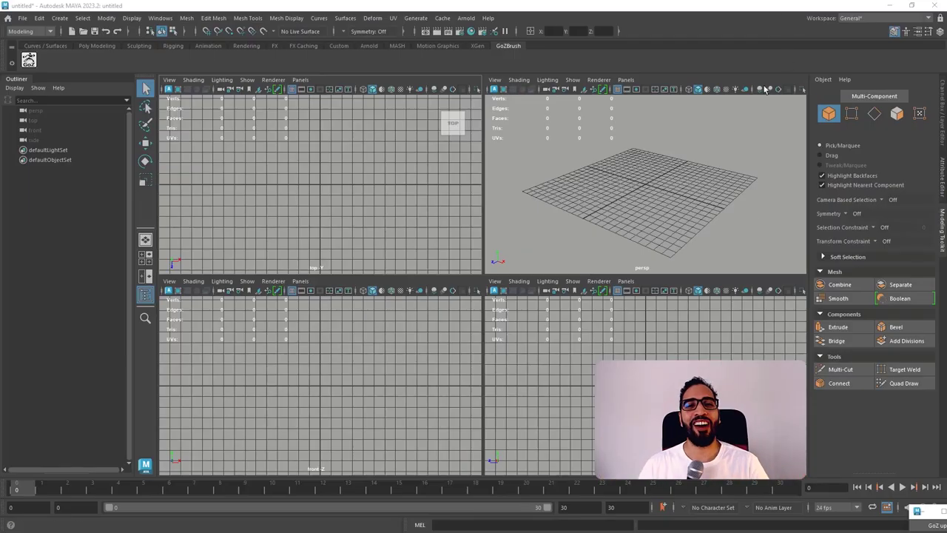
{"action": "left_click_drag", "start_coordinate": [630, 194], "coordinate": [680, 214], "text": "alt"}
{"action": "right_click_drag", "start_coordinate": [680, 213], "coordinate": [588, 174], "text": "alt"}
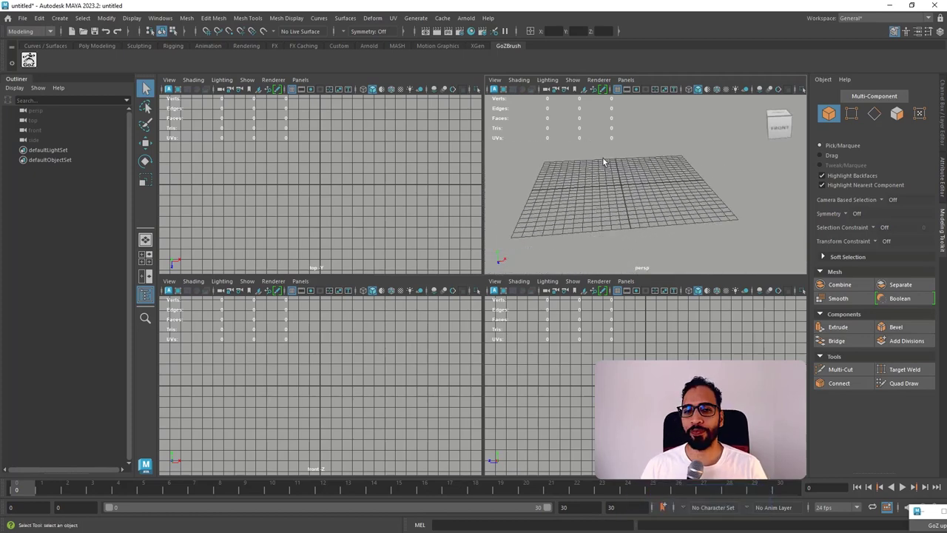
{"action": "mouse_move", "coordinate": [600, 175]}
{"action": "left_mouse_down", "text": "alt"}
{"action": "mouse_move", "coordinate": [600, 191]}
{"action": "mouse_move", "coordinate": [642, 199]}
{"action": "mouse_move", "coordinate": [590, 190]}
{"action": "left_mouse_up", "text": "alt"}
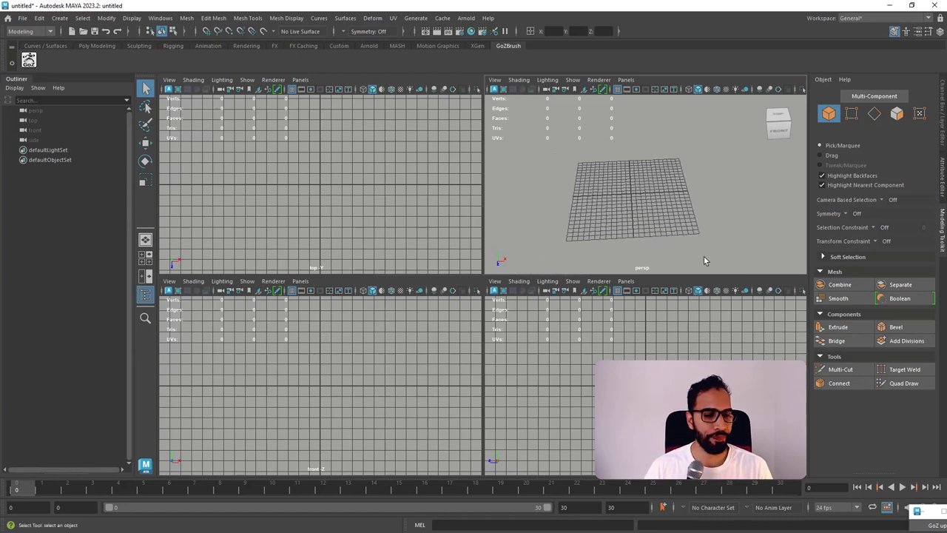
{"action": "right_click_drag", "start_coordinate": [704, 260], "coordinate": [685, 219], "text": "alt"}
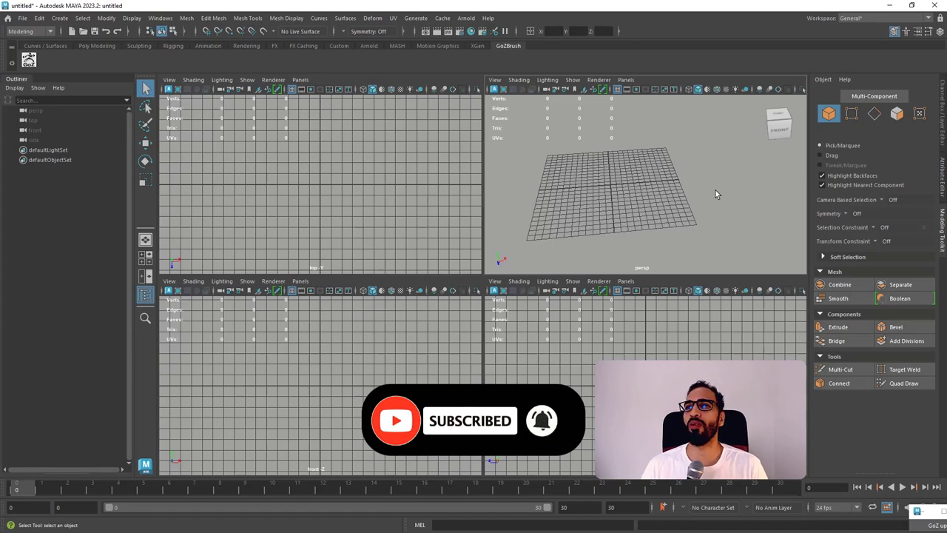
{"action": "key", "text": "super"}
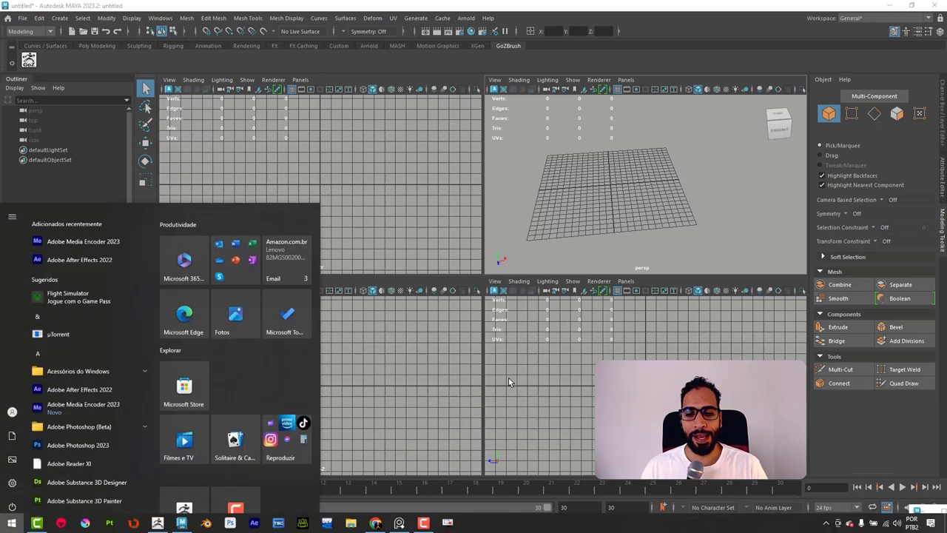
{"action": "left_click", "coordinate": [589, 217]}
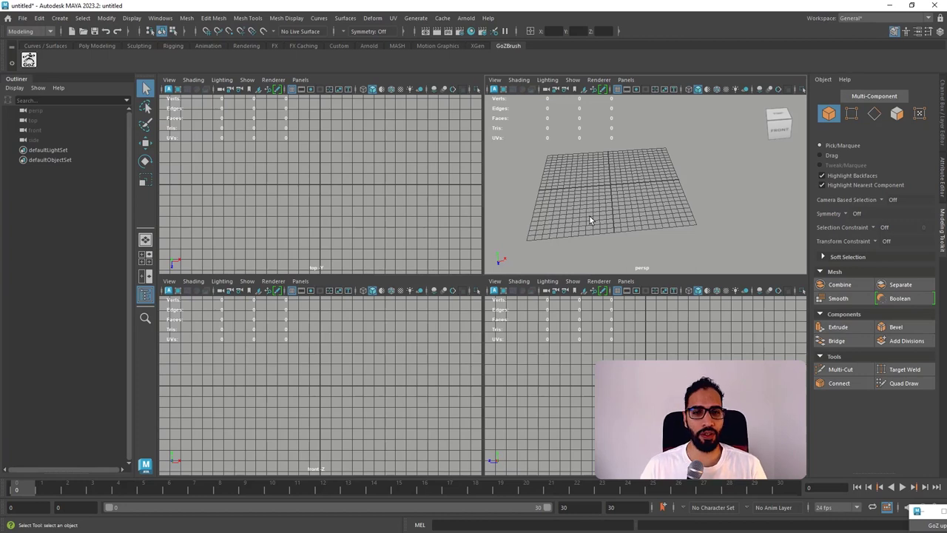
{"action": "left_click_drag", "start_coordinate": [637, 185], "coordinate": [610, 203], "text": "alt"}
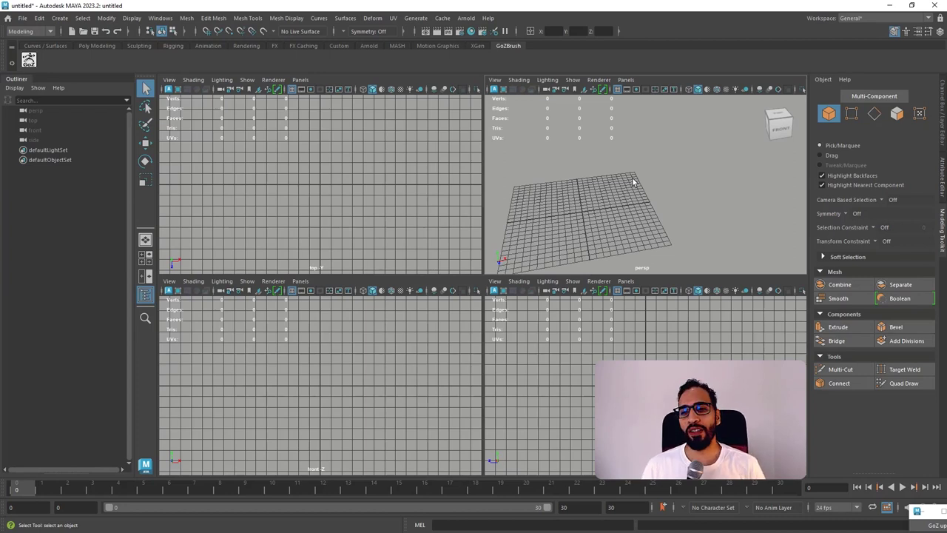
Load concept.jpg from the "07 - Gold Pot" folder as an image plane in the maximized front view.
{"action": "key", "text": "space"}
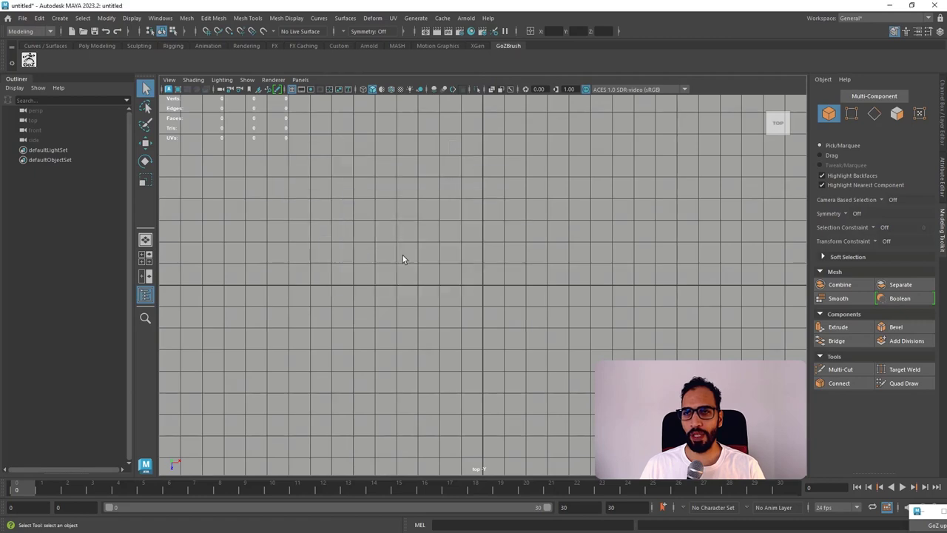
{"action": "key", "text": "space"}
{"action": "key", "text": "space"}
{"action": "scroll", "coordinate": [480, 282], "scroll_direction": "up", "scroll_amount": 3}
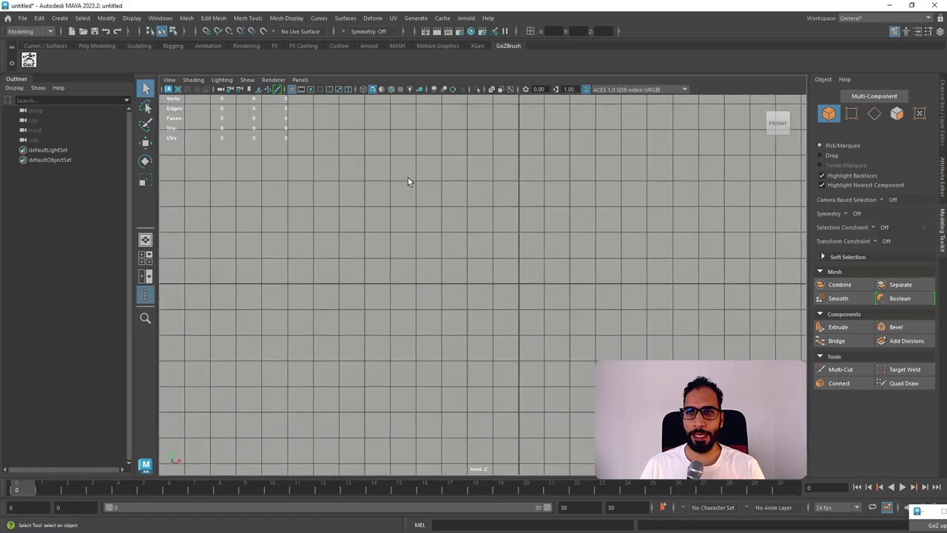
{"action": "right_click_drag", "start_coordinate": [559, 234], "coordinate": [370, 140], "text": "alt"}
{"action": "middle_click_drag", "start_coordinate": [370, 140], "coordinate": [324, 158], "text": "alt"}
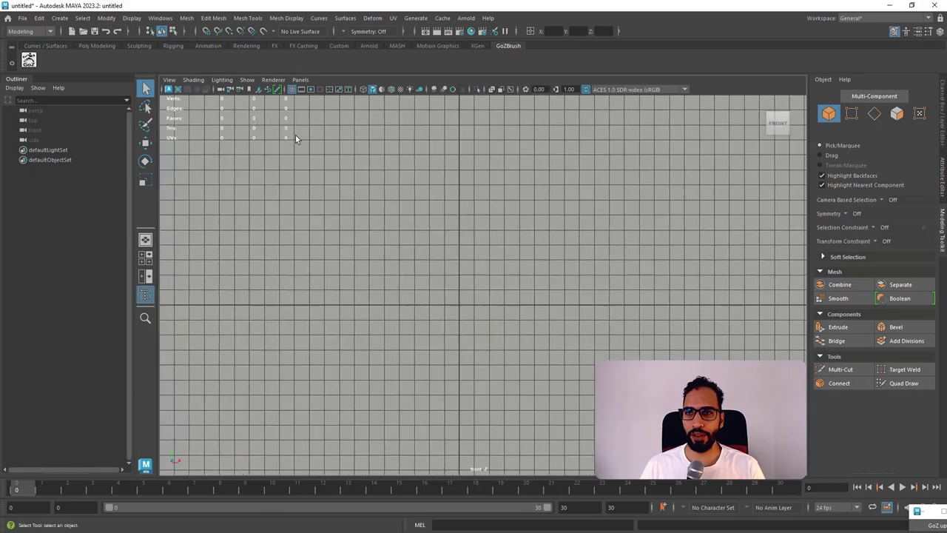
{"action": "left_click", "coordinate": [267, 90]}
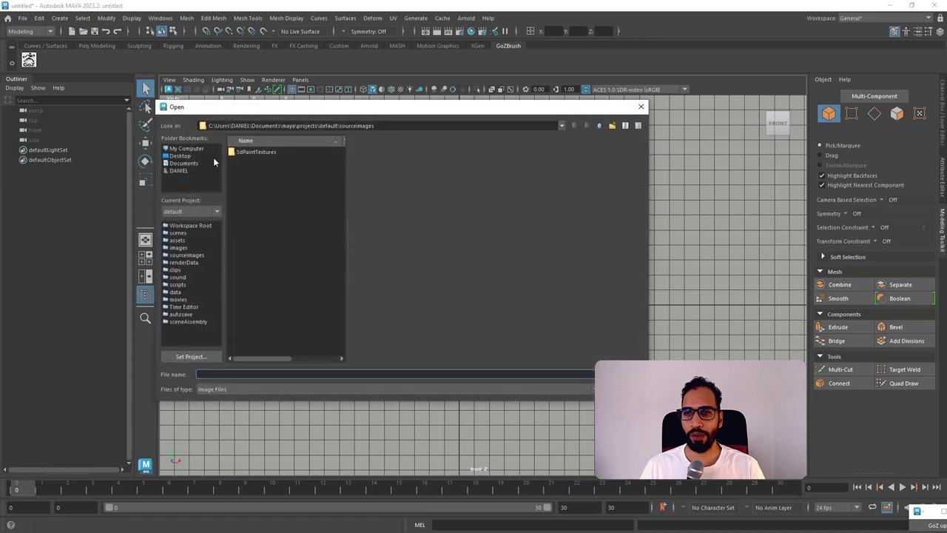
{"action": "left_click_drag", "start_coordinate": [377, 126], "coordinate": [191, 137]}
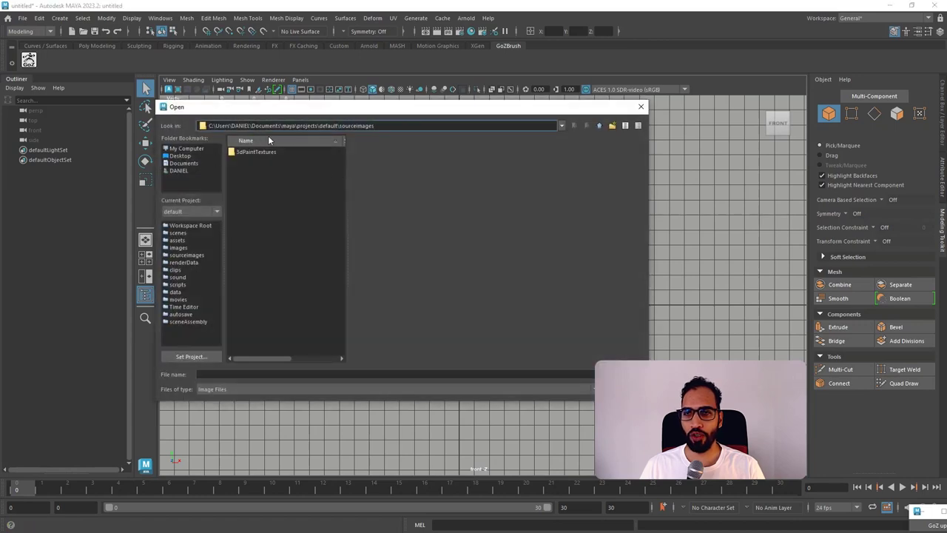
{"action": "key", "text": "ctrl+a"}
{"action": "type", "text": "C:\\Users\\DANIEL\\Desktop\\Nexttut - Youtube\\07 - Gold Pot"}
{"action": "key", "text": "Return"}
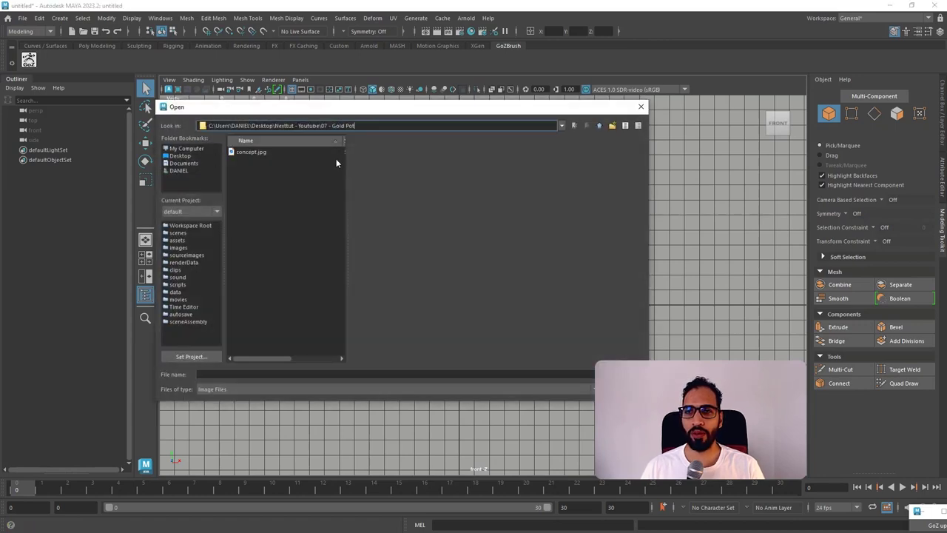
{"action": "double_click", "coordinate": [252, 151]}
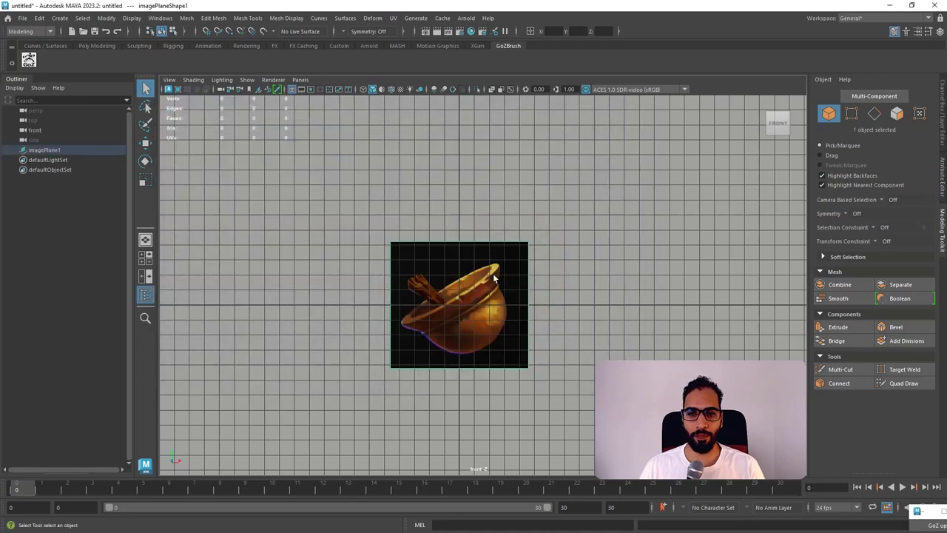
Raise the concept image plane above the grid and rotate it so the tilted pot stands upright, and check it in perspective.
{"action": "left_click", "coordinate": [494, 278]}
{"action": "key", "text": "w"}
{"action": "left_click_drag", "start_coordinate": [460, 260], "coordinate": [493, 235]}
{"action": "key", "text": "e"}
{"action": "key", "text": "space"}
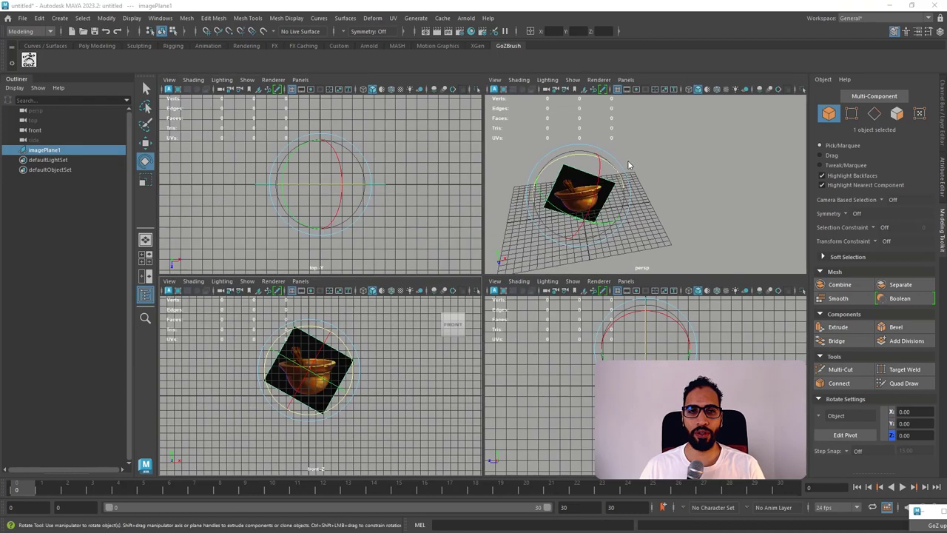
{"action": "key", "text": "space"}
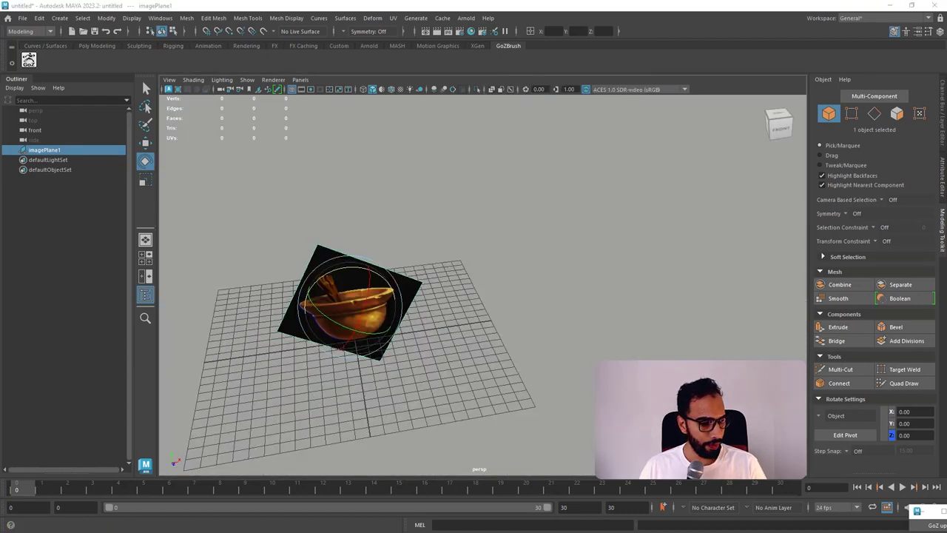
Switch to Pinterest in the browser, examine the prop concepts related to the pot reference, and open the goblet and bottle pin.
{"action": "key", "text": "super"}
{"action": "left_click", "coordinate": [378, 521]}
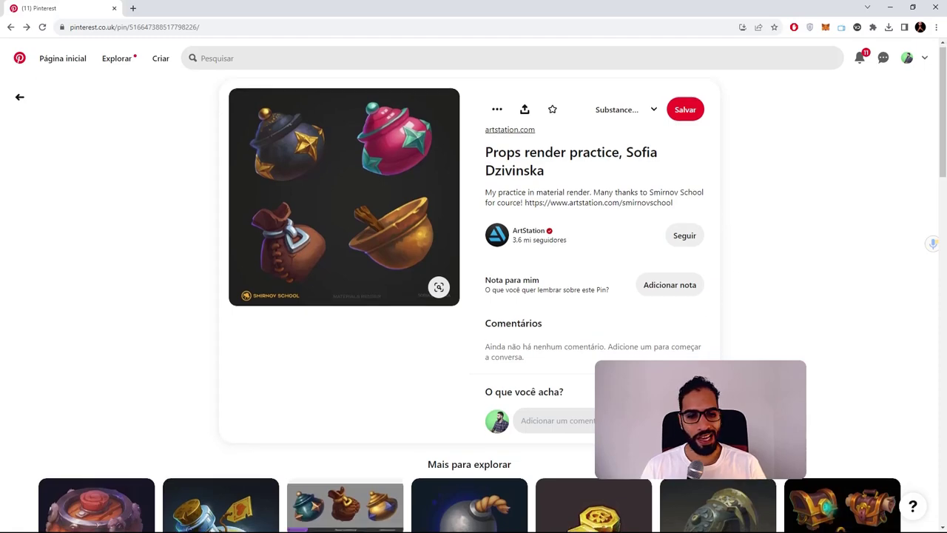
{"action": "scroll", "coordinate": [717, 295], "scroll_direction": "down", "scroll_amount": 3}
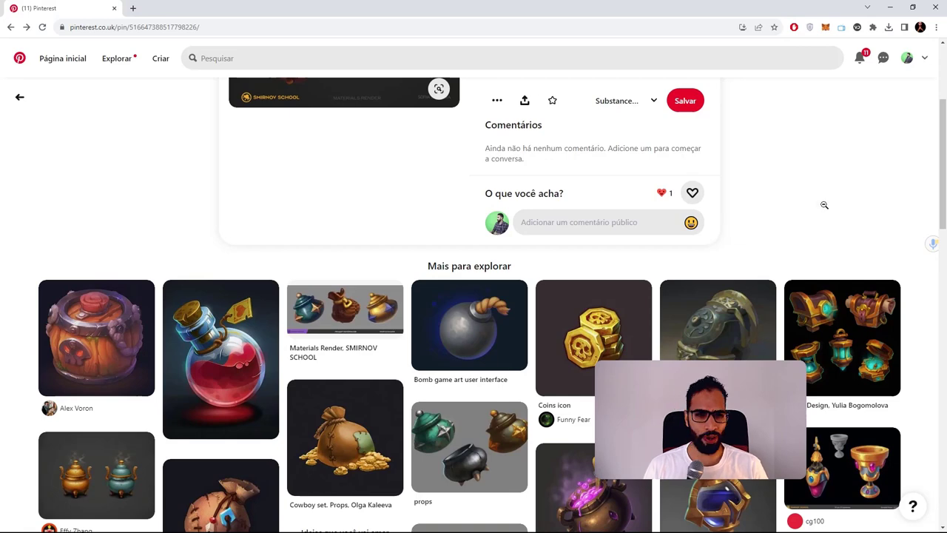
{"action": "scroll", "coordinate": [824, 205], "scroll_direction": "down", "scroll_amount": 1}
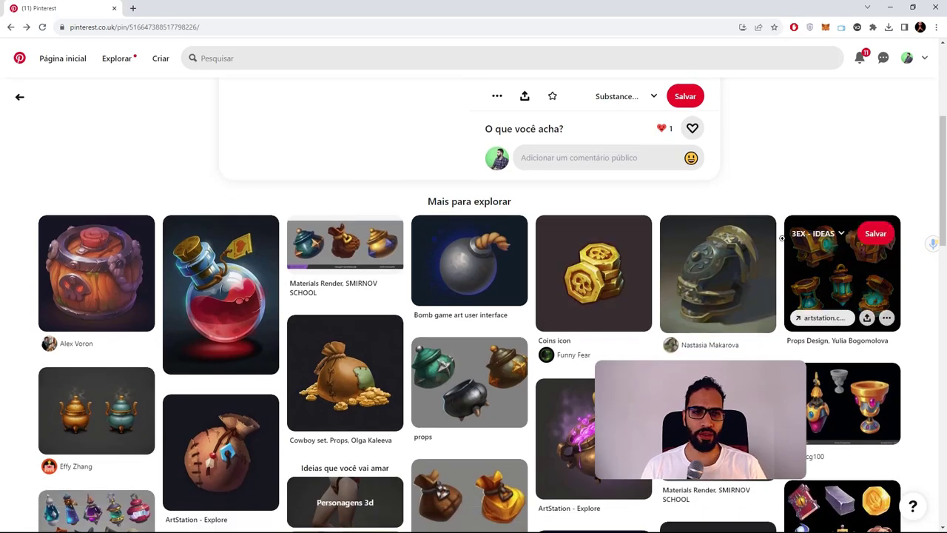
{"action": "scroll", "coordinate": [848, 171], "scroll_direction": "down", "scroll_amount": 1}
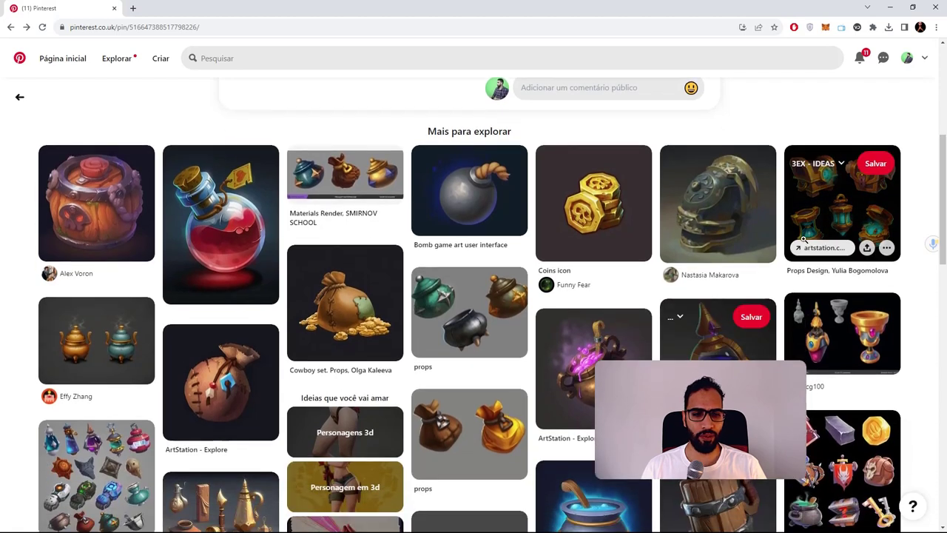
{"action": "scroll", "coordinate": [882, 281], "scroll_direction": "down", "scroll_amount": 1}
{"action": "left_click", "coordinate": [880, 280]}
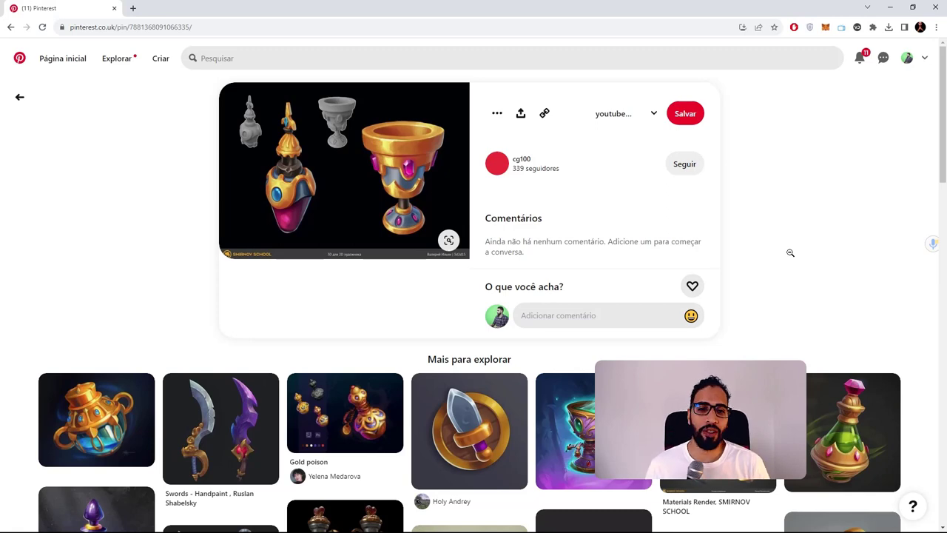
Examine the related fantasy prop concepts under the goblet and bottle pin for modeling ideas, and return to Maya.
{"action": "scroll", "coordinate": [832, 230], "scroll_direction": "down", "scroll_amount": 1}
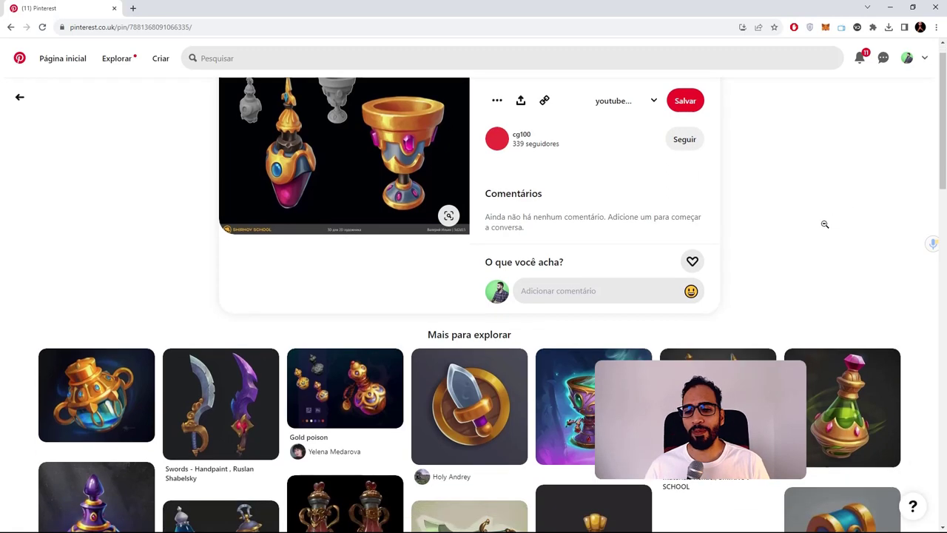
{"action": "scroll", "coordinate": [567, 211], "scroll_direction": "down", "scroll_amount": 3}
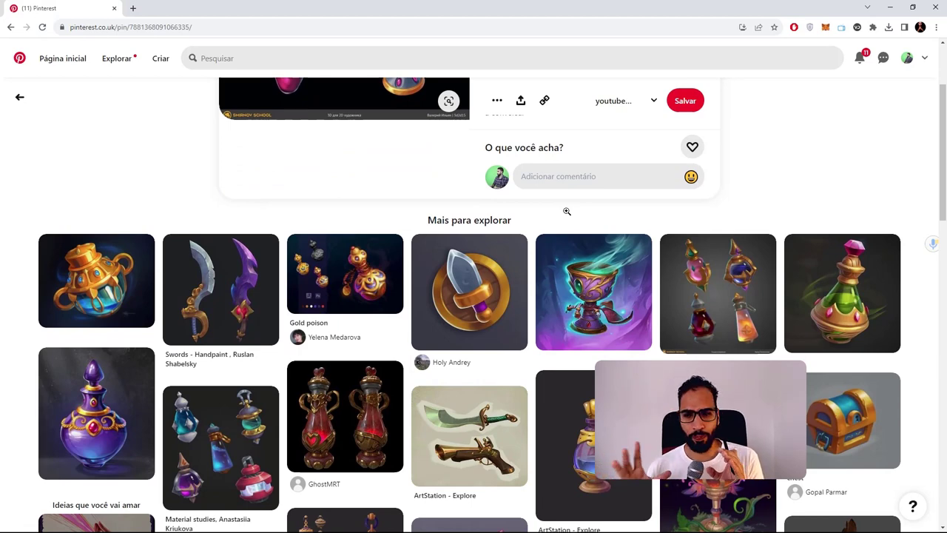
{"action": "scroll", "coordinate": [787, 163], "scroll_direction": "down", "scroll_amount": 1}
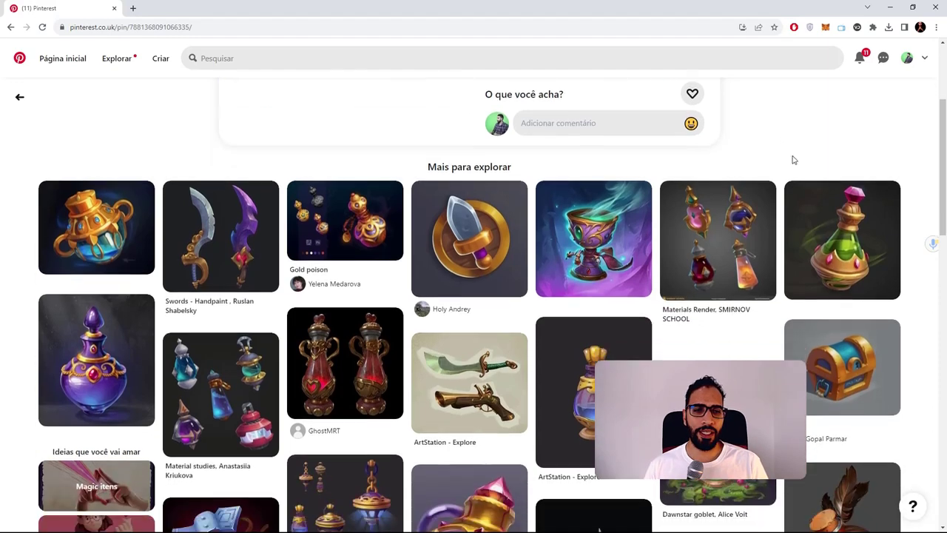
{"action": "scroll", "coordinate": [910, 266], "scroll_direction": "down", "scroll_amount": 1}
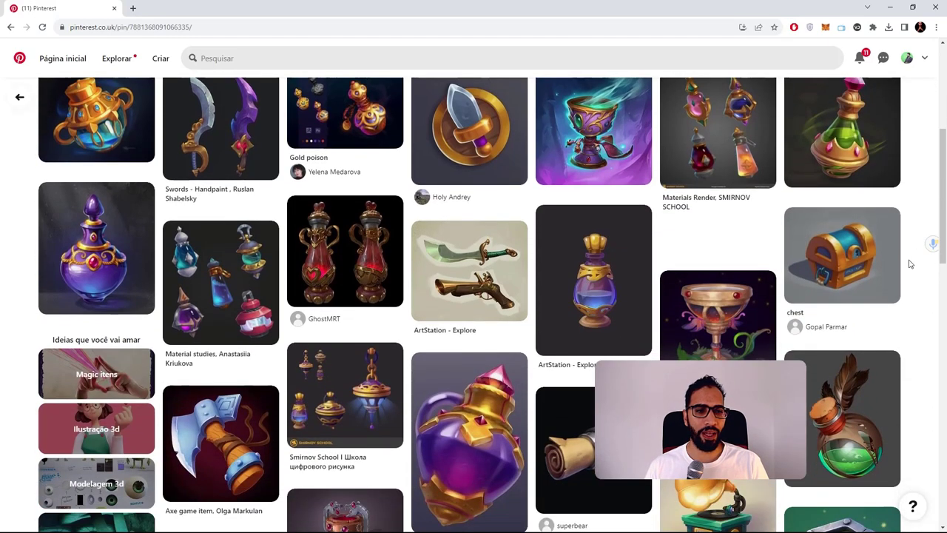
{"action": "scroll", "coordinate": [908, 263], "scroll_direction": "down", "scroll_amount": 1}
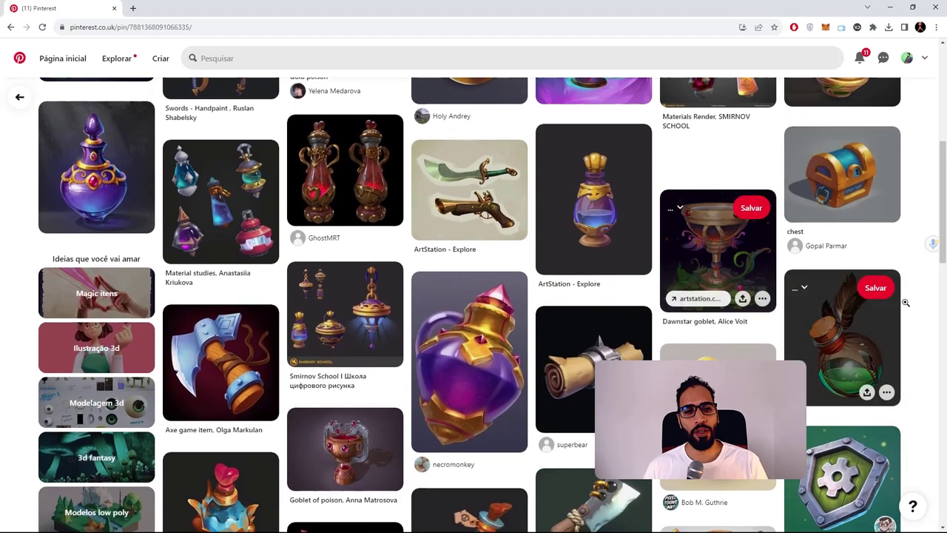
{"action": "scroll", "coordinate": [895, 251], "scroll_direction": "down", "scroll_amount": 3}
{"action": "scroll", "coordinate": [909, 255], "scroll_direction": "down", "scroll_amount": 1}
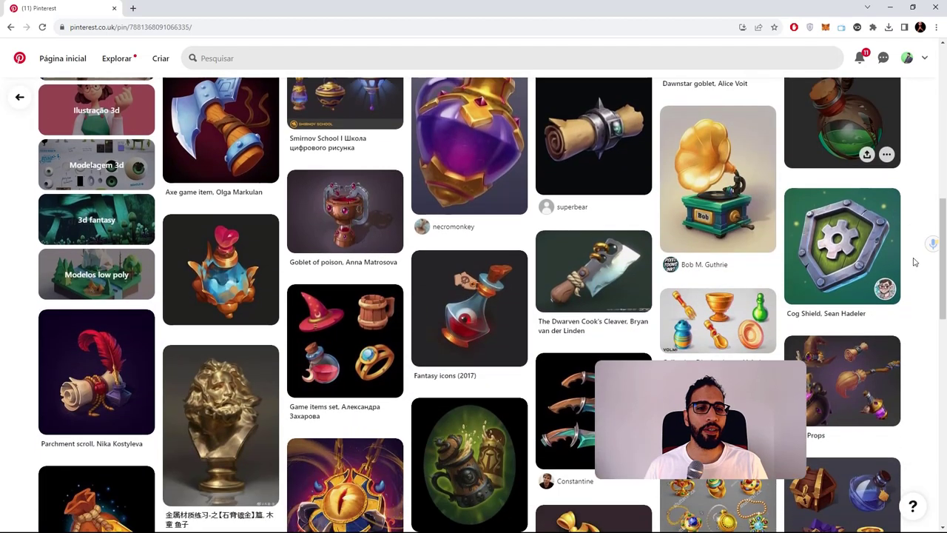
{"action": "scroll", "coordinate": [909, 264], "scroll_direction": "down", "scroll_amount": 1}
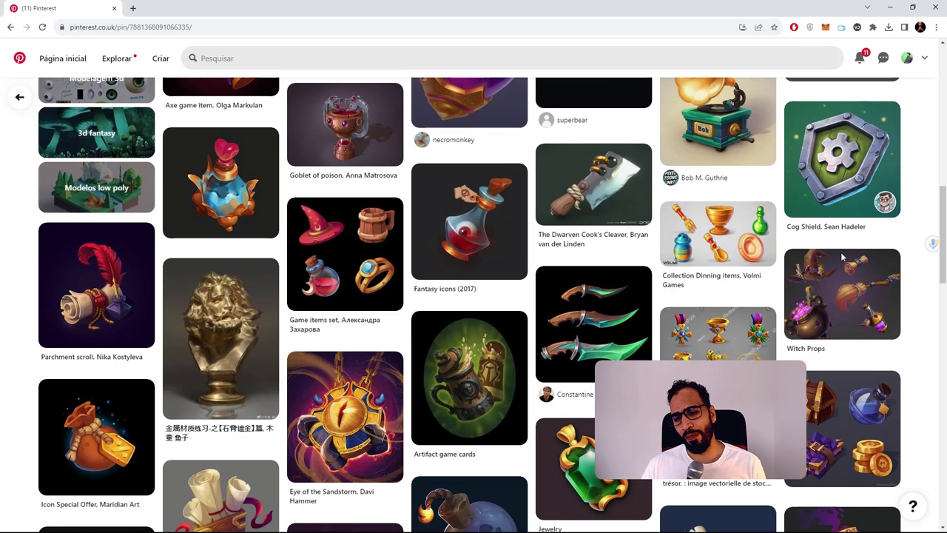
{"action": "scroll", "coordinate": [910, 222], "scroll_direction": "down", "scroll_amount": 1}
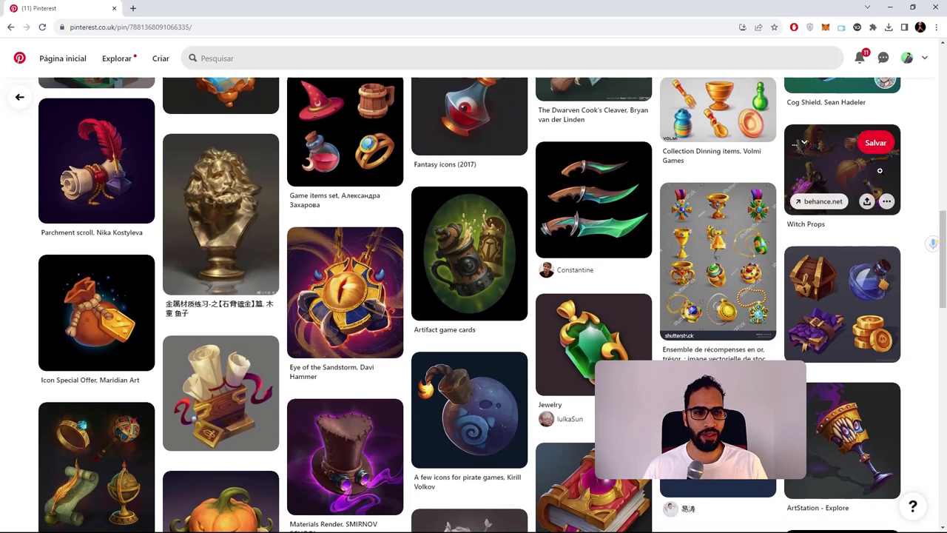
{"action": "left_click", "coordinate": [860, 198]}
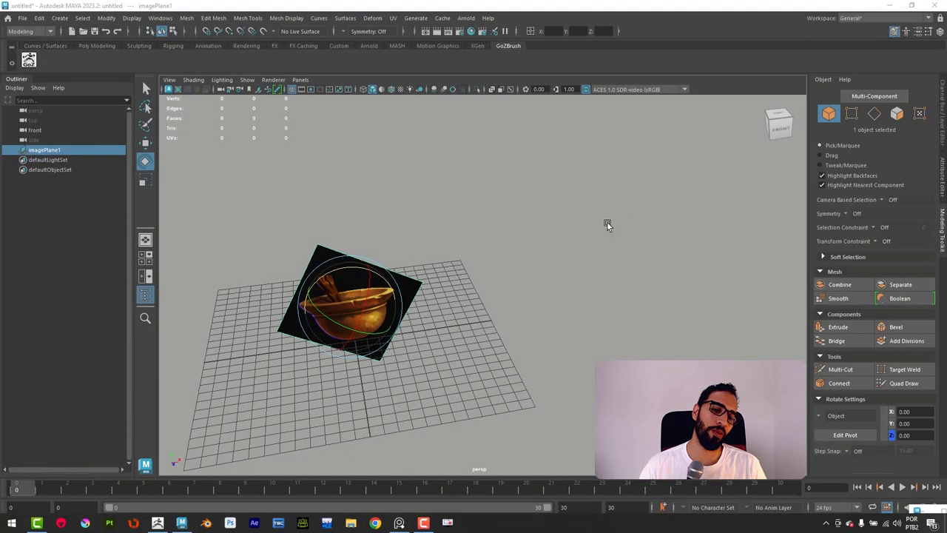
{"action": "left_click_drag", "start_coordinate": [536, 276], "coordinate": [580, 296], "text": "alt"}
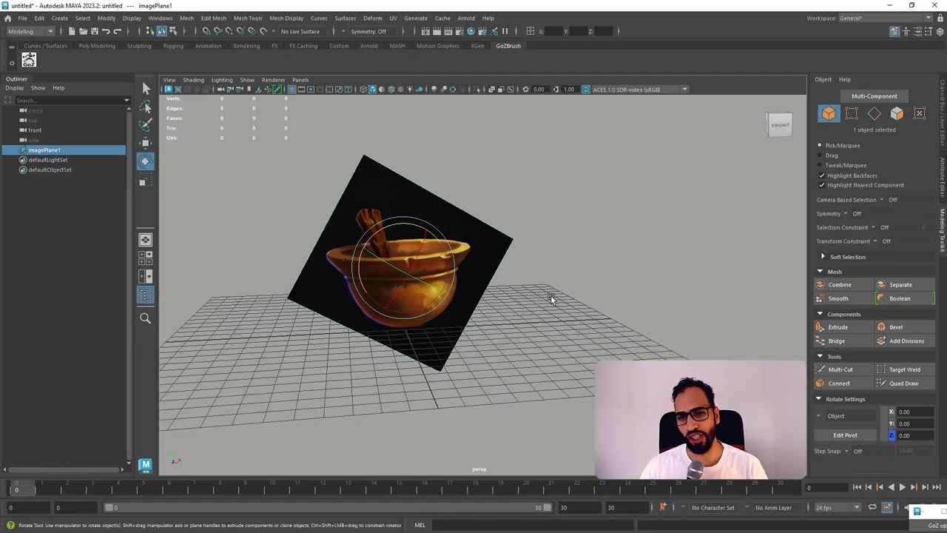
{"action": "left_click_drag", "start_coordinate": [554, 258], "coordinate": [576, 293], "text": "alt"}
{"action": "key", "text": "w"}
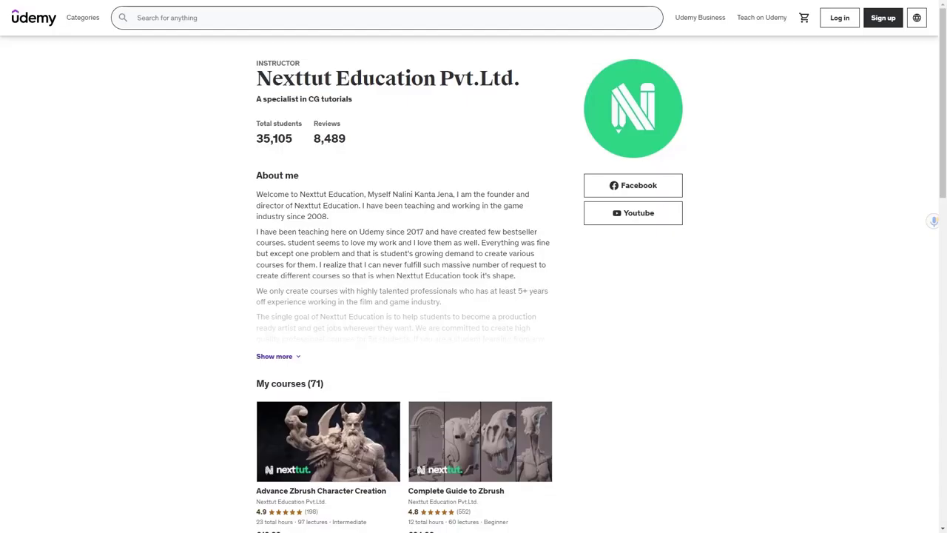
{"action": "scroll", "coordinate": [473, 267], "scroll_direction": "down", "scroll_amount": 1}
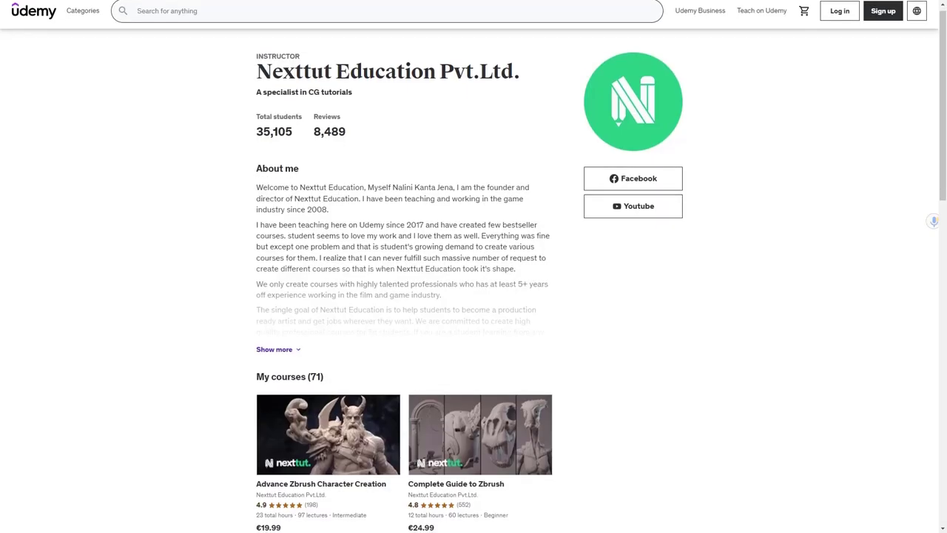
{"action": "scroll", "coordinate": [473, 267], "scroll_direction": "down", "scroll_amount": 3}
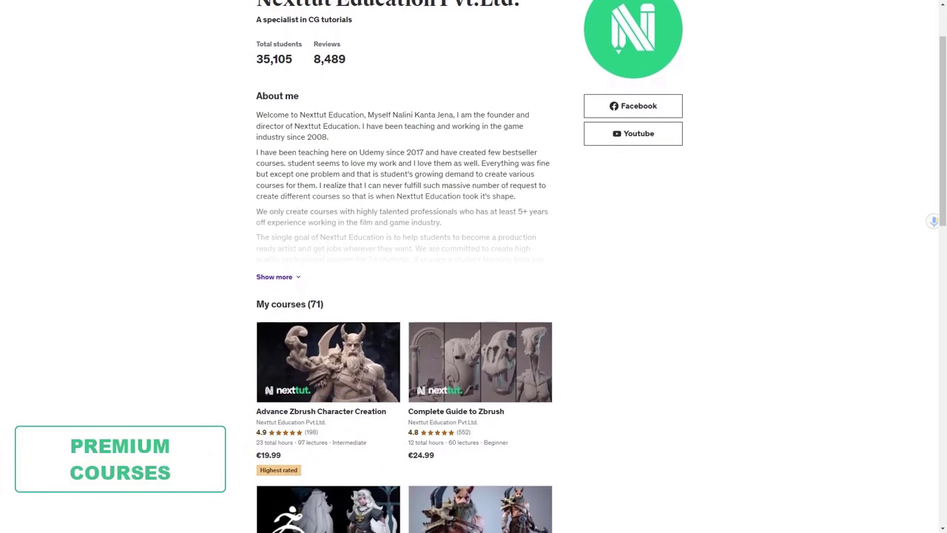
{"action": "scroll", "coordinate": [474, 266], "scroll_direction": "down", "scroll_amount": 3}
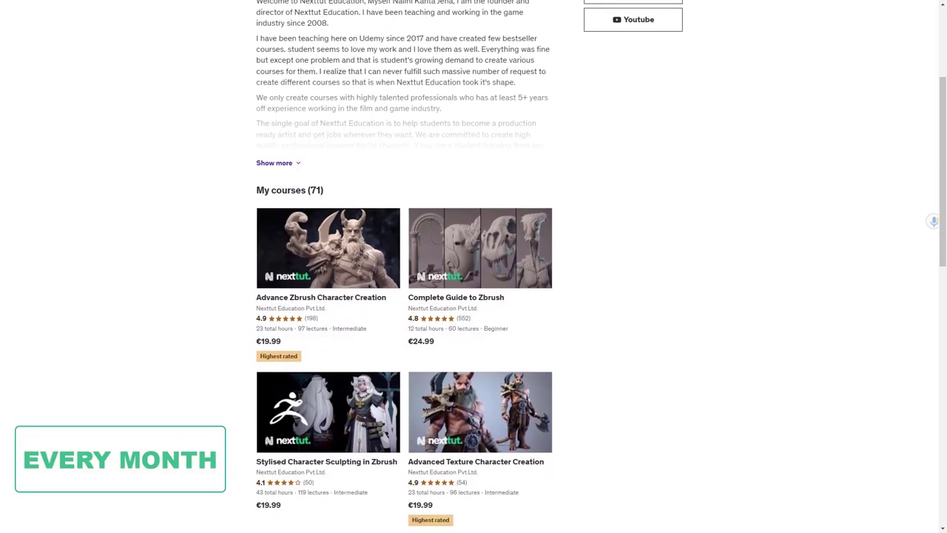
{"action": "scroll", "coordinate": [473, 266], "scroll_direction": "down", "scroll_amount": 3}
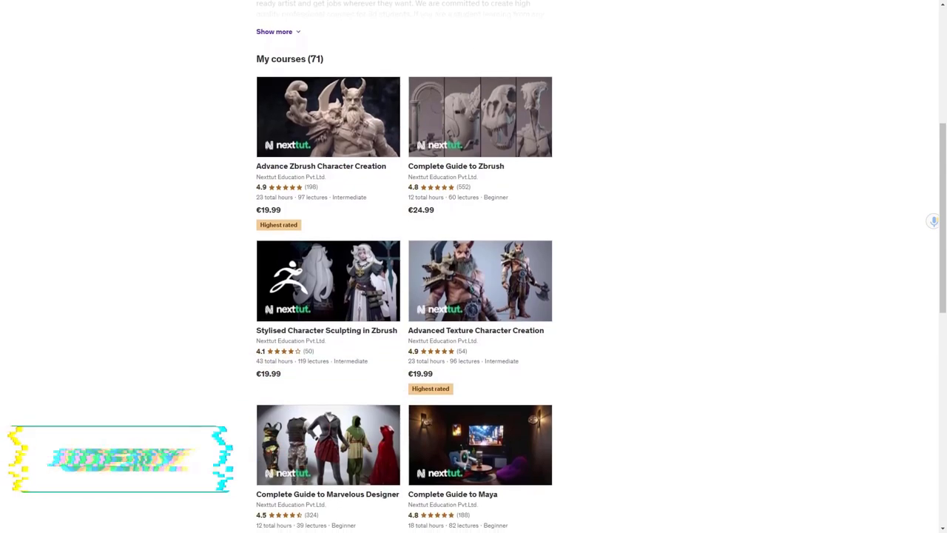
{"action": "scroll", "coordinate": [902, 467], "scroll_direction": "down", "scroll_amount": 3}
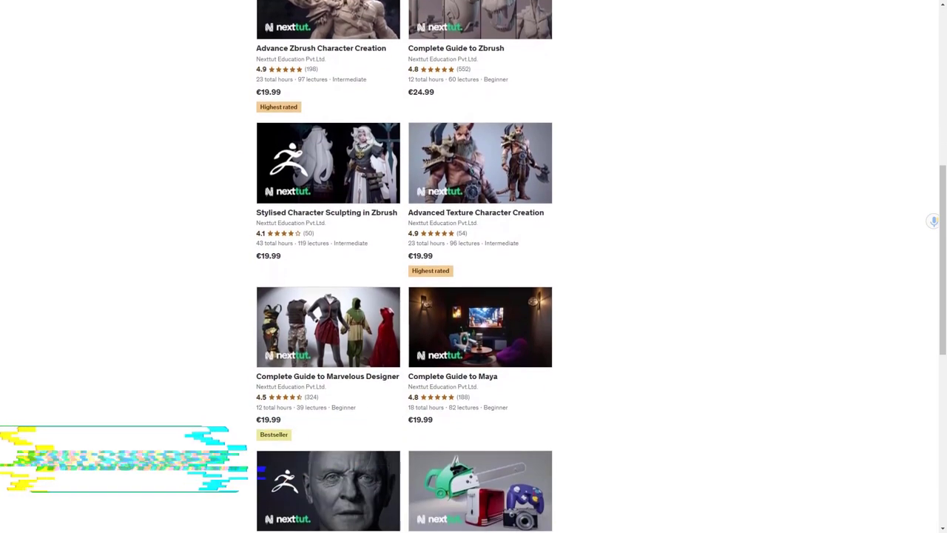
{"action": "scroll", "coordinate": [902, 467], "scroll_direction": "down", "scroll_amount": 3}
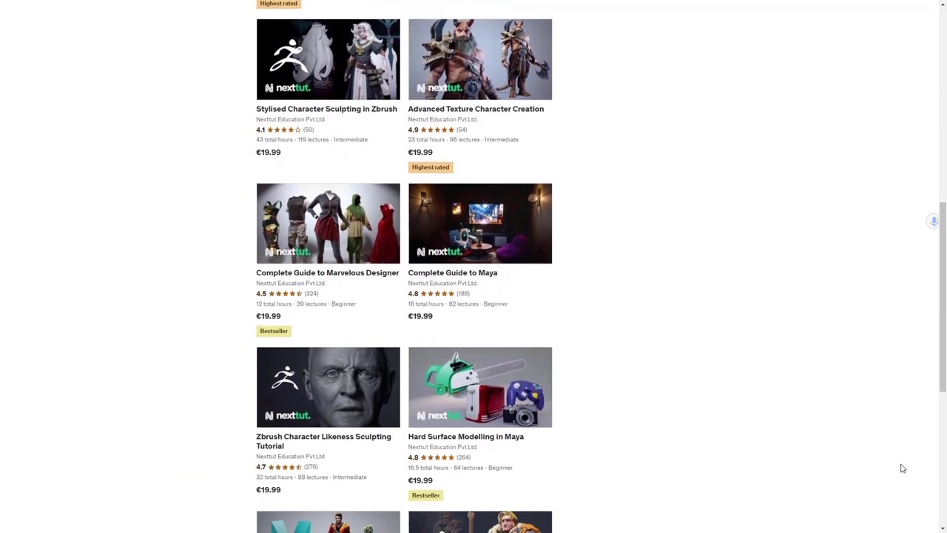
{"action": "scroll", "coordinate": [901, 467], "scroll_direction": "down", "scroll_amount": 1}
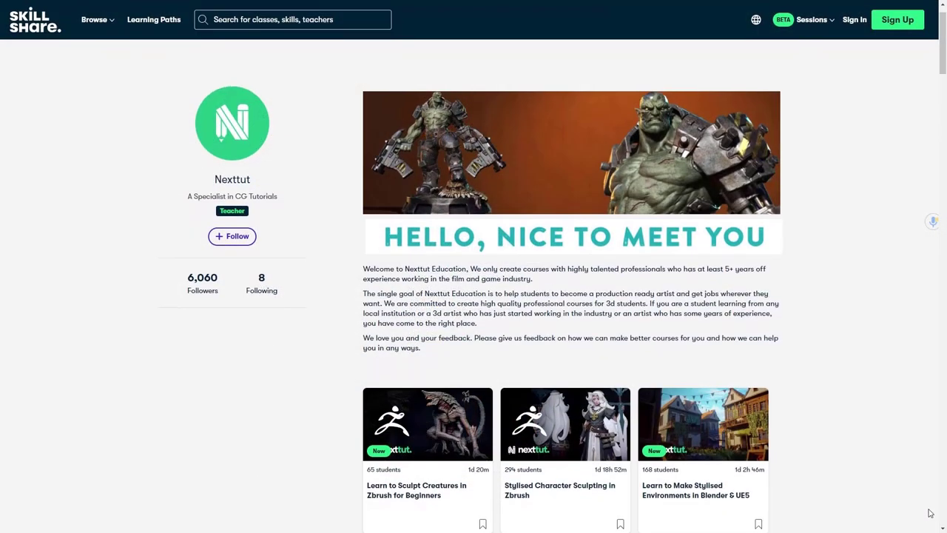
{"action": "scroll", "coordinate": [930, 512], "scroll_direction": "down", "scroll_amount": 3}
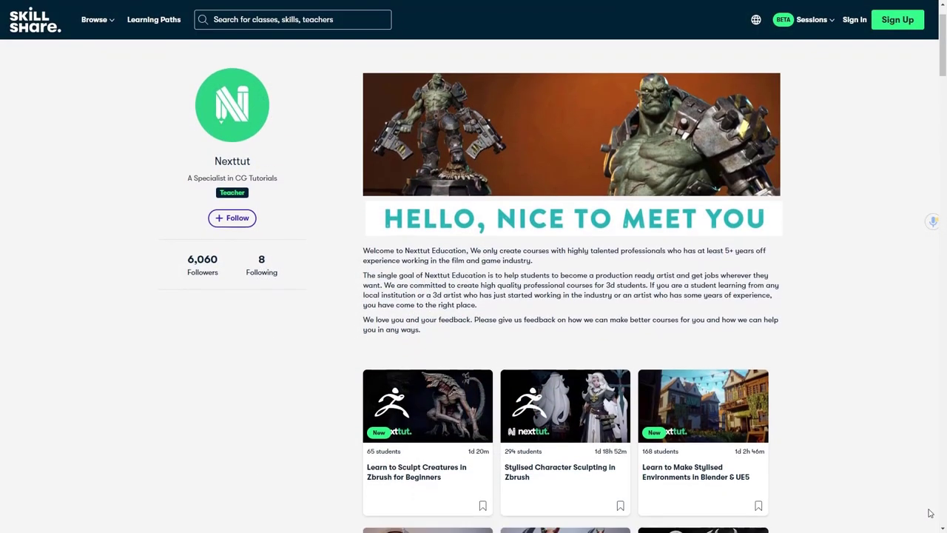
{"action": "scroll", "coordinate": [930, 512], "scroll_direction": "down", "scroll_amount": 3}
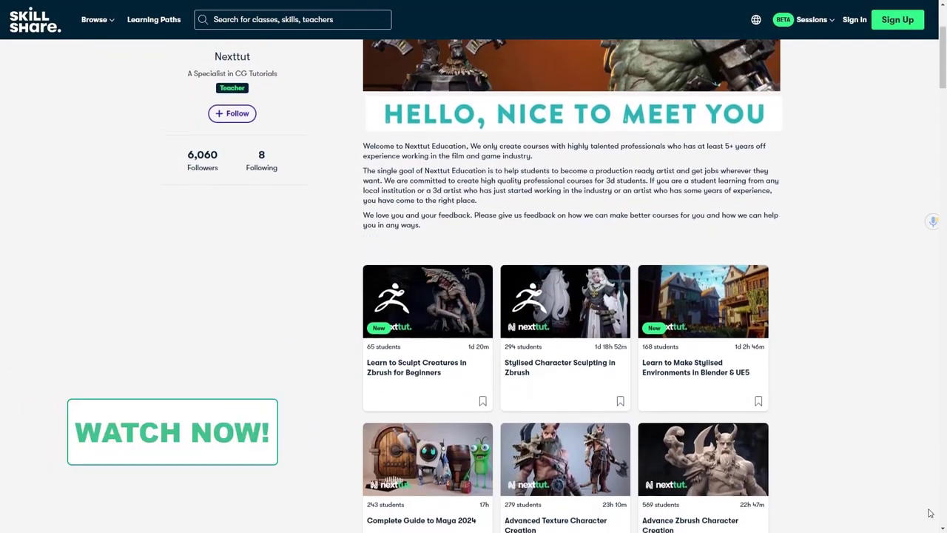
{"action": "scroll", "coordinate": [929, 512], "scroll_direction": "down", "scroll_amount": 2}
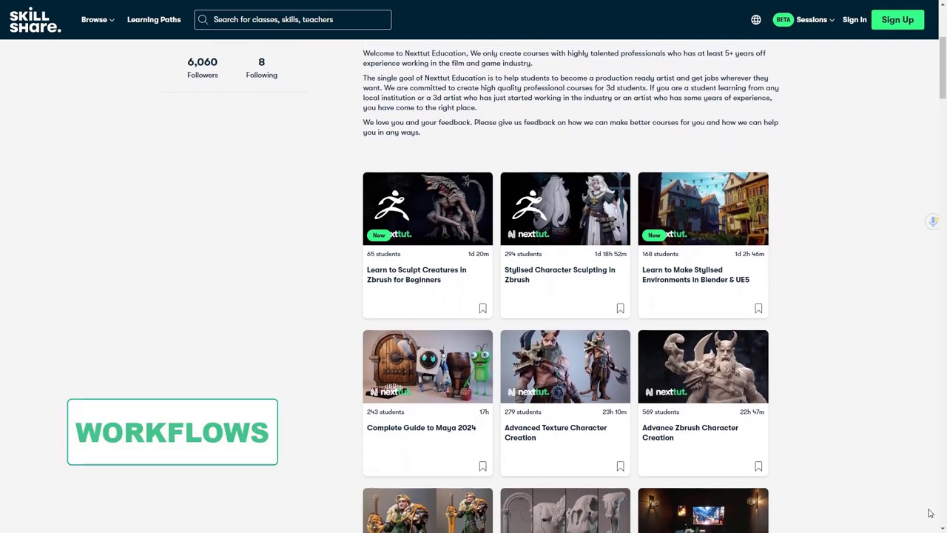
{"action": "scroll", "coordinate": [930, 513], "scroll_direction": "down", "scroll_amount": 3}
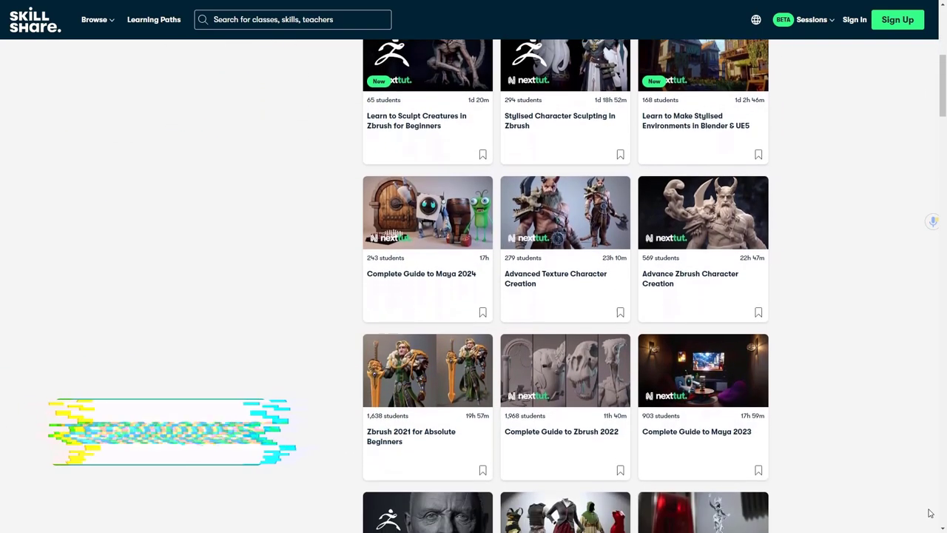
{"action": "scroll", "coordinate": [930, 513], "scroll_direction": "down", "scroll_amount": 2}
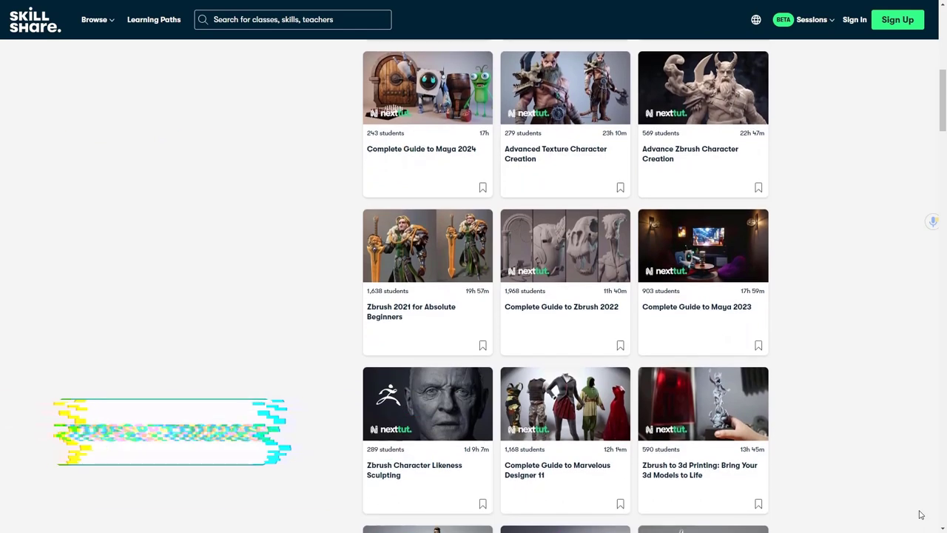
{"action": "scroll", "coordinate": [921, 514], "scroll_direction": "down", "scroll_amount": 1}
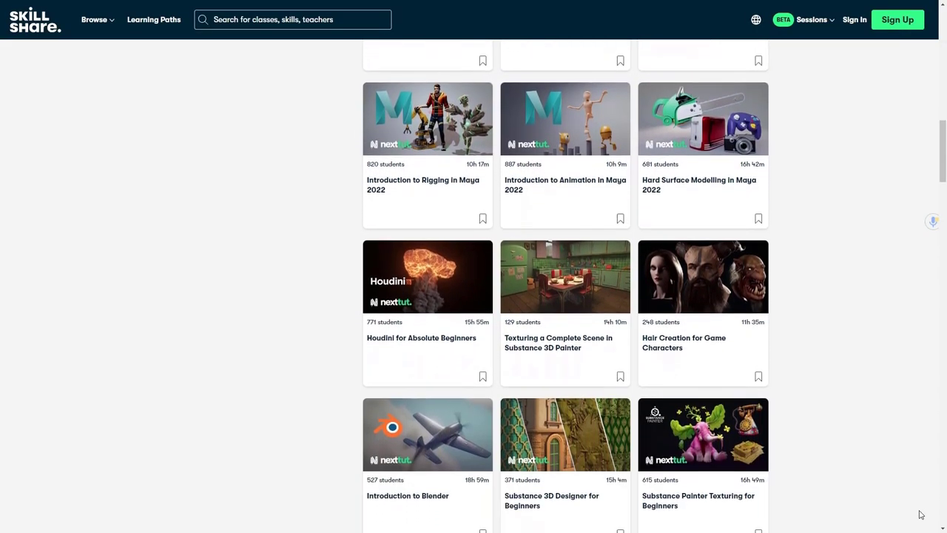
{"action": "scroll", "coordinate": [921, 515], "scroll_direction": "down", "scroll_amount": 2}
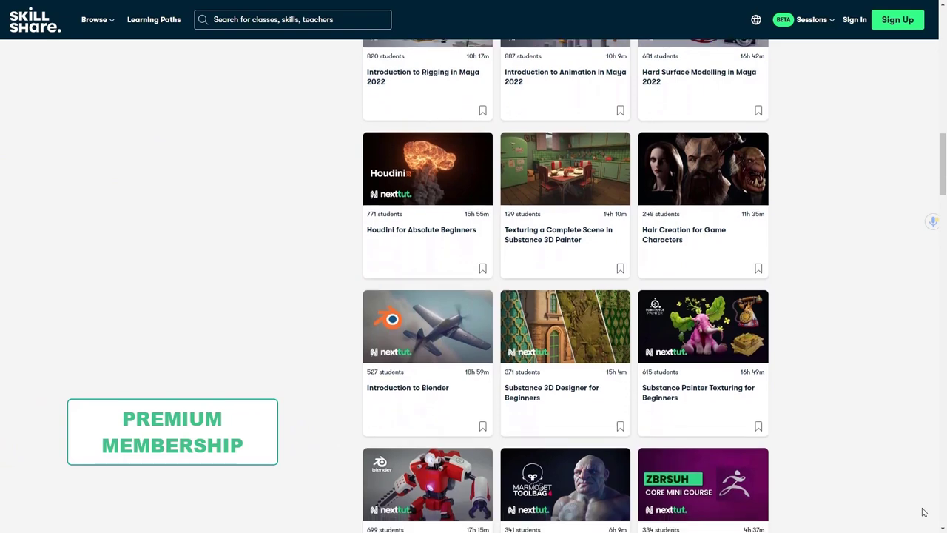
{"action": "scroll", "coordinate": [923, 512], "scroll_direction": "down", "scroll_amount": 1}
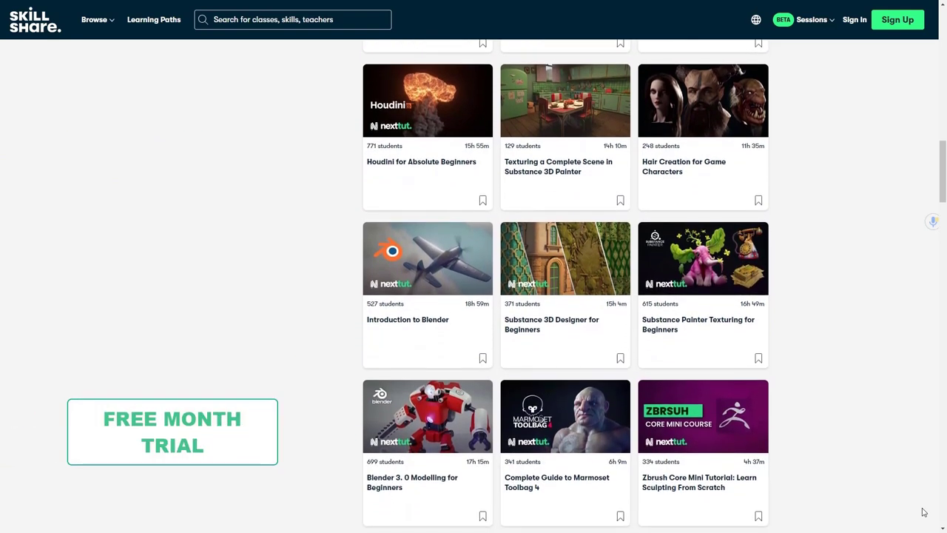
{"action": "scroll", "coordinate": [923, 512], "scroll_direction": "down", "scroll_amount": 1}
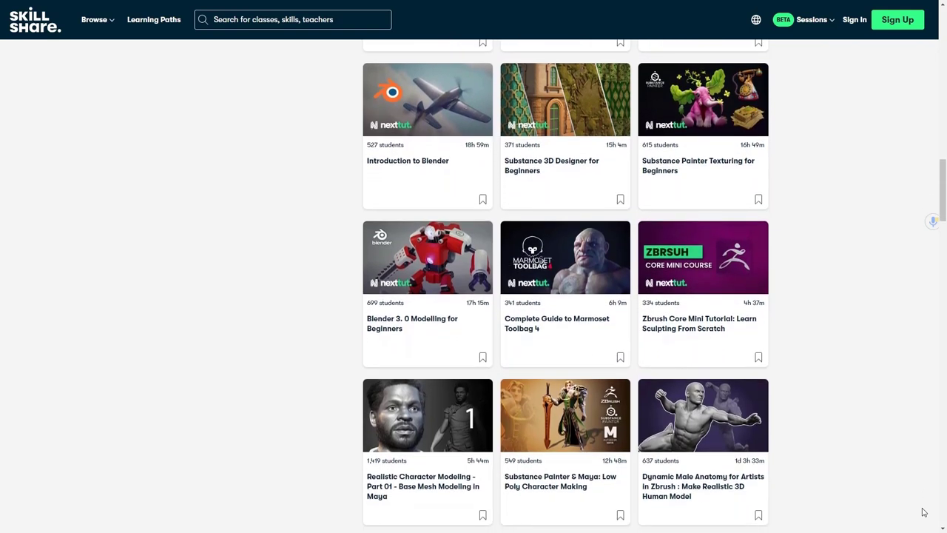
{"action": "scroll", "coordinate": [923, 512], "scroll_direction": "down", "scroll_amount": 1}
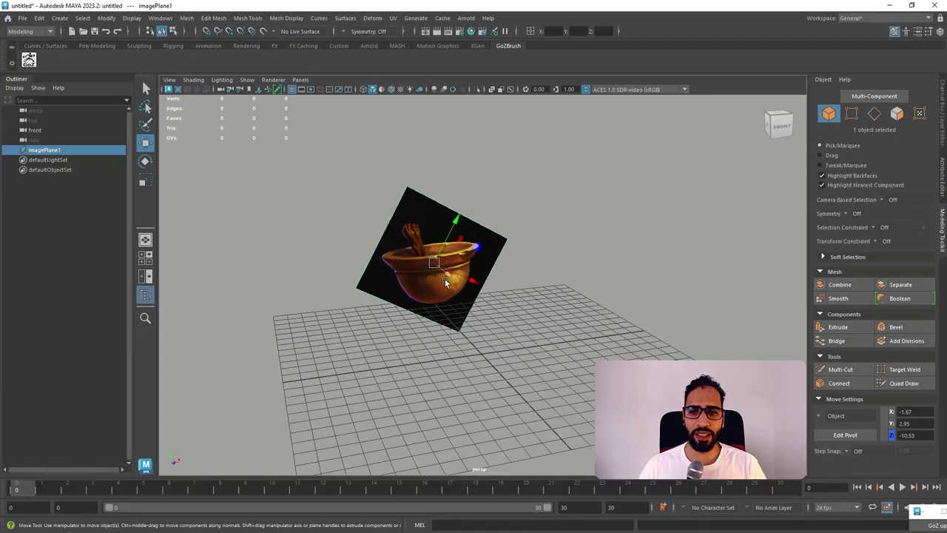
Create a polygon cube at the grid's origin and scale it up uniformly in front of the pot reference.
{"action": "left_click_drag", "start_coordinate": [445, 281], "coordinate": [457, 267], "text": "alt"}
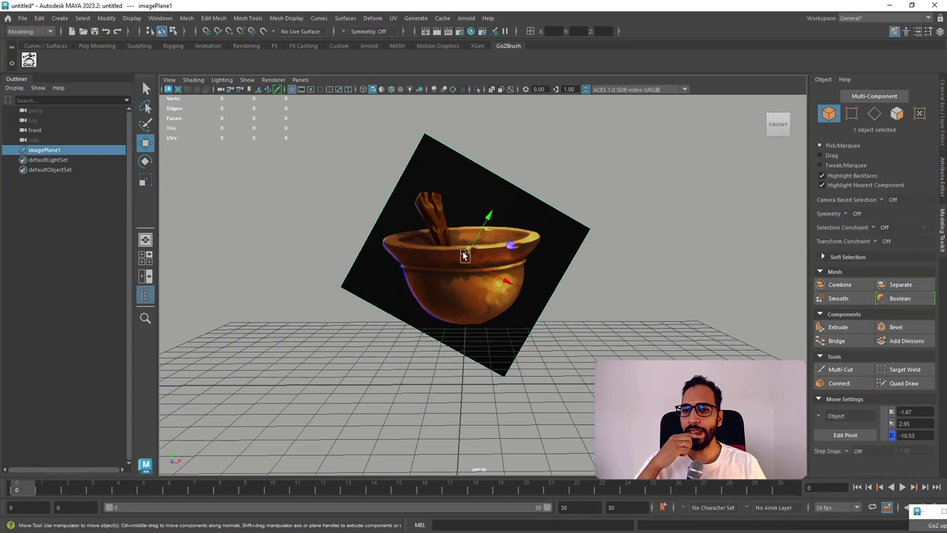
{"action": "left_click", "coordinate": [99, 46]}
{"action": "left_click", "coordinate": [46, 60]}
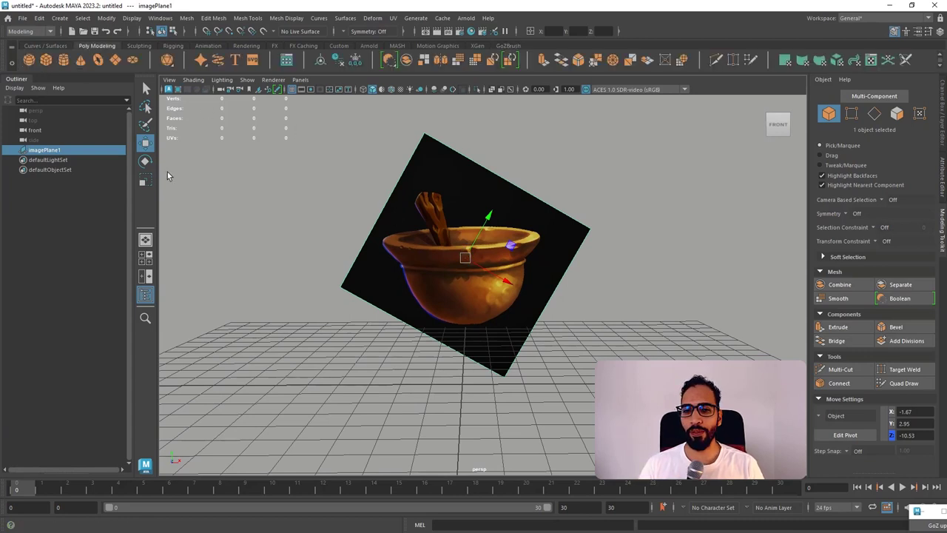
{"action": "key", "text": "r"}
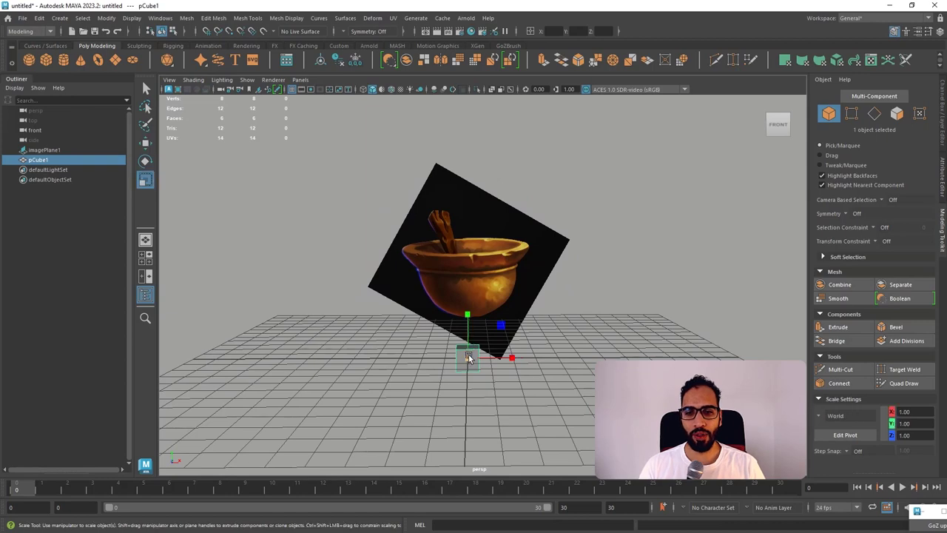
{"action": "left_click_drag", "start_coordinate": [468, 358], "coordinate": [511, 348]}
In the front view, raise the cube over the pot's bowl to a Y position of 2.12.
{"action": "key", "text": "space"}
{"action": "key", "text": "space"}
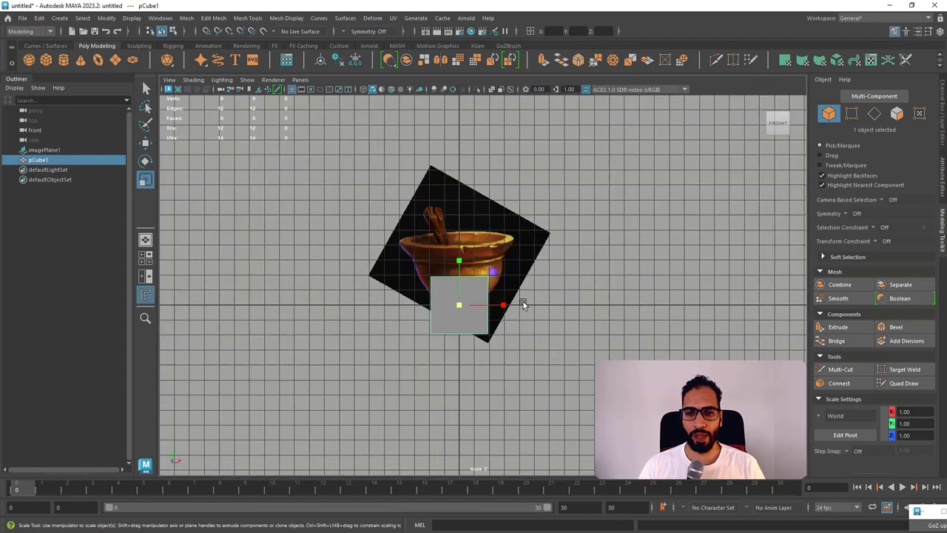
{"action": "scroll", "coordinate": [522, 304], "scroll_direction": "up", "scroll_amount": 5}
{"action": "key", "text": "w"}
{"action": "left_click_drag", "start_coordinate": [466, 284], "coordinate": [466, 230]}
{"action": "left_click_drag", "start_coordinate": [619, 222], "coordinate": [569, 153]}
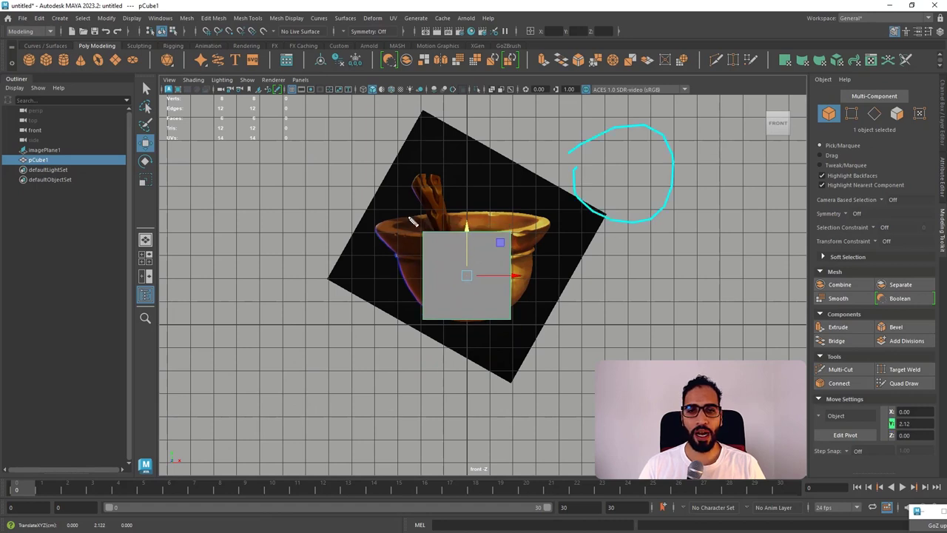
{"action": "left_click_drag", "start_coordinate": [406, 218], "coordinate": [512, 350]}
{"action": "key", "text": "Escape"}
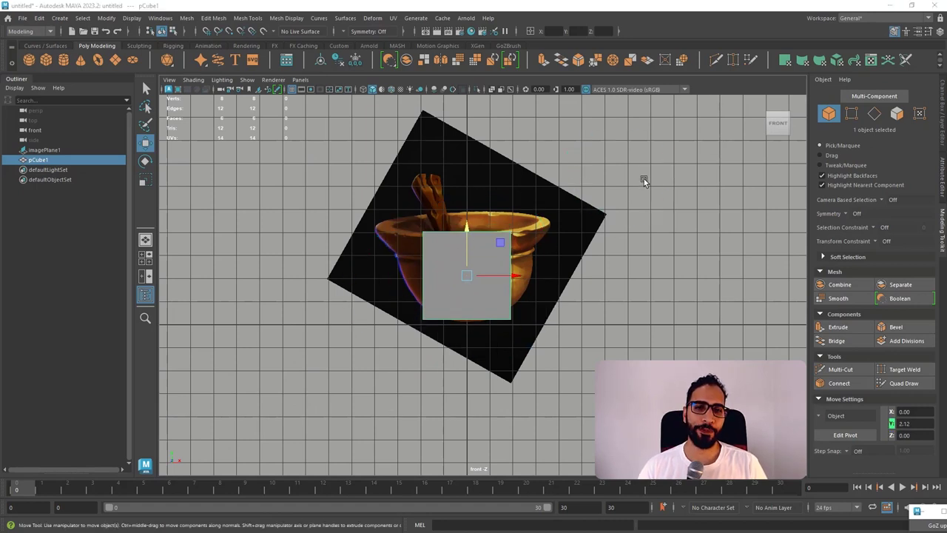
{"action": "key", "text": "super"}
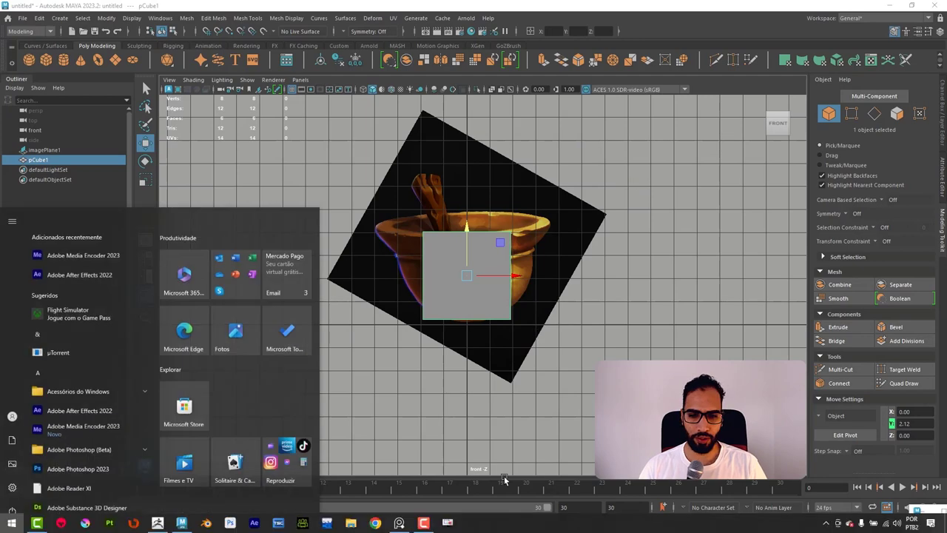
{"action": "key", "text": "Escape"}
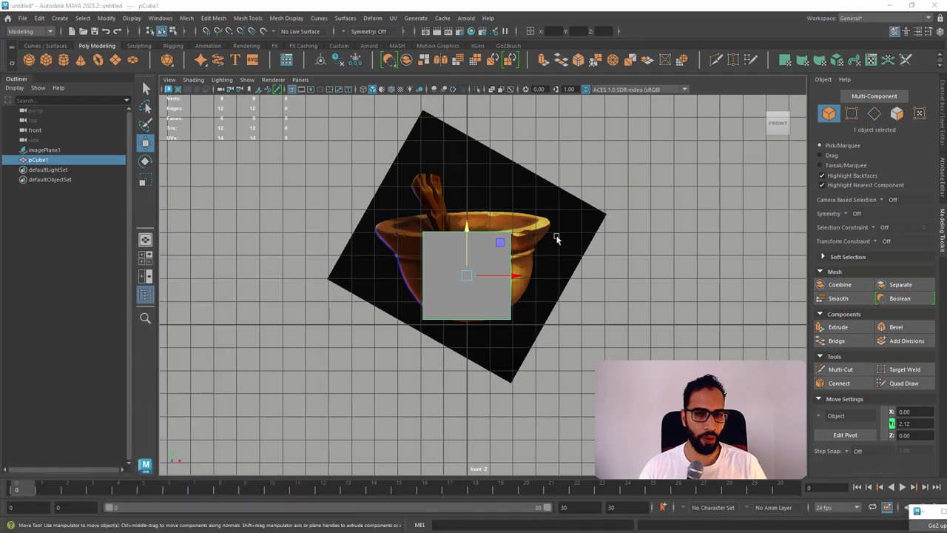
Show the four-view layout and angle the perspective view to see the cube beside the pot reference.
{"action": "key", "text": "space"}
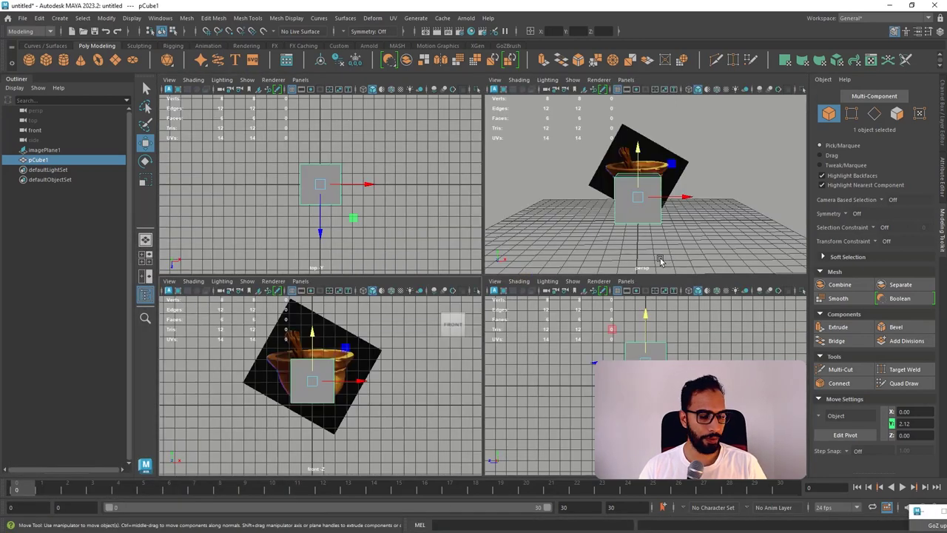
{"action": "key", "text": "super"}
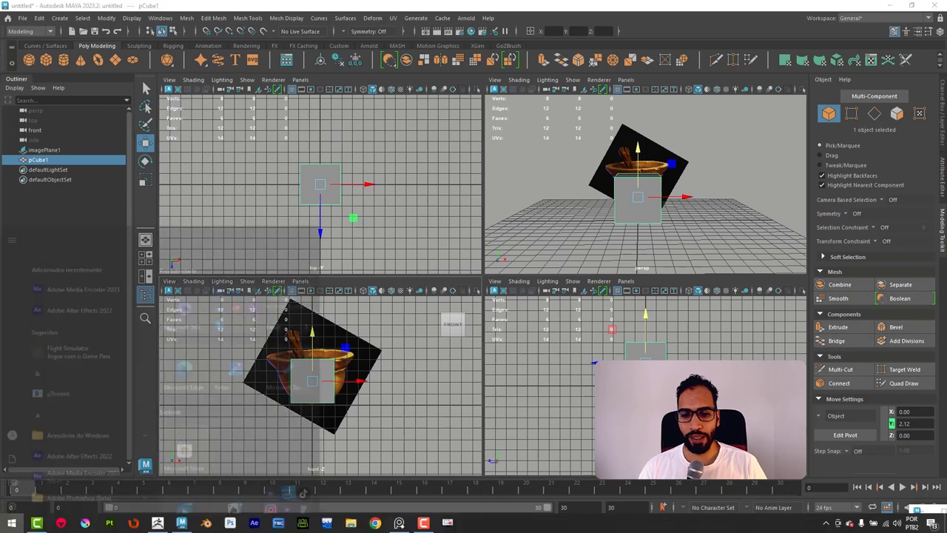
{"action": "left_click_drag", "start_coordinate": [627, 239], "coordinate": [430, 146], "text": "alt"}
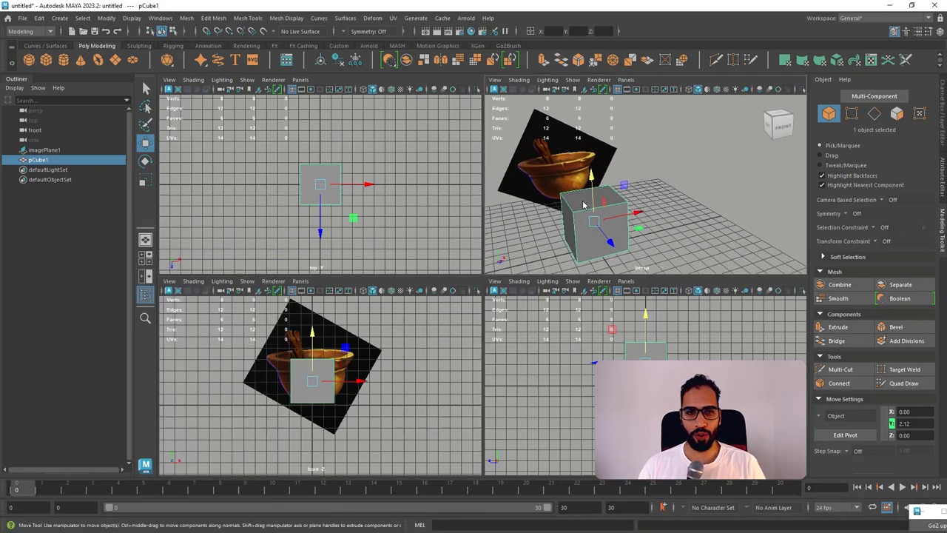
{"action": "right_click", "coordinate": [583, 205]}
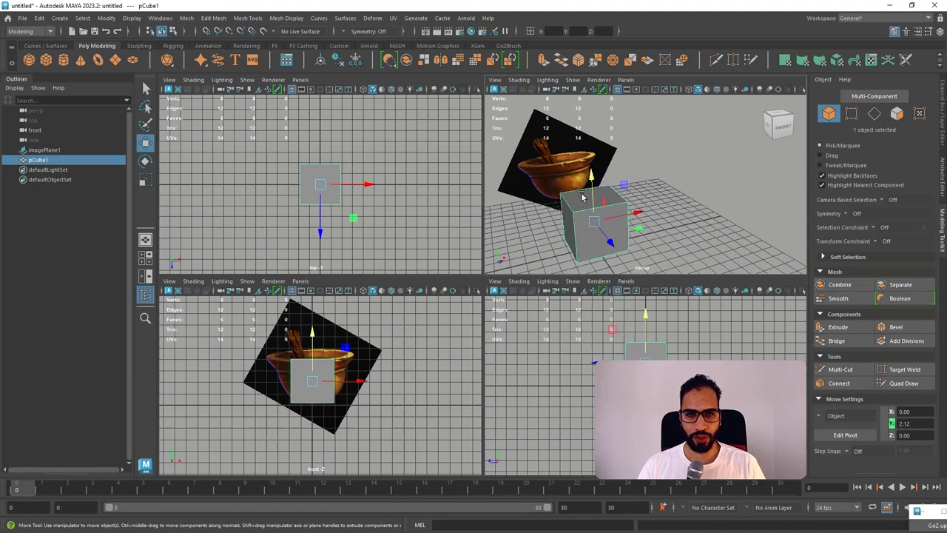
{"action": "right_click", "coordinate": [584, 202]}
{"action": "right_click", "coordinate": [587, 198], "text": "ctrl"}
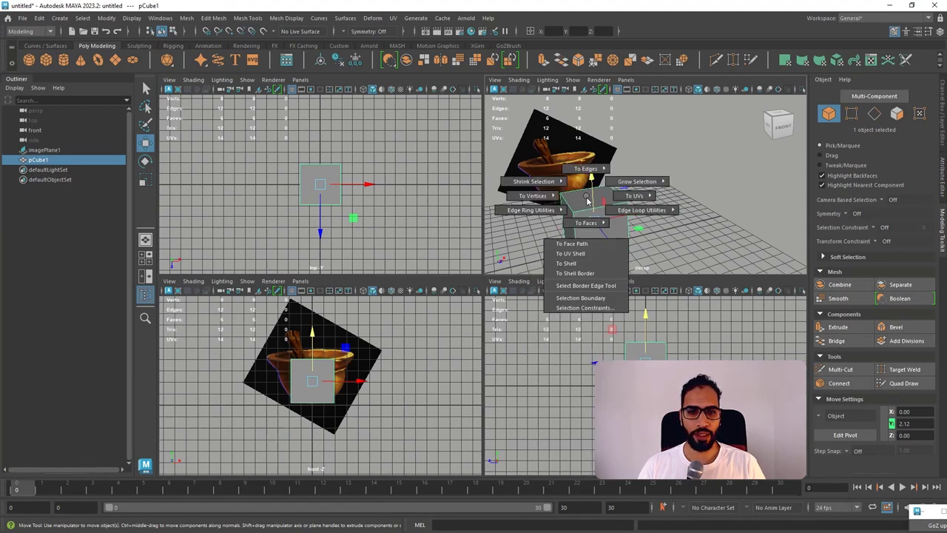
{"action": "right_click", "coordinate": [586, 199], "text": "ctrl+shift"}
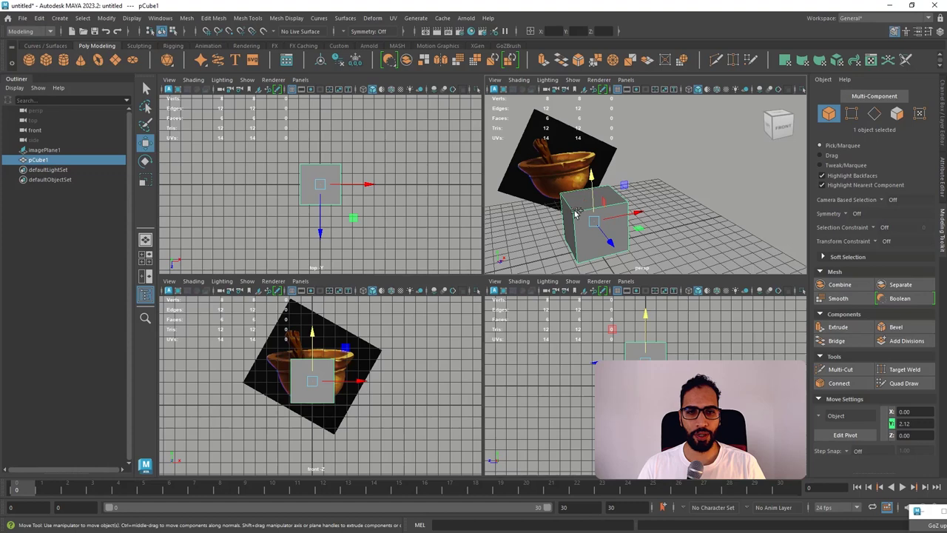
{"action": "right_click", "coordinate": [576, 214], "text": "shift"}
{"action": "right_click", "coordinate": [577, 215], "text": "shift"}
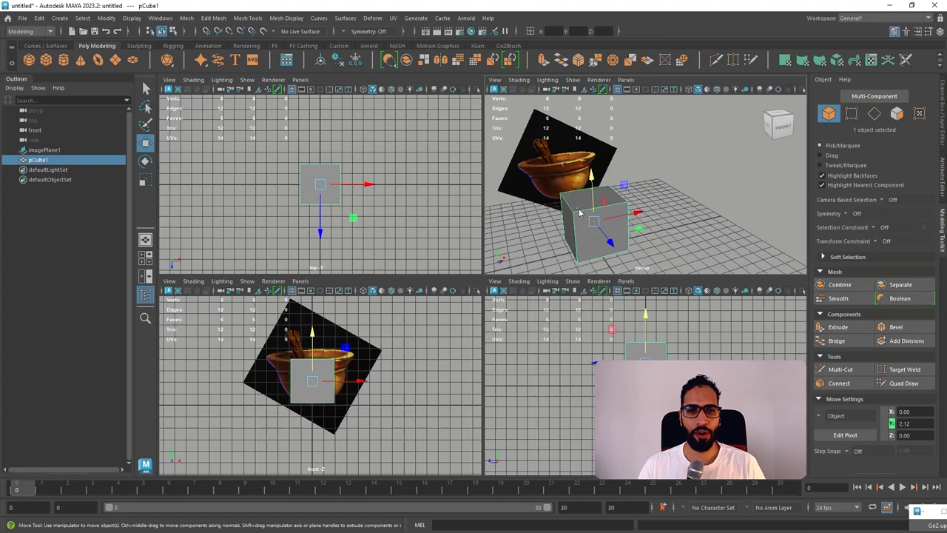
{"action": "right_click", "coordinate": [579, 214], "text": "shift"}
Smooth the cube with exponential divisions, 1 division level and OpenSubdiv Catmull-Clark subdivision, and close the Smooth options.
{"action": "left_click", "coordinate": [186, 18]}
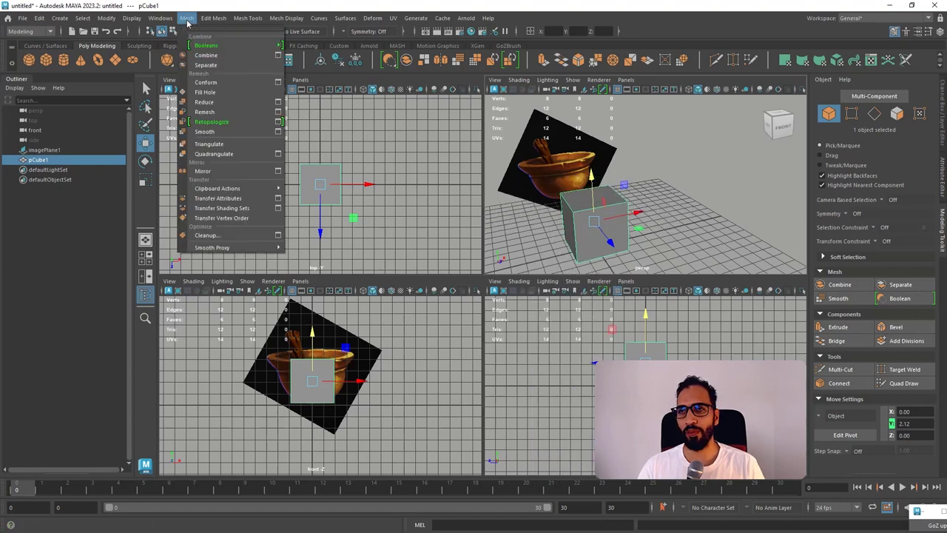
{"action": "left_click", "coordinate": [279, 132]}
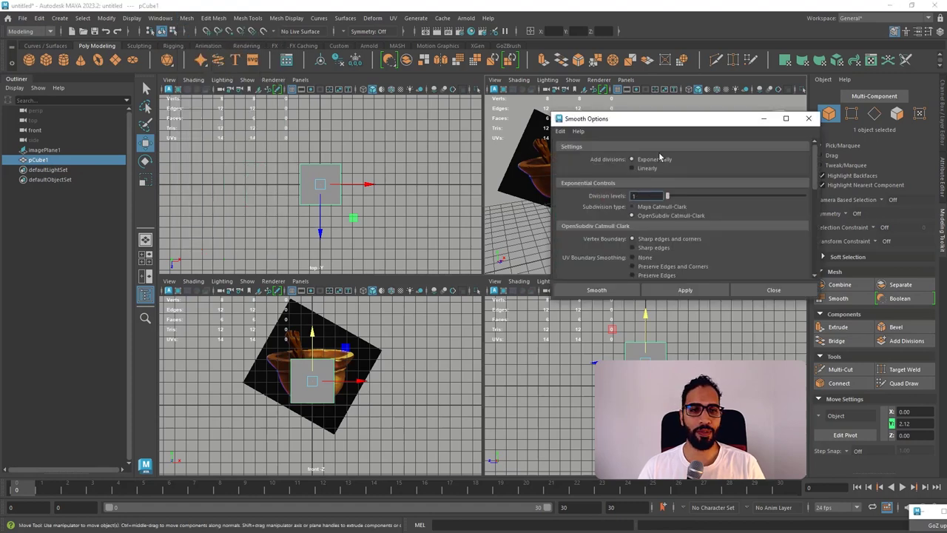
{"action": "left_click_drag", "start_coordinate": [673, 122], "coordinate": [754, 106]}
{"action": "left_click", "coordinate": [782, 274]}
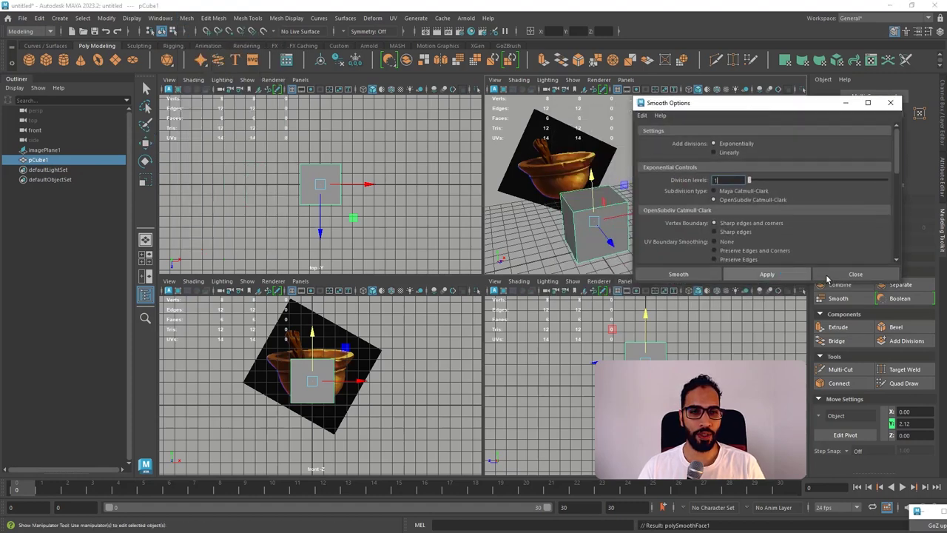
{"action": "left_click", "coordinate": [839, 276]}
Try 2 divisions for the cube's smooth operation, settle on 3 for a denser sphere, and activate the Move tool.
{"action": "left_click_drag", "start_coordinate": [668, 227], "coordinate": [669, 198], "text": "alt"}
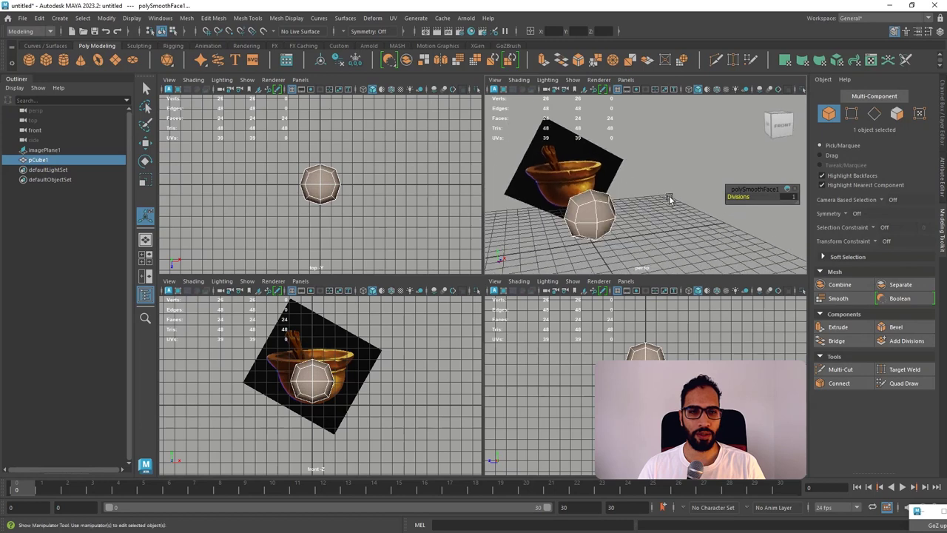
{"action": "right_click_drag", "start_coordinate": [669, 198], "coordinate": [762, 211], "text": "alt"}
{"action": "left_click", "coordinate": [793, 199]}
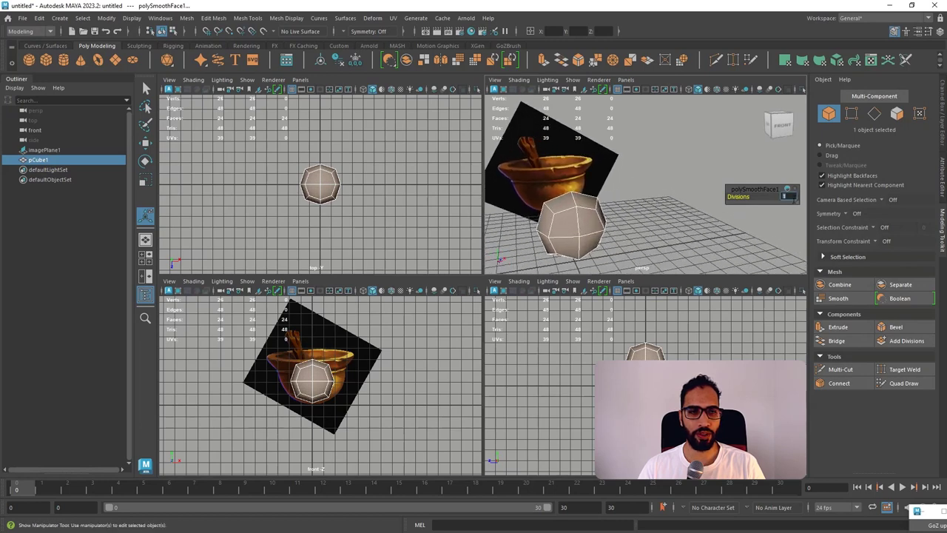
{"action": "type", "text": "2"}
{"action": "key", "text": "Return"}
{"action": "left_click_drag", "start_coordinate": [677, 228], "coordinate": [715, 215], "text": "alt"}
{"action": "left_click", "coordinate": [795, 197]}
{"action": "type", "text": "33"}
{"action": "key", "text": "Return"}
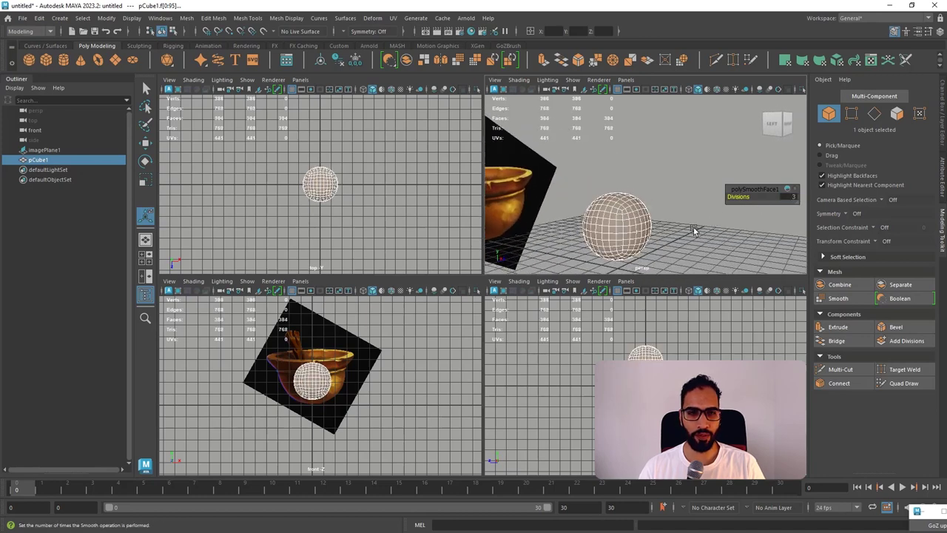
{"action": "left_click_drag", "start_coordinate": [662, 230], "coordinate": [592, 237], "text": "alt"}
{"action": "key", "text": "w"}
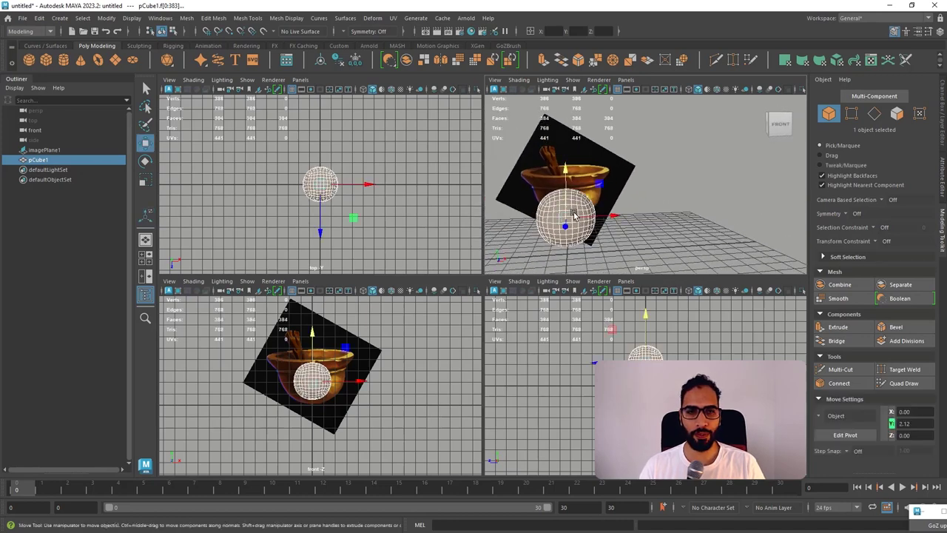
Enlarge the perspective view and create a polygon sphere to compare with the smoothed cube.
{"action": "right_click_drag", "start_coordinate": [571, 211], "coordinate": [625, 198]}
{"action": "left_click", "coordinate": [639, 201]}
{"action": "middle_click_drag", "start_coordinate": [556, 231], "coordinate": [616, 202], "text": "alt"}
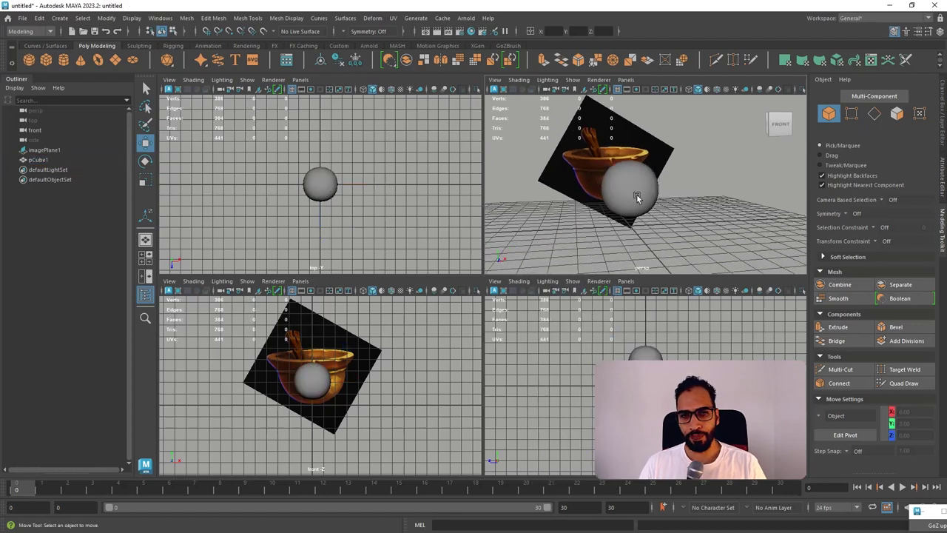
{"action": "left_click", "coordinate": [637, 197]}
{"action": "key", "text": "space"}
{"action": "left_click_drag", "start_coordinate": [549, 237], "coordinate": [332, 185], "text": "alt"}
{"action": "left_click", "coordinate": [29, 60]}
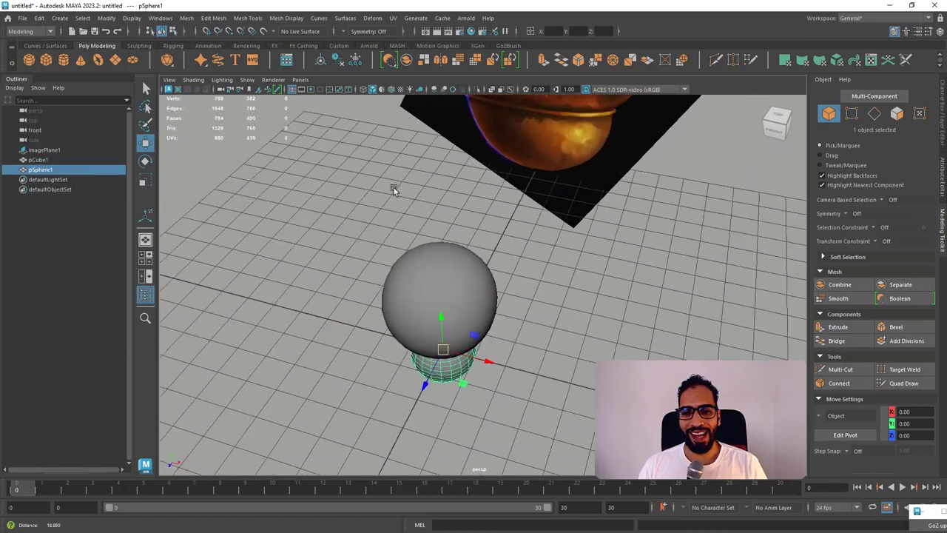
Move the new polygon sphere beside the smoothed cube, to X 3.05 and Y 2.26.
{"action": "left_click_drag", "start_coordinate": [394, 190], "coordinate": [504, 314], "text": "alt"}
{"action": "left_click_drag", "start_coordinate": [488, 346], "coordinate": [575, 343]}
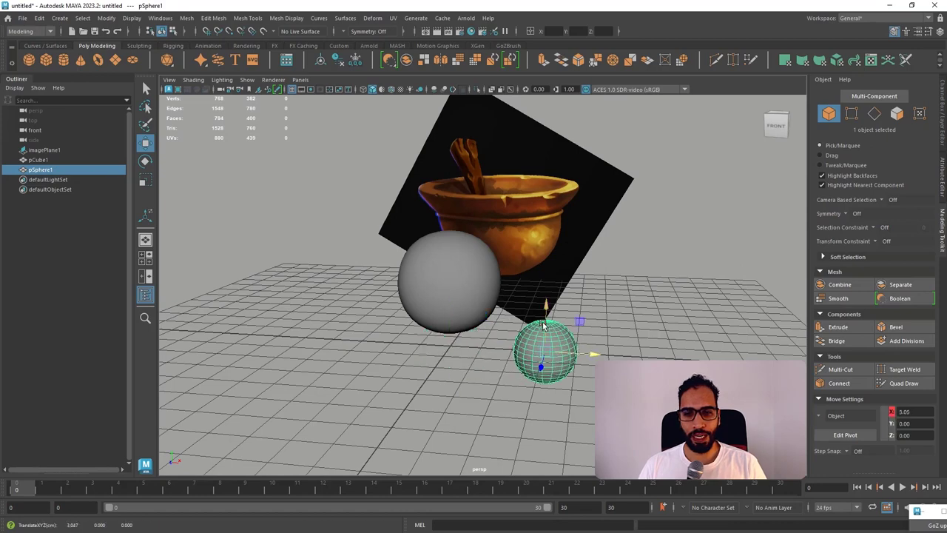
{"action": "left_click_drag", "start_coordinate": [546, 313], "coordinate": [559, 247]}
{"action": "right_click_drag", "start_coordinate": [559, 247], "coordinate": [611, 265], "text": "alt"}
{"action": "left_click_drag", "start_coordinate": [611, 265], "coordinate": [585, 309], "text": "alt"}
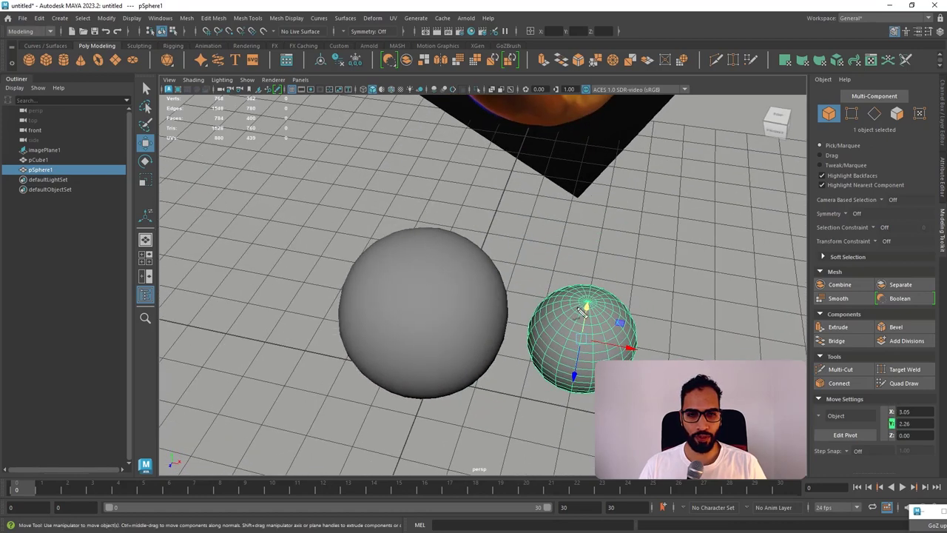
Examine the edge flow at the polygon sphere's pole and compare the sphere with the smoothed cube.
{"action": "left_click_drag", "start_coordinate": [628, 274], "coordinate": [554, 289], "text": "alt"}
{"action": "left_click", "coordinate": [641, 274]}
{"action": "left_click", "coordinate": [555, 289]}
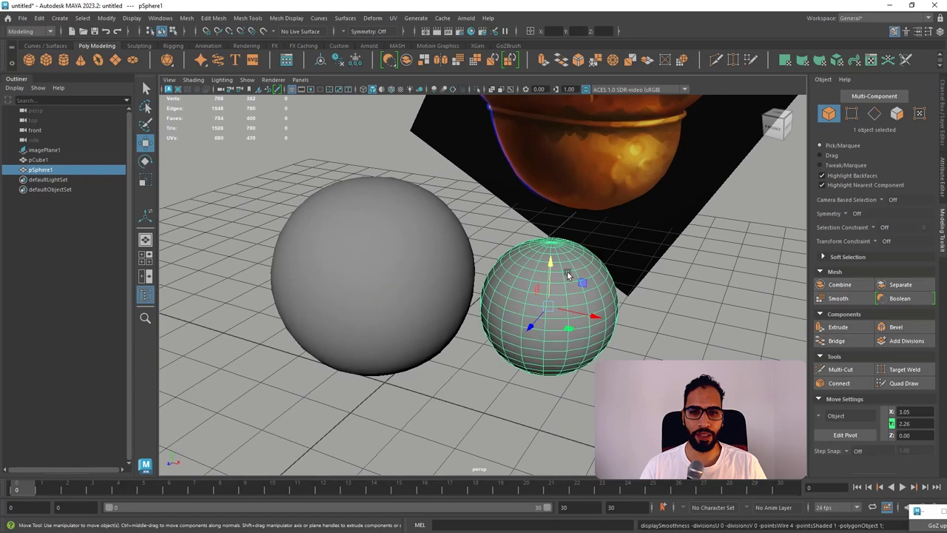
{"action": "right_click_drag", "start_coordinate": [567, 274], "coordinate": [606, 277], "text": "alt"}
{"action": "left_click_drag", "start_coordinate": [606, 276], "coordinate": [551, 302], "text": "alt"}
{"action": "middle_click_drag", "start_coordinate": [552, 302], "coordinate": [536, 268], "text": "alt"}
{"action": "right_click_drag", "start_coordinate": [535, 268], "coordinate": [560, 327], "text": "alt"}
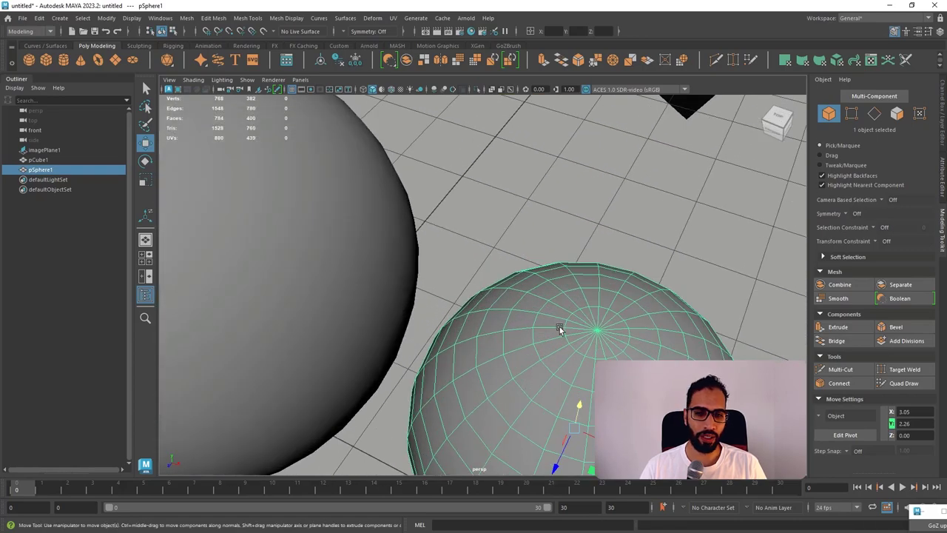
{"action": "left_click_drag", "start_coordinate": [559, 326], "coordinate": [553, 259], "text": "alt"}
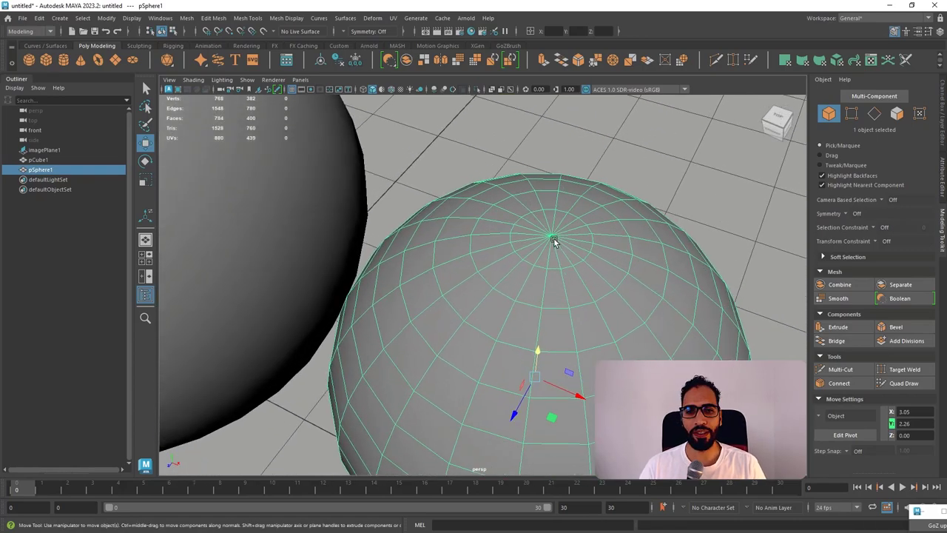
{"action": "scroll", "coordinate": [562, 249], "scroll_direction": "down", "scroll_amount": 8}
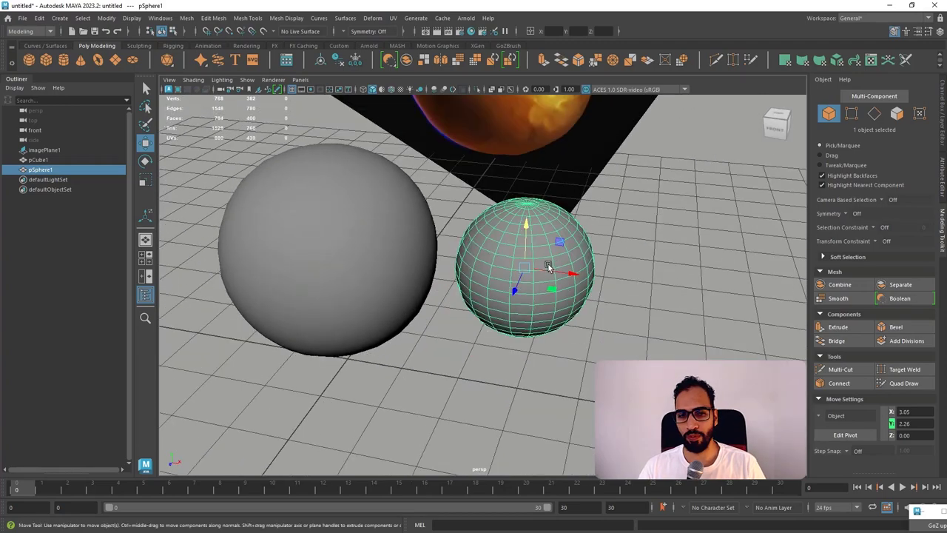
Delete the comparison sphere, leaving the smoothed cube in front of the pot reference.
{"action": "key", "text": "Delete"}
{"action": "right_click_drag", "start_coordinate": [492, 271], "coordinate": [467, 258], "text": "alt"}
{"action": "left_click_drag", "start_coordinate": [480, 289], "coordinate": [546, 379], "text": "alt"}
{"action": "right_click_drag", "start_coordinate": [546, 379], "coordinate": [487, 313], "text": "alt"}
{"action": "left_click_drag", "start_coordinate": [487, 313], "coordinate": [476, 294], "text": "alt"}
{"action": "right_click_drag", "start_coordinate": [477, 294], "coordinate": [497, 348], "text": "alt"}
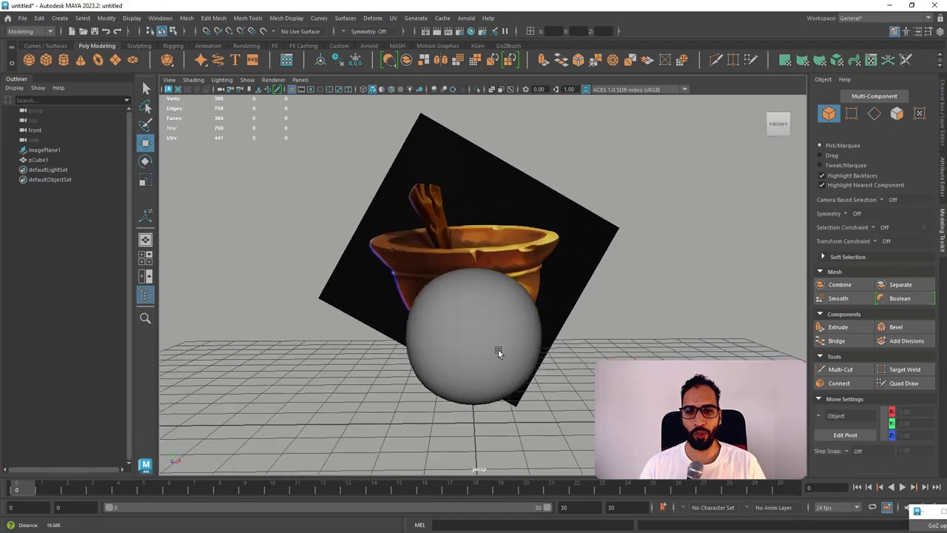
Scale the smoothed cube up uniformly to about 4.79 over the bowl in the front view, then show the four-view layout.
{"action": "left_click", "coordinate": [483, 330]}
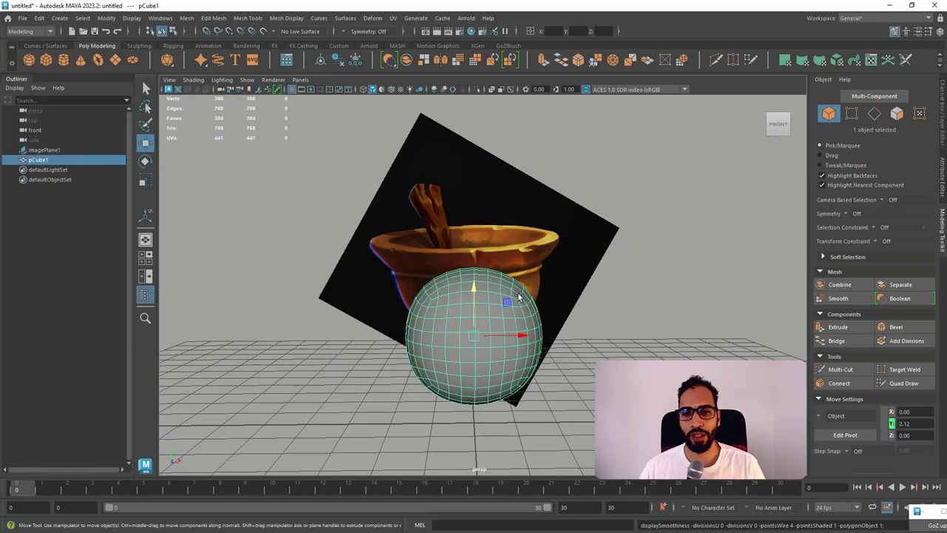
{"action": "key", "text": "space"}
{"action": "key", "text": "space"}
{"action": "scroll", "coordinate": [563, 363], "scroll_direction": "up", "scroll_amount": 3}
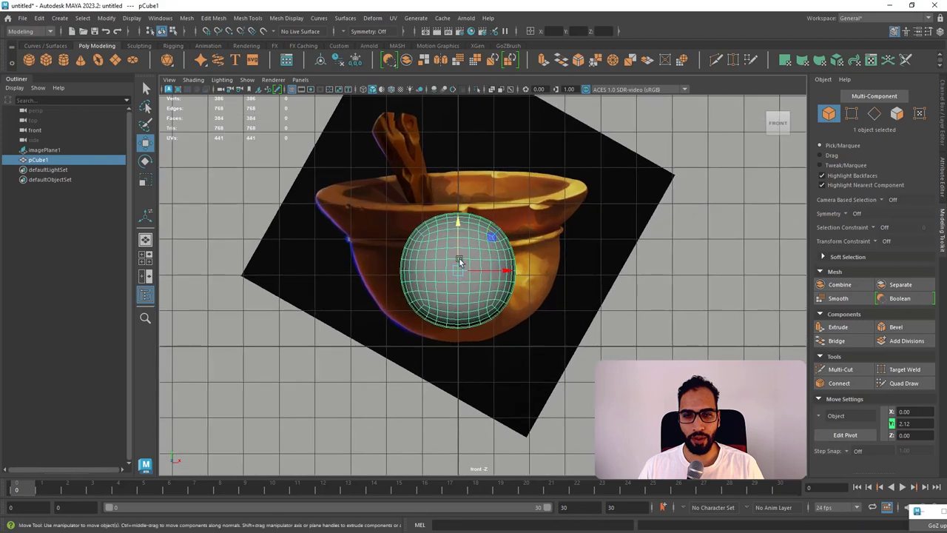
{"action": "key", "text": "r"}
{"action": "left_click_drag", "start_coordinate": [458, 264], "coordinate": [484, 250]}
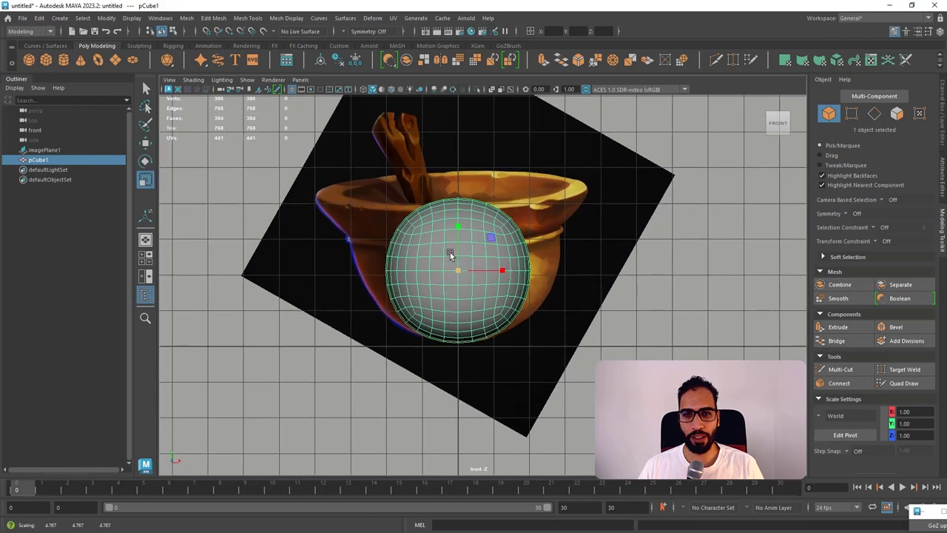
{"action": "key", "text": "space"}
{"action": "key", "text": "space"}
{"action": "key", "text": "space"}
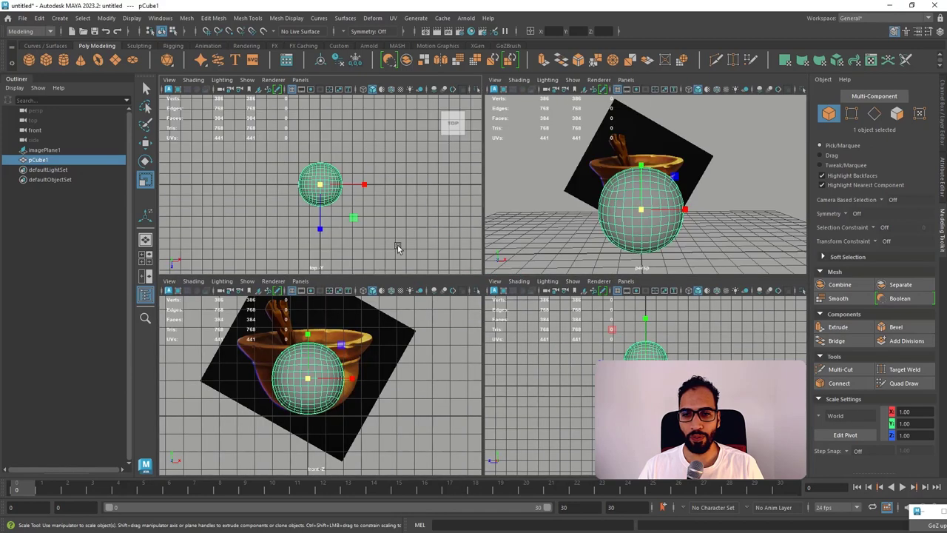
Widen the smoothed cube along X and Z and raise it to about Y 2.54 over the bowl.
{"action": "mouse_move", "coordinate": [355, 215]}
{"action": "left_mouse_down"}
{"action": "mouse_move", "coordinate": [370, 219]}
{"action": "mouse_move", "coordinate": [349, 221]}
{"action": "mouse_move", "coordinate": [361, 225]}
{"action": "left_mouse_up"}
{"action": "left_click_drag", "start_coordinate": [643, 318], "coordinate": [642, 306]}
{"action": "key", "text": "w"}
{"action": "left_click_drag", "start_coordinate": [308, 344], "coordinate": [313, 334]}
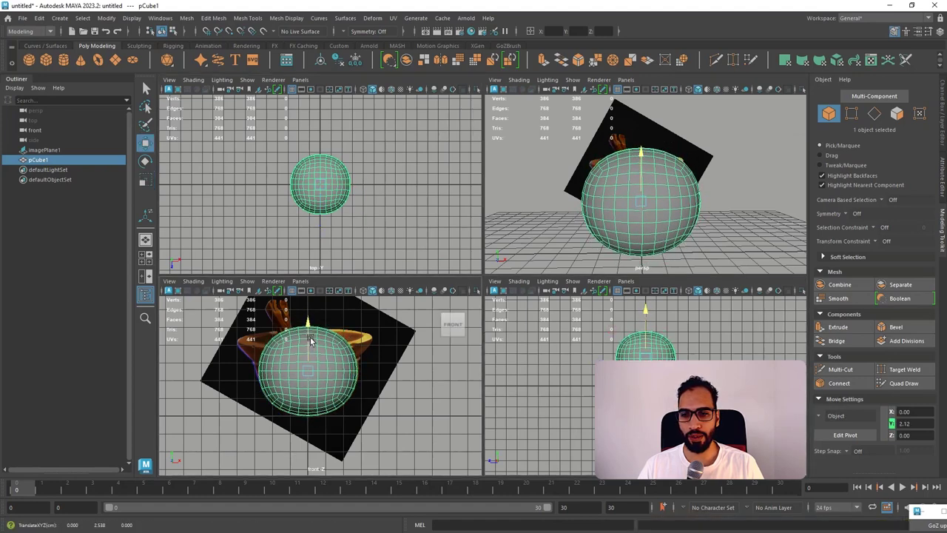
Refine the smoothed cube's scale to match the bowl's width and raise it to Y 2.87.
{"action": "key", "text": "r"}
{"action": "left_click_drag", "start_coordinate": [355, 219], "coordinate": [359, 218]}
{"action": "mouse_move", "coordinate": [307, 326]}
{"action": "left_mouse_down"}
{"action": "mouse_move", "coordinate": [309, 316]}
{"action": "mouse_move", "coordinate": [310, 332]}
{"action": "left_mouse_up"}
{"action": "key", "text": "w"}
{"action": "key", "text": "r"}
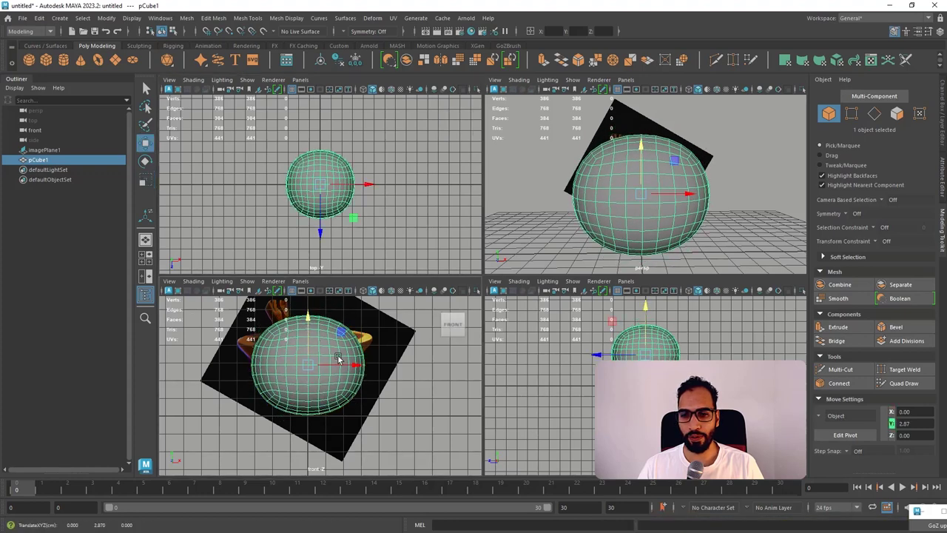
{"action": "left_click_drag", "start_coordinate": [308, 366], "coordinate": [303, 370]}
{"action": "key", "text": "w"}
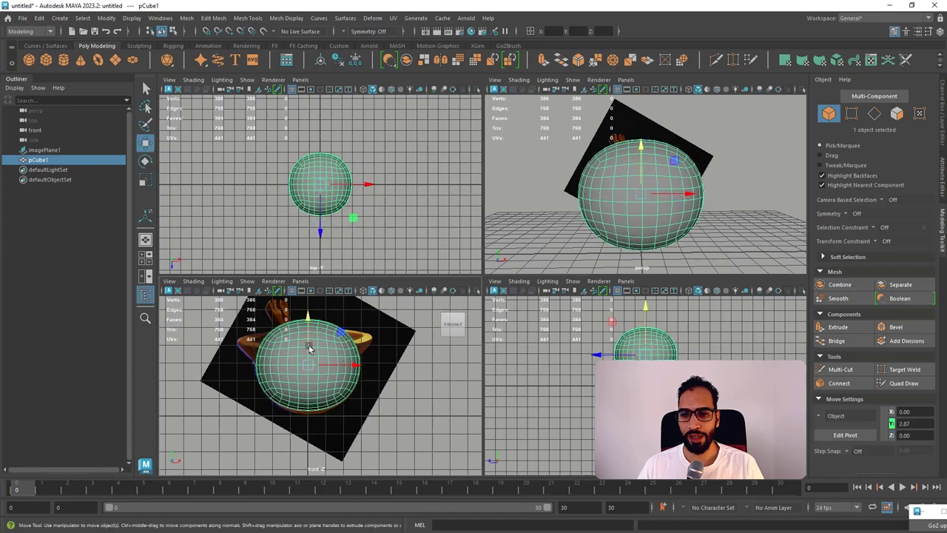
Display the enlarged front view in wireframe and delete the mesh's upper 128 faces to leave an open bowl.
{"action": "right_click_drag", "start_coordinate": [296, 335], "coordinate": [271, 335]}
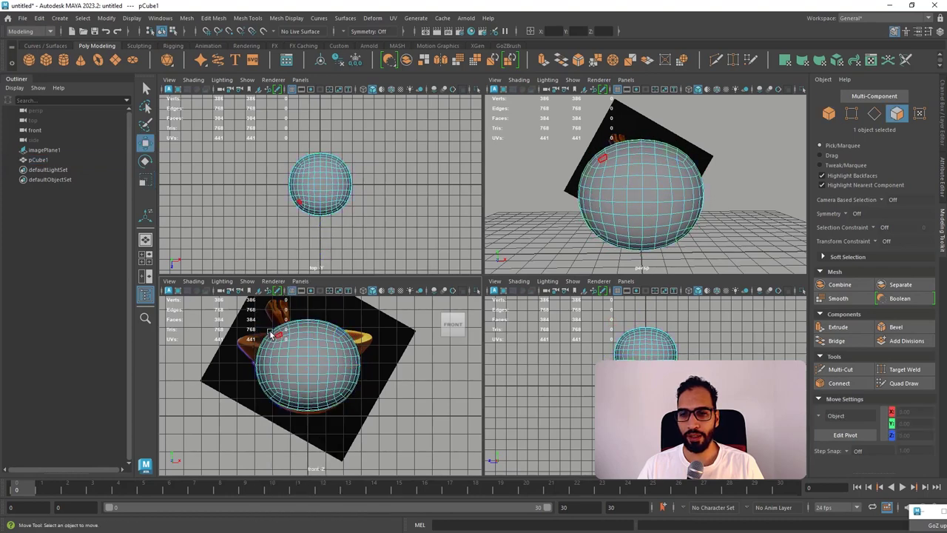
{"action": "scroll", "coordinate": [428, 312], "scroll_direction": "up", "scroll_amount": 4}
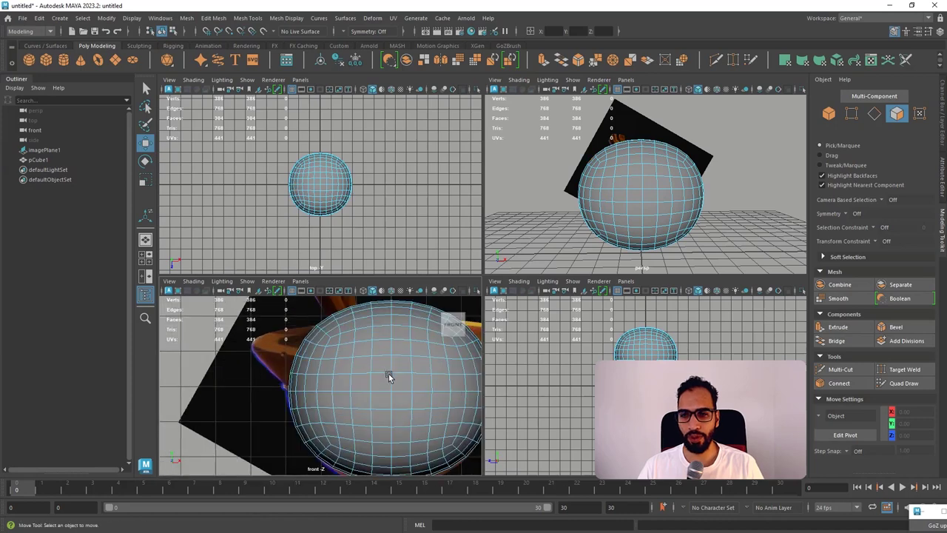
{"action": "key", "text": "space"}
{"action": "scroll", "coordinate": [434, 267], "scroll_direction": "down", "scroll_amount": 3}
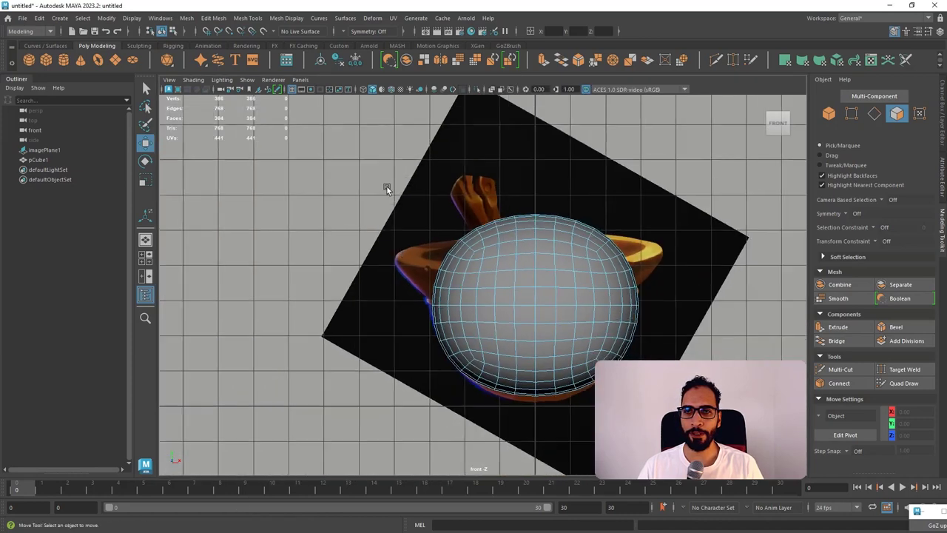
{"action": "left_click", "coordinate": [363, 89]}
{"action": "left_click_drag", "start_coordinate": [390, 144], "coordinate": [691, 258]}
{"action": "key", "text": "Delete"}
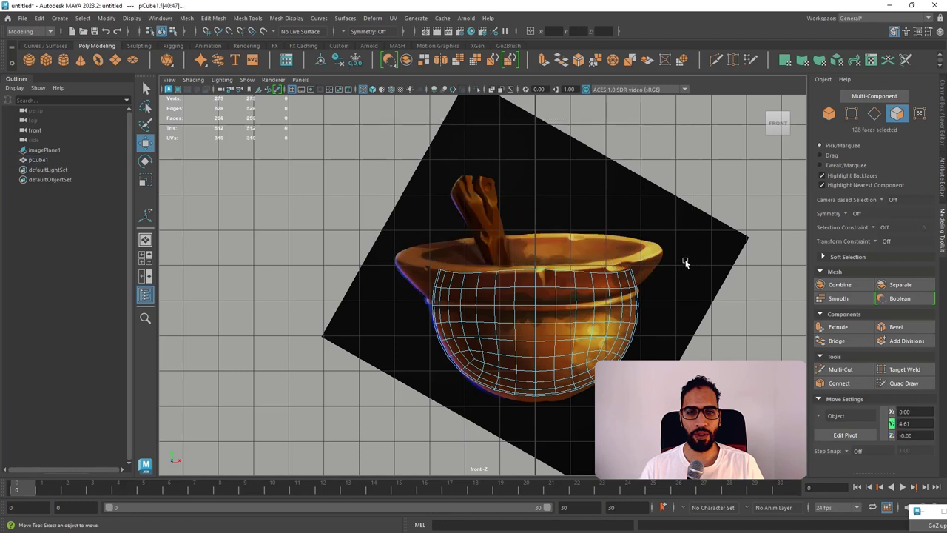
Flatten the bowl's open top edge loop by scaling it to zero along Y.
{"action": "right_click_drag", "start_coordinate": [560, 271], "coordinate": [558, 218]}
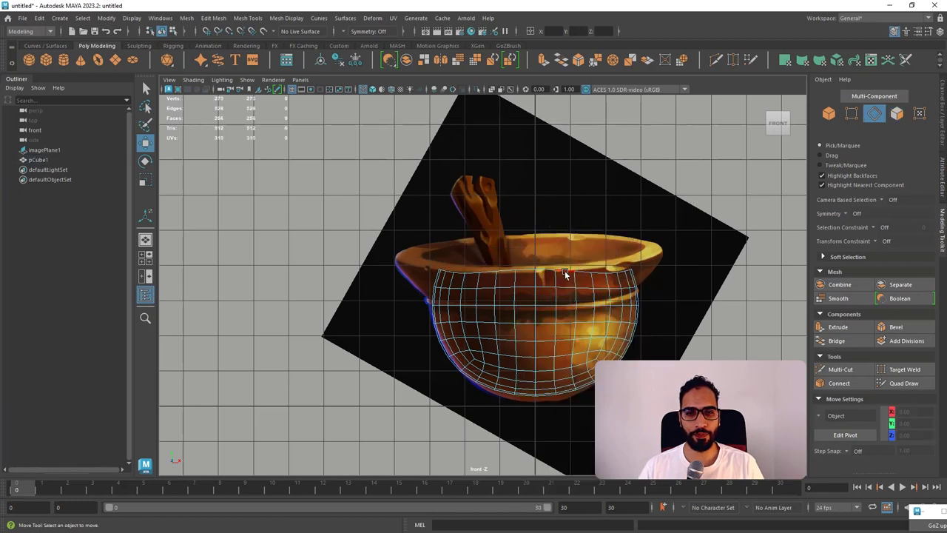
{"action": "double_click", "coordinate": [565, 274]}
{"action": "key", "text": "r"}
{"action": "left_click_drag", "start_coordinate": [535, 228], "coordinate": [538, 265]}
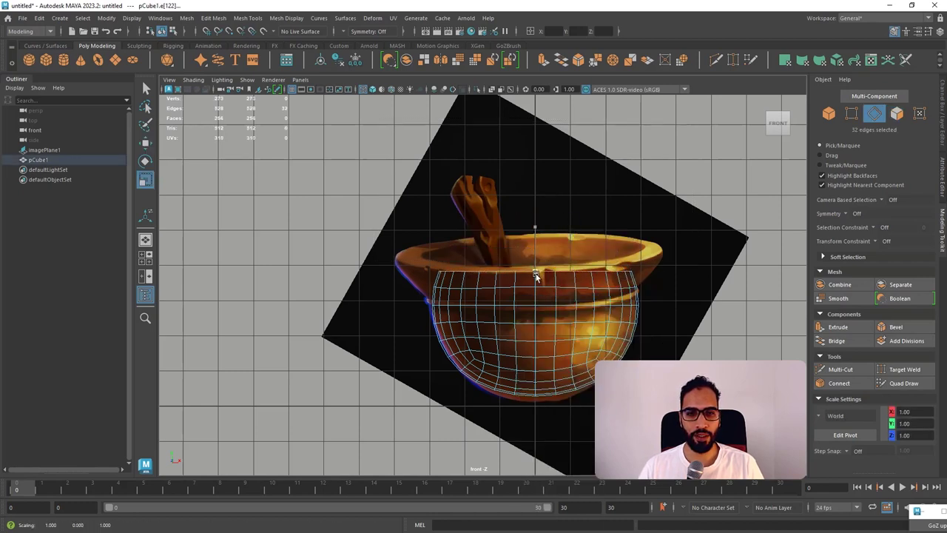
Scale the top edge loop outward to the reference rim's width and raise it to Y 4.17.
{"action": "middle_click_drag", "start_coordinate": [563, 255], "coordinate": [498, 246], "text": "alt"}
{"action": "right_click_drag", "start_coordinate": [499, 247], "coordinate": [509, 260], "text": "alt"}
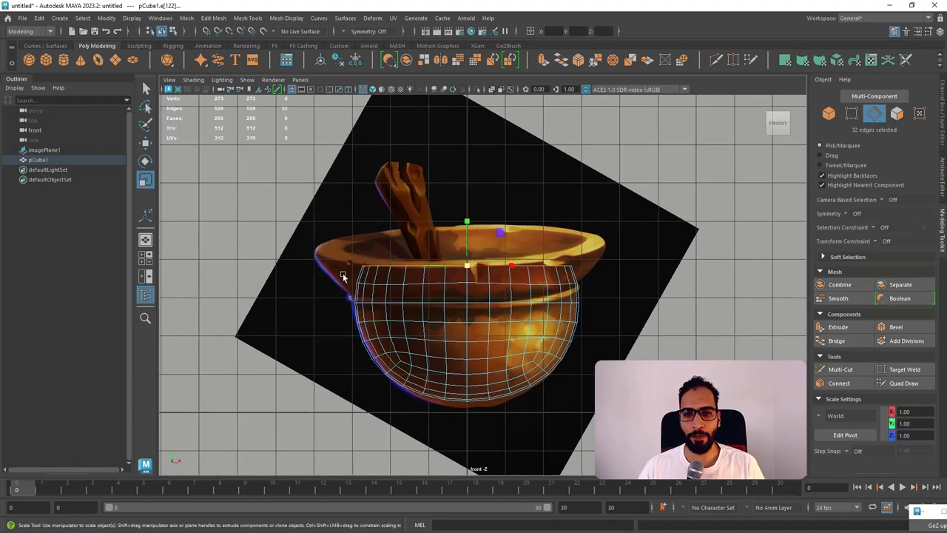
{"action": "left_click_drag", "start_coordinate": [465, 276], "coordinate": [532, 243]}
{"action": "key", "text": "w"}
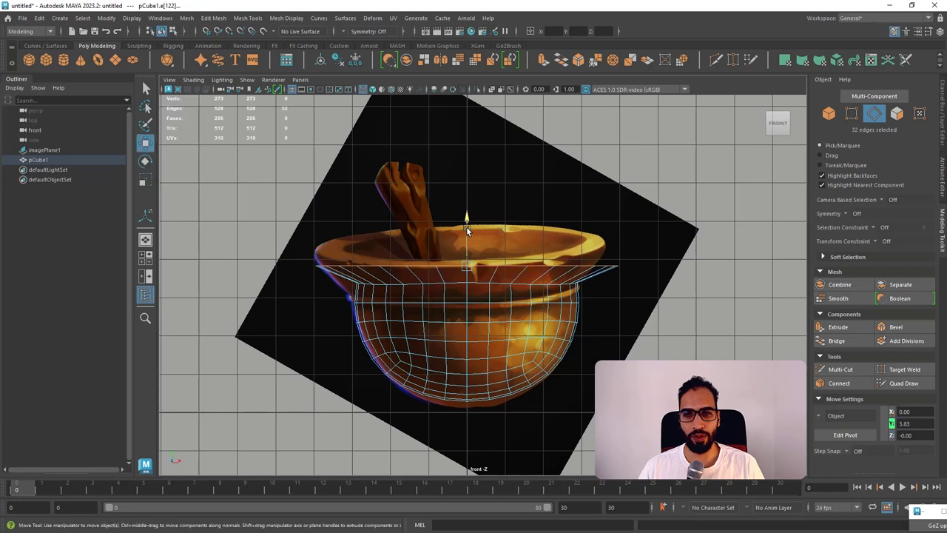
{"action": "left_click_drag", "start_coordinate": [466, 229], "coordinate": [466, 219]}
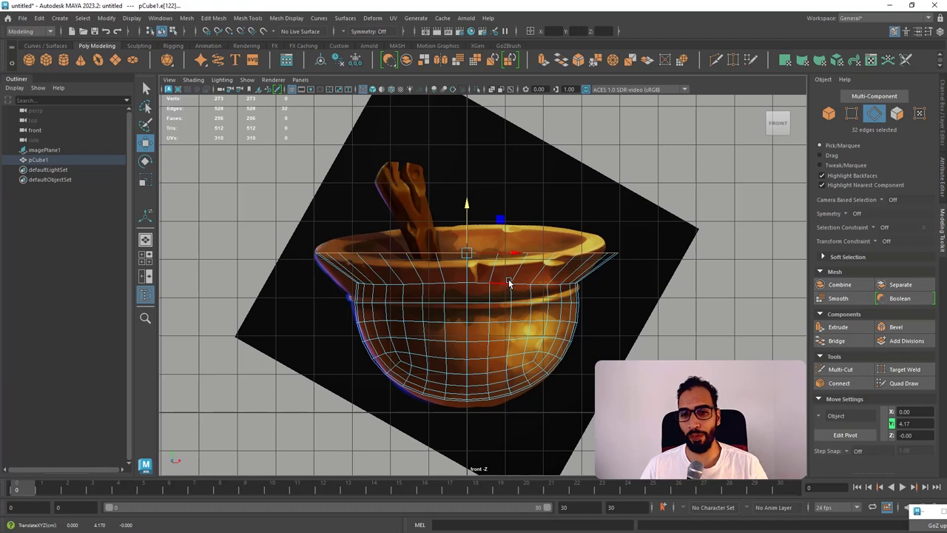
Delete the 32-edge horizontal loop directly below the flared rim.
{"action": "left_click", "coordinate": [414, 285]}
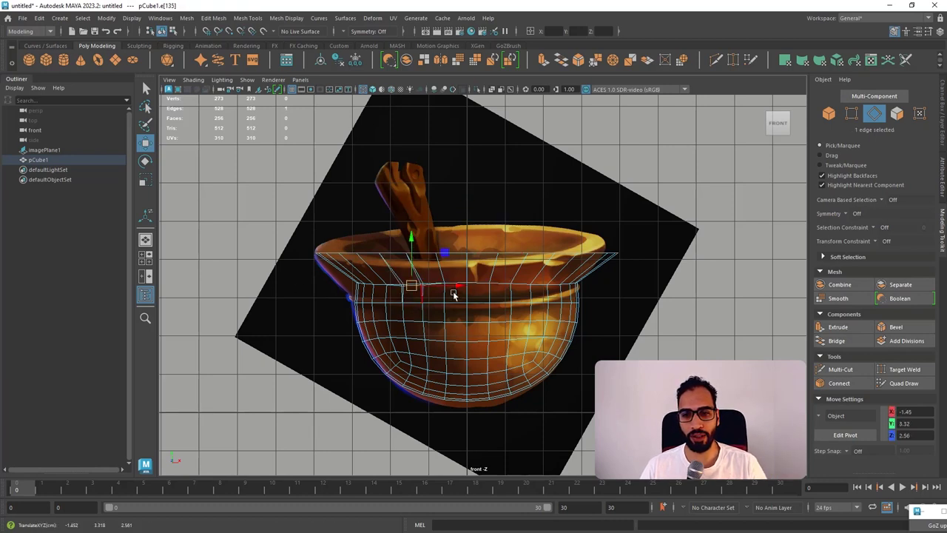
{"action": "double_click", "coordinate": [479, 290]}
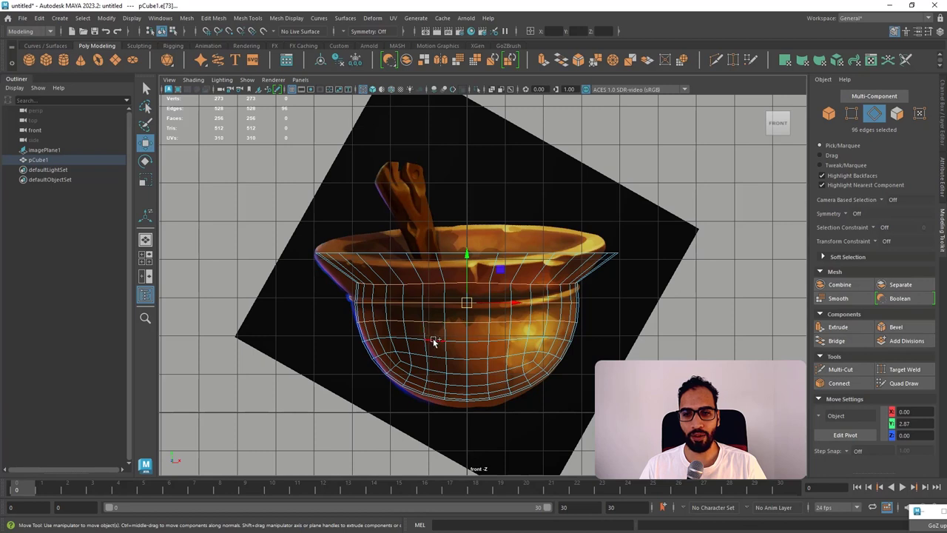
{"action": "double_click", "coordinate": [411, 285]}
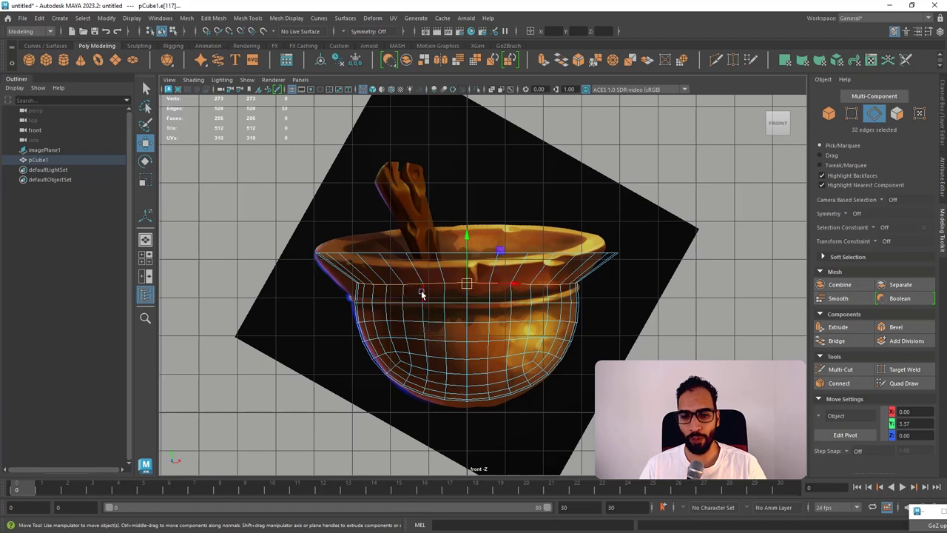
{"action": "key", "text": "Delete"}
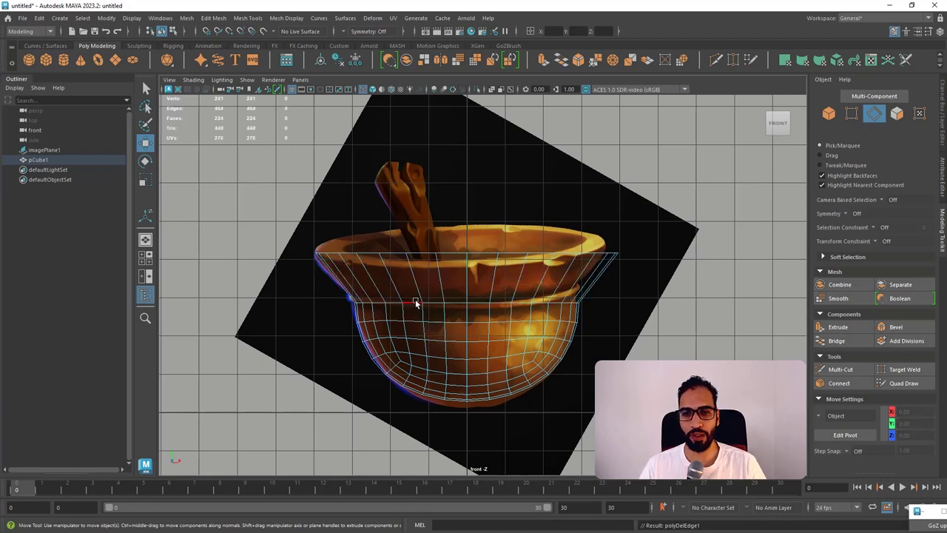
Raise the neck edge loop below the rim to Y 3.00 and fine-tune its width against the reference.
{"action": "double_click", "coordinate": [415, 304]}
{"action": "key", "text": "r"}
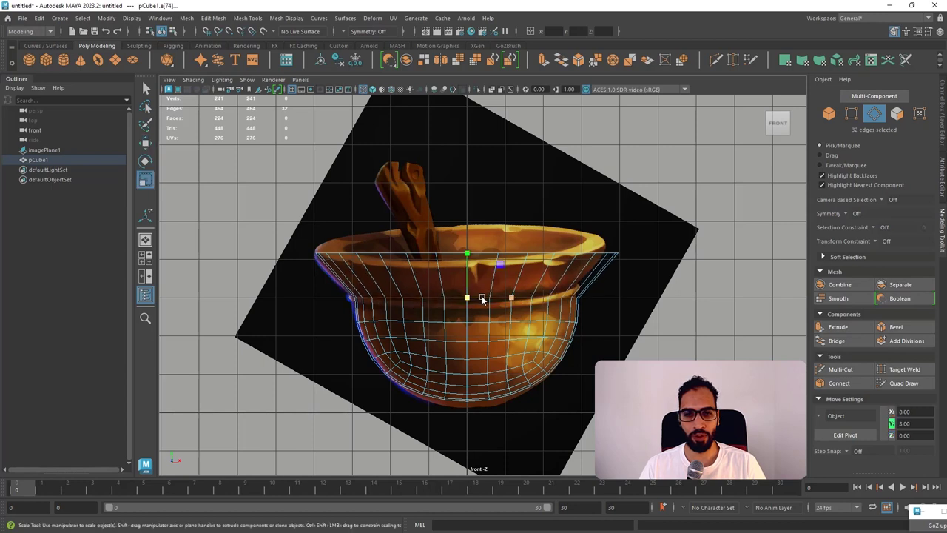
{"action": "left_click_drag", "start_coordinate": [469, 299], "coordinate": [474, 299]}
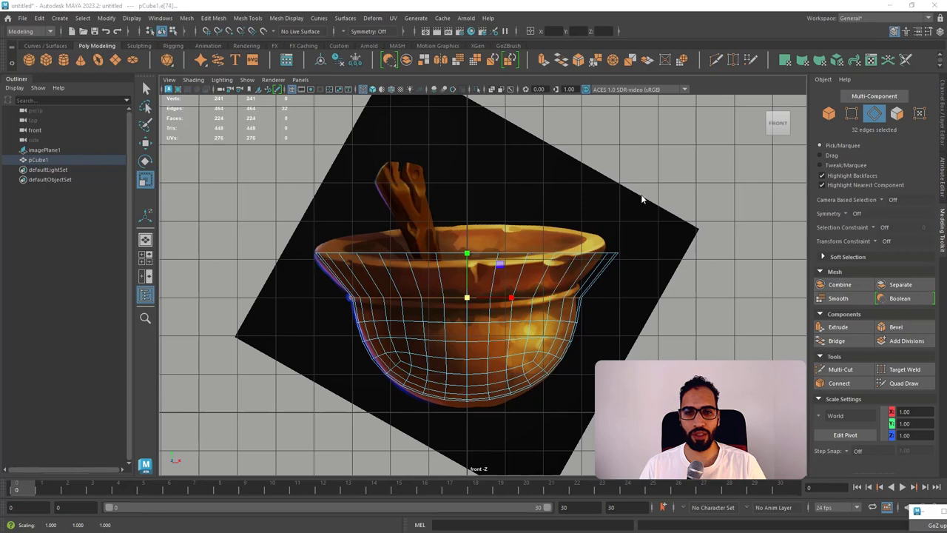
Select the complete edge loop at the bowl's neck in the perspective view.
{"action": "key", "text": "space"}
{"action": "key", "text": "space"}
{"action": "right_click_drag", "start_coordinate": [544, 259], "coordinate": [644, 221]}
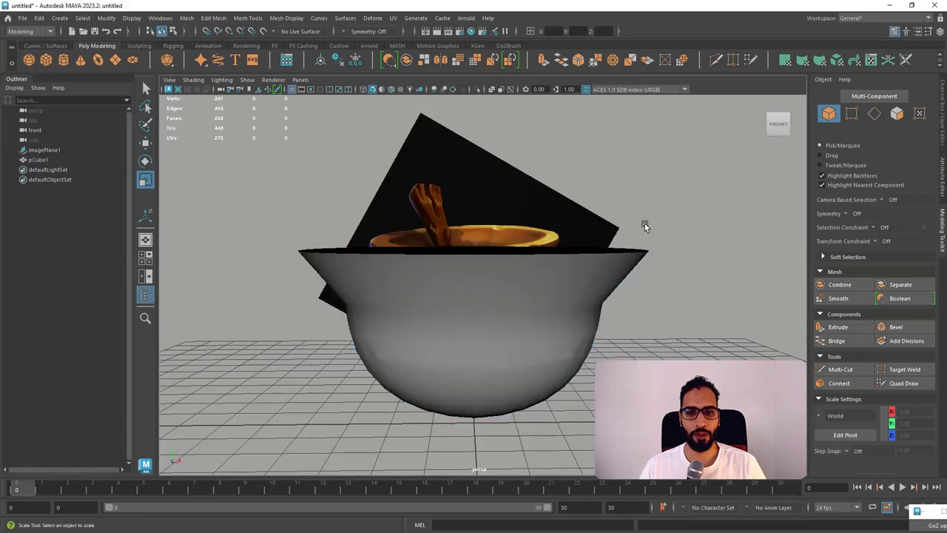
{"action": "left_click_drag", "start_coordinate": [643, 222], "coordinate": [568, 294], "text": "alt"}
{"action": "middle_click_drag", "start_coordinate": [540, 292], "coordinate": [463, 258], "text": "alt"}
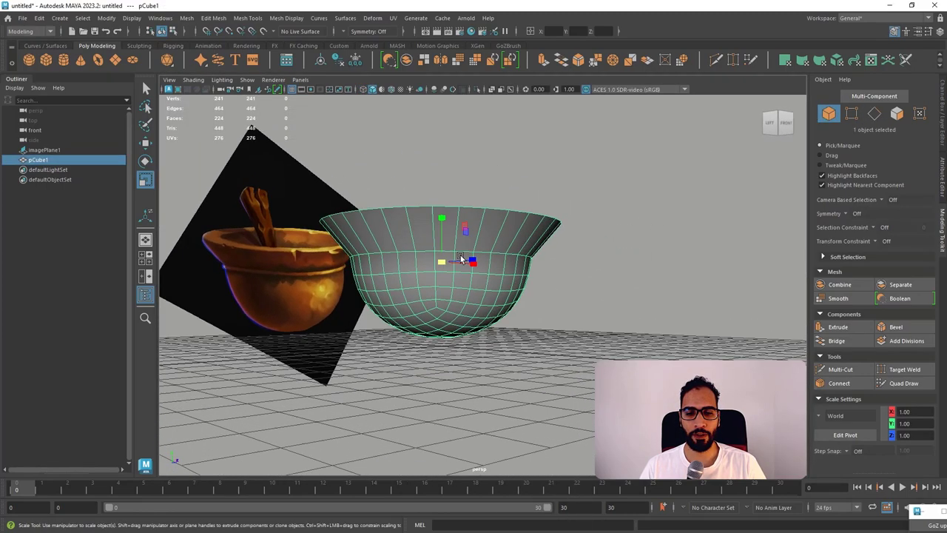
{"action": "scroll", "coordinate": [472, 276], "scroll_direction": "up", "scroll_amount": 4}
{"action": "right_click_drag", "start_coordinate": [474, 250], "coordinate": [459, 218]}
{"action": "double_click", "coordinate": [465, 239]}
{"action": "left_click_drag", "start_coordinate": [467, 248], "coordinate": [449, 263], "text": "alt"}
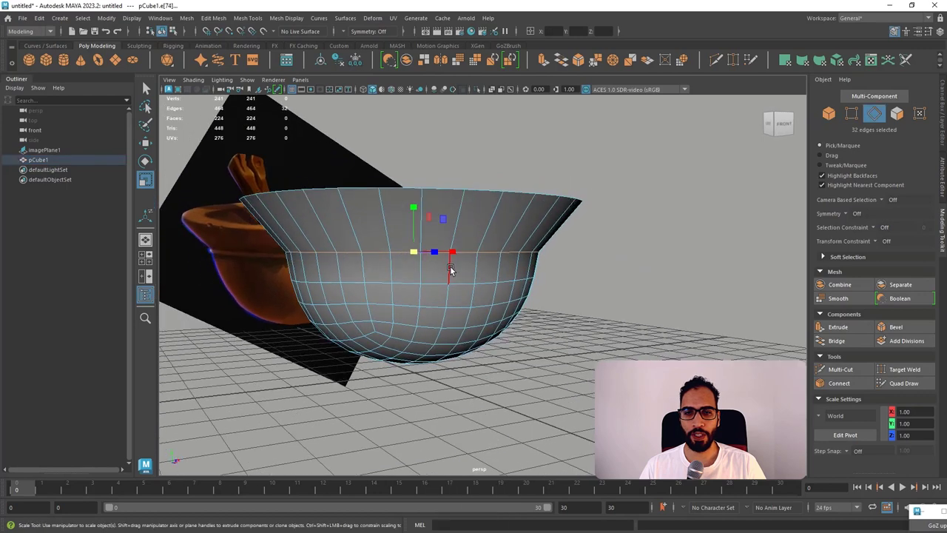
Open the Insert Edge Loop Tool's settings and move their window clear of the bowl.
{"action": "right_click_drag", "start_coordinate": [450, 265], "coordinate": [453, 269], "text": "shift"}
{"action": "right_click_drag", "start_coordinate": [457, 345], "coordinate": [454, 342], "text": "shift"}
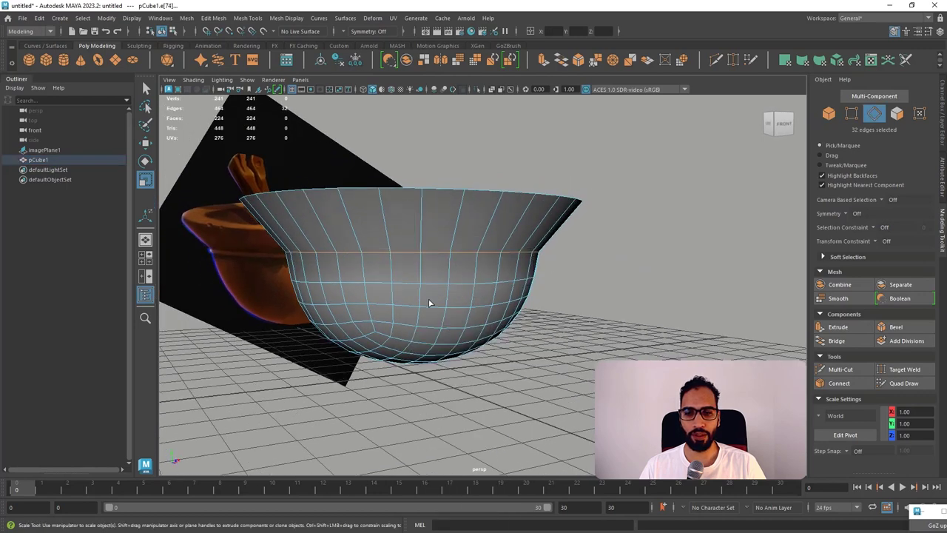
{"action": "key", "text": "w"}
{"action": "right_click_drag", "start_coordinate": [423, 276], "coordinate": [463, 343], "text": "shift"}
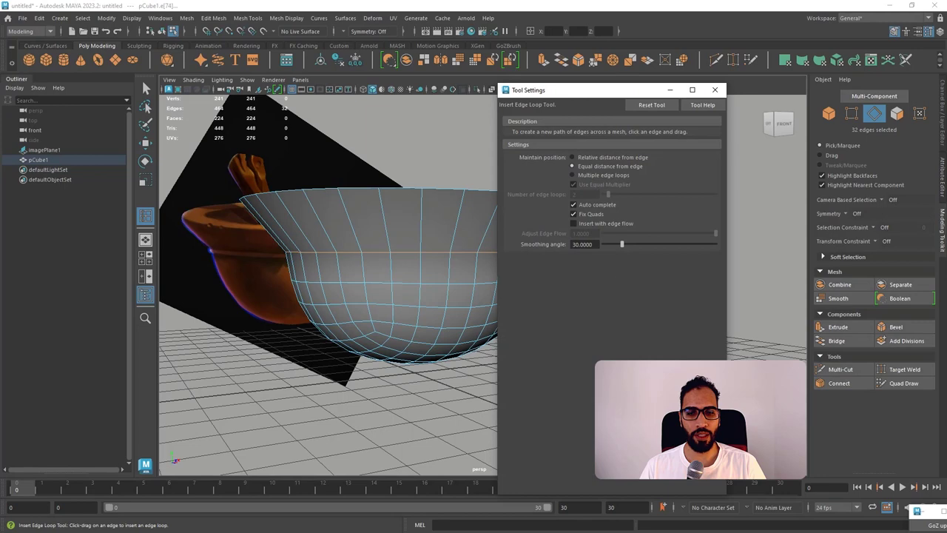
{"action": "left_click_drag", "start_coordinate": [628, 90], "coordinate": [797, 73]}
{"action": "left_click_drag", "start_coordinate": [549, 279], "coordinate": [478, 323], "text": "alt"}
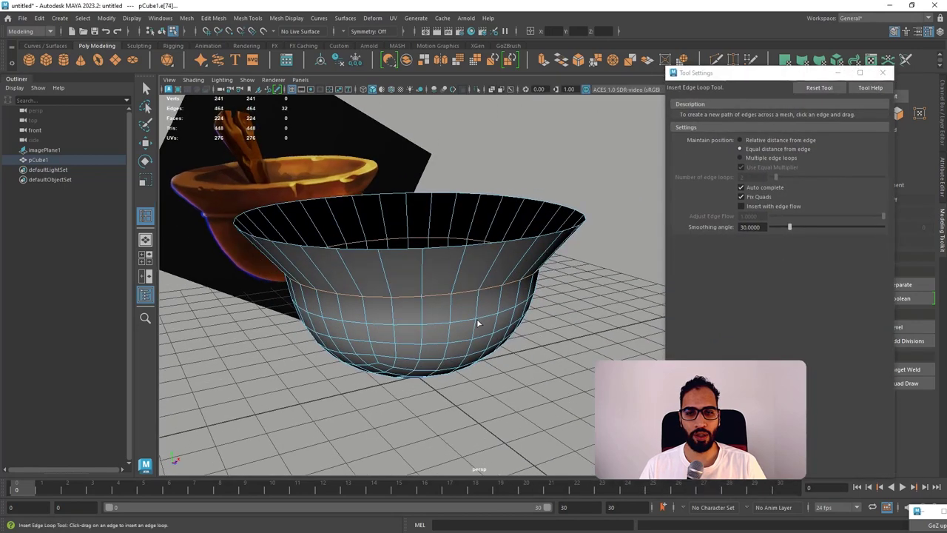
Insert one edge loop below the neck using Multiple edge loops with the number of loops set to 1.
{"action": "left_click", "coordinate": [478, 304]}
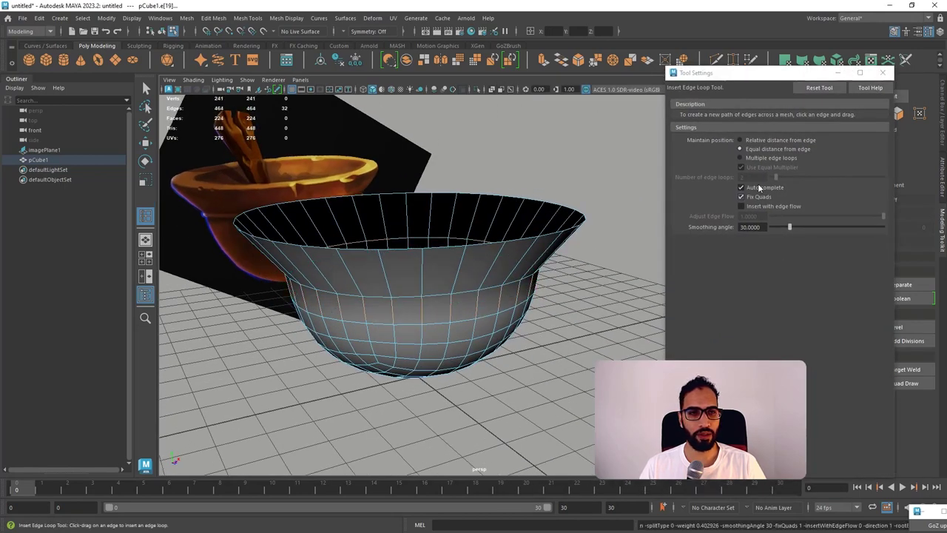
{"action": "left_click", "coordinate": [751, 158]}
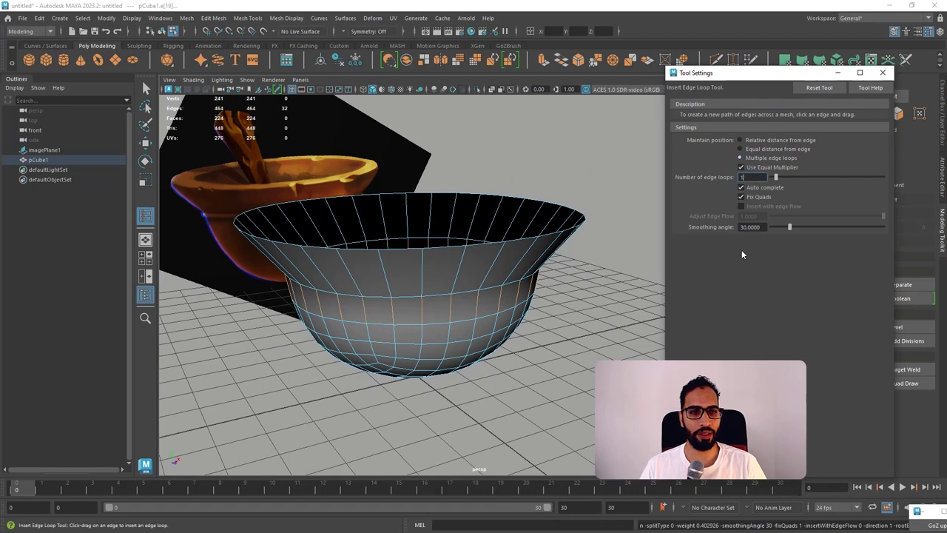
{"action": "left_click_drag", "start_coordinate": [480, 316], "coordinate": [487, 228], "text": "alt"}
{"action": "left_click", "coordinate": [450, 276]}
{"action": "key", "text": "w"}
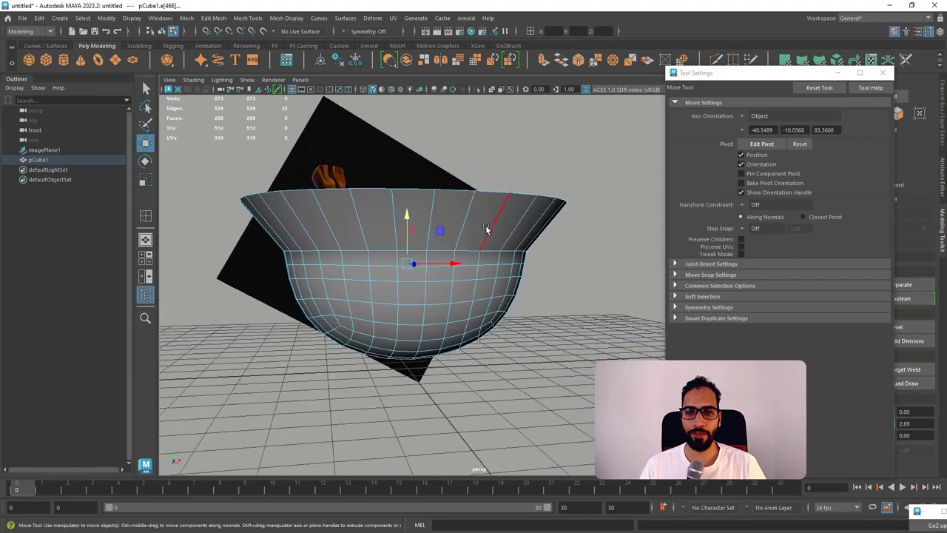
Apply Soften/Harden Edges to the whole bowl mesh.
{"action": "key", "text": "F8"}
{"action": "left_click", "coordinate": [287, 17]}
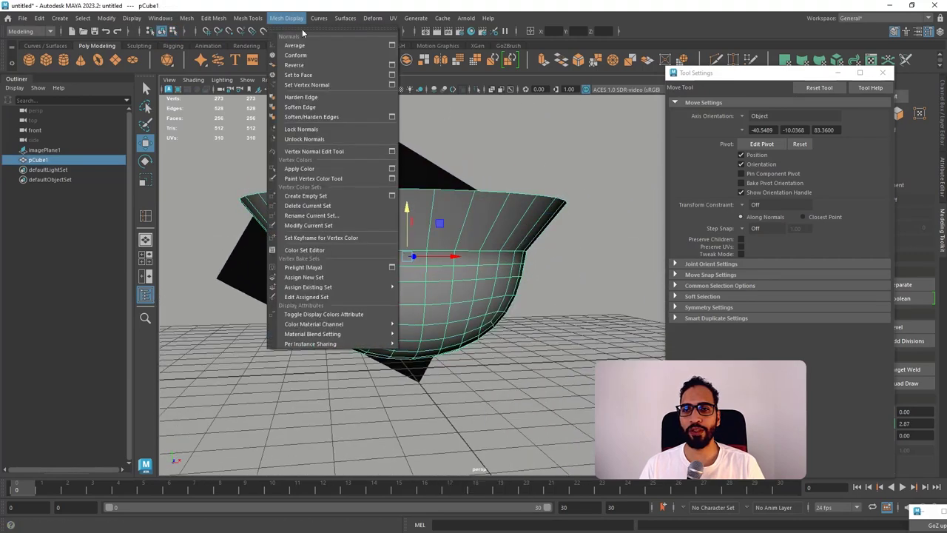
{"action": "left_click", "coordinate": [336, 118]}
{"action": "left_click", "coordinate": [554, 177]}
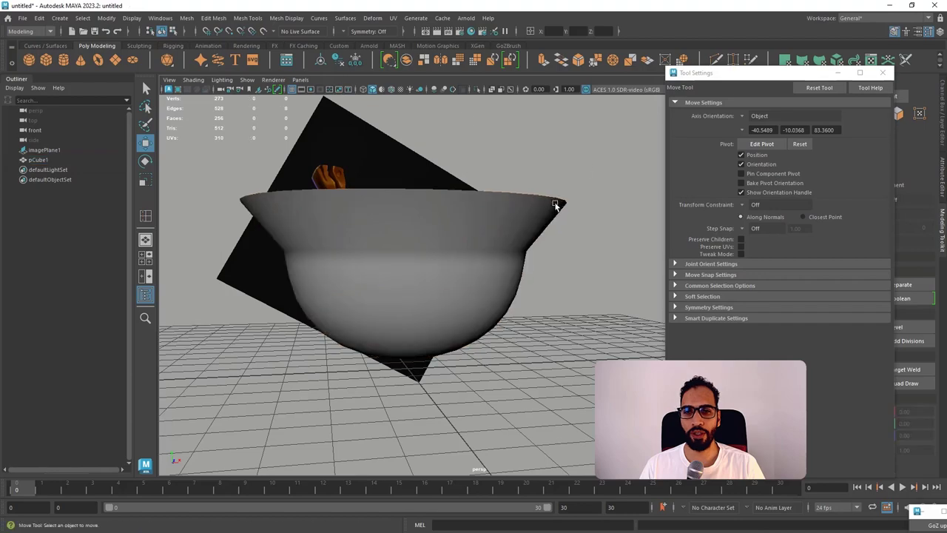
{"action": "left_click_drag", "start_coordinate": [558, 205], "coordinate": [497, 204], "text": "alt"}
Apply Soften Edge to the whole bowl and inspect its shading from the front.
{"action": "left_click", "coordinate": [496, 245]}
{"action": "scroll", "coordinate": [456, 264], "scroll_direction": "up", "scroll_amount": 1}
{"action": "left_click_drag", "start_coordinate": [455, 267], "coordinate": [399, 266], "text": "alt"}
{"action": "left_click", "coordinate": [289, 18]}
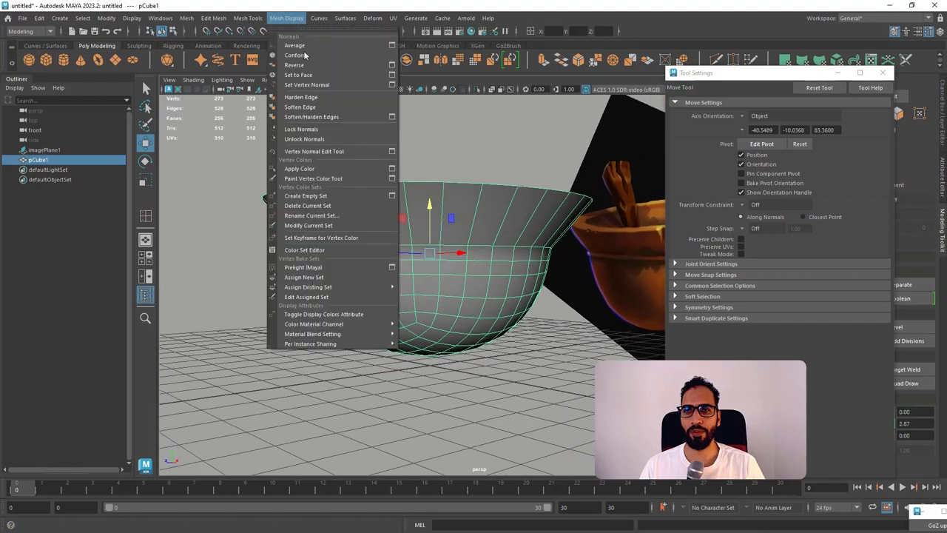
{"action": "left_click", "coordinate": [317, 109]}
{"action": "left_click", "coordinate": [296, 256]}
{"action": "left_click_drag", "start_coordinate": [324, 269], "coordinate": [401, 274], "text": "alt"}
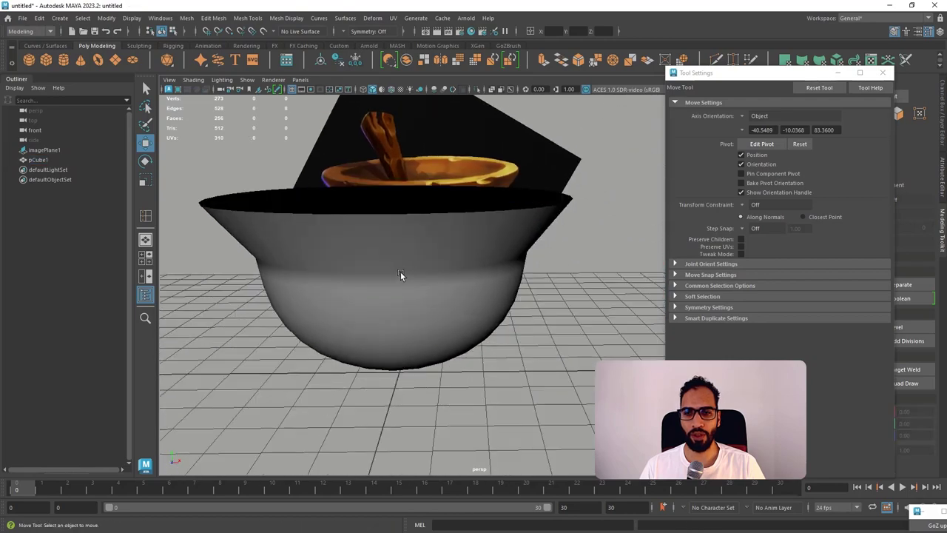
Preview the bowl with smooth mesh display from several angles, then restore the unsmoothed display.
{"action": "left_click", "coordinate": [403, 274]}
{"action": "key", "text": "3"}
{"action": "left_click", "coordinate": [581, 288]}
{"action": "left_click_drag", "start_coordinate": [580, 286], "coordinate": [481, 280], "text": "alt"}
{"action": "left_click", "coordinate": [480, 263]}
{"action": "key", "text": "1"}
{"action": "scroll", "coordinate": [481, 280], "scroll_direction": "up", "scroll_amount": 3}
Delete the edge loop inserted directly below the bowl's neck.
{"action": "right_click_drag", "start_coordinate": [484, 252], "coordinate": [484, 226]}
{"action": "left_click_drag", "start_coordinate": [493, 236], "coordinate": [425, 283], "text": "alt"}
{"action": "left_click", "coordinate": [425, 283]}
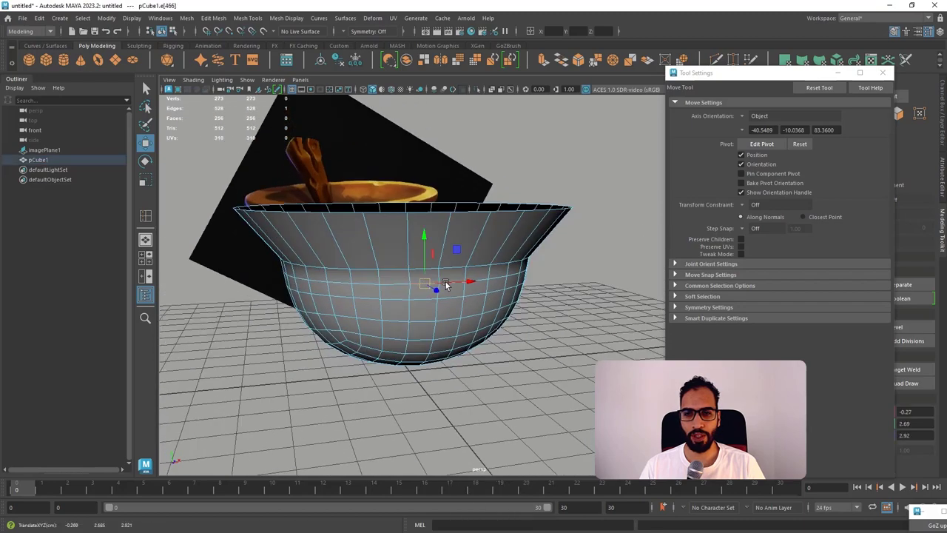
{"action": "double_click", "coordinate": [398, 283]}
{"action": "key", "text": "ctrl+Delete"}
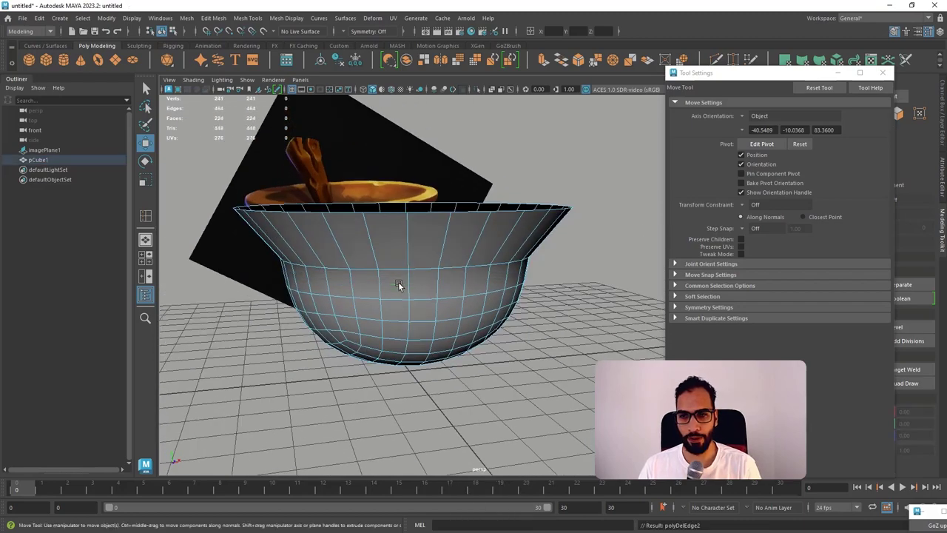
Compare the bowl's smoothed and unsmoothed display without the extra loop, focusing on the transition below the rim.
{"action": "left_click_drag", "start_coordinate": [398, 281], "coordinate": [415, 242], "text": "alt"}
{"action": "right_click_drag", "start_coordinate": [416, 242], "coordinate": [421, 213]}
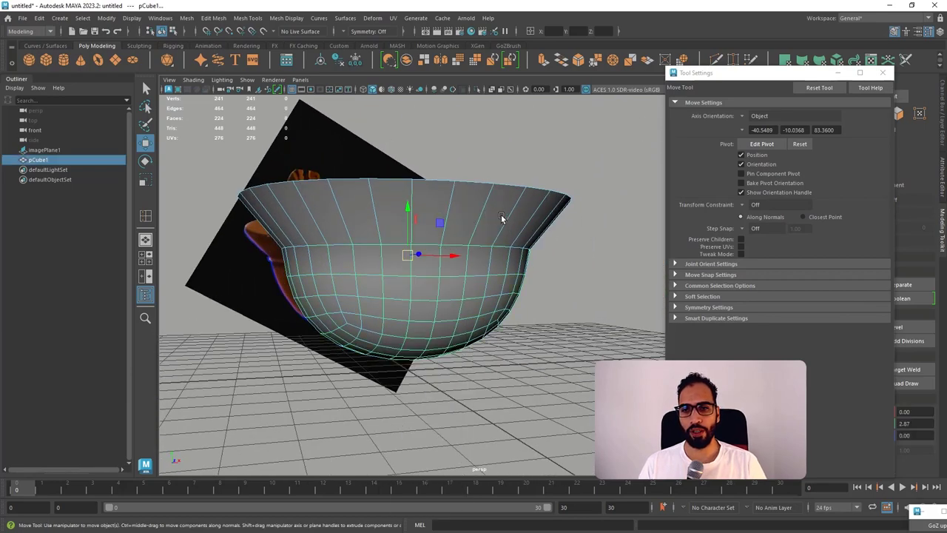
{"action": "left_click", "coordinate": [577, 187]}
{"action": "left_click", "coordinate": [535, 205]}
{"action": "key", "text": "3"}
{"action": "left_click", "coordinate": [611, 175]}
{"action": "left_click_drag", "start_coordinate": [566, 208], "coordinate": [442, 248], "text": "alt"}
{"action": "left_click", "coordinate": [526, 234]}
{"action": "key", "text": "1"}
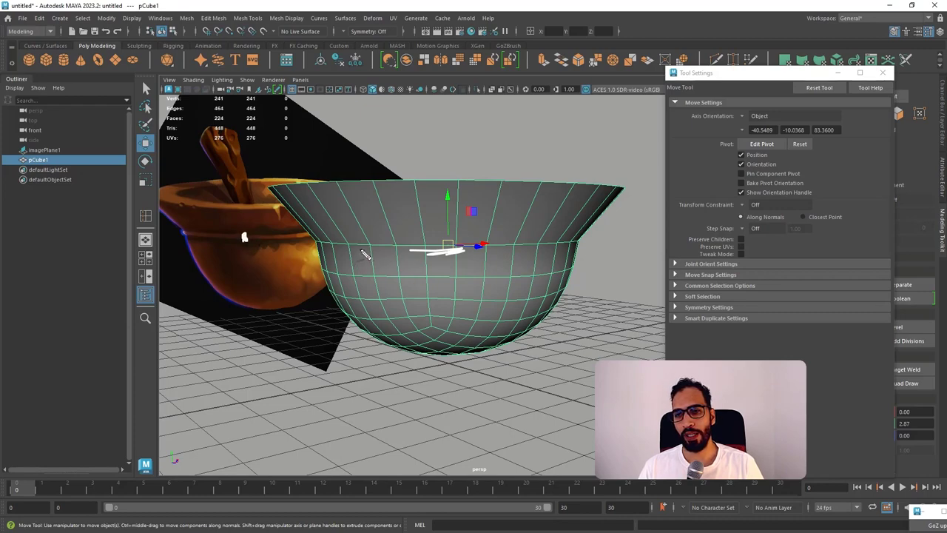
{"action": "left_click_drag", "start_coordinate": [380, 254], "coordinate": [403, 256], "text": "alt"}
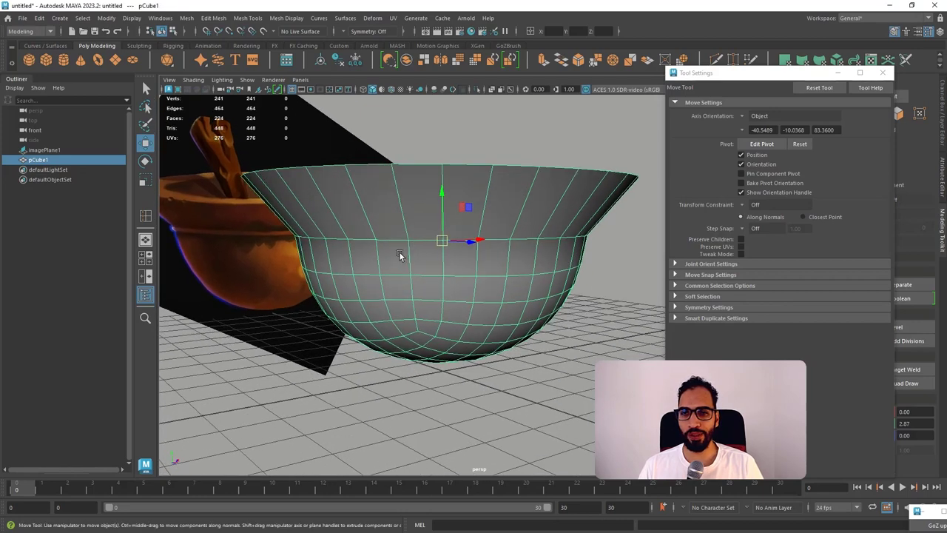
{"action": "middle_click_drag", "start_coordinate": [375, 250], "coordinate": [387, 261], "text": "alt"}
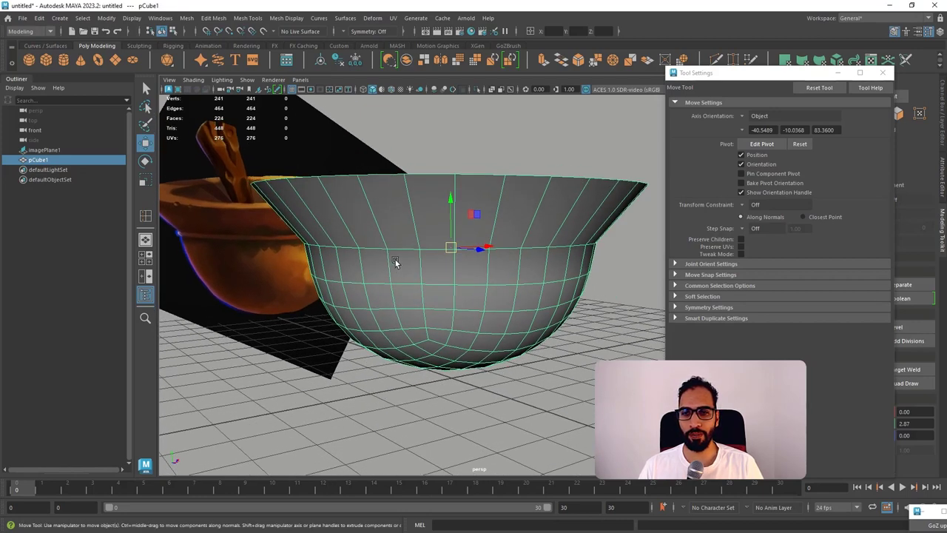
{"action": "right_click", "coordinate": [409, 257], "text": "shift"}
{"action": "left_click", "coordinate": [406, 229]}
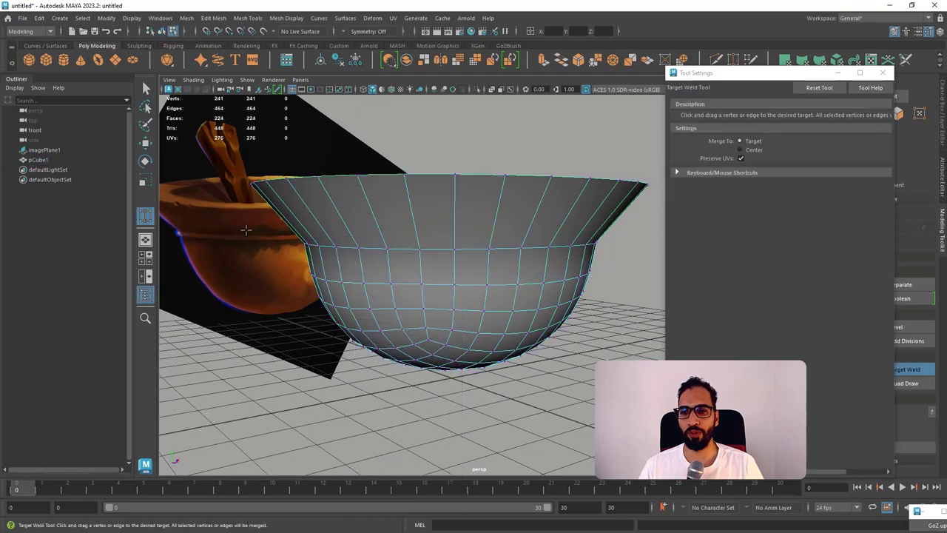
{"action": "key", "text": "w"}
{"action": "left_click_drag", "start_coordinate": [352, 219], "coordinate": [376, 175], "text": "alt"}
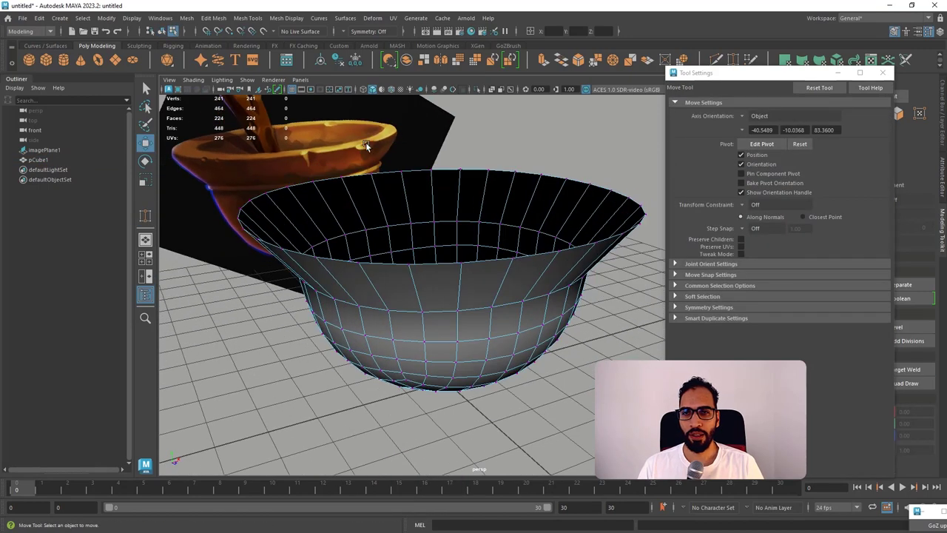
Insert an edge loop close beneath the bowl's neck loop with Maintain position set to Relative distance from edge.
{"action": "left_click_drag", "start_coordinate": [484, 262], "coordinate": [484, 238], "text": "alt"}
{"action": "right_click", "coordinate": [471, 235]}
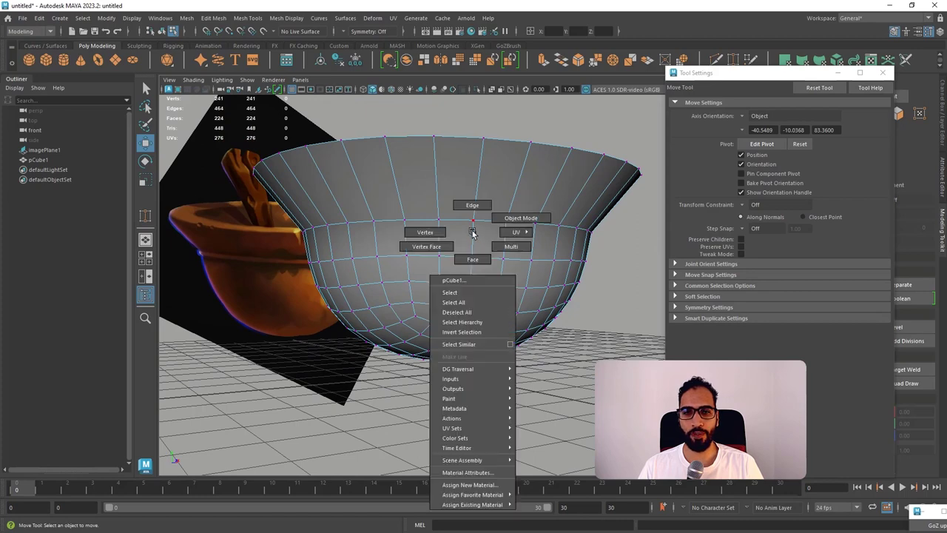
{"action": "right_click_drag", "start_coordinate": [470, 220], "coordinate": [470, 292]}
{"action": "left_click", "coordinate": [471, 227]}
{"action": "left_click", "coordinate": [748, 140]}
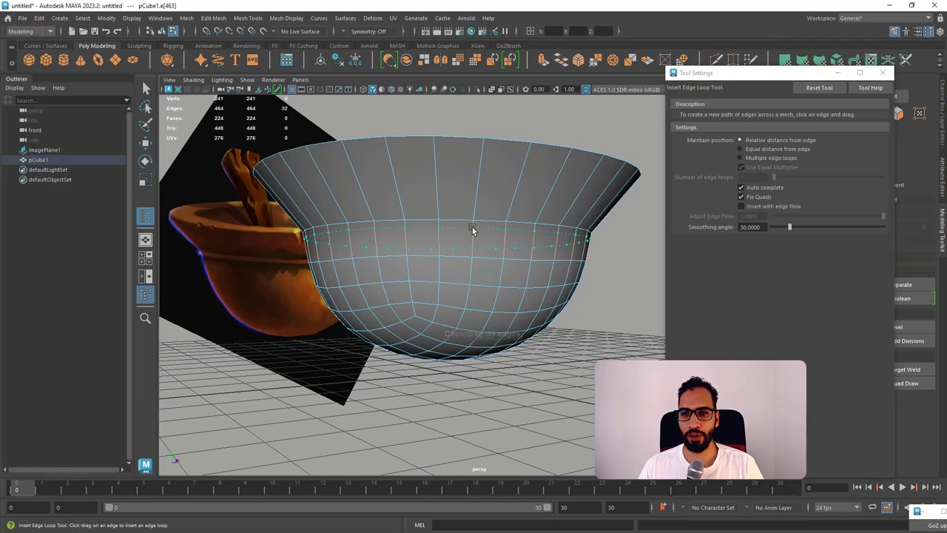
{"action": "left_click_drag", "start_coordinate": [472, 232], "coordinate": [472, 231]}
Check the new edge loop's placement against the reference pot in the front view.
{"action": "left_click_drag", "start_coordinate": [425, 277], "coordinate": [395, 306], "text": "alt"}
{"action": "key", "text": "space"}
{"action": "key", "text": "space"}
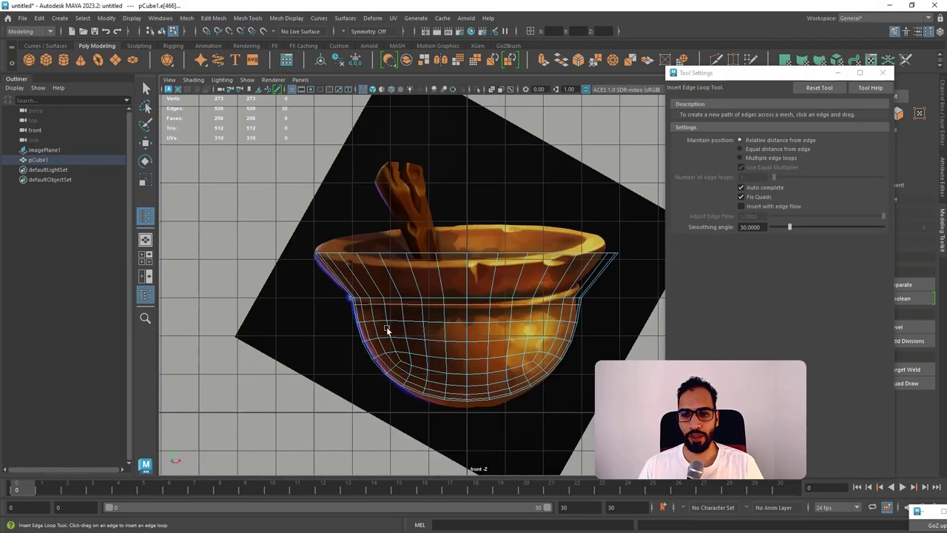
{"action": "scroll", "coordinate": [492, 376], "scroll_direction": "up", "scroll_amount": 2}
{"action": "scroll", "coordinate": [492, 377], "scroll_direction": "up", "scroll_amount": 1}
{"action": "key", "text": "space"}
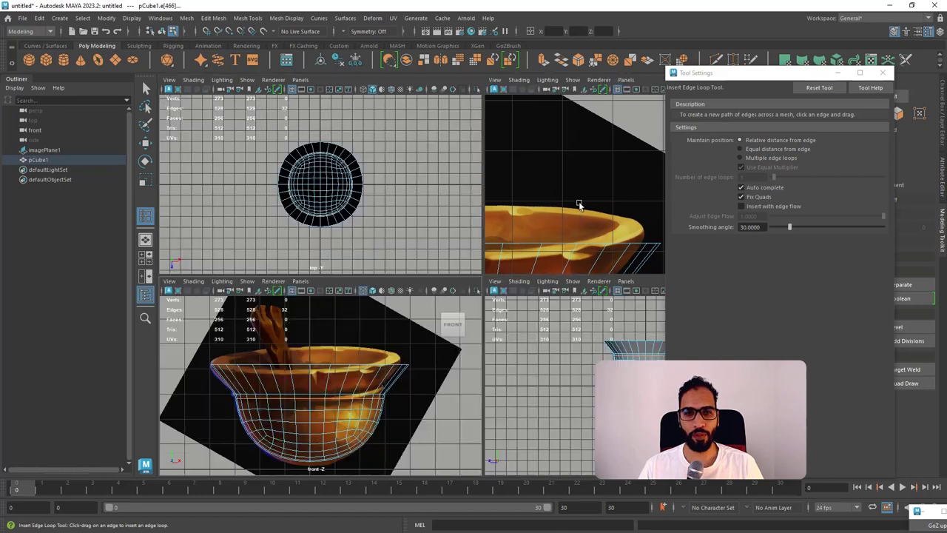
{"action": "key", "text": "space"}
Extrude the narrow face loop beneath the neck outward by about 0.09 to form a raised ring around the bowl.
{"action": "left_click_drag", "start_coordinate": [577, 203], "coordinate": [508, 258], "text": "alt"}
{"action": "scroll", "coordinate": [498, 268], "scroll_direction": "up", "scroll_amount": 2}
{"action": "key", "text": "w"}
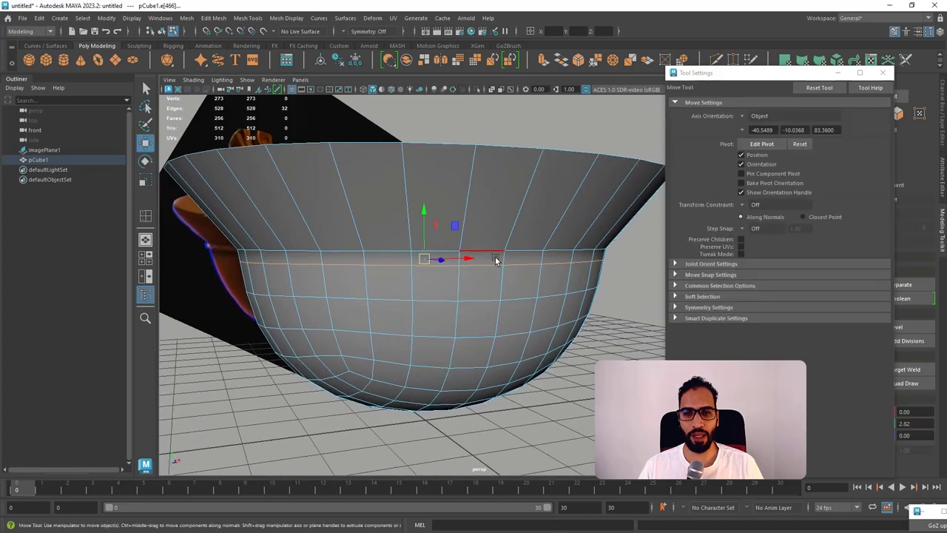
{"action": "right_click_drag", "start_coordinate": [497, 263], "coordinate": [495, 299]}
{"action": "left_click", "coordinate": [485, 260]}
{"action": "double_click", "coordinate": [447, 261], "text": "shift"}
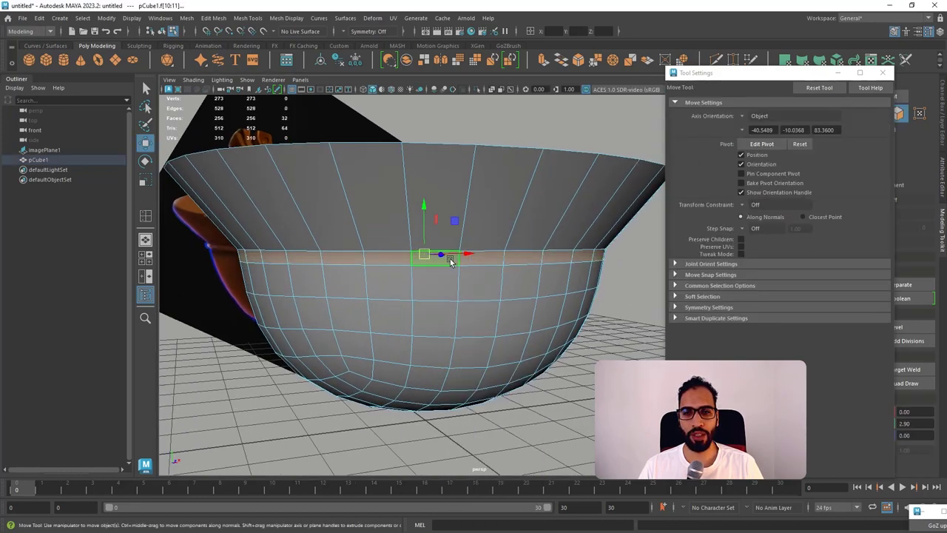
{"action": "right_click", "coordinate": [451, 261], "text": "shift"}
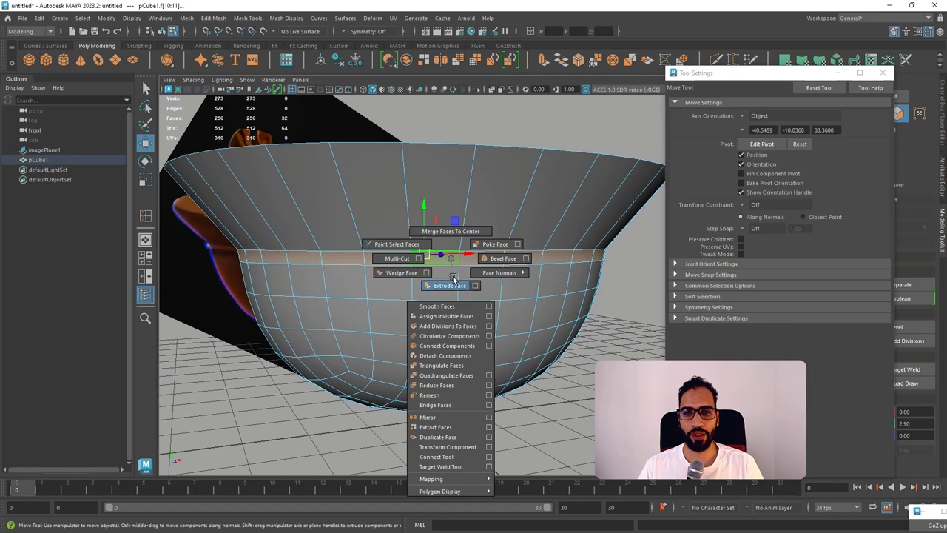
{"action": "right_click_drag", "start_coordinate": [454, 280], "coordinate": [453, 286], "text": "shift"}
{"action": "left_click_drag", "start_coordinate": [474, 274], "coordinate": [551, 339], "text": "alt"}
{"action": "scroll", "coordinate": [419, 286], "scroll_direction": "down", "scroll_amount": 4}
{"action": "left_click_drag", "start_coordinate": [418, 286], "coordinate": [412, 279], "text": "alt"}
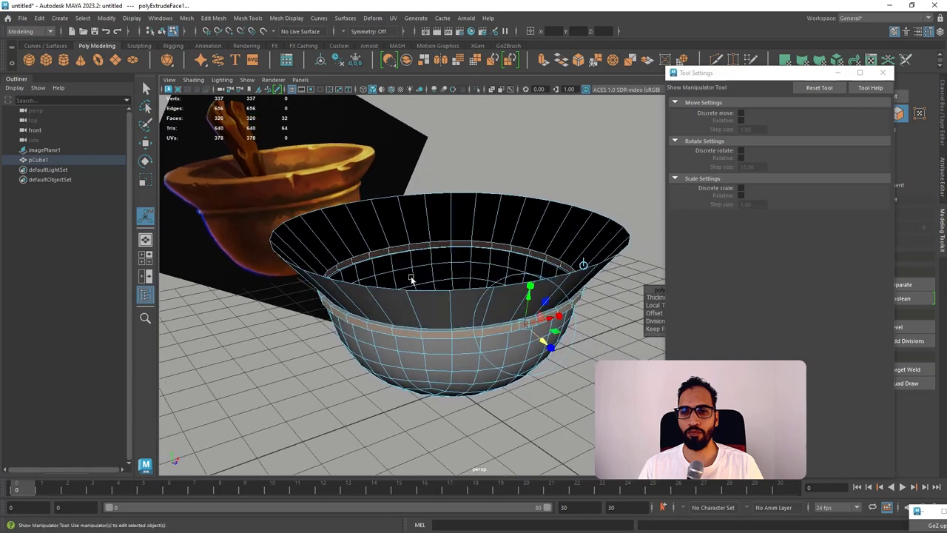
{"action": "scroll", "coordinate": [412, 279], "scroll_direction": "down", "scroll_amount": 8}
{"action": "left_click_drag", "start_coordinate": [436, 246], "coordinate": [449, 222], "text": "alt"}
{"action": "scroll", "coordinate": [450, 222], "scroll_direction": "up", "scroll_amount": 6}
{"action": "scroll", "coordinate": [473, 285], "scroll_direction": "up", "scroll_amount": 3}
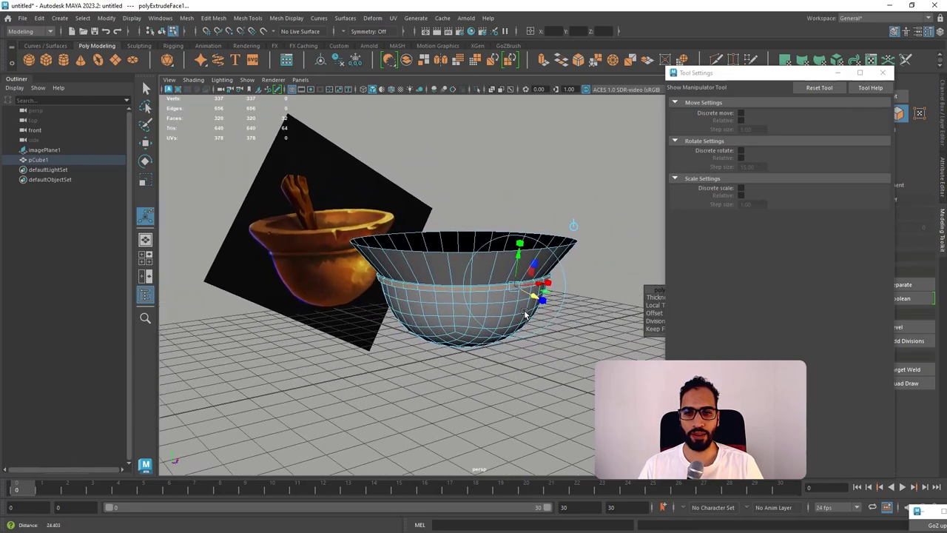
Move the tool settings window aside and inspect the extruded ring's profile and extrusion options up close.
{"action": "left_click_drag", "start_coordinate": [629, 220], "coordinate": [673, 202], "text": "alt"}
{"action": "left_click_drag", "start_coordinate": [773, 75], "coordinate": [807, 66]}
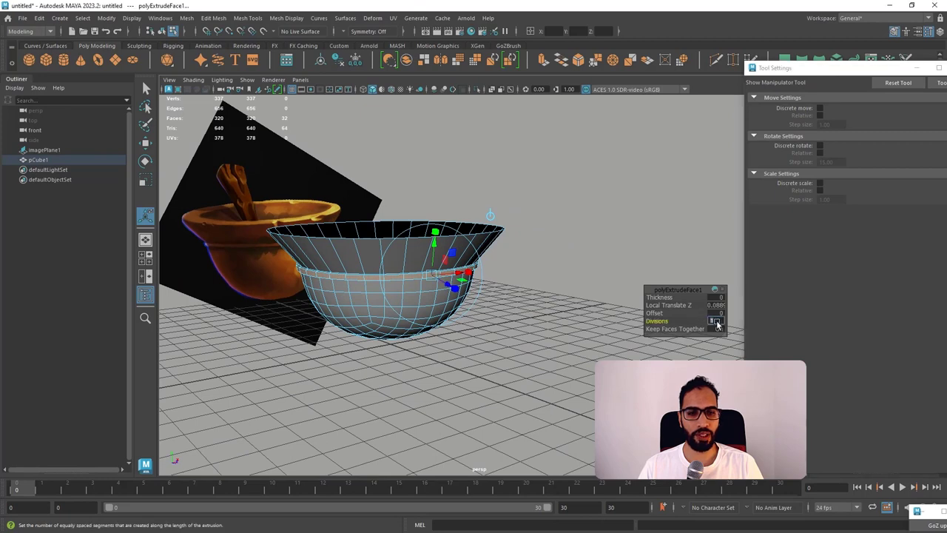
{"action": "scroll", "coordinate": [512, 293], "scroll_direction": "up", "scroll_amount": 6}
{"action": "left_click_drag", "start_coordinate": [512, 293], "coordinate": [475, 274], "text": "alt"}
{"action": "key", "text": "ctrl+z"}
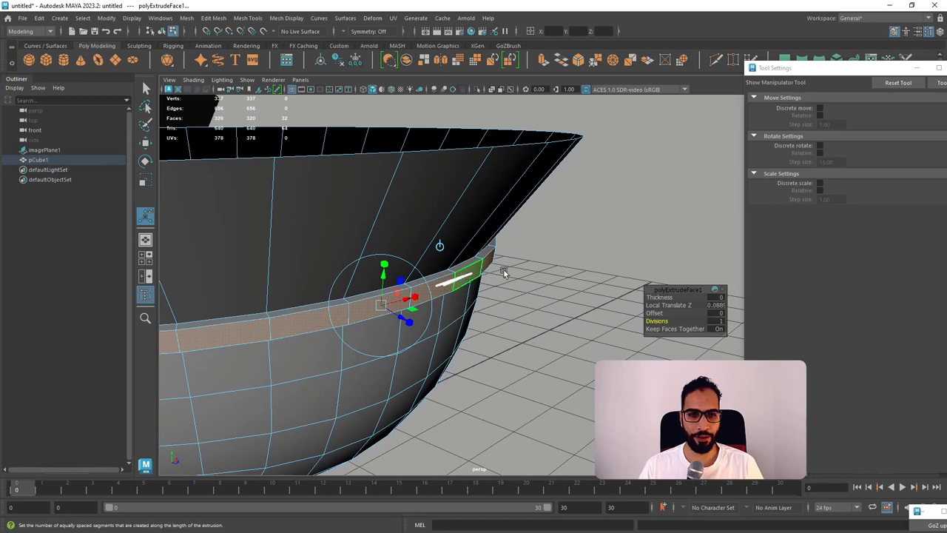
{"action": "left_click_drag", "start_coordinate": [544, 278], "coordinate": [586, 278], "text": "alt"}
{"action": "right_click_drag", "start_coordinate": [586, 278], "coordinate": [374, 215], "text": "alt"}
{"action": "key", "text": "w"}
{"action": "right_click_drag", "start_coordinate": [448, 259], "coordinate": [574, 279], "text": "alt"}
{"action": "left_click", "coordinate": [569, 268]}
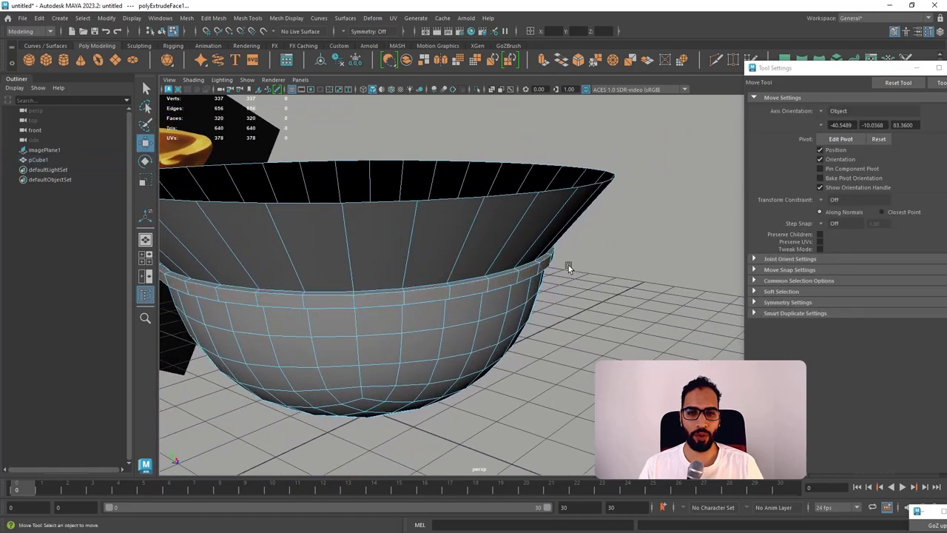
Insert an edge loop around the middle of the raised ring's outer face.
{"action": "scroll", "coordinate": [518, 289], "scroll_direction": "up", "scroll_amount": 1}
{"action": "right_click_drag", "start_coordinate": [516, 278], "coordinate": [515, 233]}
{"action": "left_click", "coordinate": [527, 275]}
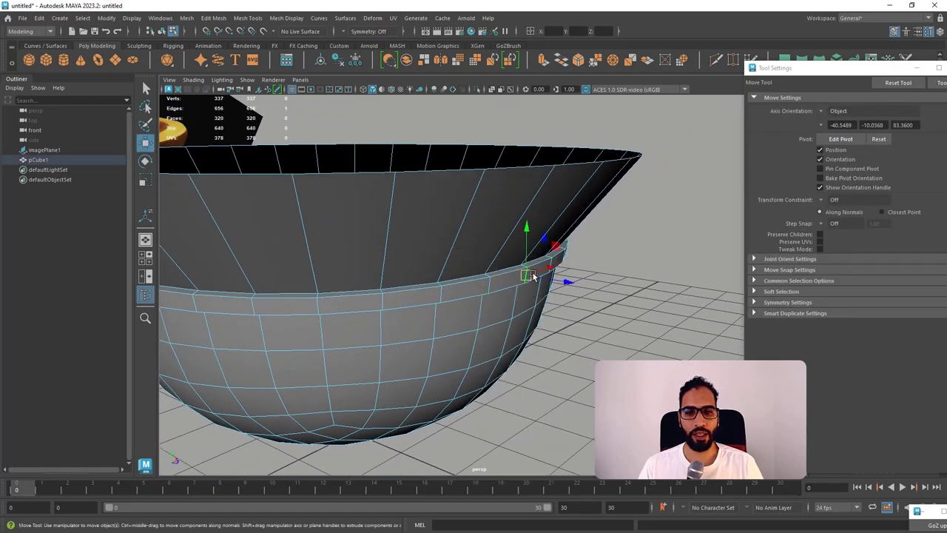
{"action": "right_click", "coordinate": [531, 275], "text": "shift"}
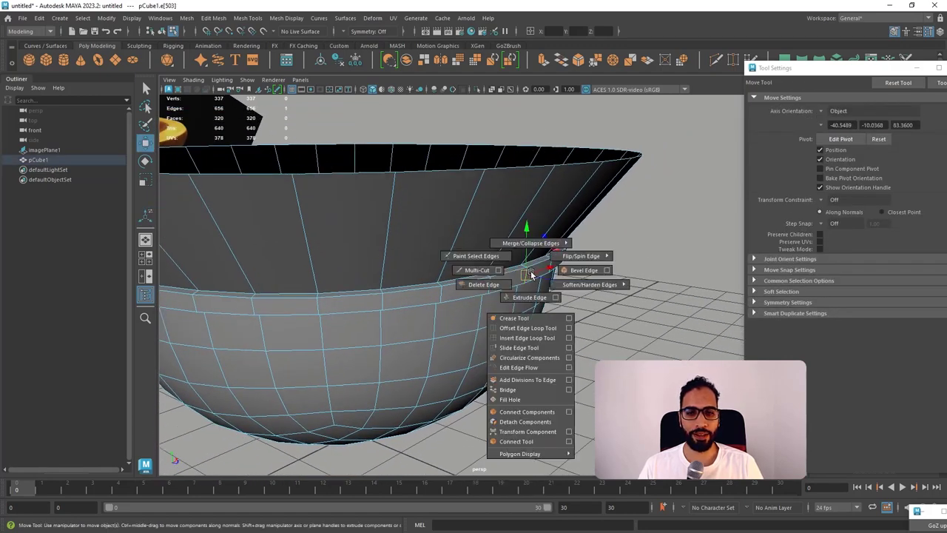
{"action": "left_click", "coordinate": [566, 338]}
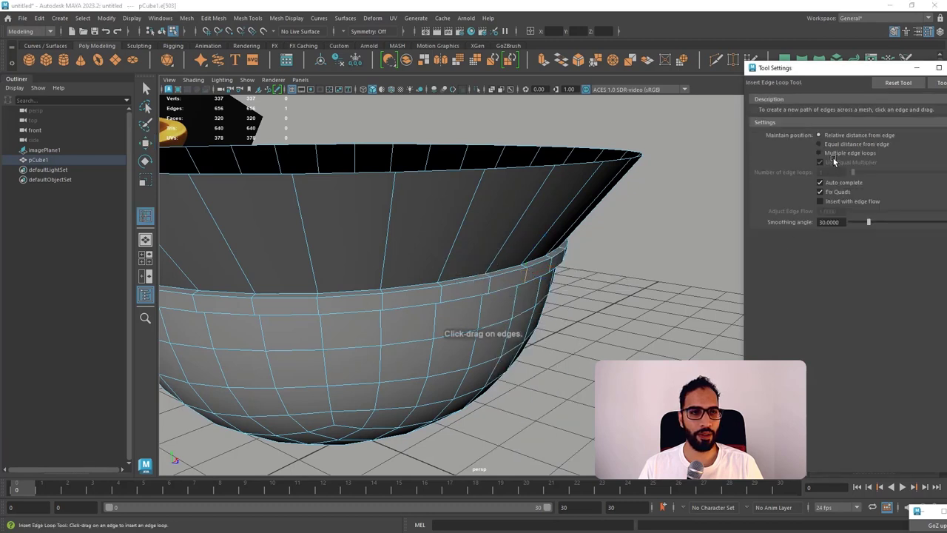
{"action": "left_click", "coordinate": [490, 288]}
{"action": "left_click_drag", "start_coordinate": [490, 289], "coordinate": [486, 215], "text": "alt"}
{"action": "key", "text": "r"}
{"action": "left_click_drag", "start_coordinate": [482, 257], "coordinate": [376, 238], "text": "alt"}
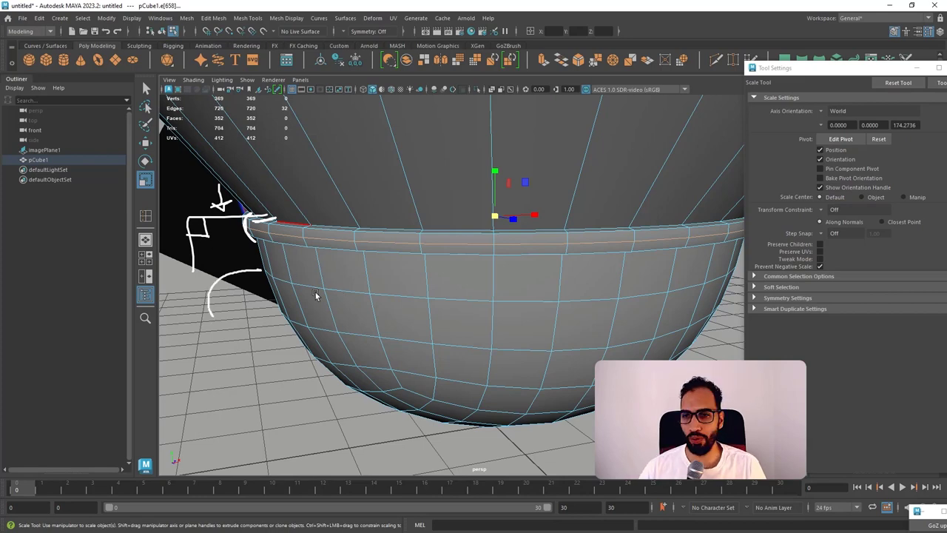
Scale the raised ring's upper and lower edge loops vertically and adjust their height to refine its rounded profile.
{"action": "left_click_drag", "start_coordinate": [315, 295], "coordinate": [288, 227], "text": "alt"}
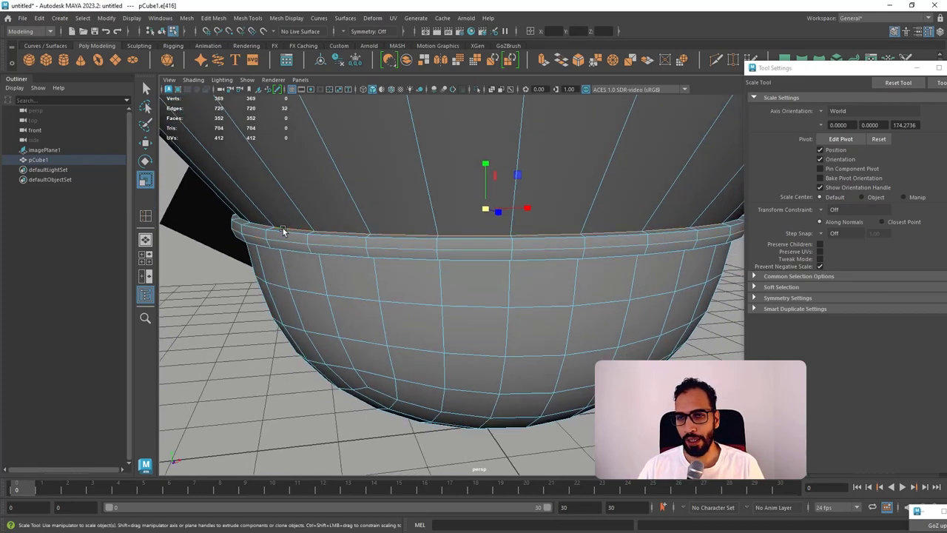
{"action": "double_click", "coordinate": [284, 249], "text": "shift"}
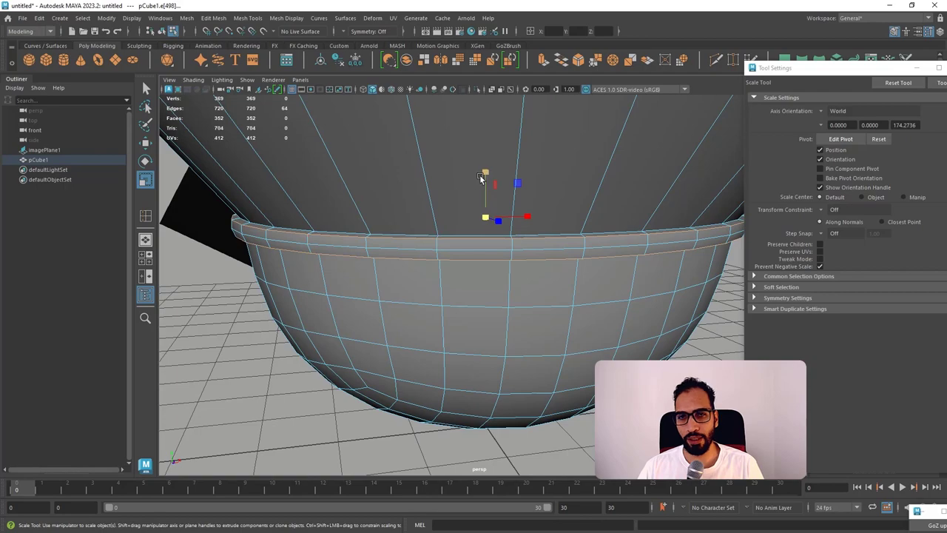
{"action": "left_click_drag", "start_coordinate": [485, 174], "coordinate": [438, 199]}
{"action": "key", "text": "w"}
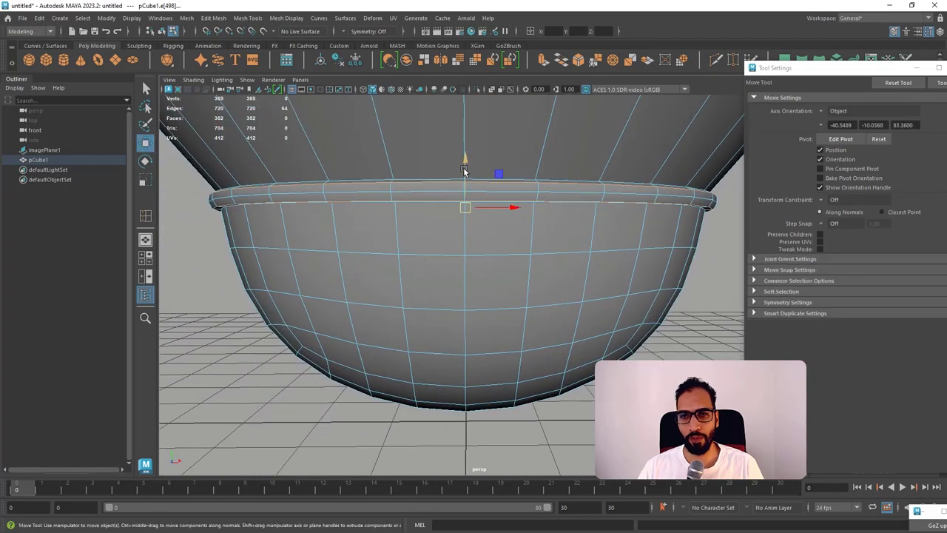
{"action": "left_click_drag", "start_coordinate": [465, 161], "coordinate": [374, 232]}
{"action": "key", "text": "r"}
{"action": "right_click", "coordinate": [376, 236]}
{"action": "right_click_drag", "start_coordinate": [376, 235], "coordinate": [423, 222]}
{"action": "left_click", "coordinate": [256, 351]}
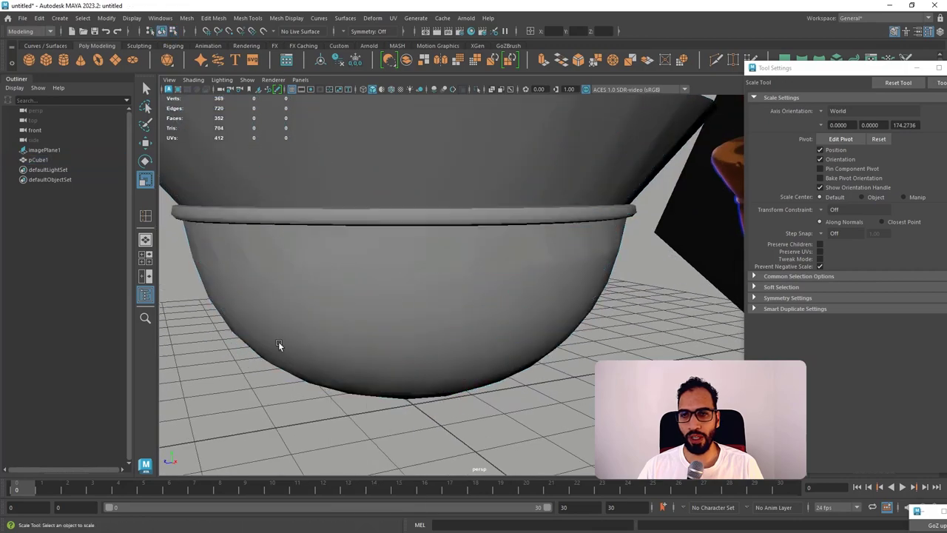
Inspect the bowl and its raised ring from several angles against the concept image.
{"action": "scroll", "coordinate": [279, 342], "scroll_direction": "down", "scroll_amount": 5}
{"action": "left_click_drag", "start_coordinate": [325, 318], "coordinate": [493, 243], "text": "alt"}
{"action": "scroll", "coordinate": [400, 241], "scroll_direction": "down", "scroll_amount": 3}
{"action": "right_click_drag", "start_coordinate": [492, 243], "coordinate": [540, 277], "text": "alt"}
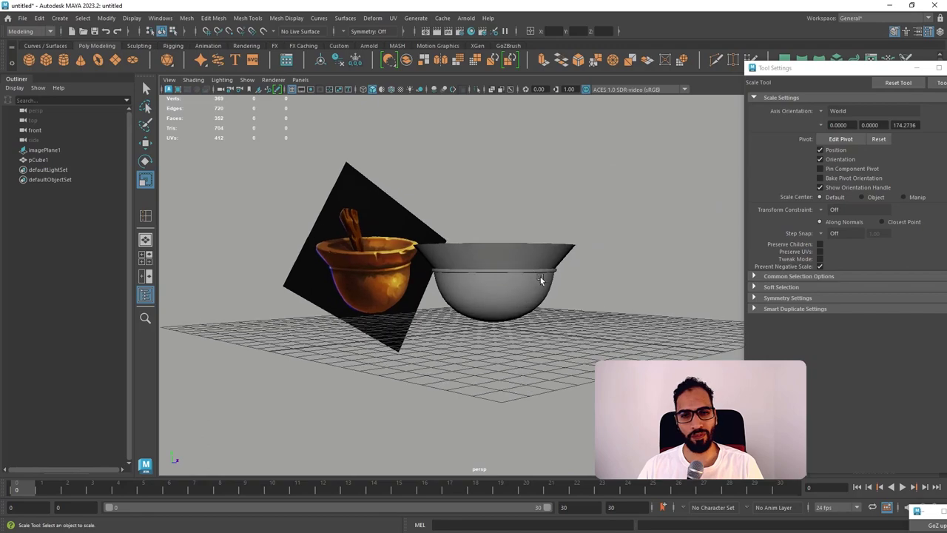
{"action": "left_click_drag", "start_coordinate": [540, 277], "coordinate": [509, 272], "text": "alt"}
{"action": "right_click_drag", "start_coordinate": [509, 273], "coordinate": [562, 325], "text": "alt"}
{"action": "middle_click_drag", "start_coordinate": [544, 268], "coordinate": [498, 257], "text": "alt"}
{"action": "left_click", "coordinate": [503, 256]}
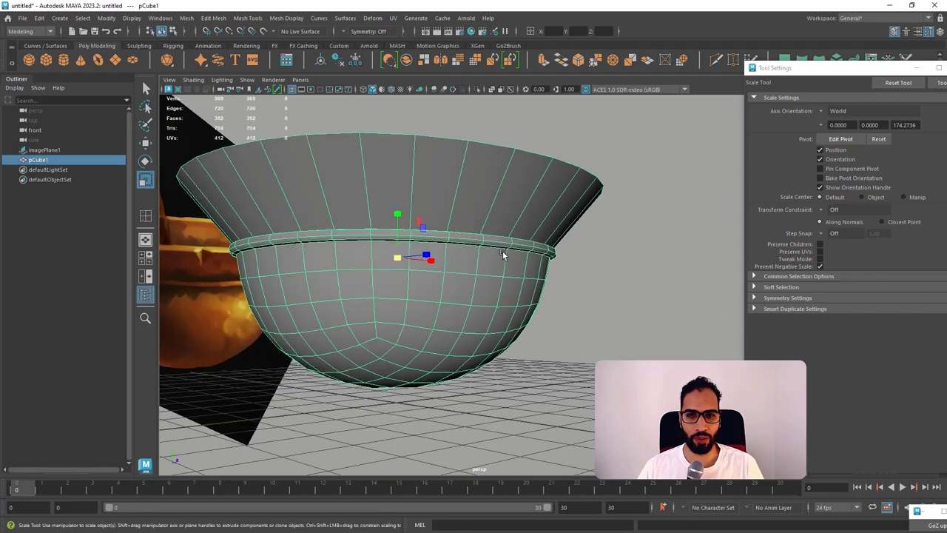
{"action": "left_click_drag", "start_coordinate": [503, 256], "coordinate": [430, 266], "text": "alt"}
{"action": "right_click_drag", "start_coordinate": [430, 266], "coordinate": [451, 294], "text": "alt"}
{"action": "left_click_drag", "start_coordinate": [452, 295], "coordinate": [345, 334], "text": "alt"}
In the front view, scale all vertices of the raised ring vertically by about 1.13 to thicken it.
{"action": "key", "text": "space"}
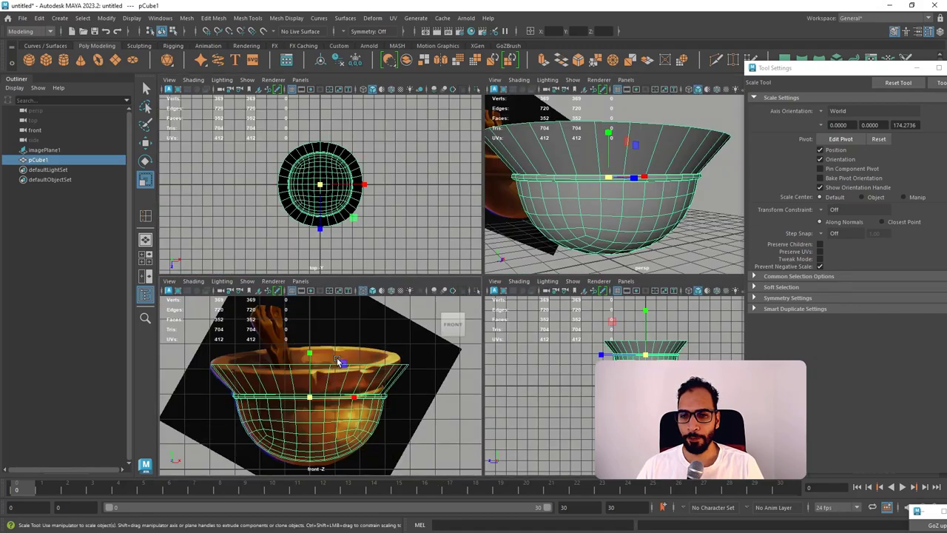
{"action": "key", "text": "space"}
{"action": "right_click", "coordinate": [413, 265]}
{"action": "right_click_drag", "start_coordinate": [414, 265], "coordinate": [314, 250]}
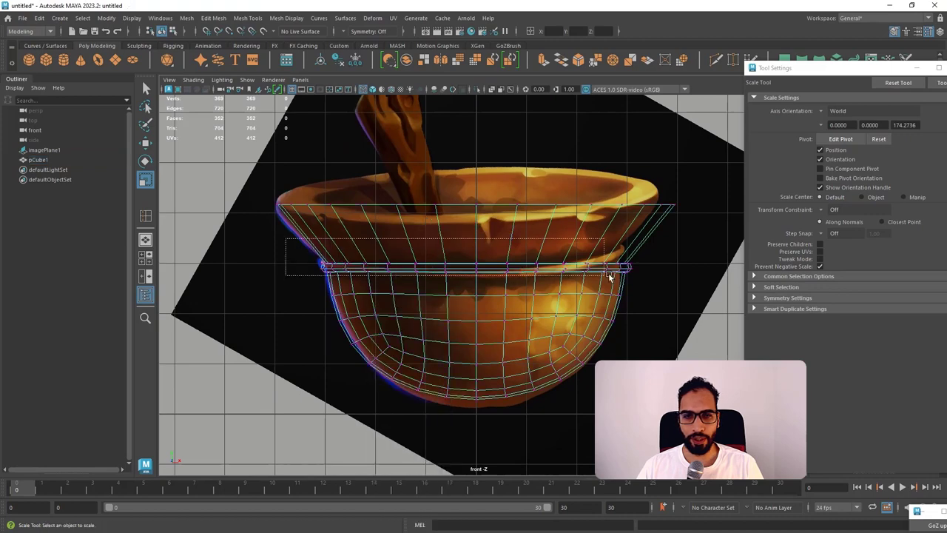
{"action": "left_click_drag", "start_coordinate": [667, 279], "coordinate": [668, 280]}
{"action": "left_click_drag", "start_coordinate": [477, 226], "coordinate": [477, 221]}
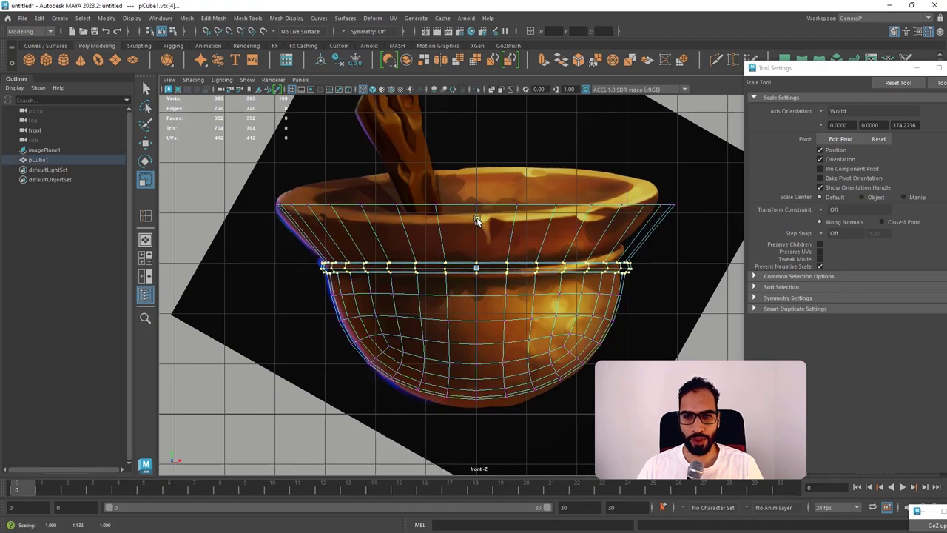
{"action": "key", "text": "space"}
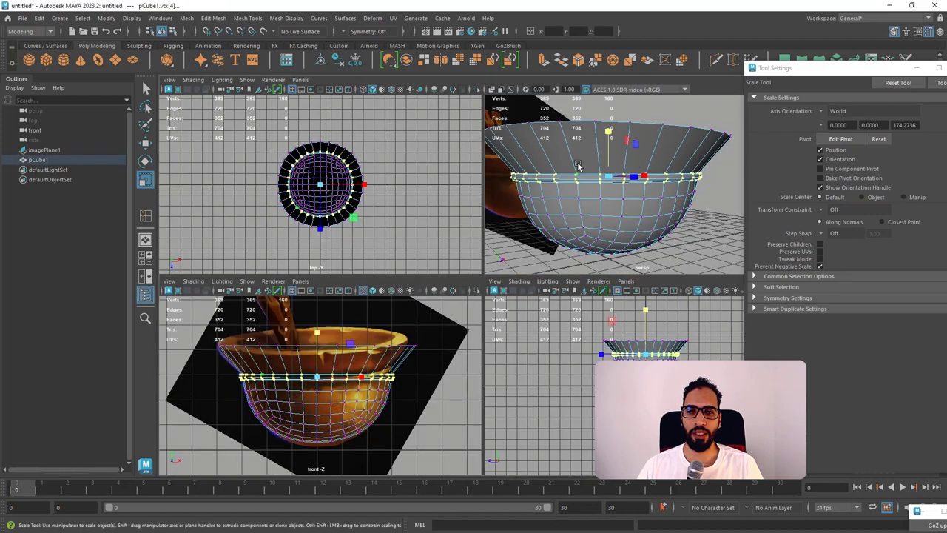
{"action": "key", "text": "space"}
{"action": "right_click_drag", "start_coordinate": [576, 170], "coordinate": [450, 198]}
{"action": "left_click", "coordinate": [642, 148]}
{"action": "left_click_drag", "start_coordinate": [450, 196], "coordinate": [297, 218], "text": "alt"}
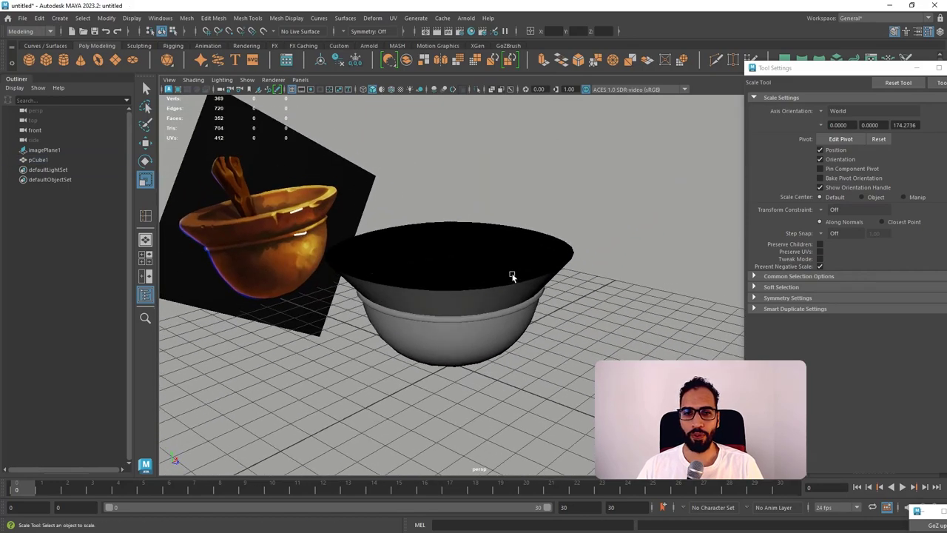
Scale the bowl's open rim edge loop inward and lower it to reduce the flare.
{"action": "left_click_drag", "start_coordinate": [580, 293], "coordinate": [497, 257], "text": "alt"}
{"action": "left_click", "coordinate": [497, 257]}
{"action": "right_click_drag", "start_coordinate": [495, 237], "coordinate": [489, 224]}
{"action": "key", "text": "w"}
{"action": "left_click", "coordinate": [481, 234]}
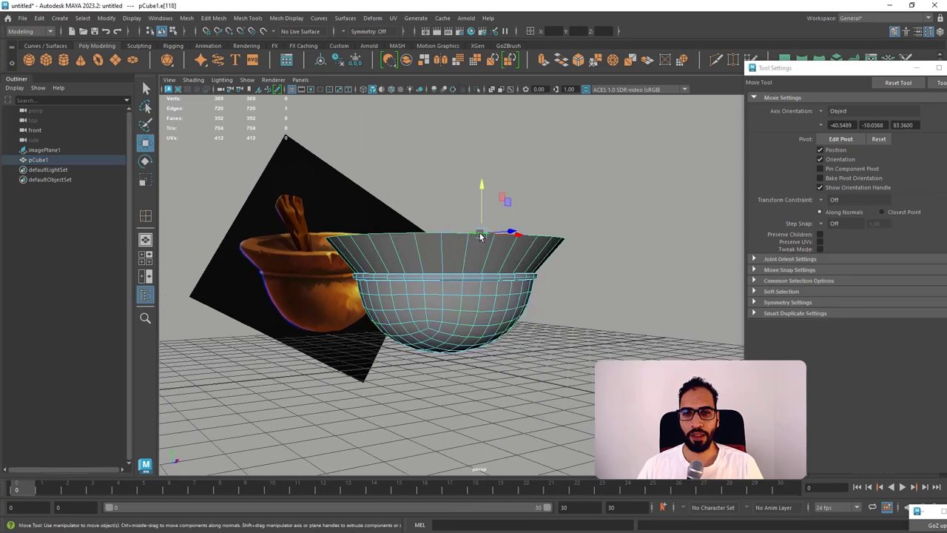
{"action": "key", "text": "r"}
{"action": "left_click_drag", "start_coordinate": [453, 242], "coordinate": [427, 276], "text": "alt"}
{"action": "key", "text": "w"}
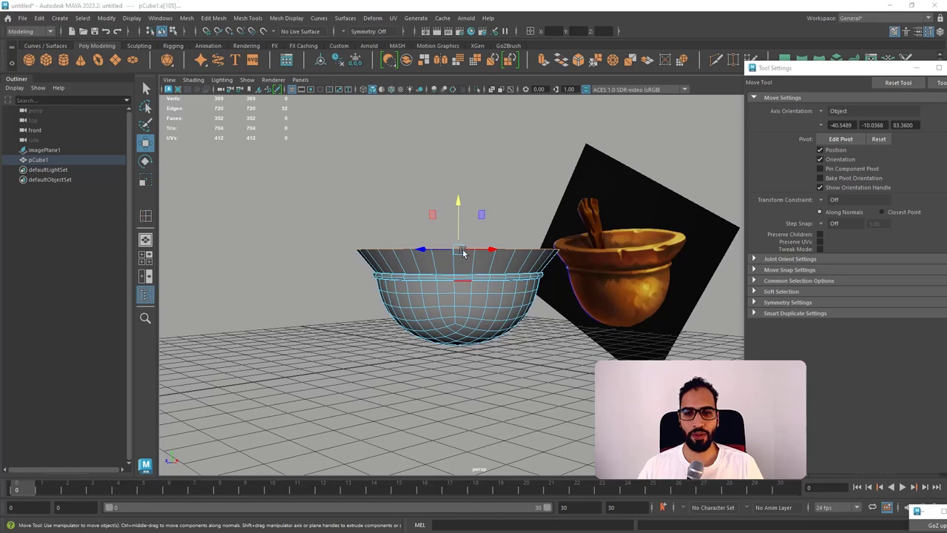
Scale the whole bowl vertically to make it deeper.
{"action": "right_click_drag", "start_coordinate": [463, 253], "coordinate": [507, 233]}
{"action": "key", "text": "r"}
{"action": "left_click_drag", "start_coordinate": [459, 232], "coordinate": [499, 255]}
{"action": "key", "text": "ctrl+z"}
Try extruding all the bowl's faces with a Local Translate Z of about -0.515 for wall thickness.
{"action": "left_click", "coordinate": [579, 216]}
{"action": "left_click", "coordinate": [503, 274]}
{"action": "key", "text": "ctrl+e"}
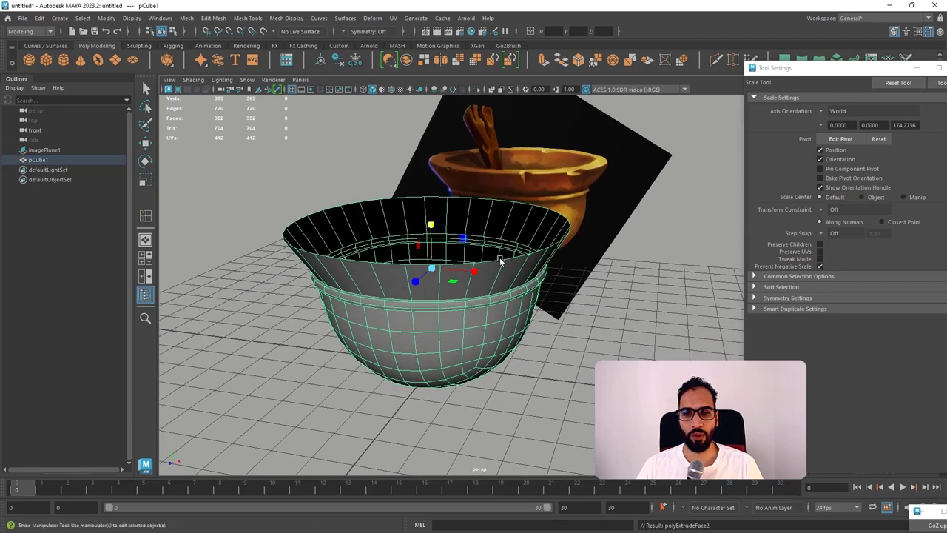
{"action": "left_click_drag", "start_coordinate": [326, 365], "coordinate": [342, 358]}
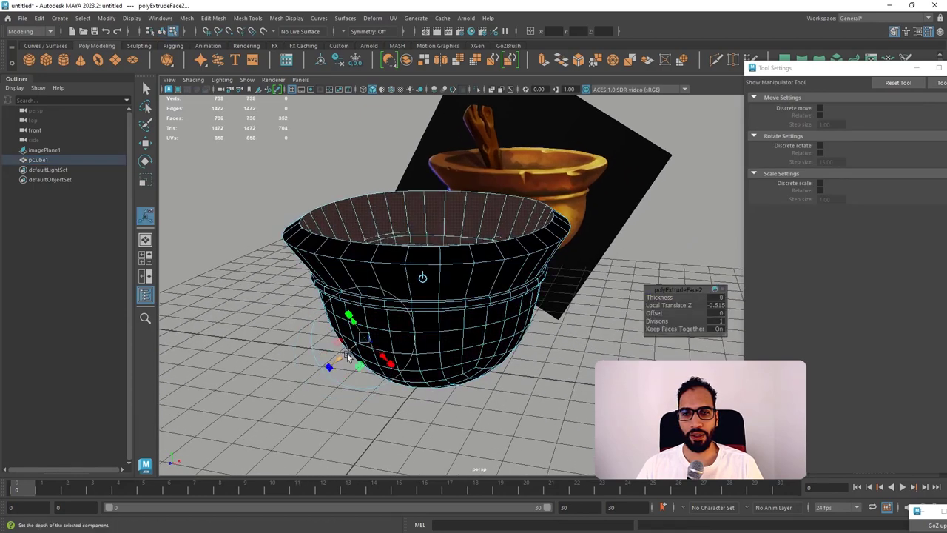
{"action": "left_click_drag", "start_coordinate": [421, 327], "coordinate": [453, 251], "text": "alt"}
{"action": "mouse_move", "coordinate": [542, 251]}
{"action": "left_mouse_down", "text": "alt"}
{"action": "mouse_move", "coordinate": [535, 256]}
{"action": "mouse_move", "coordinate": [549, 252]}
{"action": "left_mouse_up", "text": "alt"}
{"action": "key", "text": "ctrl+z"}
Lower the rim's edge loop to shorten the flared section above the ring.
{"action": "key", "text": "F8"}
{"action": "key", "text": "w"}
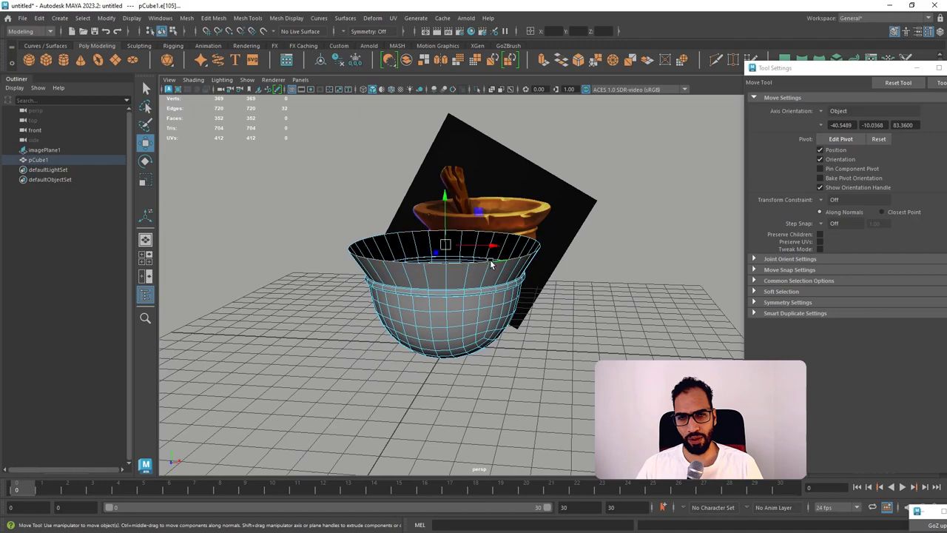
{"action": "left_click_drag", "start_coordinate": [442, 211], "coordinate": [481, 251]}
{"action": "right_click_drag", "start_coordinate": [481, 251], "coordinate": [525, 239]}
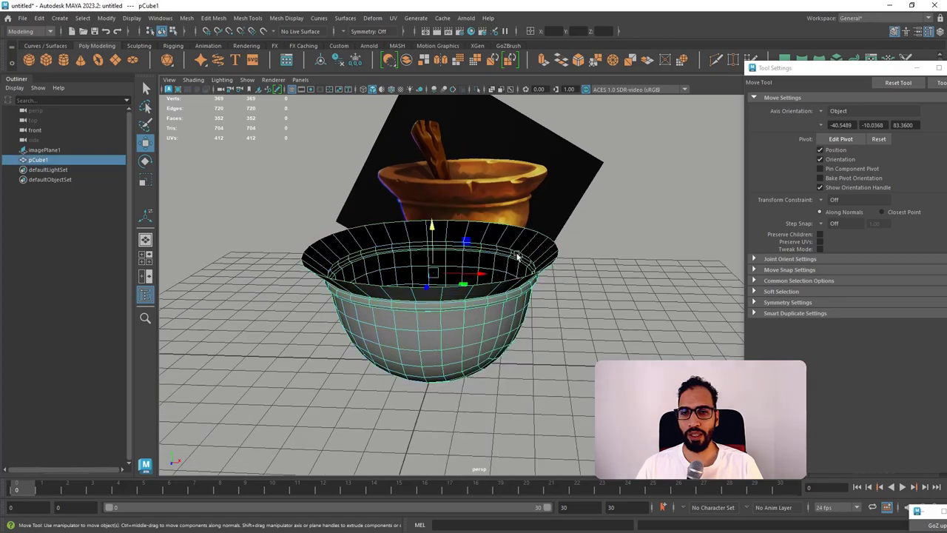
Extrude the whole bowl inward with a Local Translate Z of about -0.459 to give the walls thickness.
{"action": "key", "text": "ctrl+e"}
{"action": "left_click_drag", "start_coordinate": [456, 275], "coordinate": [408, 306], "text": "alt"}
{"action": "left_click_drag", "start_coordinate": [335, 369], "coordinate": [439, 267]}
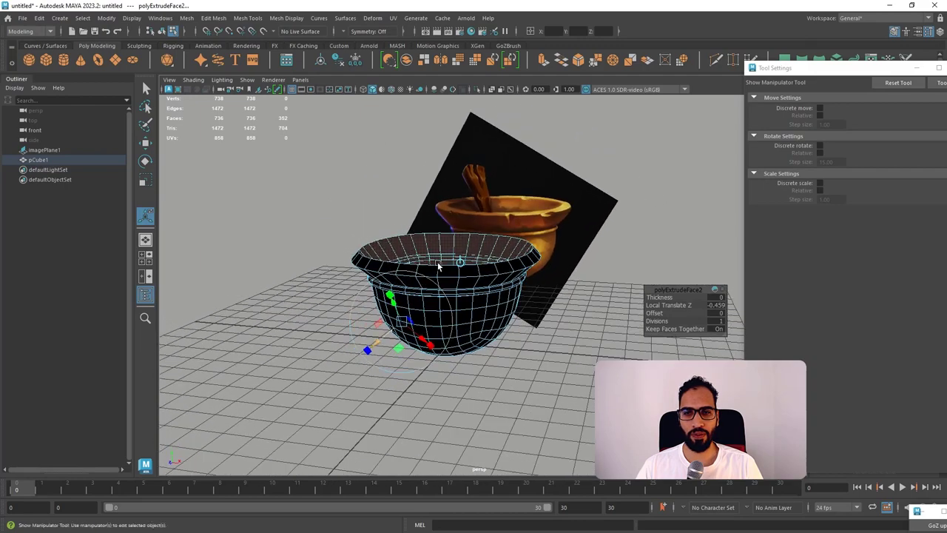
{"action": "key", "text": "w"}
{"action": "right_click_drag", "start_coordinate": [442, 251], "coordinate": [480, 230]}
Reverse the bowl's normals so its surfaces face outward.
{"action": "left_click", "coordinate": [284, 19]}
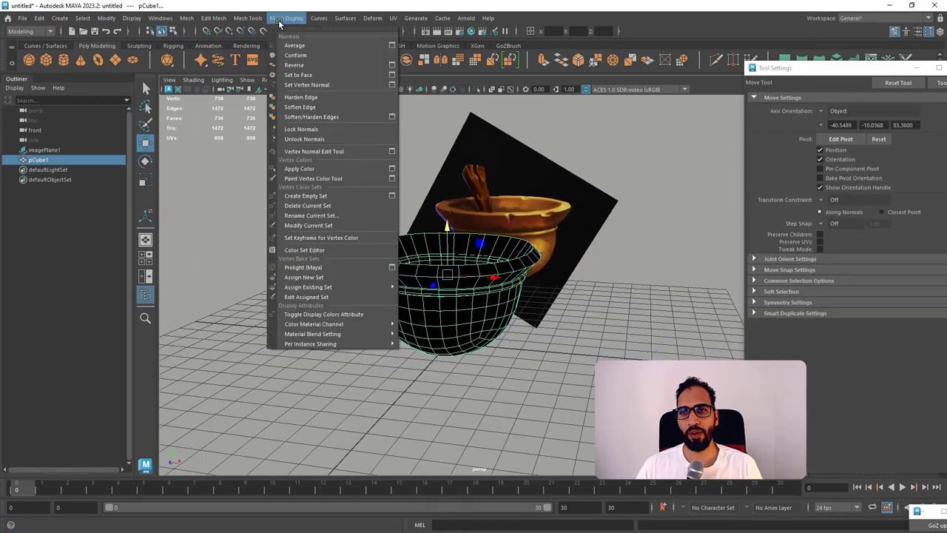
{"action": "left_click", "coordinate": [315, 66]}
{"action": "left_click", "coordinate": [333, 160]}
{"action": "left_click_drag", "start_coordinate": [502, 211], "coordinate": [589, 184], "text": "alt"}
Assign a new Blinn material to the bowl and close the tool settings window.
{"action": "left_click", "coordinate": [522, 258]}
{"action": "right_click_drag", "start_coordinate": [521, 251], "coordinate": [528, 508]}
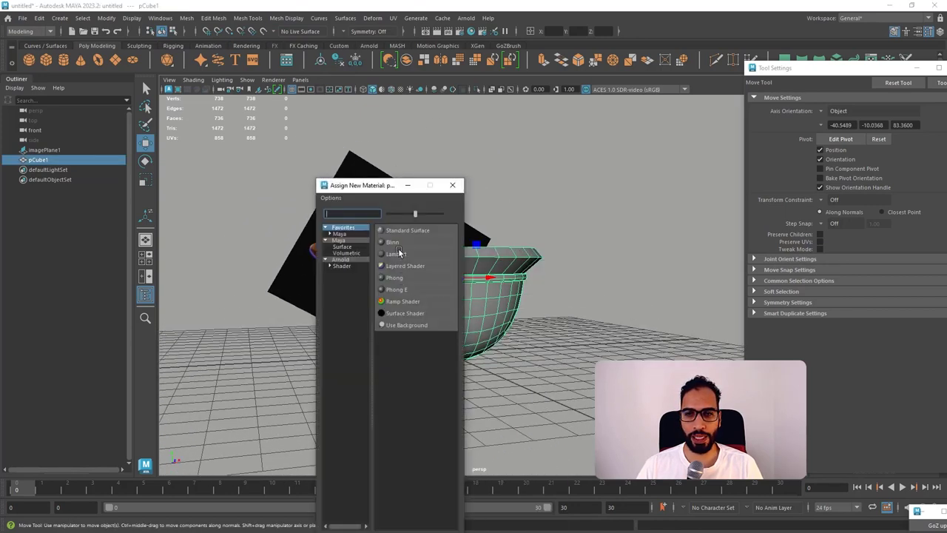
{"action": "left_click", "coordinate": [398, 241]}
{"action": "left_click_drag", "start_coordinate": [856, 73], "coordinate": [619, 106]}
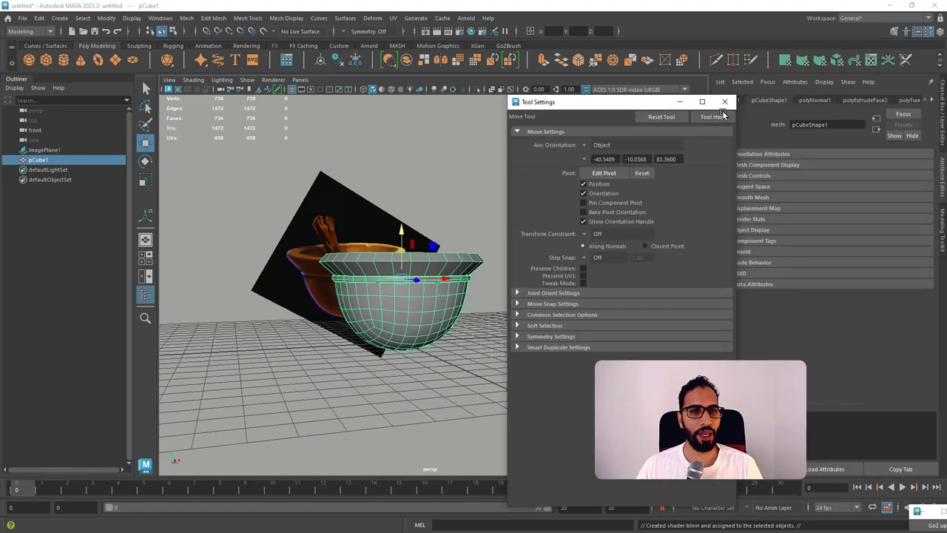
{"action": "left_click", "coordinate": [724, 101]}
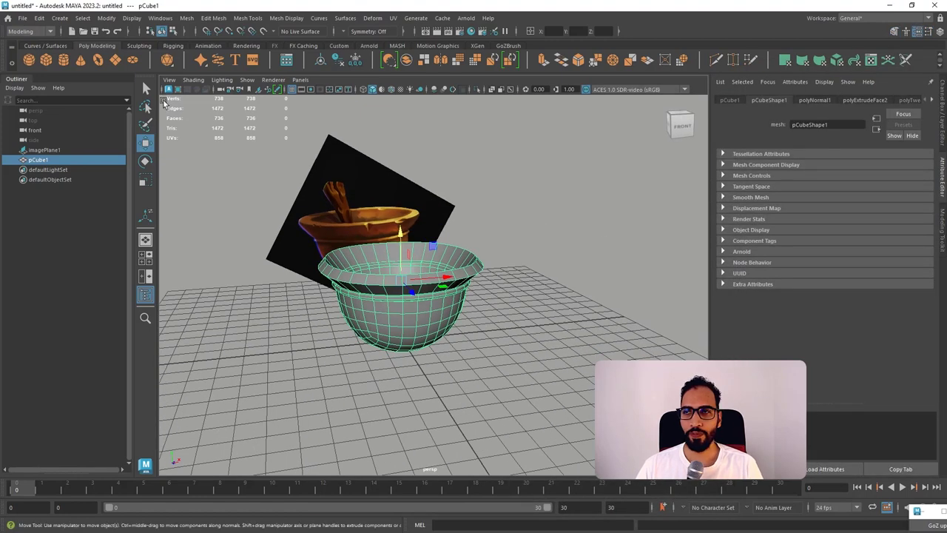
Delete the bowl's construction history.
{"action": "left_click", "coordinate": [39, 18]}
{"action": "mouse_move", "coordinate": [111, 141]}
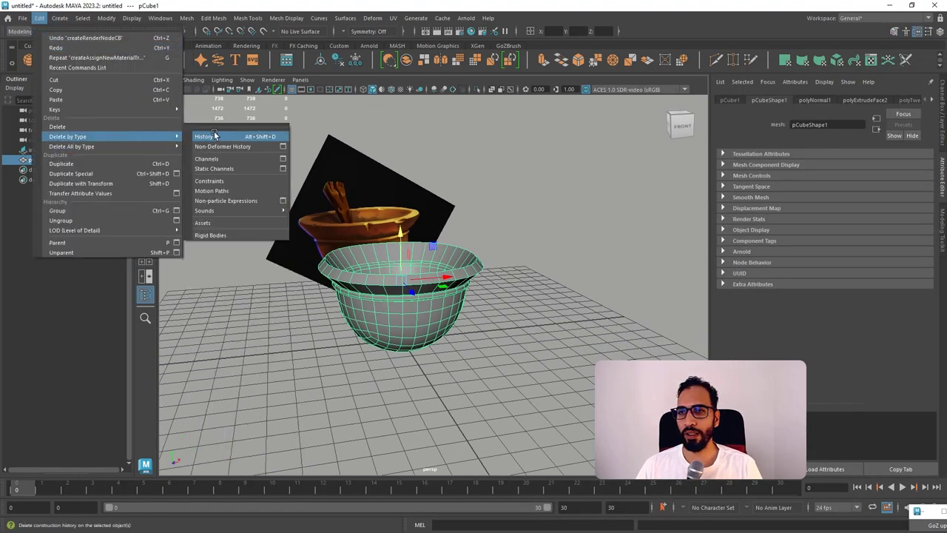
{"action": "left_click", "coordinate": [211, 133]}
Set the Blinn material's color to an orange-brown sampled from the pot in the concept image.
{"action": "left_click", "coordinate": [827, 99]}
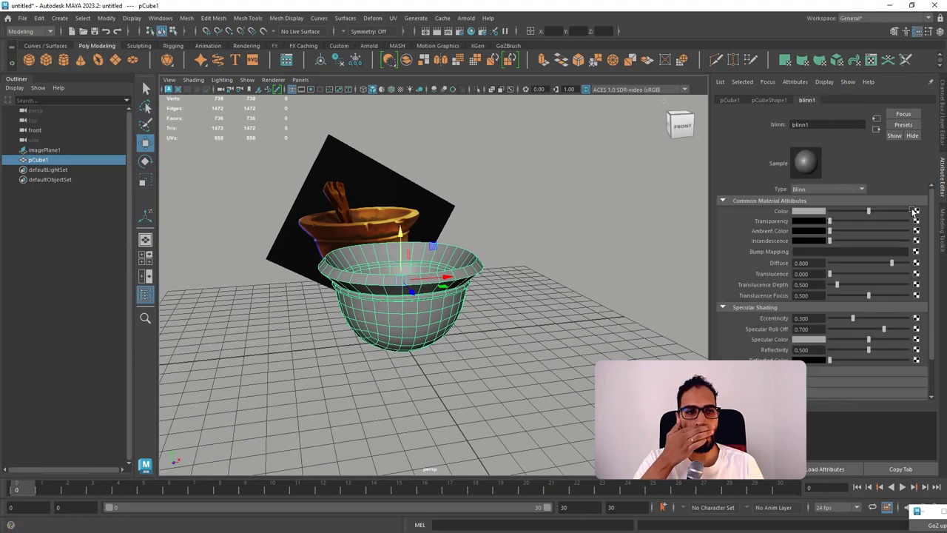
{"action": "left_click", "coordinate": [818, 213]}
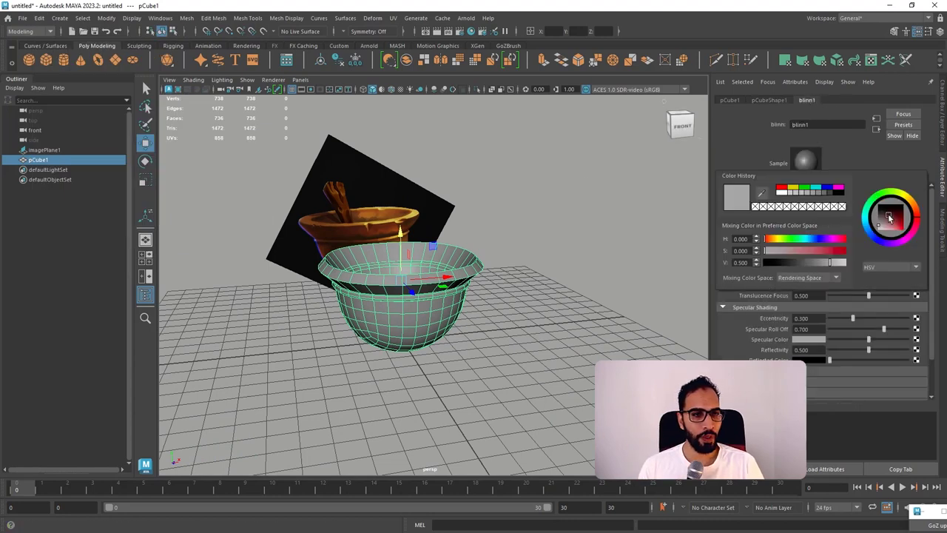
{"action": "left_click", "coordinate": [761, 193]}
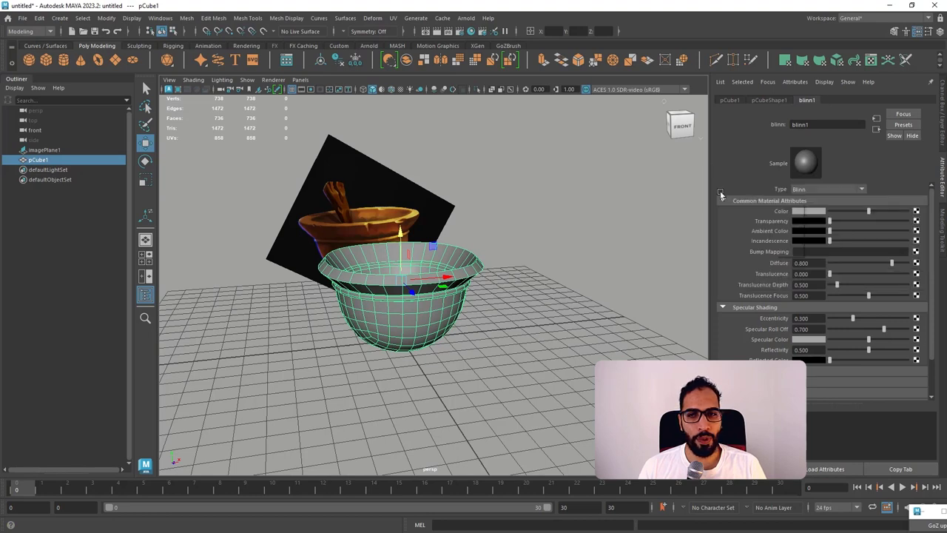
{"action": "left_click", "coordinate": [371, 215]}
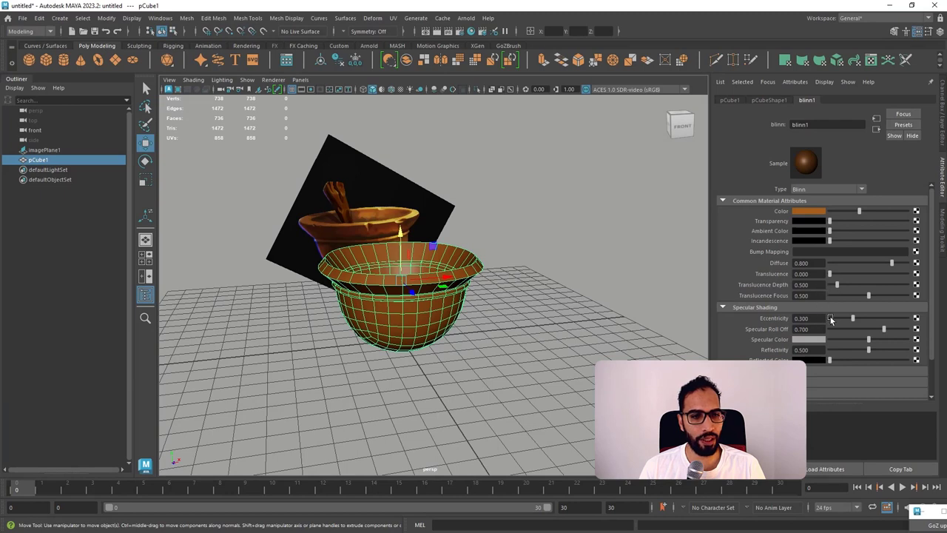
Tune the Blinn highlight to eccentricity 0.724, specular roll off 0.962 and a light orange specular color, and soften the base color.
{"action": "mouse_move", "coordinate": [853, 316]}
{"action": "left_mouse_down"}
{"action": "mouse_move", "coordinate": [883, 315]}
{"action": "mouse_move", "coordinate": [888, 330]}
{"action": "mouse_move", "coordinate": [877, 319]}
{"action": "mouse_move", "coordinate": [900, 319]}
{"action": "left_mouse_up"}
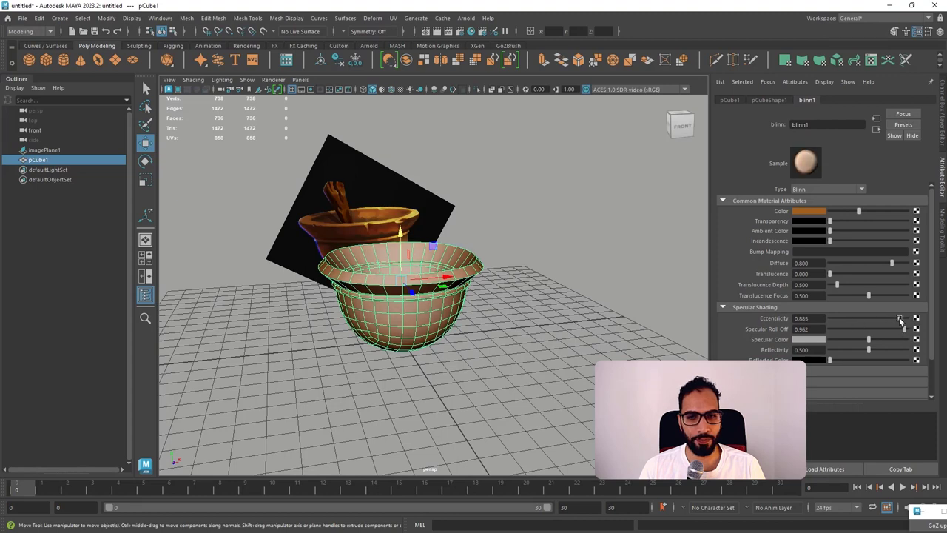
{"action": "left_click", "coordinate": [820, 339]}
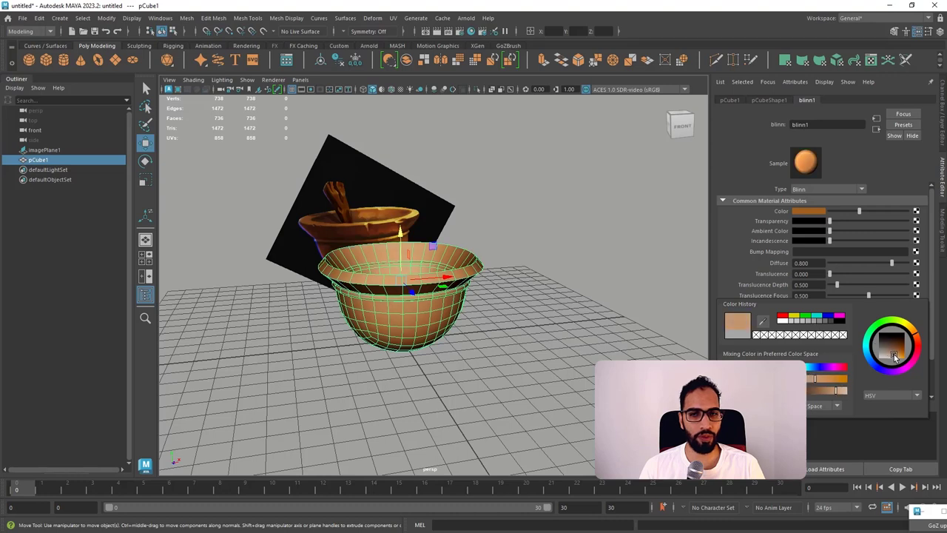
{"action": "left_click", "coordinate": [814, 213]}
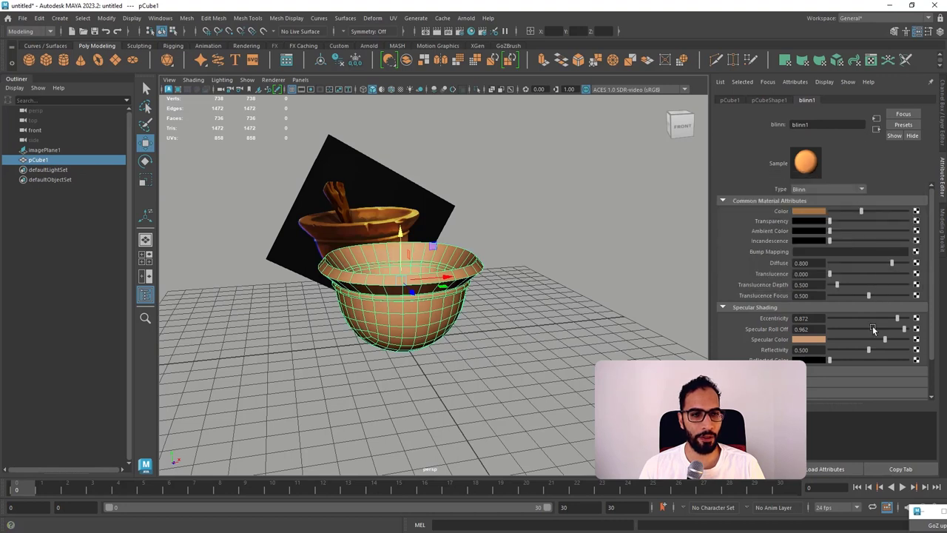
{"action": "left_click_drag", "start_coordinate": [894, 317], "coordinate": [884, 316]}
{"action": "left_click", "coordinate": [522, 289]}
{"action": "left_click_drag", "start_coordinate": [522, 289], "coordinate": [492, 339], "text": "alt"}
{"action": "left_click", "coordinate": [453, 320]}
{"action": "scroll", "coordinate": [500, 352], "scroll_direction": "up", "scroll_amount": 5}
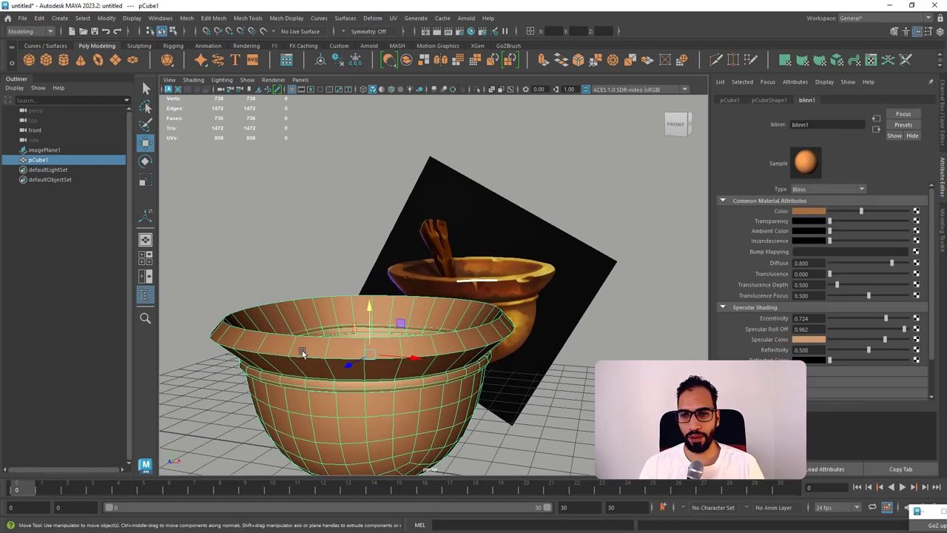
Try to scale the edge loop on the inside of the bowl's neck.
{"action": "left_click_drag", "start_coordinate": [351, 270], "coordinate": [348, 309], "text": "alt"}
{"action": "right_click_drag", "start_coordinate": [367, 292], "coordinate": [361, 226]}
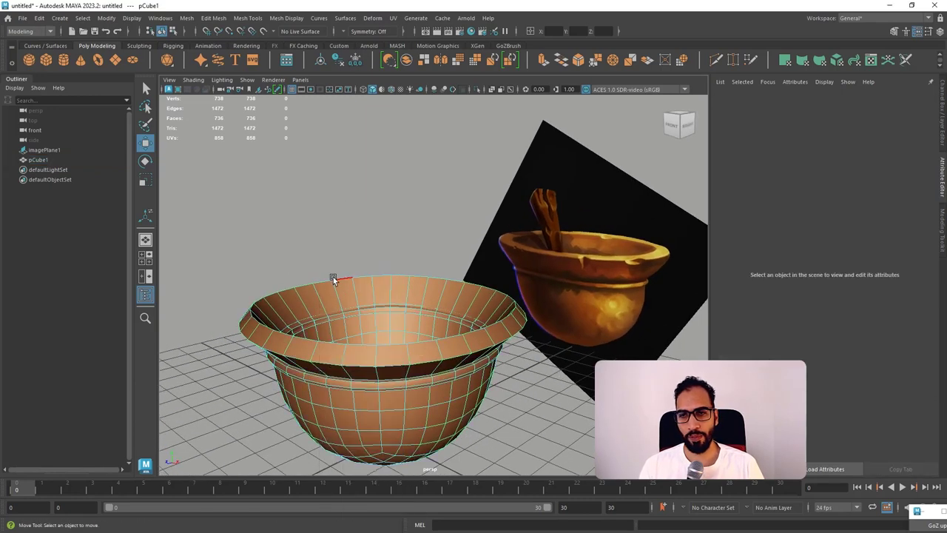
{"action": "left_click", "coordinate": [318, 281]}
{"action": "left_click", "coordinate": [318, 282]}
{"action": "left_click", "coordinate": [367, 276]}
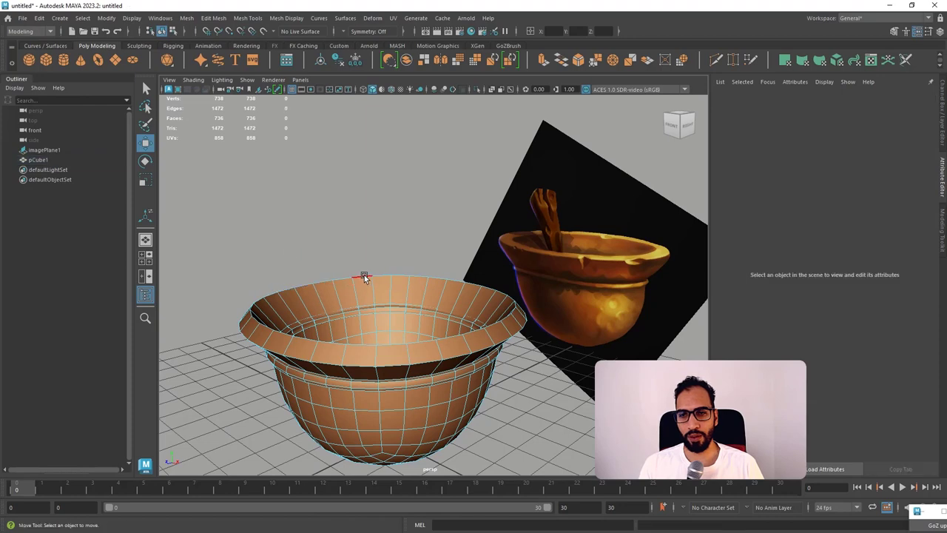
{"action": "double_click", "coordinate": [364, 274]}
{"action": "left_click_drag", "start_coordinate": [382, 265], "coordinate": [398, 302]}
{"action": "key", "text": "ctrl+z"}
{"action": "key", "text": "ctrl+z"}
{"action": "scroll", "coordinate": [395, 312], "scroll_direction": "up", "scroll_amount": 3}
{"action": "key", "text": "ctrl+z"}
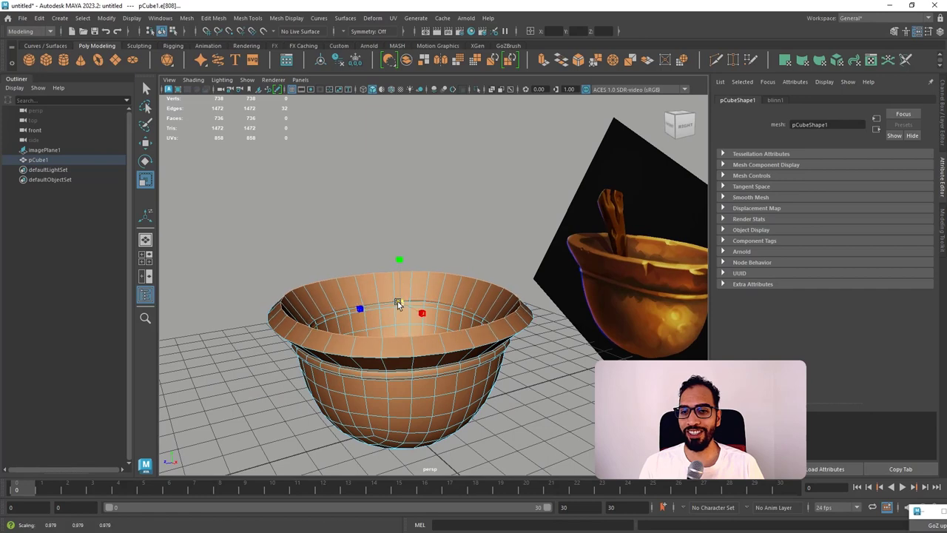
Try to scale the upper edge loop of the bowl's inner neck groove, and undo the scaling.
{"action": "key", "text": "w"}
{"action": "left_click_drag", "start_coordinate": [395, 269], "coordinate": [459, 309]}
{"action": "key", "text": "r"}
{"action": "key", "text": "w"}
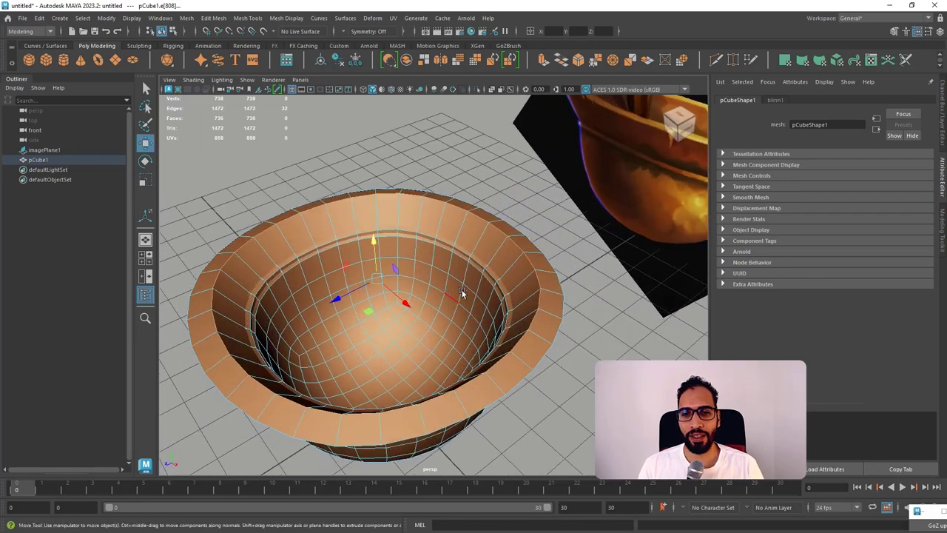
{"action": "middle_click_drag", "start_coordinate": [477, 274], "coordinate": [488, 296], "text": "alt"}
{"action": "scroll", "coordinate": [479, 281], "scroll_direction": "up", "scroll_amount": 3}
{"action": "left_click_drag", "start_coordinate": [454, 257], "coordinate": [412, 301], "text": "alt"}
{"action": "key", "text": "r"}
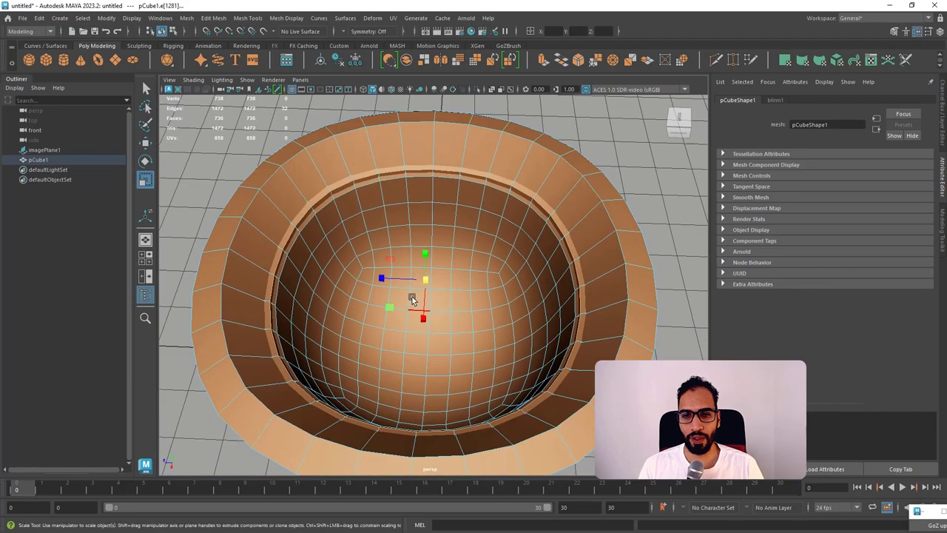
{"action": "key", "text": "ctrl+z"}
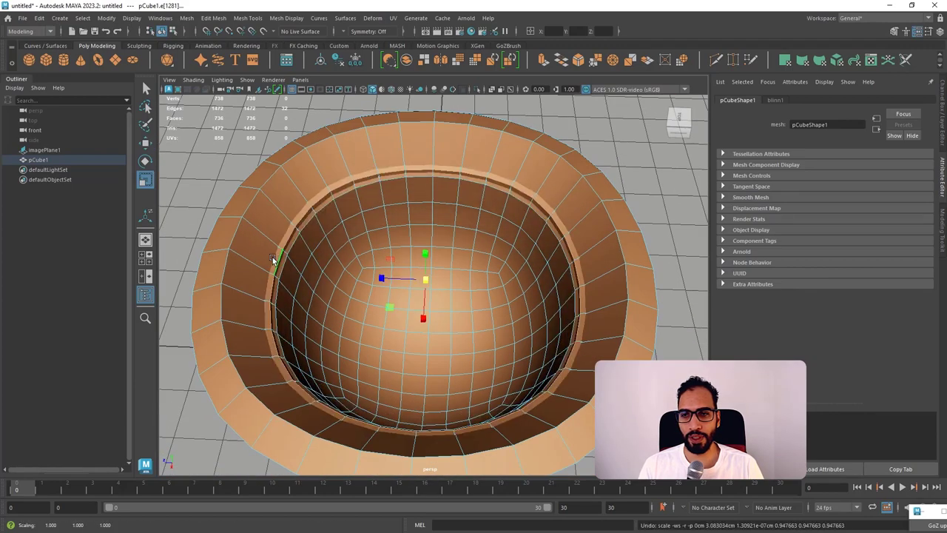
Try to scale the lower inner neck loop inward past the groove, and undo it.
{"action": "left_click_drag", "start_coordinate": [290, 260], "coordinate": [338, 191], "text": "alt"}
{"action": "middle_click_drag", "start_coordinate": [451, 294], "coordinate": [443, 255], "text": "alt"}
{"action": "key", "text": "r"}
{"action": "left_click_drag", "start_coordinate": [442, 256], "coordinate": [326, 253], "text": "alt"}
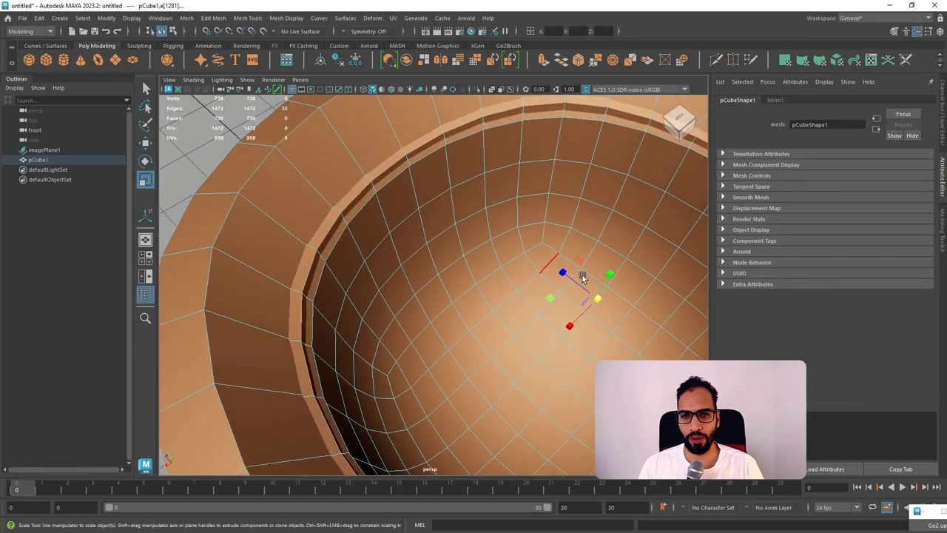
{"action": "left_click_drag", "start_coordinate": [593, 296], "coordinate": [342, 248]}
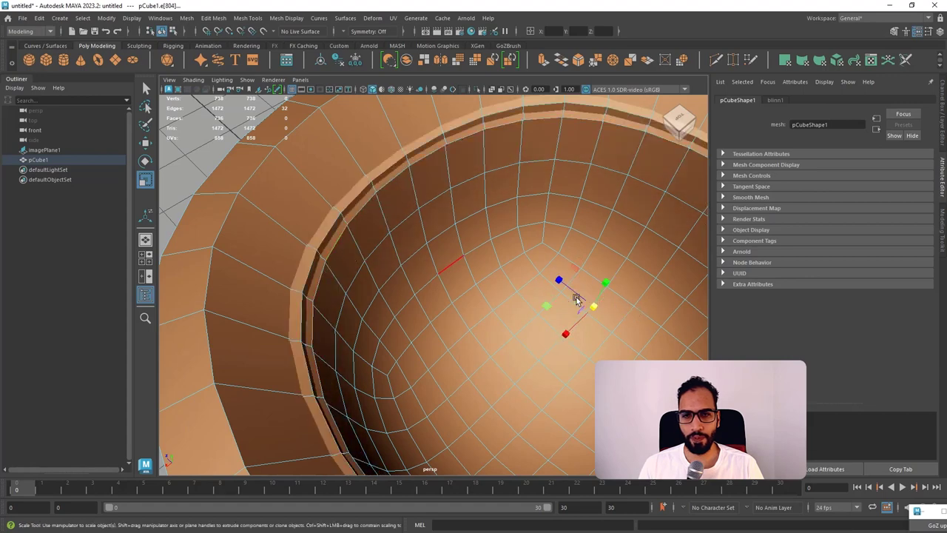
{"action": "left_click_drag", "start_coordinate": [595, 308], "coordinate": [566, 298]}
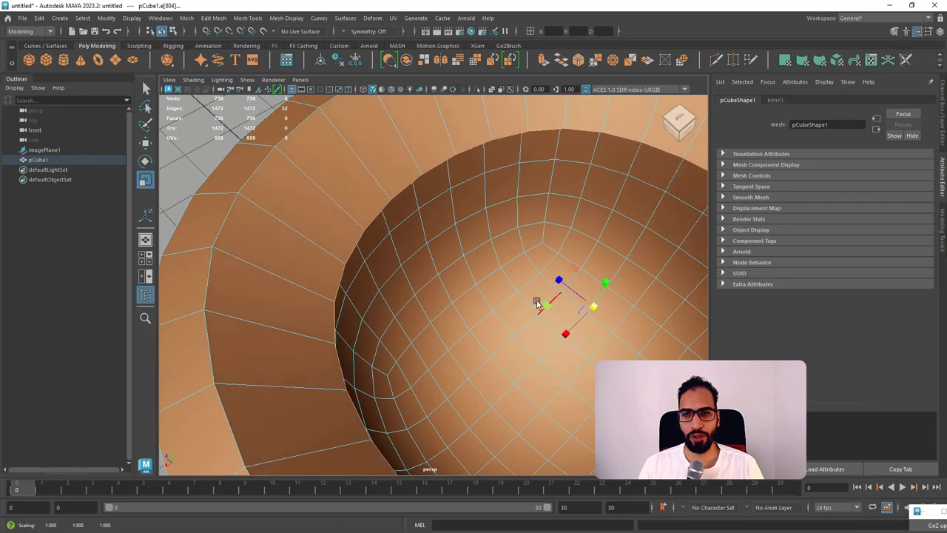
{"action": "scroll", "coordinate": [536, 303], "scroll_direction": "down", "scroll_amount": 10}
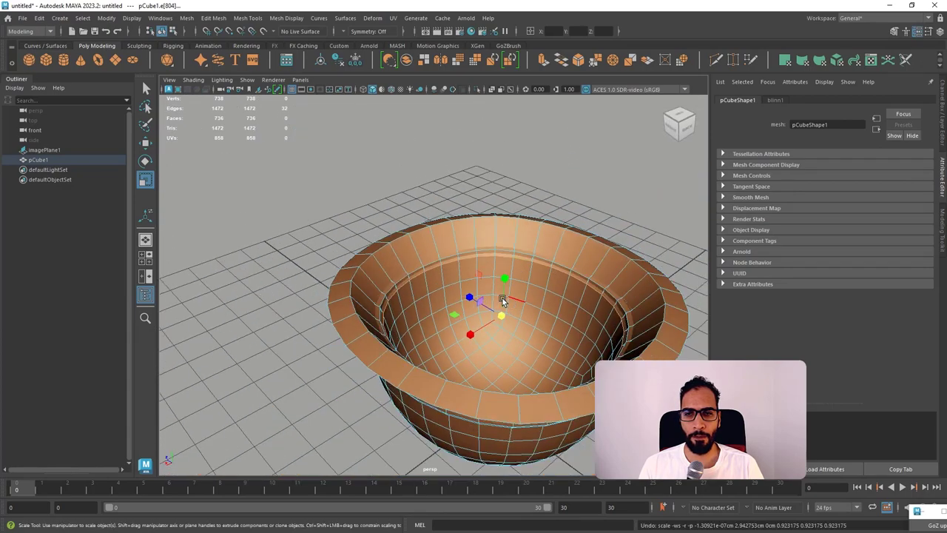
Scale the inner neck edge loop so the base of the rim covers the groove inside the bowl.
{"action": "left_click_drag", "start_coordinate": [503, 298], "coordinate": [474, 265], "text": "alt"}
{"action": "key", "text": "w"}
{"action": "key", "text": "r"}
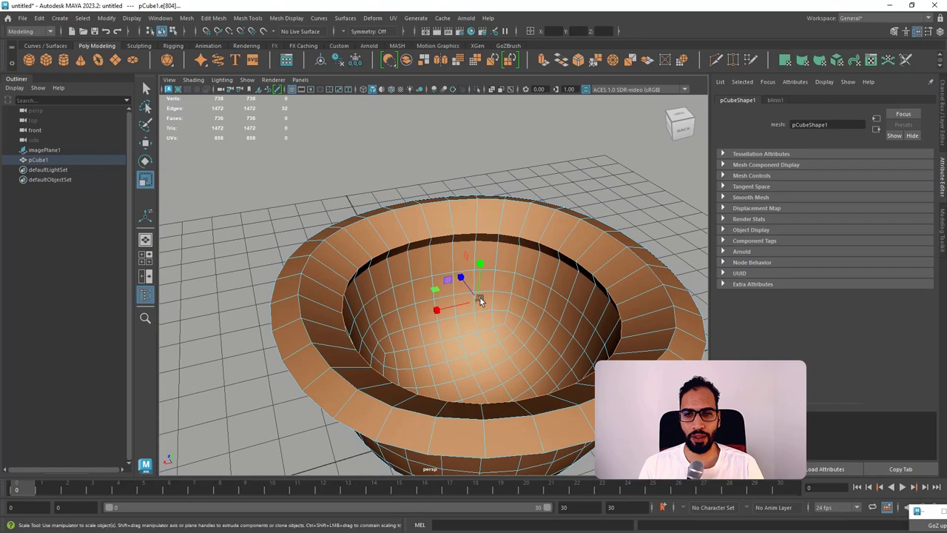
{"action": "left_click_drag", "start_coordinate": [480, 300], "coordinate": [469, 317]}
{"action": "right_click_drag", "start_coordinate": [469, 317], "coordinate": [462, 331], "text": "alt"}
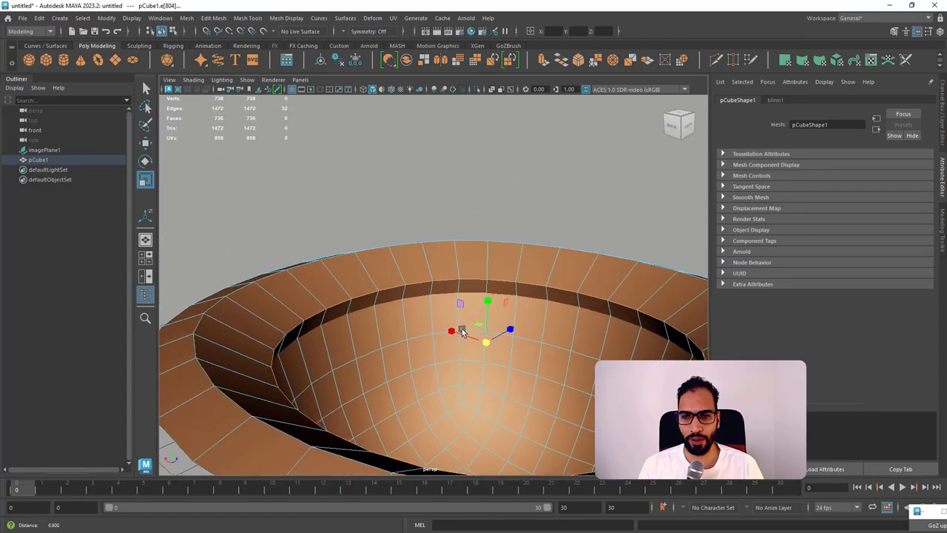
Delete the ring of faces directly beneath the rim's inner slope.
{"action": "left_click_drag", "start_coordinate": [463, 331], "coordinate": [421, 324], "text": "alt"}
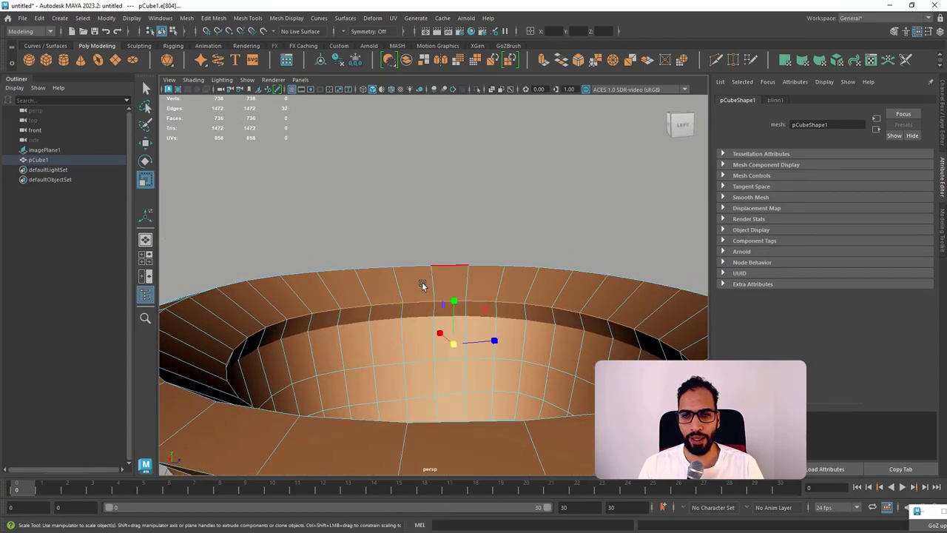
{"action": "key", "text": "F11"}
{"action": "left_click", "coordinate": [381, 306]}
{"action": "double_click", "coordinate": [417, 306], "text": "shift"}
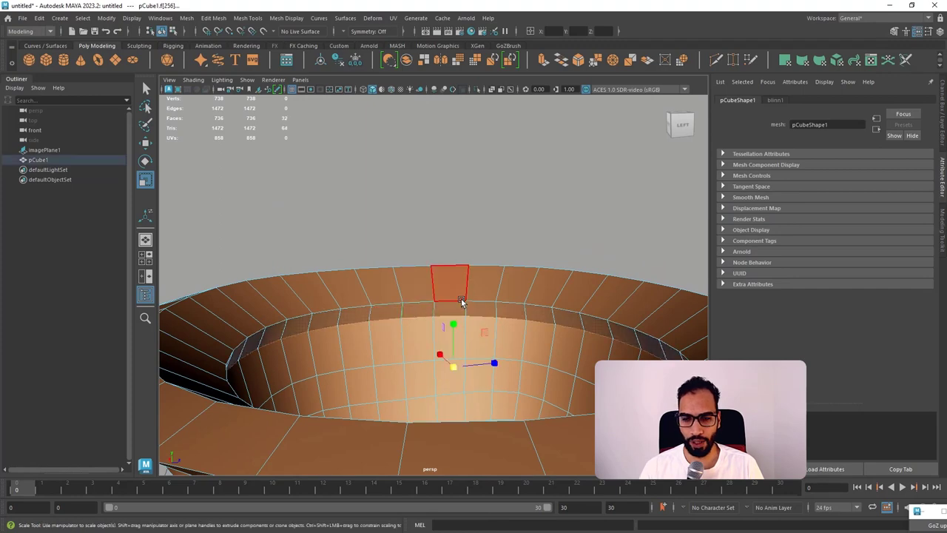
{"action": "key", "text": "Delete"}
Delete the remaining inner groove face rings and the uppermost ring of the bowl's inner wall.
{"action": "left_click_drag", "start_coordinate": [420, 331], "coordinate": [460, 341], "text": "alt"}
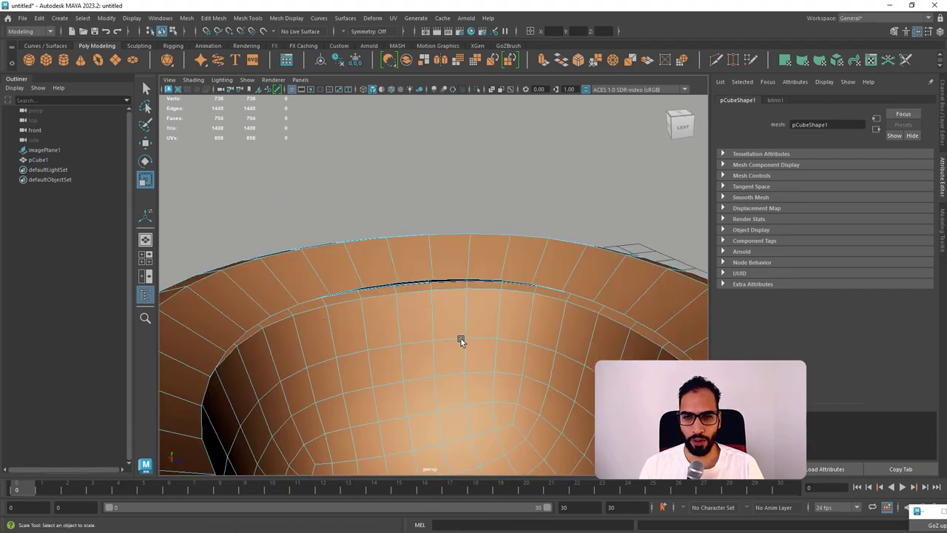
{"action": "left_click", "coordinate": [474, 319]}
{"action": "double_click", "coordinate": [512, 316], "text": "shift"}
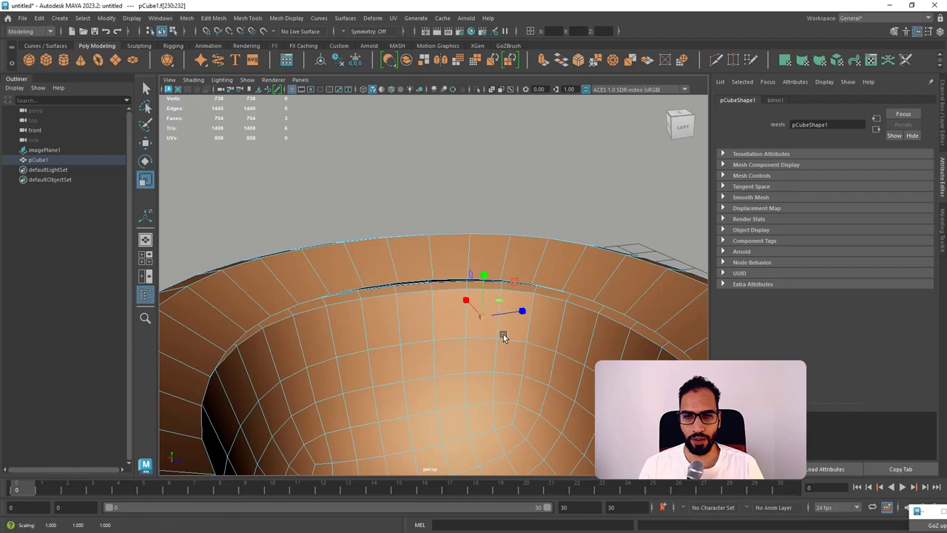
{"action": "left_click", "coordinate": [513, 329]}
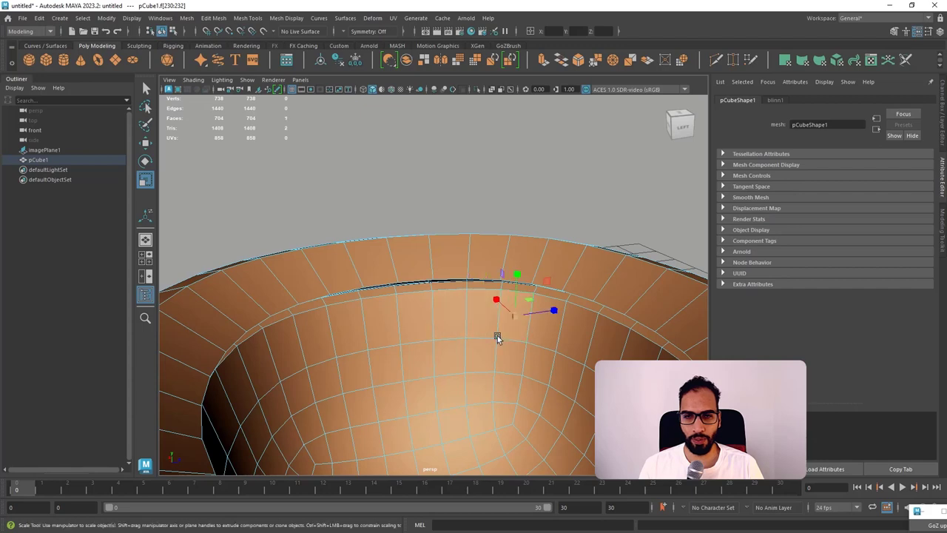
{"action": "double_click", "coordinate": [459, 333], "text": "shift"}
{"action": "key", "text": "Delete"}
{"action": "left_click_drag", "start_coordinate": [439, 293], "coordinate": [506, 314], "text": "alt"}
{"action": "double_click", "coordinate": [400, 322]}
{"action": "key", "text": "Delete"}
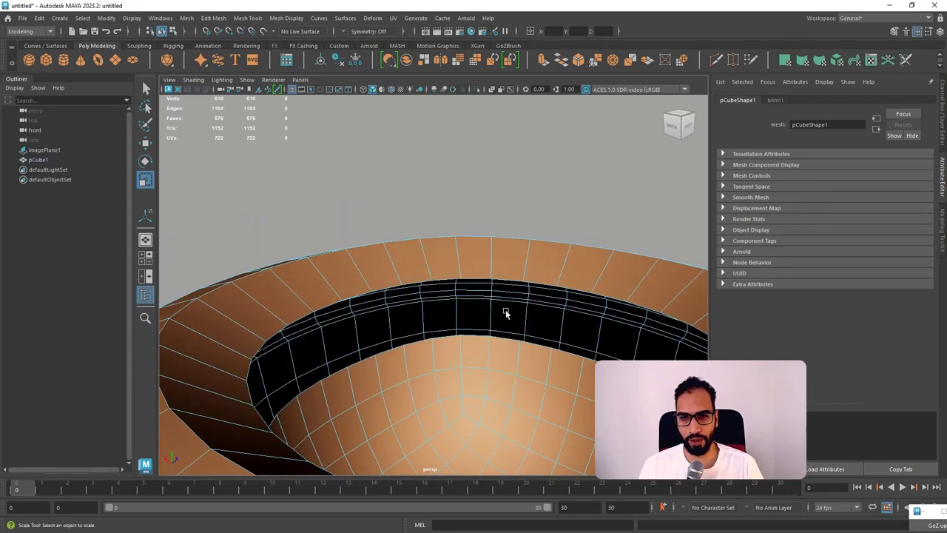
Bridge the rim's lower inner border edges to the top border of the bowl's inner wall.
{"action": "right_click_drag", "start_coordinate": [370, 280], "coordinate": [392, 288]}
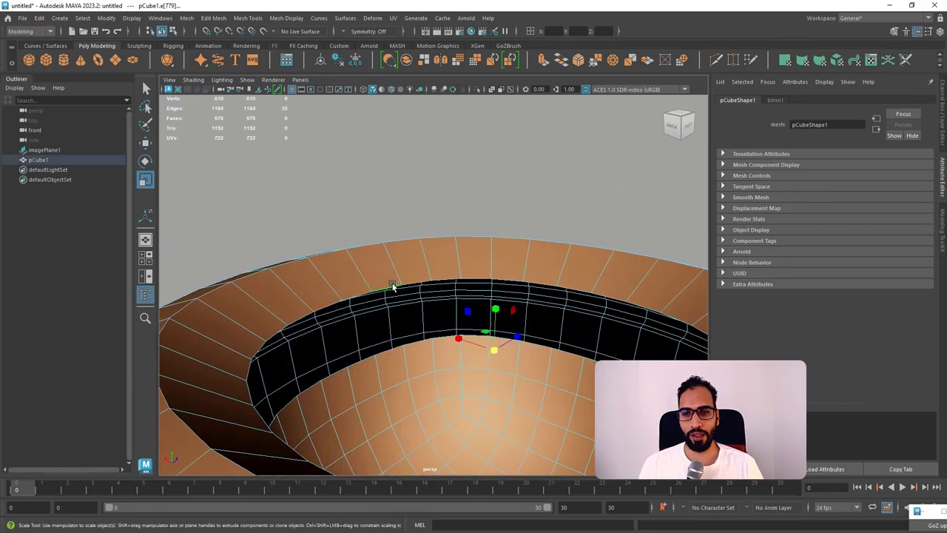
{"action": "left_click_drag", "start_coordinate": [400, 354], "coordinate": [387, 313], "text": "alt"}
{"action": "right_click_drag", "start_coordinate": [388, 312], "coordinate": [403, 431], "text": "shift"}
{"action": "left_click_drag", "start_coordinate": [417, 383], "coordinate": [488, 285], "text": "alt"}
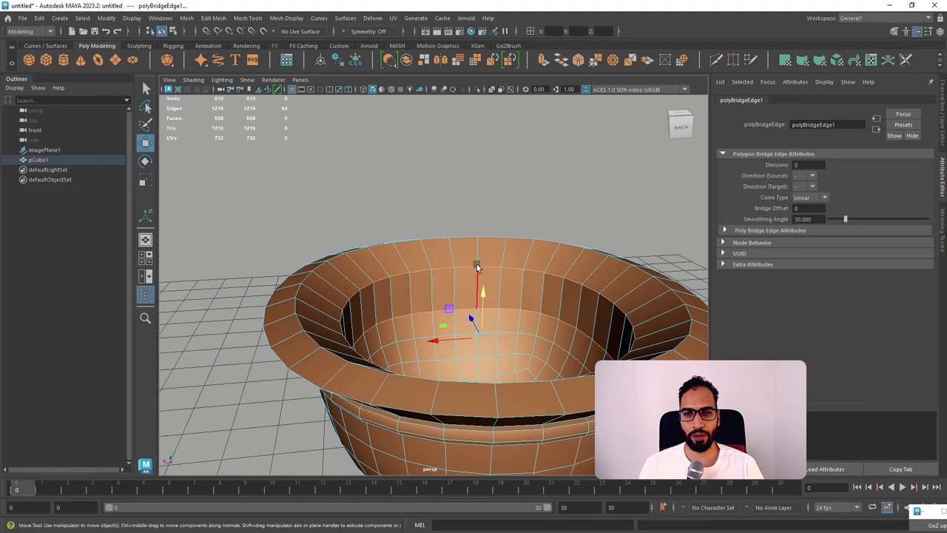
Try to scale the whole bowl, and undo the scaling.
{"action": "right_click_drag", "start_coordinate": [480, 253], "coordinate": [499, 247]}
{"action": "right_click_drag", "start_coordinate": [422, 214], "coordinate": [318, 188], "text": "alt"}
{"action": "left_click_drag", "start_coordinate": [462, 196], "coordinate": [505, 287], "text": "alt"}
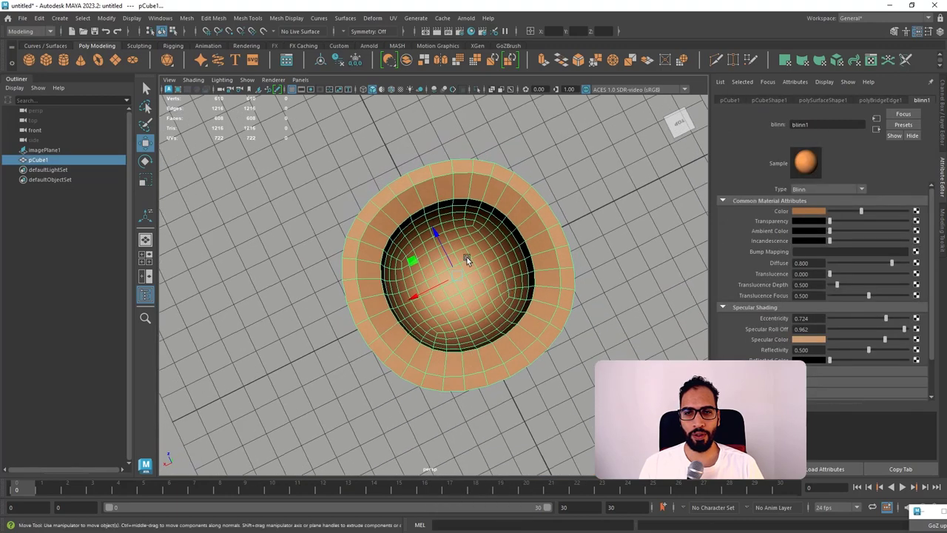
{"action": "key", "text": "r"}
{"action": "left_click_drag", "start_coordinate": [435, 233], "coordinate": [557, 229]}
{"action": "key", "text": "ctrl+z"}
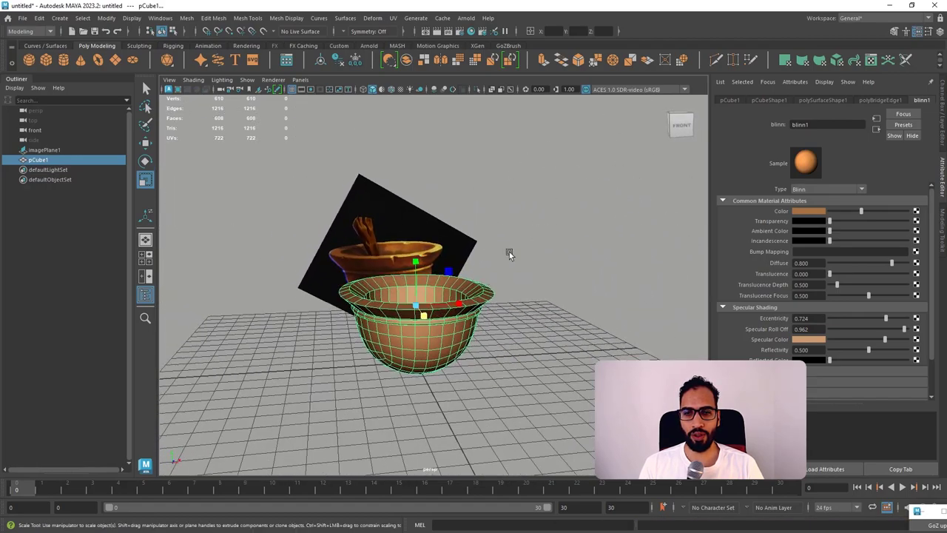
Select all rim vertices in the side view and scale them inward along the depth axis to reduce the flare.
{"action": "left_click_drag", "start_coordinate": [533, 276], "coordinate": [404, 291], "text": "alt"}
{"action": "left_click", "coordinate": [535, 274]}
{"action": "left_click", "coordinate": [497, 302]}
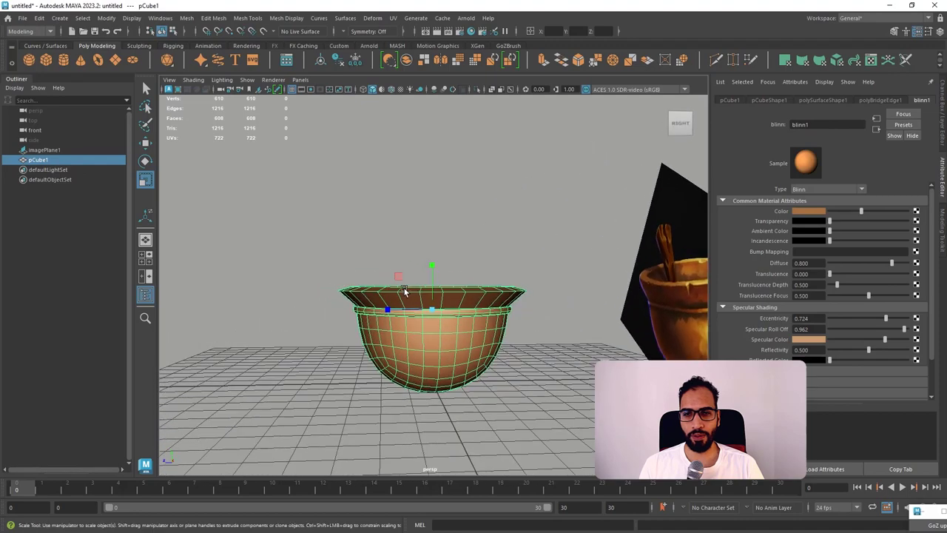
{"action": "right_click_drag", "start_coordinate": [404, 292], "coordinate": [353, 254]}
{"action": "key", "text": "space"}
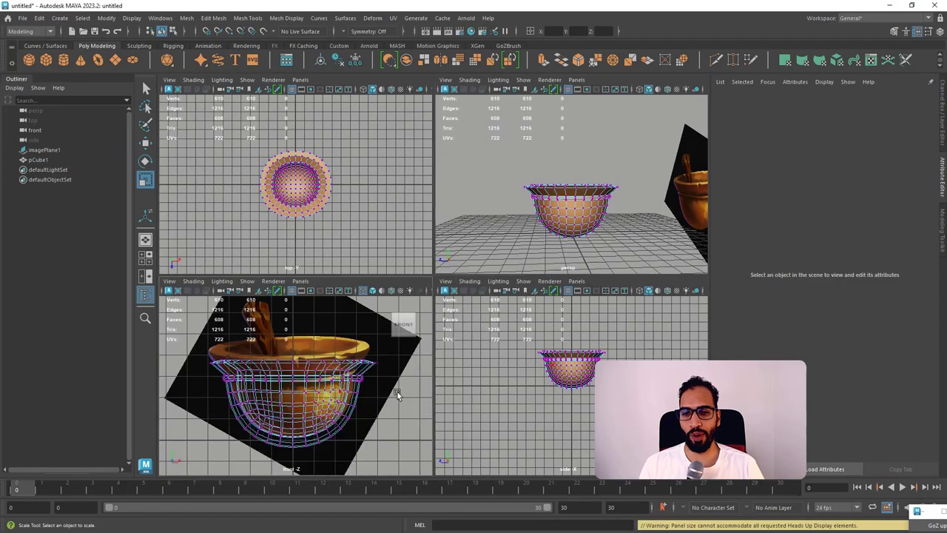
{"action": "key", "text": "space"}
{"action": "key", "text": "space"}
{"action": "key", "text": "space"}
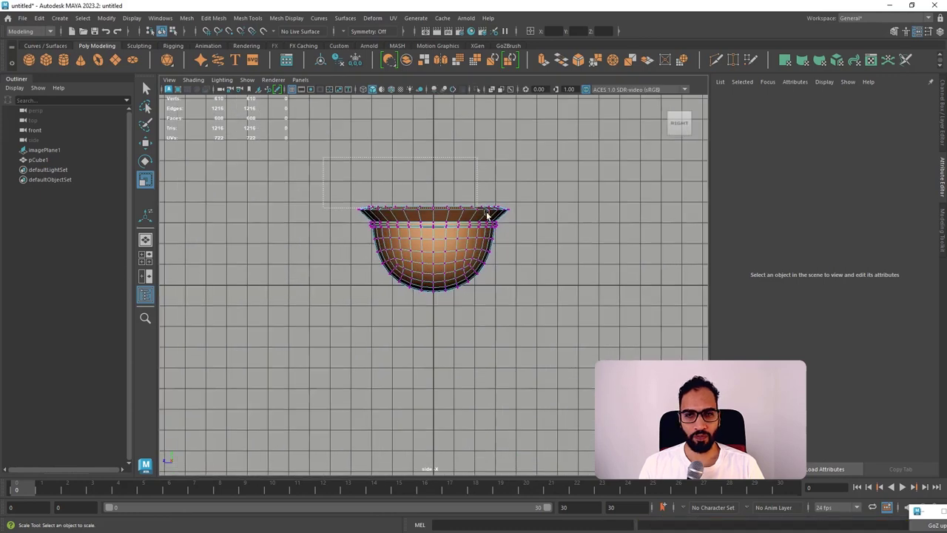
{"action": "left_click_drag", "start_coordinate": [523, 215], "coordinate": [523, 215]}
{"action": "scroll", "coordinate": [474, 238], "scroll_direction": "up", "scroll_amount": 2}
{"action": "middle_click_drag", "start_coordinate": [452, 234], "coordinate": [424, 325], "text": "alt"}
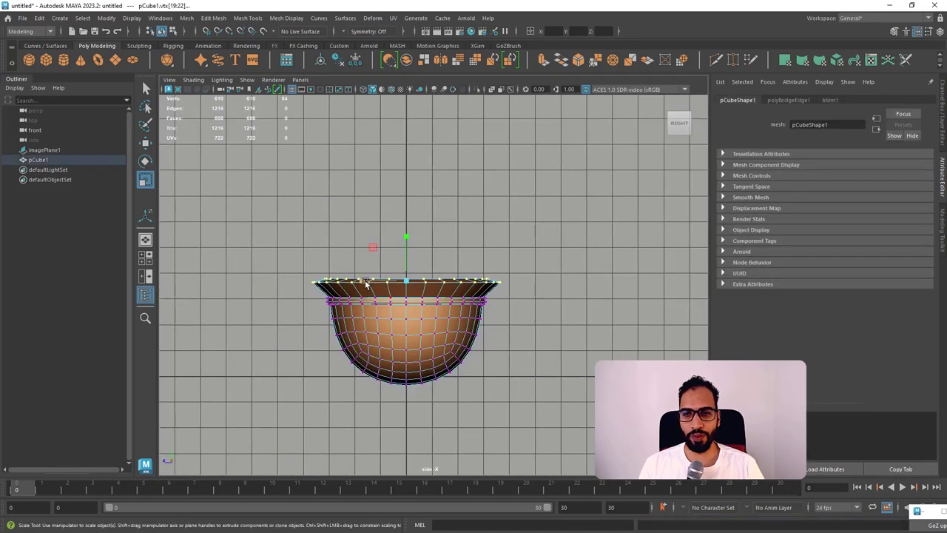
{"action": "middle_click_drag", "start_coordinate": [365, 283], "coordinate": [372, 285]}
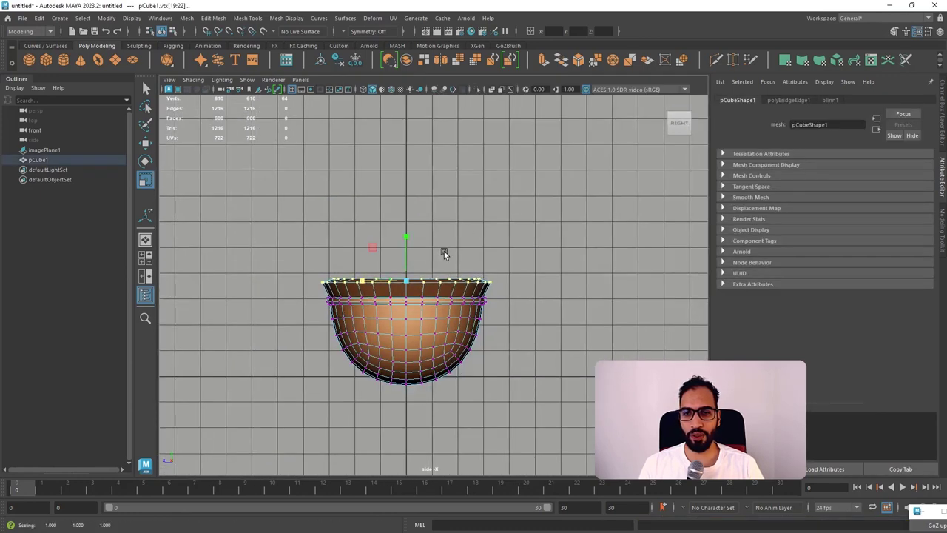
Bevel the rim's outer edge loop with a fraction of 0.2.
{"action": "right_click_drag", "start_coordinate": [444, 252], "coordinate": [596, 437], "text": "alt"}
{"action": "right_click_drag", "start_coordinate": [338, 250], "coordinate": [335, 220]}
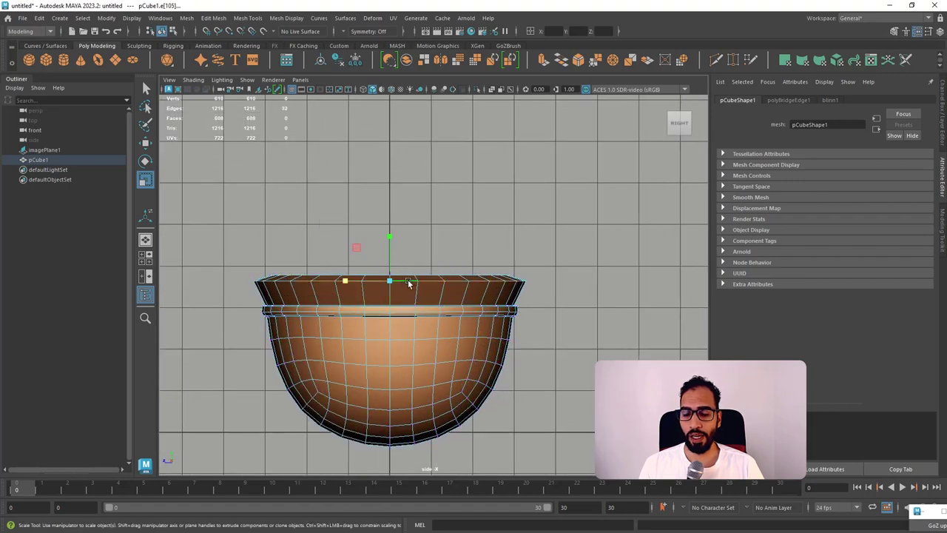
{"action": "right_click", "coordinate": [409, 284], "text": "shift"}
{"action": "left_click", "coordinate": [444, 280]}
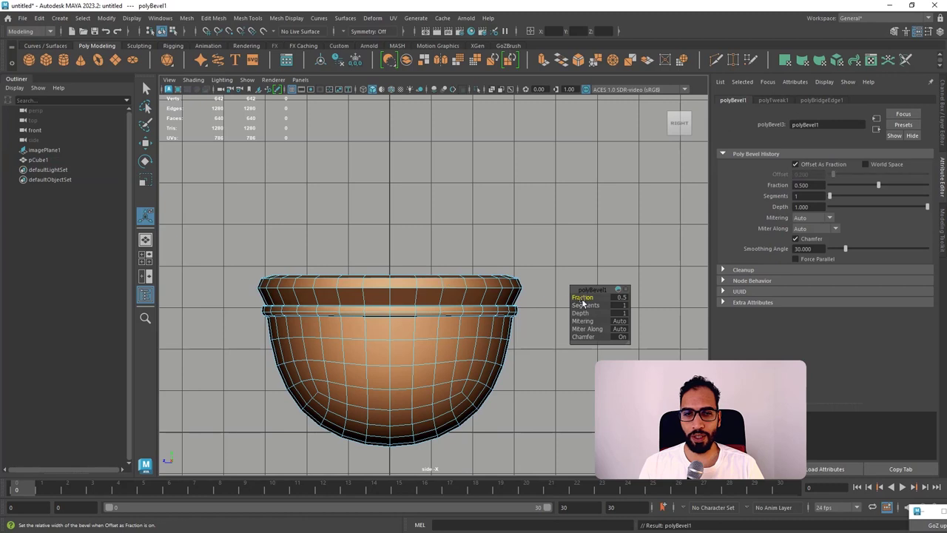
{"action": "left_click_drag", "start_coordinate": [586, 300], "coordinate": [557, 304]}
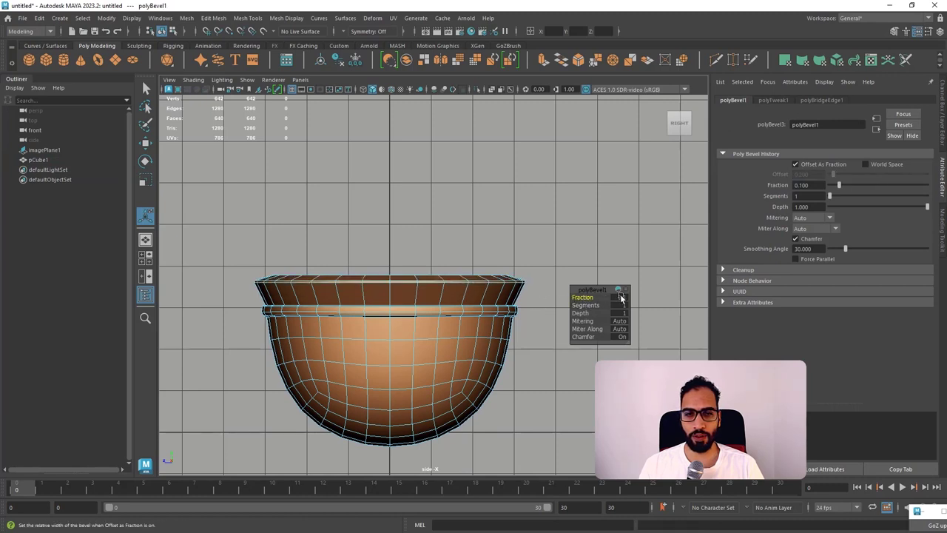
{"action": "key", "text": "Tab"}
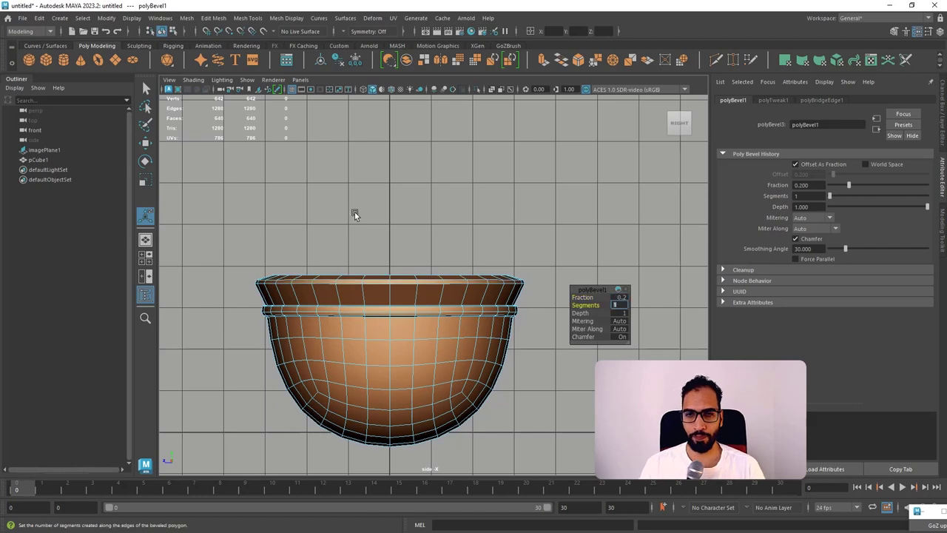
In the perspective view, bevel the rim's inner edge loop with a fraction of 0.2 and return to object mode.
{"action": "left_click_drag", "start_coordinate": [415, 242], "coordinate": [517, 195], "text": "alt"}
{"action": "key", "text": "space"}
{"action": "key", "text": "space"}
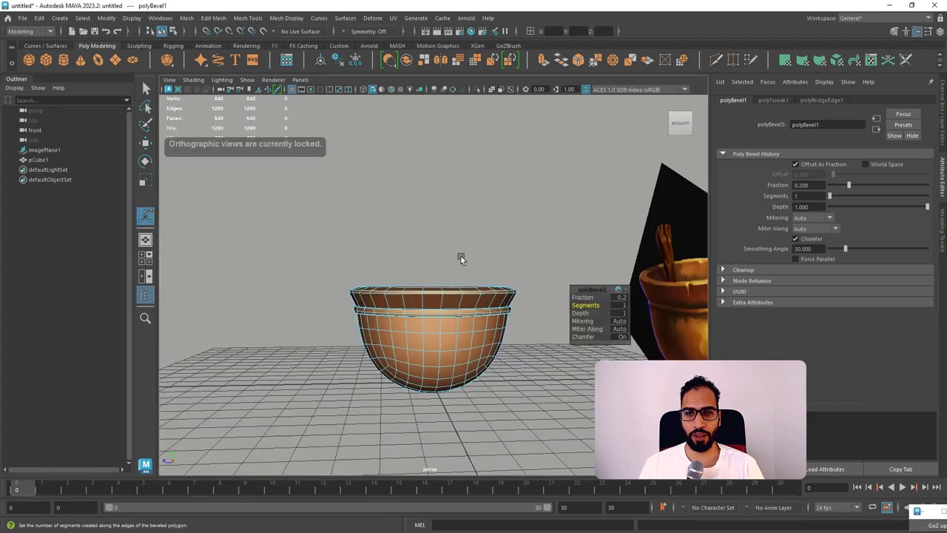
{"action": "right_click_drag", "start_coordinate": [429, 292], "coordinate": [481, 231]}
{"action": "left_click", "coordinate": [492, 208]}
{"action": "left_click_drag", "start_coordinate": [414, 252], "coordinate": [474, 274], "text": "alt"}
{"action": "left_click", "coordinate": [477, 297]}
{"action": "right_click_drag", "start_coordinate": [475, 251], "coordinate": [471, 210]}
{"action": "double_click", "coordinate": [470, 266]}
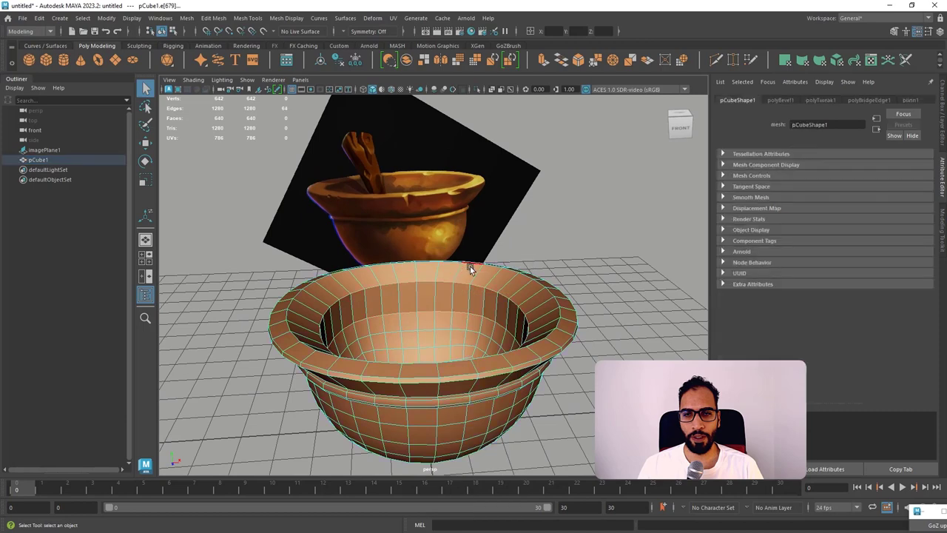
{"action": "key", "text": "ctrl+b"}
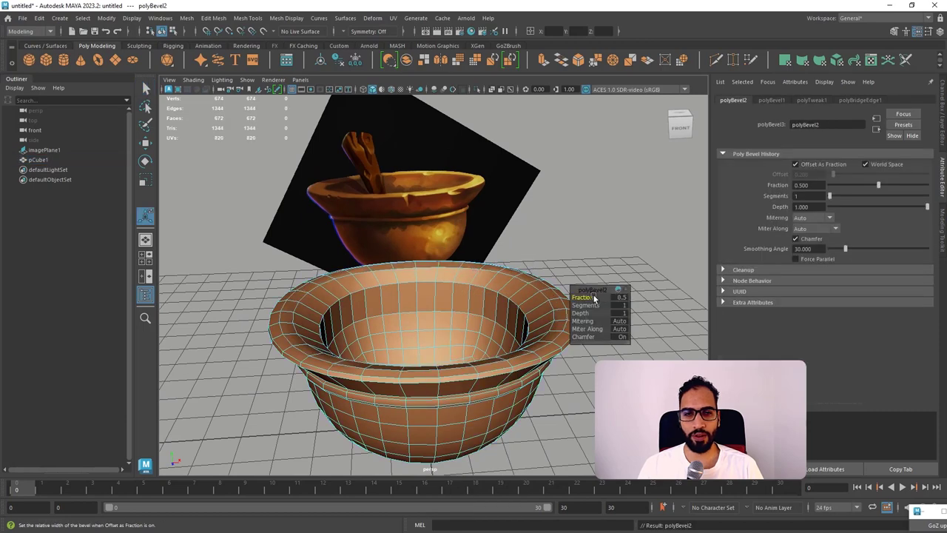
{"action": "type", "text": "0.2"}
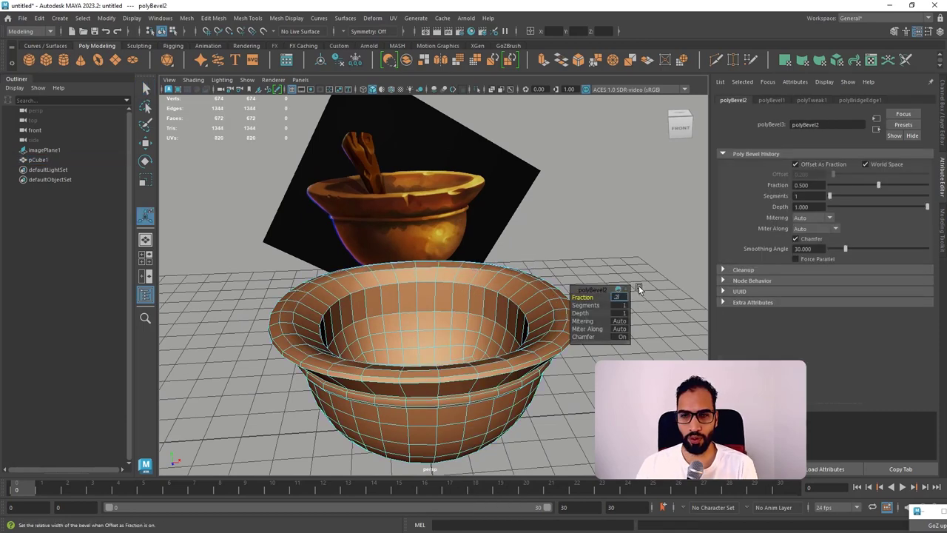
{"action": "key", "text": "Return"}
{"action": "left_click_drag", "start_coordinate": [353, 284], "coordinate": [363, 256], "text": "alt"}
{"action": "key", "text": "w"}
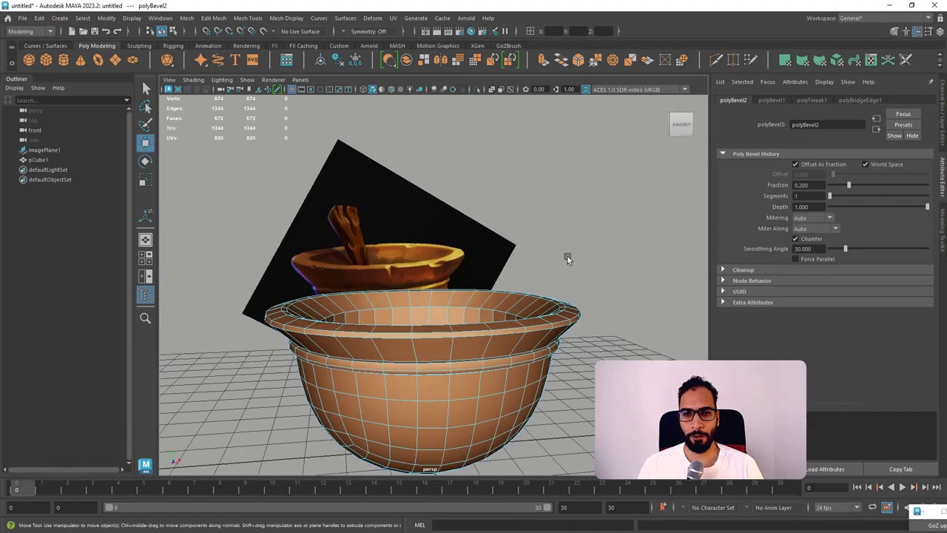
{"action": "right_click_drag", "start_coordinate": [575, 251], "coordinate": [549, 268]}
{"action": "left_click", "coordinate": [630, 231]}
{"action": "left_click_drag", "start_coordinate": [548, 268], "coordinate": [497, 294], "text": "alt"}
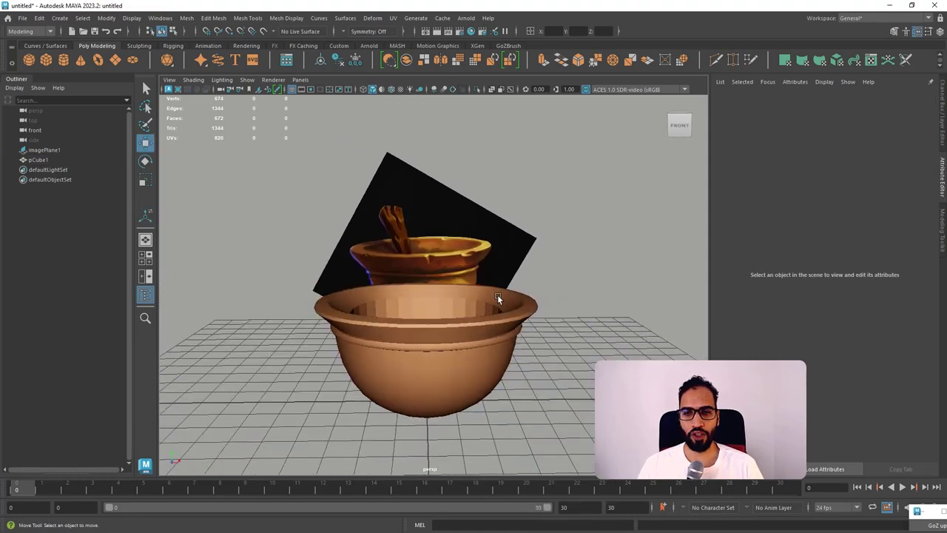
Select the whole bowl and soften all of its edges.
{"action": "left_click", "coordinate": [497, 294]}
{"action": "left_click", "coordinate": [292, 20]}
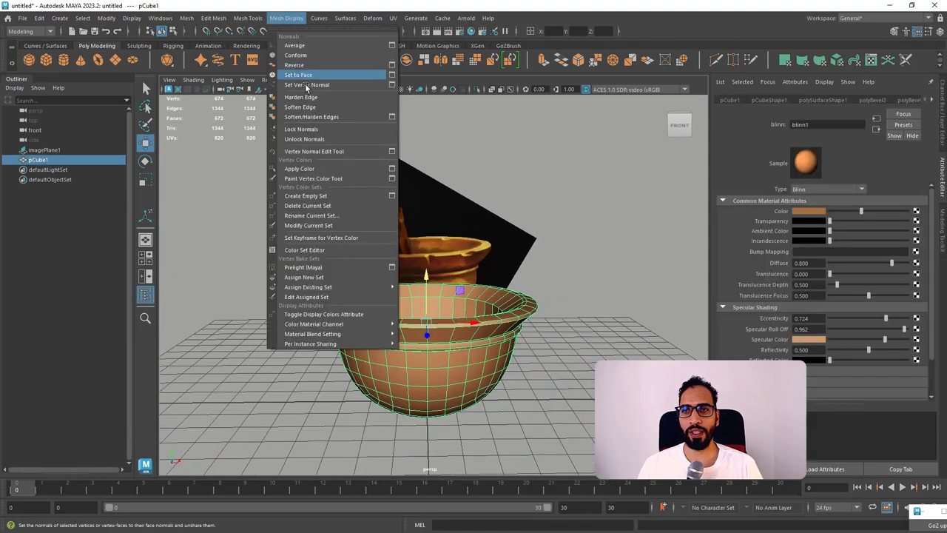
{"action": "left_click", "coordinate": [598, 211]}
{"action": "left_click_drag", "start_coordinate": [597, 211], "coordinate": [494, 311], "text": "alt"}
{"action": "left_click", "coordinate": [492, 310]}
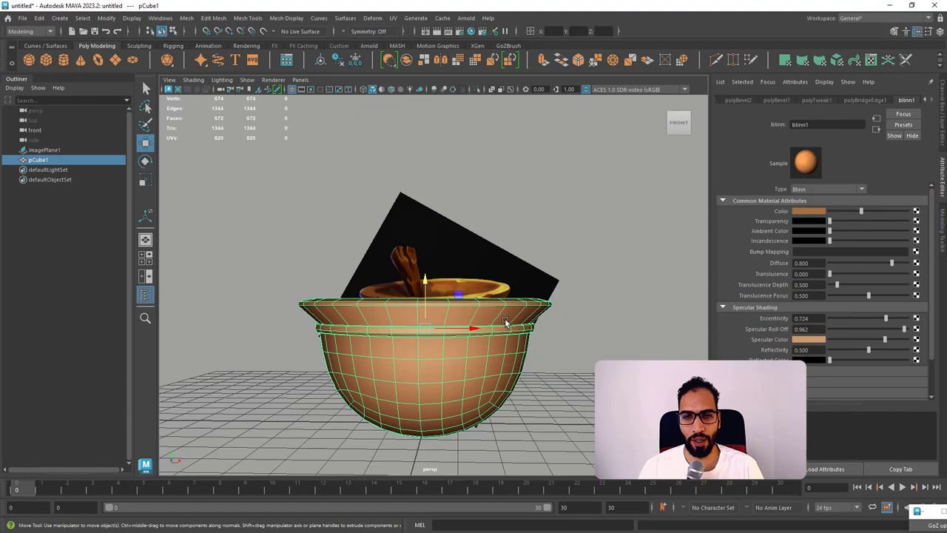
{"action": "left_click", "coordinate": [570, 323]}
{"action": "mouse_move", "coordinate": [571, 322]}
{"action": "left_mouse_down", "text": "alt"}
{"action": "mouse_move", "coordinate": [574, 335]}
{"action": "mouse_move", "coordinate": [557, 326]}
{"action": "left_mouse_up", "text": "alt"}
Try to lower the selected rim components slightly, and undo the move.
{"action": "left_click", "coordinate": [511, 314]}
{"action": "right_click_drag", "start_coordinate": [512, 313], "coordinate": [519, 224], "text": "alt"}
{"action": "double_click", "coordinate": [495, 330]}
{"action": "left_click_drag", "start_coordinate": [419, 275], "coordinate": [417, 280]}
{"action": "right_click_drag", "start_coordinate": [357, 317], "coordinate": [414, 238]}
{"action": "left_click", "coordinate": [575, 185]}
{"action": "right_click_drag", "start_coordinate": [576, 185], "coordinate": [486, 226], "text": "alt"}
{"action": "left_click_drag", "start_coordinate": [486, 227], "coordinate": [414, 279], "text": "alt"}
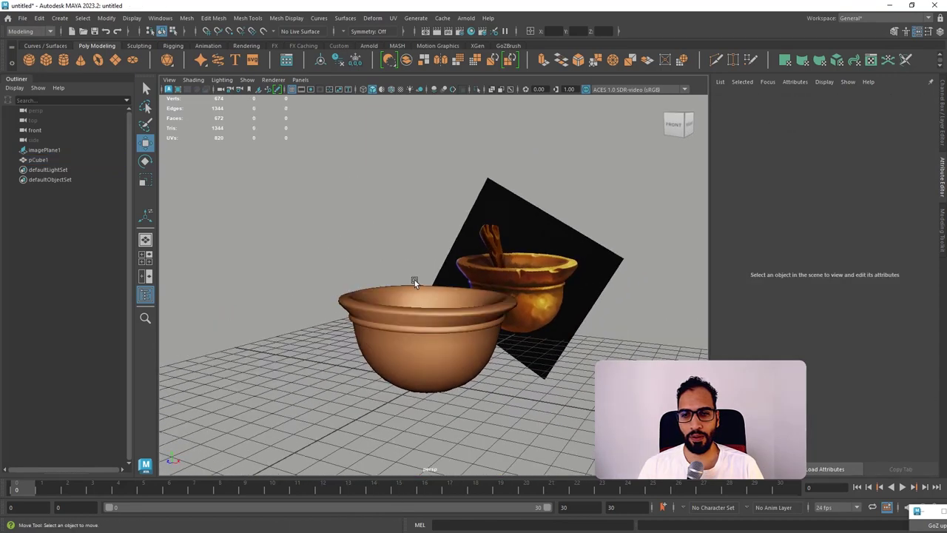
{"action": "right_click_drag", "start_coordinate": [414, 280], "coordinate": [434, 310], "text": "alt"}
{"action": "key", "text": "ctrl+z"}
{"action": "key", "text": "ctrl+z"}
{"action": "key", "text": "ctrl+z"}
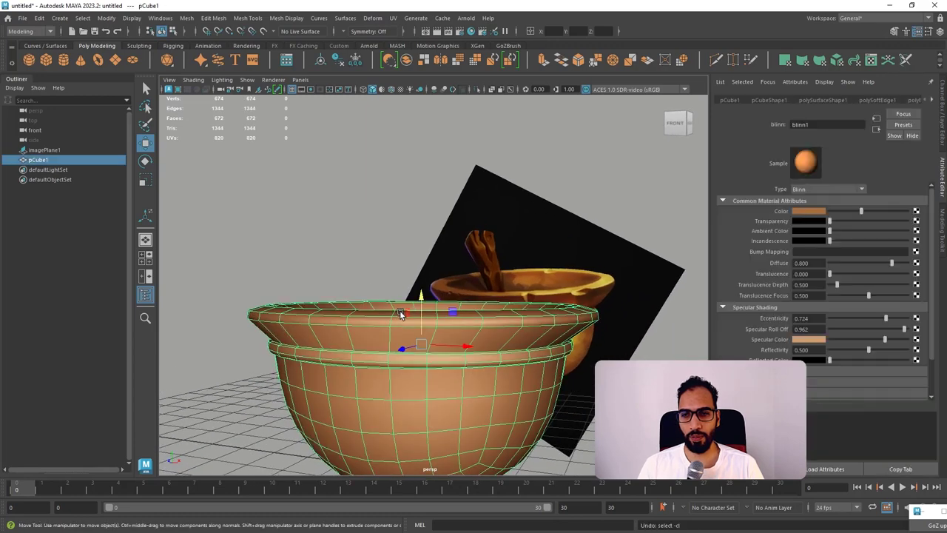
Select the narrow beveled face loop on the rim's outer edge and soften its edges.
{"action": "right_click_drag", "start_coordinate": [385, 318], "coordinate": [384, 278]}
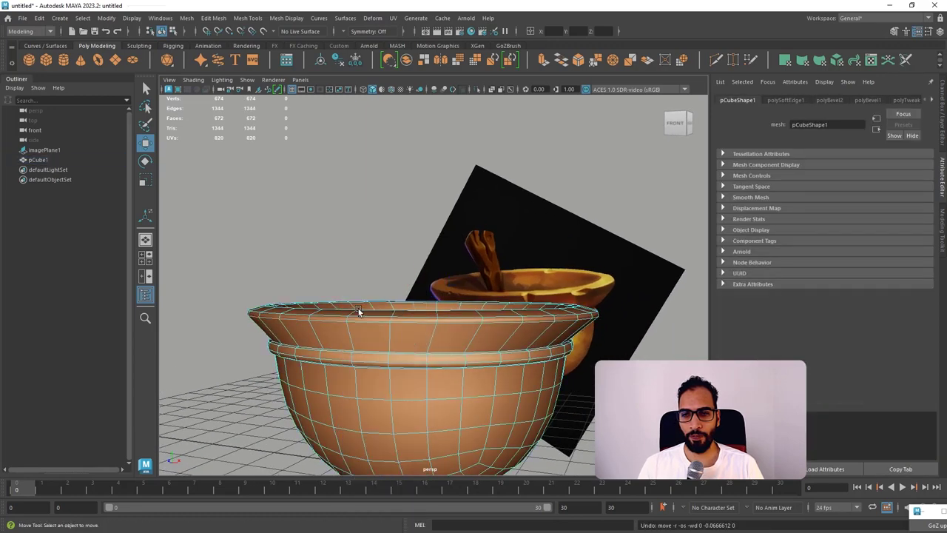
{"action": "right_click_drag", "start_coordinate": [358, 311], "coordinate": [351, 333], "text": "alt"}
{"action": "left_click", "coordinate": [351, 334]}
{"action": "double_click", "coordinate": [415, 332], "text": "shift"}
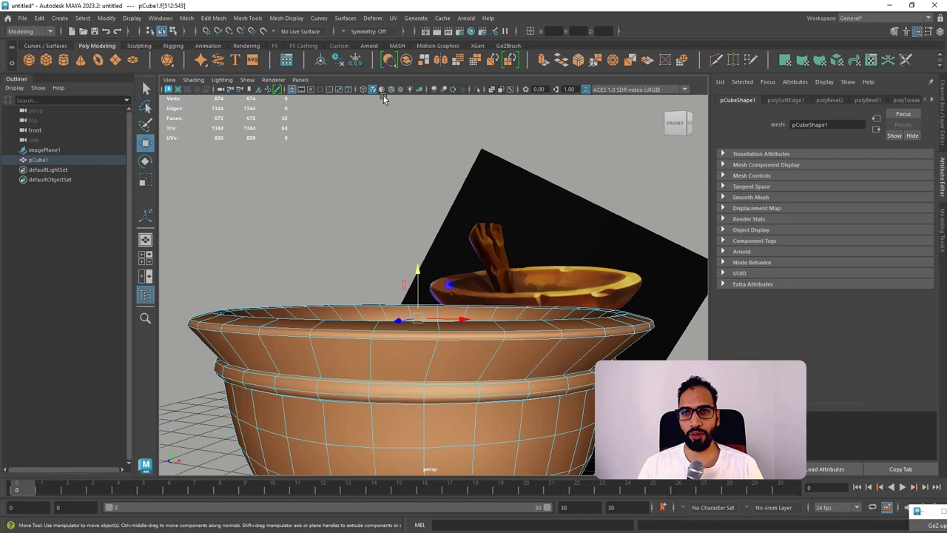
{"action": "left_click", "coordinate": [291, 18]}
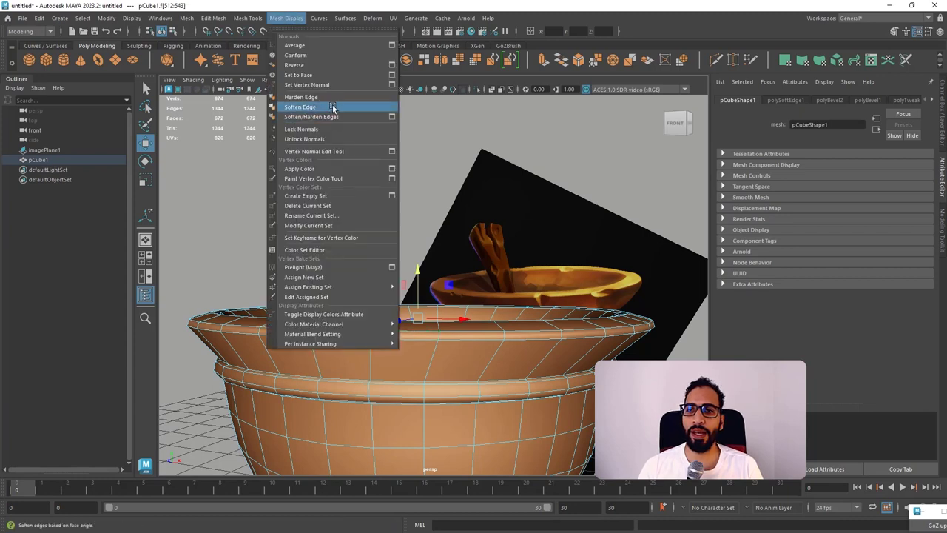
{"action": "left_click", "coordinate": [384, 108]}
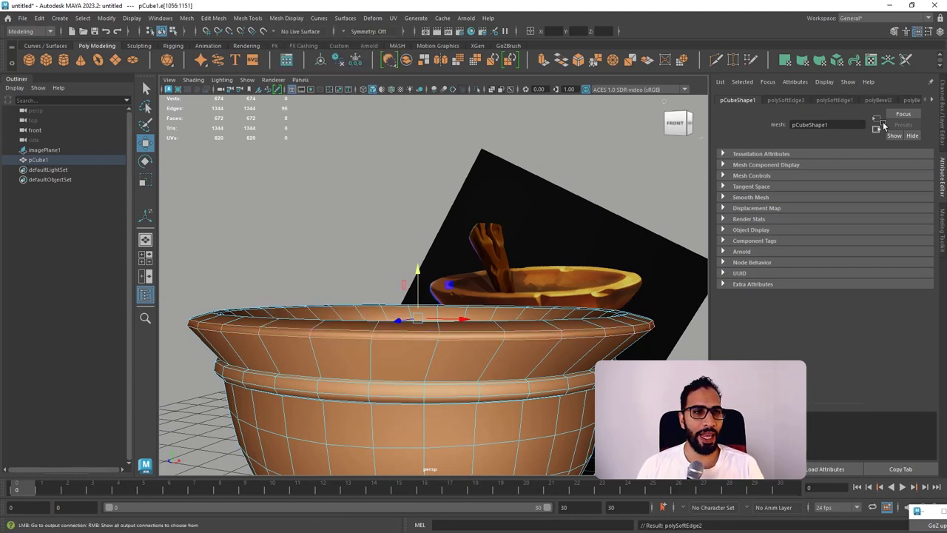
Set the soften angle of the outer bevel's edges to 35 and return to object mode.
{"action": "left_click", "coordinate": [940, 109]}
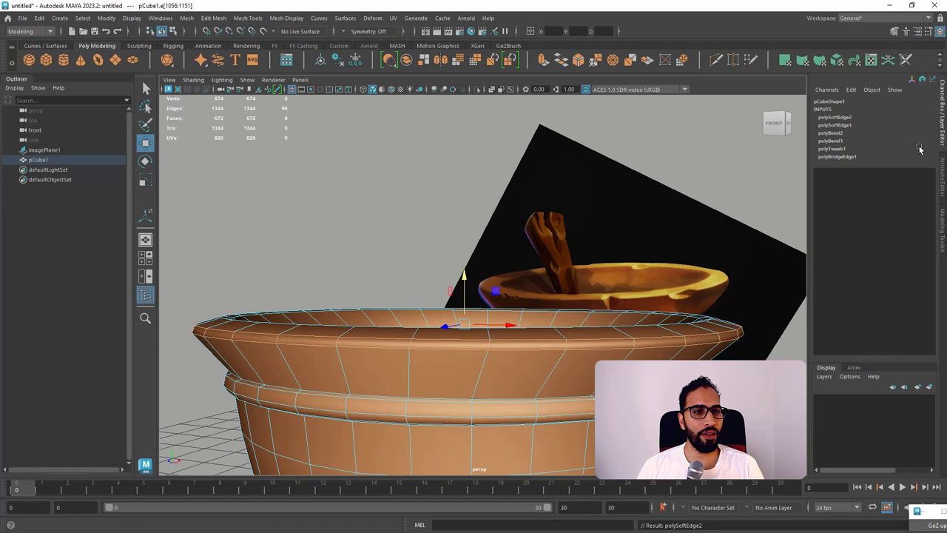
{"action": "left_click", "coordinate": [845, 118]}
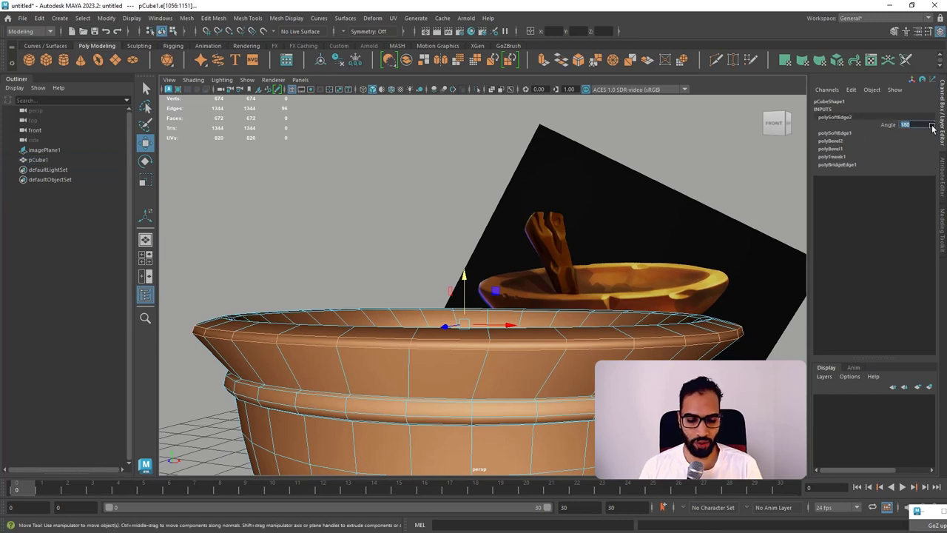
{"action": "key", "text": "Return"}
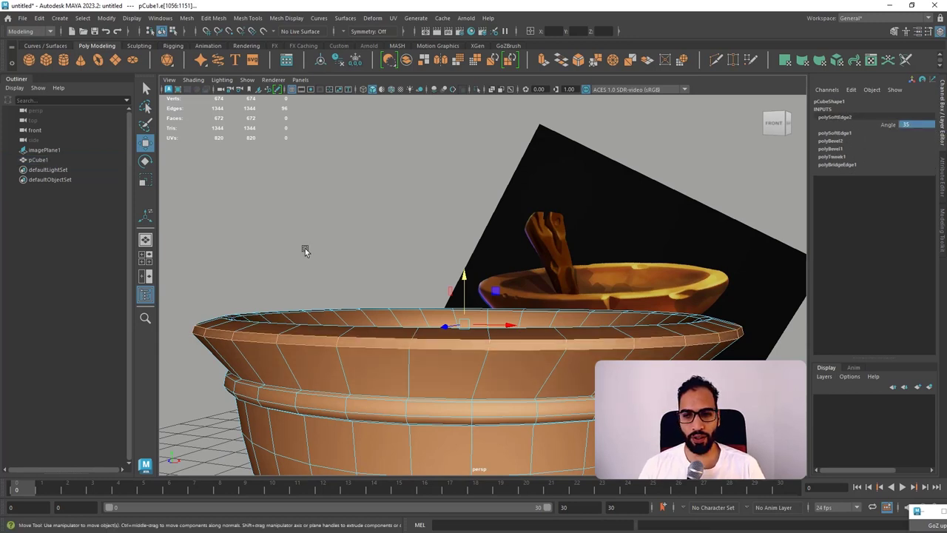
{"action": "right_click_drag", "start_coordinate": [340, 252], "coordinate": [390, 225]}
{"action": "left_click", "coordinate": [377, 279]}
{"action": "scroll", "coordinate": [377, 280], "scroll_direction": "down", "scroll_amount": 4}
{"action": "left_click_drag", "start_coordinate": [377, 280], "coordinate": [441, 285], "text": "alt"}
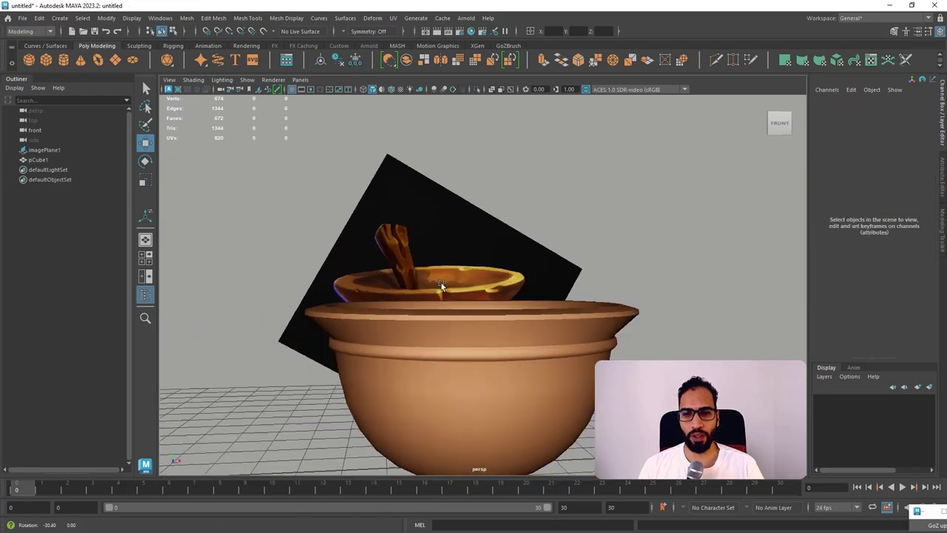
{"action": "scroll", "coordinate": [503, 252], "scroll_direction": "down", "scroll_amount": 4}
{"action": "left_click_drag", "start_coordinate": [519, 242], "coordinate": [470, 260], "text": "alt"}
{"action": "scroll", "coordinate": [487, 284], "scroll_direction": "up", "scroll_amount": 4}
Select the narrow beveled face loop on the rim's inner edge and soften its edges with an angle of 35.
{"action": "left_click", "coordinate": [489, 278]}
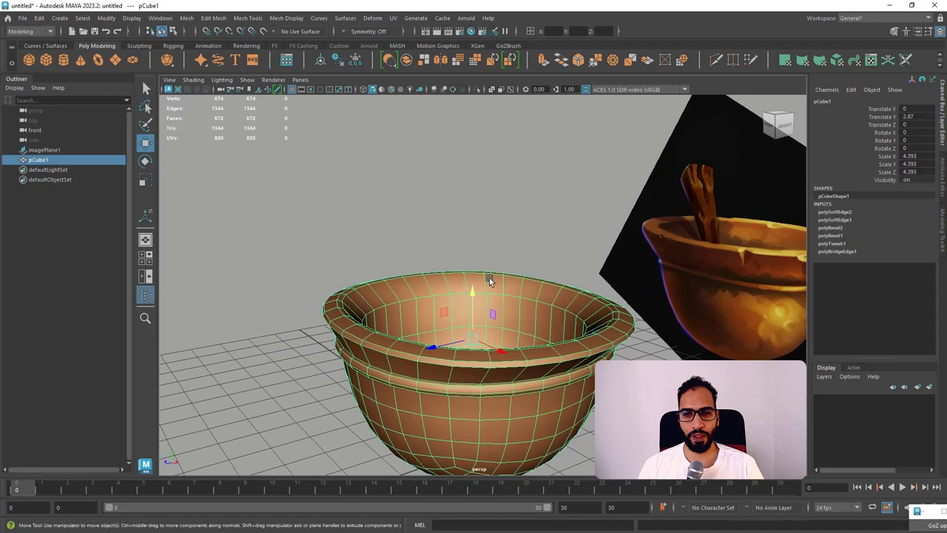
{"action": "right_click", "coordinate": [489, 280]}
{"action": "right_click_drag", "start_coordinate": [489, 283], "coordinate": [483, 275]}
{"action": "scroll", "coordinate": [412, 287], "scroll_direction": "up", "scroll_amount": 2}
{"action": "left_click_drag", "start_coordinate": [409, 274], "coordinate": [394, 302], "text": "alt"}
{"action": "double_click", "coordinate": [307, 296]}
{"action": "left_click", "coordinate": [307, 305]}
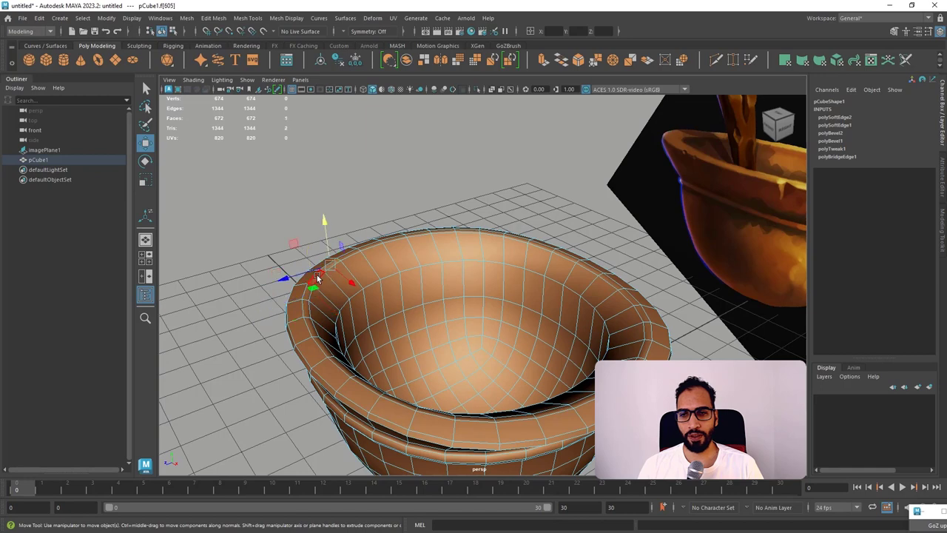
{"action": "double_click", "coordinate": [321, 278]}
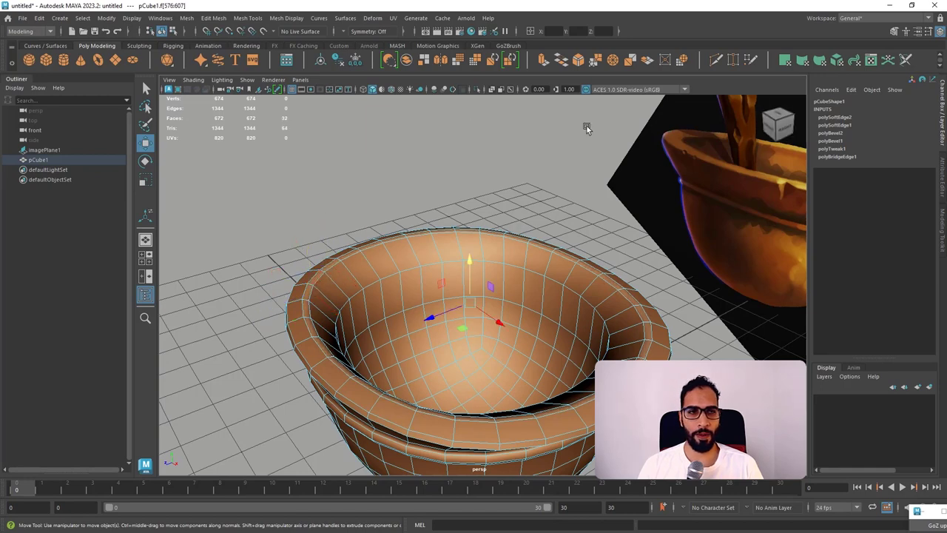
{"action": "left_click", "coordinate": [297, 19]}
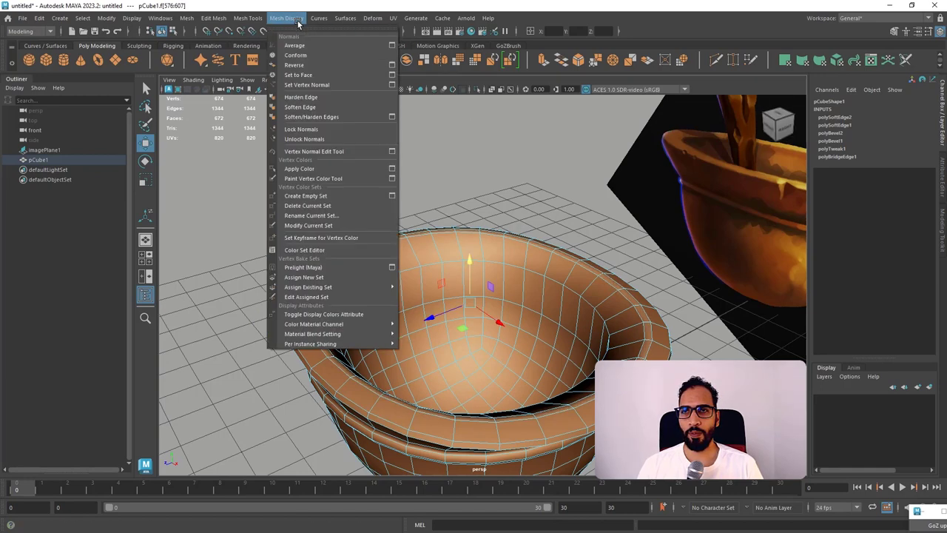
{"action": "left_click", "coordinate": [318, 107]}
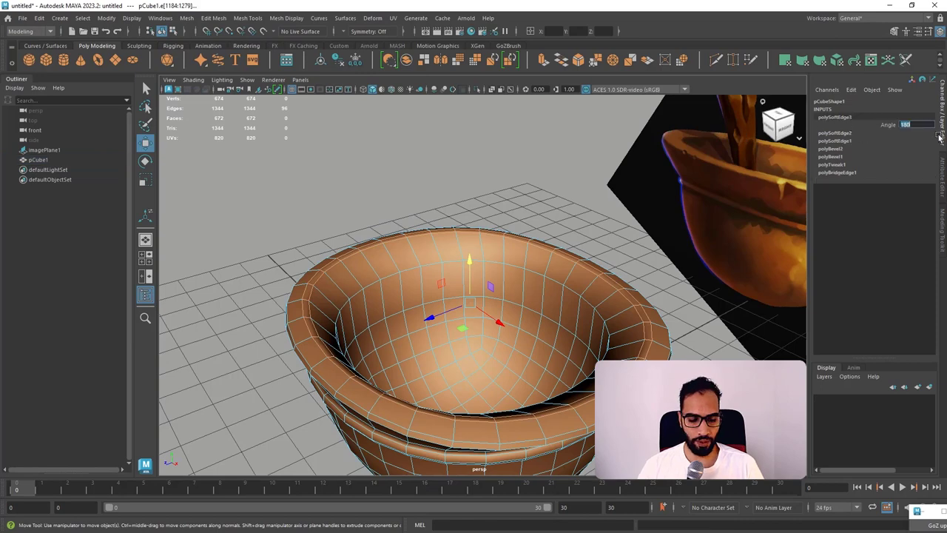
{"action": "left_click_drag", "start_coordinate": [549, 256], "coordinate": [522, 250], "text": "alt"}
{"action": "right_click_drag", "start_coordinate": [506, 252], "coordinate": [551, 222]}
{"action": "left_click", "coordinate": [549, 220]}
{"action": "left_click_drag", "start_coordinate": [549, 221], "coordinate": [579, 260], "text": "alt"}
Reselect the rim's inner beveled face loop and set its soften angle to 30.
{"action": "left_click", "coordinate": [579, 261]}
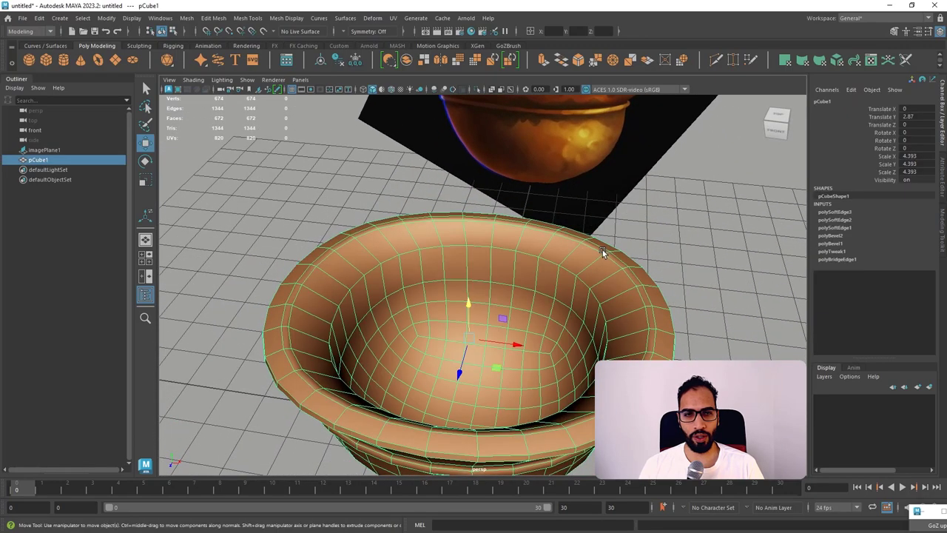
{"action": "mouse_move", "coordinate": [603, 249]}
{"action": "right_mouse_down"}
{"action": "mouse_move", "coordinate": [604, 270]}
{"action": "mouse_move", "coordinate": [598, 247]}
{"action": "right_mouse_up"}
{"action": "left_click", "coordinate": [614, 262]}
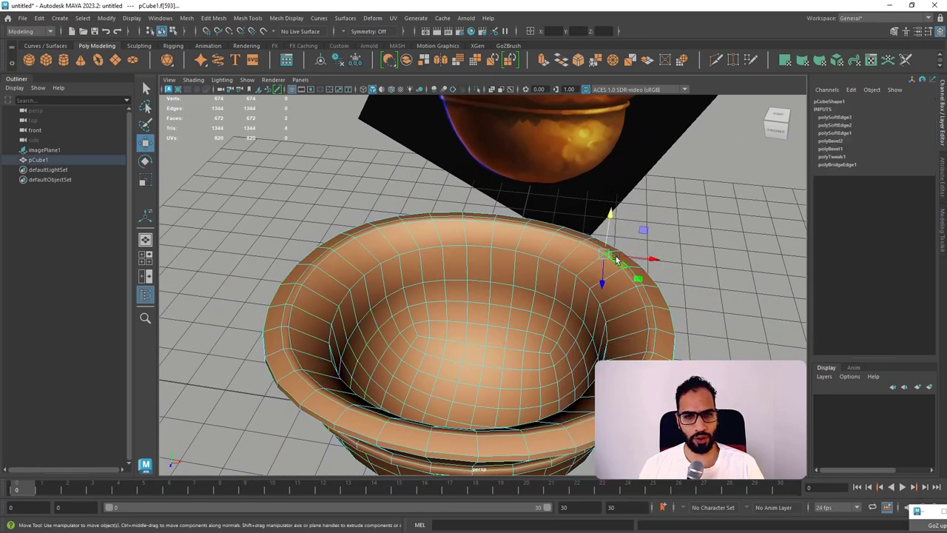
{"action": "double_click", "coordinate": [617, 258], "text": "shift"}
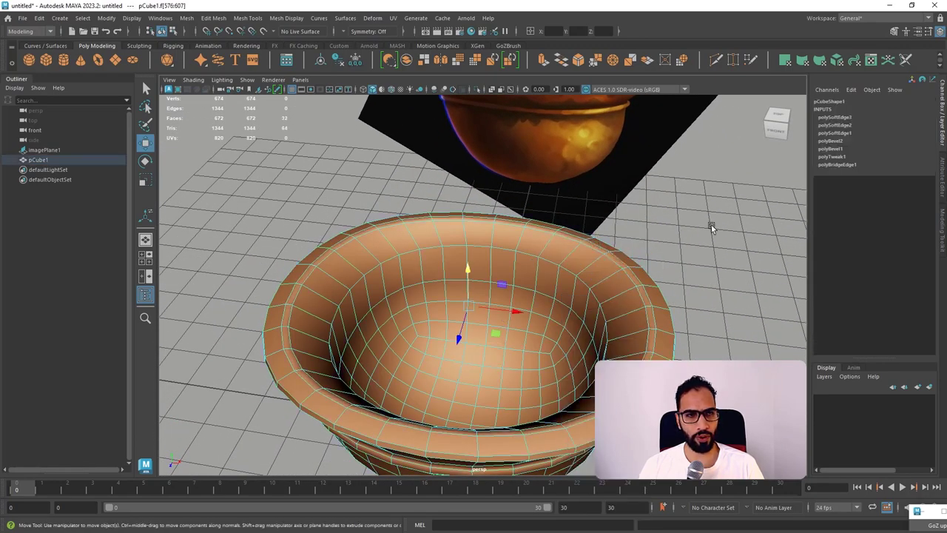
{"action": "left_click", "coordinate": [843, 118]}
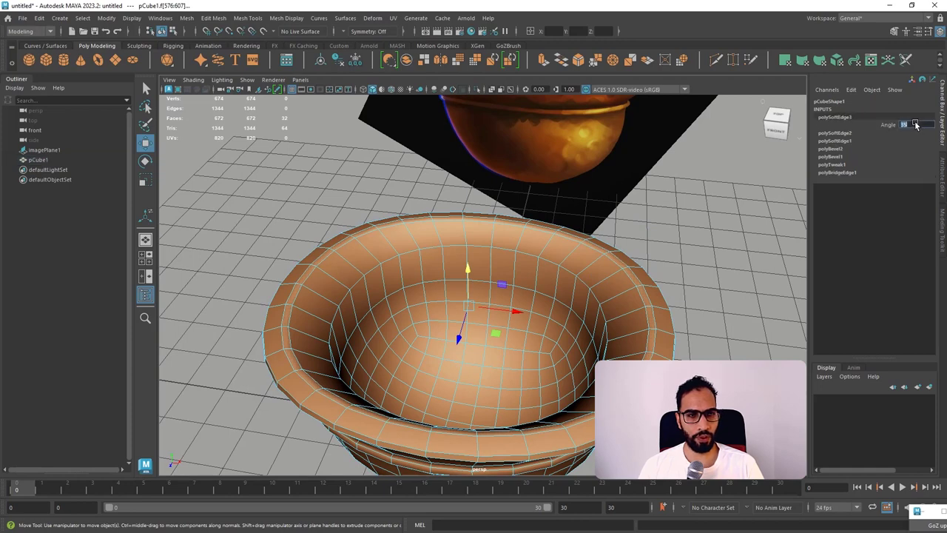
{"action": "key", "text": "Return"}
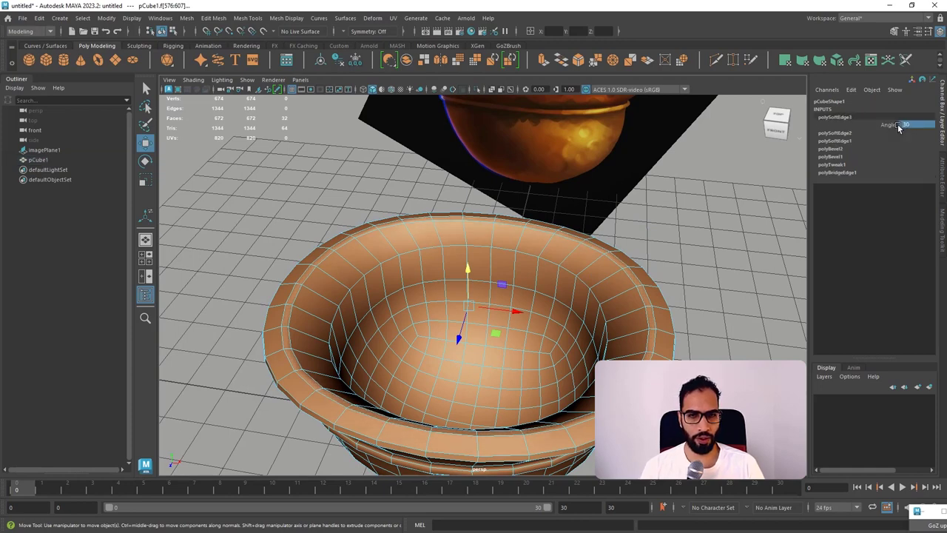
{"action": "right_click_drag", "start_coordinate": [544, 237], "coordinate": [590, 221]}
{"action": "left_click", "coordinate": [687, 214]}
Select the rim's inner beveled face loop again and set its soften angle to 35.
{"action": "left_click_drag", "start_coordinate": [685, 216], "coordinate": [515, 226], "text": "alt"}
{"action": "left_click", "coordinate": [448, 212]}
{"action": "right_click_drag", "start_coordinate": [439, 208], "coordinate": [437, 234]}
{"action": "left_click", "coordinate": [420, 203]}
{"action": "left_click_drag", "start_coordinate": [409, 193], "coordinate": [413, 179]}
{"action": "key", "text": "ctrl+z"}
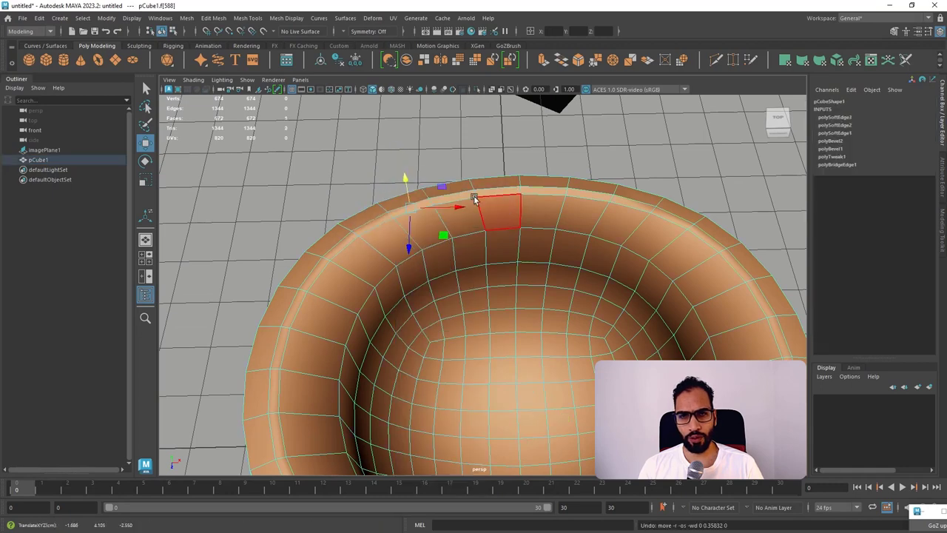
{"action": "double_click", "coordinate": [412, 208]}
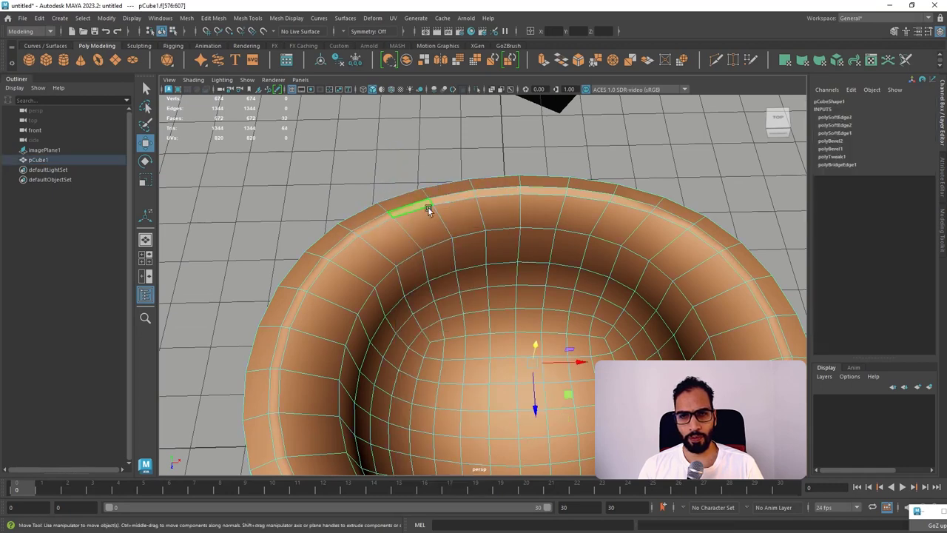
{"action": "left_click", "coordinate": [842, 118]}
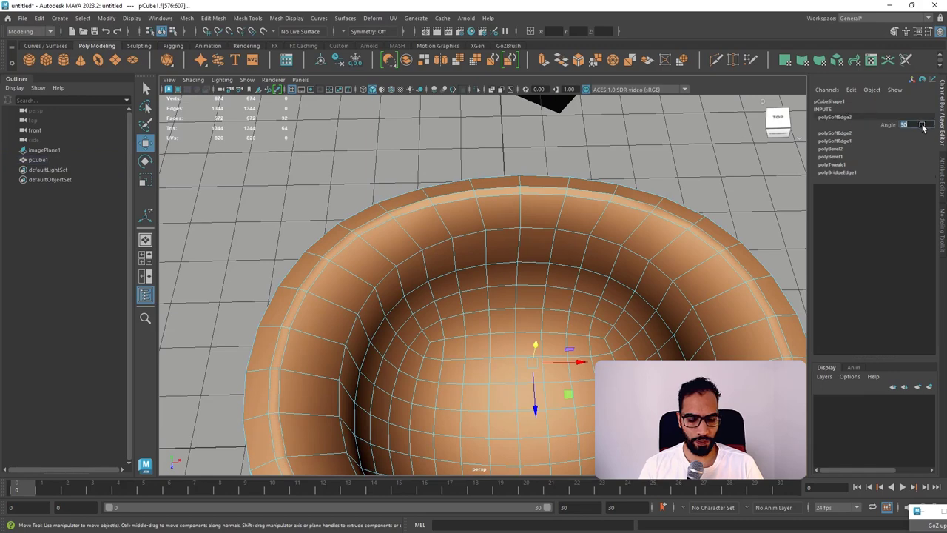
{"action": "type", "text": "35"}
{"action": "key", "text": "Return"}
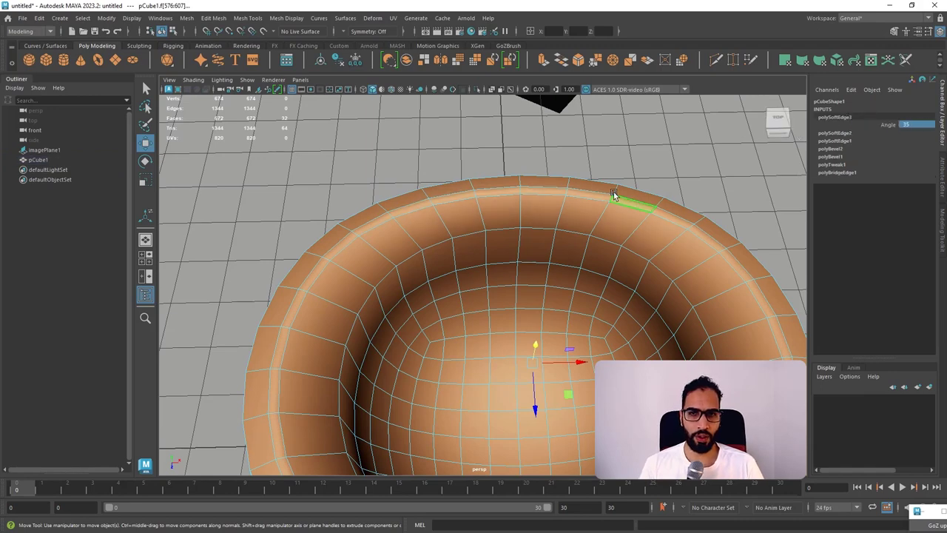
{"action": "right_click_drag", "start_coordinate": [614, 194], "coordinate": [697, 164]}
{"action": "left_click", "coordinate": [698, 164]}
Check the soften angle of the outer bevel in the bowl's inputs and examine the shading of the whole bowl.
{"action": "left_click_drag", "start_coordinate": [529, 177], "coordinate": [552, 296], "text": "alt"}
{"action": "scroll", "coordinate": [570, 260], "scroll_direction": "down", "scroll_amount": 3}
{"action": "left_click", "coordinate": [544, 305]}
{"action": "left_click", "coordinate": [499, 319]}
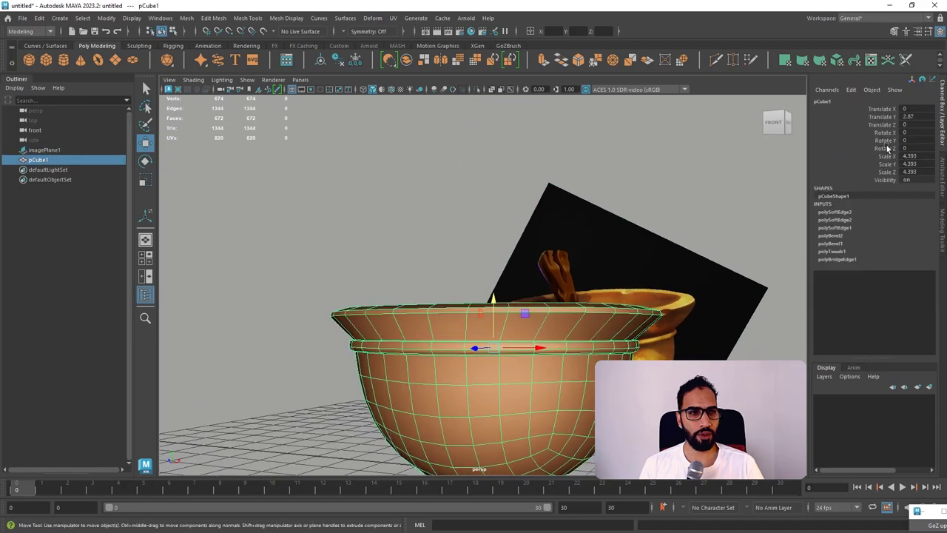
{"action": "left_click", "coordinate": [840, 213]}
{"action": "left_click", "coordinate": [842, 227]}
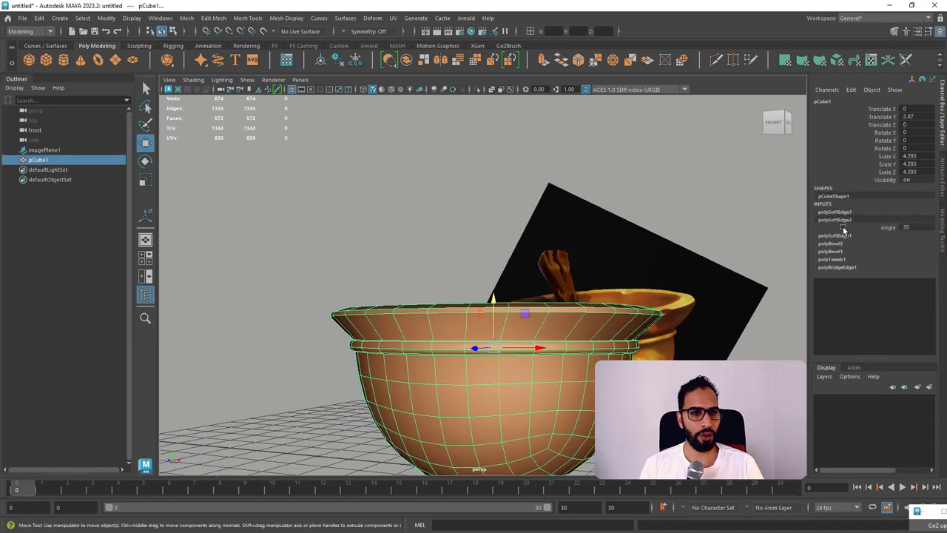
{"action": "left_click_drag", "start_coordinate": [577, 277], "coordinate": [535, 300], "text": "alt"}
{"action": "left_click", "coordinate": [490, 216]}
{"action": "right_click_drag", "start_coordinate": [491, 216], "coordinate": [452, 243], "text": "alt"}
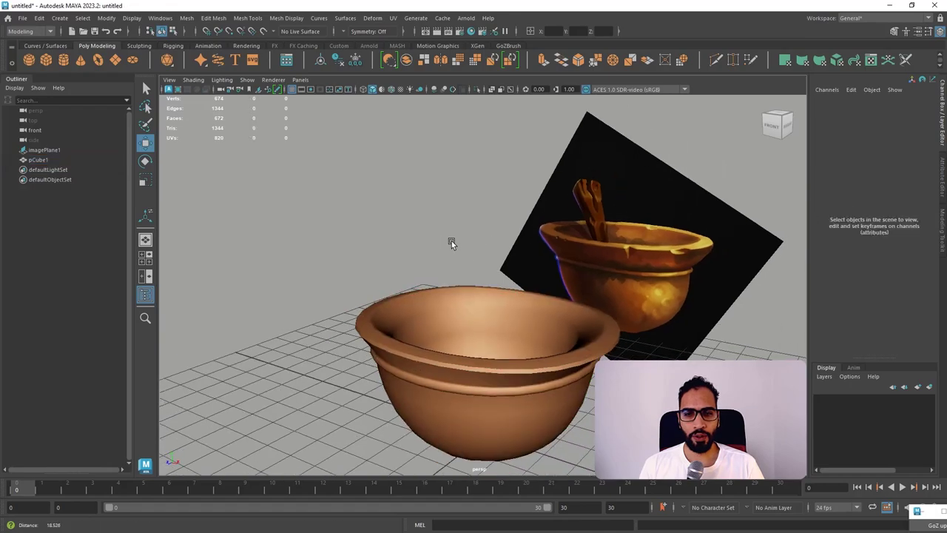
Examine the bowl's shading and wireframe from the front and inside the flared rim against the reference image.
{"action": "left_click_drag", "start_coordinate": [451, 243], "coordinate": [564, 274], "text": "alt"}
{"action": "left_click", "coordinate": [496, 334]}
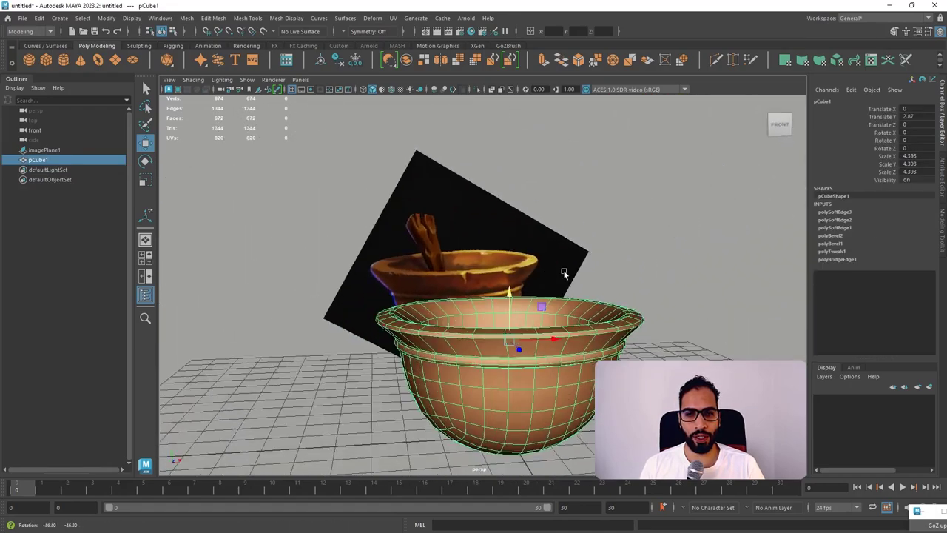
{"action": "left_click", "coordinate": [653, 259]}
{"action": "left_click_drag", "start_coordinate": [653, 259], "coordinate": [385, 330], "text": "alt"}
{"action": "left_click", "coordinate": [526, 289]}
{"action": "scroll", "coordinate": [448, 307], "scroll_direction": "up", "scroll_amount": 3}
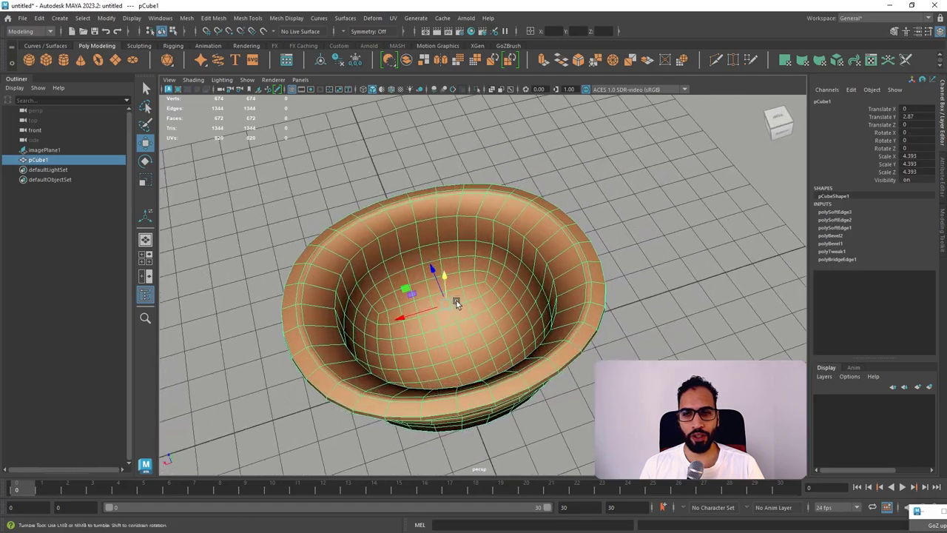
{"action": "left_click_drag", "start_coordinate": [455, 303], "coordinate": [508, 283], "text": "alt"}
{"action": "scroll", "coordinate": [505, 274], "scroll_direction": "up", "scroll_amount": 3}
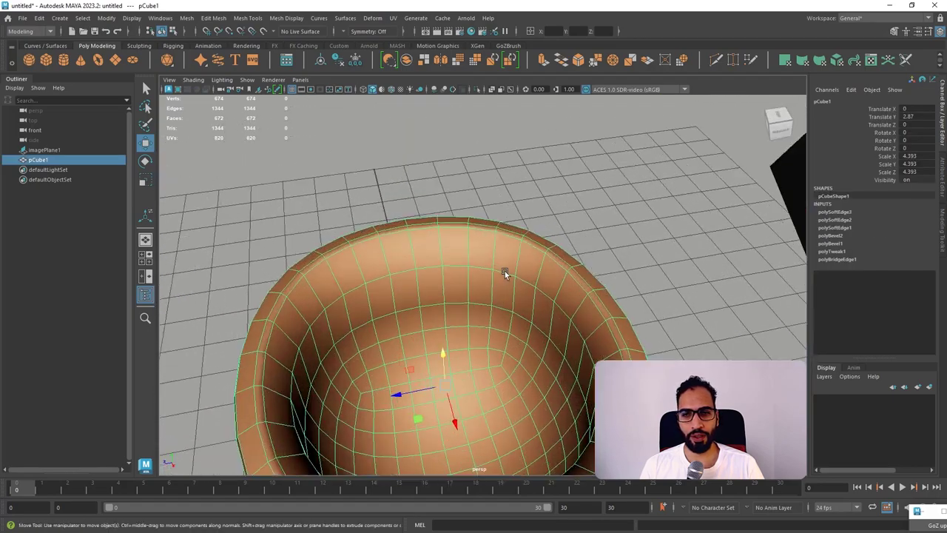
Configure the Insert Edge Loop Tool in edge mode to maintain position by relative distance from edge.
{"action": "right_click_drag", "start_coordinate": [506, 251], "coordinate": [507, 210]}
{"action": "right_click", "coordinate": [486, 257], "text": "shift"}
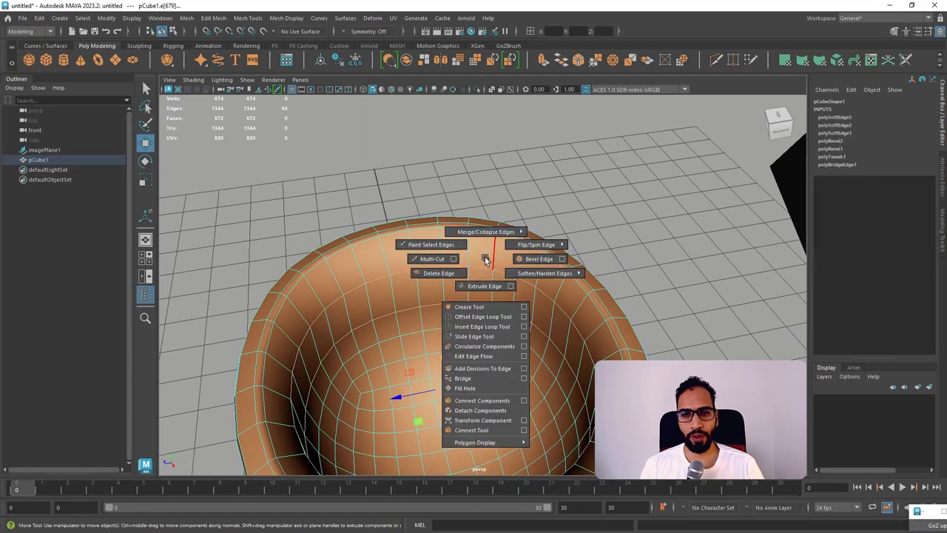
{"action": "right_click_drag", "start_coordinate": [490, 259], "coordinate": [494, 332], "text": "shift"}
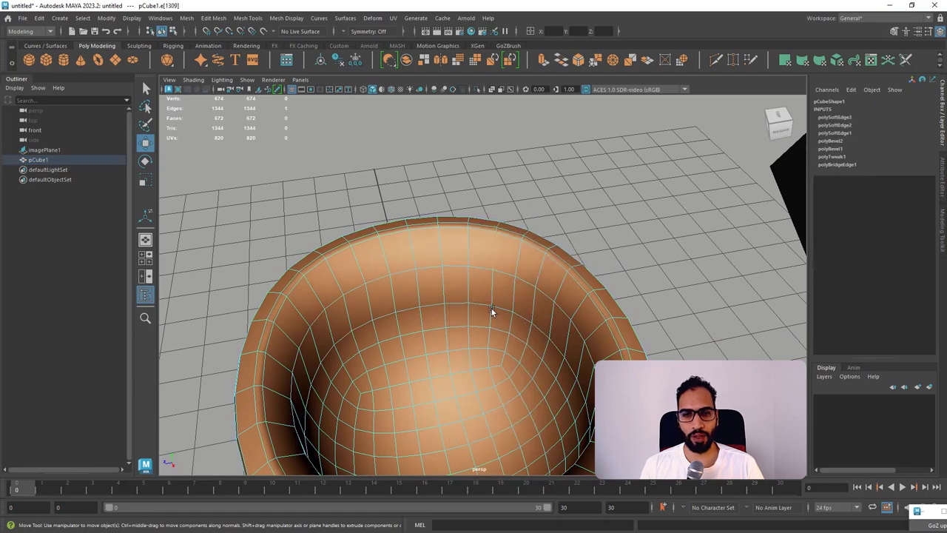
{"action": "key", "text": "w"}
{"action": "right_click", "coordinate": [493, 262], "text": "shift"}
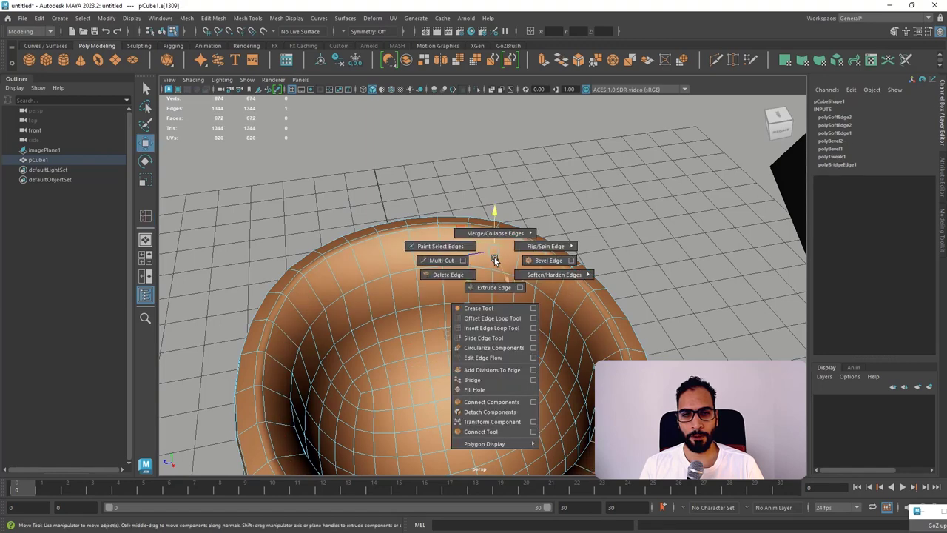
{"action": "left_click", "coordinate": [532, 329]}
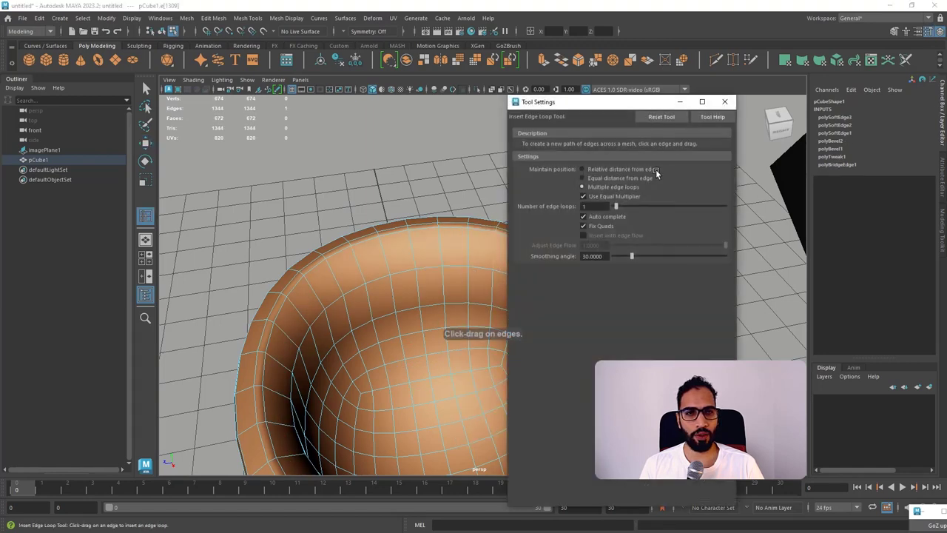
{"action": "left_click", "coordinate": [591, 171]}
{"action": "left_click", "coordinate": [726, 103]}
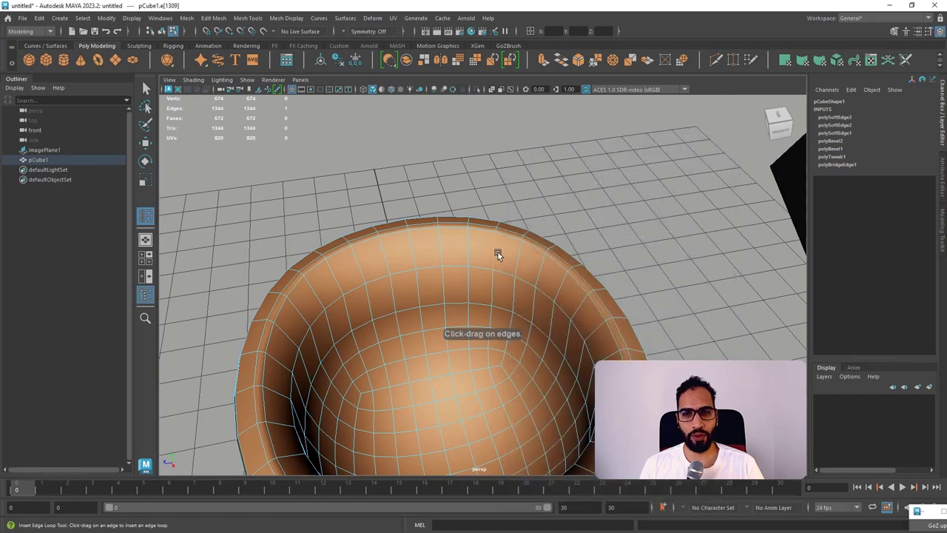
Insert an edge loop around the inside of the flared rim near its inner edge and check the shading.
{"action": "left_click_drag", "start_coordinate": [495, 253], "coordinate": [491, 277]}
{"action": "key", "text": "w"}
{"action": "key", "text": "F8"}
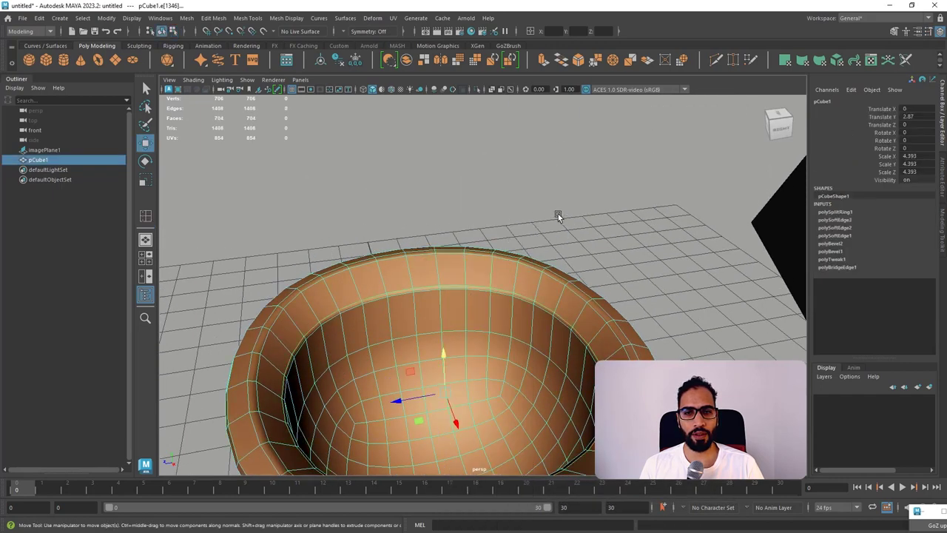
{"action": "left_click", "coordinate": [559, 215]}
{"action": "right_click_drag", "start_coordinate": [559, 215], "coordinate": [509, 258], "text": "alt"}
{"action": "left_click_drag", "start_coordinate": [509, 258], "coordinate": [593, 307], "text": "alt"}
{"action": "mouse_move", "coordinate": [593, 307]}
{"action": "right_mouse_down", "text": "alt"}
{"action": "mouse_move", "coordinate": [622, 338]}
{"action": "mouse_move", "coordinate": [593, 301]}
{"action": "right_mouse_up", "text": "alt"}
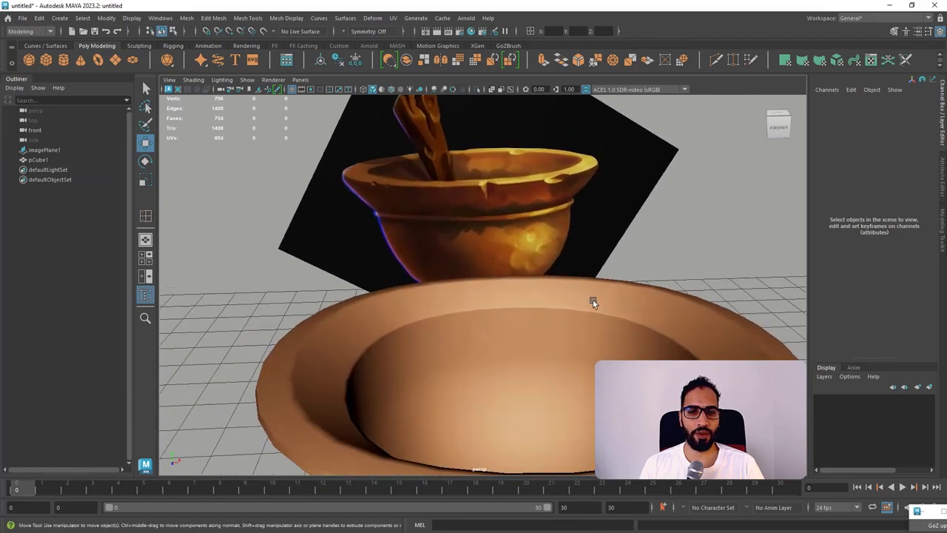
{"action": "left_click", "coordinate": [592, 300]}
{"action": "left_click_drag", "start_coordinate": [593, 300], "coordinate": [562, 307], "text": "alt"}
Undo the last inserted edge loop inside the rim.
{"action": "key", "text": "ctrl+z"}
{"action": "key", "text": "ctrl+z"}
{"action": "key", "text": "ctrl+z"}
{"action": "key", "text": "ctrl+z"}
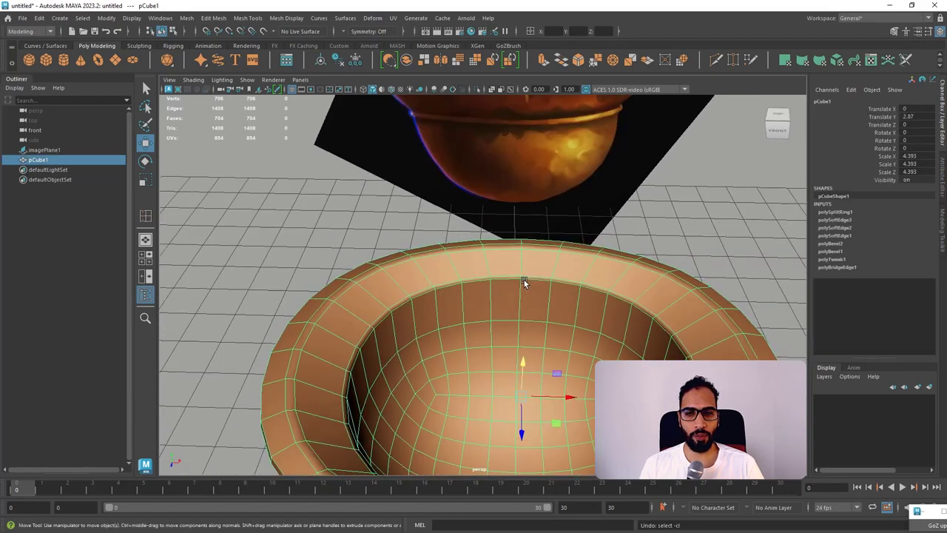
Insert a supporting edge loop inside the flare just above its lower edge and return to object mode.
{"action": "key", "text": "y"}
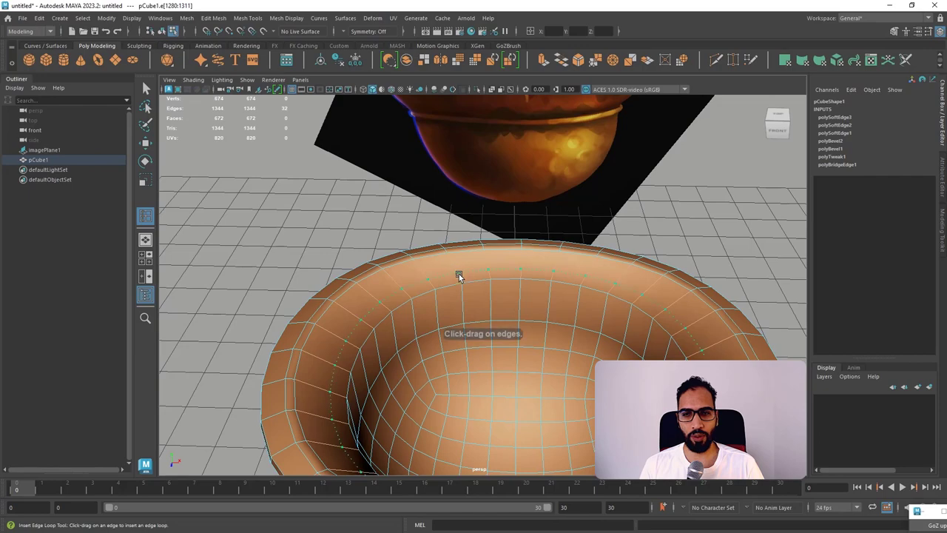
{"action": "left_click_drag", "start_coordinate": [458, 275], "coordinate": [467, 275]}
{"action": "key", "text": "w"}
{"action": "right_click_drag", "start_coordinate": [490, 271], "coordinate": [620, 212]}
{"action": "left_click", "coordinate": [688, 216]}
{"action": "left_click_drag", "start_coordinate": [687, 215], "coordinate": [529, 347], "text": "alt"}
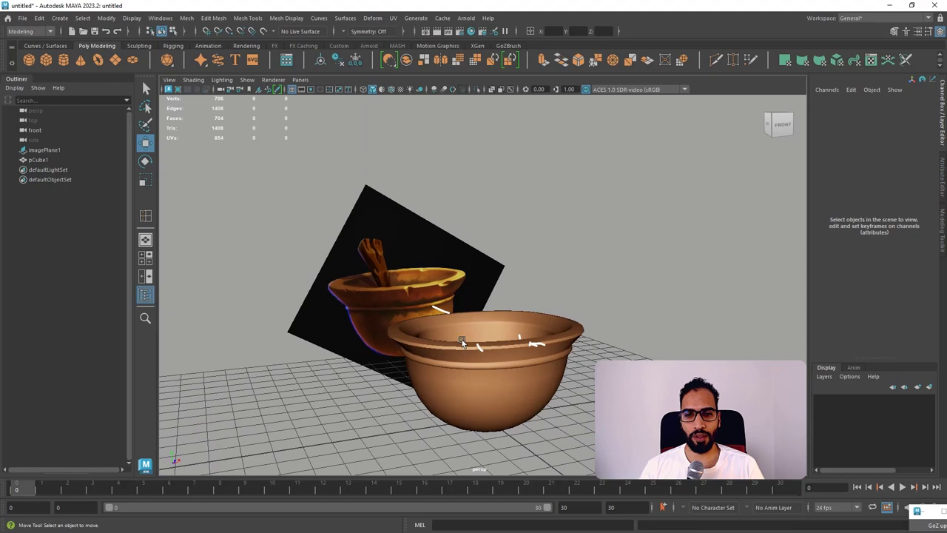
{"action": "left_click_drag", "start_coordinate": [531, 372], "coordinate": [519, 359], "text": "alt"}
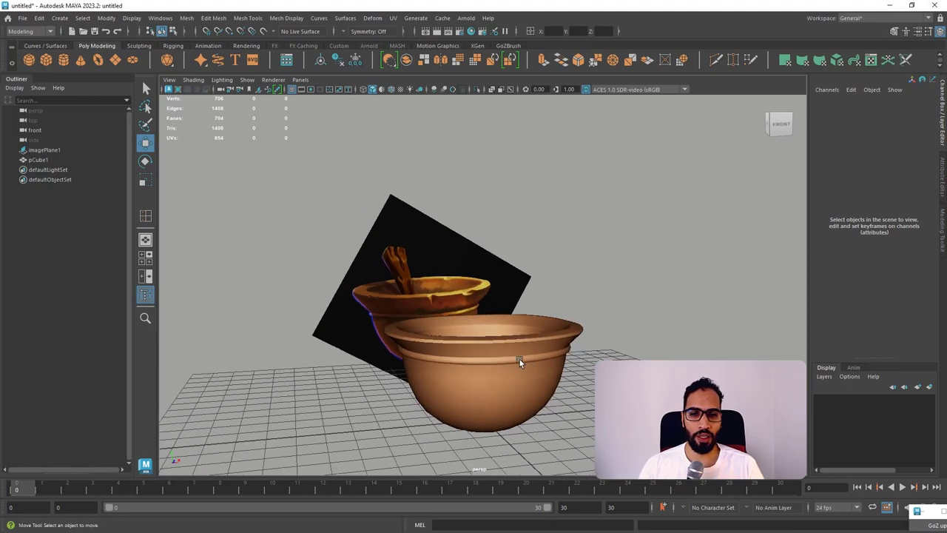
Select all vertices of the bowl's neck ring in the front view.
{"action": "left_click", "coordinate": [519, 359]}
{"action": "scroll", "coordinate": [477, 368], "scroll_direction": "up", "scroll_amount": 2}
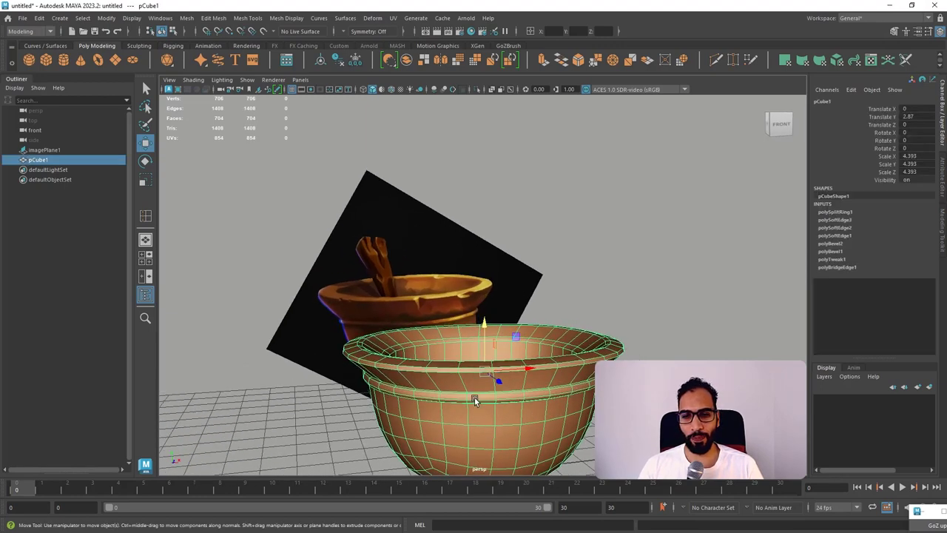
{"action": "key", "text": "space"}
{"action": "key", "text": "space"}
{"action": "right_click_drag", "start_coordinate": [436, 272], "coordinate": [392, 261]}
{"action": "key", "text": "space"}
{"action": "key", "text": "space"}
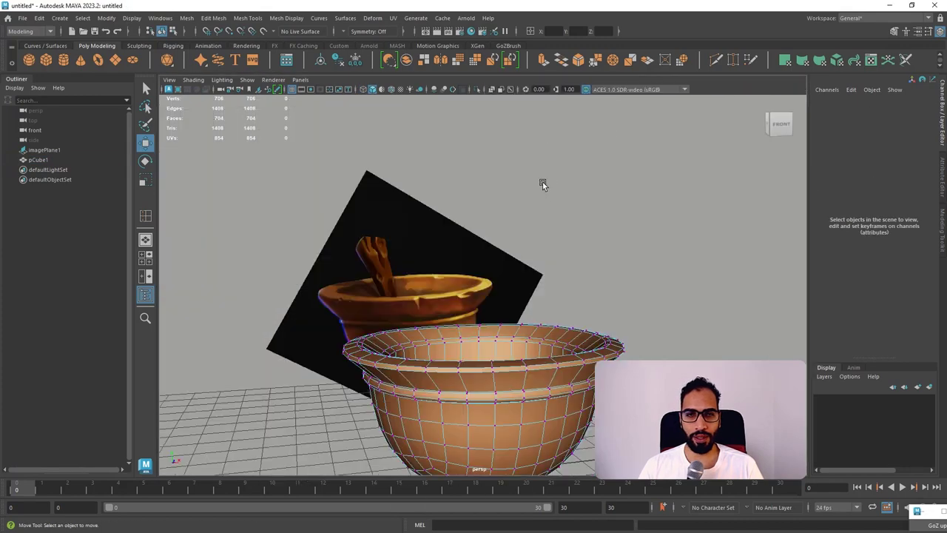
{"action": "mouse_move", "coordinate": [543, 184]}
{"action": "left_mouse_down", "text": "alt"}
{"action": "mouse_move", "coordinate": [524, 262]}
{"action": "mouse_move", "coordinate": [457, 291]}
{"action": "left_mouse_up", "text": "alt"}
{"action": "key", "text": "space"}
{"action": "key", "text": "space"}
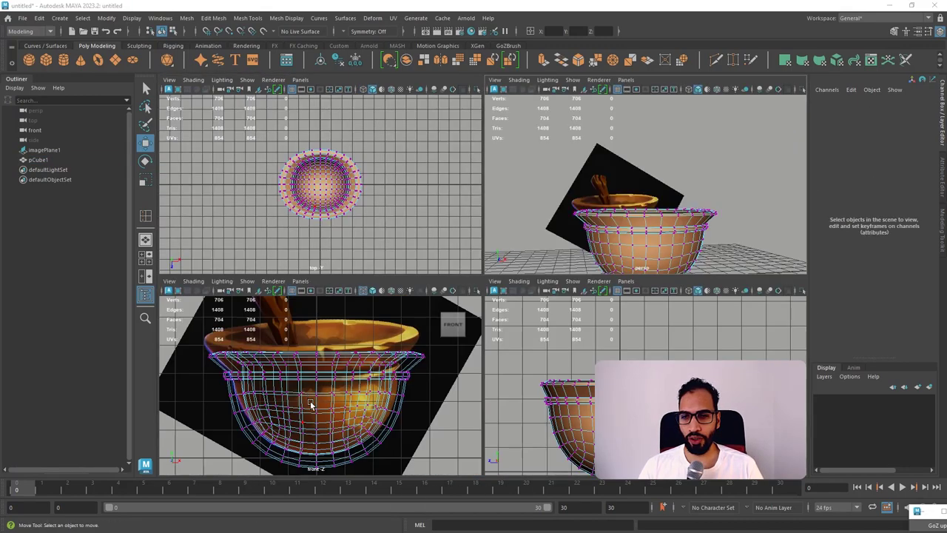
{"action": "left_click_drag", "start_coordinate": [317, 292], "coordinate": [317, 292]}
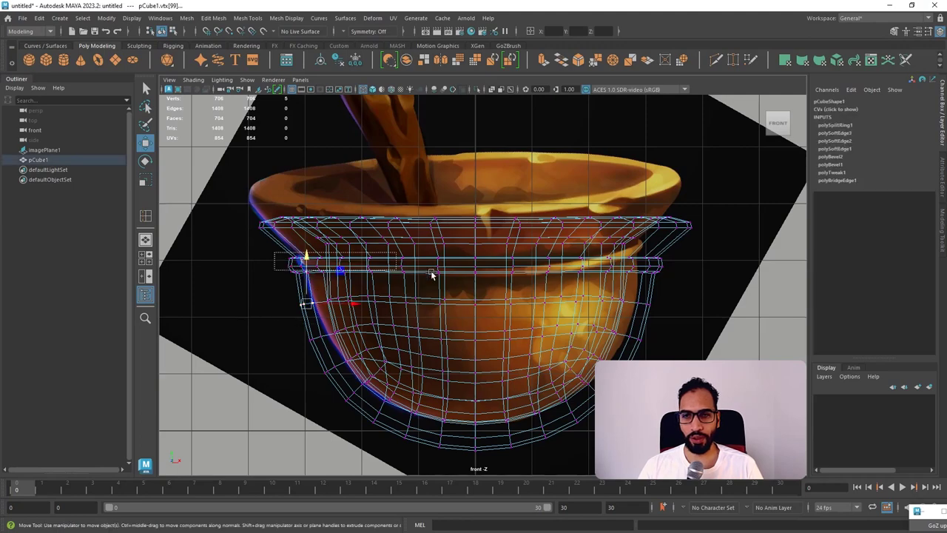
{"action": "left_click_drag", "start_coordinate": [433, 275], "coordinate": [680, 279]}
Scale the selected neck ring vertices slightly thinner vertically in the front view and return to object mode.
{"action": "key", "text": "space"}
{"action": "key", "text": "space"}
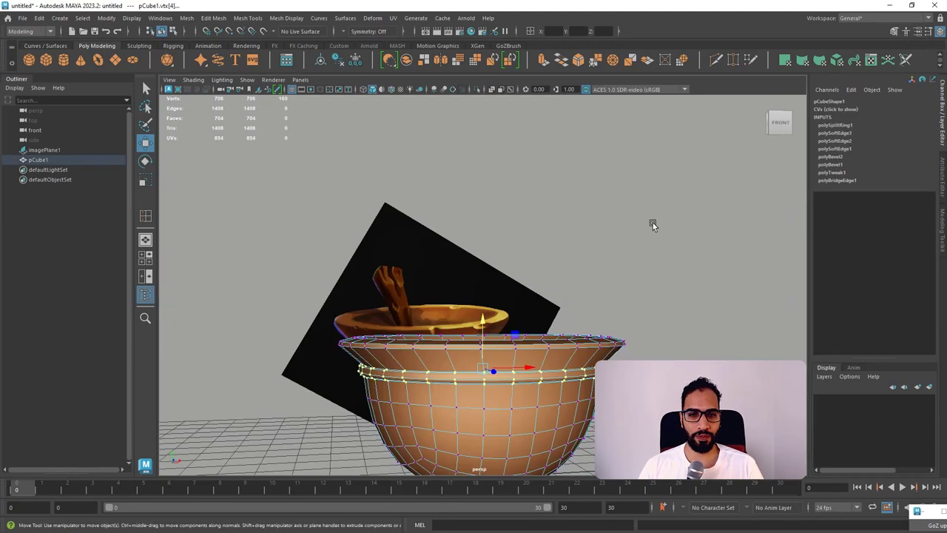
{"action": "left_click_drag", "start_coordinate": [652, 223], "coordinate": [476, 345], "text": "alt"}
{"action": "key", "text": "r"}
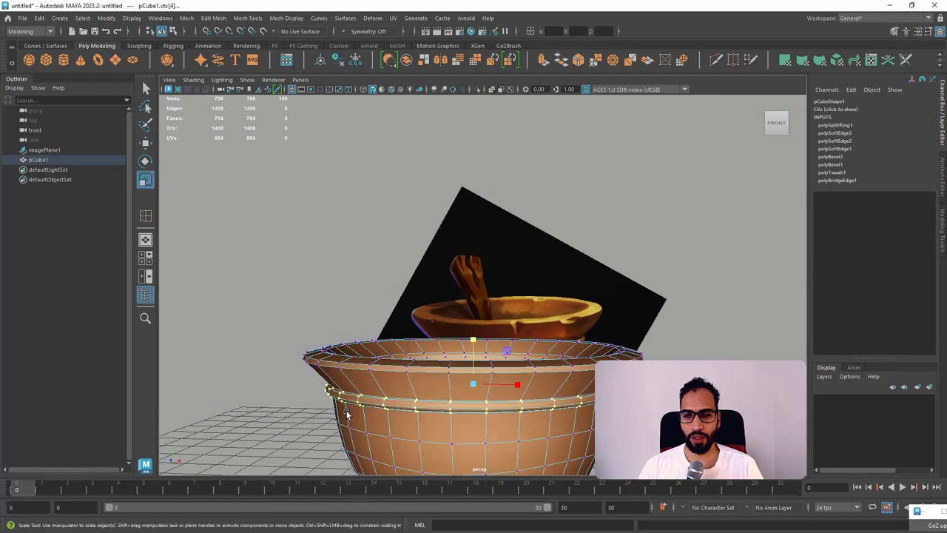
{"action": "key", "text": "space"}
{"action": "key", "text": "space"}
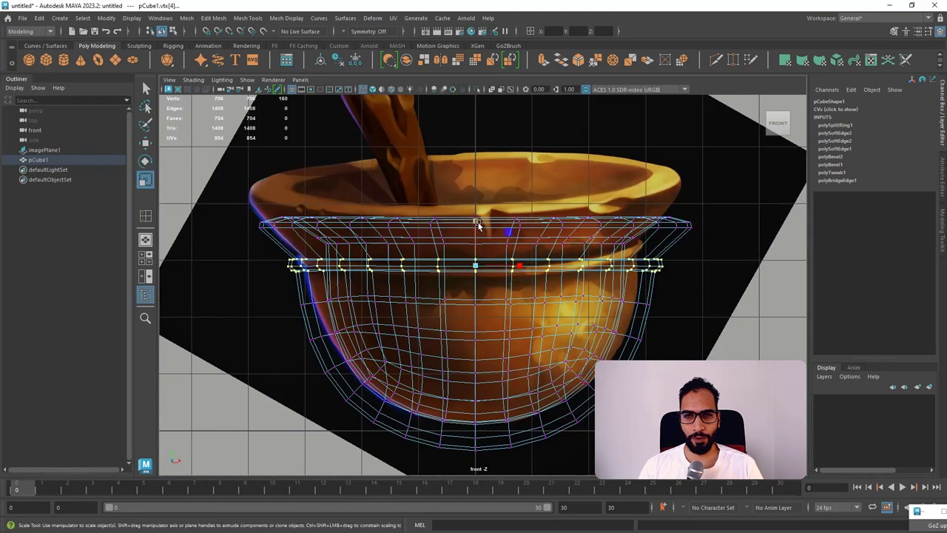
{"action": "left_click_drag", "start_coordinate": [478, 226], "coordinate": [479, 233]}
{"action": "key", "text": "space"}
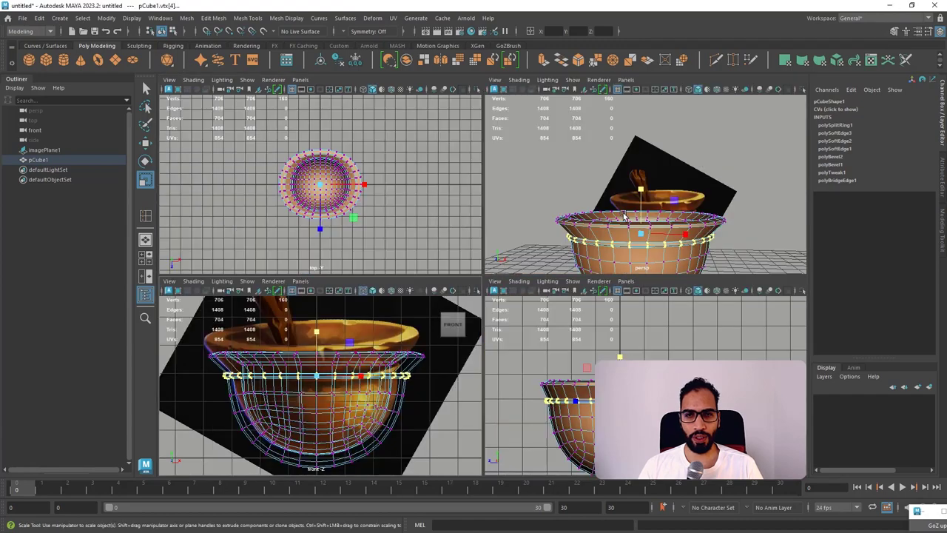
{"action": "key", "text": "space"}
{"action": "right_click_drag", "start_coordinate": [517, 251], "coordinate": [566, 236]}
{"action": "left_click", "coordinate": [639, 210]}
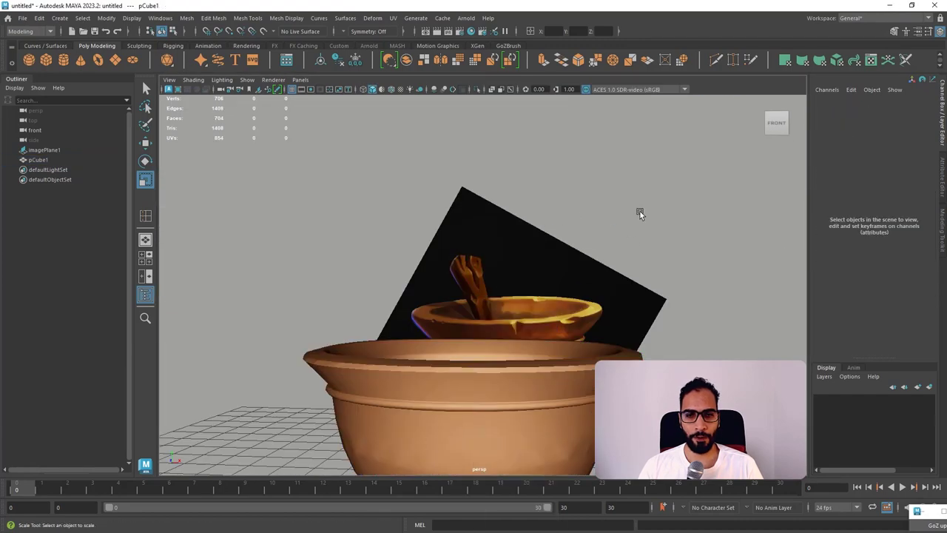
Select the whole bowl and delete its construction history.
{"action": "scroll", "coordinate": [570, 244], "scroll_direction": "down", "scroll_amount": 6}
{"action": "left_click_drag", "start_coordinate": [515, 253], "coordinate": [553, 314], "text": "alt"}
{"action": "scroll", "coordinate": [540, 317], "scroll_direction": "up", "scroll_amount": 3}
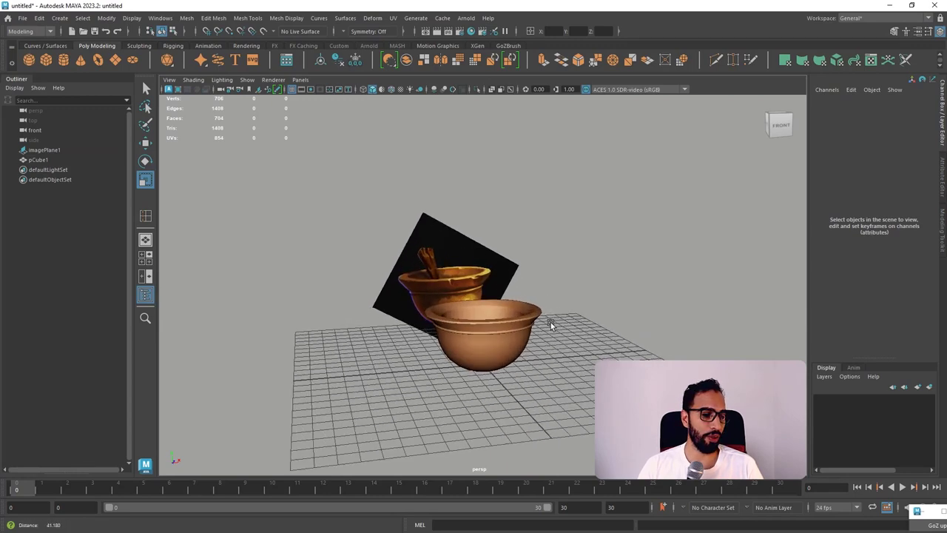
{"action": "middle_click_drag", "start_coordinate": [534, 281], "coordinate": [522, 250], "text": "alt"}
{"action": "left_click", "coordinate": [537, 293]}
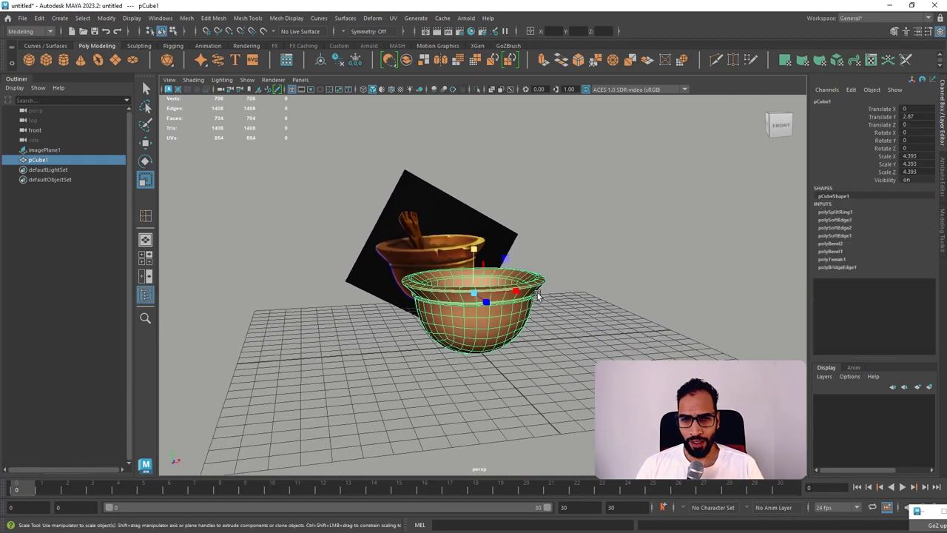
{"action": "right_click_drag", "start_coordinate": [540, 292], "coordinate": [589, 329], "text": "alt"}
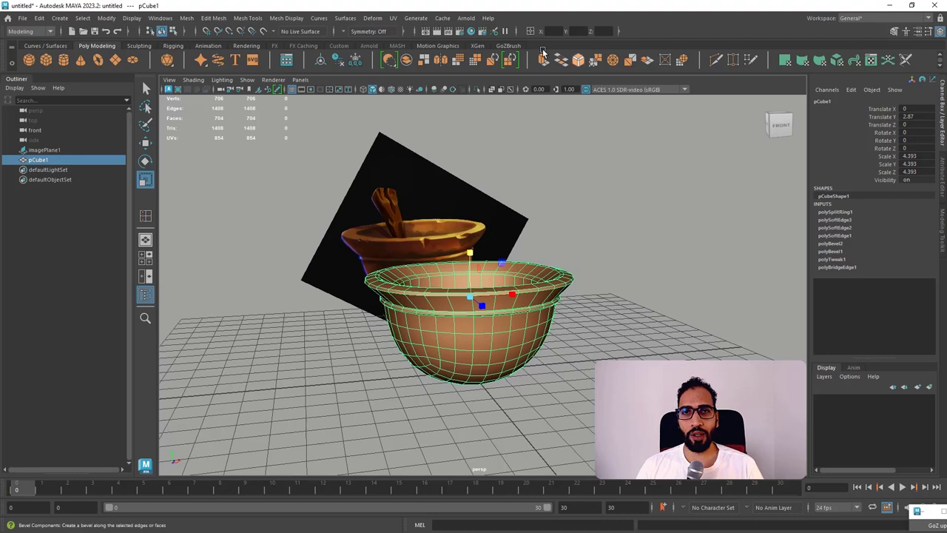
{"action": "key", "text": "w"}
{"action": "left_click", "coordinate": [42, 18]}
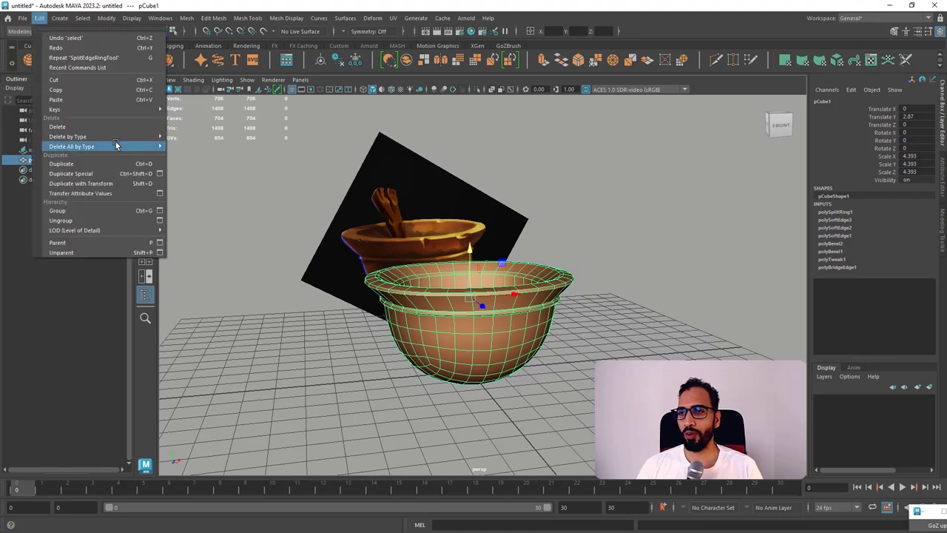
{"action": "mouse_move", "coordinate": [104, 141]}
{"action": "left_click", "coordinate": [197, 139]}
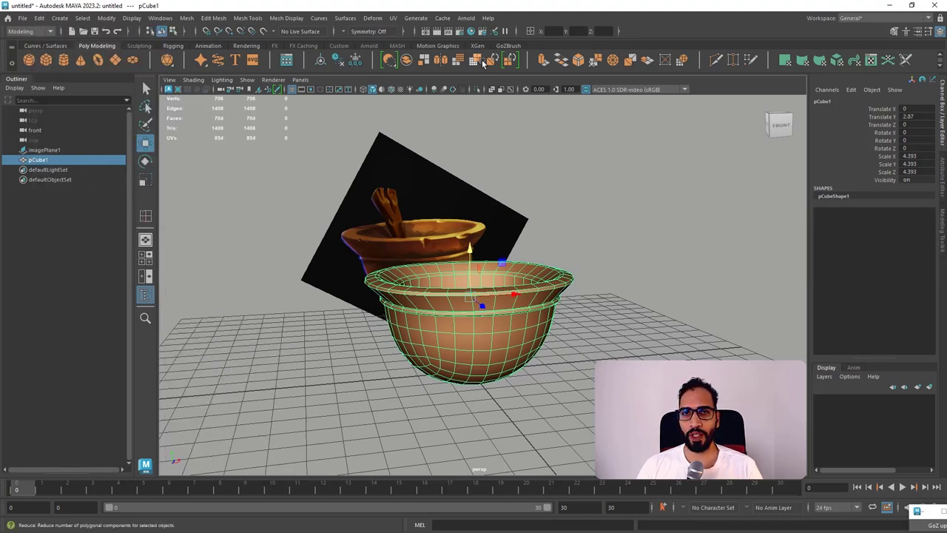
Start ZBrush and send the bowl to it from Maya with GoZ, creating a new GoZ mesh.
{"action": "left_click", "coordinate": [508, 46]}
{"action": "left_click_drag", "start_coordinate": [592, 219], "coordinate": [632, 206], "text": "alt"}
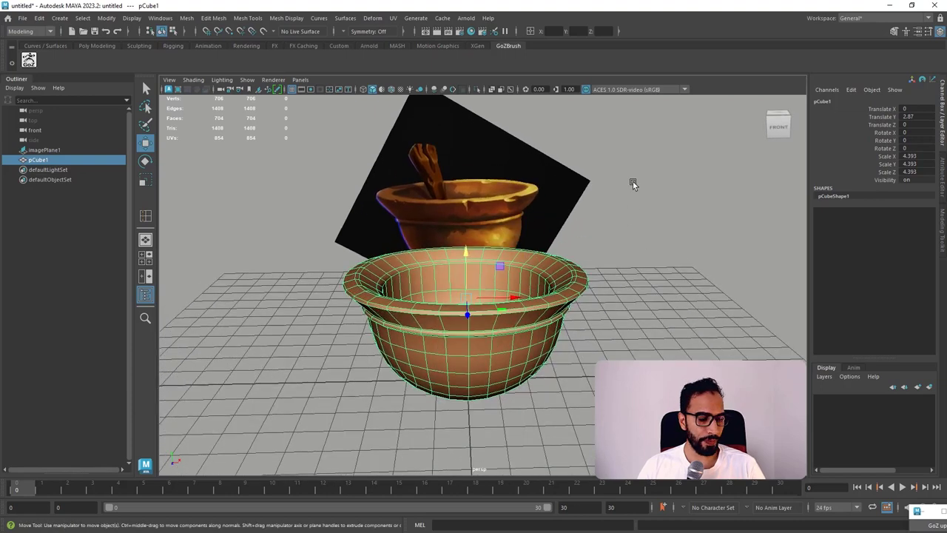
{"action": "key", "text": "super"}
{"action": "left_click", "coordinate": [193, 488]}
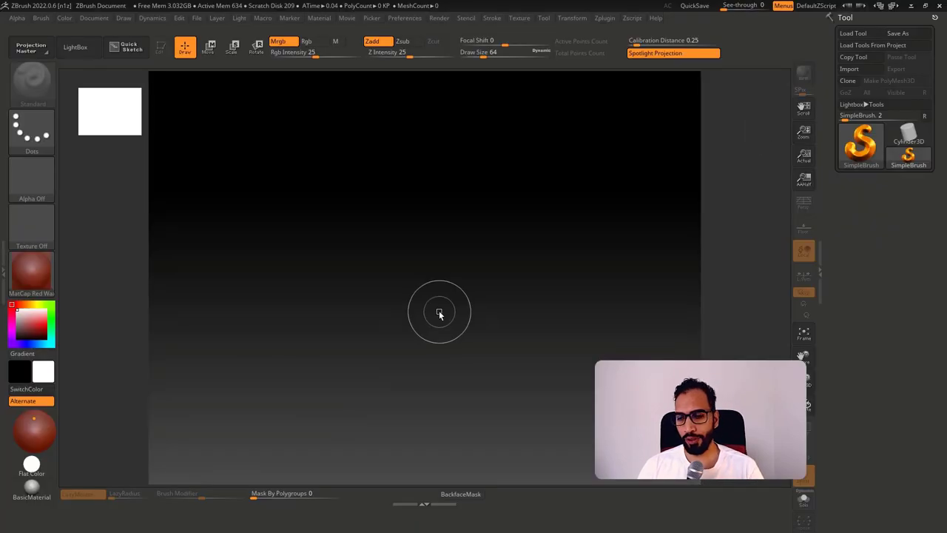
{"action": "key", "text": "super"}
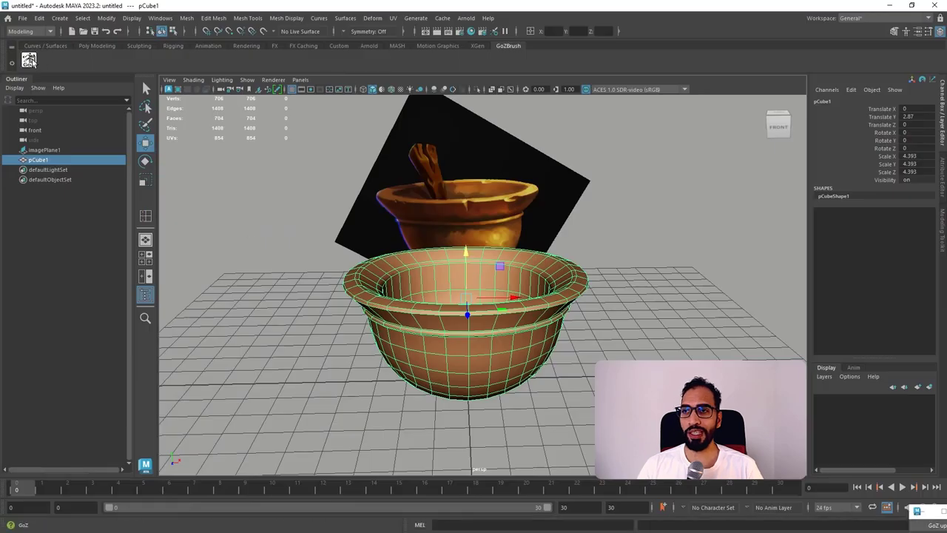
{"action": "left_click", "coordinate": [30, 62]}
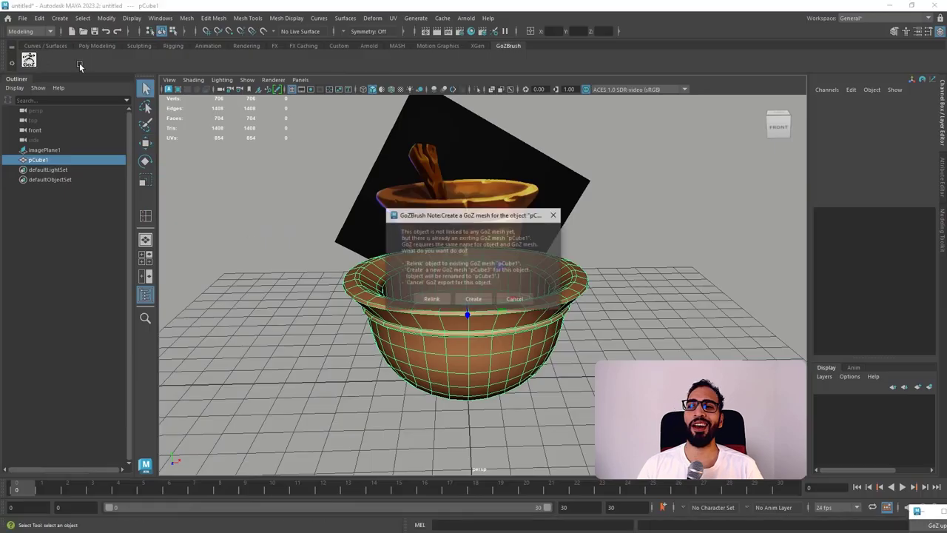
{"action": "left_click", "coordinate": [485, 299]}
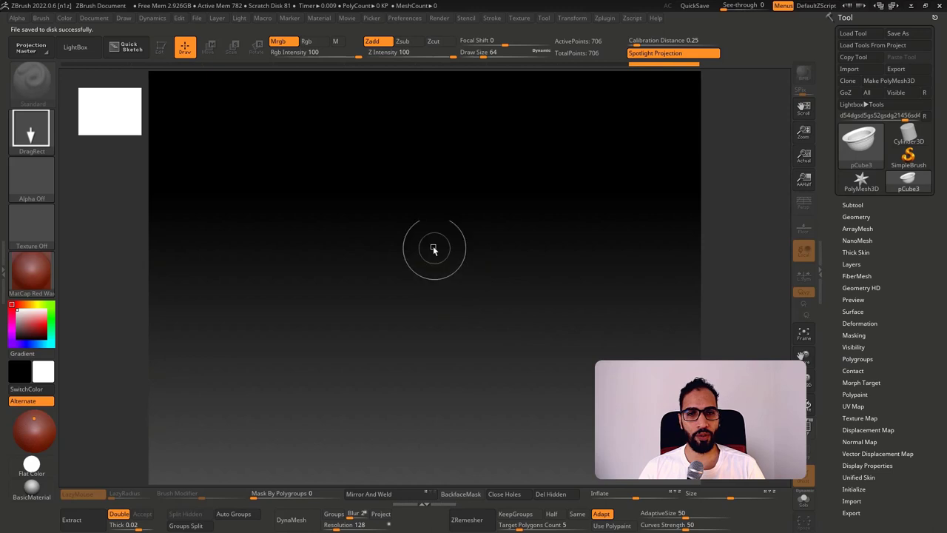
Draw the imported bowl on the ZBrush canvas, turn on Edit mode and frame the model.
{"action": "mouse_move", "coordinate": [438, 264]}
{"action": "left_mouse_down"}
{"action": "mouse_move", "coordinate": [442, 345]}
{"action": "mouse_move", "coordinate": [442, 320]}
{"action": "left_mouse_up"}
{"action": "key", "text": "t"}
{"action": "key", "text": "f"}
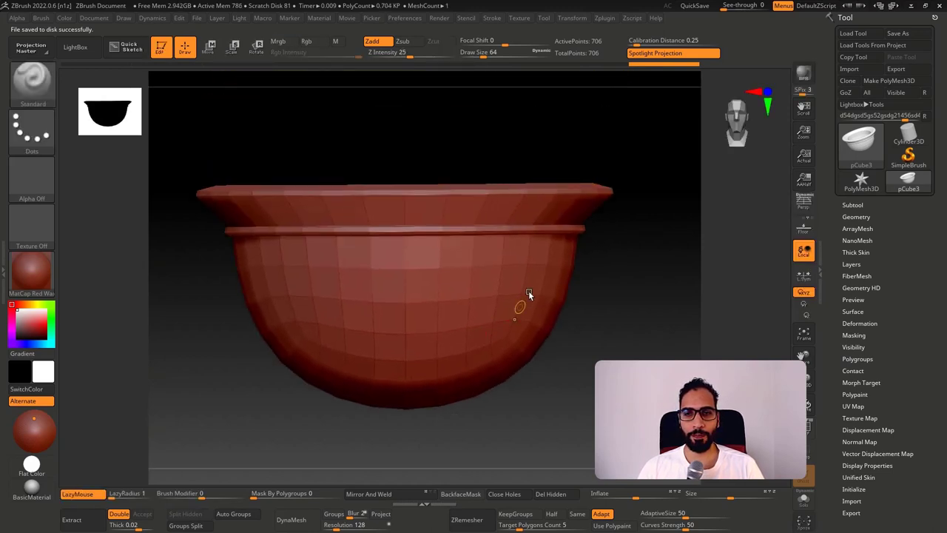
{"action": "right_click_drag", "start_coordinate": [528, 292], "coordinate": [546, 244], "text": "ctrl"}
{"action": "right_click_drag", "start_coordinate": [546, 244], "coordinate": [555, 277]}
Set the document background gradient Range to 0 for a flat canvas colour.
{"action": "key", "text": "Tab"}
{"action": "left_click", "coordinate": [93, 18]}
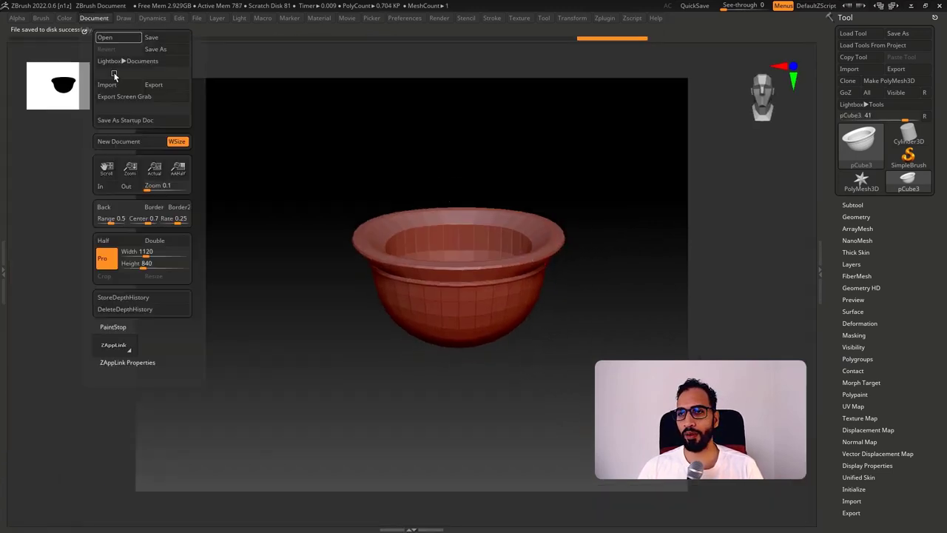
{"action": "left_click", "coordinate": [101, 220]}
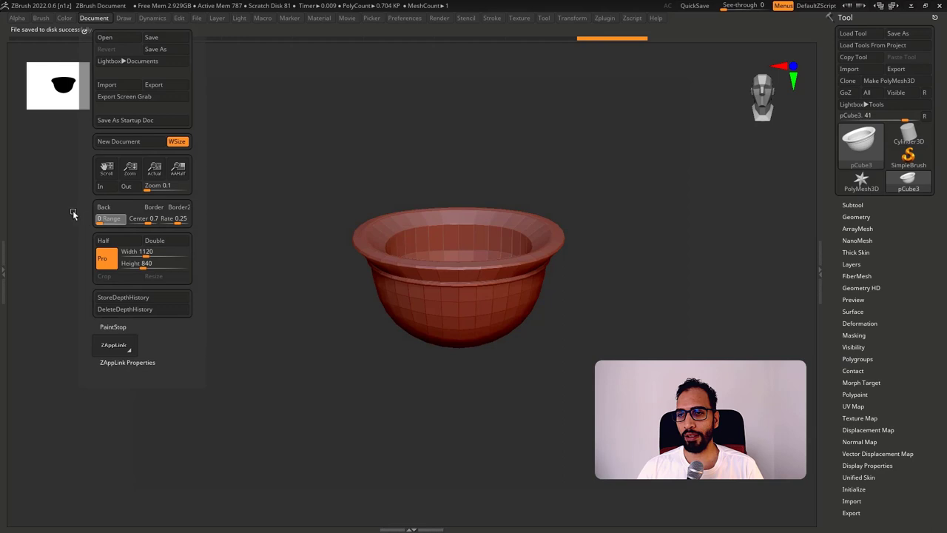
Initialize ZBrush to its default state and accept the reset.
{"action": "left_click", "coordinate": [406, 18]}
{"action": "left_click", "coordinate": [442, 37]}
{"action": "left_click", "coordinate": [518, 310]}
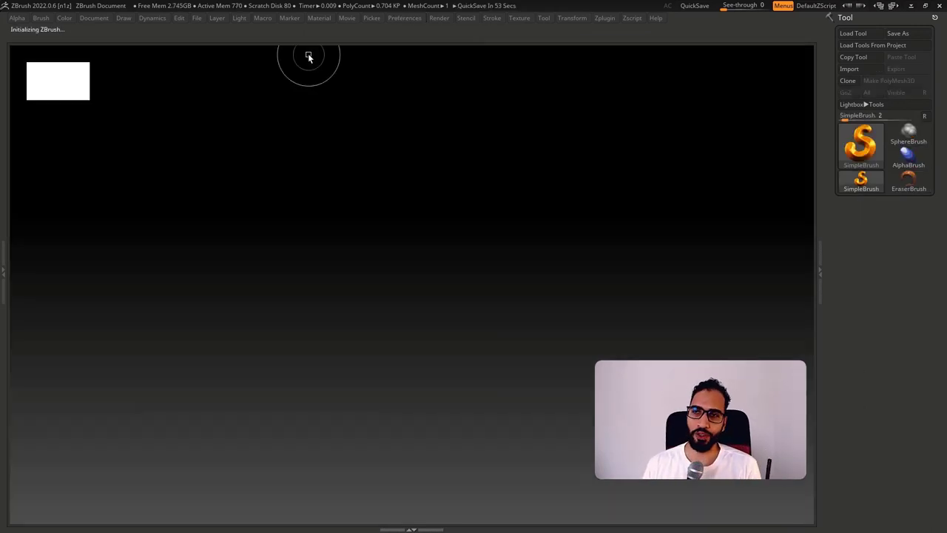
Flatten the canvas background gradient again and bring the GoZ bowl back onto the canvas in Edit mode.
{"action": "left_click", "coordinate": [94, 18]}
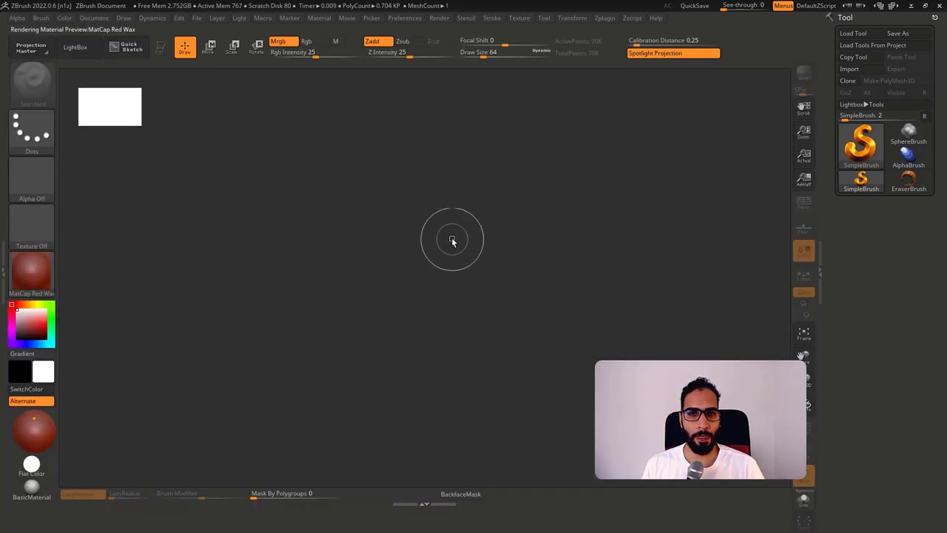
{"action": "left_click_drag", "start_coordinate": [468, 306], "coordinate": [501, 274]}
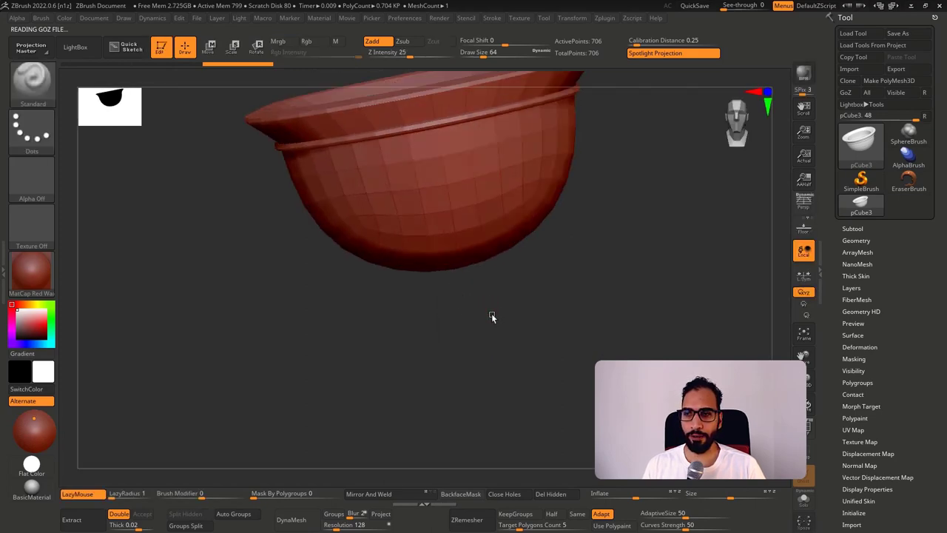
Try the sl_gold_1 MatCap material on the bowl.
{"action": "left_click", "coordinate": [31, 273]}
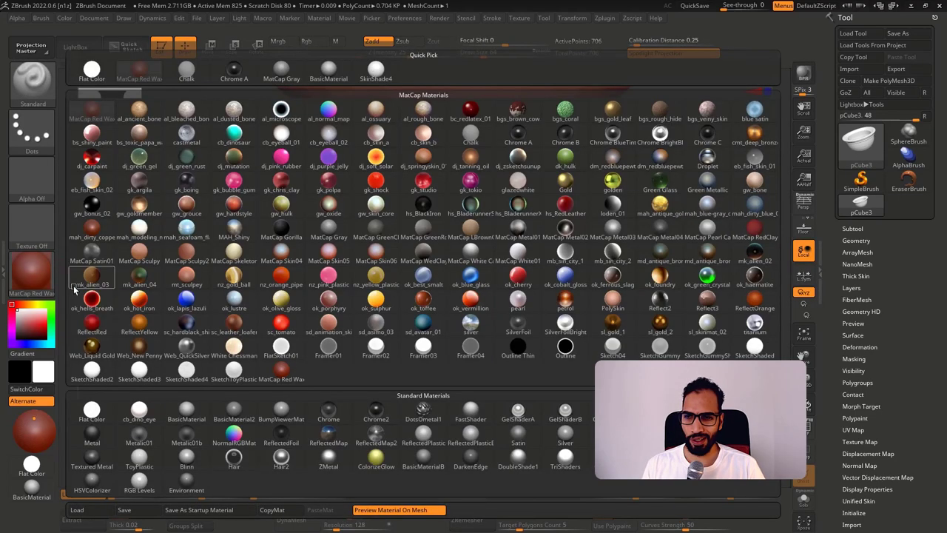
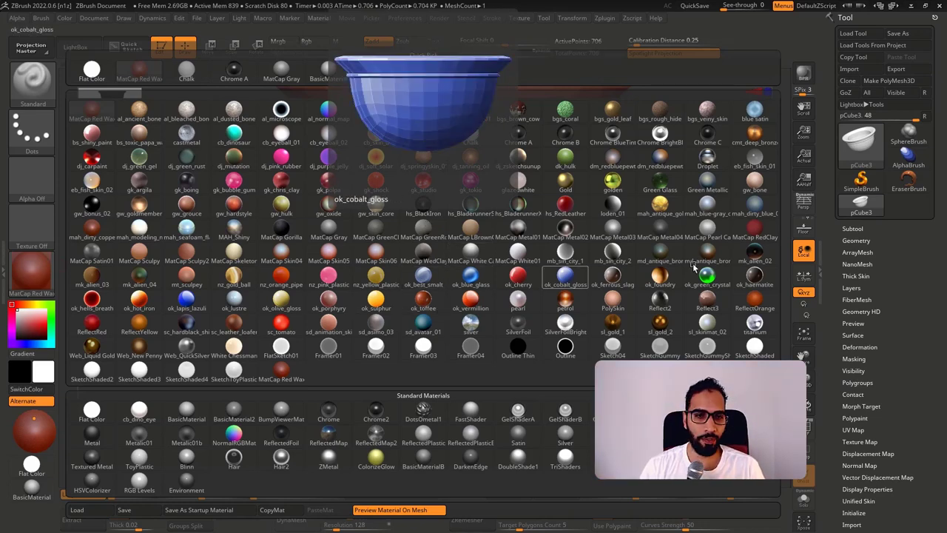
{"action": "left_click", "coordinate": [613, 327]}
{"action": "left_click_drag", "start_coordinate": [450, 296], "coordinate": [495, 398], "text": "alt"}
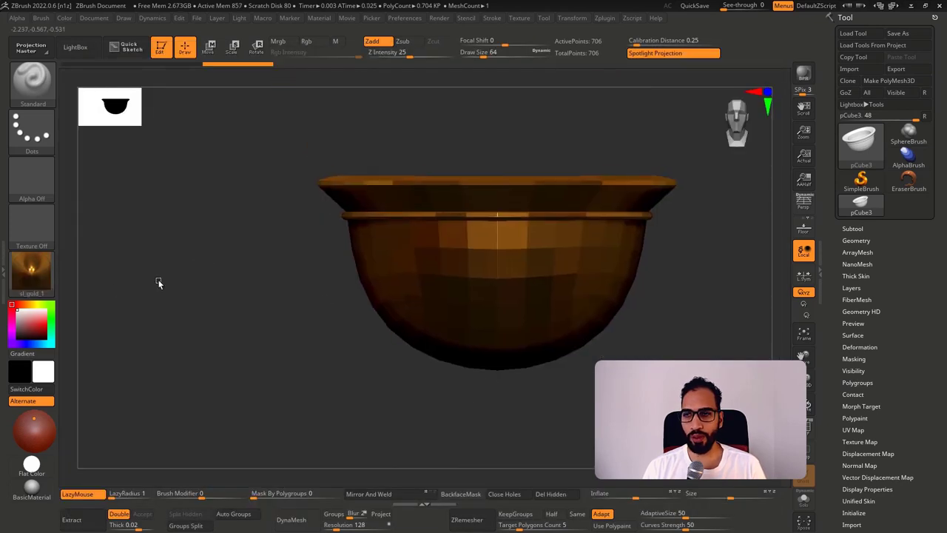
Replace the bowl's gold material with SkinShade4 and check it from several angles.
{"action": "left_click", "coordinate": [52, 272]}
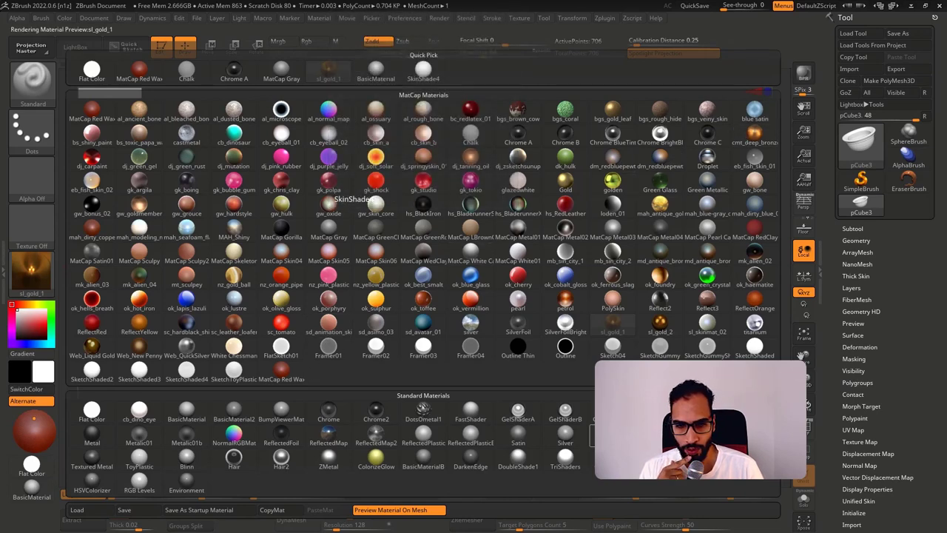
{"action": "left_click", "coordinate": [423, 71]}
{"action": "mouse_move", "coordinate": [289, 315]}
{"action": "left_mouse_down"}
{"action": "mouse_move", "coordinate": [431, 330]}
{"action": "mouse_move", "coordinate": [492, 290]}
{"action": "left_mouse_up"}
{"action": "left_click_drag", "start_coordinate": [550, 287], "coordinate": [221, 290]}
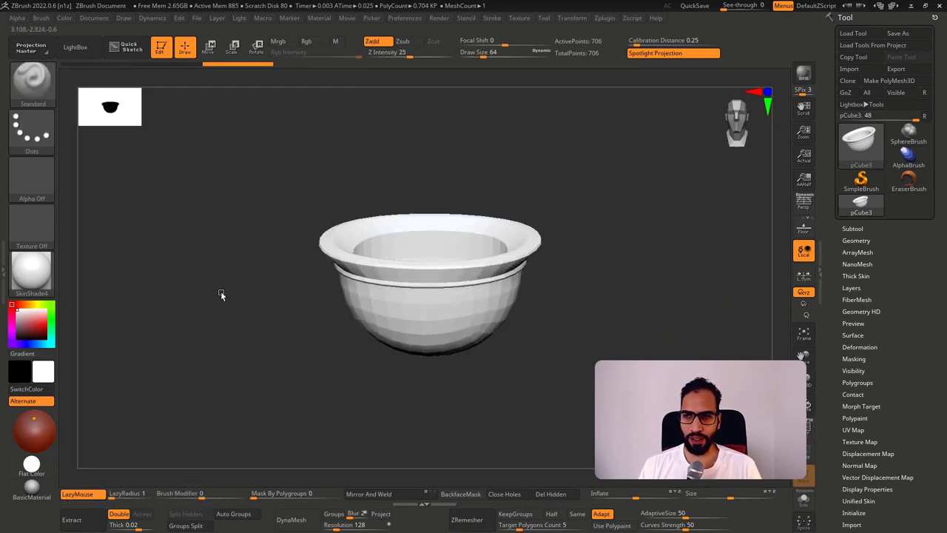
Try the Steel material with a light tan colour on the bowl and adjust the light placement.
{"action": "left_click", "coordinate": [42, 273]}
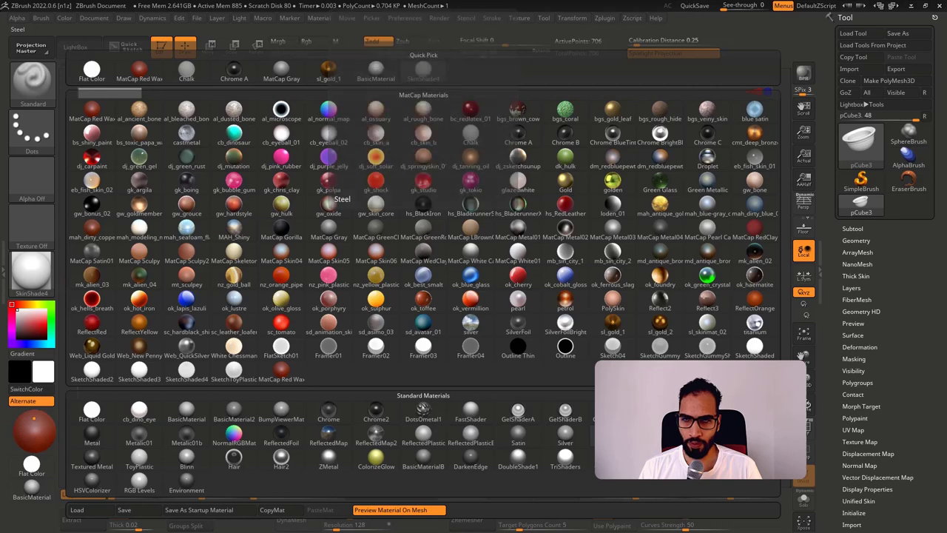
{"action": "left_click", "coordinate": [329, 196]}
{"action": "left_click_drag", "start_coordinate": [28, 310], "coordinate": [46, 316]}
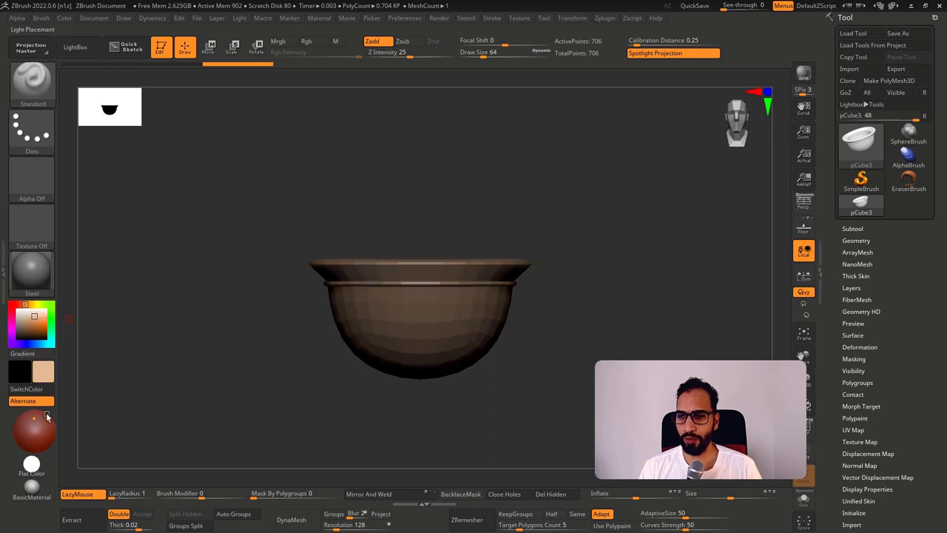
{"action": "left_click_drag", "start_coordinate": [38, 419], "coordinate": [31, 426]}
Switch the bowl back to the SkinShade4 material and give it a more saturated orange colour.
{"action": "left_click", "coordinate": [39, 282]}
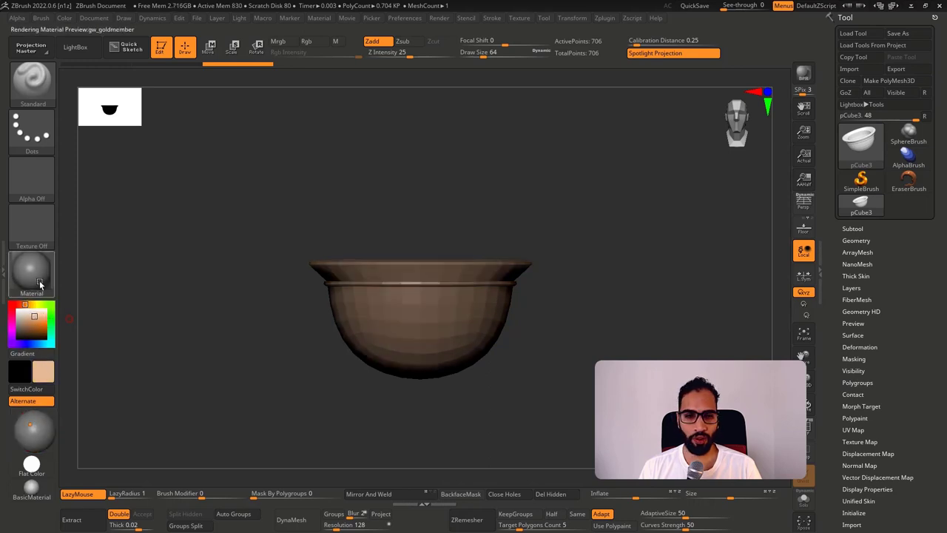
{"action": "left_click", "coordinate": [280, 457]}
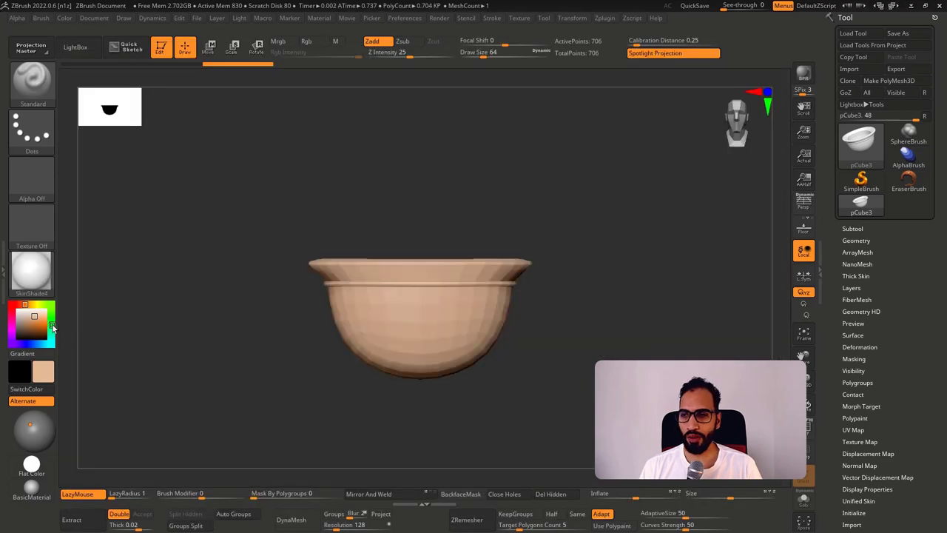
{"action": "left_click_drag", "start_coordinate": [34, 321], "coordinate": [43, 319]}
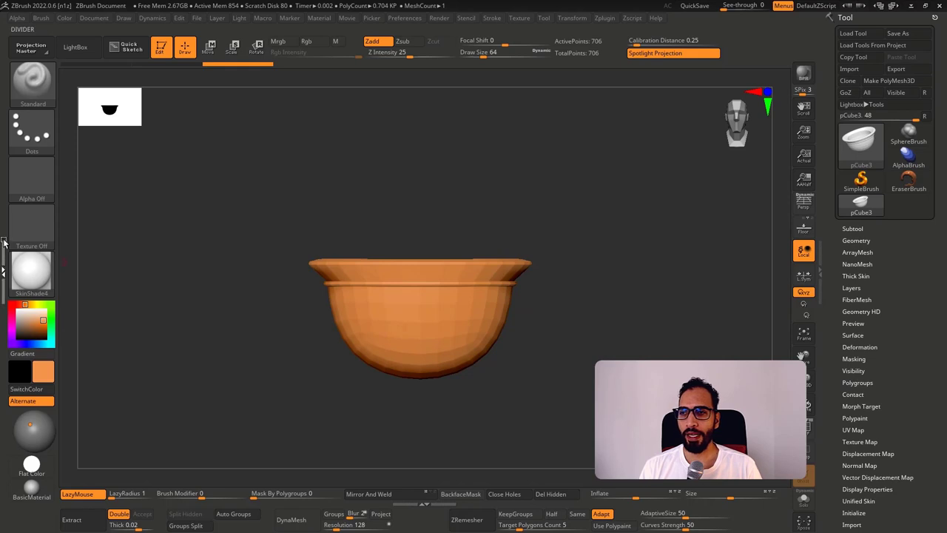
{"action": "left_click", "coordinate": [3, 268]}
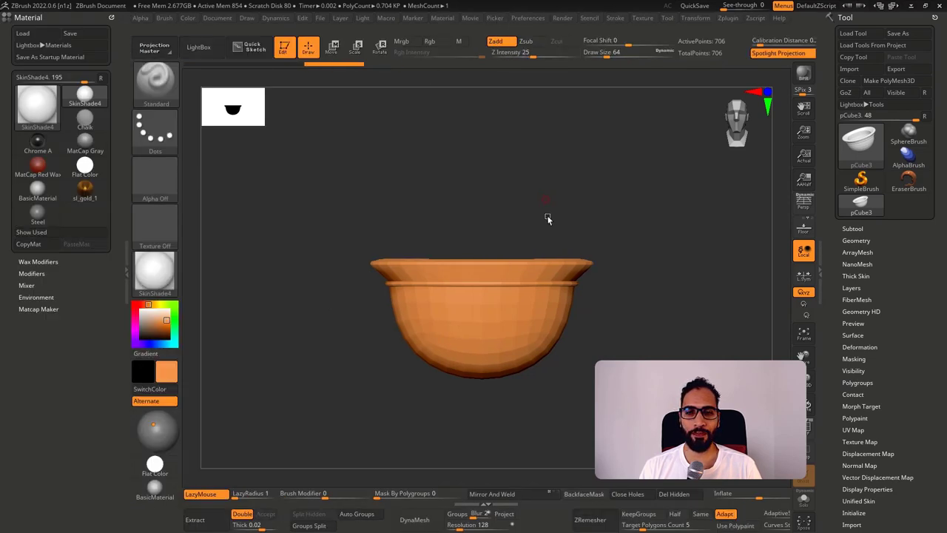
{"action": "left_click_drag", "start_coordinate": [548, 219], "coordinate": [567, 74]}
{"action": "left_click", "coordinate": [566, 18]}
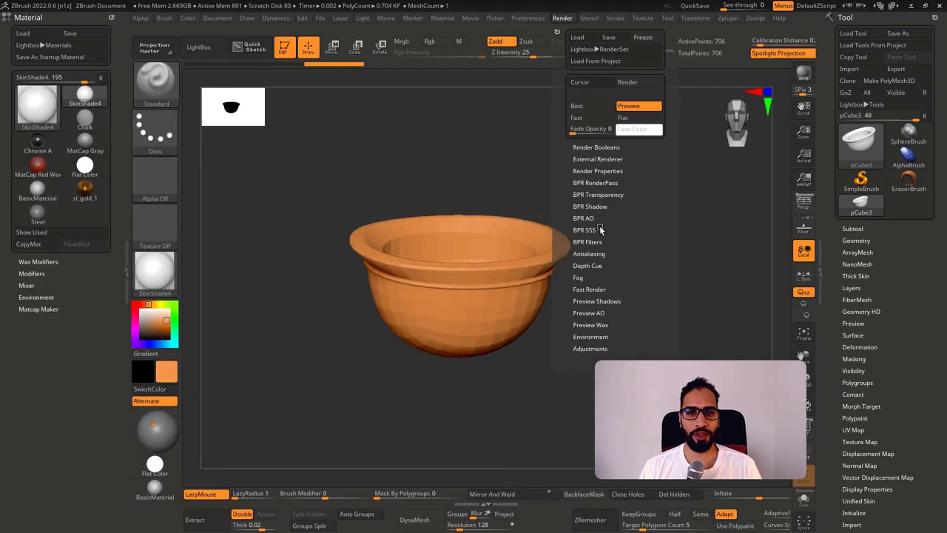
{"action": "left_click", "coordinate": [600, 171]}
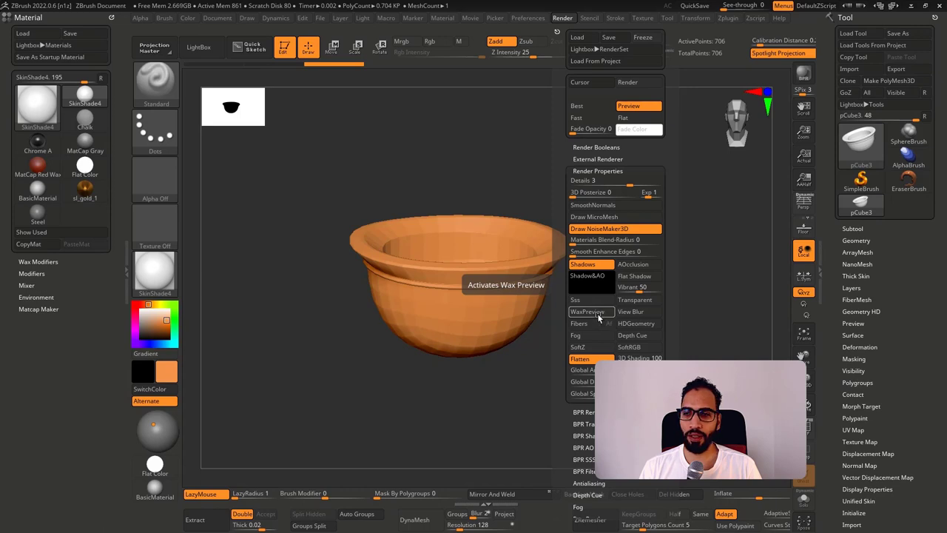
{"action": "left_click", "coordinate": [127, 270]}
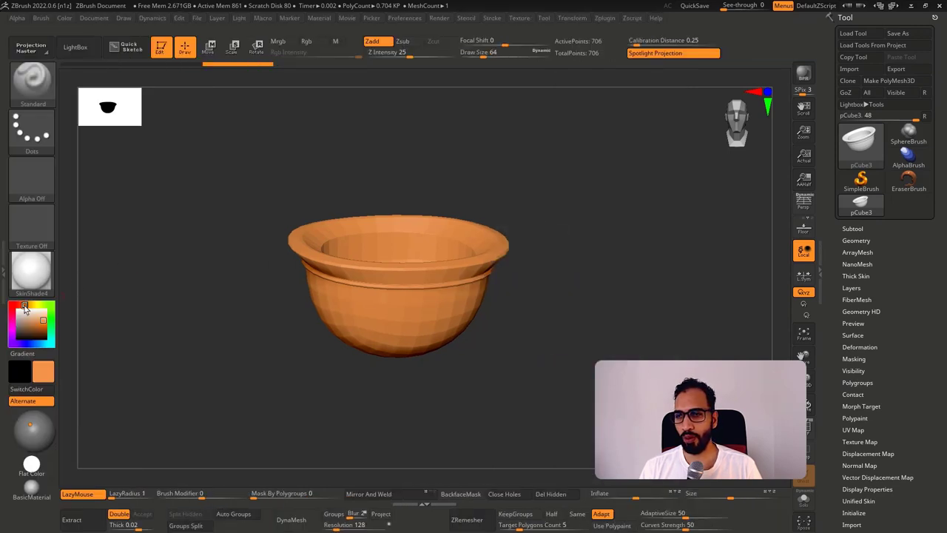
Adjust the hue, saturation and brightness of the bowl's colour to a dark golden brown.
{"action": "left_click", "coordinate": [42, 316]}
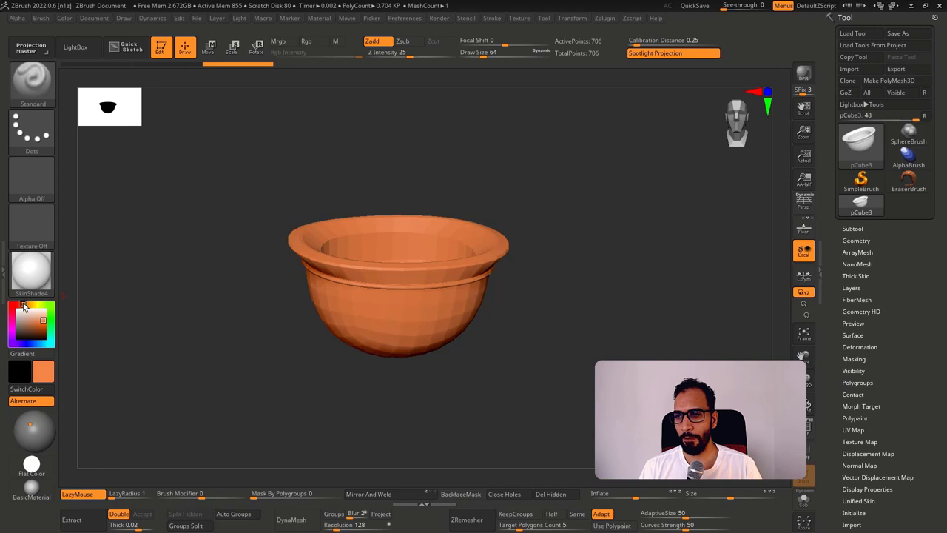
{"action": "left_click", "coordinate": [45, 318]}
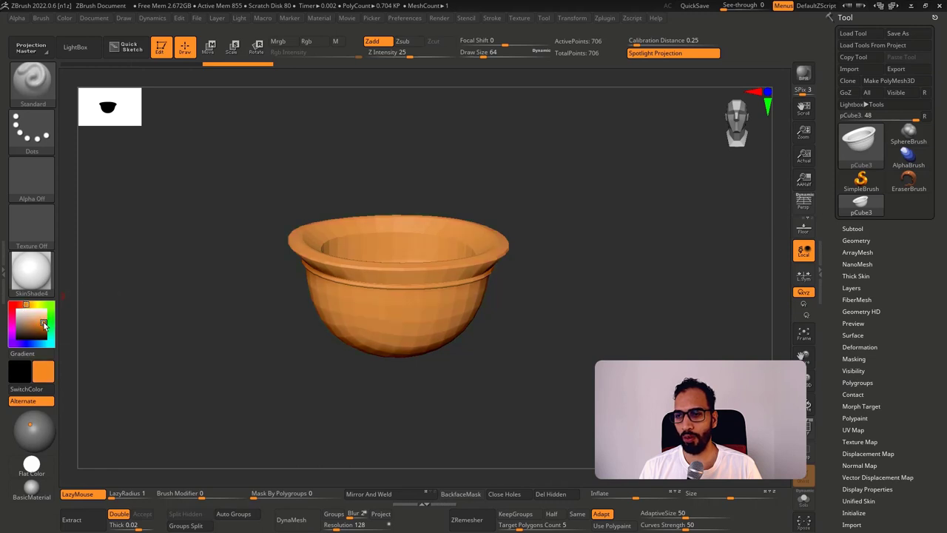
{"action": "left_click", "coordinate": [43, 322]}
{"action": "left_click", "coordinate": [43, 324]}
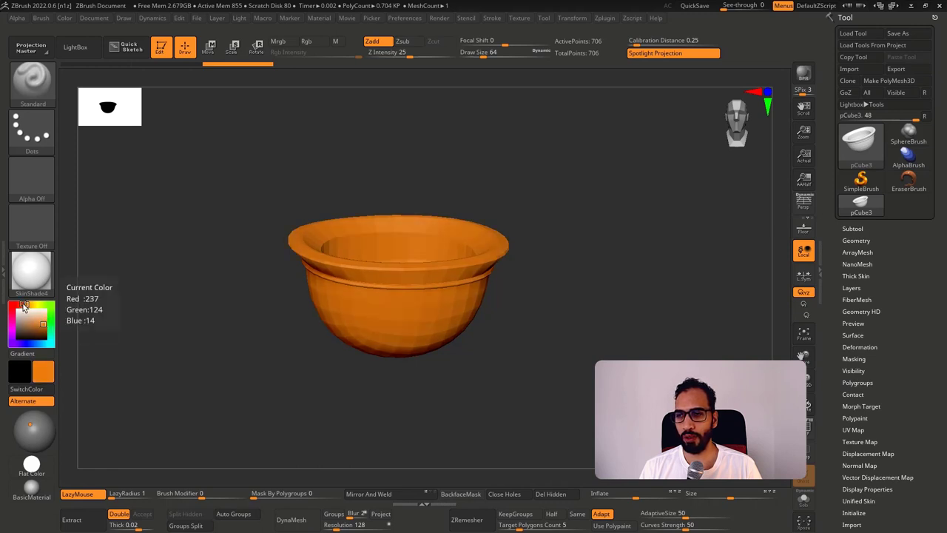
{"action": "left_click", "coordinate": [31, 307]}
{"action": "left_click", "coordinate": [29, 308]}
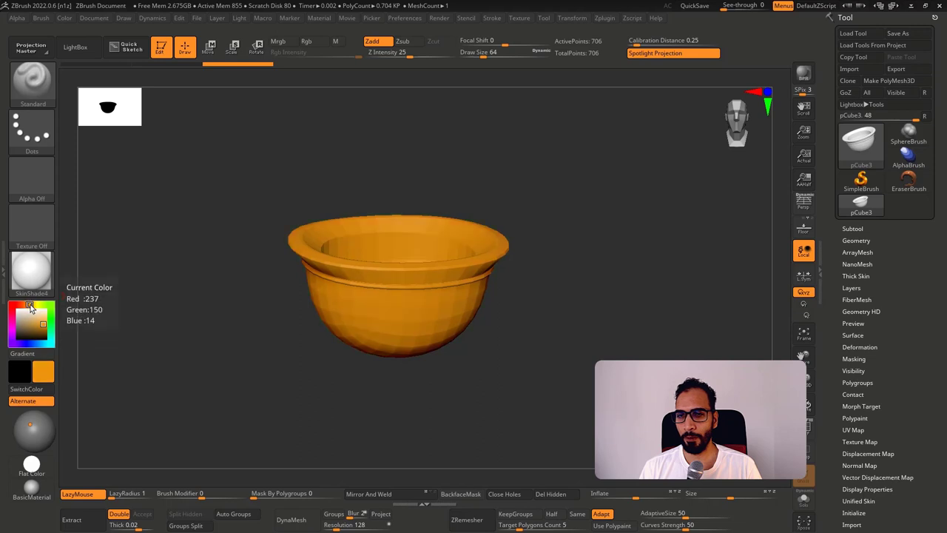
{"action": "left_click", "coordinate": [39, 327]}
{"action": "left_click", "coordinate": [38, 327]}
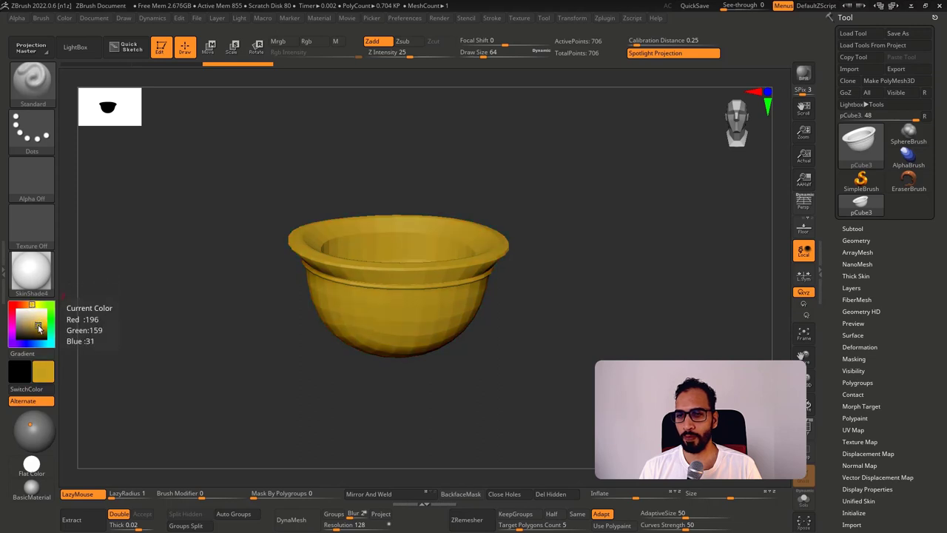
{"action": "left_click", "coordinate": [36, 327]}
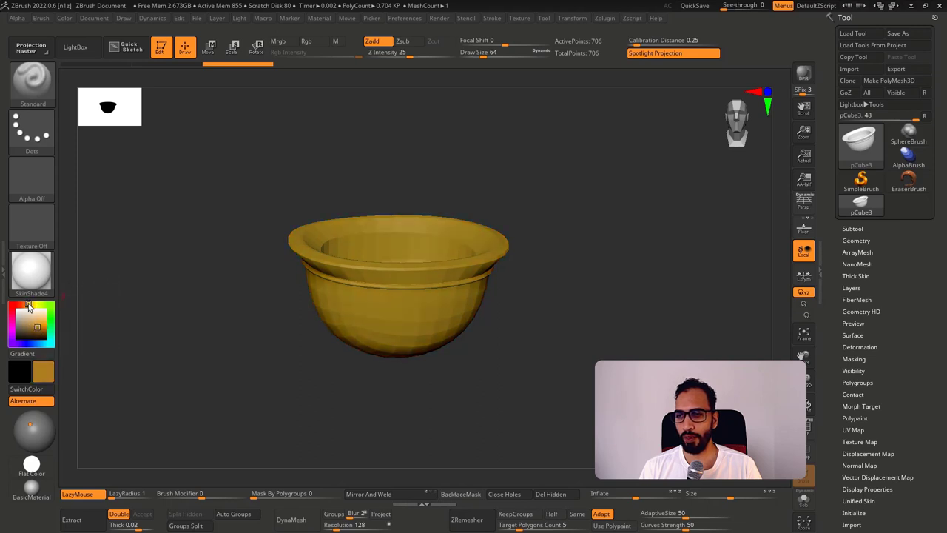
{"action": "left_click", "coordinate": [28, 309]}
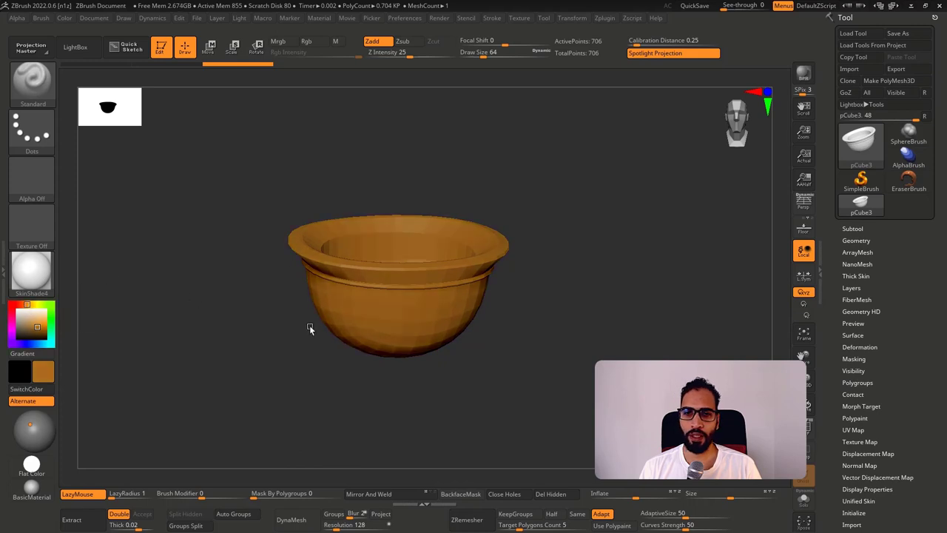
Try subdividing the bowl mesh three times and undo the three divisions.
{"action": "right_click_drag", "start_coordinate": [309, 325], "coordinate": [689, 171]}
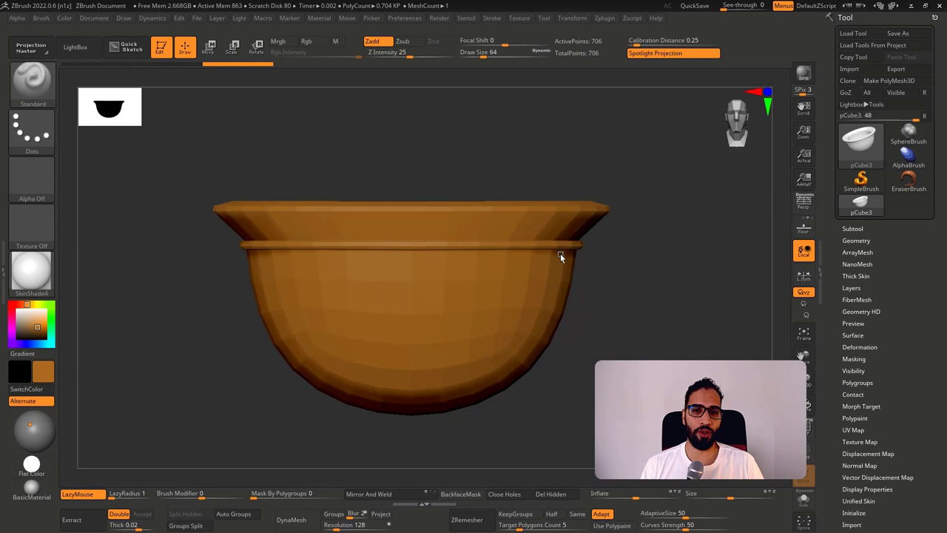
{"action": "left_click_drag", "start_coordinate": [653, 293], "coordinate": [654, 303]}
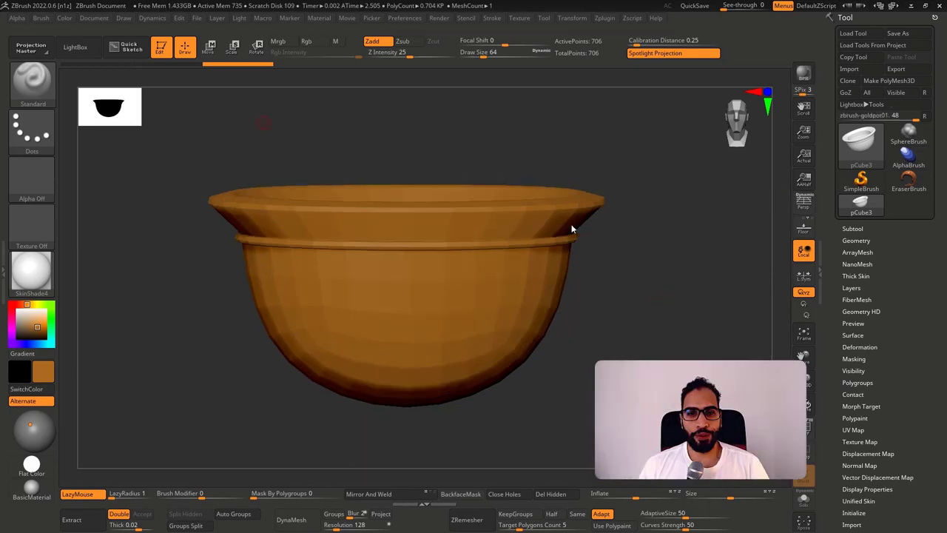
{"action": "left_click_drag", "start_coordinate": [633, 265], "coordinate": [628, 326]}
{"action": "right_click_drag", "start_coordinate": [629, 326], "coordinate": [581, 351]}
{"action": "right_click_drag", "start_coordinate": [580, 351], "coordinate": [495, 281], "text": "ctrl"}
{"action": "key", "text": "ctrl+d"}
{"action": "key", "text": "ctrl+d"}
{"action": "key", "text": "ctrl+d"}
{"action": "right_click_drag", "start_coordinate": [495, 281], "coordinate": [558, 345], "text": "ctrl"}
{"action": "key", "text": "ctrl+z"}
{"action": "key", "text": "ctrl+z"}
{"action": "key", "text": "ctrl+z"}
Show the bowl's polyframe to inspect its topology around the rim and neck ring, and hide it again.
{"action": "key", "text": "shift+f"}
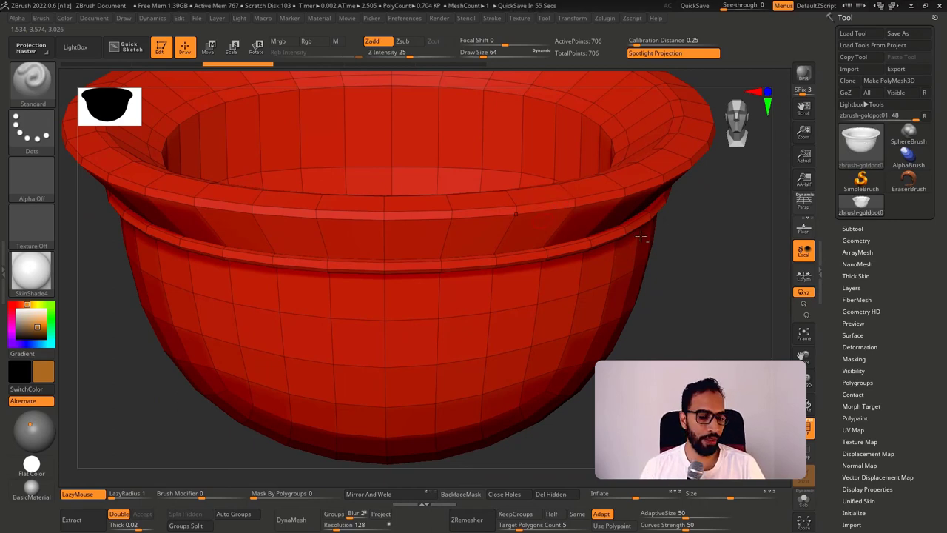
{"action": "mouse_move", "coordinate": [646, 314]}
{"action": "right_mouse_down"}
{"action": "mouse_move", "coordinate": [641, 276]}
{"action": "mouse_move", "coordinate": [612, 265]}
{"action": "right_mouse_up"}
{"action": "key", "text": "shift+f"}
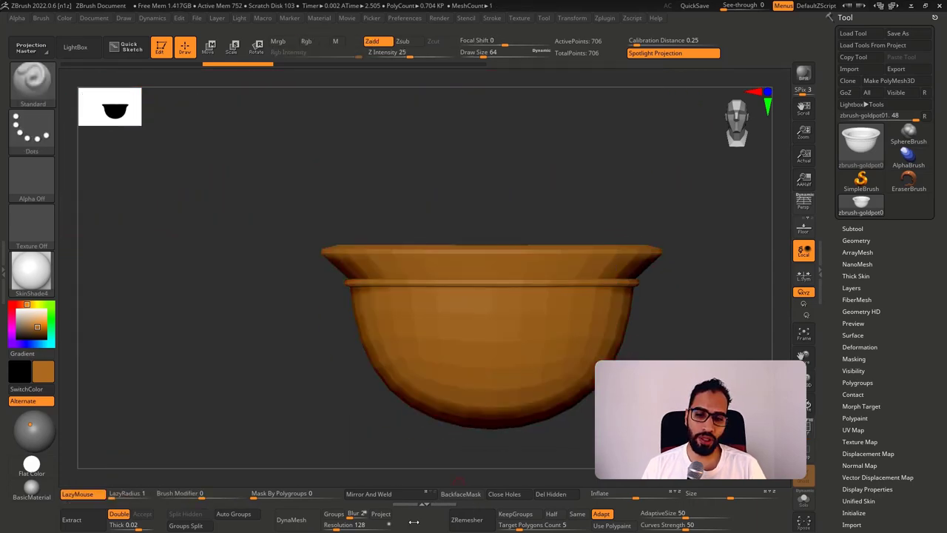
Turn on the perspective view for the bowl and check its shape.
{"action": "right_click_drag", "start_coordinate": [557, 312], "coordinate": [597, 294]}
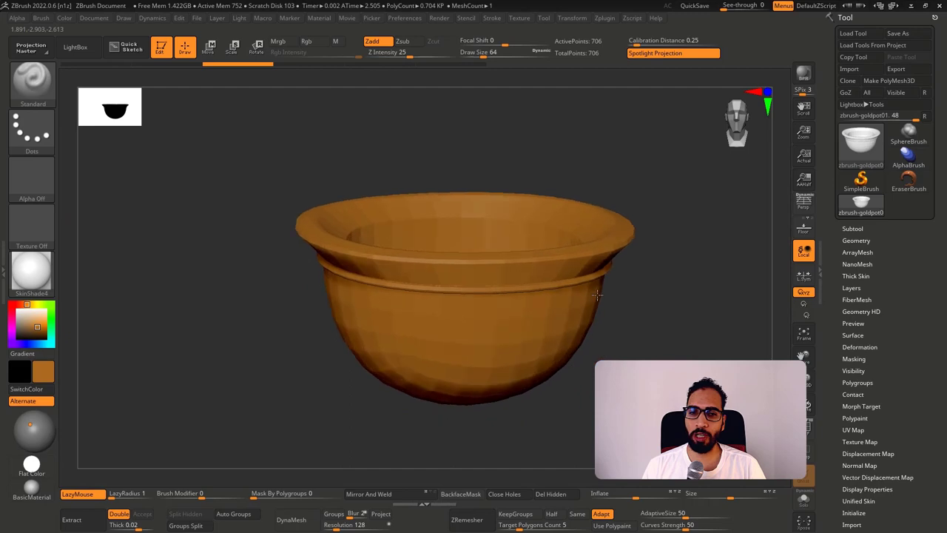
{"action": "left_click", "coordinate": [805, 202]}
{"action": "right_click_drag", "start_coordinate": [672, 256], "coordinate": [629, 248]}
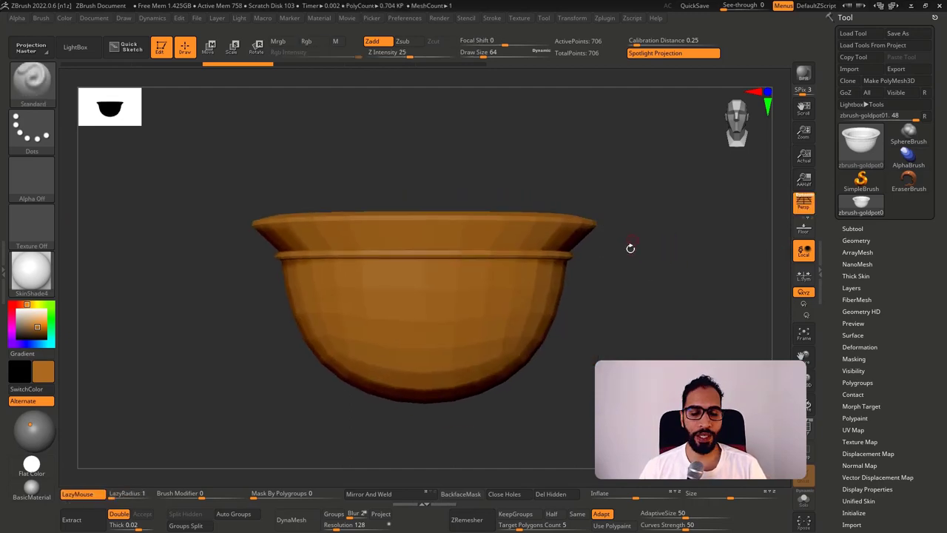
Look at the Orb Brush Pack page on ArtStation in the browser and close it to return to ZBrush.
{"action": "key", "text": "super"}
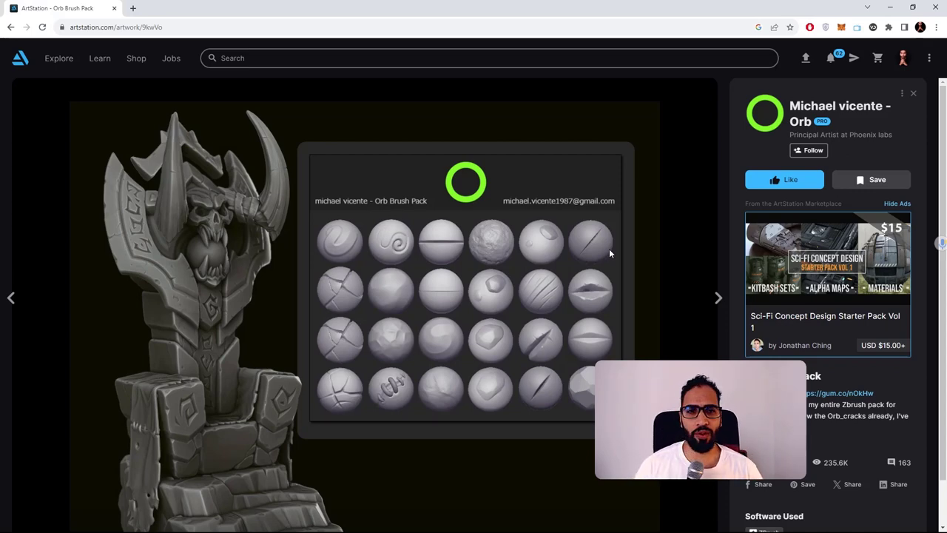
{"action": "left_click", "coordinate": [936, 7]}
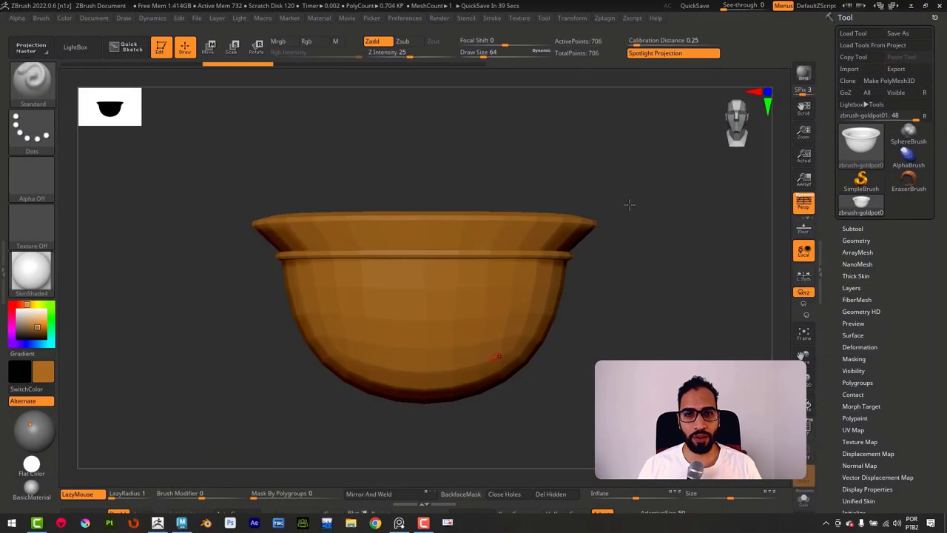
{"action": "mouse_move", "coordinate": [654, 213]}
{"action": "left_mouse_down"}
{"action": "mouse_move", "coordinate": [648, 232]}
{"action": "mouse_move", "coordinate": [681, 256]}
{"action": "mouse_move", "coordinate": [647, 241]}
{"action": "mouse_move", "coordinate": [618, 212]}
{"action": "mouse_move", "coordinate": [646, 235]}
{"action": "left_mouse_up"}
{"action": "right_click_drag", "start_coordinate": [646, 235], "coordinate": [638, 264], "text": "ctrl"}
{"action": "left_click_drag", "start_coordinate": [639, 247], "coordinate": [720, 244], "text": "shift"}
{"action": "scroll", "coordinate": [900, 267], "scroll_direction": "down", "scroll_amount": 2}
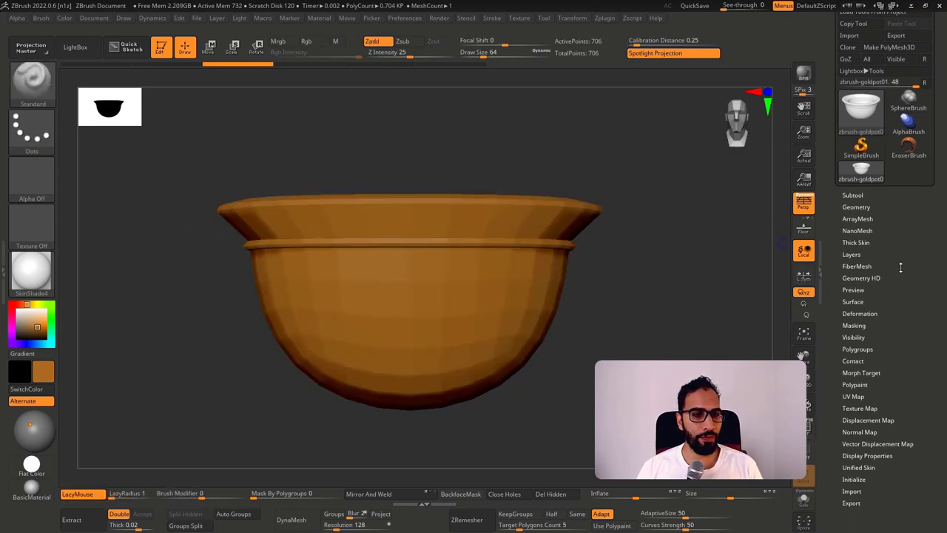
Show the bowl's polyframe and divide its surface into polygroups by normals.
{"action": "left_click", "coordinate": [858, 350]}
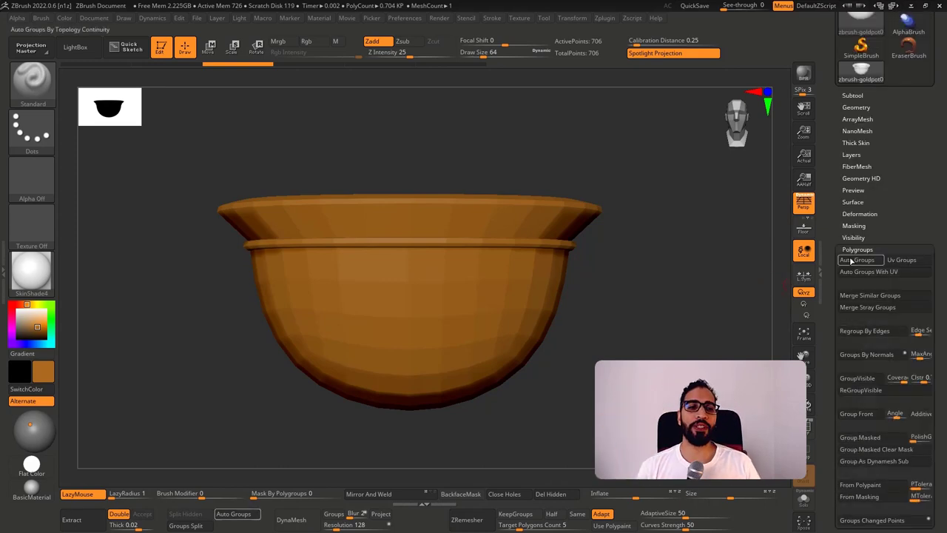
{"action": "scroll", "coordinate": [904, 233], "scroll_direction": "down", "scroll_amount": 10}
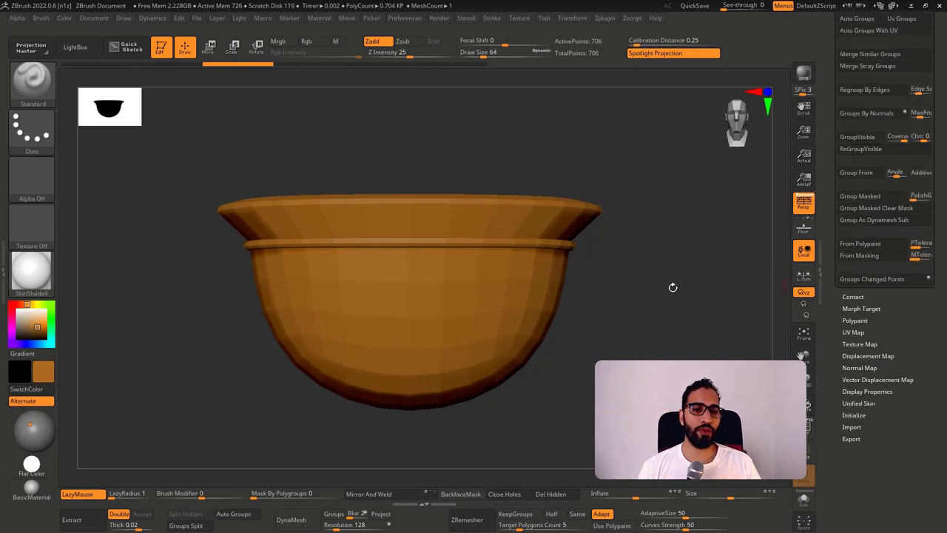
{"action": "left_click_drag", "start_coordinate": [633, 305], "coordinate": [608, 319]}
{"action": "key", "text": "shift+f"}
{"action": "right_click_drag", "start_coordinate": [608, 319], "coordinate": [598, 305], "text": "ctrl"}
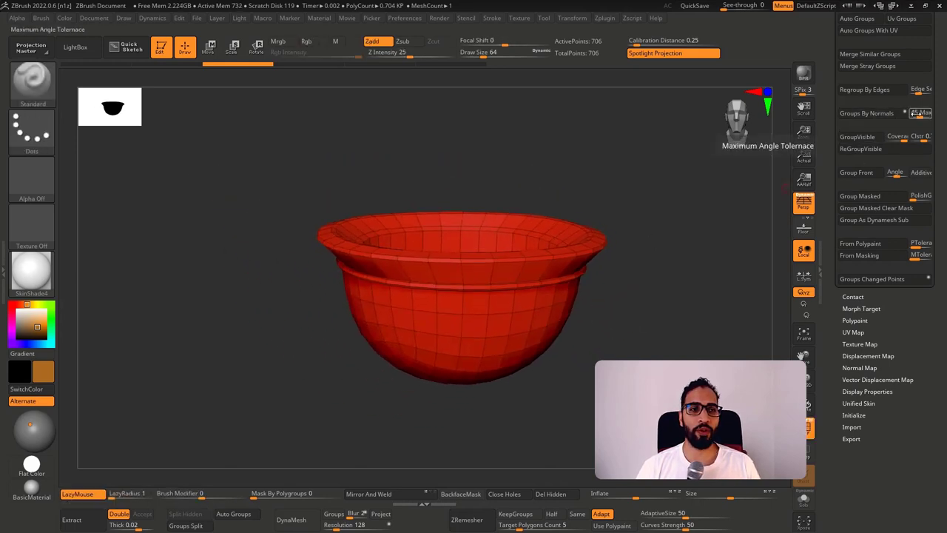
{"action": "left_click", "coordinate": [867, 113]}
{"action": "left_click_drag", "start_coordinate": [671, 215], "coordinate": [702, 217]}
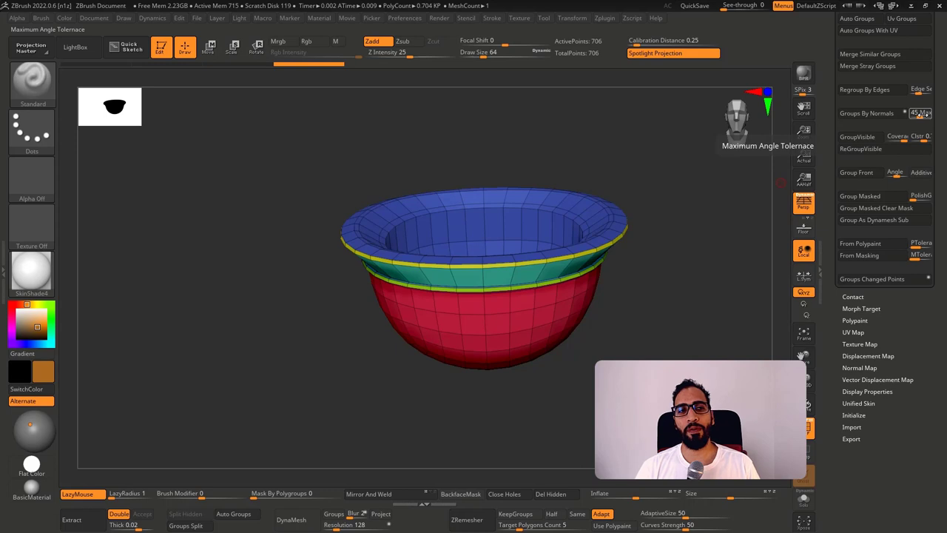
Enlarge the brush draw size to about 318 and isolate the blue polygroup covering the rim top and inner surface.
{"action": "mouse_move", "coordinate": [659, 226]}
{"action": "right_mouse_down"}
{"action": "mouse_move", "coordinate": [641, 222]}
{"action": "mouse_move", "coordinate": [658, 231]}
{"action": "right_mouse_up"}
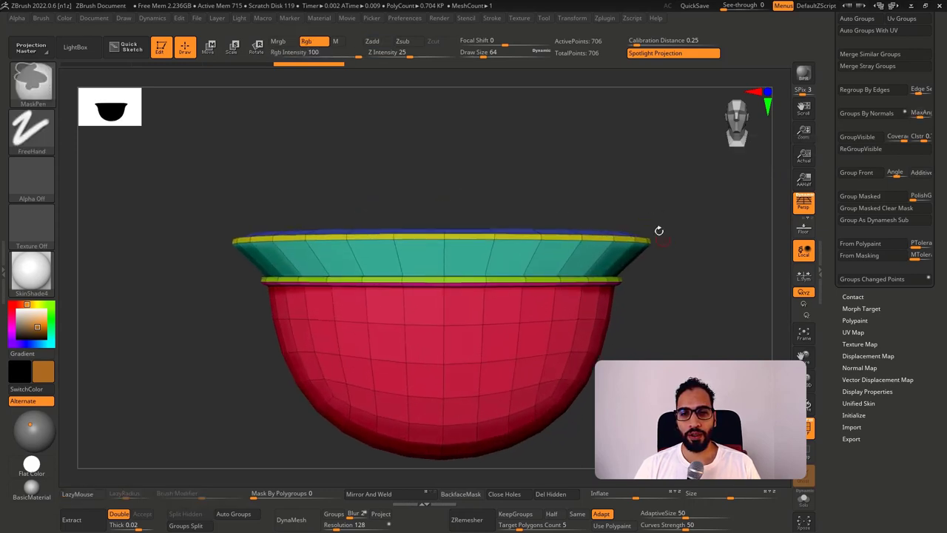
{"action": "left_click_drag", "start_coordinate": [658, 230], "coordinate": [523, 239]}
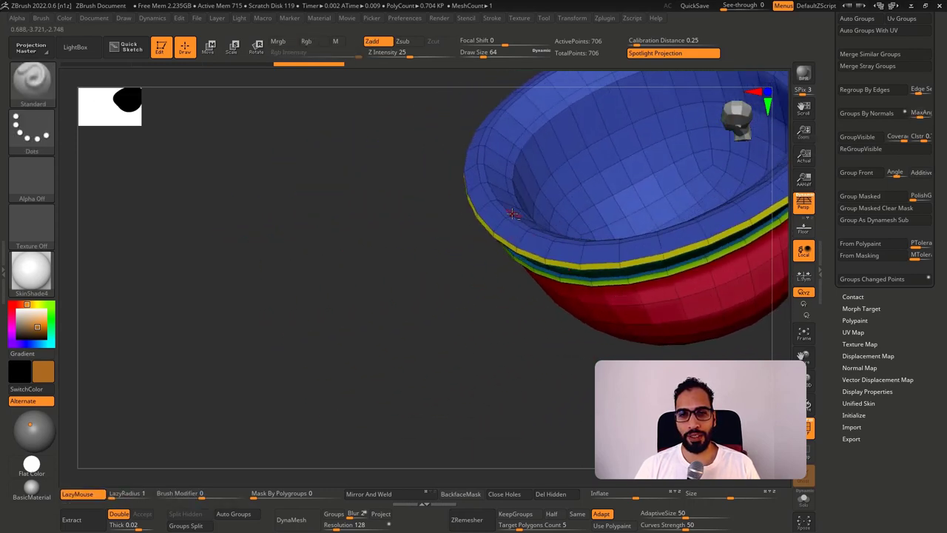
{"action": "right_click_drag", "start_coordinate": [456, 269], "coordinate": [506, 254]}
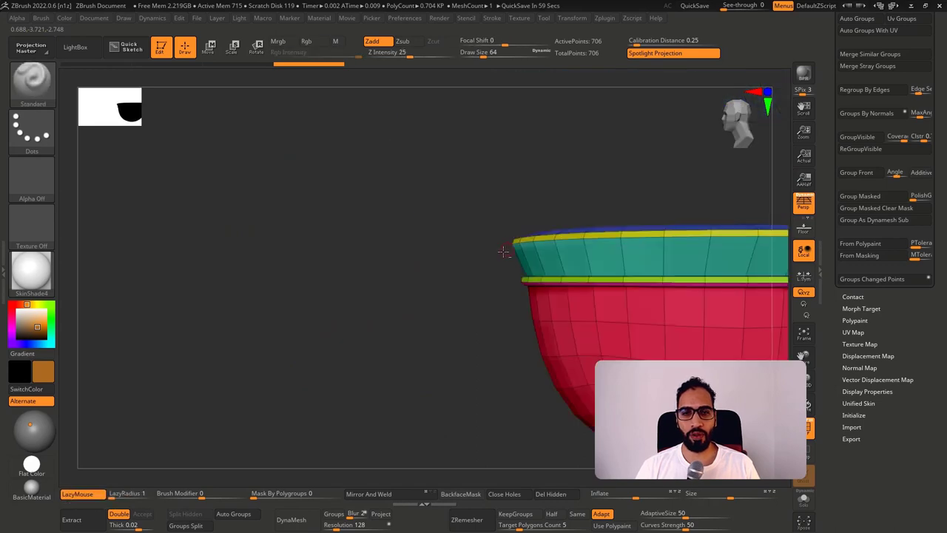
{"action": "key", "text": "s"}
{"action": "left_click_drag", "start_coordinate": [495, 255], "coordinate": [522, 255]}
{"action": "right_click_drag", "start_coordinate": [522, 255], "coordinate": [517, 295]}
{"action": "mouse_move", "coordinate": [551, 187]}
{"action": "right_mouse_down", "text": "alt"}
{"action": "mouse_move", "coordinate": [463, 222]}
{"action": "mouse_move", "coordinate": [485, 240]}
{"action": "mouse_move", "coordinate": [435, 280]}
{"action": "mouse_move", "coordinate": [445, 245]}
{"action": "right_mouse_up", "text": "alt"}
{"action": "left_click", "coordinate": [458, 215], "text": "ctrl+shift"}
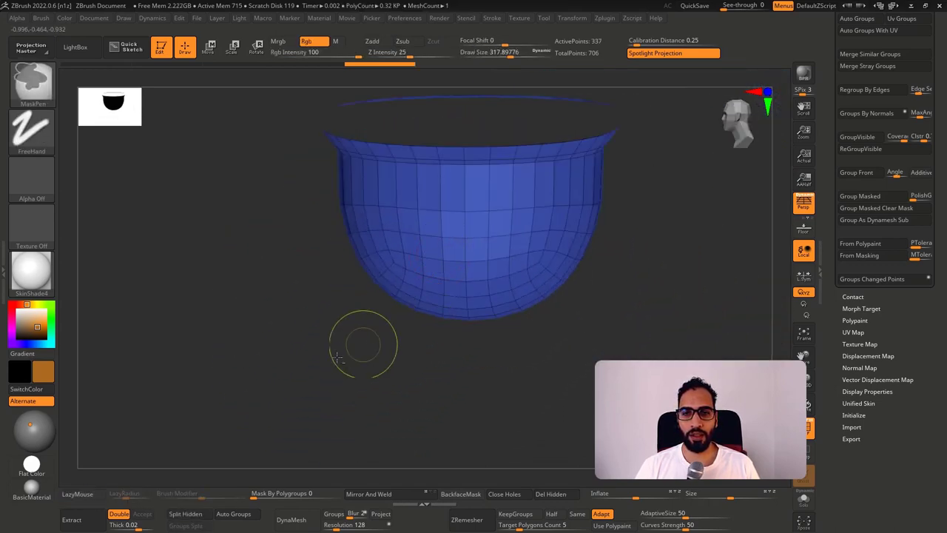
Turn off perspective and hide the inner bowl faces, leaving only the two topmost face rings of the rim.
{"action": "left_click_drag", "start_coordinate": [231, 381], "coordinate": [693, 177], "text": "ctrl+alt+shift"}
{"action": "left_click", "coordinate": [804, 204]}
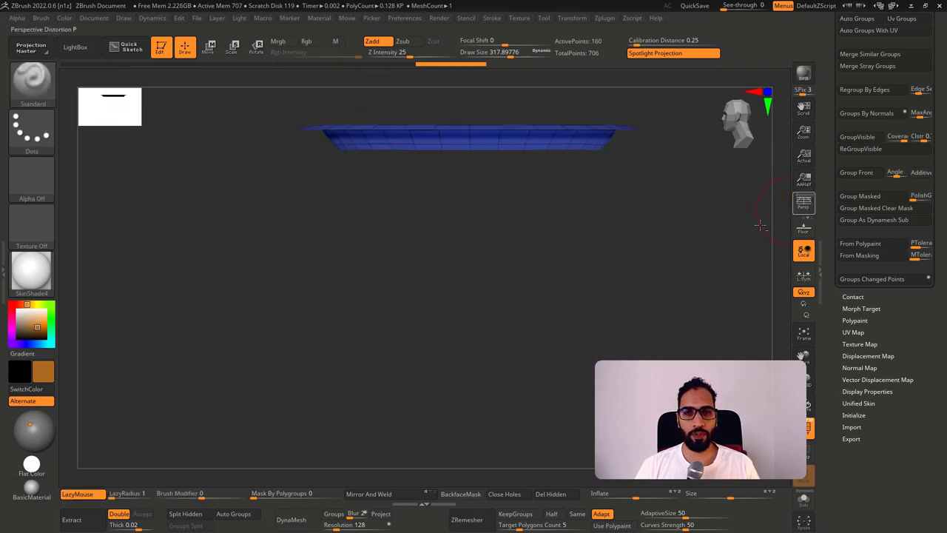
{"action": "right_click_drag", "start_coordinate": [556, 212], "coordinate": [562, 313], "text": "alt"}
{"action": "left_click_drag", "start_coordinate": [279, 326], "coordinate": [668, 252], "text": "ctrl+alt+shift"}
{"action": "left_click_drag", "start_coordinate": [634, 278], "coordinate": [630, 308]}
{"action": "mouse_move", "coordinate": [469, 324]}
{"action": "right_mouse_down", "text": "alt"}
{"action": "mouse_move", "coordinate": [524, 275]}
{"action": "mouse_move", "coordinate": [529, 315]}
{"action": "right_mouse_up", "text": "alt"}
{"action": "right_click_drag", "start_coordinate": [364, 429], "coordinate": [389, 448]}
{"action": "mouse_move", "coordinate": [496, 281]}
{"action": "right_mouse_down"}
{"action": "mouse_move", "coordinate": [522, 349]}
{"action": "mouse_move", "coordinate": [507, 265]}
{"action": "right_mouse_up"}
{"action": "right_click_drag", "start_coordinate": [506, 265], "coordinate": [533, 237], "text": "ctrl"}
{"action": "right_click_drag", "start_coordinate": [534, 237], "coordinate": [496, 190], "text": "alt"}
Switch to the SelectLasso selection brush and hide the outer rim ring's faces at its front and back centre.
{"action": "left_click", "coordinate": [46, 90], "text": "ctrl+shift"}
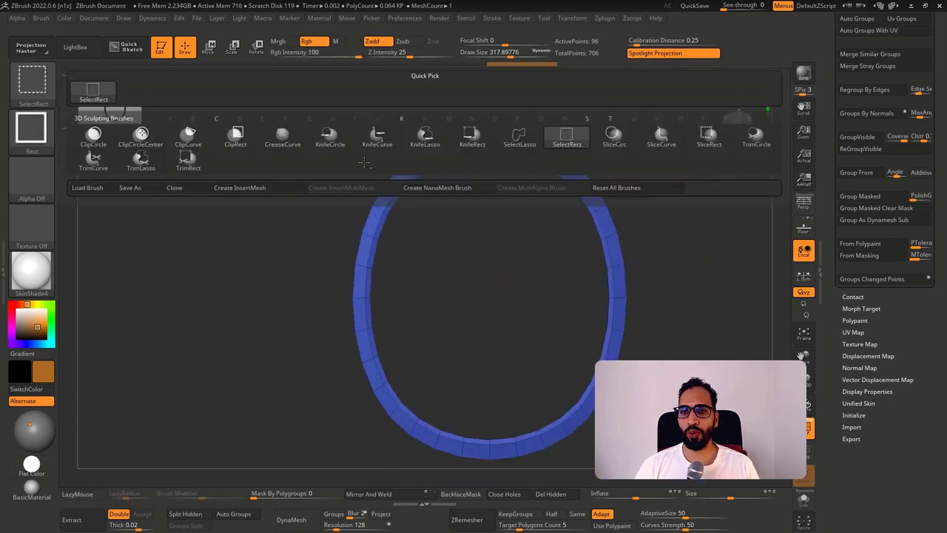
{"action": "left_click", "coordinate": [520, 137]}
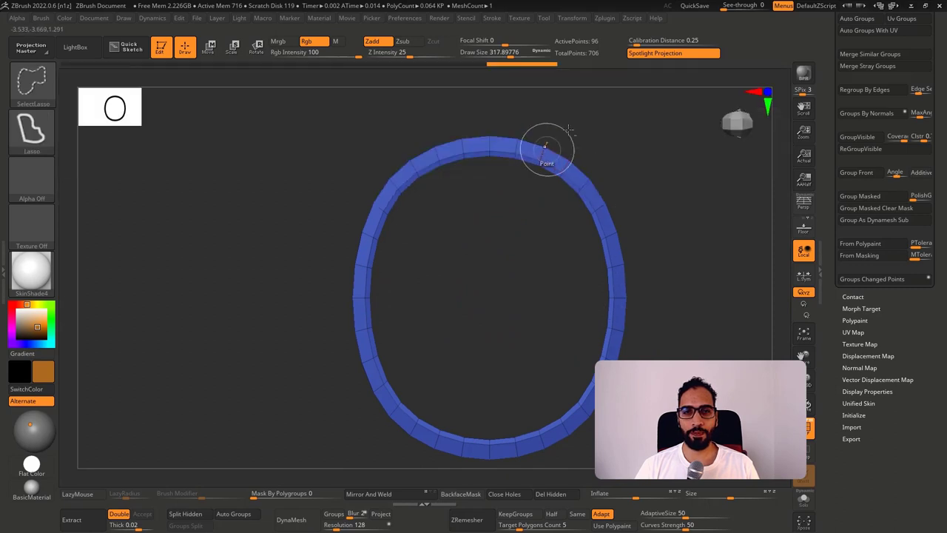
{"action": "mouse_move", "coordinate": [569, 130]}
{"action": "left_mouse_down", "text": "ctrl+shift"}
{"action": "mouse_move", "coordinate": [465, 137]}
{"action": "mouse_move", "coordinate": [404, 159]}
{"action": "mouse_move", "coordinate": [528, 148]}
{"action": "left_mouse_up", "text": "ctrl+shift"}
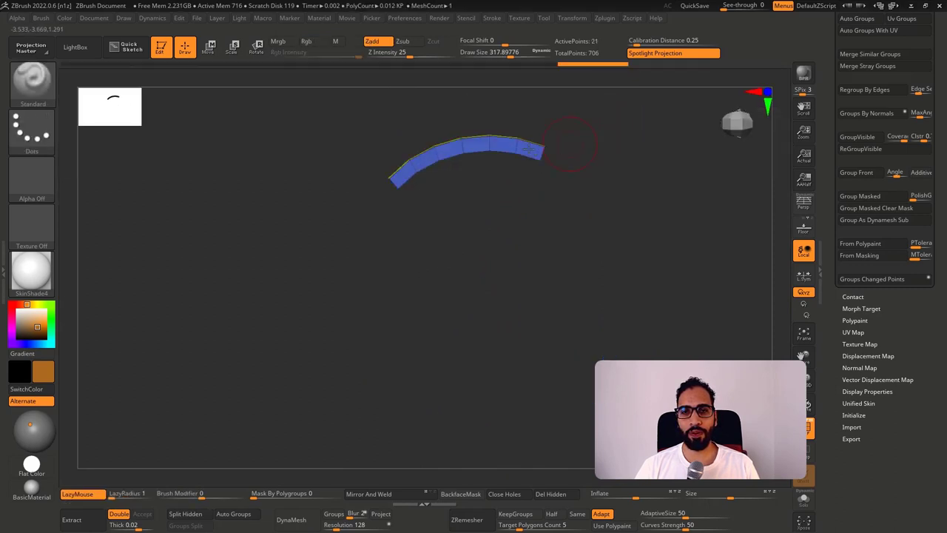
{"action": "left_click", "coordinate": [537, 131], "text": "ctrl+shift"}
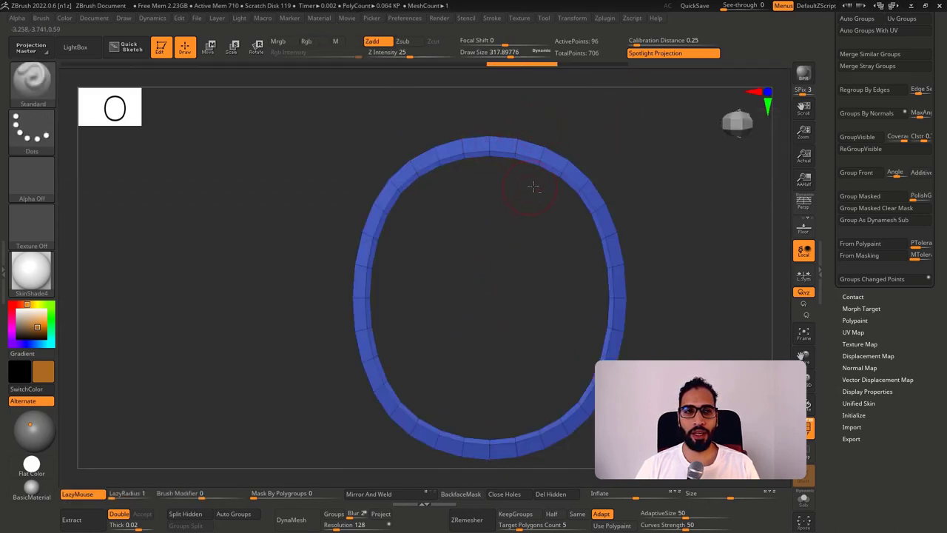
{"action": "mouse_move", "coordinate": [539, 129]}
{"action": "left_mouse_down", "text": "ctrl+alt+shift"}
{"action": "mouse_move", "coordinate": [461, 139]}
{"action": "mouse_move", "coordinate": [539, 128]}
{"action": "left_mouse_up", "text": "ctrl+alt+shift"}
{"action": "left_click_drag", "start_coordinate": [527, 279], "coordinate": [422, 202], "text": "alt"}
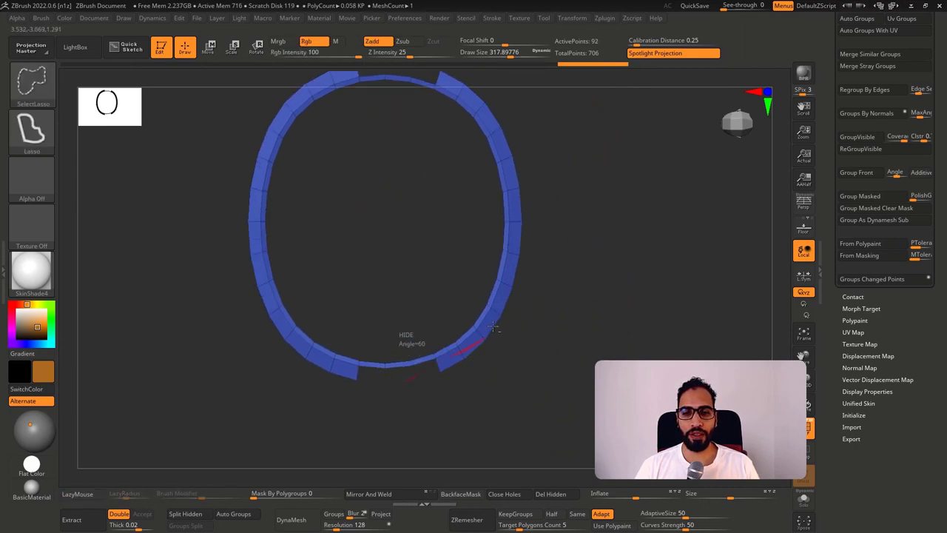
Hide the remaining outer ring faces on both sides, leaving only the thin inner face ring of the rim.
{"action": "mouse_move", "coordinate": [494, 326]}
{"action": "left_mouse_down", "text": "ctrl+alt+shift"}
{"action": "mouse_move", "coordinate": [485, 348]}
{"action": "mouse_move", "coordinate": [565, 445]}
{"action": "left_mouse_up", "text": "ctrl+alt+shift"}
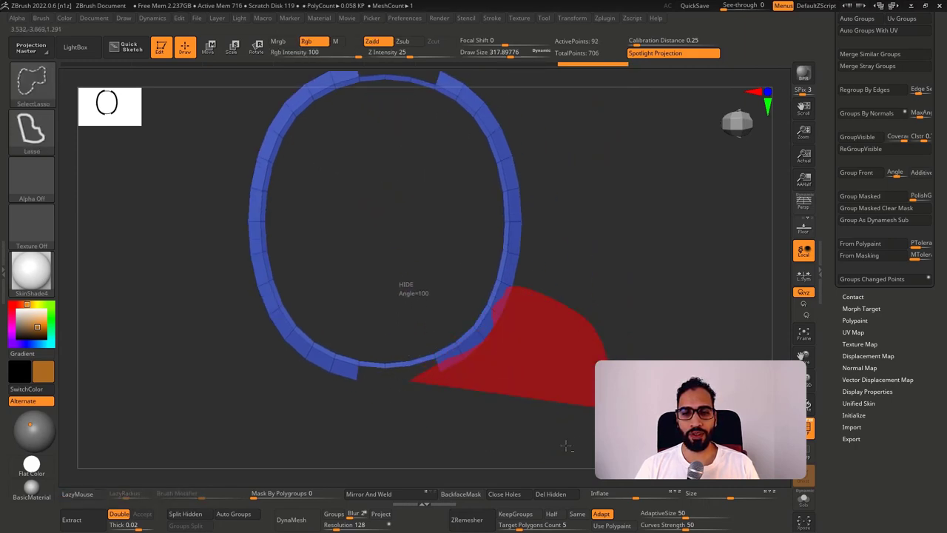
{"action": "left_click", "coordinate": [552, 196], "text": "ctrl+shift"}
{"action": "key", "text": "ctrl+z"}
{"action": "mouse_move", "coordinate": [539, 206]}
{"action": "left_mouse_down", "text": "ctrl+alt+shift"}
{"action": "mouse_move", "coordinate": [529, 206]}
{"action": "mouse_move", "coordinate": [522, 243]}
{"action": "left_mouse_up", "text": "ctrl+alt+shift"}
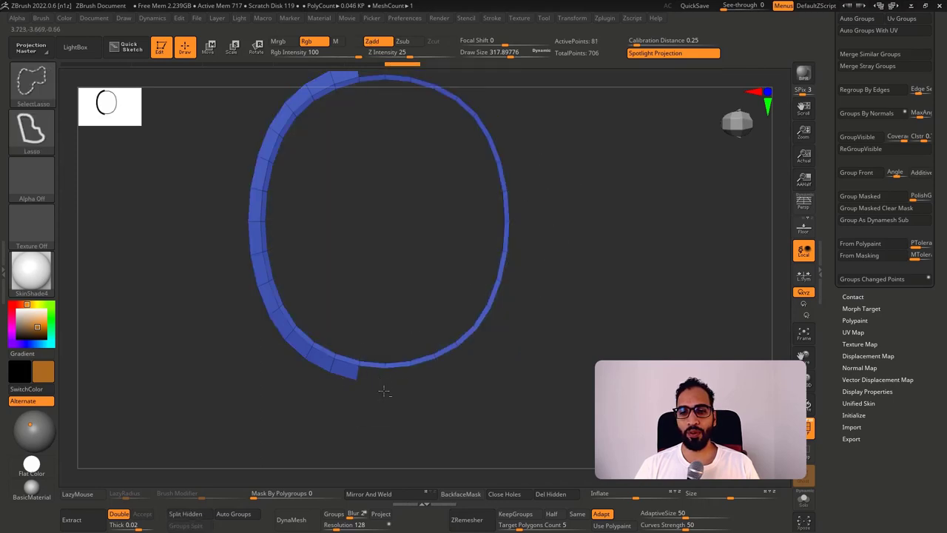
{"action": "left_click_drag", "start_coordinate": [382, 390], "coordinate": [250, 333], "text": "ctrl+alt+shift"}
{"action": "left_click_drag", "start_coordinate": [389, 389], "coordinate": [510, 433], "text": "alt"}
{"action": "mouse_move", "coordinate": [382, 367]}
{"action": "left_mouse_down", "text": "ctrl+alt+shift"}
{"action": "mouse_move", "coordinate": [376, 237]}
{"action": "mouse_move", "coordinate": [324, 218]}
{"action": "left_mouse_up", "text": "ctrl+alt+shift"}
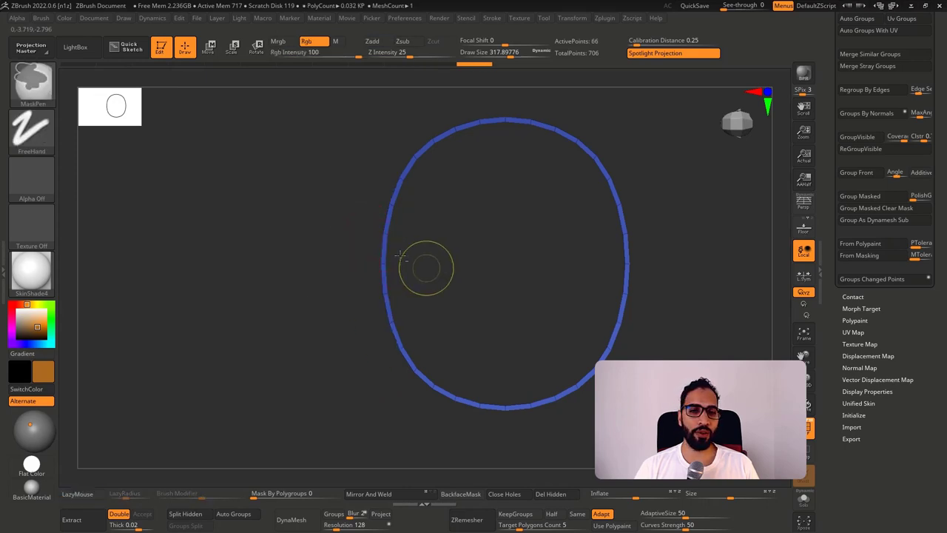
Assign the isolated inner rim ring its own polygroup, then show and frame the whole bowl.
{"action": "left_click_drag", "start_coordinate": [425, 269], "coordinate": [509, 167]}
{"action": "left_click_drag", "start_coordinate": [525, 207], "coordinate": [522, 243]}
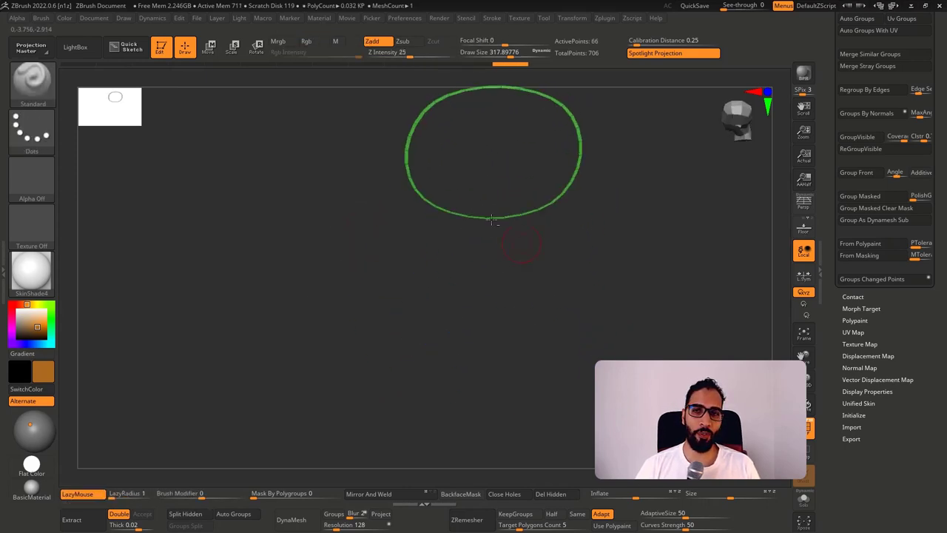
{"action": "left_click", "coordinate": [679, 216], "text": "ctrl+shift"}
{"action": "left_click_drag", "start_coordinate": [681, 205], "coordinate": [620, 165], "text": "shift"}
{"action": "mouse_move", "coordinate": [620, 165]}
{"action": "left_mouse_down", "text": "alt"}
{"action": "mouse_move", "coordinate": [587, 254]}
{"action": "mouse_move", "coordinate": [588, 293]}
{"action": "left_mouse_up", "text": "alt"}
{"action": "mouse_move", "coordinate": [588, 293]}
{"action": "left_mouse_down"}
{"action": "mouse_move", "coordinate": [560, 304]}
{"action": "mouse_move", "coordinate": [560, 250]}
{"action": "left_mouse_up"}
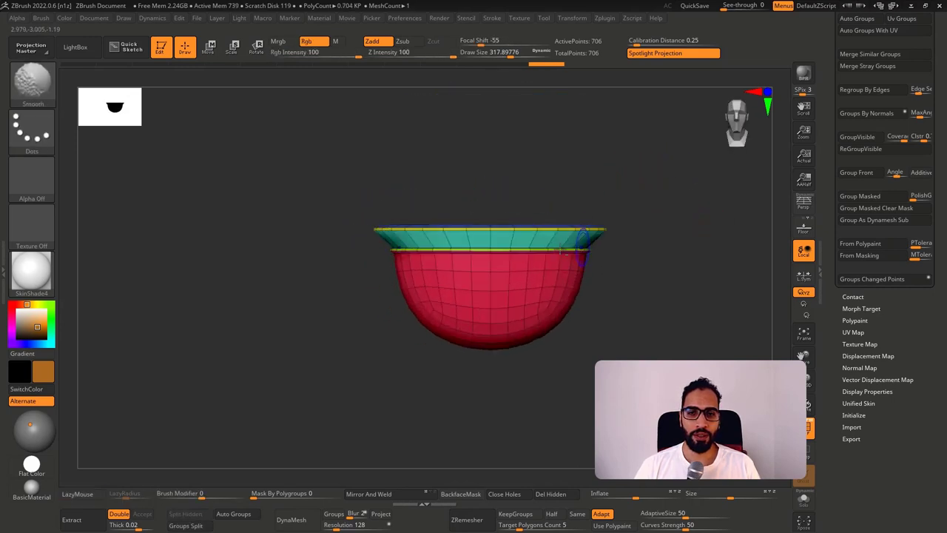
{"action": "mouse_move", "coordinate": [521, 223]}
{"action": "left_mouse_down", "text": "alt"}
{"action": "mouse_move", "coordinate": [554, 281]}
{"action": "mouse_move", "coordinate": [464, 249]}
{"action": "left_mouse_up", "text": "alt"}
{"action": "key", "text": "f"}
{"action": "right_click_drag", "start_coordinate": [498, 271], "coordinate": [512, 259], "text": "ctrl"}
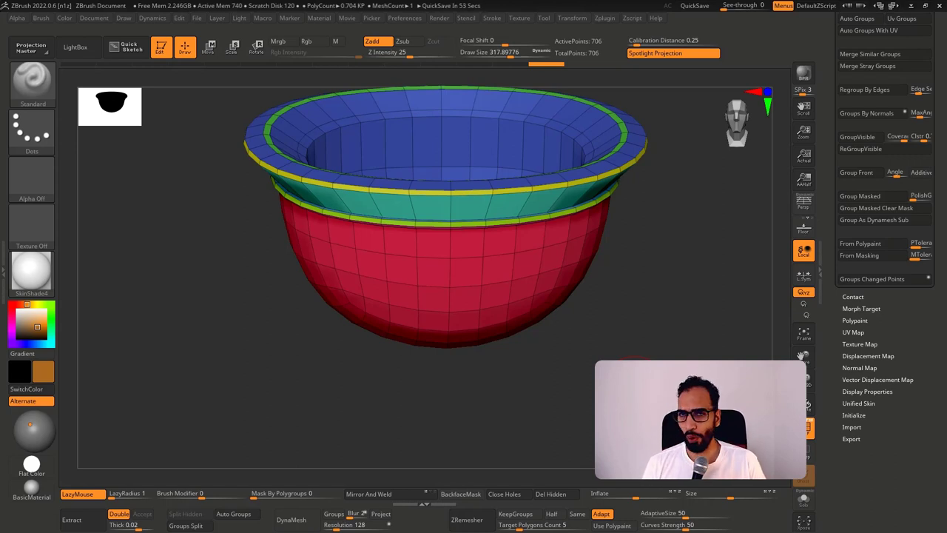
{"action": "left_click_drag", "start_coordinate": [706, 324], "coordinate": [703, 354]}
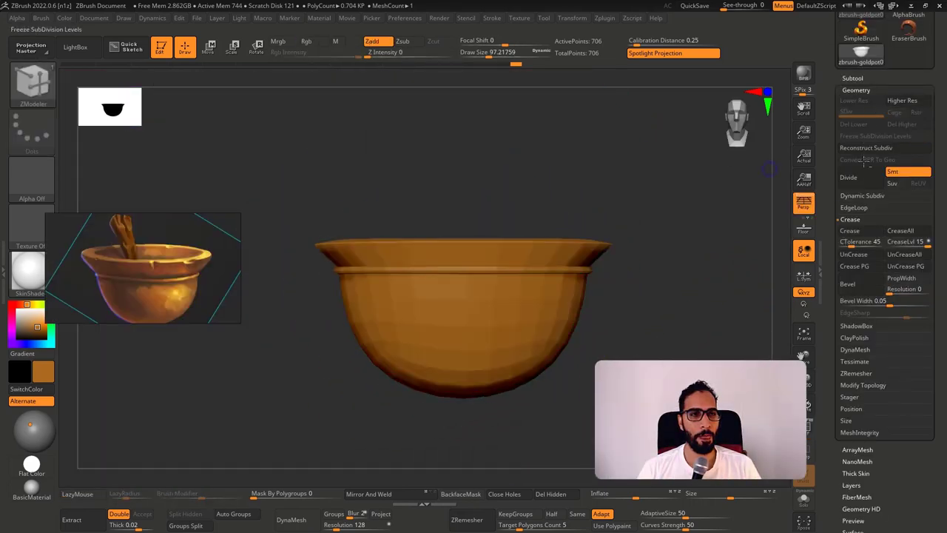
Crease the bowl's polygroup borders and subdivide the mesh up to subdivision level 6.
{"action": "left_click", "coordinate": [855, 266]}
{"action": "left_click_drag", "start_coordinate": [688, 286], "coordinate": [661, 298]}
{"action": "key", "text": "ctrl+d"}
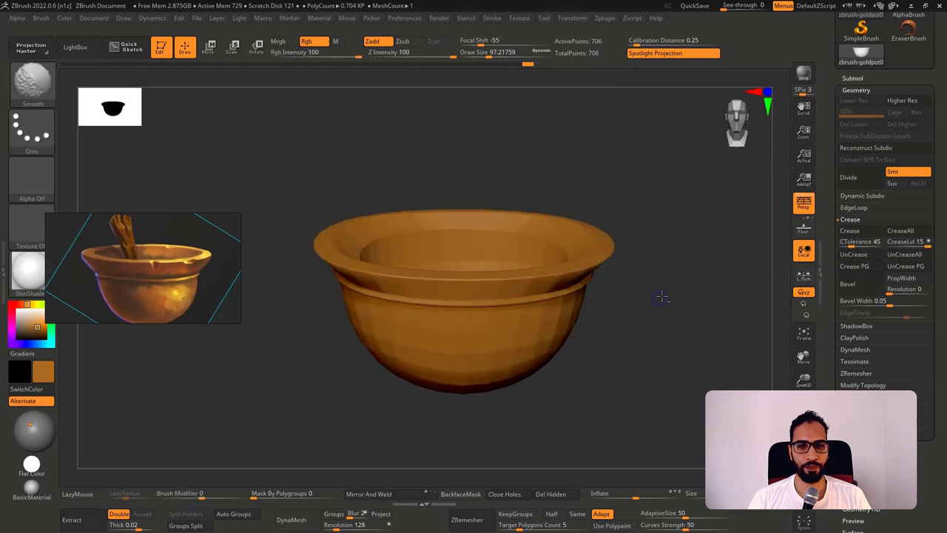
{"action": "key", "text": "shift+f"}
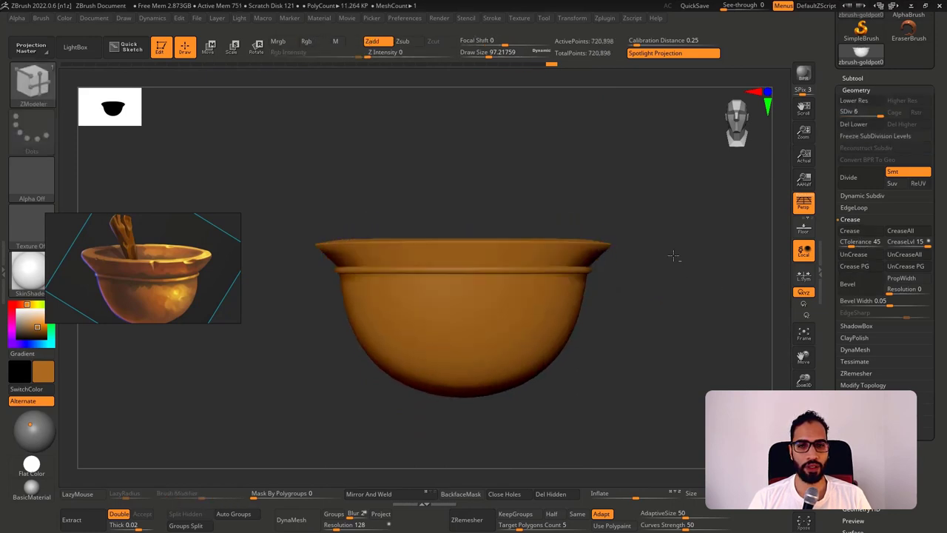
{"action": "left_click_drag", "start_coordinate": [673, 255], "coordinate": [590, 252]}
{"action": "right_click_drag", "start_coordinate": [590, 251], "coordinate": [473, 296], "text": "ctrl"}
{"action": "right_click_drag", "start_coordinate": [399, 155], "coordinate": [361, 194]}
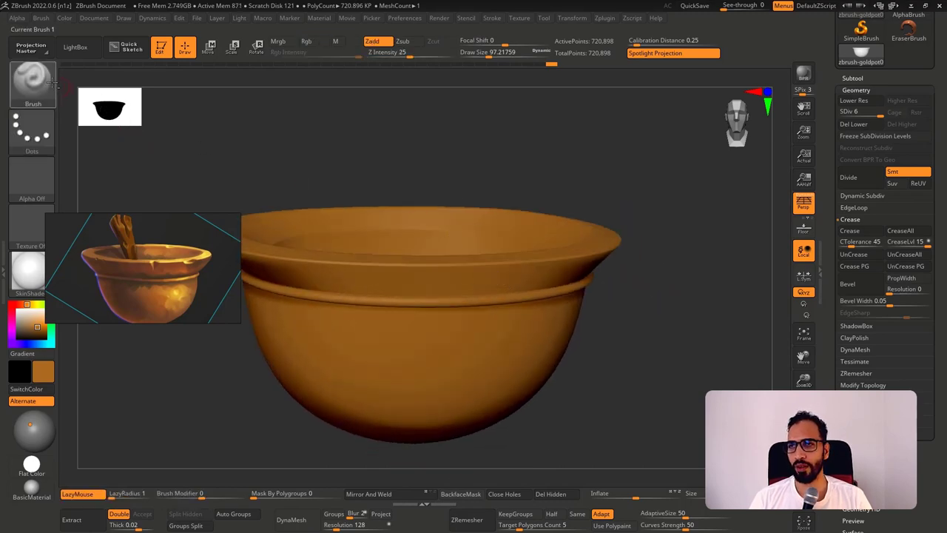
Try the Orb_Slash_clean brush at Z Intensity 100 on the bowl's rim and undo the strokes.
{"action": "key", "text": "b"}
{"action": "key", "text": "o"}
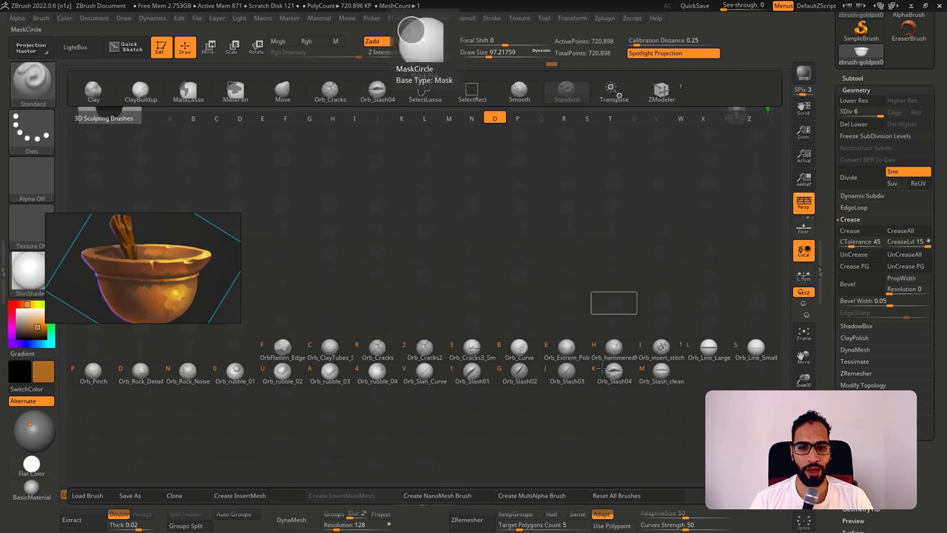
{"action": "left_click", "coordinate": [660, 375]}
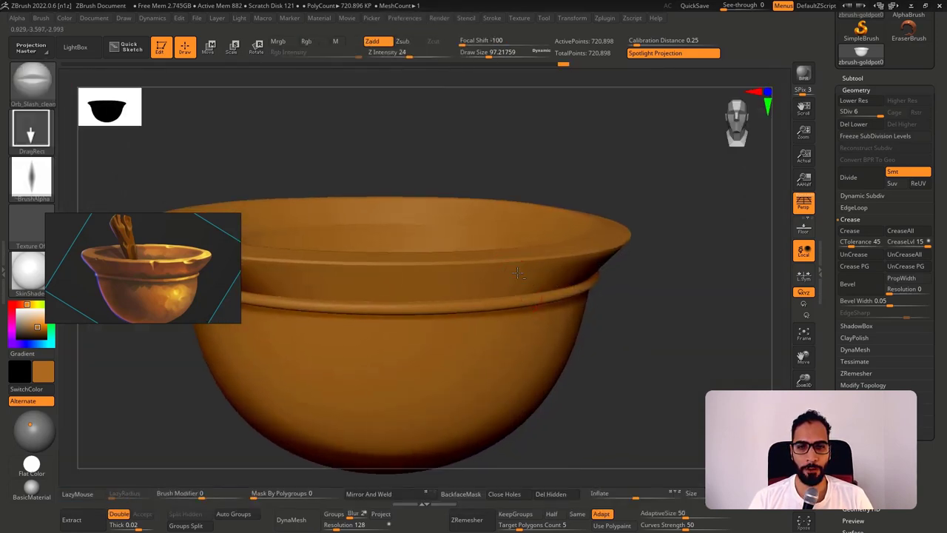
{"action": "left_click_drag", "start_coordinate": [453, 54], "coordinate": [471, 54]}
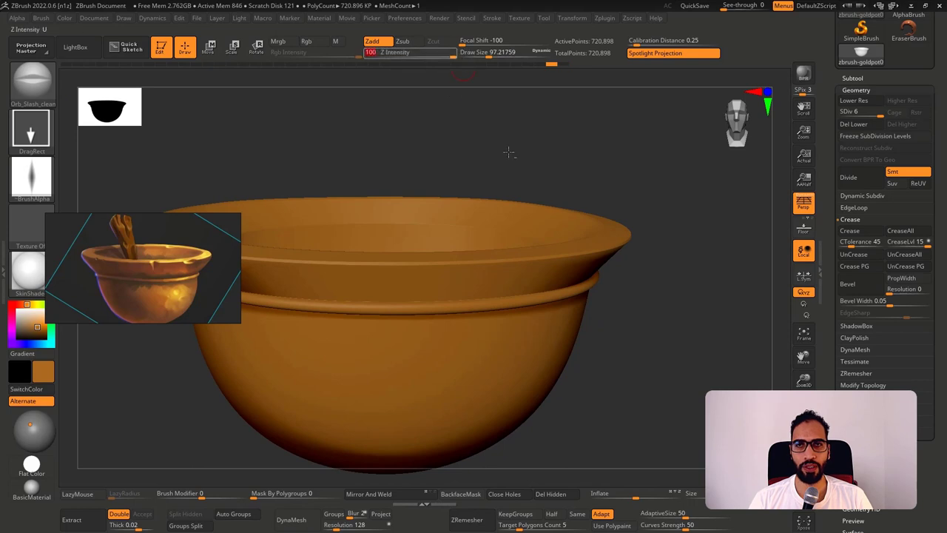
{"action": "right_click_drag", "start_coordinate": [536, 300], "coordinate": [517, 269]}
{"action": "key", "text": "ctrl+z"}
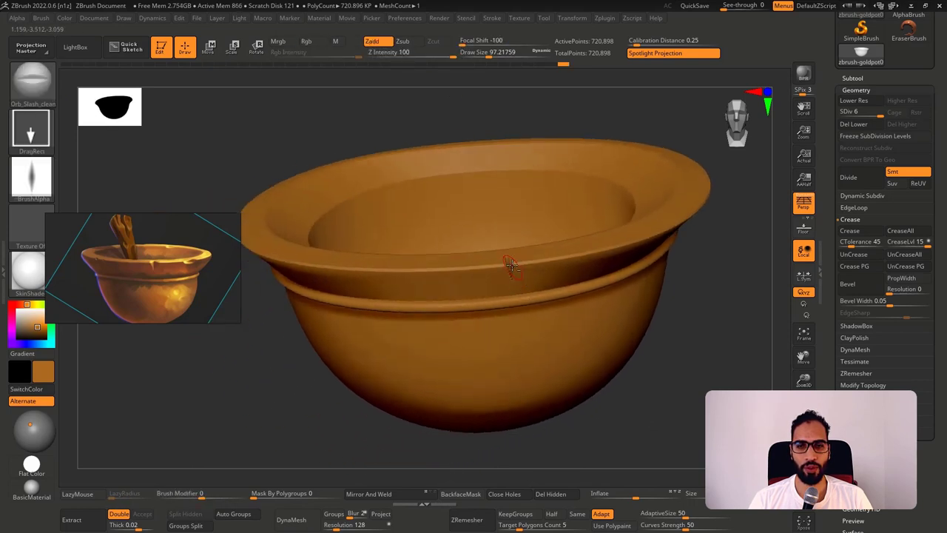
{"action": "key", "text": "ctrl+z"}
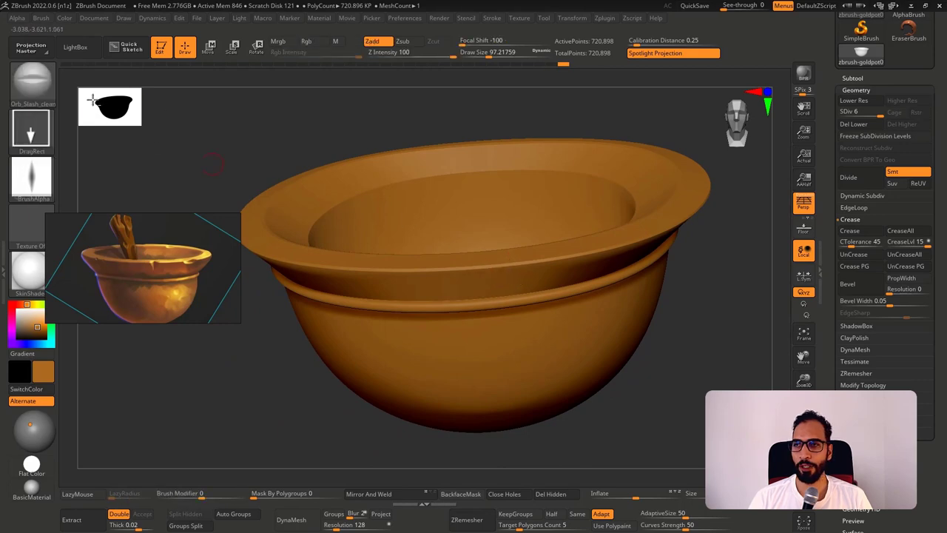
Select the Orb_Slash01 brush from the Orb brushes.
{"action": "left_click", "coordinate": [46, 88]}
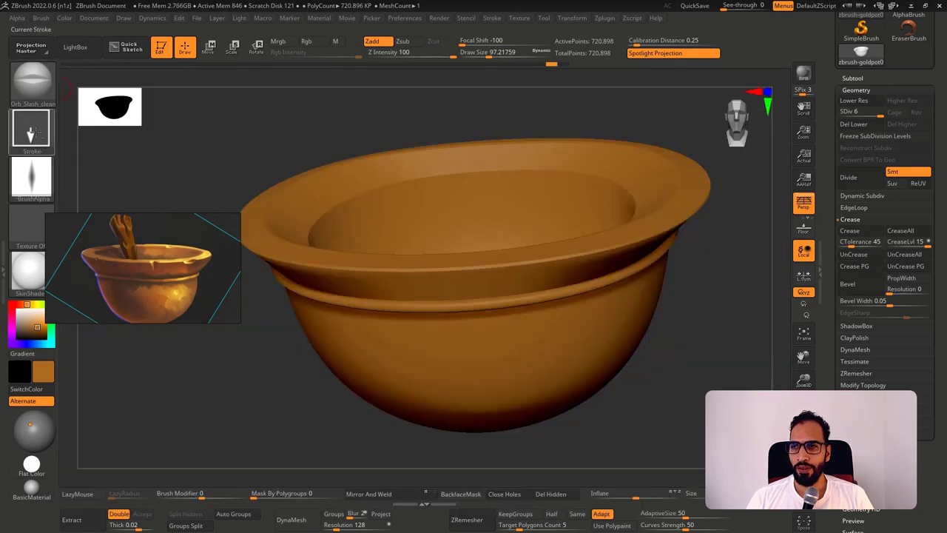
{"action": "left_click", "coordinate": [31, 131]}
{"action": "left_click", "coordinate": [31, 85]}
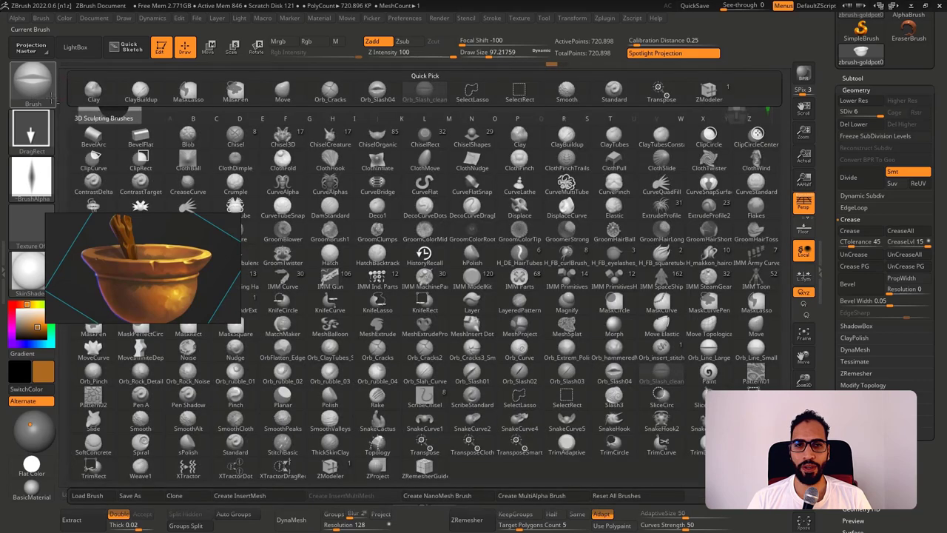
{"action": "left_click", "coordinate": [494, 118]}
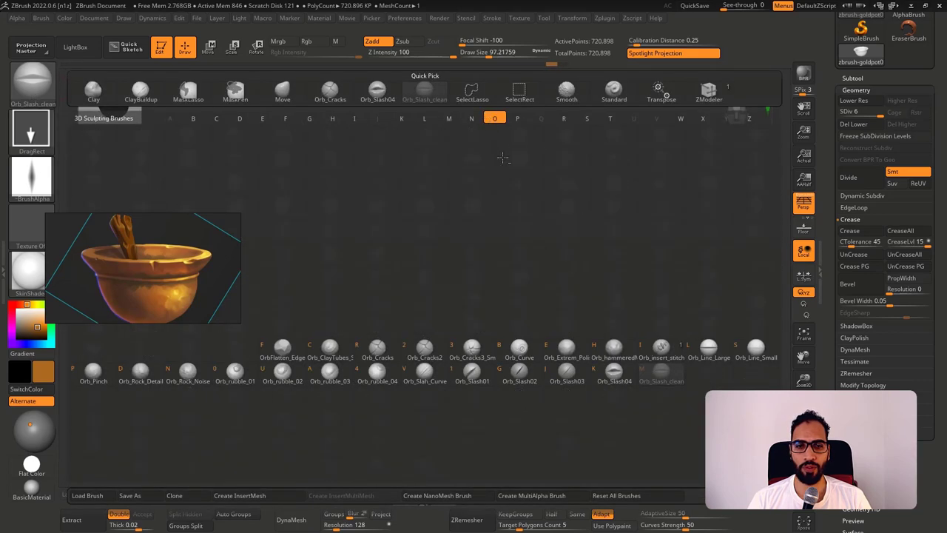
{"action": "left_click", "coordinate": [474, 373]}
Switch the sculpting brush to Orb_Slash04 for the slashes on the rim.
{"action": "left_click", "coordinate": [47, 96]}
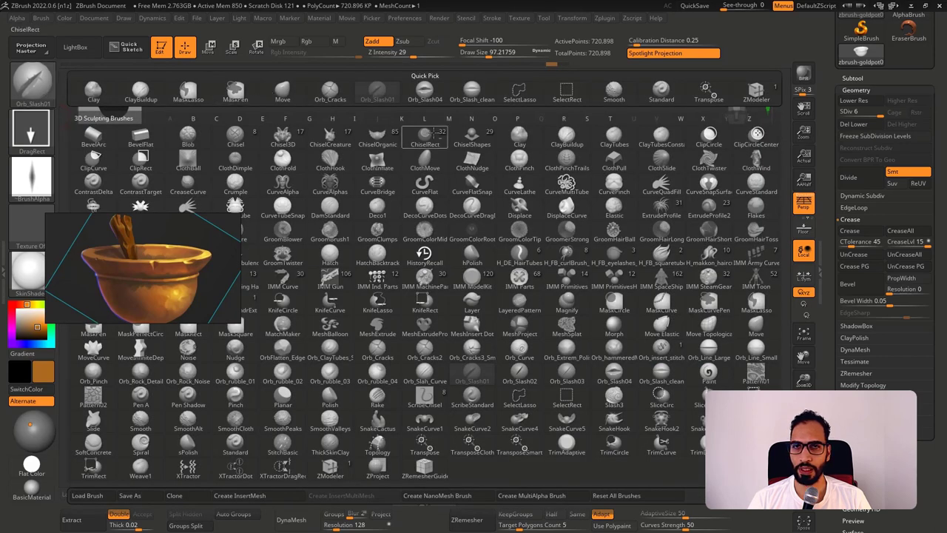
{"action": "left_click", "coordinate": [495, 118]}
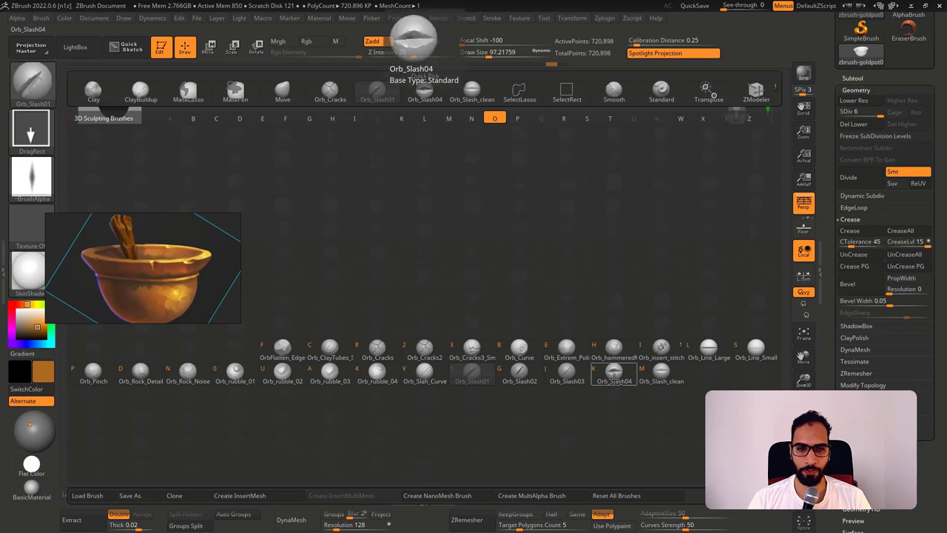
{"action": "left_click", "coordinate": [614, 375]}
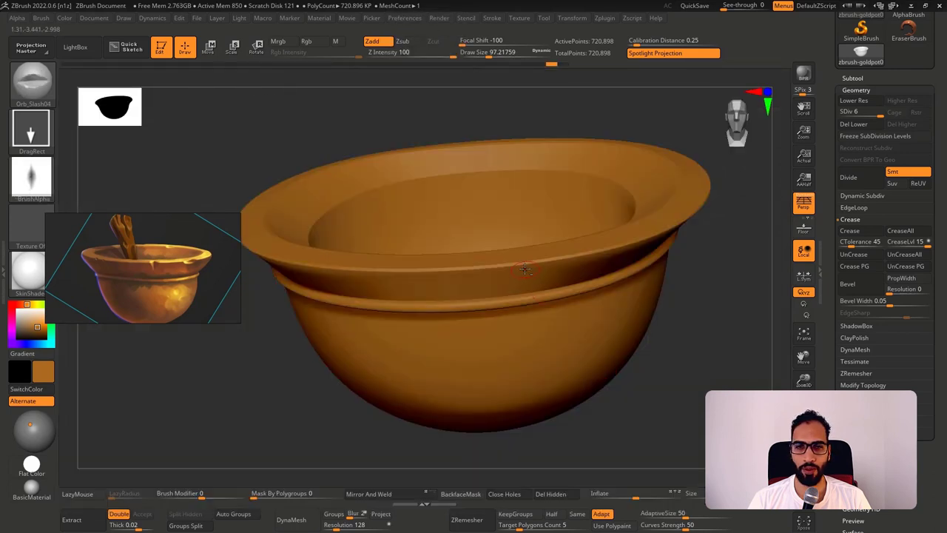
Cut a short vertical slash into the front edge of the bowl's rim with the Orb_Slash04 brush.
{"action": "mouse_move", "coordinate": [523, 270]}
{"action": "right_mouse_down"}
{"action": "mouse_move", "coordinate": [495, 275]}
{"action": "mouse_move", "coordinate": [572, 226]}
{"action": "mouse_move", "coordinate": [571, 235]}
{"action": "right_mouse_up"}
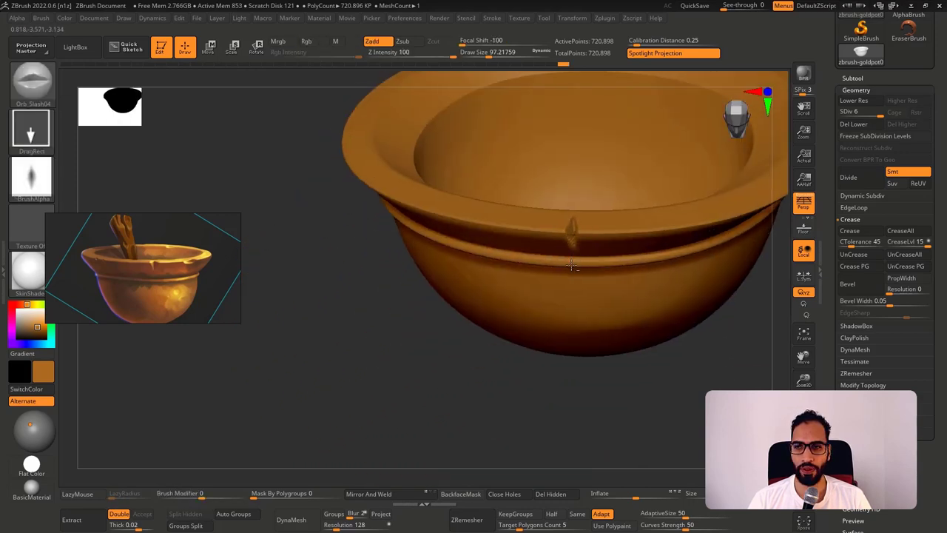
{"action": "right_click_drag", "start_coordinate": [571, 270], "coordinate": [616, 207], "text": "shift"}
{"action": "mouse_move", "coordinate": [615, 207]}
{"action": "right_mouse_down"}
{"action": "mouse_move", "coordinate": [425, 250]}
{"action": "mouse_move", "coordinate": [461, 274]}
{"action": "mouse_move", "coordinate": [473, 235]}
{"action": "right_mouse_up"}
{"action": "right_click_drag", "start_coordinate": [541, 277], "coordinate": [528, 265]}
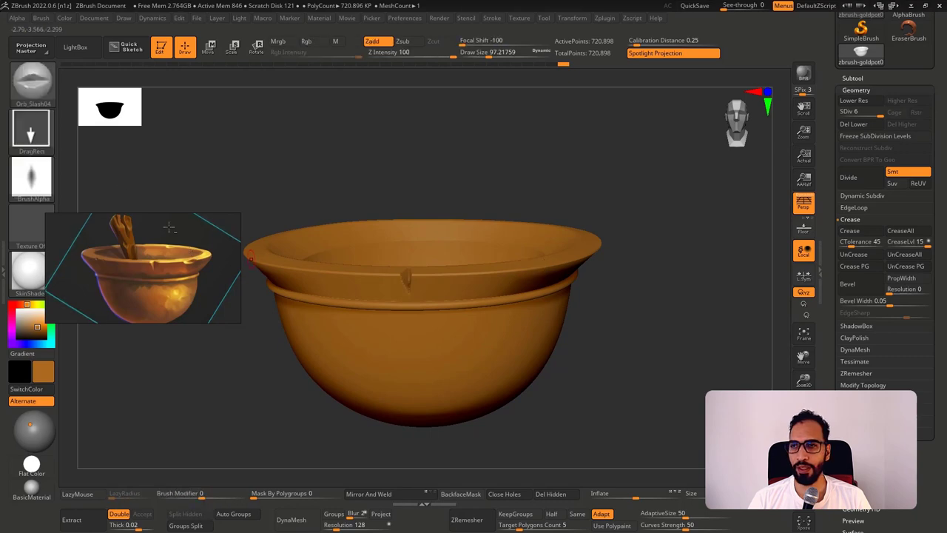
Load the TrimSmoothBorder brush from the Trim folder of the LightBox brush library.
{"action": "left_click", "coordinate": [43, 80]}
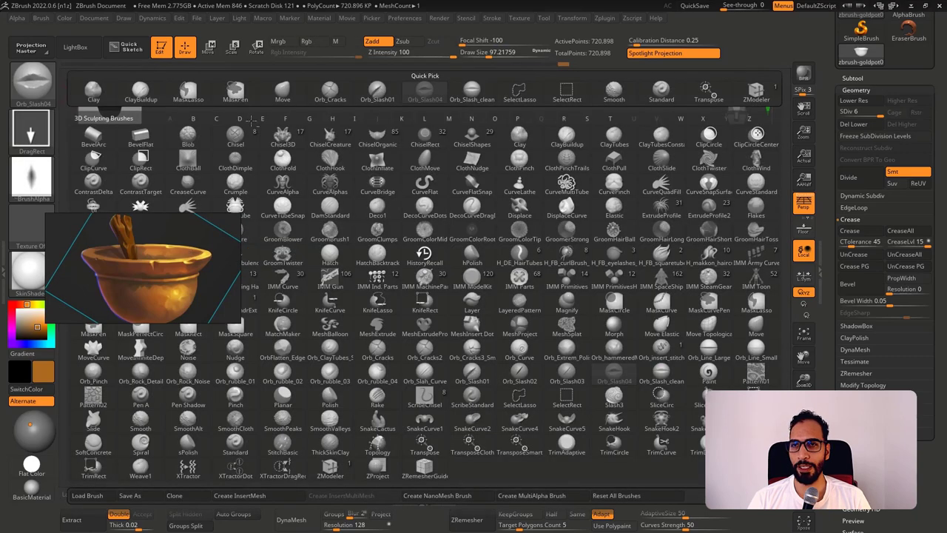
{"action": "left_click", "coordinate": [89, 49]}
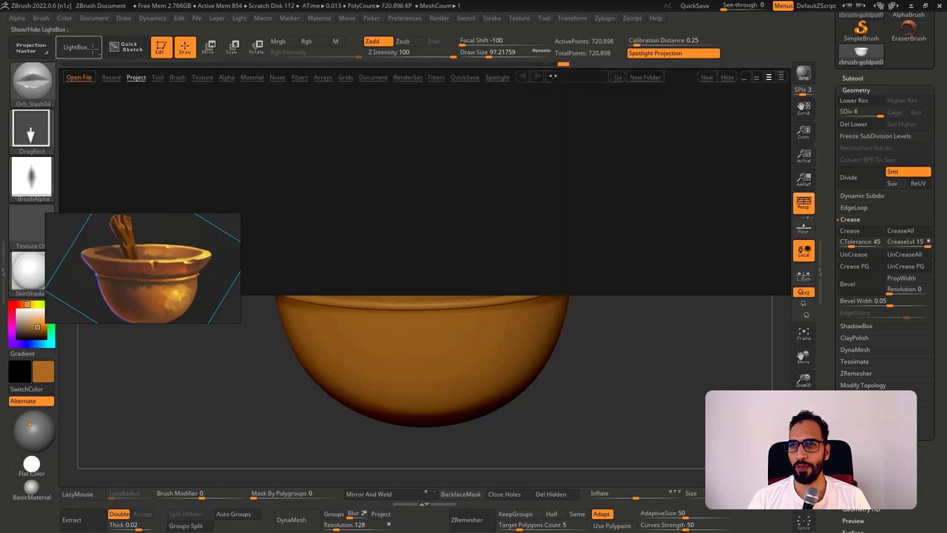
{"action": "left_click", "coordinate": [177, 78]}
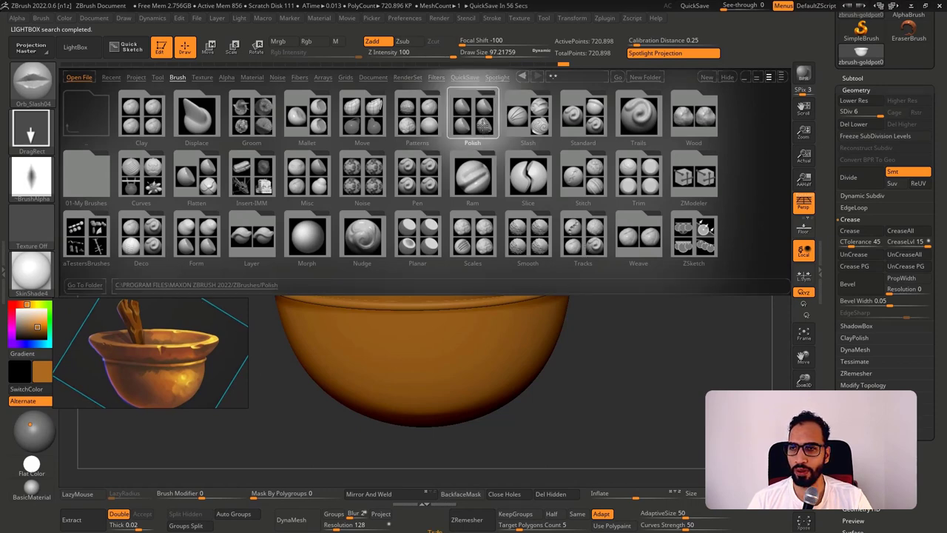
{"action": "double_click", "coordinate": [482, 126]}
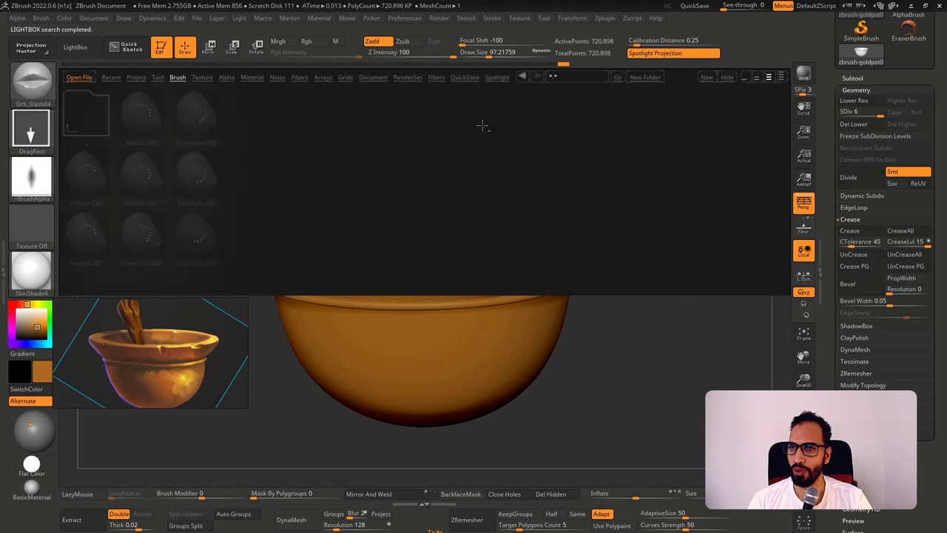
{"action": "left_click", "coordinate": [177, 77]}
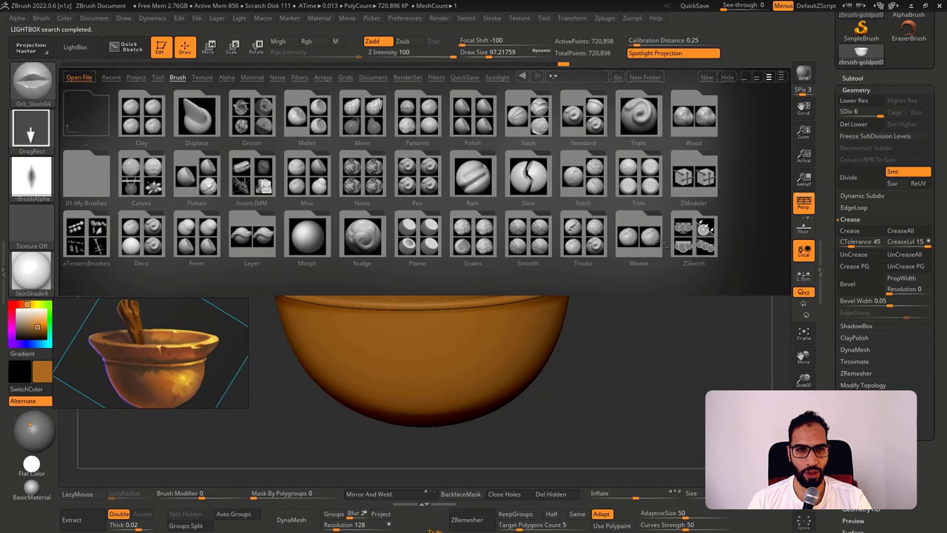
{"action": "double_click", "coordinate": [656, 192]}
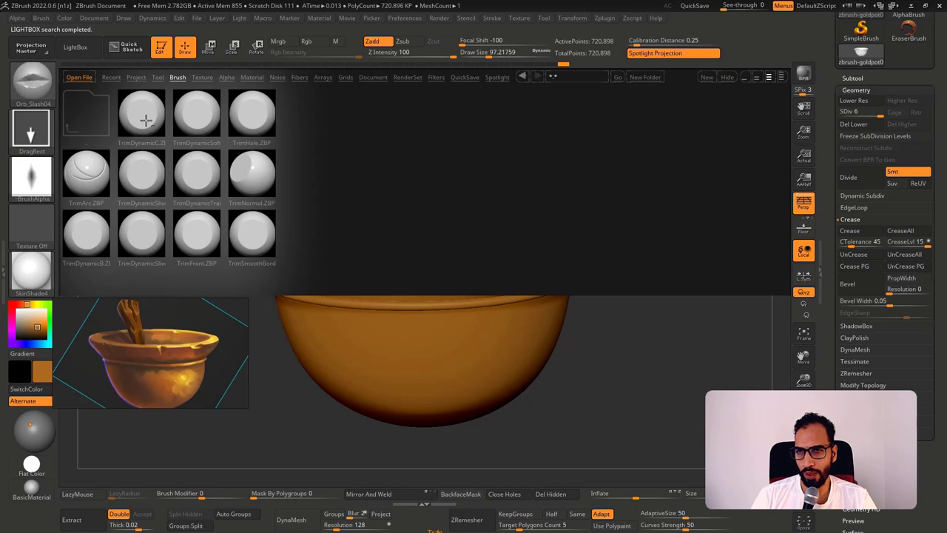
{"action": "double_click", "coordinate": [252, 235]}
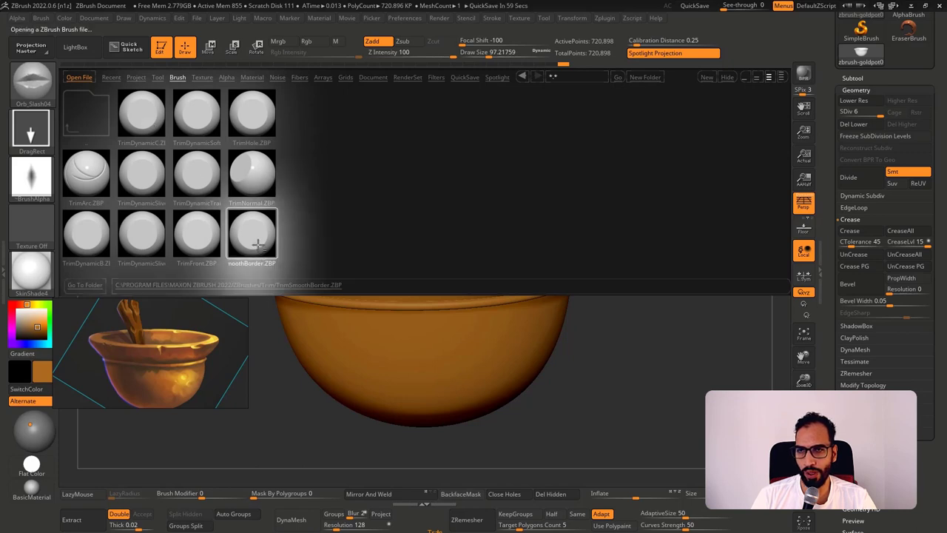
Chip the rim's outer edge beside the slash with TrimSmoothBorder, enlarging the draw size to about 136.
{"action": "scroll", "coordinate": [518, 275], "scroll_direction": "up", "scroll_amount": 2}
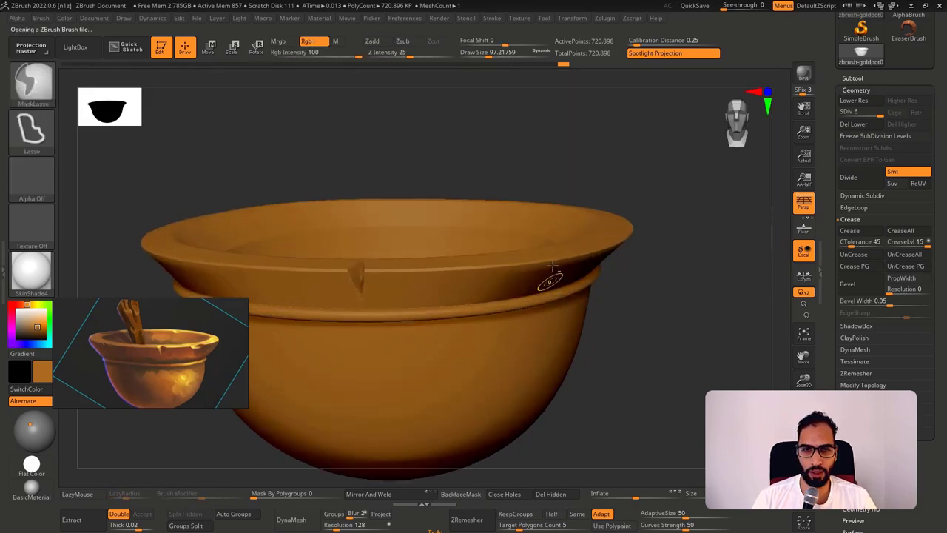
{"action": "right_click_drag", "start_coordinate": [557, 265], "coordinate": [522, 263]}
{"action": "key", "text": "s"}
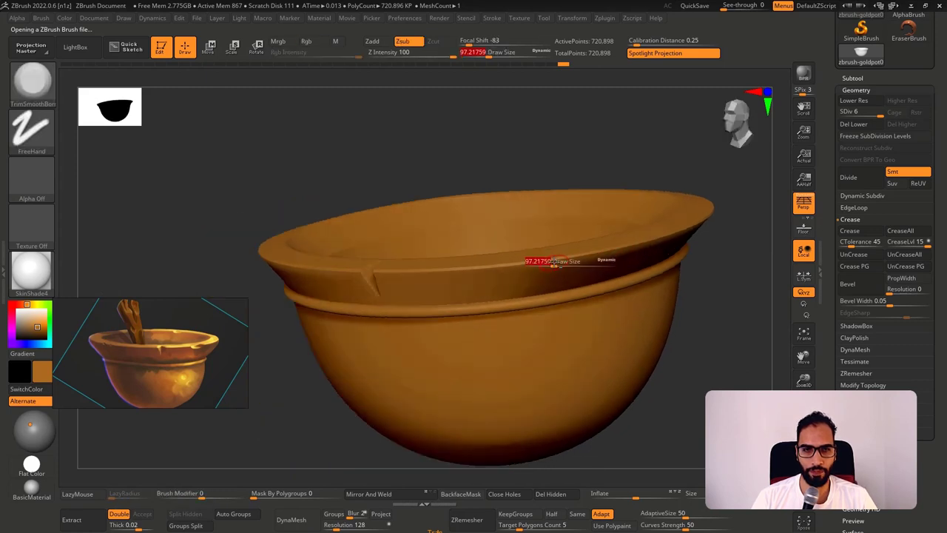
{"action": "left_click_drag", "start_coordinate": [555, 261], "coordinate": [555, 260]}
{"action": "key", "text": "ctrl+z"}
{"action": "key", "text": "s"}
{"action": "mouse_move", "coordinate": [557, 260]}
{"action": "right_mouse_down", "text": "shift"}
{"action": "mouse_move", "coordinate": [539, 262]}
{"action": "mouse_move", "coordinate": [579, 261]}
{"action": "mouse_move", "coordinate": [526, 201]}
{"action": "mouse_move", "coordinate": [558, 197]}
{"action": "right_mouse_up", "text": "shift"}
{"action": "right_click_drag", "start_coordinate": [615, 212], "coordinate": [475, 305], "text": "alt"}
{"action": "right_click_drag", "start_coordinate": [495, 222], "coordinate": [526, 261], "text": "ctrl"}
{"action": "mouse_move", "coordinate": [527, 237]}
{"action": "right_mouse_down"}
{"action": "mouse_move", "coordinate": [515, 243]}
{"action": "mouse_move", "coordinate": [527, 239]}
{"action": "right_mouse_up"}
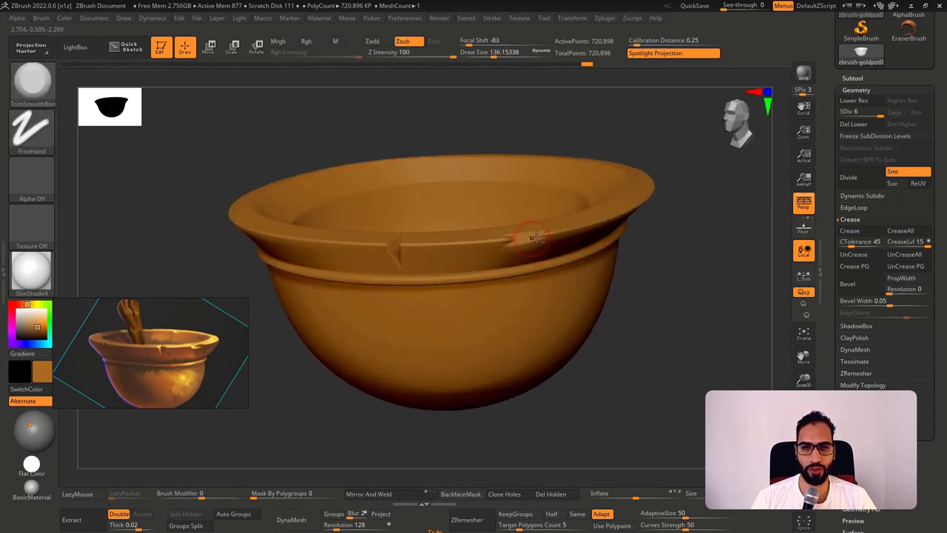
{"action": "right_click_drag", "start_coordinate": [536, 237], "coordinate": [525, 241]}
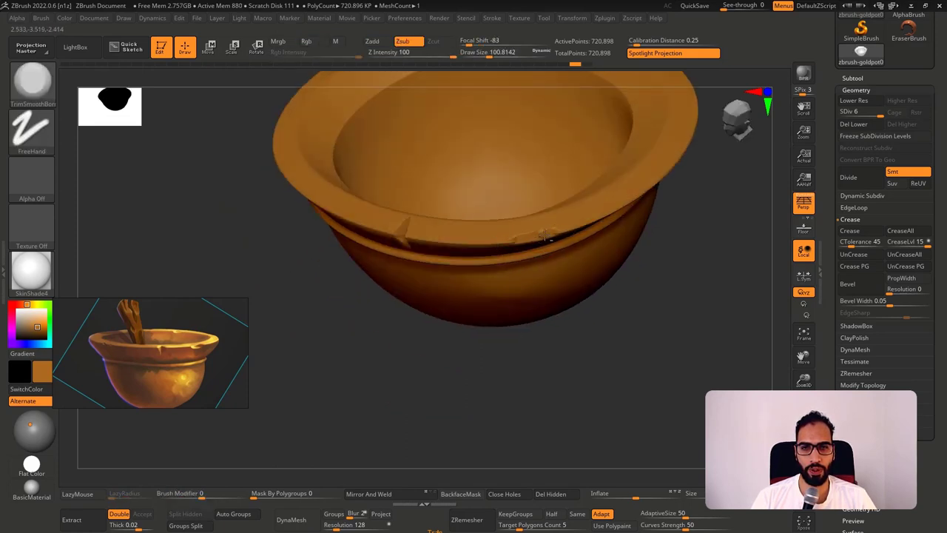
Try more TrimSmoothBorder strokes around the chip on the rim and undo them.
{"action": "key", "text": "ctrl"}
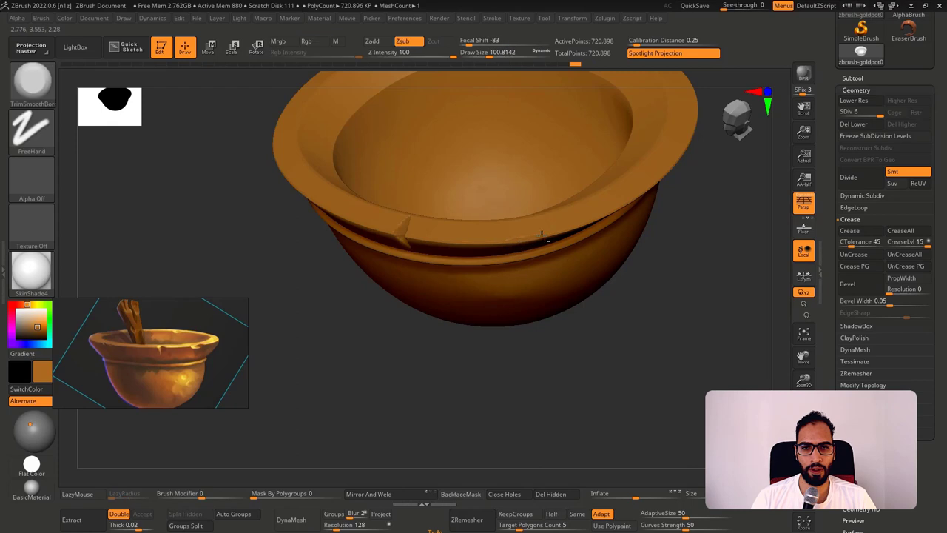
{"action": "right_click_drag", "start_coordinate": [535, 238], "coordinate": [528, 226]}
{"action": "left_click_drag", "start_coordinate": [528, 226], "coordinate": [569, 232]}
{"action": "mouse_move", "coordinate": [551, 231]}
{"action": "right_mouse_down"}
{"action": "mouse_move", "coordinate": [544, 203]}
{"action": "mouse_move", "coordinate": [535, 236]}
{"action": "right_mouse_up"}
{"action": "left_click_drag", "start_coordinate": [518, 240], "coordinate": [532, 240]}
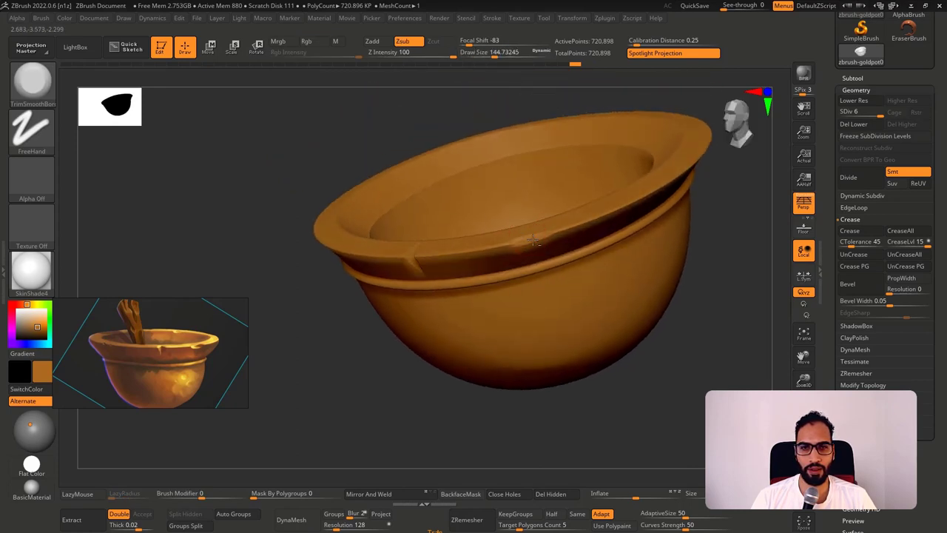
{"action": "key", "text": "ctrl+z"}
{"action": "key", "text": "ctrl+z"}
Load the TrimDynamicC brush from the Trim folder of the LightBox brush library.
{"action": "mouse_move", "coordinate": [532, 242]}
{"action": "right_mouse_down"}
{"action": "mouse_move", "coordinate": [492, 253]}
{"action": "mouse_move", "coordinate": [334, 220]}
{"action": "mouse_move", "coordinate": [380, 221]}
{"action": "mouse_move", "coordinate": [361, 205]}
{"action": "right_mouse_up"}
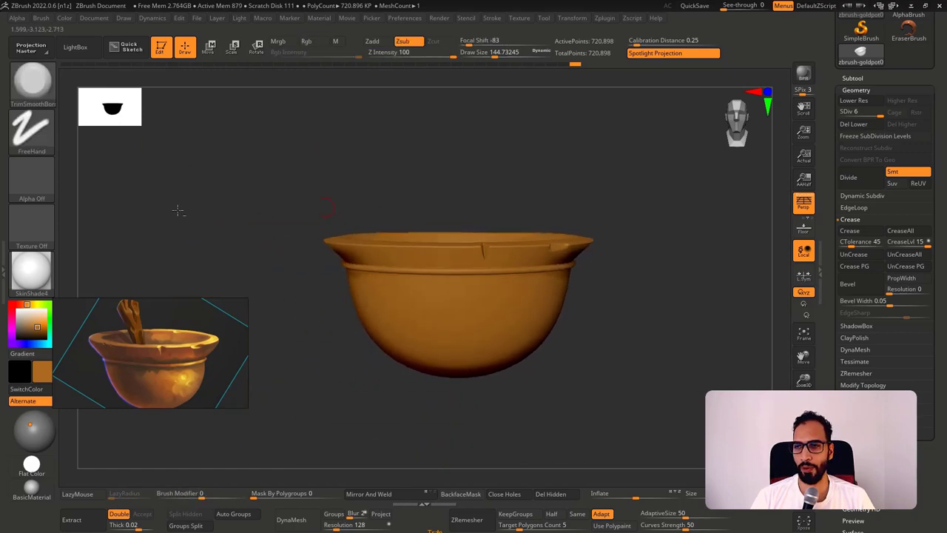
{"action": "left_click", "coordinate": [35, 273]}
{"action": "left_click", "coordinate": [91, 70]}
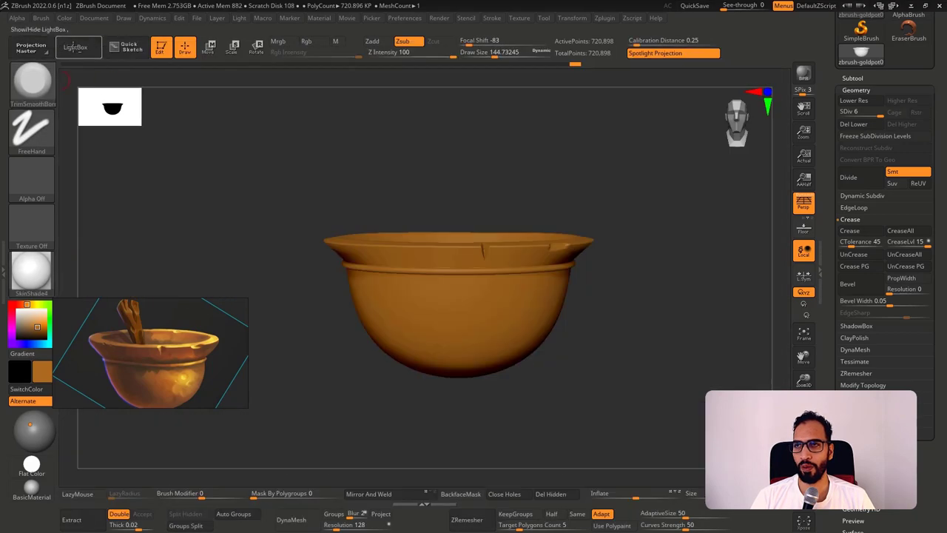
{"action": "left_click", "coordinate": [75, 47]}
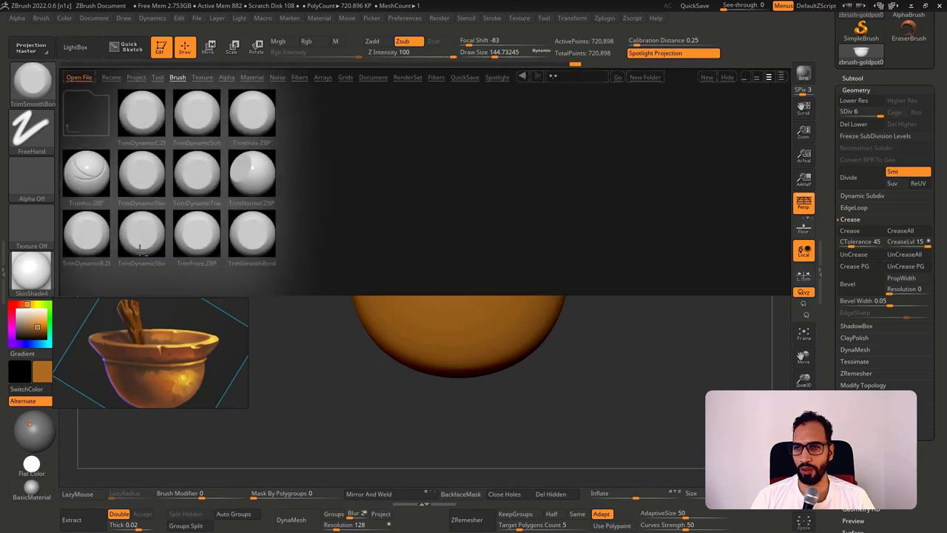
{"action": "left_click", "coordinate": [91, 241]}
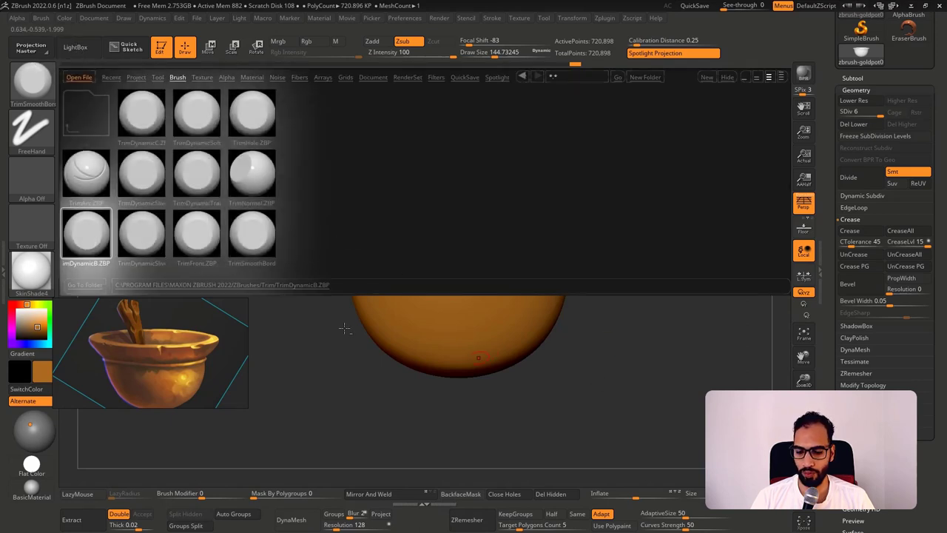
{"action": "double_click", "coordinate": [151, 127]}
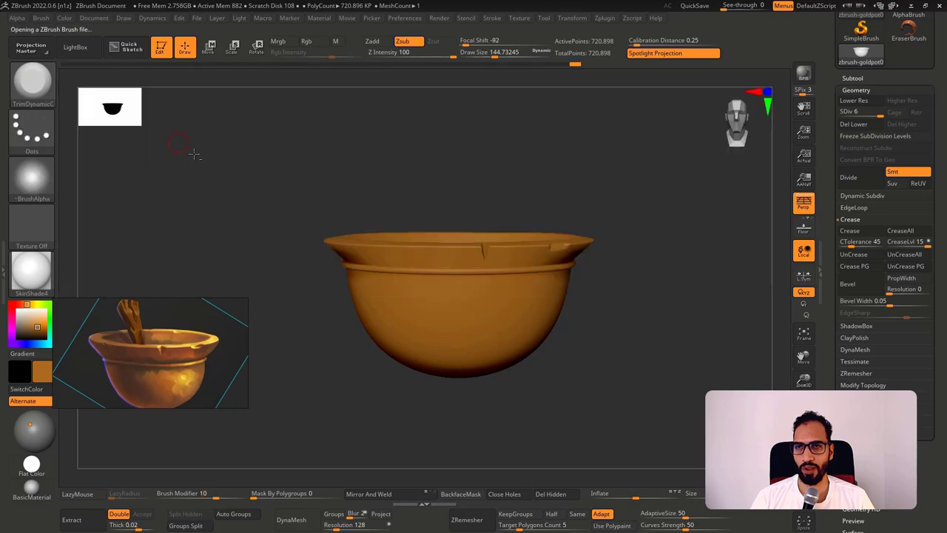
Load the TrimHole brush from the brush library.
{"action": "left_click", "coordinate": [33, 83]}
{"action": "left_click", "coordinate": [76, 48]}
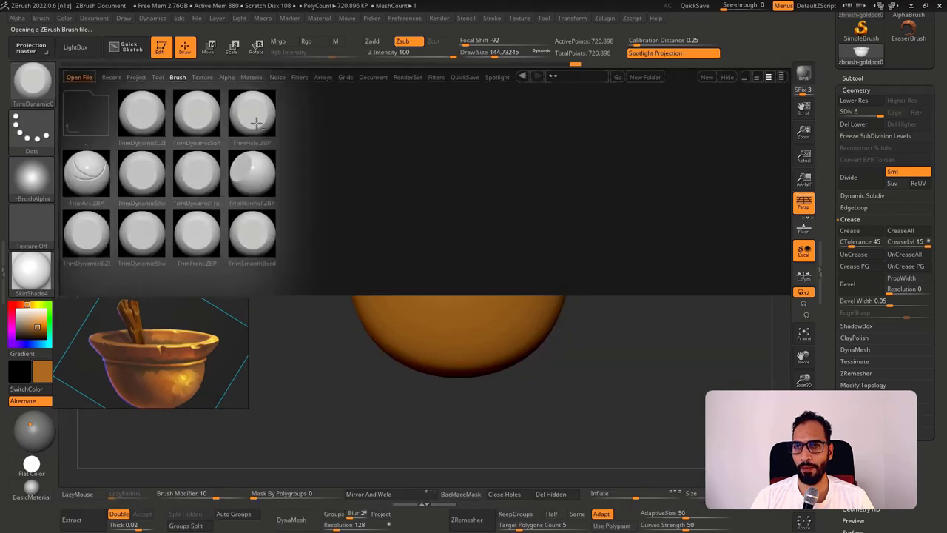
{"action": "double_click", "coordinate": [255, 118]}
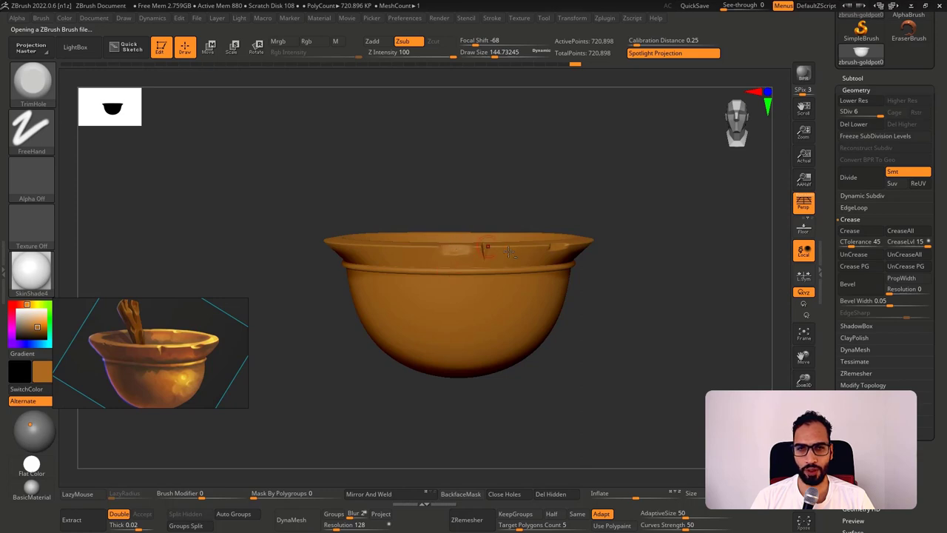
{"action": "mouse_move", "coordinate": [509, 252]}
{"action": "right_mouse_down", "text": "ctrl"}
{"action": "mouse_move", "coordinate": [563, 235]}
{"action": "mouse_move", "coordinate": [559, 257]}
{"action": "mouse_move", "coordinate": [531, 273]}
{"action": "mouse_move", "coordinate": [575, 255]}
{"action": "right_mouse_up", "text": "ctrl"}
{"action": "key", "text": "ctrl+z"}
{"action": "key", "text": "ctrl+z"}
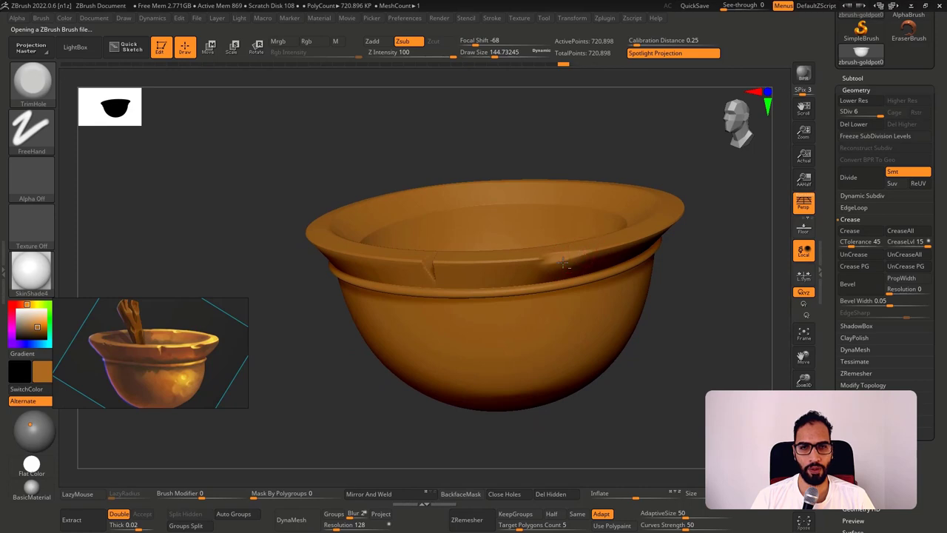
Trim a shallow dent into the outer edge of the bowl's rim beside the crack with TrimHole.
{"action": "mouse_move", "coordinate": [573, 265]}
{"action": "right_mouse_down", "text": "shift"}
{"action": "mouse_move", "coordinate": [594, 238]}
{"action": "mouse_move", "coordinate": [565, 257]}
{"action": "mouse_move", "coordinate": [524, 258]}
{"action": "right_mouse_up", "text": "shift"}
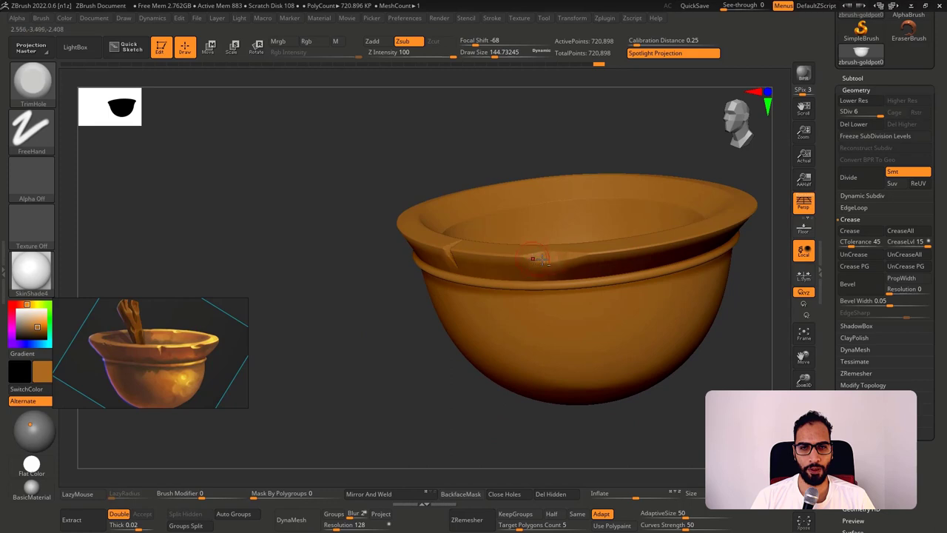
{"action": "left_click_drag", "start_coordinate": [543, 257], "coordinate": [537, 259]}
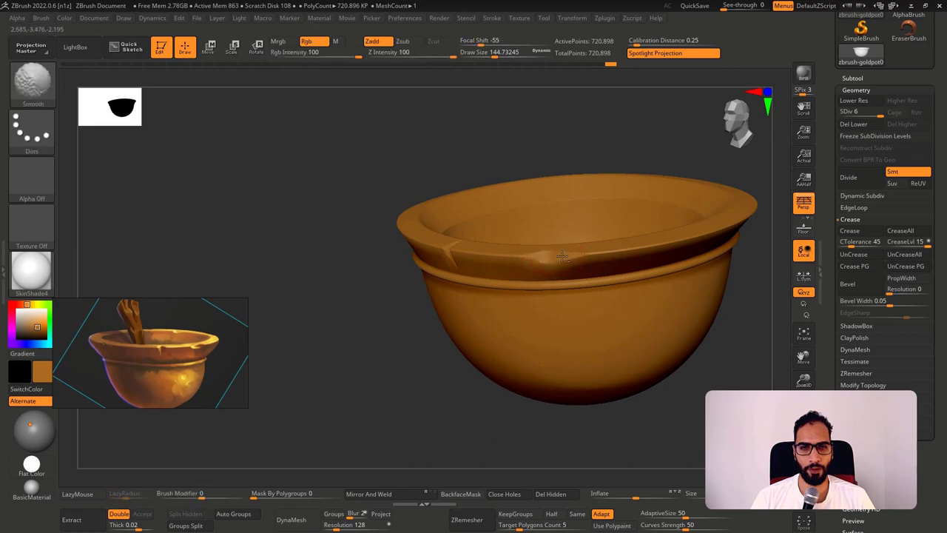
{"action": "right_click_drag", "start_coordinate": [526, 259], "coordinate": [545, 262], "text": "shift"}
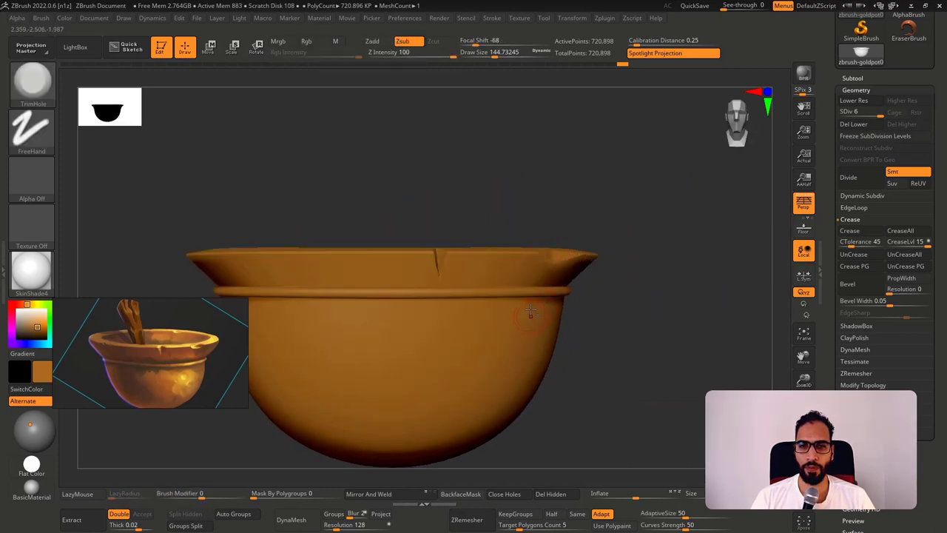
Try to flatten the crack in the rim with TrimHole, undo the strokes and reduce the draw size to about 97.
{"action": "mouse_move", "coordinate": [472, 313]}
{"action": "right_mouse_down", "text": "alt"}
{"action": "mouse_move", "coordinate": [552, 285]}
{"action": "mouse_move", "coordinate": [540, 276]}
{"action": "mouse_move", "coordinate": [545, 249]}
{"action": "mouse_move", "coordinate": [521, 259]}
{"action": "right_mouse_up", "text": "alt"}
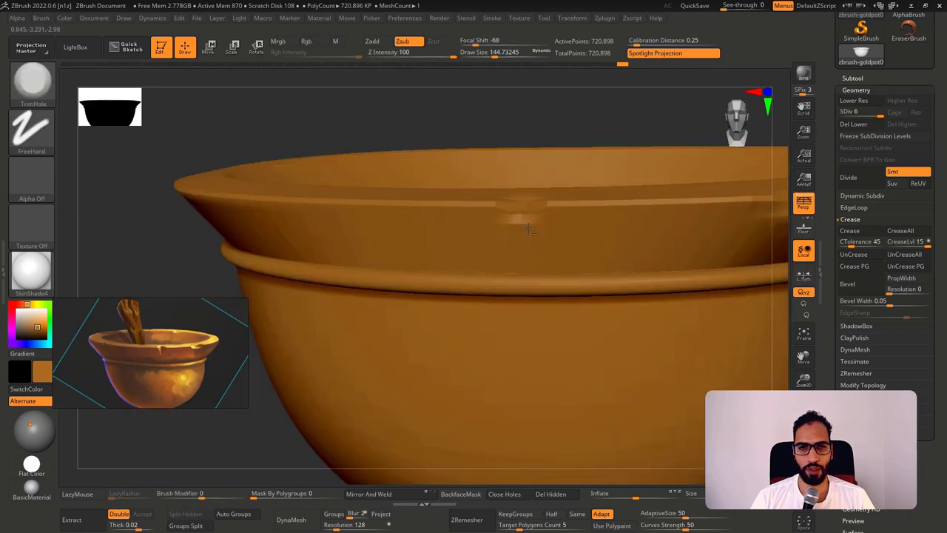
{"action": "mouse_move", "coordinate": [535, 253]}
{"action": "left_mouse_down"}
{"action": "mouse_move", "coordinate": [521, 213]}
{"action": "mouse_move", "coordinate": [516, 222]}
{"action": "mouse_move", "coordinate": [523, 213]}
{"action": "mouse_move", "coordinate": [506, 224]}
{"action": "left_mouse_up"}
{"action": "key", "text": "ctrl+z"}
{"action": "key", "text": "s"}
{"action": "key", "text": "ctrl+z"}
{"action": "key", "text": "s"}
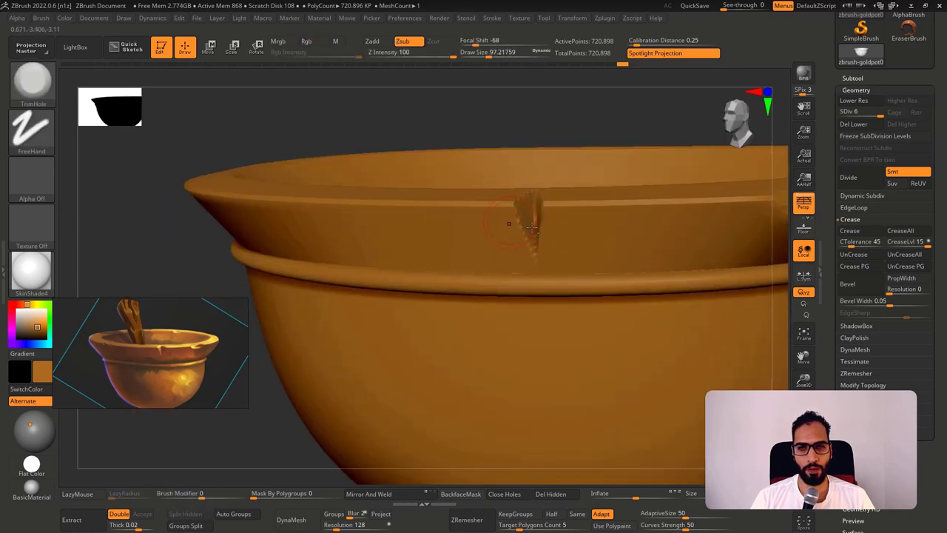
Try to refine the rim crack with small TrimHole strokes and smoothing at a draw size of about 100.
{"action": "right_click_drag", "start_coordinate": [605, 222], "coordinate": [615, 253], "text": "ctrl"}
{"action": "key", "text": "ctrl+z"}
{"action": "key", "text": "ctrl+shift+z"}
{"action": "left_click_drag", "start_coordinate": [640, 212], "coordinate": [593, 219]}
{"action": "mouse_move", "coordinate": [551, 229]}
{"action": "right_mouse_down", "text": "ctrl"}
{"action": "mouse_move", "coordinate": [526, 187]}
{"action": "mouse_move", "coordinate": [452, 249]}
{"action": "mouse_move", "coordinate": [446, 202]}
{"action": "right_mouse_up", "text": "ctrl"}
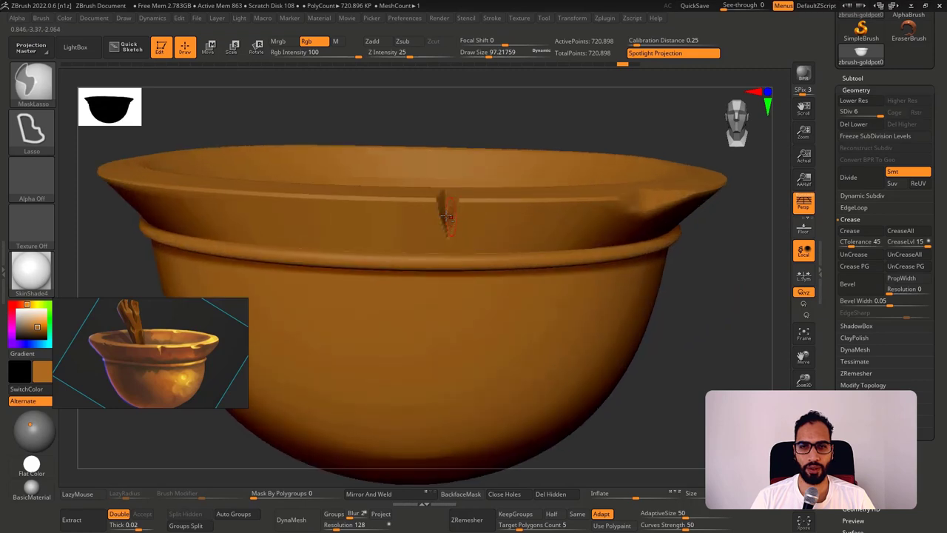
{"action": "left_click_drag", "start_coordinate": [447, 199], "coordinate": [447, 213]}
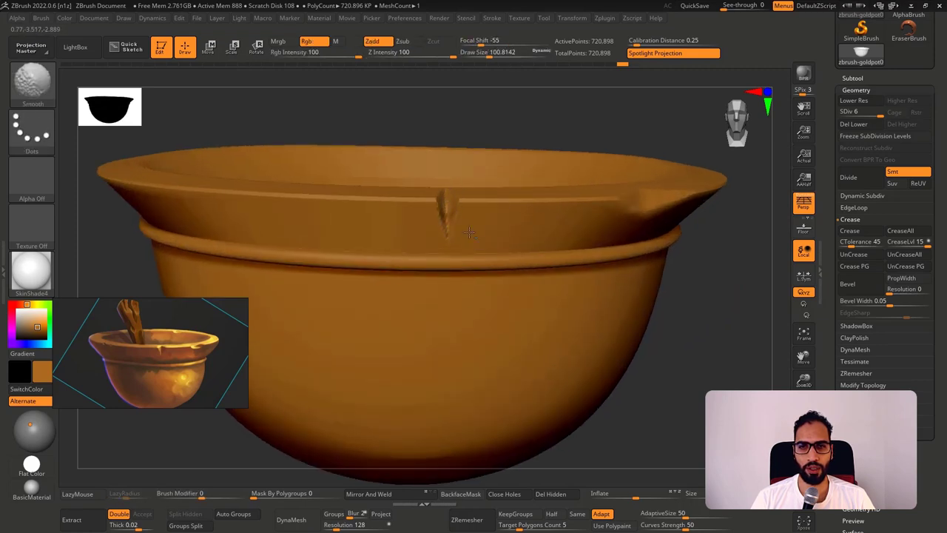
{"action": "key", "text": "shift"}
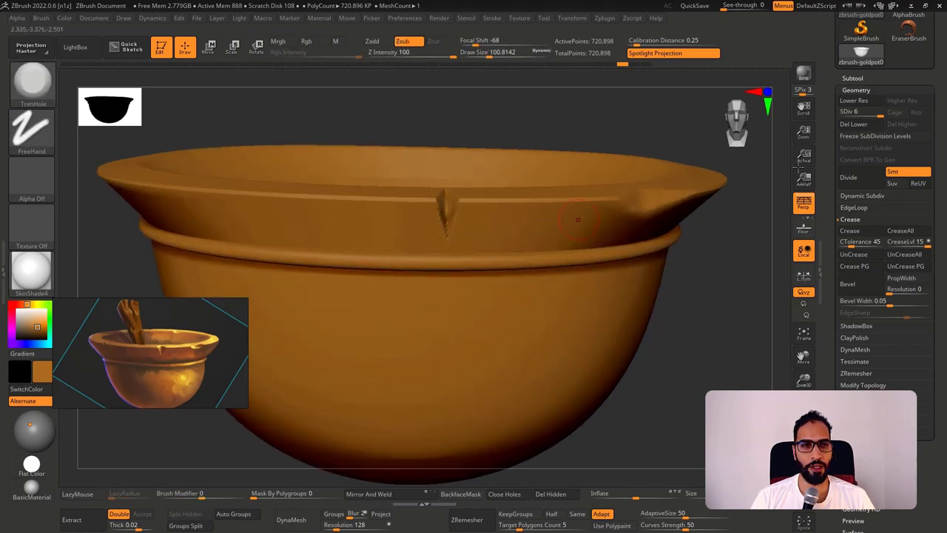
Apply ClayPolish with Max 25 to the bowl and clear the mask.
{"action": "left_click", "coordinate": [860, 337]}
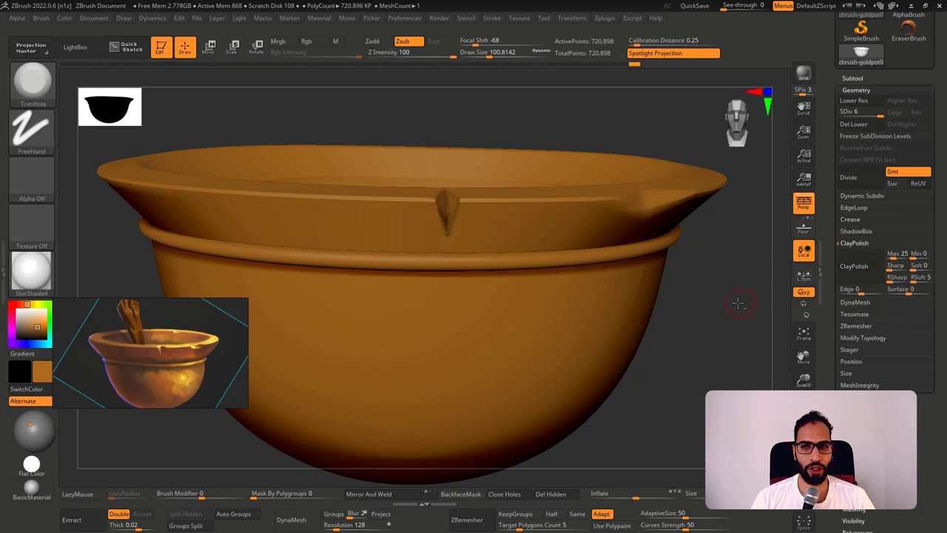
{"action": "left_click_drag", "start_coordinate": [737, 303], "coordinate": [755, 325], "text": "ctrl"}
{"action": "mouse_move", "coordinate": [714, 306]}
{"action": "right_mouse_down", "text": "ctrl"}
{"action": "mouse_move", "coordinate": [587, 233]}
{"action": "mouse_move", "coordinate": [467, 237]}
{"action": "mouse_move", "coordinate": [491, 269]}
{"action": "mouse_move", "coordinate": [517, 271]}
{"action": "right_mouse_up", "text": "ctrl"}
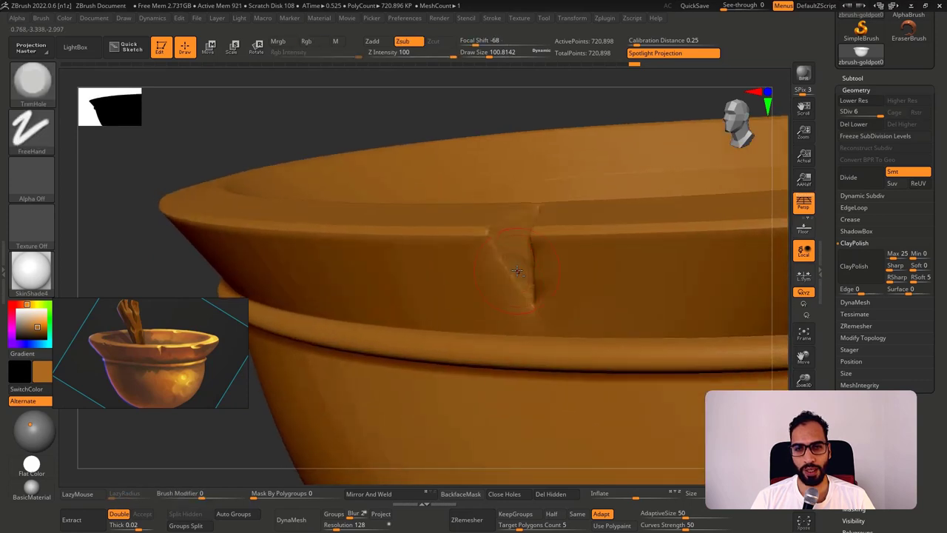
Try to flatten the inner faces of the rim crack with the hPolish brush, and undo the polishing.
{"action": "key", "text": "b"}
{"action": "key", "text": "h"}
{"action": "key", "text": "p"}
{"action": "mouse_move", "coordinate": [512, 267]}
{"action": "left_mouse_down"}
{"action": "mouse_move", "coordinate": [515, 224]}
{"action": "mouse_move", "coordinate": [507, 252]}
{"action": "left_mouse_up"}
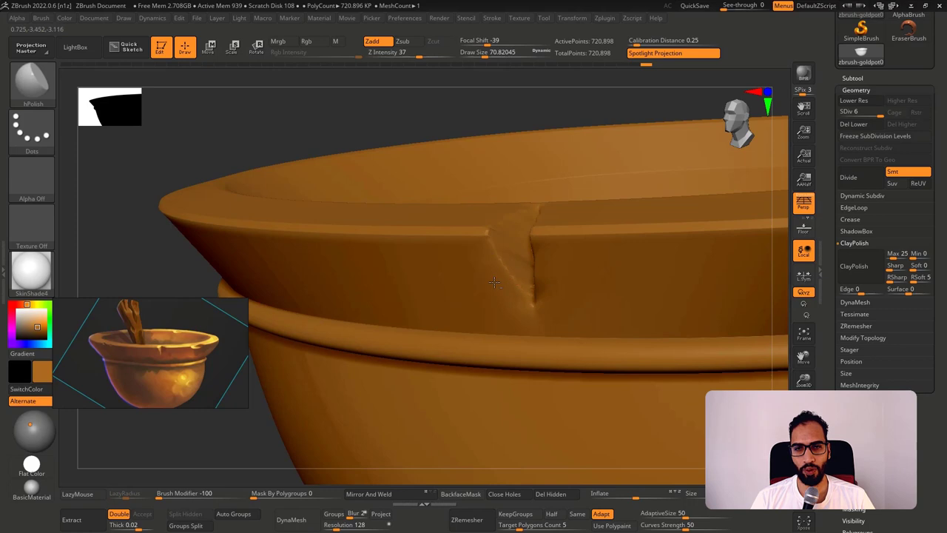
{"action": "right_click_drag", "start_coordinate": [512, 256], "coordinate": [530, 225]}
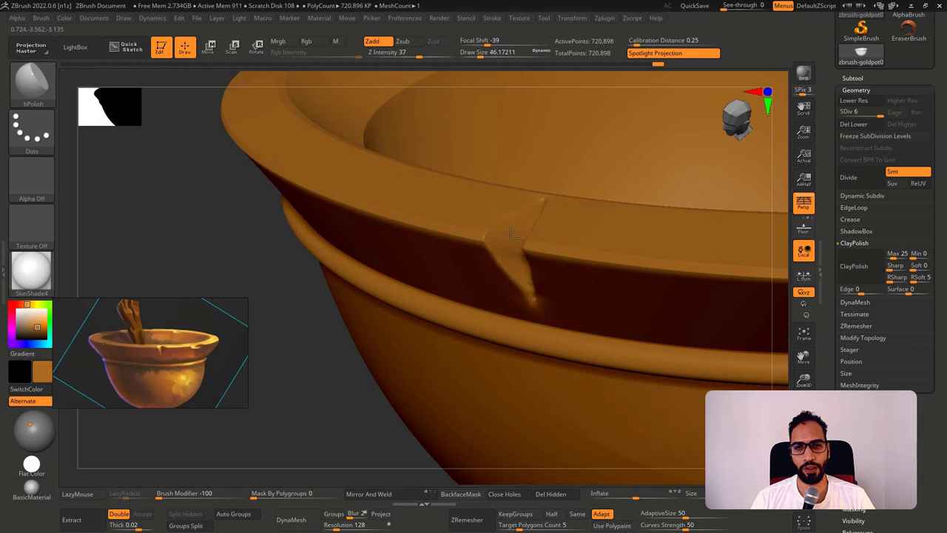
{"action": "right_click_drag", "start_coordinate": [510, 233], "coordinate": [498, 244]}
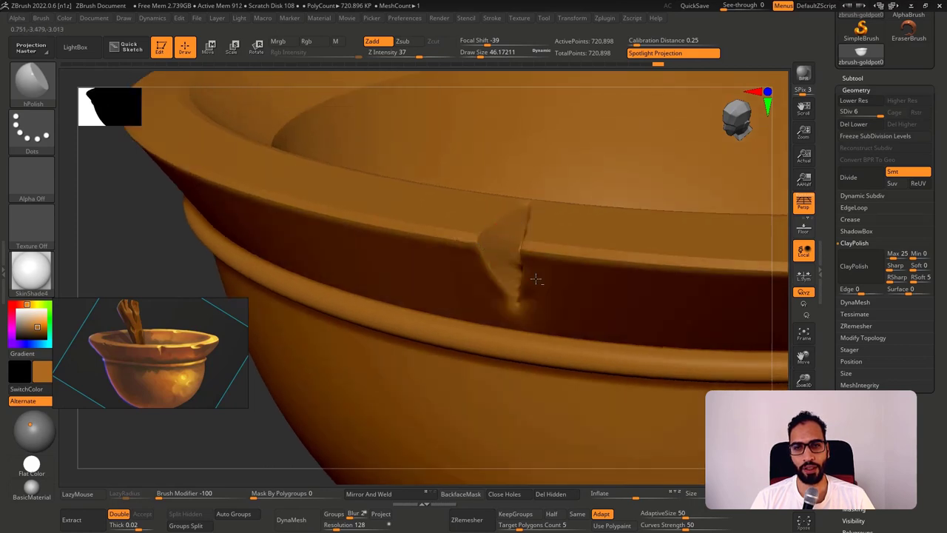
{"action": "right_click_drag", "start_coordinate": [536, 279], "coordinate": [513, 280], "text": "ctrl"}
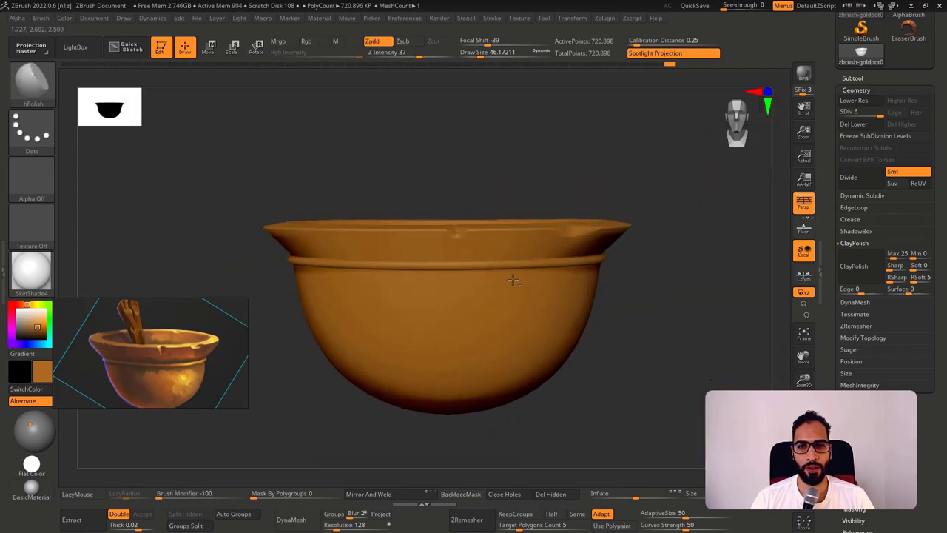
{"action": "key", "text": "ctrl"}
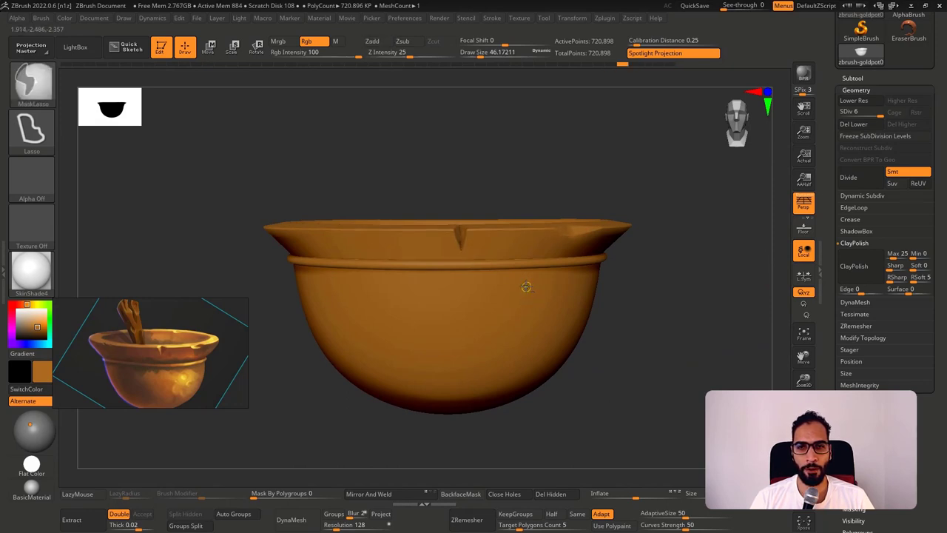
{"action": "mouse_move", "coordinate": [619, 290]}
{"action": "right_mouse_down"}
{"action": "mouse_move", "coordinate": [624, 302]}
{"action": "mouse_move", "coordinate": [644, 303]}
{"action": "right_mouse_up"}
{"action": "key", "text": "s"}
{"action": "left_click", "coordinate": [538, 319]}
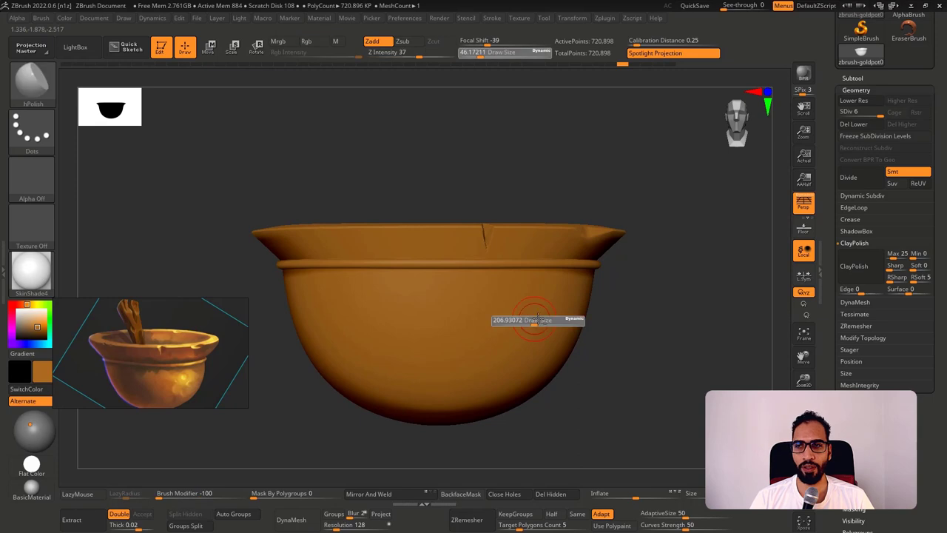
{"action": "mouse_move", "coordinate": [588, 326]}
{"action": "right_mouse_down"}
{"action": "mouse_move", "coordinate": [620, 339]}
{"action": "mouse_move", "coordinate": [648, 412]}
{"action": "right_mouse_up"}
{"action": "key", "text": "s"}
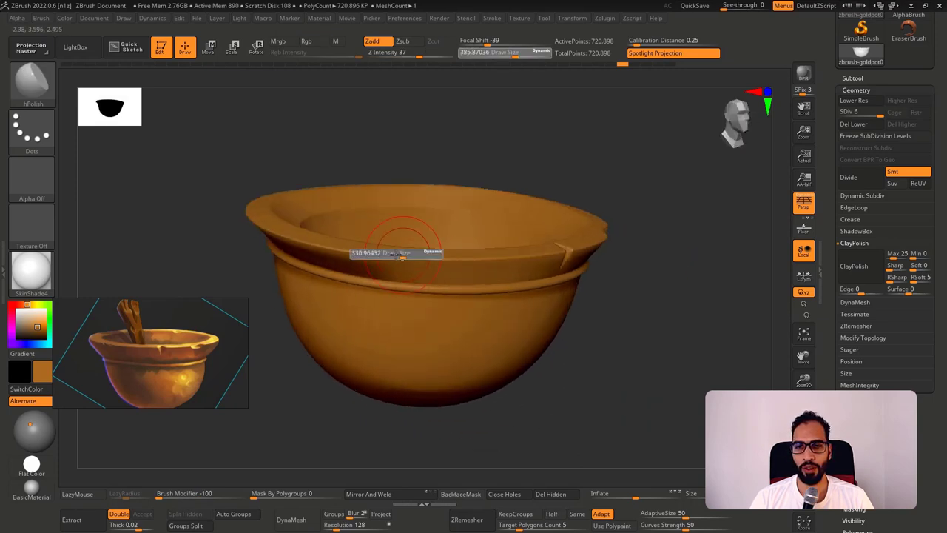
{"action": "key", "text": "s"}
{"action": "left_click_drag", "start_coordinate": [383, 257], "coordinate": [374, 257]}
{"action": "left_click", "coordinate": [80, 46]}
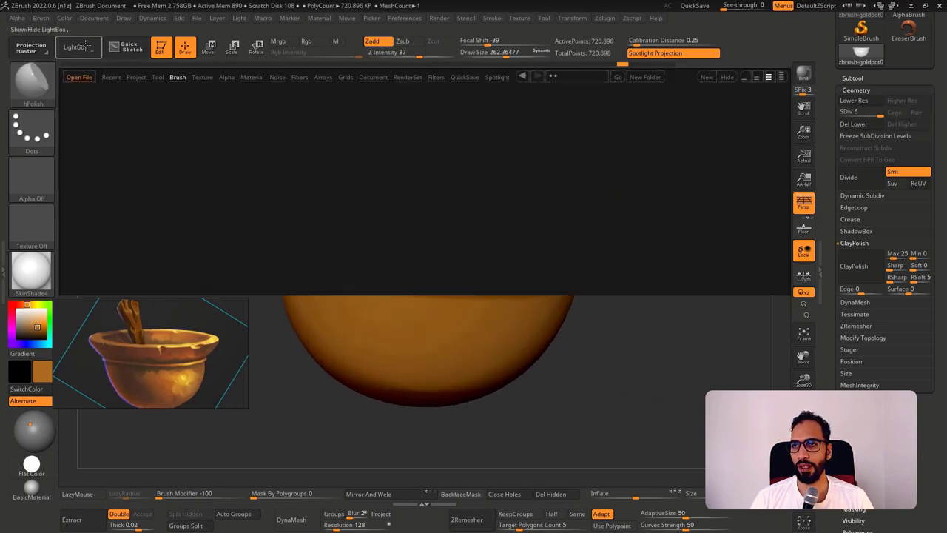
{"action": "double_click", "coordinate": [252, 111]}
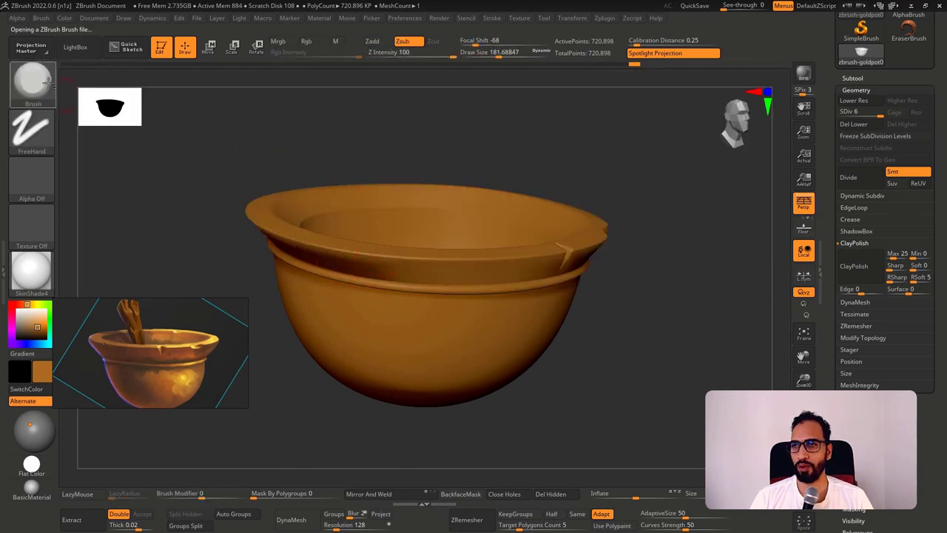
Load the TrimDynamicTra brush, reduce its draw size to about 87, and trim a dent into the rim's edge away from the crack.
{"action": "left_click", "coordinate": [77, 47]}
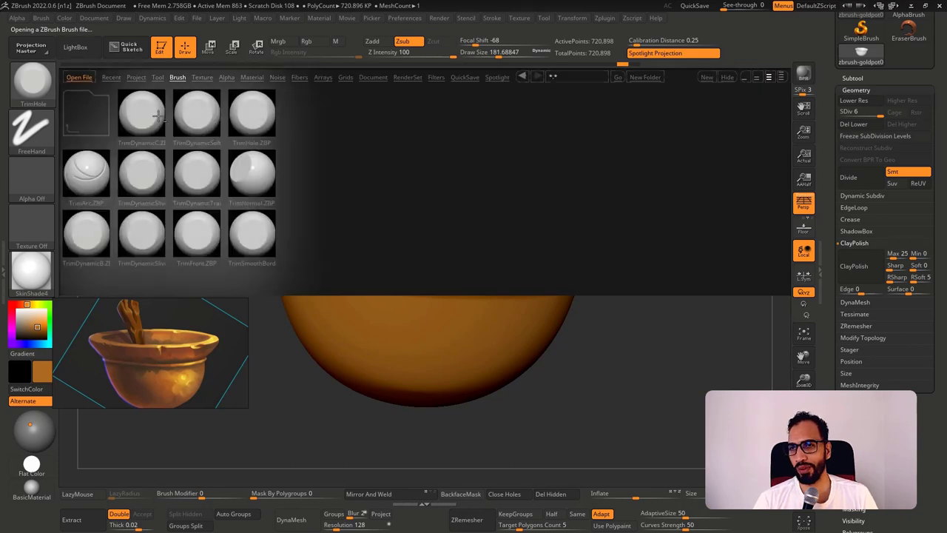
{"action": "left_click", "coordinate": [205, 187]}
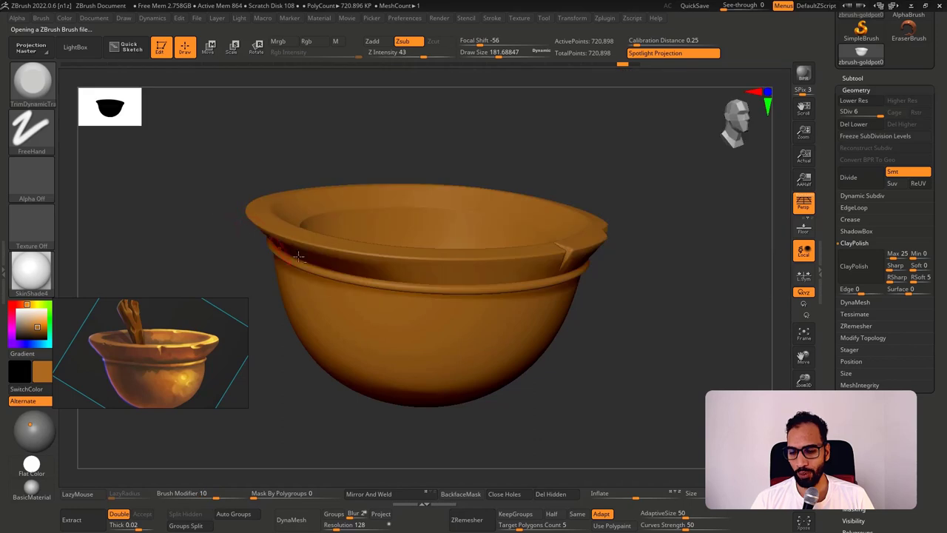
{"action": "key", "text": "s"}
{"action": "left_click_drag", "start_coordinate": [344, 254], "coordinate": [338, 254]}
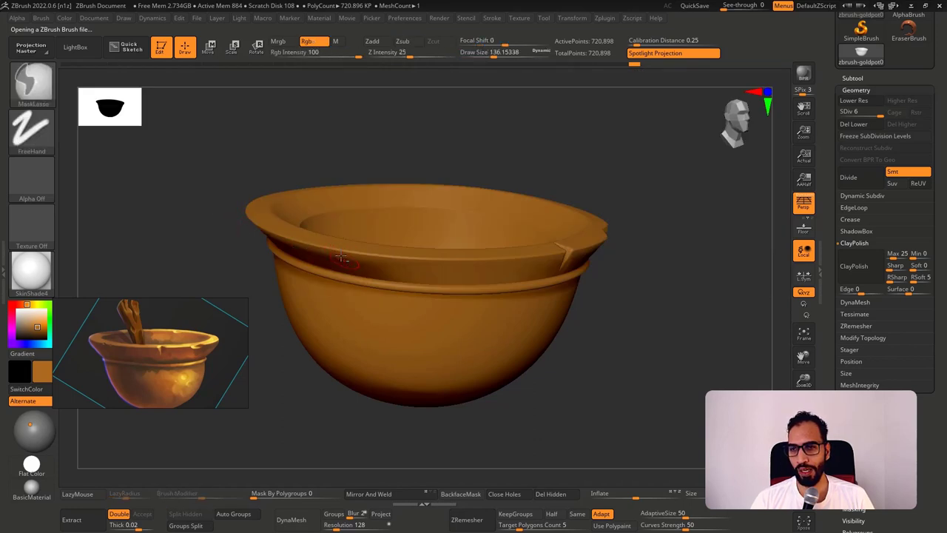
{"action": "mouse_move", "coordinate": [345, 253]}
{"action": "right_mouse_down", "text": "shift"}
{"action": "mouse_move", "coordinate": [363, 243]}
{"action": "mouse_move", "coordinate": [391, 253]}
{"action": "mouse_move", "coordinate": [393, 274]}
{"action": "mouse_move", "coordinate": [436, 265]}
{"action": "right_mouse_up", "text": "shift"}
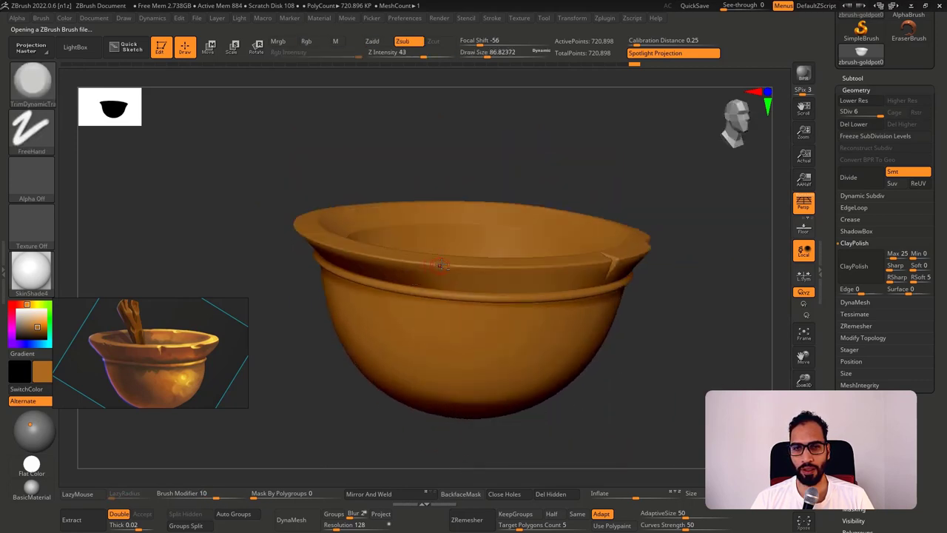
{"action": "right_click_drag", "start_coordinate": [481, 294], "coordinate": [469, 275], "text": "shift"}
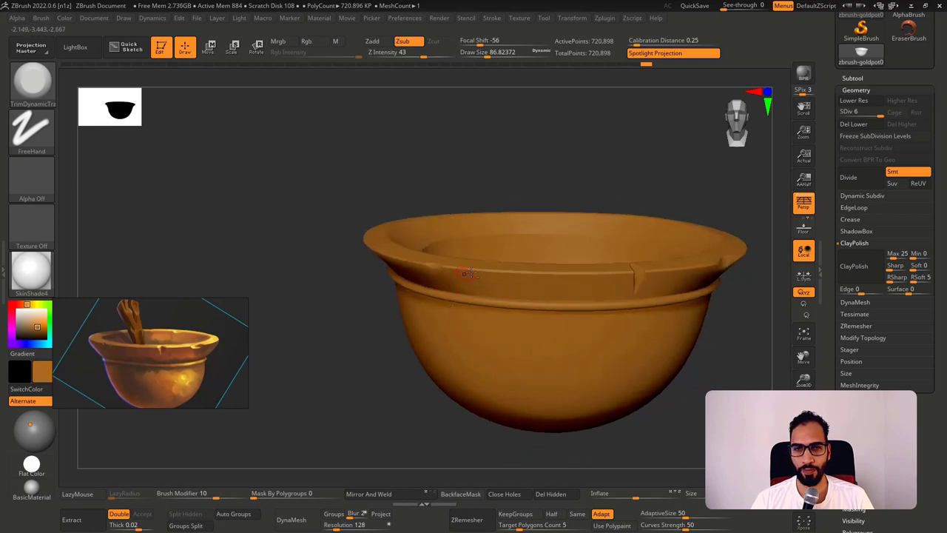
Enlarge the draw size to about 484 and trim broad, subtle planes into the front of the bowl's body.
{"action": "right_click_drag", "start_coordinate": [526, 290], "coordinate": [480, 199], "text": "ctrl"}
{"action": "right_click_drag", "start_coordinate": [481, 199], "coordinate": [472, 215], "text": "shift"}
{"action": "right_click_drag", "start_coordinate": [496, 245], "coordinate": [439, 200], "text": "alt"}
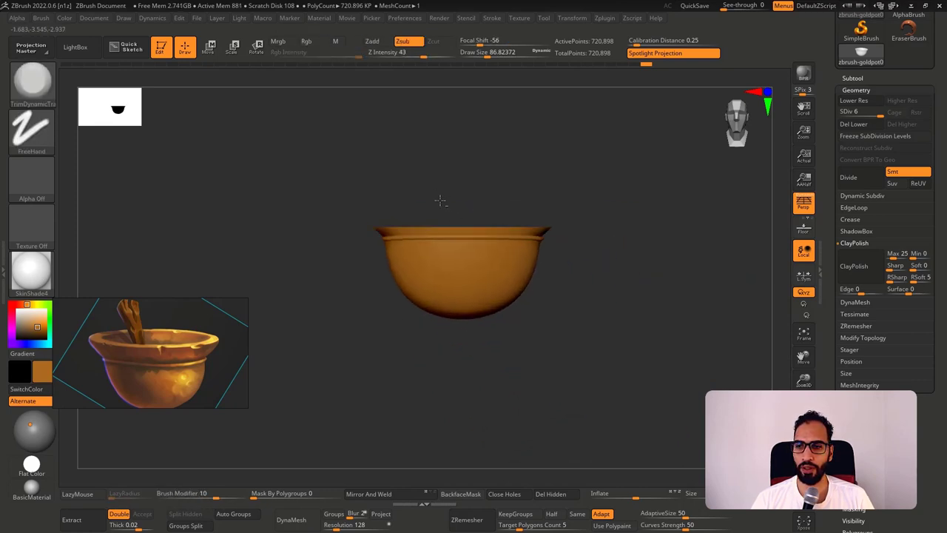
{"action": "key", "text": "s"}
{"action": "left_click_drag", "start_coordinate": [478, 273], "coordinate": [494, 276]}
{"action": "right_click_drag", "start_coordinate": [486, 272], "coordinate": [483, 245]}
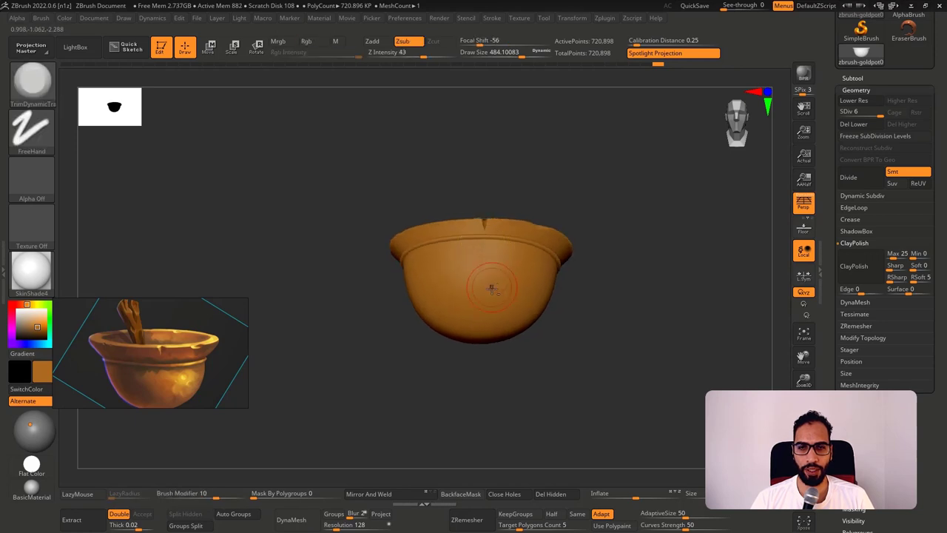
Trim larger soft planes across the bowl's underside and side, increasing the draw size to about 899 and up to 1000.
{"action": "right_click_drag", "start_coordinate": [509, 304], "coordinate": [512, 245]}
{"action": "key", "text": "bracketright"}
{"action": "key", "text": "bracketright"}
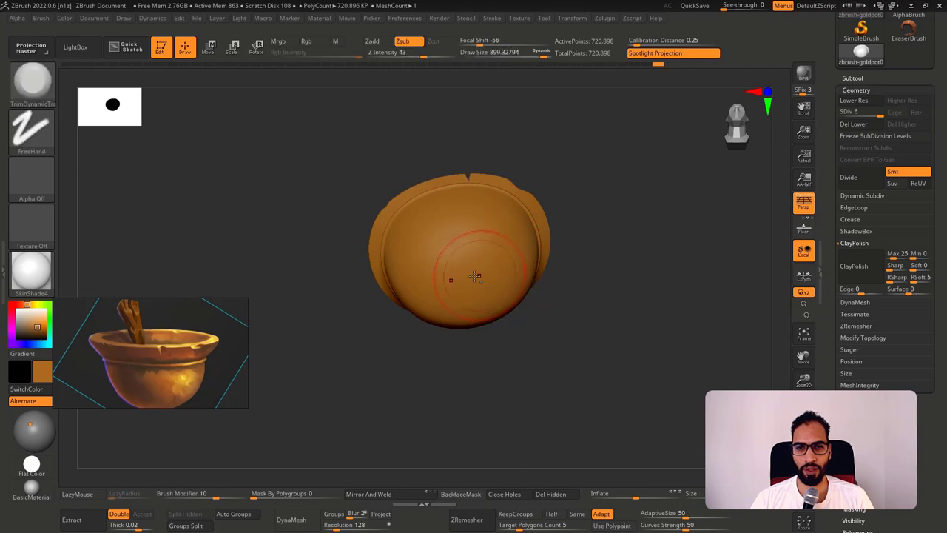
{"action": "mouse_move", "coordinate": [482, 264]}
{"action": "right_mouse_down", "text": "alt"}
{"action": "mouse_move", "coordinate": [470, 287]}
{"action": "mouse_move", "coordinate": [432, 295]}
{"action": "mouse_move", "coordinate": [406, 239]}
{"action": "right_mouse_up", "text": "alt"}
{"action": "key", "text": "bracketright"}
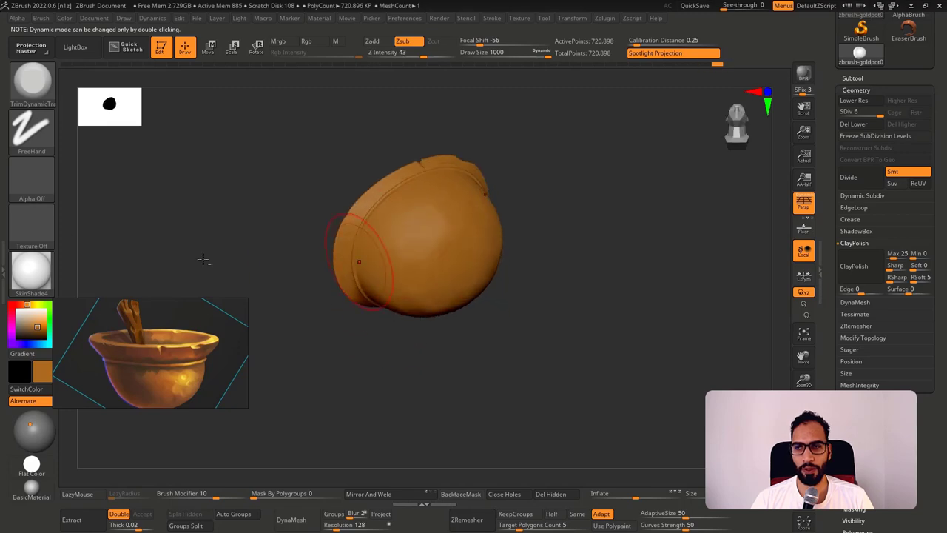
Apply the FastShader material to the bowl and inspect its trimmed surface.
{"action": "left_click", "coordinate": [50, 271]}
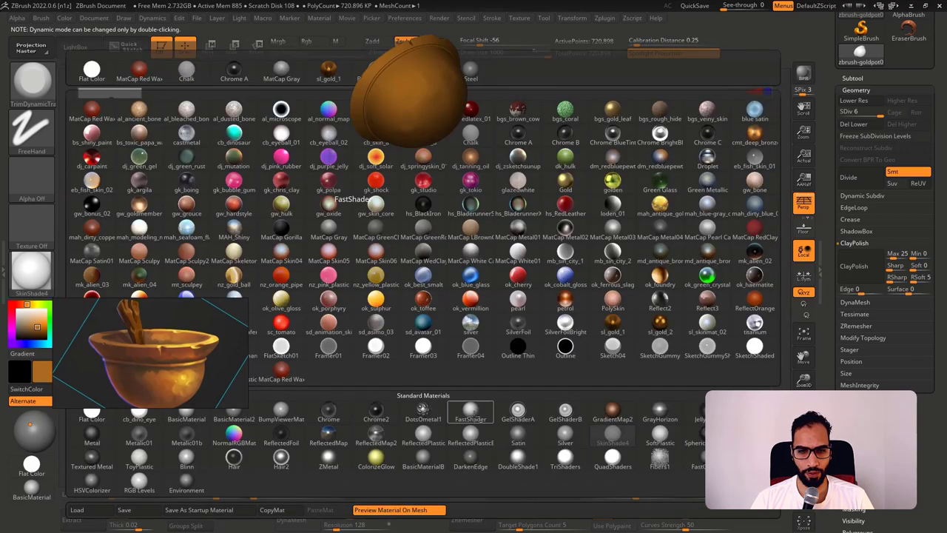
{"action": "left_click", "coordinate": [469, 416]}
{"action": "right_click_drag", "start_coordinate": [469, 417], "coordinate": [355, 374]}
Apply the Metal 01 material to the bowl and pick a lighter, less saturated orange-tan colour.
{"action": "left_click", "coordinate": [32, 270]}
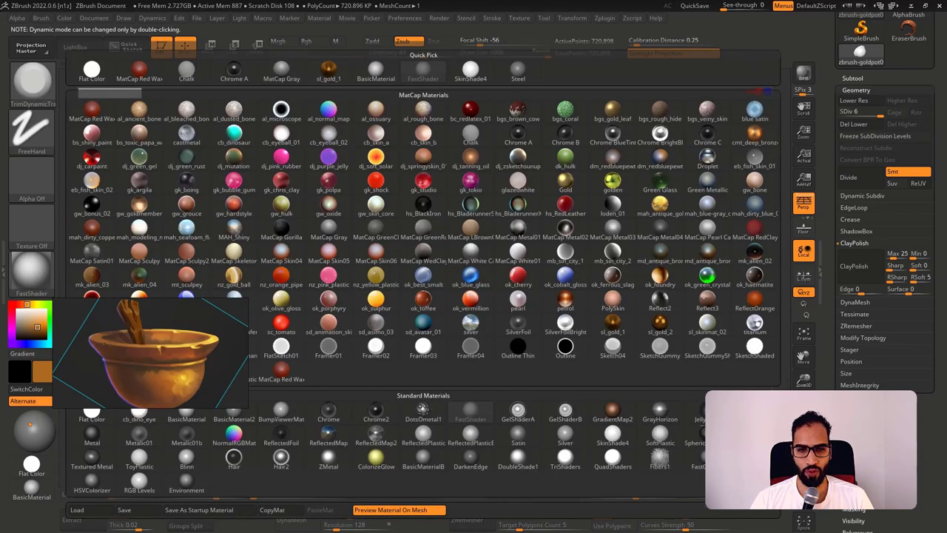
{"action": "left_click", "coordinate": [91, 435]}
{"action": "right_click_drag", "start_coordinate": [465, 403], "coordinate": [452, 288]}
{"action": "left_click", "coordinate": [35, 321]}
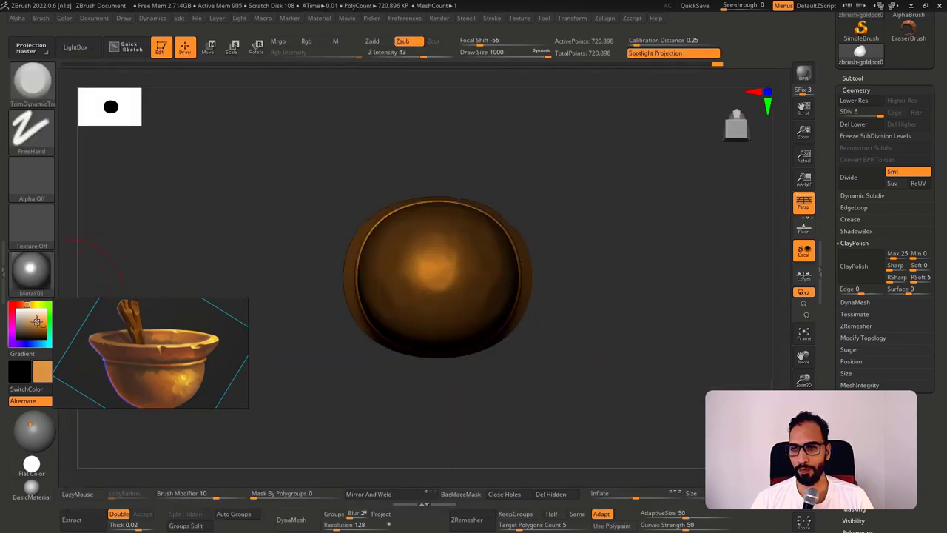
{"action": "right_click_drag", "start_coordinate": [405, 211], "coordinate": [438, 336], "text": "shift"}
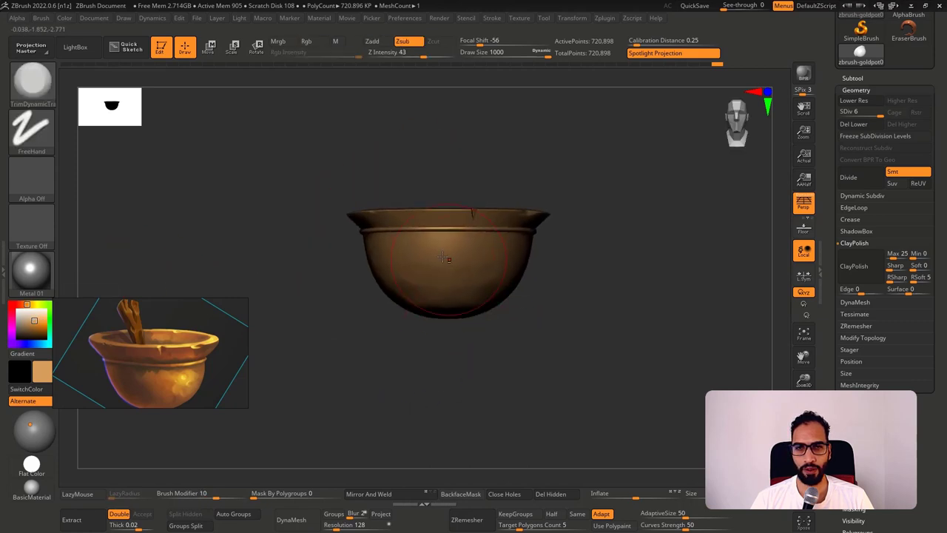
Add a new sculpting layer to the bowl.
{"action": "right_click_drag", "start_coordinate": [449, 269], "coordinate": [472, 265], "text": "ctrl"}
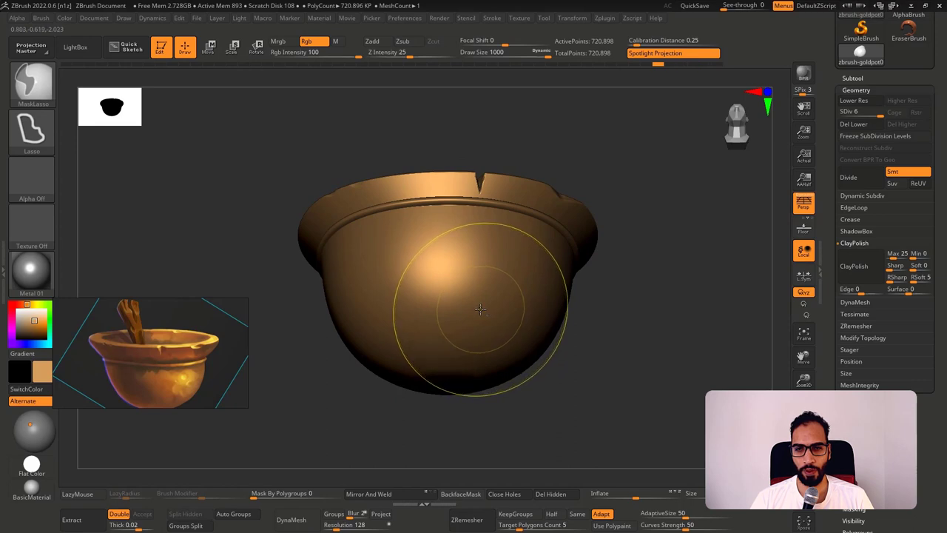
{"action": "right_click_drag", "start_coordinate": [480, 309], "coordinate": [513, 284]}
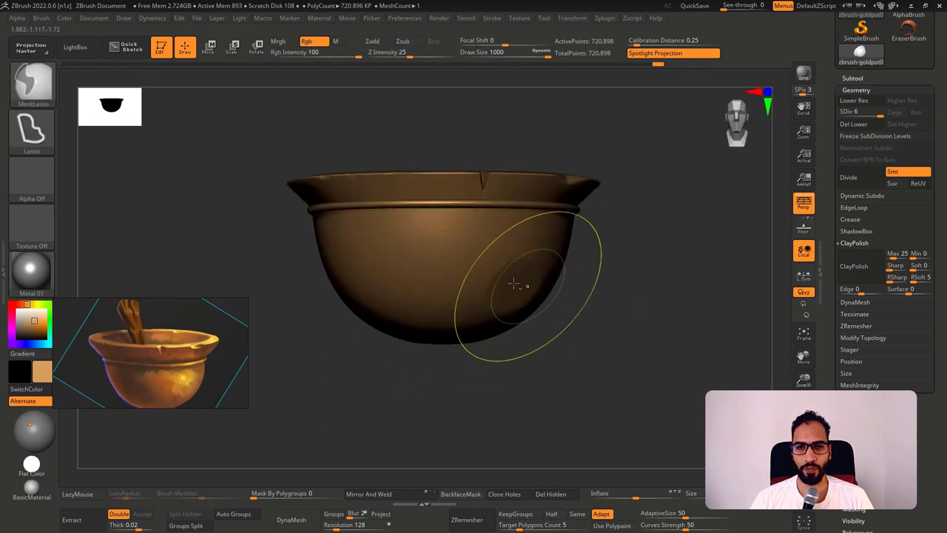
{"action": "key", "text": "alt"}
{"action": "left_click", "coordinate": [880, 89]}
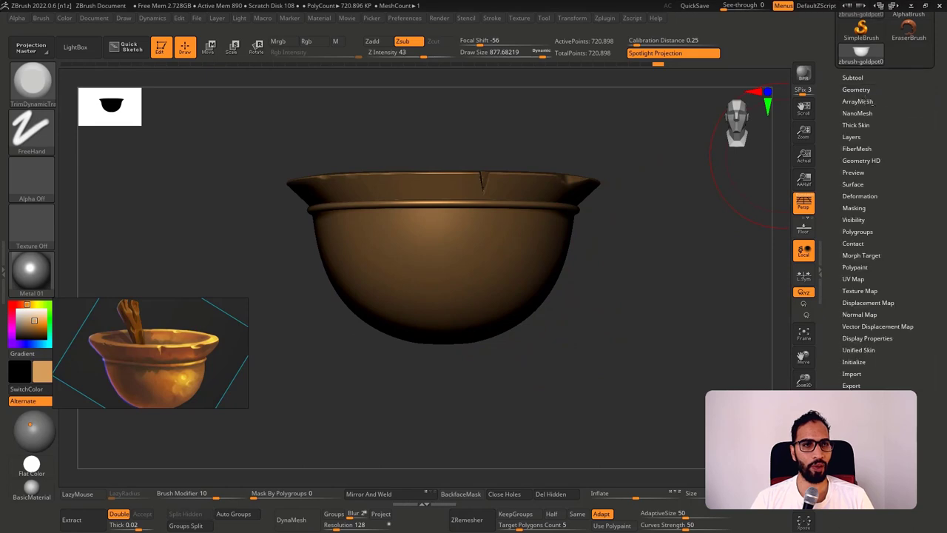
{"action": "left_click", "coordinate": [852, 137]}
{"action": "left_click", "coordinate": [849, 277]}
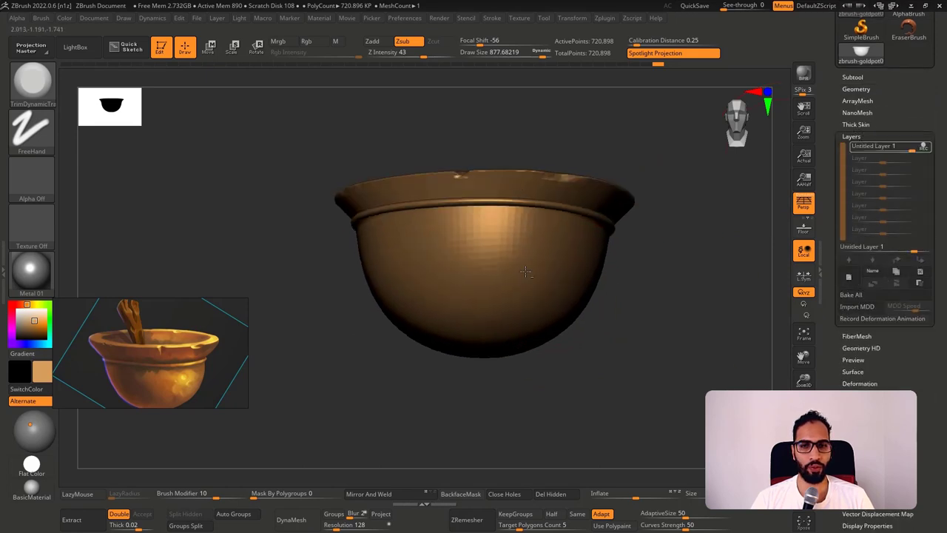
Trim broad soft planes into the front side of the bowl's body at a draw size of about 921, undoing the last stroke.
{"action": "left_click_drag", "start_coordinate": [555, 291], "coordinate": [552, 297]}
{"action": "key", "text": "ctrl"}
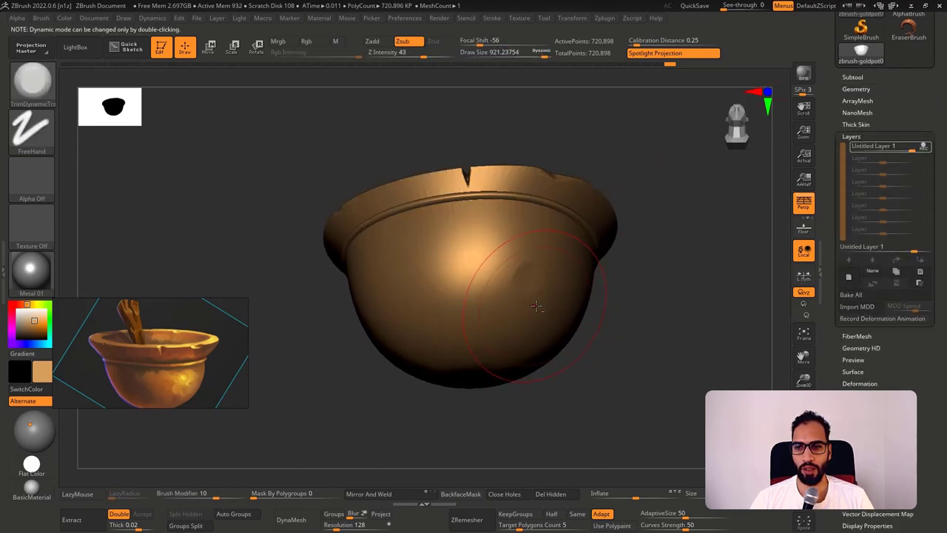
{"action": "left_click_drag", "start_coordinate": [509, 311], "coordinate": [524, 261]}
{"action": "key", "text": "s"}
{"action": "mouse_move", "coordinate": [494, 316]}
{"action": "left_mouse_down"}
{"action": "mouse_move", "coordinate": [510, 282]}
{"action": "mouse_move", "coordinate": [512, 316]}
{"action": "left_mouse_up"}
{"action": "left_click_drag", "start_coordinate": [505, 307], "coordinate": [503, 330]}
{"action": "key", "text": "ctrl+z"}
Reduce the draw size to about 223 and down to 104, and trim smaller planes across the front of the bowl's body.
{"action": "key", "text": "s"}
{"action": "key", "text": "s"}
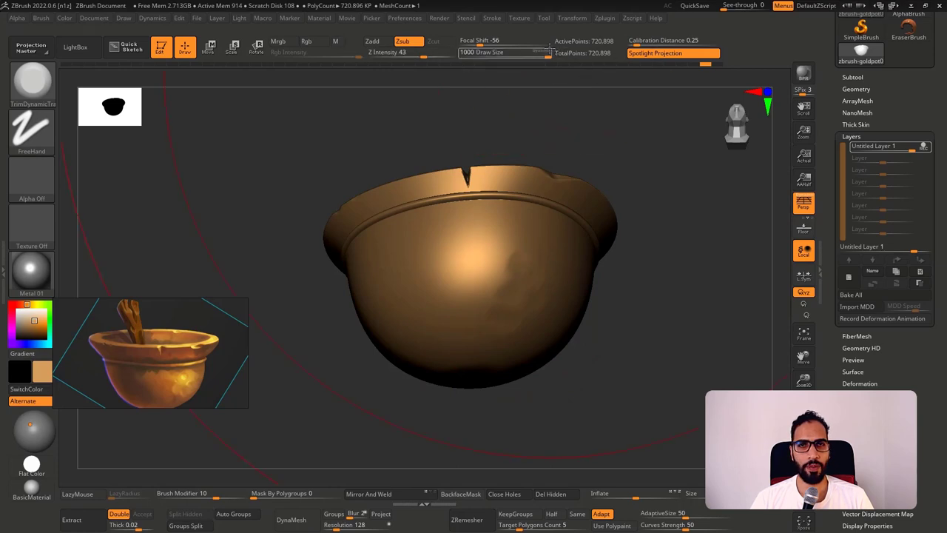
{"action": "key", "text": "s"}
{"action": "left_click_drag", "start_coordinate": [468, 292], "coordinate": [450, 289]}
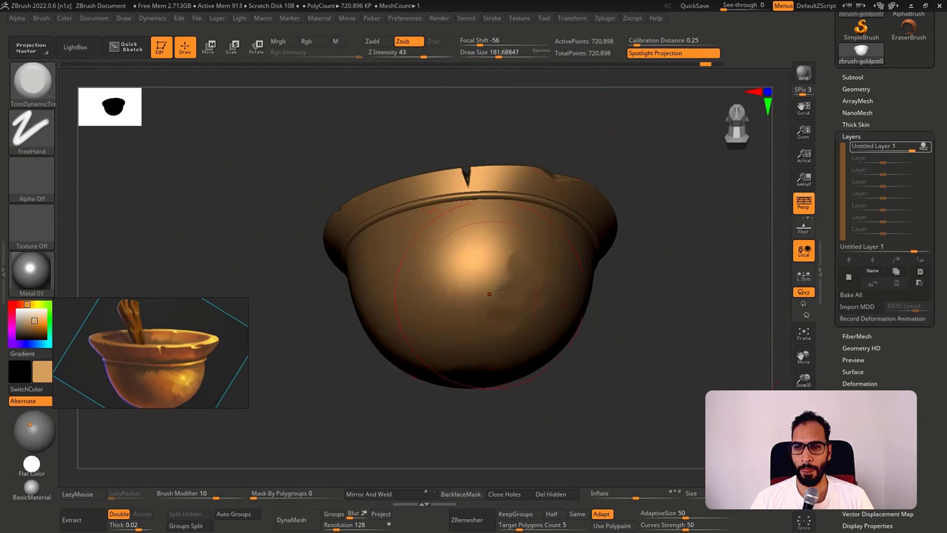
{"action": "right_click_drag", "start_coordinate": [555, 264], "coordinate": [537, 277], "text": "shift"}
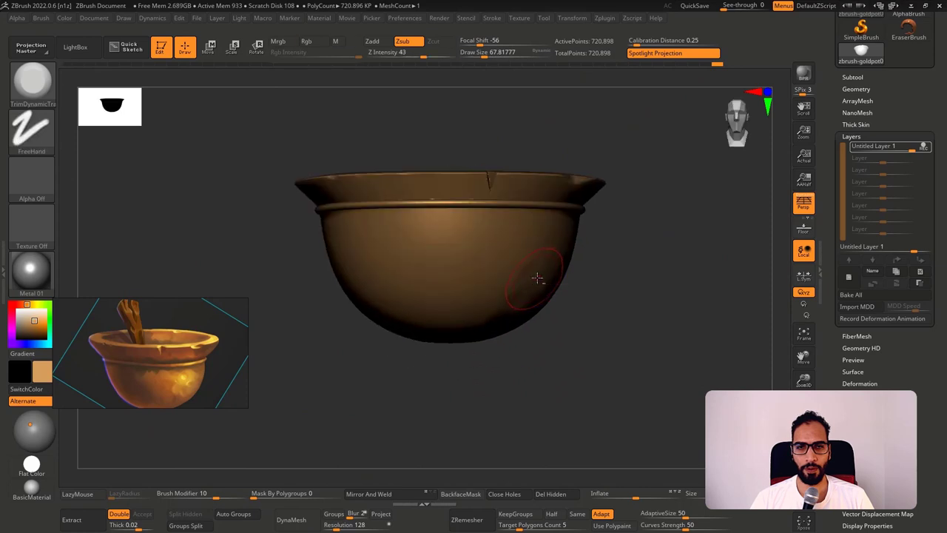
{"action": "key", "text": "bracketright"}
{"action": "key", "text": "bracketright"}
{"action": "key", "text": "ctrl+z"}
{"action": "left_click_drag", "start_coordinate": [500, 296], "coordinate": [501, 289]}
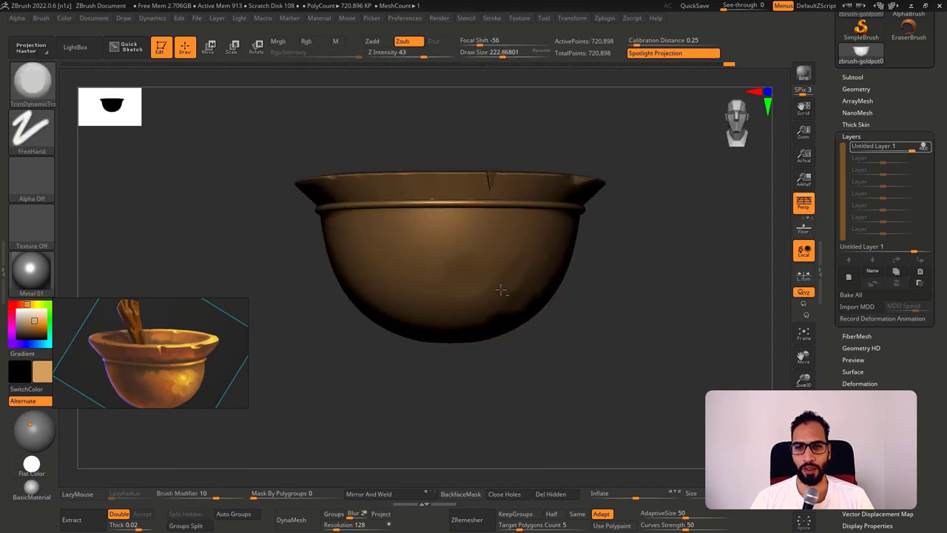
{"action": "right_click_drag", "start_coordinate": [478, 253], "coordinate": [455, 247]}
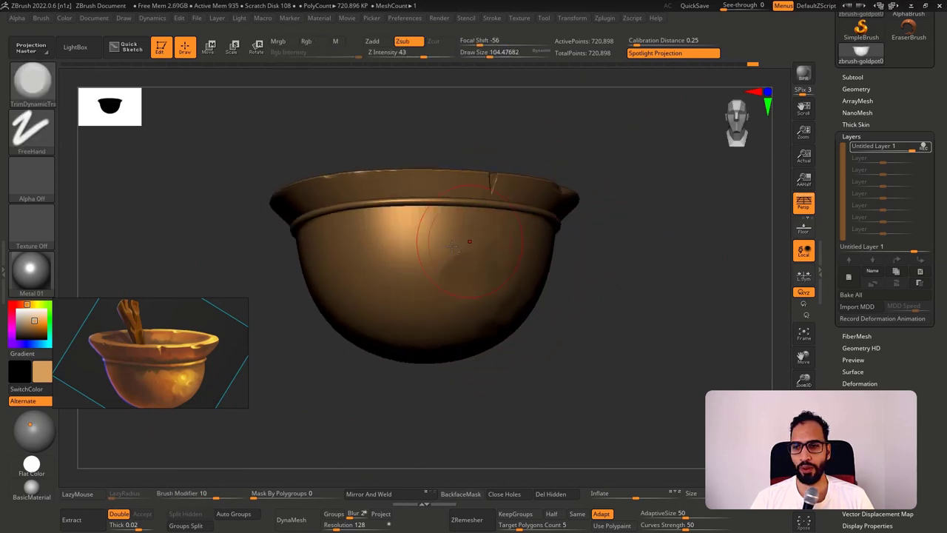
{"action": "mouse_move", "coordinate": [440, 297]}
{"action": "right_mouse_down"}
{"action": "mouse_move", "coordinate": [457, 234]}
{"action": "mouse_move", "coordinate": [436, 222]}
{"action": "right_mouse_up"}
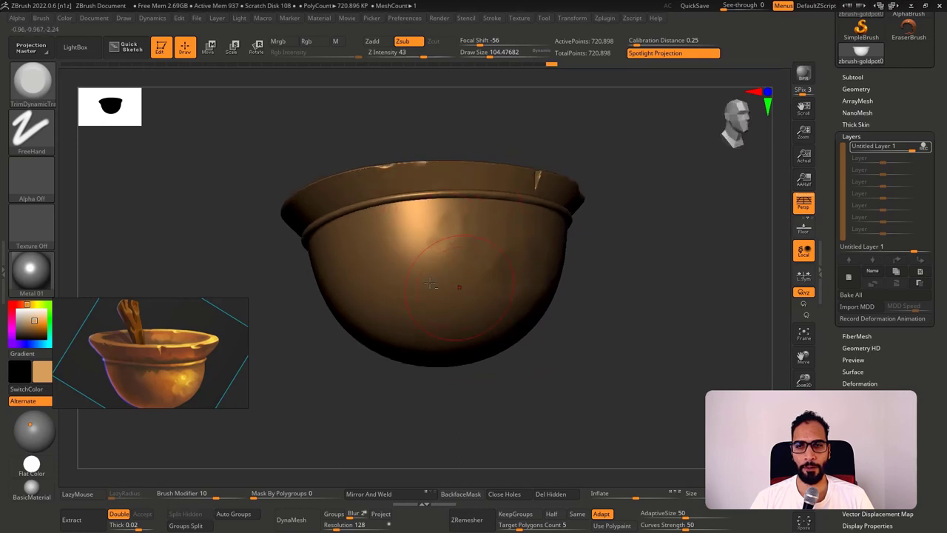
Reposition the light so it shines on the bowl from the front, and check the trimmed planes under it.
{"action": "mouse_move", "coordinate": [43, 420]}
{"action": "left_mouse_down"}
{"action": "mouse_move", "coordinate": [41, 432]}
{"action": "mouse_move", "coordinate": [32, 429]}
{"action": "left_mouse_up"}
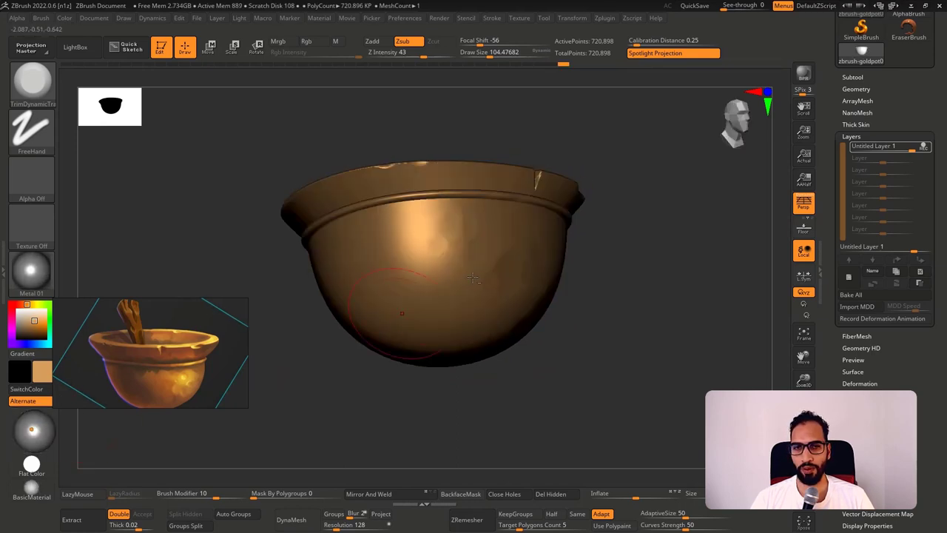
{"action": "right_click_drag", "start_coordinate": [410, 304], "coordinate": [437, 317], "text": "shift"}
{"action": "left_click_drag", "start_coordinate": [36, 429], "coordinate": [38, 426]}
{"action": "mouse_move", "coordinate": [453, 315]}
{"action": "right_mouse_down"}
{"action": "mouse_move", "coordinate": [461, 276]}
{"action": "mouse_move", "coordinate": [102, 412]}
{"action": "right_mouse_up"}
{"action": "left_click_drag", "start_coordinate": [40, 427], "coordinate": [34, 428]}
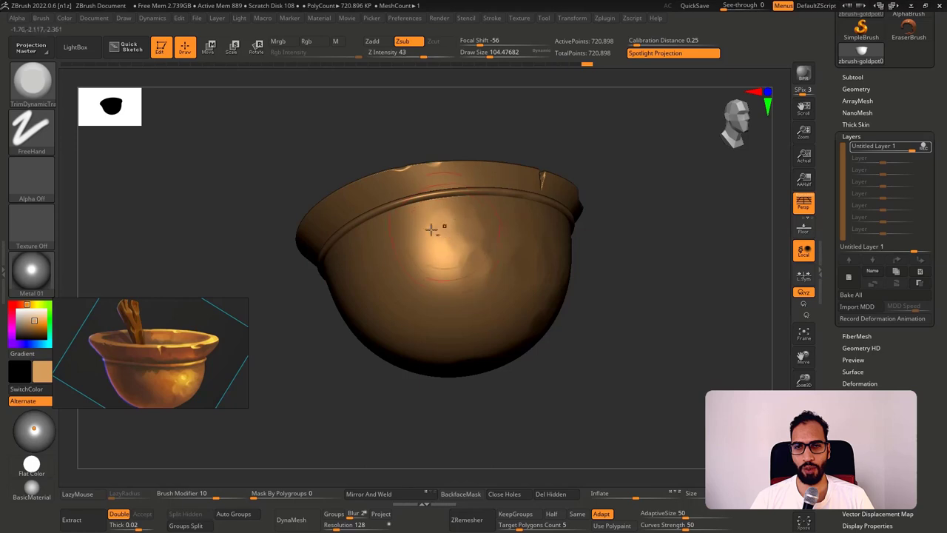
Trim overlapping planes on the bowl's front-side body, reducing the draw size from about 120 to 80.
{"action": "right_click_drag", "start_coordinate": [431, 230], "coordinate": [451, 263]}
{"action": "left_click_drag", "start_coordinate": [448, 298], "coordinate": [410, 239]}
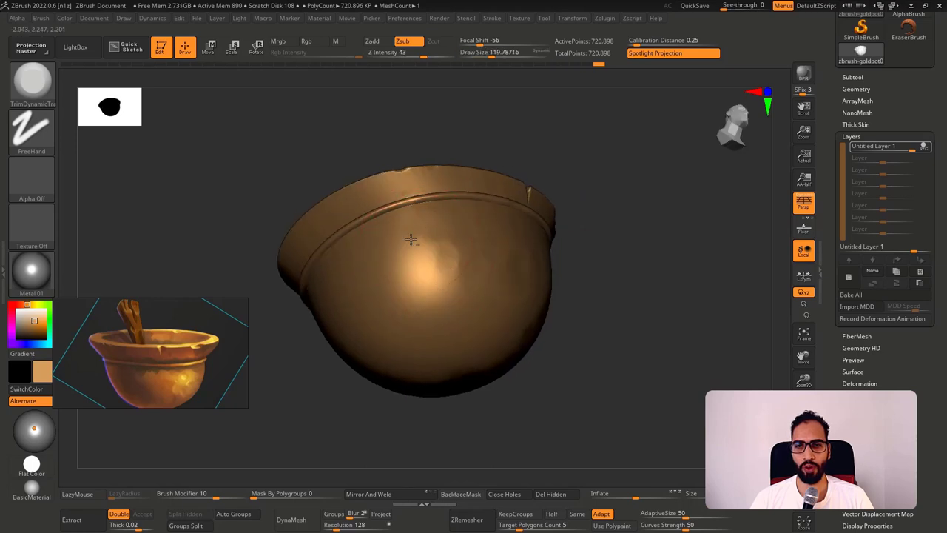
{"action": "key", "text": "s"}
{"action": "mouse_move", "coordinate": [444, 307]}
{"action": "left_mouse_down"}
{"action": "mouse_move", "coordinate": [429, 271]}
{"action": "mouse_move", "coordinate": [418, 275]}
{"action": "left_mouse_up"}
{"action": "key", "text": "s"}
{"action": "right_click_drag", "start_coordinate": [421, 286], "coordinate": [442, 264], "text": "shift"}
{"action": "key", "text": "s"}
{"action": "left_click_drag", "start_coordinate": [443, 264], "coordinate": [423, 264]}
Trim planes from below the ring down to the bowl's underside, increasing the draw size to about 132.
{"action": "mouse_move", "coordinate": [423, 264]}
{"action": "right_mouse_down"}
{"action": "mouse_move", "coordinate": [411, 267]}
{"action": "mouse_move", "coordinate": [430, 244]}
{"action": "mouse_move", "coordinate": [472, 234]}
{"action": "right_mouse_up"}
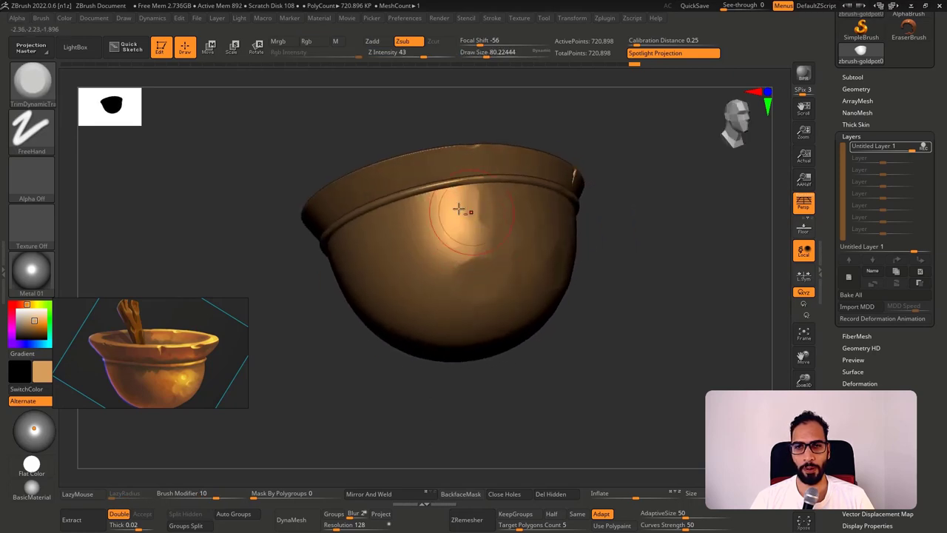
{"action": "left_click_drag", "start_coordinate": [459, 210], "coordinate": [444, 253]}
{"action": "right_click_drag", "start_coordinate": [450, 279], "coordinate": [454, 296]}
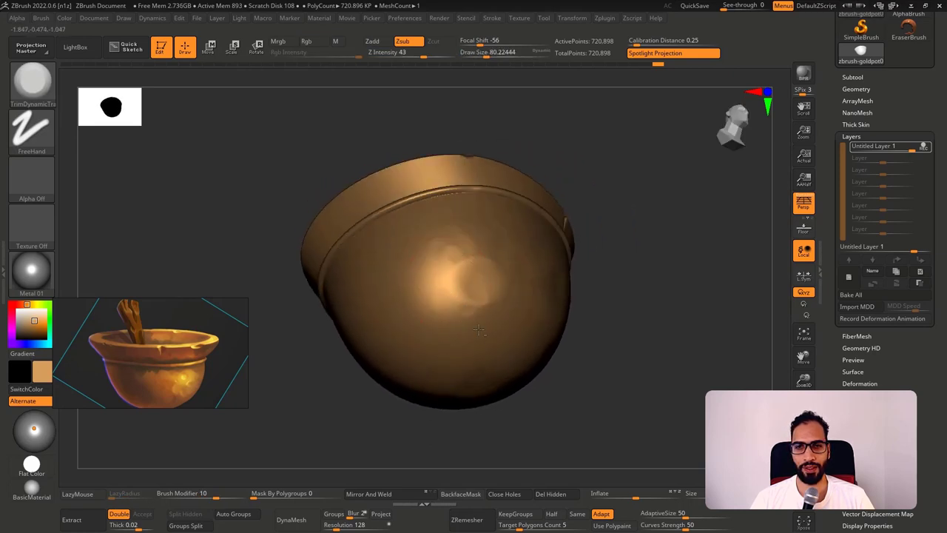
{"action": "mouse_move", "coordinate": [441, 227]}
{"action": "right_mouse_down"}
{"action": "mouse_move", "coordinate": [498, 309]}
{"action": "mouse_move", "coordinate": [560, 271]}
{"action": "mouse_move", "coordinate": [532, 297]}
{"action": "right_mouse_up"}
{"action": "left_click_drag", "start_coordinate": [452, 250], "coordinate": [487, 279]}
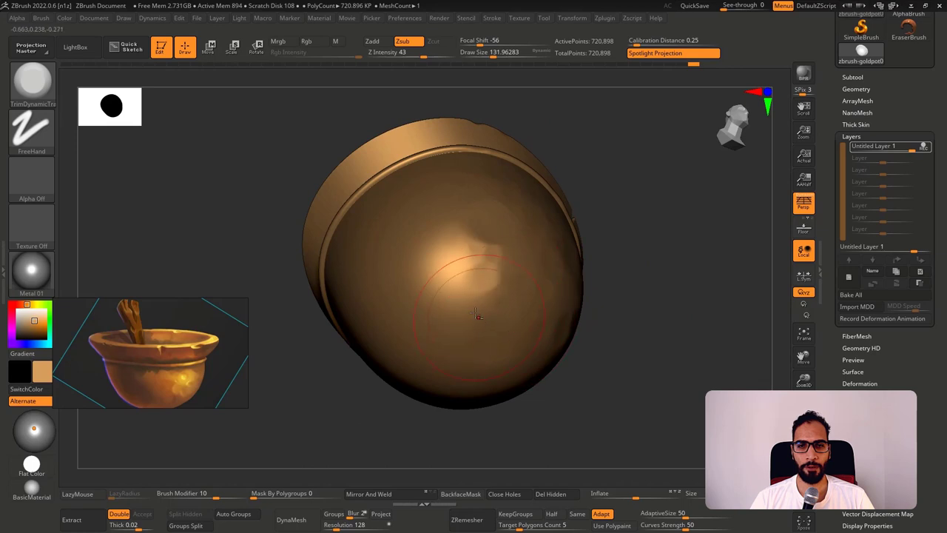
Work around the side of the bowl, trimming soft planes into its body at a draw size of about 132.
{"action": "mouse_move", "coordinate": [480, 317]}
{"action": "right_mouse_down"}
{"action": "mouse_move", "coordinate": [526, 267]}
{"action": "mouse_move", "coordinate": [519, 275]}
{"action": "mouse_move", "coordinate": [490, 258]}
{"action": "mouse_move", "coordinate": [485, 264]}
{"action": "right_mouse_up"}
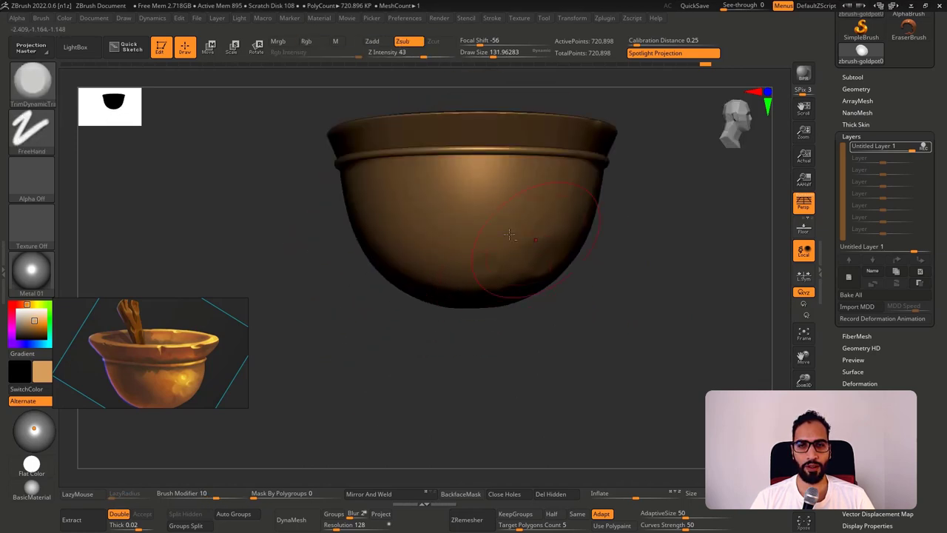
{"action": "right_click_drag", "start_coordinate": [506, 211], "coordinate": [441, 186]}
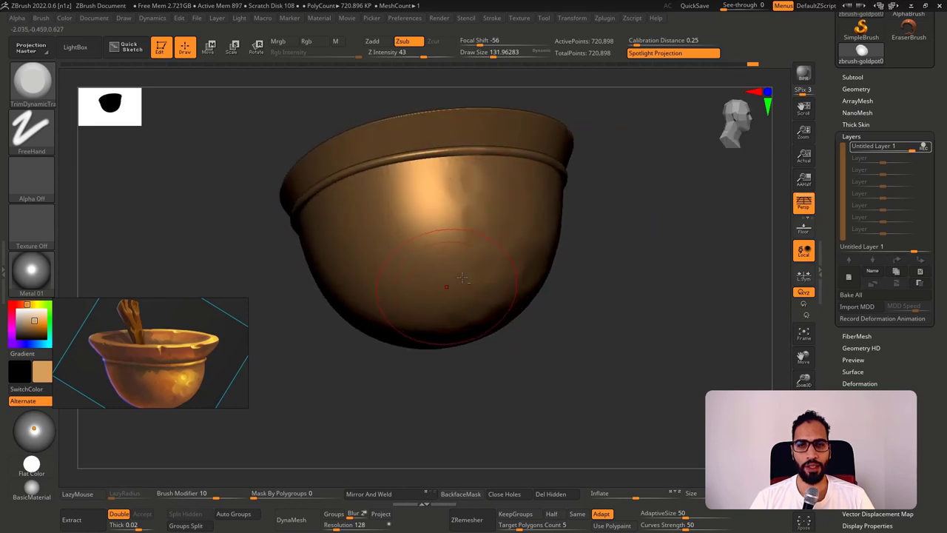
{"action": "right_click_drag", "start_coordinate": [470, 255], "coordinate": [447, 285]}
{"action": "right_click_drag", "start_coordinate": [424, 316], "coordinate": [453, 268]}
{"action": "left_click_drag", "start_coordinate": [392, 265], "coordinate": [396, 259]}
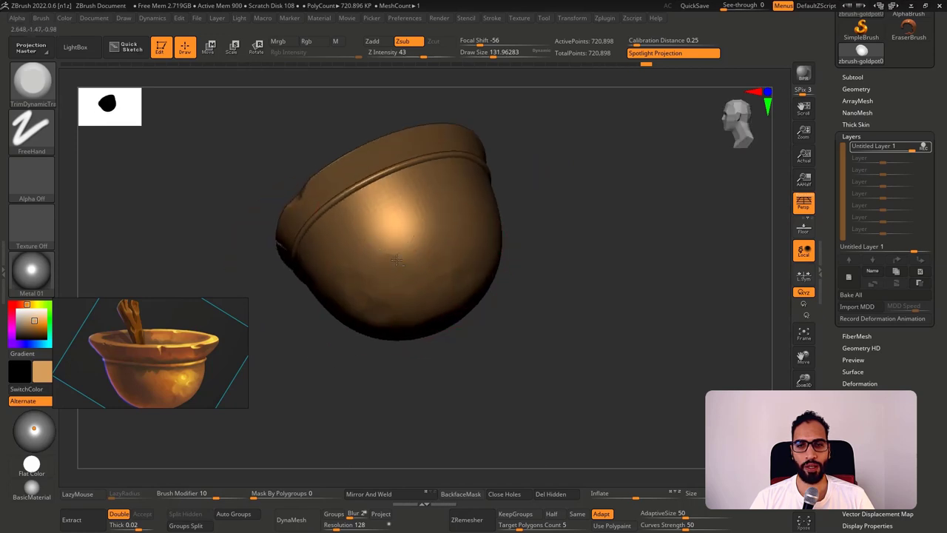
Trim planes into the opposite side and back of the bowl's body, undoing the last stroke.
{"action": "mouse_move", "coordinate": [402, 232]}
{"action": "right_mouse_down"}
{"action": "mouse_move", "coordinate": [401, 224]}
{"action": "mouse_move", "coordinate": [389, 227]}
{"action": "mouse_move", "coordinate": [373, 254]}
{"action": "right_mouse_up"}
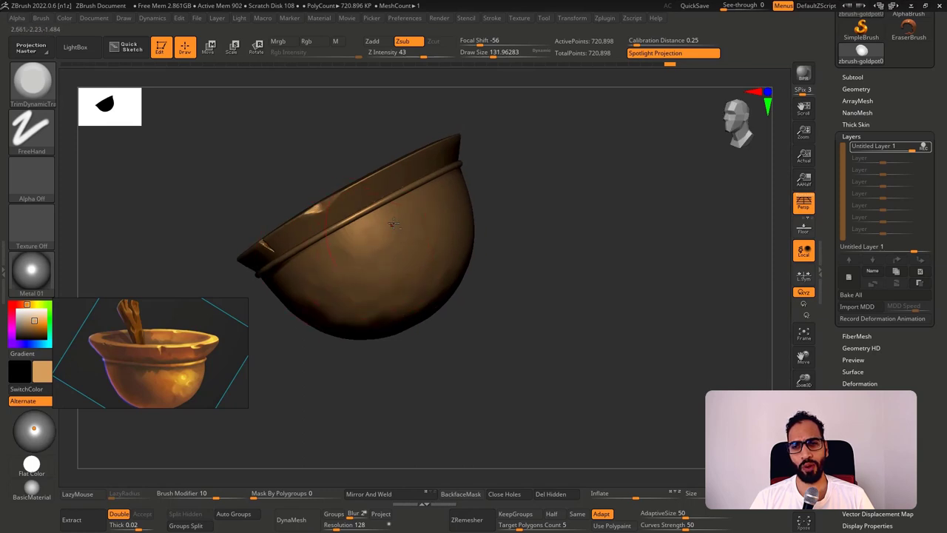
{"action": "right_click_drag", "start_coordinate": [393, 223], "coordinate": [455, 175]}
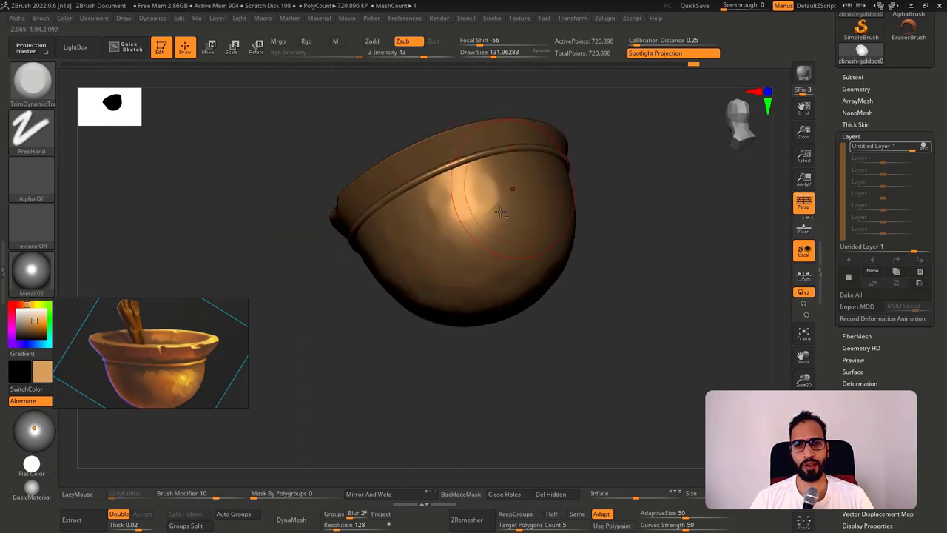
{"action": "mouse_move", "coordinate": [501, 212]}
{"action": "right_mouse_down"}
{"action": "mouse_move", "coordinate": [594, 210]}
{"action": "mouse_move", "coordinate": [589, 197]}
{"action": "mouse_move", "coordinate": [519, 262]}
{"action": "right_mouse_up"}
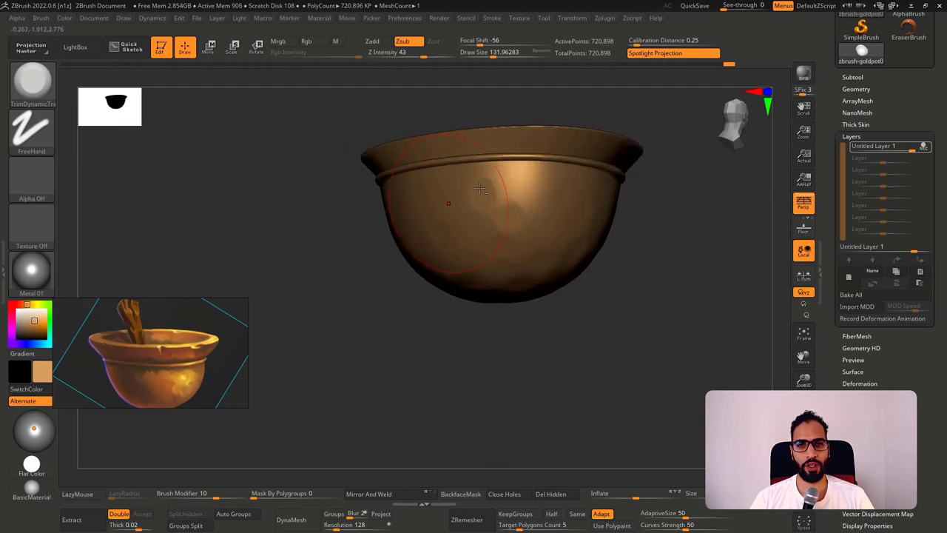
{"action": "mouse_move", "coordinate": [481, 189]}
{"action": "right_mouse_down"}
{"action": "mouse_move", "coordinate": [452, 196]}
{"action": "mouse_move", "coordinate": [486, 200]}
{"action": "mouse_move", "coordinate": [408, 173]}
{"action": "mouse_move", "coordinate": [477, 191]}
{"action": "mouse_move", "coordinate": [564, 197]}
{"action": "mouse_move", "coordinate": [560, 187]}
{"action": "mouse_move", "coordinate": [521, 218]}
{"action": "right_mouse_up"}
{"action": "key", "text": "ctrl+z"}
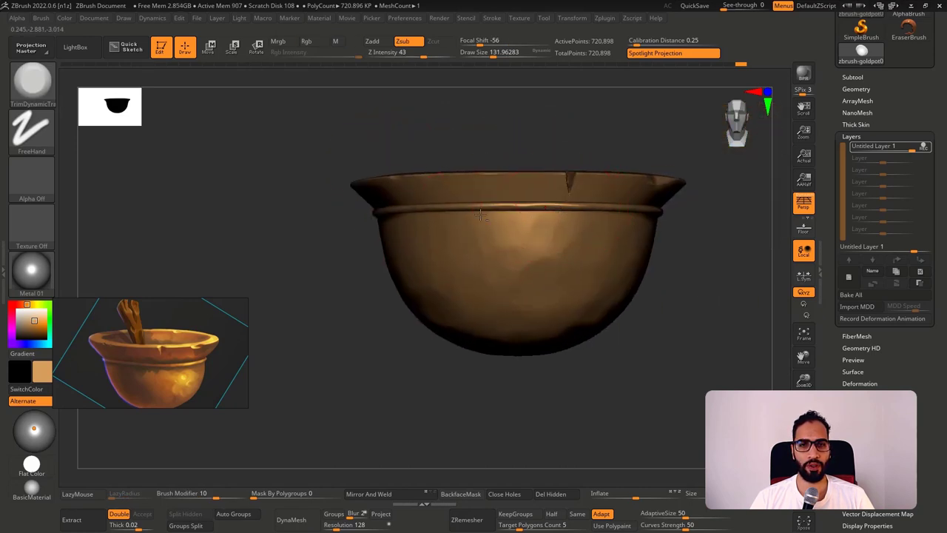
Undo a stroke on the ring below the rim and reduce the draw size to about 54 for finer trimming there.
{"action": "mouse_move", "coordinate": [481, 215]}
{"action": "left_mouse_down"}
{"action": "mouse_move", "coordinate": [527, 213]}
{"action": "mouse_move", "coordinate": [506, 211]}
{"action": "left_mouse_up"}
{"action": "key", "text": "ctrl+z"}
{"action": "key", "text": "s"}
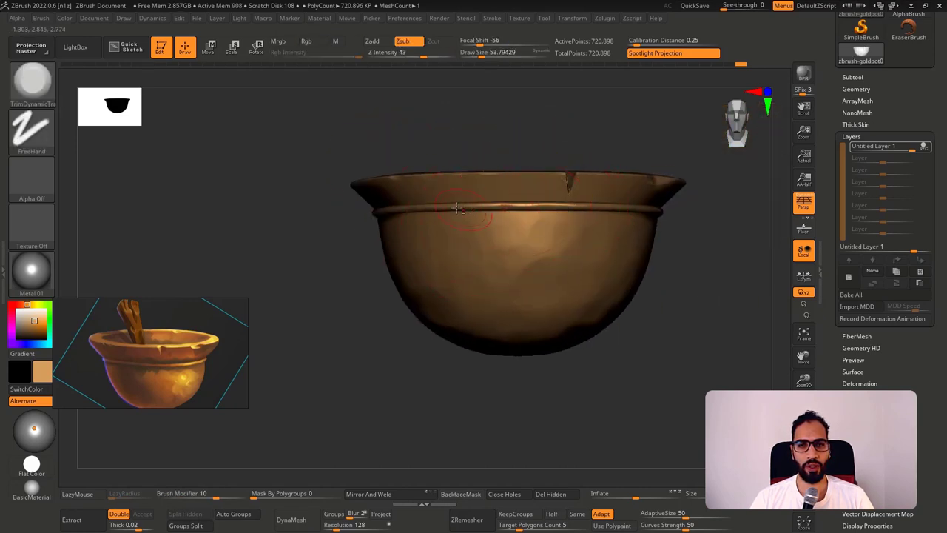
{"action": "right_click_drag", "start_coordinate": [533, 227], "coordinate": [488, 226]}
{"action": "right_click_drag", "start_coordinate": [570, 254], "coordinate": [604, 233], "text": "alt"}
{"action": "mouse_move", "coordinate": [522, 233]}
{"action": "right_mouse_down", "text": "ctrl"}
{"action": "mouse_move", "coordinate": [509, 214]}
{"action": "mouse_move", "coordinate": [518, 235]}
{"action": "right_mouse_up", "text": "ctrl"}
Trim more planes into the side of the bowl's body at a draw size of about 83.
{"action": "mouse_move", "coordinate": [548, 240]}
{"action": "right_mouse_down", "text": "alt"}
{"action": "mouse_move", "coordinate": [469, 227]}
{"action": "mouse_move", "coordinate": [474, 246]}
{"action": "mouse_move", "coordinate": [498, 244]}
{"action": "right_mouse_up", "text": "alt"}
{"action": "key", "text": "s"}
{"action": "left_click_drag", "start_coordinate": [494, 244], "coordinate": [501, 245]}
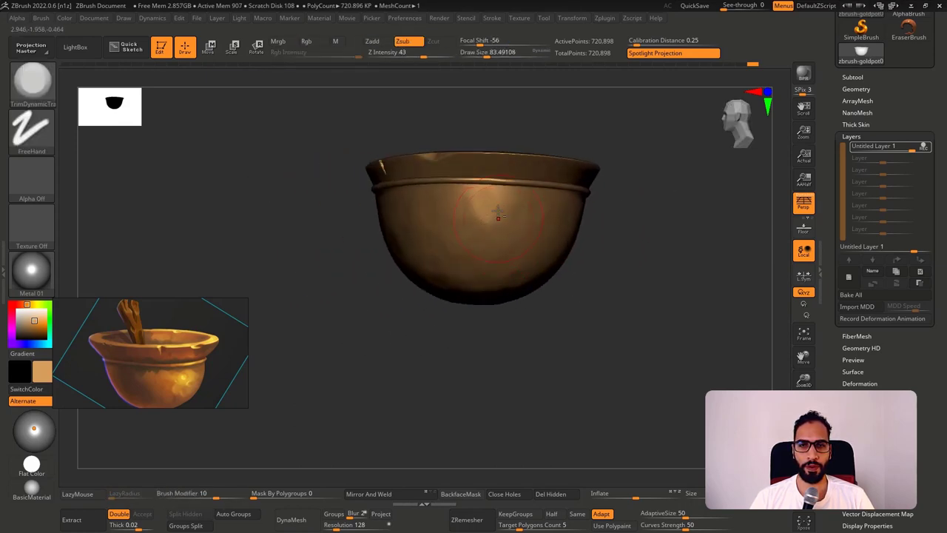
{"action": "right_click_drag", "start_coordinate": [529, 222], "coordinate": [494, 219]}
{"action": "left_click_drag", "start_coordinate": [529, 220], "coordinate": [549, 209]}
{"action": "mouse_move", "coordinate": [625, 235]}
{"action": "right_mouse_down"}
{"action": "mouse_move", "coordinate": [488, 264]}
{"action": "mouse_move", "coordinate": [506, 259]}
{"action": "right_mouse_up"}
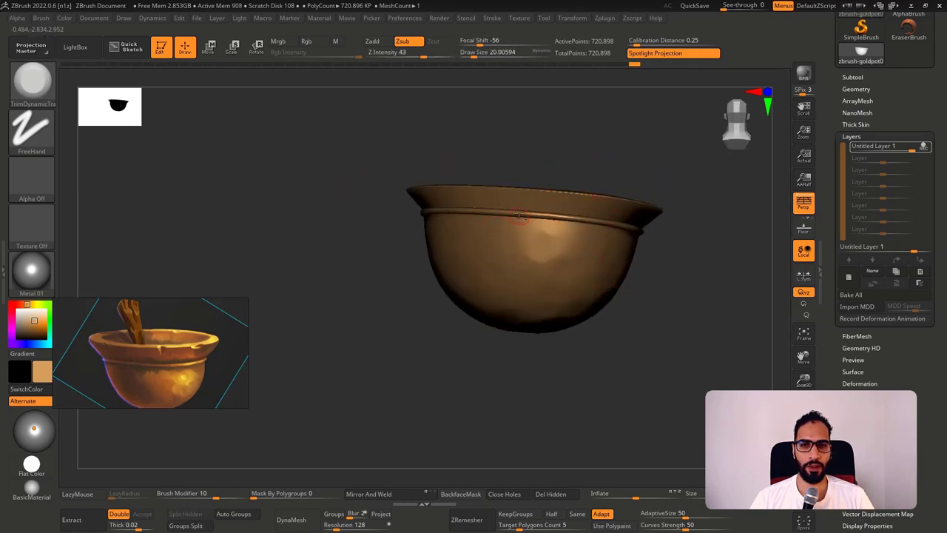
Trim small flat dents along the ring and rim around the bowl at draw sizes of about 20 and 33.
{"action": "mouse_move", "coordinate": [521, 214]}
{"action": "right_mouse_down", "text": "alt"}
{"action": "mouse_move", "coordinate": [458, 215]}
{"action": "mouse_move", "coordinate": [514, 226]}
{"action": "mouse_move", "coordinate": [462, 229]}
{"action": "mouse_move", "coordinate": [441, 247]}
{"action": "mouse_move", "coordinate": [473, 227]}
{"action": "mouse_move", "coordinate": [442, 228]}
{"action": "right_mouse_up", "text": "alt"}
{"action": "key", "text": "s"}
{"action": "right_click_drag", "start_coordinate": [526, 241], "coordinate": [540, 222]}
{"action": "right_click_drag", "start_coordinate": [573, 279], "coordinate": [346, 189]}
{"action": "right_click_drag", "start_coordinate": [409, 213], "coordinate": [479, 227], "text": "shift"}
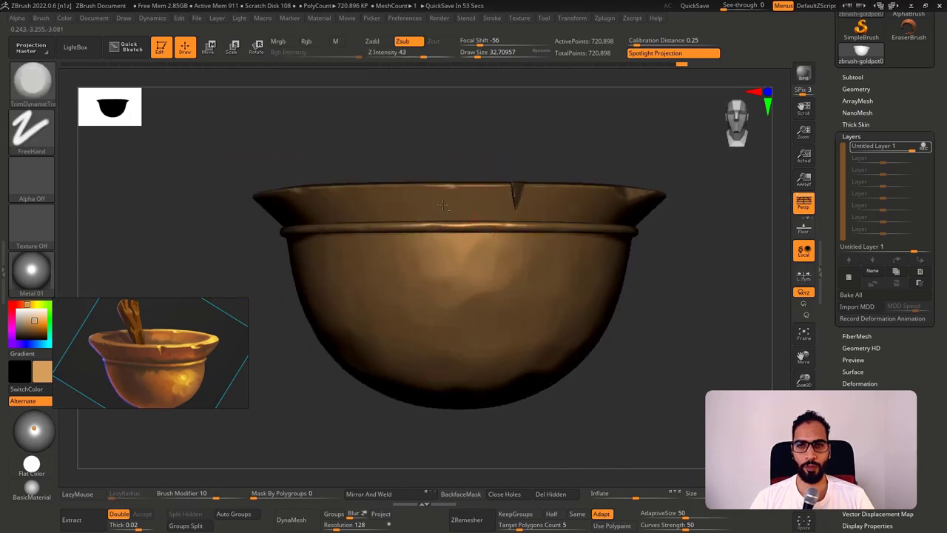
{"action": "right_click_drag", "start_coordinate": [574, 210], "coordinate": [569, 214]}
{"action": "mouse_move", "coordinate": [584, 200]}
{"action": "right_mouse_down"}
{"action": "mouse_move", "coordinate": [582, 156]}
{"action": "mouse_move", "coordinate": [569, 201]}
{"action": "right_mouse_up"}
Apply the NormalRGBMat material to the bowl and inspect the trimmed planes from the front.
{"action": "left_click", "coordinate": [37, 265]}
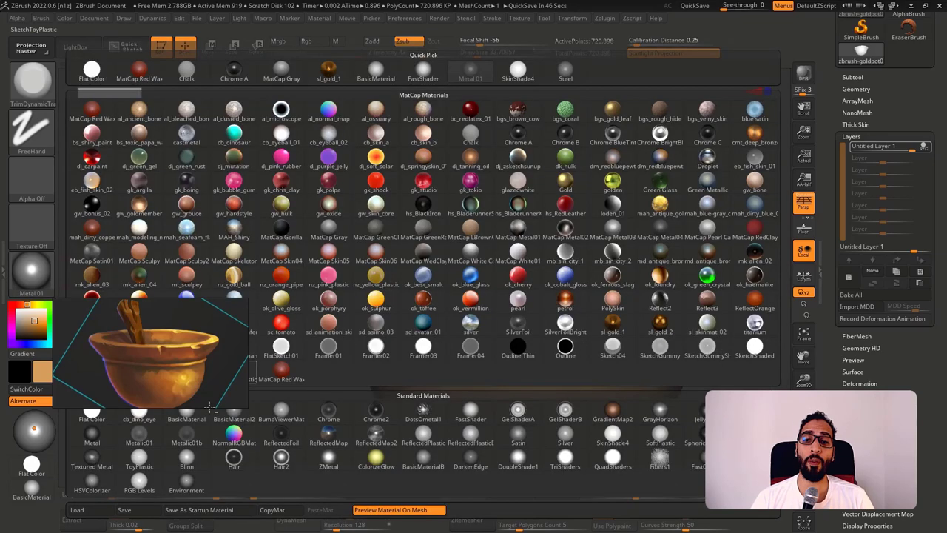
{"action": "left_click", "coordinate": [461, 265]}
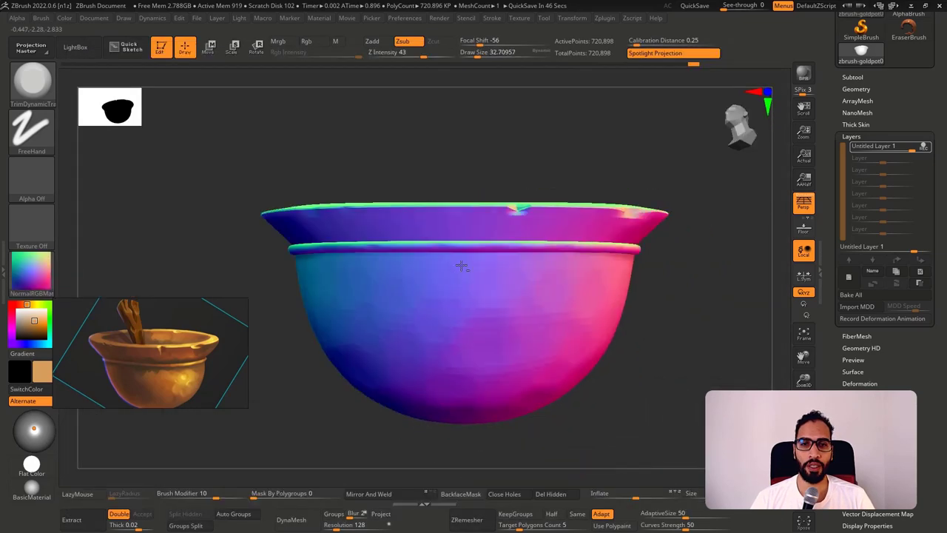
{"action": "mouse_move", "coordinate": [461, 265]}
{"action": "right_mouse_down", "text": "shift"}
{"action": "mouse_move", "coordinate": [482, 230]}
{"action": "mouse_move", "coordinate": [393, 230]}
{"action": "right_mouse_up", "text": "shift"}
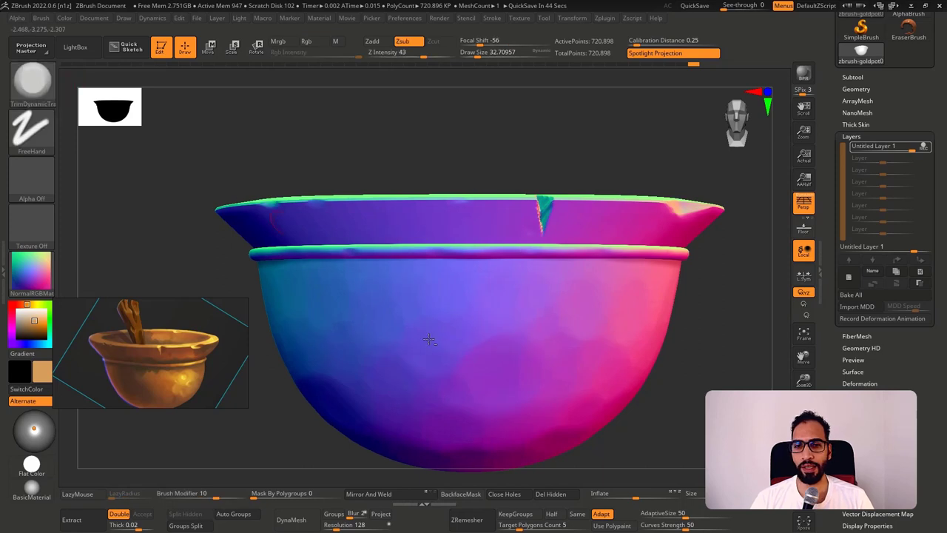
{"action": "right_click_drag", "start_coordinate": [429, 338], "coordinate": [476, 313]}
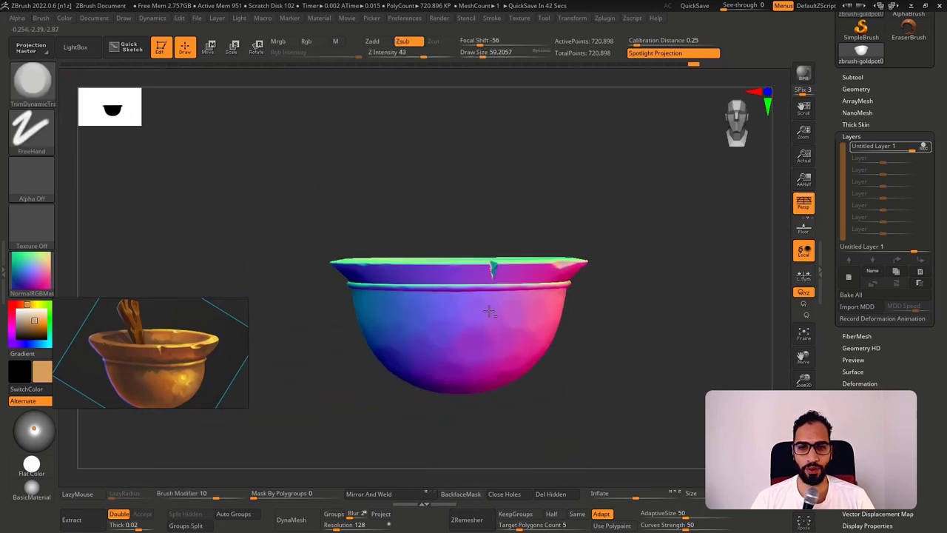
Reduce the draw size to about 25 and refine the trimmed planes around the bowl from the front to the back.
{"action": "left_click_drag", "start_coordinate": [471, 323], "coordinate": [477, 324]}
{"action": "right_click_drag", "start_coordinate": [498, 319], "coordinate": [443, 317]}
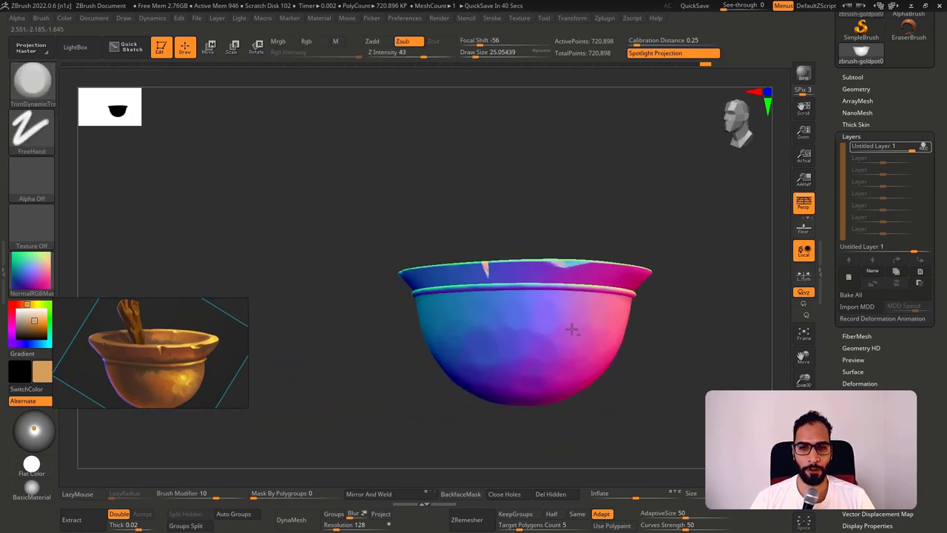
{"action": "right_click_drag", "start_coordinate": [596, 343], "coordinate": [571, 317]}
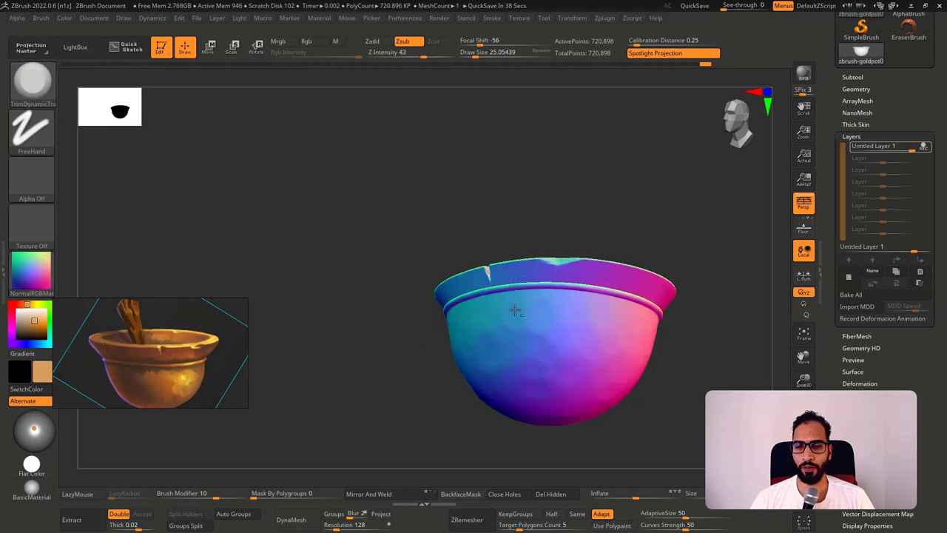
{"action": "right_click_drag", "start_coordinate": [515, 311], "coordinate": [576, 326]}
{"action": "right_click_drag", "start_coordinate": [490, 309], "coordinate": [347, 297]}
{"action": "right_click_drag", "start_coordinate": [346, 298], "coordinate": [474, 298], "text": "alt"}
{"action": "right_click_drag", "start_coordinate": [583, 300], "coordinate": [585, 290], "text": "shift"}
Trim more flat planes into the bowl's body and underside at a draw size of about 65.
{"action": "key", "text": "s"}
{"action": "left_click_drag", "start_coordinate": [585, 285], "coordinate": [595, 286]}
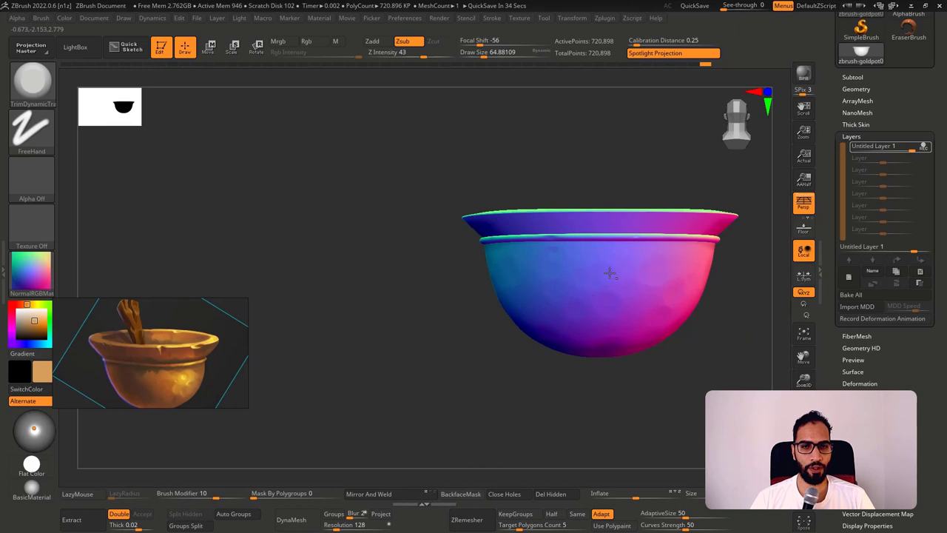
{"action": "right_click_drag", "start_coordinate": [596, 271], "coordinate": [571, 279]}
{"action": "mouse_move", "coordinate": [496, 273]}
{"action": "right_mouse_down", "text": "shift"}
{"action": "mouse_move", "coordinate": [407, 269]}
{"action": "mouse_move", "coordinate": [528, 262]}
{"action": "mouse_move", "coordinate": [501, 250]}
{"action": "right_mouse_up", "text": "shift"}
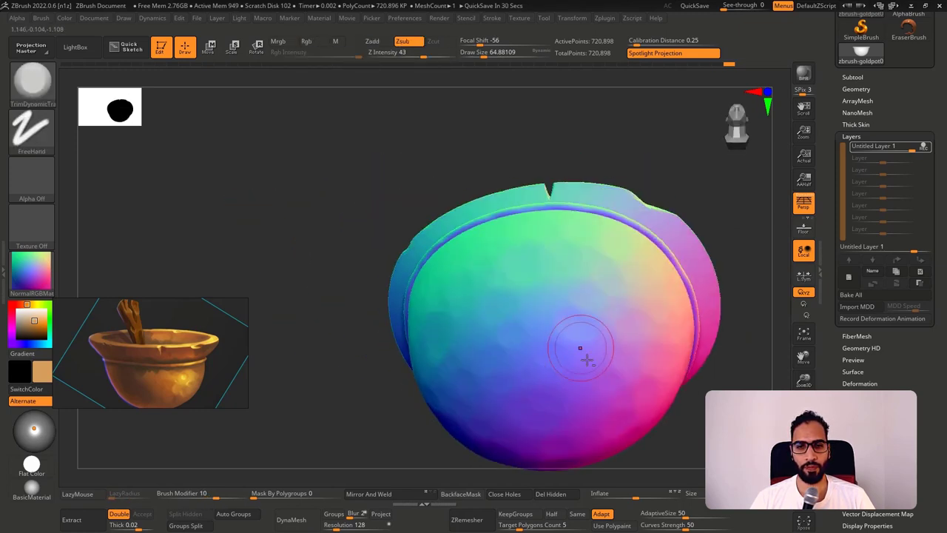
{"action": "right_click_drag", "start_coordinate": [584, 360], "coordinate": [596, 389], "text": "shift"}
Trim small flat dents along the ring below the rim around the bowl at a draw size of about 29.
{"action": "key", "text": "s"}
{"action": "left_click_drag", "start_coordinate": [522, 179], "coordinate": [512, 180]}
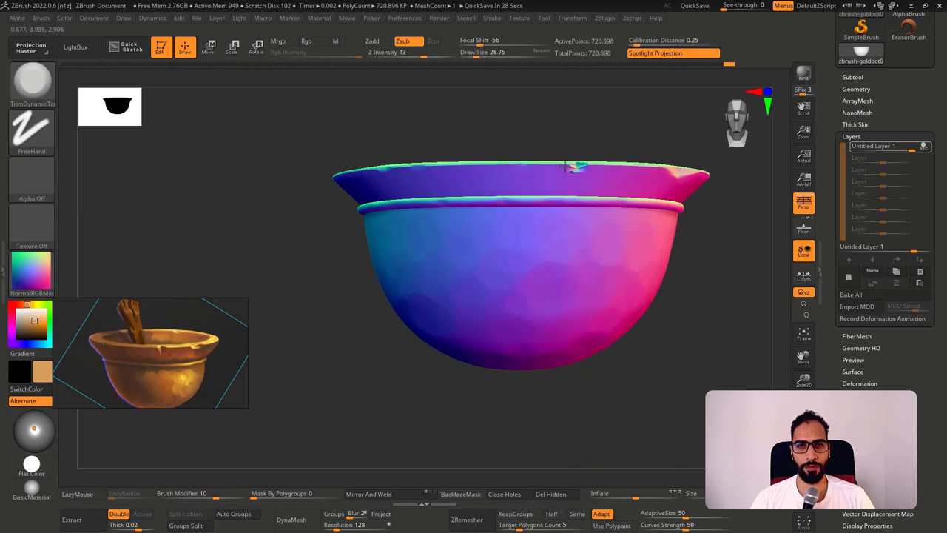
{"action": "right_click_drag", "start_coordinate": [569, 167], "coordinate": [529, 255]}
{"action": "right_click_drag", "start_coordinate": [529, 256], "coordinate": [560, 271], "text": "ctrl"}
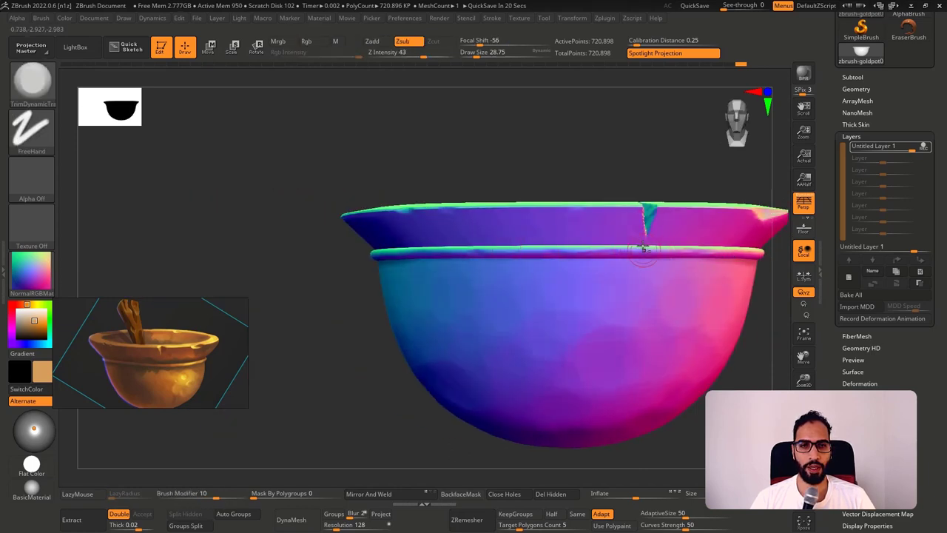
{"action": "right_click_drag", "start_coordinate": [643, 248], "coordinate": [523, 225]}
{"action": "right_click_drag", "start_coordinate": [466, 227], "coordinate": [661, 242]}
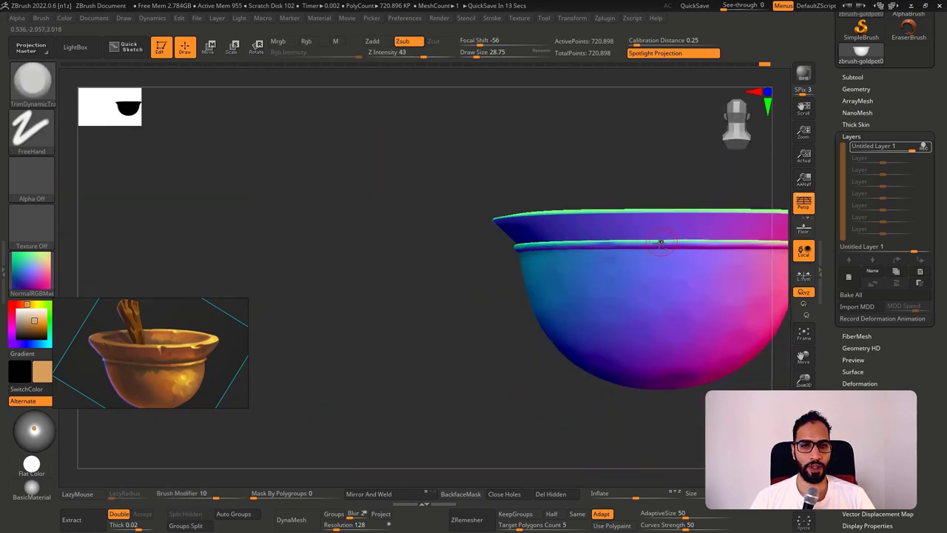
{"action": "right_click_drag", "start_coordinate": [720, 253], "coordinate": [360, 260]}
{"action": "right_click_drag", "start_coordinate": [754, 259], "coordinate": [501, 218], "text": "alt"}
Load the TrimDynamicSoft brush from the Trim brush folder and look through the brush palette.
{"action": "left_click", "coordinate": [74, 47]}
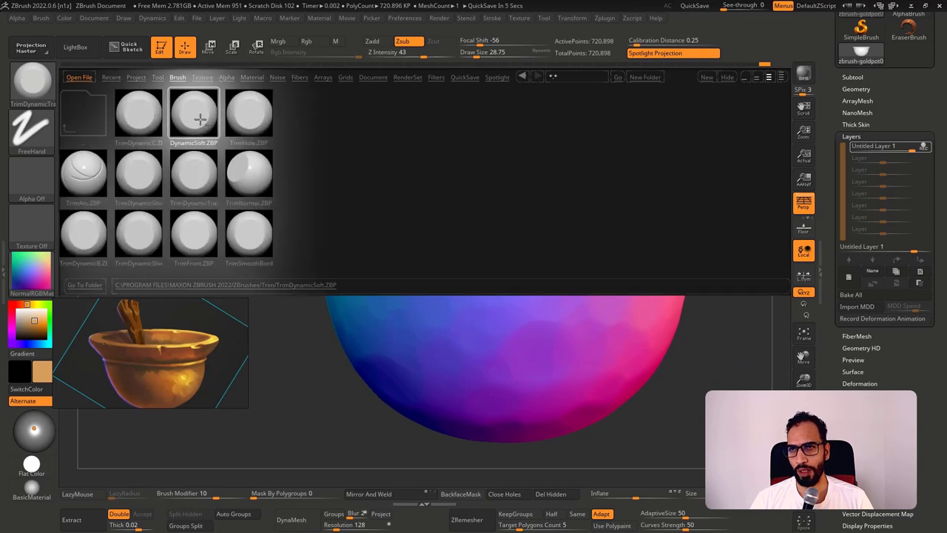
{"action": "double_click", "coordinate": [197, 113]}
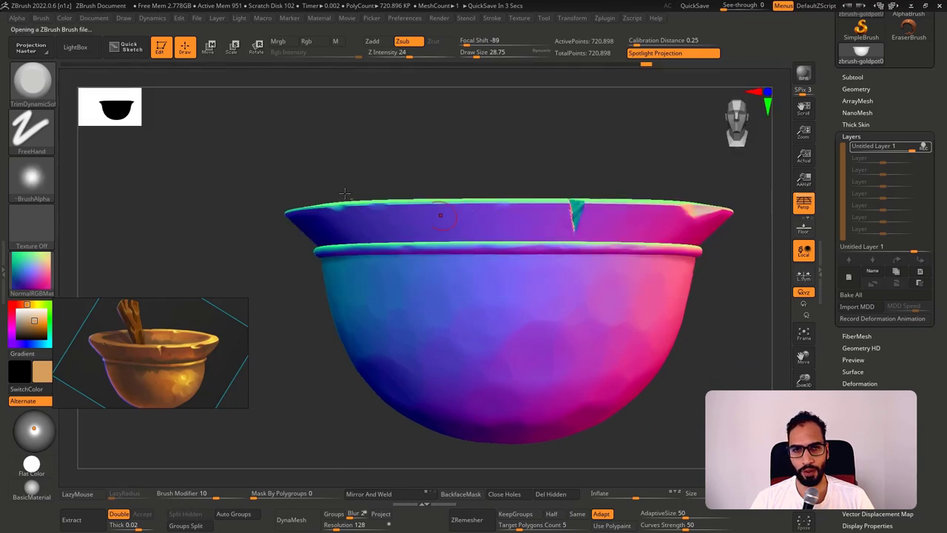
{"action": "left_click", "coordinate": [42, 87]}
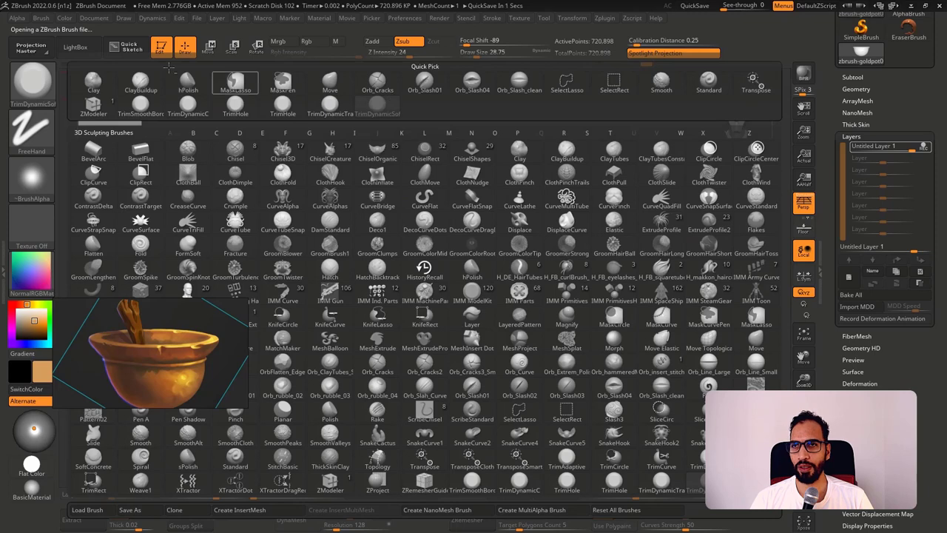
Delete all stored QuickSave project files through the QuickSave preferences.
{"action": "left_click", "coordinate": [75, 47]}
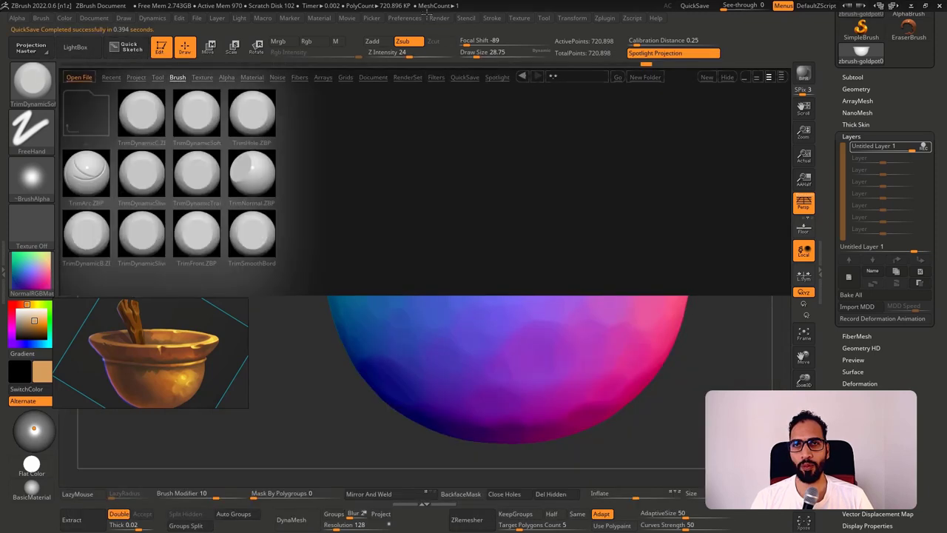
{"action": "left_click", "coordinate": [415, 18]}
{"action": "left_click", "coordinate": [425, 374]}
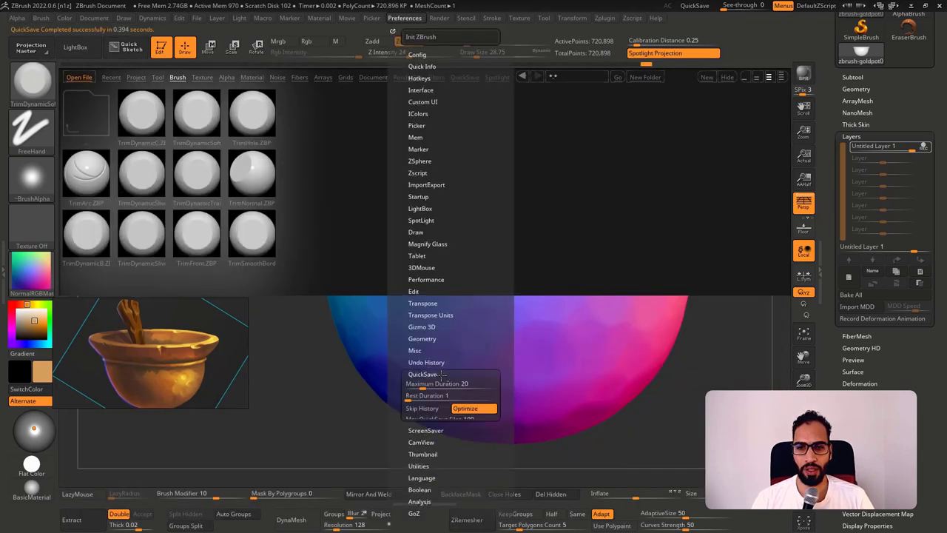
{"action": "left_click", "coordinate": [437, 431]}
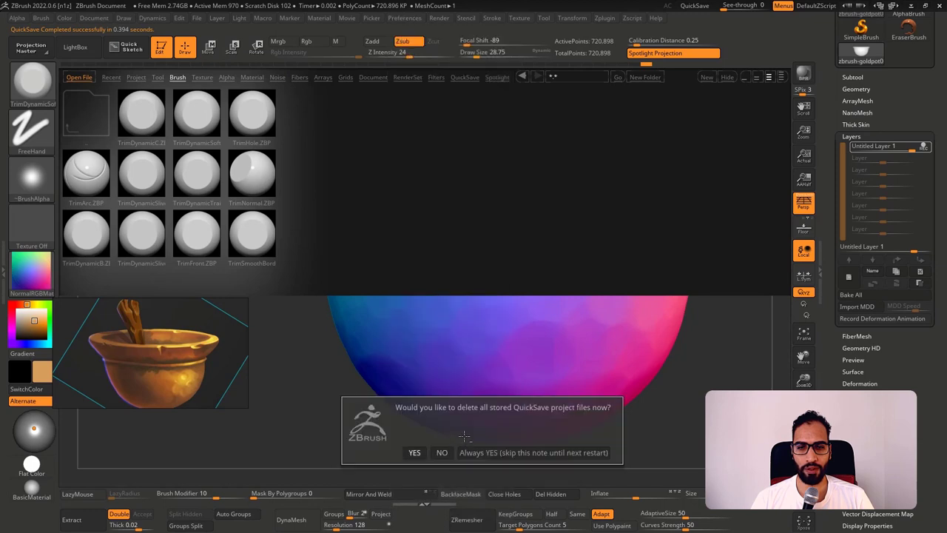
{"action": "left_click", "coordinate": [416, 452]}
Load the TrimNormal brush and try it on the front of the rim band.
{"action": "double_click", "coordinate": [252, 176]}
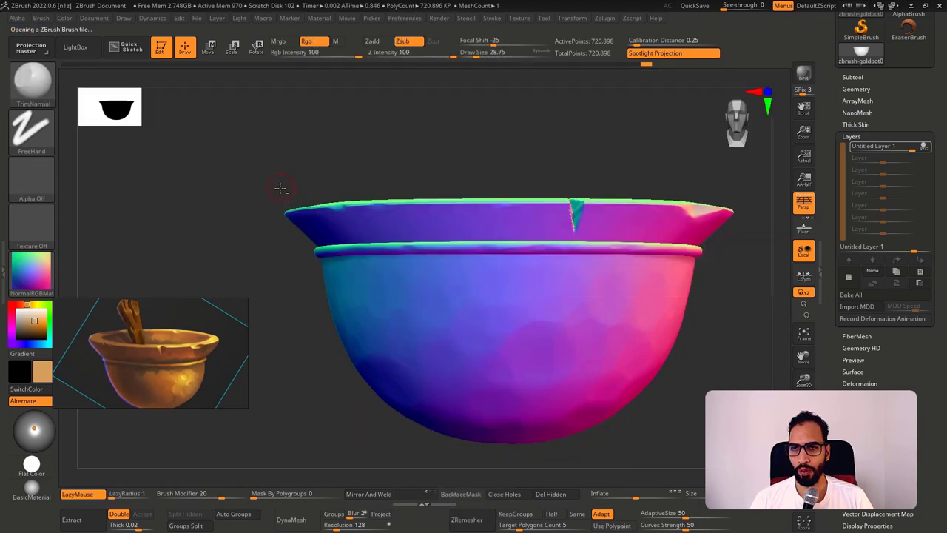
{"action": "right_click_drag", "start_coordinate": [530, 228], "coordinate": [510, 223]}
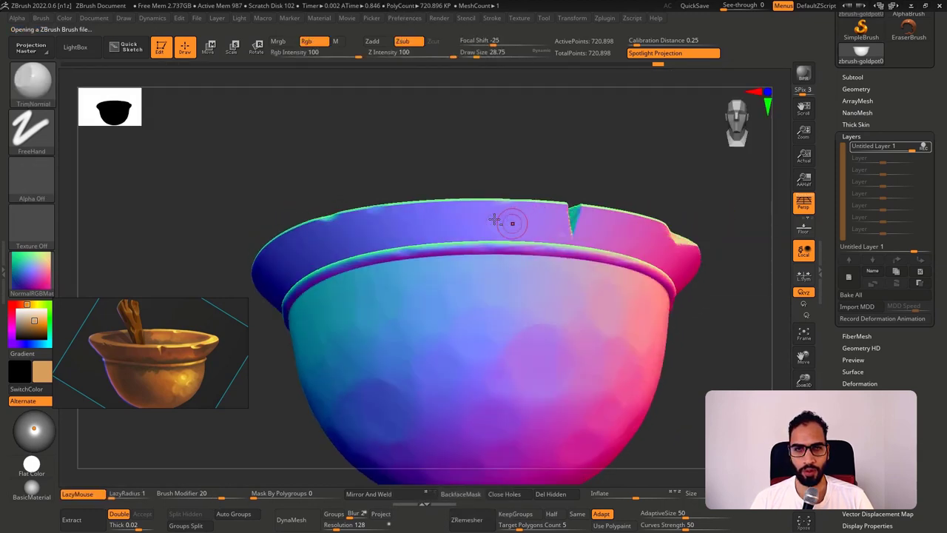
{"action": "left_click_drag", "start_coordinate": [391, 219], "coordinate": [398, 227]}
{"action": "left_click_drag", "start_coordinate": [469, 222], "coordinate": [543, 223]}
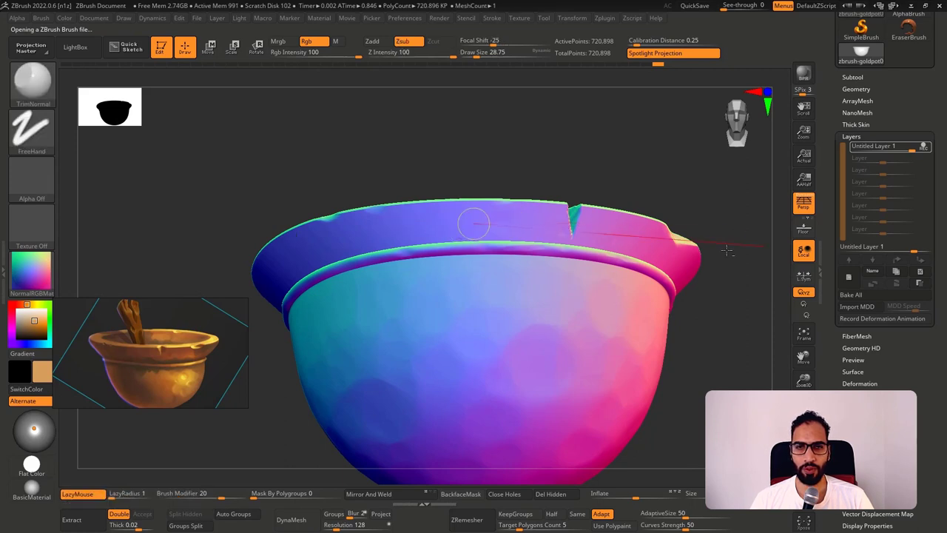
{"action": "left_click_drag", "start_coordinate": [727, 250], "coordinate": [377, 223]}
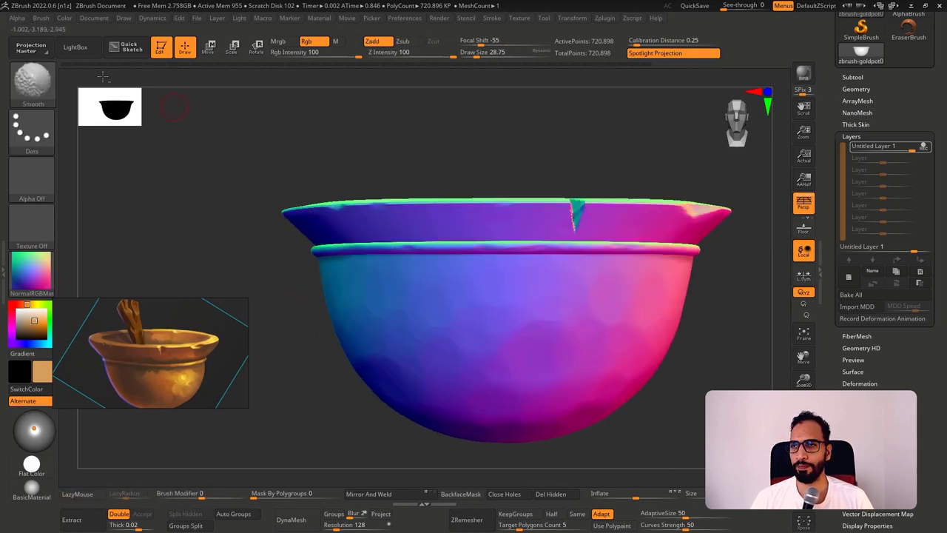
Load the TrimDynamicSli brush next to TrimArc and try it on the rim band.
{"action": "key", "text": "comma"}
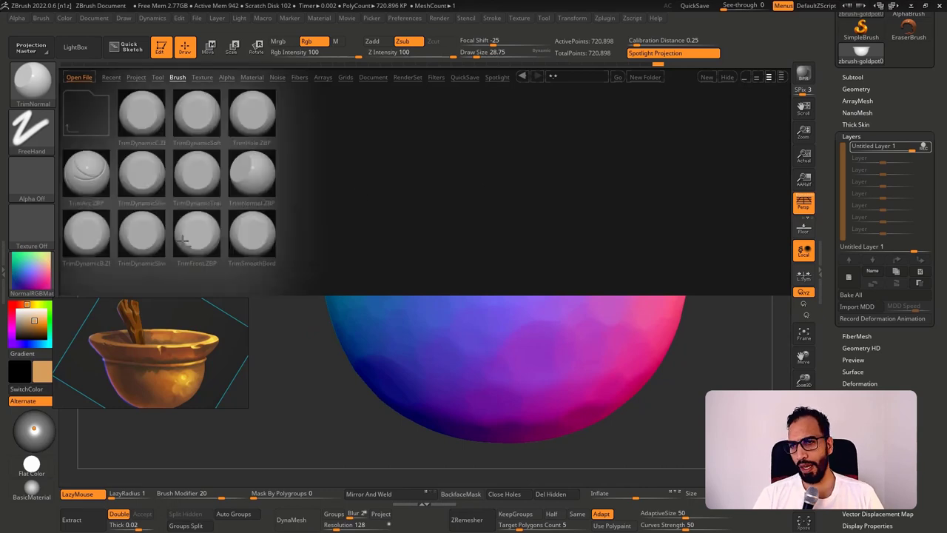
{"action": "double_click", "coordinate": [144, 178]}
{"action": "right_click_drag", "start_coordinate": [505, 227], "coordinate": [502, 219]}
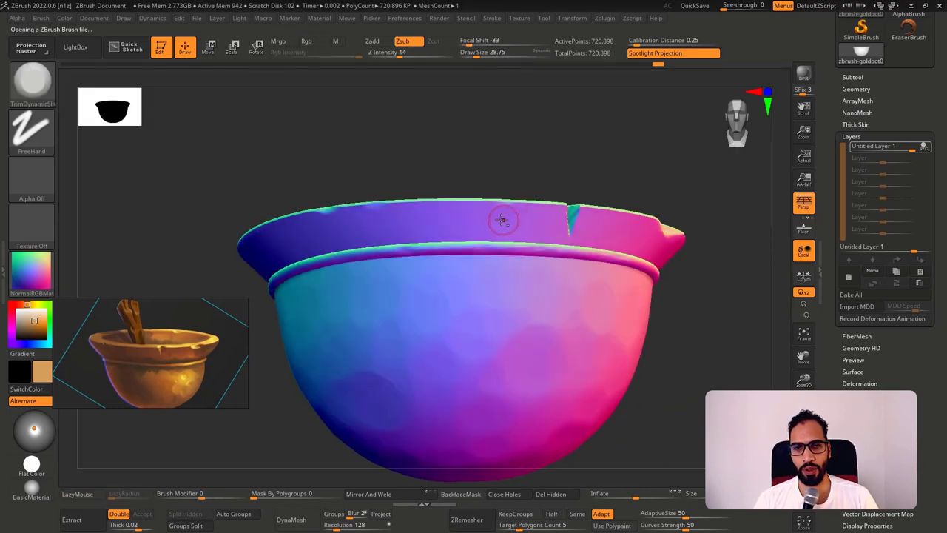
{"action": "mouse_move", "coordinate": [382, 225]}
{"action": "right_mouse_down"}
{"action": "mouse_move", "coordinate": [427, 228]}
{"action": "mouse_move", "coordinate": [417, 243]}
{"action": "mouse_move", "coordinate": [501, 213]}
{"action": "mouse_move", "coordinate": [465, 218]}
{"action": "mouse_move", "coordinate": [513, 212]}
{"action": "mouse_move", "coordinate": [638, 224]}
{"action": "mouse_move", "coordinate": [630, 212]}
{"action": "mouse_move", "coordinate": [516, 184]}
{"action": "mouse_move", "coordinate": [584, 181]}
{"action": "mouse_move", "coordinate": [560, 191]}
{"action": "mouse_move", "coordinate": [569, 181]}
{"action": "right_mouse_up"}
Switch to the hPolish brush and flatten planes on the rim band at draw sizes of about 16 and 44.
{"action": "key", "text": "b"}
{"action": "key", "text": "h"}
{"action": "key", "text": "p"}
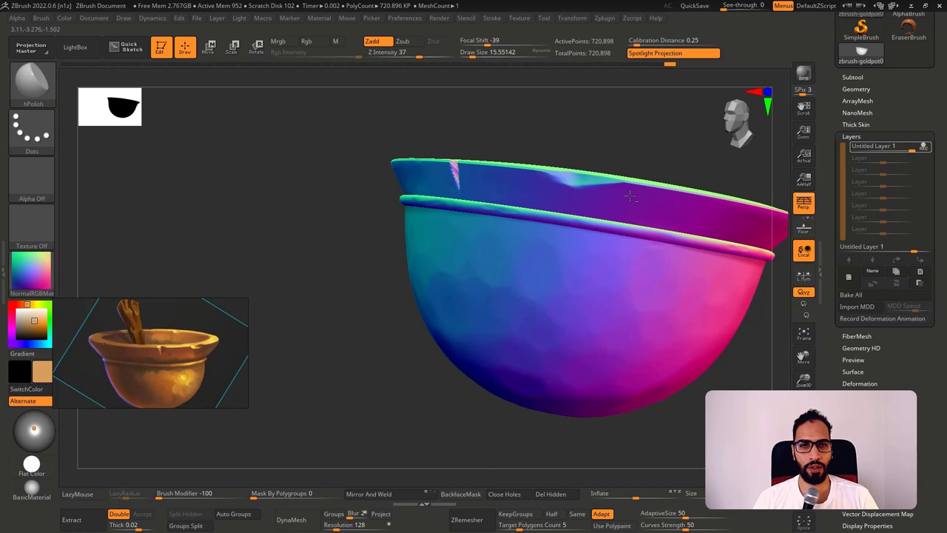
{"action": "right_click_drag", "start_coordinate": [629, 196], "coordinate": [488, 159]}
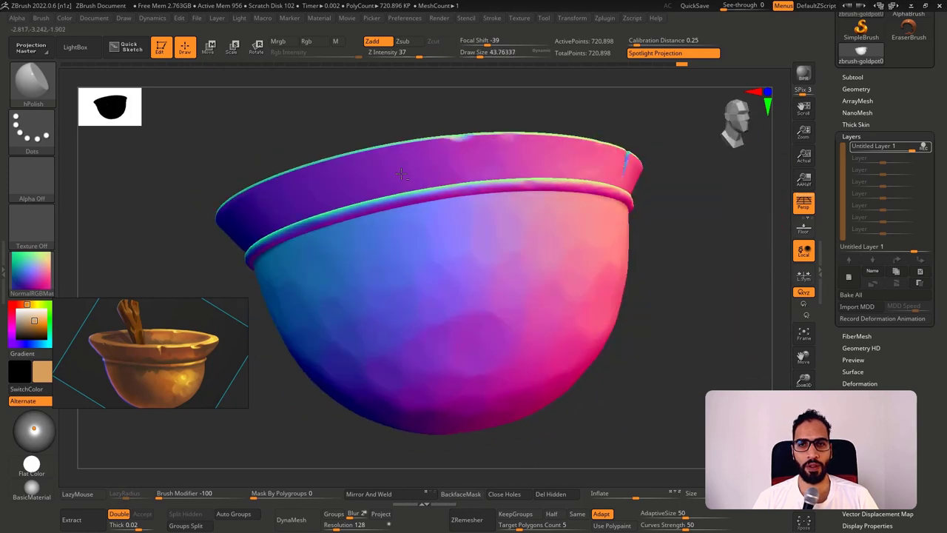
{"action": "right_click_drag", "start_coordinate": [378, 171], "coordinate": [443, 195]}
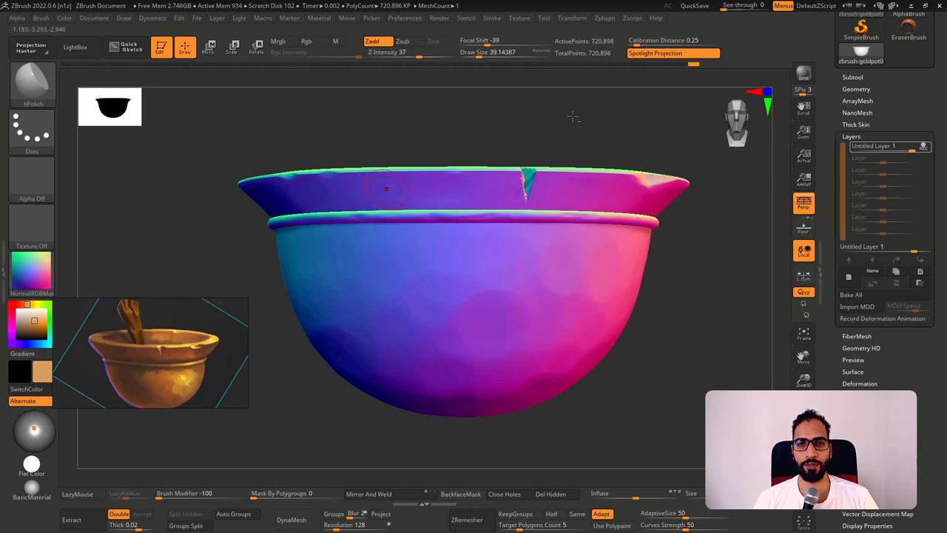
Polish flat planes into the rim band from the front around the side at a draw size of about 39.
{"action": "right_click_drag", "start_coordinate": [545, 225], "coordinate": [439, 177]}
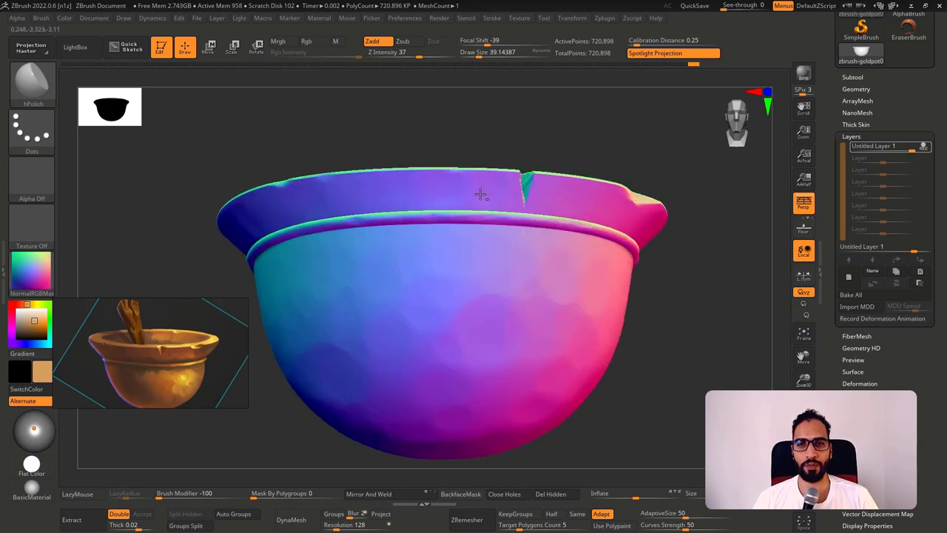
{"action": "right_click_drag", "start_coordinate": [393, 201], "coordinate": [439, 189]}
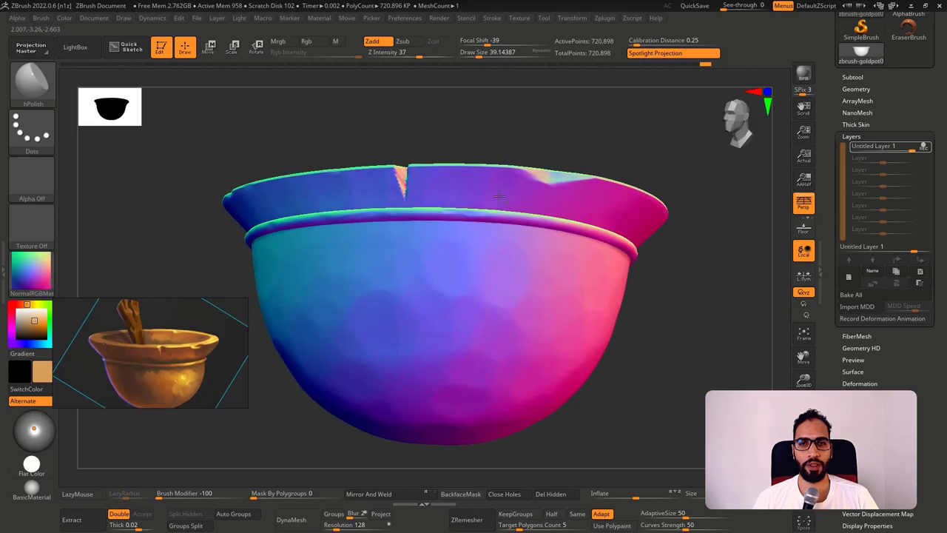
{"action": "right_click_drag", "start_coordinate": [499, 195], "coordinate": [537, 196], "text": "alt"}
{"action": "right_click_drag", "start_coordinate": [478, 197], "coordinate": [400, 193]}
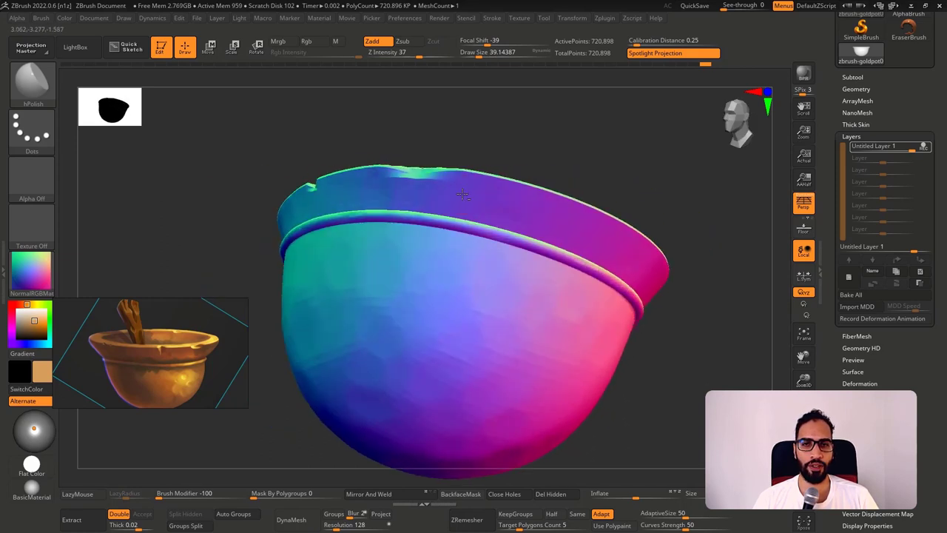
{"action": "right_click_drag", "start_coordinate": [562, 212], "coordinate": [452, 176], "text": "alt"}
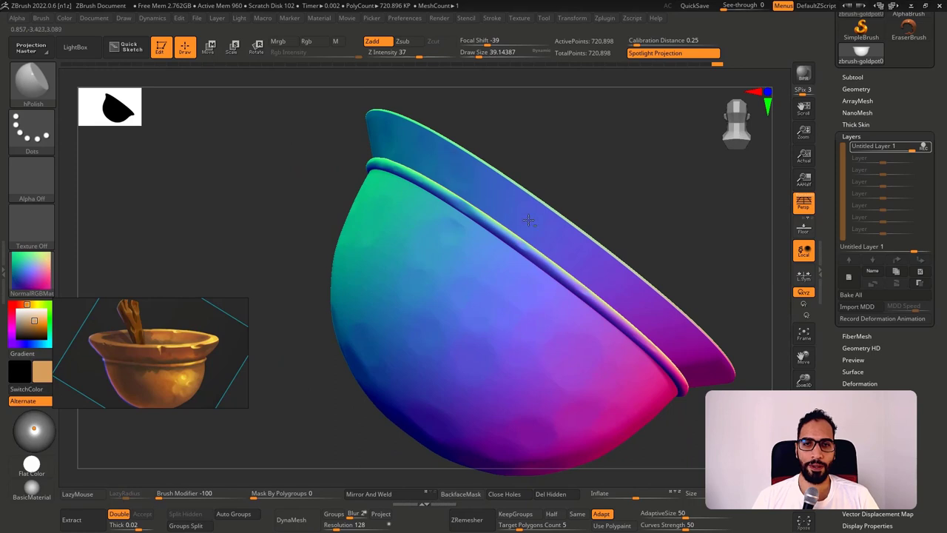
Continue polishing flat planes into the rim band around the back and far side of the bowl.
{"action": "right_click_drag", "start_coordinate": [528, 220], "coordinate": [430, 174]}
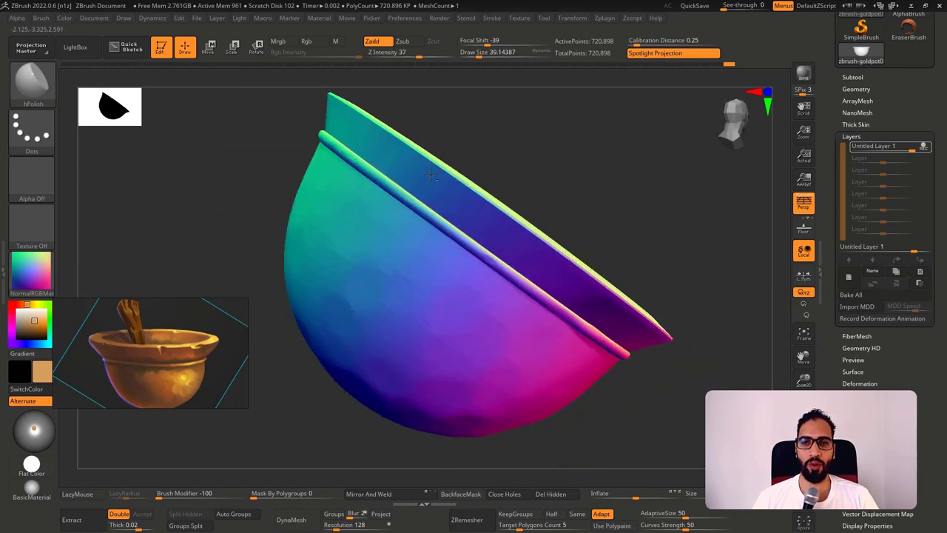
{"action": "right_click_drag", "start_coordinate": [501, 233], "coordinate": [398, 165]}
{"action": "right_click_drag", "start_coordinate": [501, 225], "coordinate": [468, 235]}
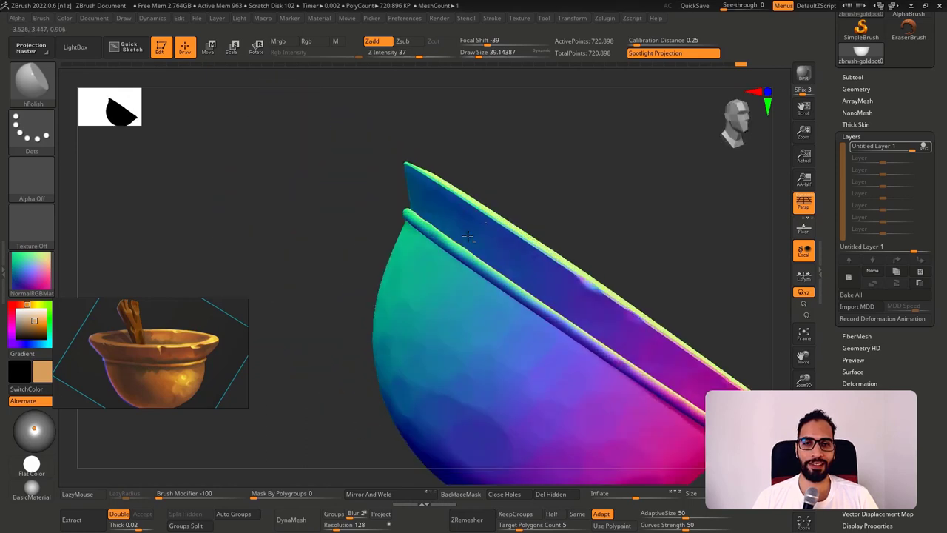
{"action": "right_click_drag", "start_coordinate": [542, 280], "coordinate": [490, 230]}
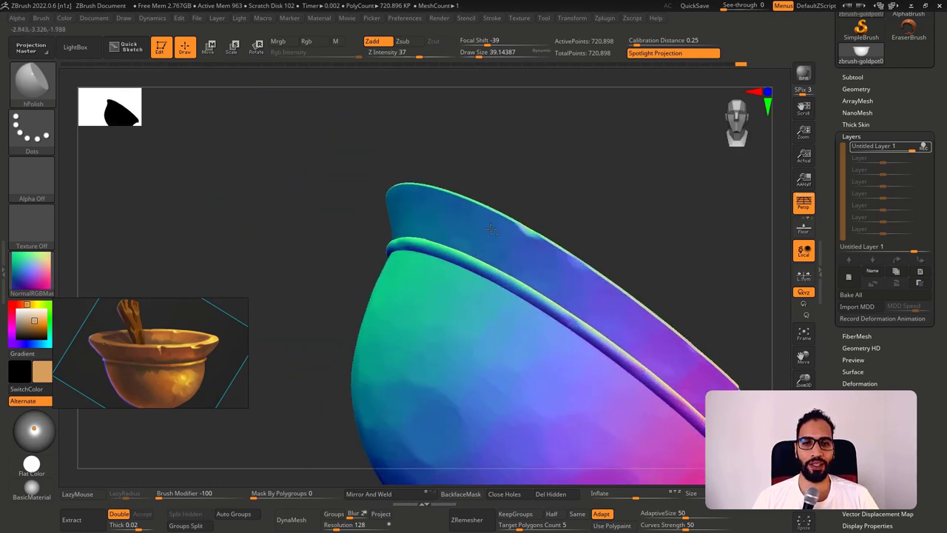
Polish around the dent on the rim's upper edge at a draw size of about 14, then raise the size to about 37.
{"action": "key", "text": "s"}
{"action": "left_click_drag", "start_coordinate": [542, 251], "coordinate": [536, 250]}
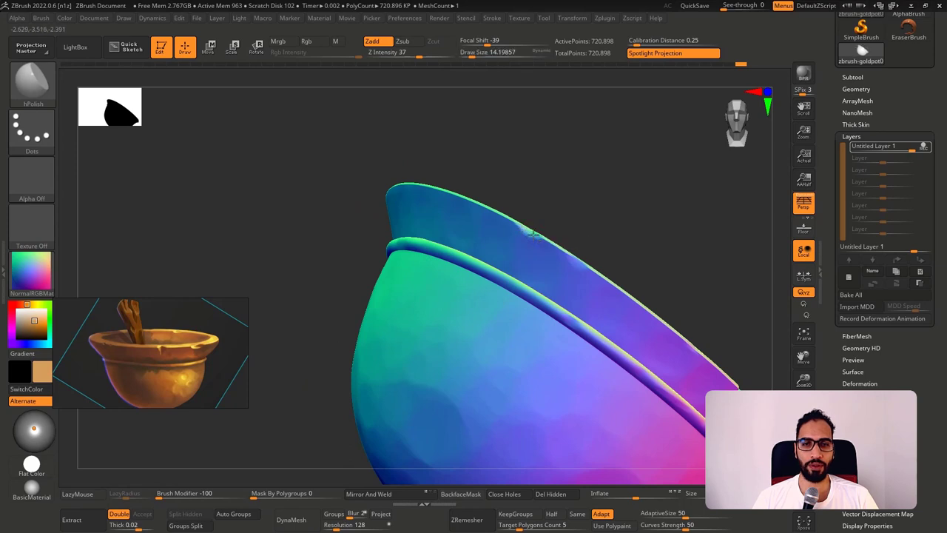
{"action": "mouse_move", "coordinate": [532, 235]}
{"action": "right_mouse_down"}
{"action": "mouse_move", "coordinate": [548, 247]}
{"action": "mouse_move", "coordinate": [531, 241]}
{"action": "right_mouse_up"}
{"action": "right_click_drag", "start_coordinate": [575, 268], "coordinate": [494, 208]}
{"action": "key", "text": "s"}
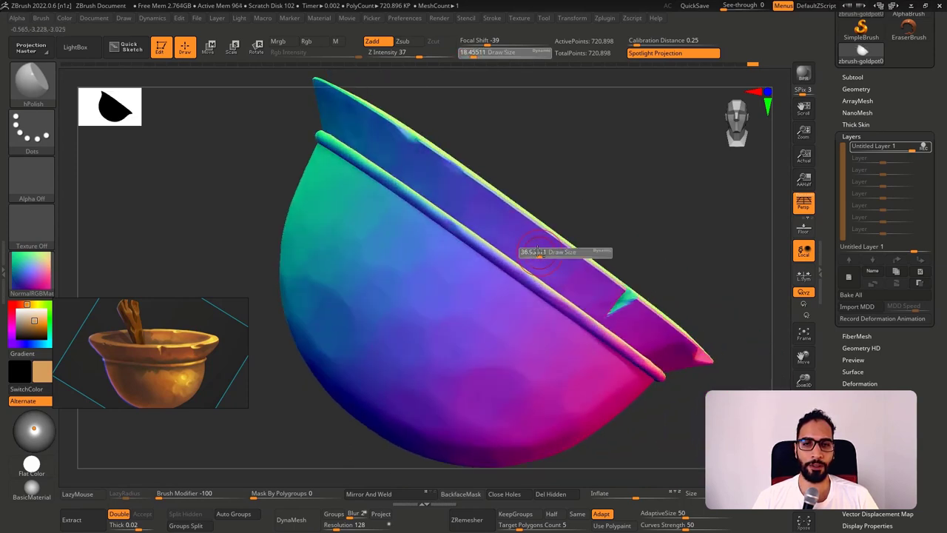
{"action": "left_click_drag", "start_coordinate": [527, 256], "coordinate": [533, 254]}
{"action": "mouse_move", "coordinate": [512, 266]}
{"action": "right_mouse_down", "text": "ctrl"}
{"action": "mouse_move", "coordinate": [497, 235]}
{"action": "mouse_move", "coordinate": [483, 257]}
{"action": "mouse_move", "coordinate": [420, 236]}
{"action": "right_mouse_up", "text": "ctrl"}
{"action": "right_click_drag", "start_coordinate": [419, 236], "coordinate": [518, 249], "text": "shift"}
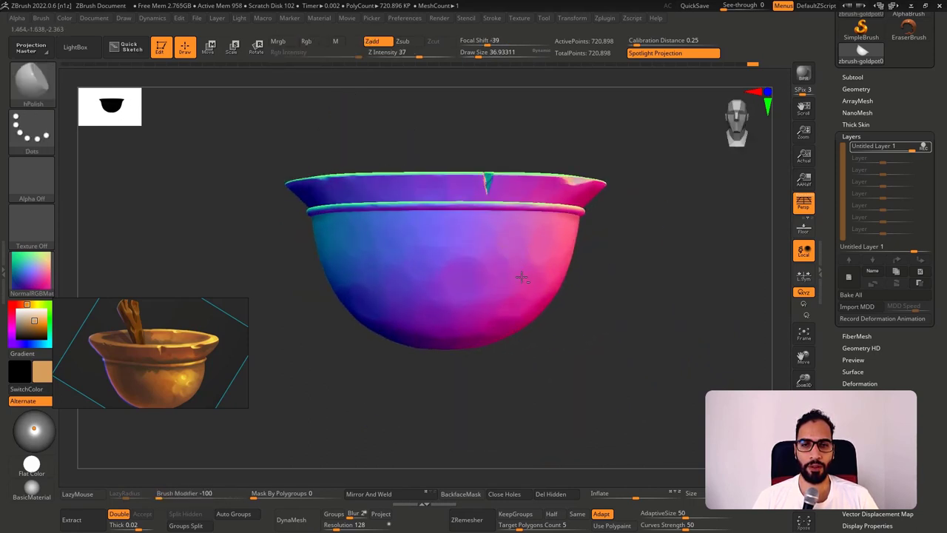
{"action": "left_click", "coordinate": [82, 47]}
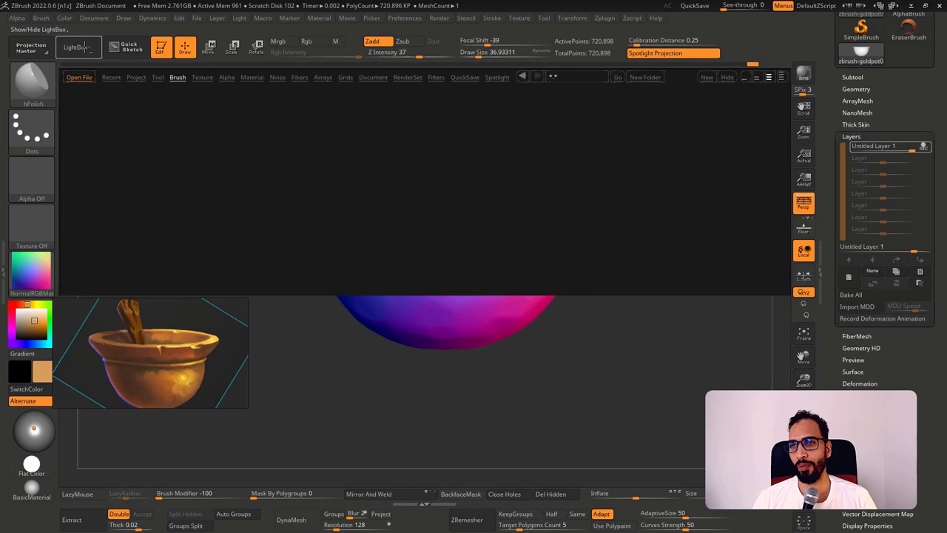
{"action": "left_click", "coordinate": [84, 48]}
{"action": "left_click", "coordinate": [44, 80]}
{"action": "left_click", "coordinate": [43, 83]}
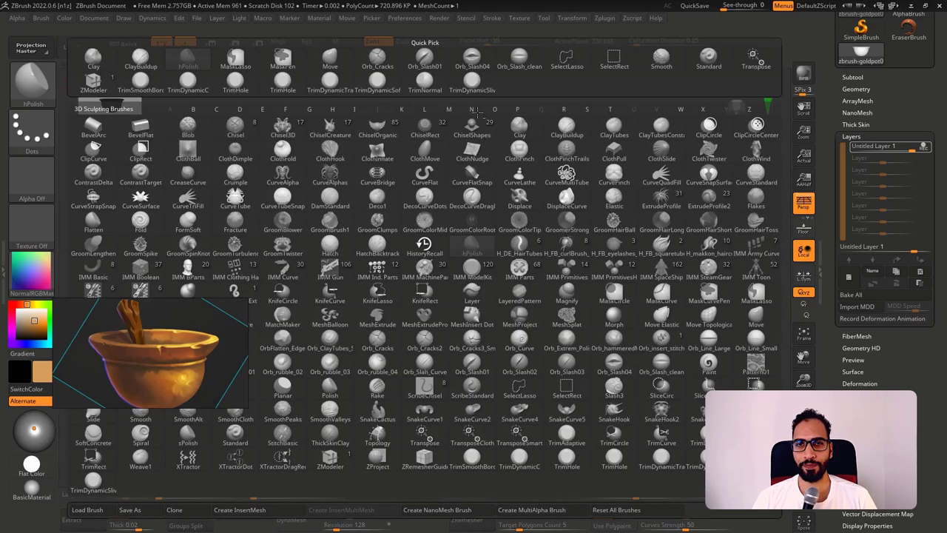
{"action": "key", "text": "o"}
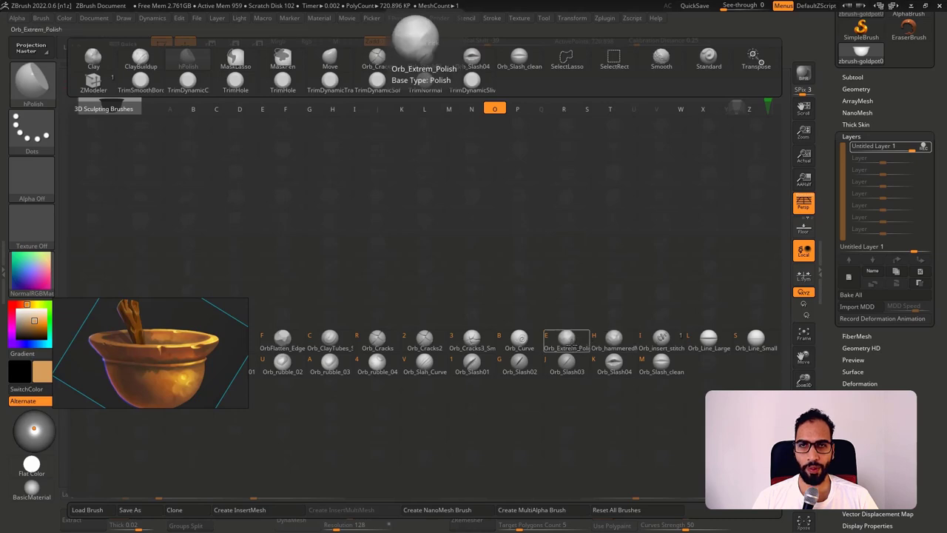
{"action": "left_click", "coordinate": [567, 342]}
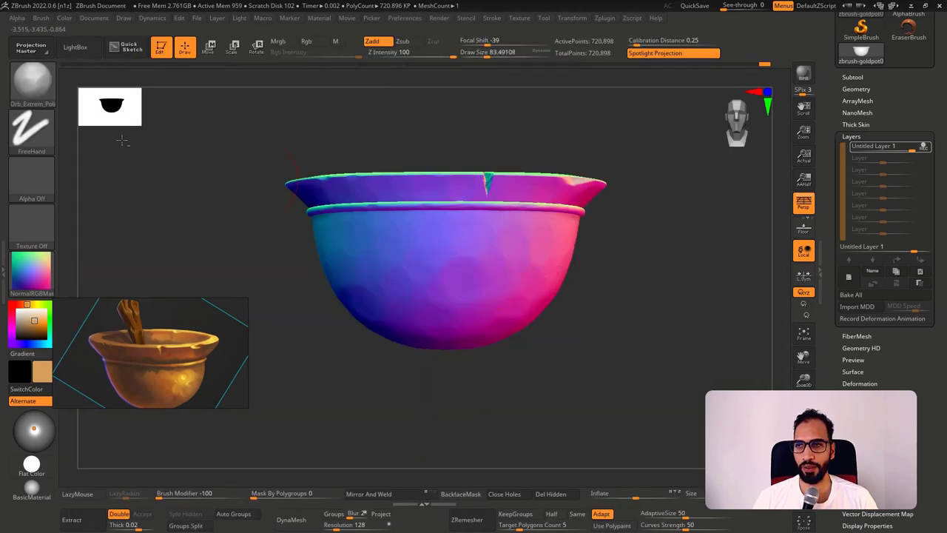
Switch to the OrbFlatten_Edge brush and flatten planes on the bowl's outer body at draw sizes of about 128 and 101.
{"action": "left_click", "coordinate": [39, 84]}
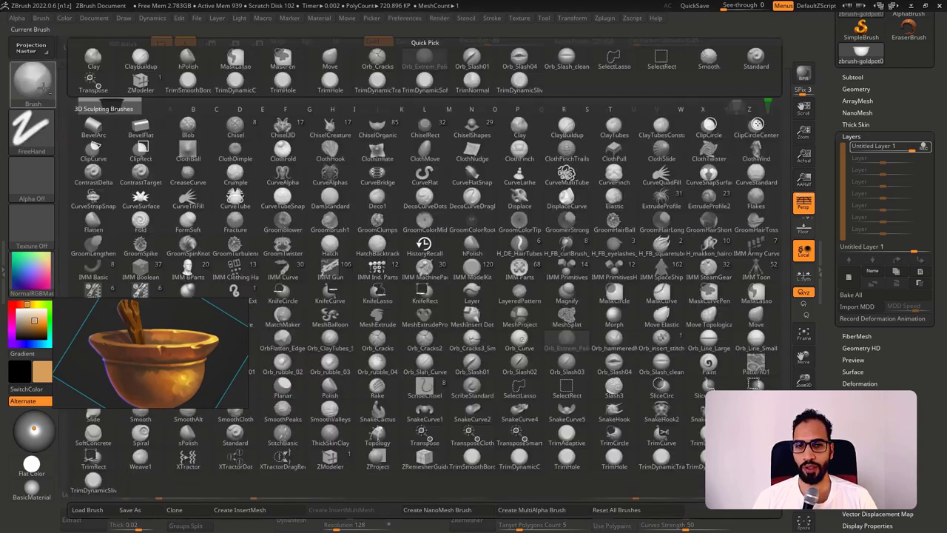
{"action": "left_click", "coordinate": [492, 110]}
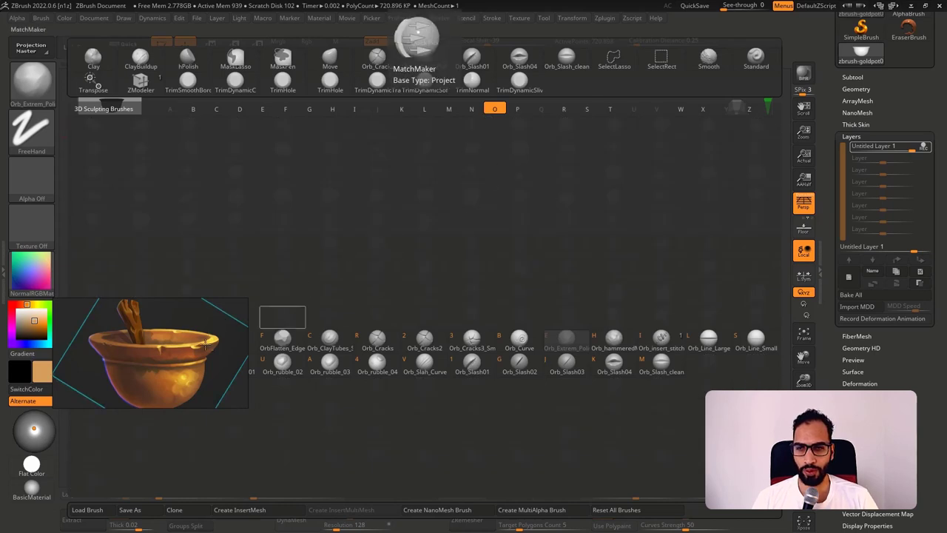
{"action": "left_click", "coordinate": [281, 337]}
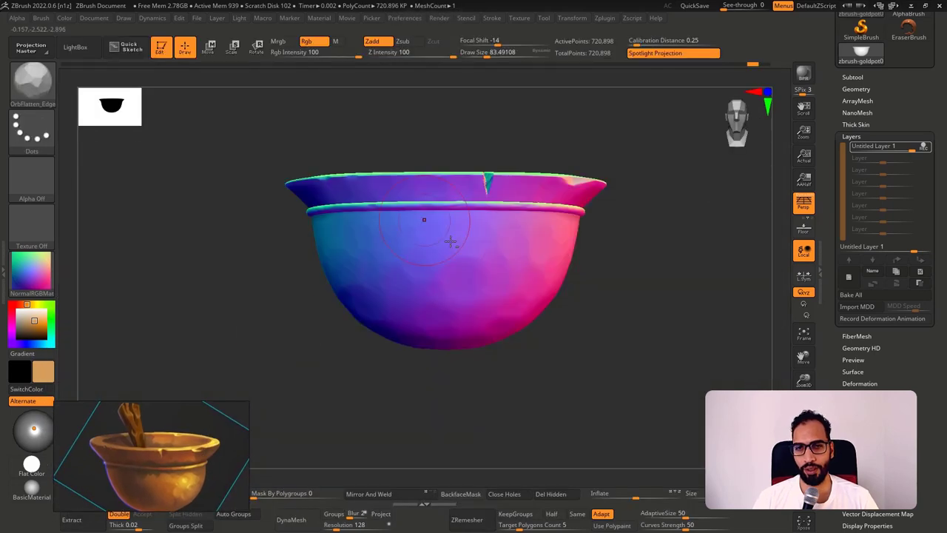
{"action": "mouse_move", "coordinate": [452, 243]}
{"action": "left_mouse_down"}
{"action": "mouse_move", "coordinate": [471, 250]}
{"action": "mouse_move", "coordinate": [468, 259]}
{"action": "left_mouse_up"}
{"action": "key", "text": "s"}
{"action": "left_click_drag", "start_coordinate": [468, 255], "coordinate": [459, 278]}
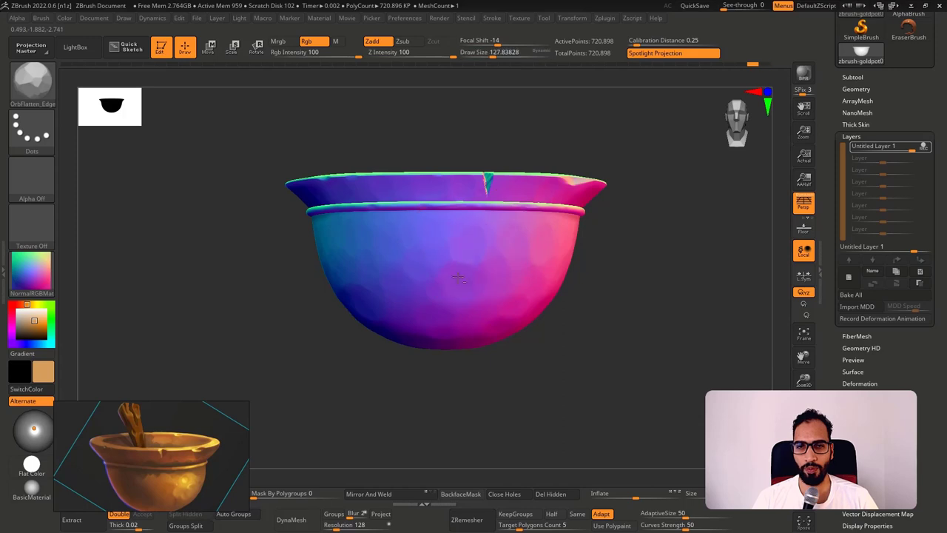
{"action": "key", "text": "bracketleft"}
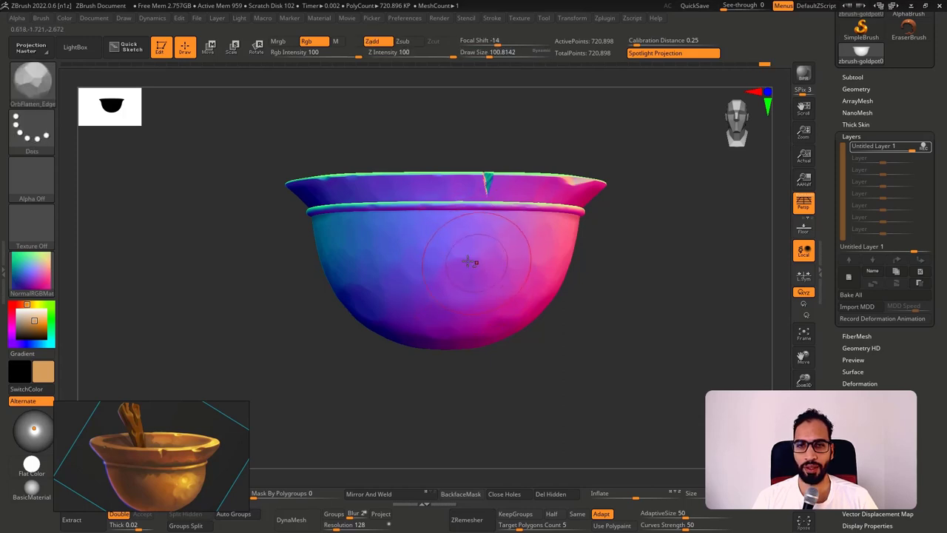
Flatten planes along the front of the rim band at a draw size of about 56.
{"action": "right_click_drag", "start_coordinate": [455, 236], "coordinate": [450, 213], "text": "ctrl"}
{"action": "key", "text": "bracketleft"}
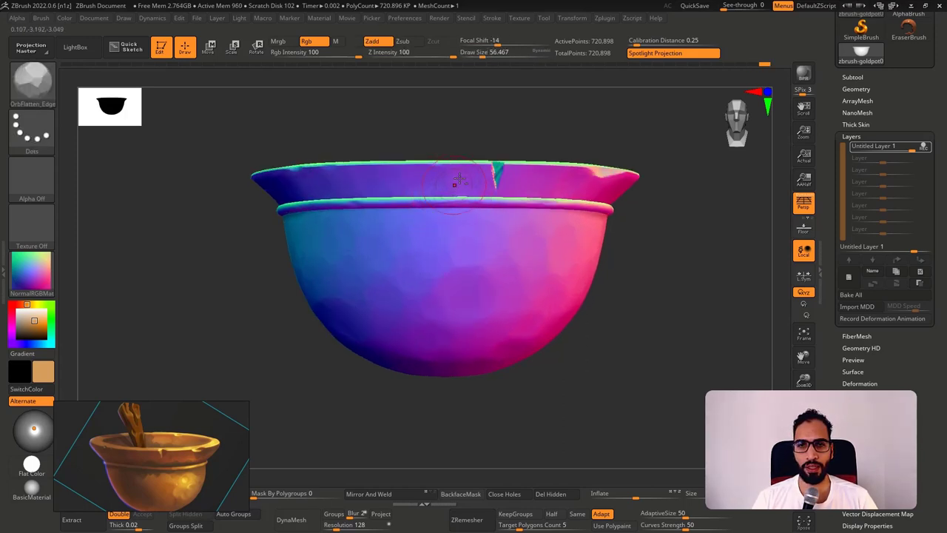
{"action": "right_click_drag", "start_coordinate": [406, 186], "coordinate": [511, 298]}
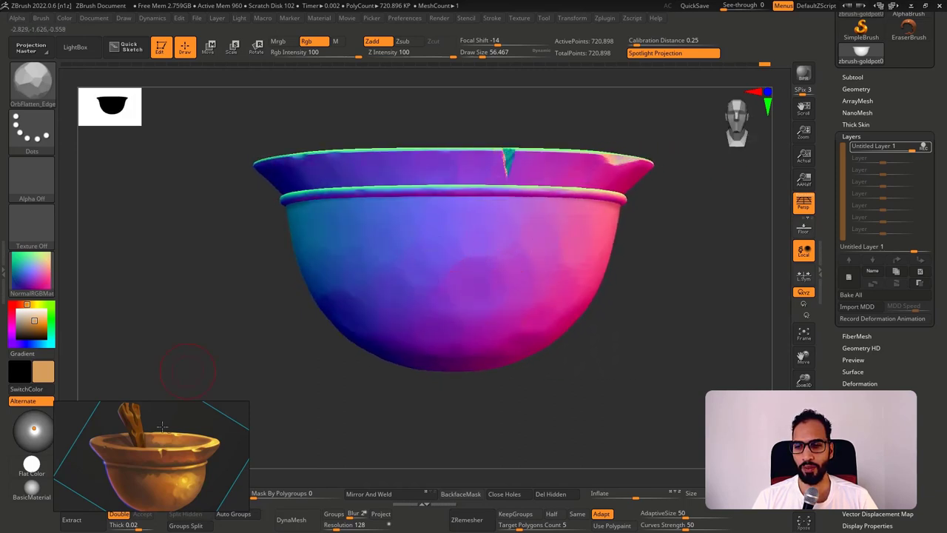
{"action": "right_click_drag", "start_coordinate": [663, 257], "coordinate": [653, 261]}
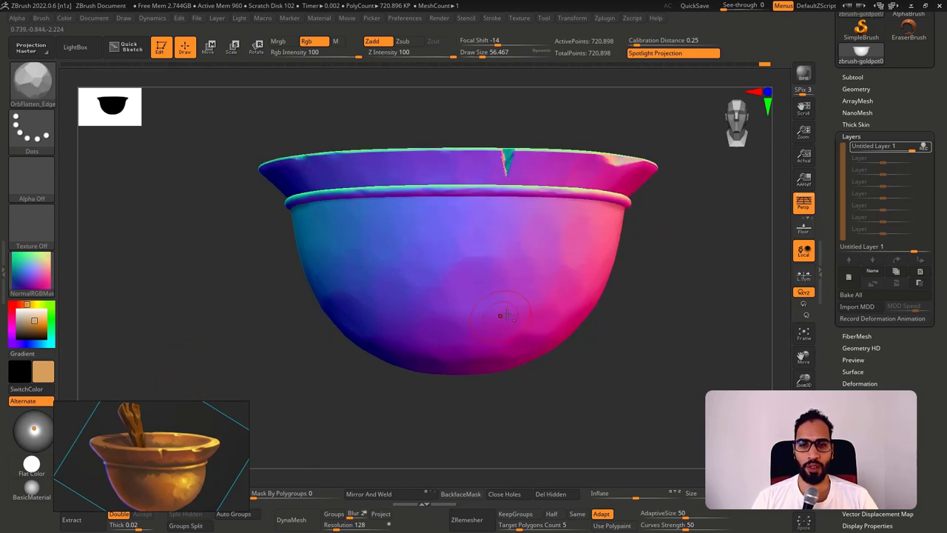
Flatten more planes across the bowl's outer body with a larger brush, and along the rim band at a draw size of about 51.
{"action": "key", "text": "bracketright"}
{"action": "key", "text": "bracketright"}
{"action": "key", "text": "bracketright"}
{"action": "mouse_move", "coordinate": [391, 256]}
{"action": "right_mouse_down"}
{"action": "mouse_move", "coordinate": [565, 241]}
{"action": "mouse_move", "coordinate": [491, 277]}
{"action": "mouse_move", "coordinate": [510, 179]}
{"action": "mouse_move", "coordinate": [567, 194]}
{"action": "mouse_move", "coordinate": [503, 174]}
{"action": "right_mouse_up"}
{"action": "key", "text": "bracketleft"}
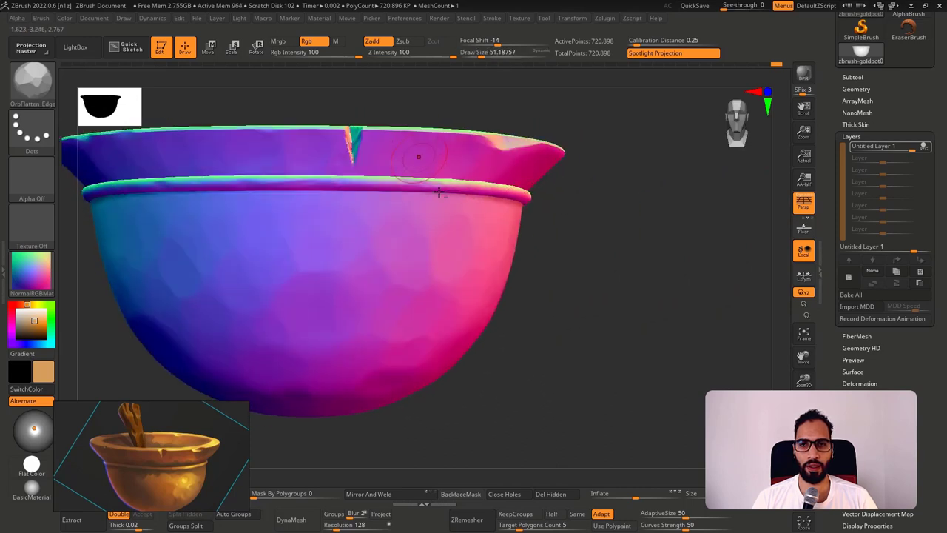
{"action": "right_click_drag", "start_coordinate": [439, 192], "coordinate": [412, 178]}
Load the TrimHole brush and set its Z Intensity to 22 and draw size to about 65.
{"action": "key", "text": "ctrl"}
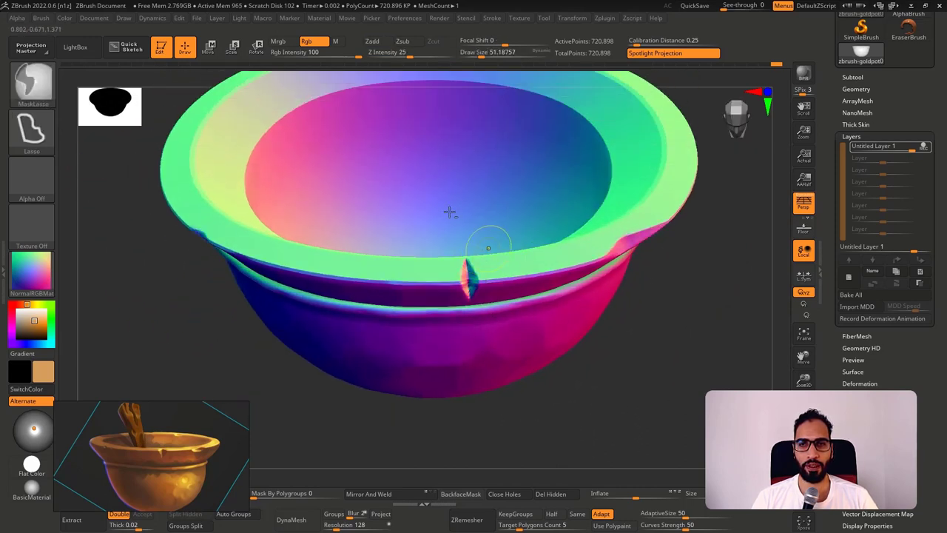
{"action": "mouse_move", "coordinate": [450, 213]}
{"action": "right_mouse_down", "text": "ctrl"}
{"action": "mouse_move", "coordinate": [465, 186]}
{"action": "mouse_move", "coordinate": [466, 233]}
{"action": "mouse_move", "coordinate": [454, 194]}
{"action": "mouse_move", "coordinate": [473, 115]}
{"action": "right_mouse_up", "text": "ctrl"}
{"action": "key", "text": "s"}
{"action": "left_click", "coordinate": [467, 194]}
{"action": "left_click", "coordinate": [86, 51]}
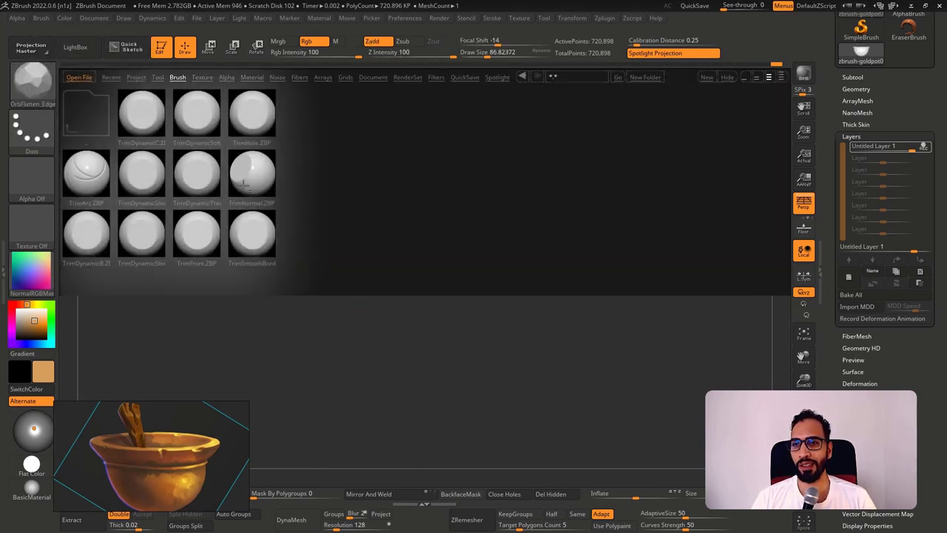
{"action": "double_click", "coordinate": [253, 125]}
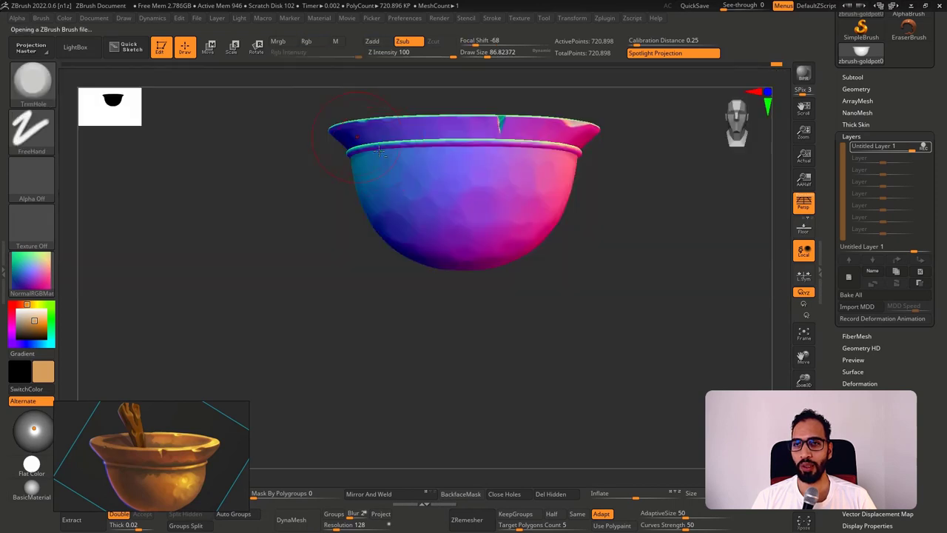
{"action": "mouse_move", "coordinate": [513, 208]}
{"action": "right_mouse_down"}
{"action": "mouse_move", "coordinate": [461, 217]}
{"action": "mouse_move", "coordinate": [444, 194]}
{"action": "mouse_move", "coordinate": [425, 112]}
{"action": "mouse_move", "coordinate": [437, 188]}
{"action": "right_mouse_up"}
{"action": "left_click", "coordinate": [407, 54]}
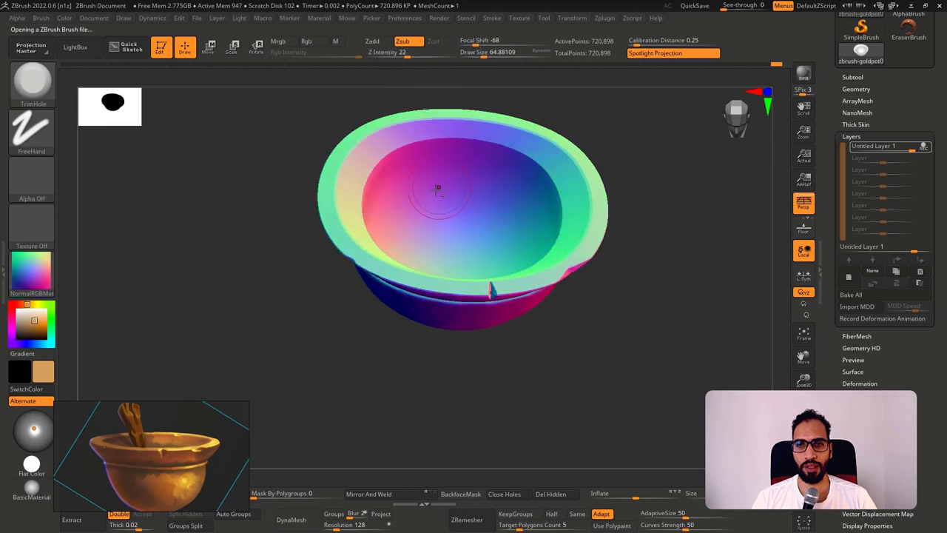
Carve soft uneven planes into the bowl's inner wall with TrimHole at a draw size of about 65.
{"action": "left_click_drag", "start_coordinate": [418, 182], "coordinate": [432, 173]}
{"action": "right_click_drag", "start_coordinate": [431, 173], "coordinate": [463, 218]}
{"action": "right_click_drag", "start_coordinate": [492, 245], "coordinate": [383, 256]}
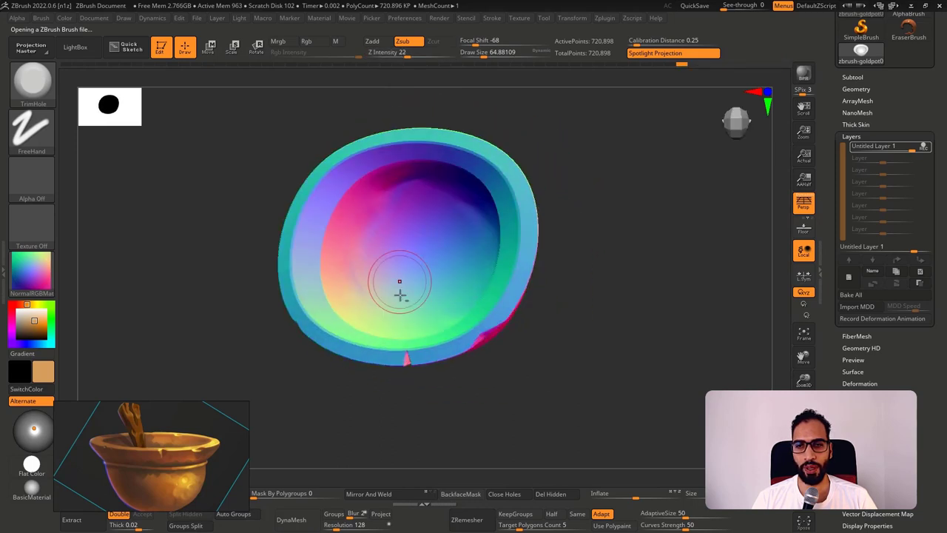
{"action": "right_click_drag", "start_coordinate": [397, 287], "coordinate": [414, 366]}
{"action": "right_click_drag", "start_coordinate": [478, 355], "coordinate": [564, 244]}
Carve uneven planes into the sloped inner side of the rim at draw sizes of about 26 and 41.
{"action": "key", "text": "s"}
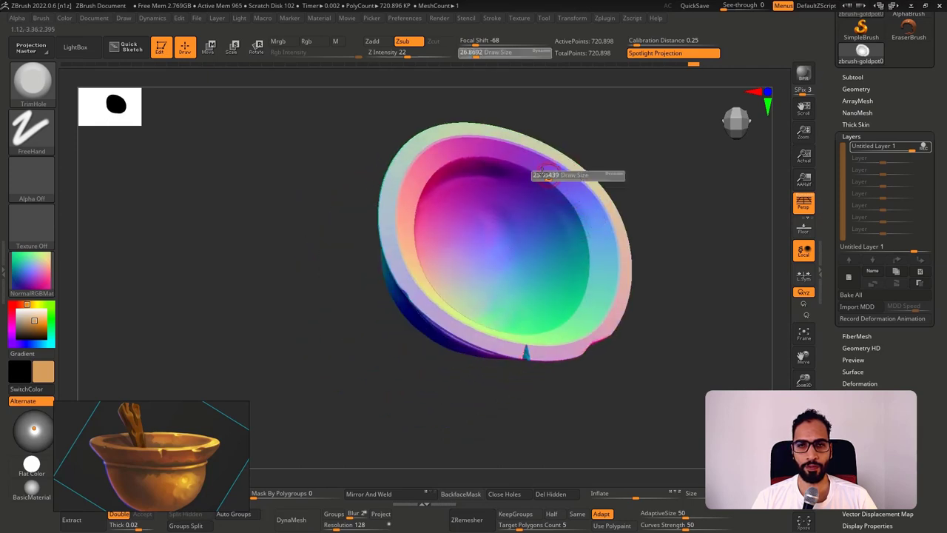
{"action": "left_click_drag", "start_coordinate": [553, 176], "coordinate": [548, 176]}
{"action": "right_click_drag", "start_coordinate": [544, 176], "coordinate": [381, 185]}
{"action": "key", "text": "s"}
{"action": "left_click_drag", "start_coordinate": [346, 270], "coordinate": [352, 272]}
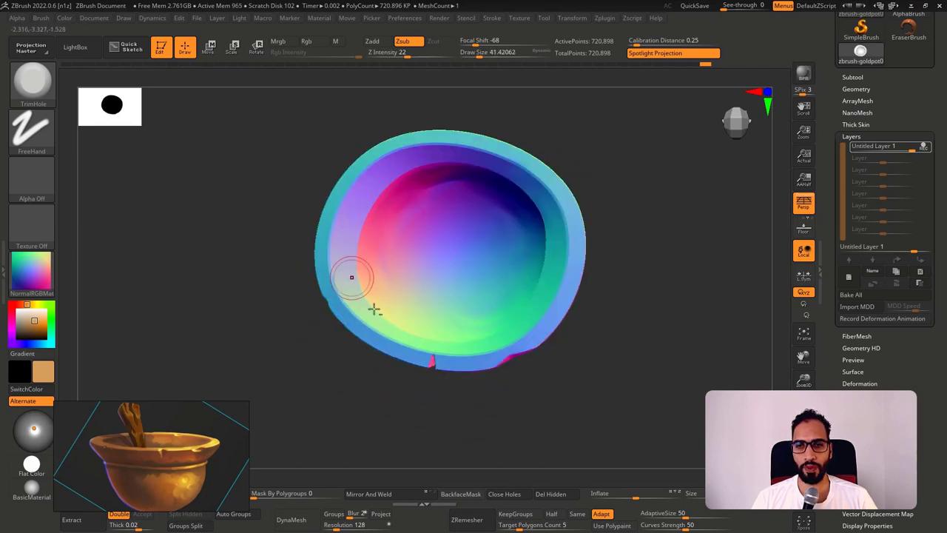
{"action": "mouse_move", "coordinate": [402, 309]}
{"action": "right_mouse_down"}
{"action": "mouse_move", "coordinate": [395, 338]}
{"action": "mouse_move", "coordinate": [431, 163]}
{"action": "right_mouse_up"}
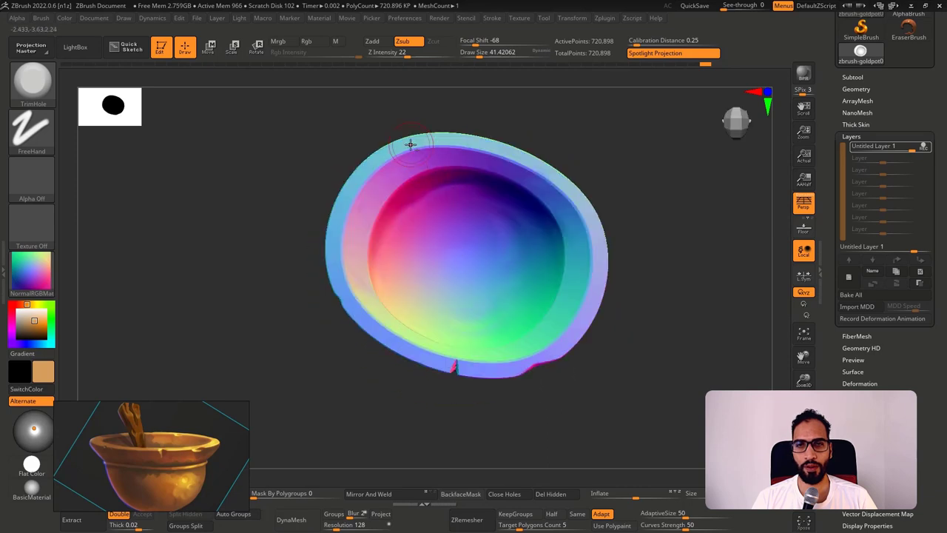
Carve small shallow dents around the rim's flat top lip at a draw size of about 18.
{"action": "key", "text": "s"}
{"action": "left_click_drag", "start_coordinate": [411, 144], "coordinate": [404, 145]}
{"action": "right_click_drag", "start_coordinate": [418, 185], "coordinate": [393, 277]}
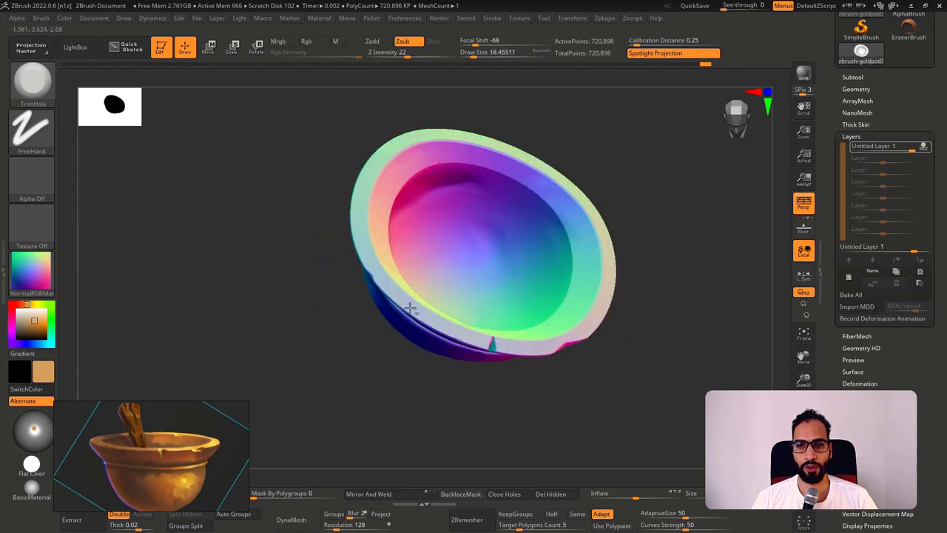
{"action": "right_click_drag", "start_coordinate": [462, 329], "coordinate": [521, 348]}
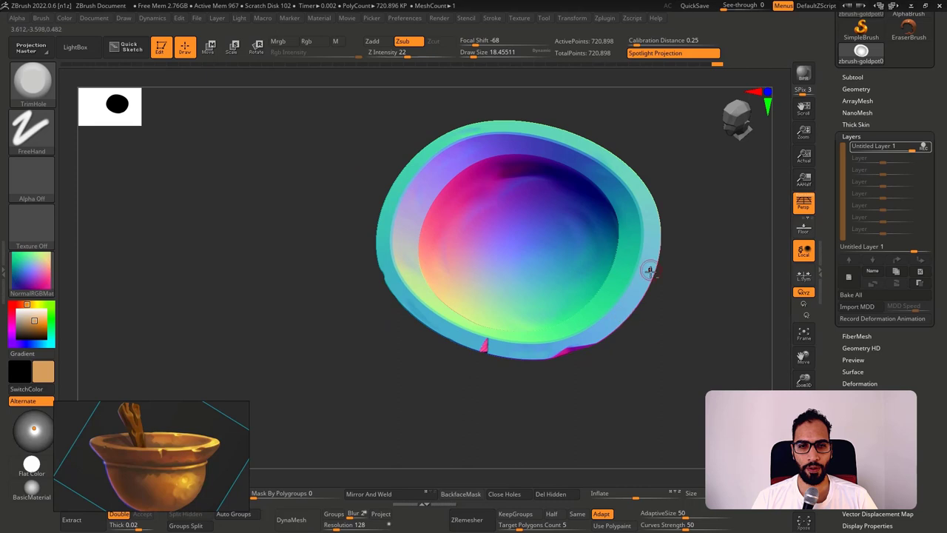
{"action": "right_click_drag", "start_coordinate": [612, 170], "coordinate": [551, 177]}
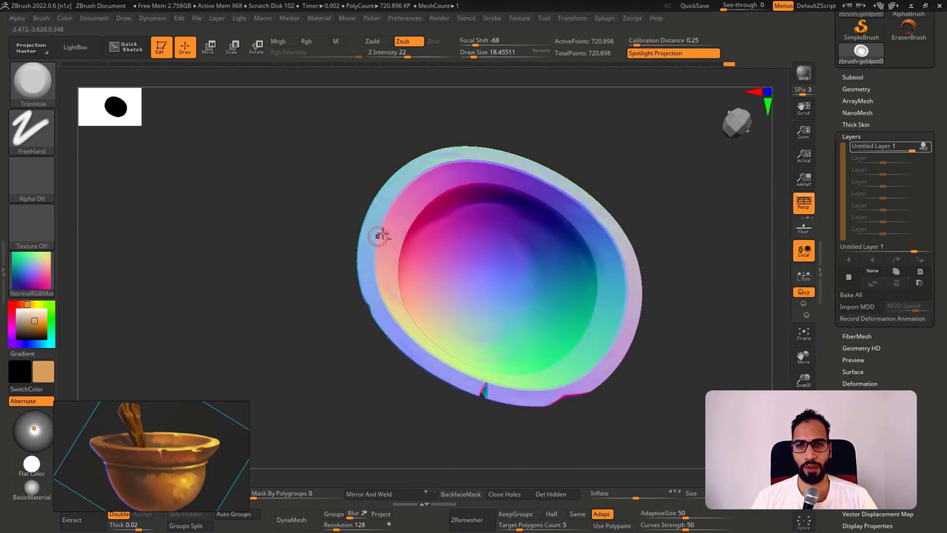
Carve dents into the bowl's inside bottom at draw sizes of about 29 and 62, and reduce the size to about 14.
{"action": "right_click_drag", "start_coordinate": [420, 254], "coordinate": [383, 188]}
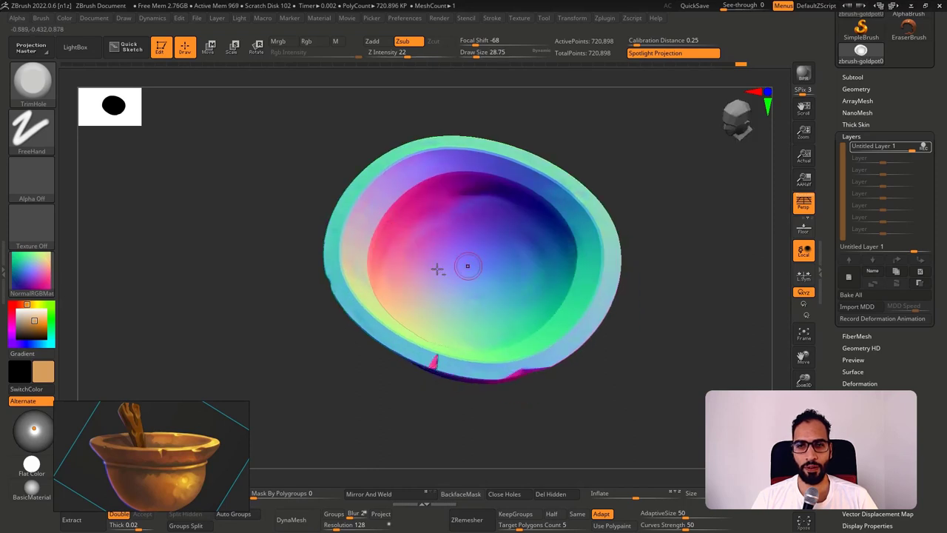
{"action": "right_click_drag", "start_coordinate": [467, 266], "coordinate": [467, 345]}
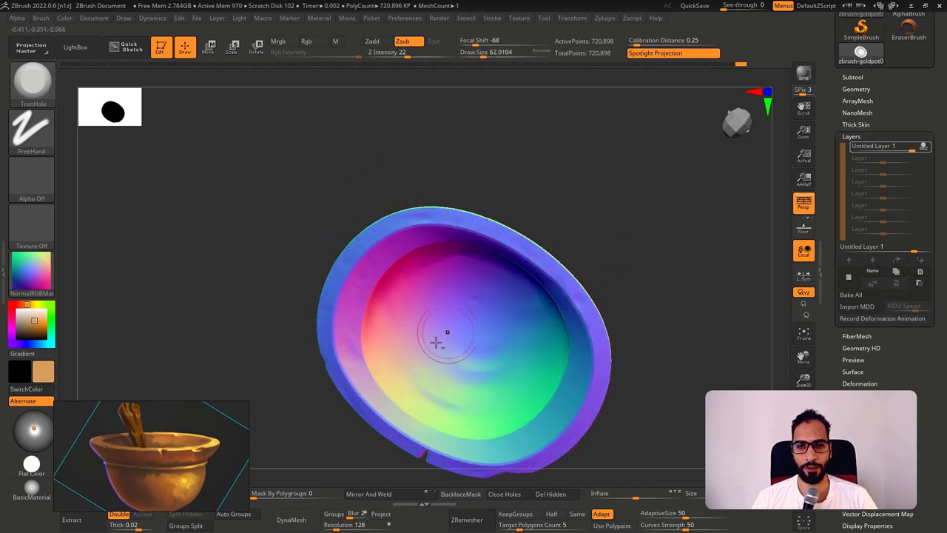
{"action": "right_click_drag", "start_coordinate": [500, 404], "coordinate": [422, 407]}
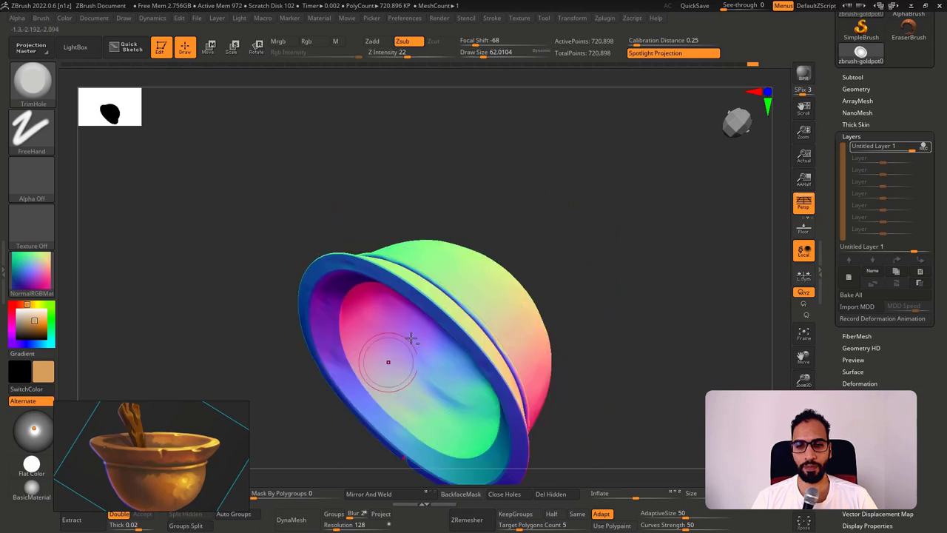
{"action": "mouse_move", "coordinate": [386, 360]}
{"action": "right_mouse_down"}
{"action": "mouse_move", "coordinate": [484, 256]}
{"action": "mouse_move", "coordinate": [491, 296]}
{"action": "right_mouse_up"}
{"action": "key", "text": "["}
{"action": "right_click_drag", "start_coordinate": [504, 255], "coordinate": [508, 258], "text": "ctrl"}
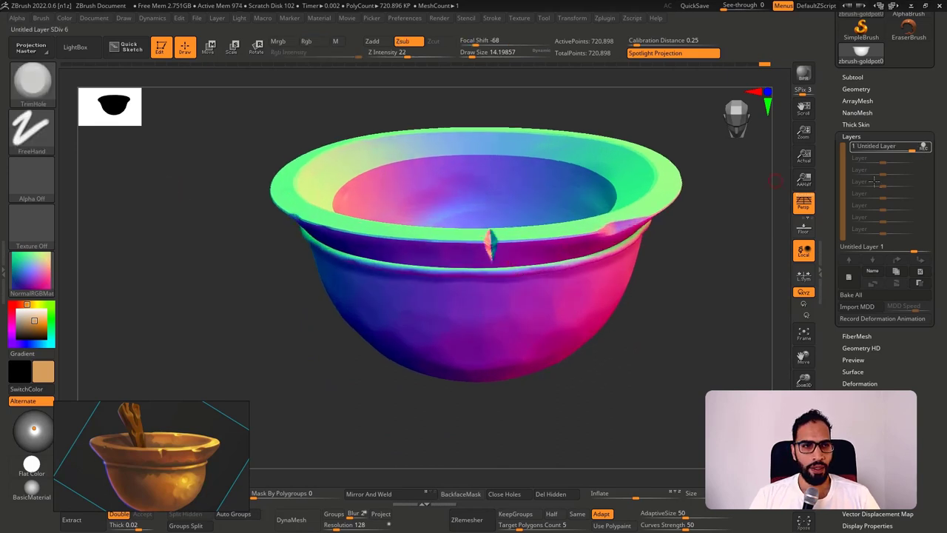
Toggle the sculpt layer's recording and visibility to compare the bowl with and without the sculpted detail.
{"action": "left_click", "coordinate": [923, 147]}
{"action": "right_click_drag", "start_coordinate": [651, 255], "coordinate": [642, 220], "text": "ctrl"}
{"action": "right_click_drag", "start_coordinate": [559, 214], "coordinate": [536, 154]}
{"action": "left_click", "coordinate": [935, 147]}
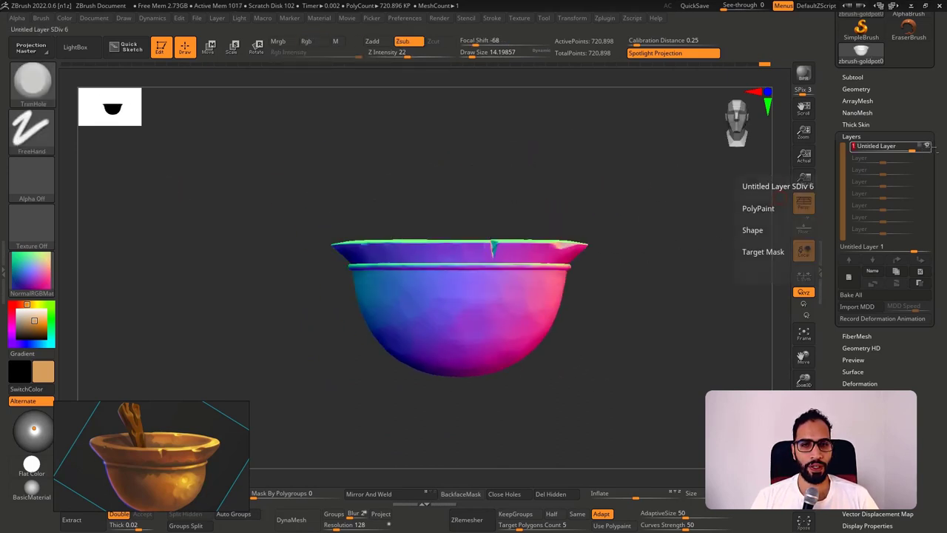
{"action": "left_click", "coordinate": [930, 145]}
{"action": "left_click", "coordinate": [929, 145]}
{"action": "mouse_move", "coordinate": [729, 210]}
{"action": "right_mouse_down"}
{"action": "mouse_move", "coordinate": [700, 241]}
{"action": "mouse_move", "coordinate": [712, 246]}
{"action": "mouse_move", "coordinate": [735, 219]}
{"action": "right_mouse_up"}
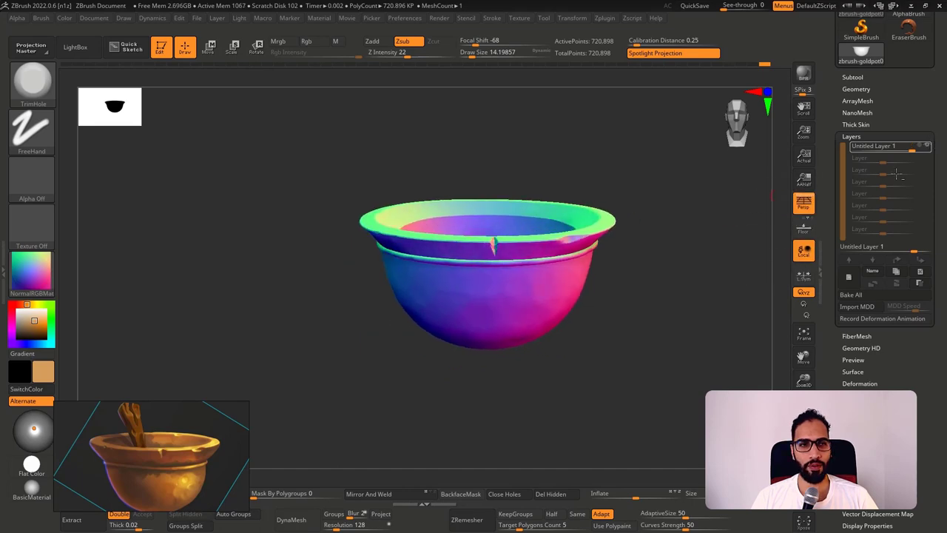
{"action": "left_click", "coordinate": [31, 80]}
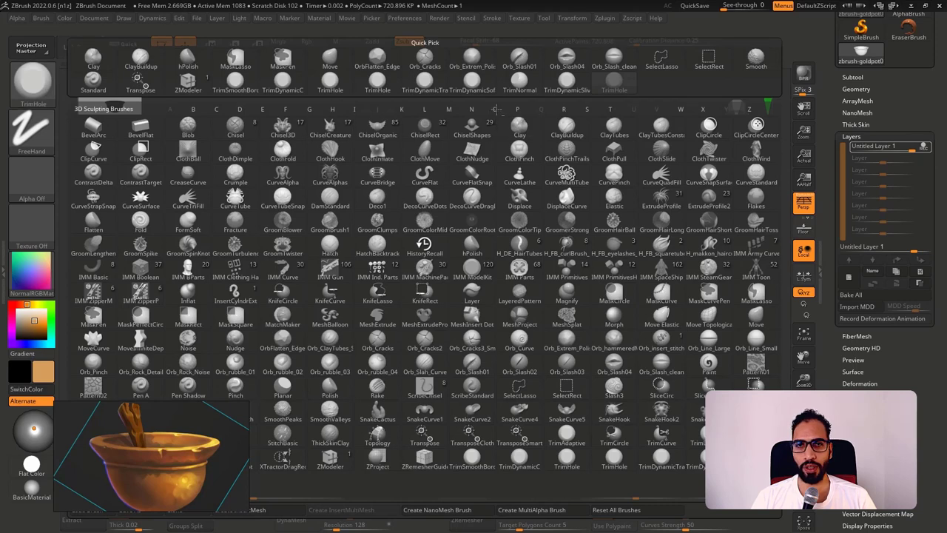
{"action": "key", "text": "o"}
{"action": "left_click", "coordinate": [614, 363]}
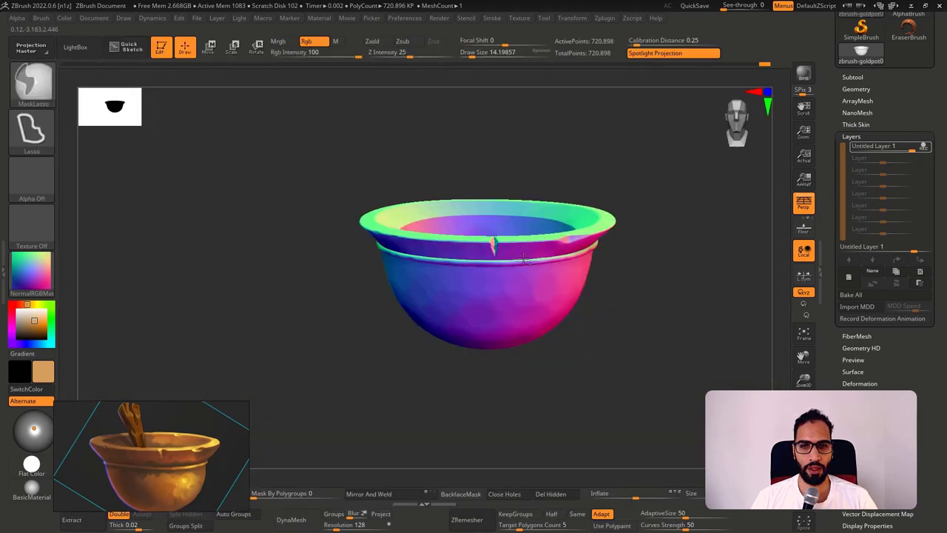
Switch to the Orb_Slash03 brush, and draw and undo a trial slash on the bowl's outer body.
{"action": "left_click", "coordinate": [31, 80]}
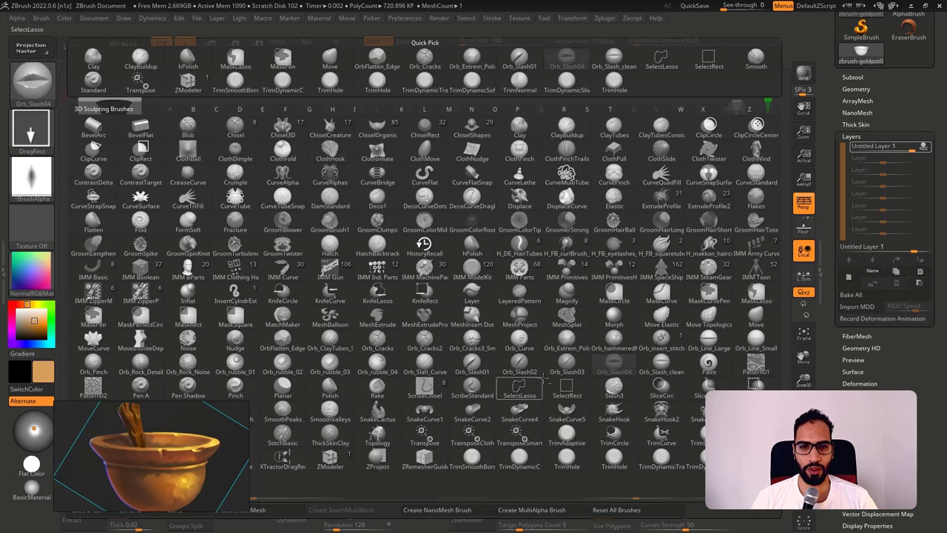
{"action": "left_click", "coordinate": [563, 367]}
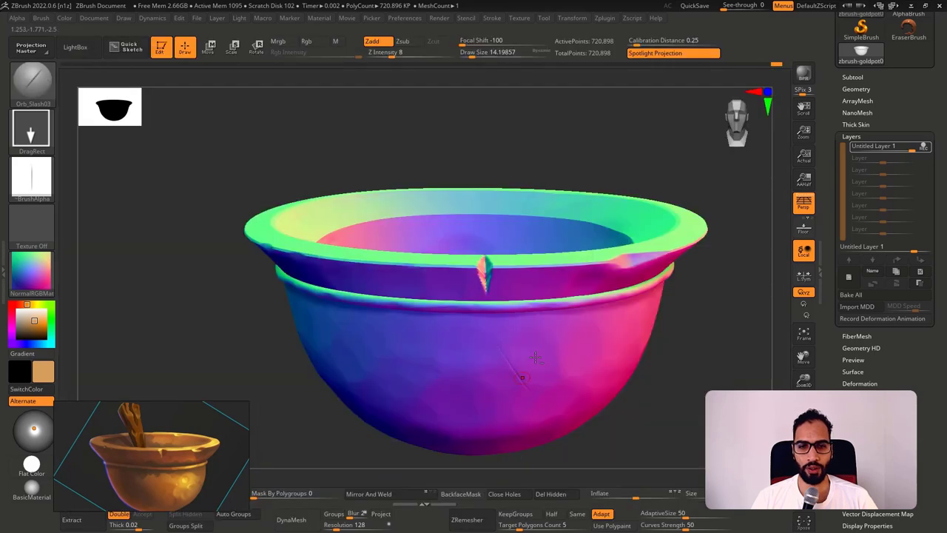
{"action": "key", "text": "ctrl+z"}
{"action": "right_click_drag", "start_coordinate": [489, 353], "coordinate": [482, 255], "text": "ctrl"}
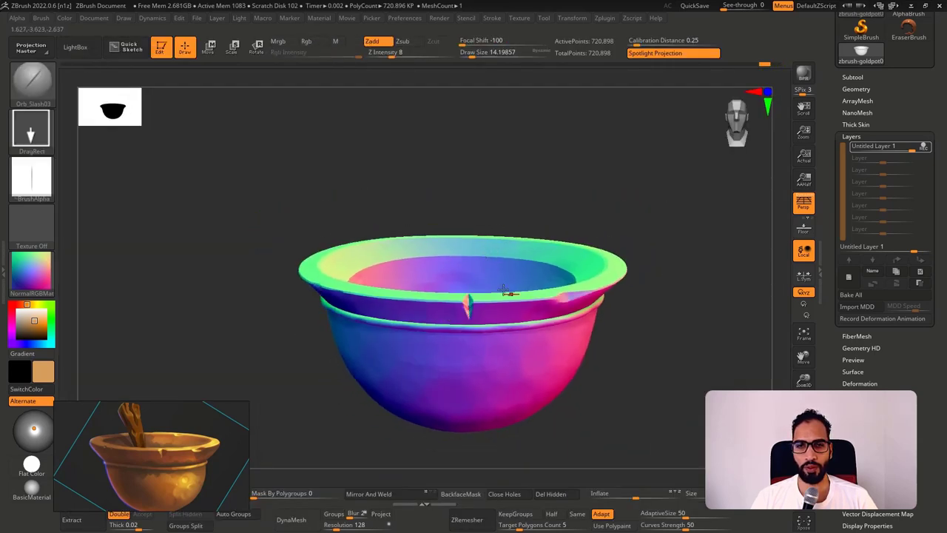
Switch to the Orb_Slash01 brush and carve a small slash on the inside of the bowl near the inner rim edge.
{"action": "right_click_drag", "start_coordinate": [506, 293], "coordinate": [352, 394]}
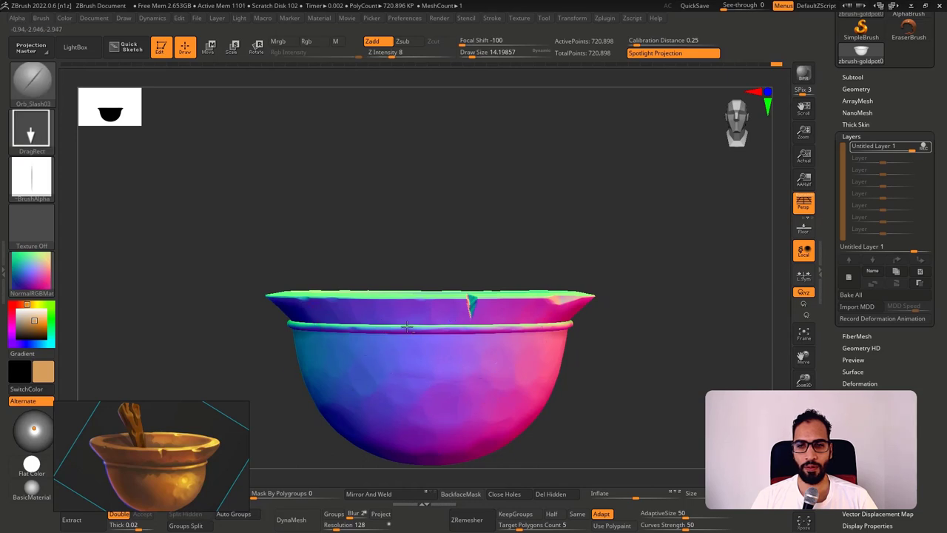
{"action": "right_click_drag", "start_coordinate": [417, 393], "coordinate": [447, 320], "text": "alt"}
{"action": "right_click_drag", "start_coordinate": [393, 348], "coordinate": [370, 327]}
{"action": "right_click_drag", "start_coordinate": [480, 336], "coordinate": [592, 334]}
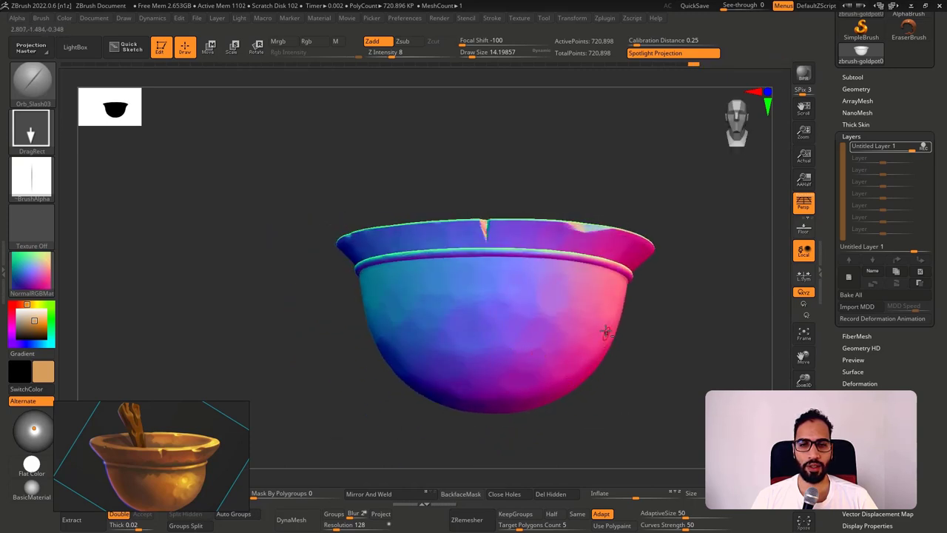
{"action": "right_click_drag", "start_coordinate": [501, 387], "coordinate": [433, 312]}
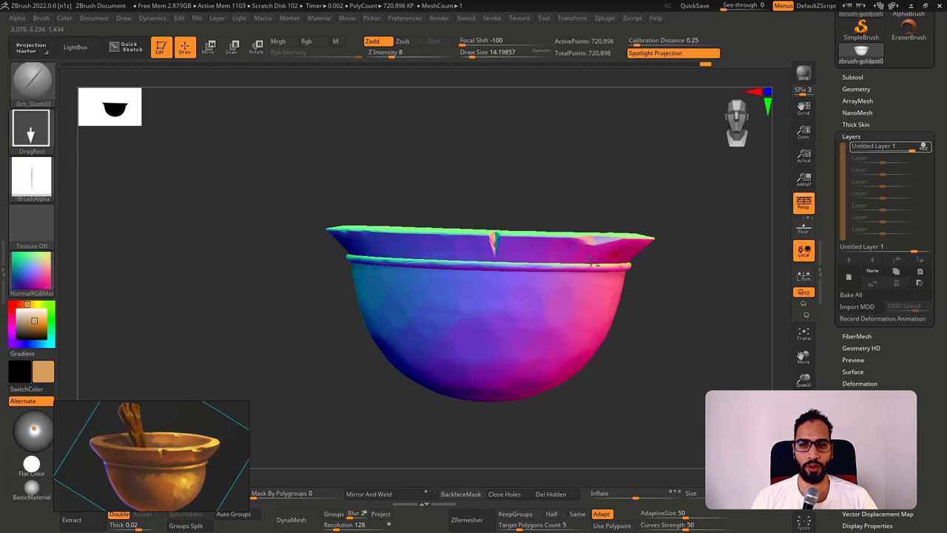
{"action": "right_click_drag", "start_coordinate": [438, 242], "coordinate": [414, 246]}
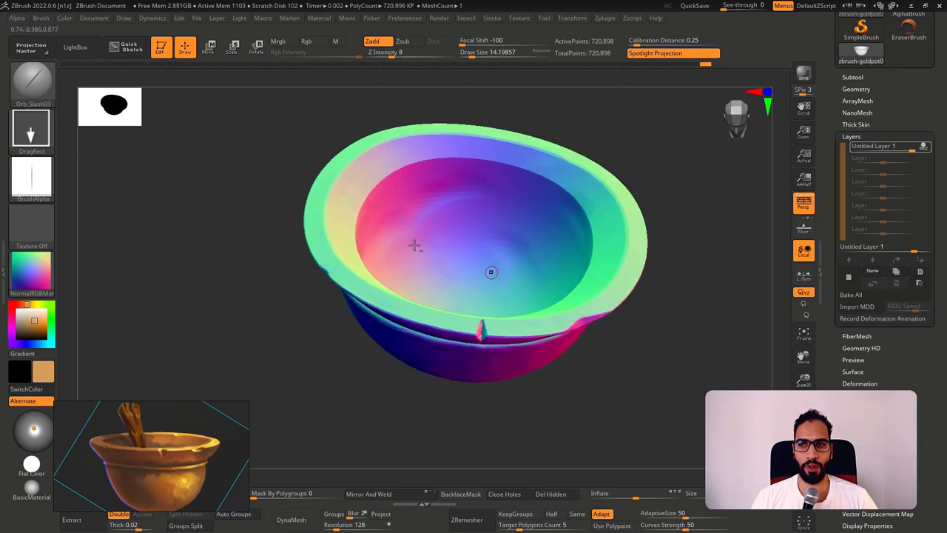
{"action": "left_click", "coordinate": [32, 78]}
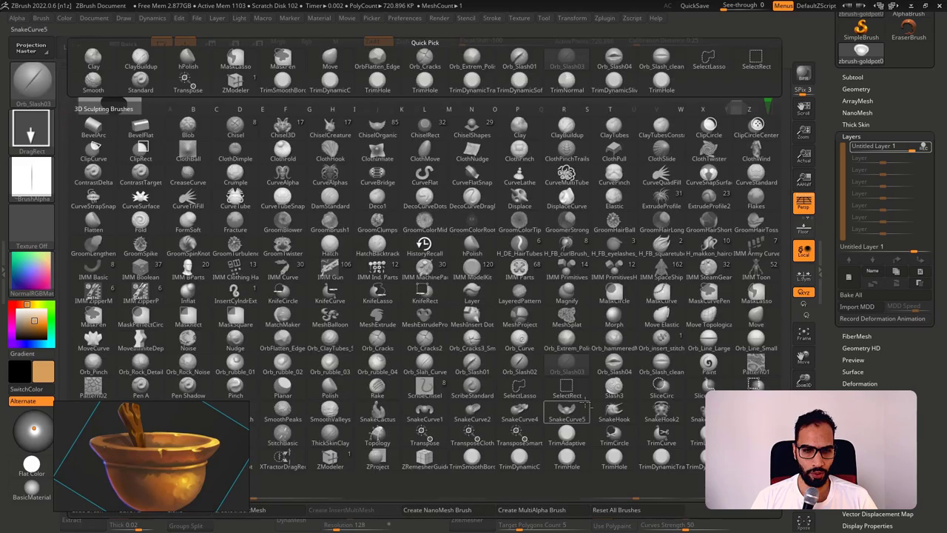
{"action": "left_click", "coordinate": [472, 364]}
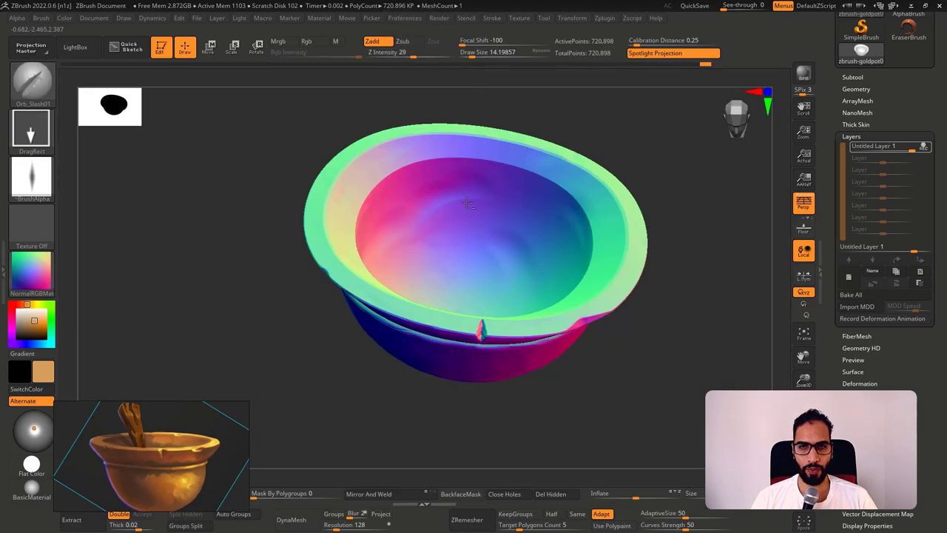
{"action": "mouse_move", "coordinate": [552, 253]}
{"action": "right_mouse_down", "text": "shift"}
{"action": "mouse_move", "coordinate": [531, 222]}
{"action": "mouse_move", "coordinate": [511, 232]}
{"action": "mouse_move", "coordinate": [553, 214]}
{"action": "mouse_move", "coordinate": [522, 141]}
{"action": "right_mouse_up", "text": "shift"}
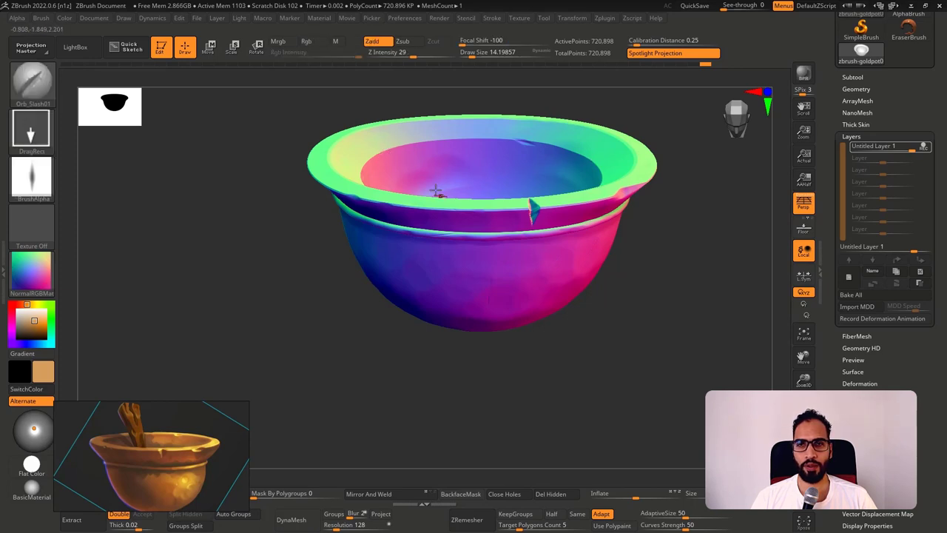
{"action": "mouse_move", "coordinate": [595, 154]}
{"action": "right_mouse_down"}
{"action": "mouse_move", "coordinate": [600, 195]}
{"action": "mouse_move", "coordinate": [478, 218]}
{"action": "mouse_move", "coordinate": [544, 212]}
{"action": "right_mouse_up"}
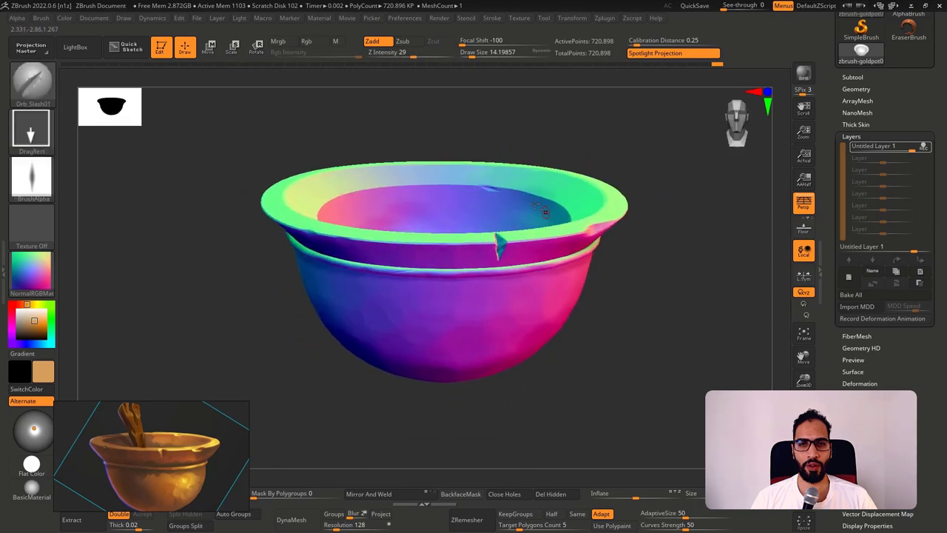
Carve a slash into the bowl's lower outer body at draw sizes of about 46 and 35, undoing an unwanted stroke.
{"action": "key", "text": "s"}
{"action": "mouse_move", "coordinate": [375, 198]}
{"action": "left_mouse_down"}
{"action": "mouse_move", "coordinate": [386, 195]}
{"action": "mouse_move", "coordinate": [367, 191]}
{"action": "left_mouse_up"}
{"action": "key", "text": "s"}
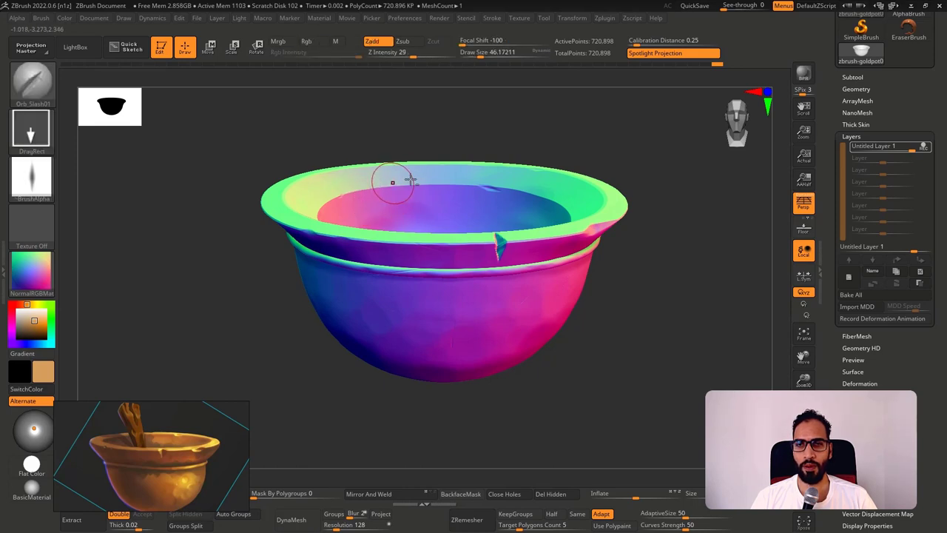
{"action": "right_click_drag", "start_coordinate": [443, 188], "coordinate": [433, 225]}
{"action": "left_click_drag", "start_coordinate": [414, 225], "coordinate": [422, 227]}
{"action": "right_click_drag", "start_coordinate": [495, 230], "coordinate": [488, 210], "text": "ctrl"}
{"action": "right_click_drag", "start_coordinate": [488, 210], "coordinate": [509, 210], "text": "shift"}
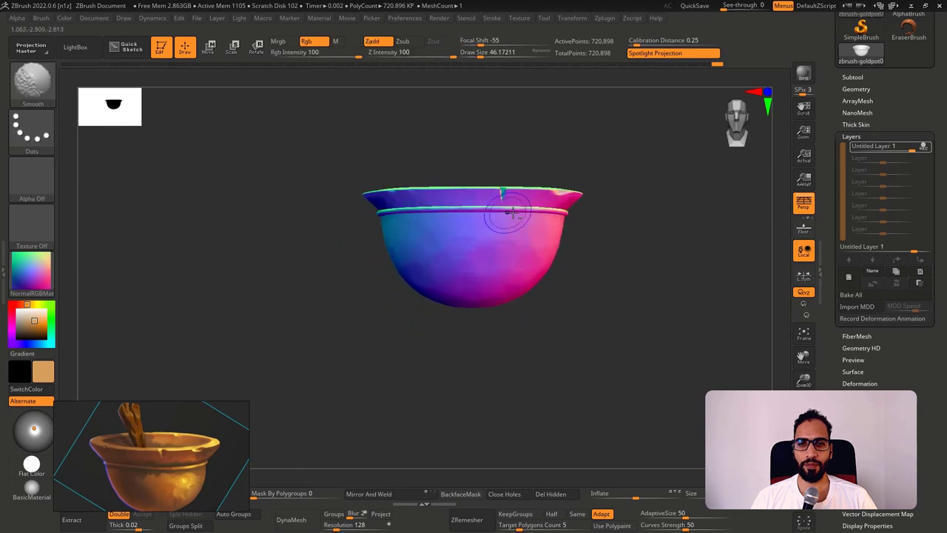
{"action": "right_click_drag", "start_coordinate": [515, 263], "coordinate": [496, 270]}
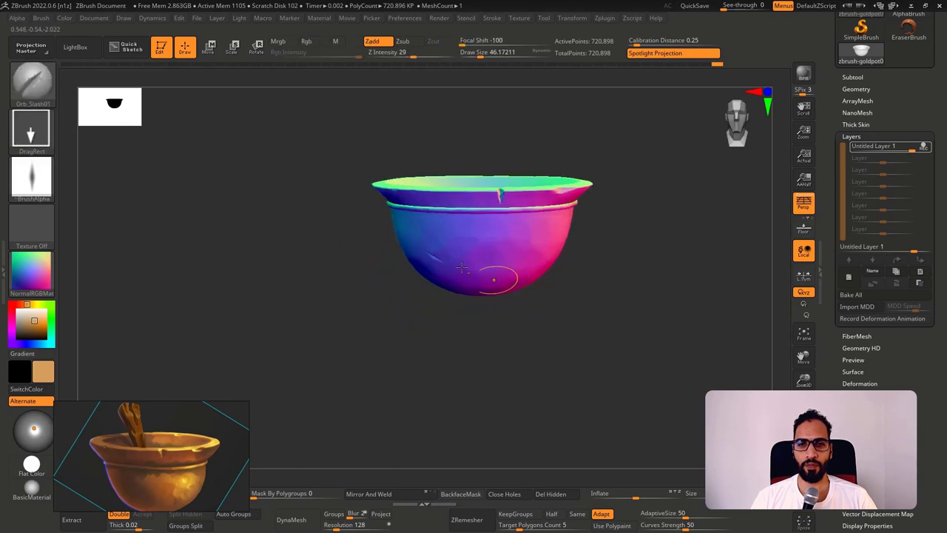
{"action": "mouse_move", "coordinate": [485, 282]}
{"action": "right_mouse_down"}
{"action": "mouse_move", "coordinate": [486, 265]}
{"action": "mouse_move", "coordinate": [506, 264]}
{"action": "mouse_move", "coordinate": [520, 294]}
{"action": "mouse_move", "coordinate": [490, 326]}
{"action": "mouse_move", "coordinate": [512, 286]}
{"action": "mouse_move", "coordinate": [565, 275]}
{"action": "mouse_move", "coordinate": [539, 279]}
{"action": "mouse_move", "coordinate": [563, 288]}
{"action": "mouse_move", "coordinate": [615, 258]}
{"action": "right_mouse_up"}
{"action": "key", "text": "ctrl+z"}
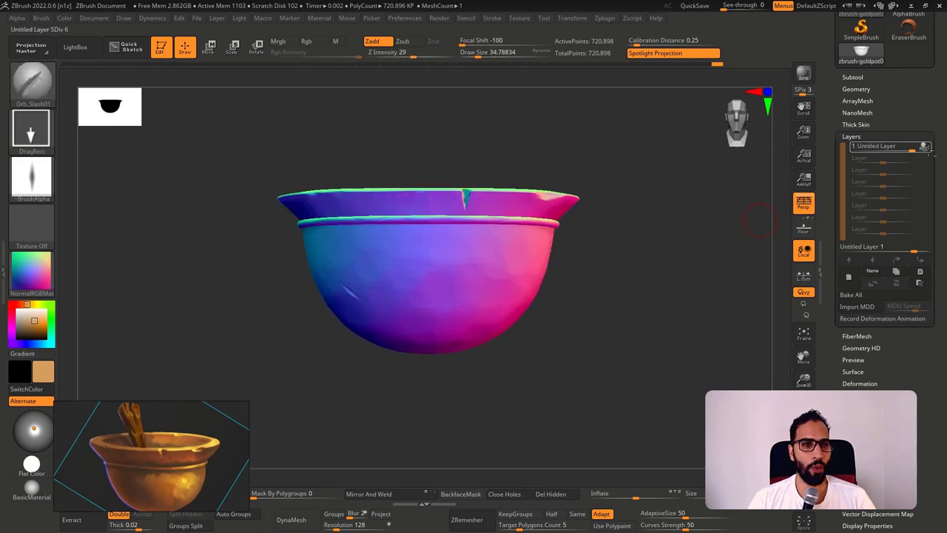
Stop recording on the sculpt layer and save the tool as zbrush-goldpot02.
{"action": "left_click", "coordinate": [924, 148]}
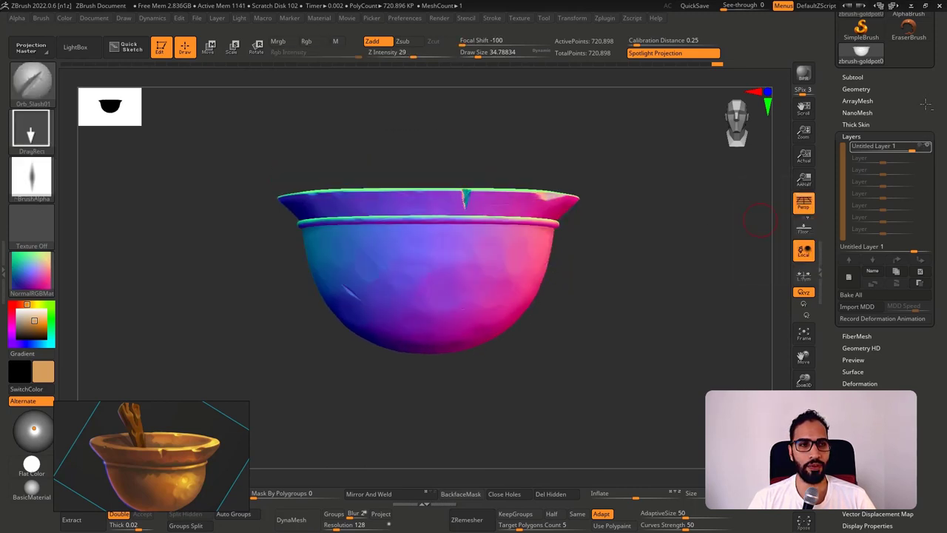
{"action": "scroll", "coordinate": [925, 104], "scroll_direction": "up", "scroll_amount": 3}
{"action": "left_click", "coordinate": [897, 34]}
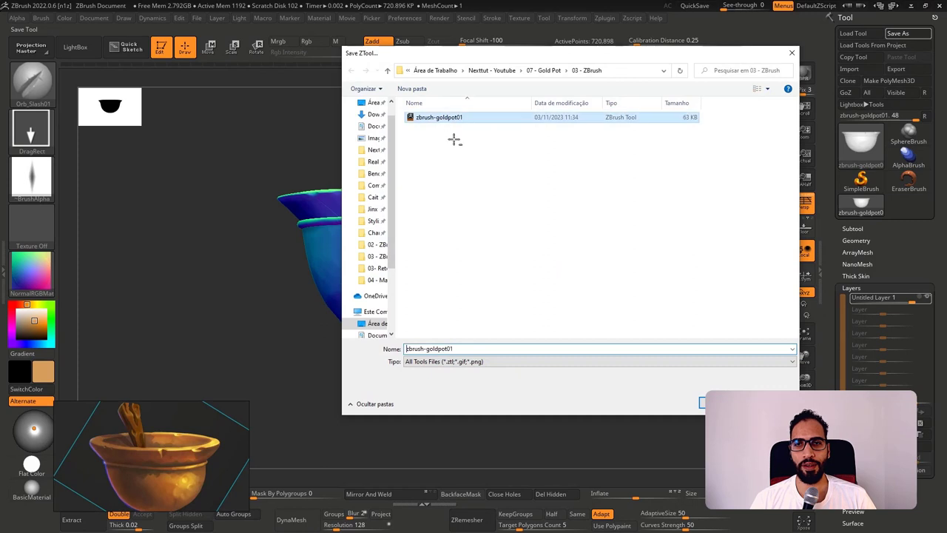
{"action": "left_click", "coordinate": [512, 280]}
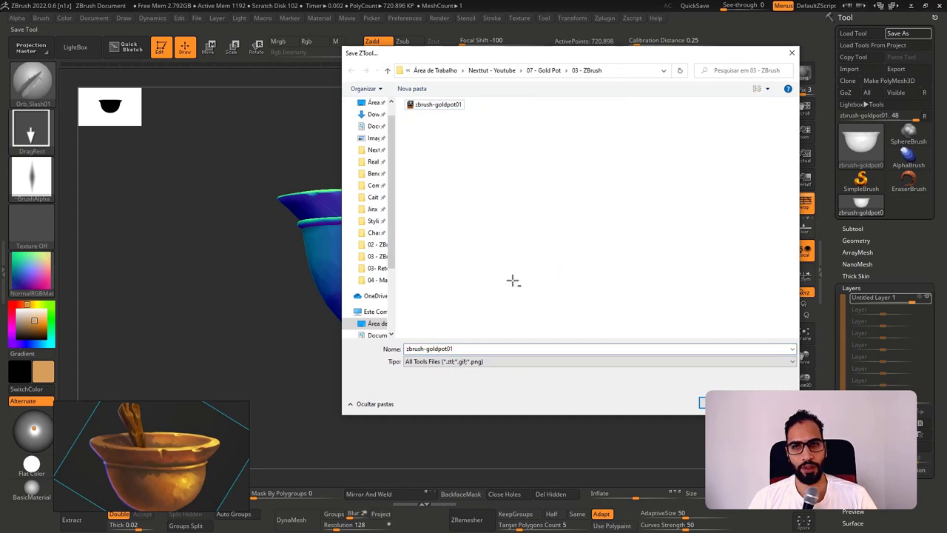
{"action": "left_click", "coordinate": [497, 348]}
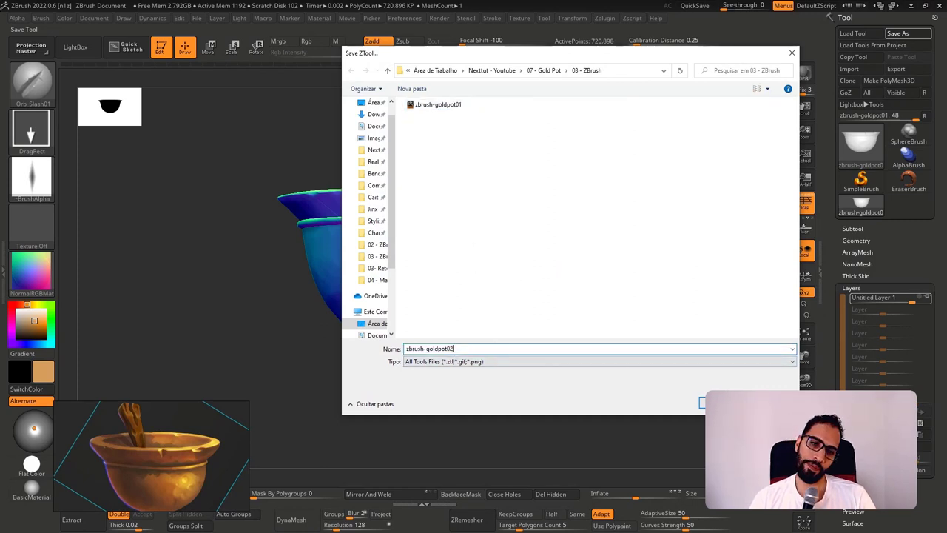
{"action": "type", "text": "2"}
{"action": "key", "text": "Return"}
{"action": "left_click_drag", "start_coordinate": [646, 230], "coordinate": [762, 233]}
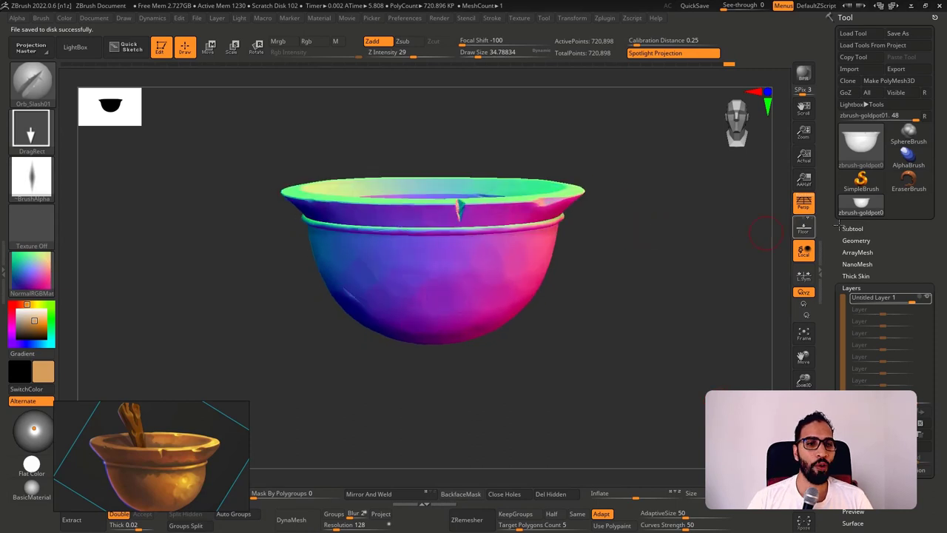
Lower the bowl's geometry to subdivision level 1.
{"action": "left_click", "coordinate": [853, 229]}
{"action": "left_click", "coordinate": [858, 107]}
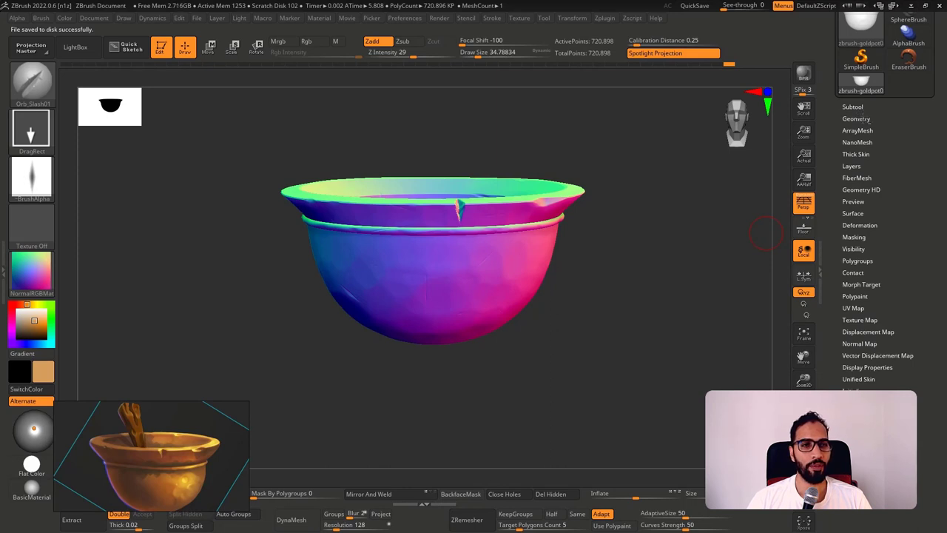
{"action": "left_click", "coordinate": [852, 165]}
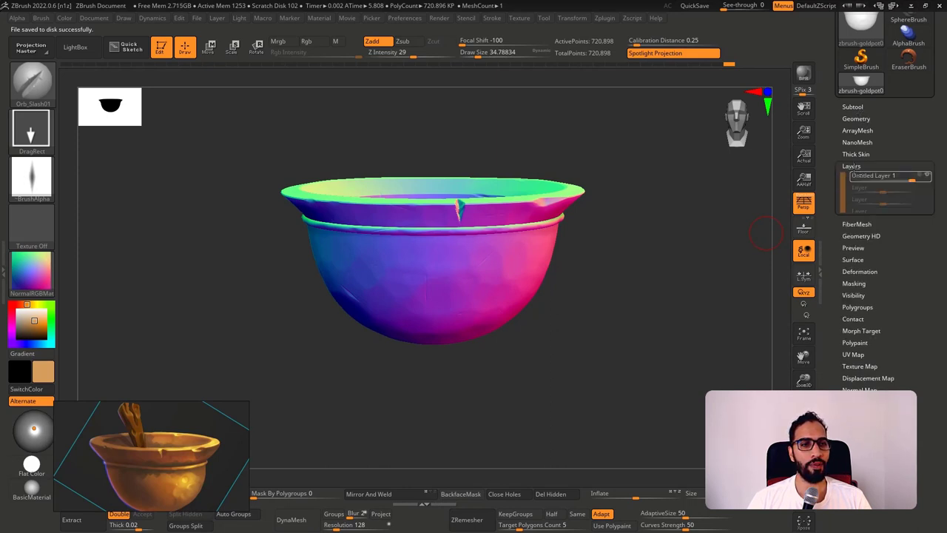
{"action": "left_click", "coordinate": [853, 108]}
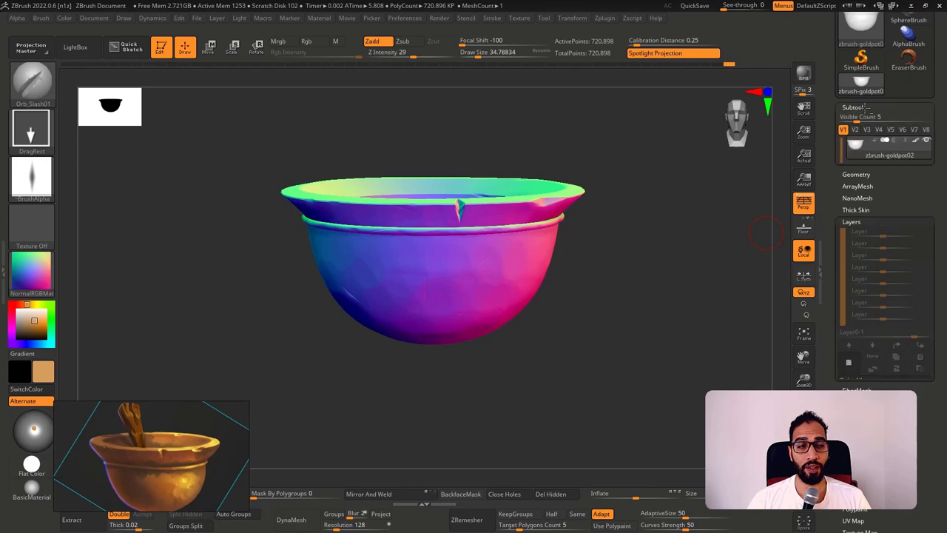
{"action": "left_click", "coordinate": [867, 108]}
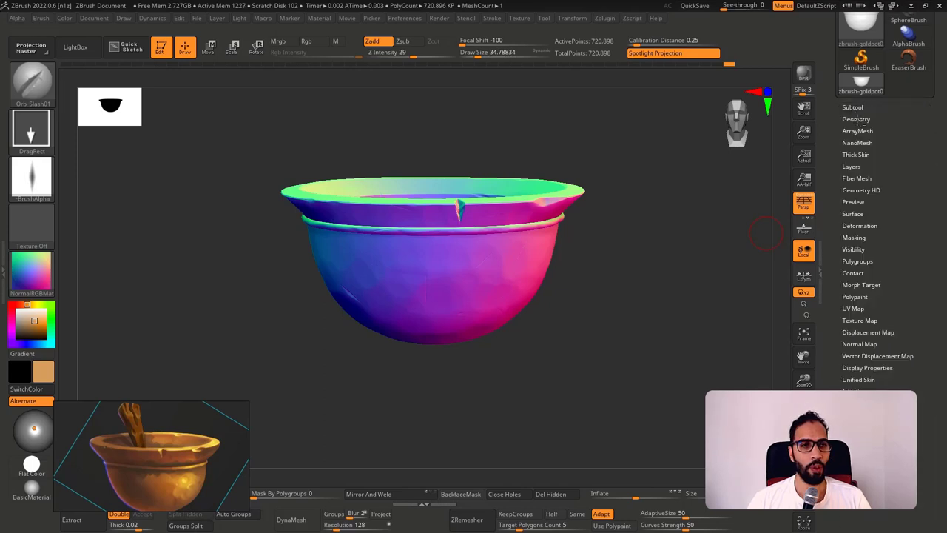
{"action": "left_click", "coordinate": [856, 119]}
{"action": "left_click", "coordinate": [847, 141]}
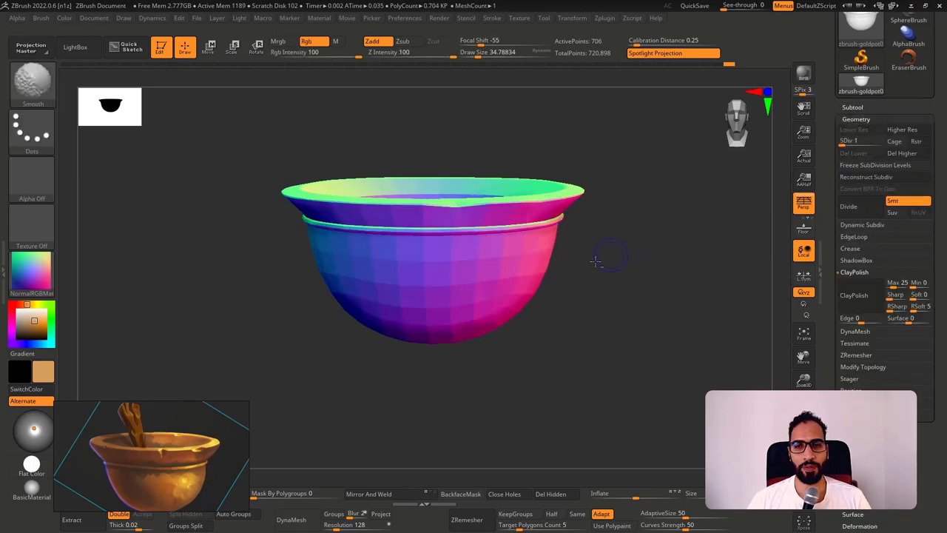
{"action": "mouse_move", "coordinate": [595, 259]}
{"action": "left_mouse_down"}
{"action": "mouse_move", "coordinate": [550, 304]}
{"action": "mouse_move", "coordinate": [556, 323]}
{"action": "mouse_move", "coordinate": [528, 295]}
{"action": "mouse_move", "coordinate": [565, 314]}
{"action": "left_mouse_up"}
Switch the bowl's material to SkinShade4 and briefly toggle the polygon wireframe on and off.
{"action": "left_click", "coordinate": [39, 274]}
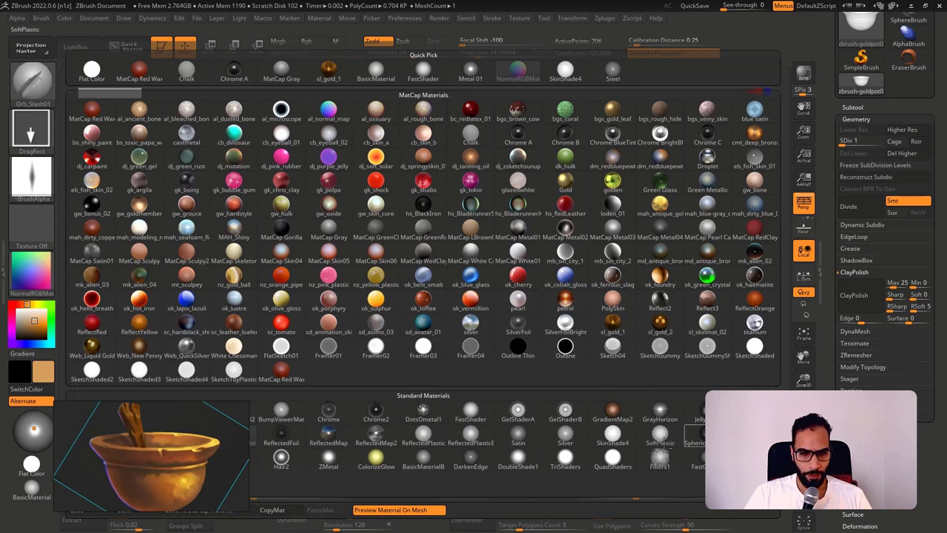
{"action": "left_click", "coordinate": [613, 438]}
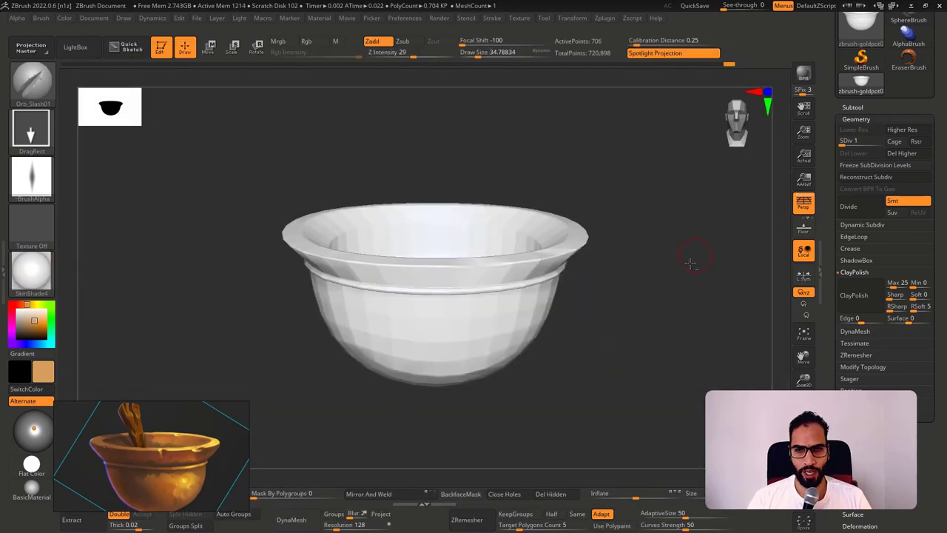
{"action": "key", "text": "shift+f"}
{"action": "key", "text": "shift+f"}
Duplicate the low-resolution bowl subtool and raise the original bowl to subdivision level 6.
{"action": "left_click", "coordinate": [857, 107]}
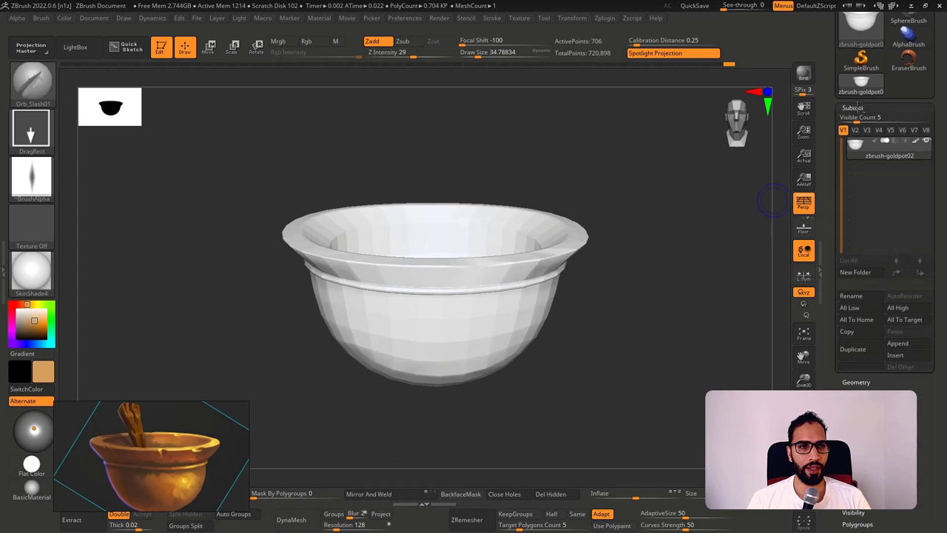
{"action": "left_click", "coordinate": [852, 348]}
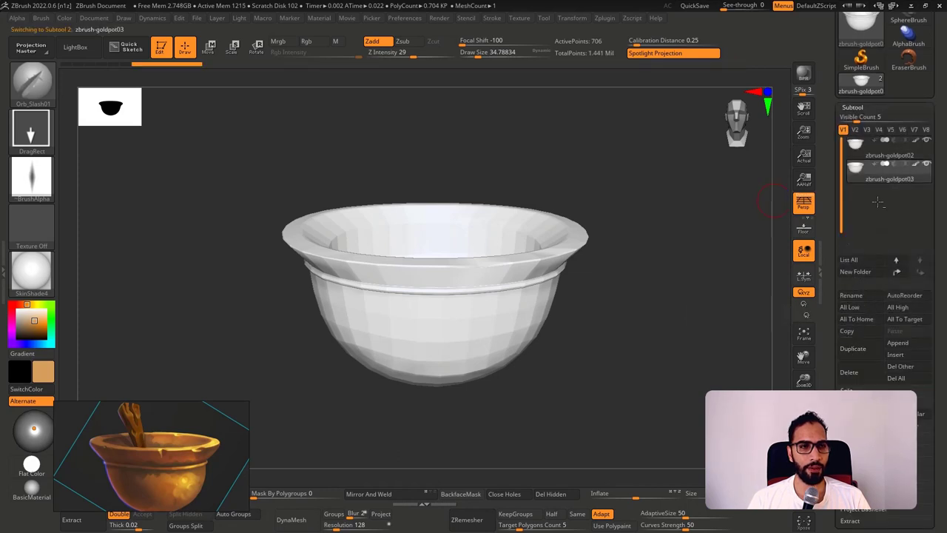
{"action": "left_click", "coordinate": [868, 107]}
{"action": "left_click", "coordinate": [857, 118]}
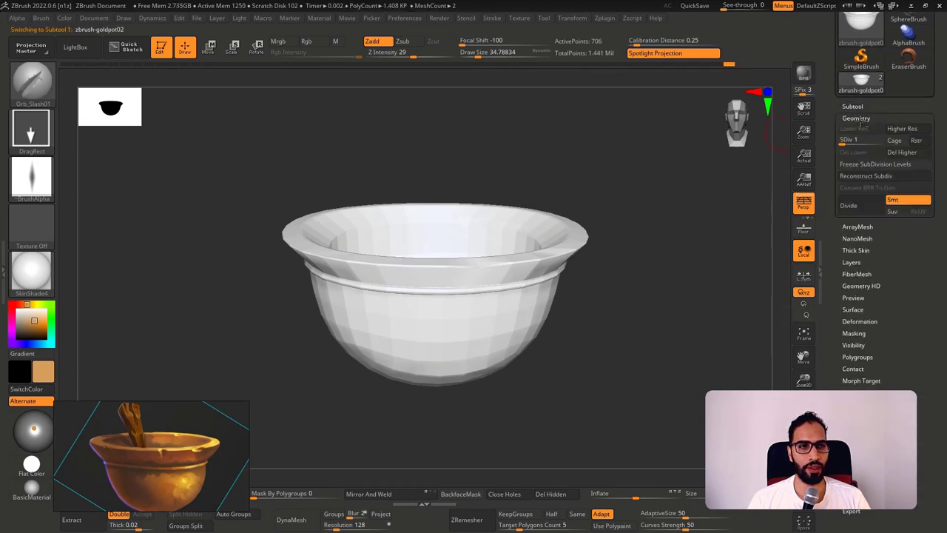
{"action": "left_click", "coordinate": [880, 139]}
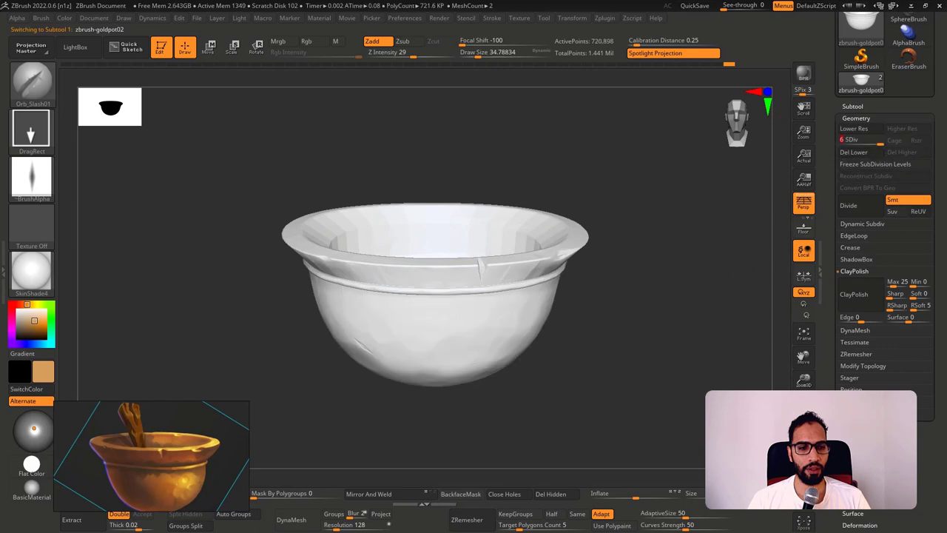
Select the hPolish brush at a draw size of about 22 for the notch in the rim's front.
{"action": "mouse_move", "coordinate": [620, 352]}
{"action": "right_mouse_down"}
{"action": "mouse_move", "coordinate": [598, 361]}
{"action": "mouse_move", "coordinate": [570, 351]}
{"action": "right_mouse_up"}
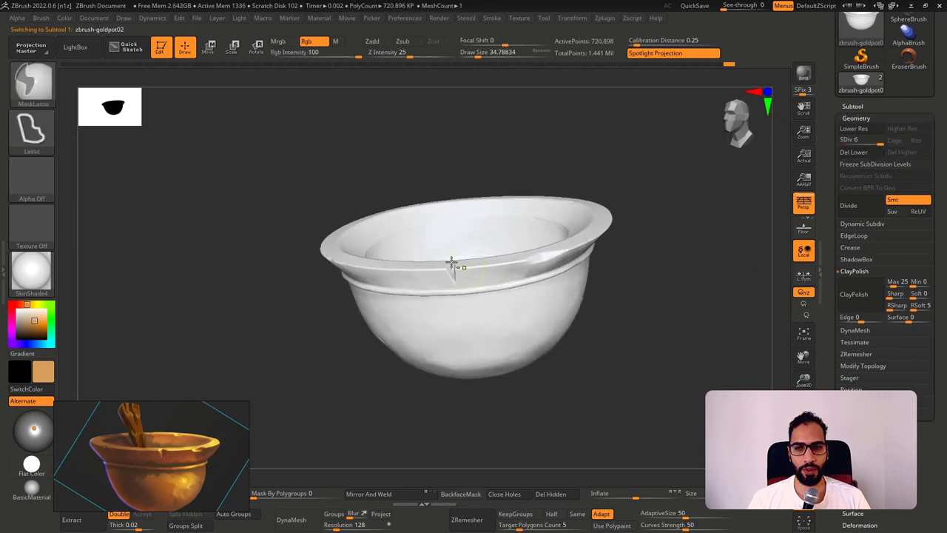
{"action": "mouse_move", "coordinate": [450, 264]}
{"action": "right_mouse_down", "text": "ctrl"}
{"action": "mouse_move", "coordinate": [441, 282]}
{"action": "mouse_move", "coordinate": [460, 289]}
{"action": "right_mouse_up", "text": "ctrl"}
{"action": "key", "text": "["}
{"action": "key", "text": "b"}
{"action": "key", "text": "h"}
{"action": "key", "text": "p"}
Try subdividing the bowl to level 7, and revert it to level 6.
{"action": "key", "text": "ctrl+d"}
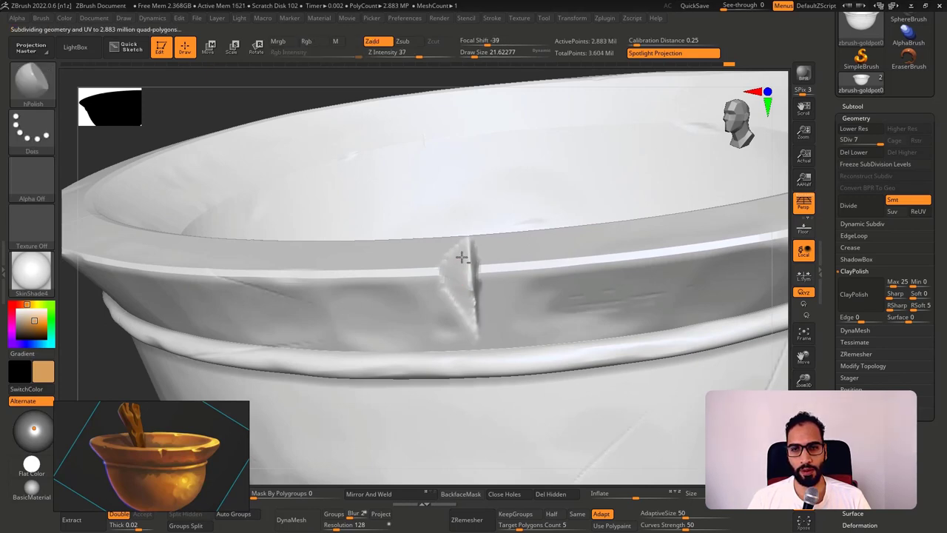
{"action": "key", "text": "shift+d"}
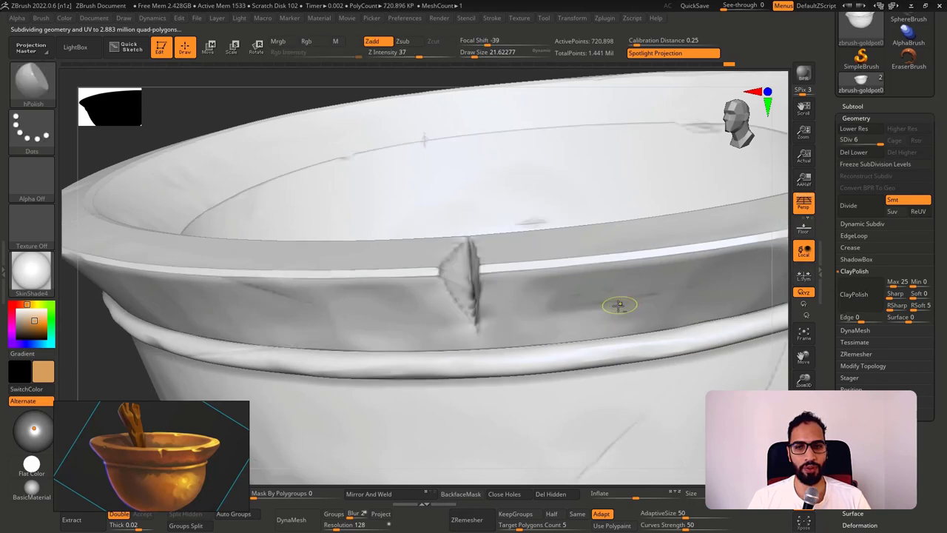
{"action": "right_click_drag", "start_coordinate": [617, 305], "coordinate": [539, 203], "text": "ctrl"}
{"action": "key", "text": "ctrl+z"}
Examine the notch in the bowl's rim from a distance and up close at several angles.
{"action": "right_click_drag", "start_coordinate": [540, 265], "coordinate": [527, 210], "text": "ctrl"}
{"action": "right_click_drag", "start_coordinate": [527, 211], "coordinate": [555, 256], "text": "shift"}
{"action": "right_click_drag", "start_coordinate": [504, 393], "coordinate": [494, 427]}
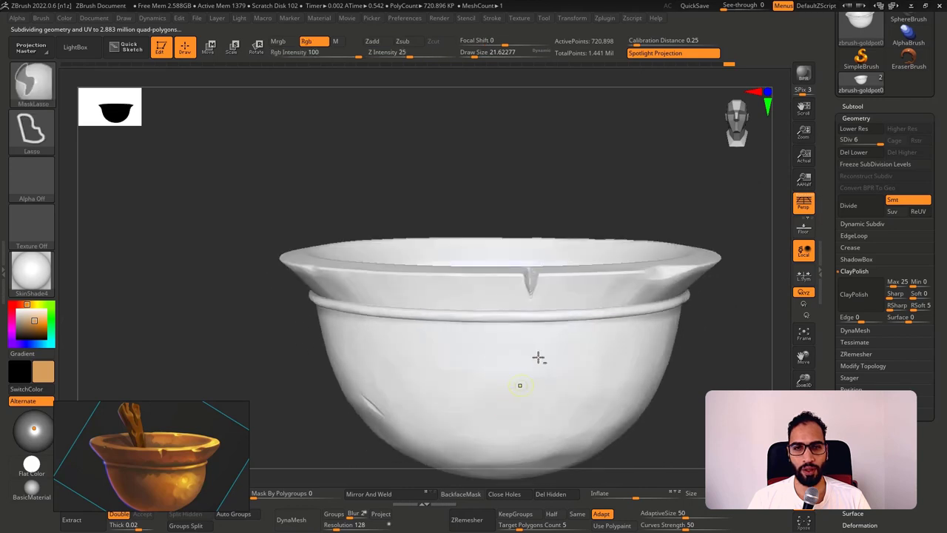
{"action": "right_click_drag", "start_coordinate": [549, 314], "coordinate": [554, 368]}
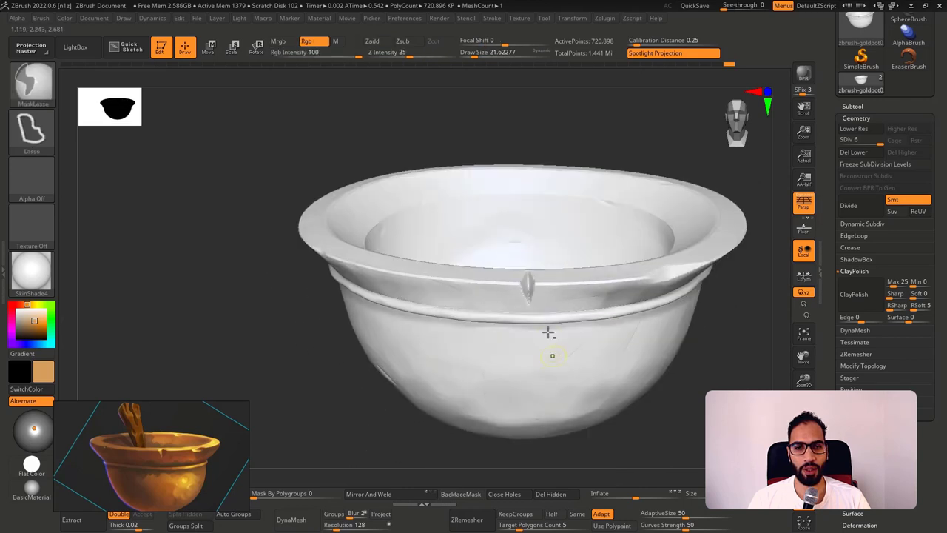
{"action": "right_click_drag", "start_coordinate": [554, 318], "coordinate": [535, 325], "text": "ctrl"}
{"action": "right_click_drag", "start_coordinate": [508, 281], "coordinate": [503, 290]}
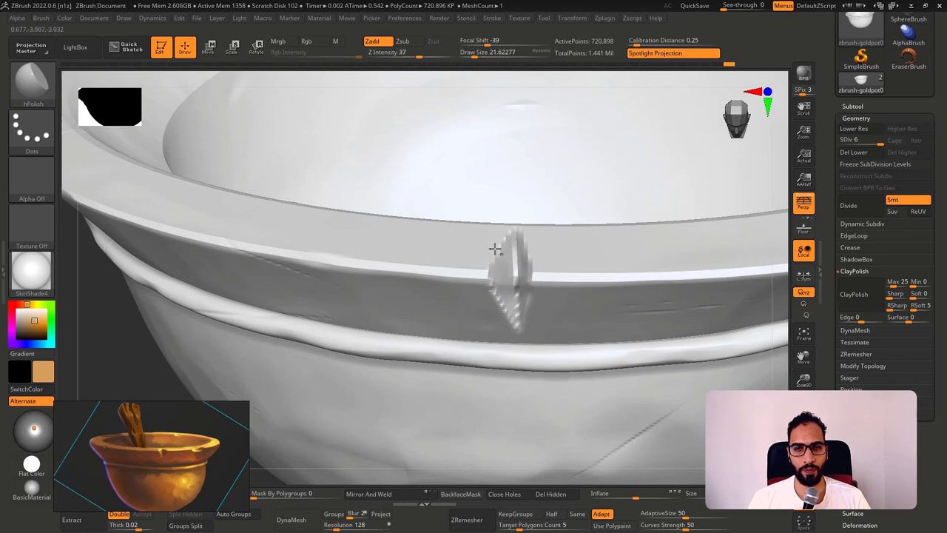
{"action": "right_click_drag", "start_coordinate": [504, 271], "coordinate": [479, 286]}
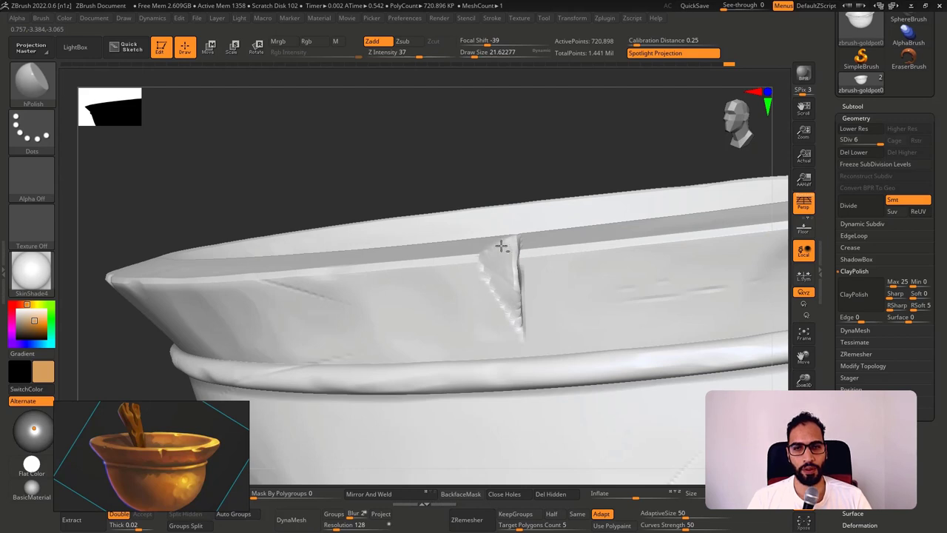
Subdivide the bowl to level 7 and set the hPolish draw size to about 37 for the rim notch.
{"action": "right_click_drag", "start_coordinate": [511, 309], "coordinate": [518, 266]}
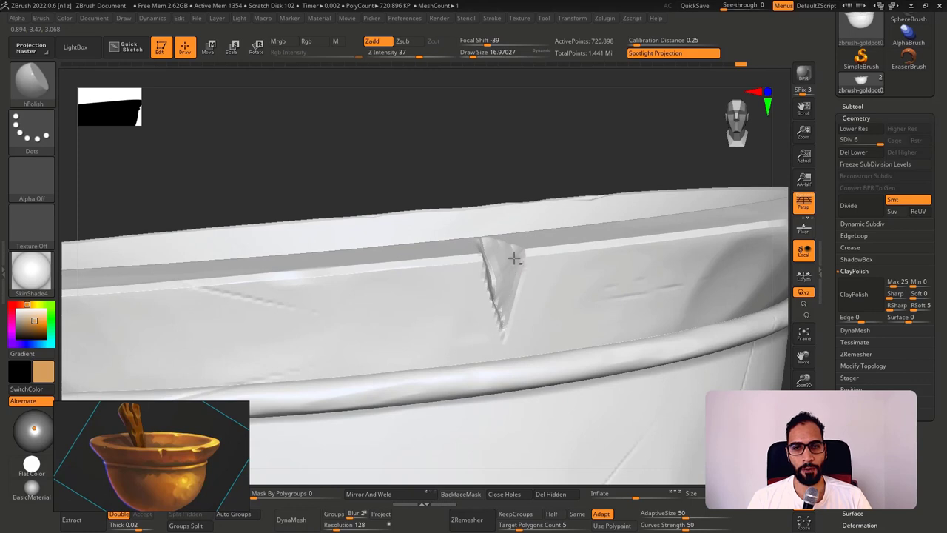
{"action": "key", "text": "ctrl+d"}
{"action": "key", "text": "s"}
{"action": "left_click", "coordinate": [512, 261]}
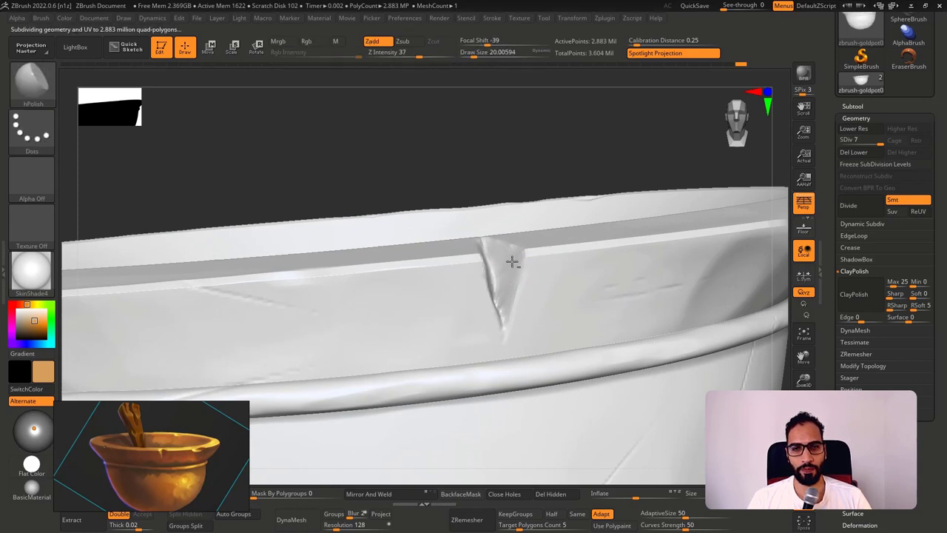
{"action": "right_click_drag", "start_coordinate": [512, 264], "coordinate": [477, 280]}
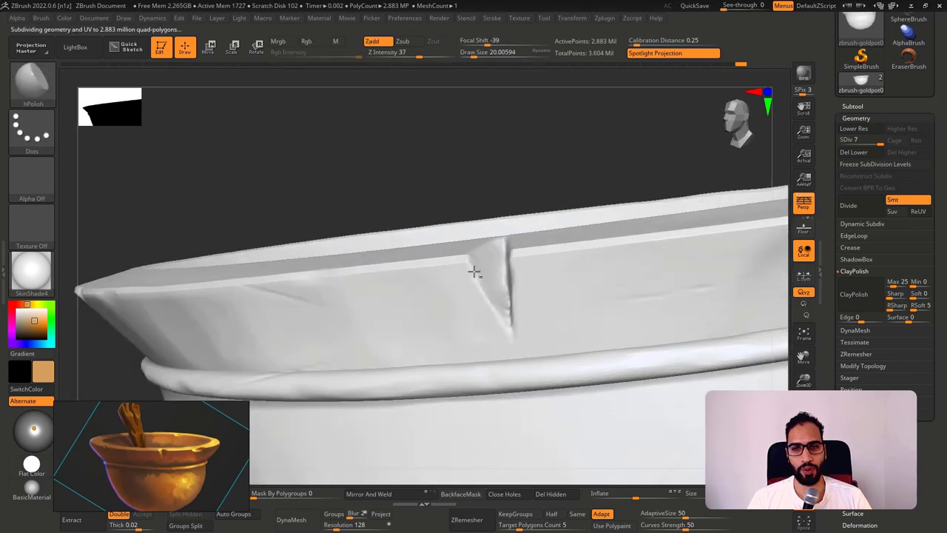
{"action": "key", "text": "s"}
{"action": "left_click", "coordinate": [492, 323]}
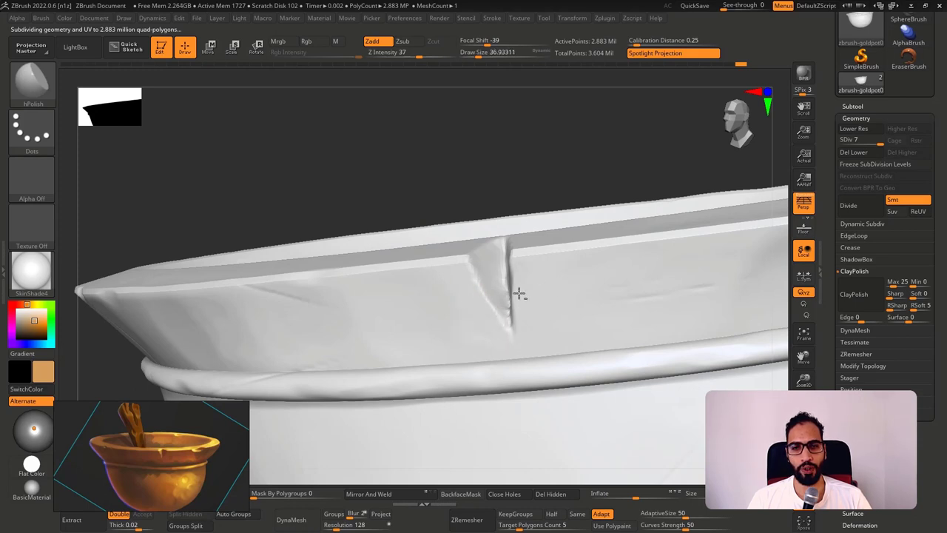
Polish the faces of the rim notch with hPolish, reducing the draw size to about 16.
{"action": "right_click_drag", "start_coordinate": [519, 294], "coordinate": [530, 242]}
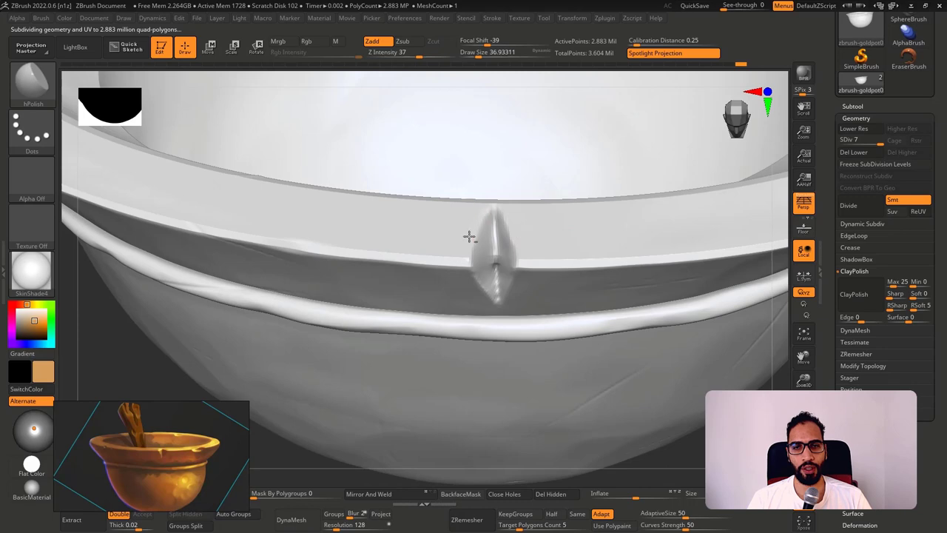
{"action": "key", "text": "s"}
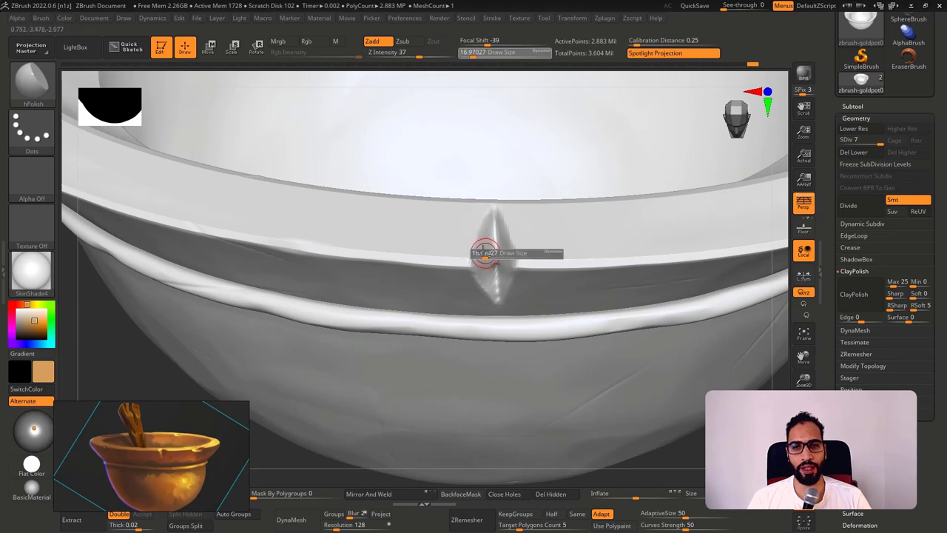
{"action": "left_click", "coordinate": [480, 252]}
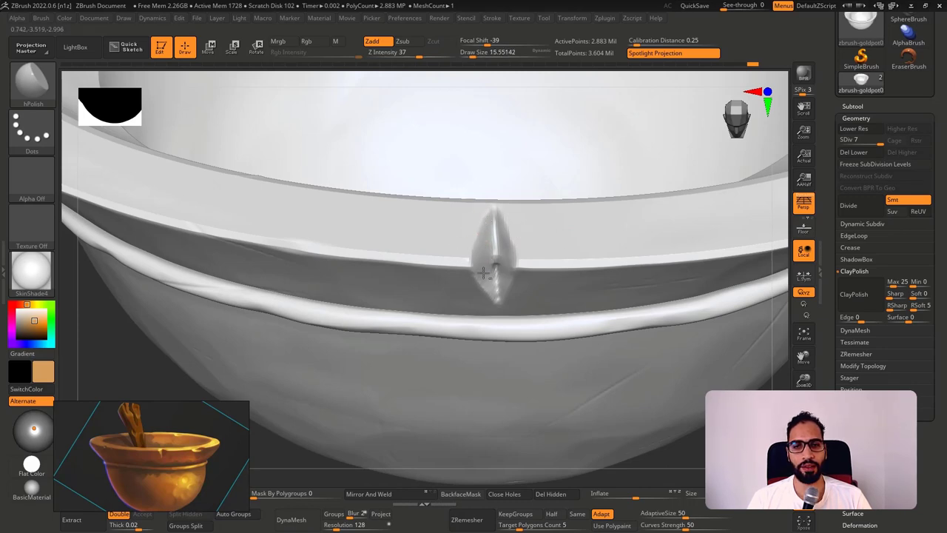
{"action": "mouse_move", "coordinate": [483, 272]}
{"action": "right_mouse_down"}
{"action": "mouse_move", "coordinate": [508, 264]}
{"action": "mouse_move", "coordinate": [496, 235]}
{"action": "right_mouse_up"}
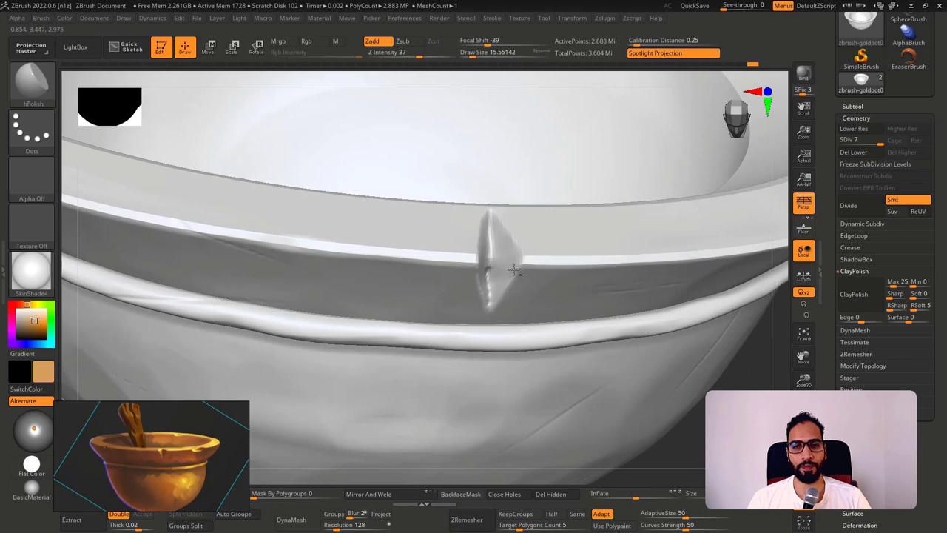
Carve the rim notch's left edge and center crease with DamStandard, extending the cut down toward the ring below the rim.
{"action": "mouse_move", "coordinate": [508, 274]}
{"action": "right_mouse_down"}
{"action": "mouse_move", "coordinate": [509, 262]}
{"action": "mouse_move", "coordinate": [491, 262]}
{"action": "mouse_move", "coordinate": [511, 270]}
{"action": "mouse_move", "coordinate": [491, 257]}
{"action": "mouse_move", "coordinate": [509, 245]}
{"action": "mouse_move", "coordinate": [492, 245]}
{"action": "right_mouse_up"}
{"action": "key", "text": "b"}
{"action": "key", "text": "d"}
{"action": "key", "text": "s"}
{"action": "left_click_drag", "start_coordinate": [492, 335], "coordinate": [477, 224]}
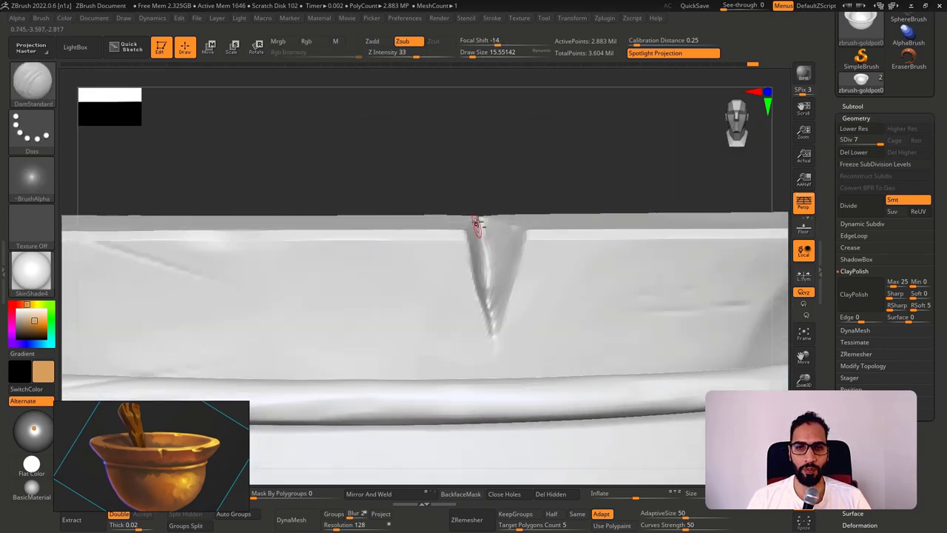
{"action": "left_click_drag", "start_coordinate": [483, 221], "coordinate": [494, 370]}
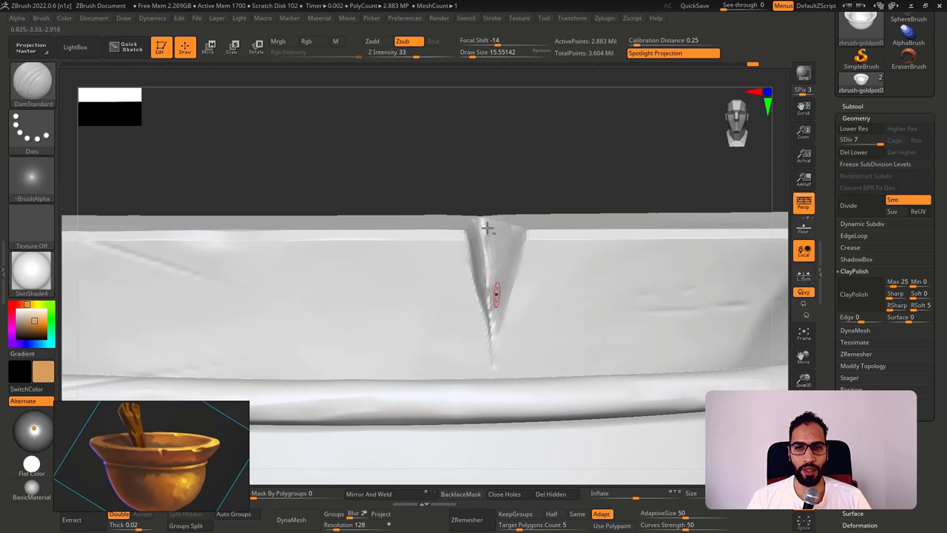
{"action": "left_click_drag", "start_coordinate": [486, 200], "coordinate": [477, 264]}
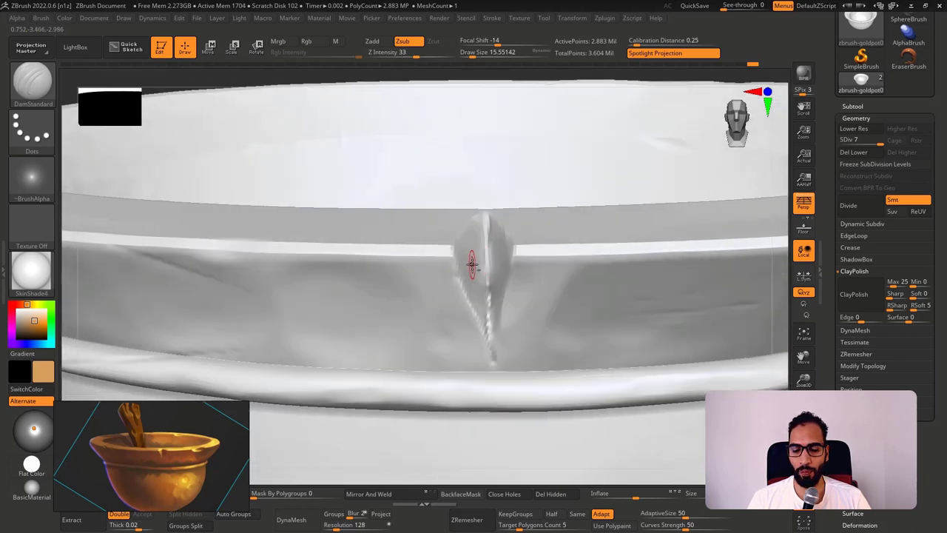
Try flattening the inner faces of the notch with hPolish, and undo the strokes.
{"action": "key", "text": "b"}
{"action": "key", "text": "h"}
{"action": "key", "text": "p"}
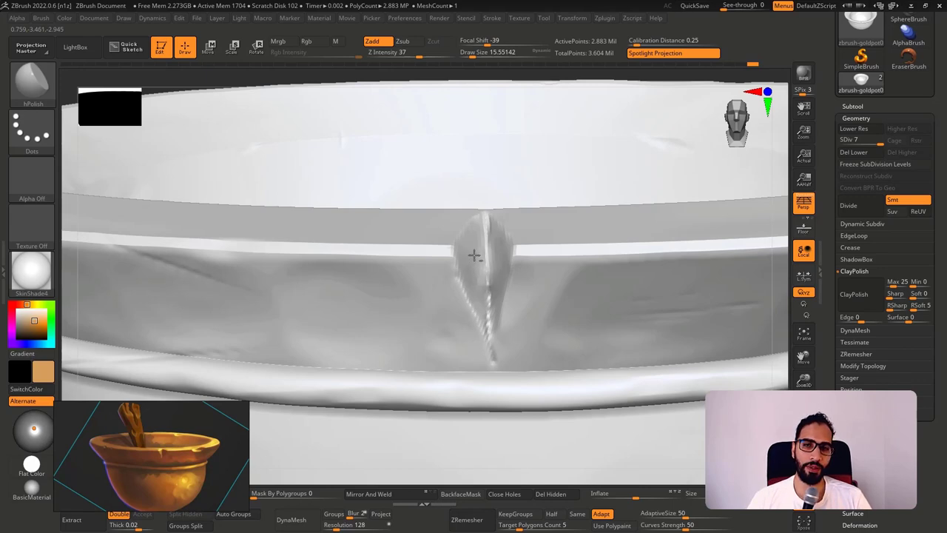
{"action": "mouse_move", "coordinate": [493, 230]}
{"action": "left_mouse_down"}
{"action": "mouse_move", "coordinate": [489, 220]}
{"action": "mouse_move", "coordinate": [503, 248]}
{"action": "mouse_move", "coordinate": [499, 293]}
{"action": "left_mouse_up"}
{"action": "right_click_drag", "start_coordinate": [482, 277], "coordinate": [495, 278]}
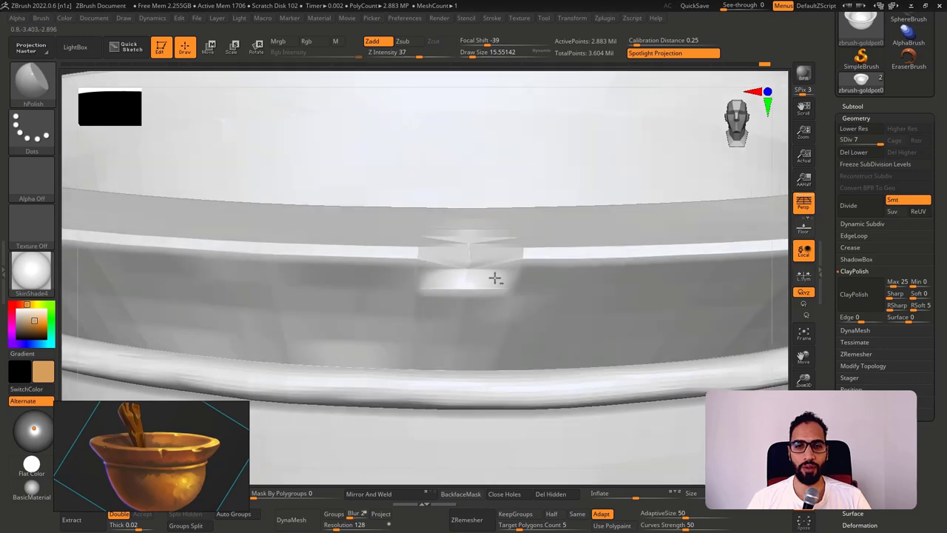
{"action": "key", "text": "ctrl+z"}
{"action": "key", "text": "ctrl+z"}
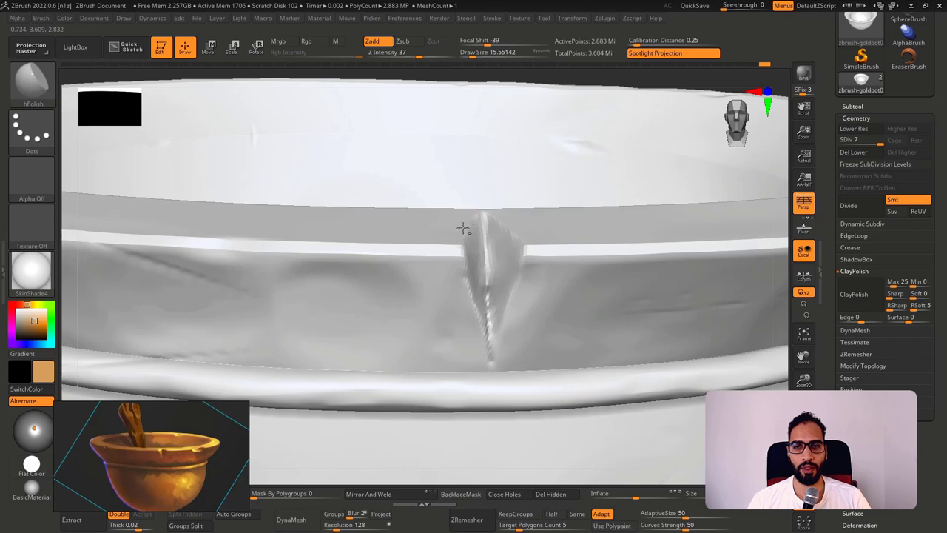
Smooth the notch's lower left edge and recut it down to the tip with DamStandard.
{"action": "key", "text": "shift"}
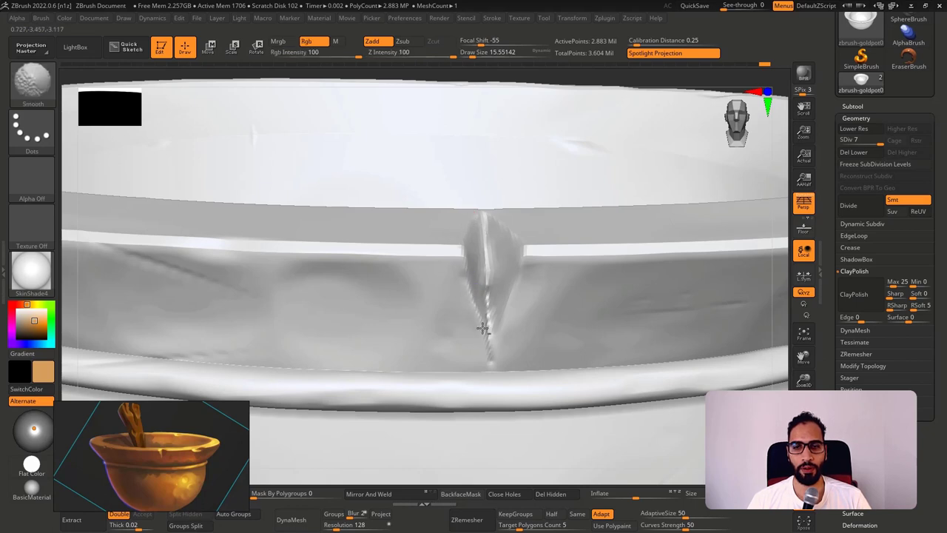
{"action": "mouse_move", "coordinate": [482, 314]}
{"action": "left_mouse_down", "text": "shift"}
{"action": "mouse_move", "coordinate": [486, 324]}
{"action": "mouse_move", "coordinate": [481, 311]}
{"action": "left_mouse_up", "text": "shift"}
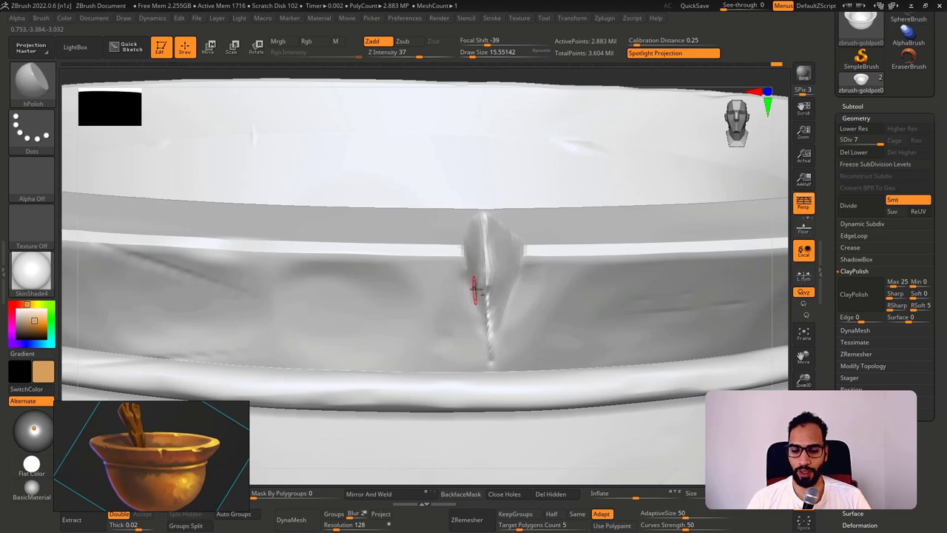
{"action": "key", "text": "b"}
{"action": "key", "text": "d"}
{"action": "key", "text": "s"}
{"action": "left_click_drag", "start_coordinate": [468, 264], "coordinate": [489, 352]}
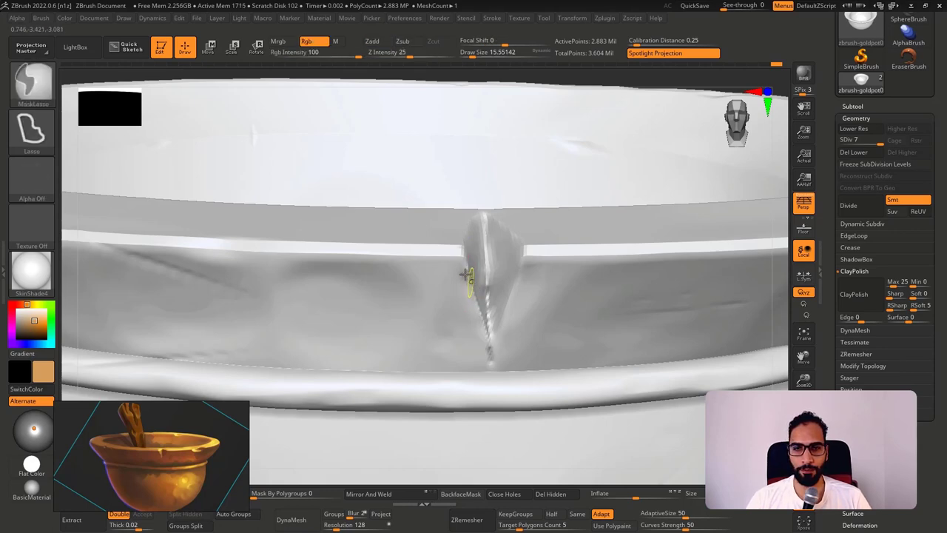
{"action": "key", "text": "ctrl+z"}
{"action": "left_click_drag", "start_coordinate": [465, 267], "coordinate": [490, 362]}
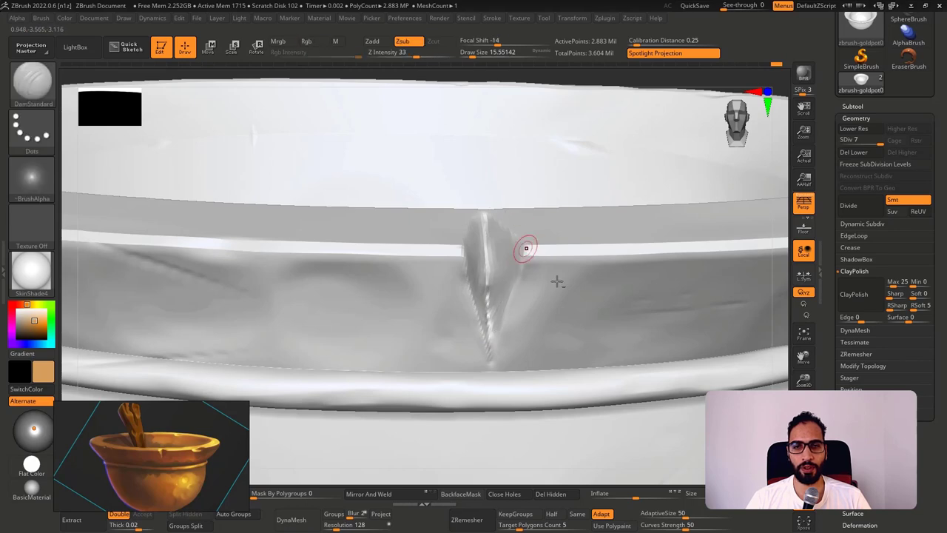
Select the low-resolution subtool zbrush-goldpot03 and display its polygroup wireframe.
{"action": "mouse_move", "coordinate": [557, 283]}
{"action": "right_mouse_down", "text": "ctrl"}
{"action": "mouse_move", "coordinate": [540, 273]}
{"action": "mouse_move", "coordinate": [535, 206]}
{"action": "mouse_move", "coordinate": [600, 239]}
{"action": "mouse_move", "coordinate": [606, 230]}
{"action": "mouse_move", "coordinate": [532, 268]}
{"action": "mouse_move", "coordinate": [651, 275]}
{"action": "mouse_move", "coordinate": [643, 281]}
{"action": "mouse_move", "coordinate": [652, 279]}
{"action": "mouse_move", "coordinate": [656, 314]}
{"action": "right_mouse_up", "text": "ctrl"}
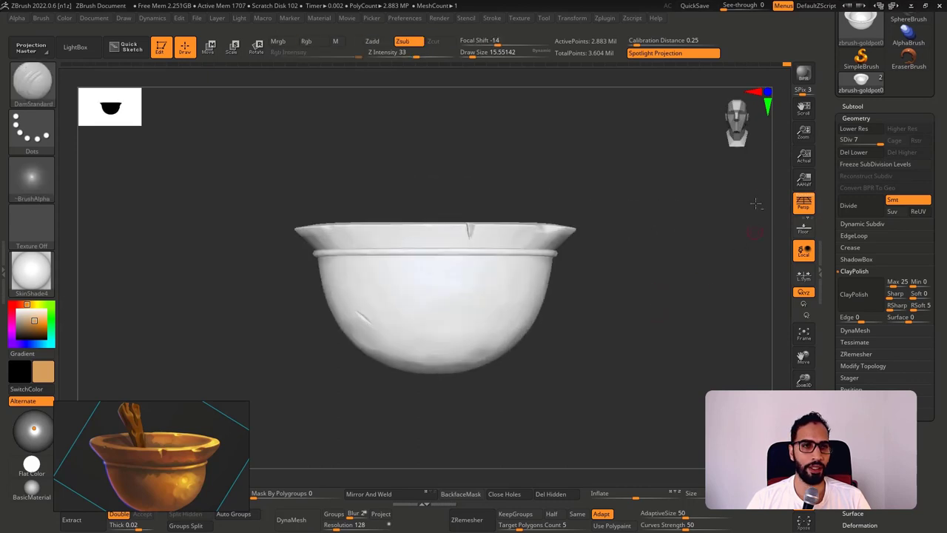
{"action": "left_click", "coordinate": [853, 106]}
{"action": "left_click", "coordinate": [856, 166]}
{"action": "key", "text": "shift+f"}
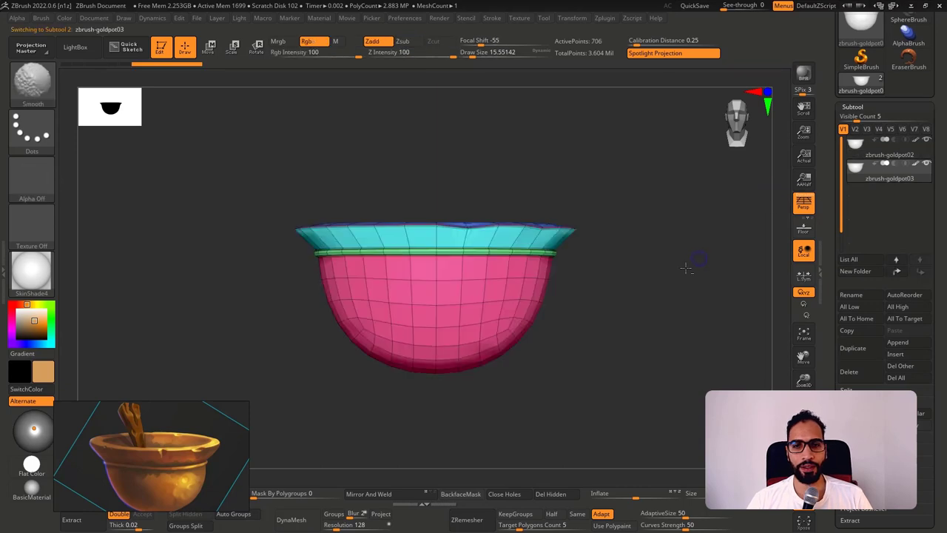
{"action": "right_click_drag", "start_coordinate": [697, 262], "coordinate": [644, 285]}
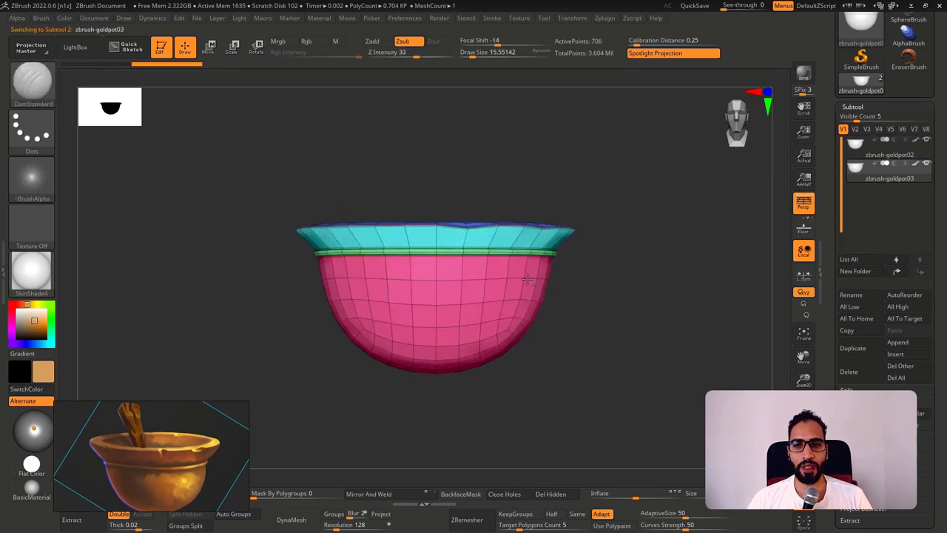
{"action": "mouse_move", "coordinate": [461, 239]}
{"action": "right_mouse_down", "text": "ctrl"}
{"action": "mouse_move", "coordinate": [493, 244]}
{"action": "mouse_move", "coordinate": [439, 235]}
{"action": "mouse_move", "coordinate": [447, 271]}
{"action": "right_mouse_up", "text": "ctrl"}
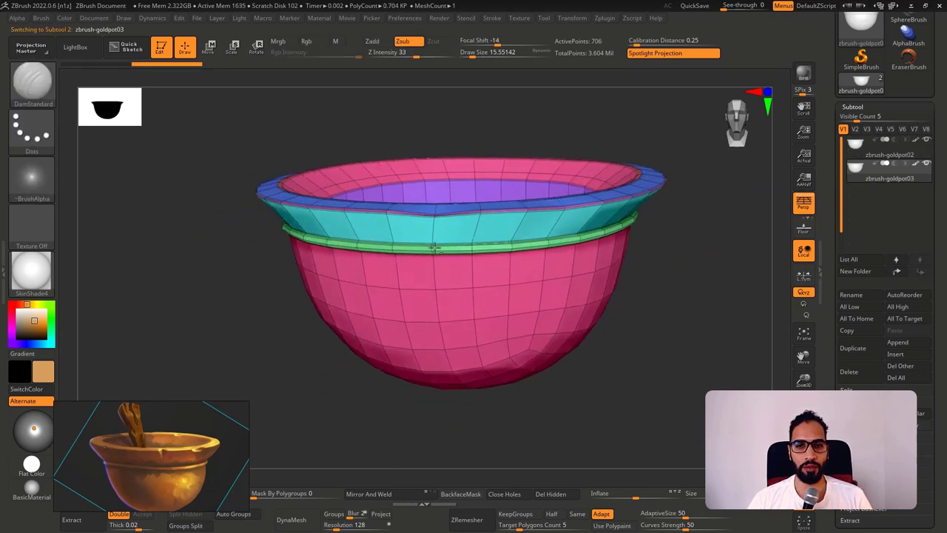
{"action": "right_click_drag", "start_coordinate": [728, 158], "coordinate": [743, 193]}
Delete the higher subdivision levels of zbrush-goldpot03 and remove the creases from all its edges.
{"action": "left_click", "coordinate": [858, 108]}
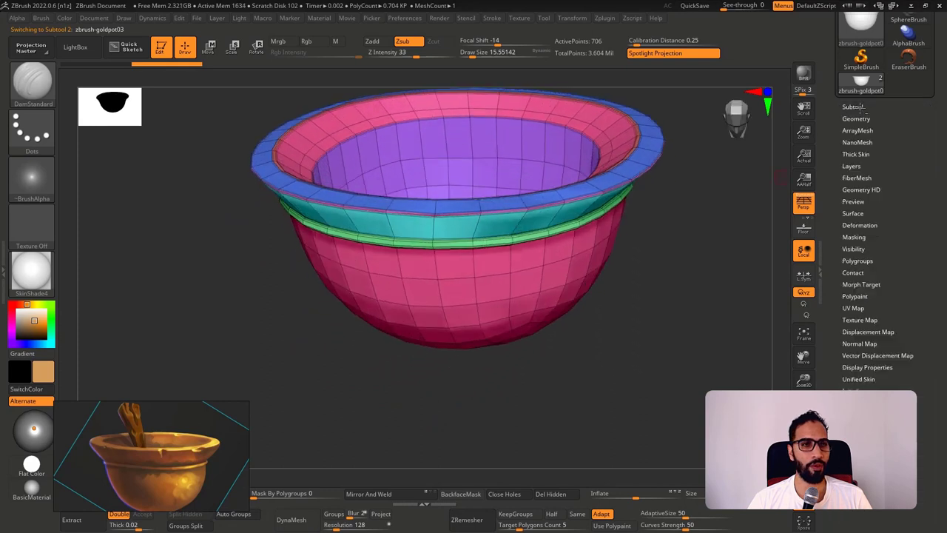
{"action": "left_click", "coordinate": [855, 119]}
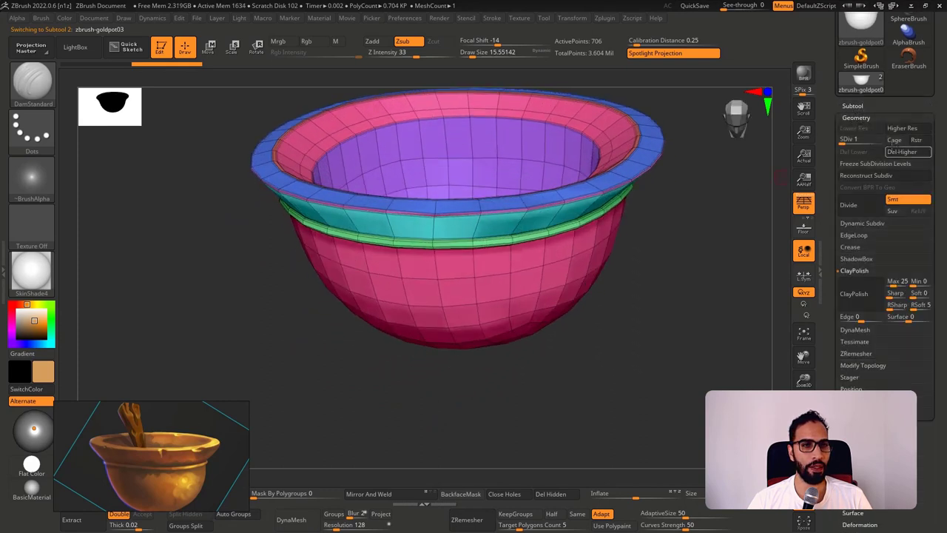
{"action": "left_click", "coordinate": [850, 247]}
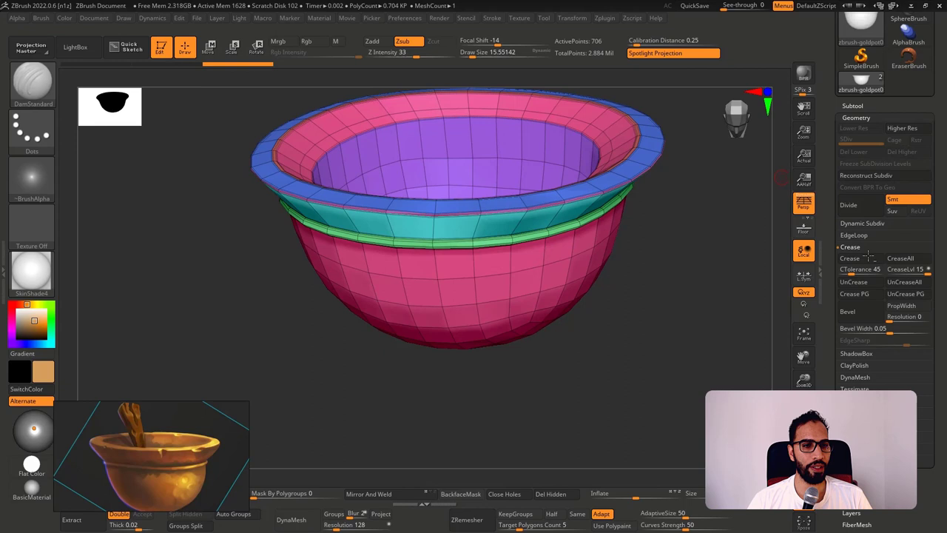
{"action": "left_click", "coordinate": [906, 282]}
{"action": "mouse_move", "coordinate": [708, 206]}
{"action": "left_mouse_down", "text": "shift"}
{"action": "mouse_move", "coordinate": [708, 196]}
{"action": "mouse_move", "coordinate": [685, 232]}
{"action": "left_mouse_up", "text": "shift"}
{"action": "key", "text": "shift+f"}
{"action": "key", "text": "shift+f"}
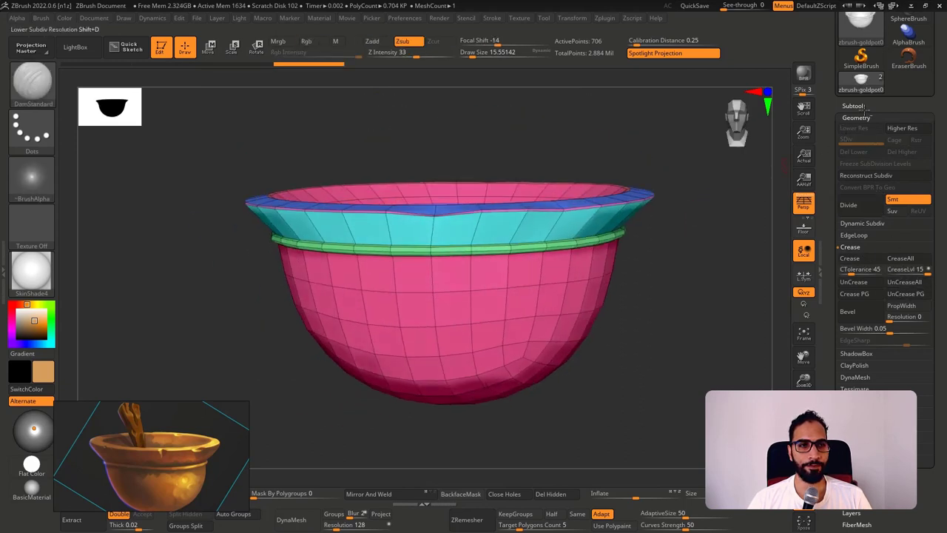
Compare the wireframes of subtools zbrush-goldpot02 and zbrush-goldpot03 around the rim notch, ending with zbrush-goldpot03 selected.
{"action": "left_click", "coordinate": [856, 107]}
{"action": "left_click", "coordinate": [877, 150]}
{"action": "left_click_drag", "start_coordinate": [724, 196], "coordinate": [694, 221]}
{"action": "left_click", "coordinate": [853, 176]}
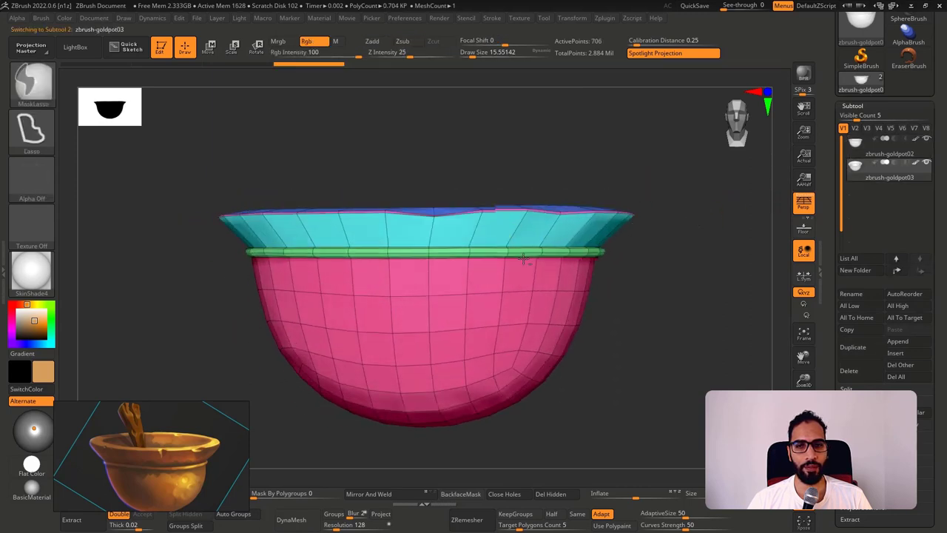
{"action": "right_click_drag", "start_coordinate": [524, 257], "coordinate": [521, 275], "text": "ctrl"}
{"action": "right_click_drag", "start_coordinate": [444, 227], "coordinate": [474, 225]}
{"action": "left_click", "coordinate": [863, 145]}
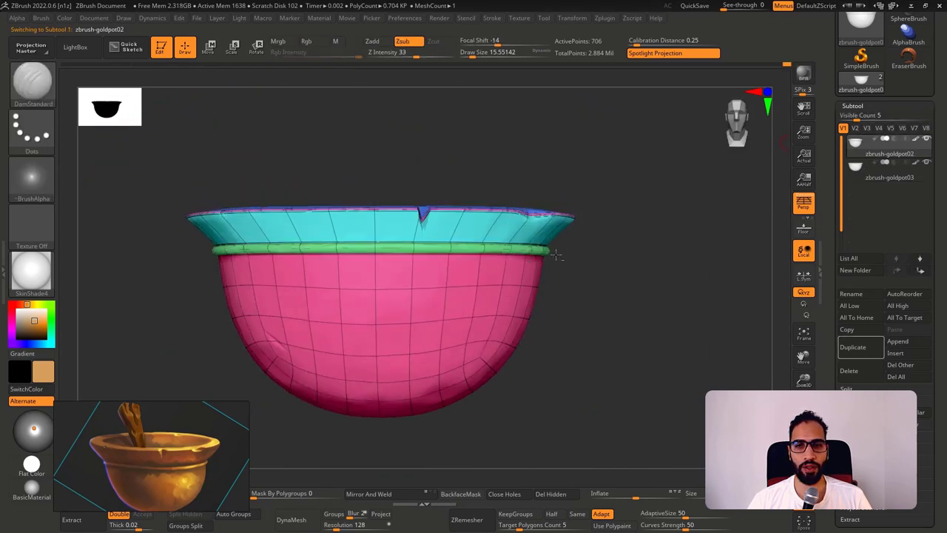
{"action": "right_click_drag", "start_coordinate": [553, 254], "coordinate": [375, 215]}
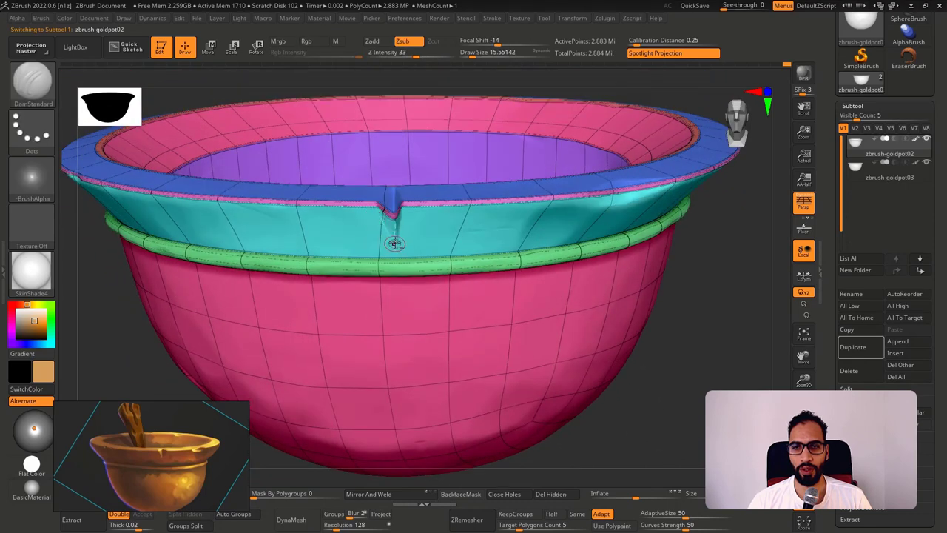
{"action": "right_click_drag", "start_coordinate": [388, 252], "coordinate": [518, 241]}
{"action": "left_click", "coordinate": [539, 237], "text": "alt"}
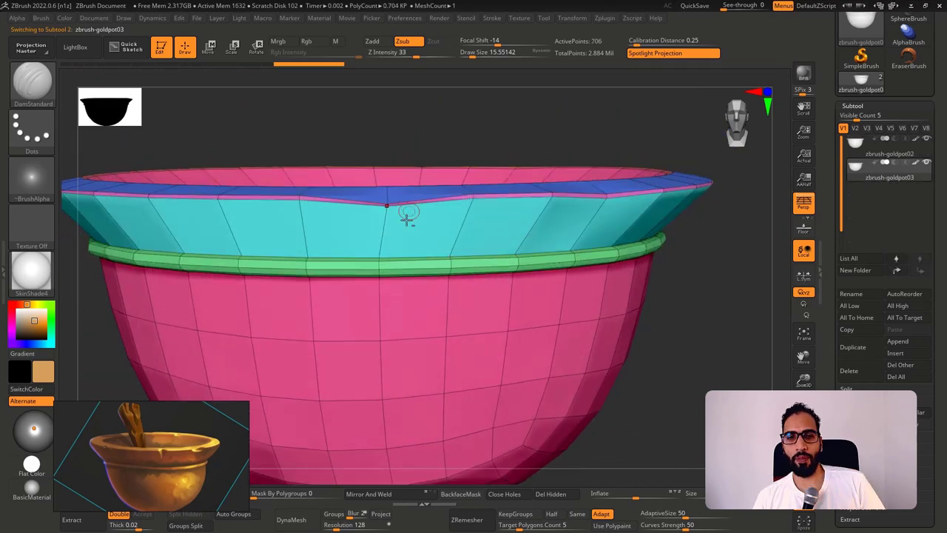
{"action": "mouse_move", "coordinate": [462, 231]}
{"action": "right_mouse_down", "text": "ctrl"}
{"action": "mouse_move", "coordinate": [433, 224]}
{"action": "mouse_move", "coordinate": [468, 242]}
{"action": "right_mouse_up", "text": "ctrl"}
{"action": "right_click_drag", "start_coordinate": [468, 243], "coordinate": [445, 204], "text": "ctrl"}
{"action": "right_click_drag", "start_coordinate": [445, 204], "coordinate": [486, 299]}
{"action": "mouse_move", "coordinate": [482, 245]}
{"action": "right_mouse_down"}
{"action": "mouse_move", "coordinate": [460, 232]}
{"action": "mouse_move", "coordinate": [466, 285]}
{"action": "mouse_move", "coordinate": [518, 256]}
{"action": "mouse_move", "coordinate": [544, 263]}
{"action": "mouse_move", "coordinate": [534, 245]}
{"action": "right_mouse_up"}
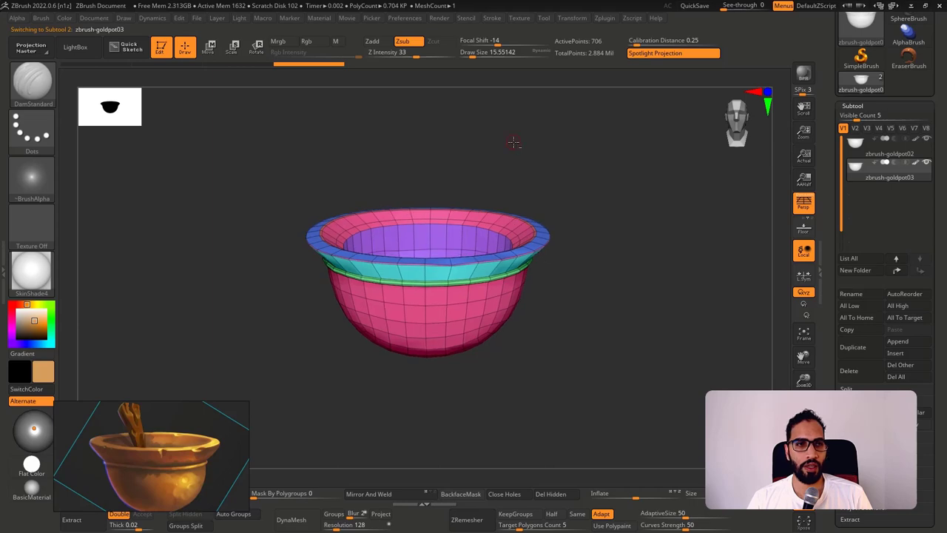
Switch to Maya, add the bowl mesh pCube3 to a new display layer and hide that layer.
{"action": "key", "text": "super"}
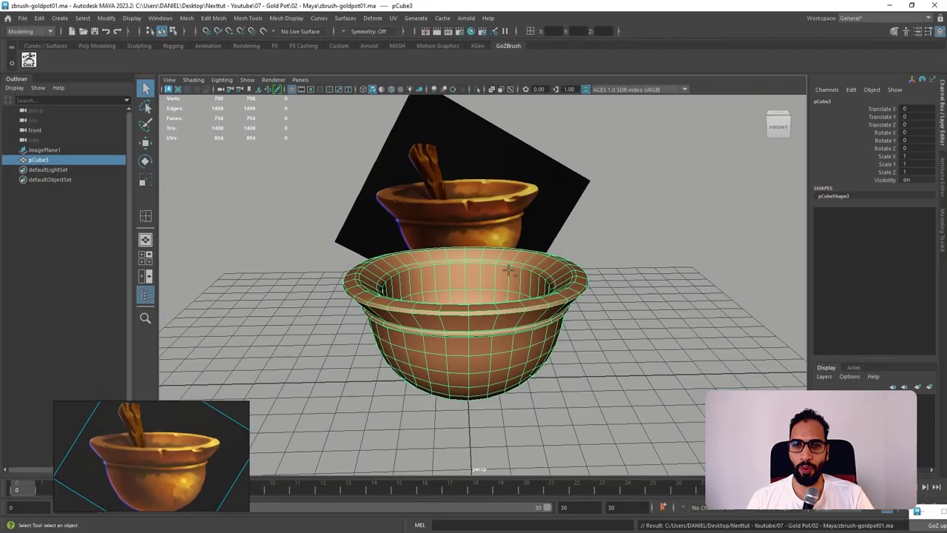
{"action": "left_click", "coordinate": [472, 275]}
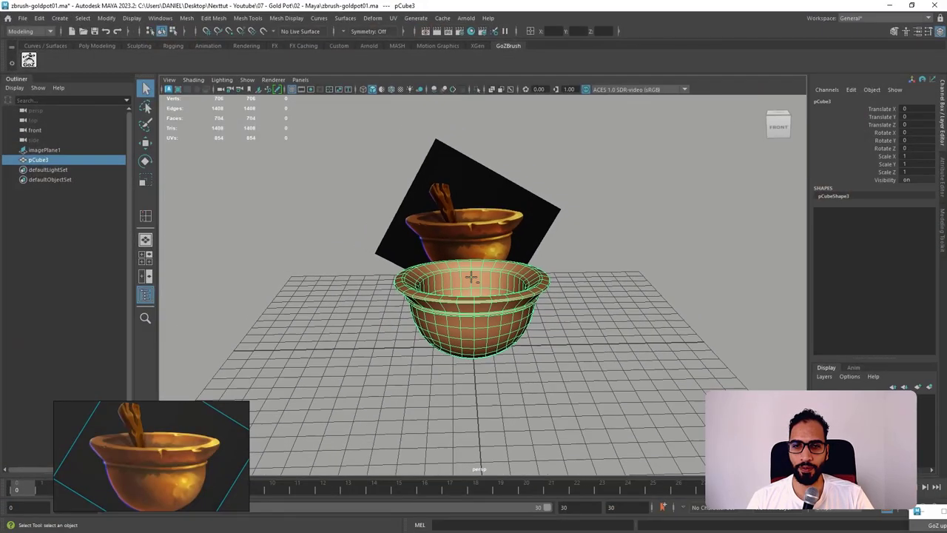
{"action": "left_click", "coordinate": [930, 387]}
{"action": "left_click", "coordinate": [819, 398]}
{"action": "scroll", "coordinate": [600, 287], "scroll_direction": "up", "scroll_amount": 2}
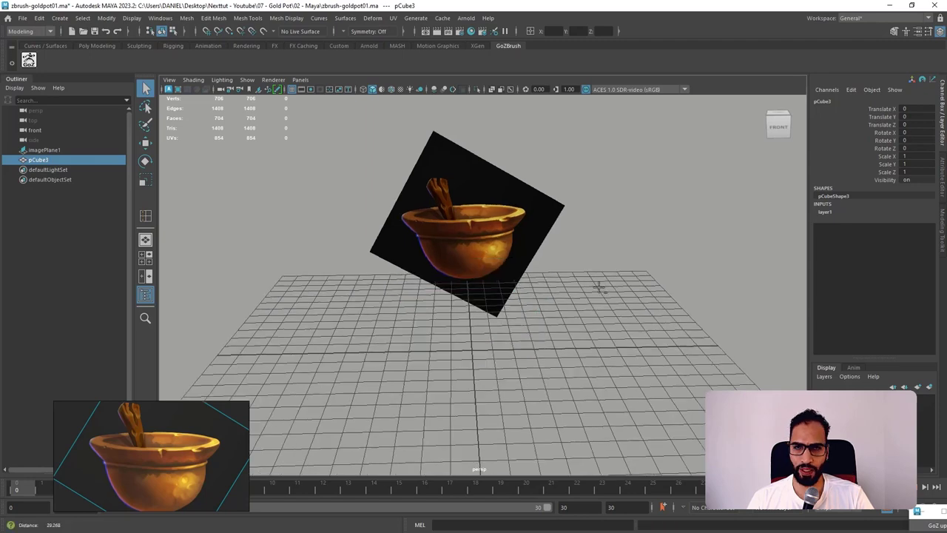
Switch to ZBrush and send the low-resolution subtool zbrush-goldpot03 to Maya with GoZ.
{"action": "key", "text": "alt+Tab"}
{"action": "left_click_drag", "start_coordinate": [899, 81], "coordinate": [901, 198]}
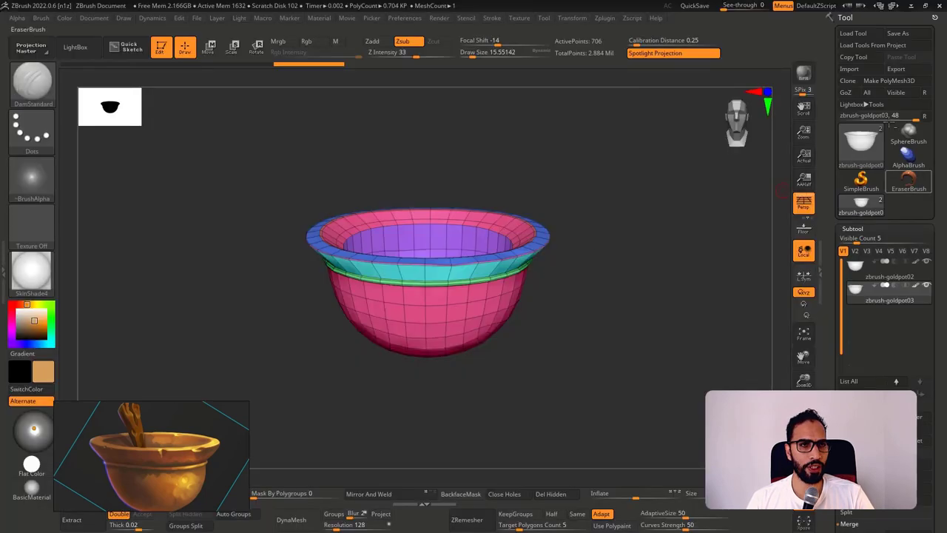
{"action": "left_click", "coordinate": [846, 90]}
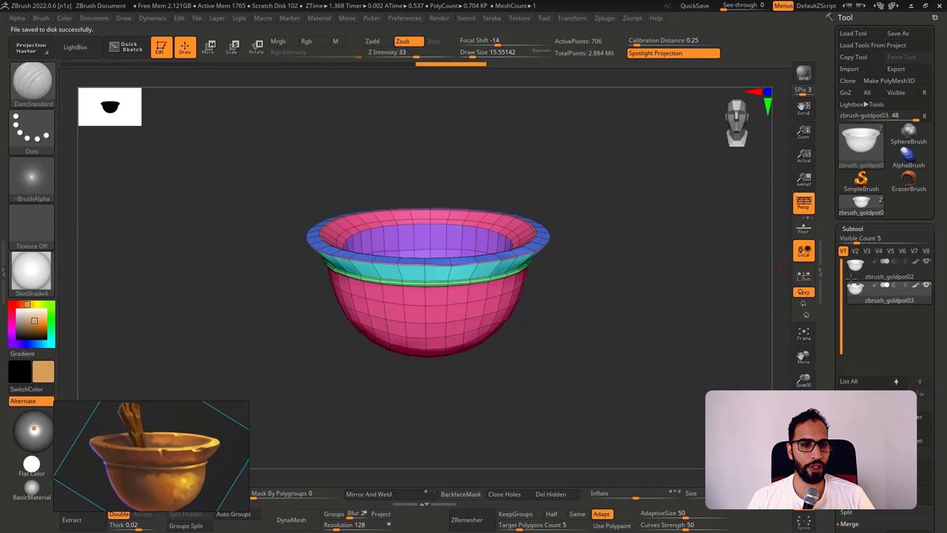
Select the high-resolution subtool zbrush_goldpot02, hide its polygroup wireframe and delete its lower subdivision levels.
{"action": "left_click", "coordinate": [852, 278]}
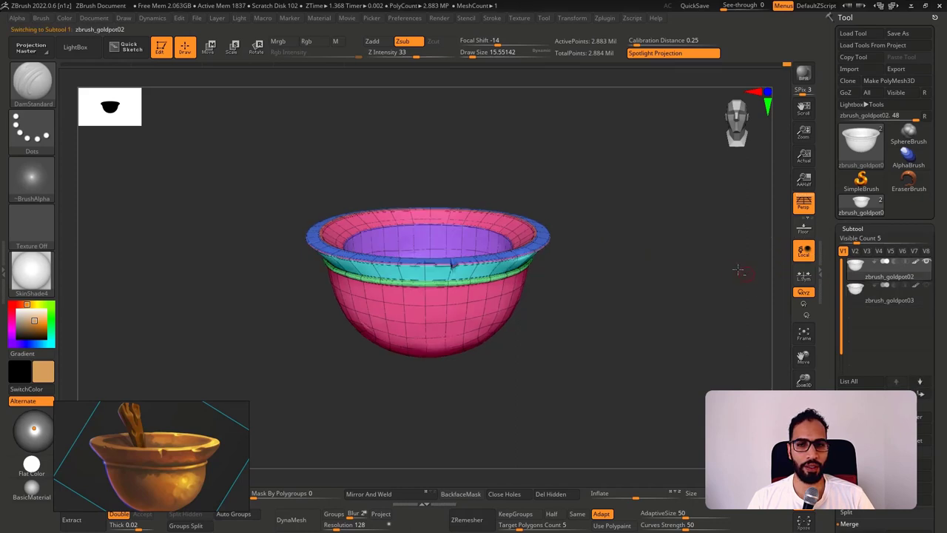
{"action": "key", "text": "shift+f"}
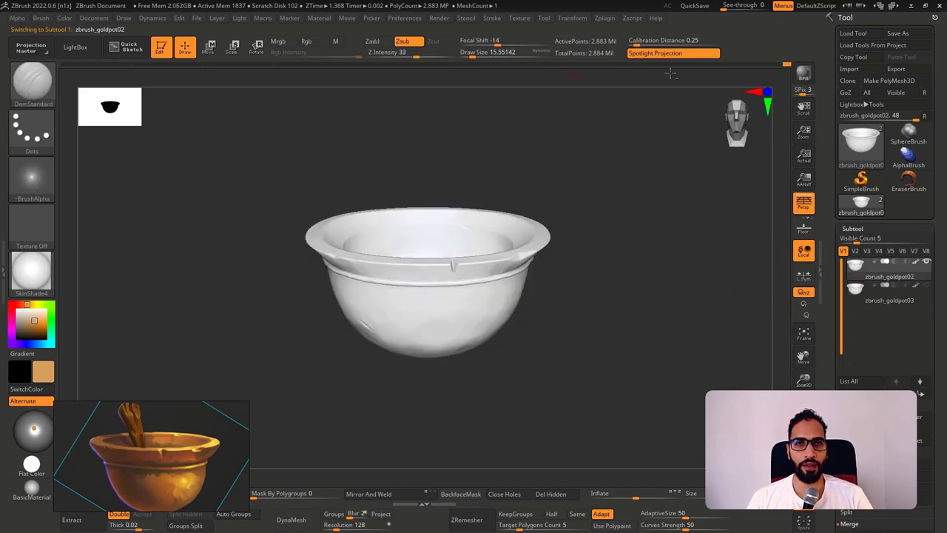
{"action": "left_click", "coordinate": [852, 228]}
{"action": "left_click", "coordinate": [855, 184]}
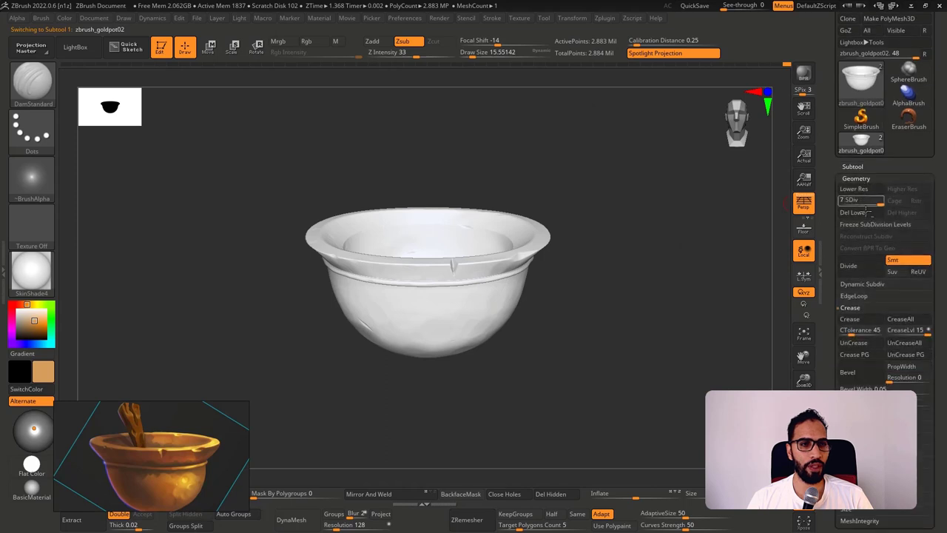
{"action": "left_click", "coordinate": [872, 212]}
Pre-process the high-resolution bowl in Decimation Master and decimate it at 1.2 % of decimation.
{"action": "left_click", "coordinate": [604, 17]}
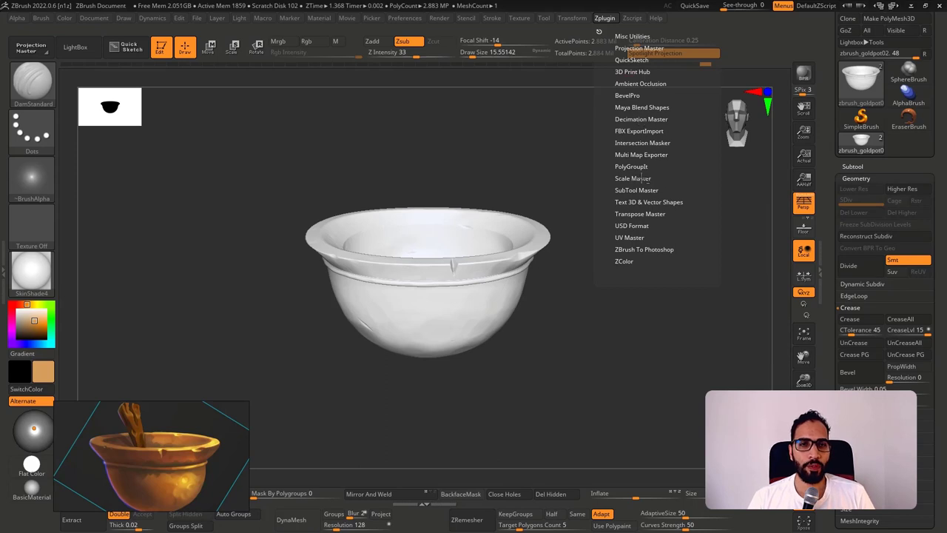
{"action": "left_click", "coordinate": [640, 119]}
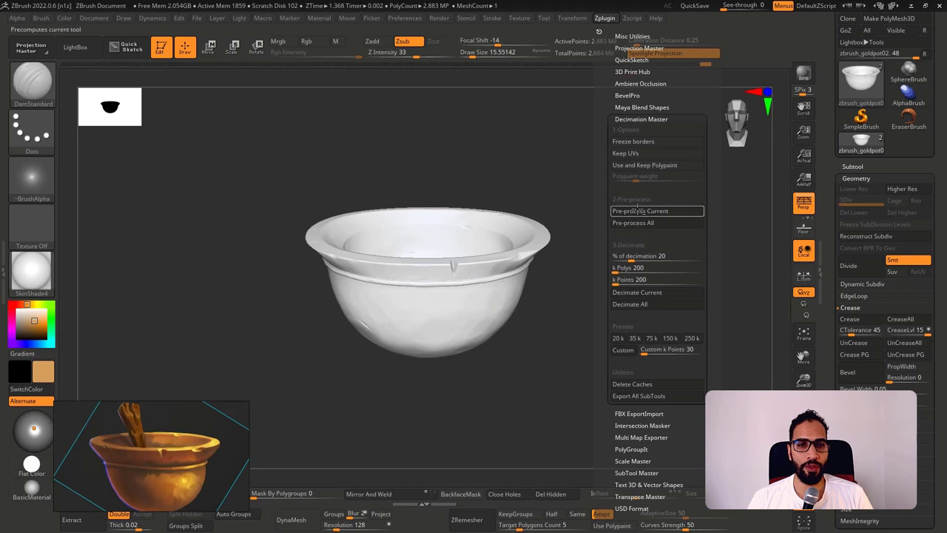
{"action": "left_click", "coordinate": [639, 205]}
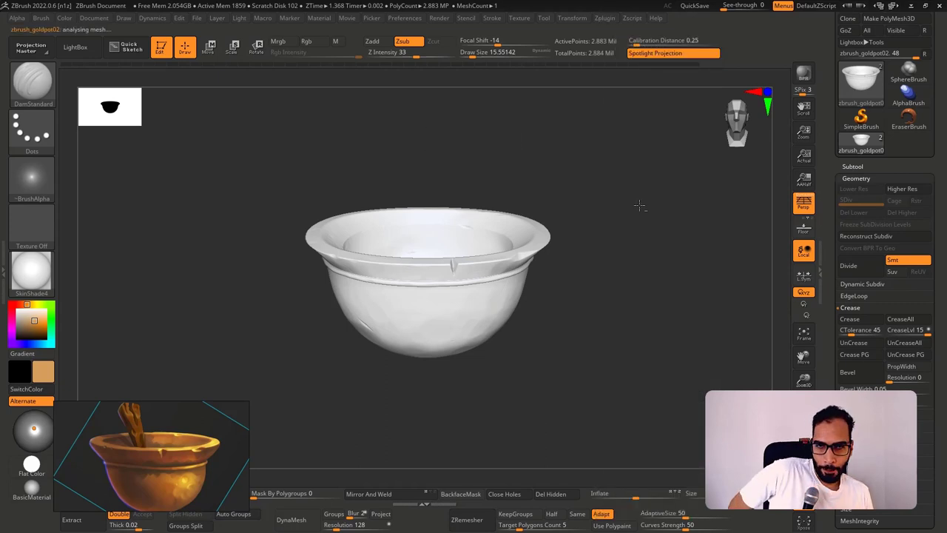
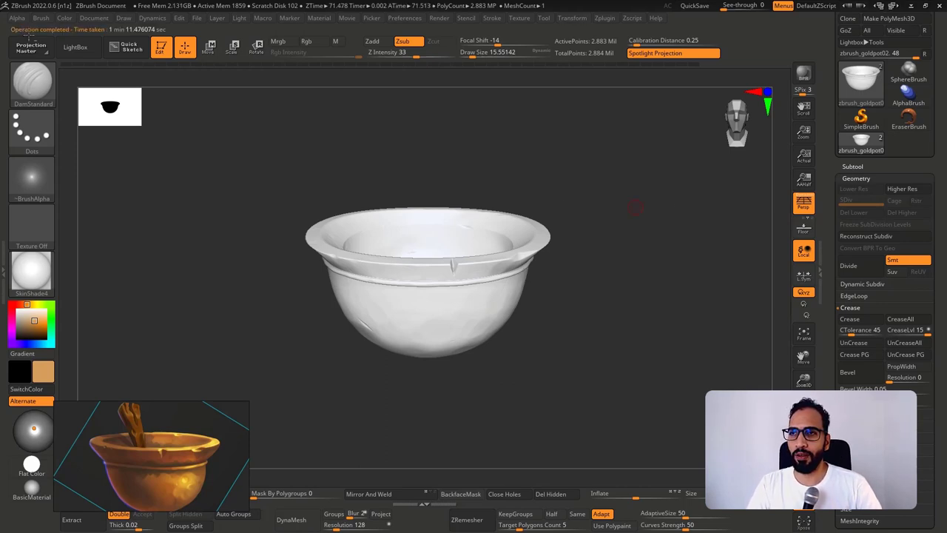
{"action": "left_click", "coordinate": [604, 18]}
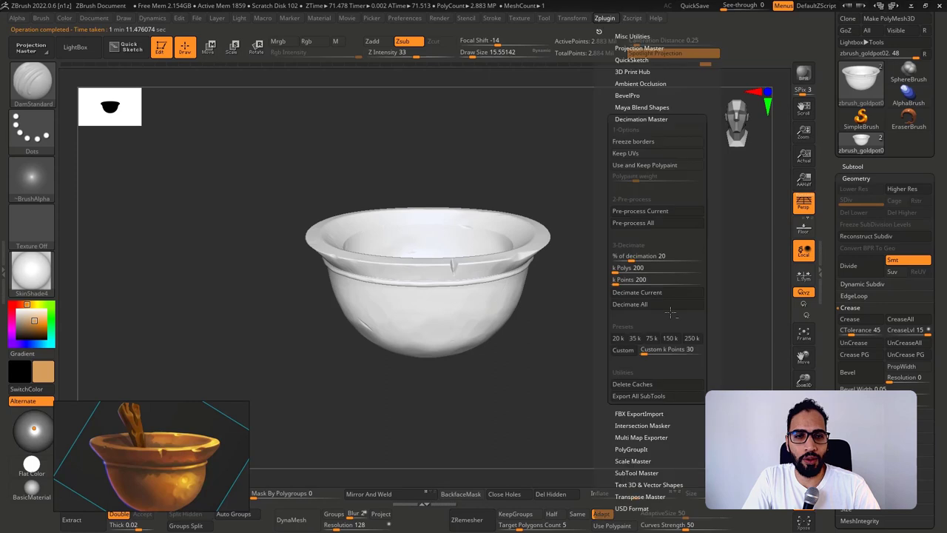
{"action": "left_click", "coordinate": [631, 259]}
{"action": "type", "text": "1.2"}
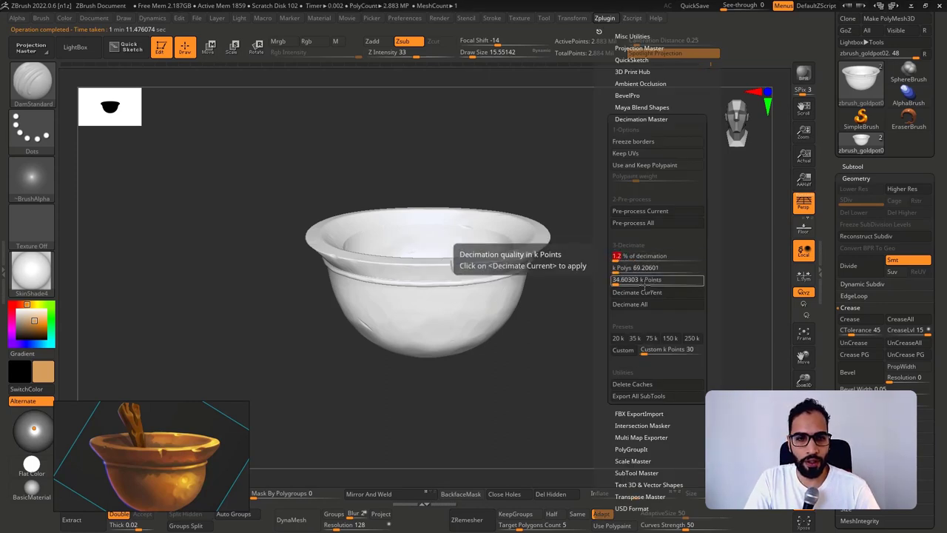
{"action": "left_click", "coordinate": [637, 292]}
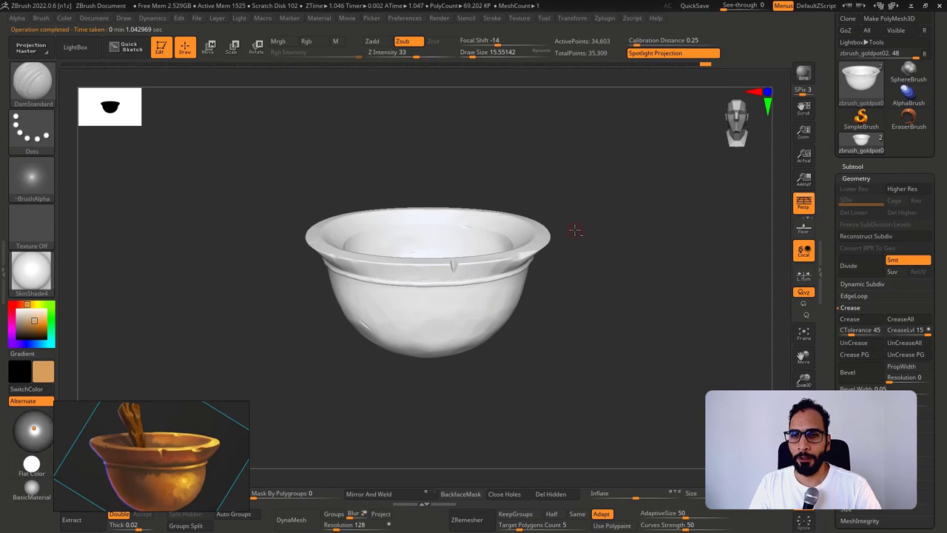
Display the decimated bowl's wireframe and send the bowl to Maya with GoZ.
{"action": "key", "text": "shift+f"}
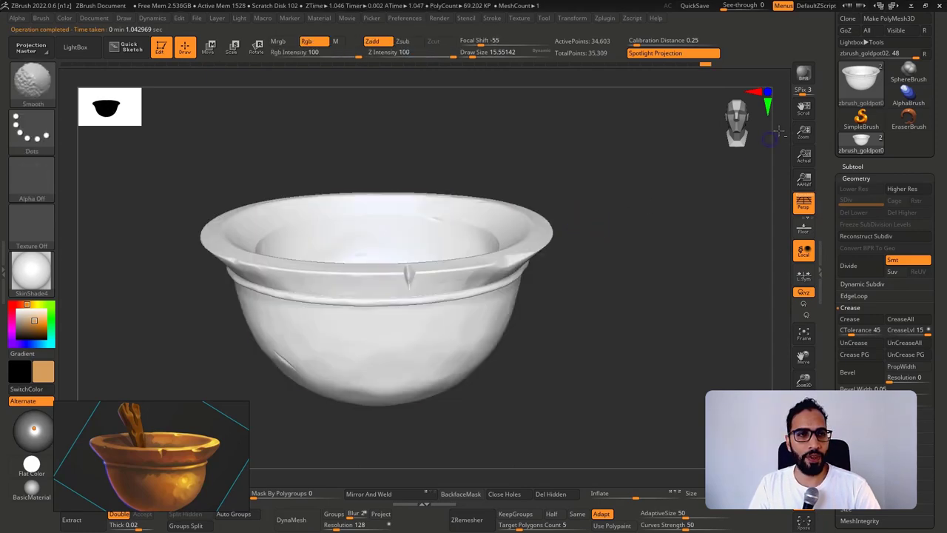
{"action": "key", "text": "shift+f"}
{"action": "left_click", "coordinate": [850, 32]}
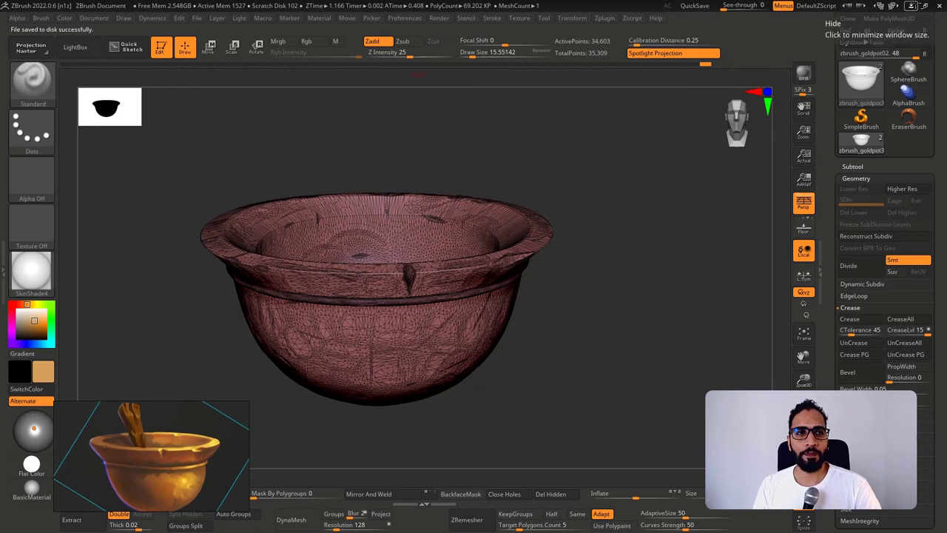
{"action": "left_click", "coordinate": [912, 6]}
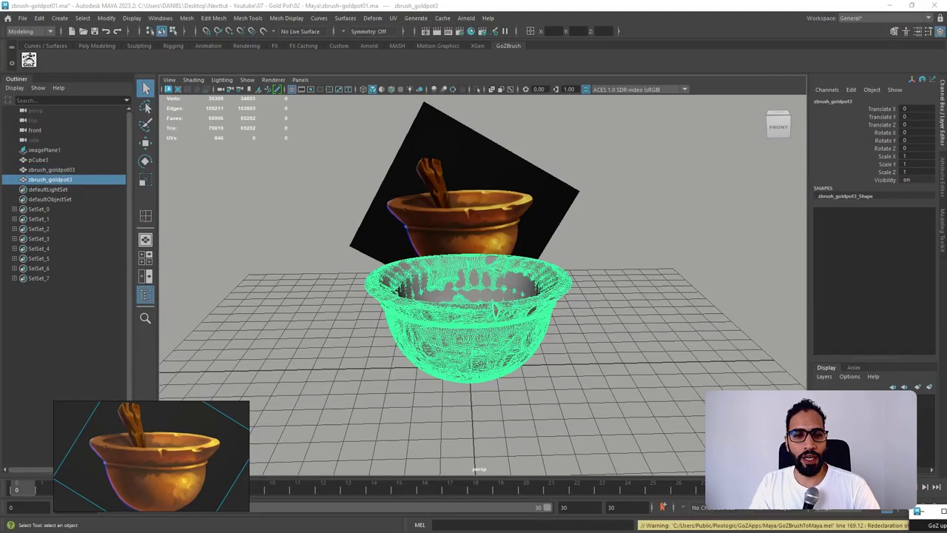
Make the decimated bowl zbrush_goldpot3 a live surface and start Quad Draw on the low-resolution mesh zbrush_goldpot03.
{"action": "left_click", "coordinate": [264, 31]}
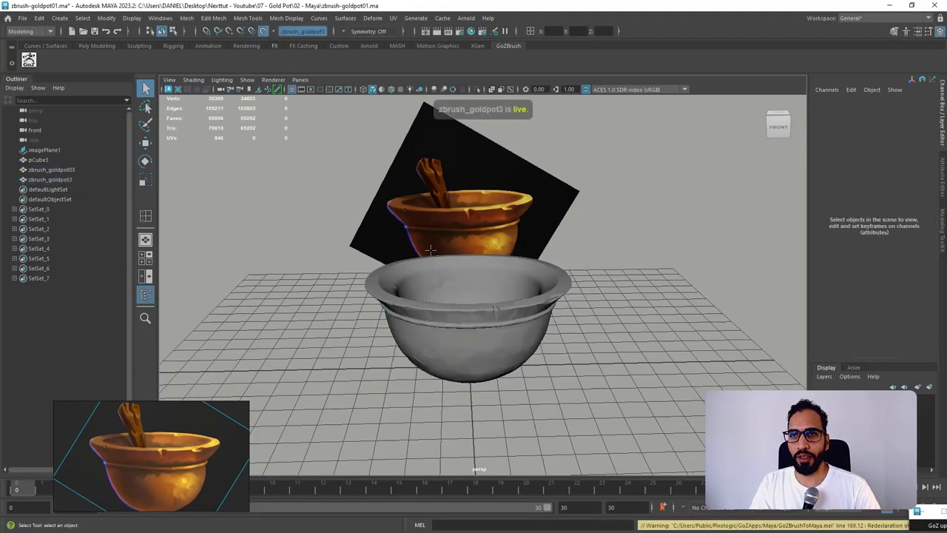
{"action": "left_click", "coordinate": [472, 297]}
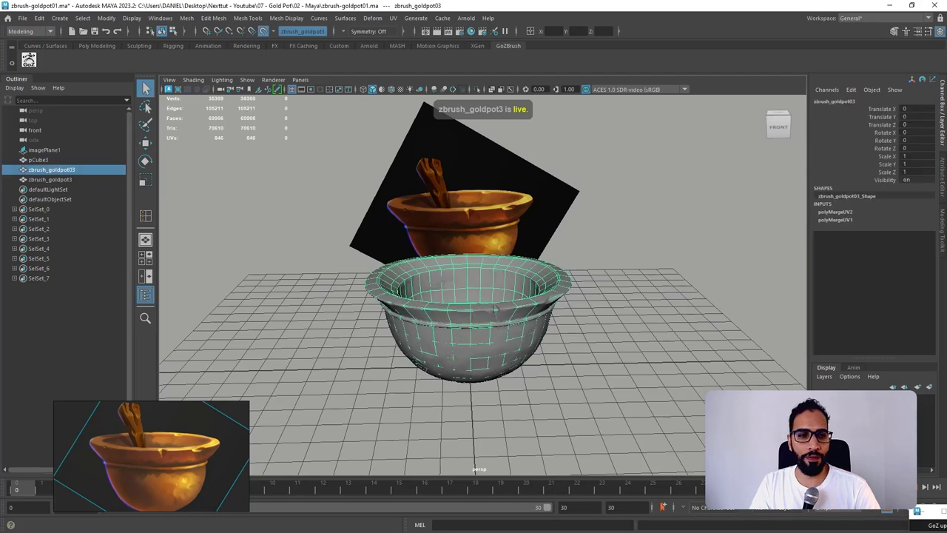
{"action": "left_click", "coordinate": [943, 255]}
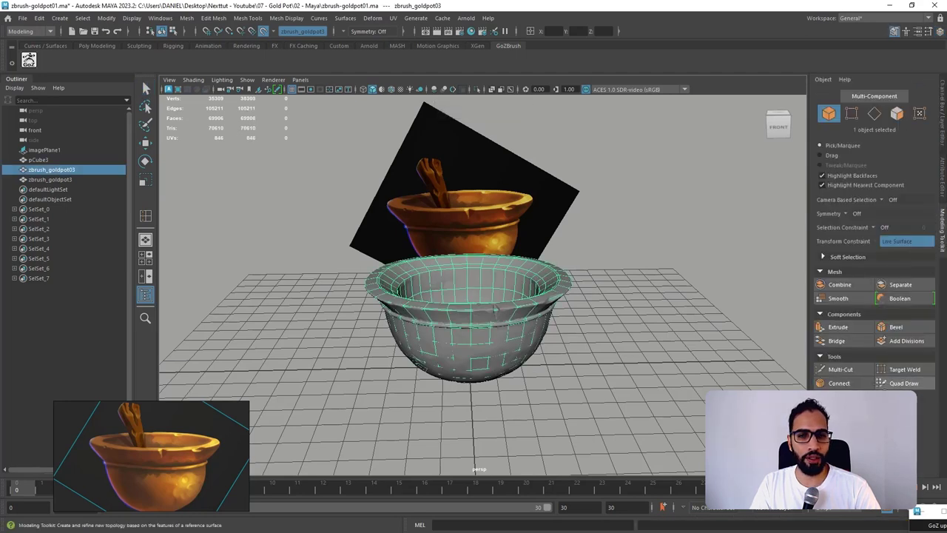
{"action": "left_click", "coordinate": [902, 383]}
Delete the low-resolution faces covering the front notch on the rim's top, edge and outer side with Quad Draw.
{"action": "right_click_drag", "start_coordinate": [612, 307], "coordinate": [688, 449], "text": "alt"}
{"action": "left_click_drag", "start_coordinate": [621, 405], "coordinate": [612, 371], "text": "alt"}
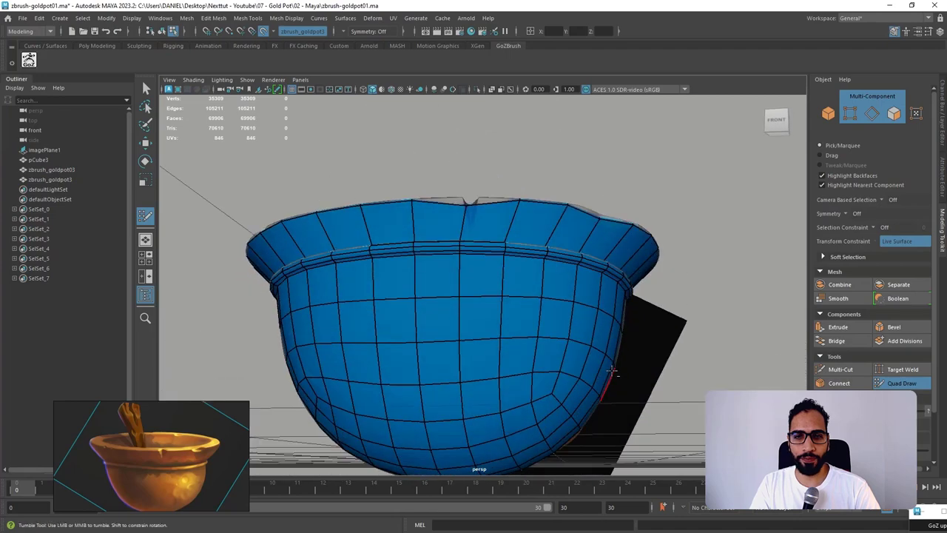
{"action": "right_click_drag", "start_coordinate": [458, 160], "coordinate": [524, 196], "text": "alt"}
{"action": "left_click_drag", "start_coordinate": [524, 197], "coordinate": [516, 259], "text": "alt"}
{"action": "right_click_drag", "start_coordinate": [414, 267], "coordinate": [447, 291], "text": "alt"}
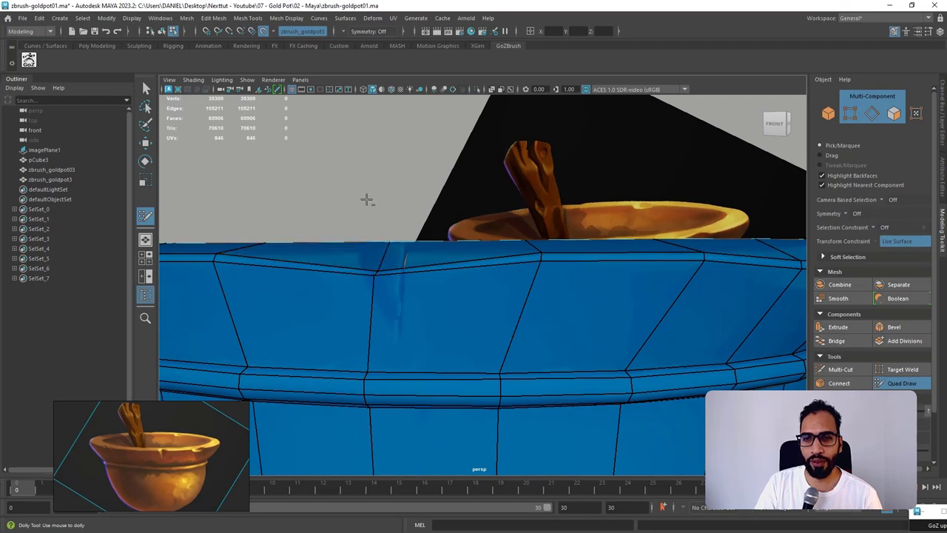
{"action": "left_click_drag", "start_coordinate": [367, 199], "coordinate": [364, 259], "text": "alt"}
{"action": "middle_click_drag", "start_coordinate": [364, 296], "coordinate": [350, 269], "text": "alt"}
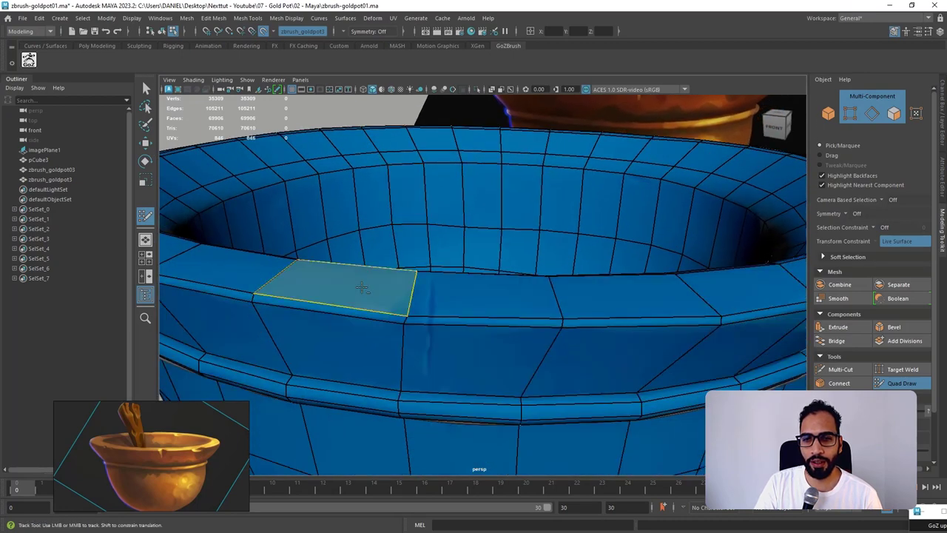
{"action": "left_click", "coordinate": [363, 288], "text": "shift"}
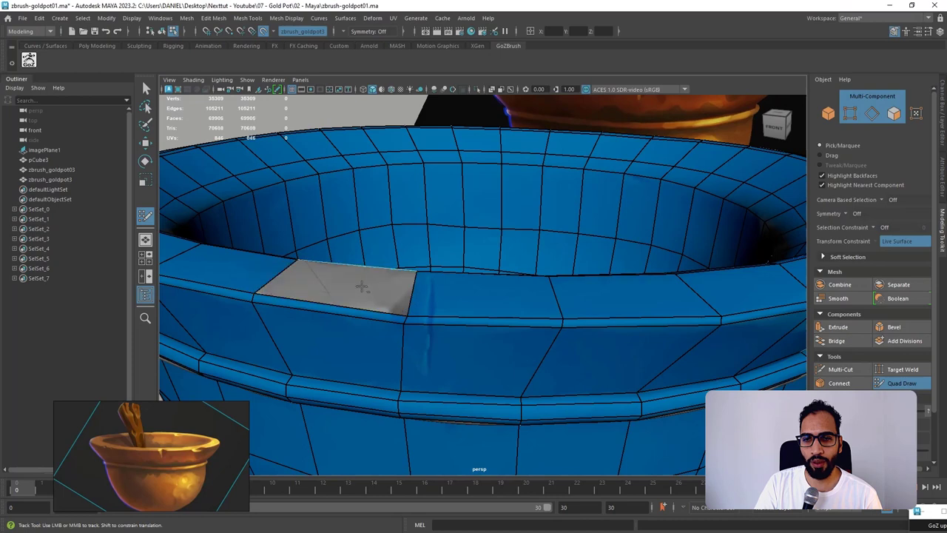
{"action": "left_click", "coordinate": [429, 320], "text": "shift"}
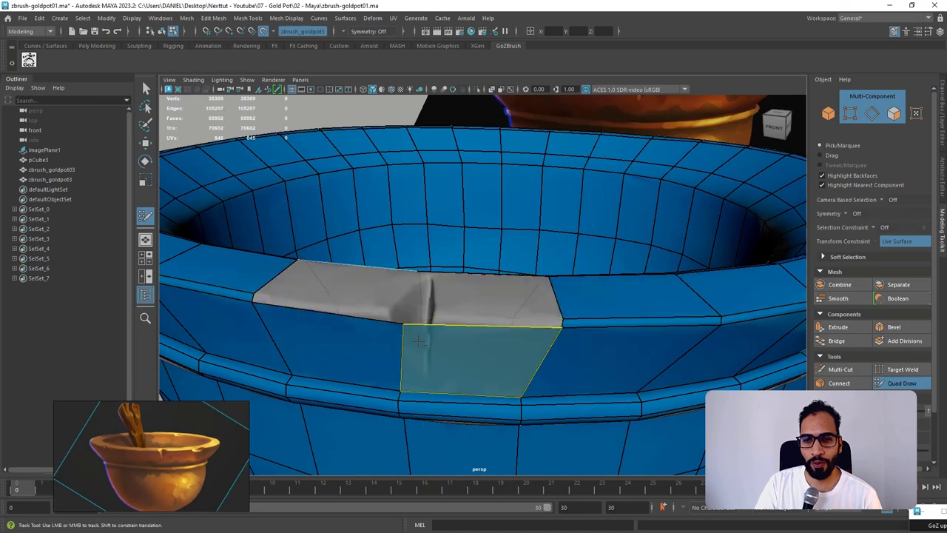
{"action": "left_click", "coordinate": [428, 320], "text": "shift"}
Place Quad Draw points around the notch and fill a triangular face on each inner side, aligning their shared upper corner with the notch's tip.
{"action": "left_click", "coordinate": [386, 320], "text": "shift"}
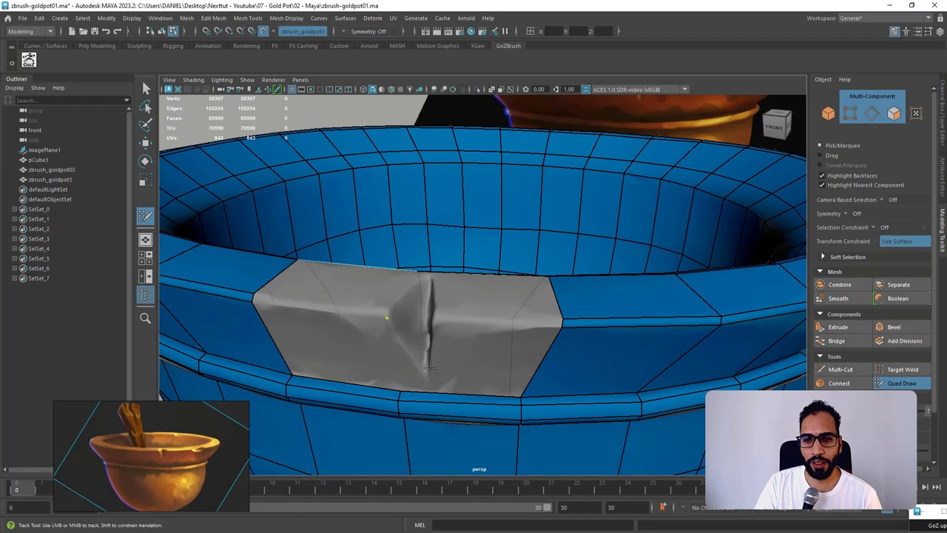
{"action": "left_click", "coordinate": [406, 296], "text": "shift"}
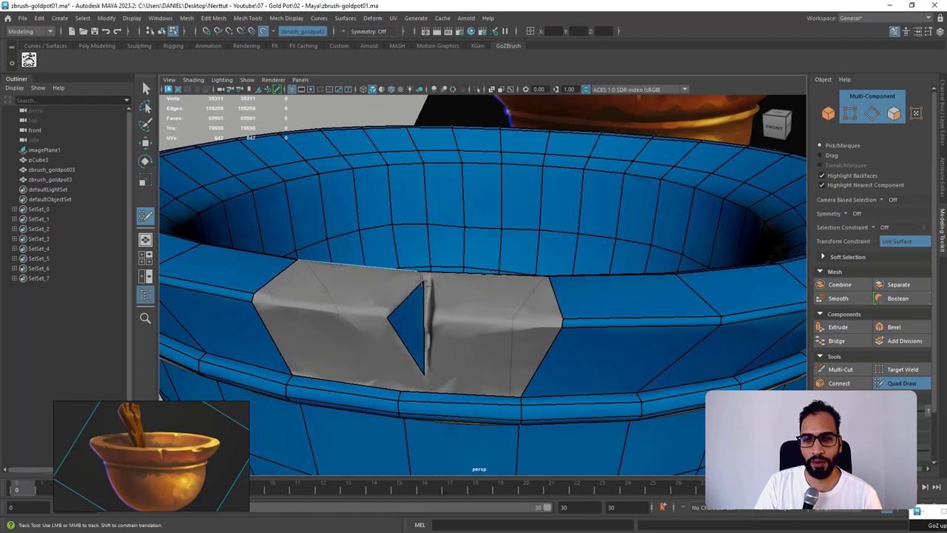
{"action": "left_click_drag", "start_coordinate": [444, 295], "coordinate": [440, 374], "text": "alt"}
{"action": "middle_click_drag", "start_coordinate": [441, 374], "coordinate": [437, 285], "text": "alt"}
{"action": "right_click_drag", "start_coordinate": [438, 285], "coordinate": [435, 326], "text": "alt"}
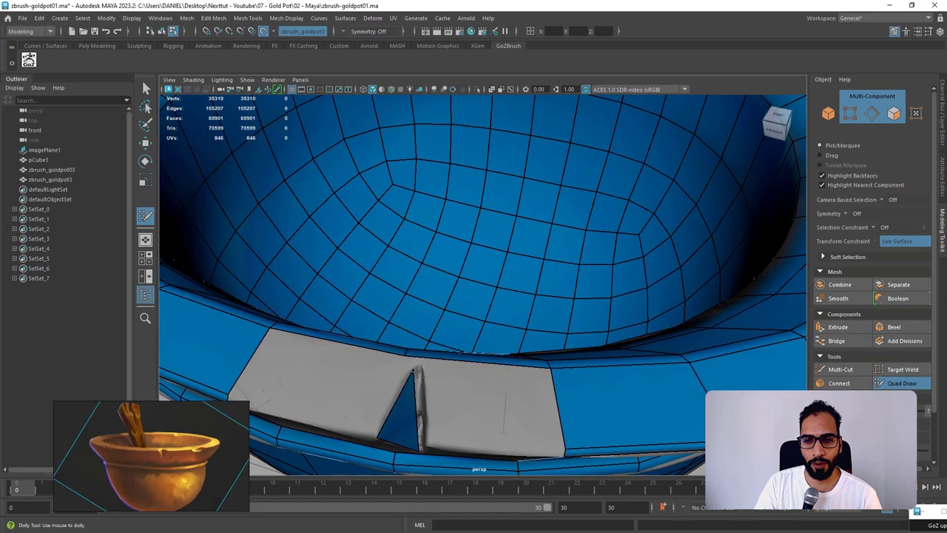
{"action": "left_click_drag", "start_coordinate": [414, 369], "coordinate": [419, 365]}
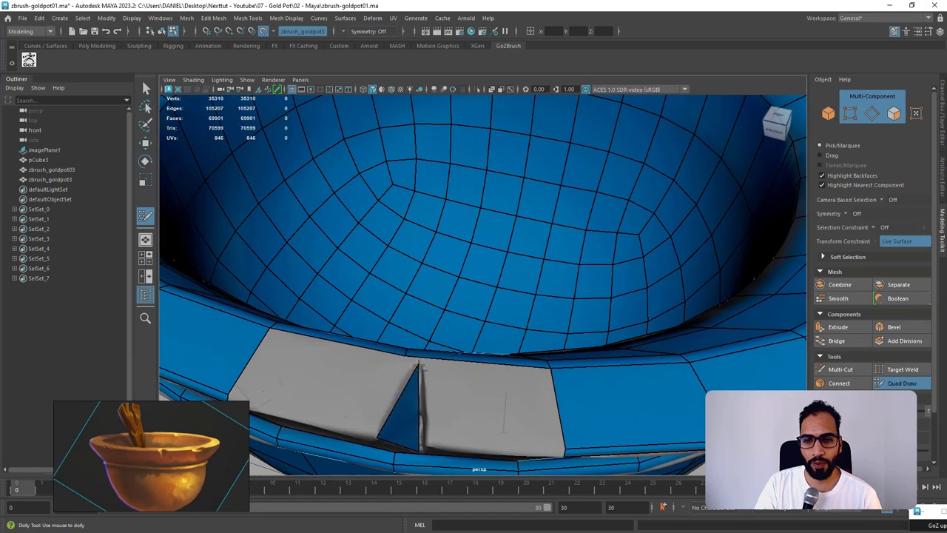
{"action": "left_click_drag", "start_coordinate": [441, 417], "coordinate": [570, 322], "text": "alt"}
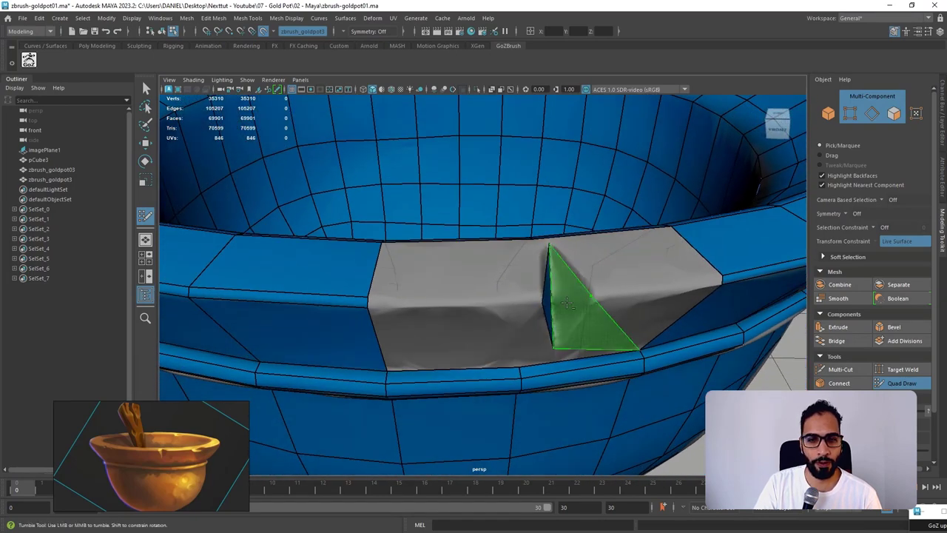
{"action": "left_click", "coordinate": [587, 295], "text": "shift"}
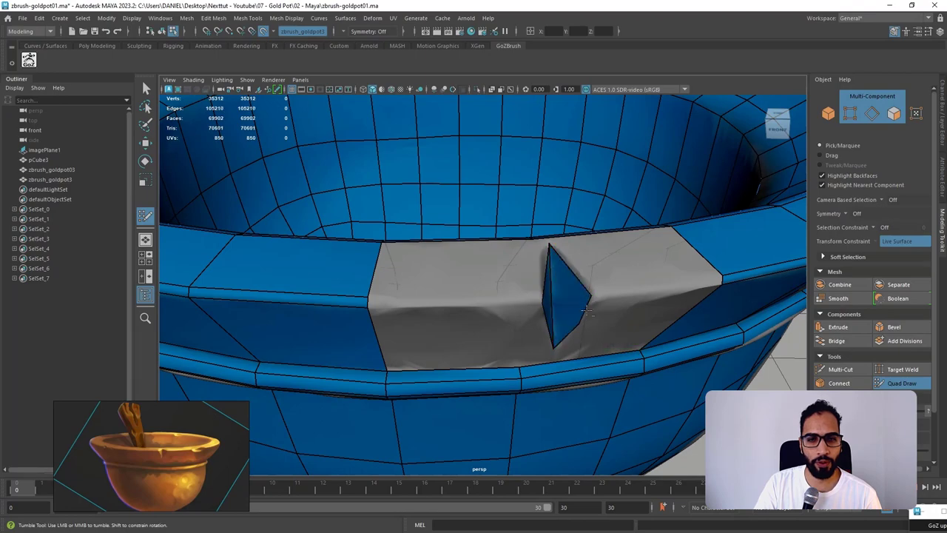
Undo the last Quad Draw points placed beside the notch's upper tip.
{"action": "left_click_drag", "start_coordinate": [595, 295], "coordinate": [545, 353], "text": "alt"}
{"action": "middle_click_drag", "start_coordinate": [506, 370], "coordinate": [514, 308], "text": "alt"}
{"action": "right_click_drag", "start_coordinate": [515, 308], "coordinate": [518, 381], "text": "alt"}
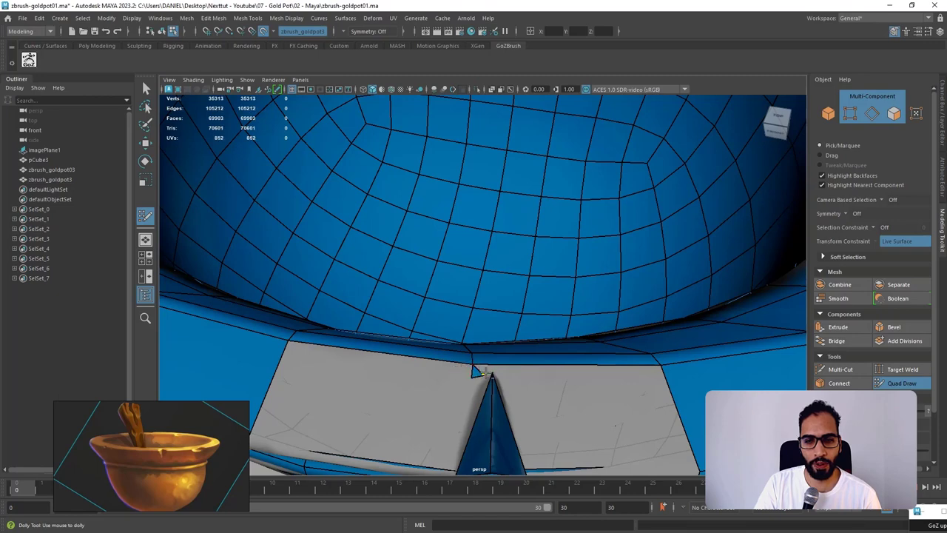
{"action": "key", "text": "ctrl+z"}
{"action": "left_click_drag", "start_coordinate": [478, 376], "coordinate": [383, 285], "text": "alt"}
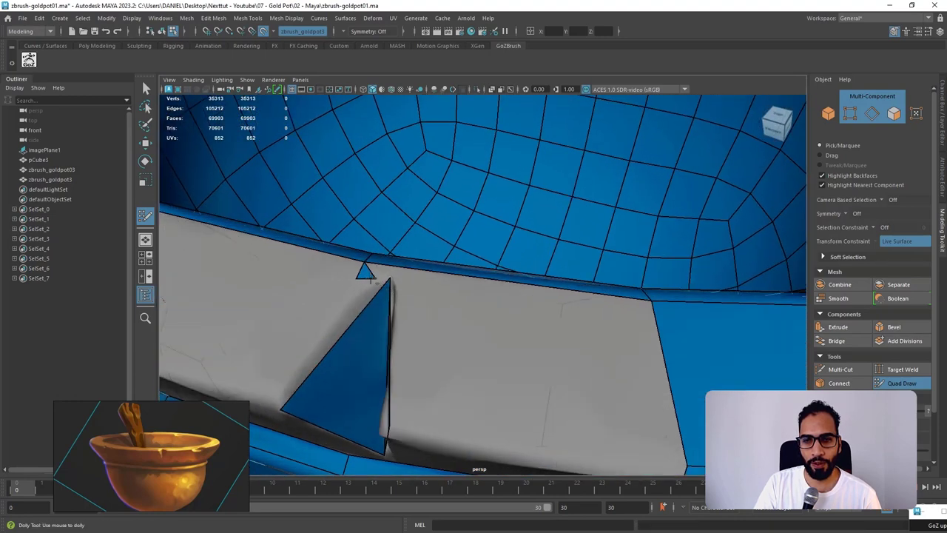
{"action": "key", "text": "ctrl+z"}
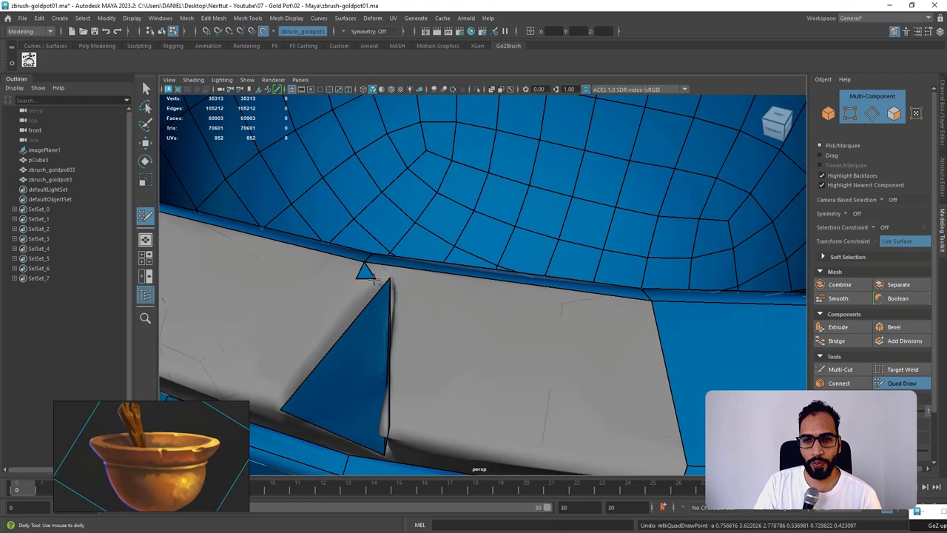
{"action": "key", "text": "w"}
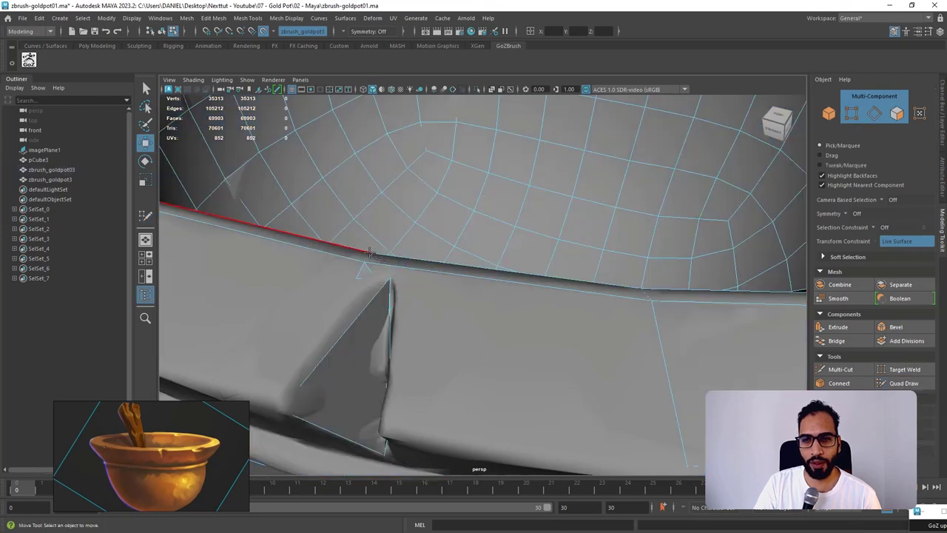
{"action": "right_click_drag", "start_coordinate": [370, 267], "coordinate": [364, 265]}
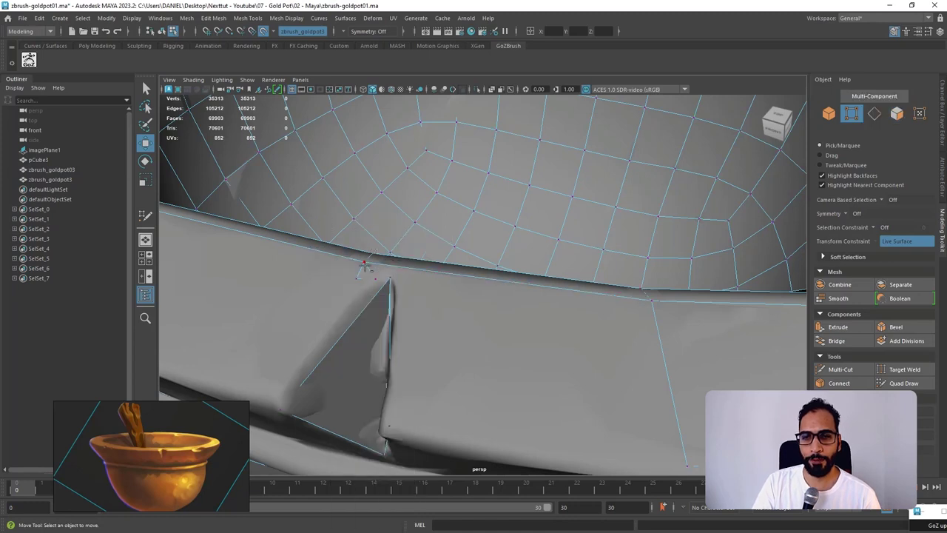
{"action": "left_click", "coordinate": [374, 275]}
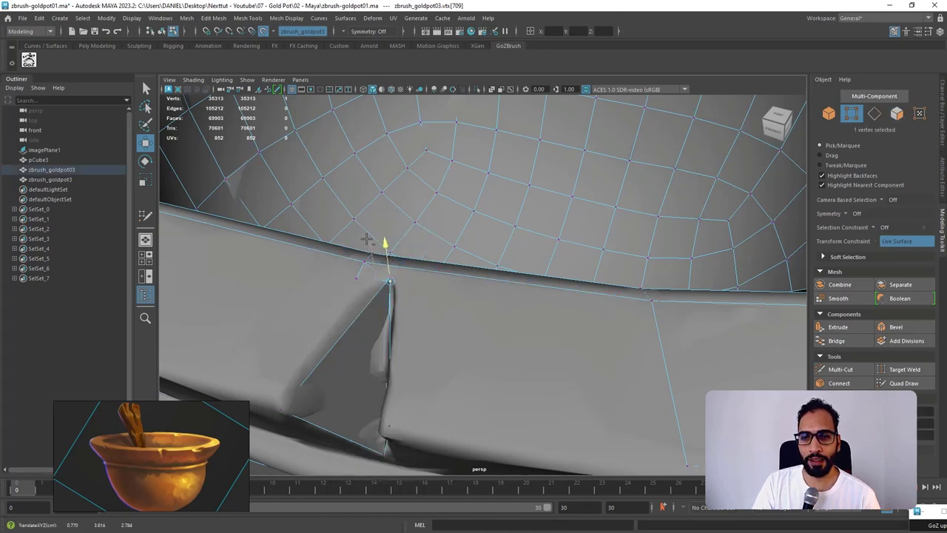
{"action": "left_click", "coordinate": [904, 383]}
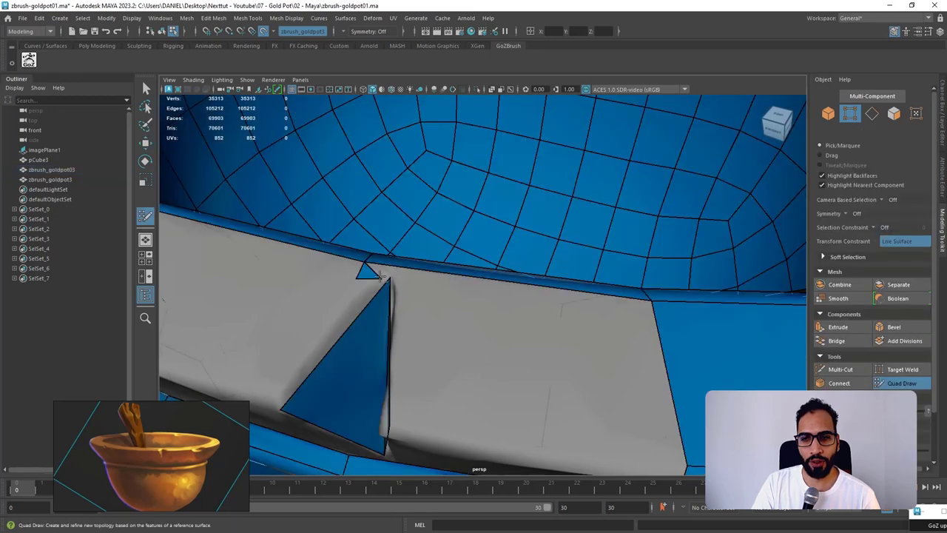
{"action": "key", "text": "ctrl+z"}
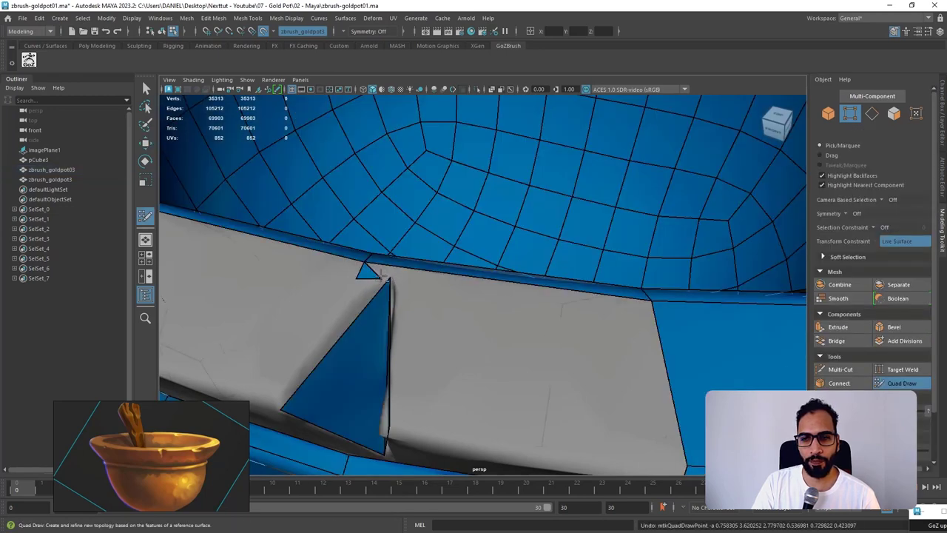
{"action": "left_click", "coordinate": [384, 279]}
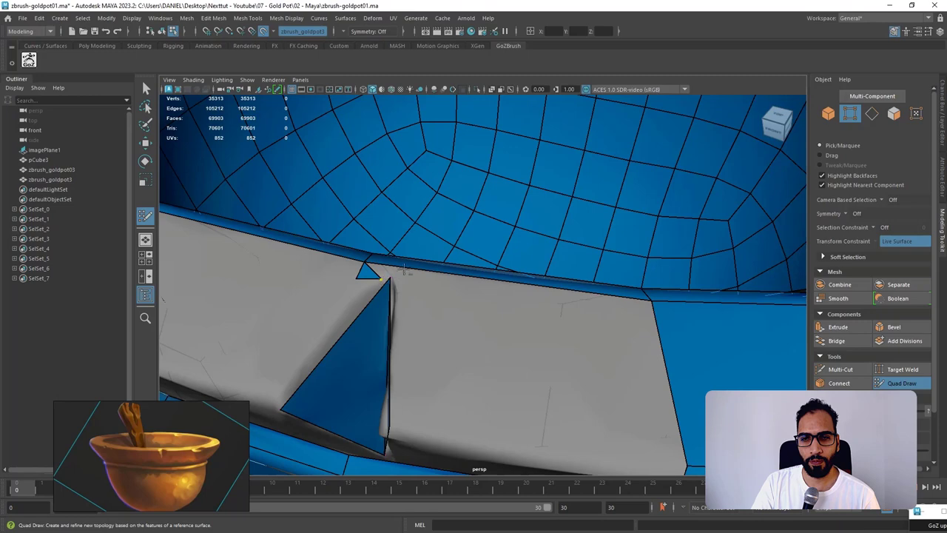
{"action": "left_click_drag", "start_coordinate": [399, 271], "coordinate": [403, 332], "text": "alt"}
{"action": "middle_click_drag", "start_coordinate": [403, 333], "coordinate": [400, 259], "text": "alt"}
{"action": "key", "text": "ctrl+z"}
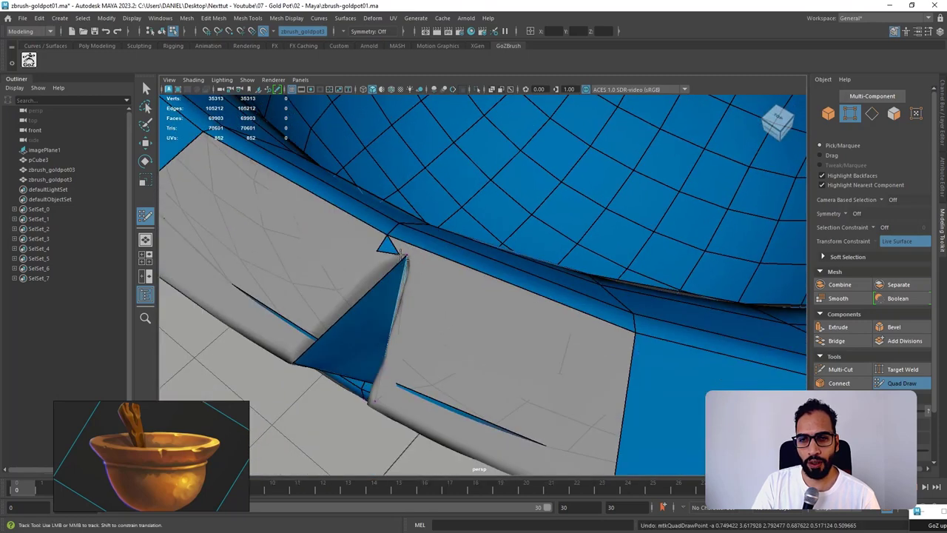
Weld the free corner of the small triangular face on the inner rim to the notch's upper tip with Quad Draw.
{"action": "key", "text": "w"}
{"action": "left_click", "coordinate": [399, 255]}
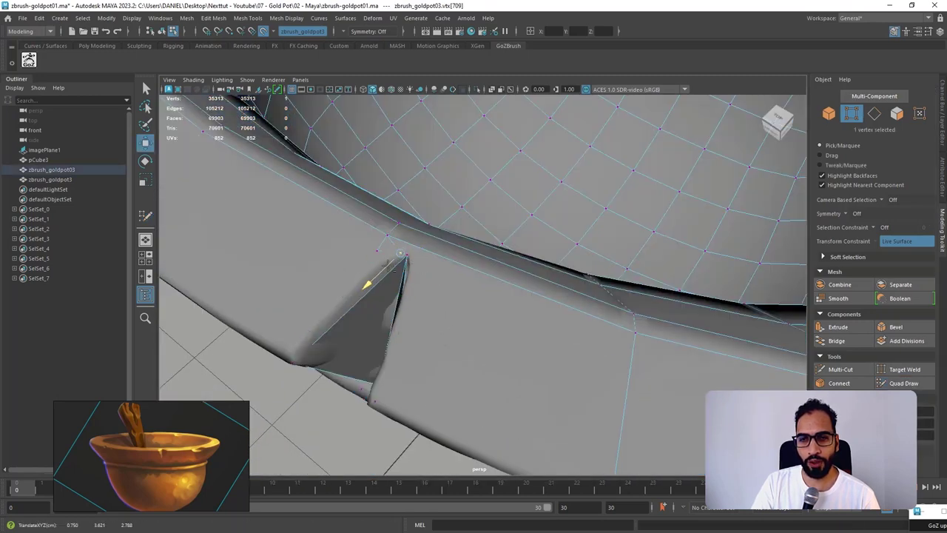
{"action": "left_click", "coordinate": [901, 383]}
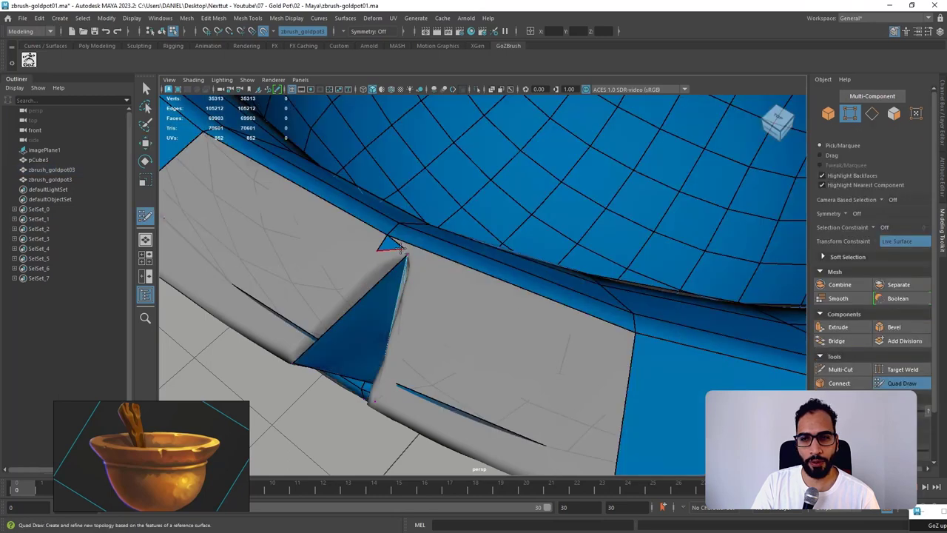
Fill narrow faces along the notch's left side and the adjoining rim edge, welding the edge strip's end to the notch corners.
{"action": "left_click_drag", "start_coordinate": [456, 260], "coordinate": [484, 255], "text": "alt"}
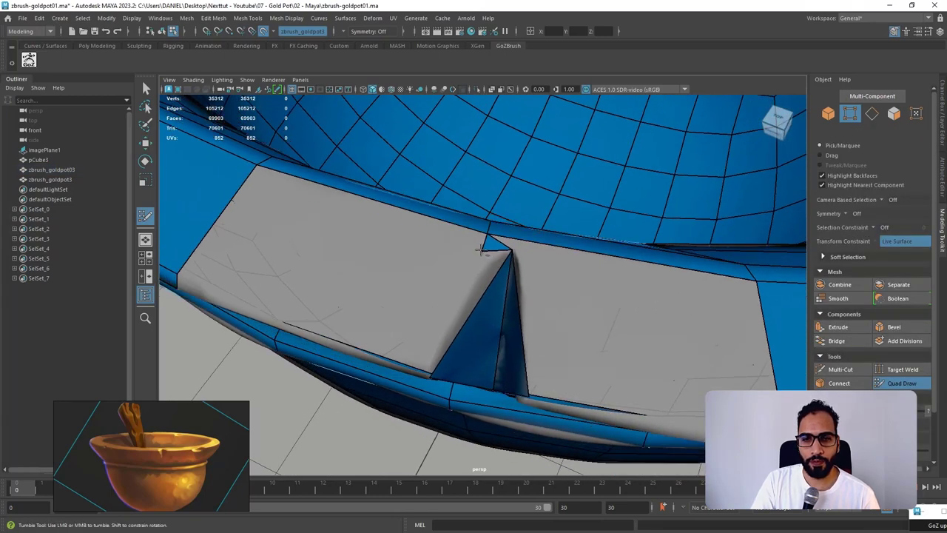
{"action": "right_click_drag", "start_coordinate": [459, 263], "coordinate": [424, 251], "text": "alt"}
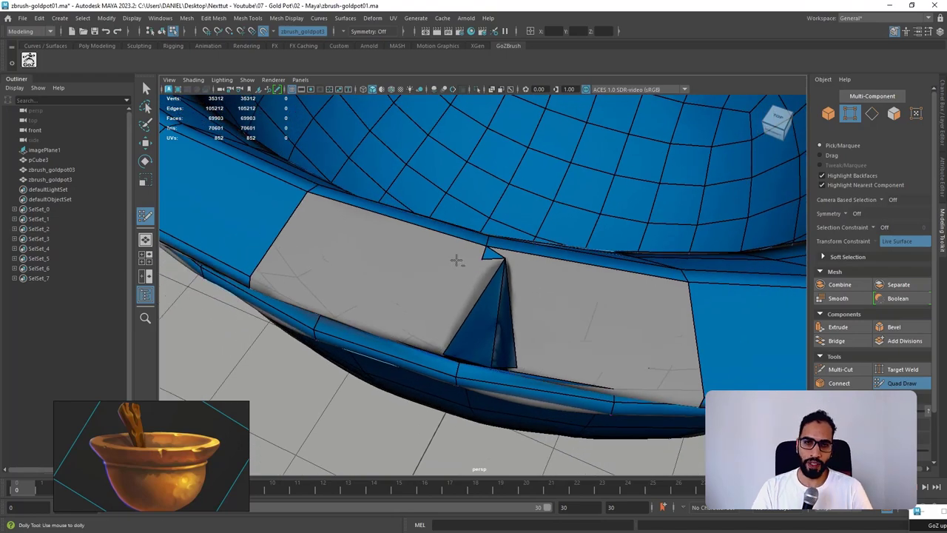
{"action": "mouse_move", "coordinate": [456, 260]}
{"action": "left_mouse_down", "text": "alt"}
{"action": "mouse_move", "coordinate": [452, 249]}
{"action": "mouse_move", "coordinate": [448, 266]}
{"action": "left_mouse_up", "text": "alt"}
{"action": "right_click_drag", "start_coordinate": [448, 267], "coordinate": [463, 226], "text": "alt"}
{"action": "left_click_drag", "start_coordinate": [462, 227], "coordinate": [372, 282], "text": "alt"}
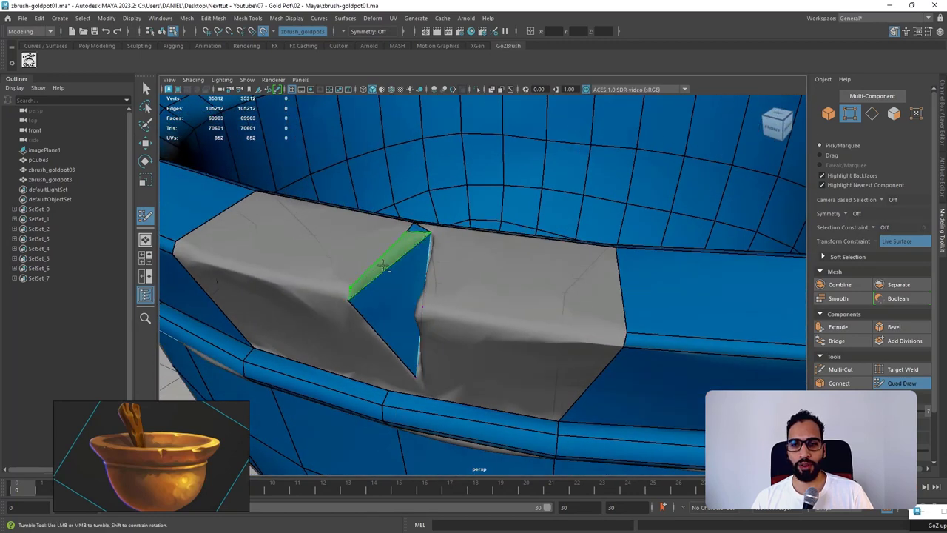
{"action": "left_click", "coordinate": [383, 264], "text": "shift"}
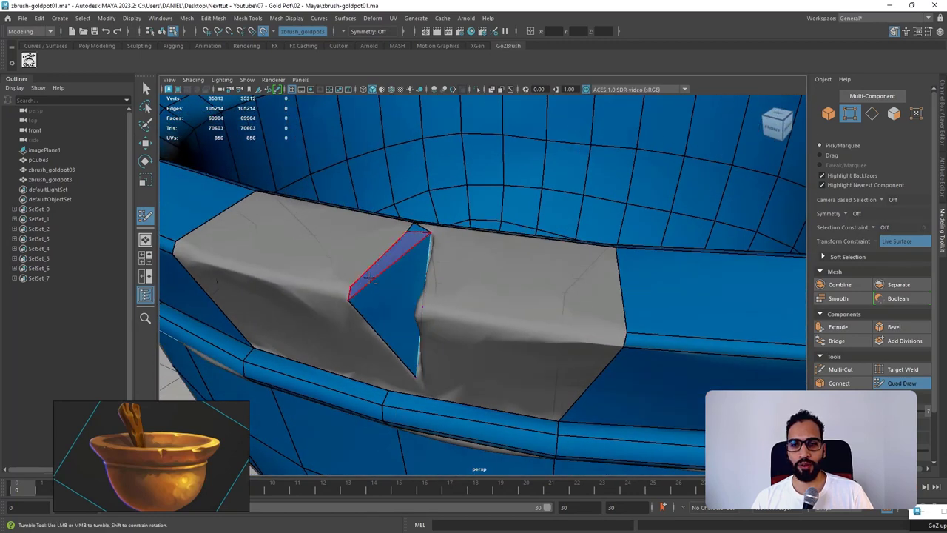
{"action": "left_click", "coordinate": [190, 255], "text": "shift"}
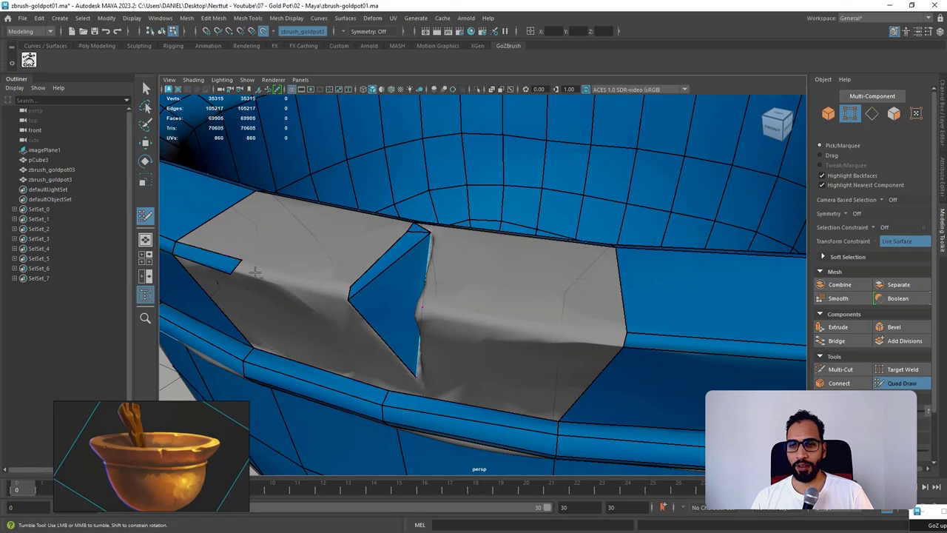
{"action": "left_click_drag", "start_coordinate": [255, 272], "coordinate": [349, 300]}
Merge the left notch strip's upper corner into the inner rim vertex and fill the rim's top face left of the notch.
{"action": "left_click_drag", "start_coordinate": [353, 256], "coordinate": [393, 271], "text": "alt"}
{"action": "right_click_drag", "start_coordinate": [393, 271], "coordinate": [363, 252], "text": "alt"}
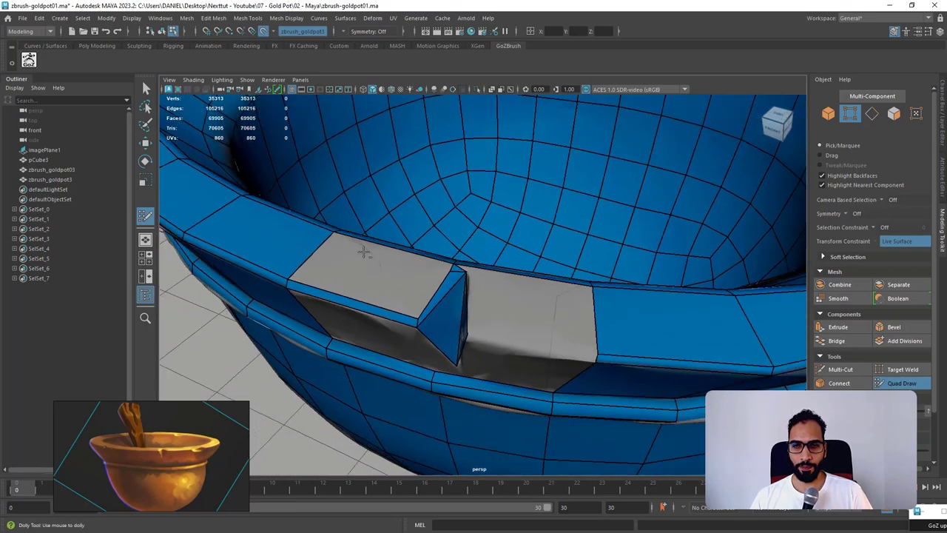
{"action": "left_click_drag", "start_coordinate": [363, 252], "coordinate": [365, 297], "text": "alt"}
{"action": "middle_click_drag", "start_coordinate": [399, 386], "coordinate": [394, 294], "text": "alt"}
{"action": "right_click_drag", "start_coordinate": [394, 294], "coordinate": [427, 301], "text": "alt"}
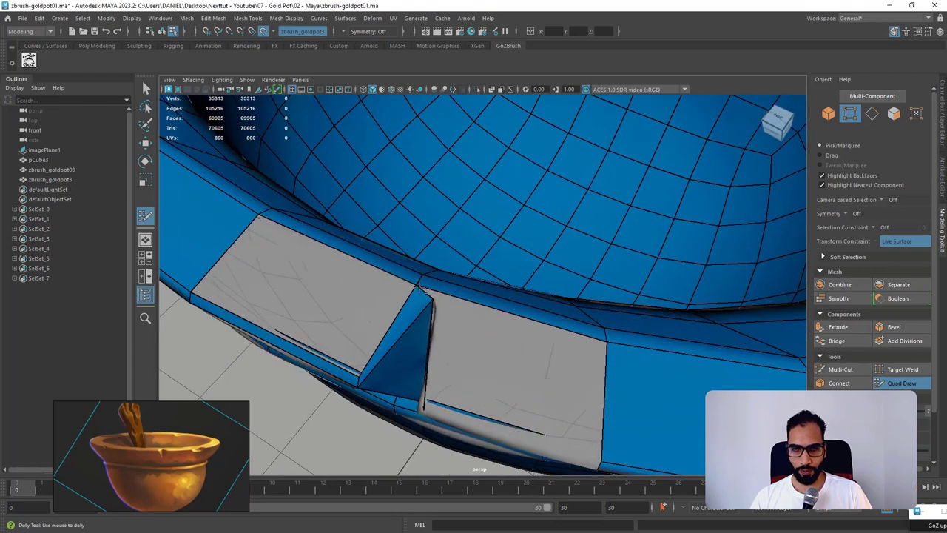
{"action": "left_click_drag", "start_coordinate": [452, 294], "coordinate": [516, 267], "text": "alt"}
{"action": "key", "text": "ctrl+z"}
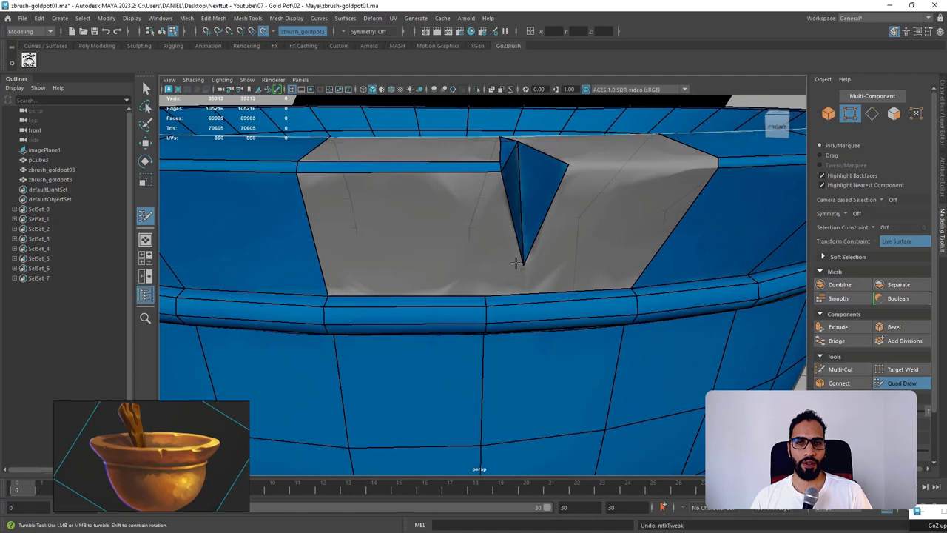
{"action": "left_click_drag", "start_coordinate": [521, 232], "coordinate": [500, 268], "text": "alt"}
{"action": "key", "text": "ctrl+z"}
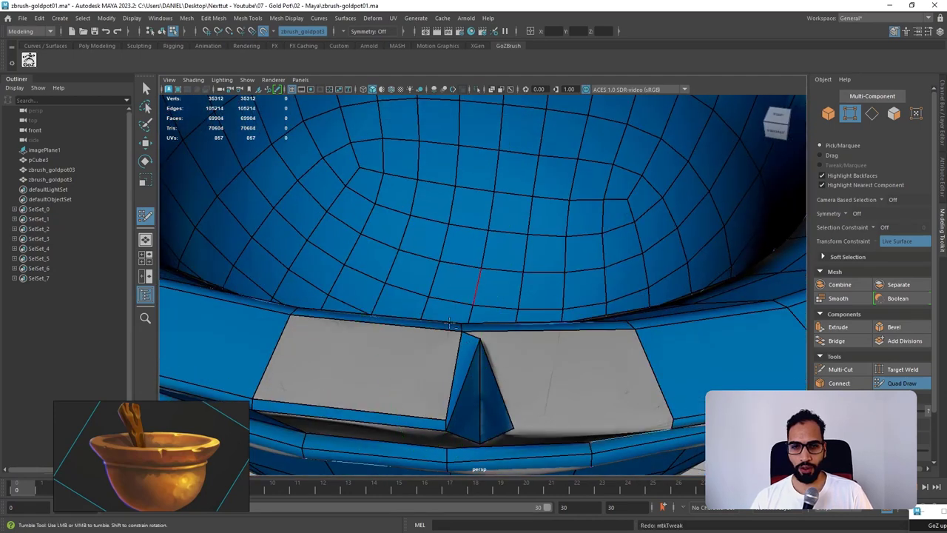
{"action": "middle_click_drag", "start_coordinate": [402, 369], "coordinate": [412, 335], "text": "alt"}
{"action": "left_click", "coordinate": [415, 329], "text": "shift"}
Fill narrow faces along the notch's right side and the adjoining rim edge, welding the edge strip's end to the notch corners.
{"action": "middle_click_drag", "start_coordinate": [554, 316], "coordinate": [525, 280], "text": "alt"}
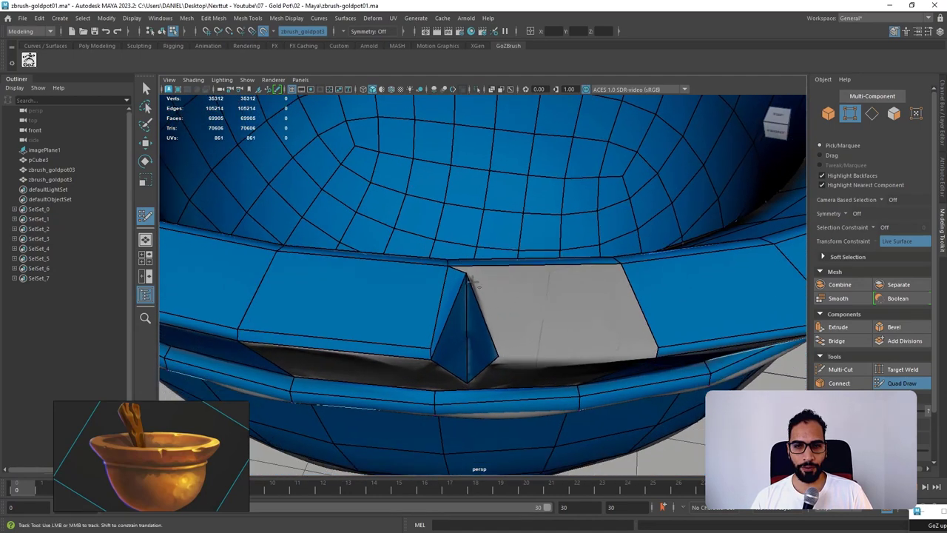
{"action": "right_click_drag", "start_coordinate": [524, 280], "coordinate": [549, 278], "text": "alt"}
{"action": "left_click", "coordinate": [501, 330], "text": "shift"}
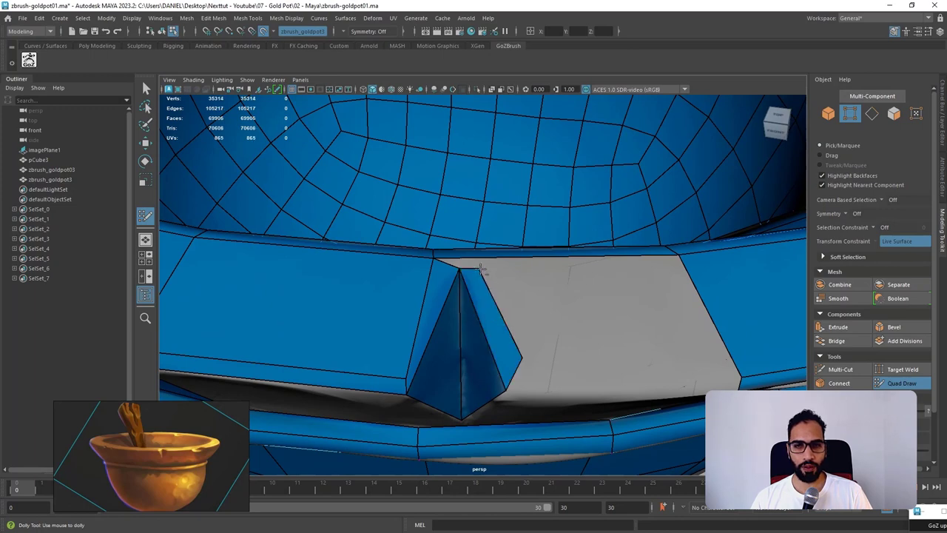
{"action": "middle_click_drag", "start_coordinate": [510, 367], "coordinate": [541, 257], "text": "alt"}
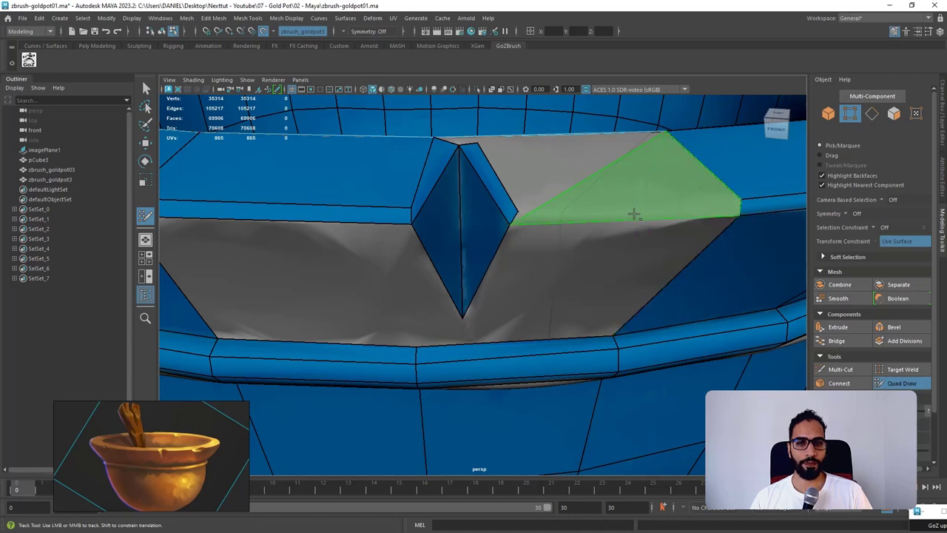
{"action": "left_click", "coordinate": [713, 208], "text": "shift"}
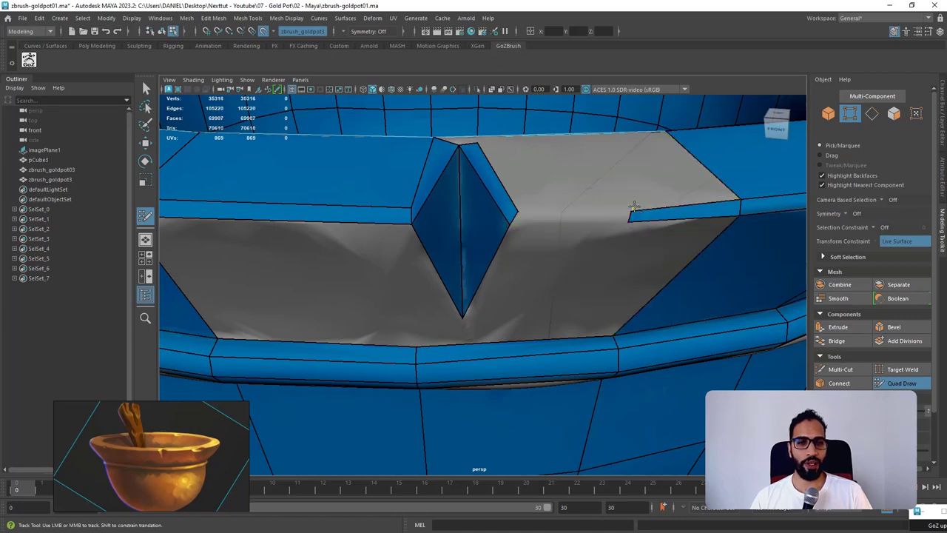
{"action": "key", "text": "ctrl+z"}
{"action": "left_click_drag", "start_coordinate": [630, 212], "coordinate": [516, 217]}
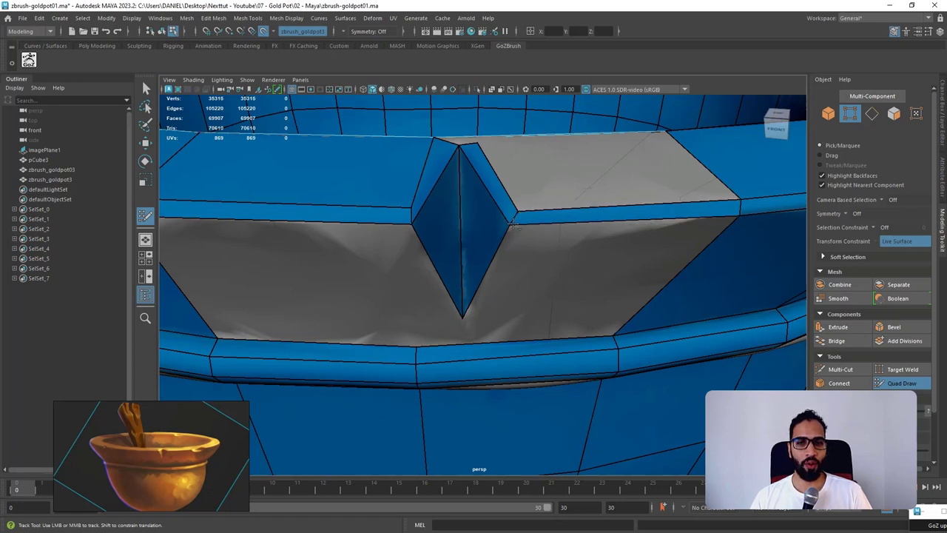
{"action": "left_click_drag", "start_coordinate": [513, 222], "coordinate": [509, 224]}
{"action": "scroll", "coordinate": [464, 198], "scroll_direction": "down", "scroll_amount": 3}
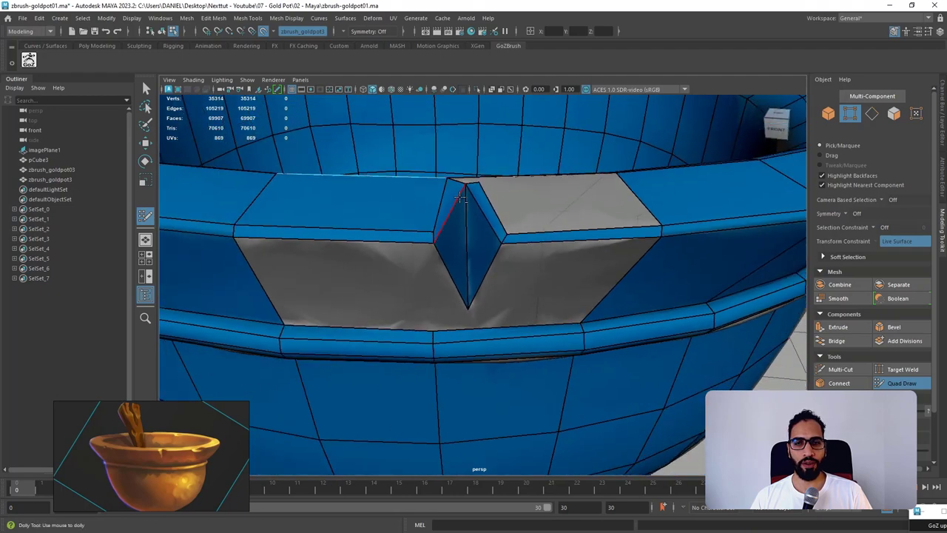
{"action": "mouse_move", "coordinate": [456, 192]}
{"action": "left_mouse_down"}
{"action": "mouse_move", "coordinate": [430, 310]}
{"action": "mouse_move", "coordinate": [423, 281]}
{"action": "left_mouse_up"}
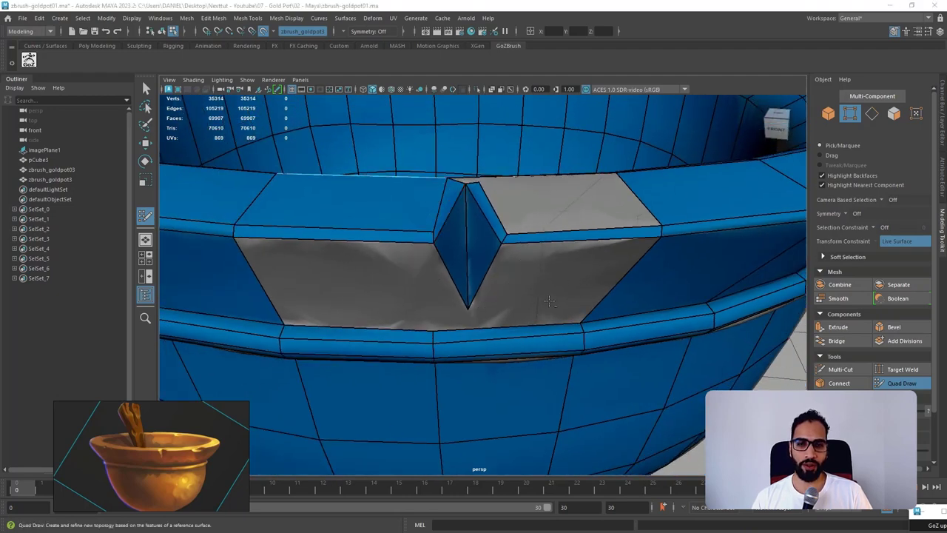
{"action": "left_click_drag", "start_coordinate": [547, 300], "coordinate": [541, 273], "text": "alt"}
{"action": "right_click_drag", "start_coordinate": [541, 273], "coordinate": [462, 282], "text": "alt"}
{"action": "left_click_drag", "start_coordinate": [396, 326], "coordinate": [506, 297]}
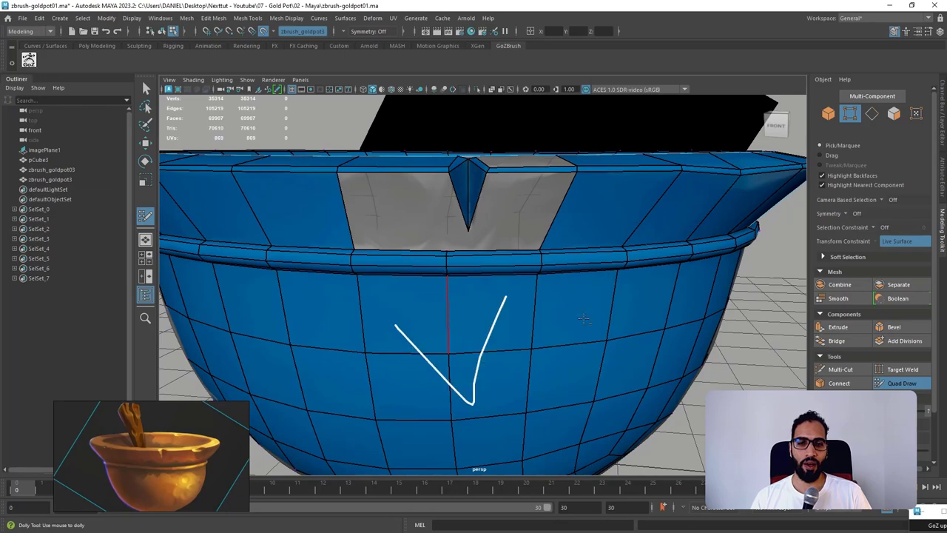
{"action": "left_click_drag", "start_coordinate": [733, 372], "coordinate": [716, 405], "text": "alt"}
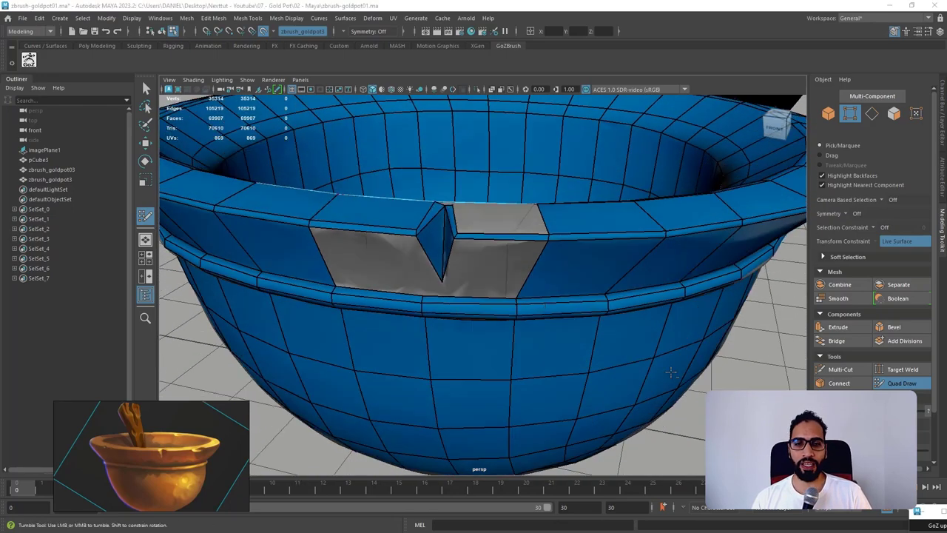
{"action": "right_click_drag", "start_coordinate": [716, 406], "coordinate": [697, 407], "text": "alt"}
Move the right notch strip's upper corner onto the next rim vertex and fill the two remaining gaps in the rim's top.
{"action": "right_click_drag", "start_coordinate": [472, 223], "coordinate": [508, 234], "text": "alt"}
{"action": "left_click_drag", "start_coordinate": [508, 234], "coordinate": [500, 325], "text": "alt"}
{"action": "middle_click_drag", "start_coordinate": [437, 339], "coordinate": [451, 315], "text": "alt"}
{"action": "right_click_drag", "start_coordinate": [433, 315], "coordinate": [518, 363], "text": "alt"}
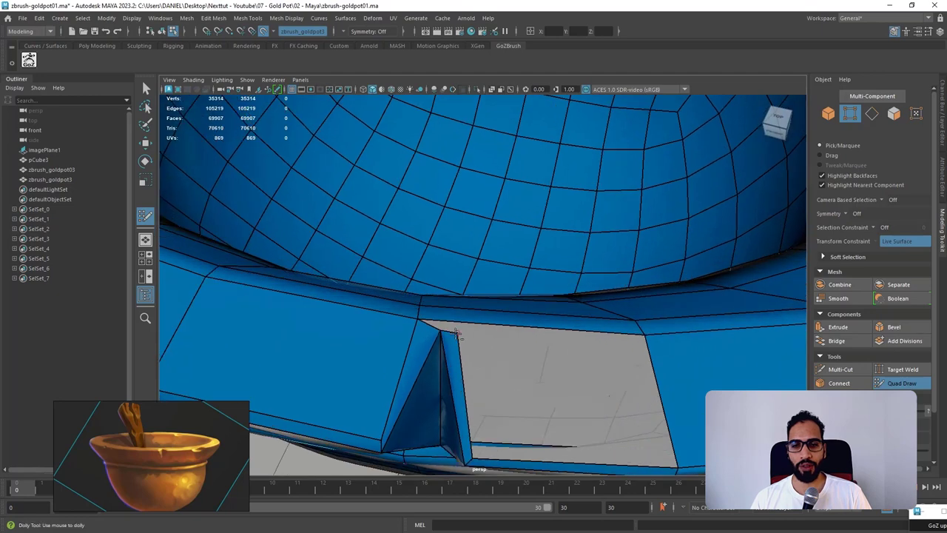
{"action": "left_click_drag", "start_coordinate": [457, 333], "coordinate": [645, 334]}
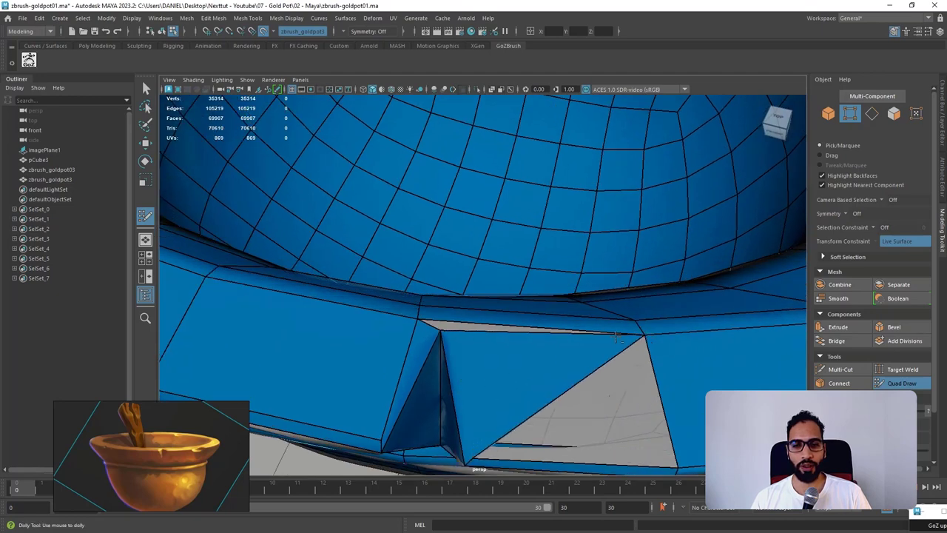
{"action": "left_click", "coordinate": [455, 324], "text": "shift"}
{"action": "scroll", "coordinate": [549, 367], "scroll_direction": "down", "scroll_amount": 2}
{"action": "left_click", "coordinate": [575, 389], "text": "shift"}
Fill the missing faces on the rim's outer side to the right of, below and to the left of the notch.
{"action": "left_click_drag", "start_coordinate": [588, 387], "coordinate": [604, 281], "text": "alt"}
{"action": "middle_click_drag", "start_coordinate": [612, 176], "coordinate": [591, 254], "text": "alt"}
{"action": "right_click_drag", "start_coordinate": [619, 179], "coordinate": [603, 222], "text": "alt"}
{"action": "left_click_drag", "start_coordinate": [601, 234], "coordinate": [585, 200], "text": "alt"}
{"action": "middle_click_drag", "start_coordinate": [525, 212], "coordinate": [516, 231], "text": "alt"}
{"action": "mouse_move", "coordinate": [516, 231]}
{"action": "right_mouse_down", "text": "alt"}
{"action": "mouse_move", "coordinate": [515, 244]}
{"action": "mouse_move", "coordinate": [527, 238]}
{"action": "right_mouse_up", "text": "alt"}
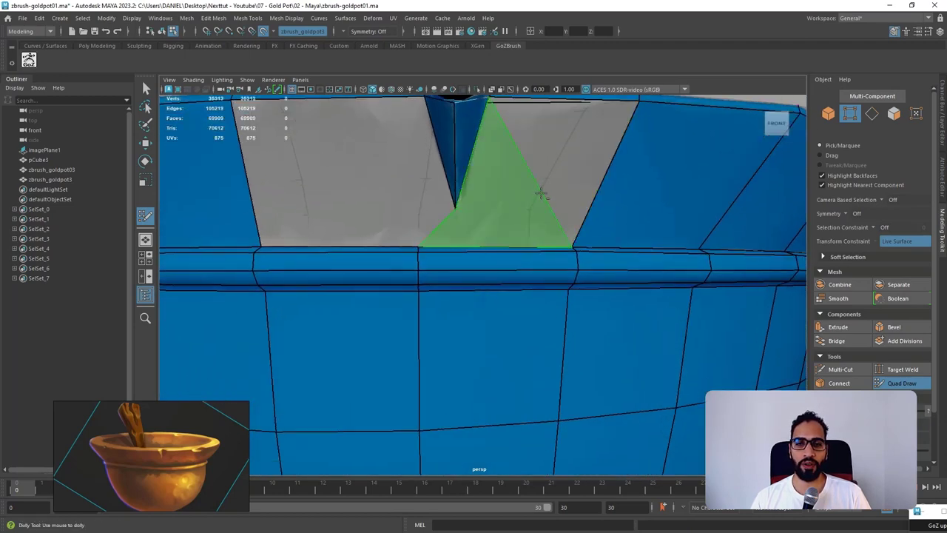
{"action": "left_click", "coordinate": [541, 193], "text": "shift"}
{"action": "left_click", "coordinate": [440, 233], "text": "shift"}
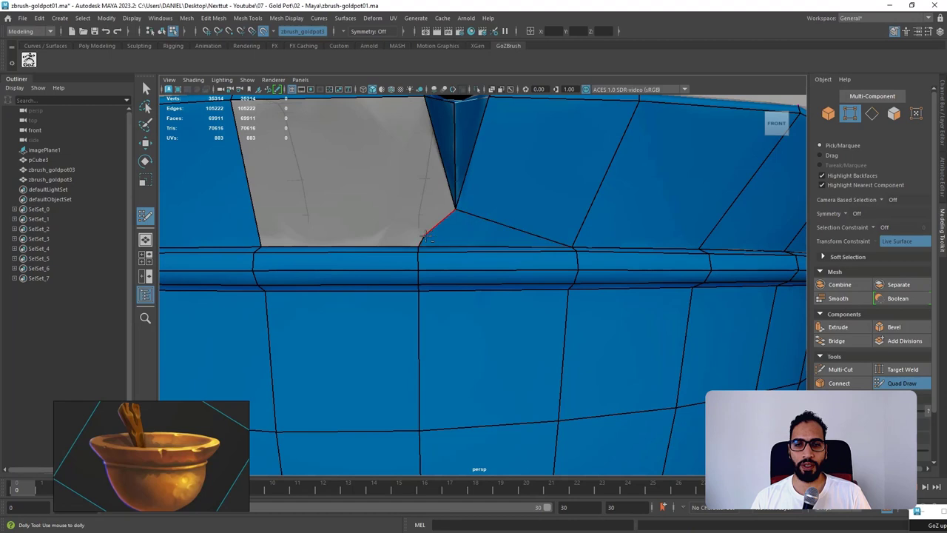
{"action": "middle_click_drag", "start_coordinate": [459, 211], "coordinate": [494, 242], "text": "alt"}
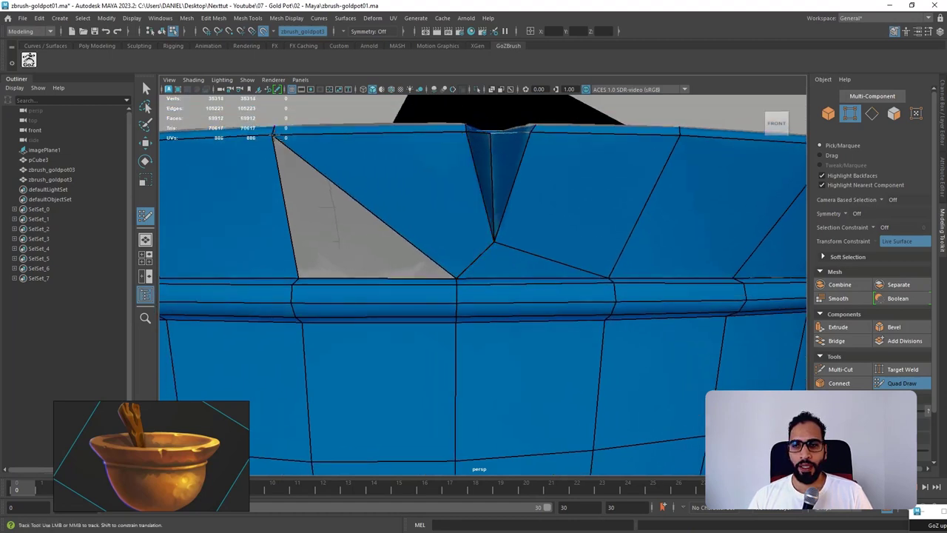
{"action": "left_click", "coordinate": [332, 215], "text": "shift"}
Examine the low-resolution bowl's topology from below and above, including the base inside the bowl.
{"action": "left_click_drag", "start_coordinate": [459, 250], "coordinate": [654, 123], "text": "alt"}
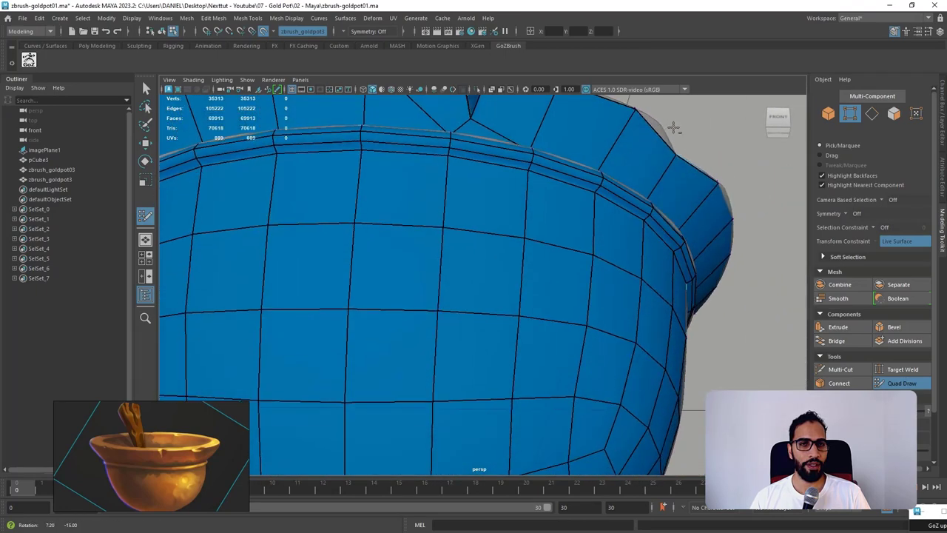
{"action": "mouse_move", "coordinate": [671, 164]}
{"action": "left_mouse_down", "text": "alt"}
{"action": "mouse_move", "coordinate": [546, 212]}
{"action": "mouse_move", "coordinate": [446, 185]}
{"action": "mouse_move", "coordinate": [434, 165]}
{"action": "mouse_move", "coordinate": [509, 178]}
{"action": "mouse_move", "coordinate": [488, 238]}
{"action": "mouse_move", "coordinate": [452, 271]}
{"action": "mouse_move", "coordinate": [415, 264]}
{"action": "left_mouse_up", "text": "alt"}
{"action": "scroll", "coordinate": [461, 293], "scroll_direction": "up", "scroll_amount": 3}
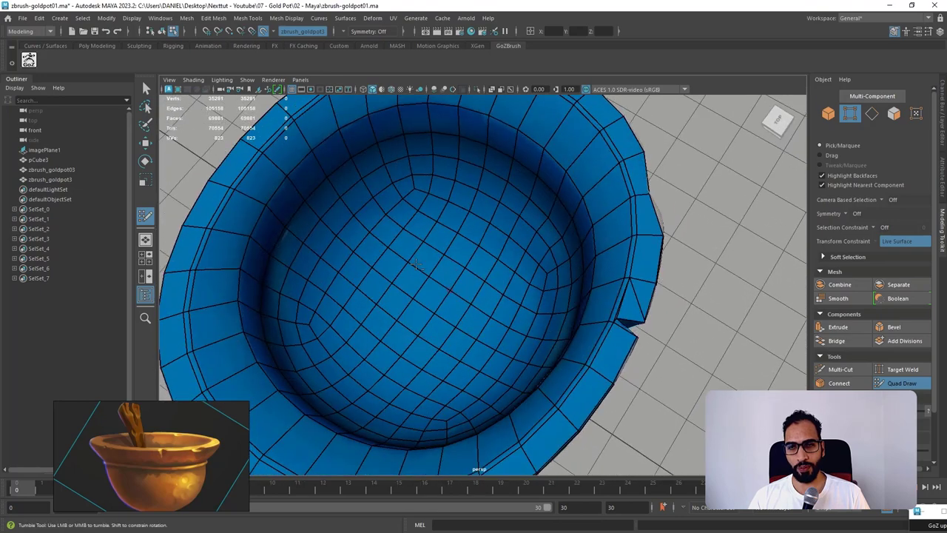
{"action": "scroll", "coordinate": [348, 312], "scroll_direction": "down", "scroll_amount": 2}
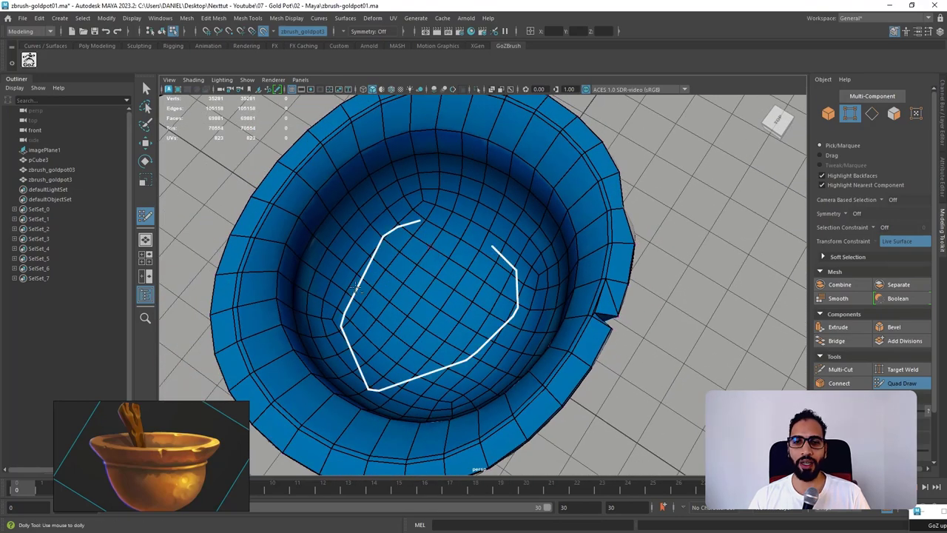
Leave Quad Draw, return the low-resolution bowl to object mode and turn off the live surface.
{"action": "left_click_drag", "start_coordinate": [657, 260], "coordinate": [546, 207], "text": "alt"}
{"action": "scroll", "coordinate": [503, 211], "scroll_direction": "down", "scroll_amount": 5}
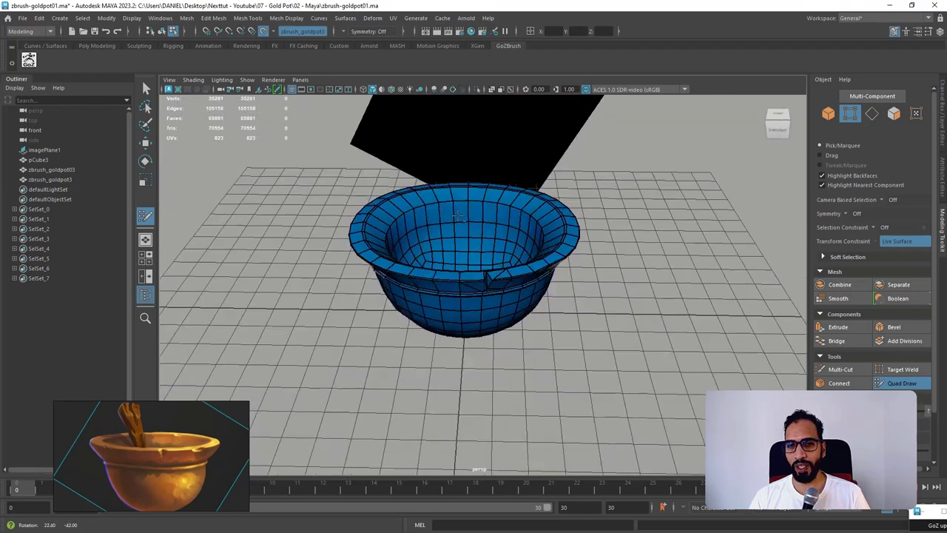
{"action": "middle_click_drag", "start_coordinate": [456, 211], "coordinate": [452, 257], "text": "alt"}
{"action": "scroll", "coordinate": [449, 256], "scroll_direction": "up", "scroll_amount": 2}
{"action": "key", "text": "w"}
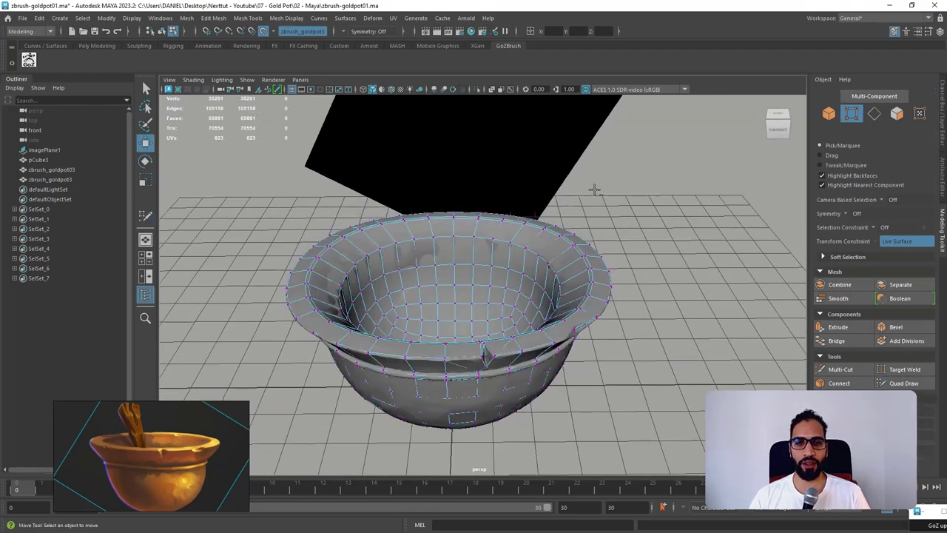
{"action": "right_click_drag", "start_coordinate": [577, 201], "coordinate": [588, 198]}
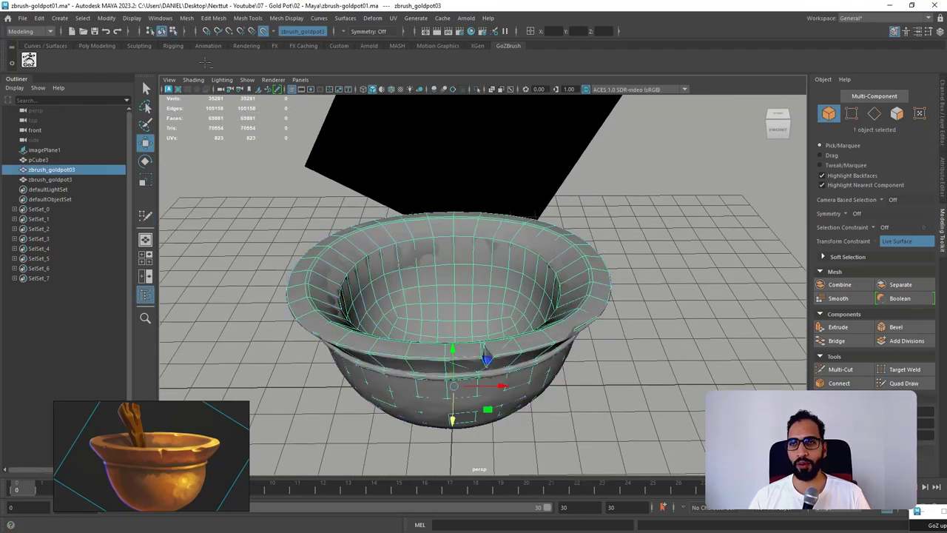
{"action": "left_click", "coordinate": [262, 31]}
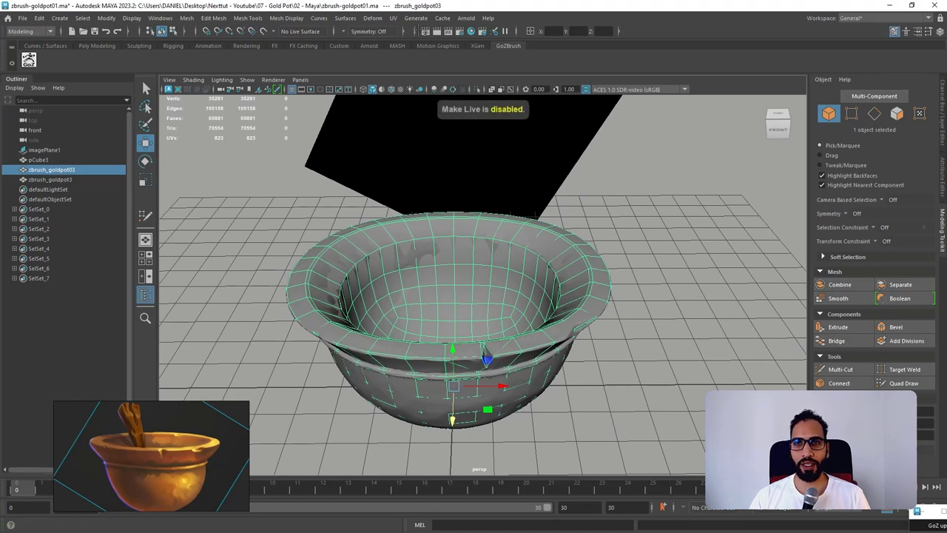
Apply automatic UV mapping to the low-resolution bowl, checking its UV layout before and after, and return to object mode.
{"action": "left_click", "coordinate": [392, 18]}
{"action": "left_click", "coordinate": [416, 38]}
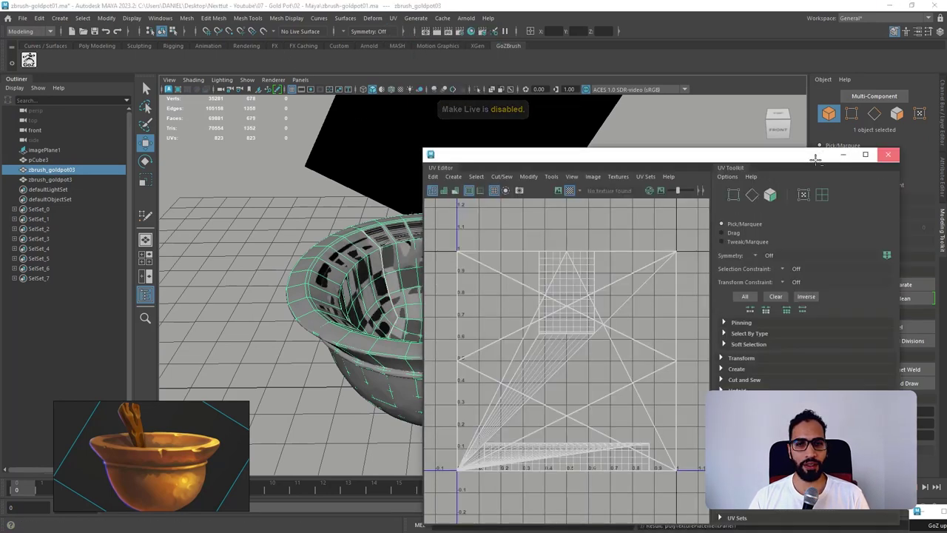
{"action": "left_click", "coordinate": [867, 154]}
{"action": "left_click", "coordinate": [393, 18]}
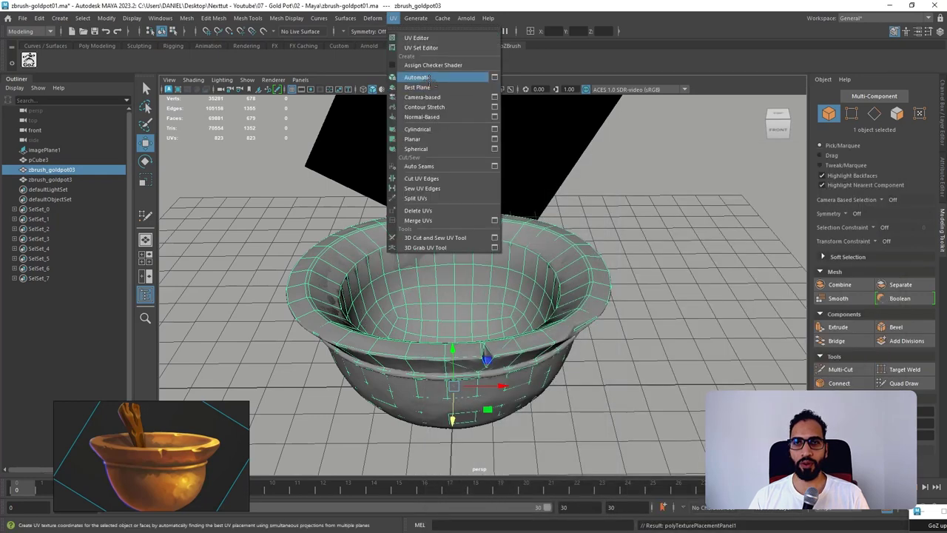
{"action": "left_click", "coordinate": [430, 77]}
{"action": "left_click", "coordinate": [393, 18]}
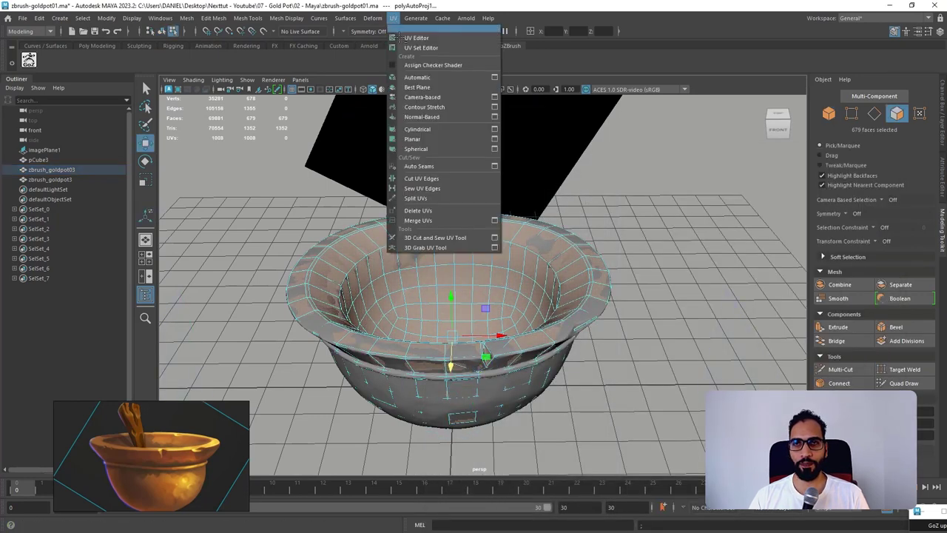
{"action": "left_click", "coordinate": [416, 38]}
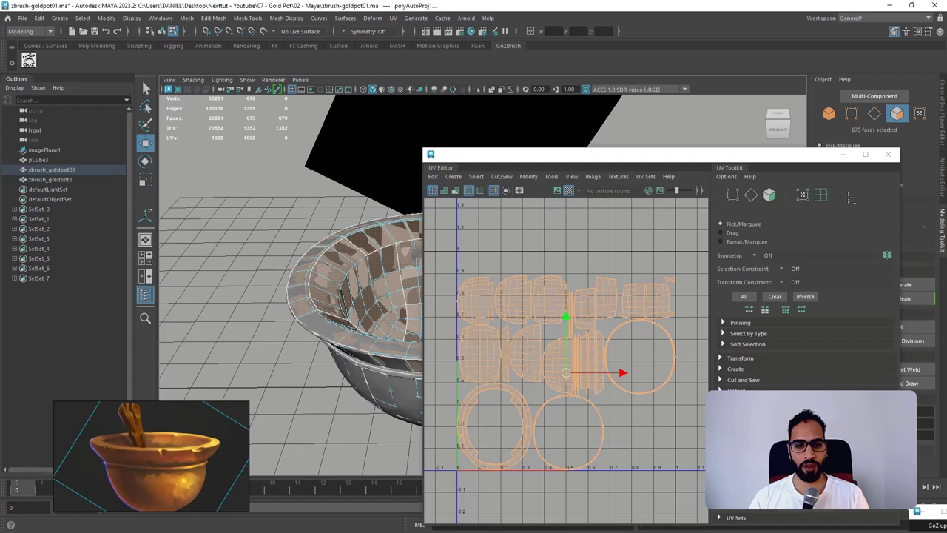
{"action": "left_click", "coordinate": [888, 153]}
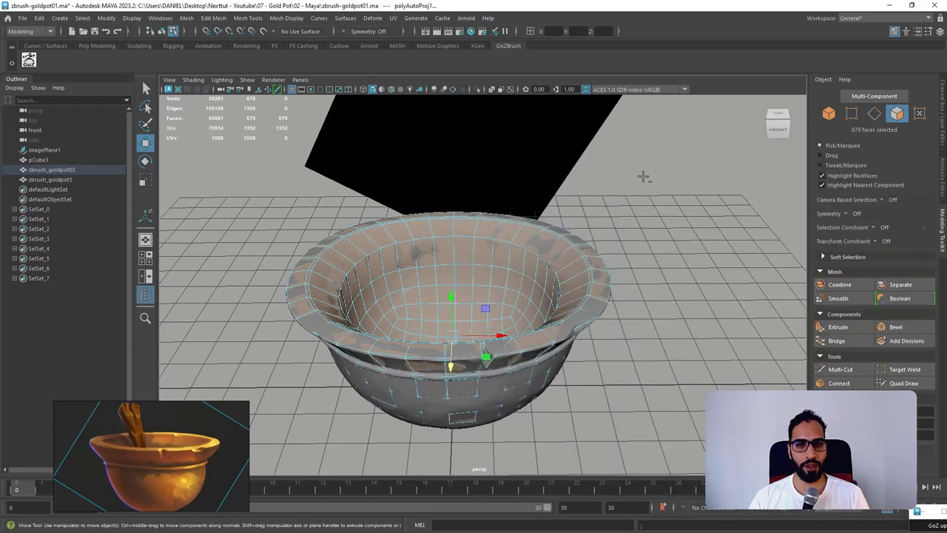
{"action": "right_click_drag", "start_coordinate": [645, 175], "coordinate": [698, 145]}
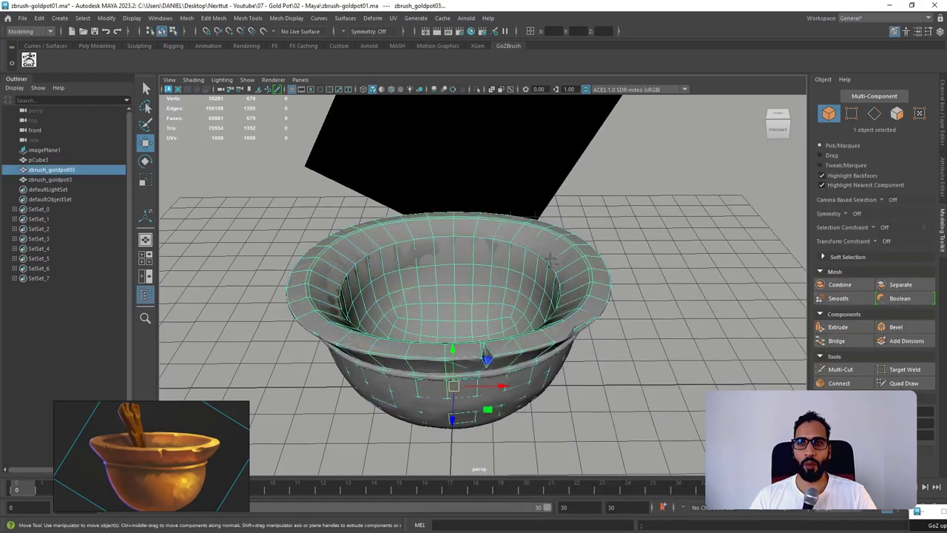
Put the decimated bowl zbrush_goldpot3 on a new display layer and hide that layer.
{"action": "left_click", "coordinate": [495, 393]}
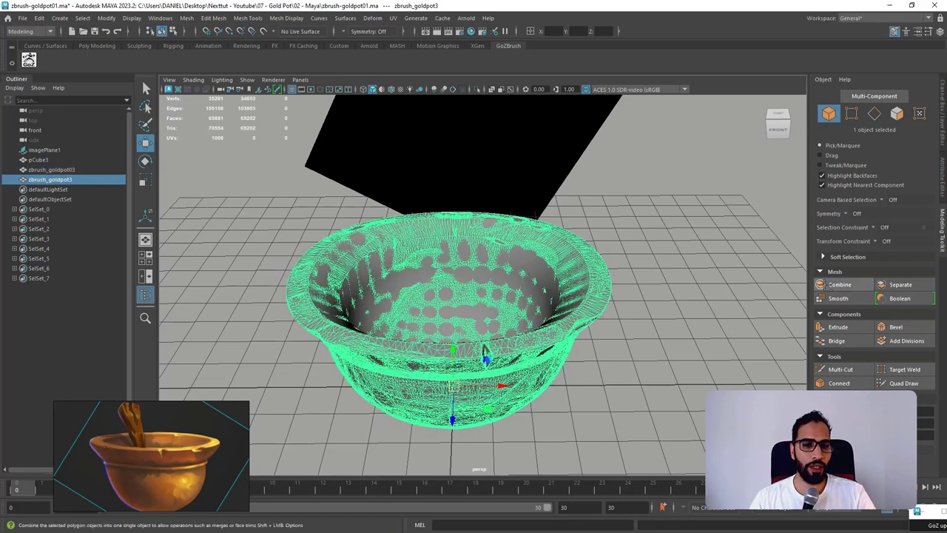
{"action": "key", "text": "Delete"}
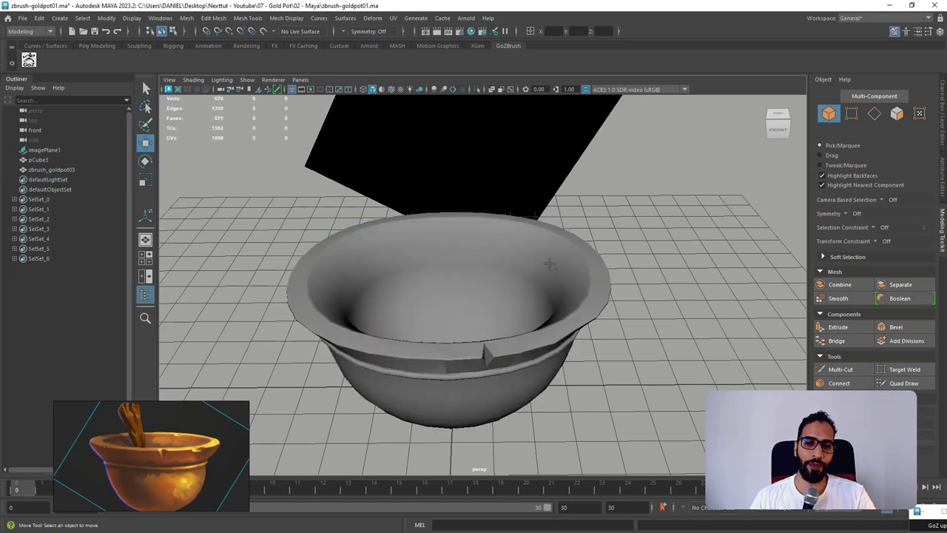
{"action": "key", "text": "ctrl+z"}
{"action": "left_click", "coordinate": [941, 138]}
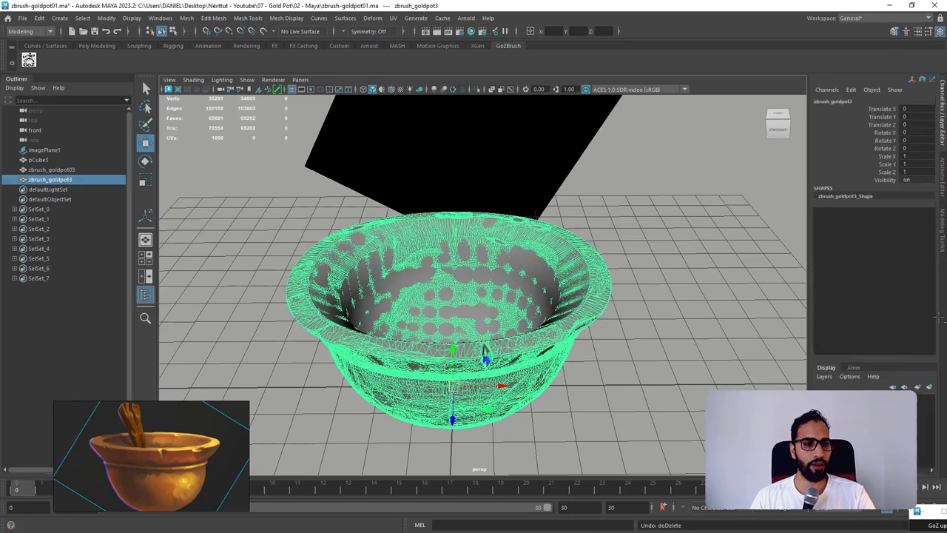
{"action": "left_click", "coordinate": [929, 386]}
{"action": "double_click", "coordinate": [881, 399]}
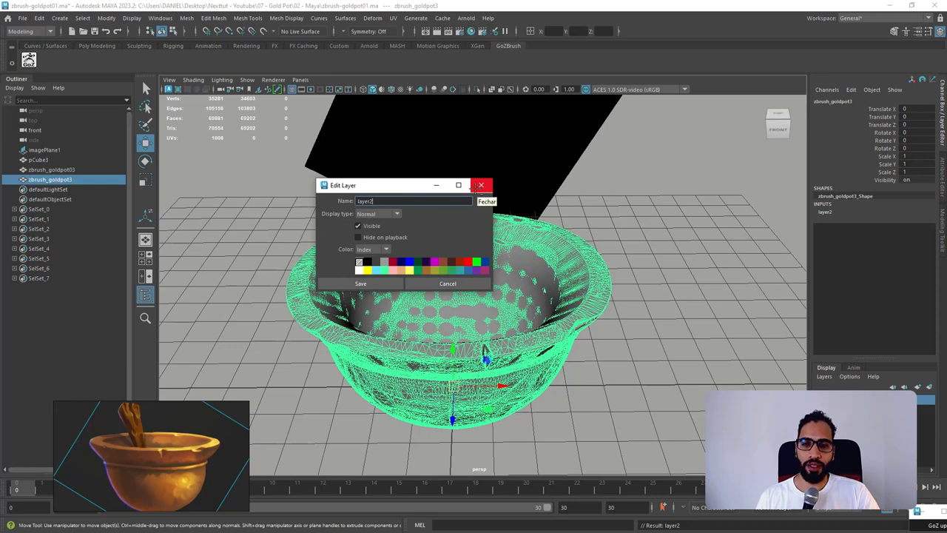
{"action": "left_click", "coordinate": [481, 185]}
{"action": "left_click", "coordinate": [819, 399]}
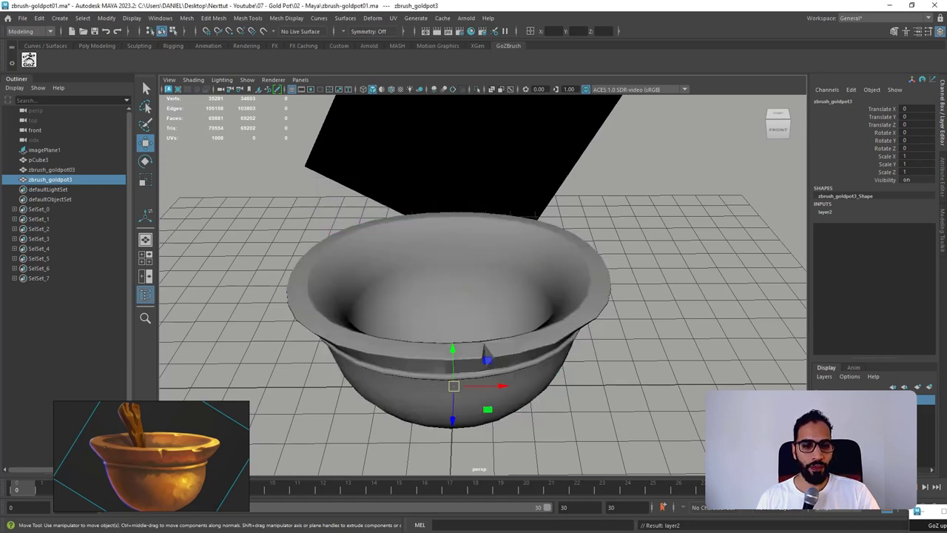
Apply Soften Edge to the low-resolution bowl zbrush_goldpot03 and check its shading from the front.
{"action": "left_click", "coordinate": [586, 308]}
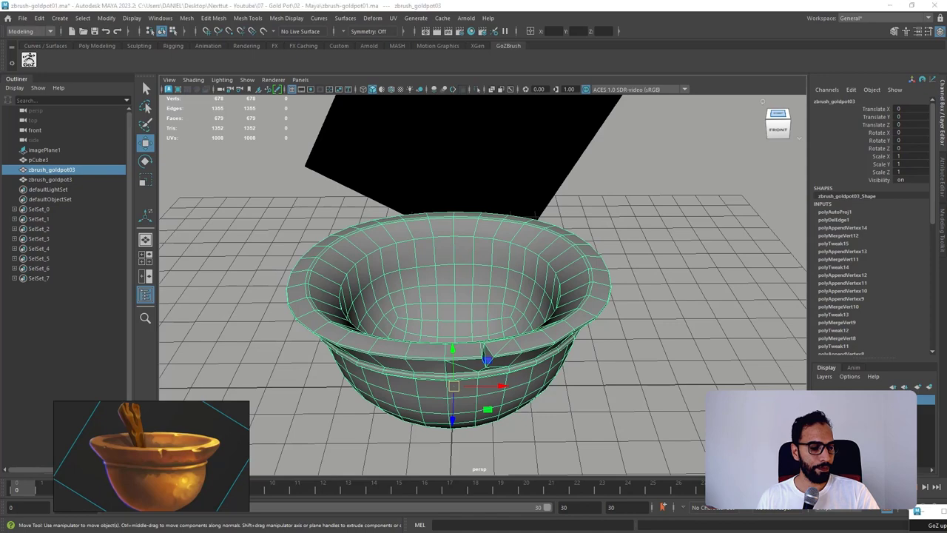
{"action": "left_click", "coordinate": [286, 18]}
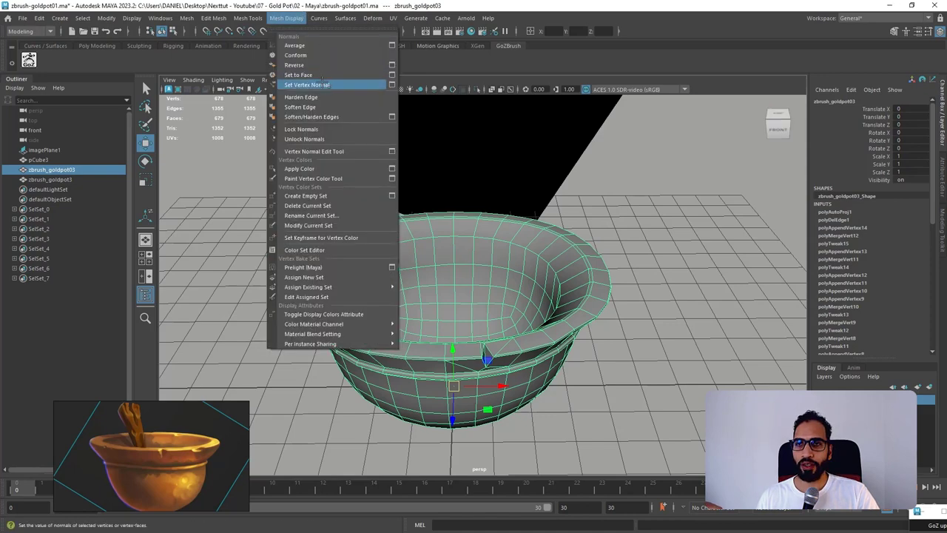
{"action": "left_click", "coordinate": [300, 107]}
{"action": "left_click", "coordinate": [651, 205]}
{"action": "left_click", "coordinate": [529, 240]}
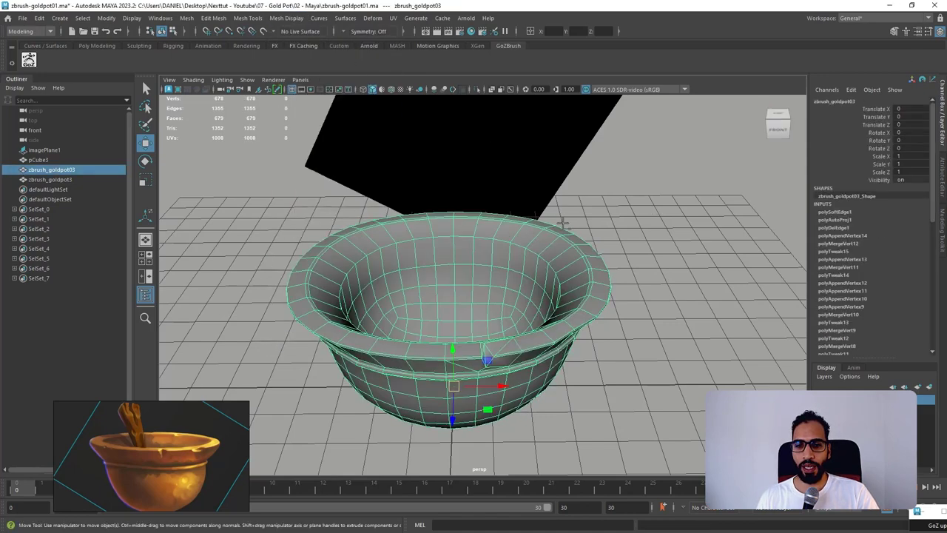
{"action": "left_click", "coordinate": [646, 214]}
{"action": "left_click_drag", "start_coordinate": [646, 214], "coordinate": [575, 156], "text": "alt"}
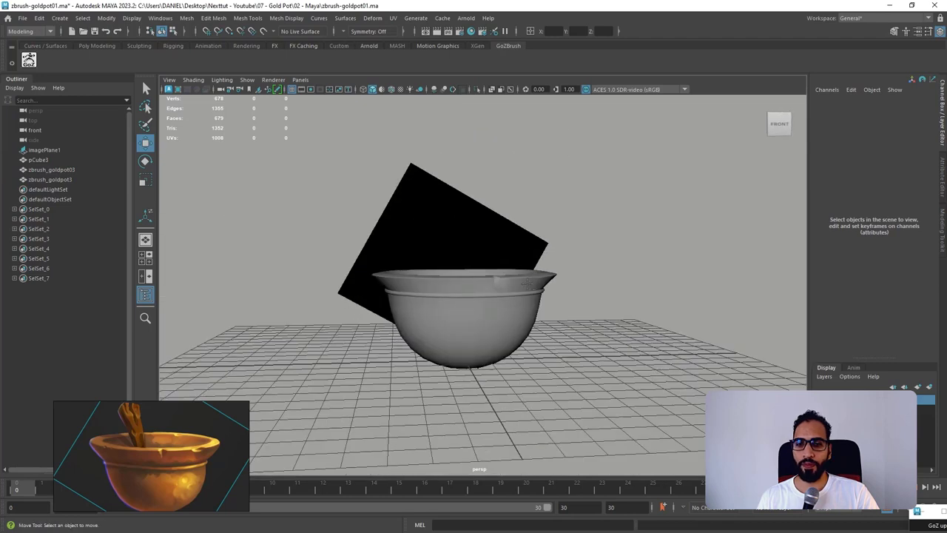
Freeze the low-resolution bowl's transformations and delete its construction history.
{"action": "left_click", "coordinate": [532, 266]}
{"action": "left_click", "coordinate": [39, 18]}
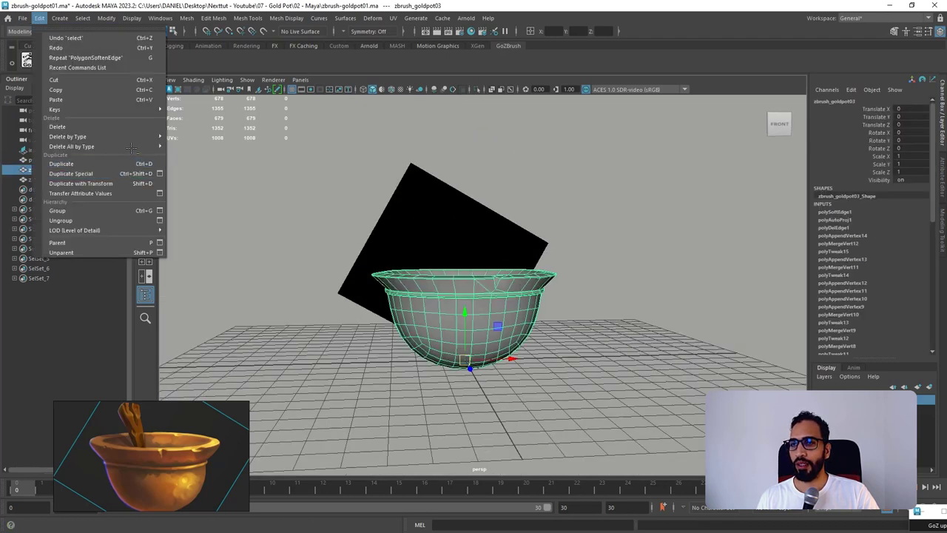
{"action": "mouse_move", "coordinate": [104, 19]}
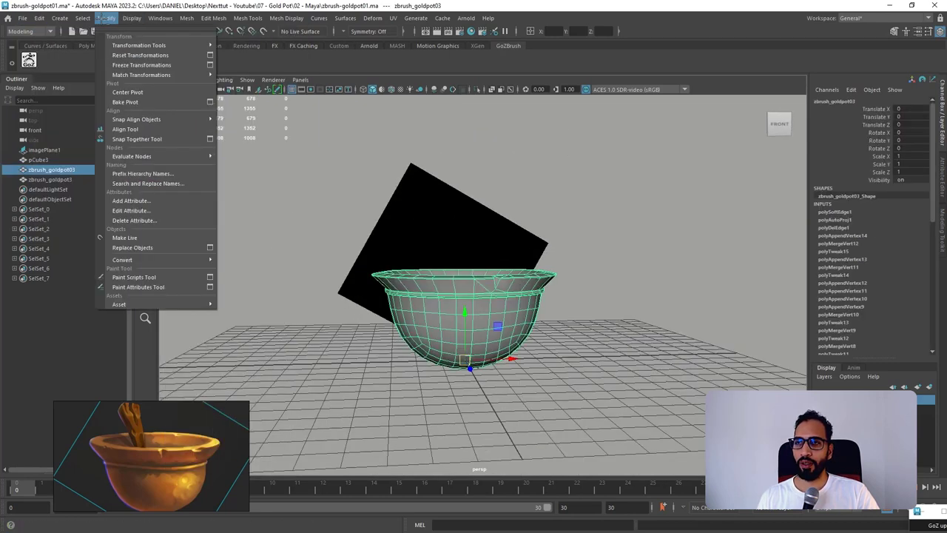
{"action": "left_click", "coordinate": [116, 64]}
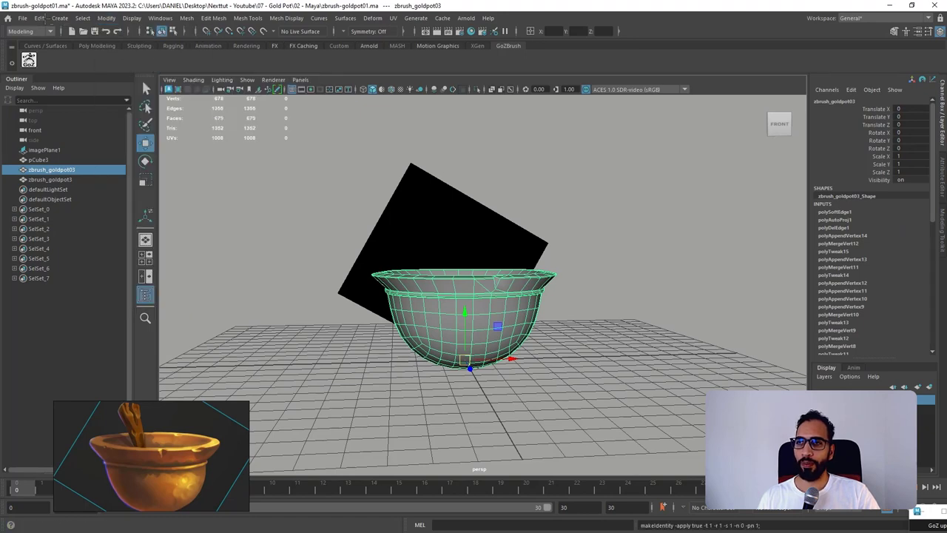
{"action": "left_click", "coordinate": [39, 18]}
{"action": "mouse_move", "coordinate": [148, 136]}
{"action": "left_click", "coordinate": [194, 137]}
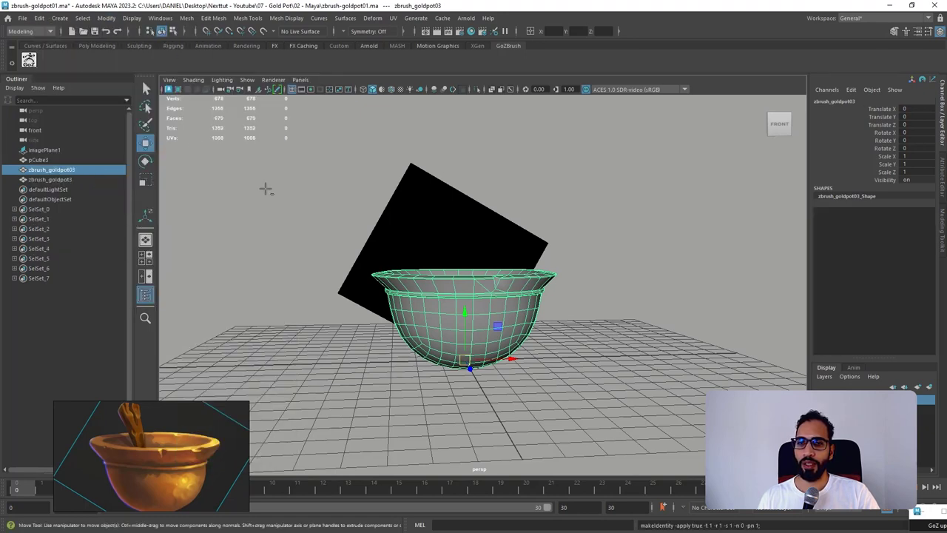
Start exporting the selected low-resolution bowl with Export Selection.
{"action": "left_click_drag", "start_coordinate": [455, 242], "coordinate": [429, 296], "text": "alt"}
{"action": "left_click", "coordinate": [22, 18]}
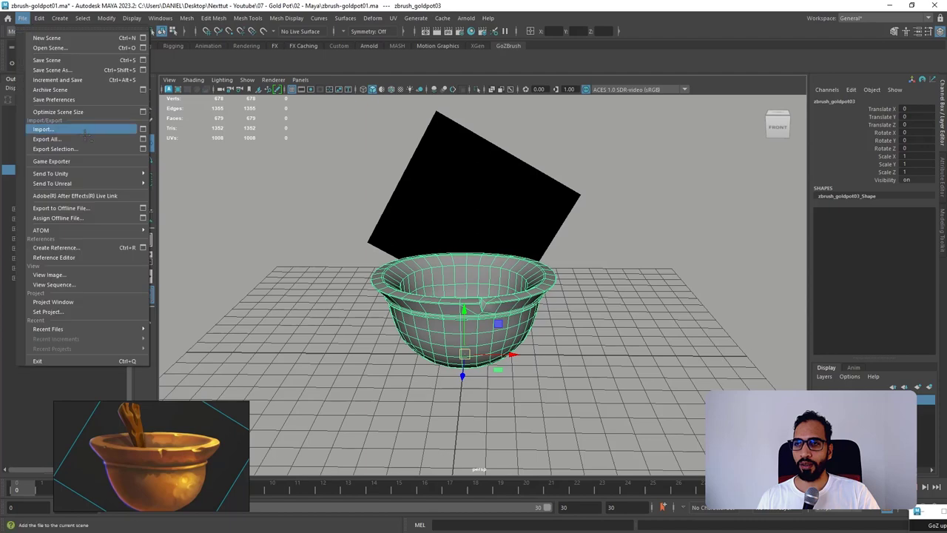
{"action": "left_click", "coordinate": [44, 148]}
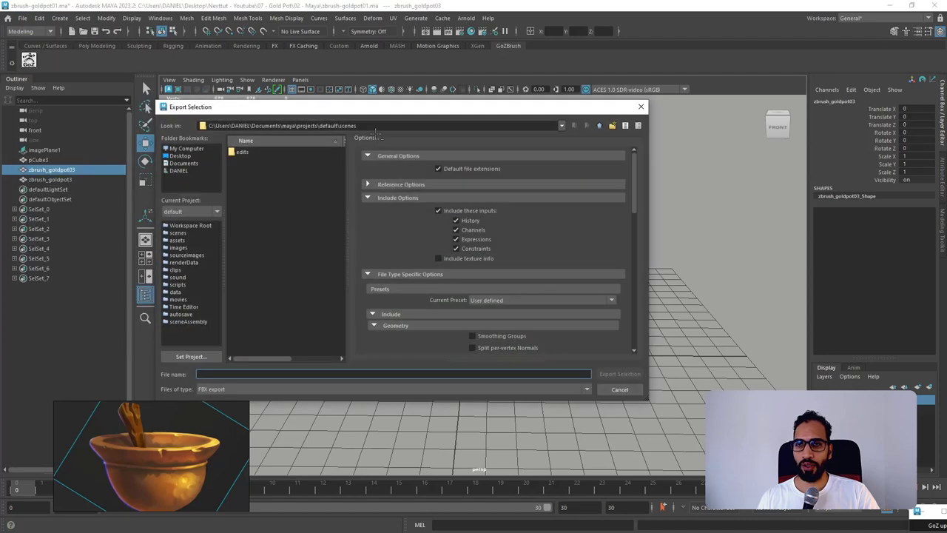
{"action": "left_click_drag", "start_coordinate": [377, 127], "coordinate": [191, 107]}
{"action": "type", "text": "zbrush-goldpot01"}
{"action": "key", "text": "super"}
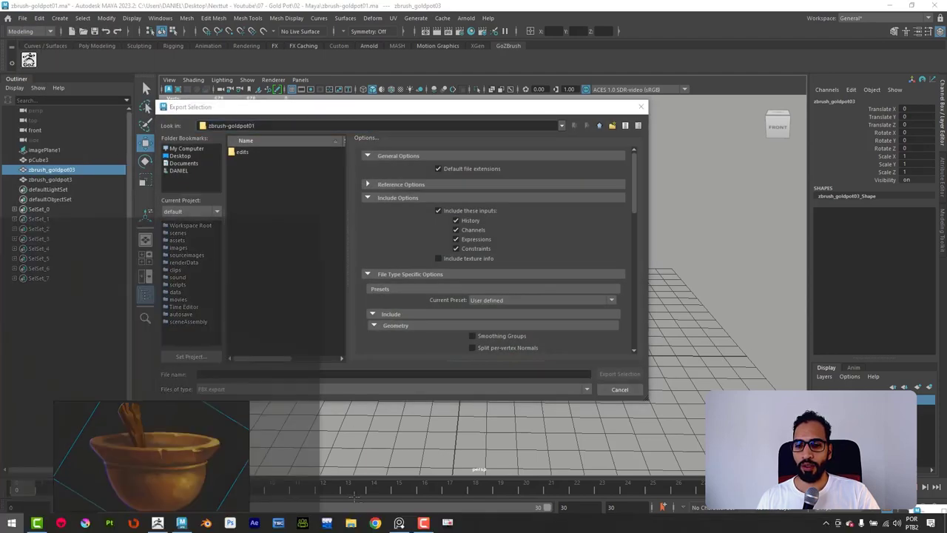
{"action": "key", "text": "super"}
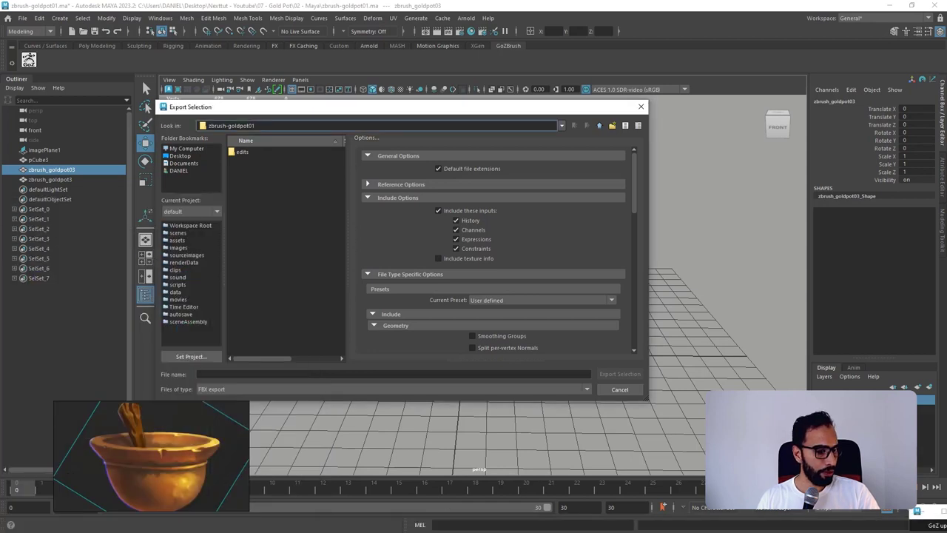
Set the export location to the desktop project folder Nexttut - Youtube\07 - Gold Pot.
{"action": "key", "text": "super"}
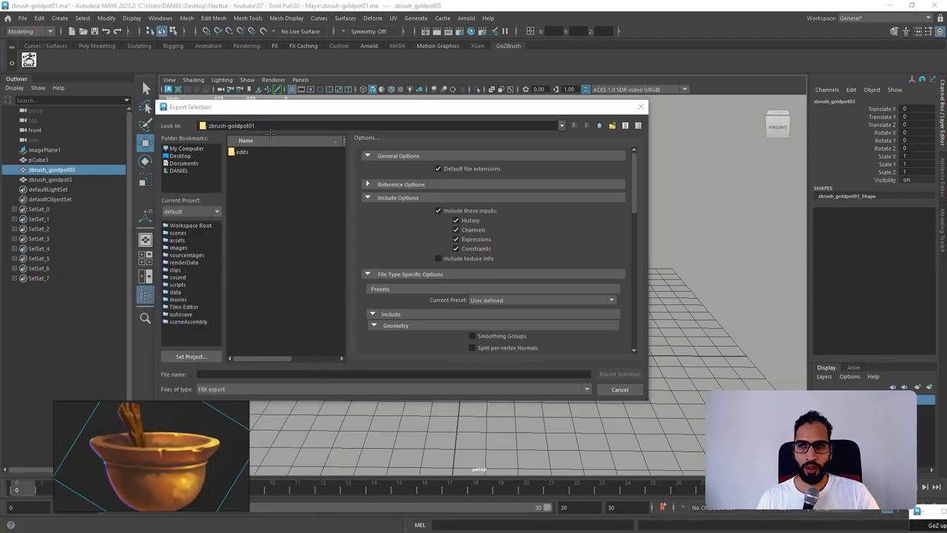
{"action": "left_click_drag", "start_coordinate": [270, 128], "coordinate": [195, 124]}
{"action": "type", "text": "C:\\Users\\DANIEL\\Desktop\\Nexttut - Youtube\\07 - Gold Pot"}
{"action": "left_click", "coordinate": [279, 169]}
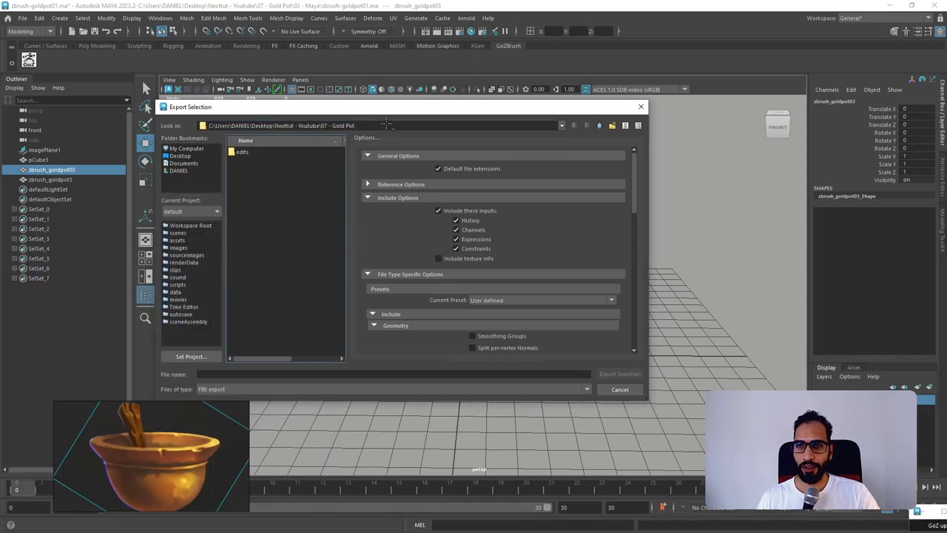
{"action": "left_click_drag", "start_coordinate": [387, 125], "coordinate": [111, 106]}
{"action": "key", "text": "Return"}
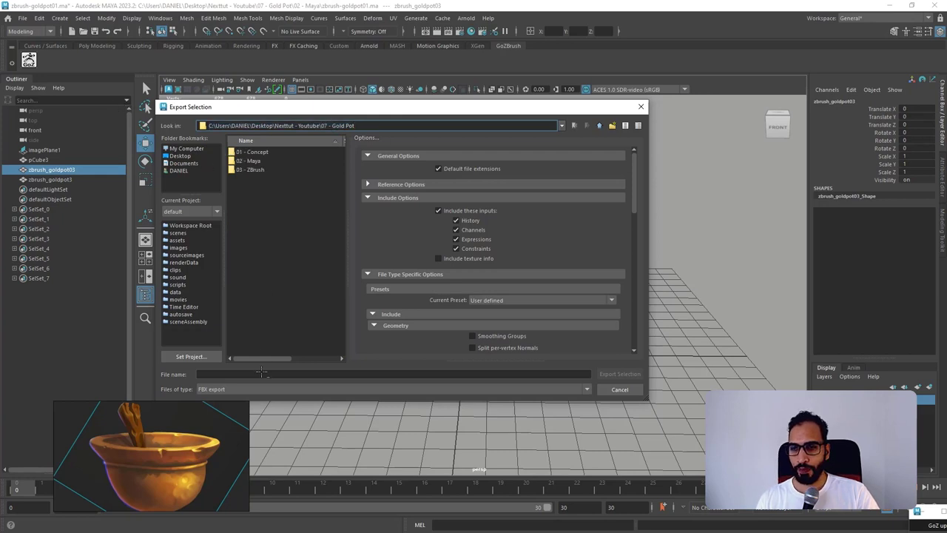
Name the FBX export file Gold_Pot_Low.
{"action": "left_click", "coordinate": [263, 374]}
{"action": "type", "text": "Low"}
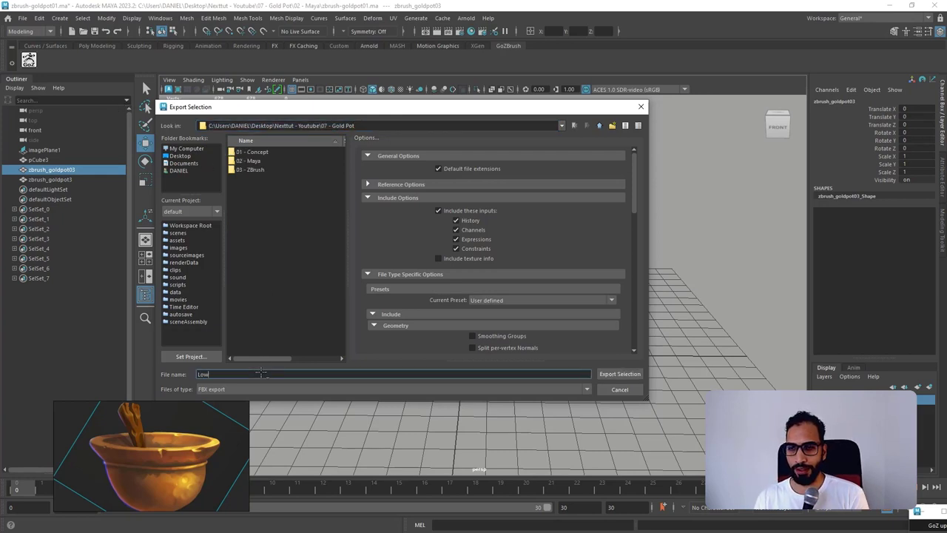
{"action": "key", "text": "ctrl+a"}
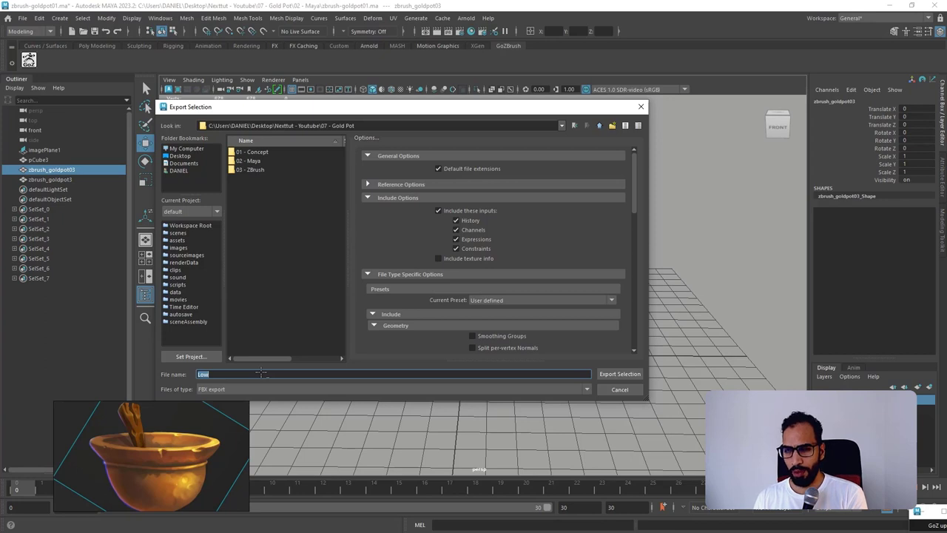
{"action": "type", "text": "P"}
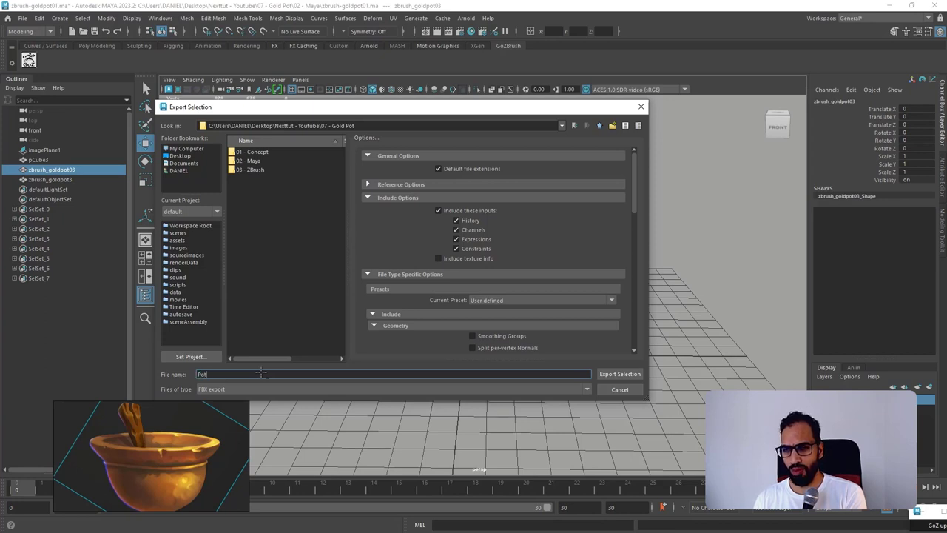
{"action": "type", "text": "ot"}
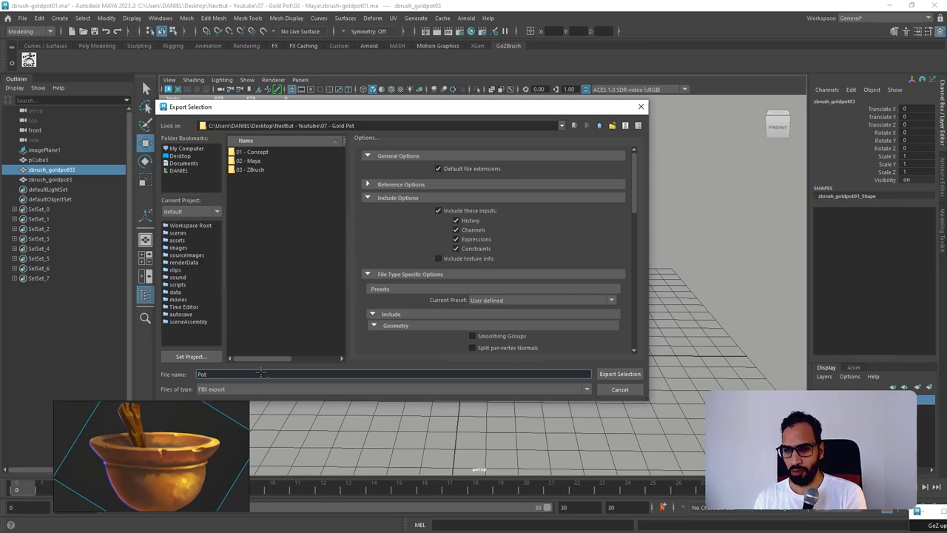
{"action": "key", "text": "ctrl+a"}
{"action": "type", "text": "Go"}
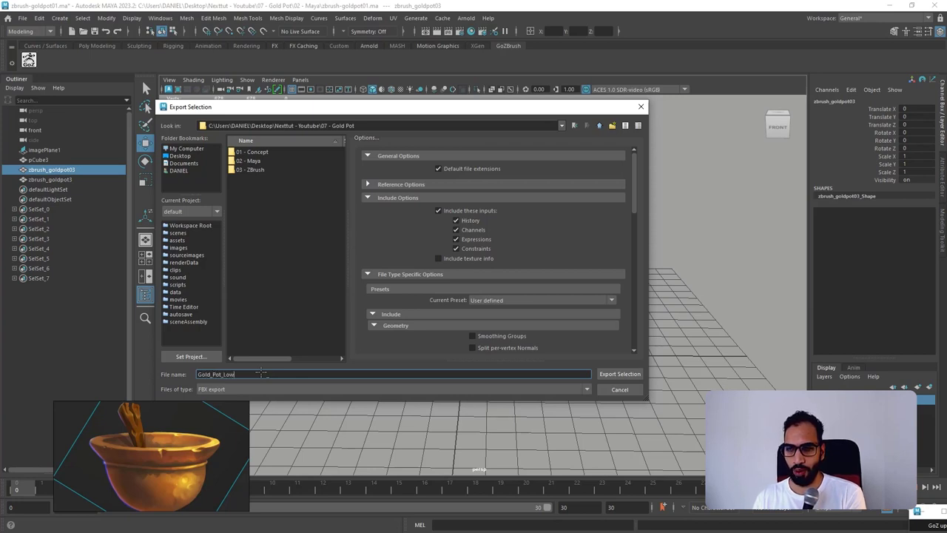
Complete the FBX export of the low-resolution bowl and switch to ZBrush.
{"action": "left_click", "coordinate": [622, 374]}
{"action": "key", "text": "super"}
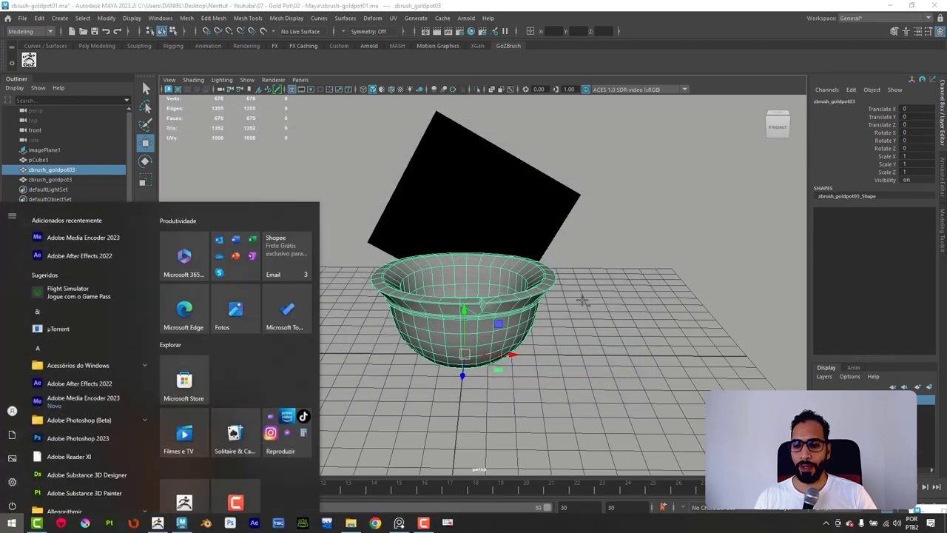
{"action": "left_click", "coordinate": [184, 489]}
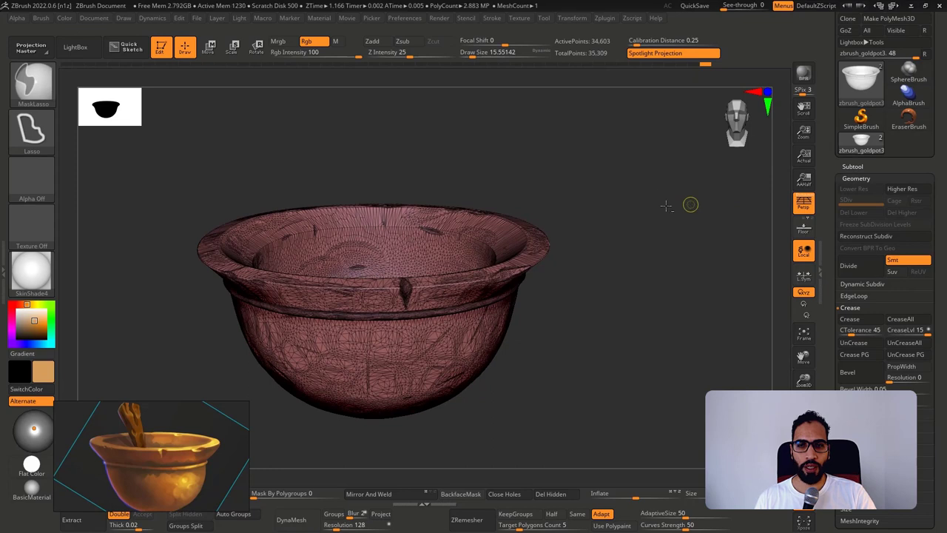
Hide the polyframe wireframe on the sculpted bowl and start an FBX export of the selected subtool.
{"action": "key", "text": "shift+f"}
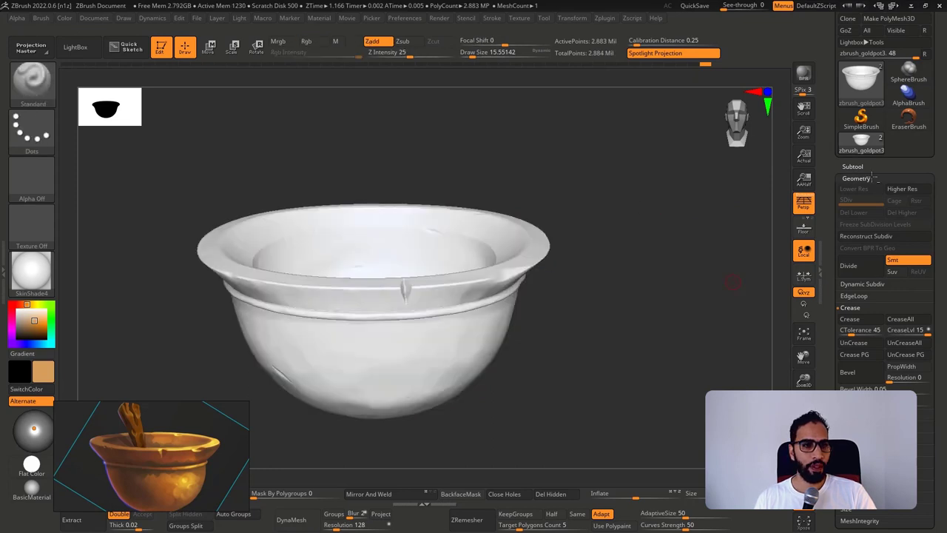
{"action": "left_click", "coordinate": [870, 177]}
{"action": "left_click", "coordinate": [887, 178]}
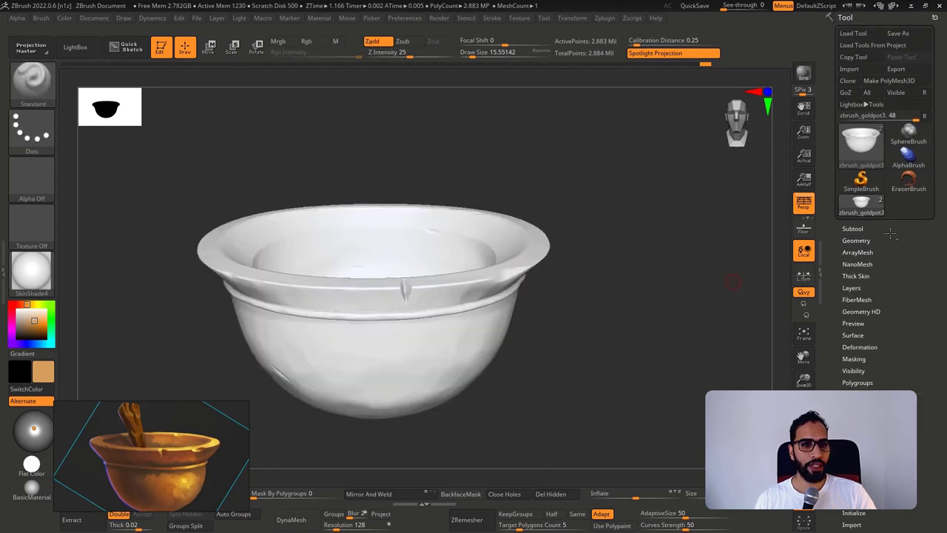
{"action": "left_click", "coordinate": [856, 178]}
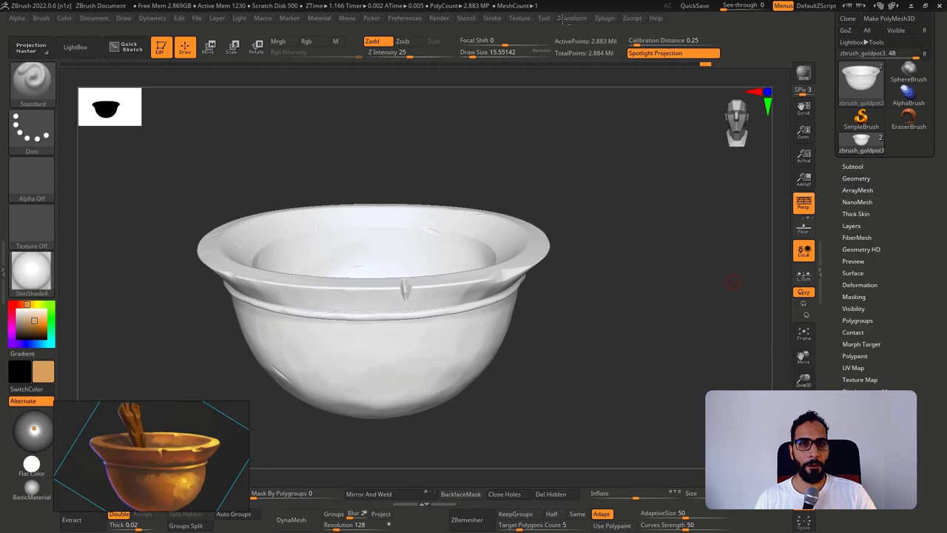
{"action": "left_click", "coordinate": [601, 18]}
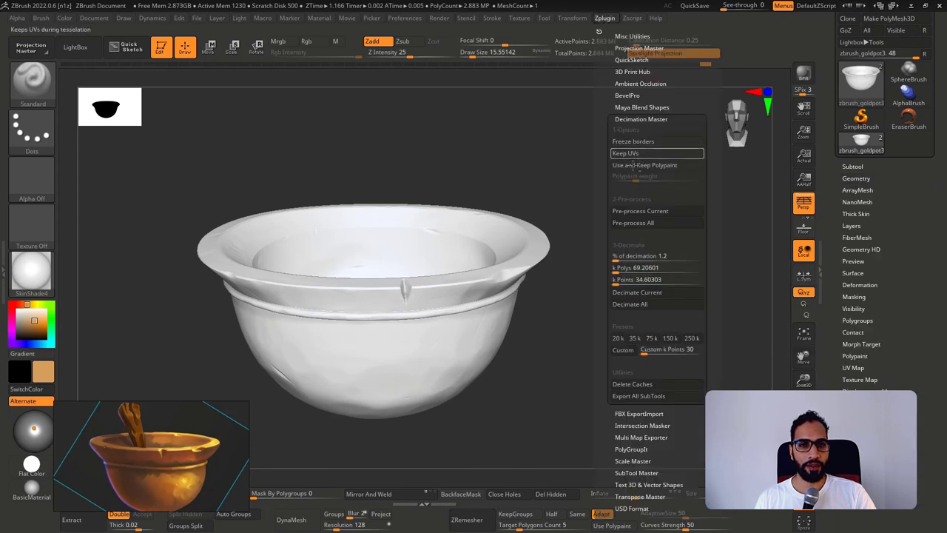
{"action": "left_click", "coordinate": [637, 118]}
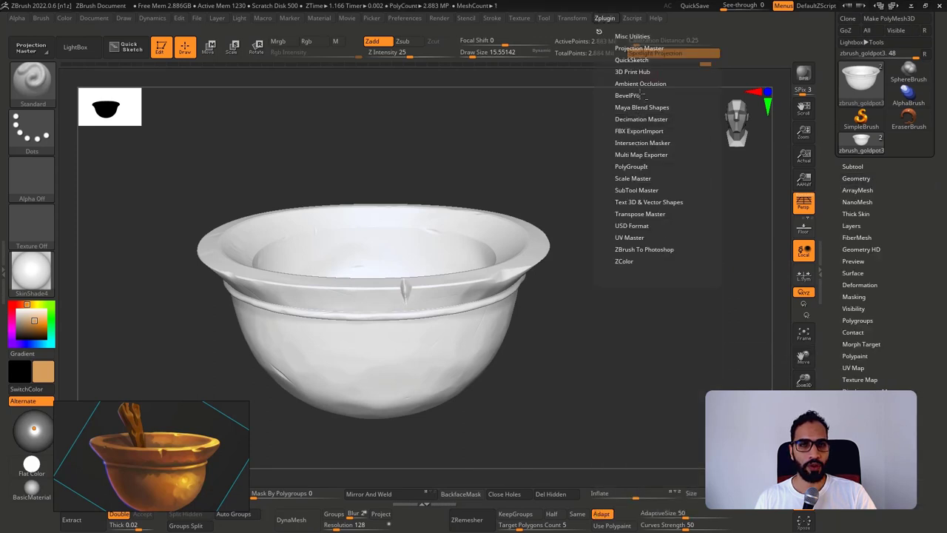
{"action": "left_click", "coordinate": [639, 131]}
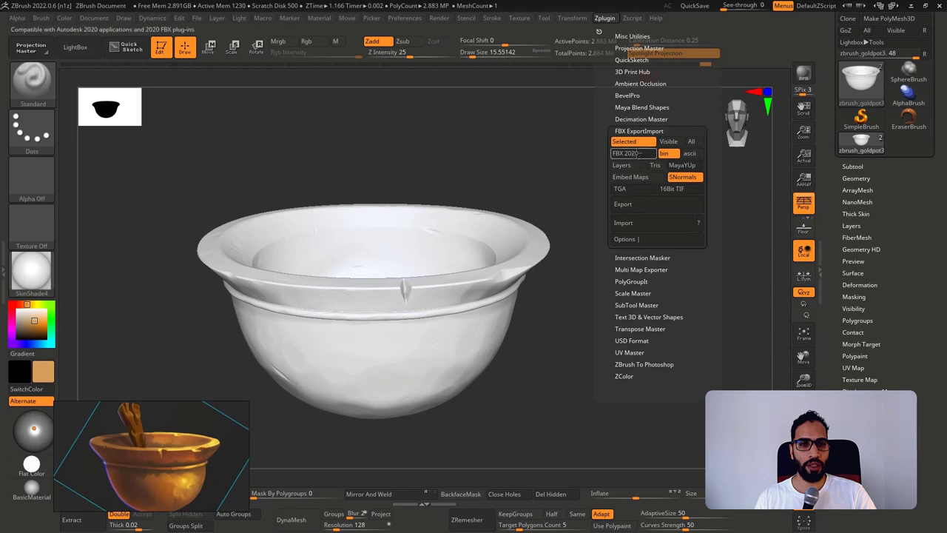
{"action": "left_click", "coordinate": [644, 198]}
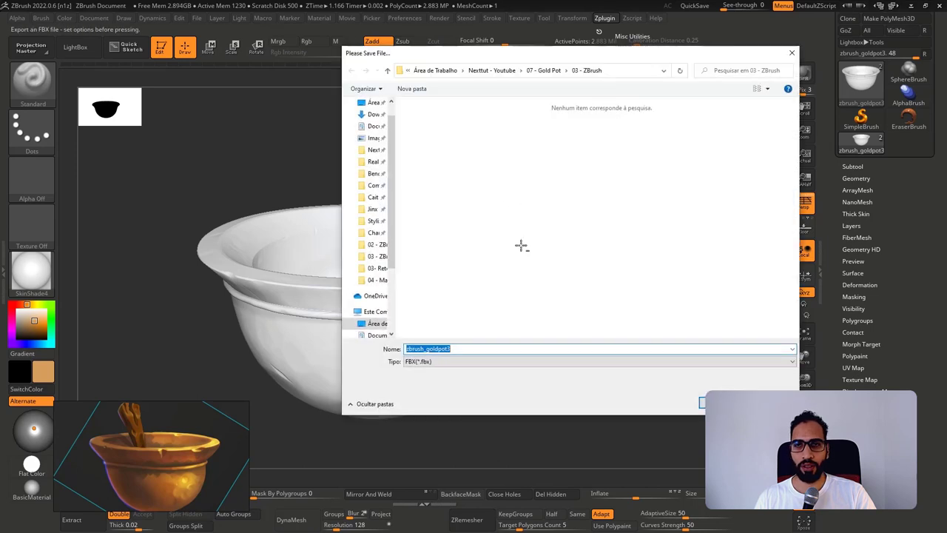
Save the sculpted bowl's FBX export as Gold_Pot_High in the 07 - Gold Pot folder.
{"action": "left_click", "coordinate": [547, 71]}
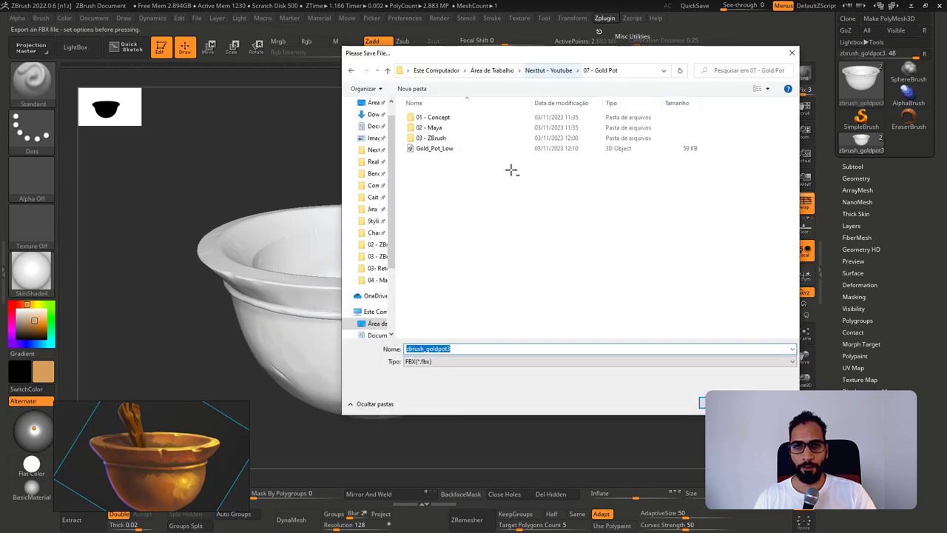
{"action": "left_click", "coordinate": [444, 147]}
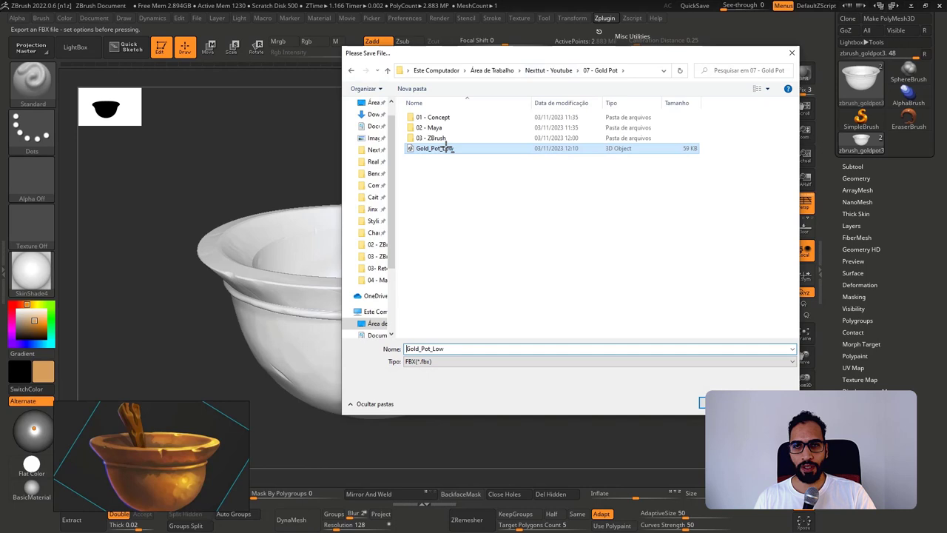
{"action": "left_click", "coordinate": [513, 284]}
{"action": "double_click", "coordinate": [435, 348]}
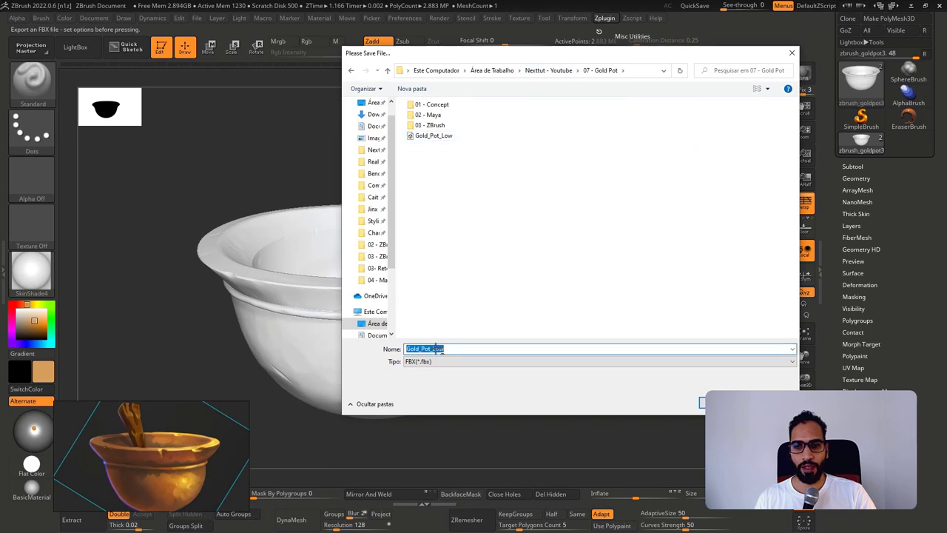
{"action": "left_click_drag", "start_coordinate": [435, 348], "coordinate": [481, 350]}
{"action": "type", "text": "High"}
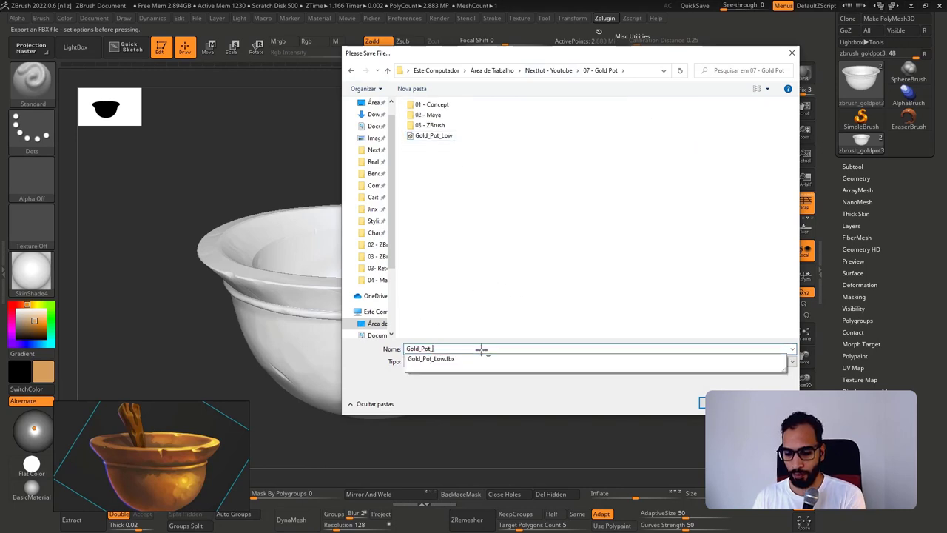
{"action": "left_click", "coordinate": [716, 401]}
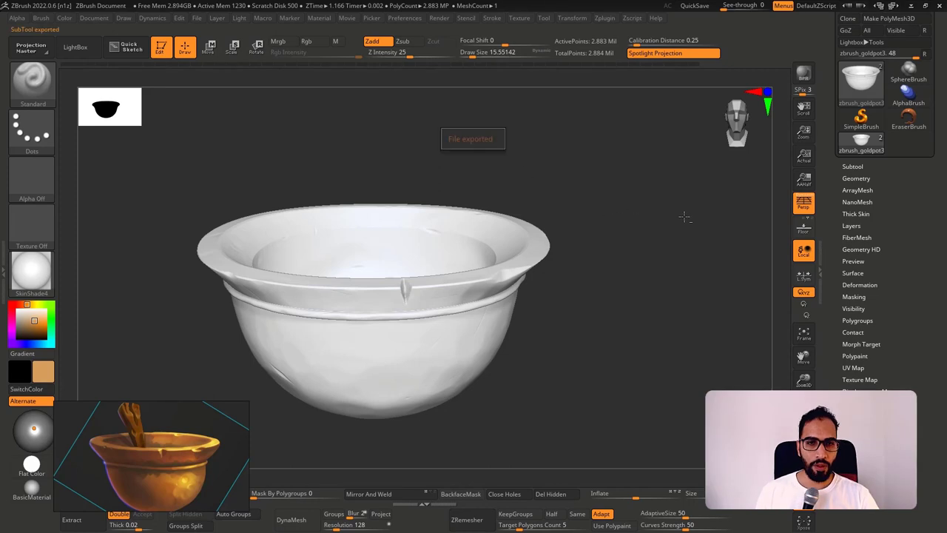
Switch to Adobe Substance 3D Painter and dismiss its home screen.
{"action": "mouse_move", "coordinate": [647, 233]}
{"action": "left_mouse_down"}
{"action": "mouse_move", "coordinate": [649, 242]}
{"action": "mouse_move", "coordinate": [656, 237]}
{"action": "left_mouse_up"}
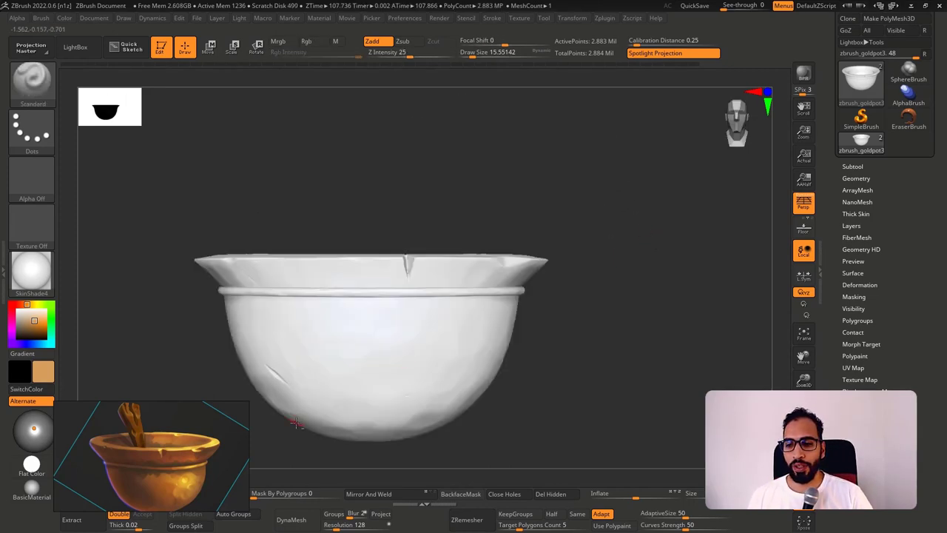
{"action": "key", "text": "super"}
{"action": "key", "text": "super"}
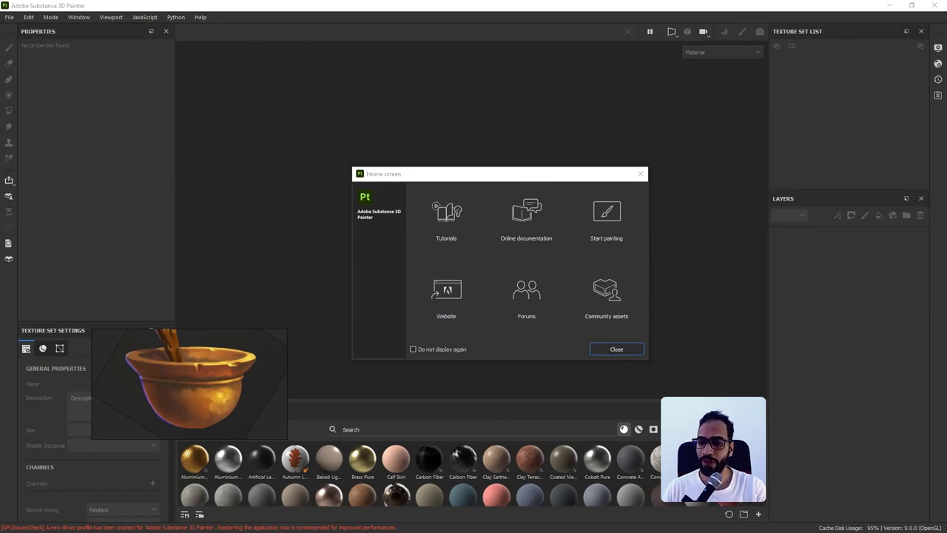
{"action": "left_click", "coordinate": [618, 349]}
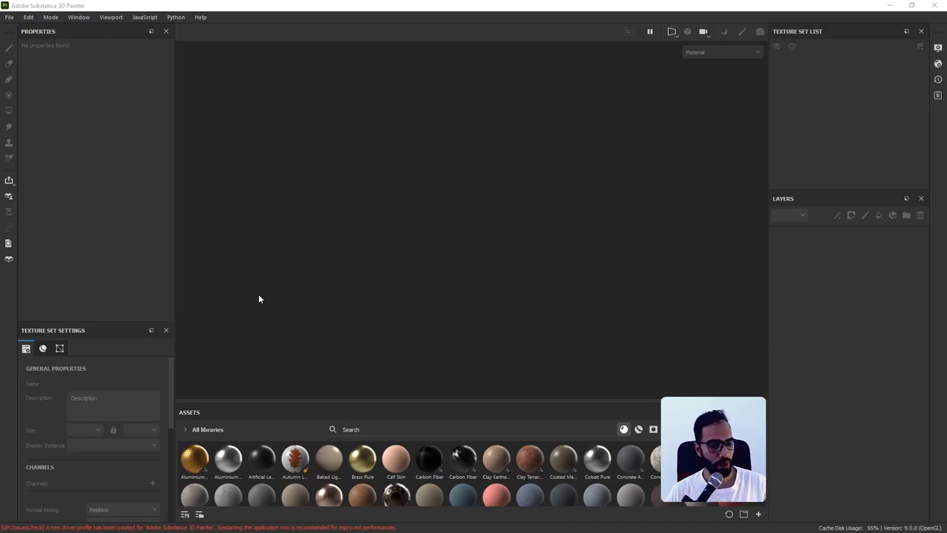
Create a new project from the Gold_Pot_Low mesh with a document resolution of 2048.
{"action": "left_click", "coordinate": [9, 16]}
{"action": "left_click", "coordinate": [18, 30]}
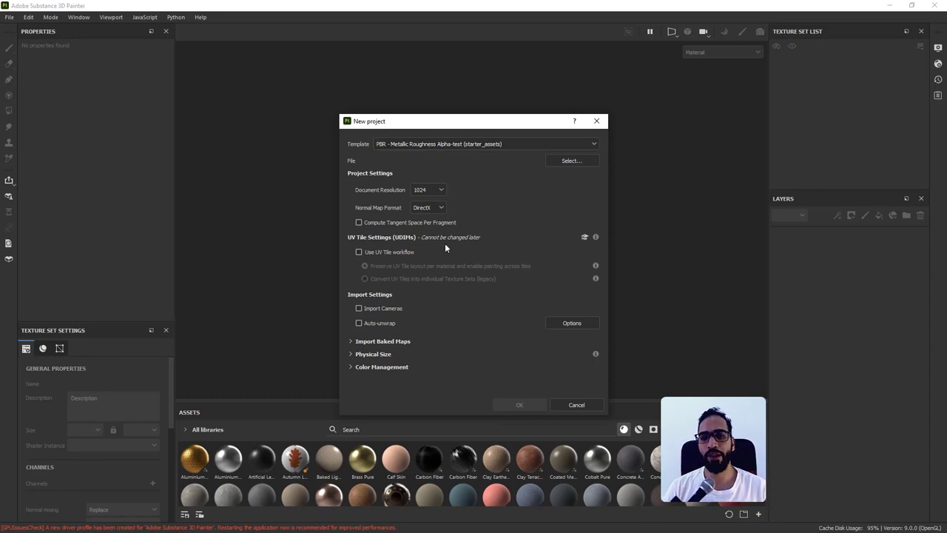
{"action": "left_click", "coordinate": [441, 190]}
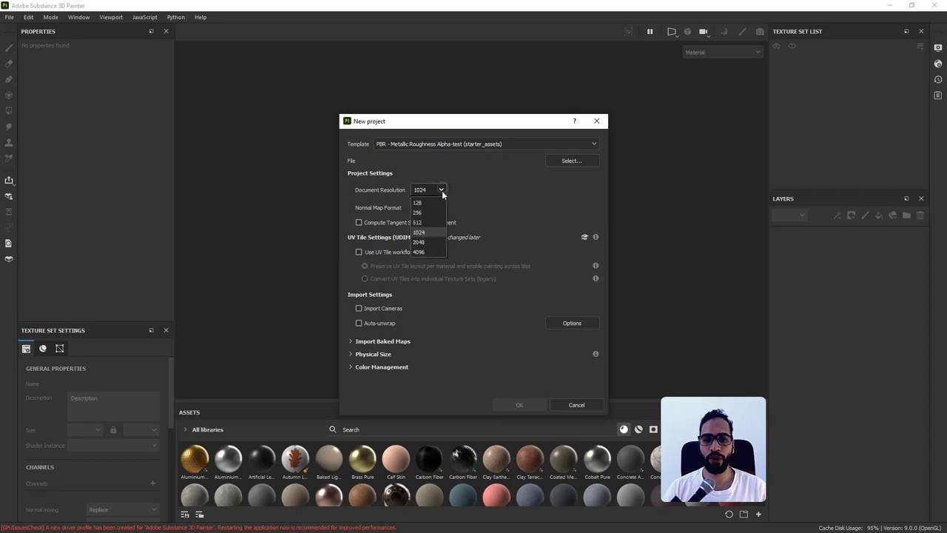
{"action": "left_click", "coordinate": [432, 243]}
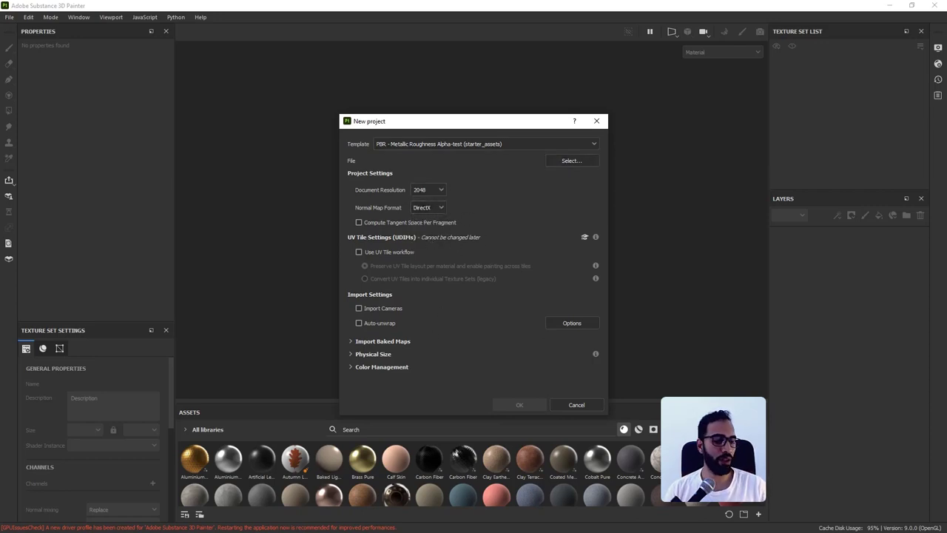
{"action": "left_click", "coordinate": [571, 161]}
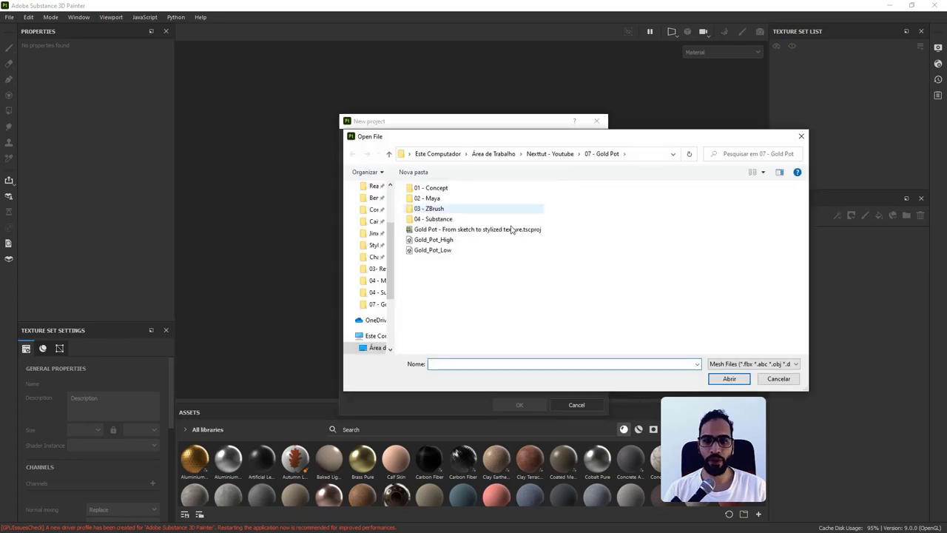
{"action": "double_click", "coordinate": [444, 250]}
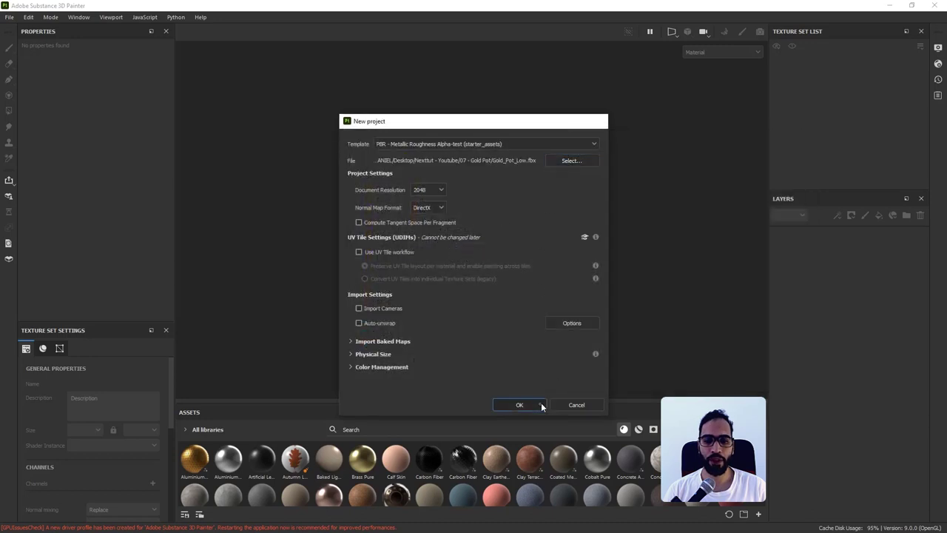
{"action": "left_click", "coordinate": [517, 405]}
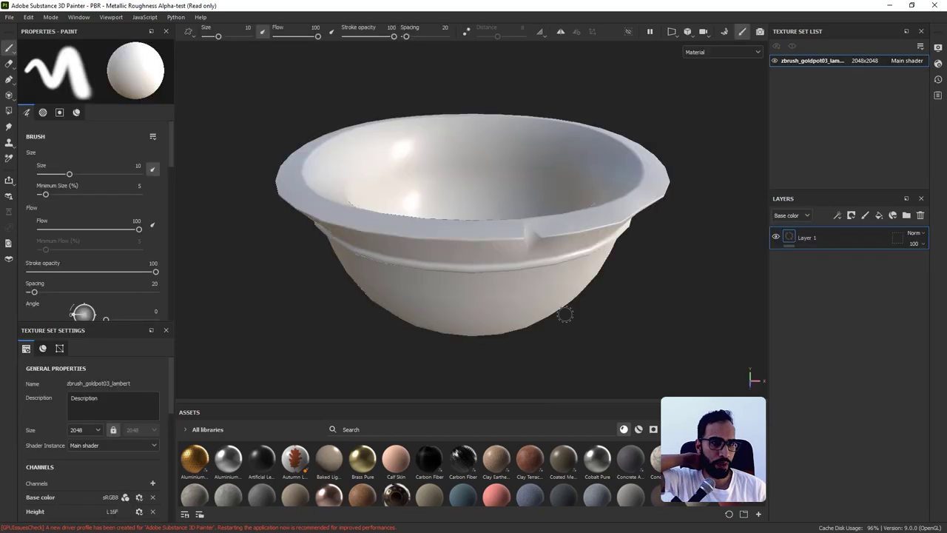
Activate Temporal Anti-Aliasing in the camera display settings.
{"action": "left_click_drag", "start_coordinate": [574, 278], "coordinate": [447, 256], "text": "alt"}
{"action": "left_click", "coordinate": [936, 49]}
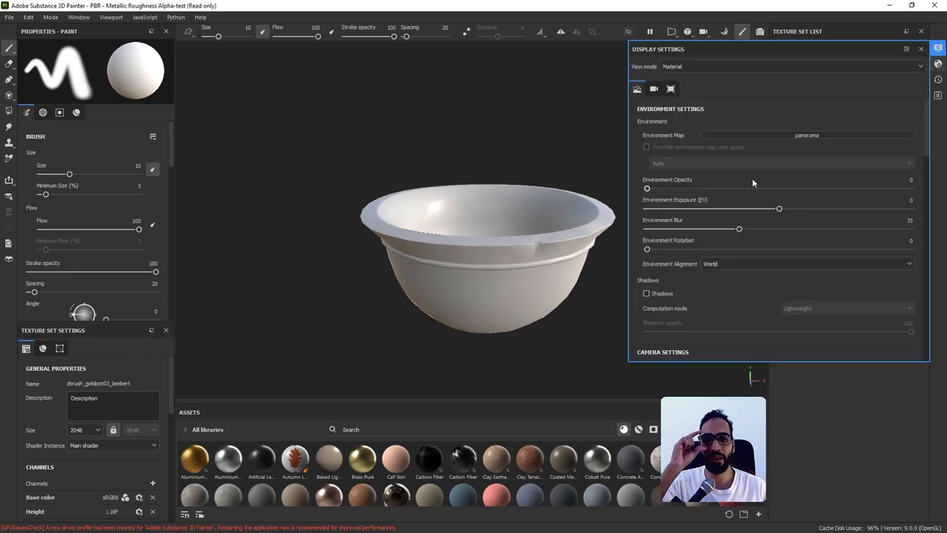
{"action": "scroll", "coordinate": [863, 180], "scroll_direction": "down", "scroll_amount": 6}
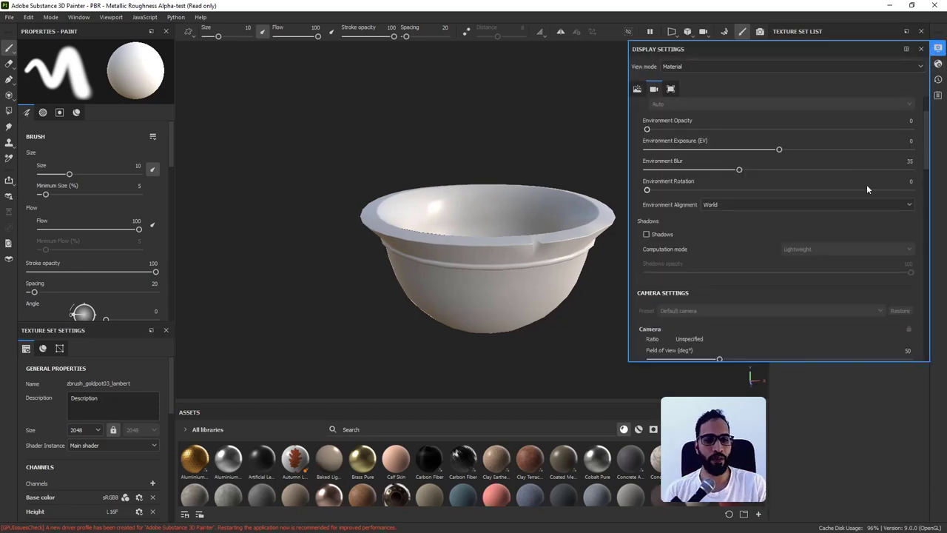
{"action": "scroll", "coordinate": [829, 239], "scroll_direction": "down", "scroll_amount": 4}
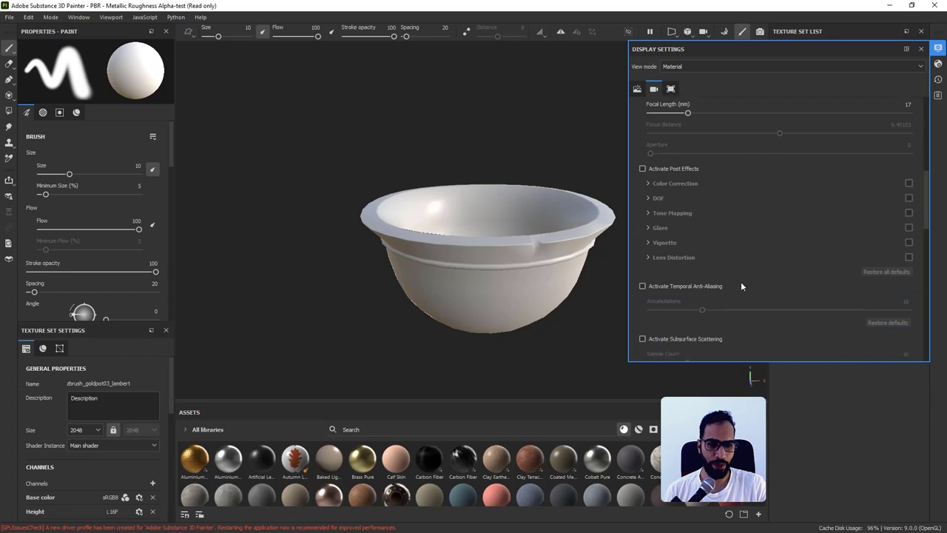
{"action": "left_click", "coordinate": [642, 286]}
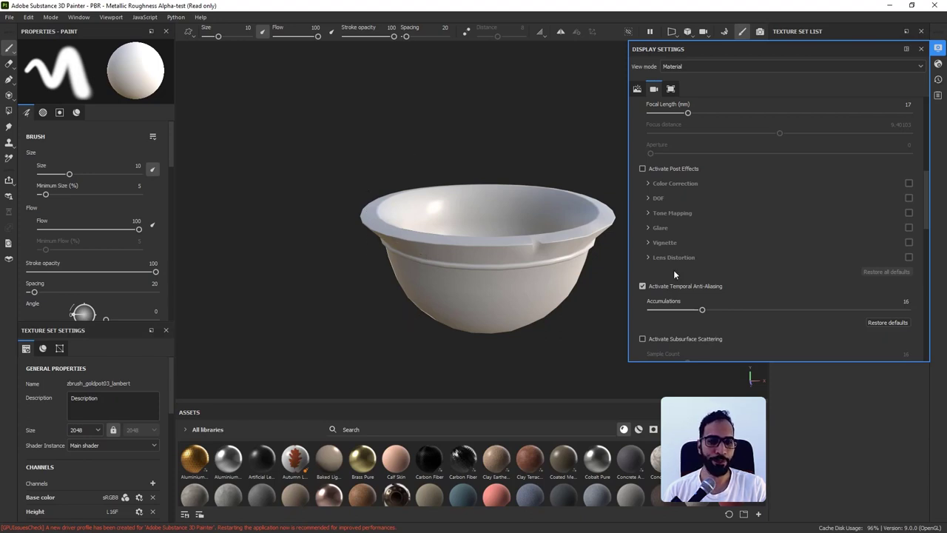
Set the main shader's quality to High (64 spp) and close the shader settings.
{"action": "left_click", "coordinate": [938, 63]}
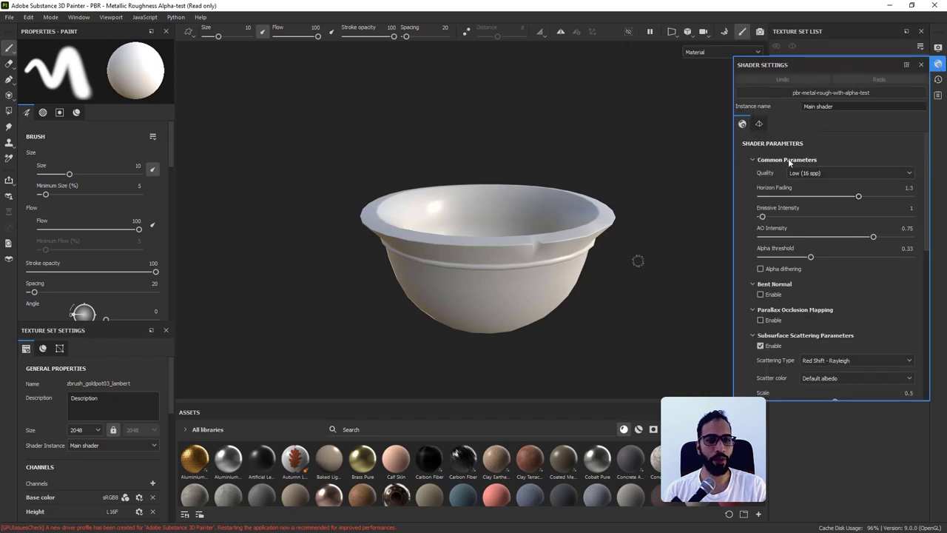
{"action": "left_click", "coordinate": [814, 174]}
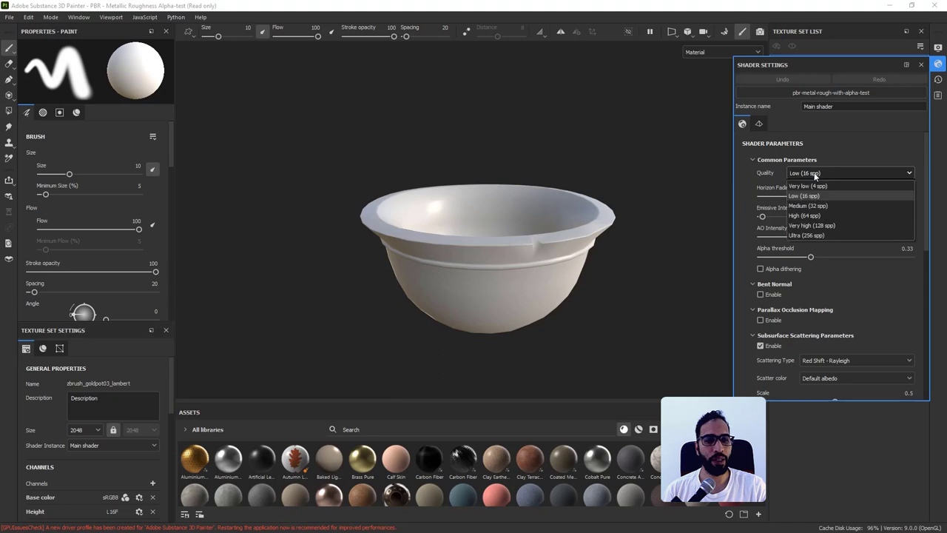
{"action": "left_click", "coordinate": [814, 215]}
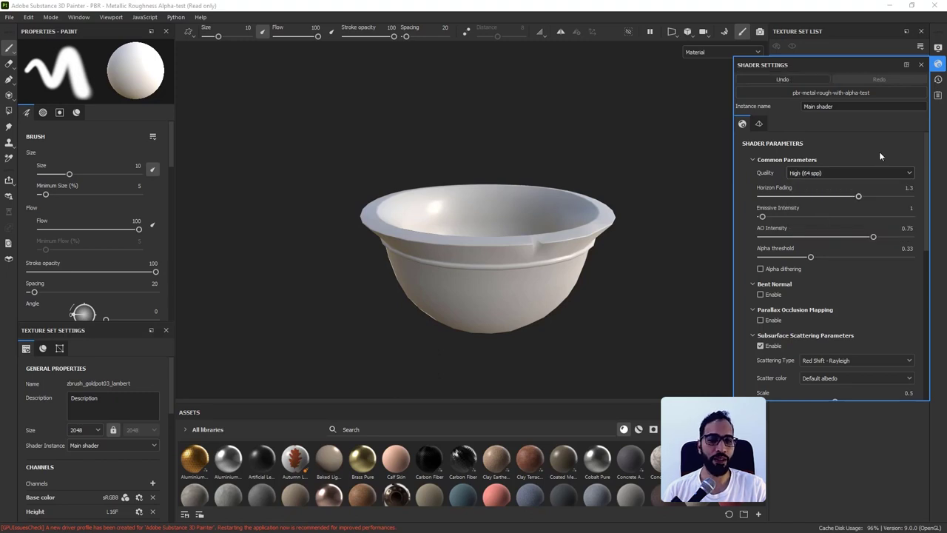
{"action": "left_click", "coordinate": [941, 67]}
{"action": "right_click_drag", "start_coordinate": [637, 199], "coordinate": [672, 305], "text": "alt"}
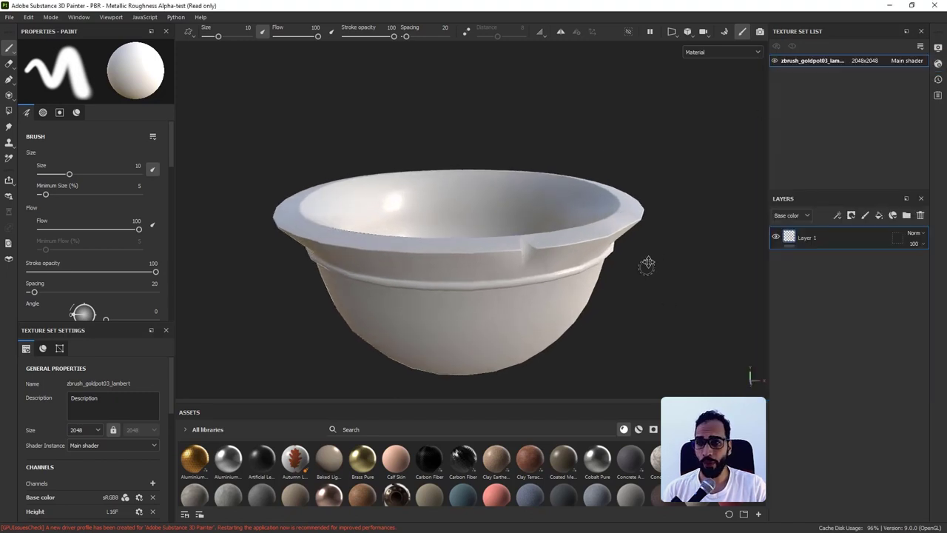
{"action": "left_click_drag", "start_coordinate": [647, 266], "coordinate": [663, 234], "text": "alt"}
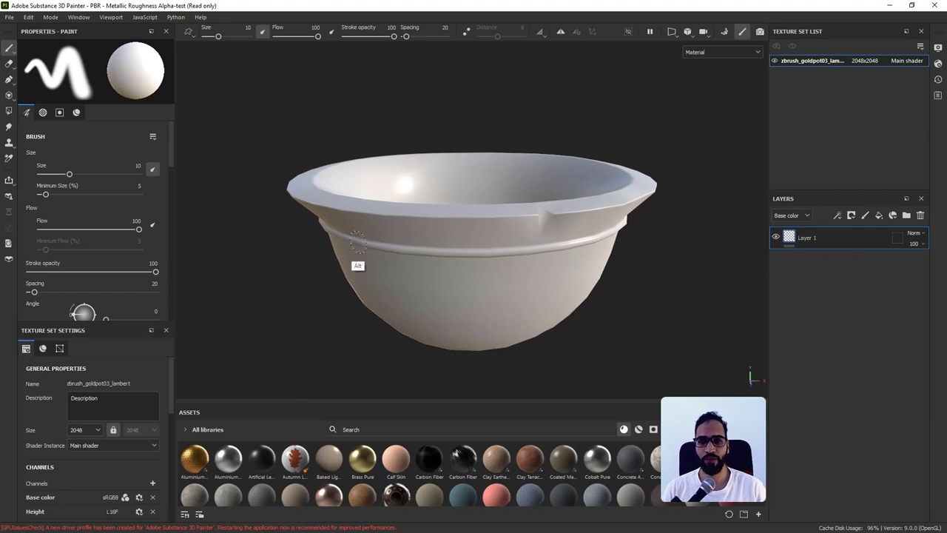
{"action": "left_click_drag", "start_coordinate": [412, 264], "coordinate": [404, 214], "text": "alt"}
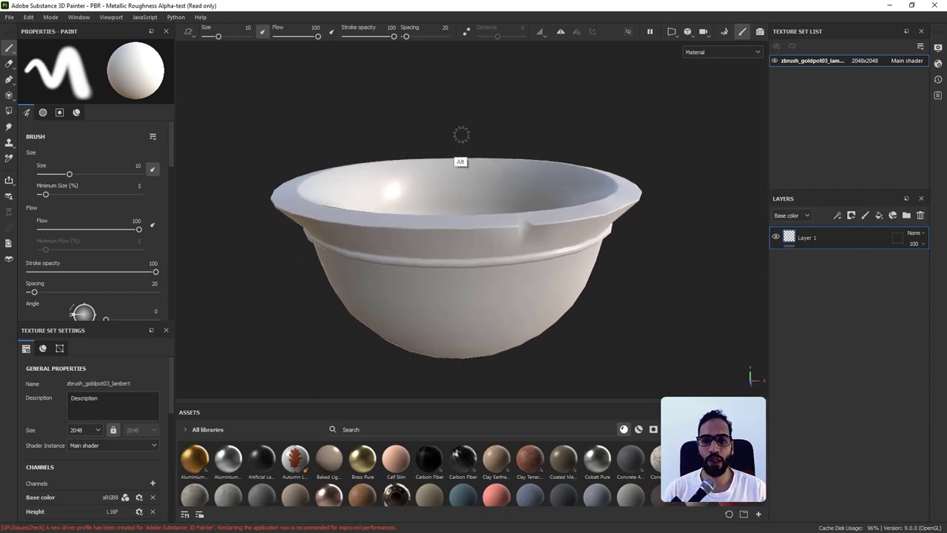
{"action": "mouse_move", "coordinate": [461, 133]}
{"action": "left_mouse_down", "text": "alt"}
{"action": "mouse_move", "coordinate": [465, 147]}
{"action": "mouse_move", "coordinate": [445, 140]}
{"action": "left_mouse_up", "text": "alt"}
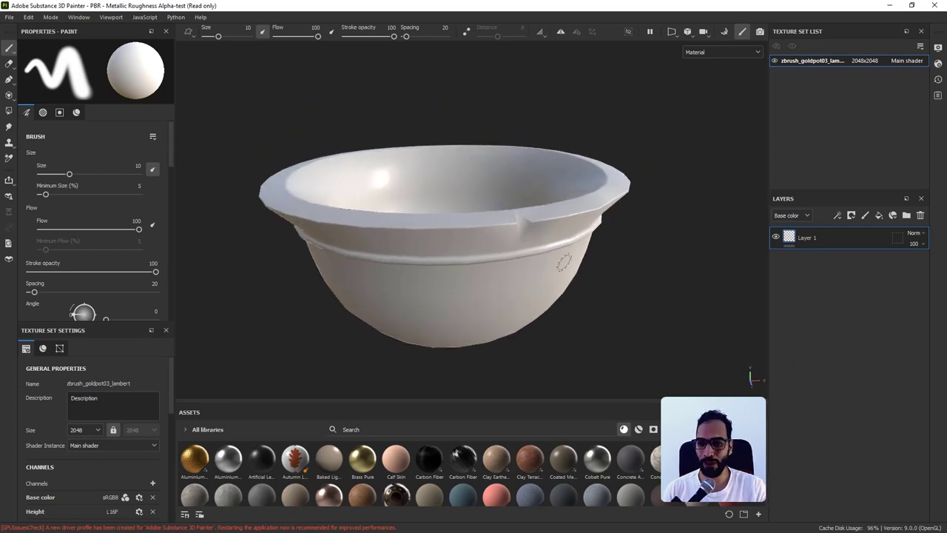
Open the mesh map baking setup for the bowl's texture set and hide the baking visualization.
{"action": "scroll", "coordinate": [82, 370], "scroll_direction": "down", "scroll_amount": 6}
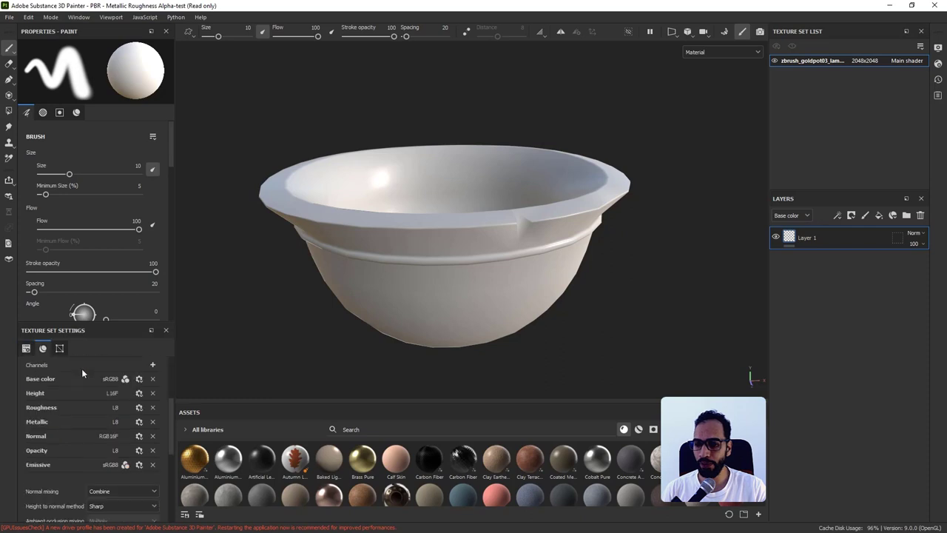
{"action": "scroll", "coordinate": [83, 371], "scroll_direction": "up", "scroll_amount": 6}
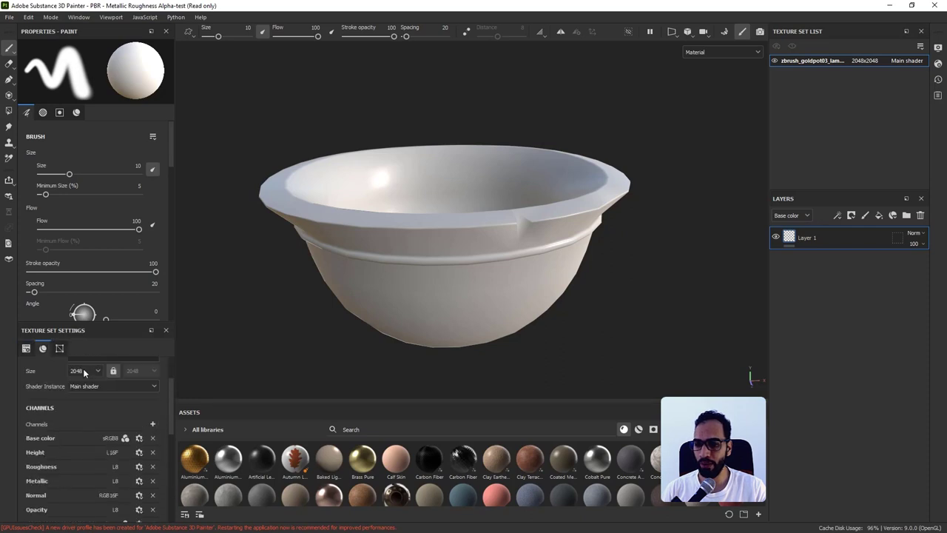
{"action": "scroll", "coordinate": [86, 371], "scroll_direction": "down", "scroll_amount": 2}
{"action": "scroll", "coordinate": [85, 371], "scroll_direction": "down", "scroll_amount": 3}
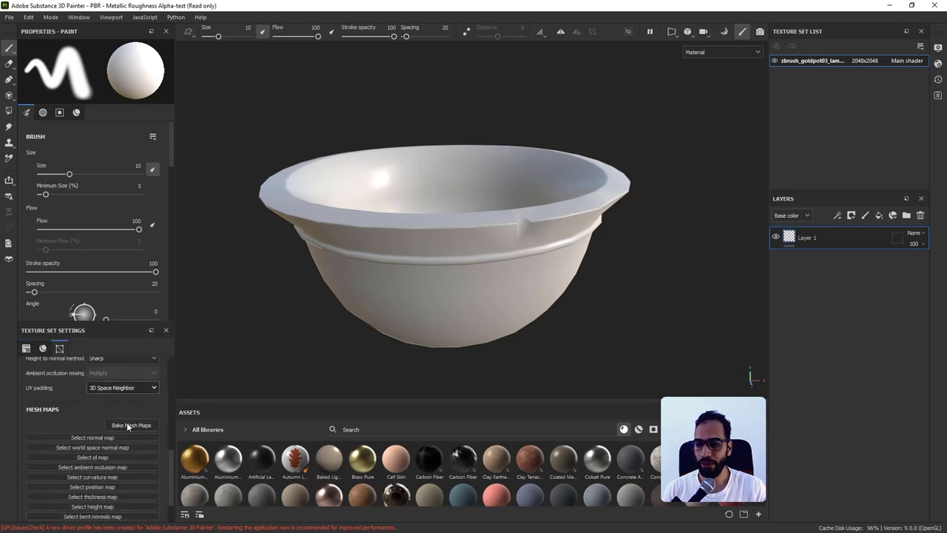
{"action": "left_click", "coordinate": [135, 425]}
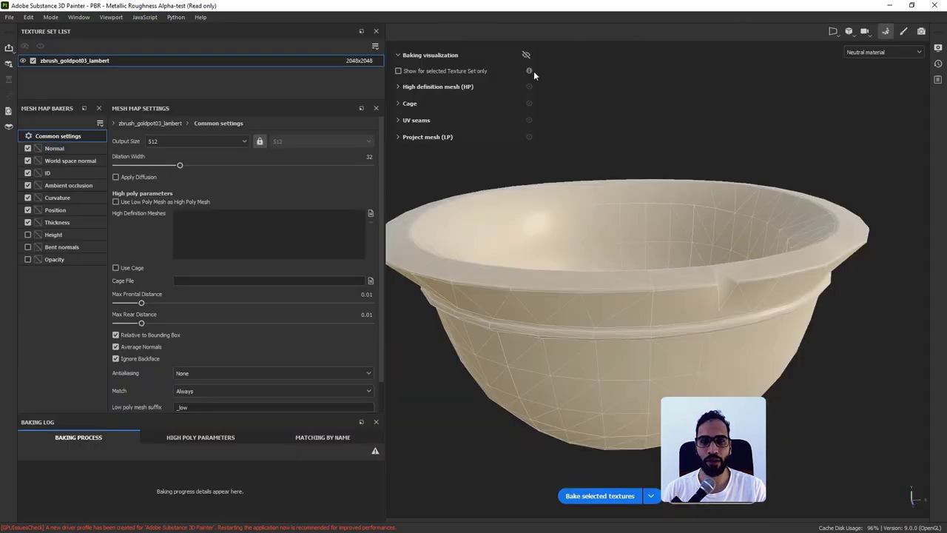
{"action": "left_click", "coordinate": [526, 54]}
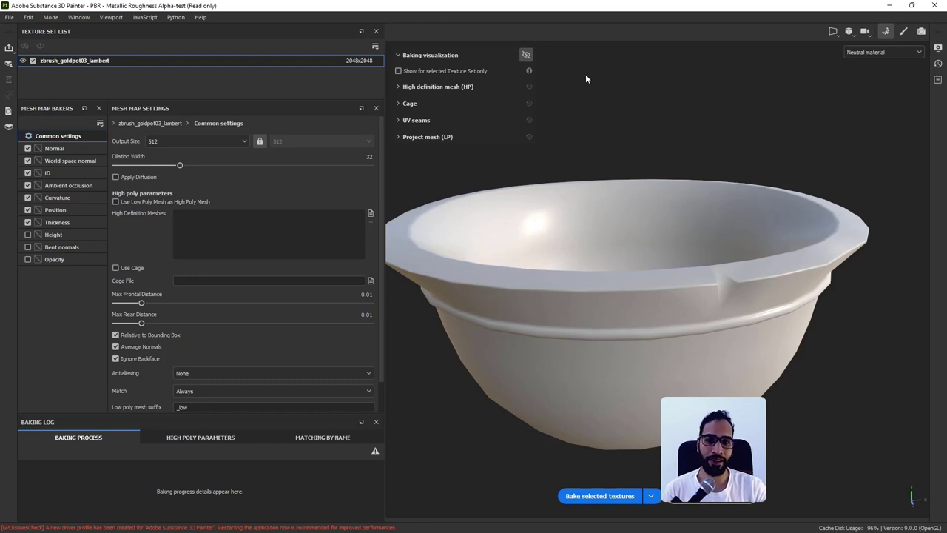
Set the bake output size to 2048 and load Gold_Pot_High as the high definition mesh.
{"action": "left_click", "coordinate": [242, 140]}
{"action": "left_click", "coordinate": [210, 212]}
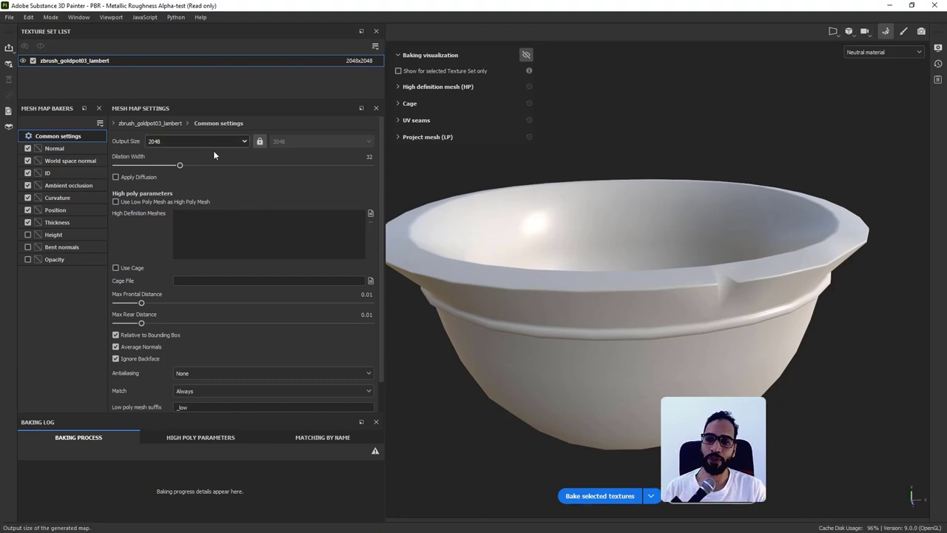
{"action": "left_click", "coordinate": [370, 212]}
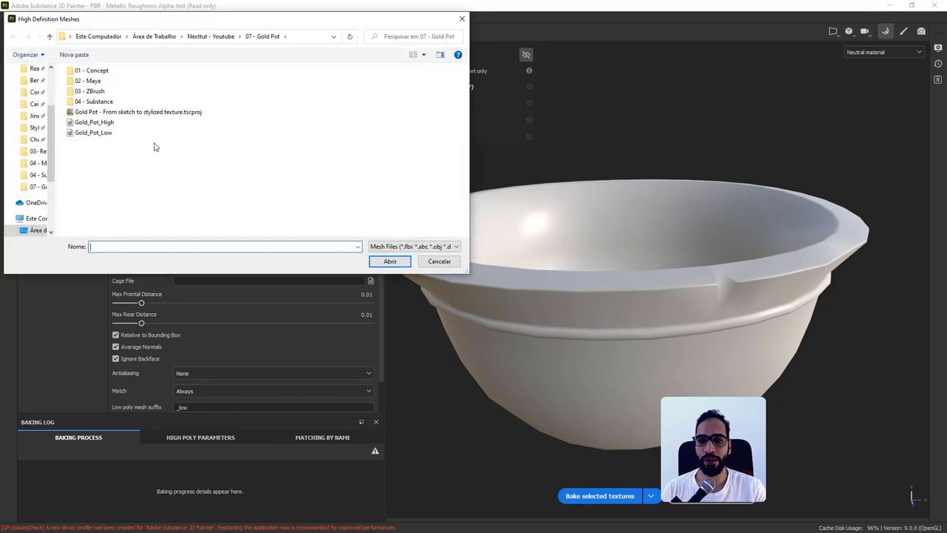
{"action": "double_click", "coordinate": [107, 123]}
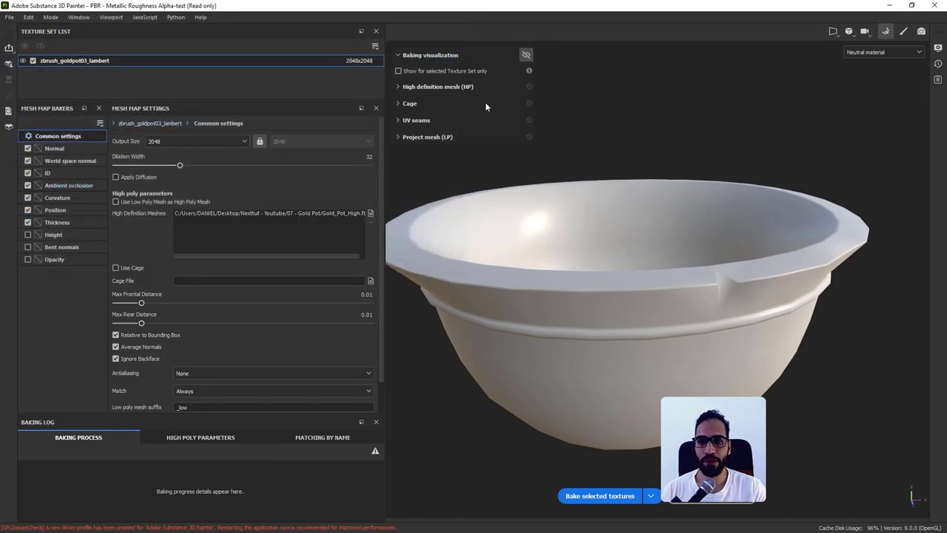
Show the baking visualization again and set the Max Frontal Distance to 0.015.
{"action": "left_click", "coordinate": [523, 53]}
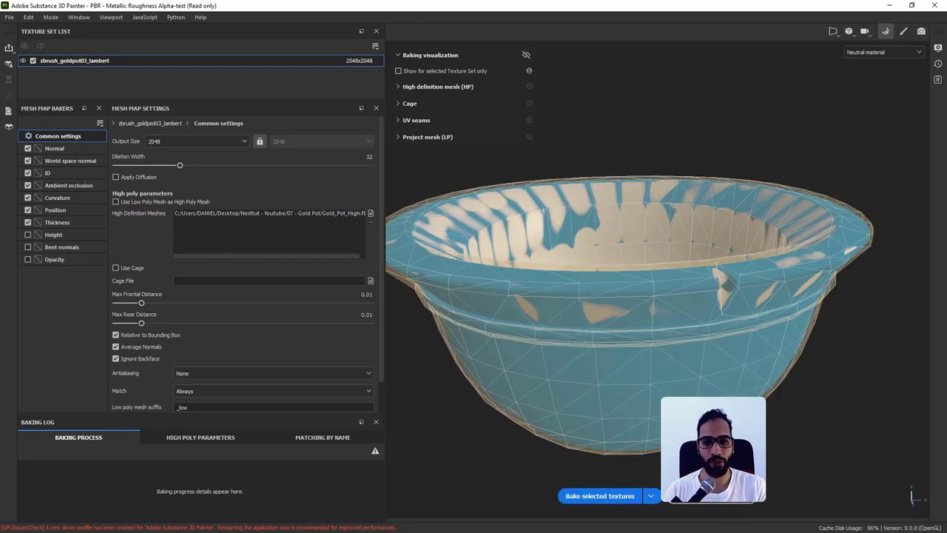
{"action": "left_click", "coordinate": [366, 294]}
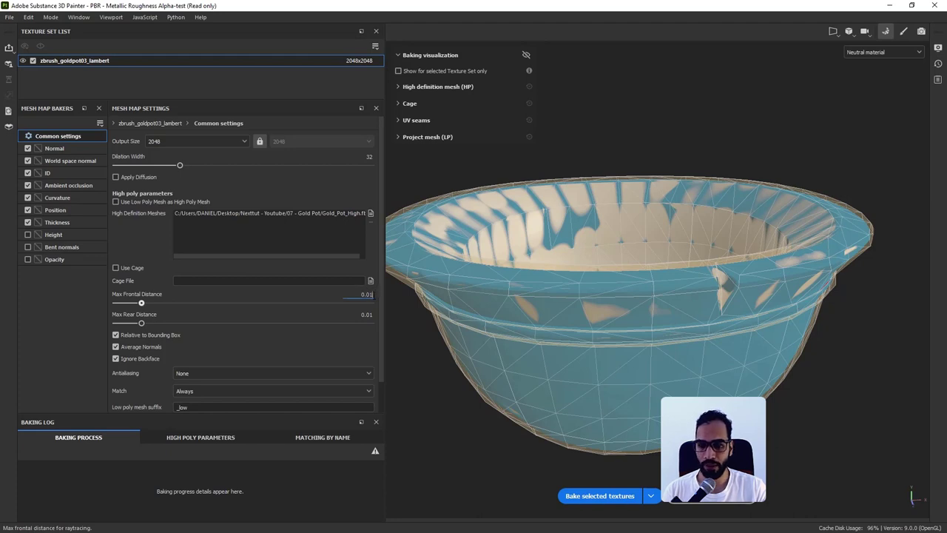
{"action": "type", "text": "5"}
{"action": "key", "text": "Return"}
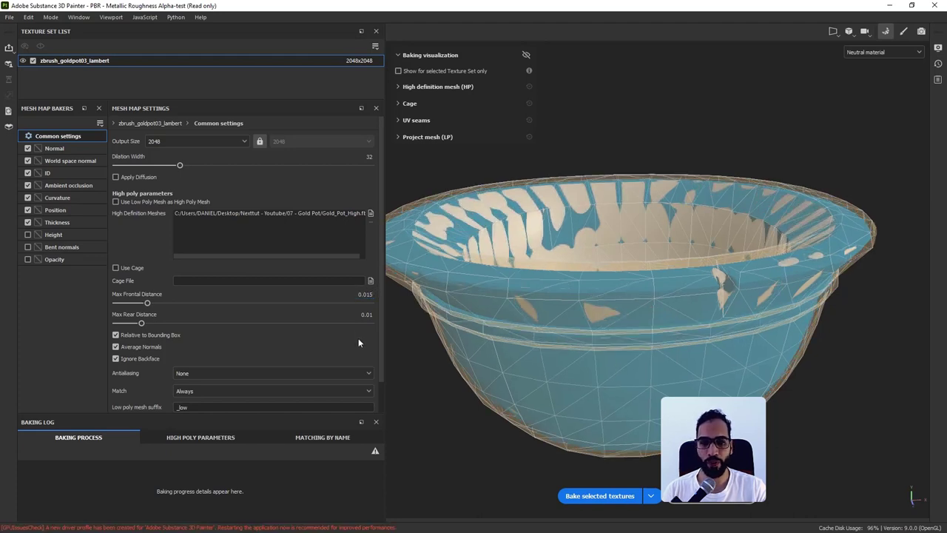
Inspect the cage around the bowl's rim and set the Max Frontal Distance to 0.013.
{"action": "left_click_drag", "start_coordinate": [560, 342], "coordinate": [528, 236], "text": "alt"}
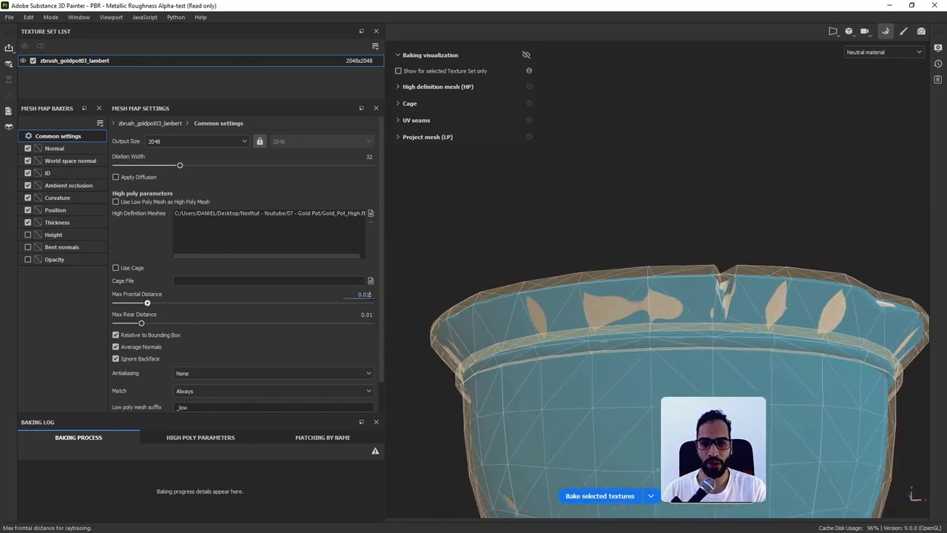
{"action": "type", "text": "3"}
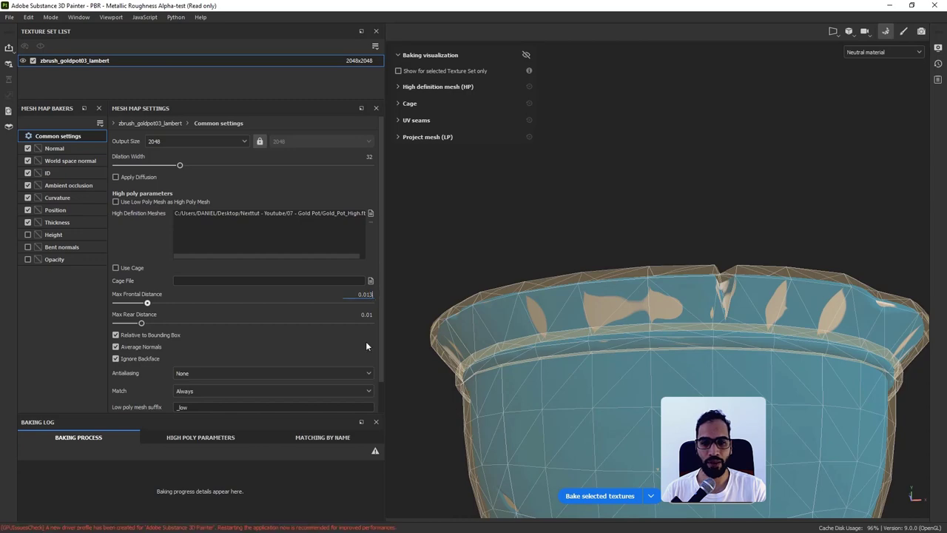
{"action": "key", "text": "Return"}
{"action": "mouse_move", "coordinate": [654, 344]}
{"action": "left_mouse_down", "text": "alt"}
{"action": "mouse_move", "coordinate": [685, 353]}
{"action": "mouse_move", "coordinate": [696, 396]}
{"action": "mouse_move", "coordinate": [677, 458]}
{"action": "mouse_move", "coordinate": [655, 348]}
{"action": "left_mouse_up", "text": "alt"}
Set the Max Frontal Distance to 0.011 and check the cage around the whole bowl.
{"action": "left_click", "coordinate": [365, 295]}
{"action": "left_click_drag", "start_coordinate": [368, 294], "coordinate": [377, 297]}
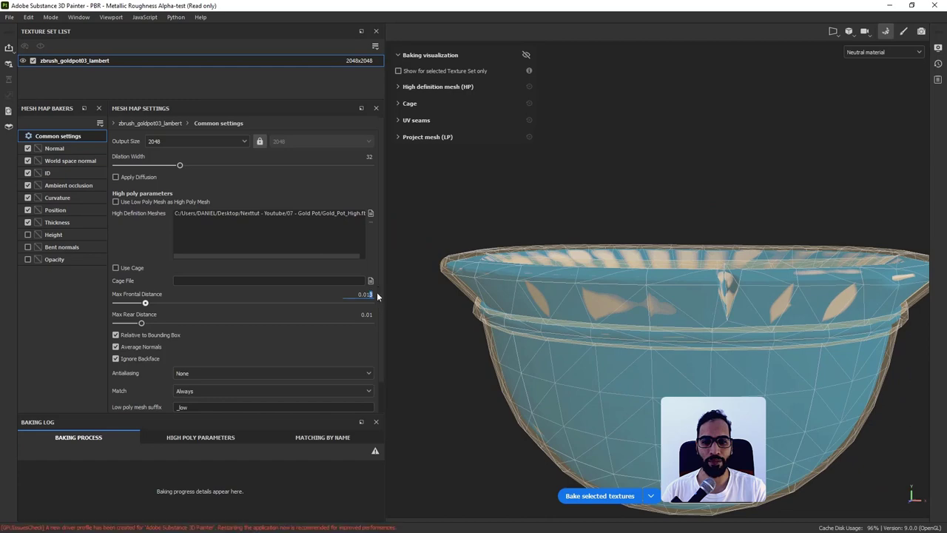
{"action": "type", "text": "1"}
{"action": "key", "text": "Return"}
{"action": "left_click_drag", "start_coordinate": [673, 323], "coordinate": [718, 388], "text": "alt"}
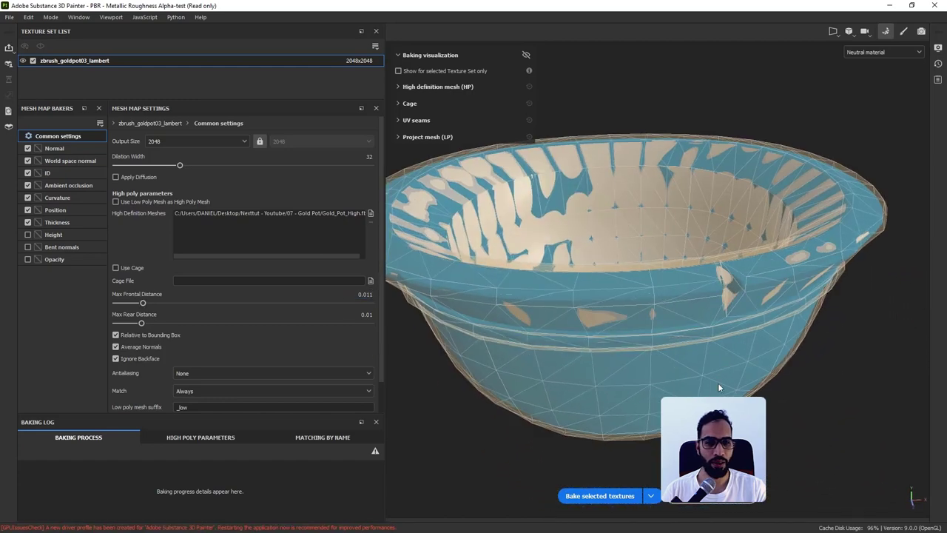
{"action": "scroll", "coordinate": [719, 385], "scroll_direction": "down", "scroll_amount": 3}
{"action": "left_click_drag", "start_coordinate": [513, 269], "coordinate": [478, 317], "text": "alt"}
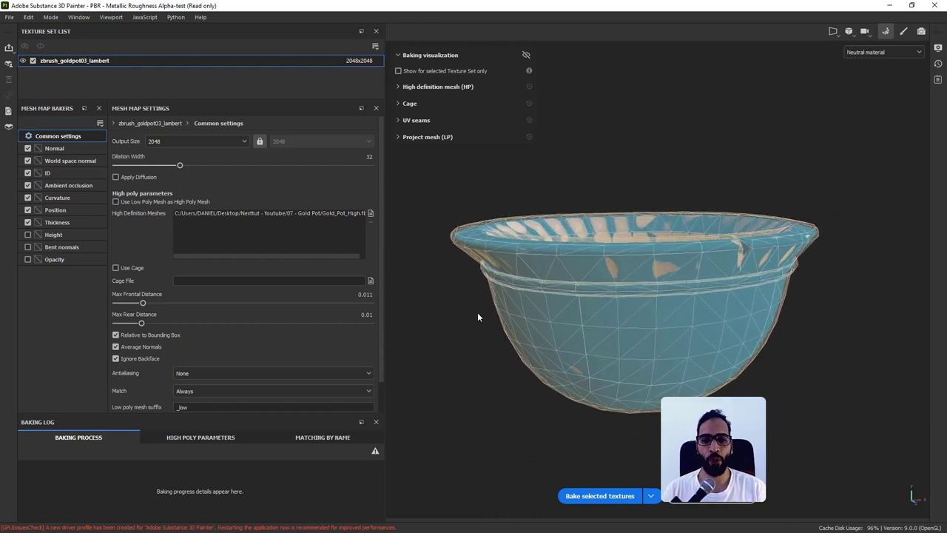
Set the Max Frontal Distance to 0 and check how the cage fits the high-poly bowl.
{"action": "triple_click", "coordinate": [360, 295]}
{"action": "key", "text": "Left"}
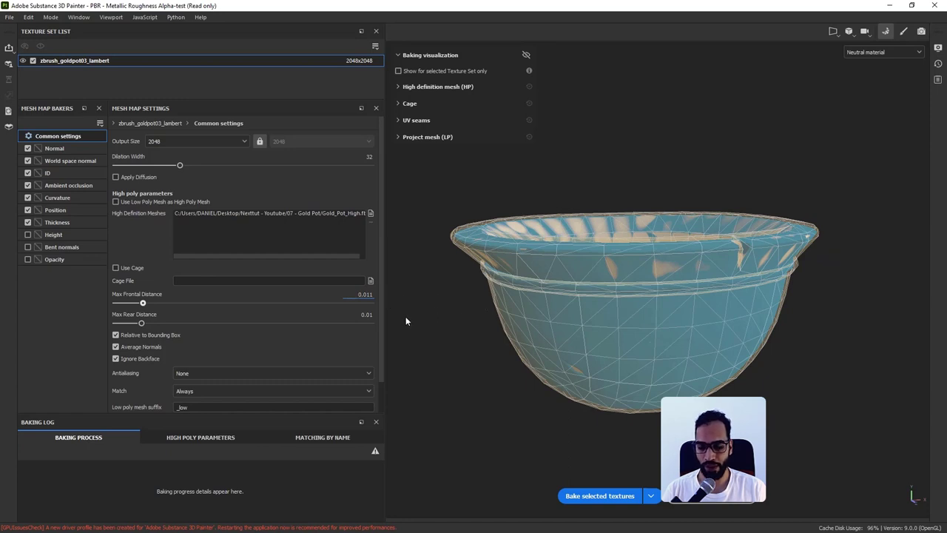
{"action": "double_click", "coordinate": [370, 294]}
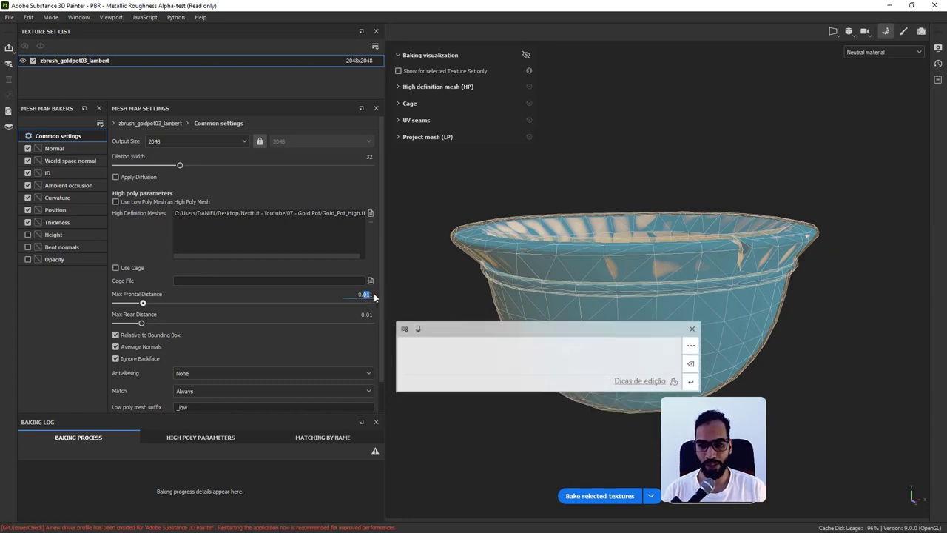
{"action": "type", "text": "0"}
{"action": "key", "text": "Return"}
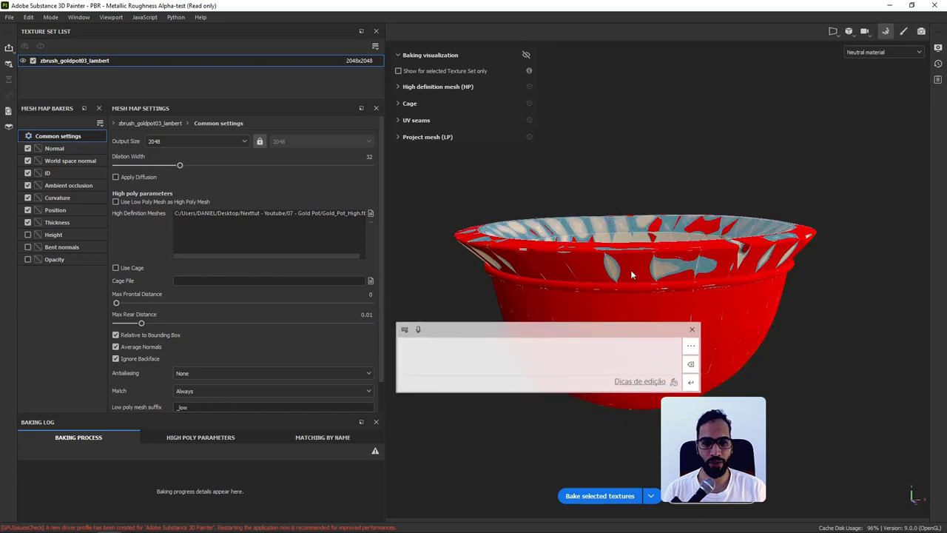
{"action": "left_click_drag", "start_coordinate": [632, 275], "coordinate": [644, 321], "text": "alt"}
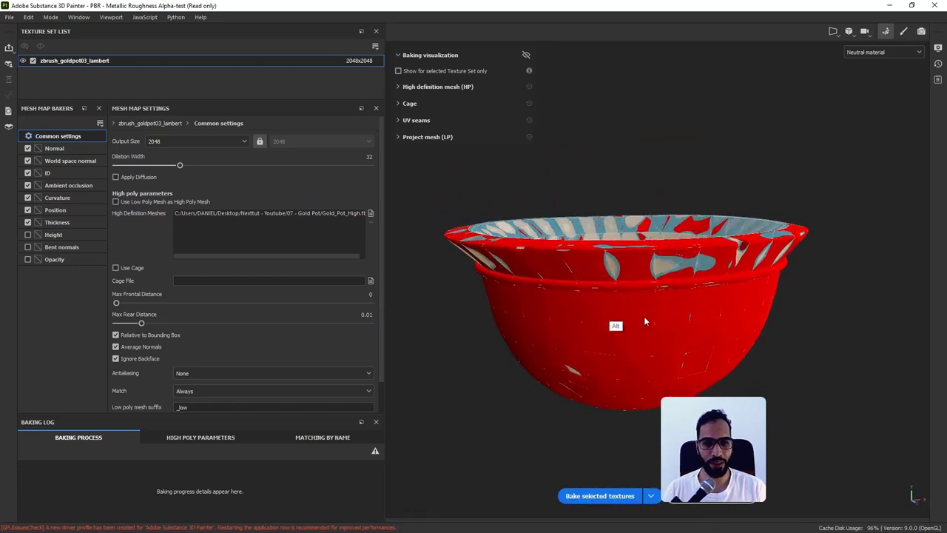
Set the bake's max frontal distance to 0.011 and max rear distance to 0.9164 in the common settings.
{"action": "left_click", "coordinate": [370, 302]}
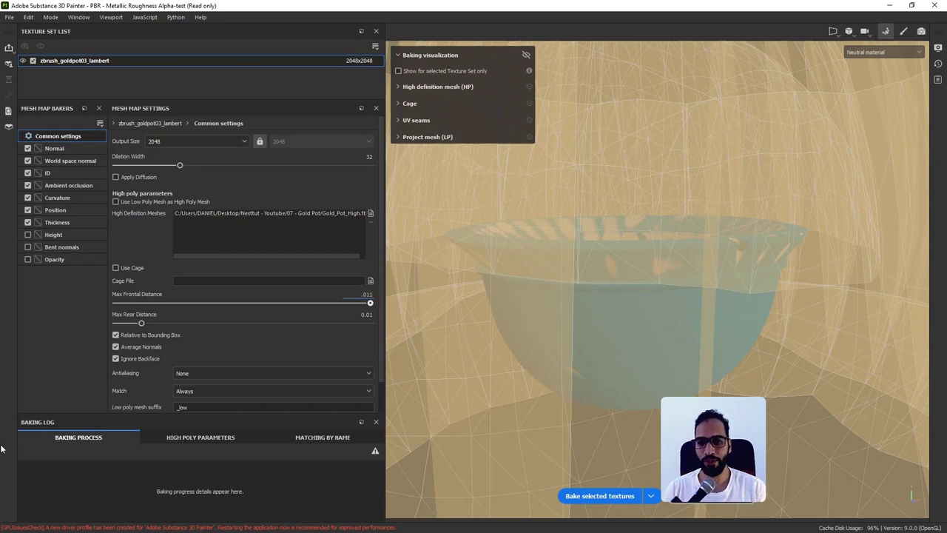
{"action": "left_click", "coordinate": [359, 324]}
{"action": "left_click_drag", "start_coordinate": [617, 276], "coordinate": [517, 315], "text": "alt"}
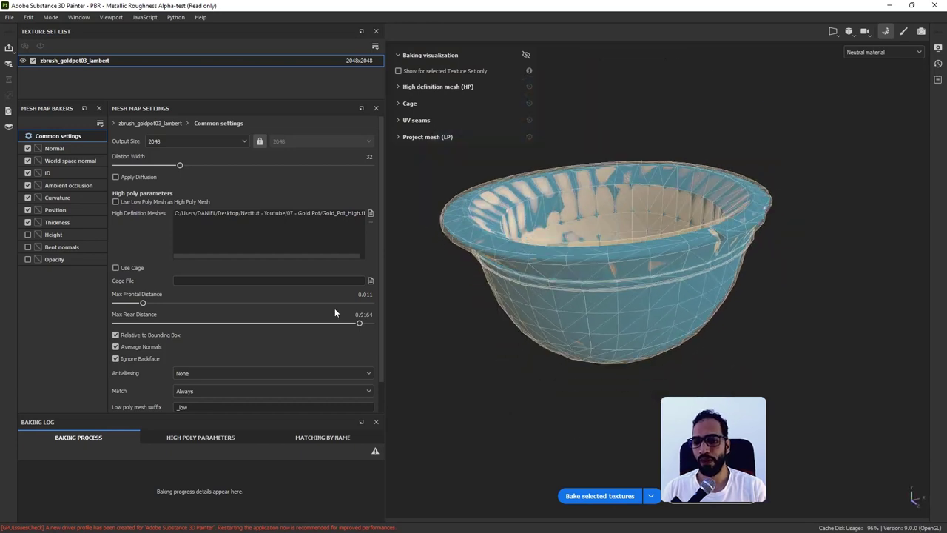
Set the bake antialiasing to Supersampling 16x and check the remaining common settings.
{"action": "left_click", "coordinate": [274, 373]}
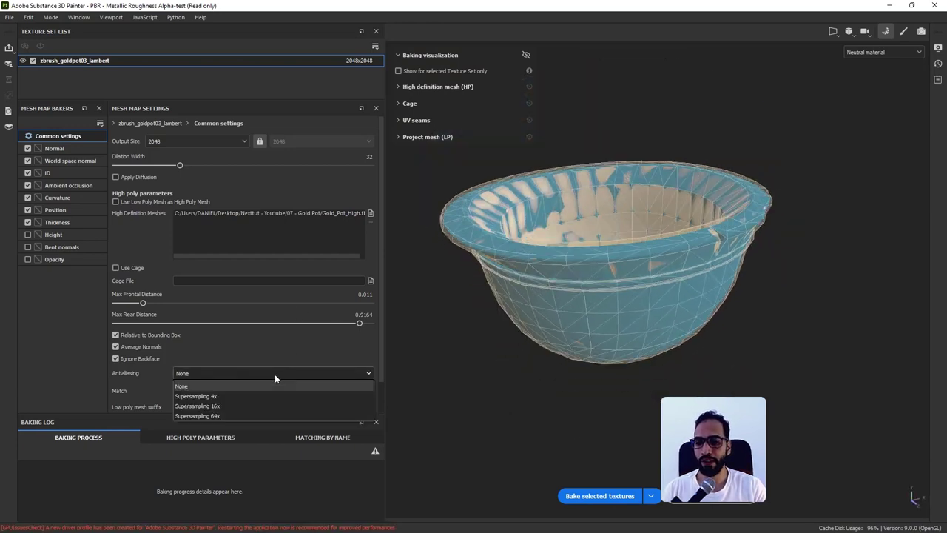
{"action": "left_click", "coordinate": [256, 408]}
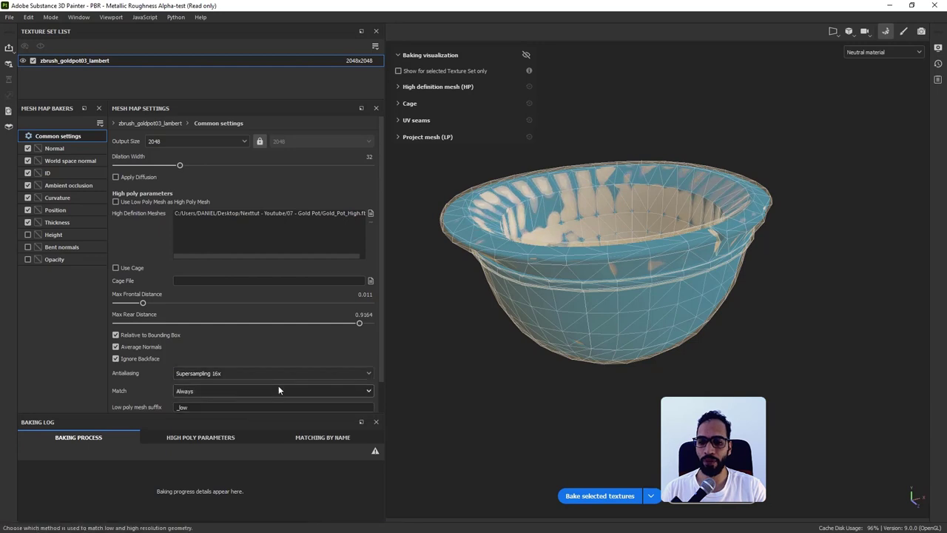
{"action": "scroll", "coordinate": [287, 356], "scroll_direction": "down", "scroll_amount": 1}
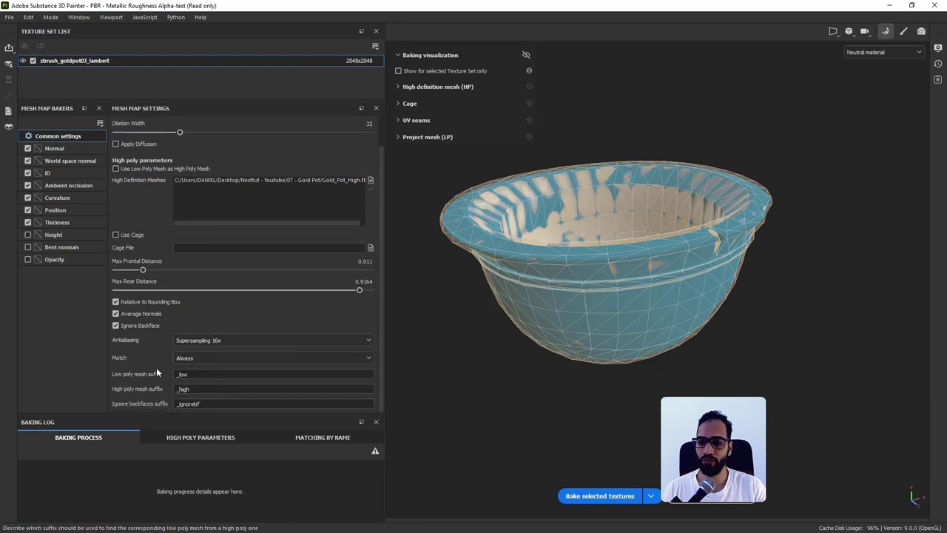
{"action": "scroll", "coordinate": [234, 286], "scroll_direction": "up", "scroll_amount": 1}
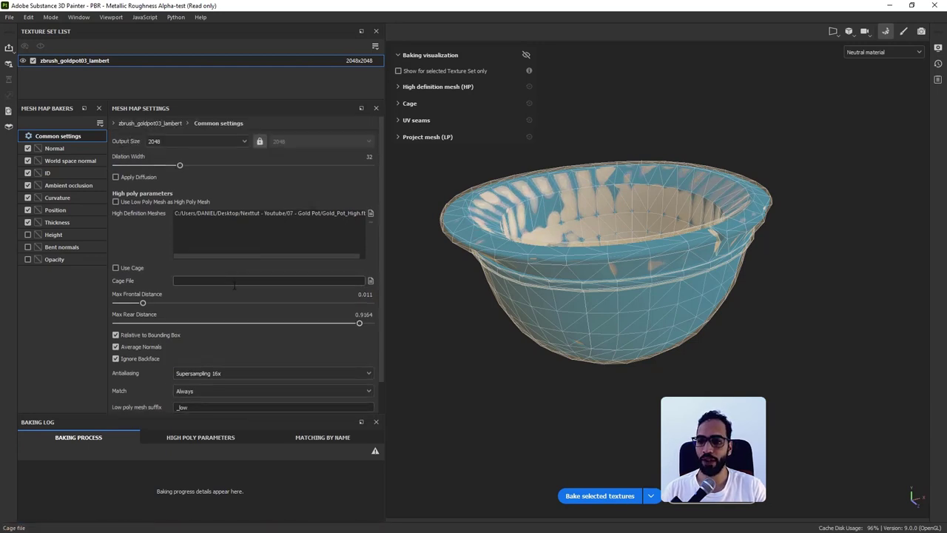
Review the ambient occlusion baker's distribution, ignore backface, self occlusion and attenuation options without changing them.
{"action": "left_click", "coordinate": [83, 186]}
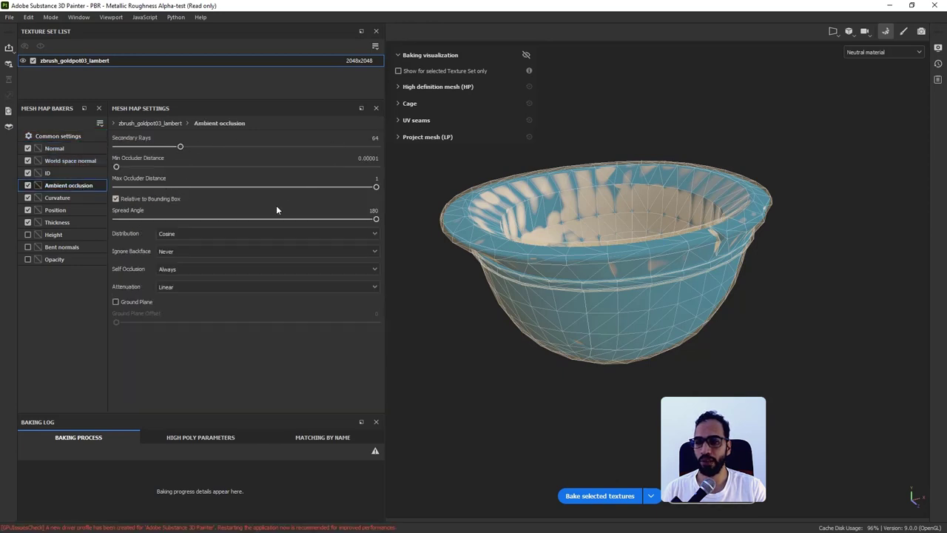
{"action": "left_click", "coordinate": [259, 234]}
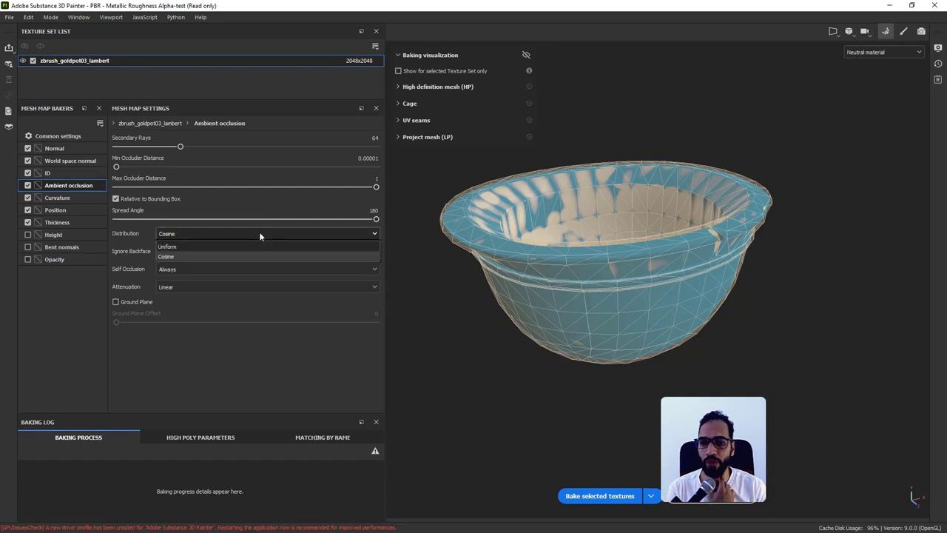
{"action": "left_click", "coordinate": [259, 234]}
{"action": "left_click", "coordinate": [219, 251]}
{"action": "left_click", "coordinate": [219, 251]}
{"action": "left_click", "coordinate": [212, 269]}
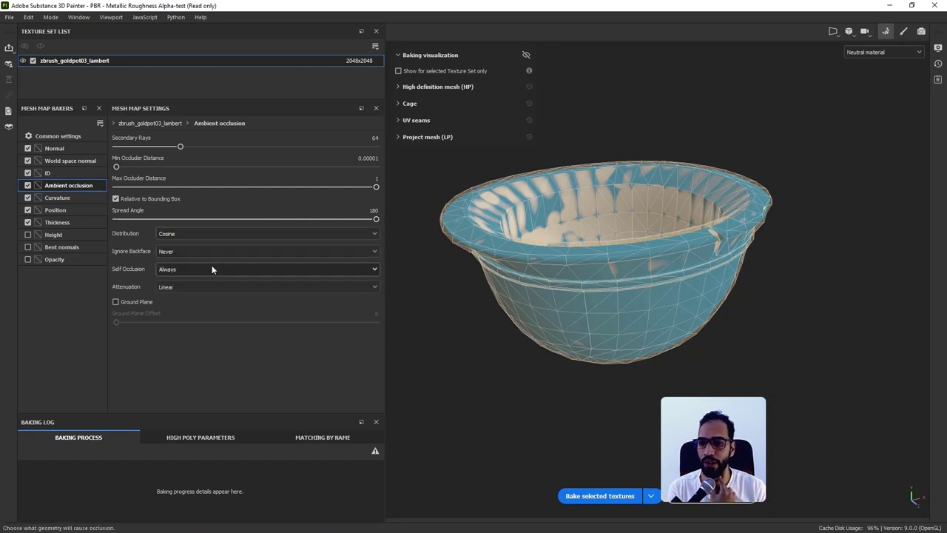
{"action": "left_click", "coordinate": [213, 269]}
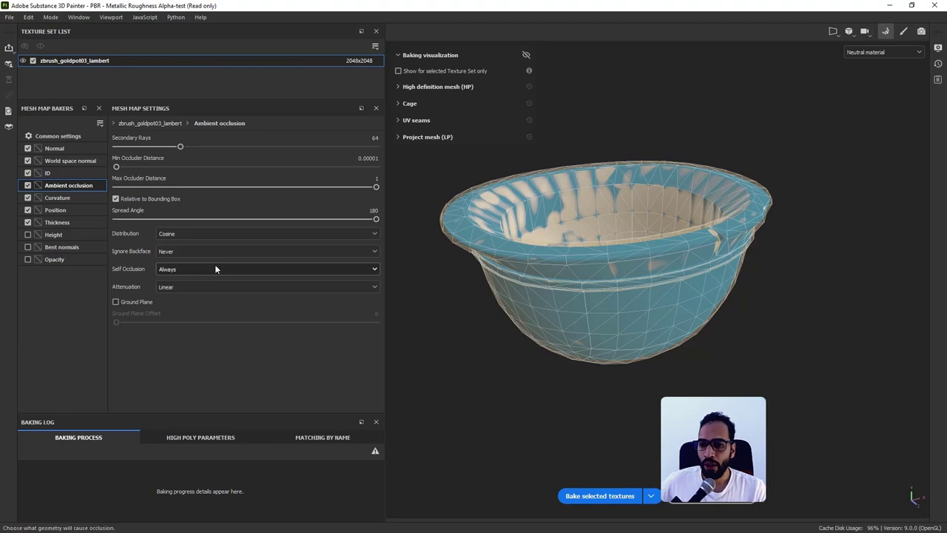
{"action": "left_click", "coordinate": [217, 286]}
{"action": "left_click", "coordinate": [217, 288]}
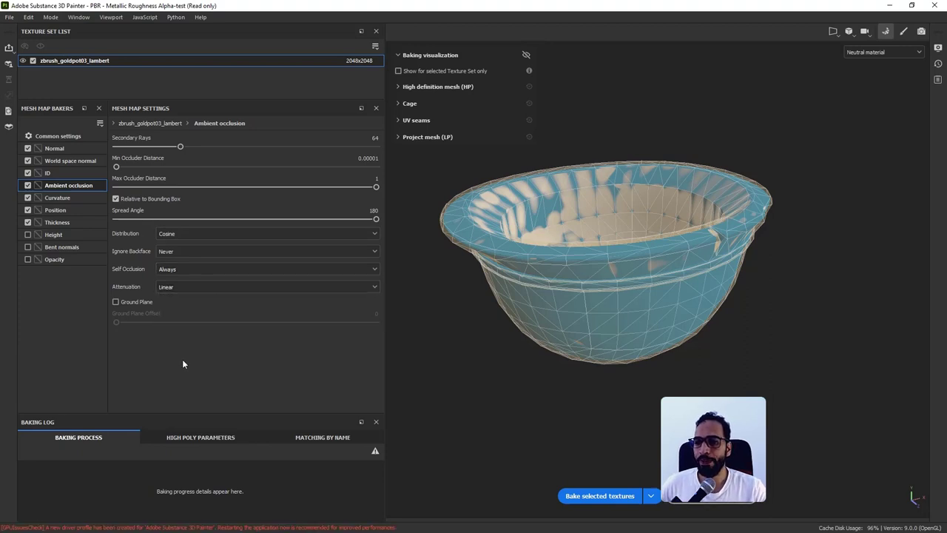
Review the curvature baker's method and self intersection options, and check the settings of the position, thickness, height, bent normals and opacity bakers.
{"action": "left_click", "coordinate": [80, 199]}
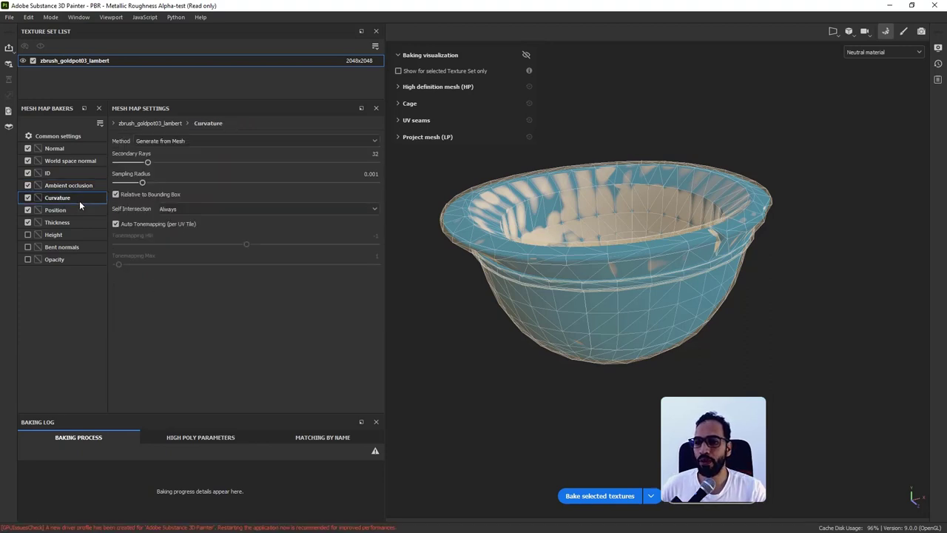
{"action": "left_click", "coordinate": [203, 142]}
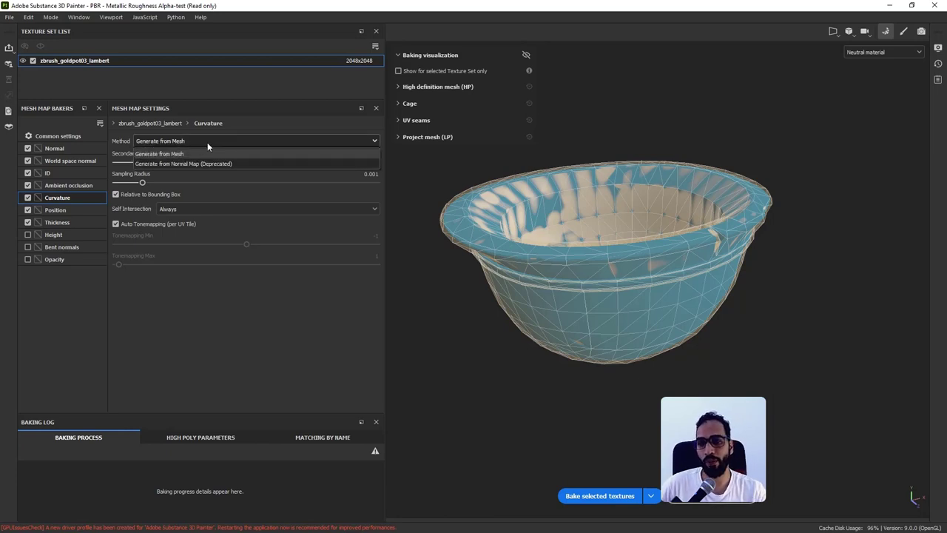
{"action": "left_click", "coordinate": [207, 143]}
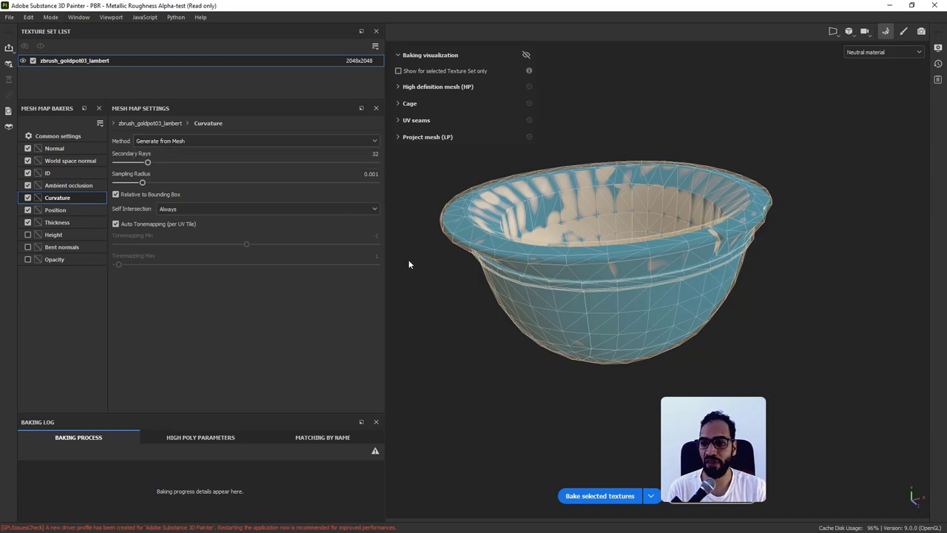
{"action": "left_click", "coordinate": [268, 208]}
{"action": "left_click", "coordinate": [268, 207]}
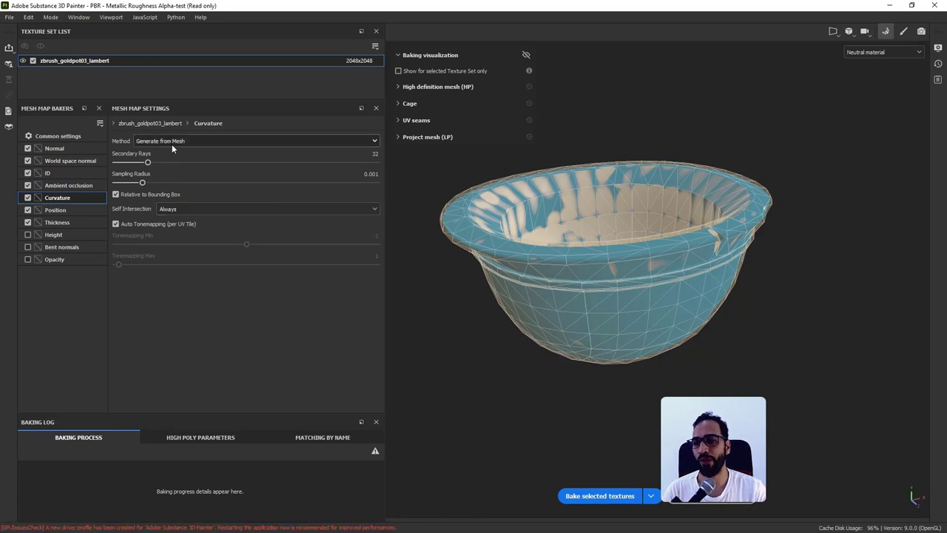
{"action": "left_click", "coordinate": [84, 209]}
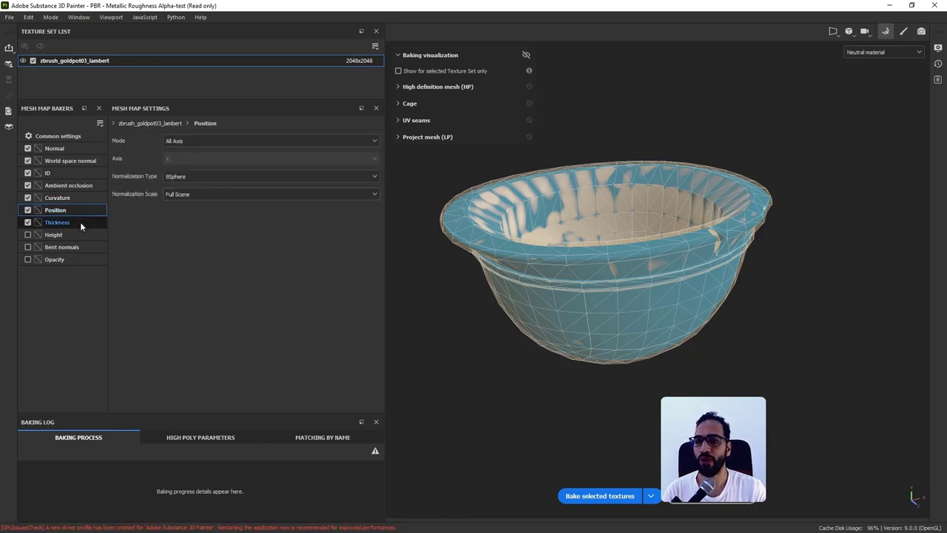
{"action": "left_click", "coordinate": [80, 224]}
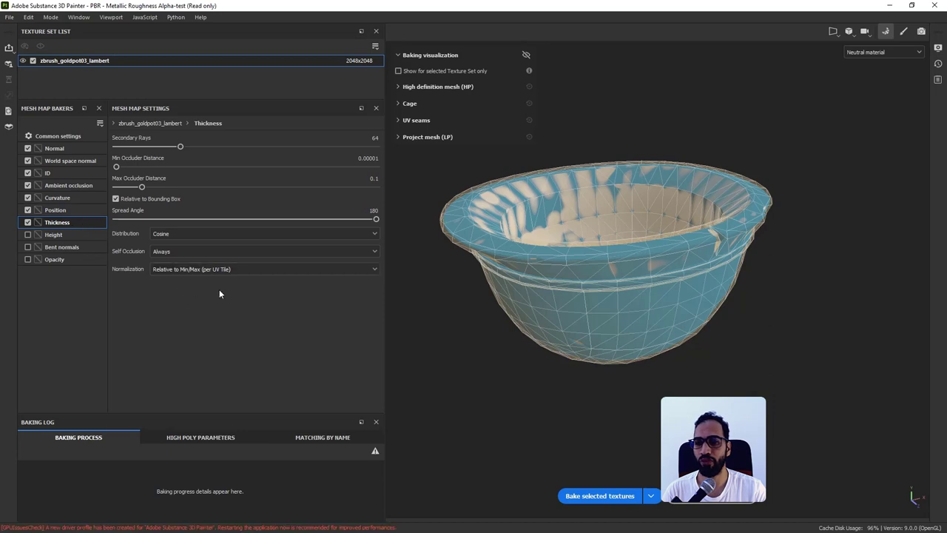
{"action": "left_click", "coordinate": [92, 235]}
{"action": "left_click", "coordinate": [81, 248]}
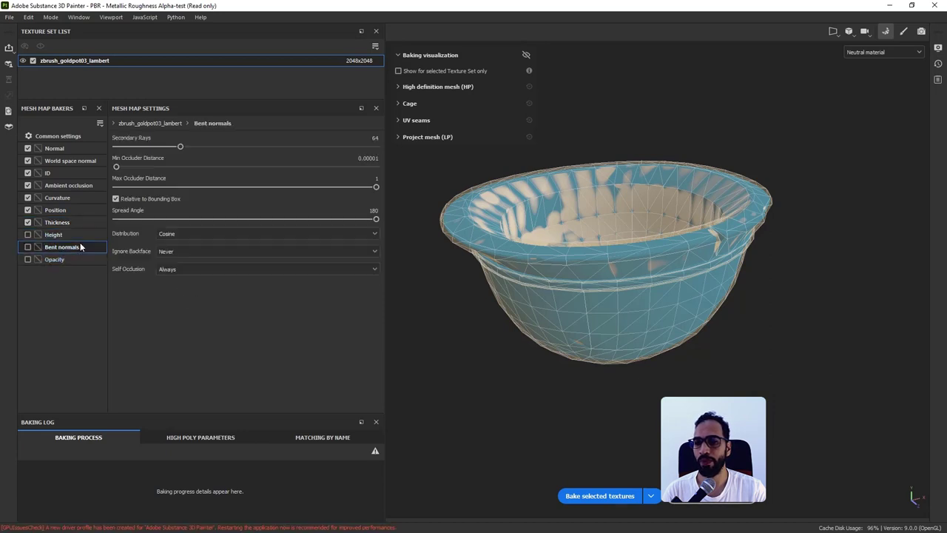
{"action": "left_click", "coordinate": [81, 260]}
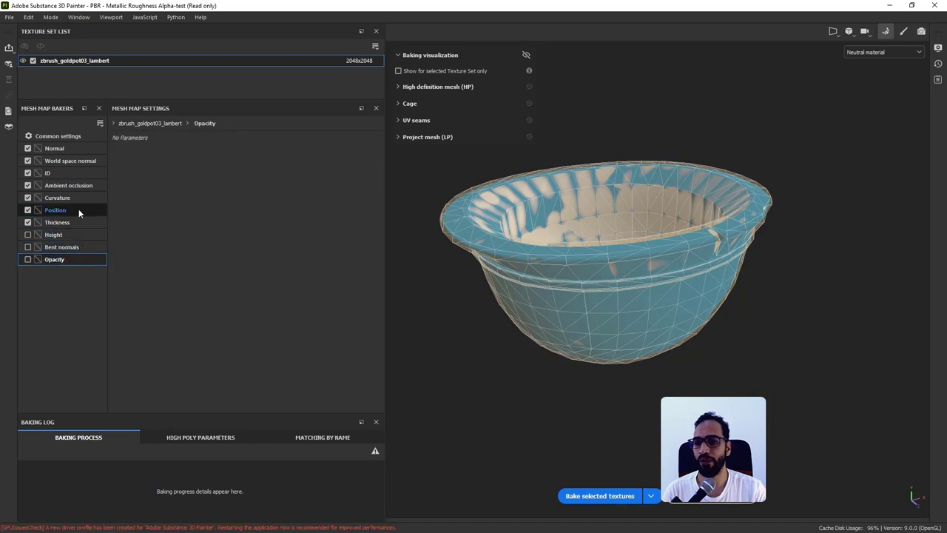
Exclude the ID map from the mesh maps selected for baking.
{"action": "left_click", "coordinate": [73, 185]}
{"action": "left_click", "coordinate": [37, 173]}
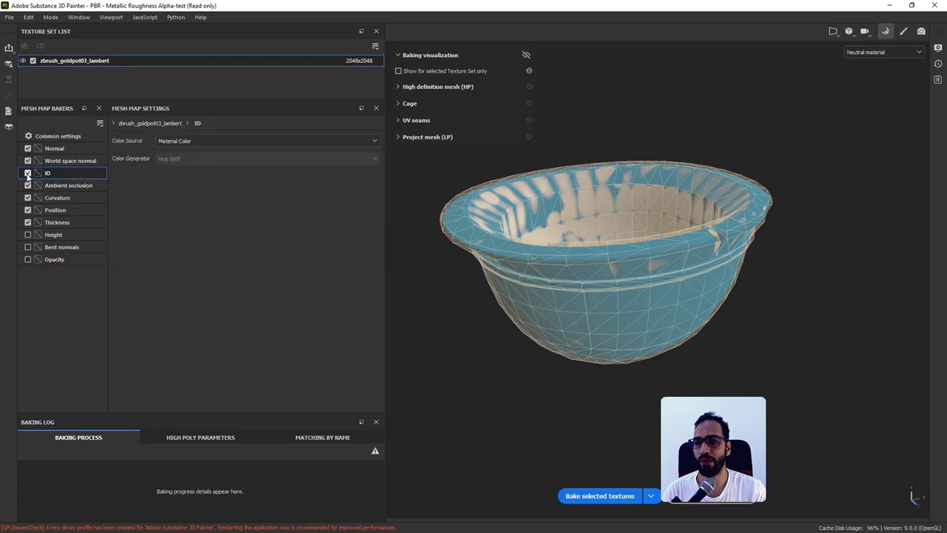
{"action": "left_click", "coordinate": [28, 174]}
Check the world space normal, ambient occlusion and curvature bakers, and bake the selected textures.
{"action": "left_click", "coordinate": [67, 162]}
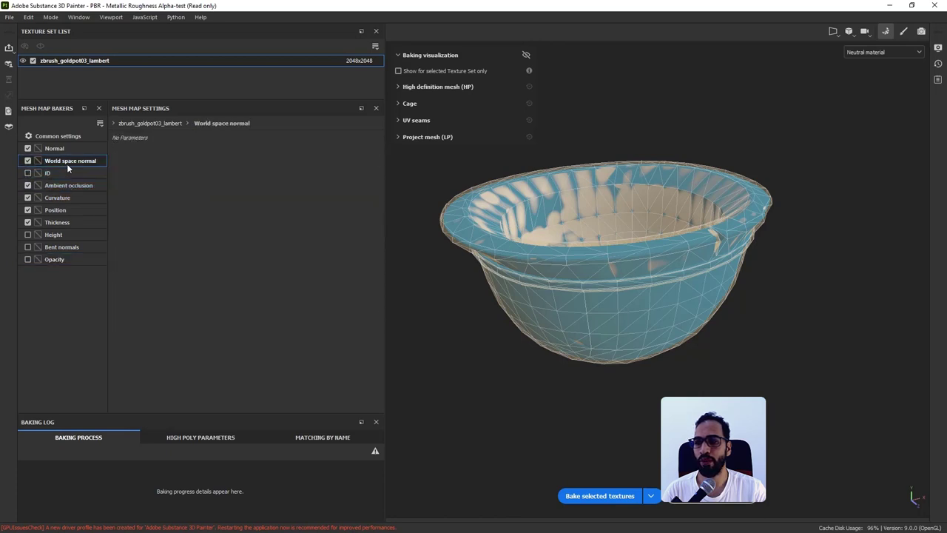
{"action": "left_click", "coordinate": [73, 187]}
{"action": "left_click", "coordinate": [73, 197]}
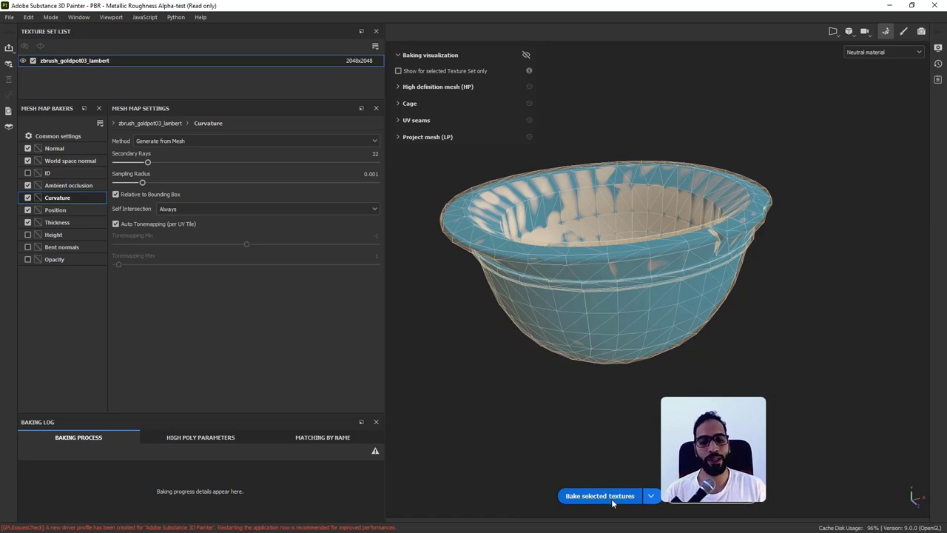
{"action": "left_click", "coordinate": [651, 497]}
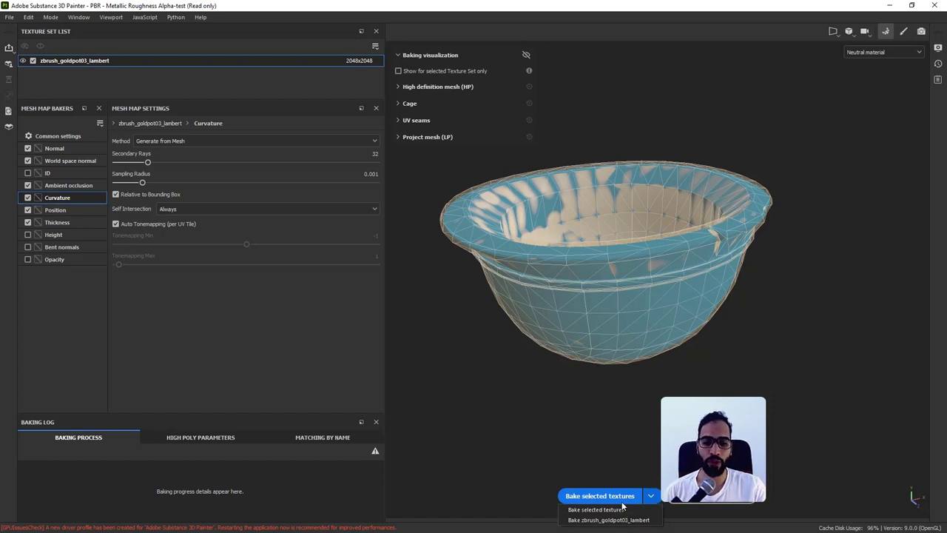
{"action": "left_click", "coordinate": [623, 507]}
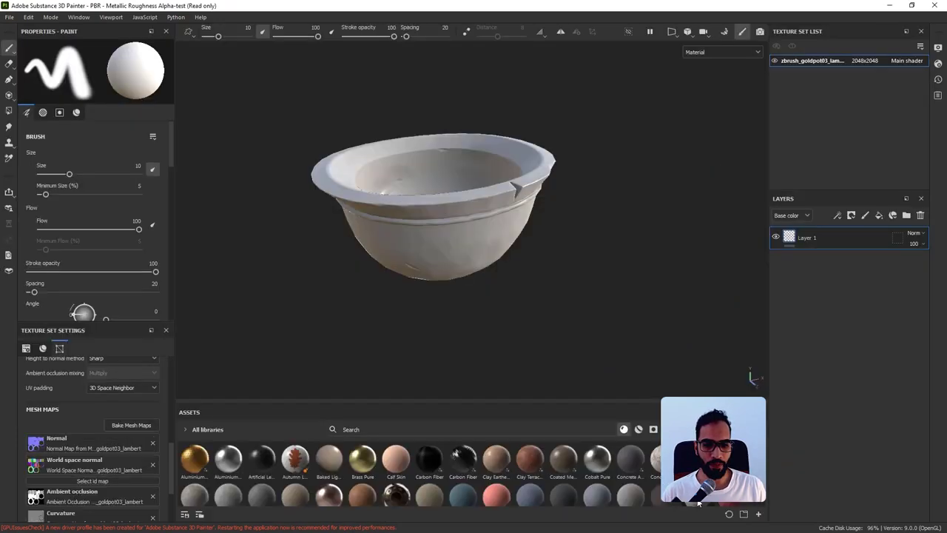
Inspect the baked detail on the pot's rim, interior and outer wall from several angles.
{"action": "left_click_drag", "start_coordinate": [450, 295], "coordinate": [541, 289], "text": "alt"}
{"action": "mouse_move", "coordinate": [531, 249]}
{"action": "left_mouse_down", "text": "alt"}
{"action": "mouse_move", "coordinate": [545, 239]}
{"action": "mouse_move", "coordinate": [626, 319]}
{"action": "mouse_move", "coordinate": [543, 258]}
{"action": "mouse_move", "coordinate": [587, 308]}
{"action": "mouse_move", "coordinate": [501, 230]}
{"action": "mouse_move", "coordinate": [516, 265]}
{"action": "mouse_move", "coordinate": [480, 294]}
{"action": "left_mouse_up", "text": "alt"}
{"action": "left_click_drag", "start_coordinate": [398, 264], "coordinate": [456, 293]}
{"action": "mouse_move", "coordinate": [544, 200]}
{"action": "left_mouse_down"}
{"action": "mouse_move", "coordinate": [560, 224]}
{"action": "mouse_move", "coordinate": [490, 230]}
{"action": "left_mouse_up"}
{"action": "left_click_drag", "start_coordinate": [514, 204], "coordinate": [432, 205]}
{"action": "left_click_drag", "start_coordinate": [516, 266], "coordinate": [532, 287], "text": "alt"}
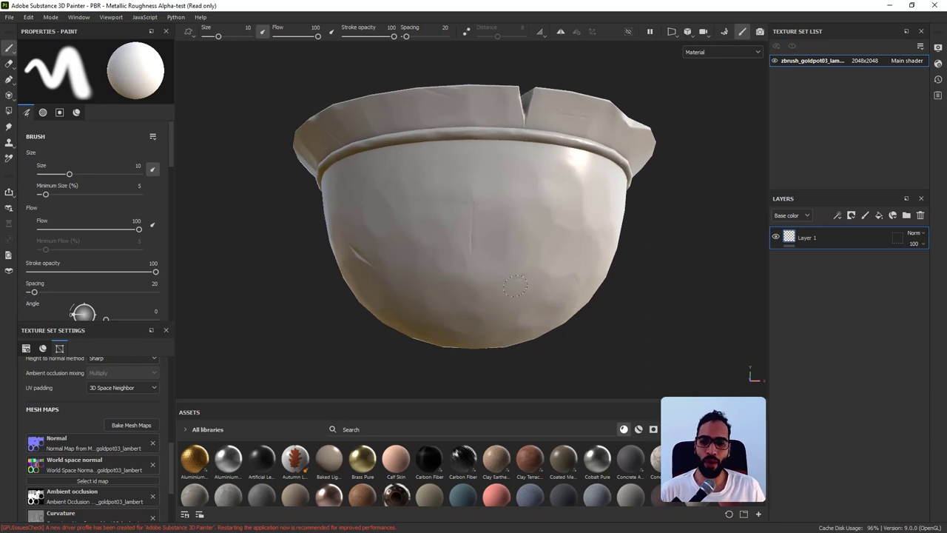
Compare the pot with and without its baked normal map by removing the map and undoing each removal.
{"action": "left_click", "coordinate": [153, 443]}
{"action": "mouse_move", "coordinate": [488, 306]}
{"action": "left_mouse_down", "text": "alt"}
{"action": "mouse_move", "coordinate": [499, 313]}
{"action": "mouse_move", "coordinate": [446, 295]}
{"action": "mouse_move", "coordinate": [460, 324]}
{"action": "mouse_move", "coordinate": [507, 310]}
{"action": "mouse_move", "coordinate": [460, 262]}
{"action": "mouse_move", "coordinate": [560, 247]}
{"action": "mouse_move", "coordinate": [620, 321]}
{"action": "left_mouse_up", "text": "alt"}
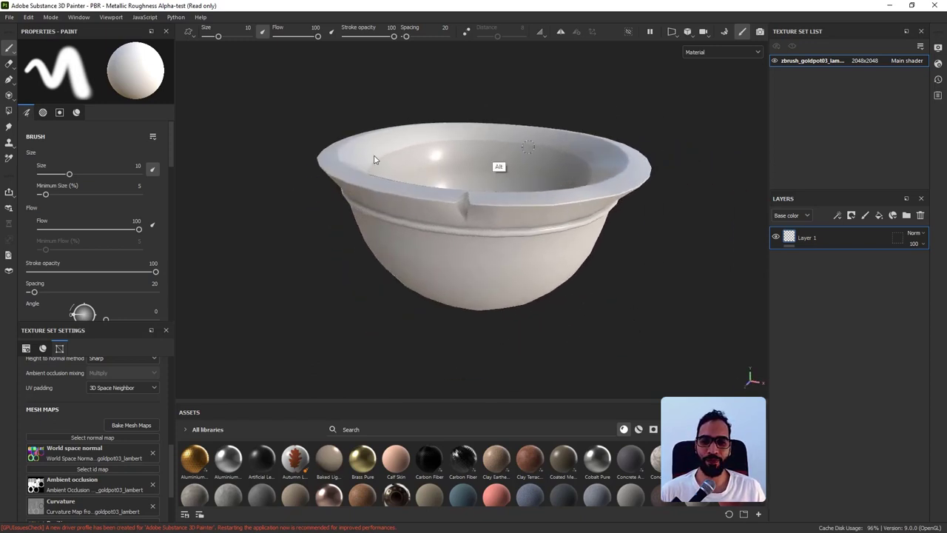
{"action": "mouse_move", "coordinate": [546, 274]}
{"action": "left_mouse_down", "text": "alt"}
{"action": "mouse_move", "coordinate": [564, 229]}
{"action": "mouse_move", "coordinate": [545, 229]}
{"action": "mouse_move", "coordinate": [605, 356]}
{"action": "mouse_move", "coordinate": [511, 268]}
{"action": "mouse_move", "coordinate": [503, 307]}
{"action": "mouse_move", "coordinate": [451, 325]}
{"action": "left_mouse_up", "text": "alt"}
{"action": "key", "text": "ctrl+z"}
{"action": "left_click", "coordinate": [152, 443]}
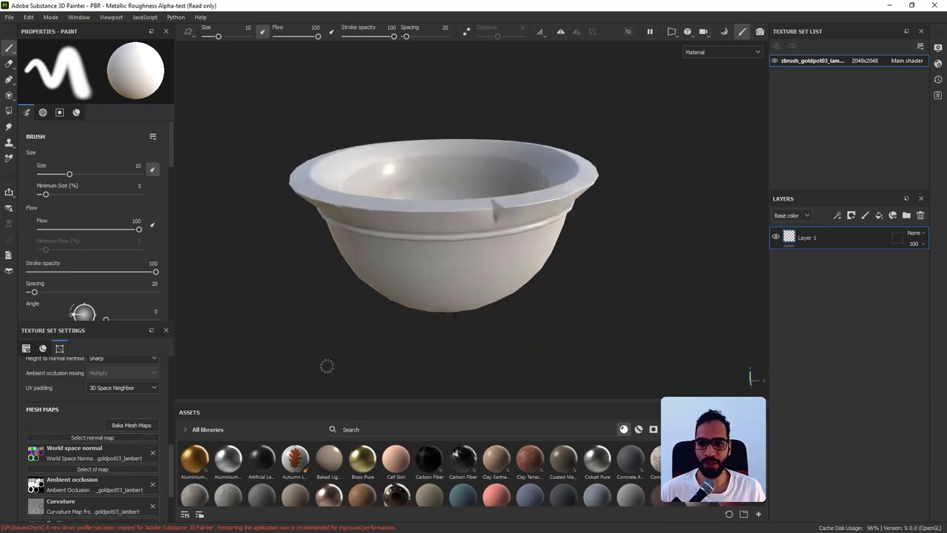
{"action": "left_click_drag", "start_coordinate": [390, 307], "coordinate": [421, 294], "text": "alt"}
{"action": "key", "text": "ctrl+z"}
{"action": "left_click_drag", "start_coordinate": [478, 283], "coordinate": [448, 279], "text": "alt"}
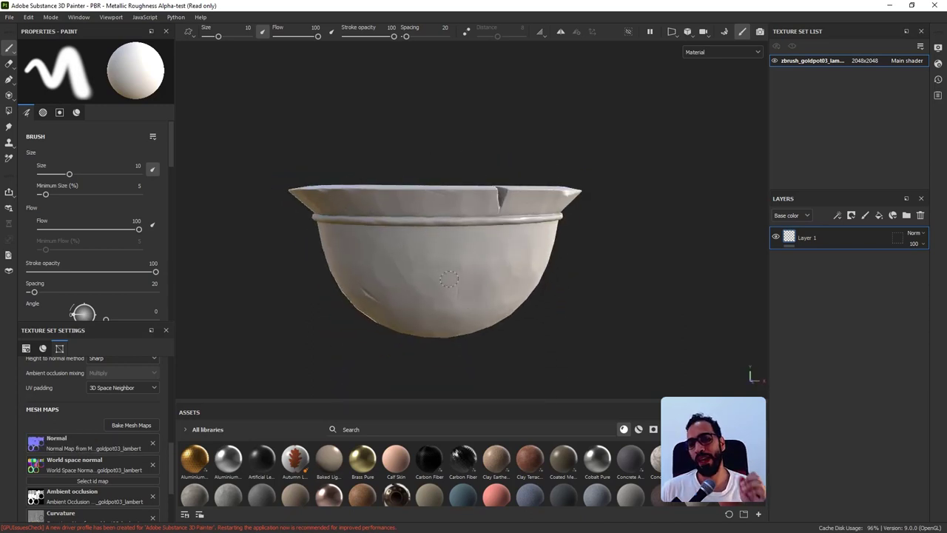
Delete Layer 1 and add a fill layer in its place.
{"action": "left_click_drag", "start_coordinate": [634, 271], "coordinate": [596, 274], "text": "alt"}
{"action": "left_click_drag", "start_coordinate": [701, 360], "coordinate": [685, 279], "text": "alt"}
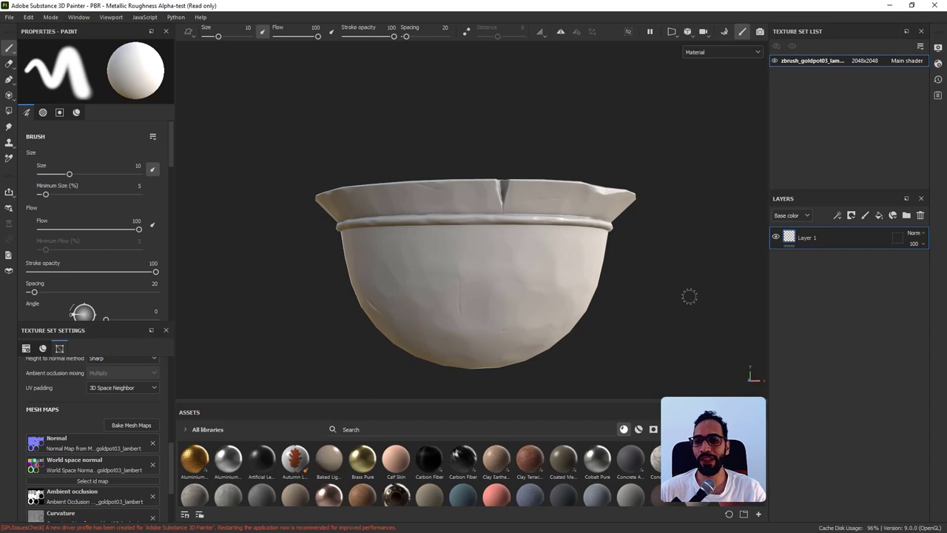
{"action": "left_click", "coordinate": [919, 215]}
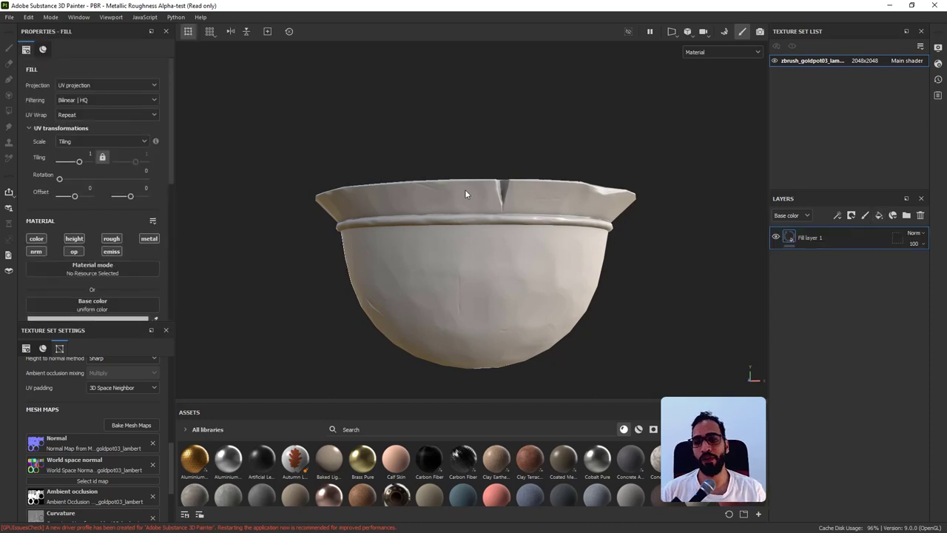
{"action": "left_click_drag", "start_coordinate": [530, 146], "coordinate": [522, 194], "text": "alt"}
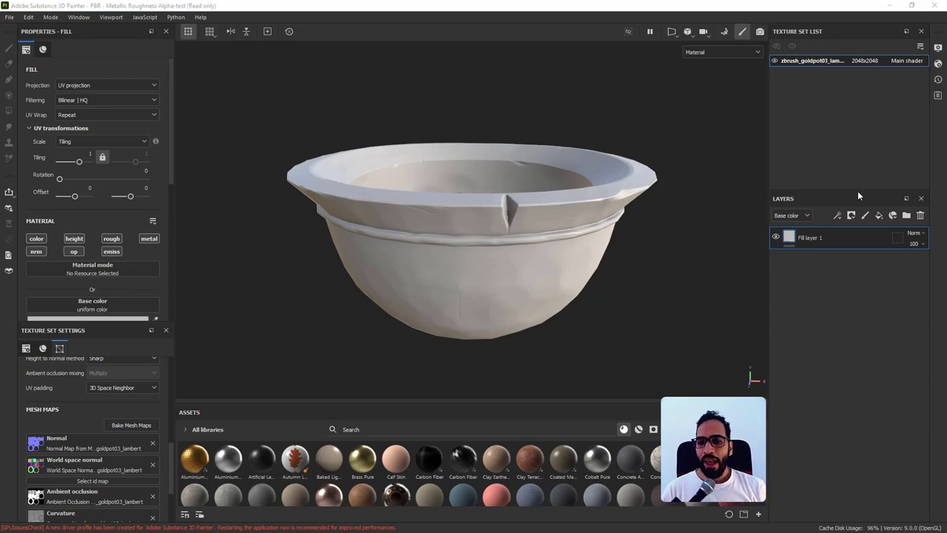
{"action": "left_click_drag", "start_coordinate": [626, 323], "coordinate": [546, 213], "text": "alt"}
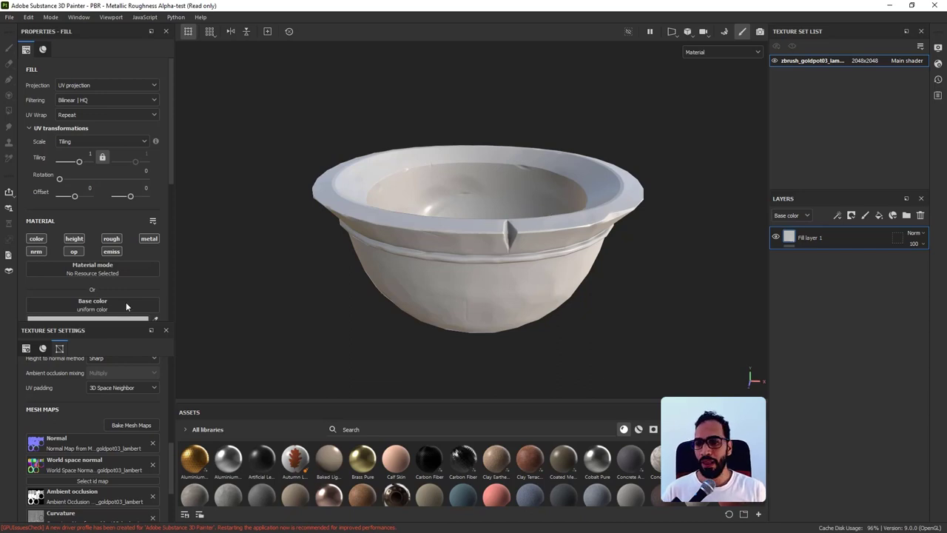
Limit the fill layer's material channels to roughness and metallic only.
{"action": "key", "text": "alt"}
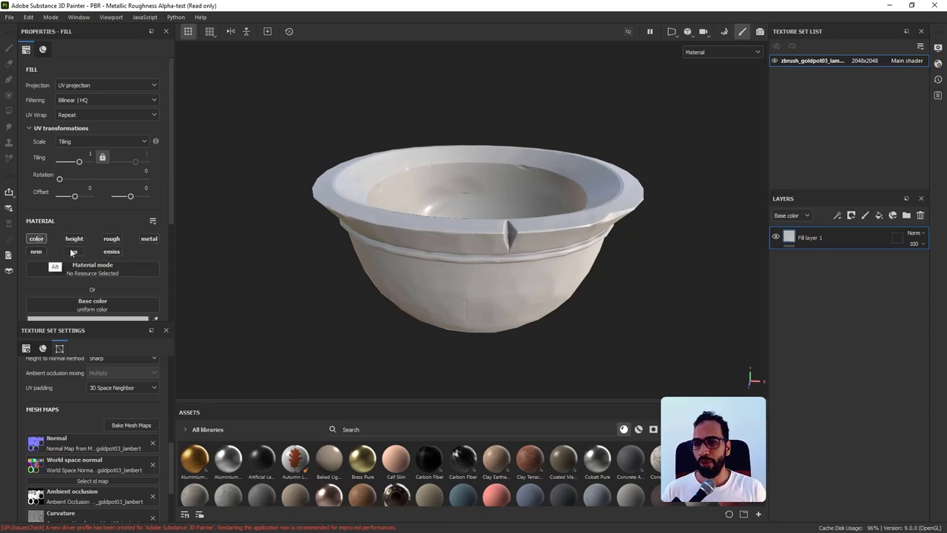
{"action": "left_click", "coordinate": [36, 239]}
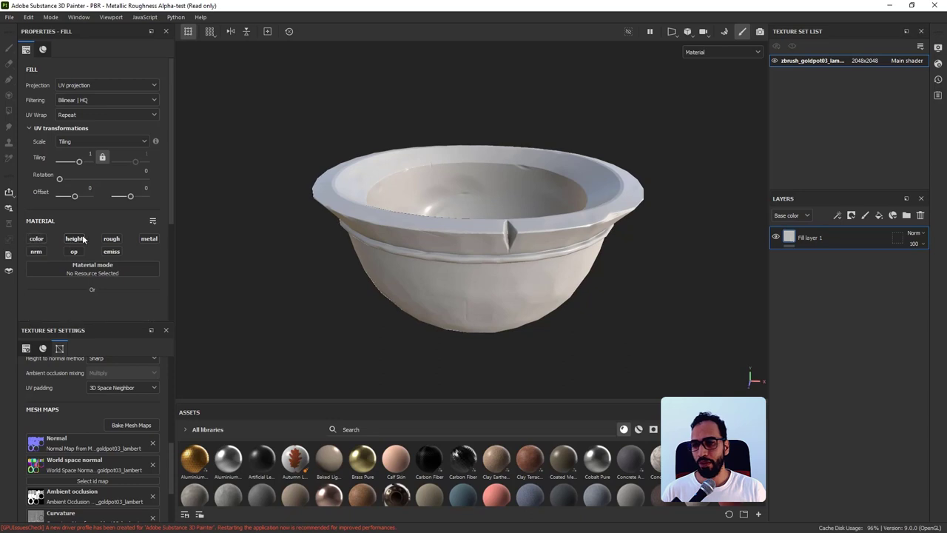
{"action": "left_click", "coordinate": [112, 239]}
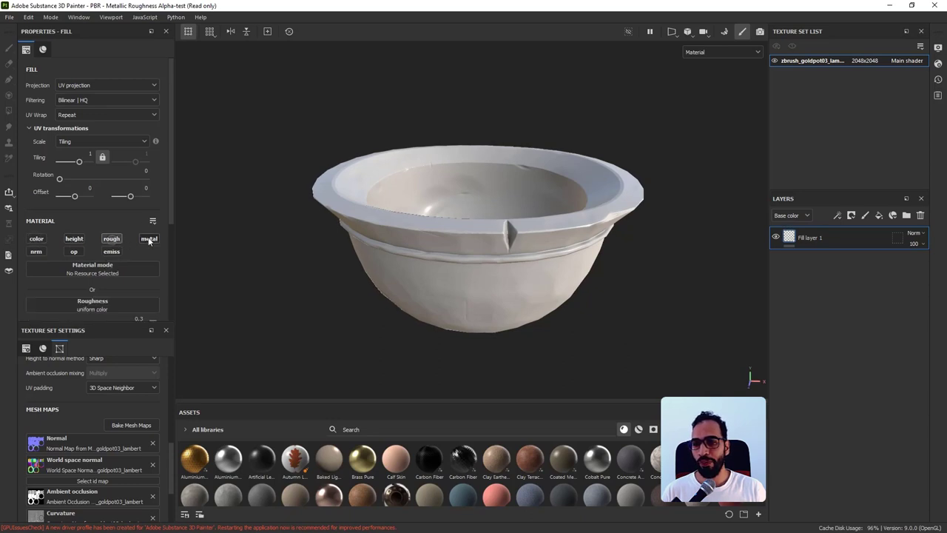
{"action": "left_click", "coordinate": [149, 239]}
{"action": "left_click_drag", "start_coordinate": [467, 273], "coordinate": [475, 296], "text": "alt"}
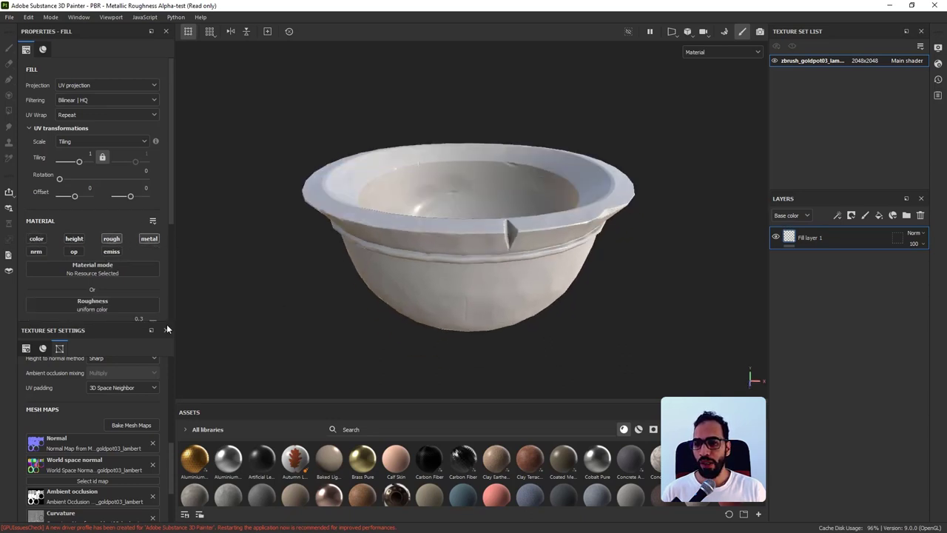
Enlarge the fill properties area and set the fill layer's metallic value to 0.9.
{"action": "left_click_drag", "start_coordinate": [127, 321], "coordinate": [118, 395]}
{"action": "mouse_move", "coordinate": [65, 329]}
{"action": "left_mouse_down"}
{"action": "mouse_move", "coordinate": [148, 327]}
{"action": "mouse_move", "coordinate": [44, 338]}
{"action": "mouse_move", "coordinate": [63, 337]}
{"action": "left_mouse_up"}
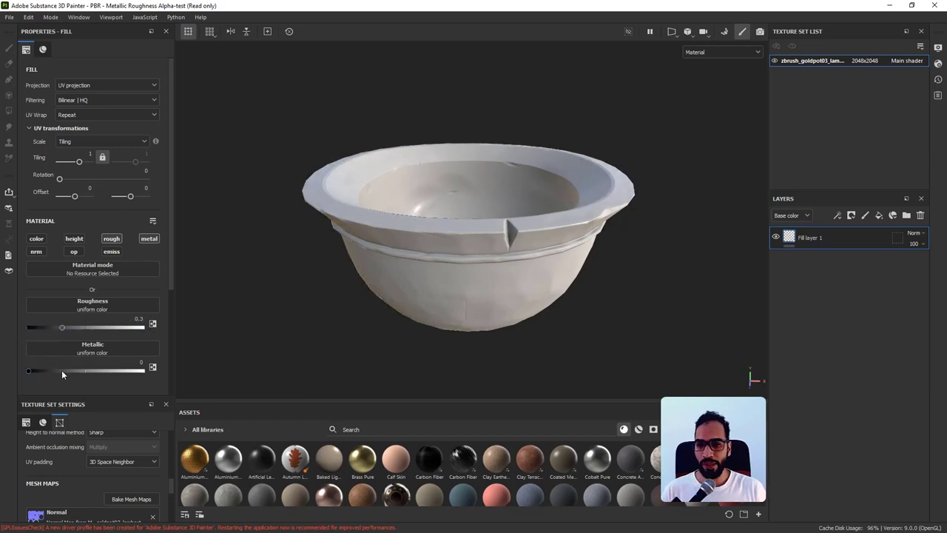
{"action": "left_click_drag", "start_coordinate": [61, 370], "coordinate": [25, 369]}
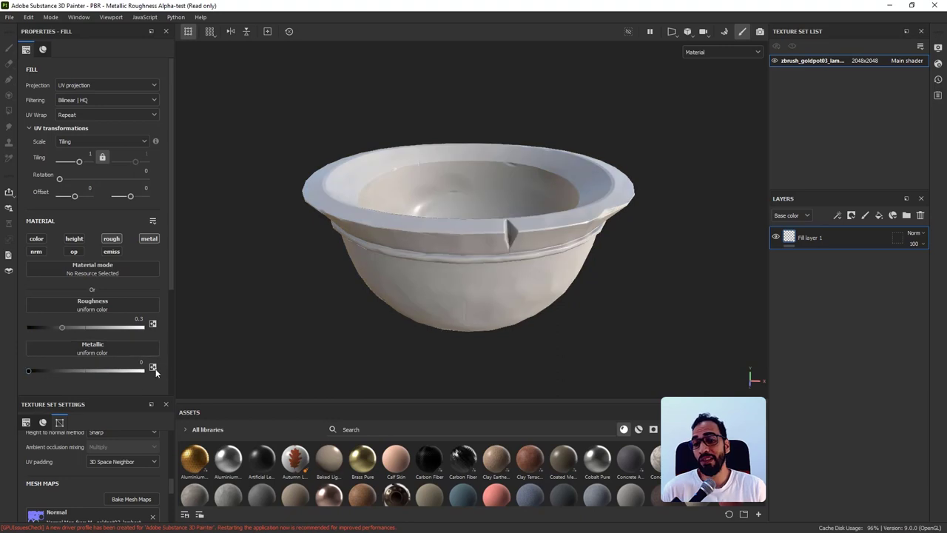
{"action": "double_click", "coordinate": [132, 364]}
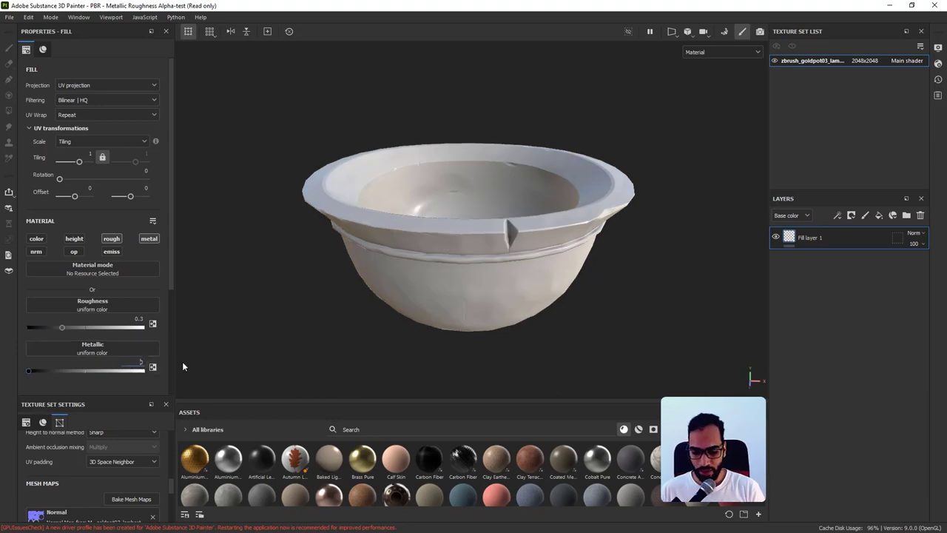
{"action": "type", "text": ".9"}
{"action": "key", "text": "Return"}
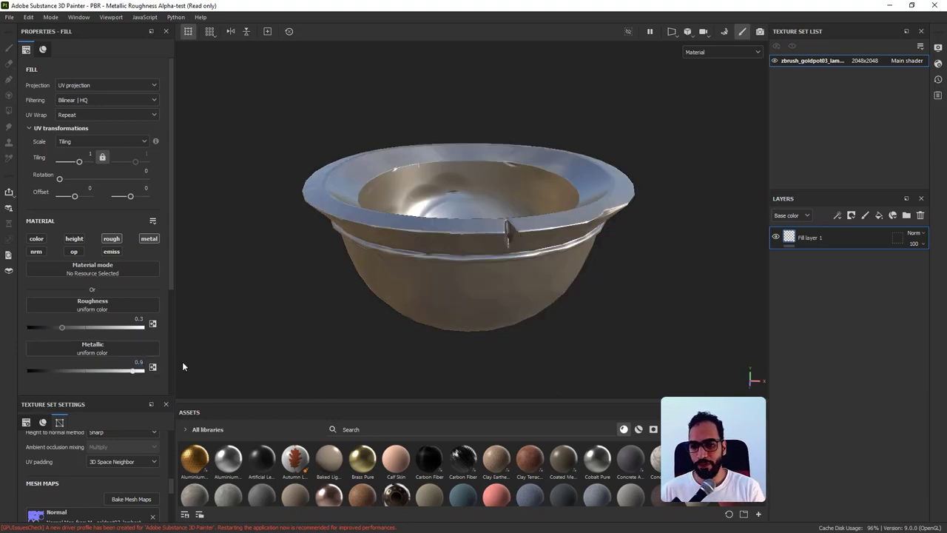
{"action": "left_click_drag", "start_coordinate": [403, 270], "coordinate": [399, 296], "text": "alt"}
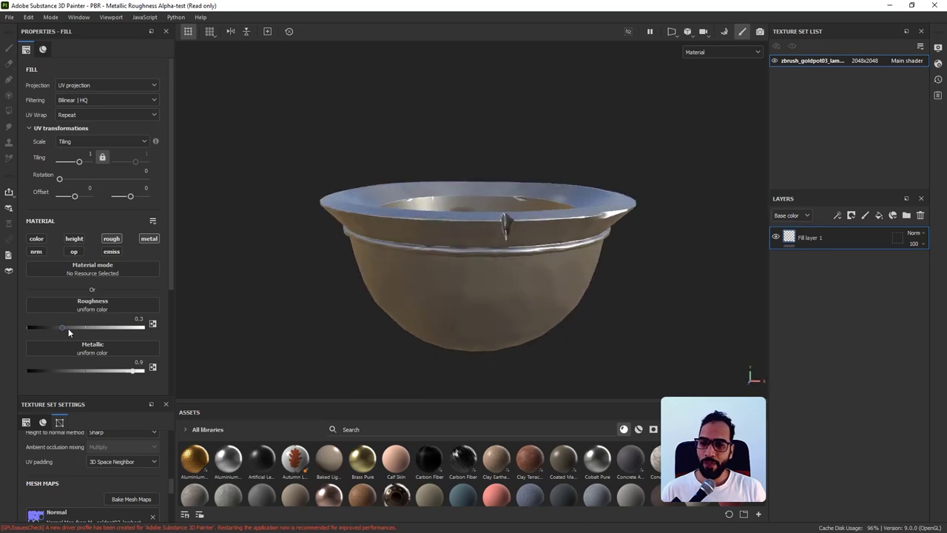
Raise the fill layer's roughness to about 0.74 and bring the golden bowl reference image over the workspace.
{"action": "left_click_drag", "start_coordinate": [63, 327], "coordinate": [119, 332]}
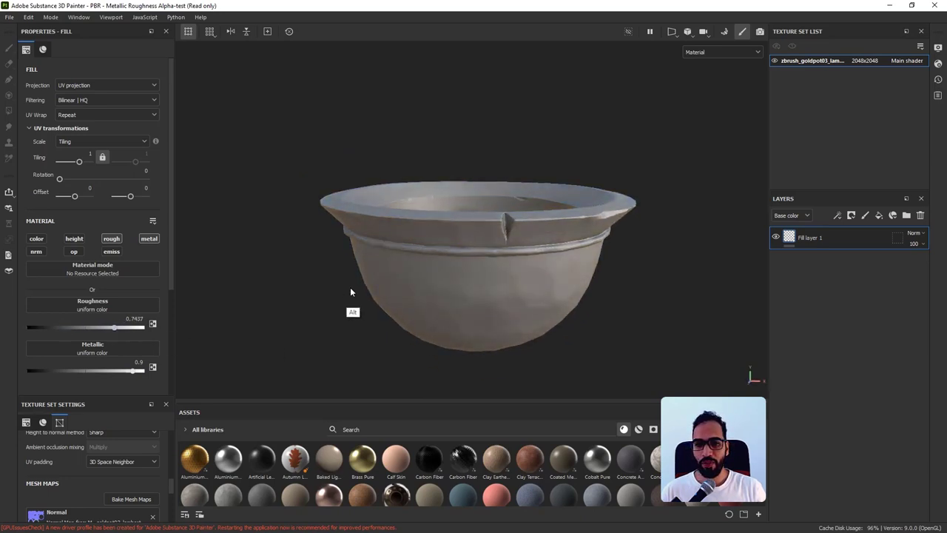
{"action": "left_click_drag", "start_coordinate": [350, 291], "coordinate": [326, 311], "text": "alt"}
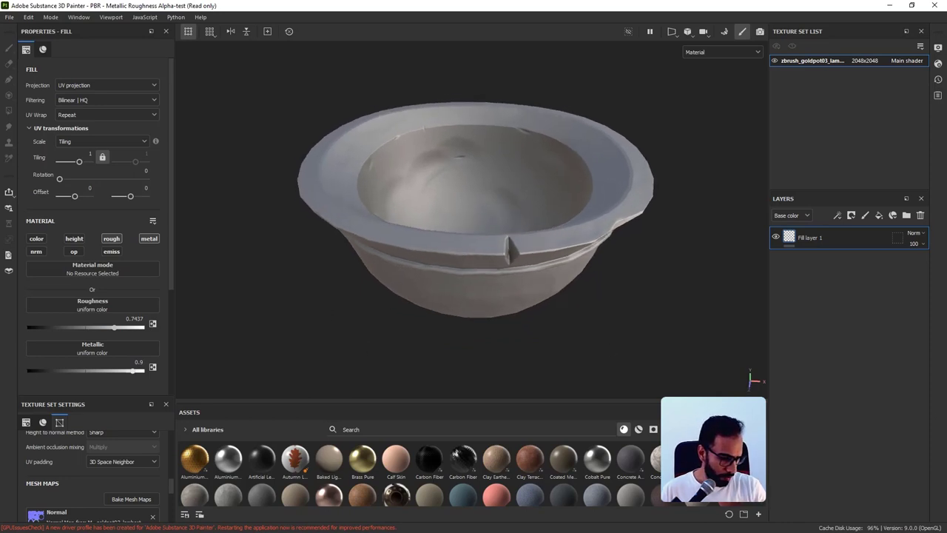
{"action": "right_click_drag", "start_coordinate": [609, 394], "coordinate": [326, 359]}
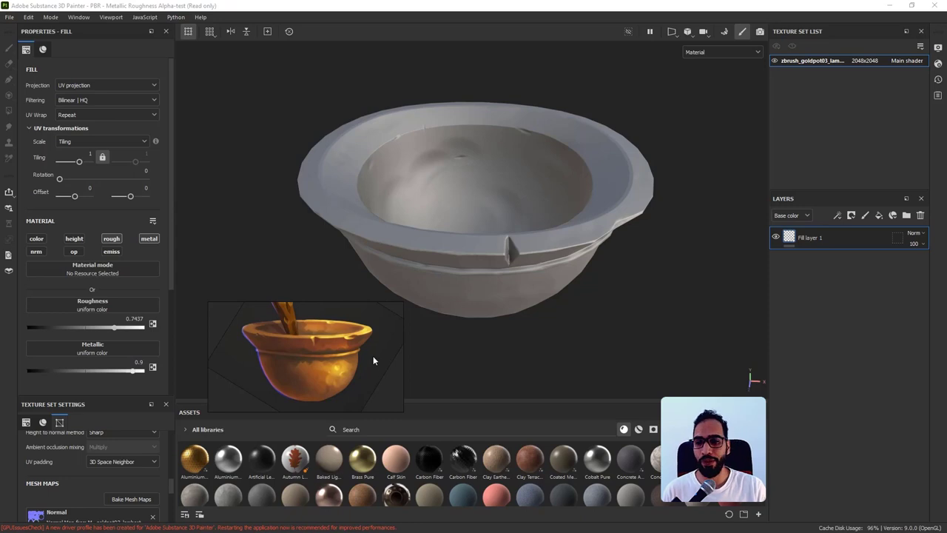
Set the fill layer's roughness to 0.78 and check the pot's shading from a lower angle.
{"action": "left_click", "coordinate": [131, 319]}
{"action": "left_click", "coordinate": [114, 328]}
{"action": "left_click_drag", "start_coordinate": [115, 330], "coordinate": [121, 333]}
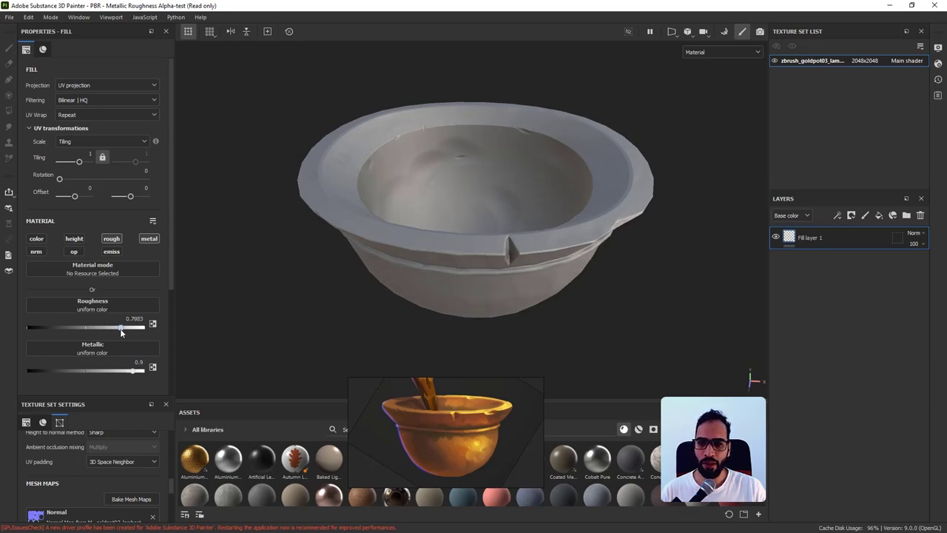
{"action": "left_click", "coordinate": [127, 319]}
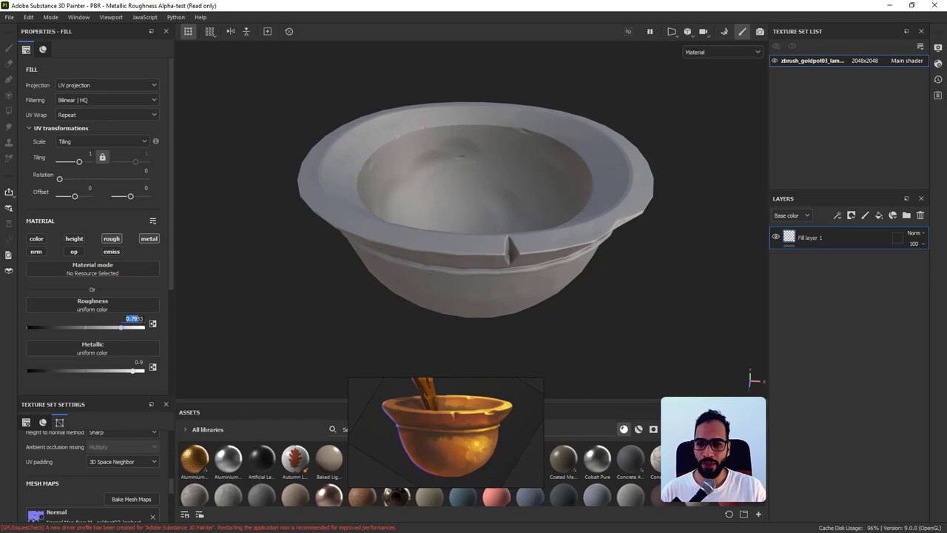
{"action": "key", "text": "ctrl+a"}
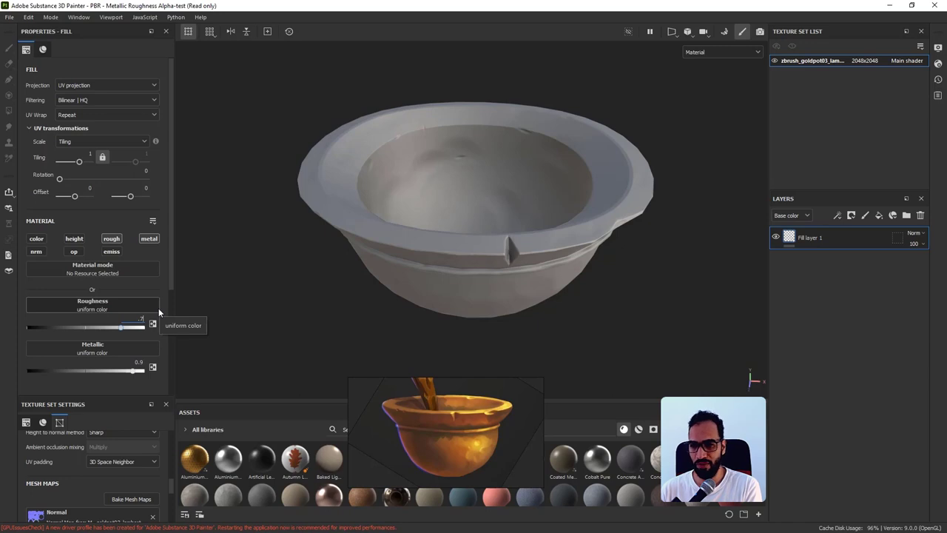
{"action": "key", "text": "Return"}
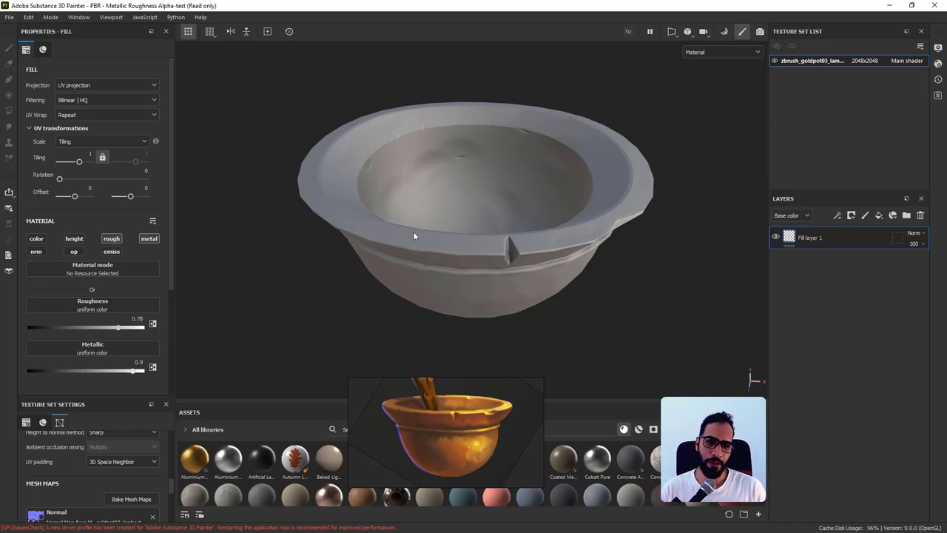
{"action": "left_click_drag", "start_coordinate": [413, 231], "coordinate": [516, 268], "text": "alt"}
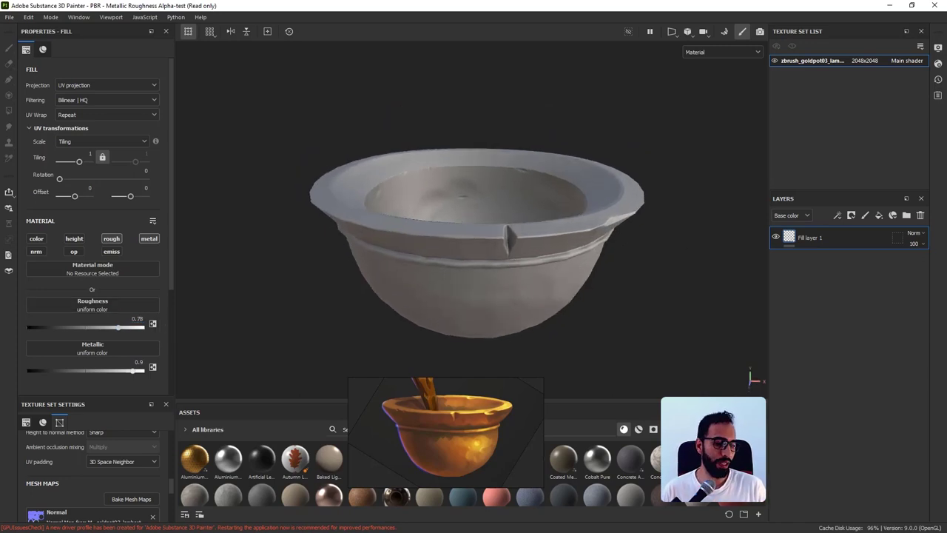
{"action": "left_click_drag", "start_coordinate": [718, 281], "coordinate": [639, 273], "text": "alt"}
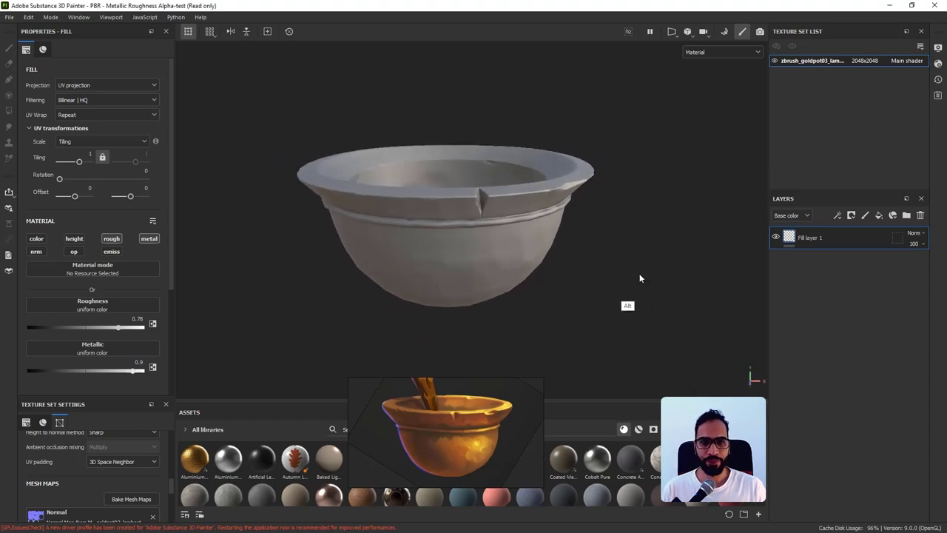
Try the Studio White Soft environment map in the display settings to light the pot.
{"action": "left_click", "coordinate": [937, 47]}
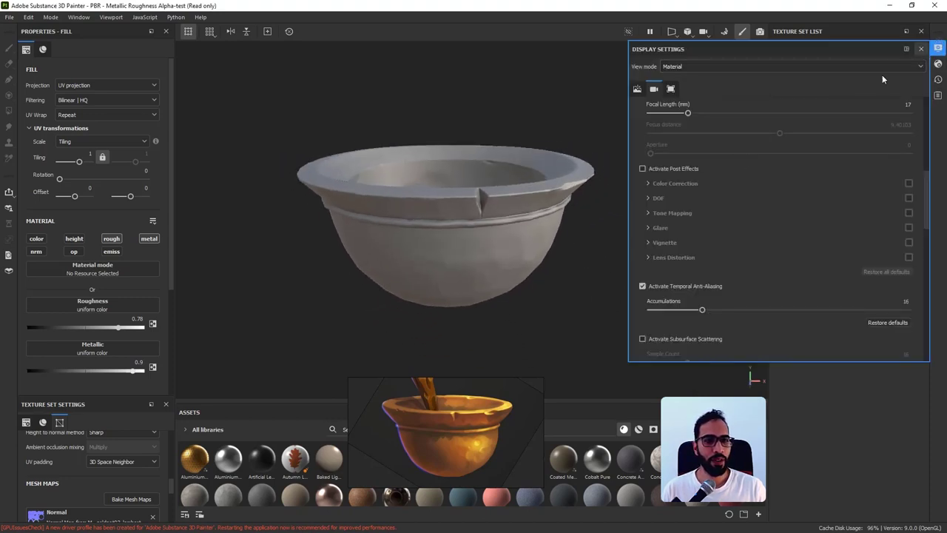
{"action": "scroll", "coordinate": [802, 176], "scroll_direction": "up", "scroll_amount": 10}
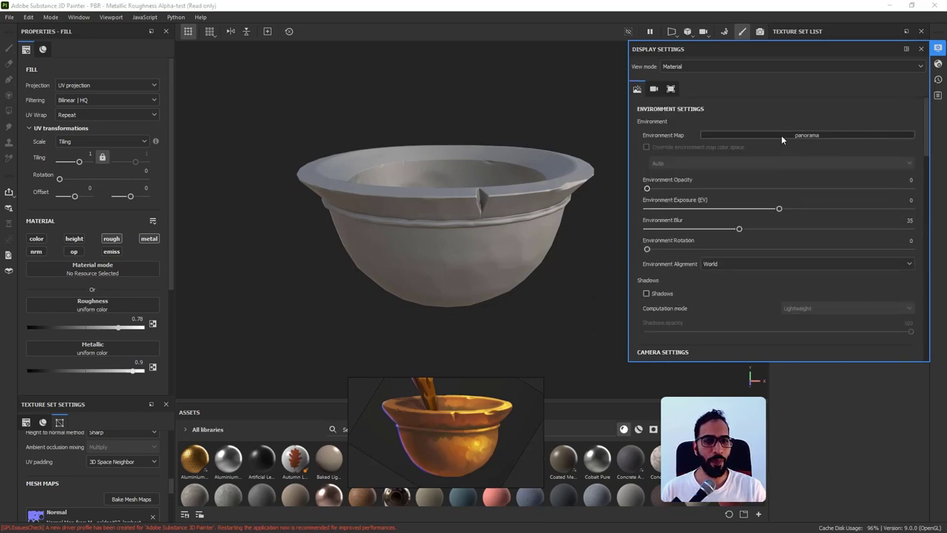
{"action": "left_click", "coordinate": [781, 136]}
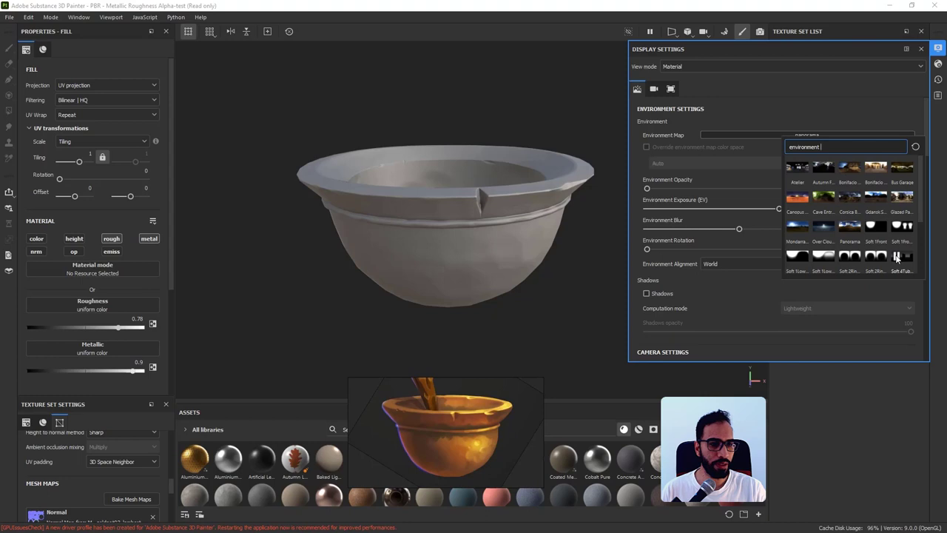
{"action": "scroll", "coordinate": [896, 258], "scroll_direction": "down", "scroll_amount": 3}
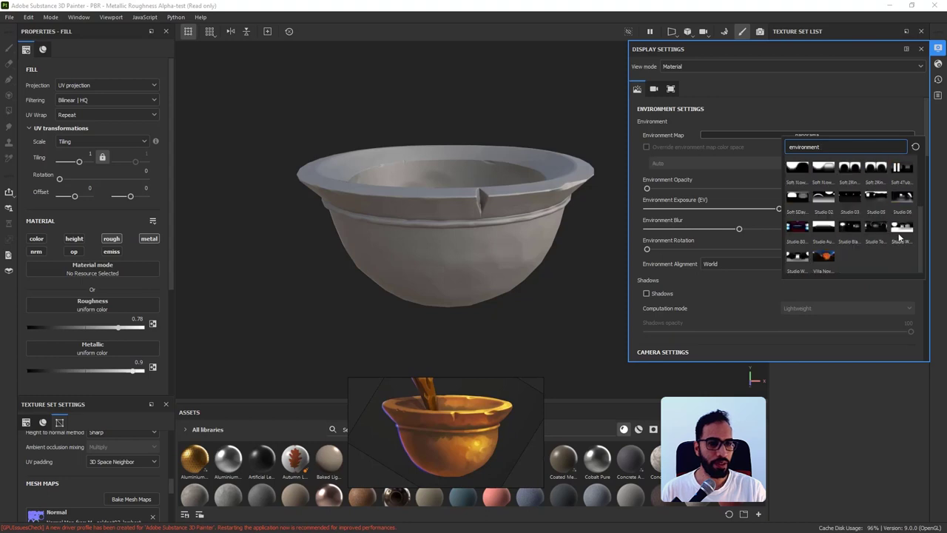
{"action": "left_click", "coordinate": [900, 237]}
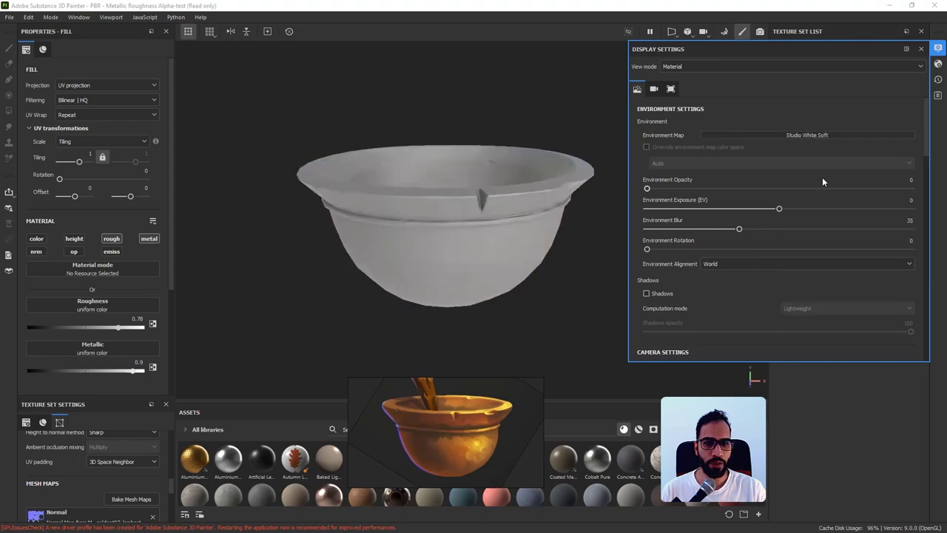
Try the Soft 2RingLowContrast environment map on the pot.
{"action": "left_click", "coordinate": [857, 138]}
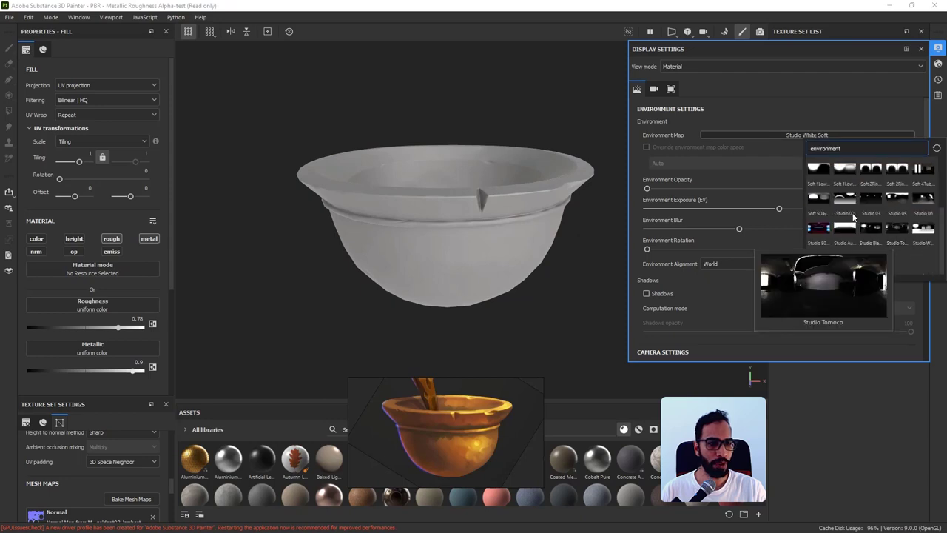
{"action": "scroll", "coordinate": [846, 213], "scroll_direction": "up", "scroll_amount": 3}
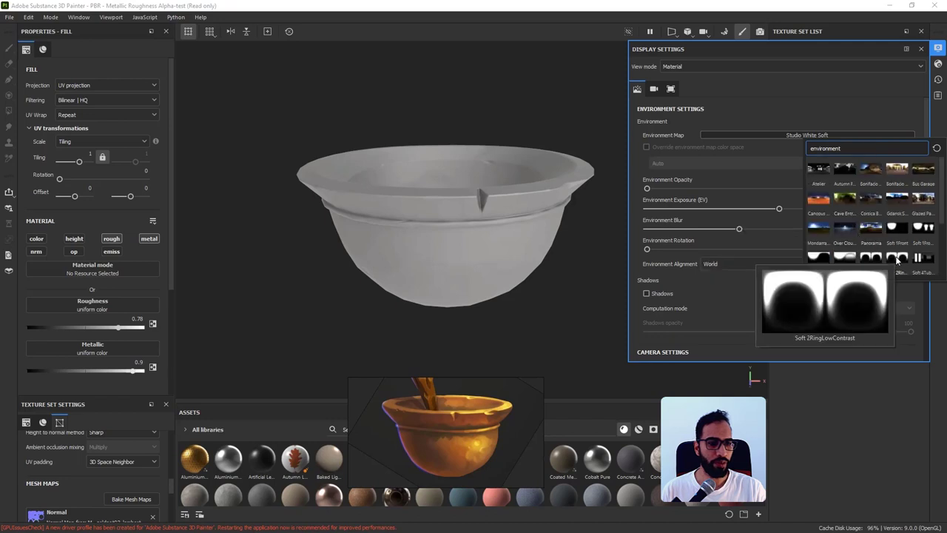
{"action": "left_click", "coordinate": [896, 261]}
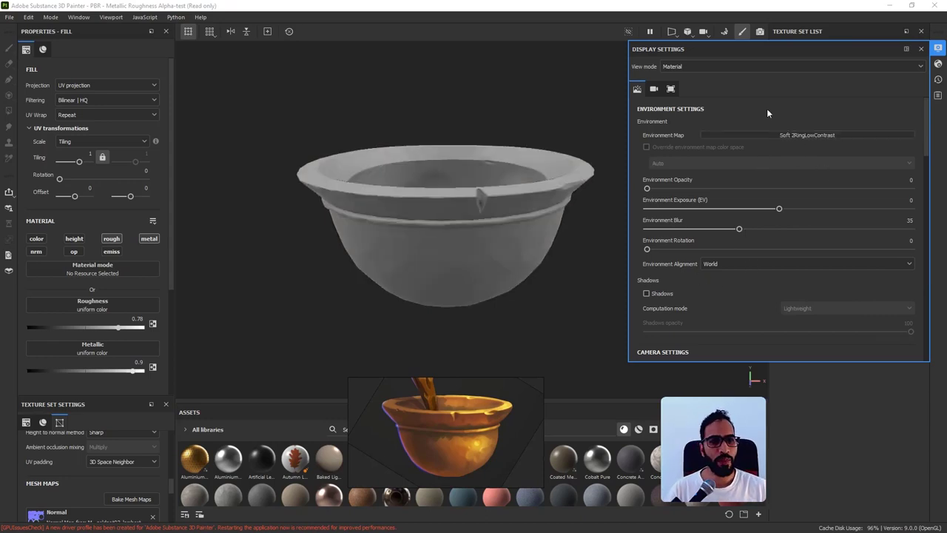
Set the environment map to Soft 1Front 2Backs and close the display settings.
{"action": "left_click", "coordinate": [778, 135]}
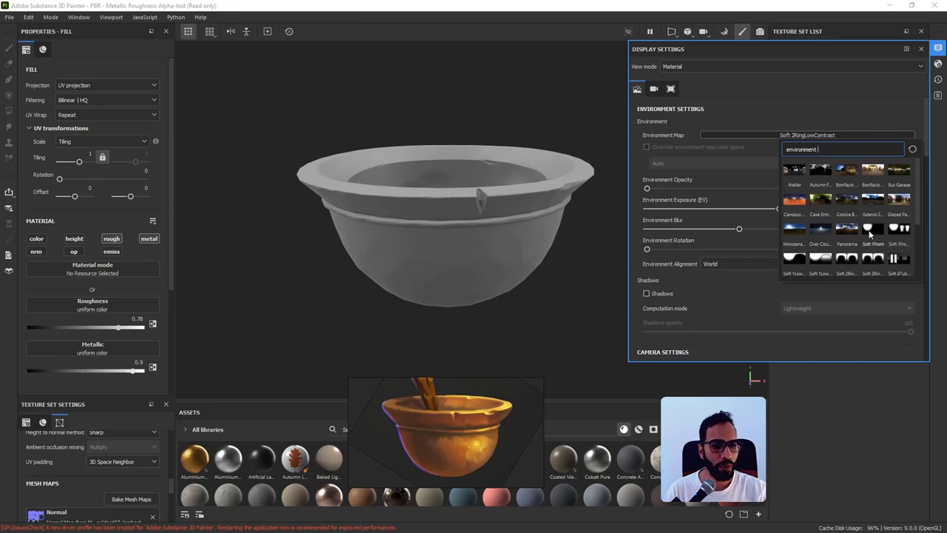
{"action": "mouse_move", "coordinate": [875, 238]}
{"action": "scroll", "coordinate": [875, 237], "scroll_direction": "down", "scroll_amount": 3}
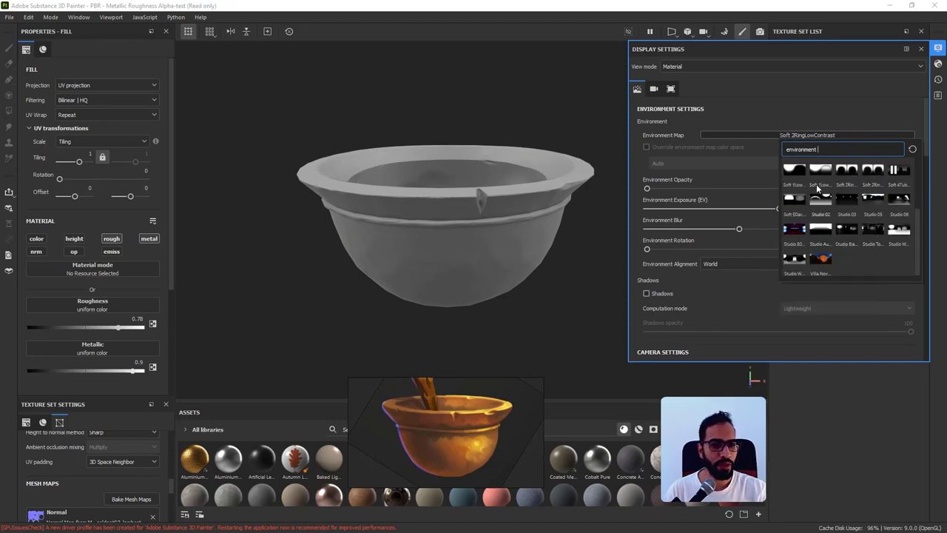
{"action": "scroll", "coordinate": [835, 211], "scroll_direction": "up", "scroll_amount": 3}
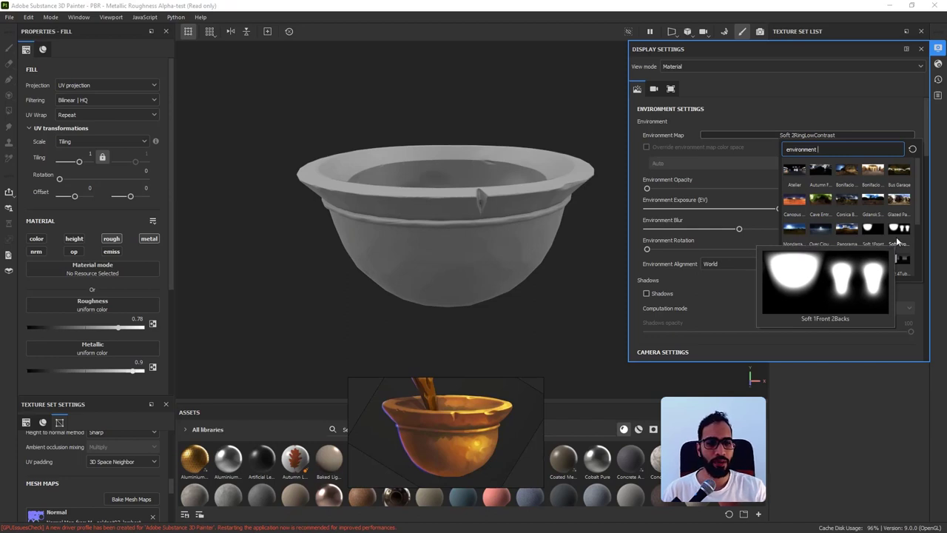
{"action": "left_click", "coordinate": [896, 239]}
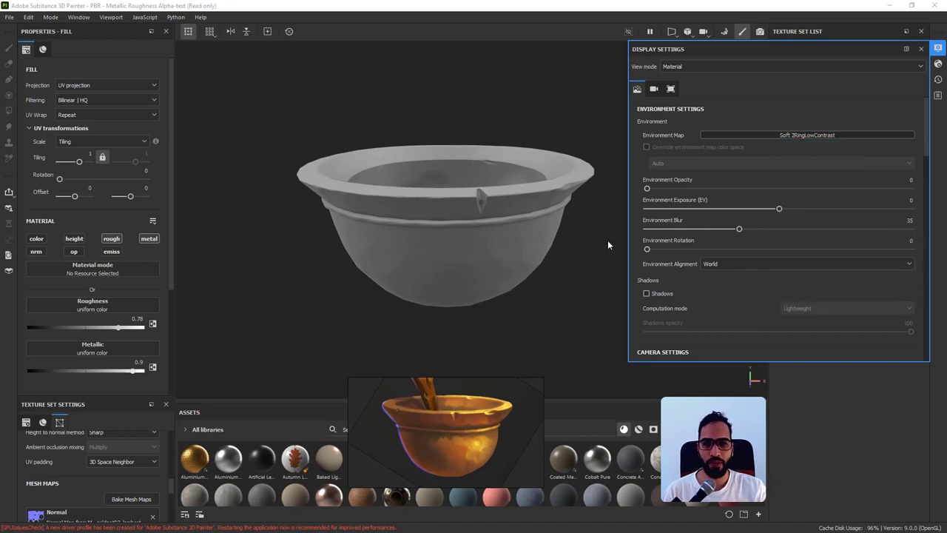
{"action": "left_click_drag", "start_coordinate": [527, 243], "coordinate": [524, 230], "text": "alt"}
{"action": "left_click", "coordinate": [938, 49]}
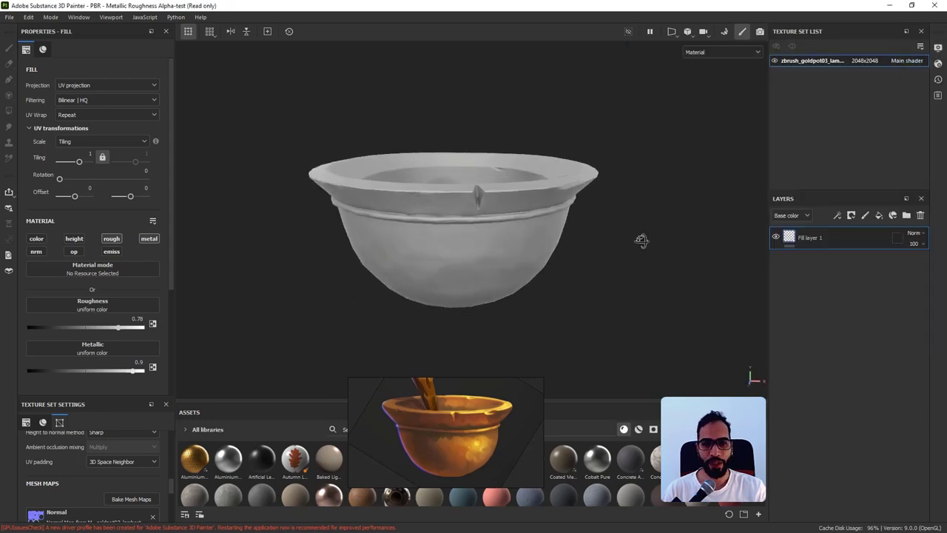
Rename the fill layer to roughness_metalness and add a new fill layer above it.
{"action": "double_click", "coordinate": [806, 238]}
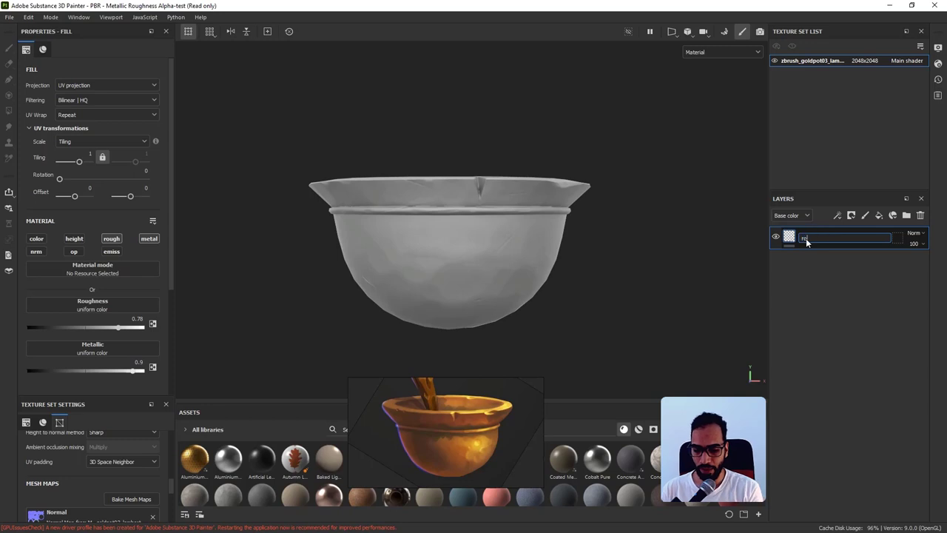
{"action": "type", "text": "roughness_"}
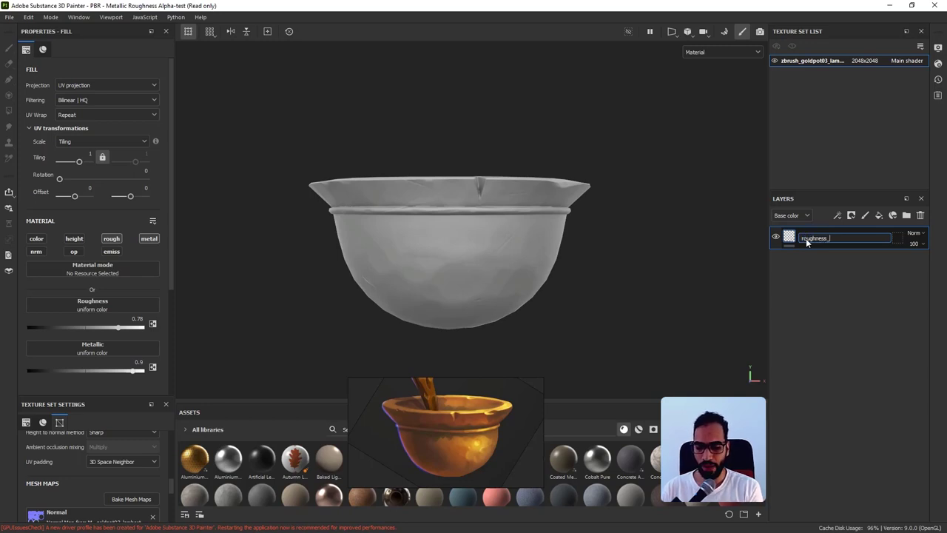
{"action": "type", "text": "metalness"}
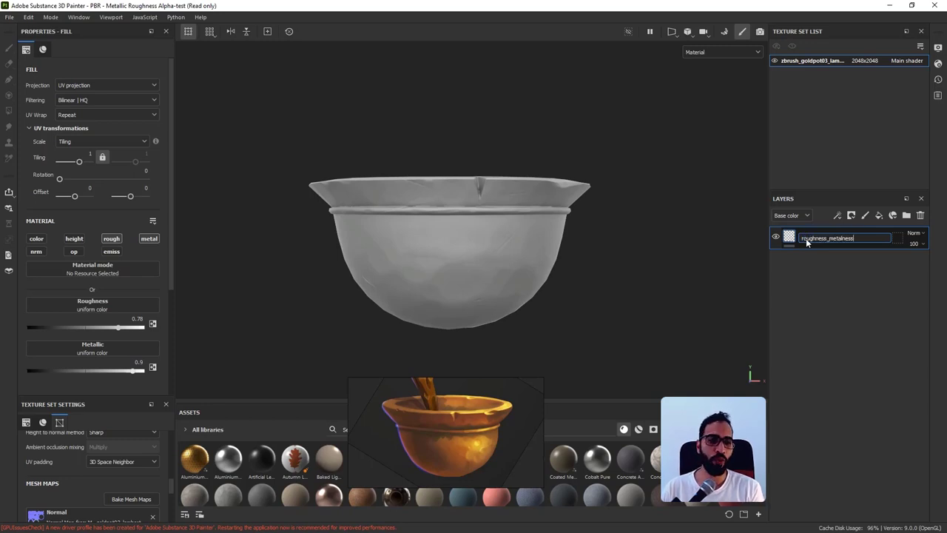
{"action": "key", "text": "Return"}
{"action": "mouse_move", "coordinate": [603, 249]}
{"action": "left_mouse_down", "text": "alt"}
{"action": "mouse_move", "coordinate": [597, 271]}
{"action": "mouse_move", "coordinate": [607, 271]}
{"action": "mouse_move", "coordinate": [599, 256]}
{"action": "left_mouse_up", "text": "alt"}
{"action": "left_click", "coordinate": [879, 215]}
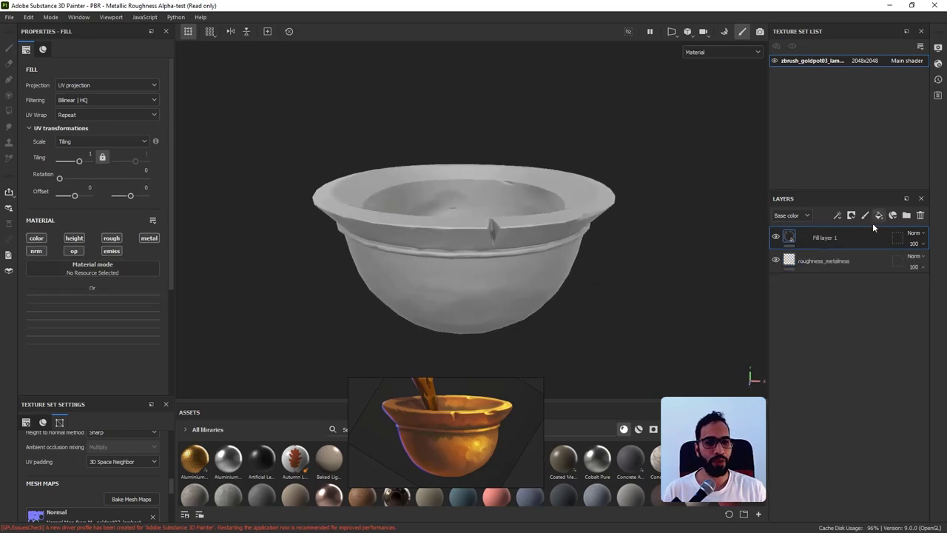
Rename the new fill layer base-gold-color and leave only its color channel enabled.
{"action": "double_click", "coordinate": [825, 237]}
{"action": "type", "text": "b"}
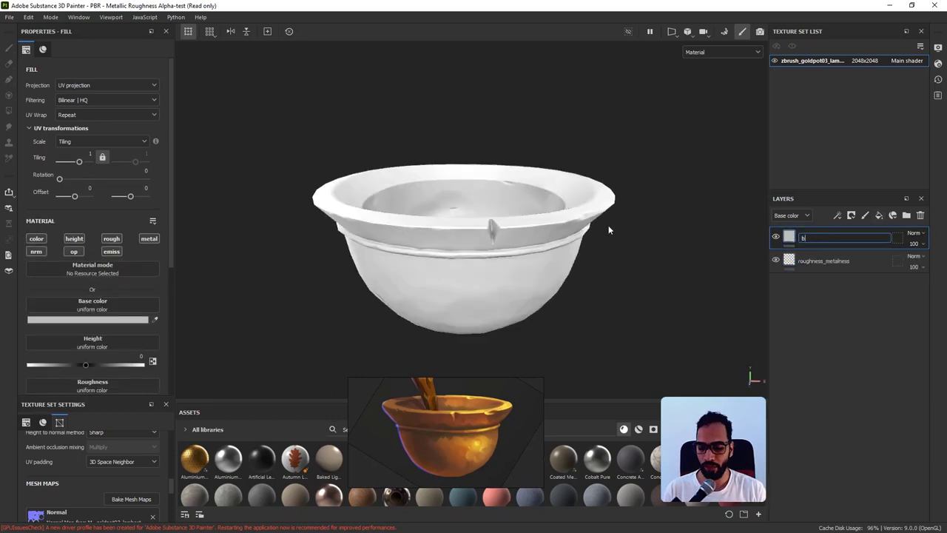
{"action": "type", "text": "ase-"}
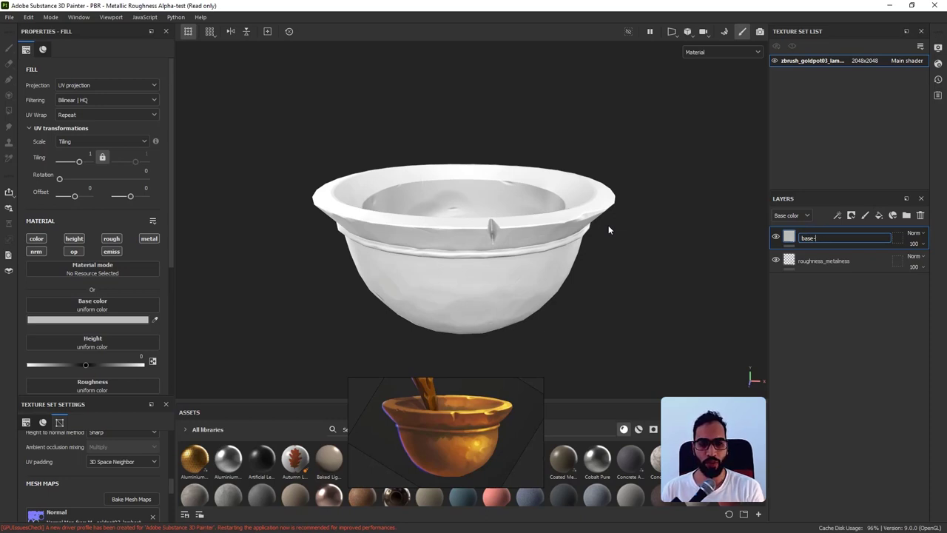
{"action": "type", "text": "colgold-color"}
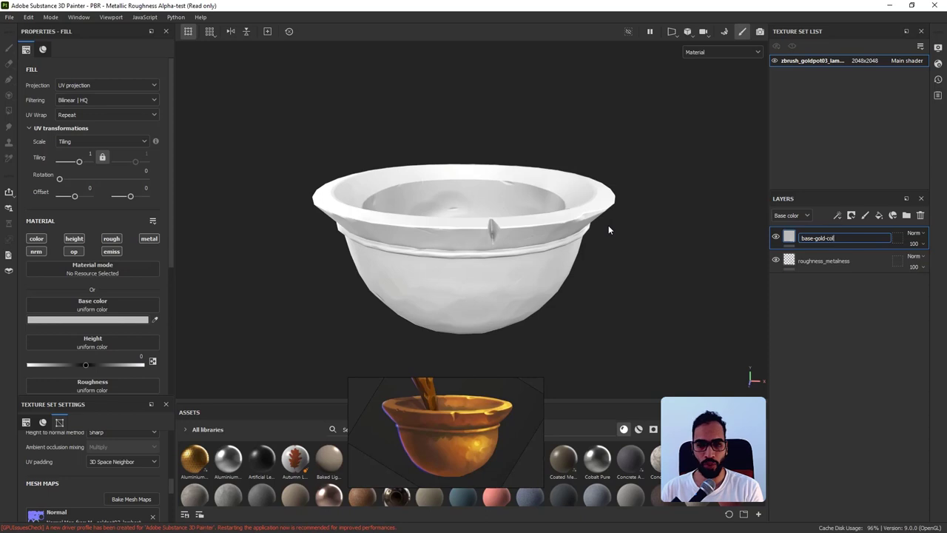
{"action": "key", "text": "Return"}
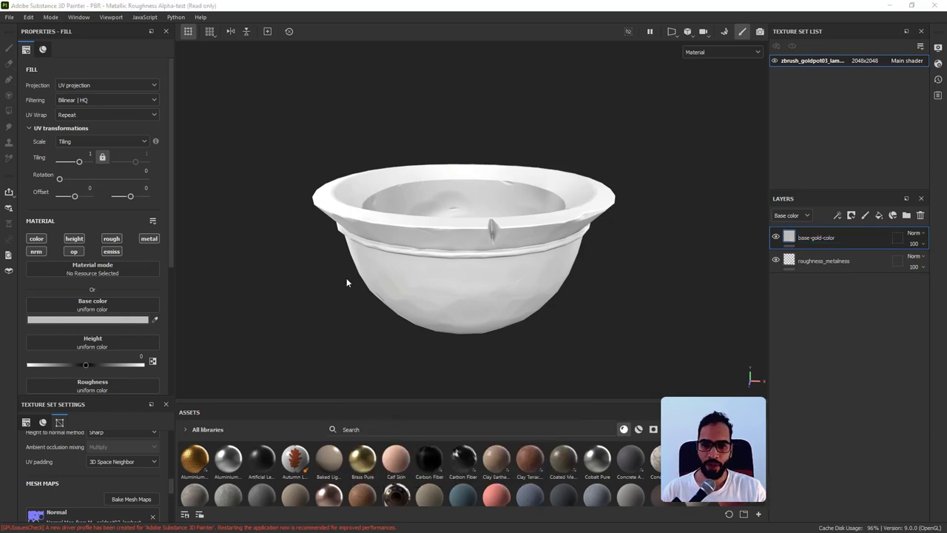
{"action": "left_click", "coordinate": [36, 238]}
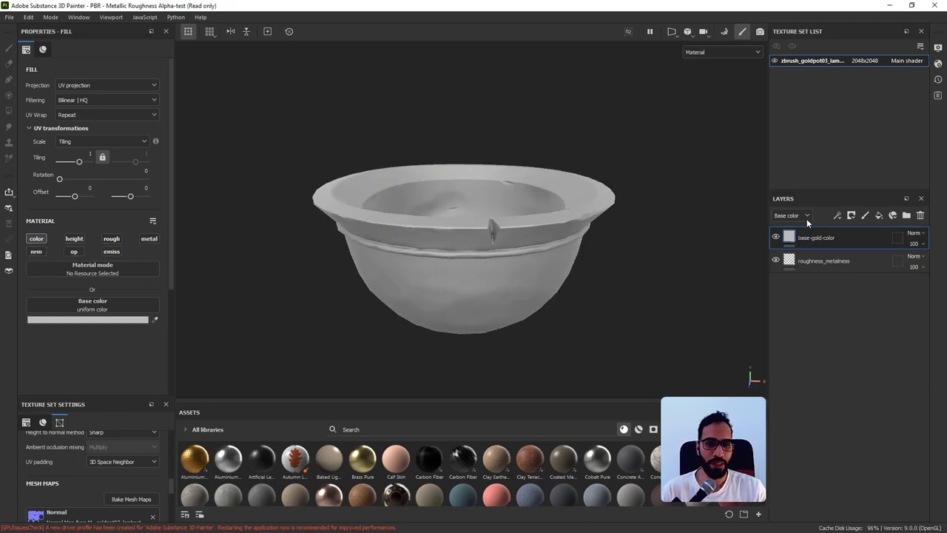
{"action": "mouse_move", "coordinate": [781, 211]}
{"action": "left_mouse_down"}
{"action": "mouse_move", "coordinate": [878, 248]}
{"action": "mouse_move", "coordinate": [763, 275]}
{"action": "left_mouse_up"}
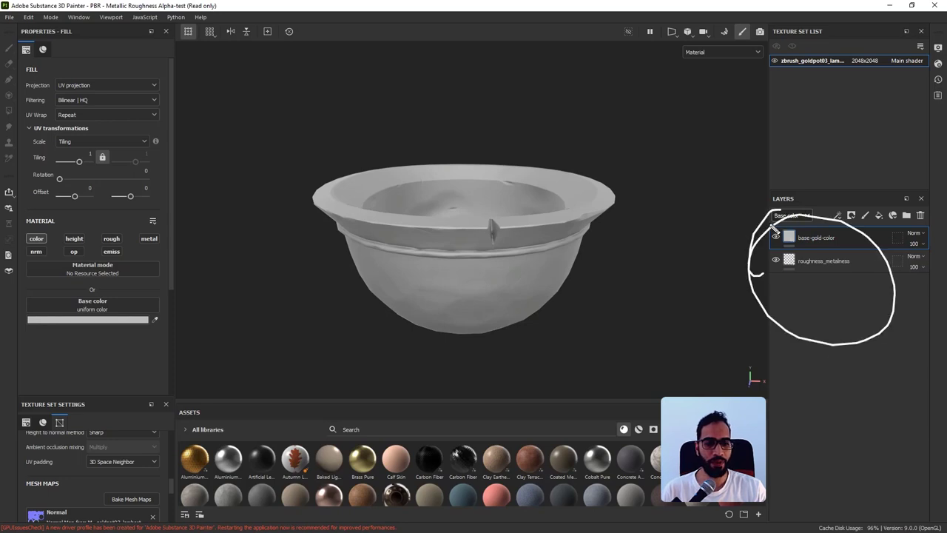
{"action": "mouse_move", "coordinate": [734, 244]}
{"action": "left_mouse_down"}
{"action": "mouse_move", "coordinate": [753, 288]}
{"action": "mouse_move", "coordinate": [838, 238]}
{"action": "mouse_move", "coordinate": [775, 280]}
{"action": "left_mouse_up"}
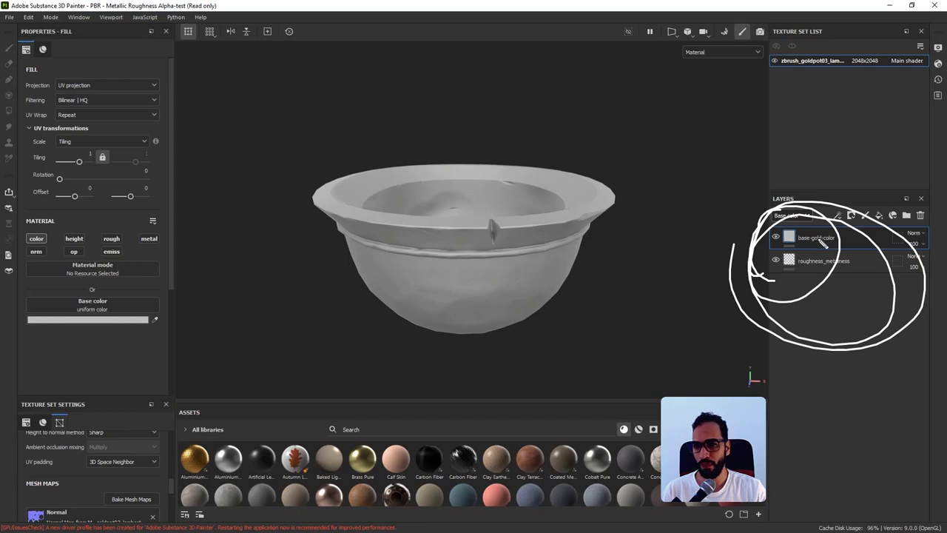
{"action": "mouse_move", "coordinate": [97, 234]}
{"action": "left_mouse_down"}
{"action": "mouse_move", "coordinate": [113, 247]}
{"action": "mouse_move", "coordinate": [86, 239]}
{"action": "left_mouse_up"}
{"action": "left_click_drag", "start_coordinate": [144, 236], "coordinate": [125, 223]}
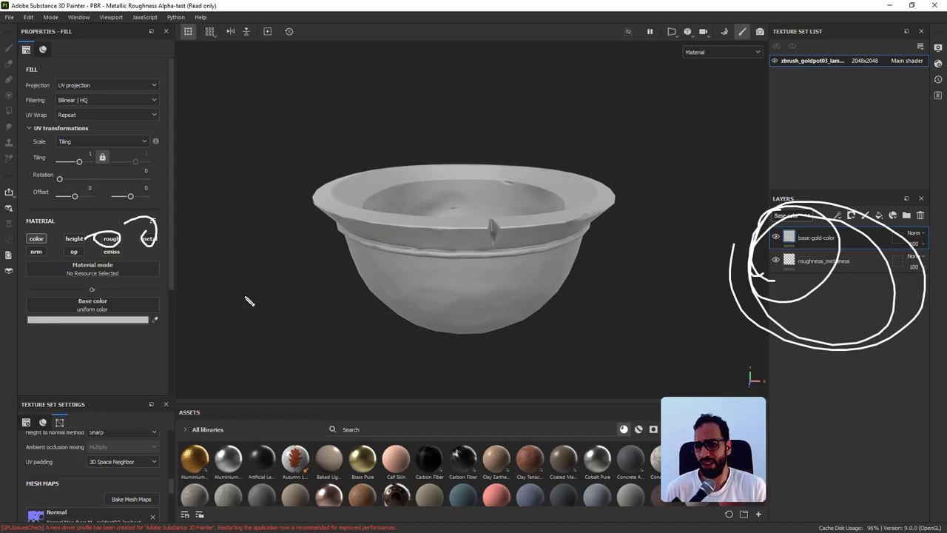
Set the base color of the base-gold-color layer to the light golden orange F2B972.
{"action": "key", "text": "Escape"}
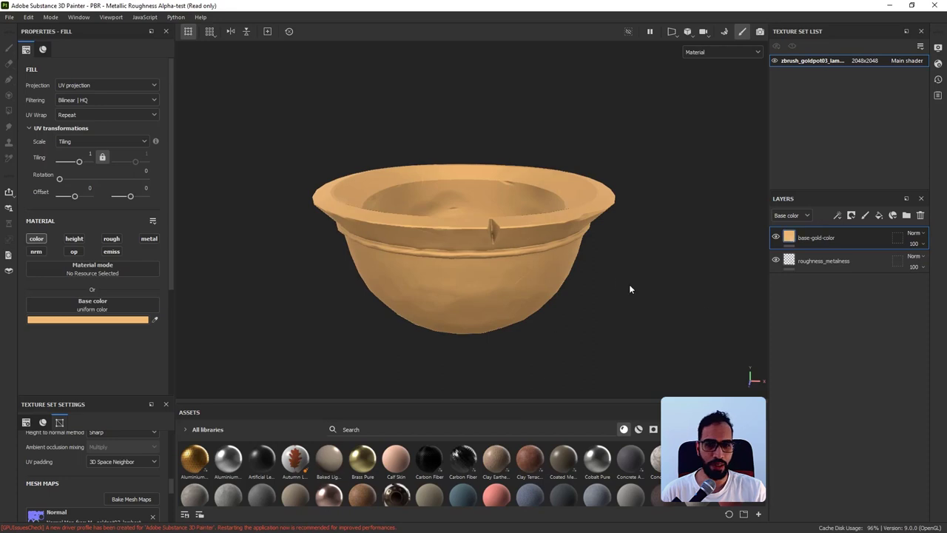
{"action": "left_click_drag", "start_coordinate": [629, 290], "coordinate": [603, 284], "text": "alt"}
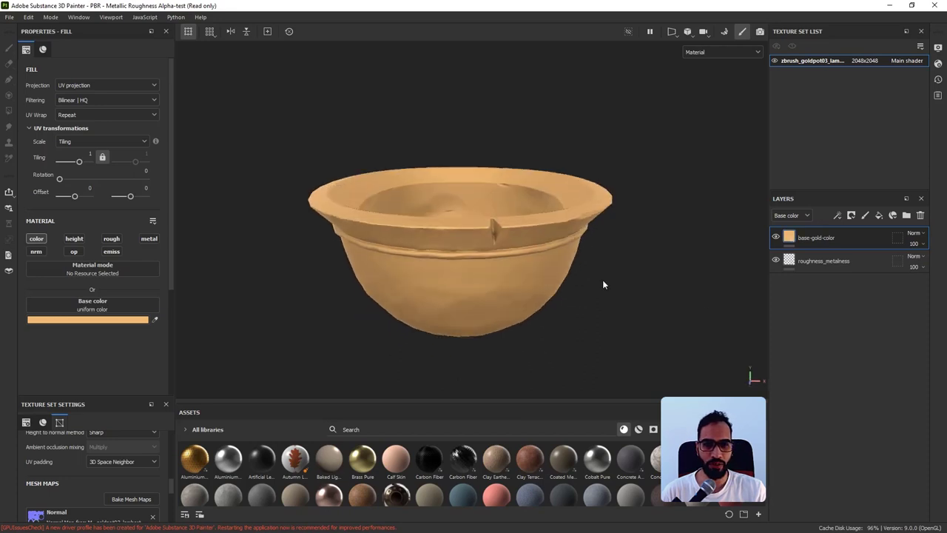
{"action": "left_click", "coordinate": [113, 320]}
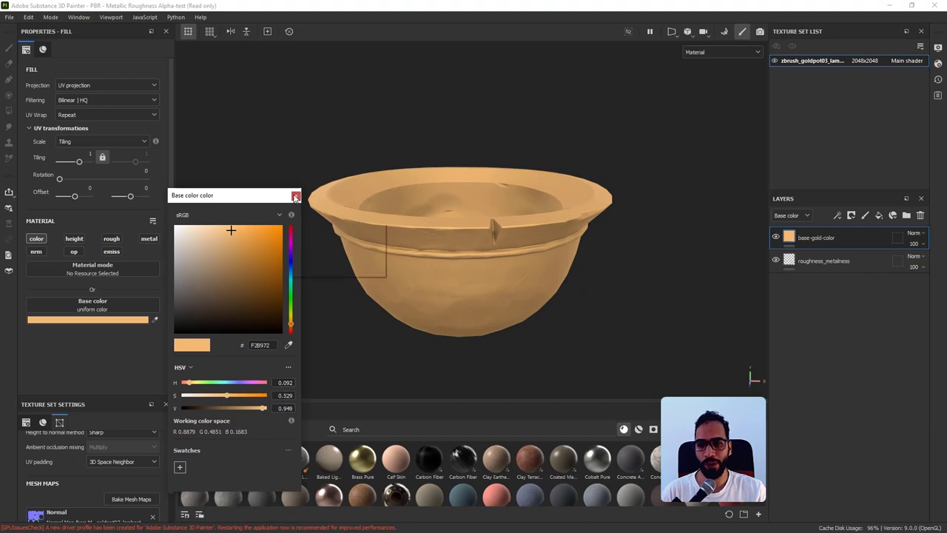
{"action": "left_click", "coordinate": [296, 196]}
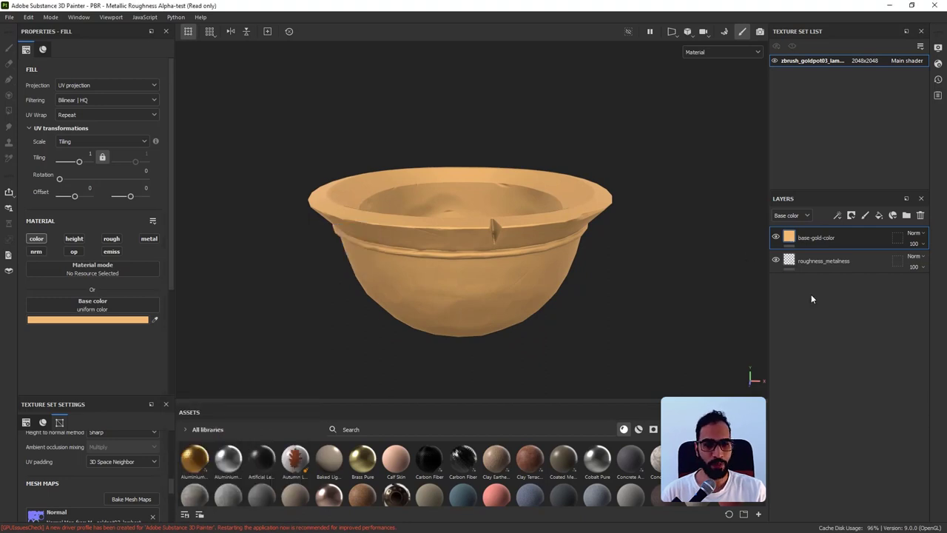
Search the assets for gold, try the Gold Pure material as a layer above base-gold-color, and hide it.
{"action": "left_click", "coordinate": [336, 433]}
{"action": "type", "text": "gold"}
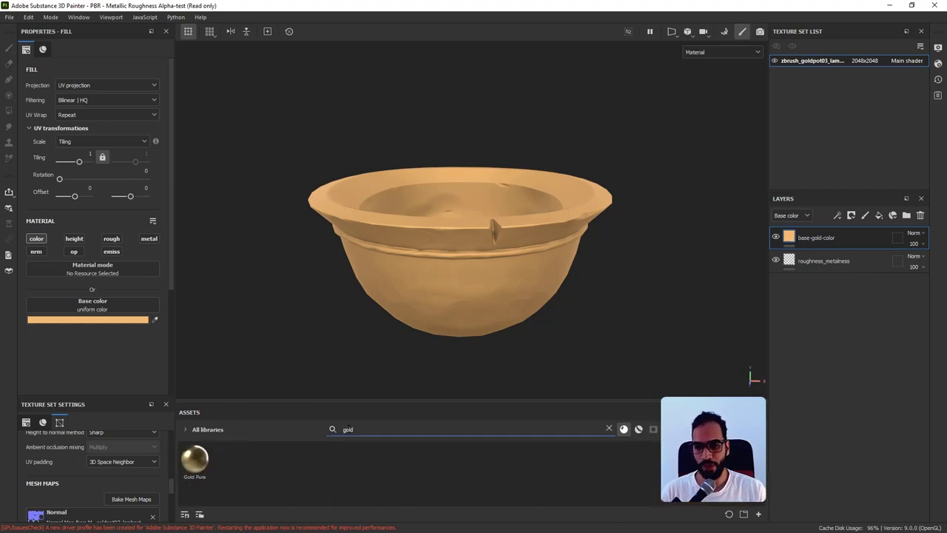
{"action": "left_click_drag", "start_coordinate": [195, 459], "coordinate": [838, 226]}
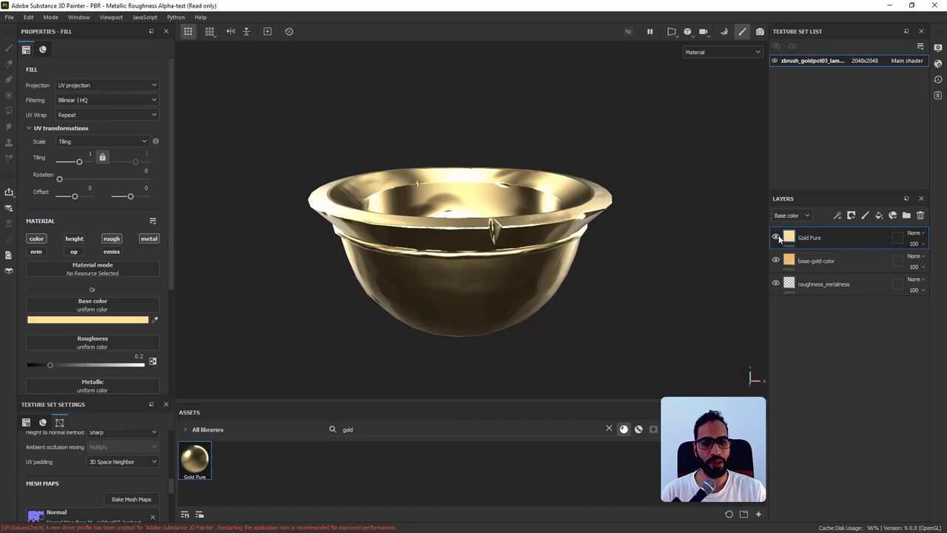
{"action": "left_click", "coordinate": [776, 236]}
Search all asset types for gold, try the Gold Armor and Gold Damaged materials on the pot, and hide both layers.
{"action": "double_click", "coordinate": [401, 429]}
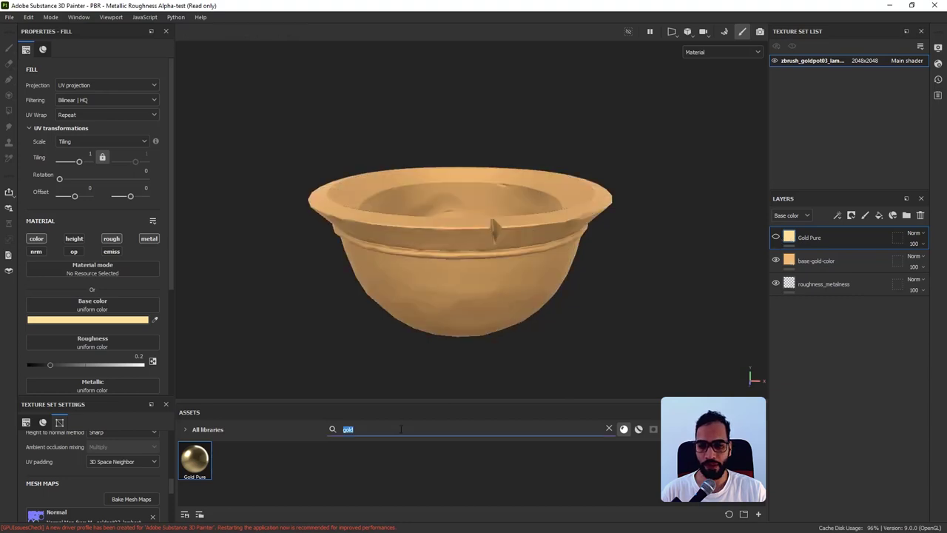
{"action": "key", "text": "BackSpace"}
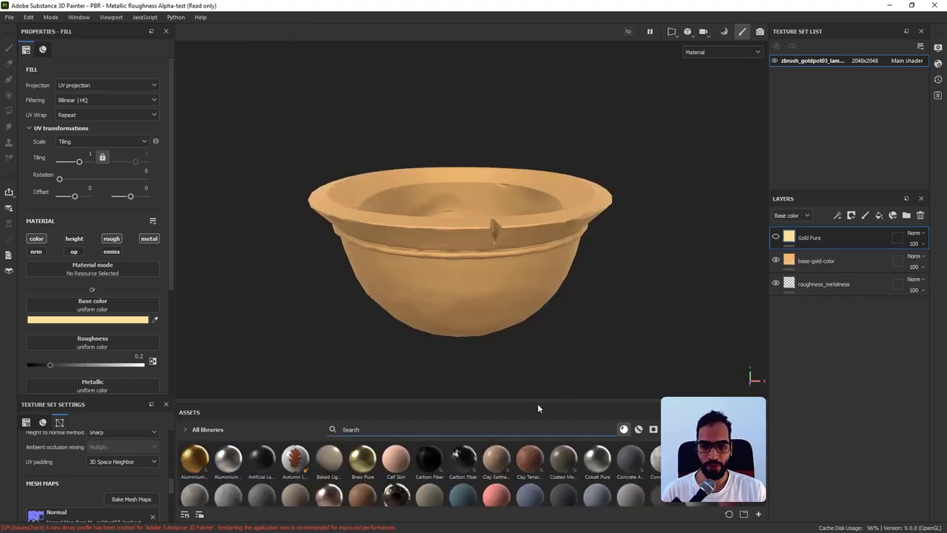
{"action": "left_click_drag", "start_coordinate": [537, 403], "coordinate": [540, 360]}
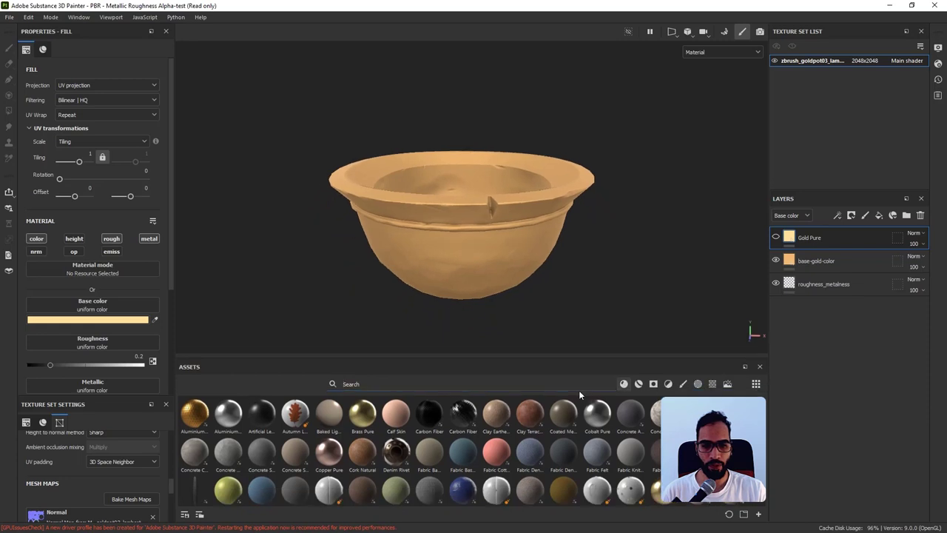
{"action": "type", "text": "gold"}
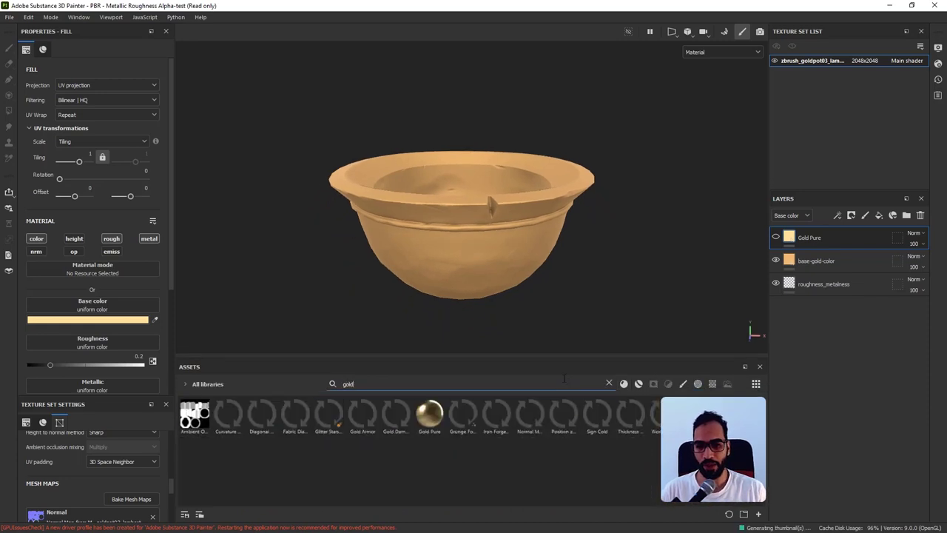
{"action": "left_click_drag", "start_coordinate": [362, 414], "coordinate": [805, 236]}
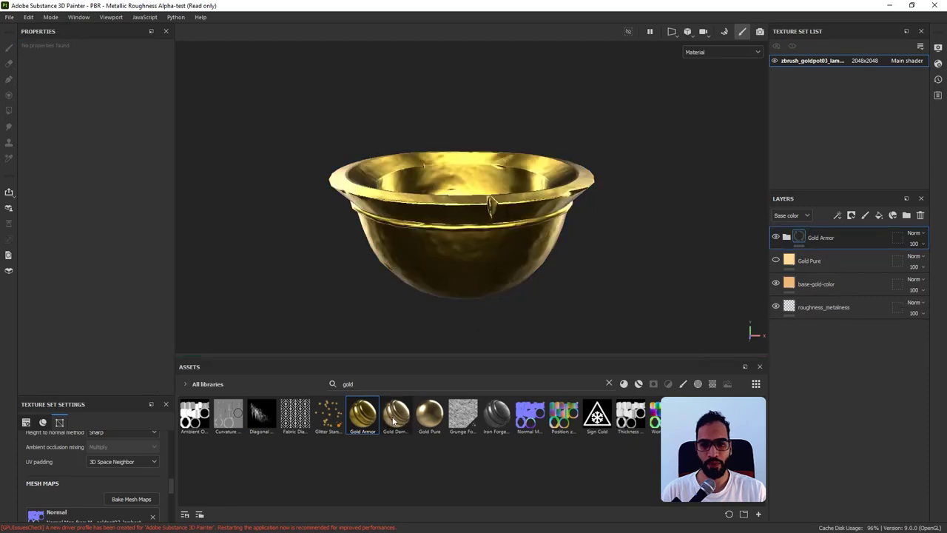
{"action": "left_click_drag", "start_coordinate": [392, 422], "coordinate": [813, 231]}
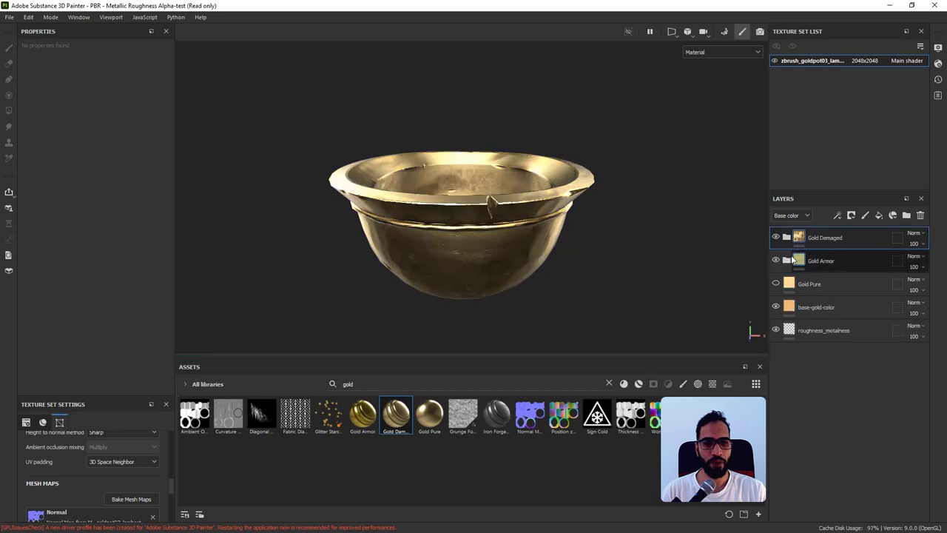
{"action": "left_click", "coordinate": [776, 238]}
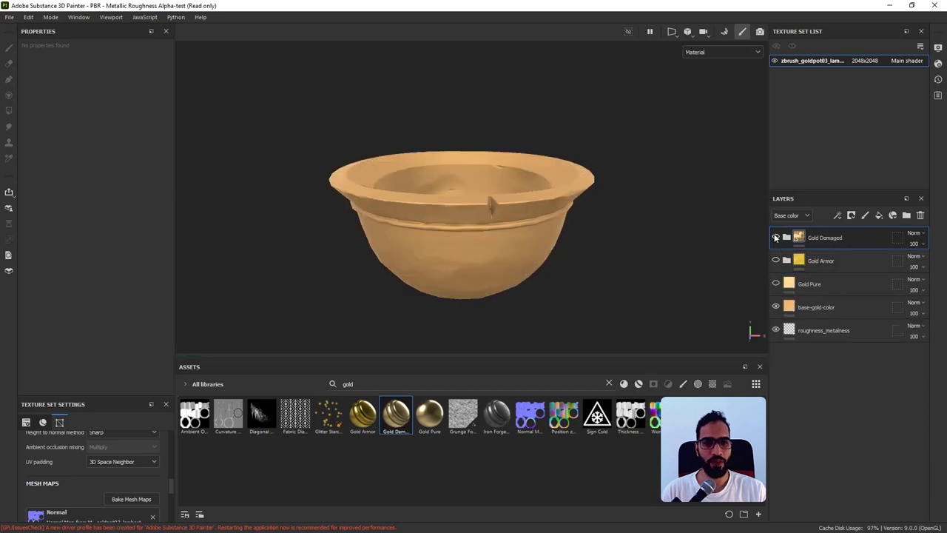
Clear the asset search and delete the Gold Damaged, Gold Armor and Gold Pure layers.
{"action": "left_click_drag", "start_coordinate": [578, 362], "coordinate": [579, 391]}
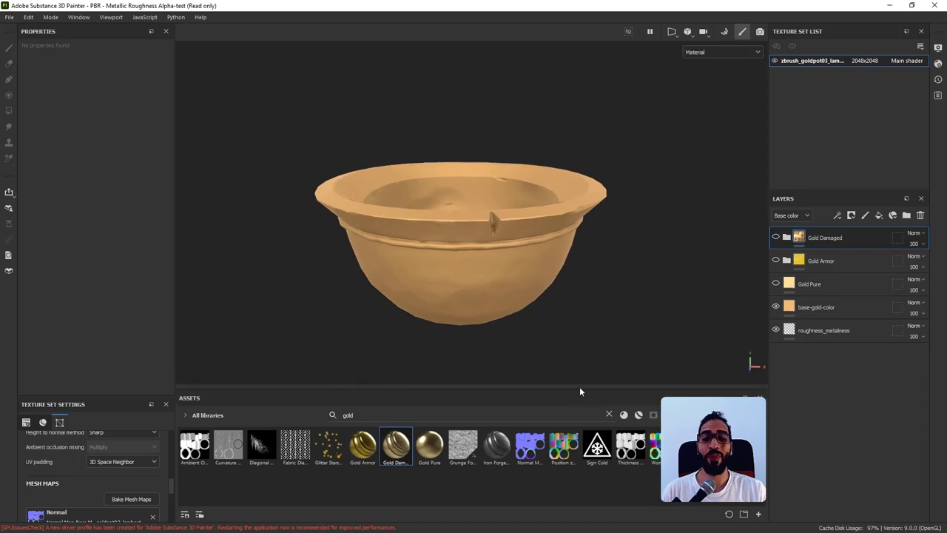
{"action": "left_click", "coordinate": [610, 416]}
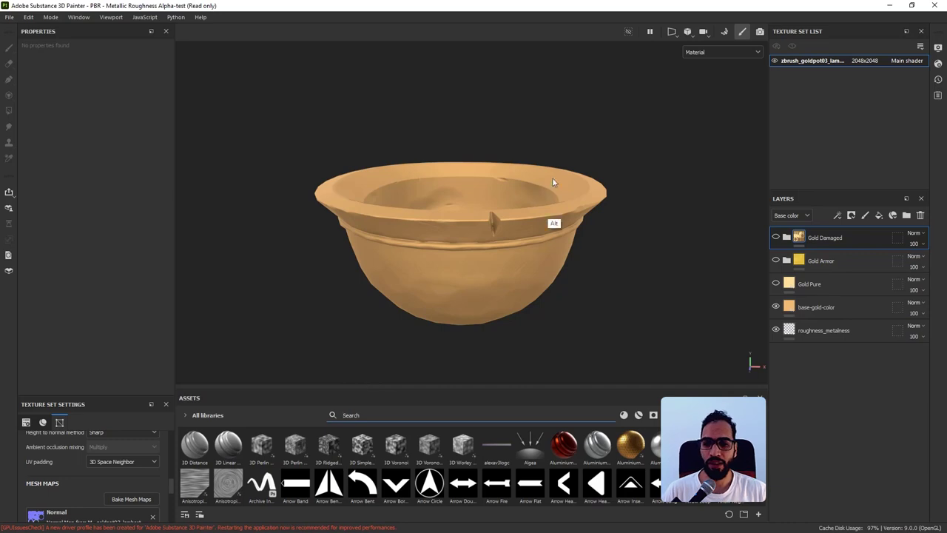
{"action": "left_click_drag", "start_coordinate": [645, 256], "coordinate": [646, 272], "text": "alt"}
{"action": "middle_click_drag", "start_coordinate": [645, 273], "coordinate": [667, 269], "text": "alt"}
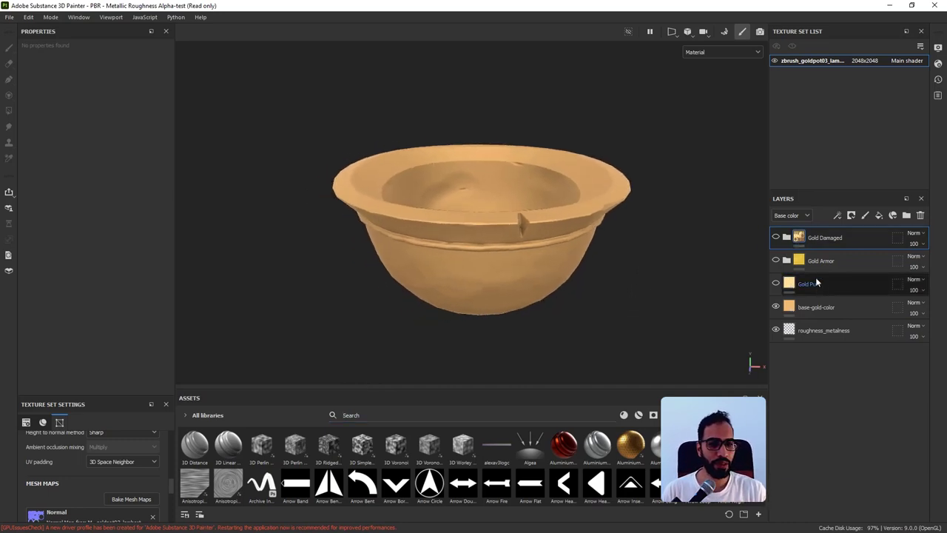
{"action": "key", "text": "Delete"}
{"action": "key", "text": "Delete"}
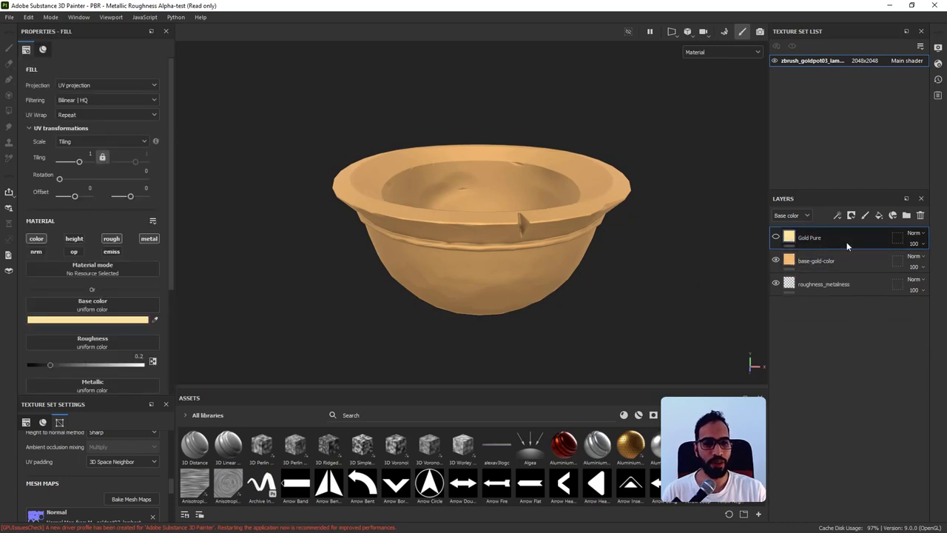
{"action": "key", "text": "Delete"}
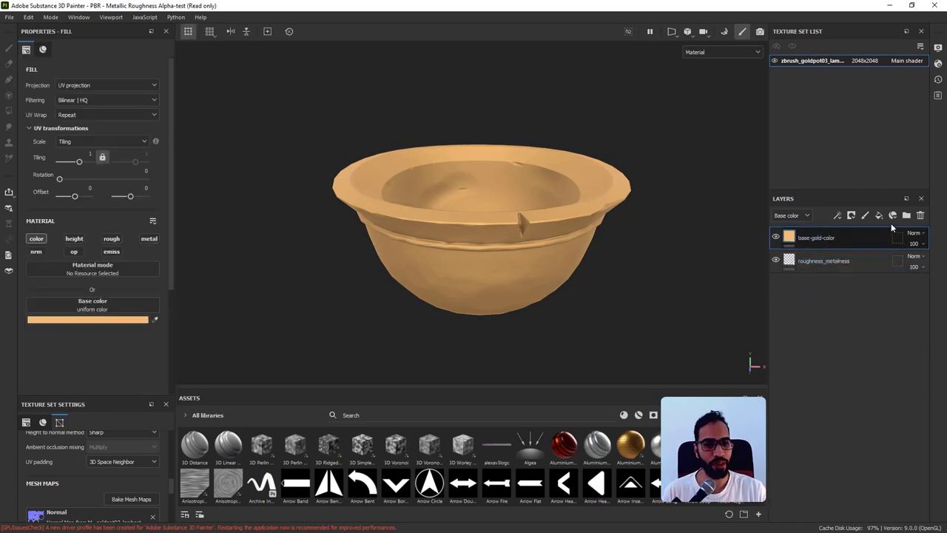
Duplicate the base-gold-color layer twice, without keeping any extra blank fill layer.
{"action": "left_click", "coordinate": [879, 215]}
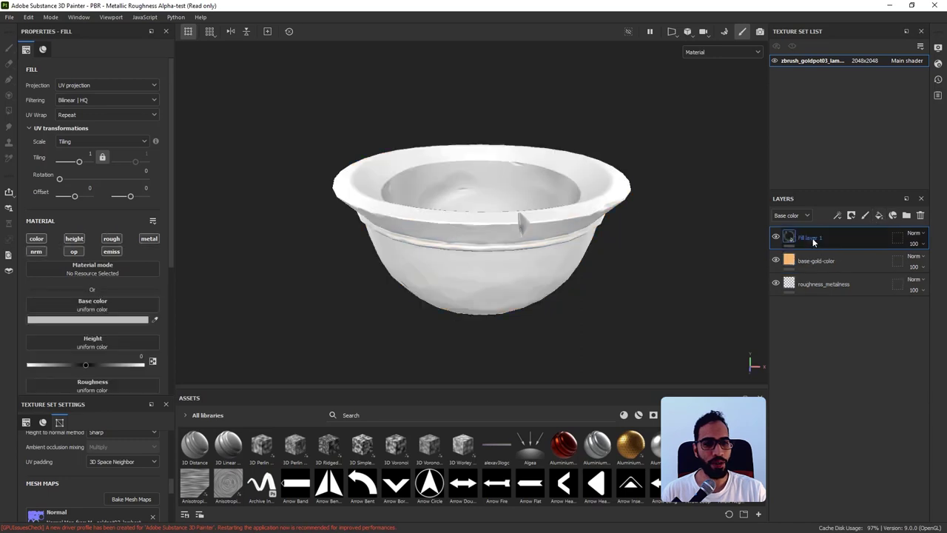
{"action": "key", "text": "Delete"}
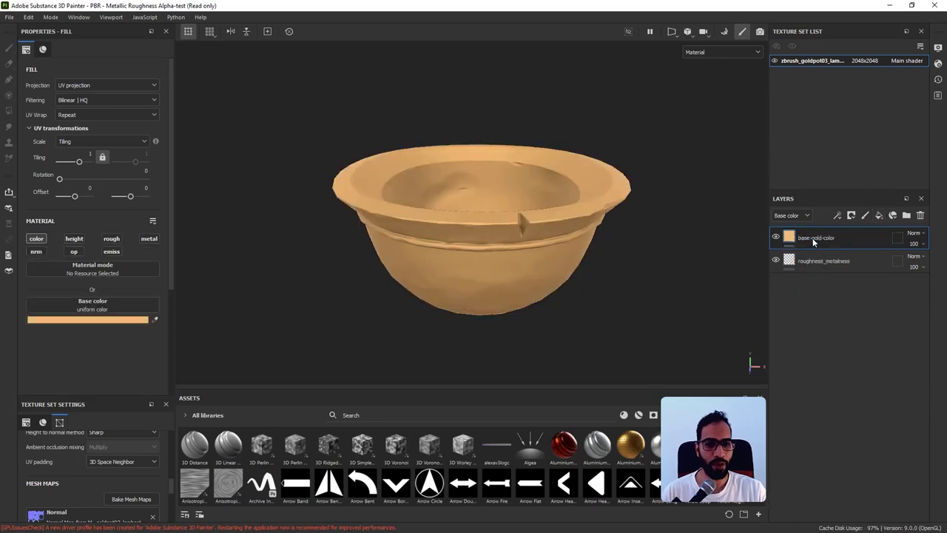
{"action": "key", "text": "ctrl+d"}
{"action": "key", "text": "ctrl+d"}
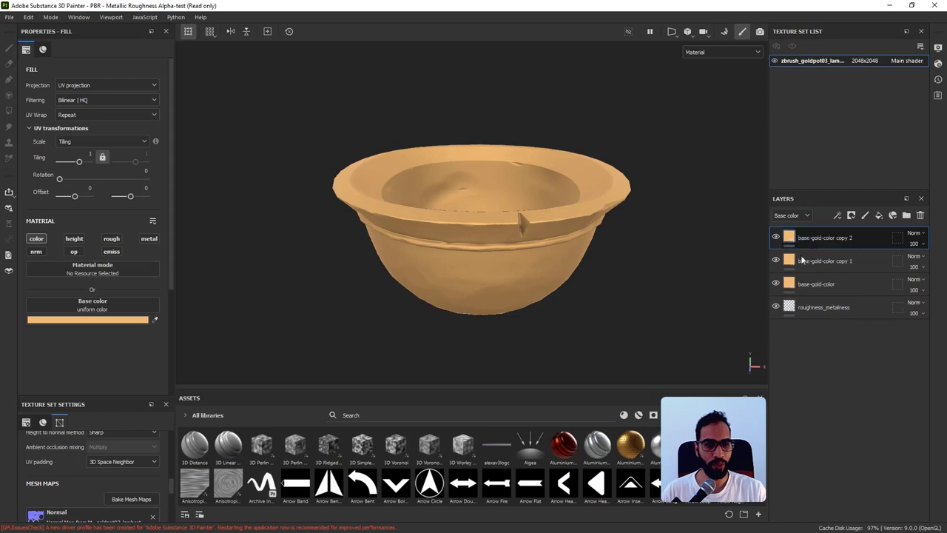
Rename the first copy of the base-gold-color layer to base-color-var1.
{"action": "double_click", "coordinate": [805, 260]}
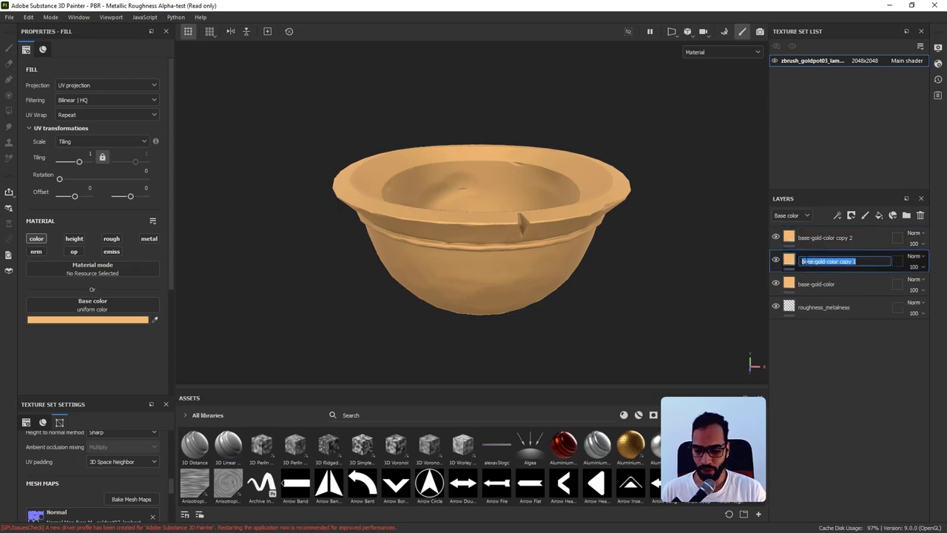
{"action": "type", "text": "color-vi"}
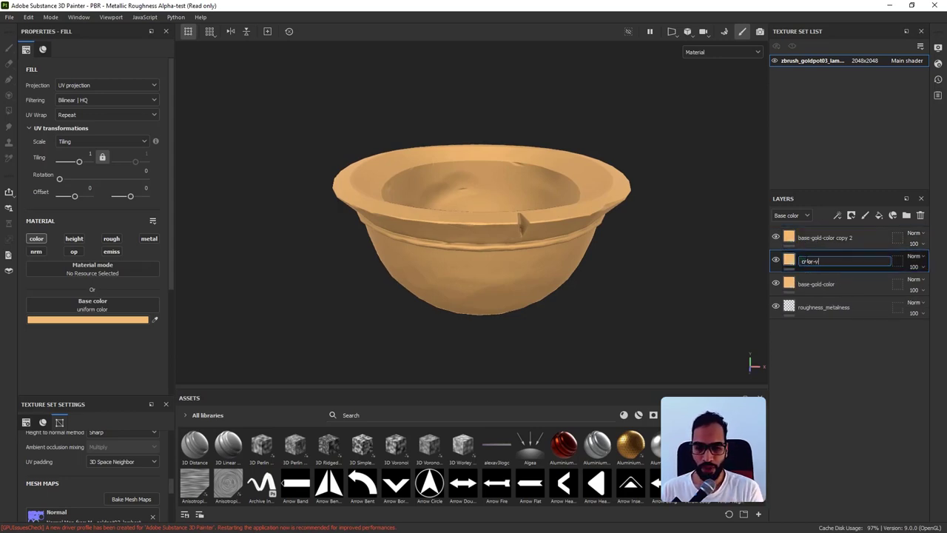
{"action": "key", "text": "ctrl+a"}
{"action": "type", "text": "base-co"}
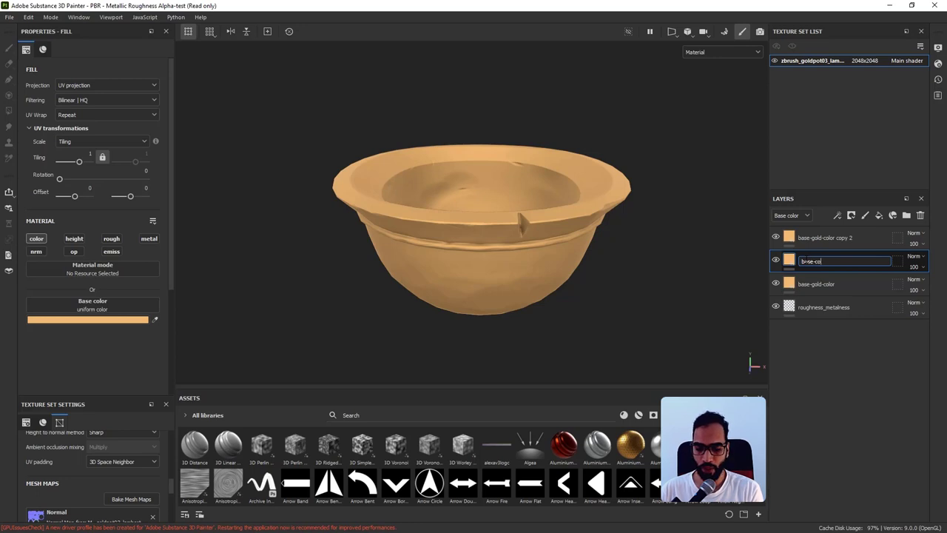
{"action": "type", "text": "lor-var1"}
{"action": "key", "text": "Return"}
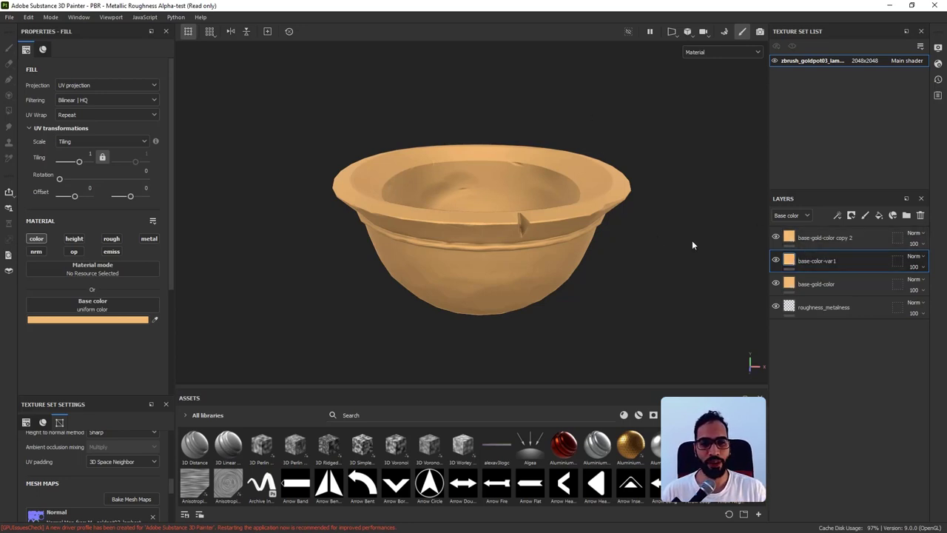
Set the base color of the base-color-var1 layer to a dark red.
{"action": "left_click", "coordinate": [137, 322]}
{"action": "left_click_drag", "start_coordinate": [293, 250], "coordinate": [268, 268]}
{"action": "left_click", "coordinate": [273, 251]}
{"action": "left_click", "coordinate": [296, 196]}
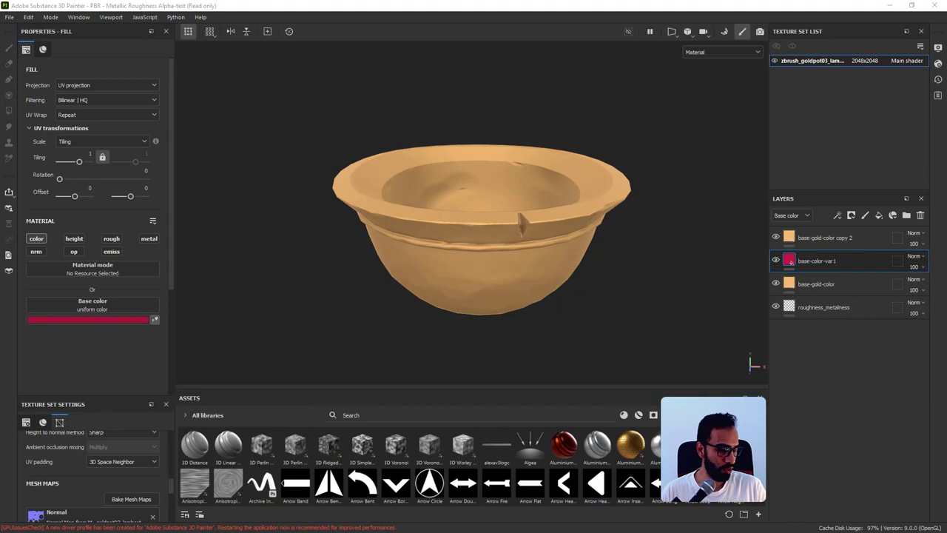
{"action": "left_click", "coordinate": [791, 262]}
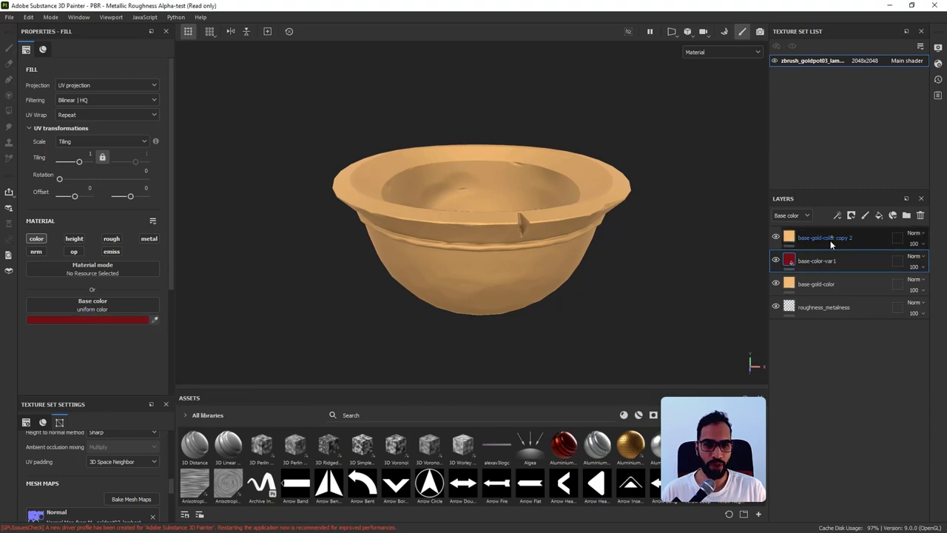
Set the base color of the base-gold-color copy 2 layer to a dark blue sampled from the reference.
{"action": "left_click", "coordinate": [126, 320]}
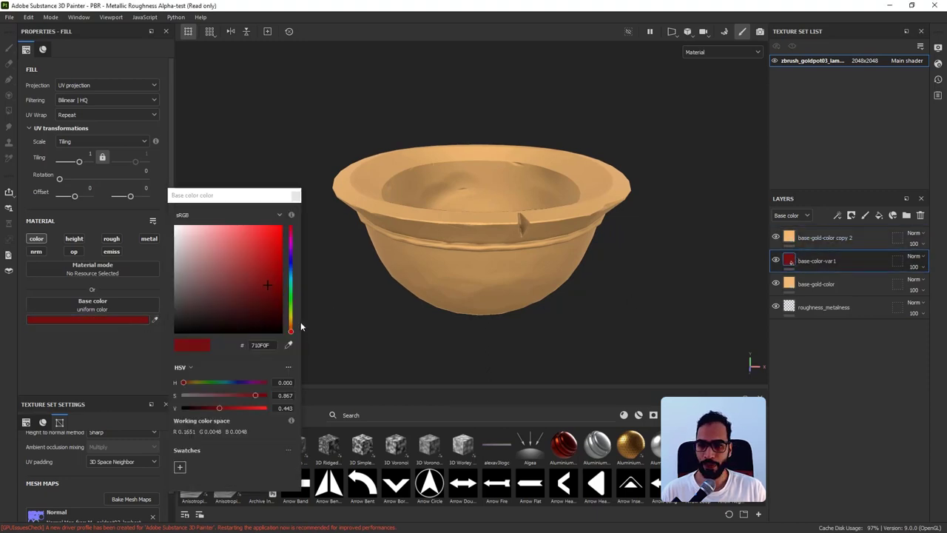
{"action": "left_click", "coordinate": [789, 244]}
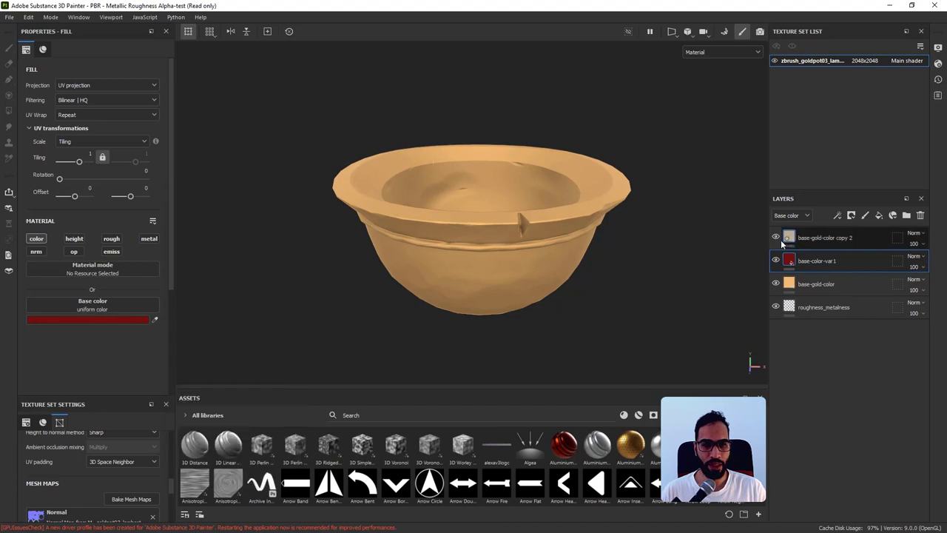
{"action": "left_click", "coordinate": [155, 319]}
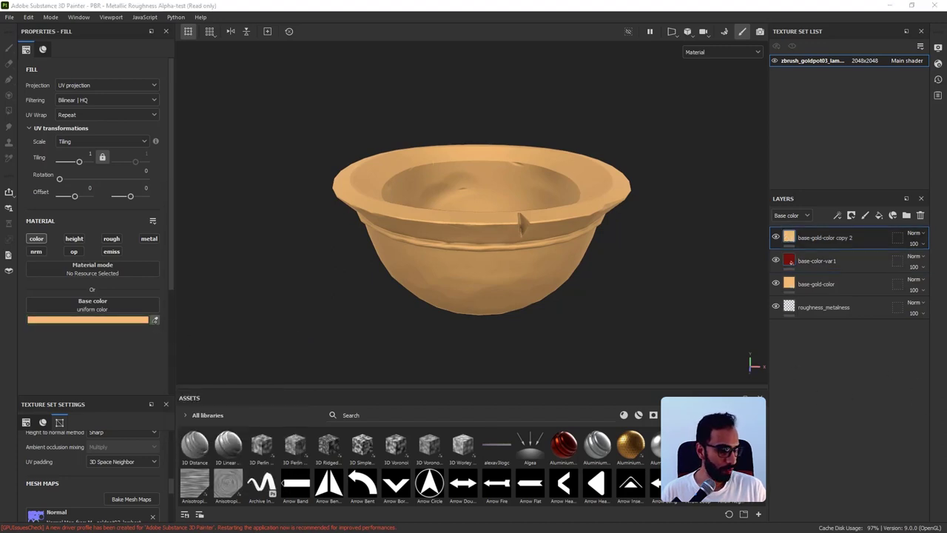
{"action": "left_click", "coordinate": [642, 301]}
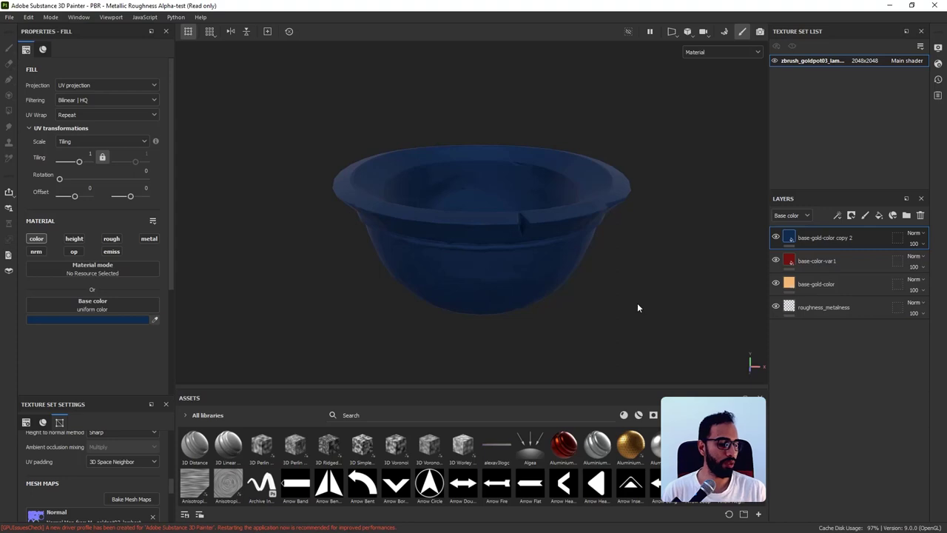
{"action": "left_click_drag", "start_coordinate": [419, 355], "coordinate": [500, 303], "text": "alt"}
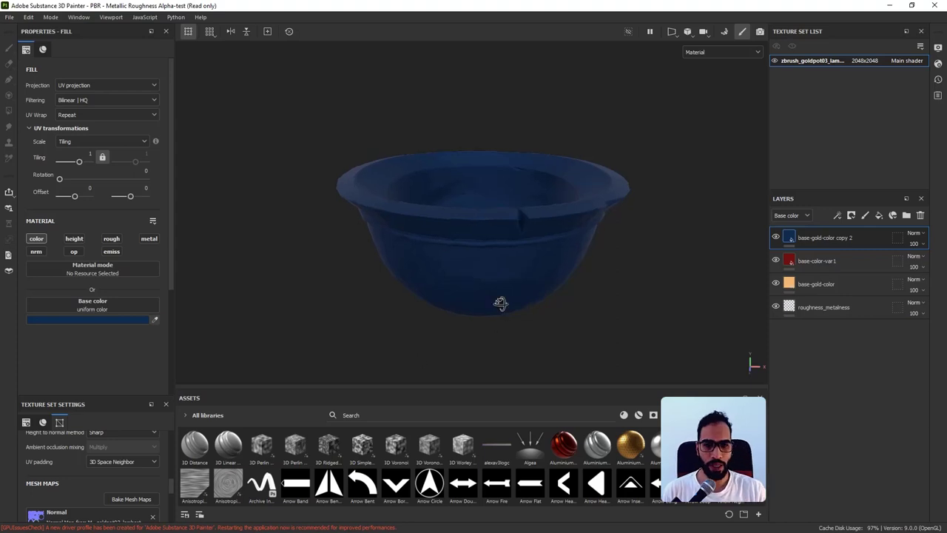
{"action": "double_click", "coordinate": [823, 239]}
{"action": "double_click", "coordinate": [820, 260]}
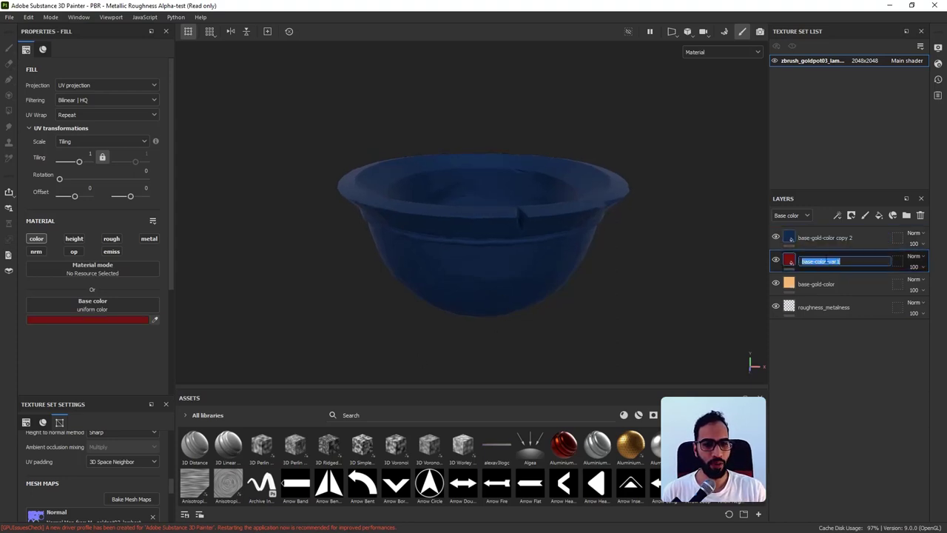
{"action": "left_click", "coordinate": [839, 261]}
{"action": "key", "text": "BackSpace"}
{"action": "type", "text": "2"}
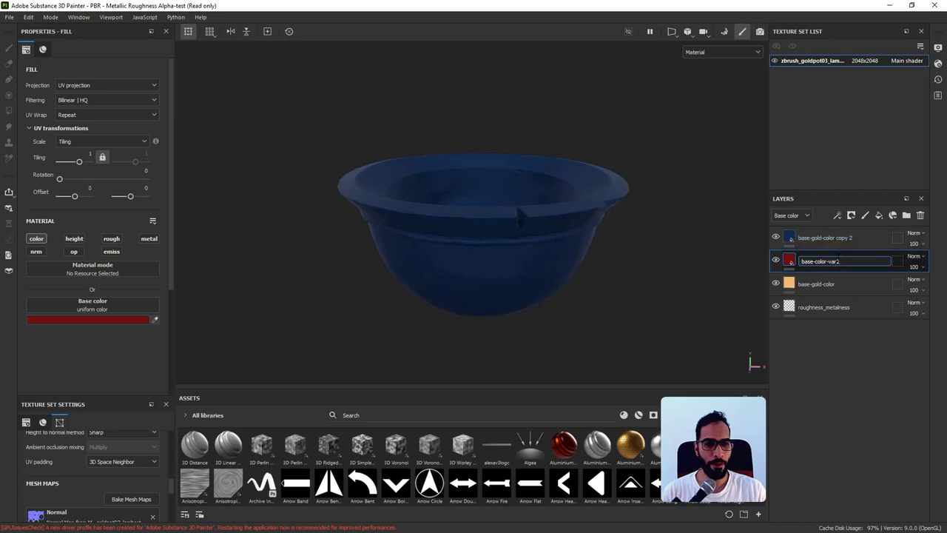
{"action": "left_click_drag", "start_coordinate": [842, 261], "coordinate": [888, 228]}
{"action": "type", "text": "1"}
Rename the dark blue layer, base-gold-color copy 2, to base-color-var2.
{"action": "double_click", "coordinate": [834, 239]}
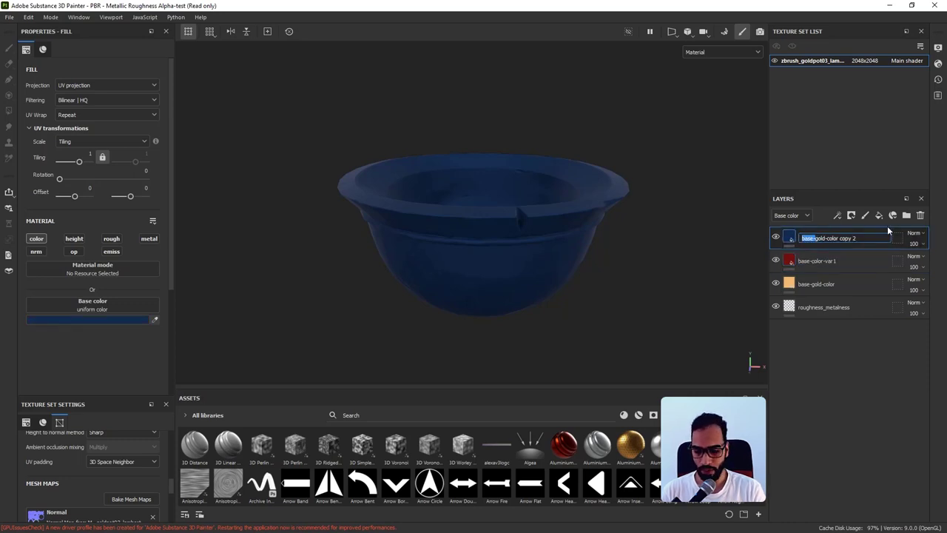
{"action": "key", "text": "ctrl+a"}
{"action": "type", "text": "base-color-"}
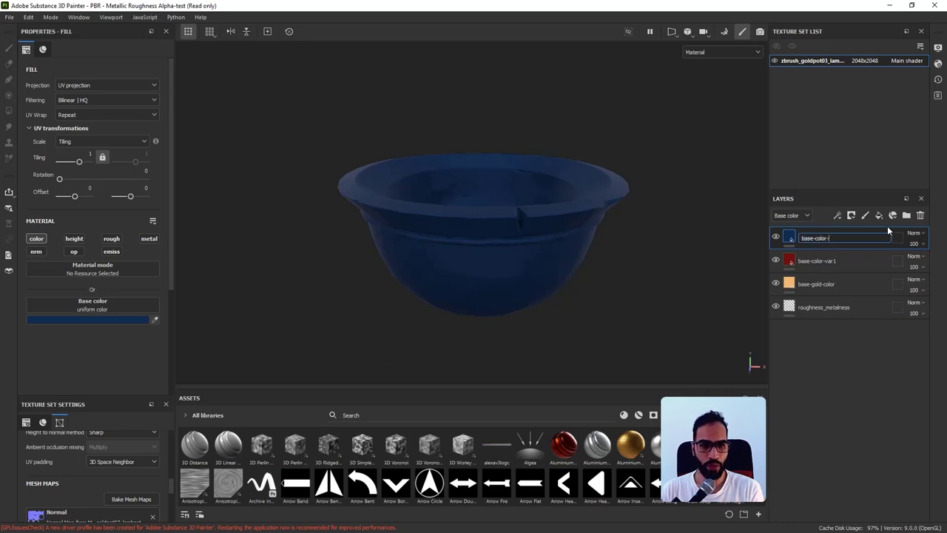
{"action": "type", "text": "var2"}
{"action": "key", "text": "Return"}
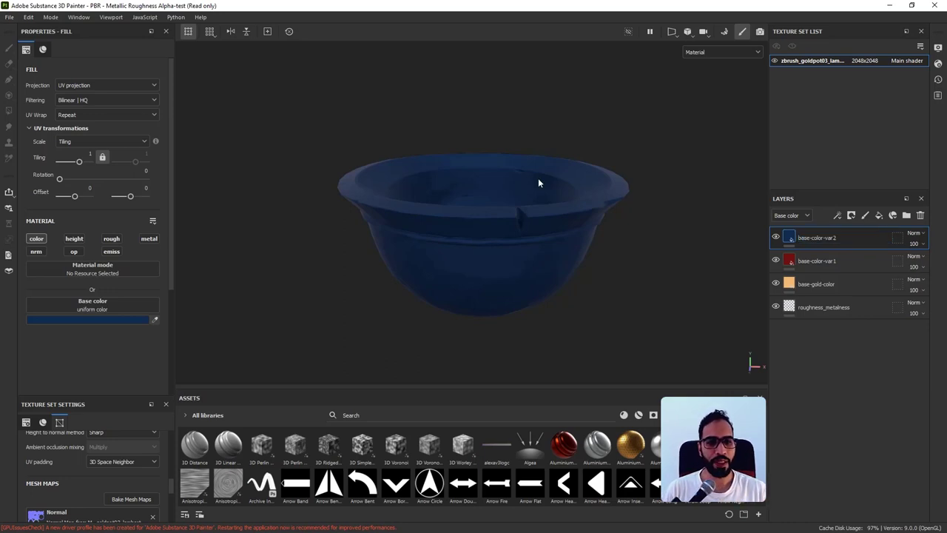
Hide the base-color-var2 layer and enable the roughness channel on the base-color-var1 layer.
{"action": "left_click", "coordinate": [775, 237]}
{"action": "left_click", "coordinate": [795, 260]}
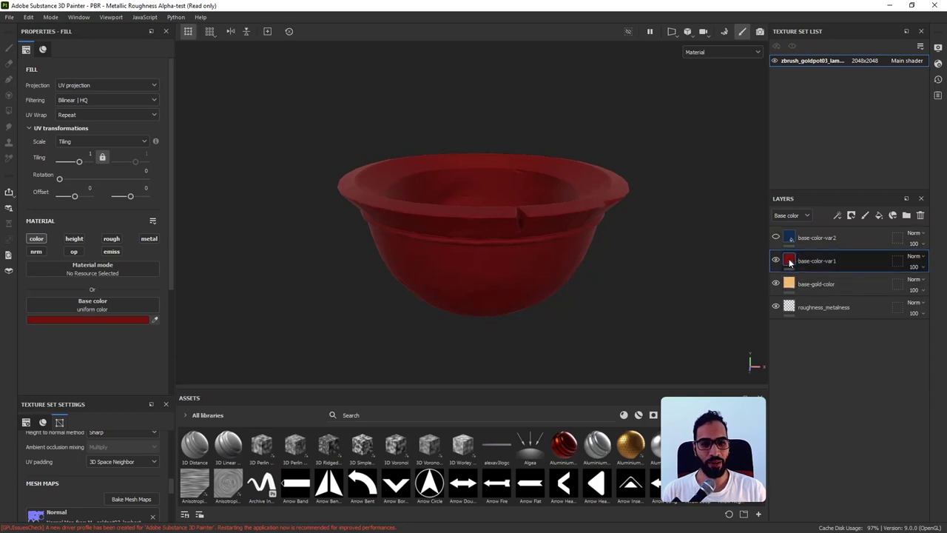
{"action": "left_click", "coordinate": [111, 240]}
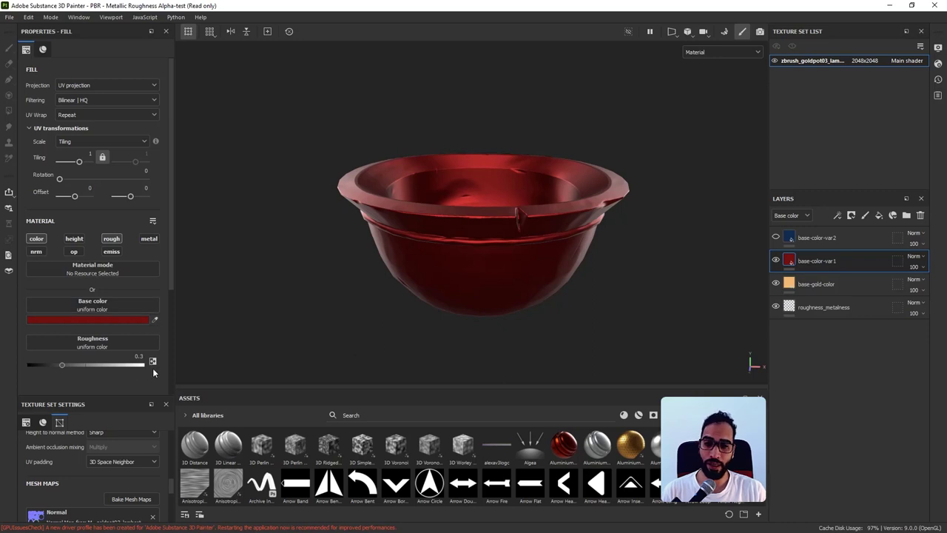
Set the roughness of the base-color-var1 layer to 0.38, checking how the pot reflects light.
{"action": "left_click_drag", "start_coordinate": [107, 366], "coordinate": [117, 367]}
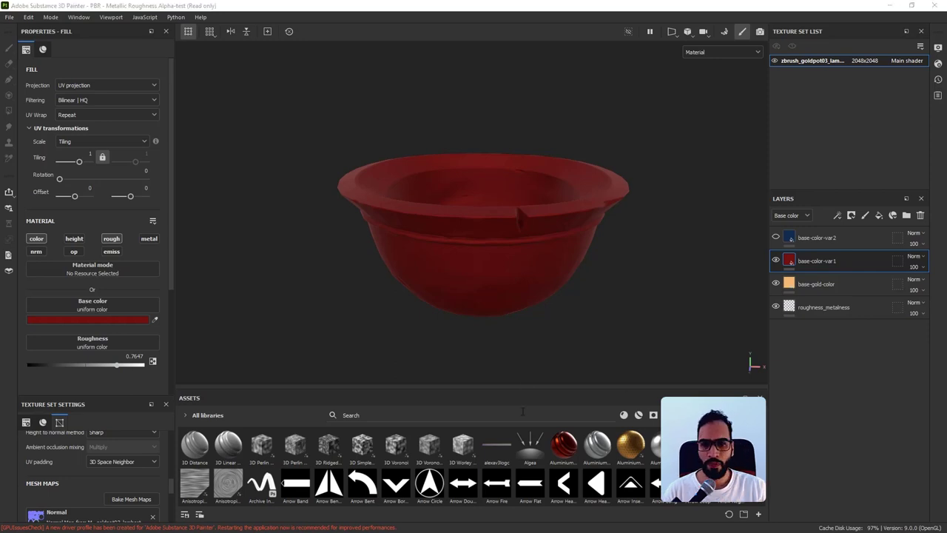
{"action": "left_click_drag", "start_coordinate": [534, 317], "coordinate": [529, 298], "text": "alt"}
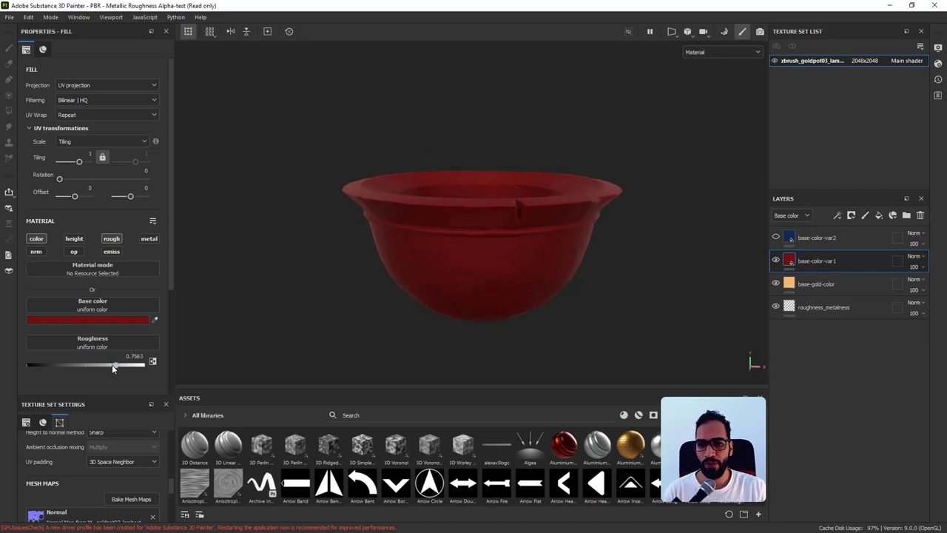
{"action": "left_click_drag", "start_coordinate": [112, 364], "coordinate": [73, 366]}
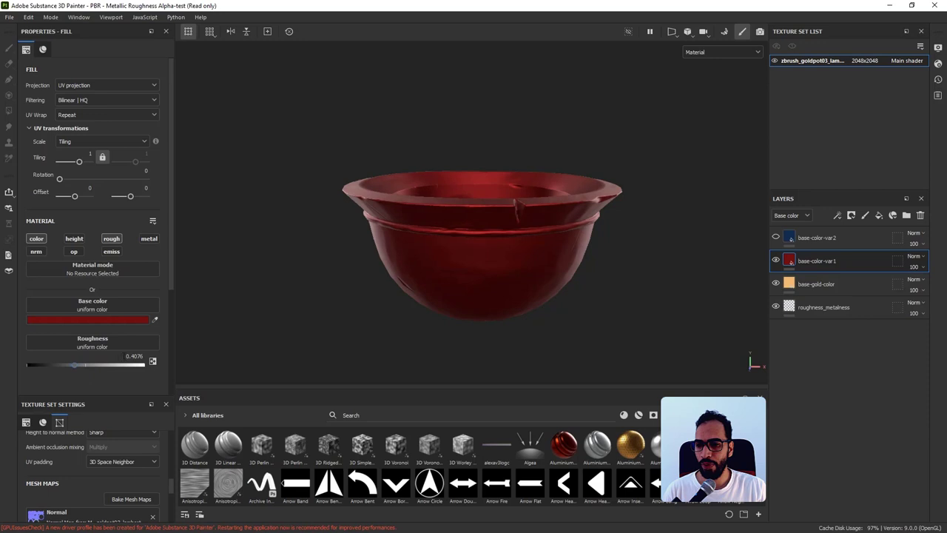
{"action": "left_click", "coordinate": [134, 356]}
{"action": "key", "text": "BackSpace"}
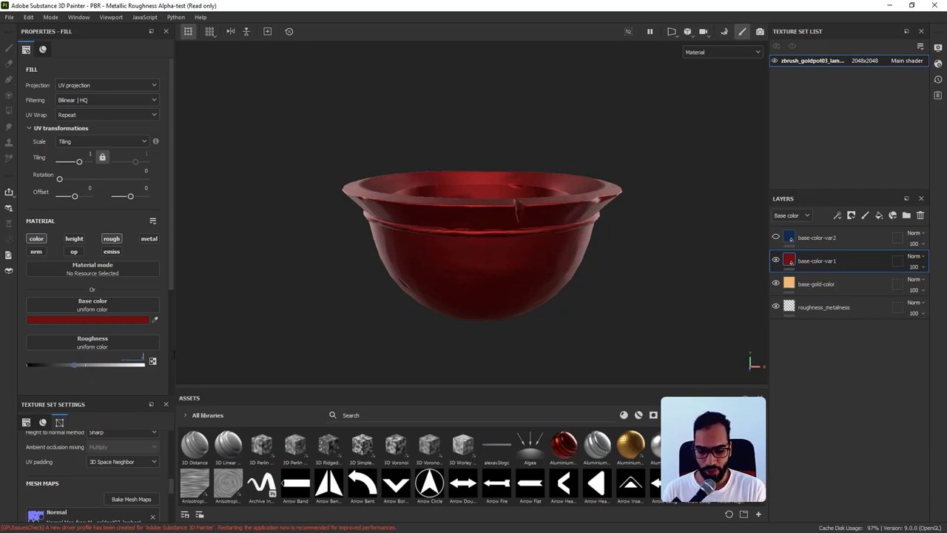
{"action": "key", "text": "Return"}
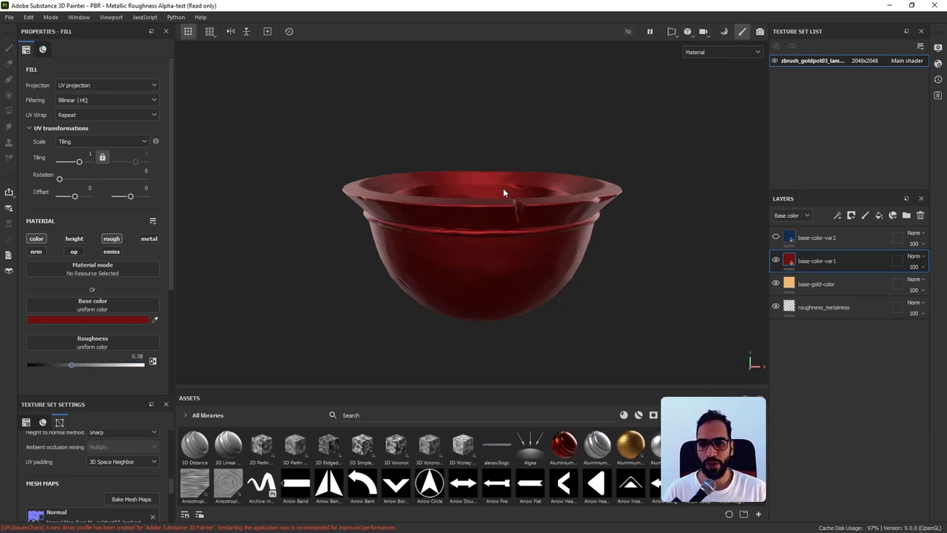
{"action": "left_click_drag", "start_coordinate": [503, 193], "coordinate": [553, 243], "text": "alt"}
{"action": "left_click_drag", "start_coordinate": [553, 217], "coordinate": [554, 221], "text": "alt"}
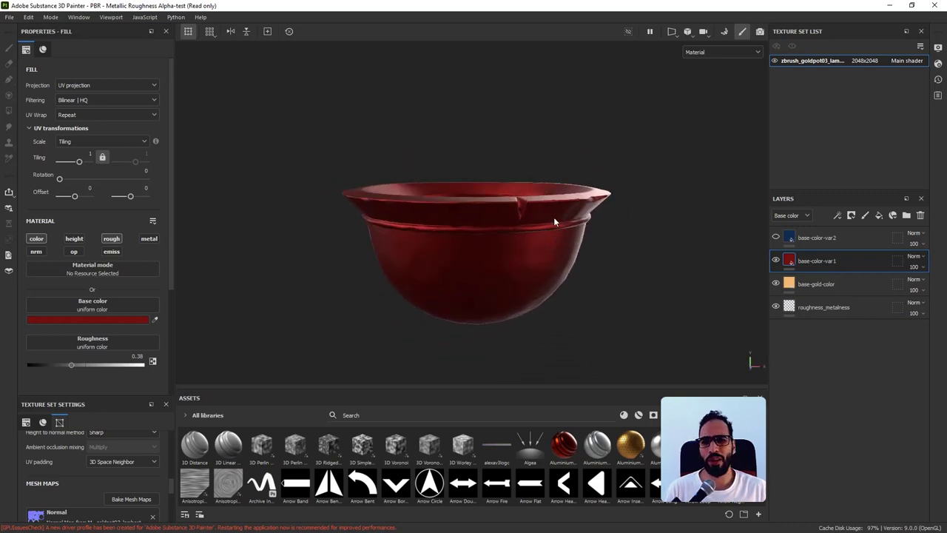
{"action": "mouse_move", "coordinate": [554, 289]}
{"action": "left_mouse_down", "text": "alt"}
{"action": "mouse_move", "coordinate": [555, 274]}
{"action": "mouse_move", "coordinate": [518, 258]}
{"action": "mouse_move", "coordinate": [524, 270]}
{"action": "mouse_move", "coordinate": [650, 270]}
{"action": "left_mouse_up", "text": "alt"}
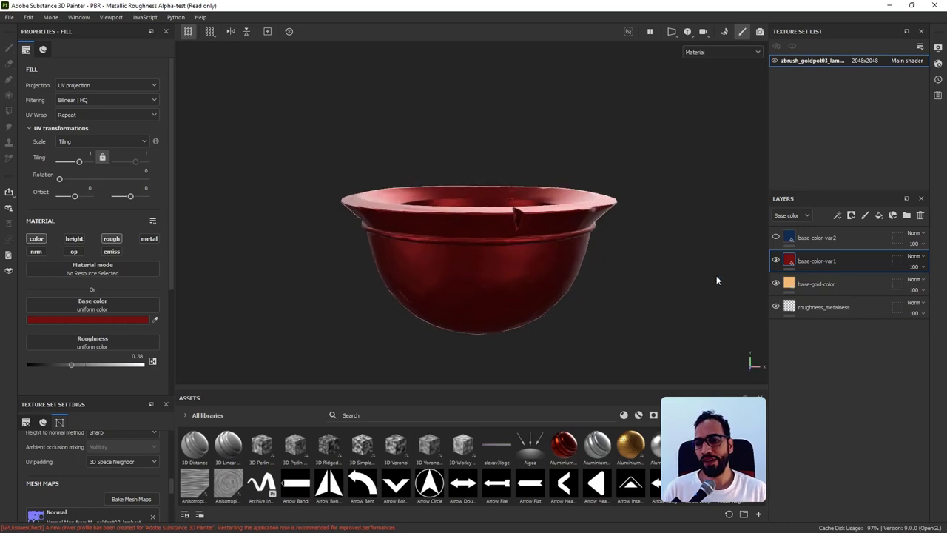
Add a black mask to the base-color-var1 layer, without keeping a generator on its content.
{"action": "right_click", "coordinate": [792, 263]}
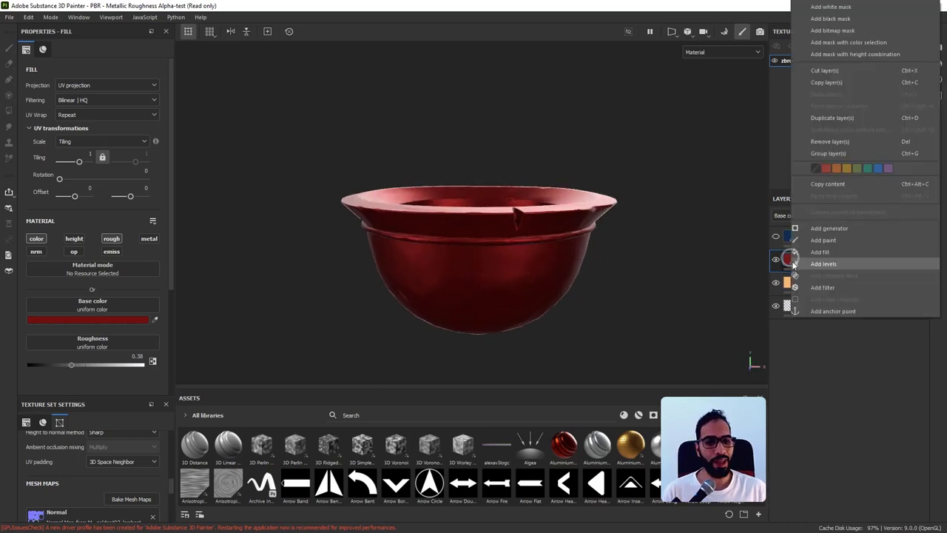
{"action": "left_click", "coordinate": [826, 230]}
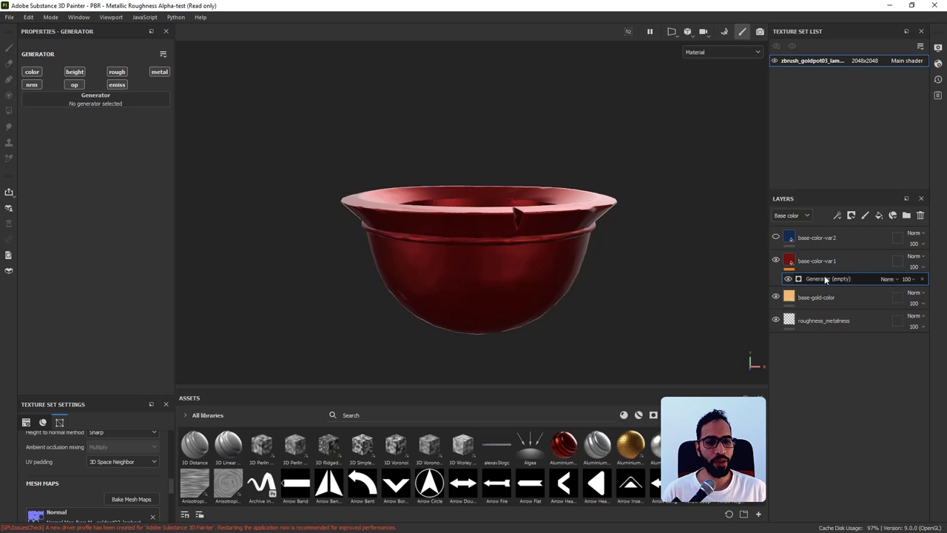
{"action": "left_click", "coordinate": [793, 262]}
{"action": "right_click", "coordinate": [793, 262]}
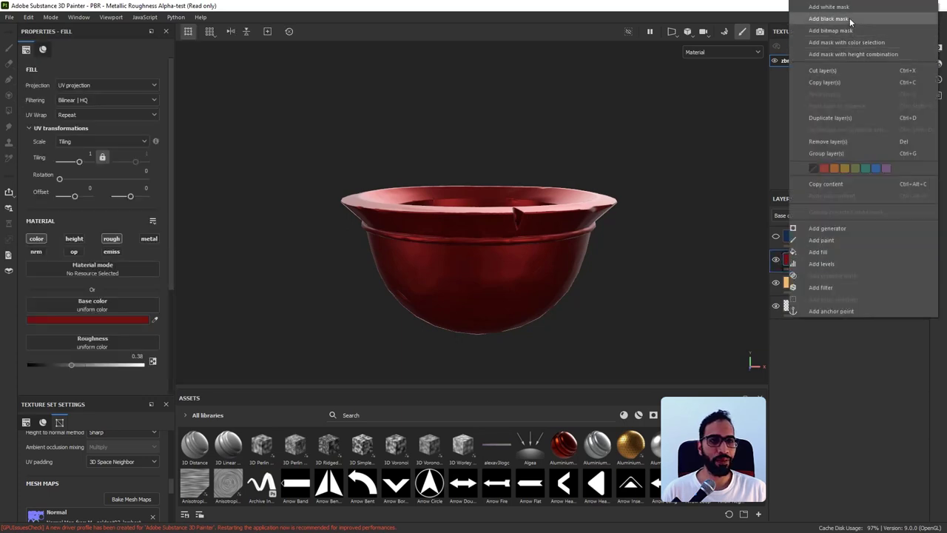
{"action": "left_click", "coordinate": [850, 20]}
{"action": "right_click", "coordinate": [804, 259]}
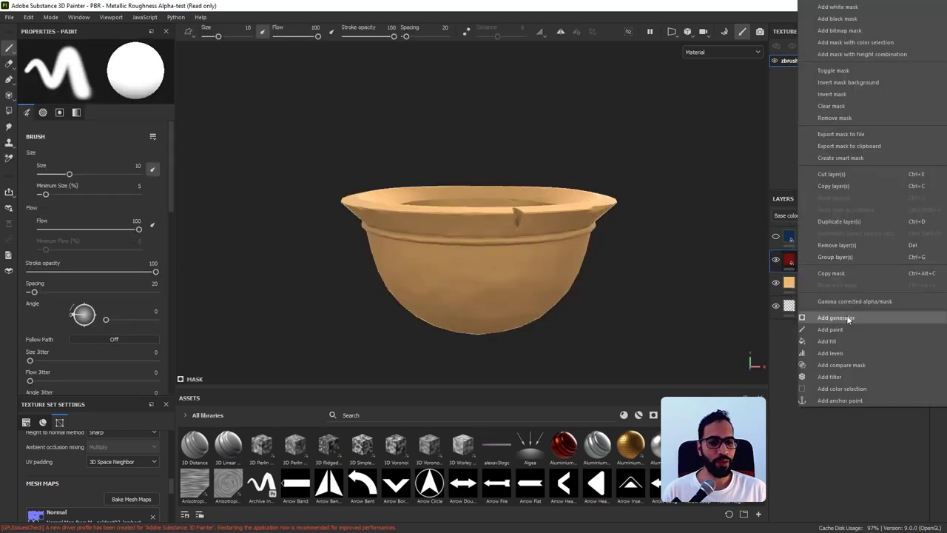
{"action": "left_click", "coordinate": [849, 318]}
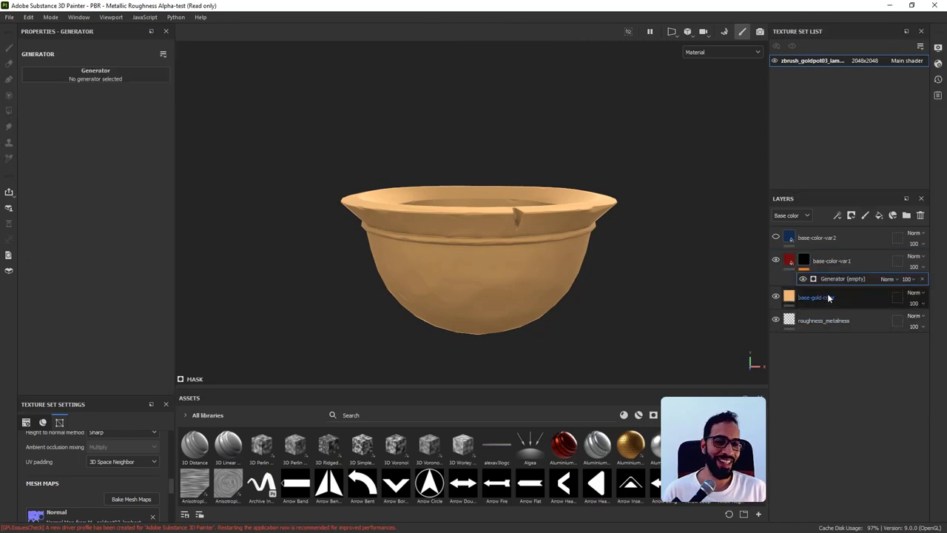
{"action": "left_click", "coordinate": [133, 74]}
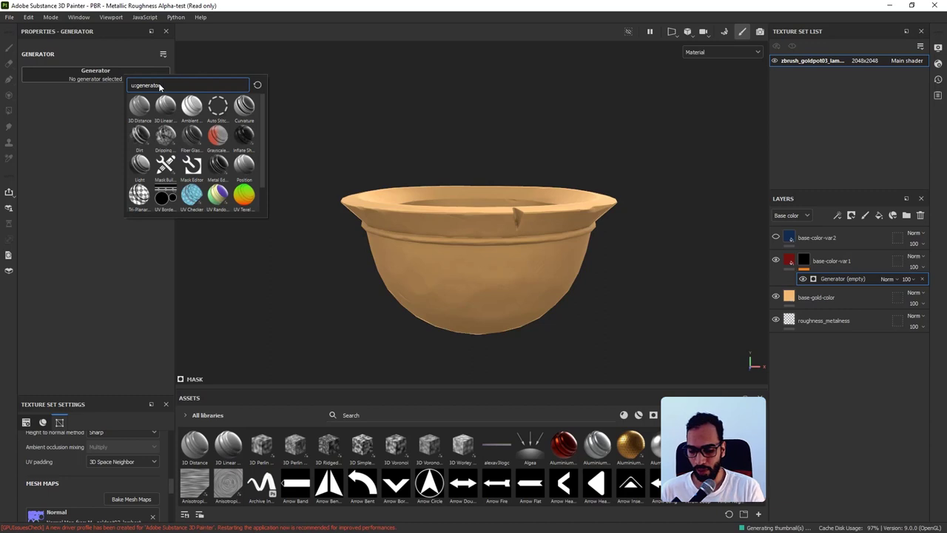
{"action": "type", "text": "dou"}
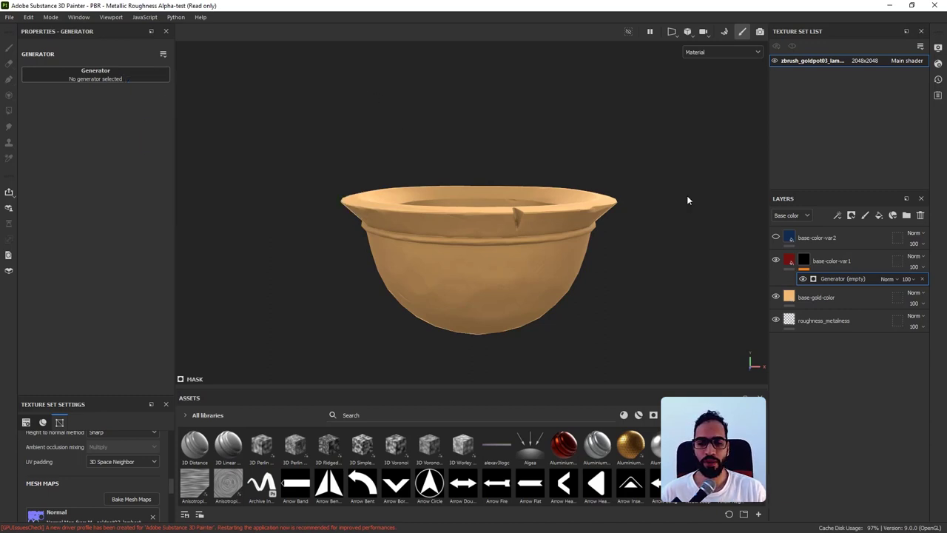
{"action": "left_click", "coordinate": [922, 279]}
Add a fill to the base-color-var1 mask and use the Clouds 3 procedural texture as its grayscale.
{"action": "left_click", "coordinate": [809, 259]}
{"action": "right_click", "coordinate": [809, 256]}
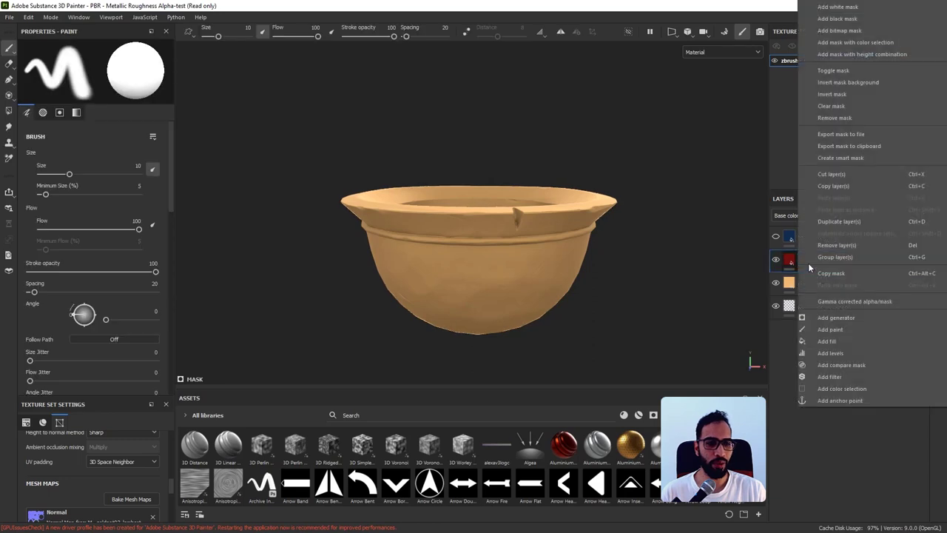
{"action": "left_click", "coordinate": [839, 341]}
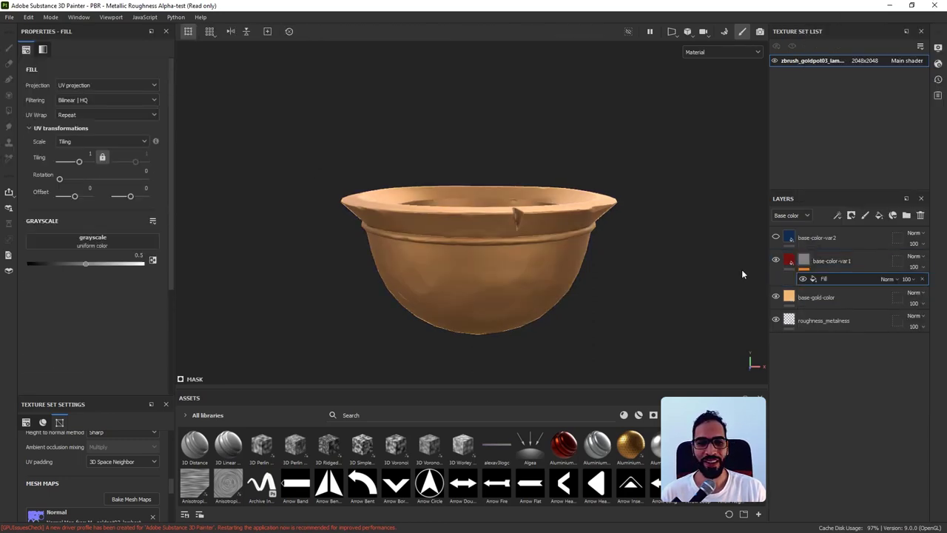
{"action": "left_click", "coordinate": [118, 239]}
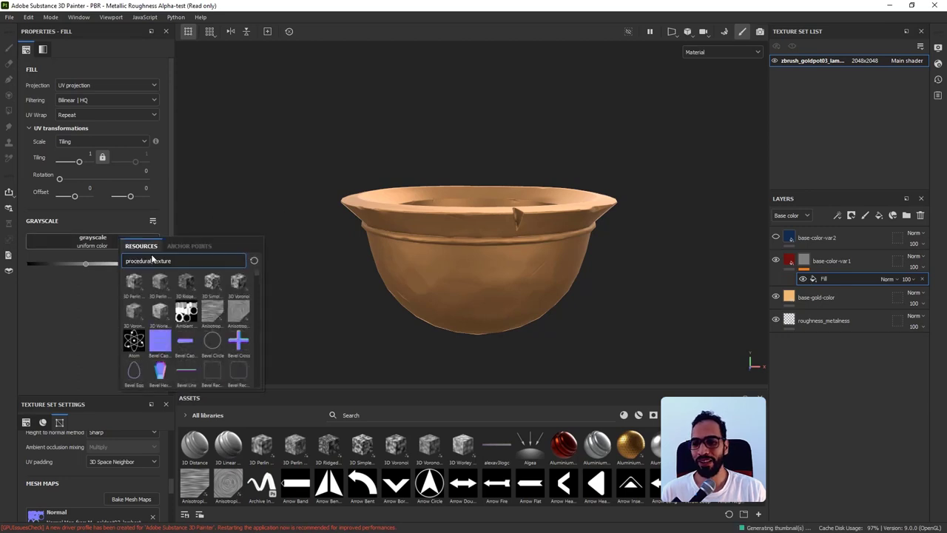
{"action": "type", "text": "cloud"}
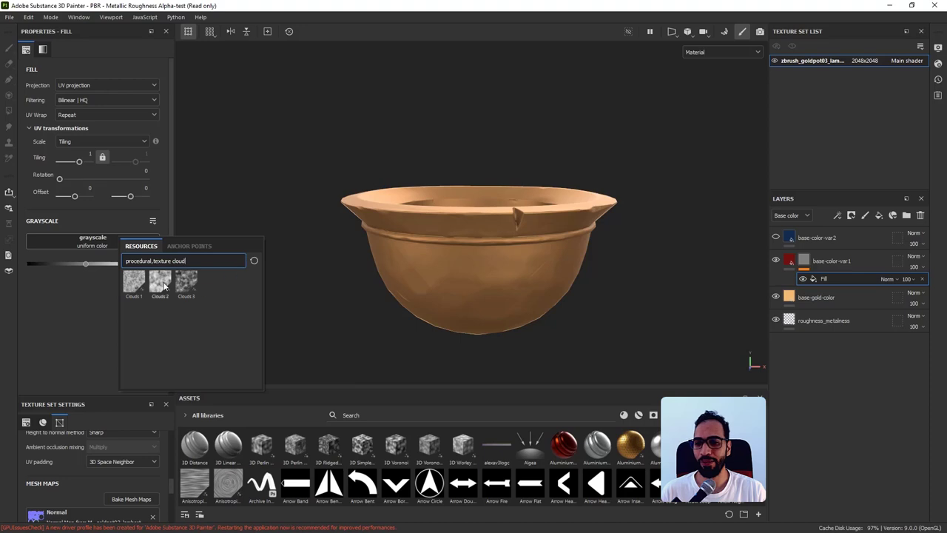
{"action": "mouse_move", "coordinate": [164, 287]}
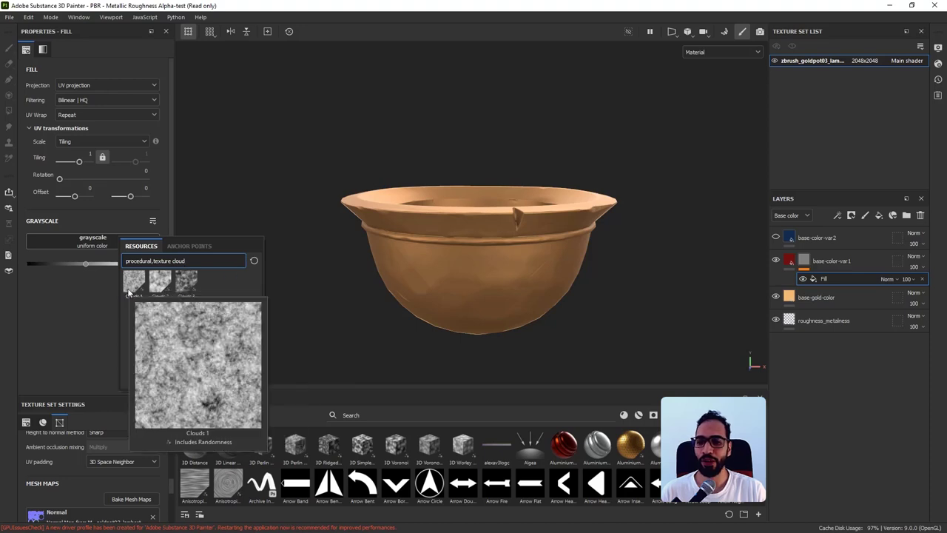
{"action": "left_click", "coordinate": [181, 290]}
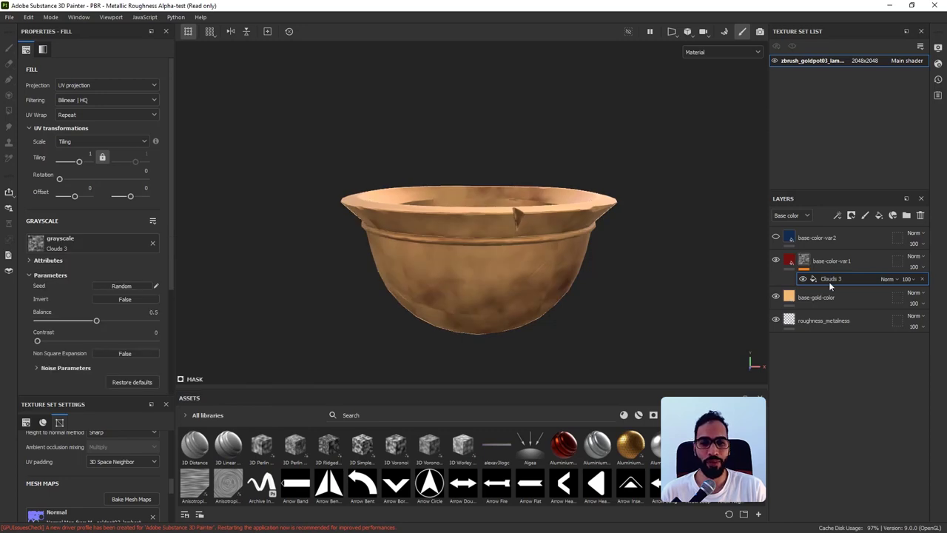
Display only the base-color-var1 mask on the pot, keeping its Clouds 3 fill, and inspect the pattern's coverage.
{"action": "left_click", "coordinate": [790, 261]}
{"action": "left_click", "coordinate": [804, 267], "text": "alt"}
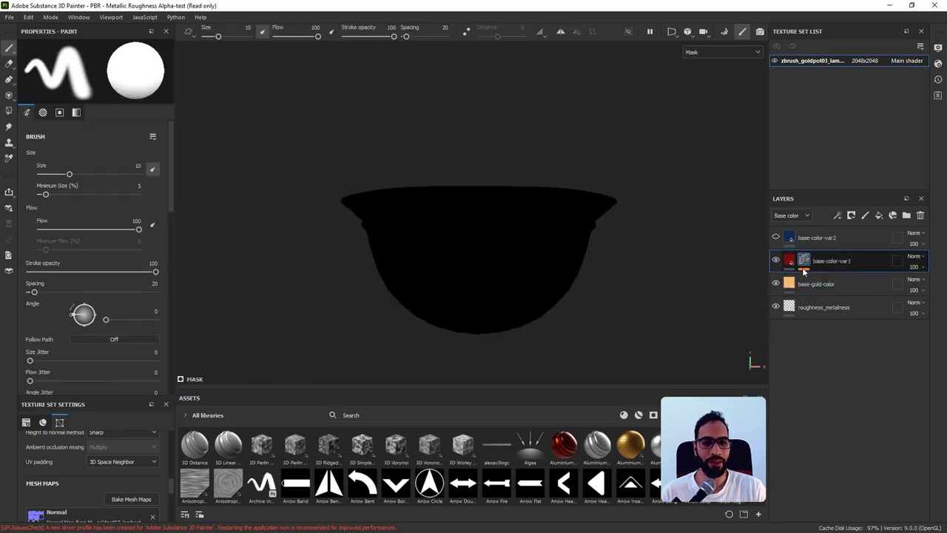
{"action": "key", "text": "ctrl+z"}
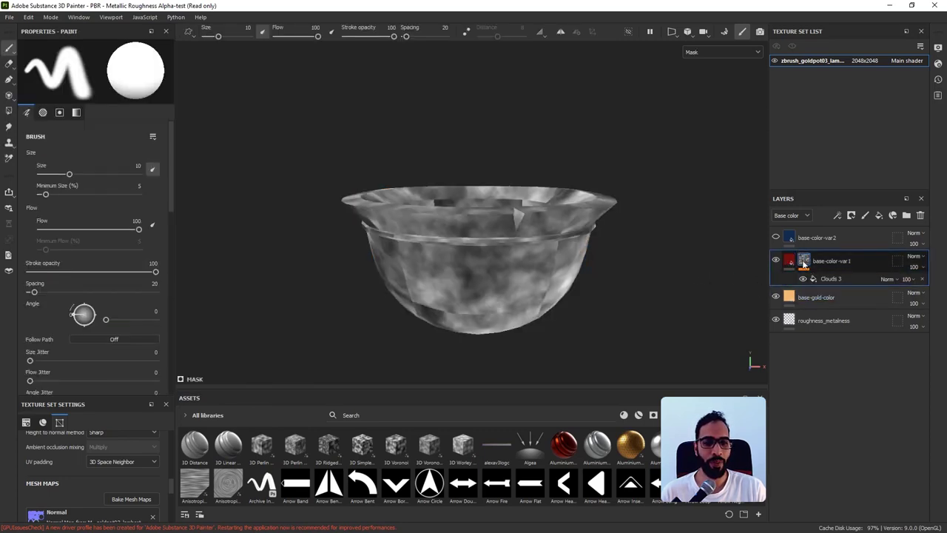
{"action": "left_click_drag", "start_coordinate": [500, 260], "coordinate": [501, 170], "text": "alt"}
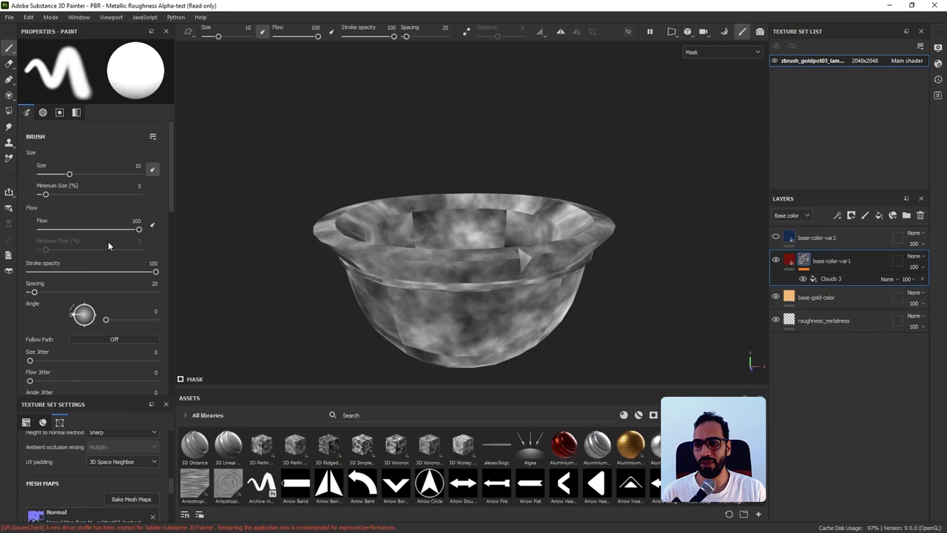
Compare the base-color-var1 mask pattern on the flat UV layout with its appearance on the 3D pot.
{"action": "key", "text": "F3"}
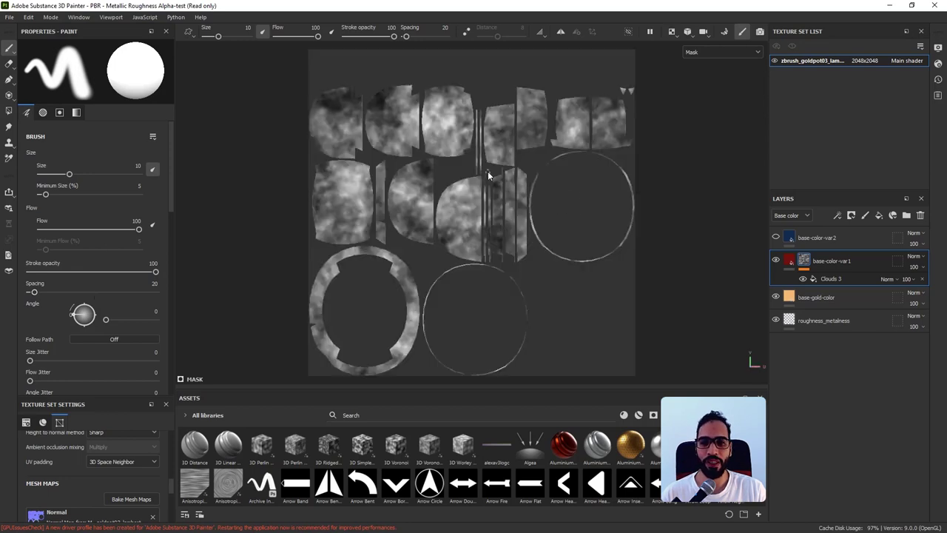
{"action": "key", "text": "F2"}
{"action": "key", "text": "F3"}
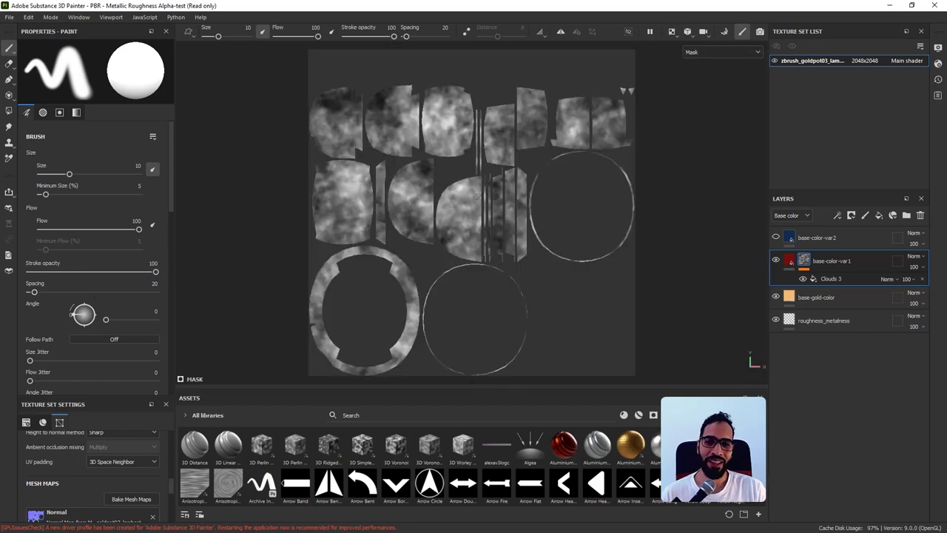
{"action": "key", "text": "F1"}
{"action": "key", "text": "F2"}
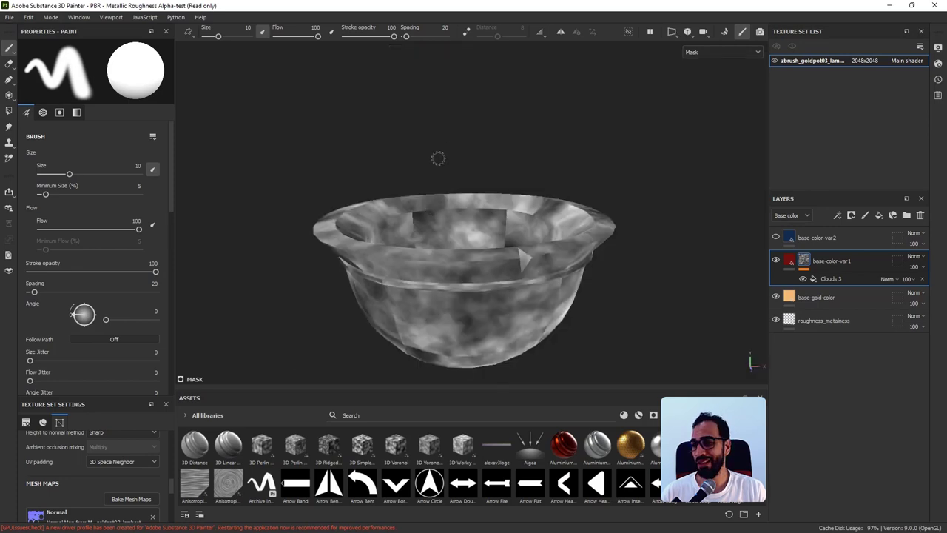
{"action": "middle_click_drag", "start_coordinate": [438, 158], "coordinate": [472, 113], "text": "alt"}
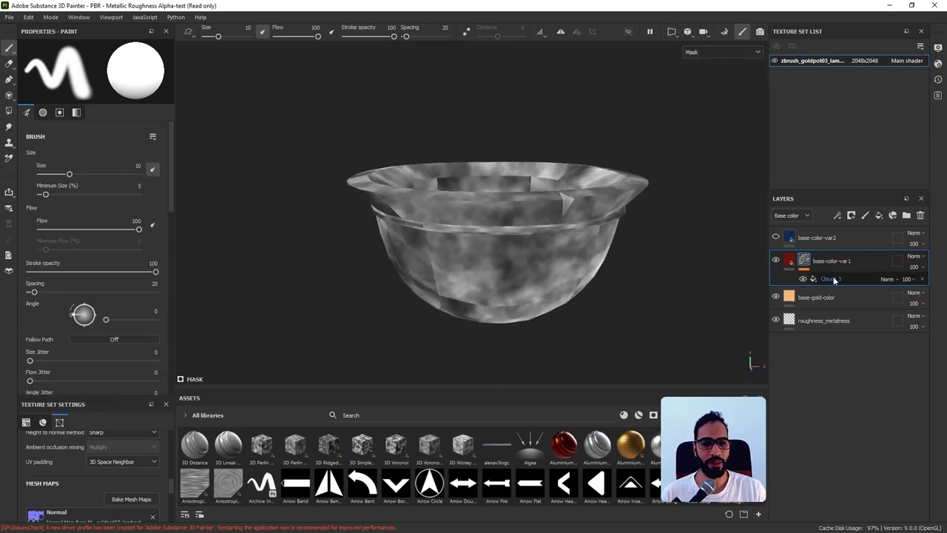
Change the projection of the Clouds 3 fill in the base-color-var1 mask to tri-planar.
{"action": "left_click", "coordinate": [793, 278]}
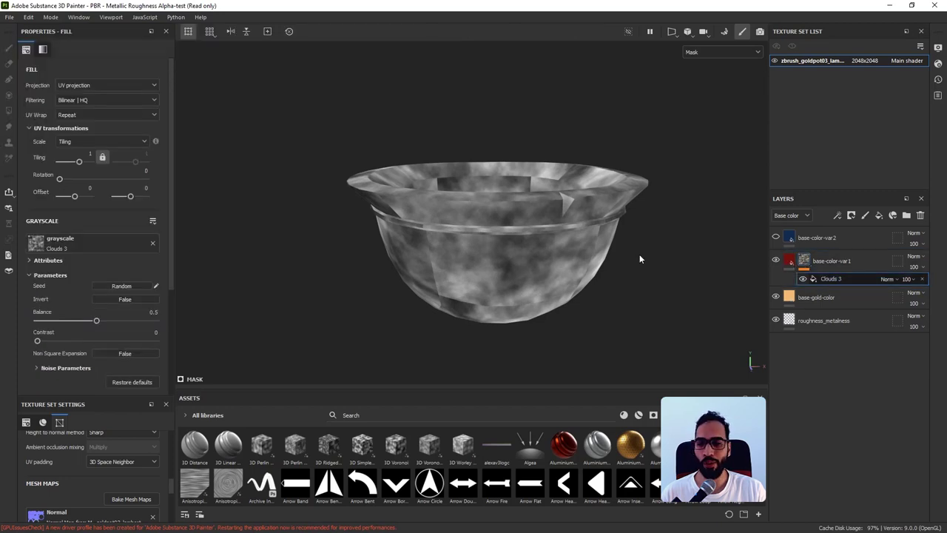
{"action": "left_click", "coordinate": [115, 88]}
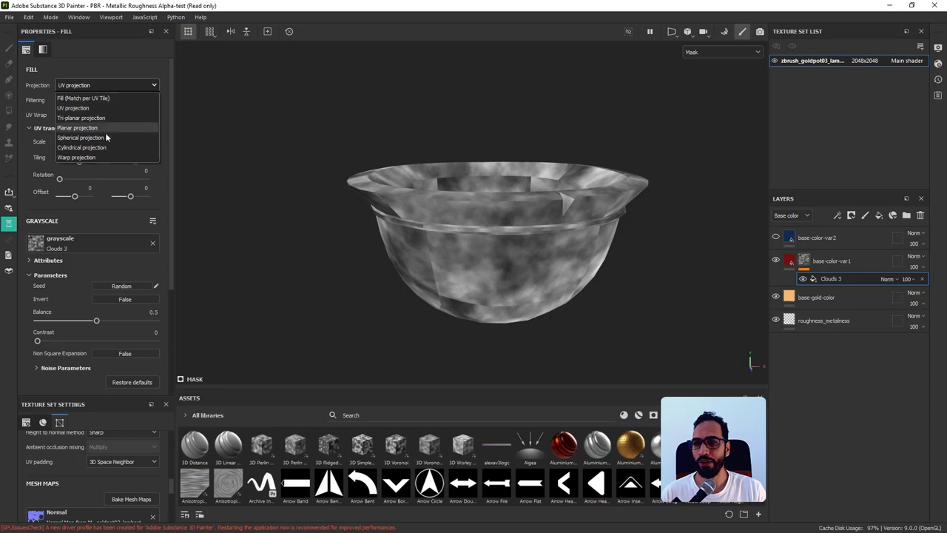
{"action": "left_click", "coordinate": [108, 117]}
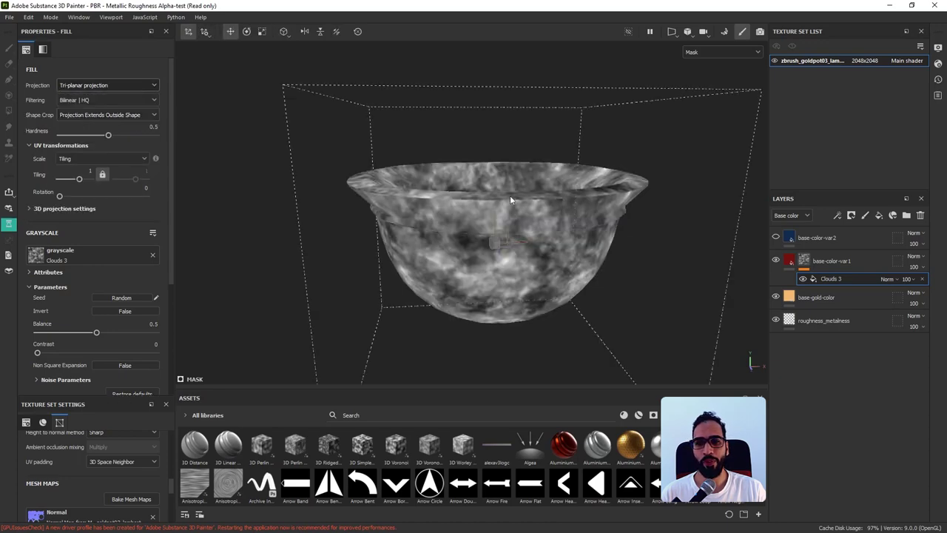
{"action": "middle_click_drag", "start_coordinate": [535, 181], "coordinate": [526, 154], "text": "alt"}
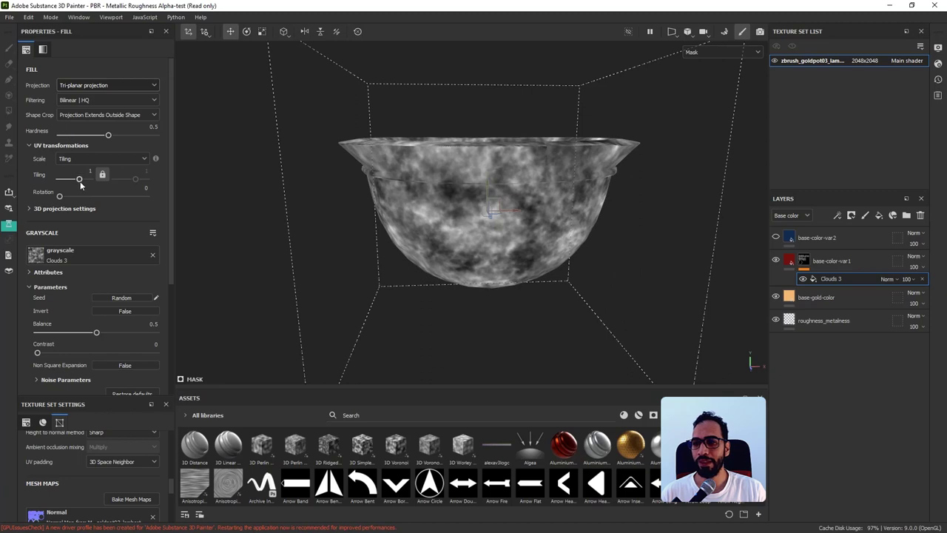
Set the Clouds 3 tiling to 0.48 and randomize its seed to vary the cloud pattern.
{"action": "left_click_drag", "start_coordinate": [81, 185], "coordinate": [78, 185]}
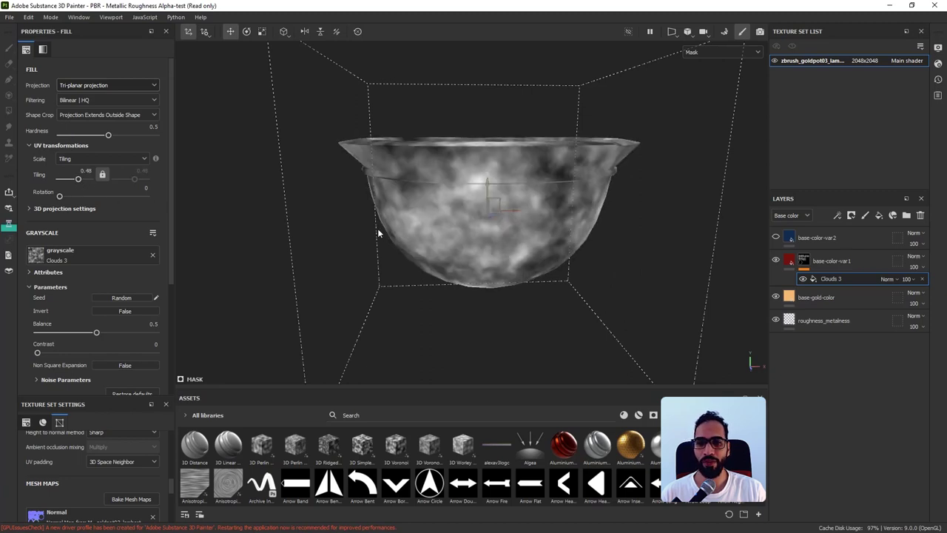
{"action": "mouse_move", "coordinate": [415, 244]}
{"action": "left_mouse_down", "text": "alt"}
{"action": "mouse_move", "coordinate": [403, 171]}
{"action": "mouse_move", "coordinate": [313, 215]}
{"action": "mouse_move", "coordinate": [549, 250]}
{"action": "mouse_move", "coordinate": [467, 256]}
{"action": "mouse_move", "coordinate": [462, 235]}
{"action": "mouse_move", "coordinate": [419, 237]}
{"action": "left_mouse_up", "text": "alt"}
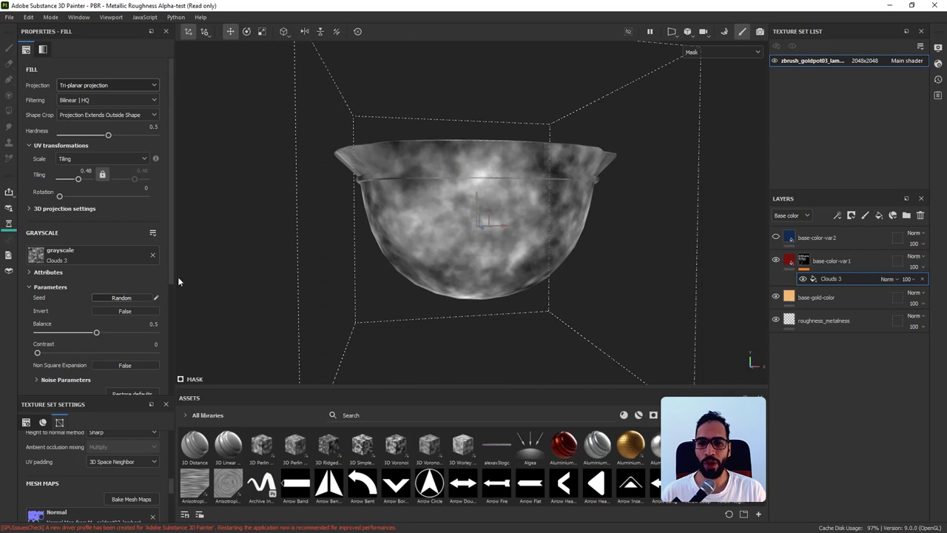
{"action": "left_click", "coordinate": [142, 298]}
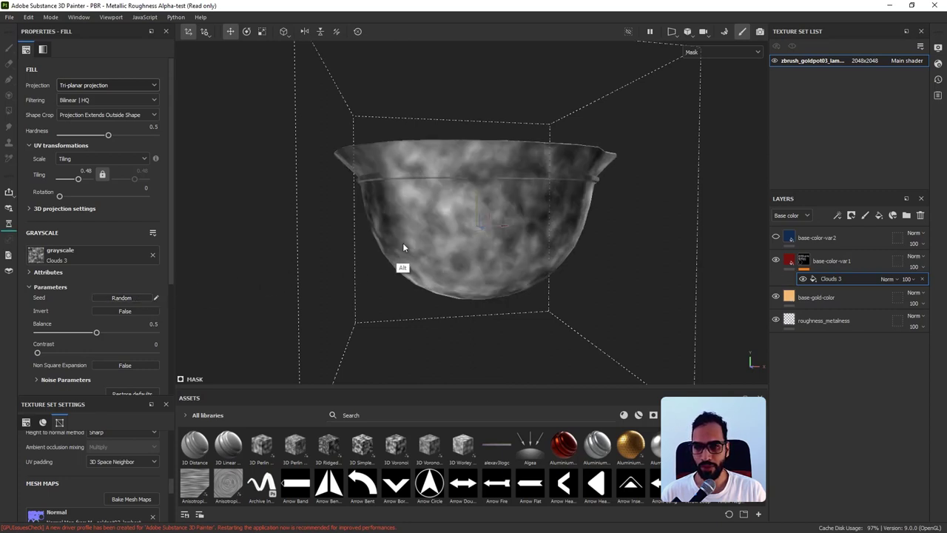
{"action": "left_click_drag", "start_coordinate": [404, 246], "coordinate": [373, 246], "text": "alt"}
{"action": "key", "text": "ctrl+s"}
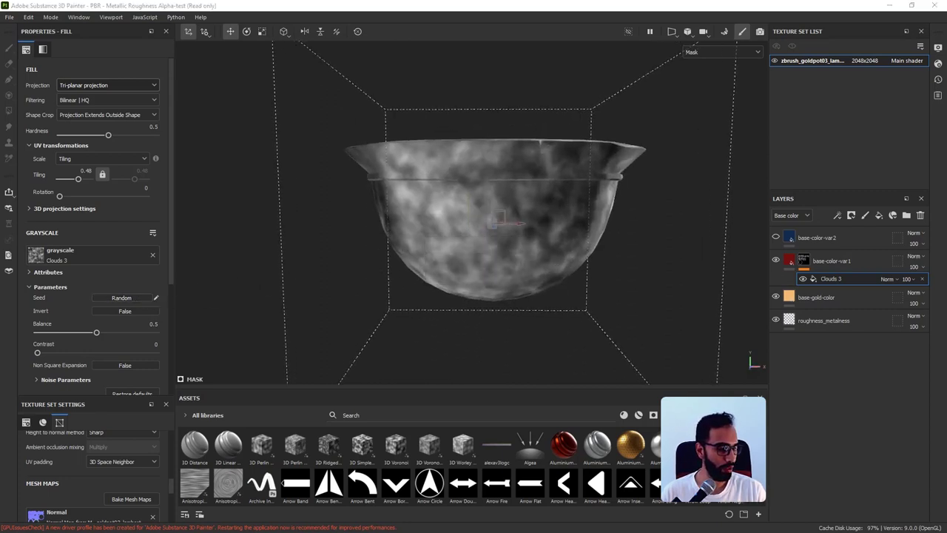
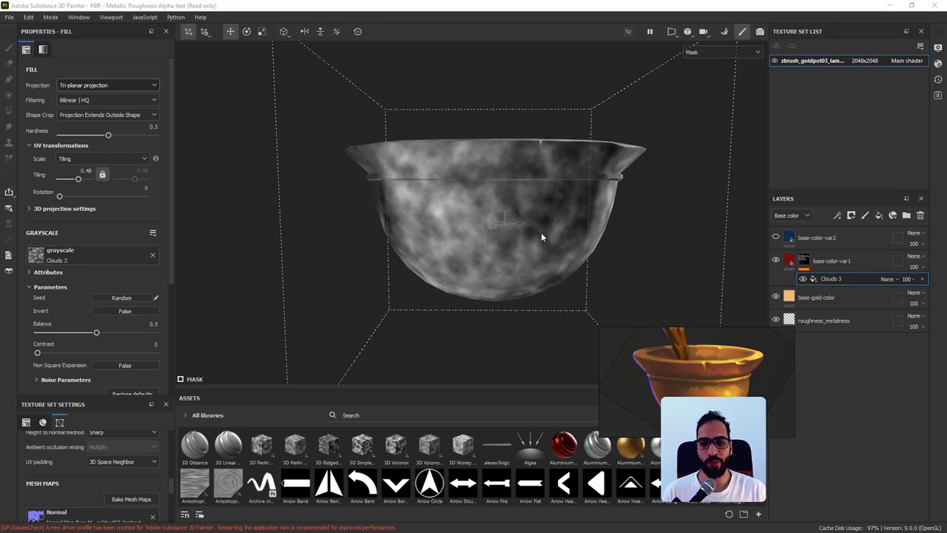
{"action": "key", "text": "alt"}
{"action": "left_click_drag", "start_coordinate": [537, 151], "coordinate": [440, 248]}
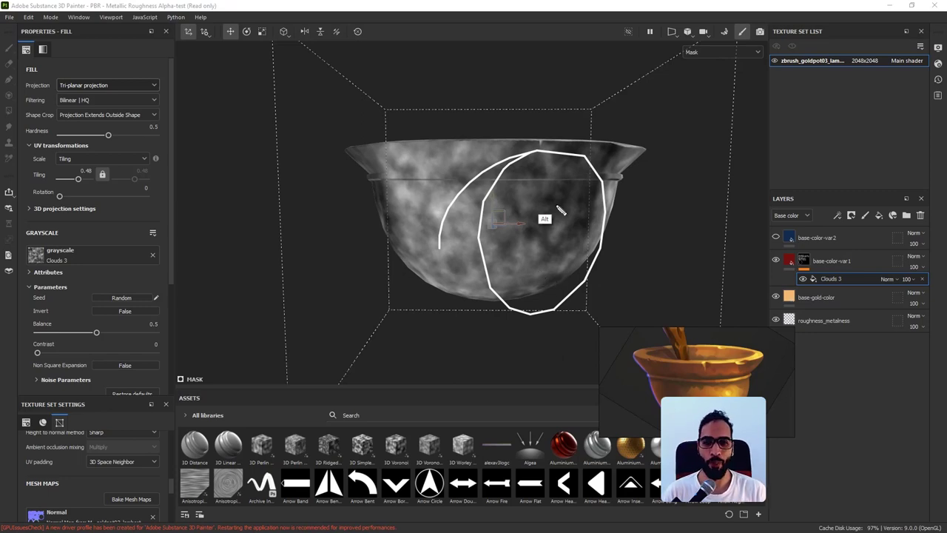
{"action": "left_click_drag", "start_coordinate": [544, 235], "coordinate": [568, 206]}
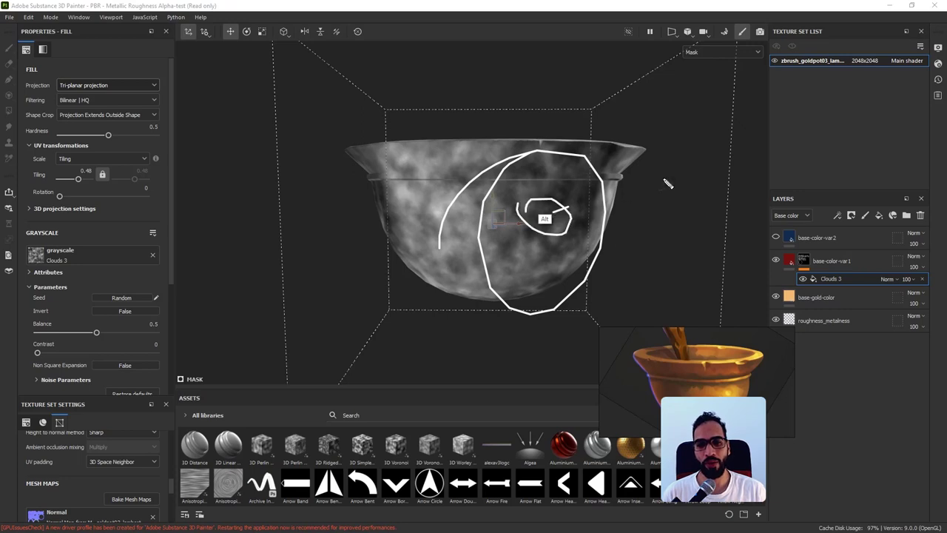
{"action": "left_click_drag", "start_coordinate": [664, 179], "coordinate": [675, 174]}
{"action": "left_click_drag", "start_coordinate": [675, 160], "coordinate": [666, 169]}
{"action": "left_click_drag", "start_coordinate": [413, 211], "coordinate": [449, 229]}
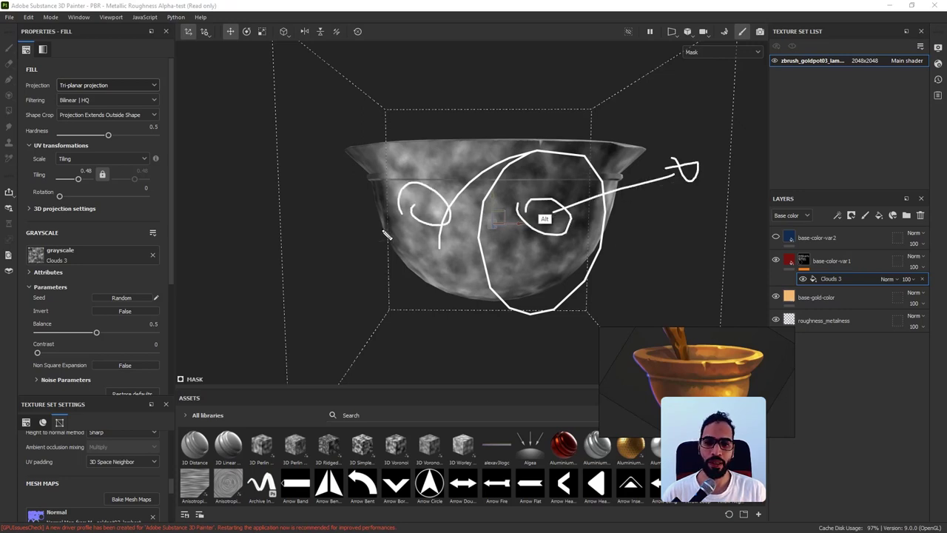
{"action": "left_click_drag", "start_coordinate": [425, 194], "coordinate": [233, 225]}
{"action": "key", "text": "Escape"}
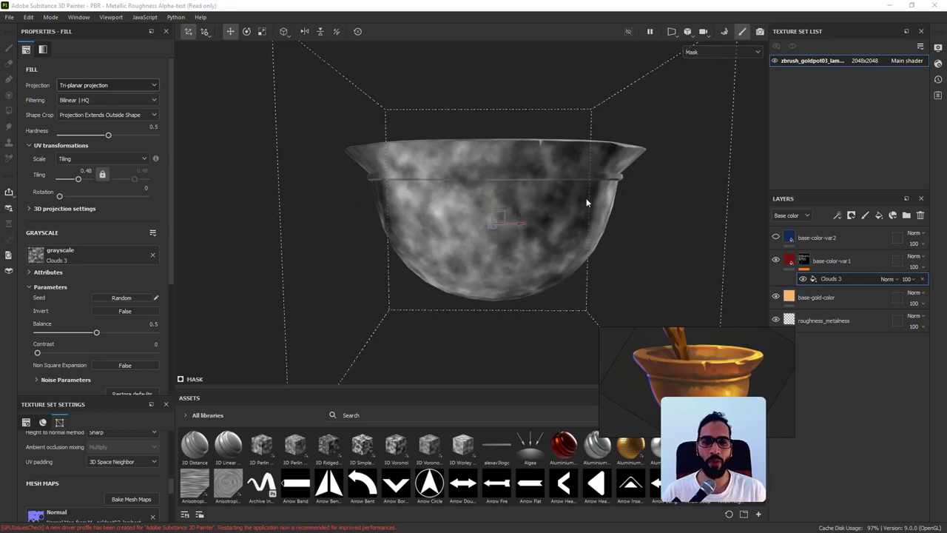
Display the full material and compare the pot with the Clouds 3 mask fill hidden and shown.
{"action": "left_click_drag", "start_coordinate": [675, 198], "coordinate": [676, 207], "text": "alt"}
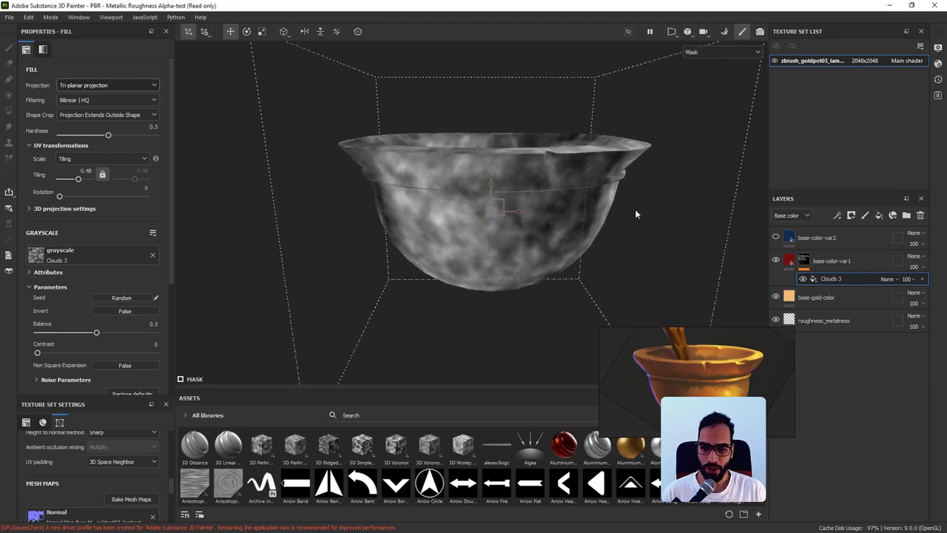
{"action": "key", "text": "m"}
{"action": "left_click_drag", "start_coordinate": [619, 229], "coordinate": [554, 225], "text": "alt"}
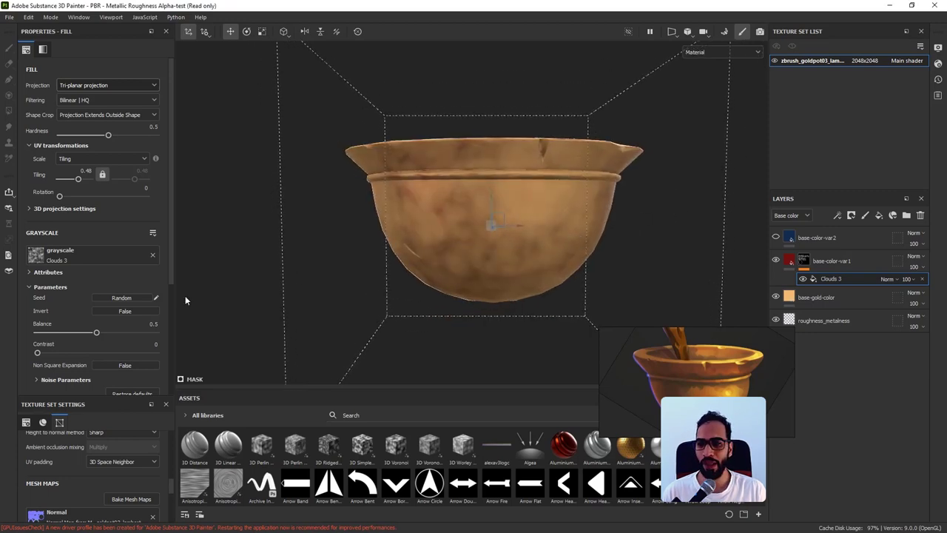
{"action": "left_click", "coordinate": [802, 279]}
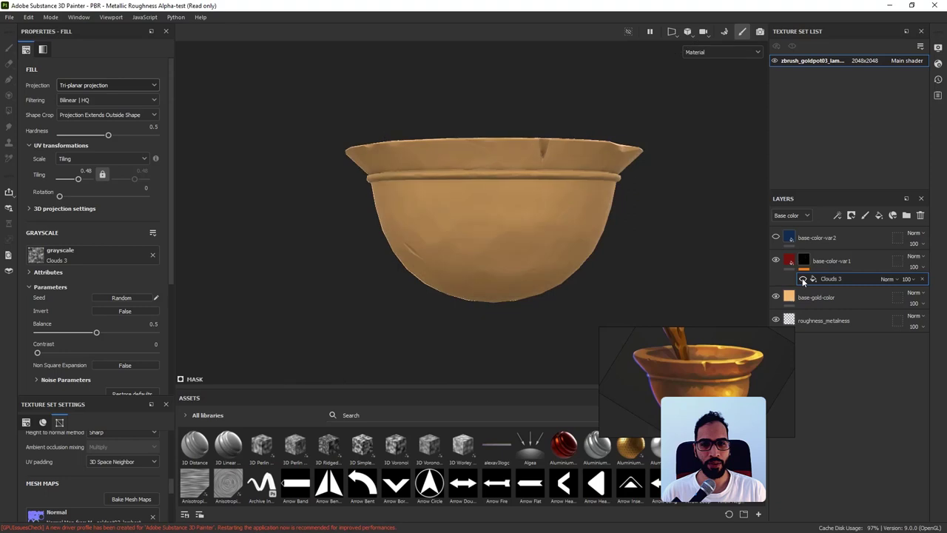
{"action": "left_click", "coordinate": [802, 278]}
{"action": "left_click_drag", "start_coordinate": [661, 280], "coordinate": [662, 252], "text": "alt"}
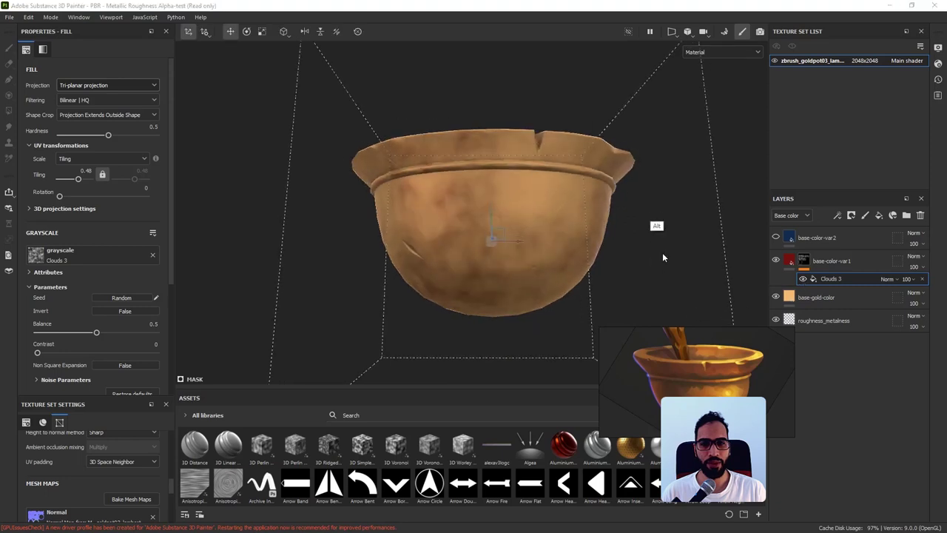
{"action": "left_click", "coordinate": [788, 261]}
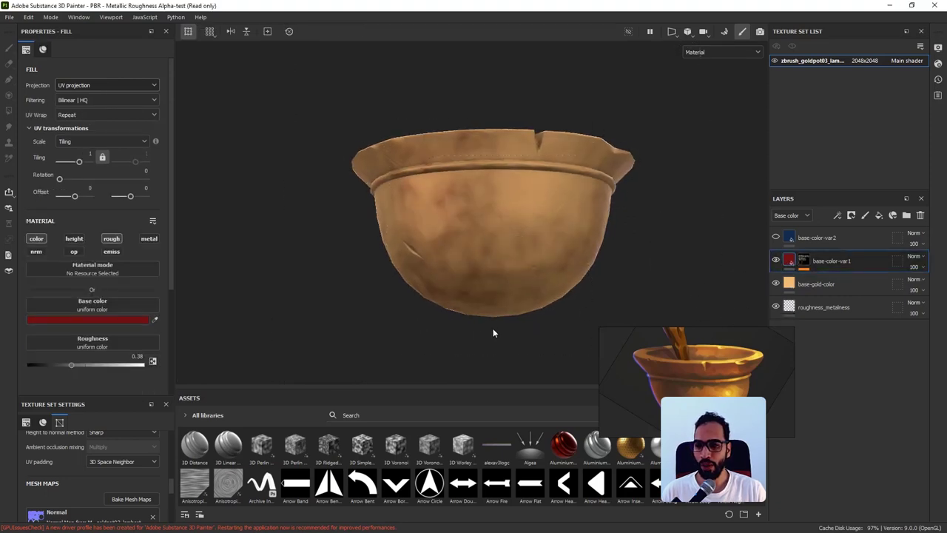
{"action": "scroll", "coordinate": [134, 323], "scroll_direction": "down", "scroll_amount": 1}
{"action": "scroll", "coordinate": [138, 326], "scroll_direction": "up", "scroll_amount": 1}
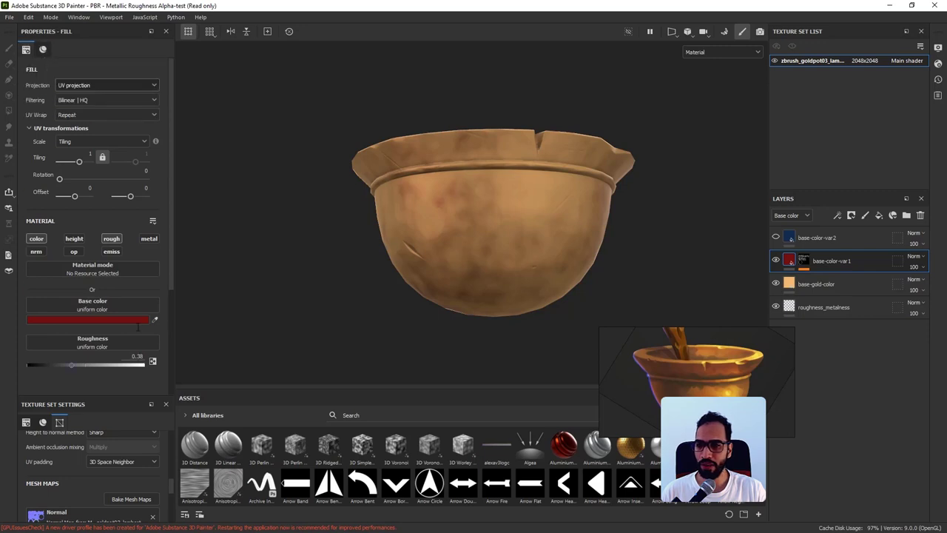
{"action": "left_click_drag", "start_coordinate": [254, 317], "coordinate": [254, 324], "text": "alt"}
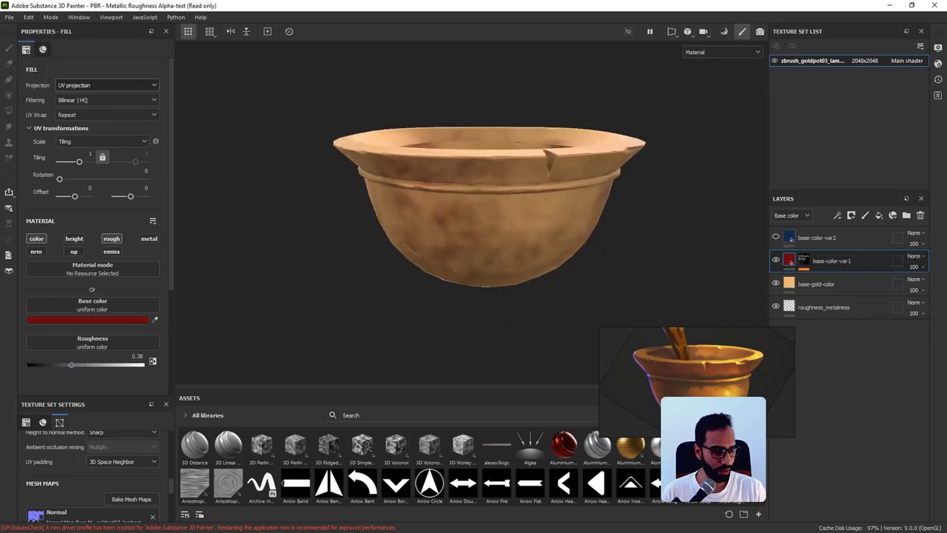
Display only the base-color-var1 mask and set the tiling of its Clouds 3 fill to 1.
{"action": "left_click", "coordinate": [803, 261]}
{"action": "left_click", "coordinate": [804, 260], "text": "alt"}
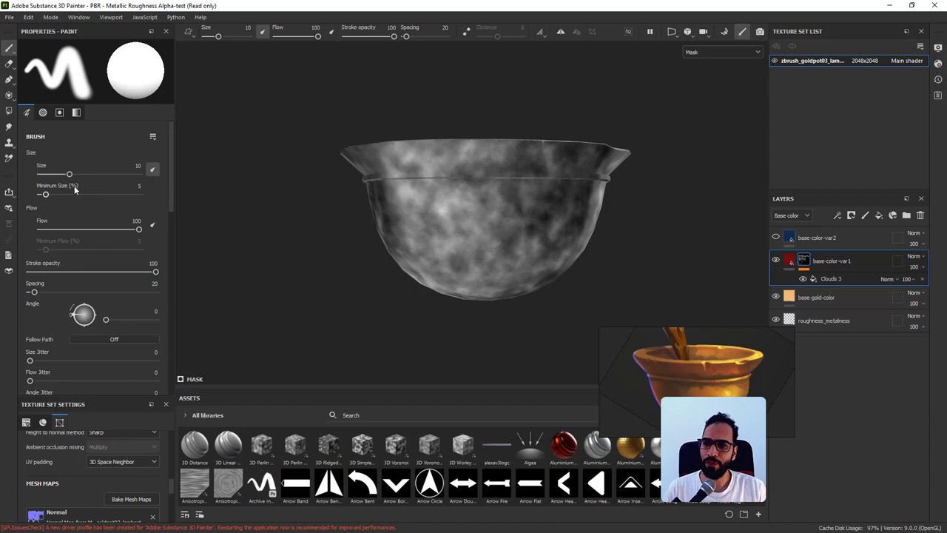
{"action": "left_click", "coordinate": [830, 278]}
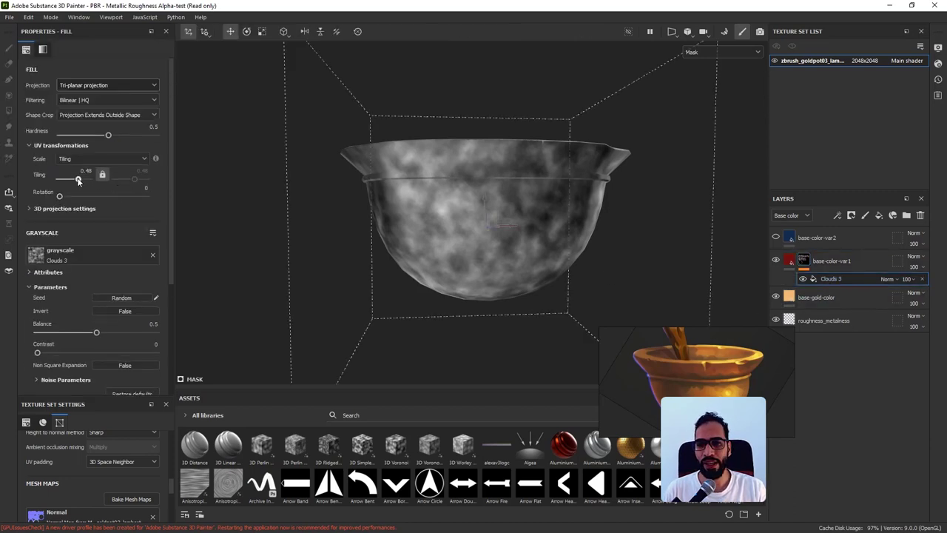
{"action": "left_click_drag", "start_coordinate": [78, 181], "coordinate": [80, 181]}
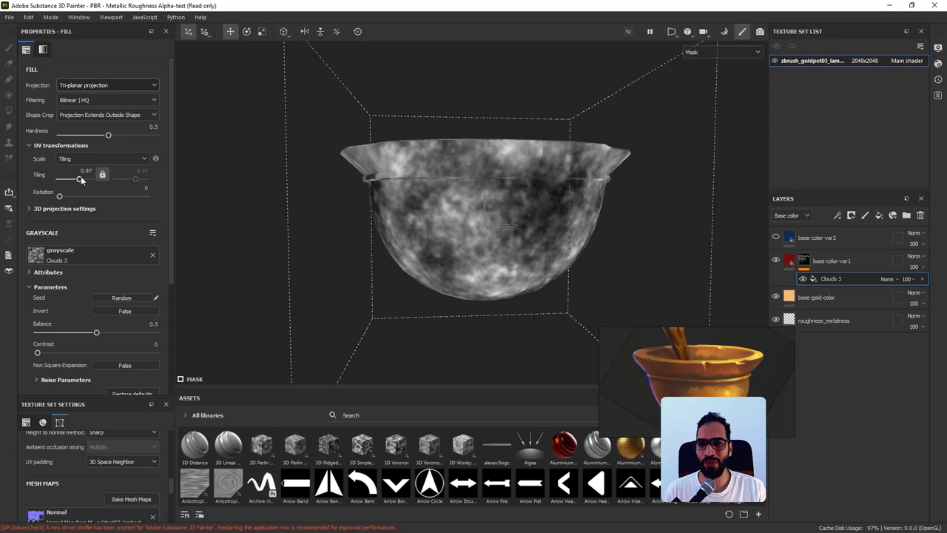
{"action": "type", "text": "1"}
{"action": "key", "text": "Return"}
{"action": "key", "text": "Tab"}
{"action": "key", "text": "Tab"}
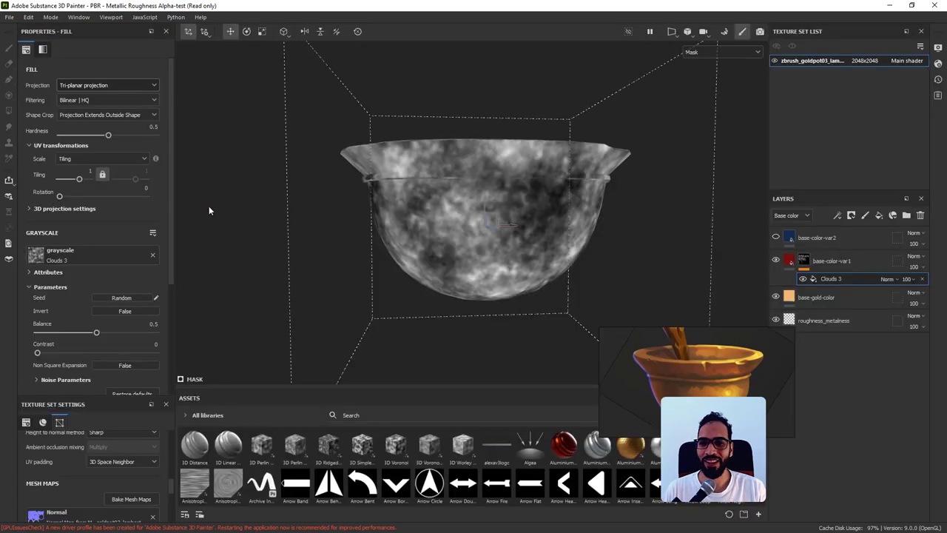
Display the full material on the pot and set the Clouds 3 tiling to 0.7.
{"action": "key", "text": "m"}
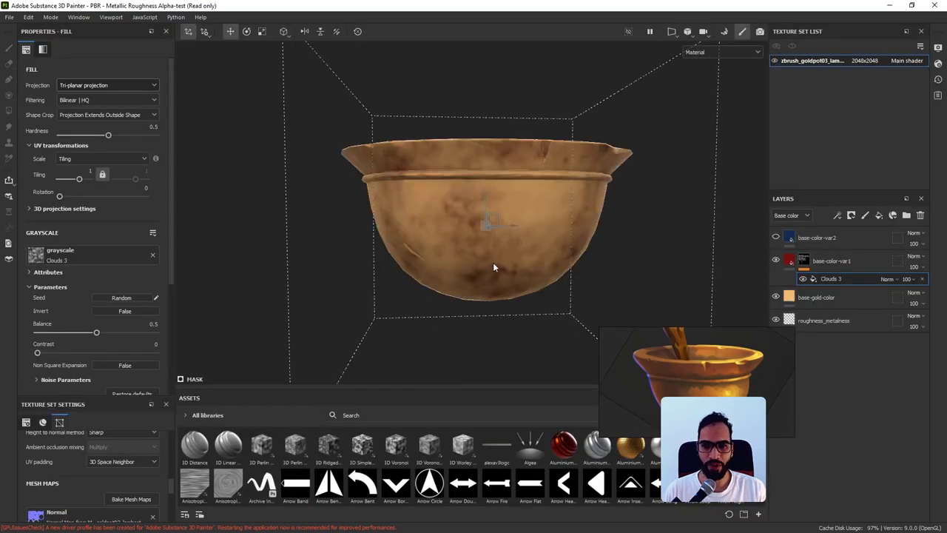
{"action": "left_click_drag", "start_coordinate": [493, 262], "coordinate": [481, 269], "text": "alt"}
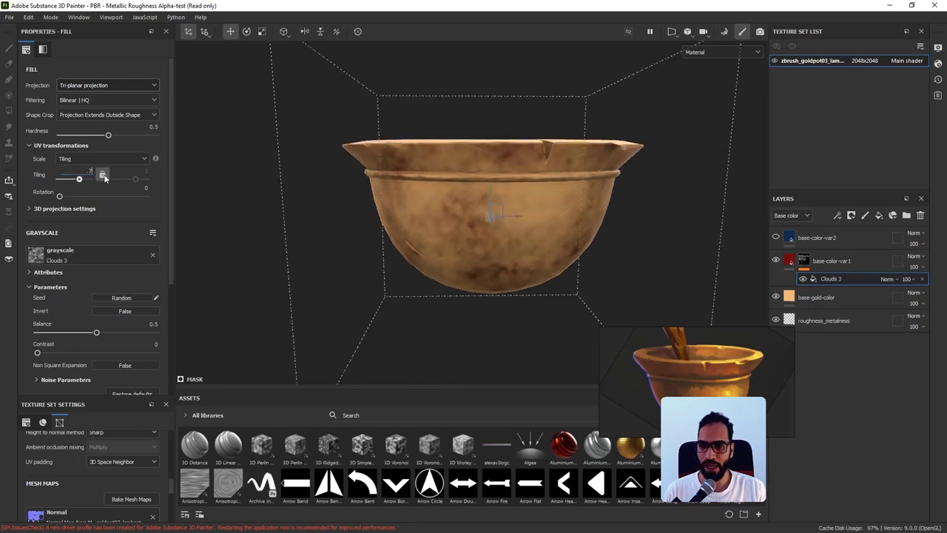
{"action": "key", "text": "Return"}
{"action": "key", "text": "Tab"}
{"action": "key", "text": "Tab"}
{"action": "left_click_drag", "start_coordinate": [455, 249], "coordinate": [479, 250], "text": "alt"}
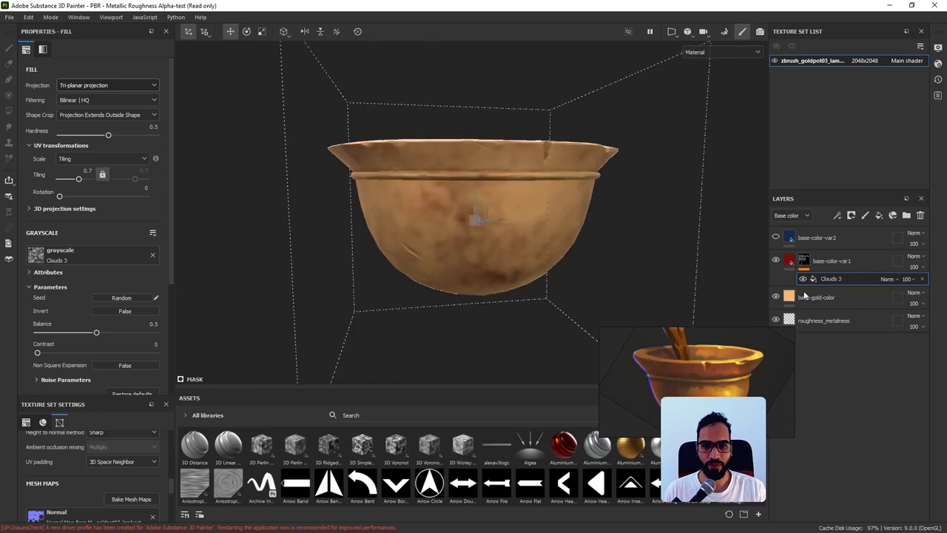
Examine the base-color-var1 mask alone, then the red variation in the full material from several angles.
{"action": "key", "text": "m"}
{"action": "left_click_drag", "start_coordinate": [814, 269], "coordinate": [772, 271], "text": "alt"}
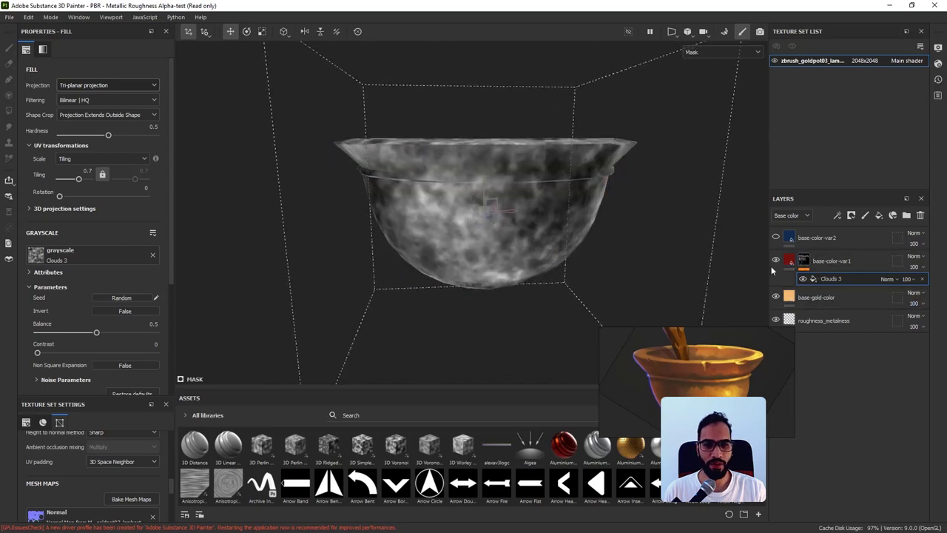
{"action": "left_click", "coordinate": [788, 260]}
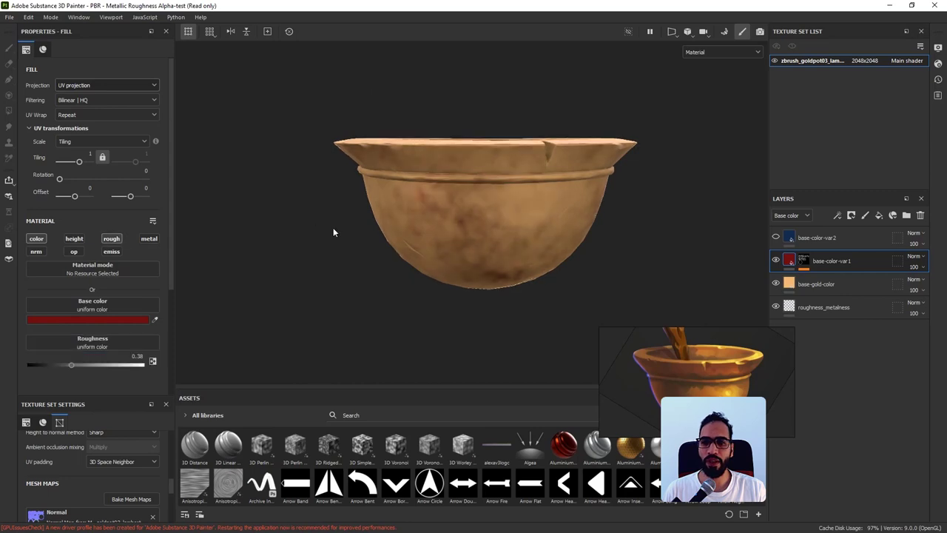
{"action": "left_click_drag", "start_coordinate": [343, 245], "coordinate": [325, 259], "text": "alt"}
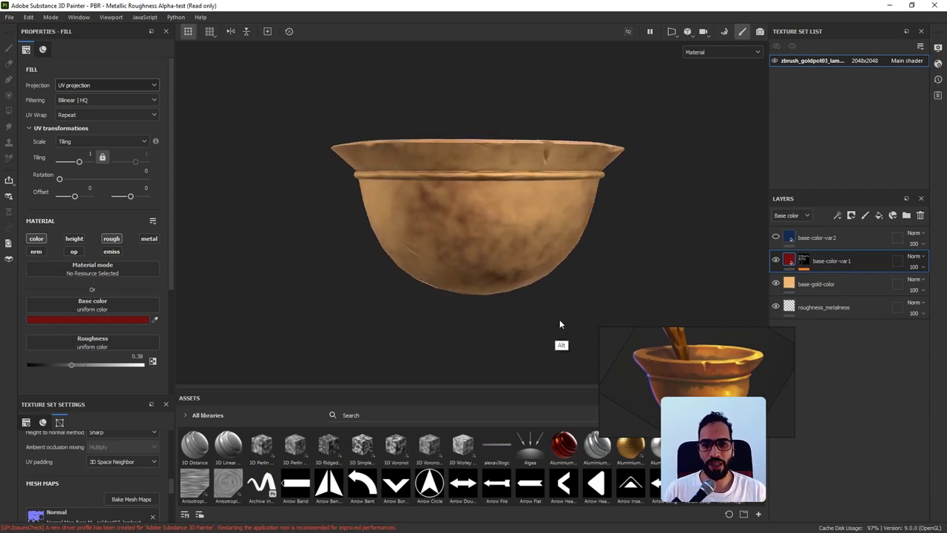
{"action": "left_click_drag", "start_coordinate": [559, 319], "coordinate": [549, 293], "text": "alt"}
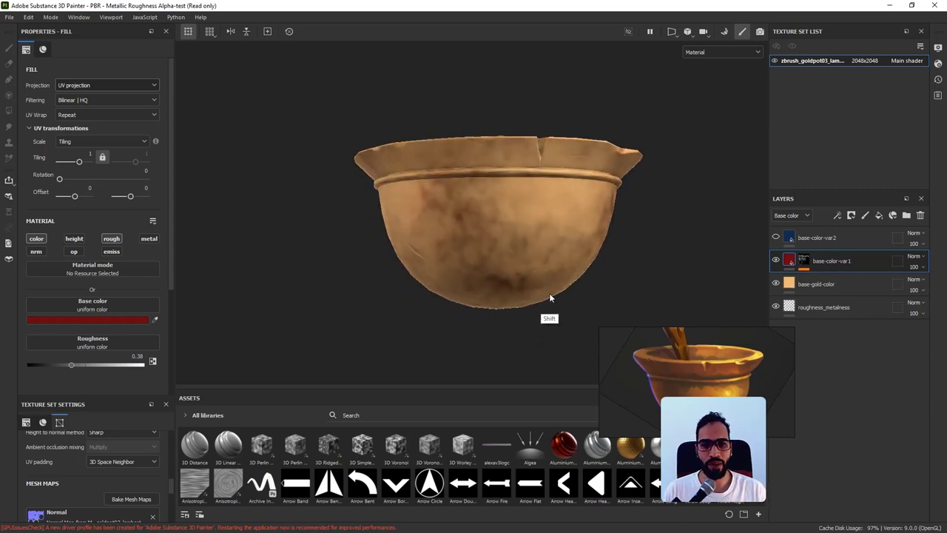
Set the tiling of the Clouds 3 fill in the base-color-var1 mask to 0.31 and inspect the mask alone.
{"action": "left_click", "coordinate": [803, 262]}
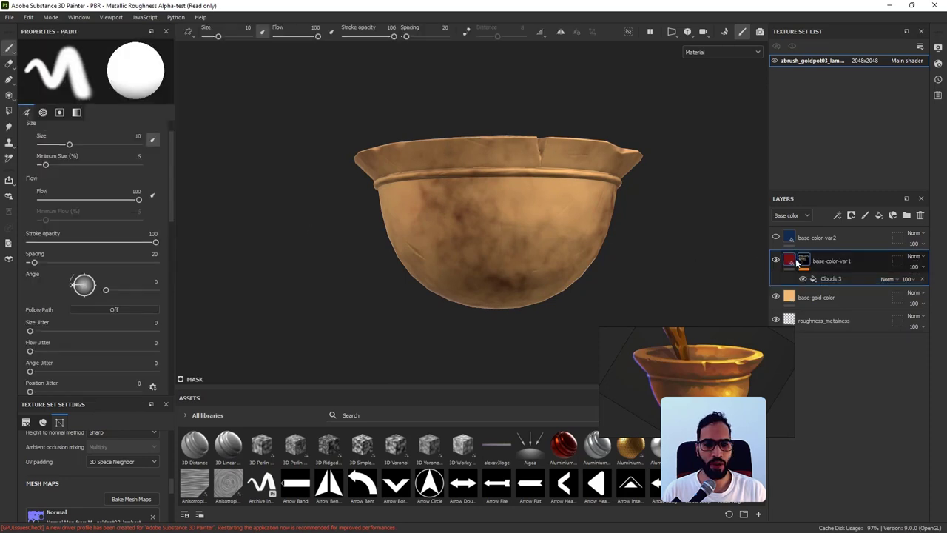
{"action": "left_click", "coordinate": [791, 261]}
{"action": "left_click", "coordinate": [804, 261]}
{"action": "left_click", "coordinate": [817, 279]}
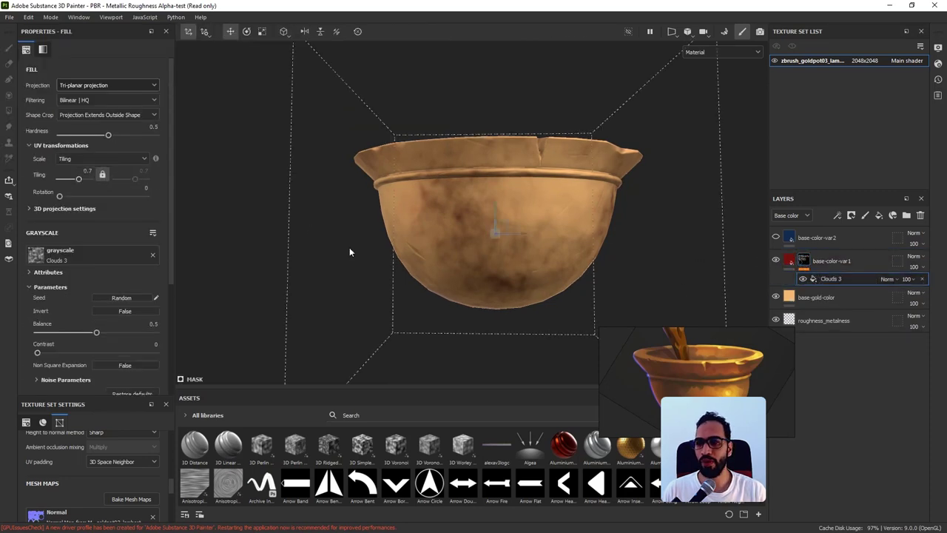
{"action": "left_click_drag", "start_coordinate": [76, 182], "coordinate": [78, 185]}
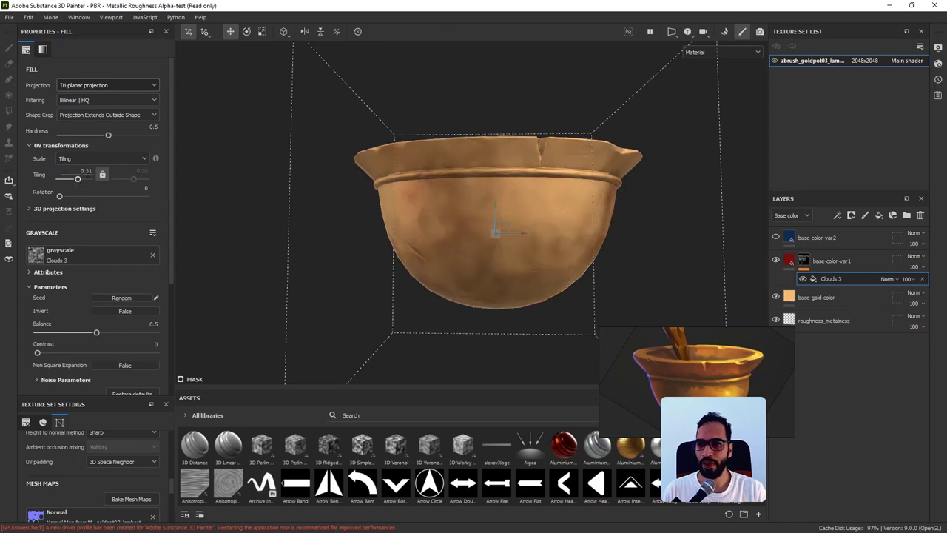
{"action": "left_click_drag", "start_coordinate": [407, 222], "coordinate": [409, 262], "text": "alt"}
{"action": "left_click", "coordinate": [804, 262], "text": "alt"}
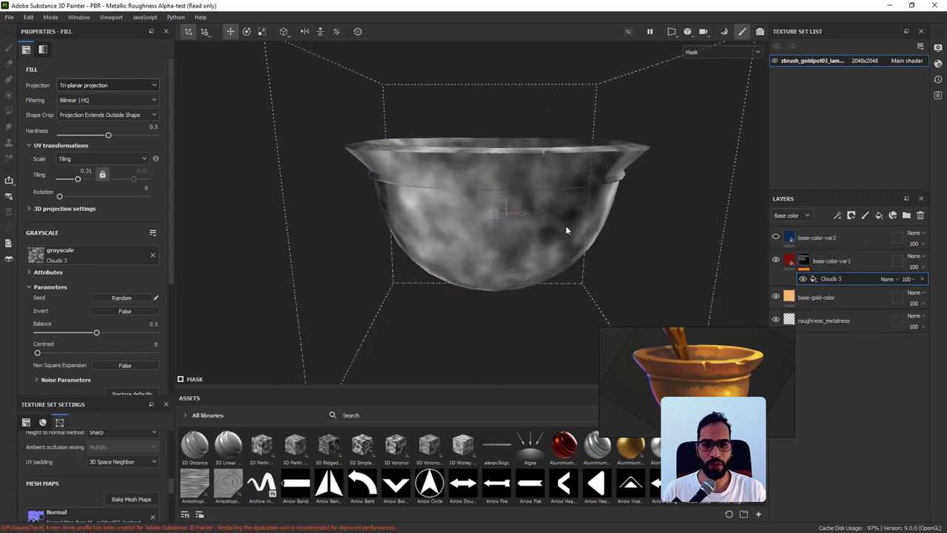
{"action": "left_click_drag", "start_coordinate": [565, 224], "coordinate": [551, 208], "text": "alt"}
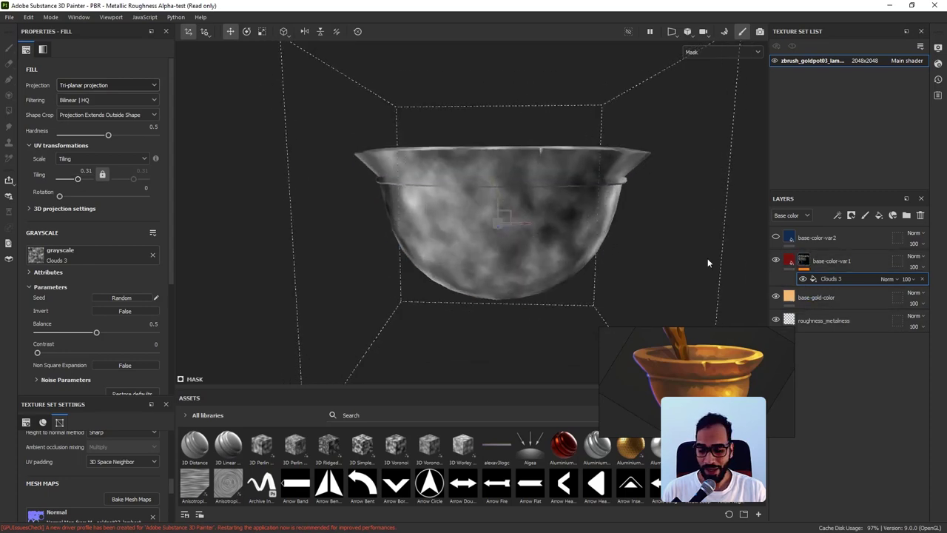
{"action": "key", "text": "m"}
Add a Blur Slope filter to the base-color-var1 mask and check the result in both the material and the mask alone.
{"action": "left_click", "coordinate": [804, 262]}
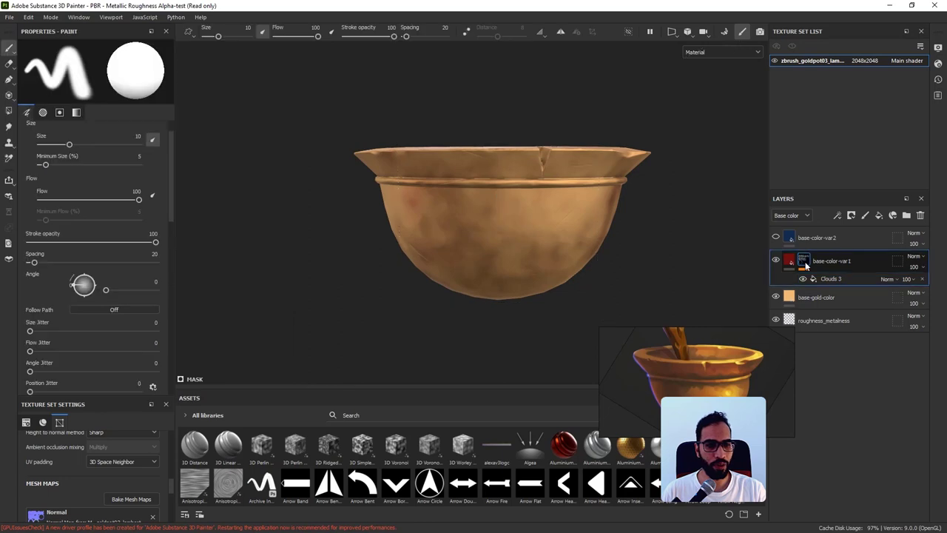
{"action": "right_click", "coordinate": [805, 265]}
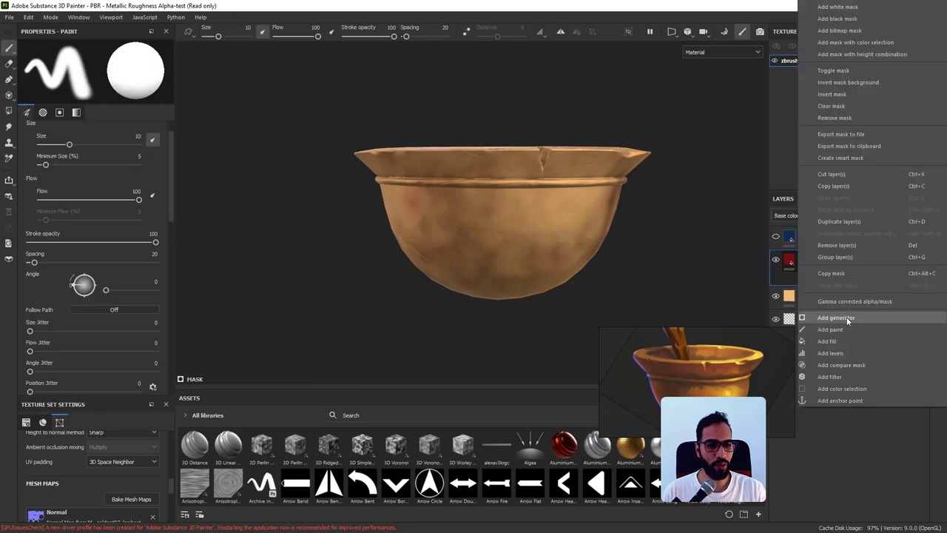
{"action": "left_click", "coordinate": [852, 374]}
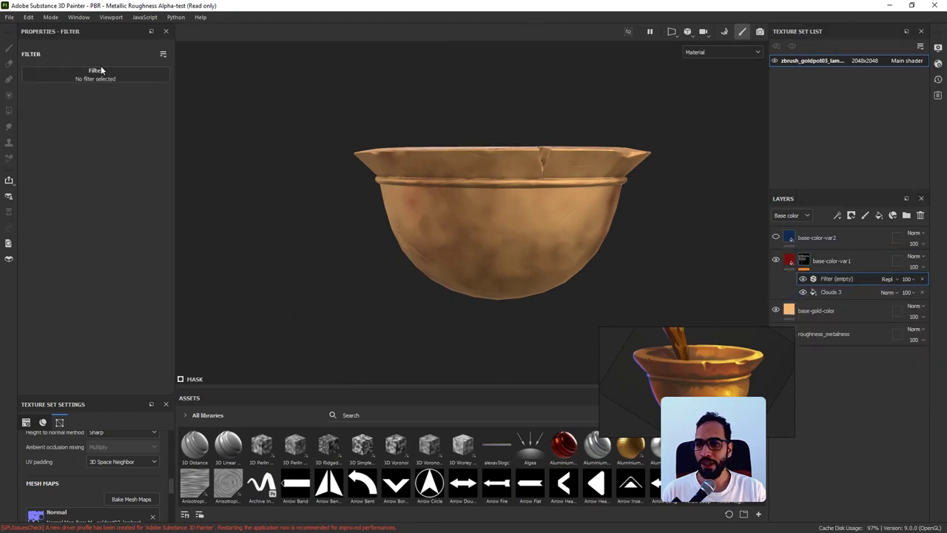
{"action": "left_click", "coordinate": [100, 70]}
{"action": "type", "text": "blu"}
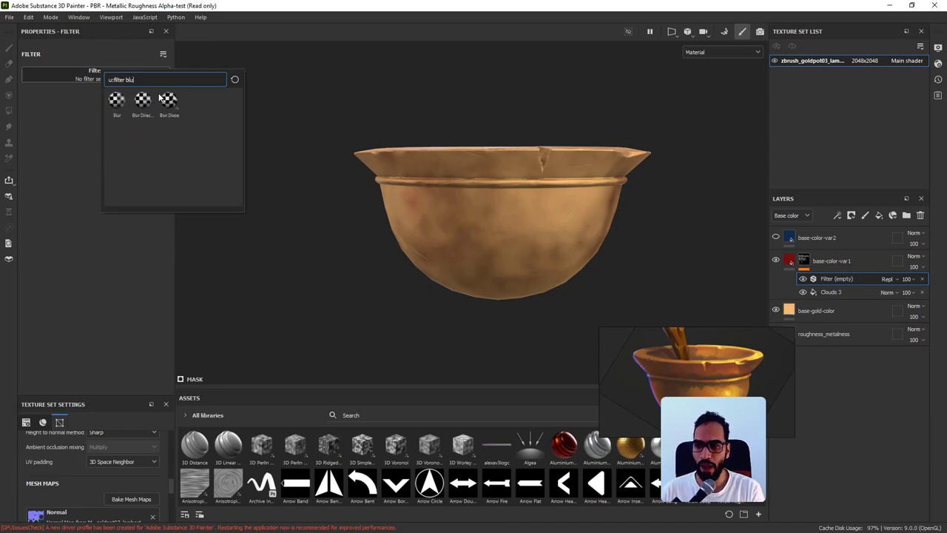
{"action": "left_click", "coordinate": [168, 101]}
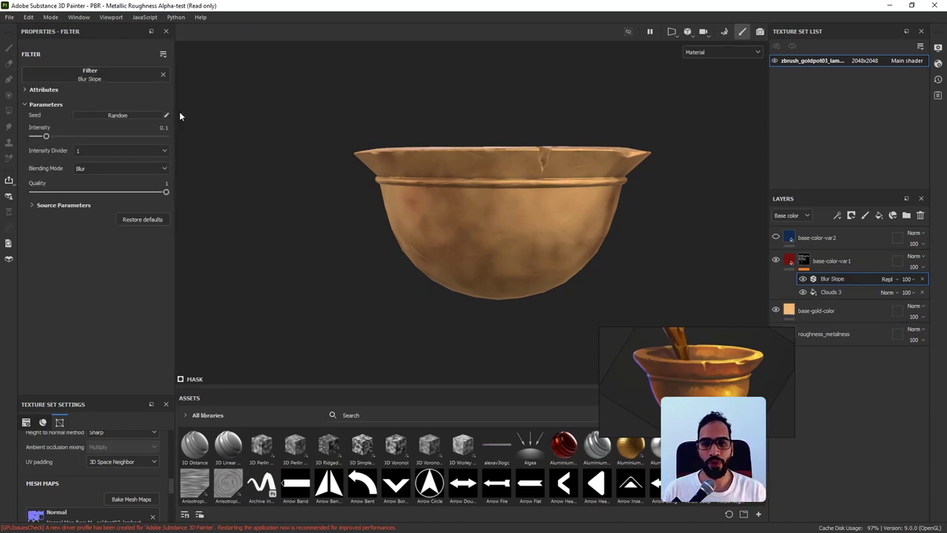
{"action": "left_click_drag", "start_coordinate": [437, 214], "coordinate": [478, 241], "text": "alt"}
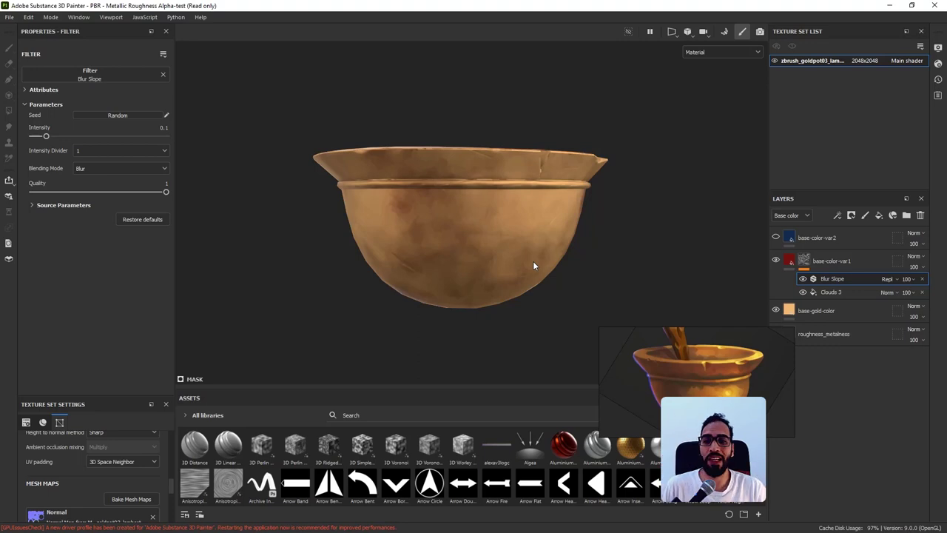
{"action": "left_click_drag", "start_coordinate": [448, 292], "coordinate": [449, 297], "text": "alt"}
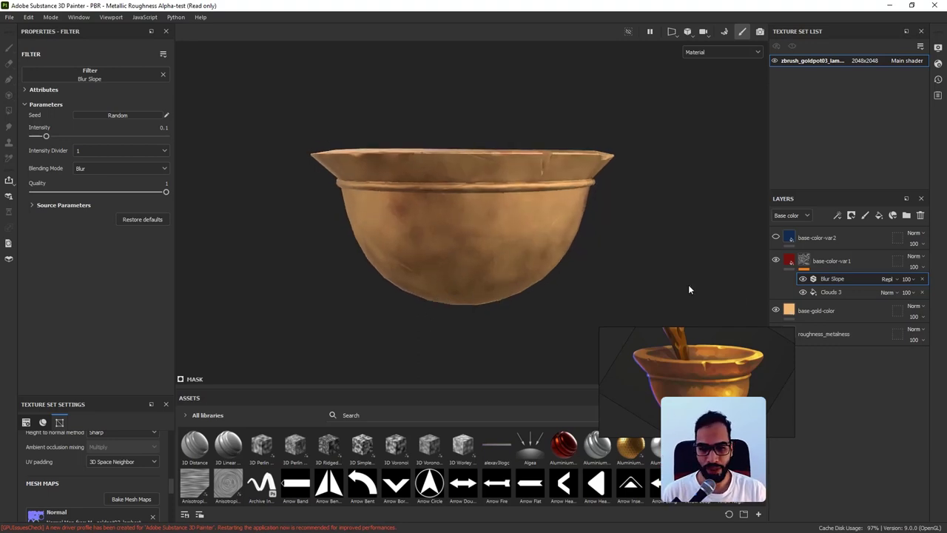
{"action": "left_click", "coordinate": [804, 262], "text": "alt"}
{"action": "left_click_drag", "start_coordinate": [654, 265], "coordinate": [614, 271], "text": "alt"}
{"action": "key", "text": "m"}
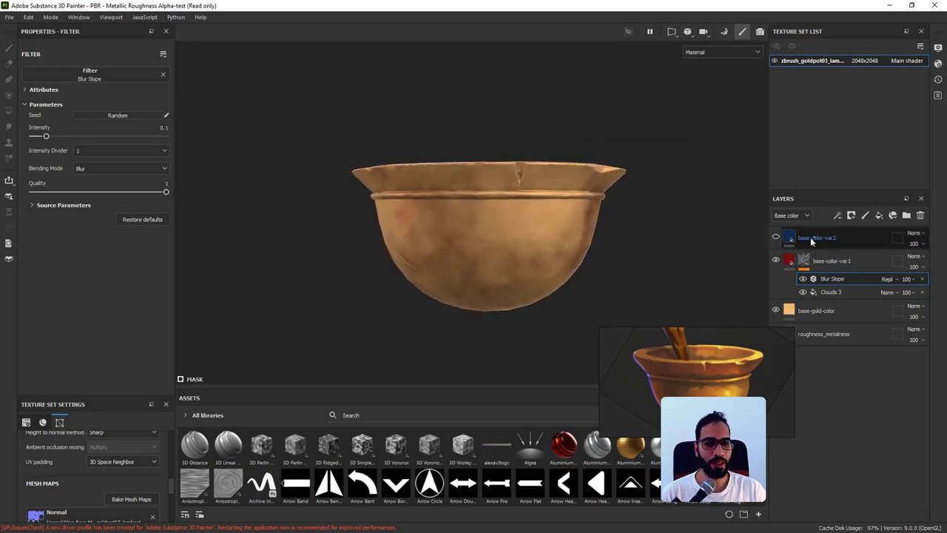
Delete the base-color-var2 layer and duplicate base-color-var1 with its mask effects.
{"action": "left_click", "coordinate": [810, 237]}
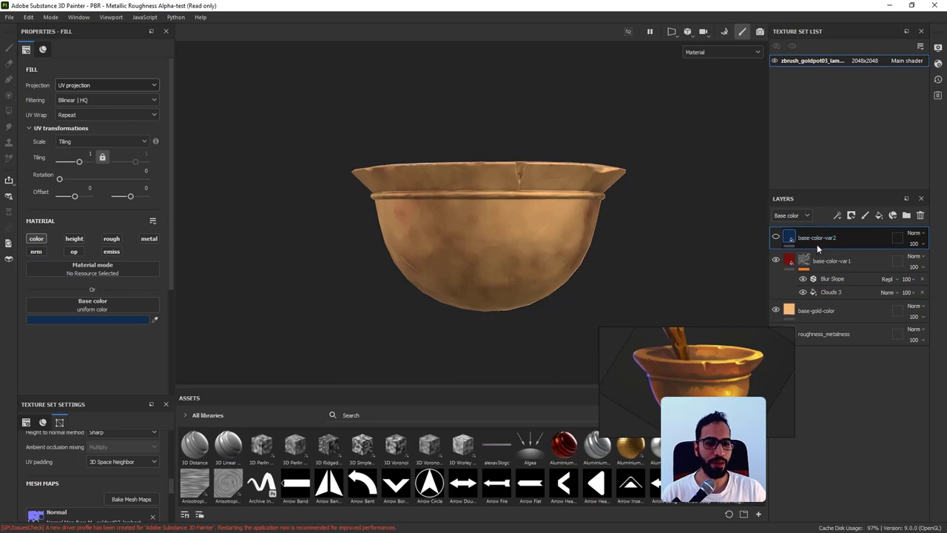
{"action": "key", "text": "Delete"}
{"action": "key", "text": "ctrl+d"}
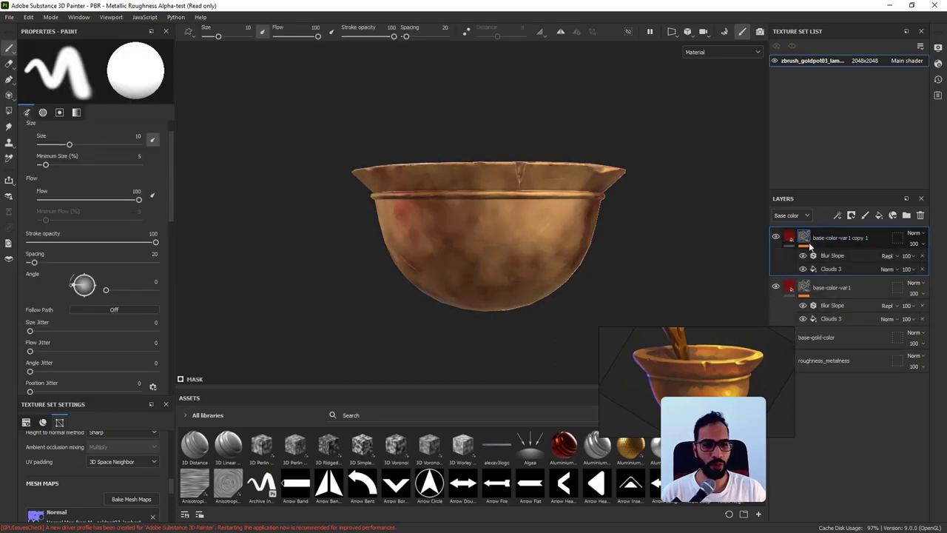
Set the duplicated layer's base color to a dark blue sampled from the reference image's shaded edge, keeping the reference beside the pot.
{"action": "left_click", "coordinate": [787, 239]}
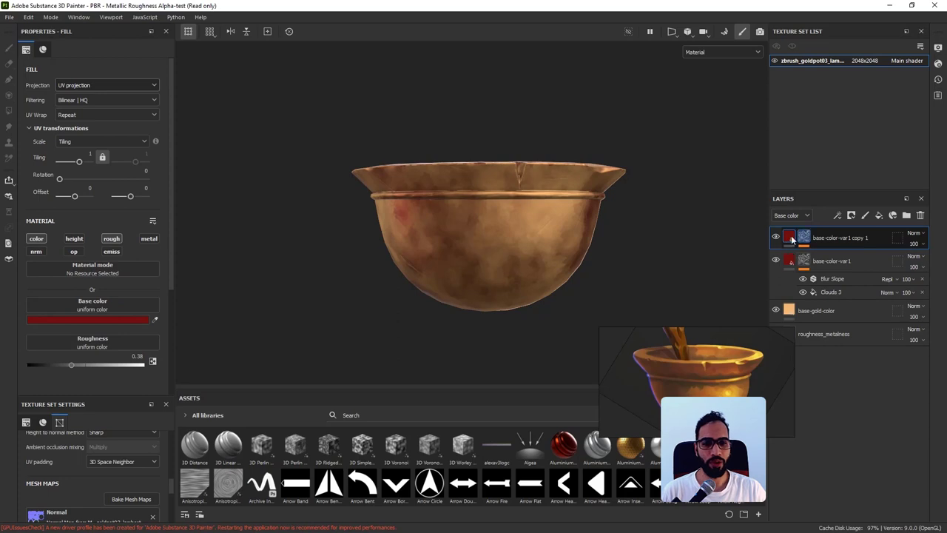
{"action": "left_click", "coordinate": [155, 320]}
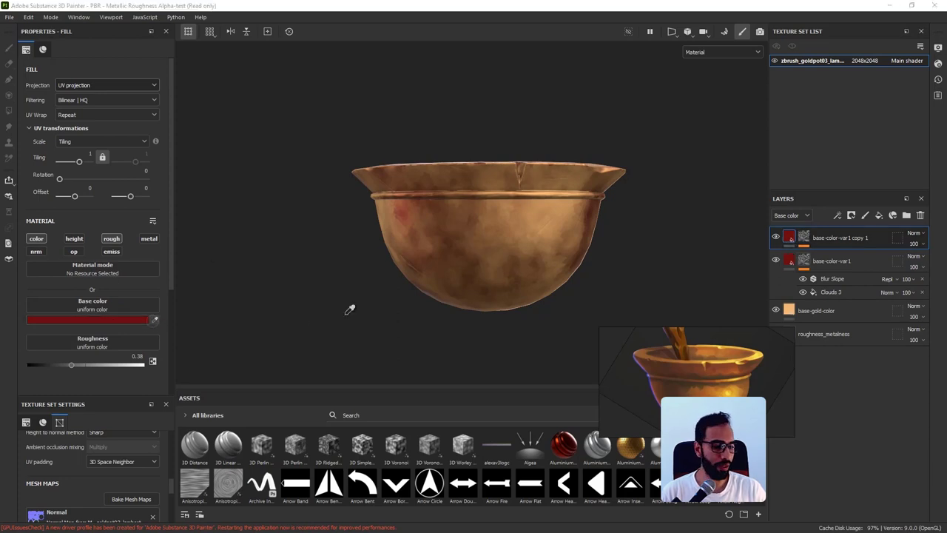
{"action": "key", "text": "Escape"}
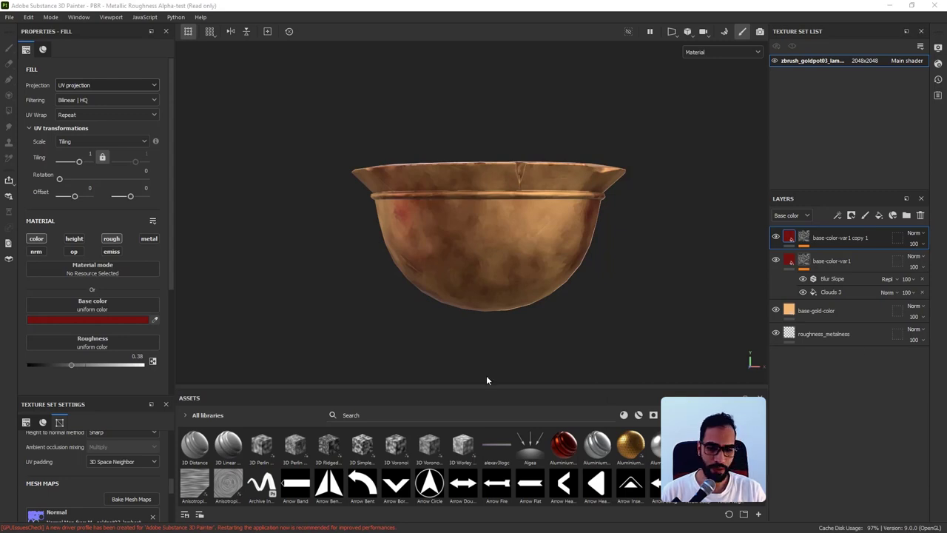
{"action": "left_click", "coordinate": [157, 319]}
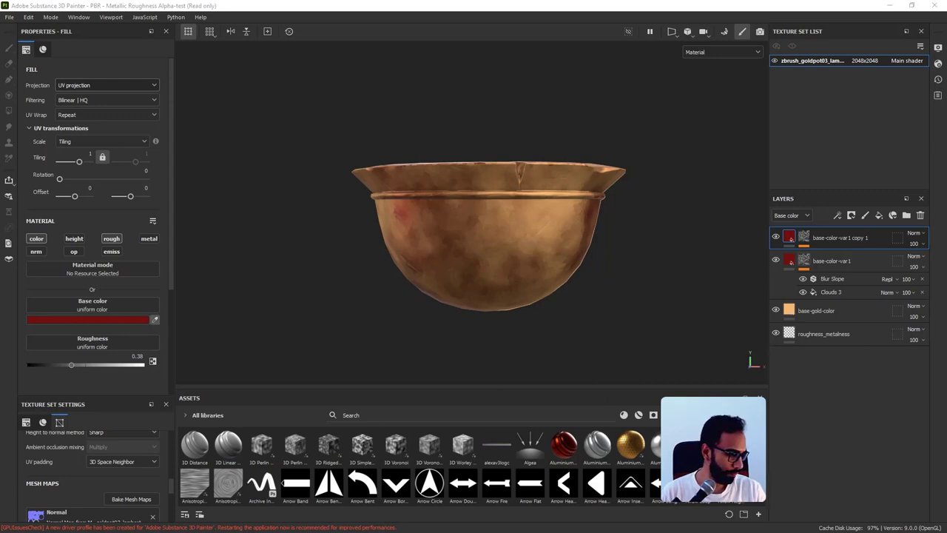
{"action": "left_click_drag", "start_coordinate": [946, 318], "coordinate": [550, 294]}
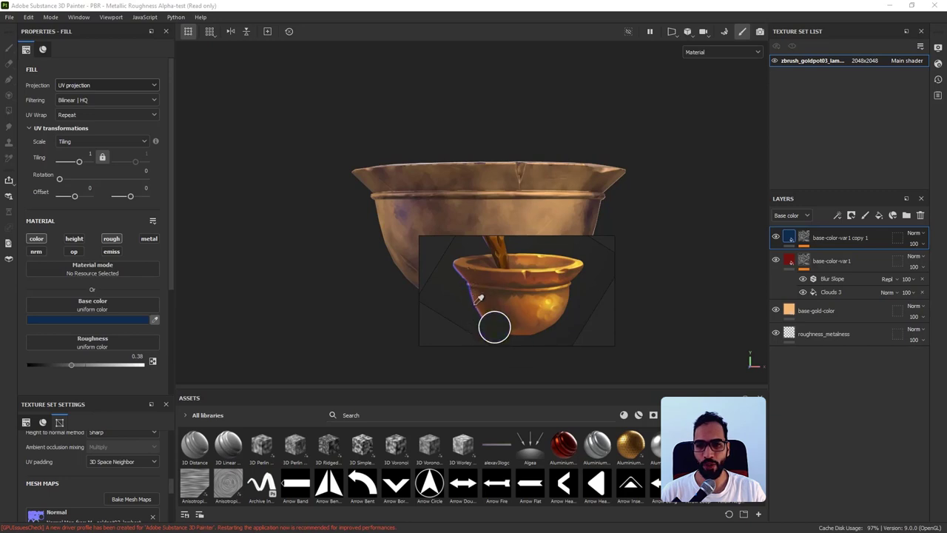
{"action": "left_click", "coordinate": [486, 301]}
{"action": "mouse_move", "coordinate": [489, 261]}
{"action": "left_mouse_down"}
{"action": "mouse_move", "coordinate": [317, 183]}
{"action": "mouse_move", "coordinate": [250, 72]}
{"action": "left_mouse_up"}
Set the roughness of the blue base-color-var1 copy 1 layer to 1 and check the pot from above.
{"action": "left_click", "coordinate": [804, 241]}
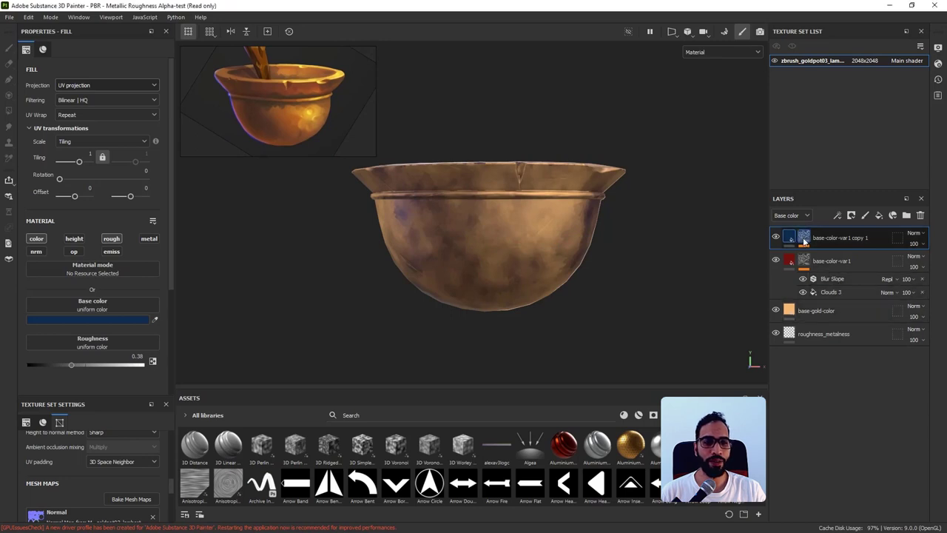
{"action": "left_click", "coordinate": [804, 241]}
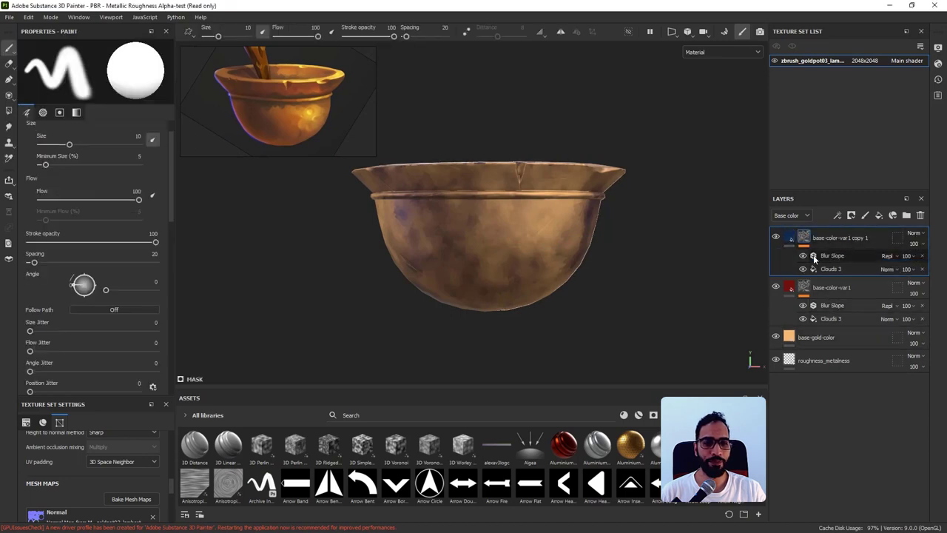
{"action": "left_click", "coordinate": [773, 243]}
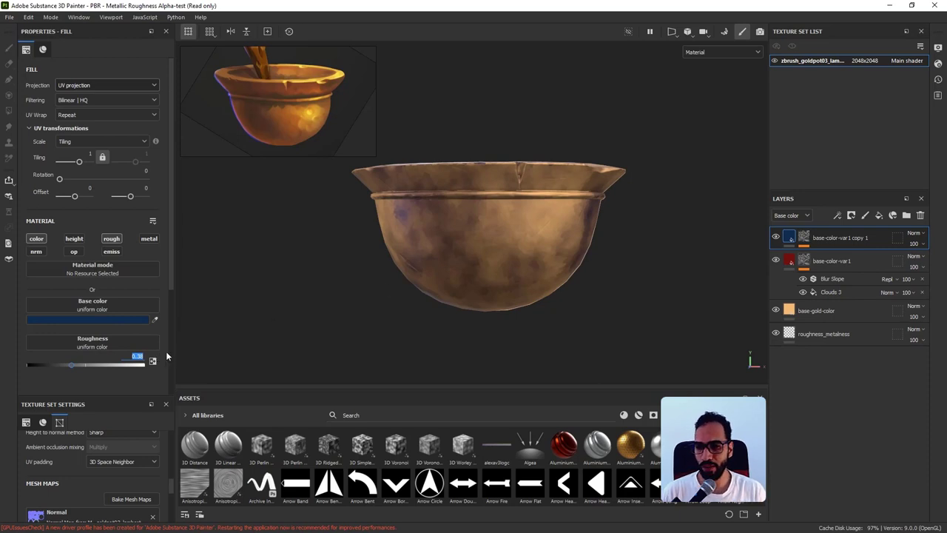
{"action": "left_click", "coordinate": [69, 363]}
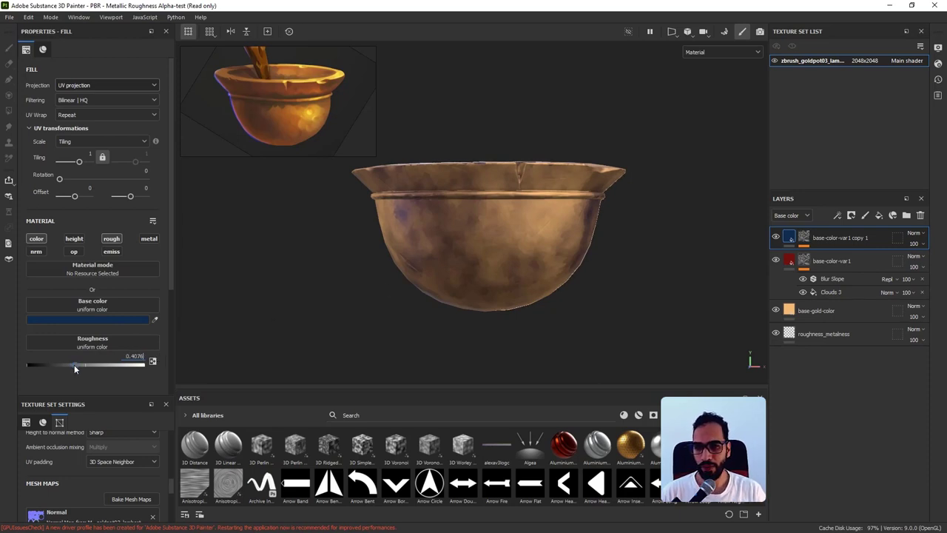
{"action": "left_click_drag", "start_coordinate": [69, 365], "coordinate": [79, 364]}
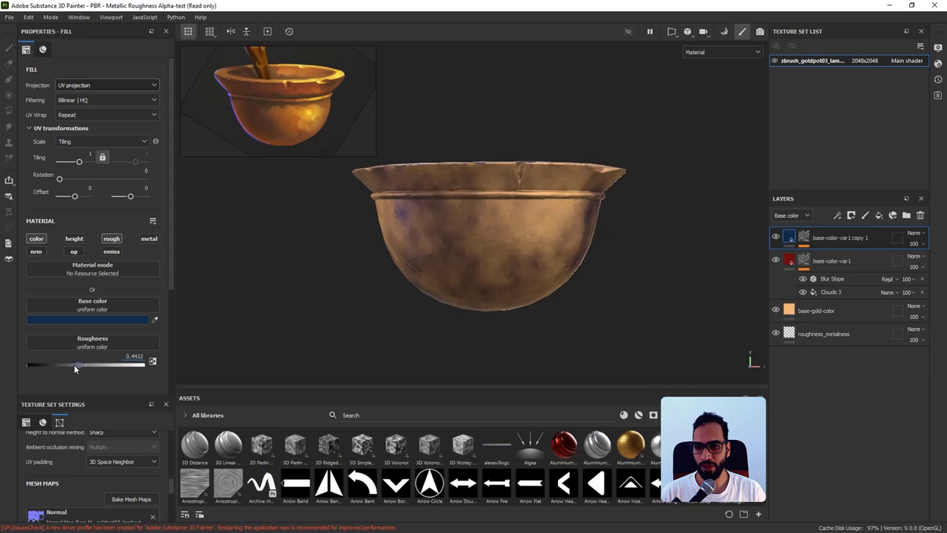
{"action": "left_click", "coordinate": [134, 356]}
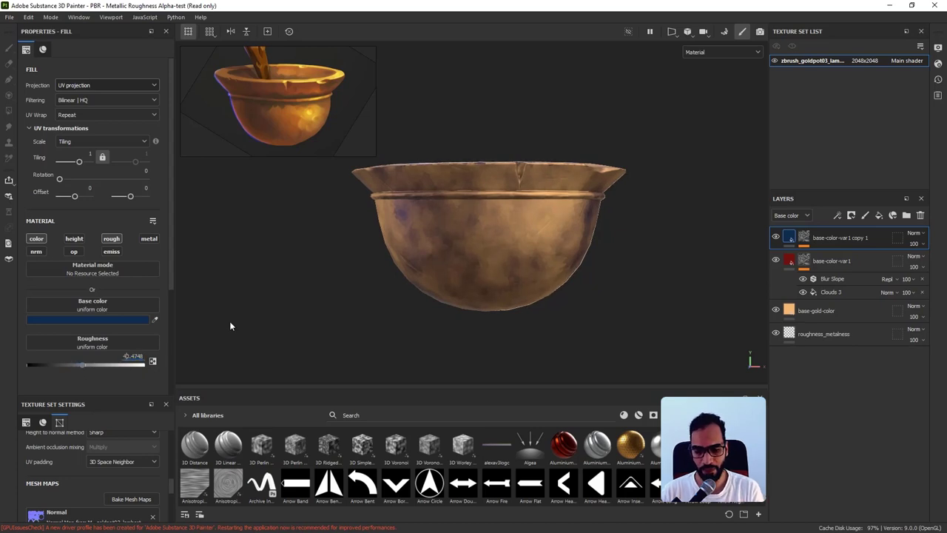
{"action": "type", "text": "1"}
{"action": "key", "text": "Return"}
{"action": "left_click_drag", "start_coordinate": [518, 244], "coordinate": [526, 281], "text": "alt"}
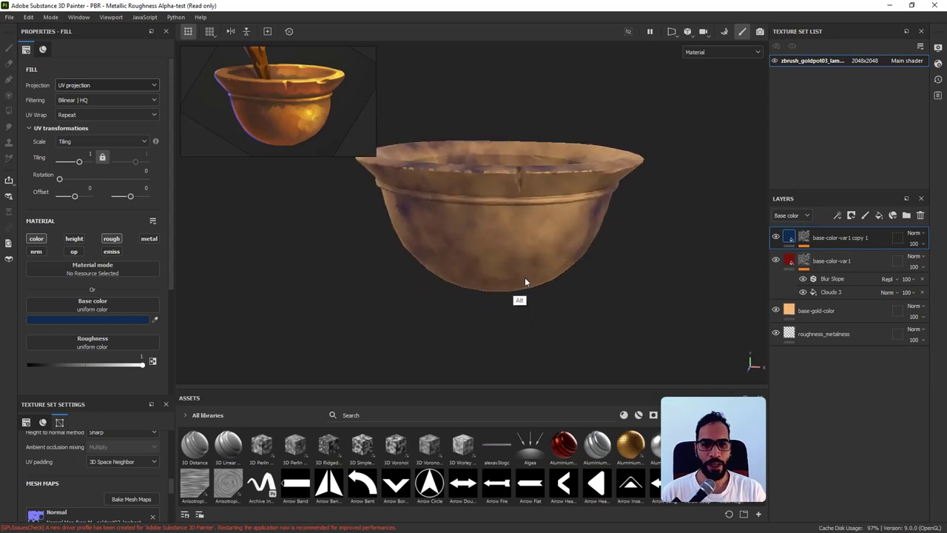
Display only the mask of base-color-var1 copy 1 and randomize the seed of its Clouds 3 fill several times.
{"action": "left_click", "coordinate": [805, 240]}
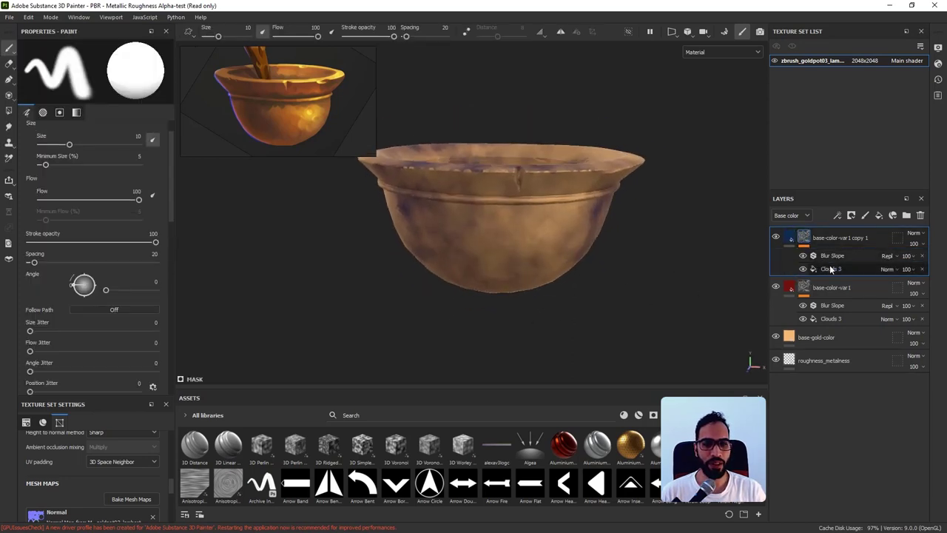
{"action": "left_click", "coordinate": [827, 269]}
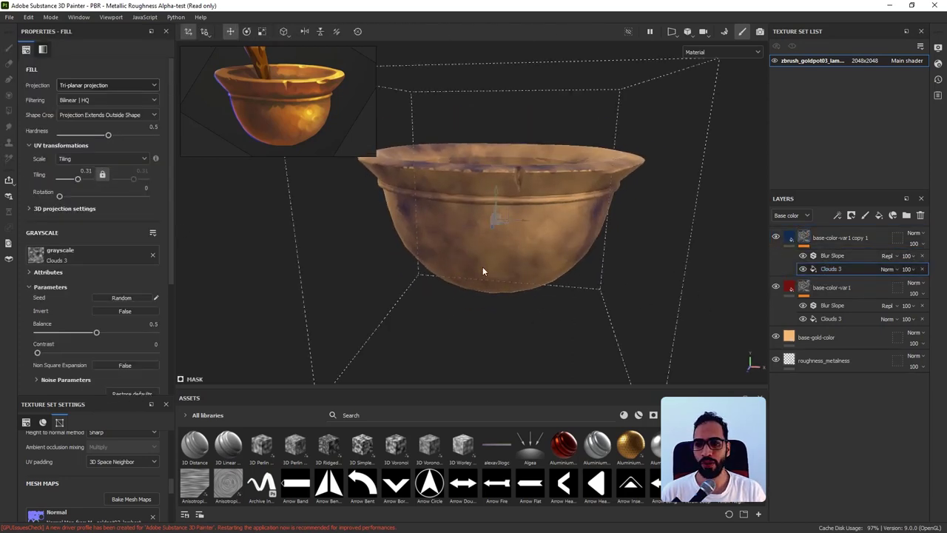
{"action": "left_click", "coordinate": [804, 238]}
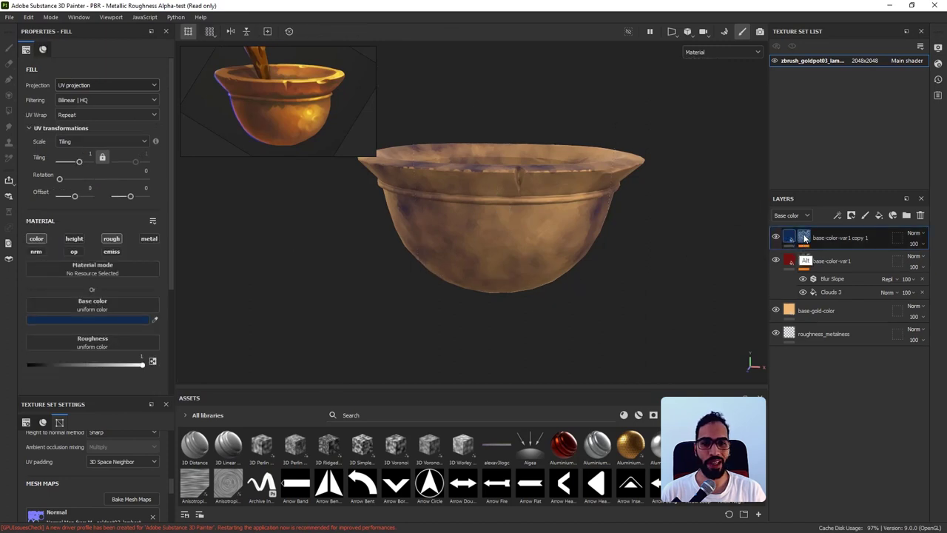
{"action": "left_click", "coordinate": [804, 238], "text": "alt"}
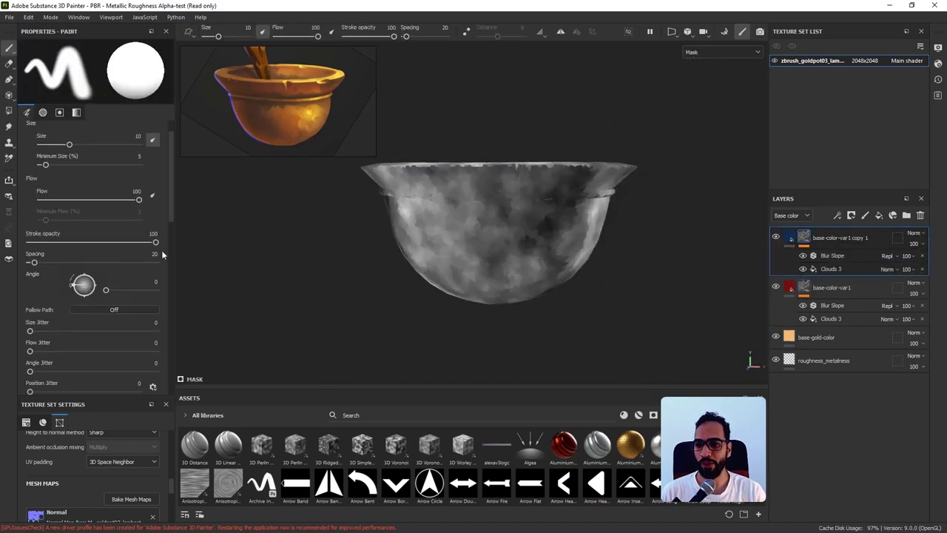
{"action": "scroll", "coordinate": [111, 259], "scroll_direction": "up", "scroll_amount": 1}
{"action": "scroll", "coordinate": [112, 264], "scroll_direction": "down", "scroll_amount": 2}
{"action": "scroll", "coordinate": [112, 261], "scroll_direction": "up", "scroll_amount": 2}
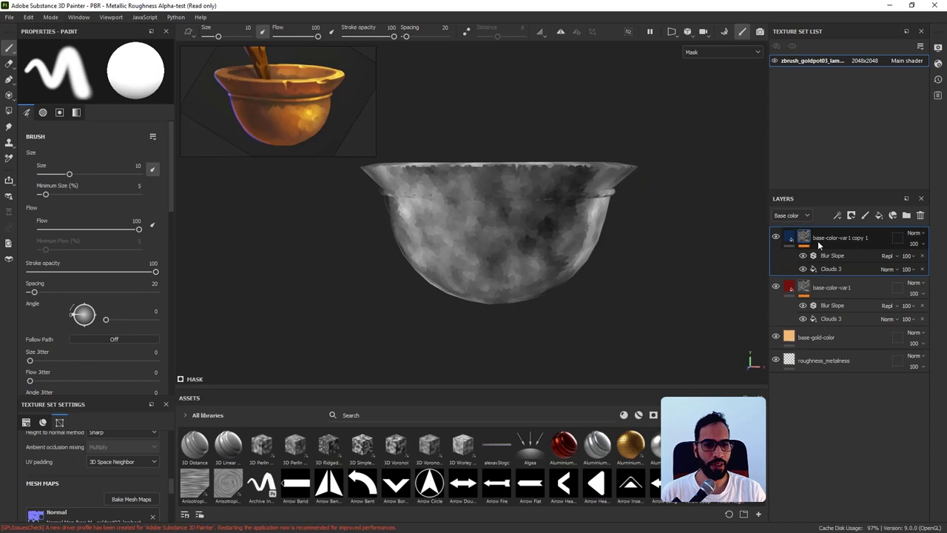
{"action": "left_click", "coordinate": [834, 271]}
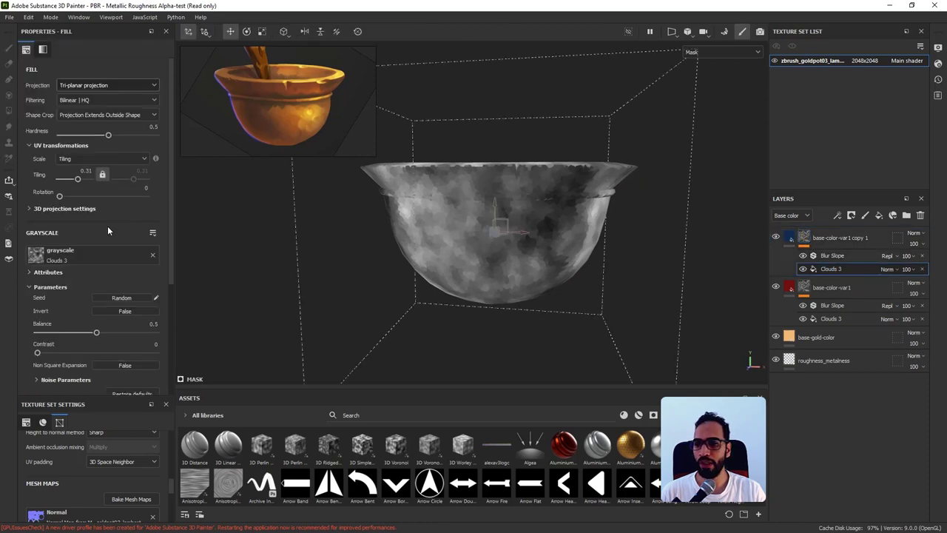
{"action": "left_click", "coordinate": [136, 297]}
{"action": "left_click", "coordinate": [136, 297]}
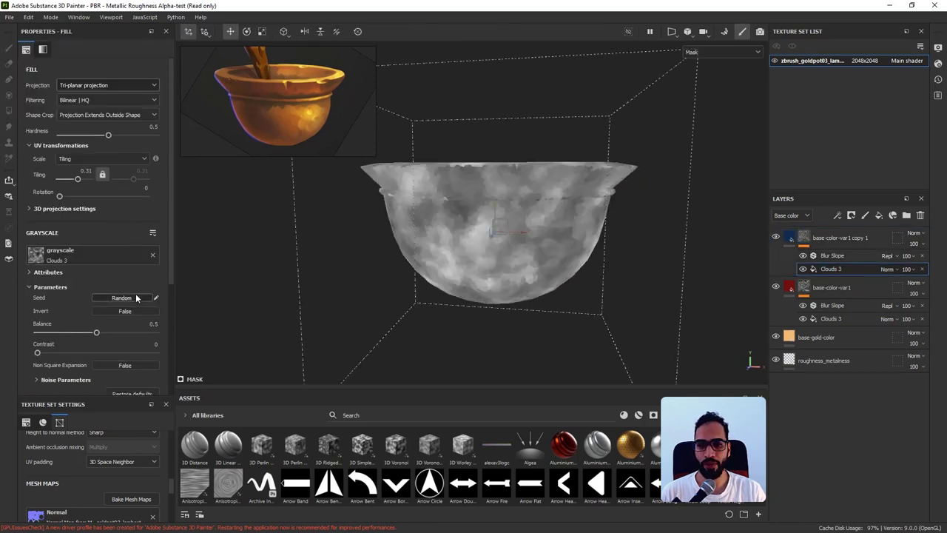
{"action": "left_click", "coordinate": [136, 297]}
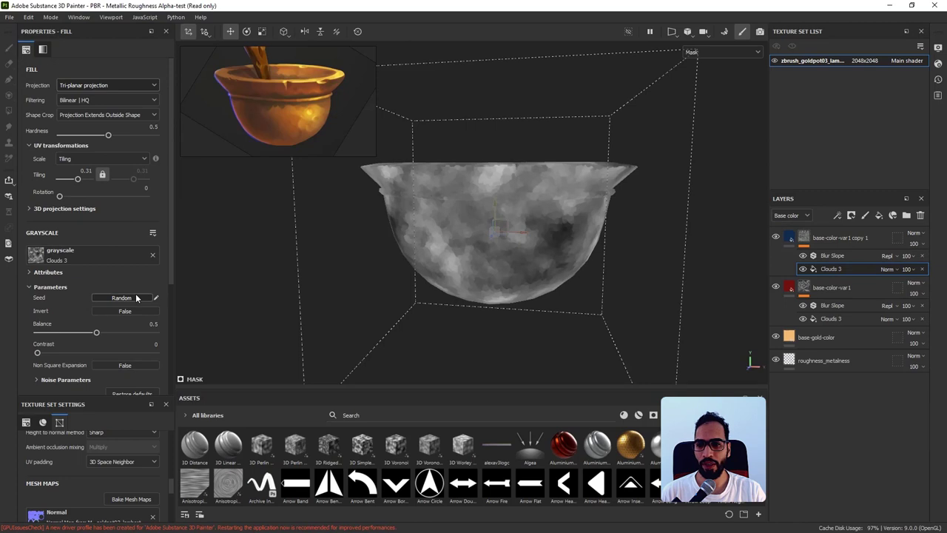
Return to the material view and examine the pot with and without the blue layer and its Clouds 3 mask fill from several angles.
{"action": "left_click_drag", "start_coordinate": [399, 287], "coordinate": [448, 289], "text": "alt"}
{"action": "key", "text": "m"}
{"action": "left_click_drag", "start_coordinate": [539, 303], "coordinate": [584, 308], "text": "alt"}
{"action": "left_click", "coordinate": [775, 237]}
{"action": "left_click", "coordinate": [776, 237]}
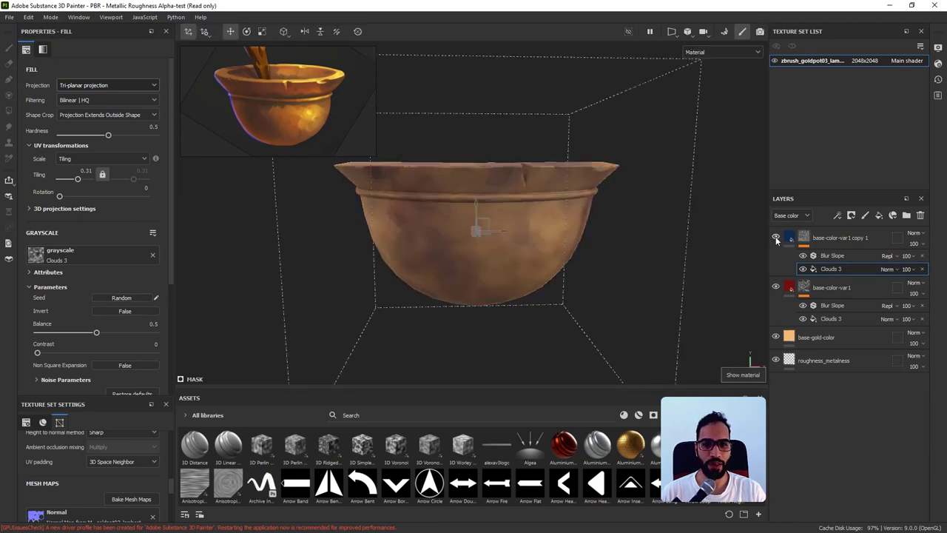
{"action": "left_click", "coordinate": [803, 268]}
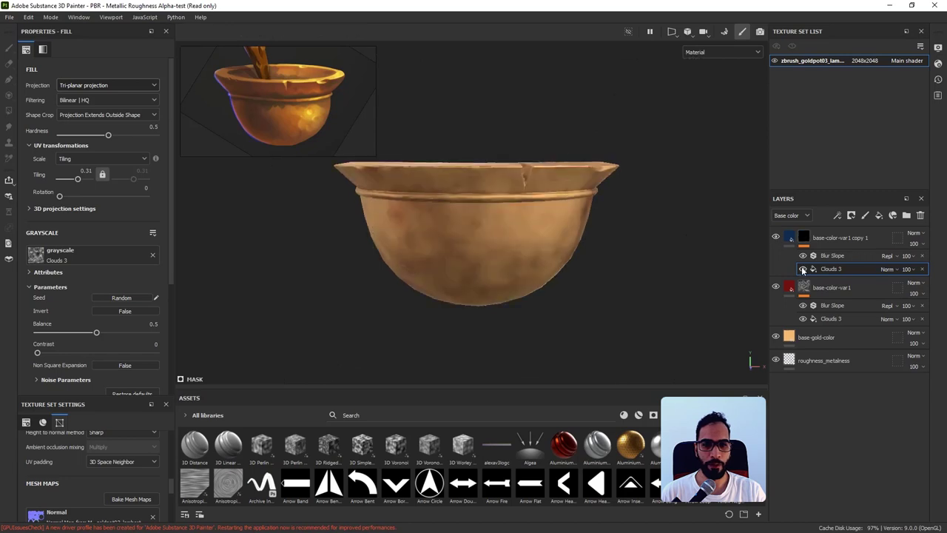
{"action": "left_click", "coordinate": [803, 269]}
{"action": "left_click_drag", "start_coordinate": [603, 236], "coordinate": [593, 200], "text": "alt"}
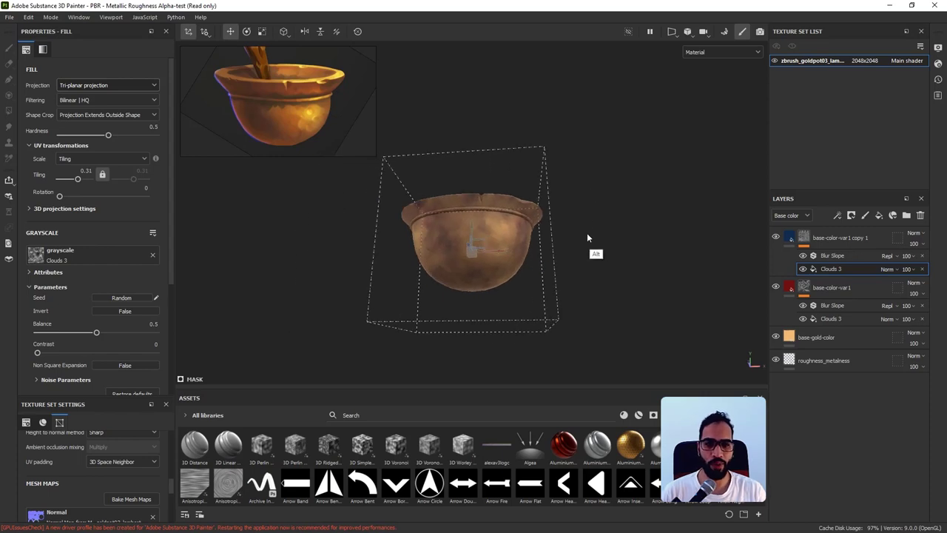
{"action": "left_click_drag", "start_coordinate": [588, 236], "coordinate": [619, 305], "text": "alt"}
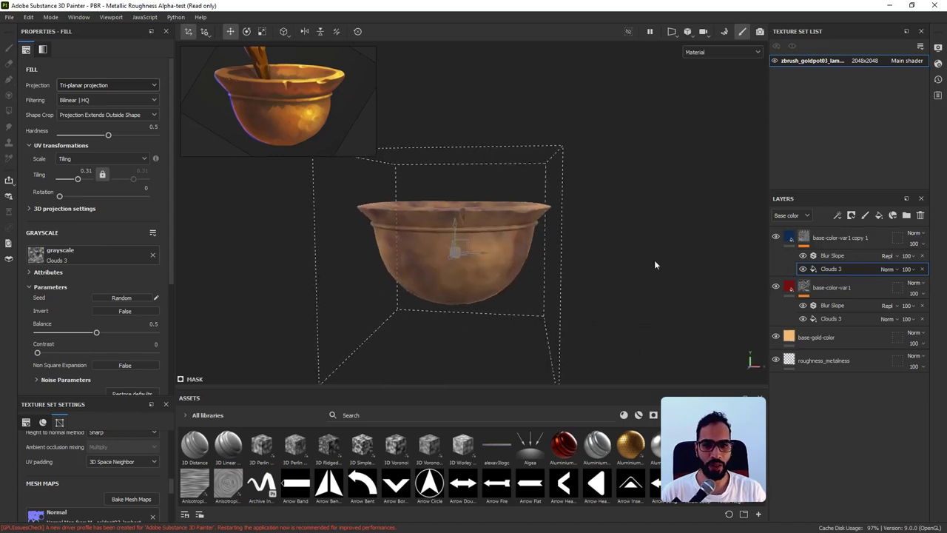
{"action": "left_click_drag", "start_coordinate": [654, 260], "coordinate": [626, 265], "text": "alt"}
{"action": "key", "text": "m"}
{"action": "left_click", "coordinate": [781, 238]}
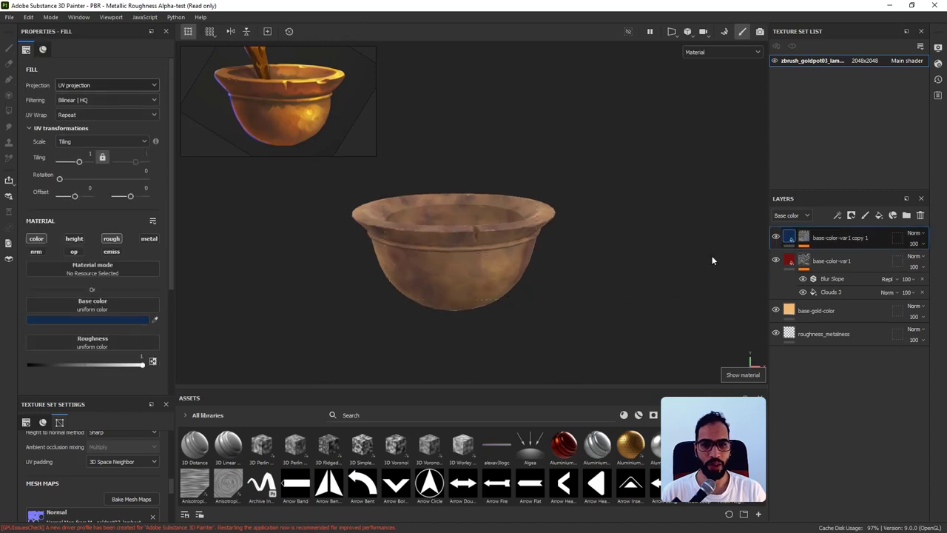
{"action": "left_click_drag", "start_coordinate": [712, 256], "coordinate": [550, 284], "text": "alt"}
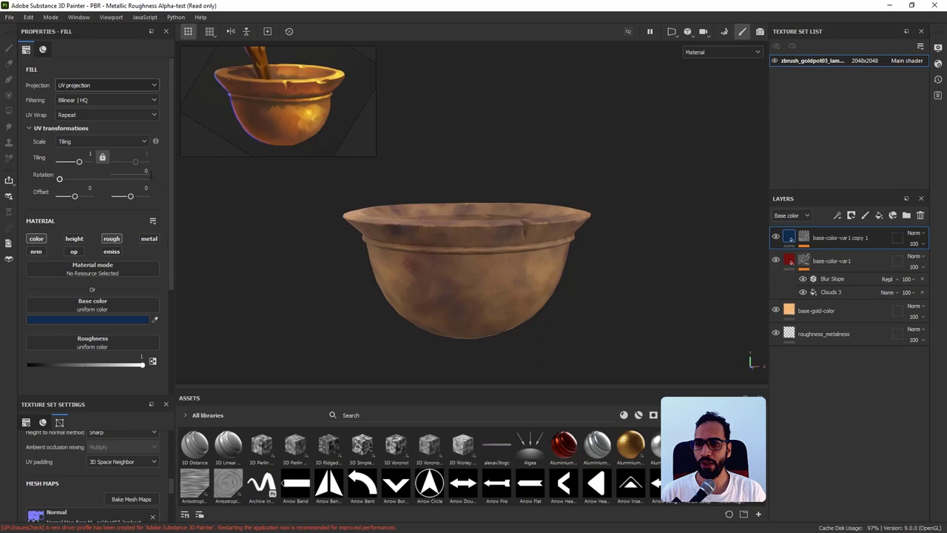
Try a higher tiling for the Clouds 3 fill in the blue layer's mask and undo it.
{"action": "left_click", "coordinate": [803, 235]}
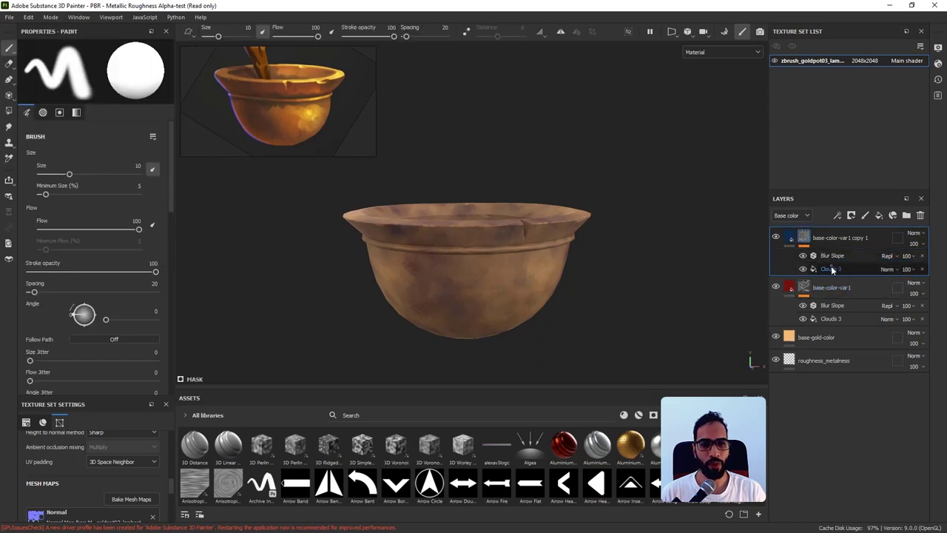
{"action": "left_click", "coordinate": [830, 270]}
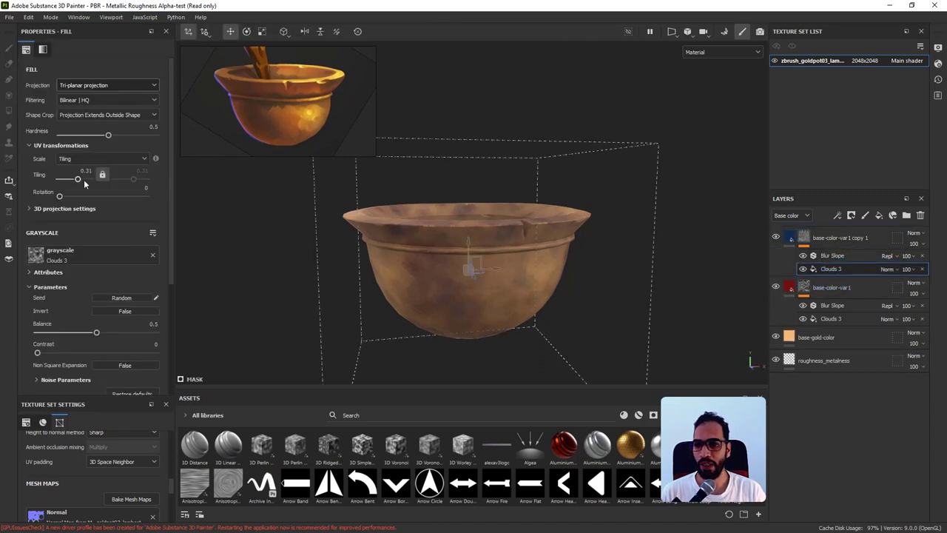
{"action": "left_click_drag", "start_coordinate": [78, 181], "coordinate": [79, 181]}
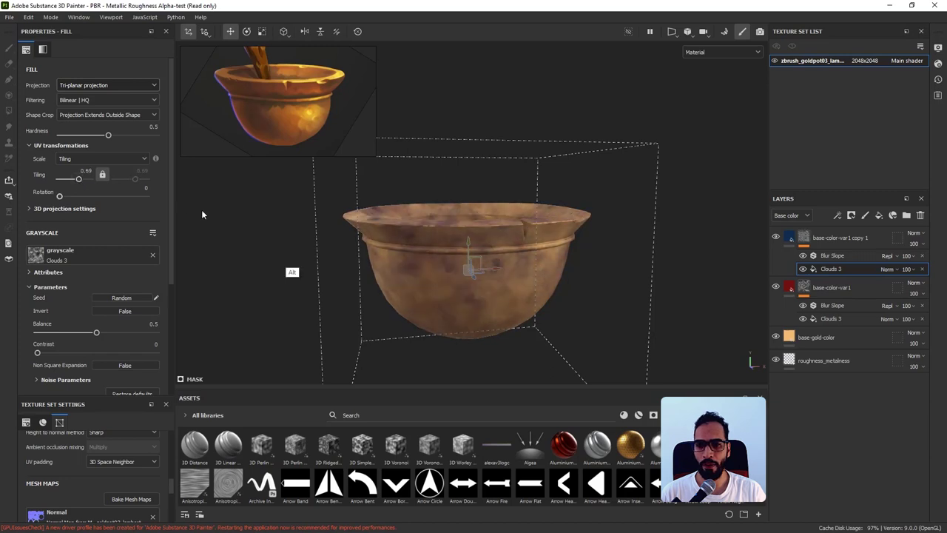
{"action": "left_click_drag", "start_coordinate": [293, 249], "coordinate": [250, 256], "text": "alt"}
{"action": "key", "text": "ctrl+z"}
Randomize the seed of the blue layer's Clouds 3 mask fill and check it in the mask and material views.
{"action": "left_click", "coordinate": [131, 298]}
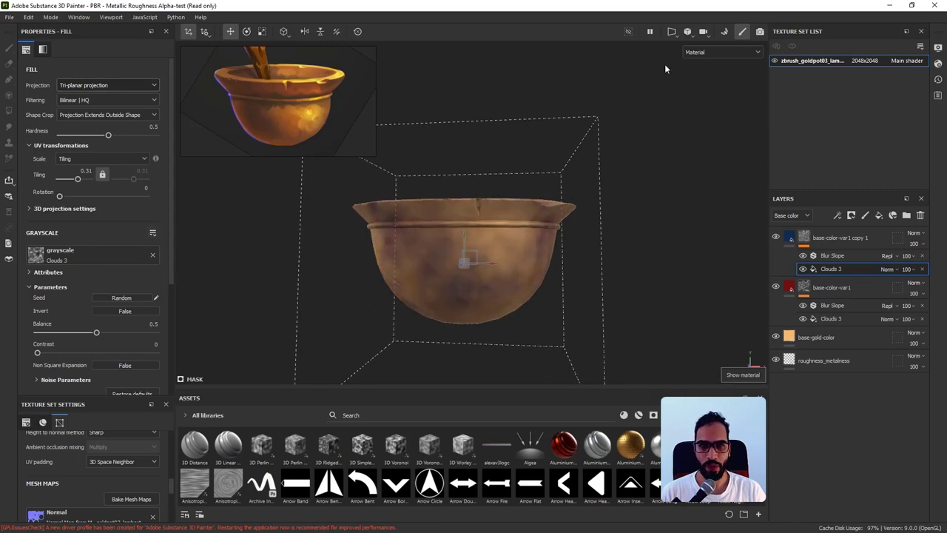
{"action": "left_click", "coordinate": [804, 236], "text": "alt"}
{"action": "left_click_drag", "start_coordinate": [604, 268], "coordinate": [638, 286], "text": "alt"}
{"action": "key", "text": "m"}
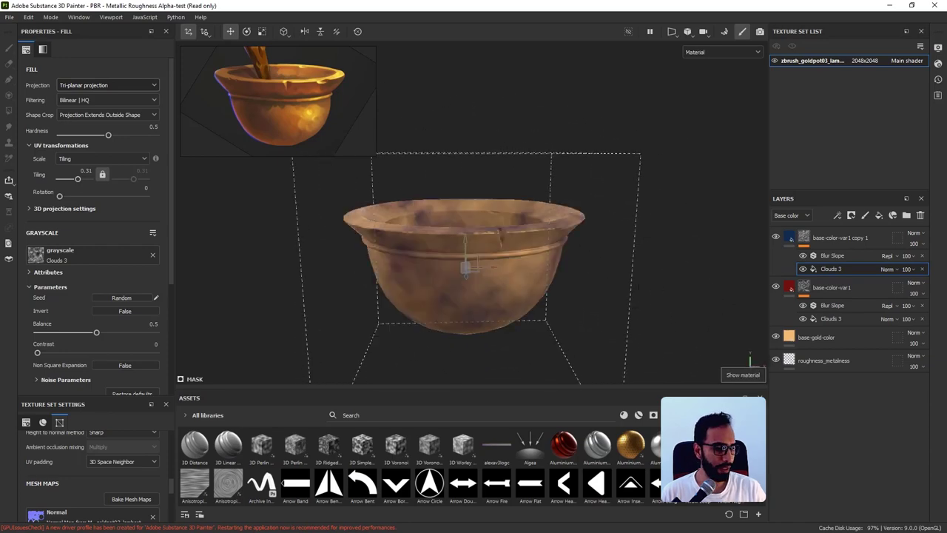
{"action": "left_click_drag", "start_coordinate": [657, 146], "coordinate": [663, 205], "text": "alt"}
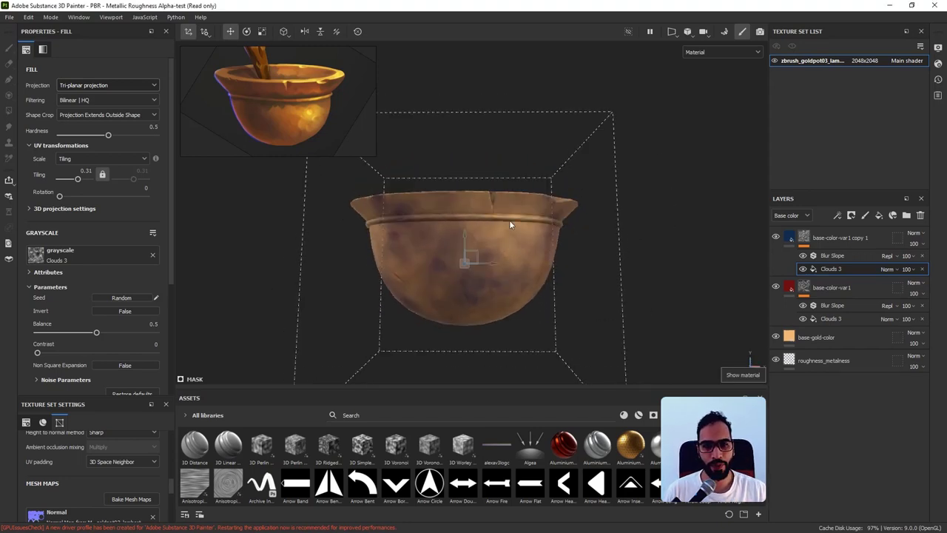
Hide the blue base-color-var1 copy 1 layer and set the opacity of the red base-color-var1 layer to 60.
{"action": "left_click", "coordinate": [836, 239]}
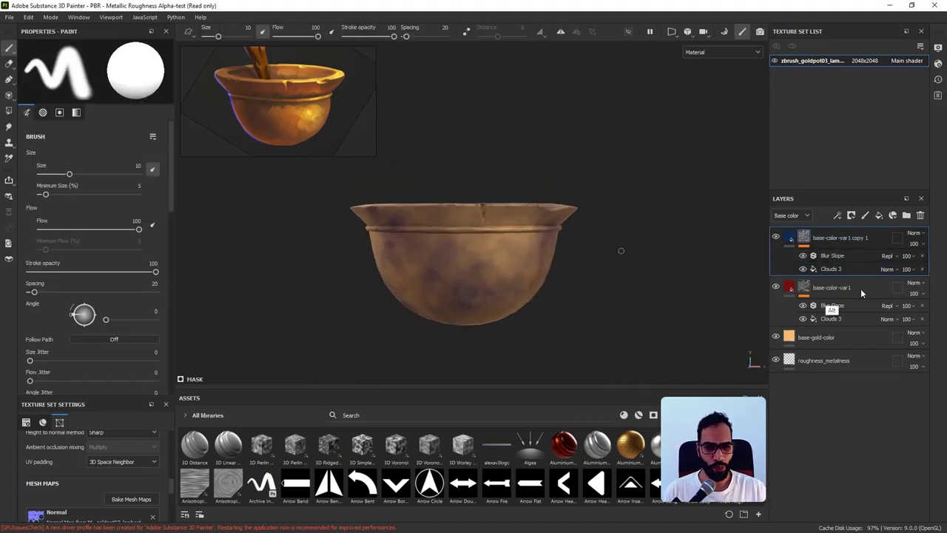
{"action": "left_click", "coordinate": [916, 295]}
{"action": "mouse_move", "coordinate": [937, 313]}
{"action": "left_mouse_down"}
{"action": "mouse_move", "coordinate": [923, 312]}
{"action": "mouse_move", "coordinate": [943, 313]}
{"action": "mouse_move", "coordinate": [931, 314]}
{"action": "left_mouse_up"}
{"action": "left_click", "coordinate": [775, 237]}
{"action": "left_click", "coordinate": [924, 296]}
{"action": "mouse_move", "coordinate": [659, 287]}
{"action": "left_mouse_down", "text": "alt"}
{"action": "mouse_move", "coordinate": [567, 323]}
{"action": "mouse_move", "coordinate": [609, 288]}
{"action": "mouse_move", "coordinate": [654, 287]}
{"action": "left_mouse_up", "text": "alt"}
{"action": "left_click", "coordinate": [915, 293]}
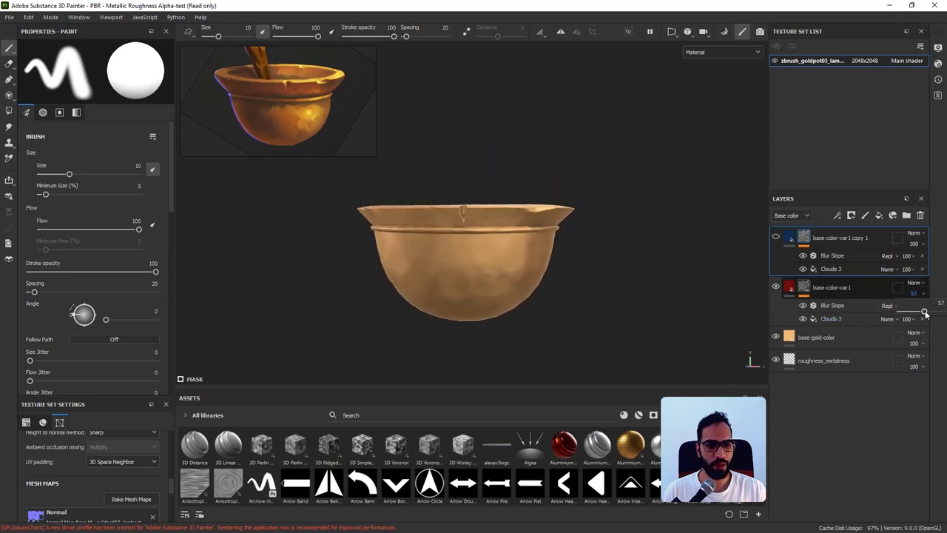
{"action": "left_click_drag", "start_coordinate": [925, 314], "coordinate": [925, 314]}
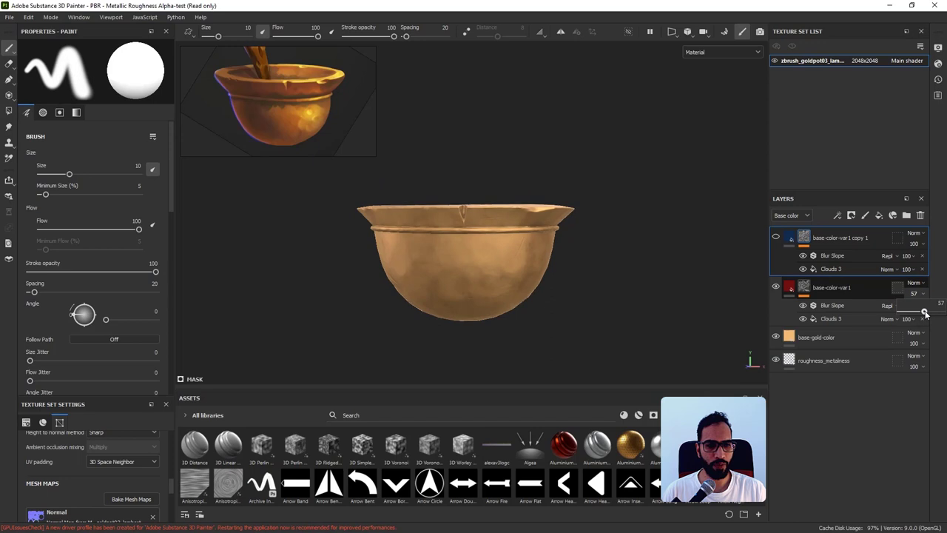
Set the opacity of the blue base-color-var1 copy 1 layer to 60 and make the layer visible again.
{"action": "left_click", "coordinate": [915, 243]}
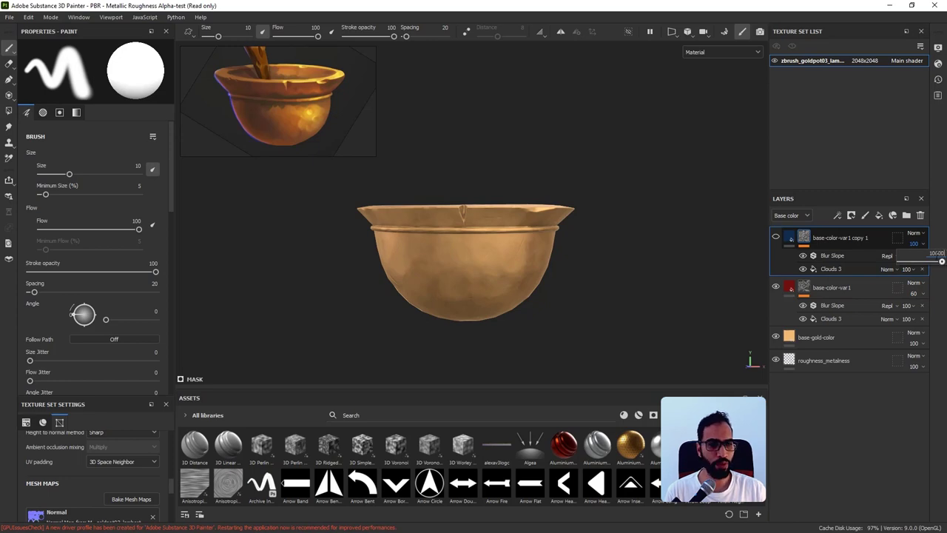
{"action": "left_click_drag", "start_coordinate": [929, 255], "coordinate": [934, 255]}
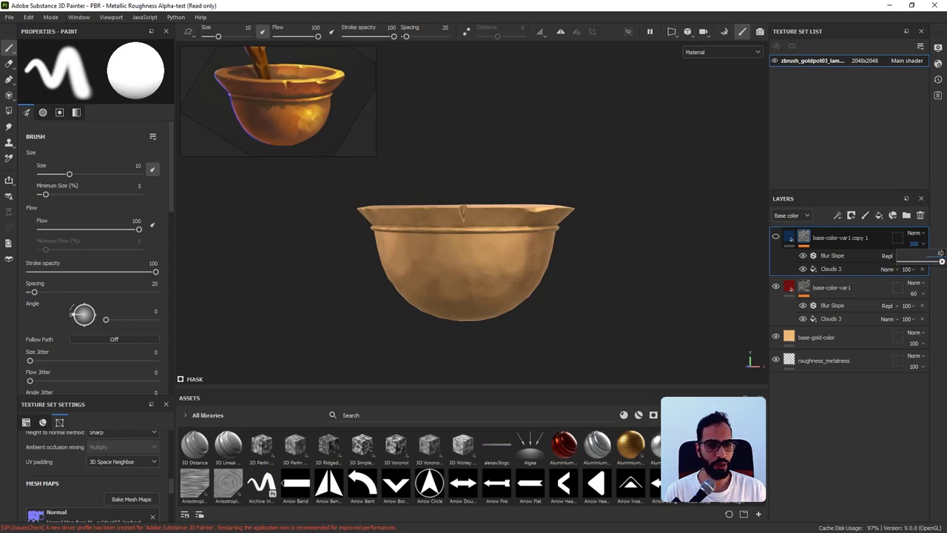
{"action": "type", "text": "60"}
{"action": "key", "text": "Return"}
{"action": "left_click", "coordinate": [774, 239]}
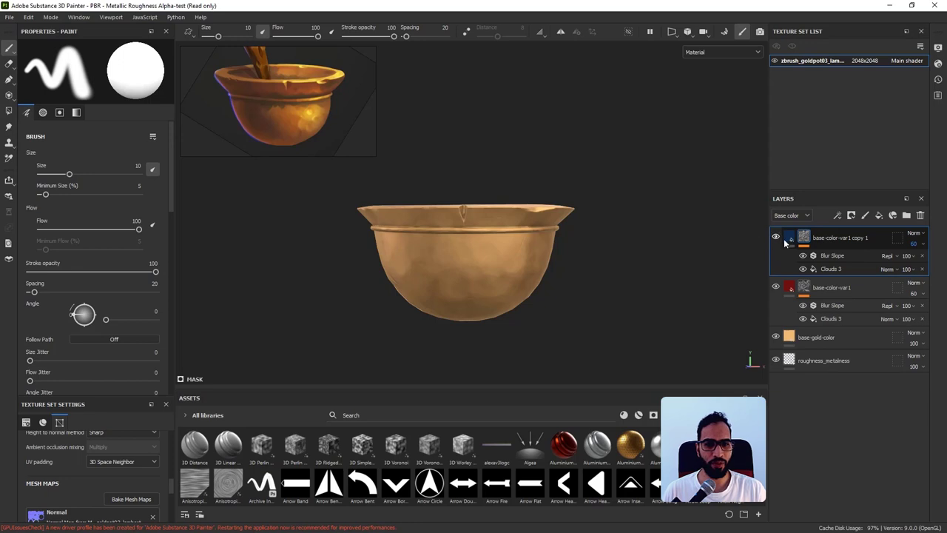
{"action": "left_click", "coordinate": [775, 240]}
{"action": "left_click_drag", "start_coordinate": [698, 252], "coordinate": [709, 286], "text": "alt"}
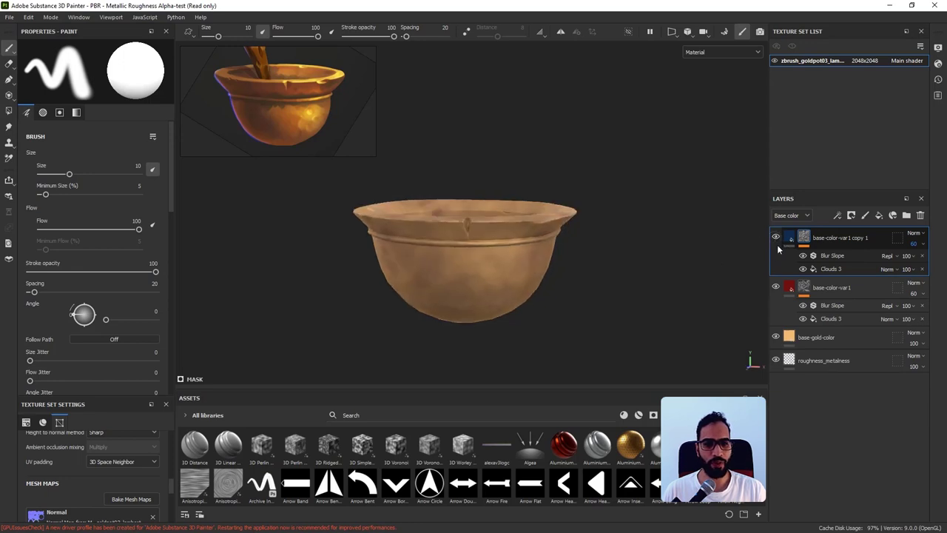
Compare the pot with the red and blue variation layers switched off and on, viewing it from several angles.
{"action": "left_click", "coordinate": [775, 240]}
{"action": "left_click", "coordinate": [776, 287]}
{"action": "left_click_drag", "start_coordinate": [619, 312], "coordinate": [657, 262], "text": "alt"}
{"action": "left_click", "coordinate": [776, 287]}
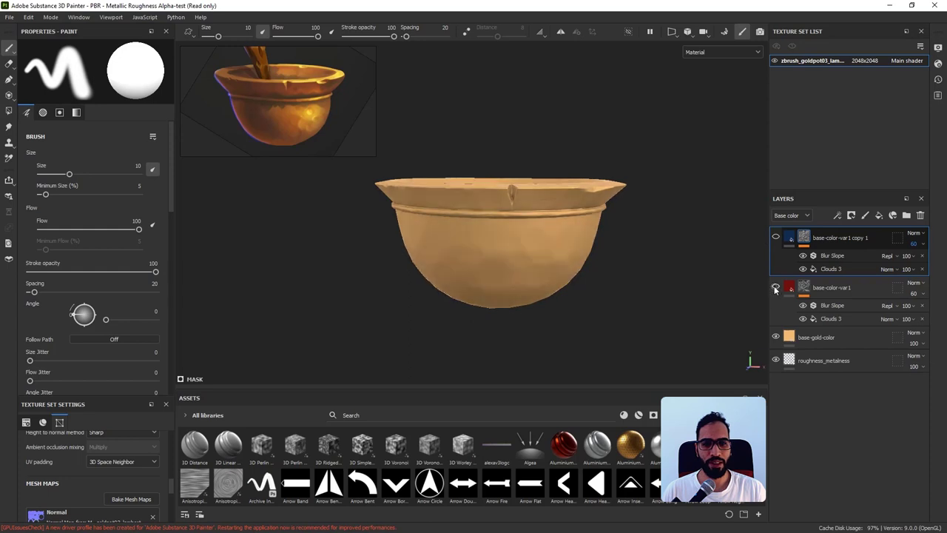
{"action": "left_click", "coordinate": [776, 287]}
{"action": "left_click", "coordinate": [775, 287]}
{"action": "left_click_drag", "start_coordinate": [699, 289], "coordinate": [703, 300], "text": "alt"}
{"action": "left_click", "coordinate": [776, 238]}
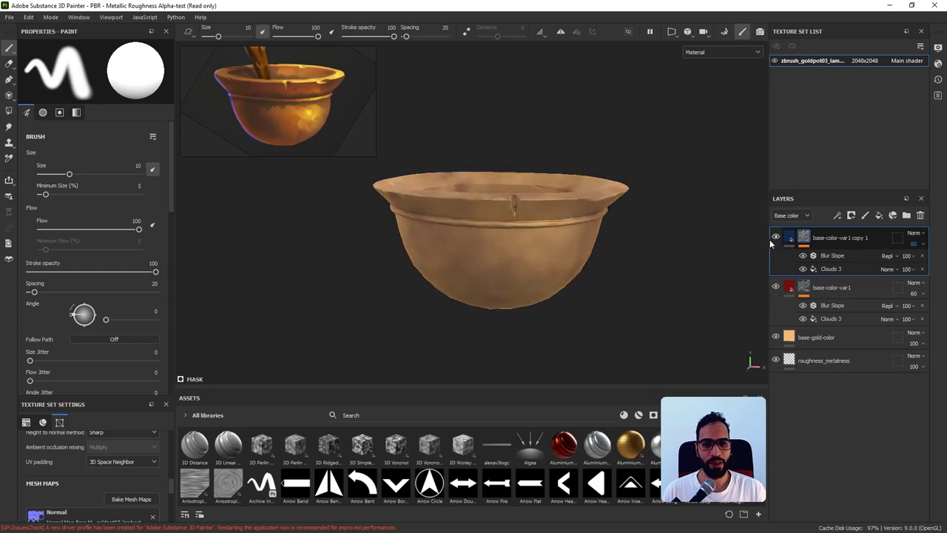
{"action": "left_click_drag", "start_coordinate": [727, 242], "coordinate": [702, 264], "text": "alt"}
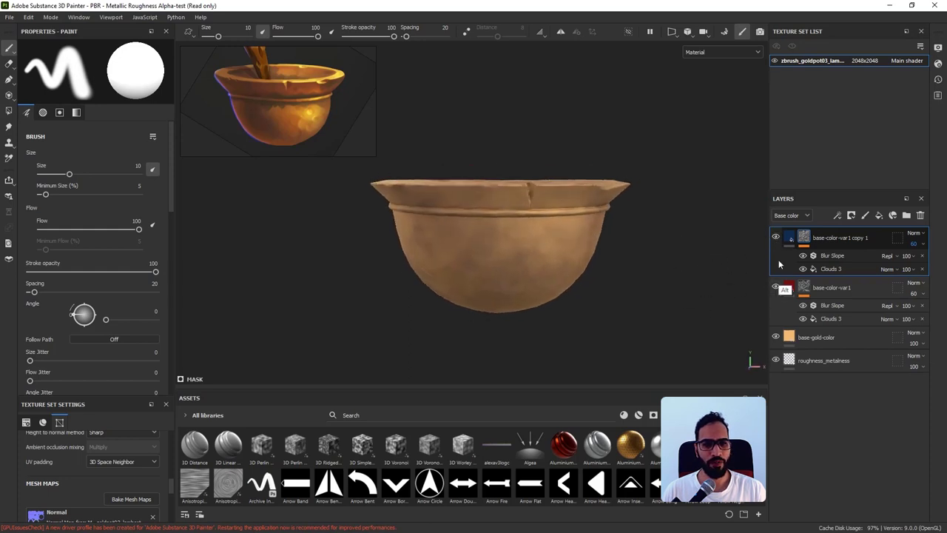
{"action": "left_click", "coordinate": [775, 237]}
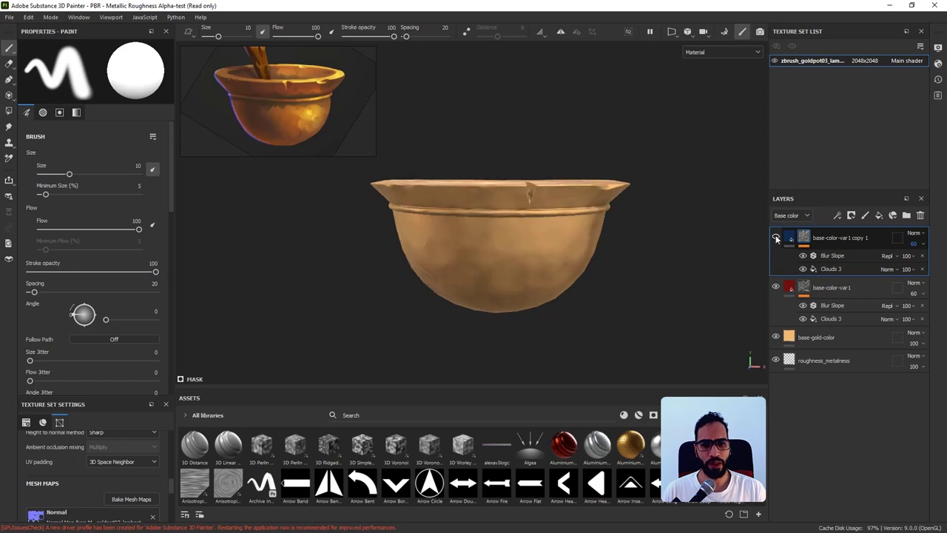
{"action": "left_click", "coordinate": [776, 238]}
Randomize the Clouds 3 seed in the blue layer's mask and inspect both variation masks and the resulting material on the pot.
{"action": "left_click", "coordinate": [831, 318]}
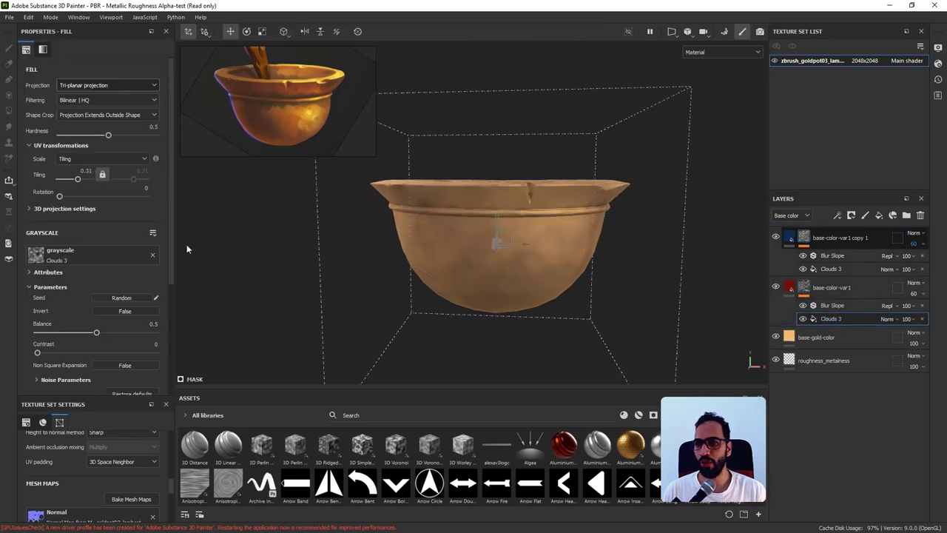
{"action": "left_click", "coordinate": [832, 270]}
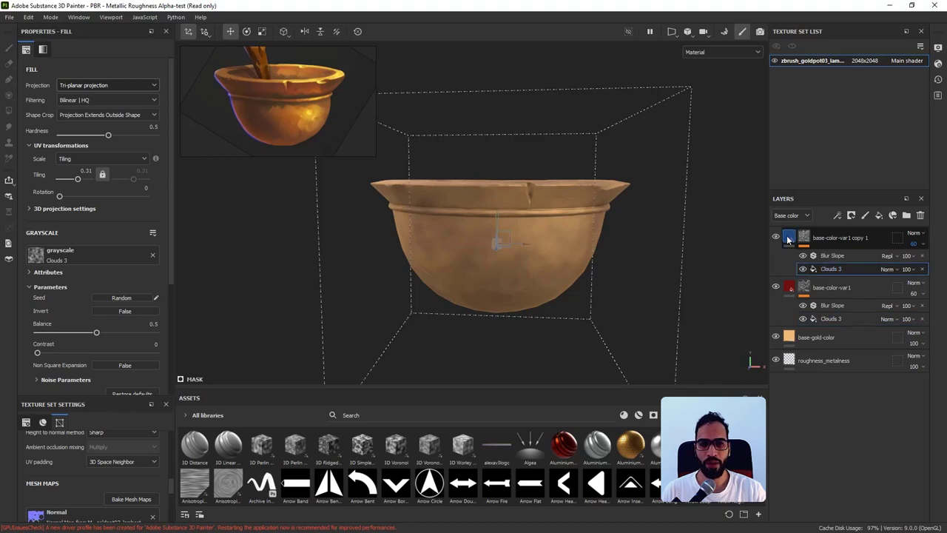
{"action": "left_click_drag", "start_coordinate": [649, 258], "coordinate": [616, 256], "text": "alt"}
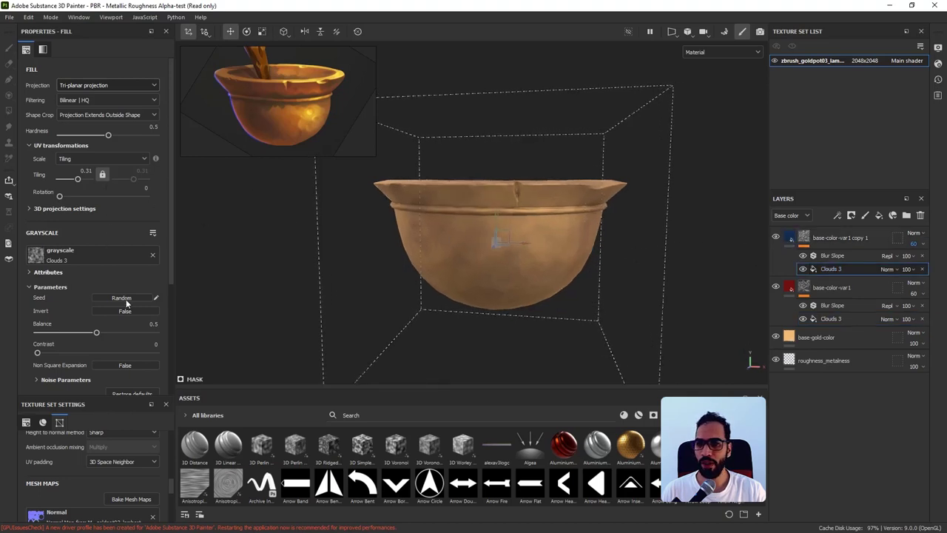
{"action": "left_click_drag", "start_coordinate": [547, 259], "coordinate": [572, 257], "text": "alt"}
{"action": "left_click", "coordinate": [805, 237], "text": "alt"}
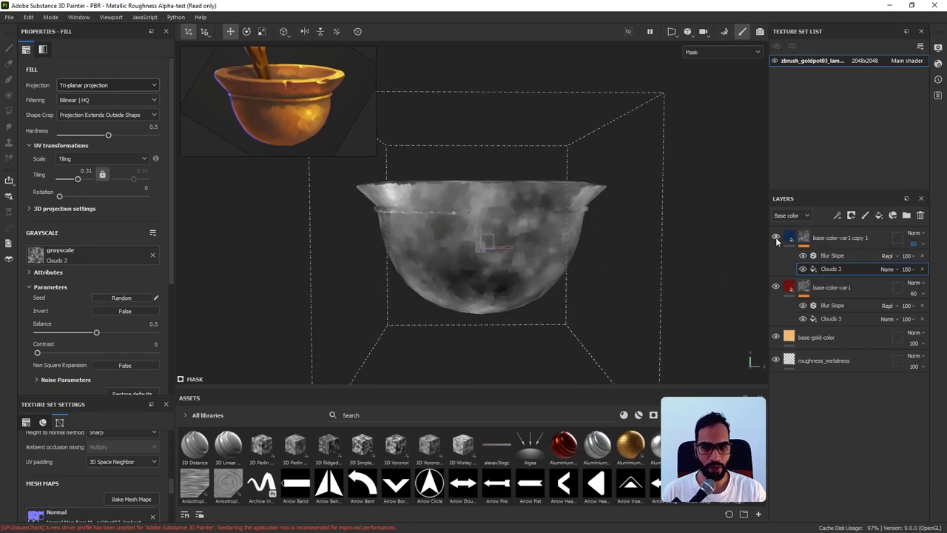
{"action": "key", "text": "m"}
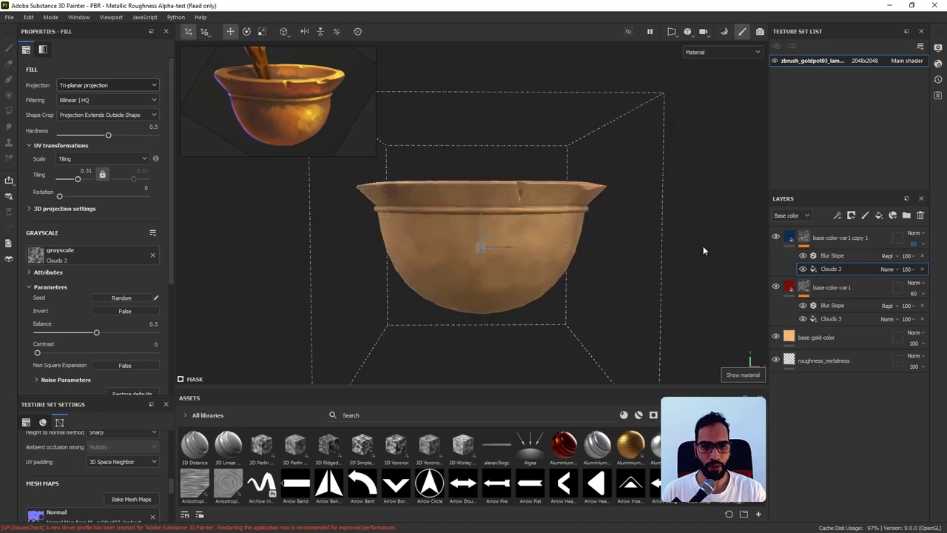
{"action": "left_click", "coordinate": [803, 287], "text": "alt"}
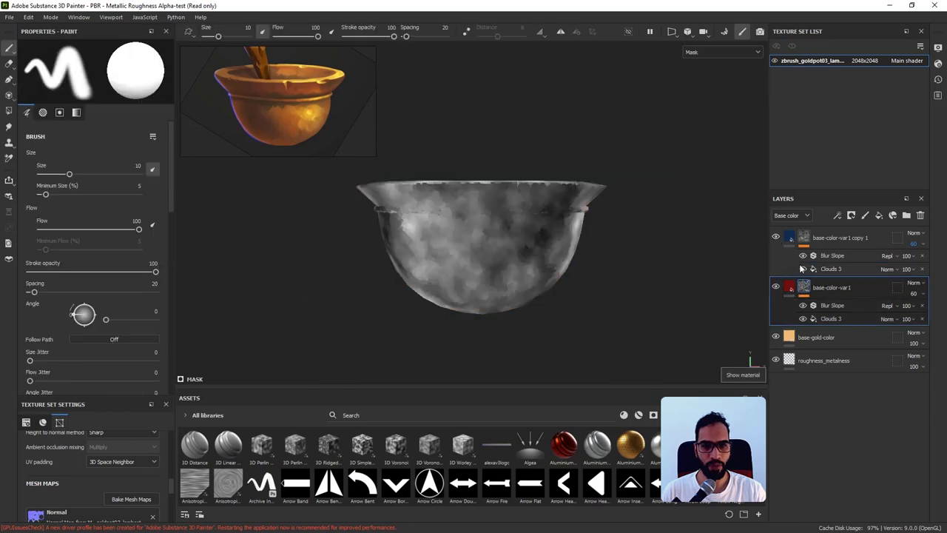
{"action": "left_click", "coordinate": [789, 237]}
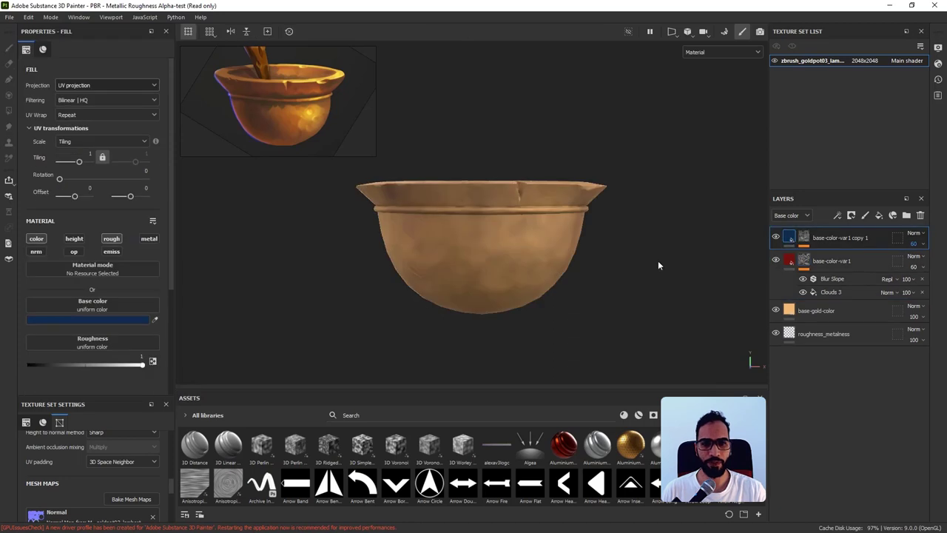
{"action": "left_click_drag", "start_coordinate": [658, 261], "coordinate": [623, 249], "text": "alt"}
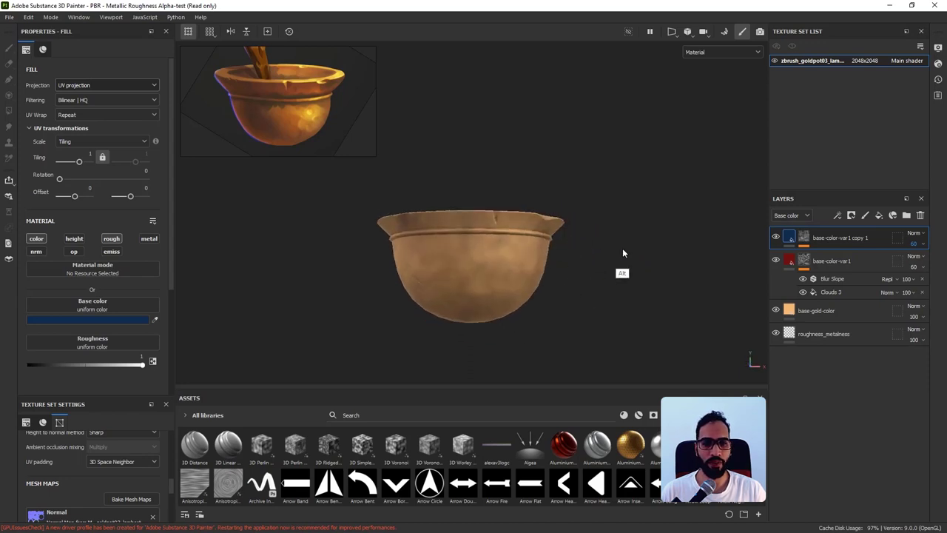
{"action": "right_click_drag", "start_coordinate": [622, 249], "coordinate": [658, 304], "text": "alt"}
{"action": "left_click_drag", "start_coordinate": [657, 304], "coordinate": [663, 323], "text": "alt"}
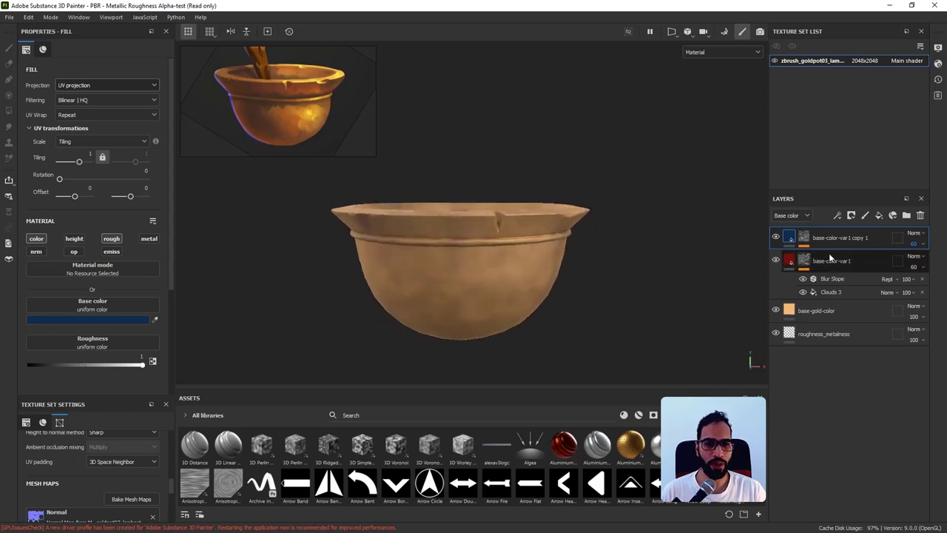
Rename the base-color-var1 copy 1 layer as base-color-var2.
{"action": "double_click", "coordinate": [862, 239]}
{"action": "type", "text": "base-color-va"}
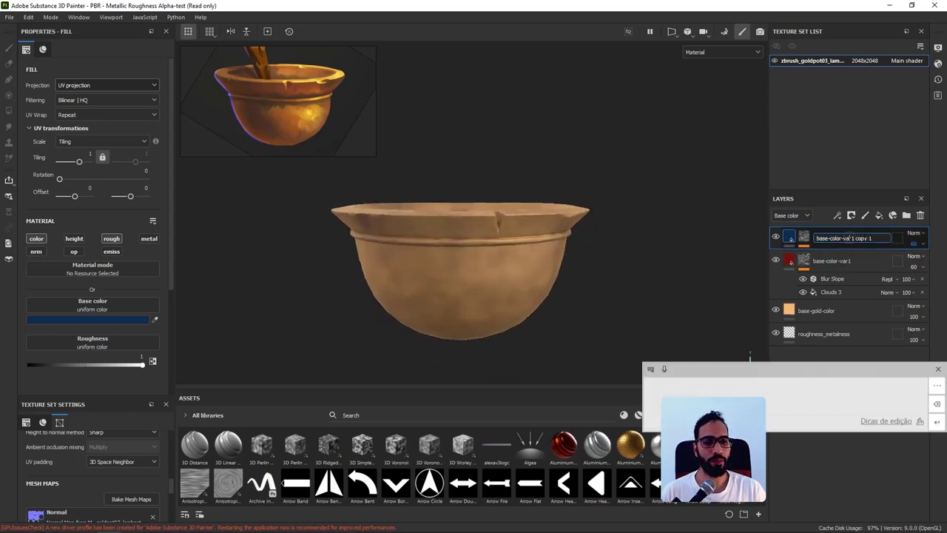
{"action": "type", "text": "r"}
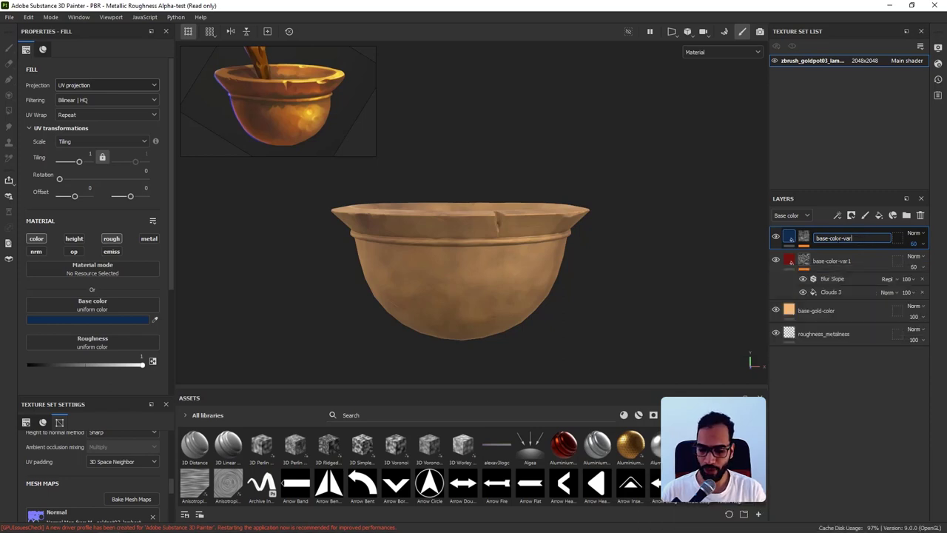
{"action": "type", "text": "2"}
{"action": "key", "text": "Return"}
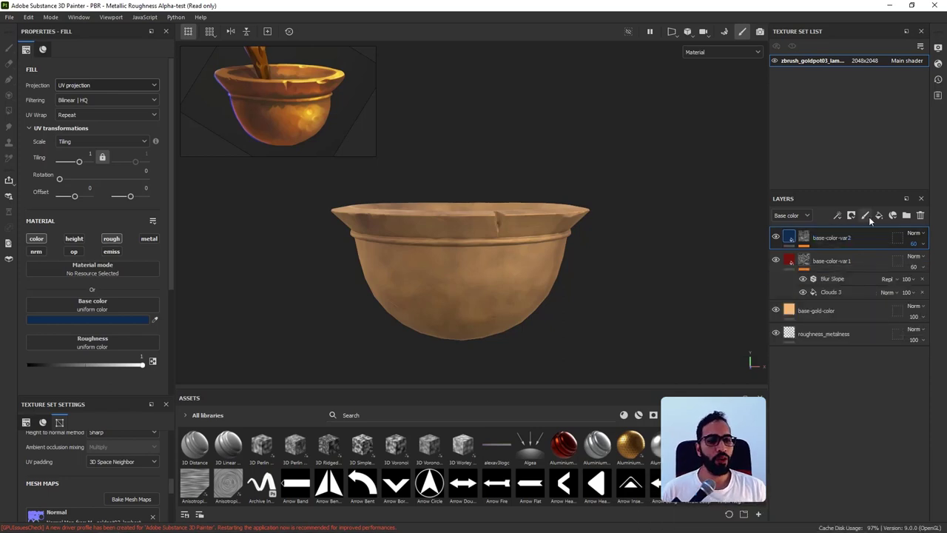
Add a fill layer above base-color-var2, name it edge-highlight and give it a black mask.
{"action": "left_click", "coordinate": [879, 215]}
{"action": "left_click_drag", "start_coordinate": [560, 214], "coordinate": [515, 255], "text": "alt"}
{"action": "left_click_drag", "start_coordinate": [551, 321], "coordinate": [568, 285], "text": "alt"}
{"action": "double_click", "coordinate": [813, 237]}
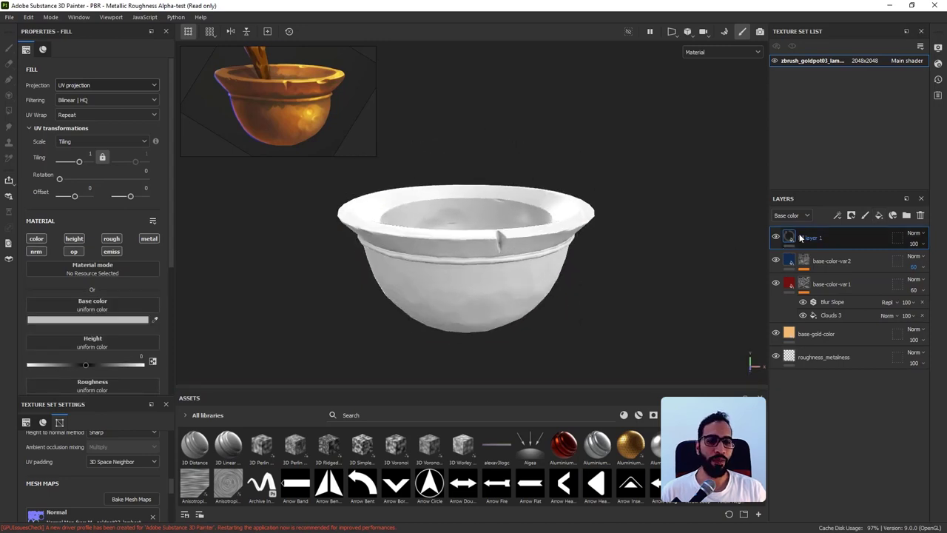
{"action": "type", "text": "edge-highlight"}
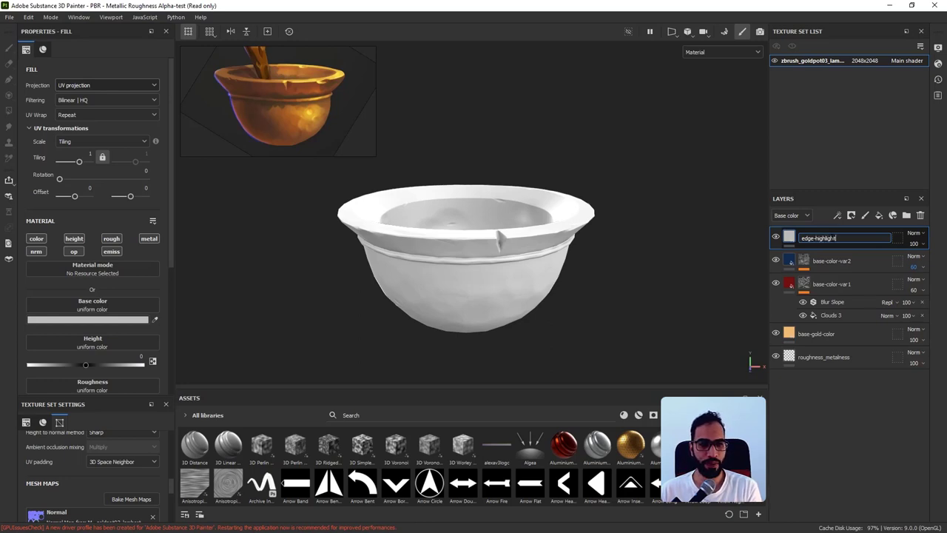
{"action": "key", "text": "Return"}
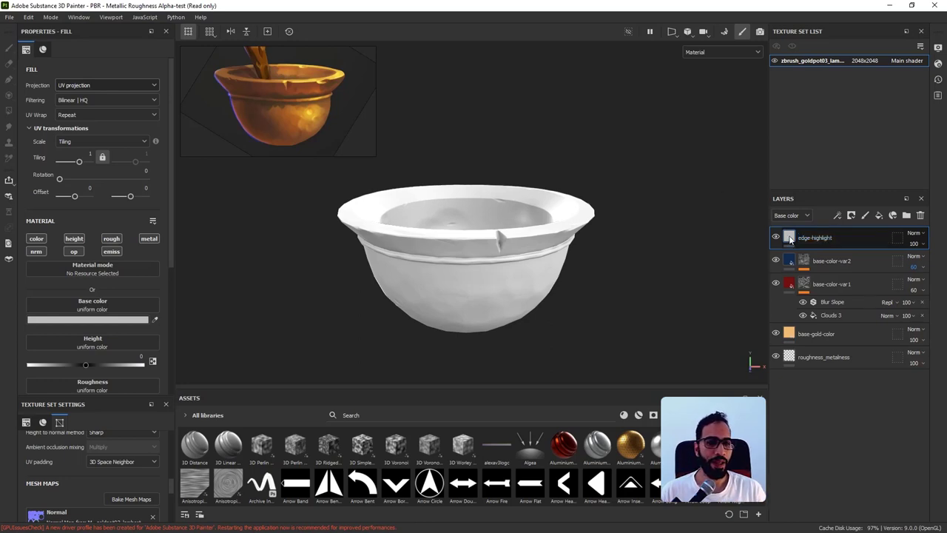
{"action": "right_click", "coordinate": [790, 236]}
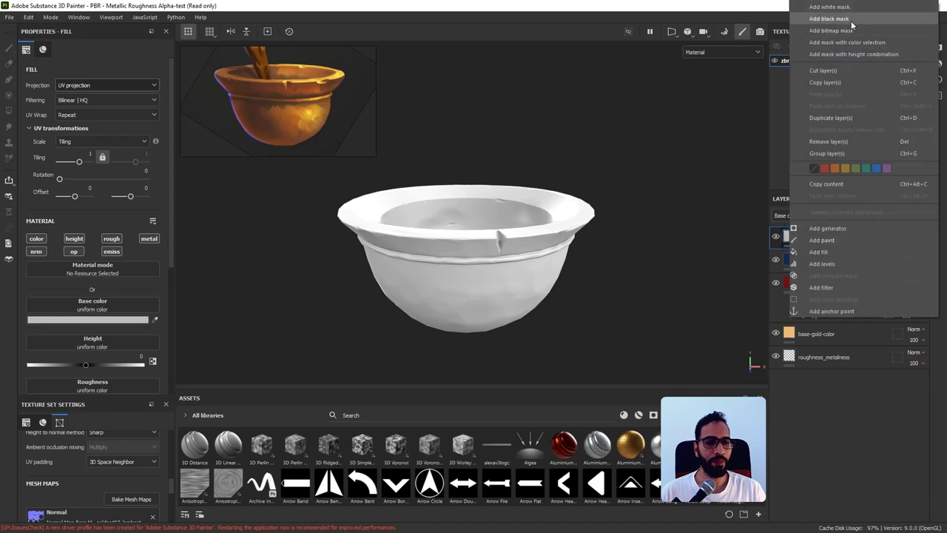
{"action": "left_click", "coordinate": [851, 20]}
Add a fill to the edge-highlight mask and assign the pot's baked Thickness map to it.
{"action": "right_click", "coordinate": [799, 237]}
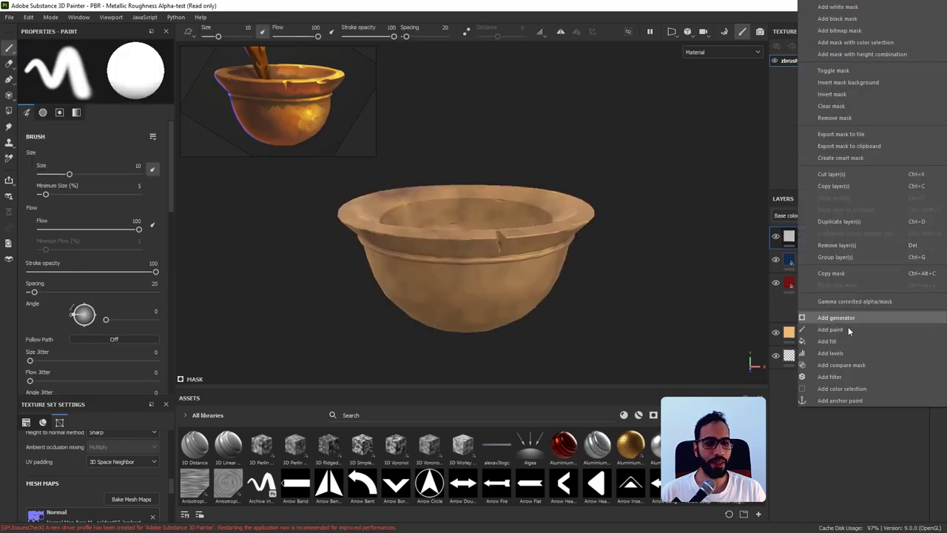
{"action": "left_click", "coordinate": [845, 341]}
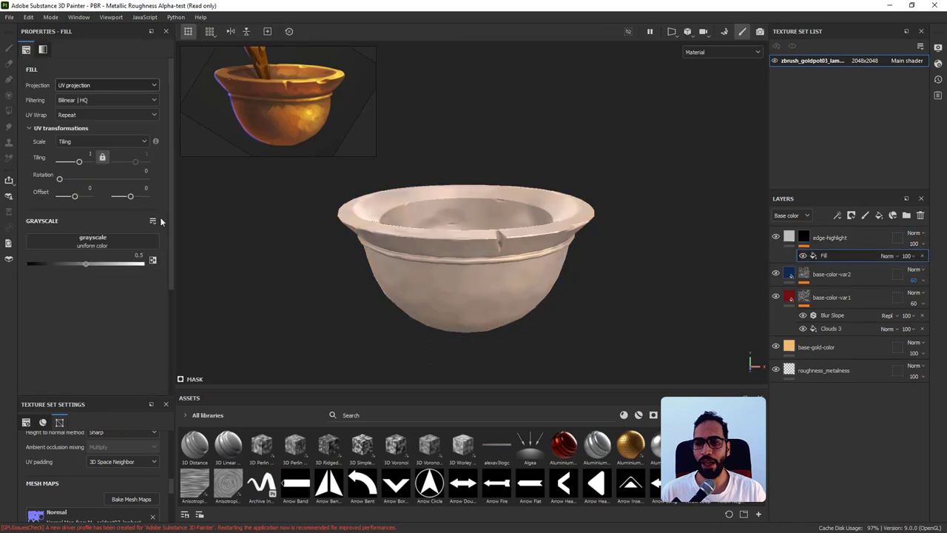
{"action": "left_click", "coordinate": [113, 240]}
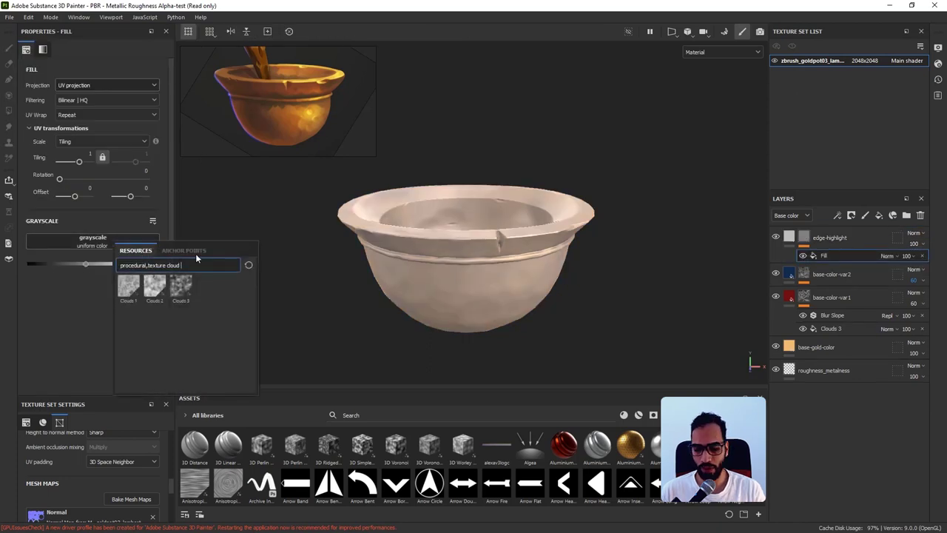
{"action": "key", "text": "BackSpace"}
{"action": "key", "text": "BackSpace"}
{"action": "key", "text": "BackSpace"}
{"action": "key", "text": "BackSpace"}
{"action": "key", "text": "BackSpace"}
{"action": "type", "text": "th"}
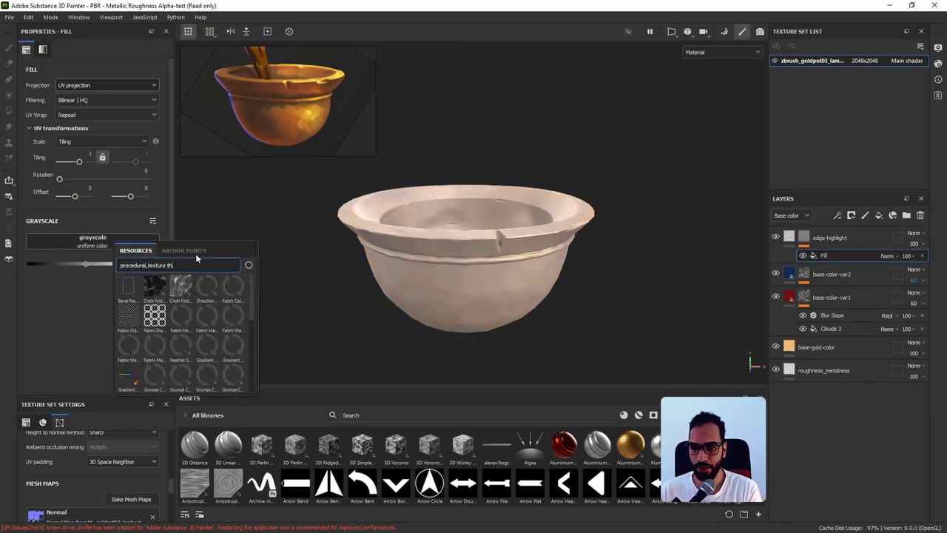
{"action": "type", "text": "ick"}
{"action": "left_click", "coordinate": [160, 319]}
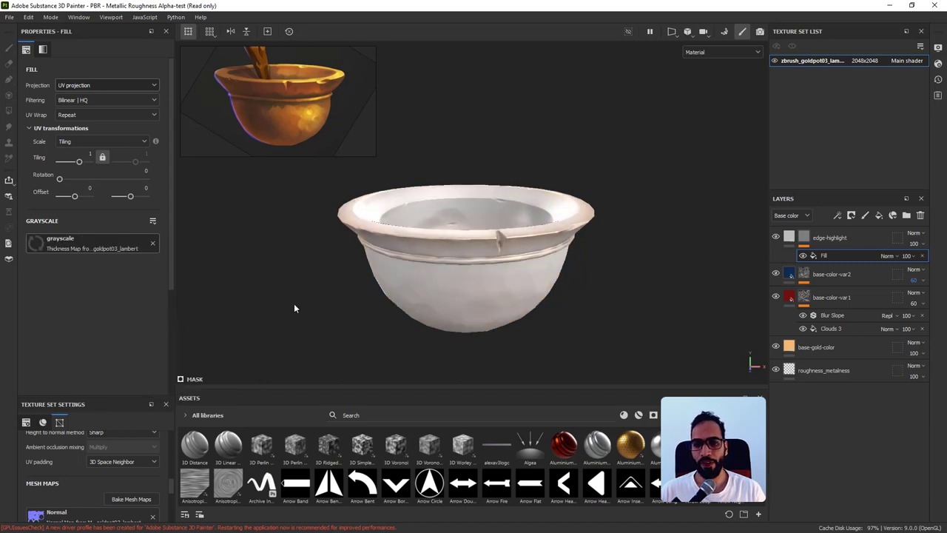
Display the edge-highlight mask on its own and inspect the thickness shading around the pot's rim and band.
{"action": "left_click", "coordinate": [803, 237], "text": "alt"}
{"action": "mouse_move", "coordinate": [722, 268]}
{"action": "left_mouse_down", "text": "alt"}
{"action": "mouse_move", "coordinate": [655, 249]}
{"action": "mouse_move", "coordinate": [672, 298]}
{"action": "mouse_move", "coordinate": [674, 272]}
{"action": "left_mouse_up", "text": "alt"}
{"action": "left_click_drag", "start_coordinate": [581, 214], "coordinate": [553, 210]}
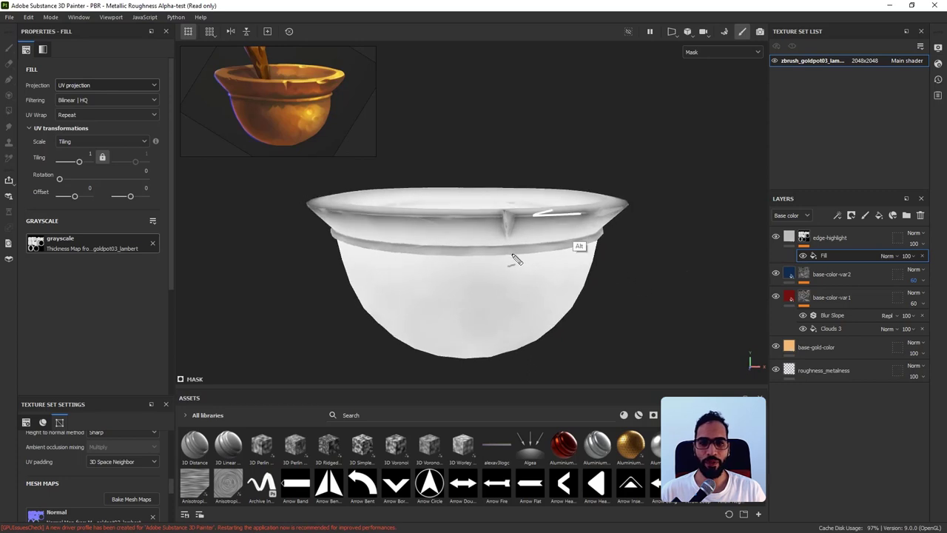
{"action": "left_click_drag", "start_coordinate": [549, 249], "coordinate": [522, 255]}
{"action": "key", "text": "ctrl+z"}
{"action": "key", "text": "ctrl+z"}
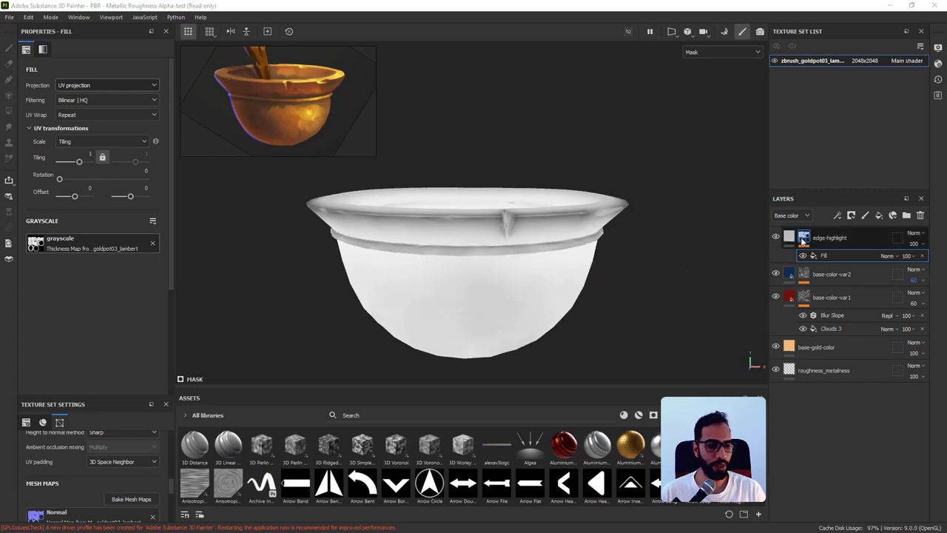
{"action": "left_click_drag", "start_coordinate": [689, 268], "coordinate": [640, 310], "text": "alt"}
Add a Levels adjustment to the edge-highlight mask.
{"action": "left_click", "coordinate": [803, 239]}
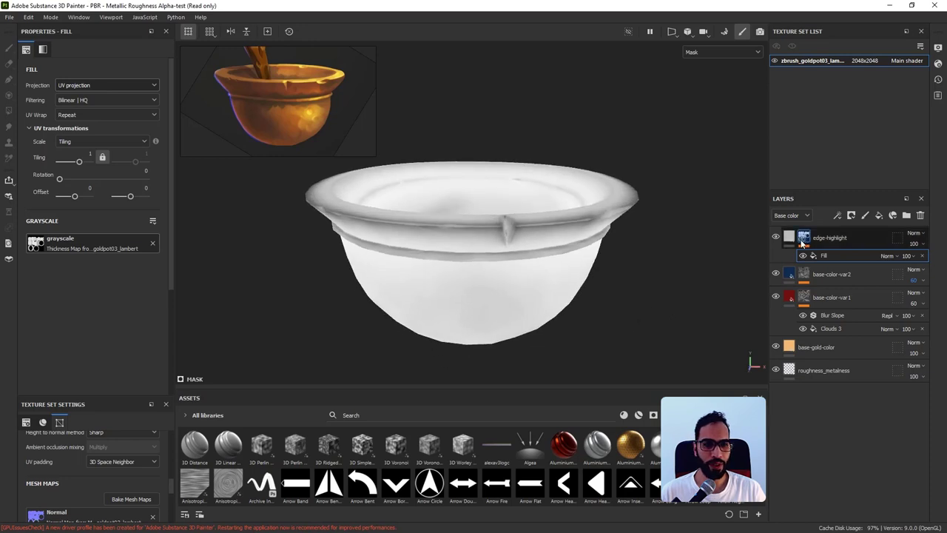
{"action": "left_click", "coordinate": [803, 241]}
{"action": "right_click", "coordinate": [803, 236]}
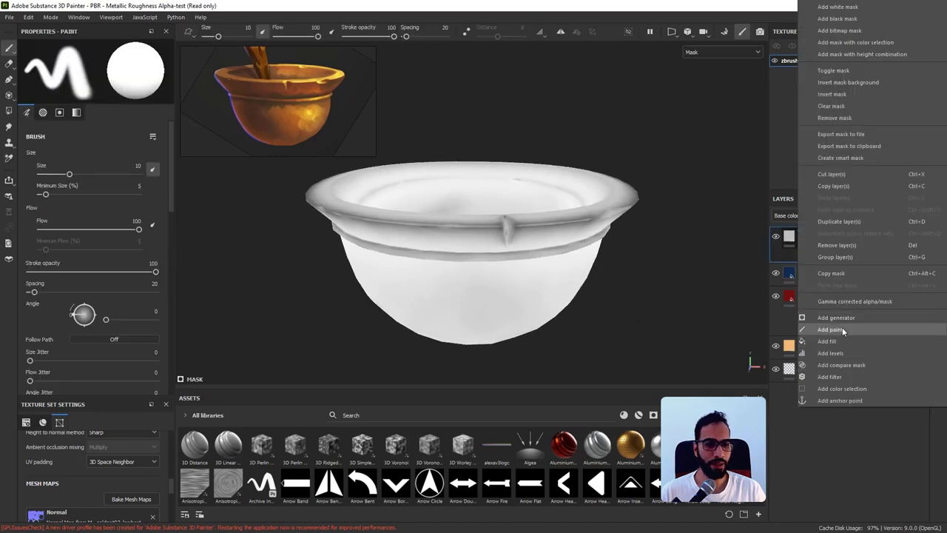
{"action": "left_click", "coordinate": [841, 349]}
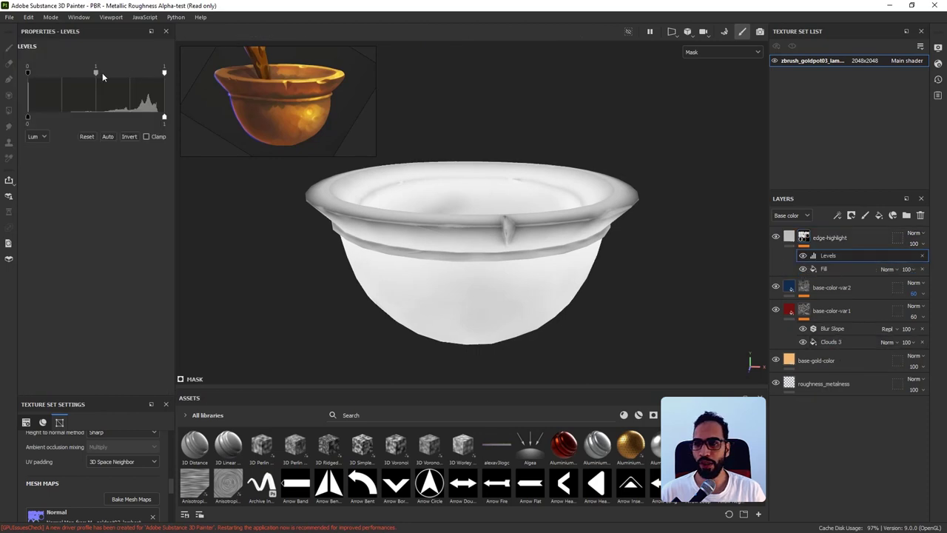
Set the mask's Levels midtone to 5.495 and the output white to 0.903.
{"action": "left_click_drag", "start_coordinate": [96, 73], "coordinate": [151, 72]}
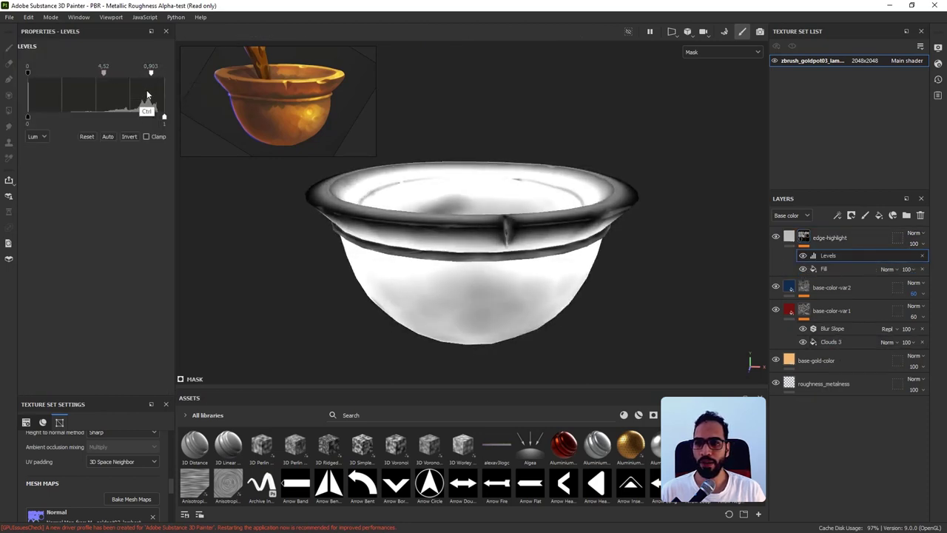
{"action": "key", "text": "ctrl+z"}
{"action": "mouse_move", "coordinate": [164, 116]}
{"action": "left_mouse_down"}
{"action": "mouse_move", "coordinate": [138, 116]}
{"action": "mouse_move", "coordinate": [151, 116]}
{"action": "left_mouse_up"}
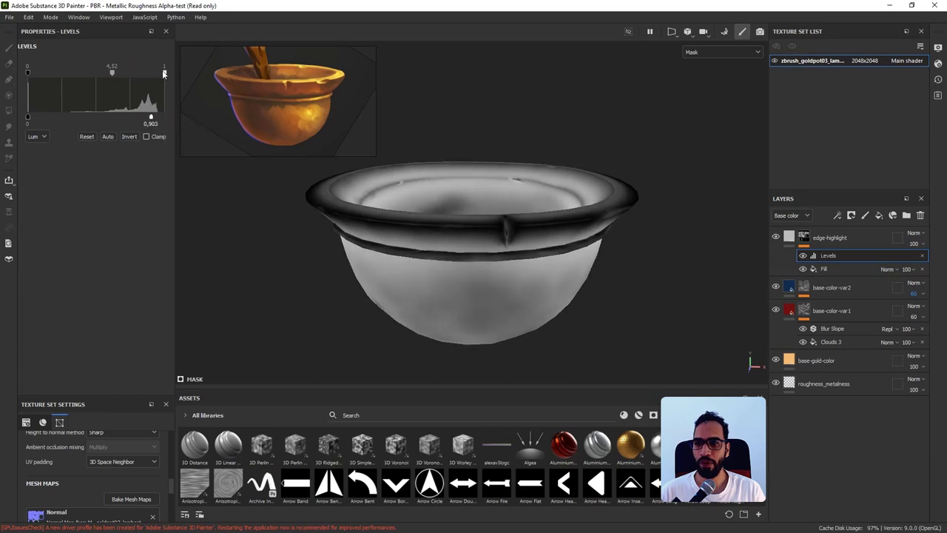
{"action": "left_click_drag", "start_coordinate": [163, 73], "coordinate": [116, 72]}
{"action": "left_click", "coordinate": [128, 138]}
{"action": "left_click", "coordinate": [131, 137]}
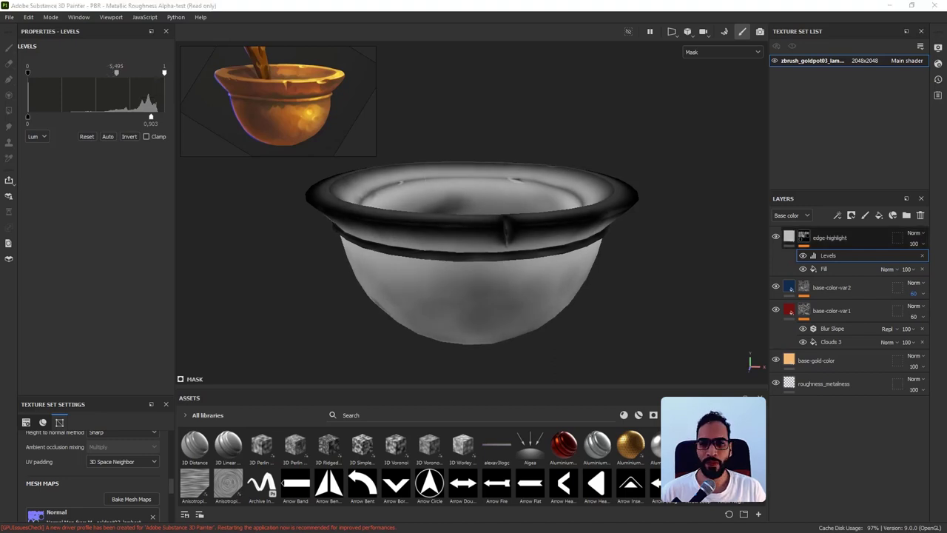
Remove the Thickness map fill from the edge-highlight mask.
{"action": "left_click_drag", "start_coordinate": [629, 252], "coordinate": [628, 200], "text": "alt"}
{"action": "left_click_drag", "start_coordinate": [656, 302], "coordinate": [658, 325], "text": "alt"}
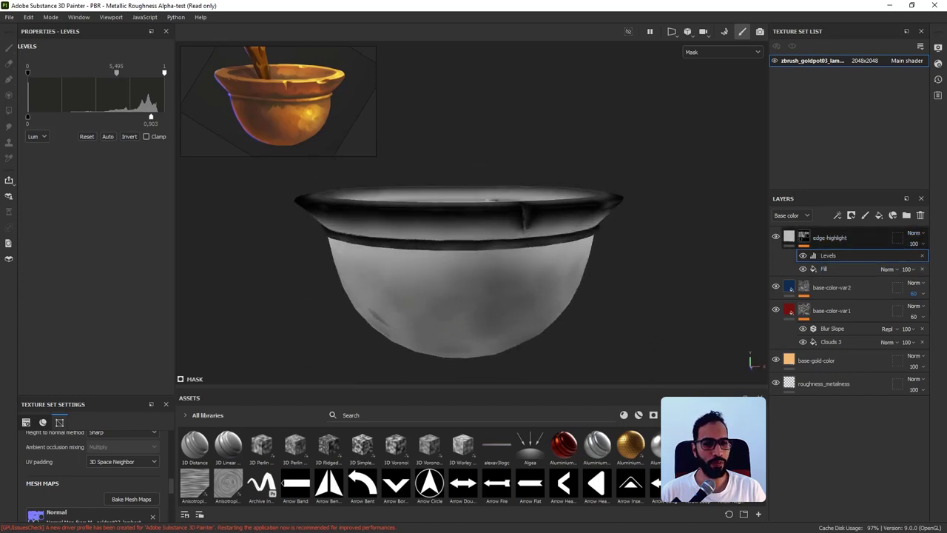
{"action": "left_click", "coordinate": [828, 269]}
{"action": "left_click", "coordinate": [922, 269]}
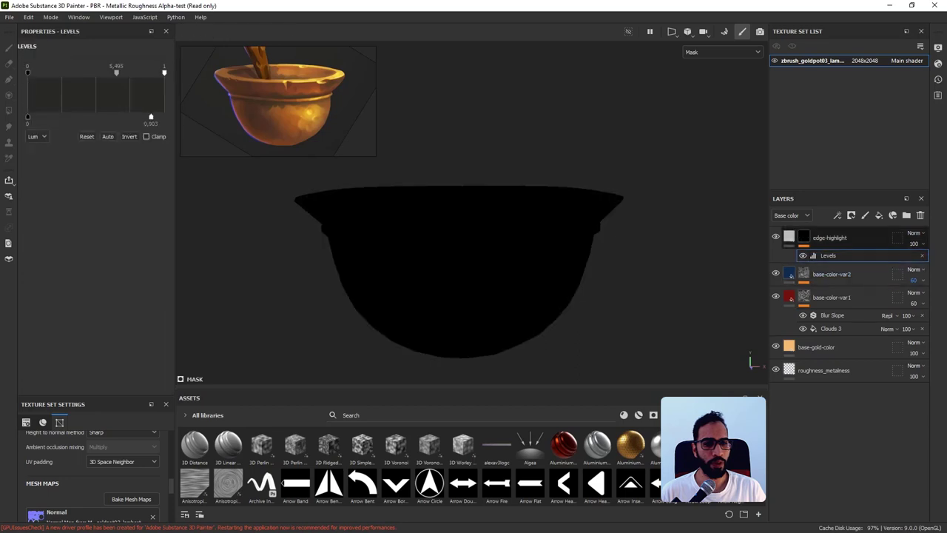
Add a generator to the edge-highlight mask and assign the Mask Editor to it.
{"action": "left_click", "coordinate": [804, 237]}
{"action": "right_click", "coordinate": [804, 236]}
{"action": "left_click", "coordinate": [822, 317]}
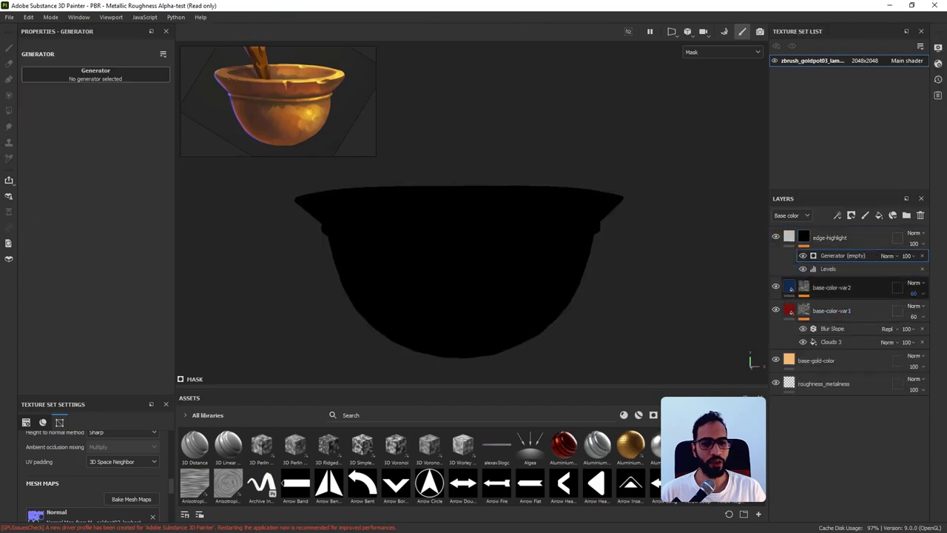
{"action": "left_click", "coordinate": [104, 78]}
{"action": "type", "text": "cloud"}
{"action": "key", "text": "BackSpace"}
{"action": "key", "text": "BackSpace"}
{"action": "key", "text": "BackSpace"}
{"action": "key", "text": "BackSpace"}
{"action": "key", "text": "BackSpace"}
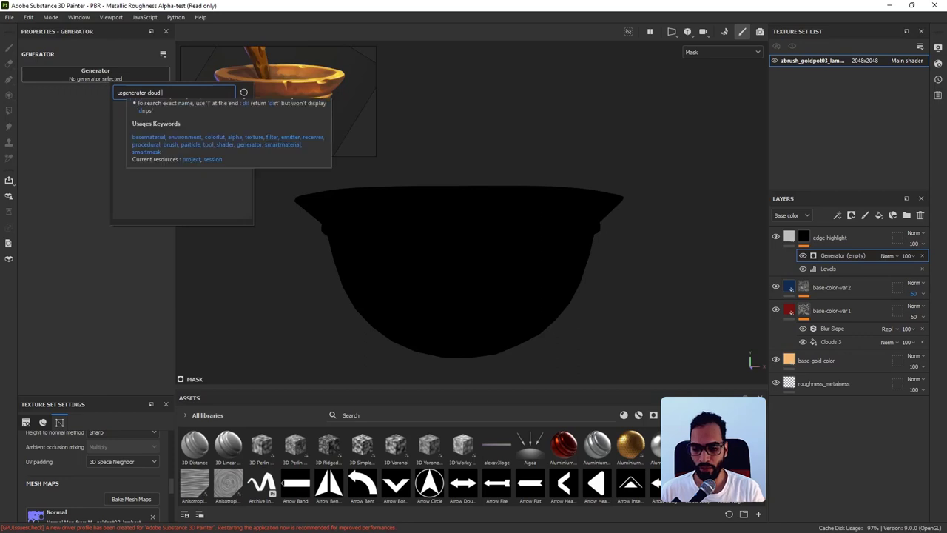
{"action": "type", "text": "mask"}
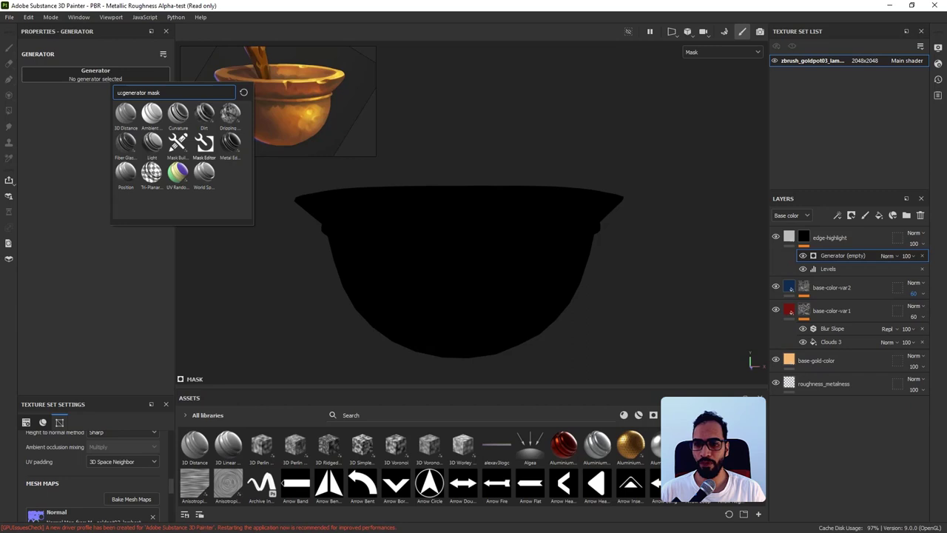
{"action": "left_click", "coordinate": [204, 143]}
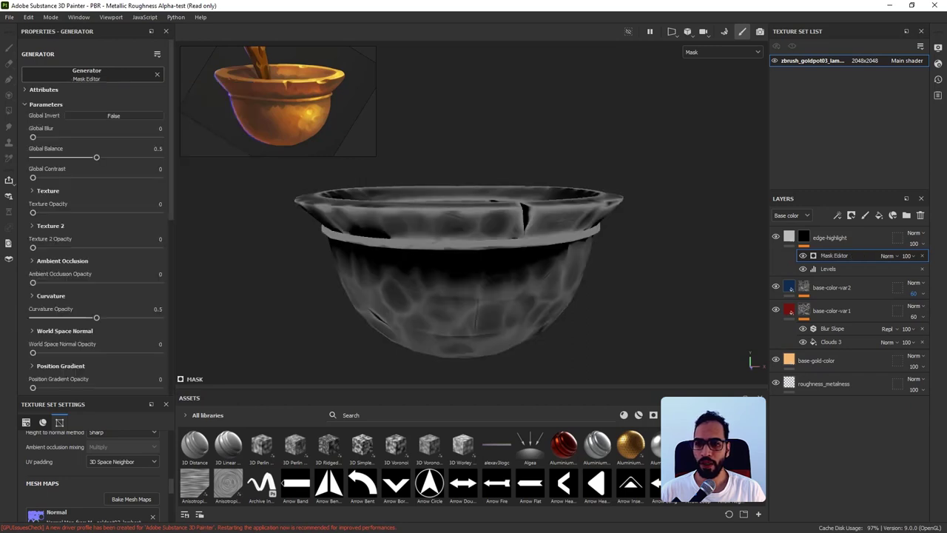
Move the Mask Editor below Levels in the edge-highlight mask and hide the Levels adjustment.
{"action": "scroll", "coordinate": [96, 214], "scroll_direction": "down", "scroll_amount": 5}
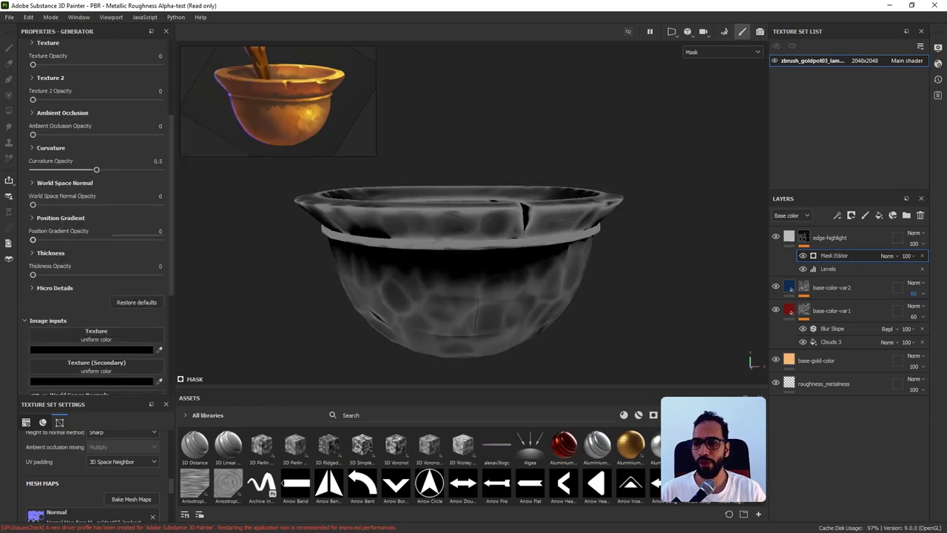
{"action": "left_click", "coordinate": [803, 256]}
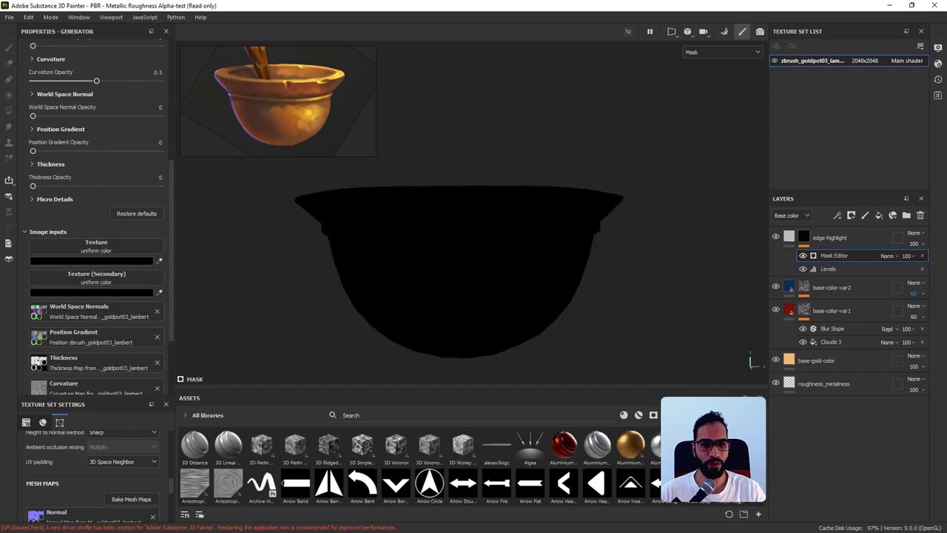
{"action": "left_click_drag", "start_coordinate": [835, 256], "coordinate": [835, 274]}
{"action": "left_click", "coordinate": [802, 255]}
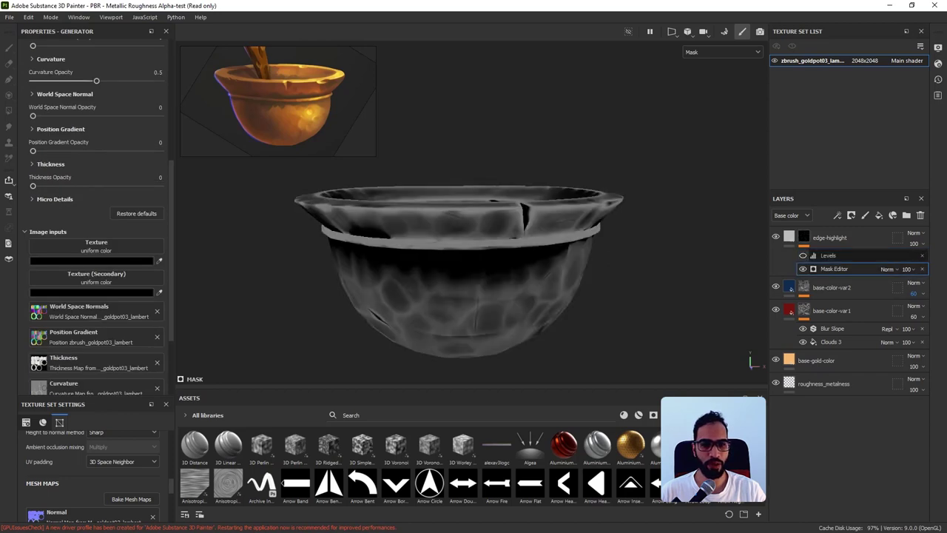
{"action": "left_click", "coordinate": [802, 255]}
{"action": "left_click", "coordinate": [802, 255]}
Set the Mask Editor's Global Balance to 0.72 and Global Contrast to 0.05, and try out its Thickness Opacity.
{"action": "scroll", "coordinate": [96, 232], "scroll_direction": "up", "scroll_amount": 8}
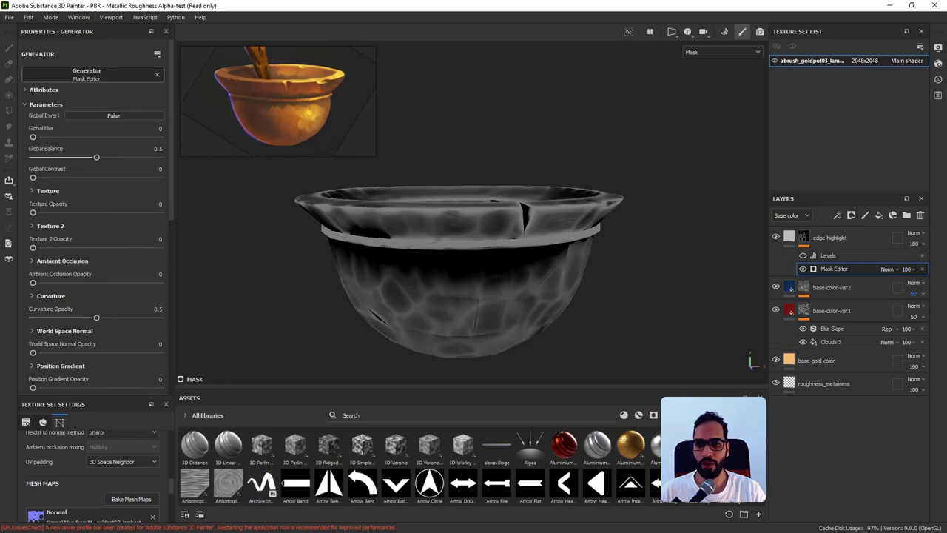
{"action": "left_click_drag", "start_coordinate": [459, 266], "coordinate": [460, 303], "text": "alt"}
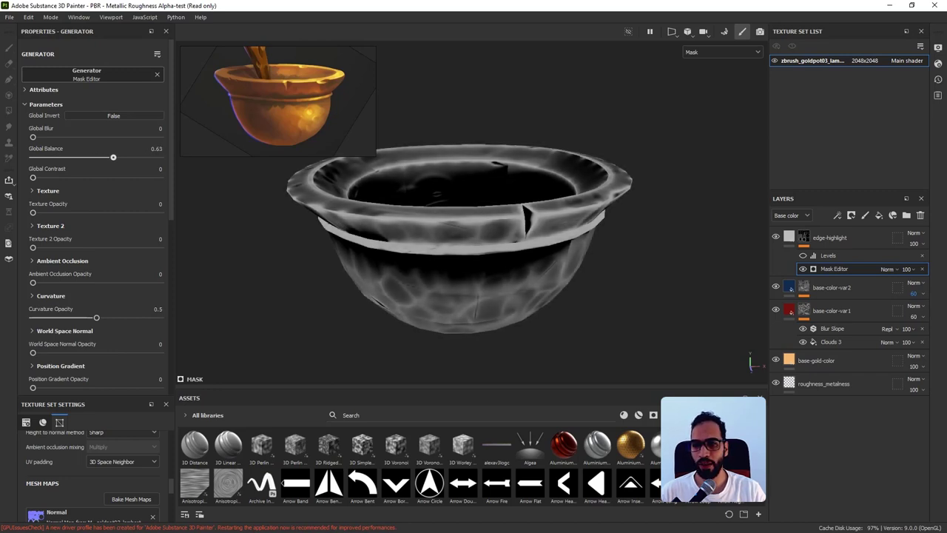
{"action": "left_click_drag", "start_coordinate": [96, 157], "coordinate": [124, 157]}
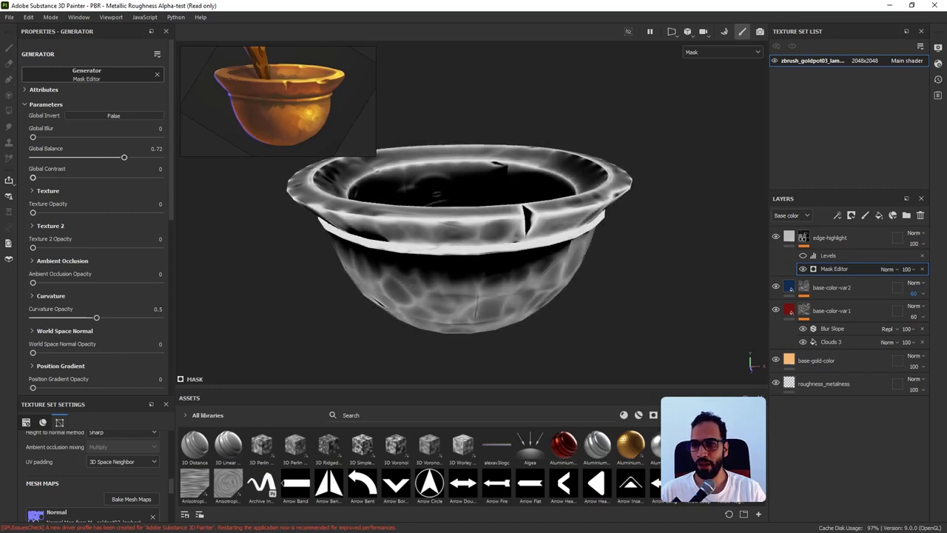
{"action": "left_click_drag", "start_coordinate": [35, 177], "coordinate": [51, 178]}
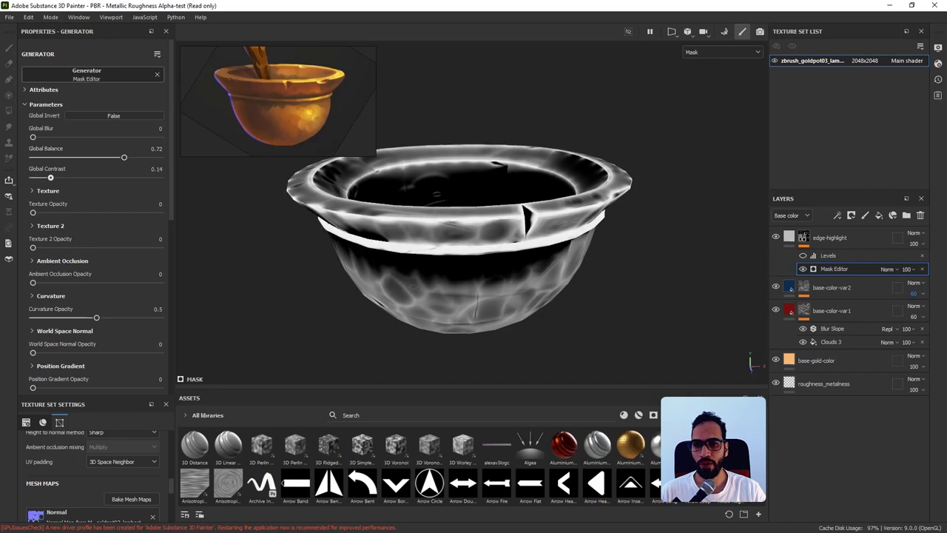
{"action": "left_click_drag", "start_coordinate": [458, 296], "coordinate": [459, 256], "text": "alt"}
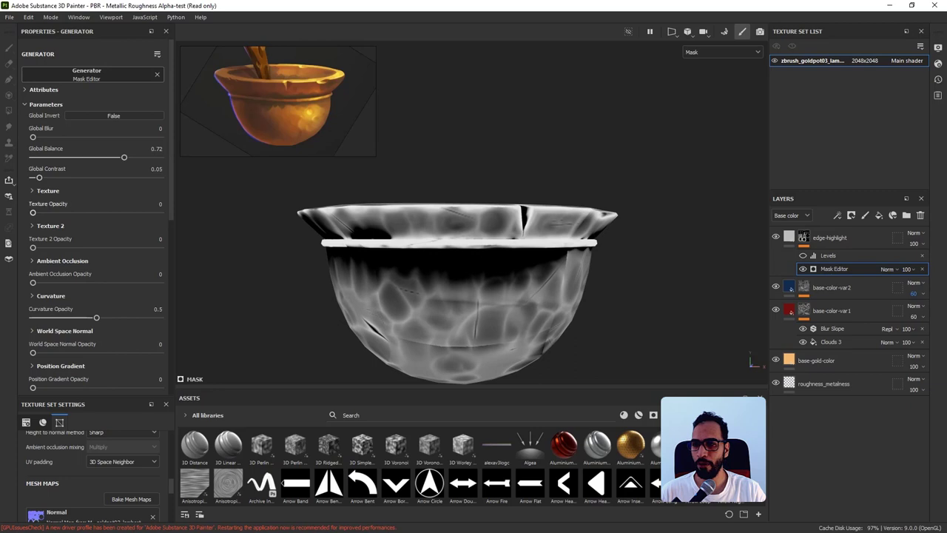
{"action": "scroll", "coordinate": [96, 214], "scroll_direction": "down", "scroll_amount": 4}
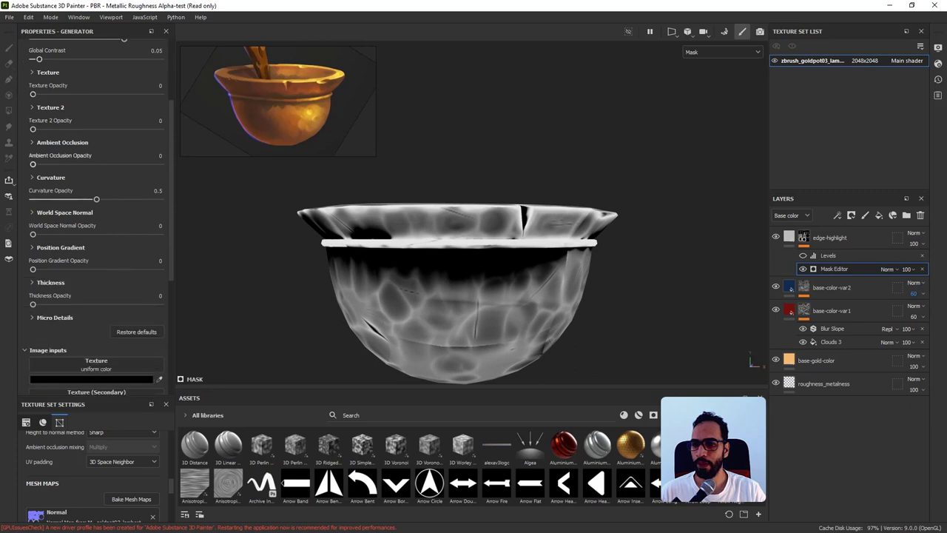
{"action": "mouse_move", "coordinate": [33, 304]}
{"action": "left_mouse_down"}
{"action": "mouse_move", "coordinate": [103, 304]}
{"action": "mouse_move", "coordinate": [32, 304]}
{"action": "left_mouse_up"}
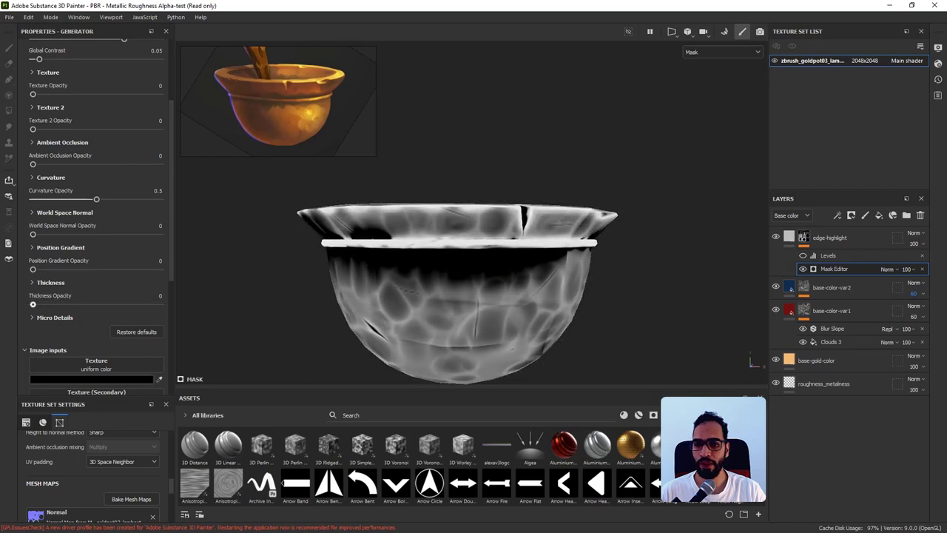
Make the mask's Levels adjustment visible and set its midtone to 0.997 and output white to 1.
{"action": "left_click", "coordinate": [827, 256]}
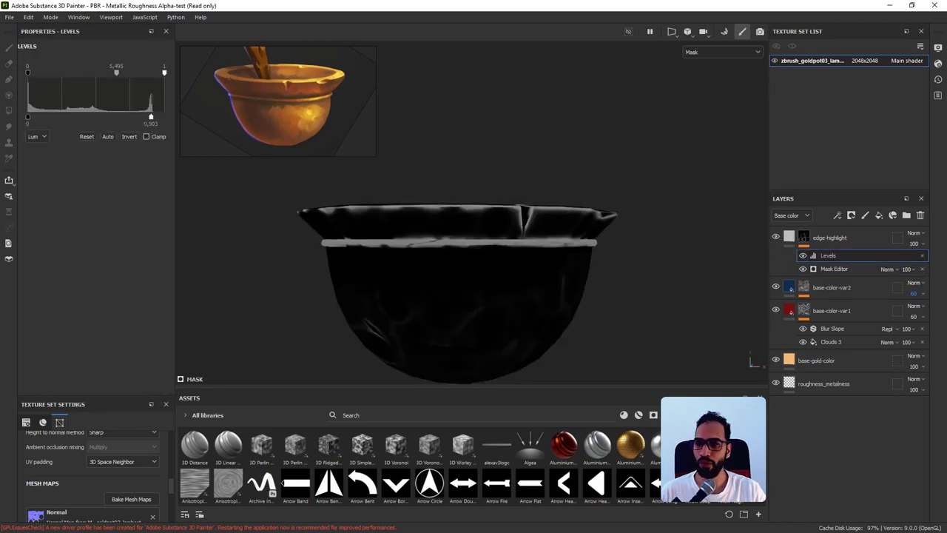
{"action": "left_click_drag", "start_coordinate": [116, 71], "coordinate": [95, 72]}
{"action": "left_click_drag", "start_coordinate": [151, 116], "coordinate": [164, 116]}
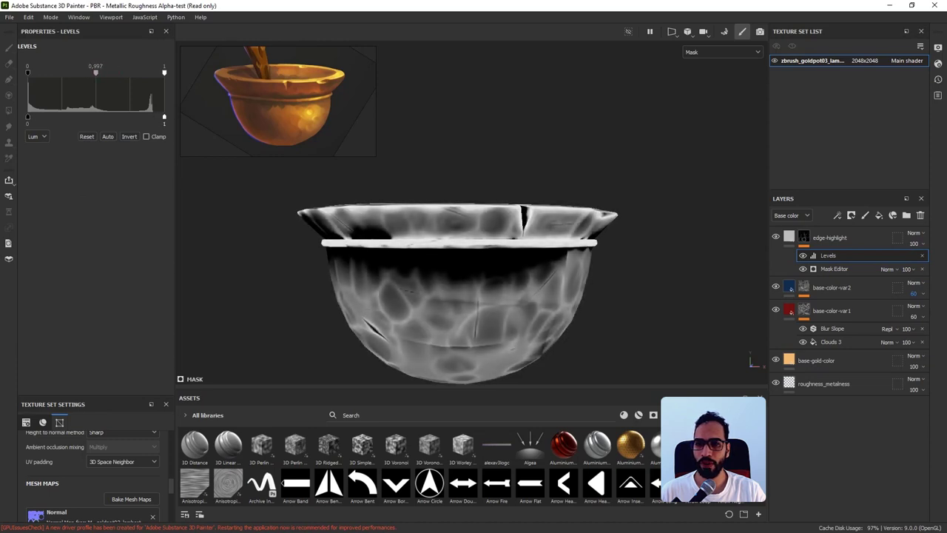
Set the edge-highlight mask's Levels input white to 0.892 and its midtone to 2.64.
{"action": "left_click_drag", "start_coordinate": [165, 71], "coordinate": [150, 72]}
{"action": "left_click_drag", "start_coordinate": [88, 72], "coordinate": [95, 72]}
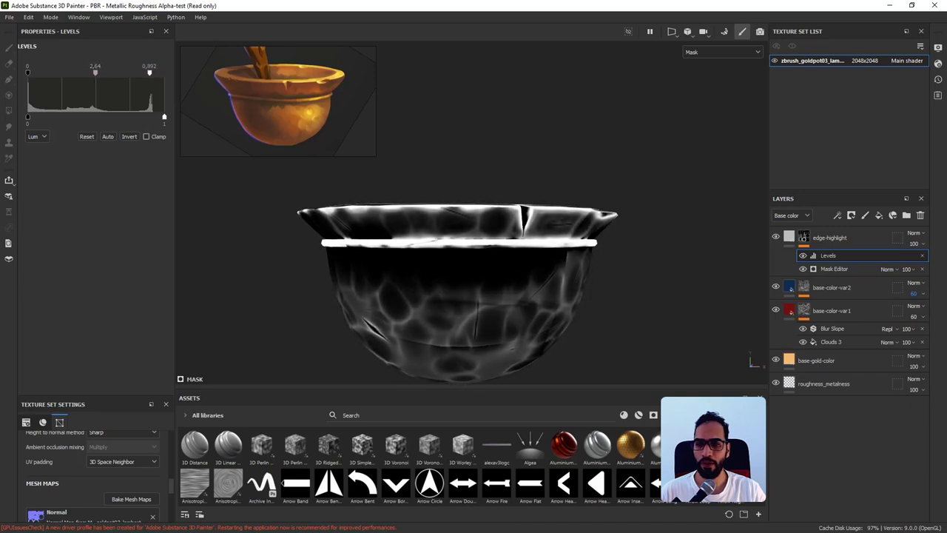
{"action": "left_click_drag", "start_coordinate": [562, 289], "coordinate": [566, 305], "text": "alt"}
{"action": "left_click_drag", "start_coordinate": [592, 251], "coordinate": [585, 290], "text": "alt"}
Duplicate the mask's Levels adjustment, set the copy's midtone to 0.86, and compare the mask with the copy hidden and visible.
{"action": "key", "text": "ctrl+d"}
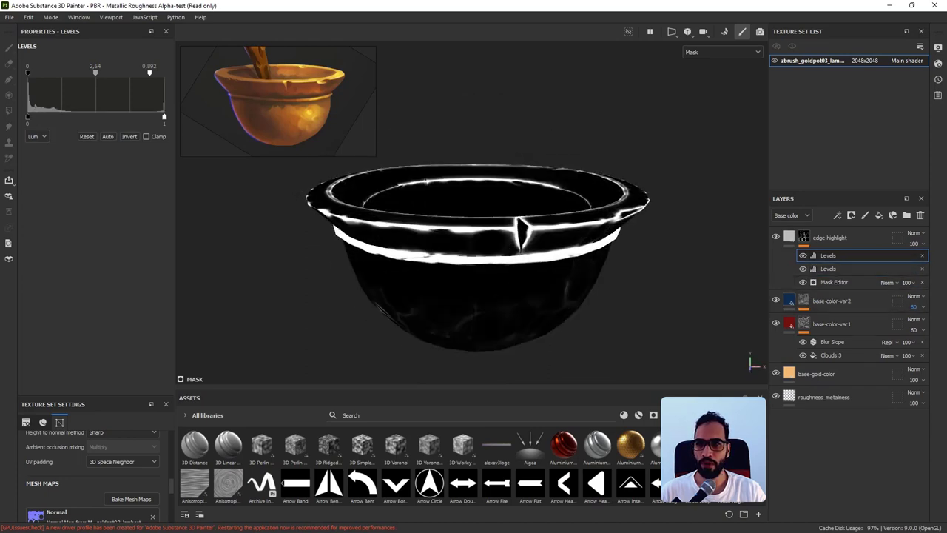
{"action": "left_click_drag", "start_coordinate": [95, 72], "coordinate": [79, 73]}
{"action": "left_click_drag", "start_coordinate": [480, 296], "coordinate": [504, 255], "text": "alt"}
{"action": "left_click", "coordinate": [803, 255]}
{"action": "left_click", "coordinate": [802, 255]}
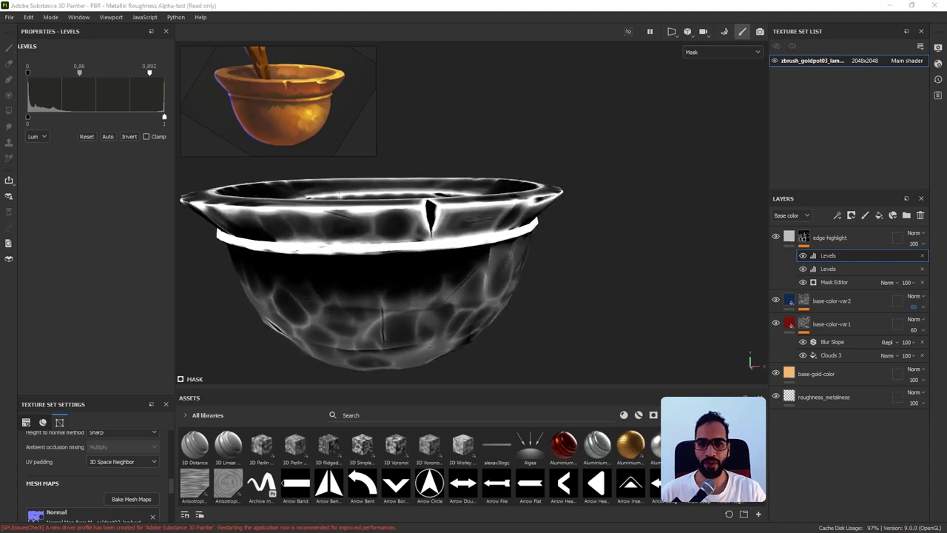
{"action": "left_click_drag", "start_coordinate": [444, 284], "coordinate": [470, 258], "text": "alt"}
{"action": "middle_click_drag", "start_coordinate": [469, 258], "coordinate": [521, 242], "text": "alt"}
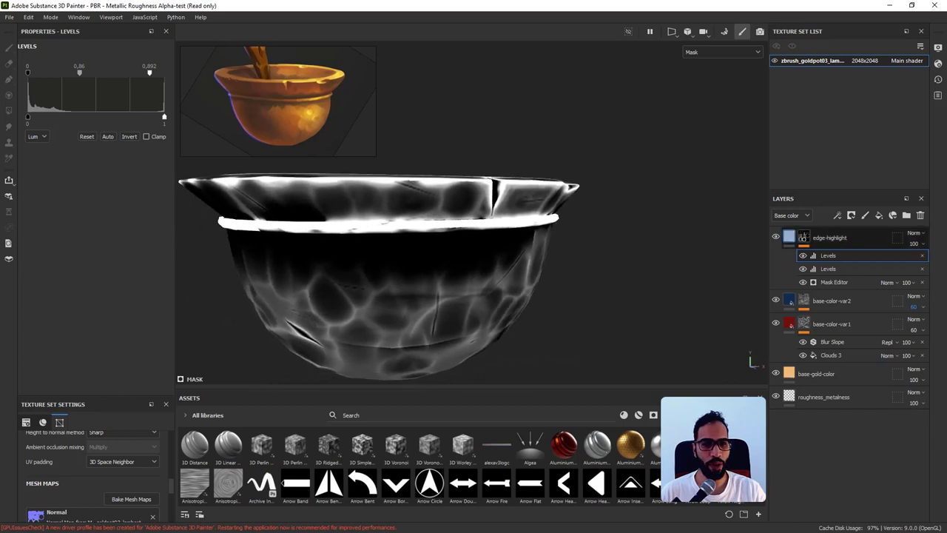
Add a Paint effect above the Levels adjustments in the edge-highlight mask.
{"action": "right_click", "coordinate": [804, 237]}
{"action": "left_click", "coordinate": [829, 330]}
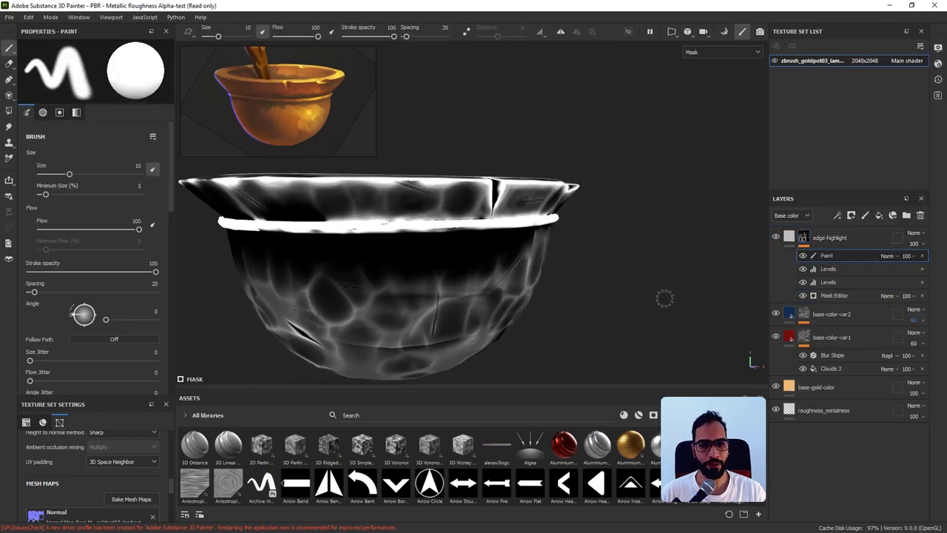
{"action": "left_click_drag", "start_coordinate": [512, 204], "coordinate": [549, 244], "text": "alt"}
{"action": "middle_click_drag", "start_coordinate": [549, 244], "coordinate": [648, 256], "text": "alt"}
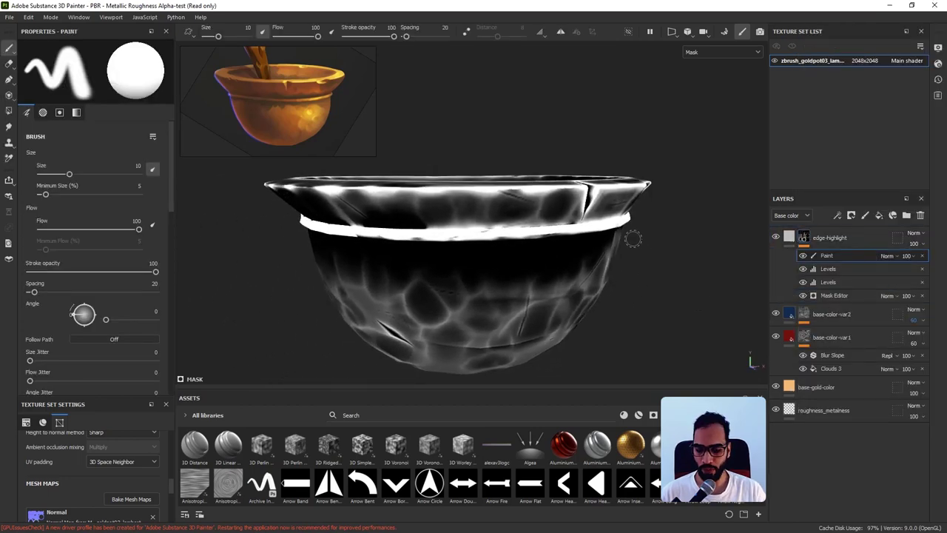
Display the material and try a black stroke with the size 10 brush along the raised band below the rim.
{"action": "key", "text": "m"}
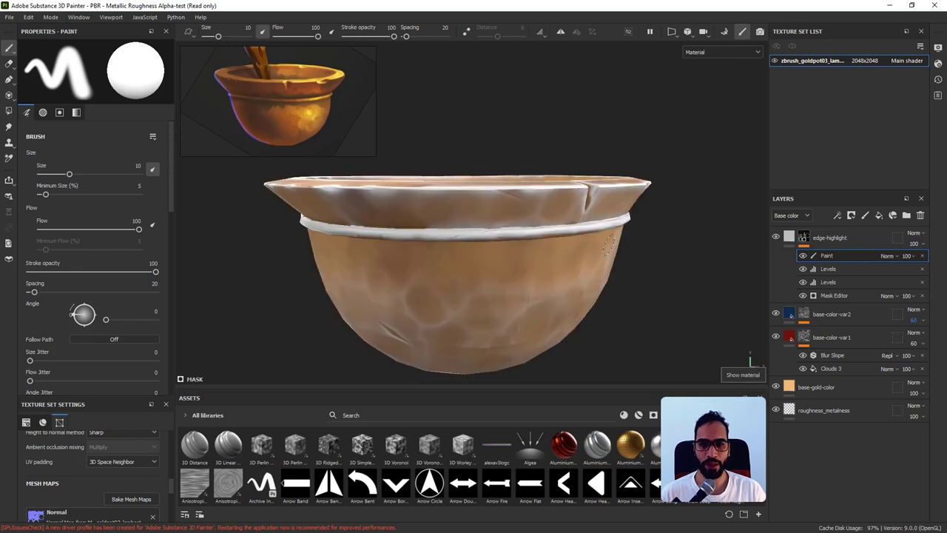
{"action": "key", "text": "F2"}
{"action": "key", "text": "F1"}
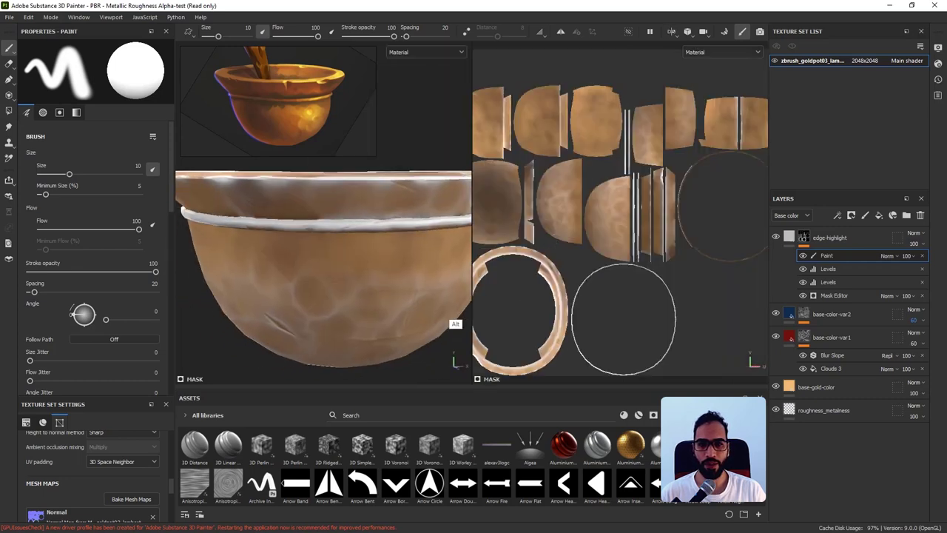
{"action": "key", "text": "F2"}
{"action": "middle_click_drag", "start_coordinate": [462, 292], "coordinate": [511, 273], "text": "alt"}
{"action": "right_click_drag", "start_coordinate": [644, 247], "coordinate": [660, 268], "text": "alt"}
{"action": "key", "text": "x"}
{"action": "left_click_drag", "start_coordinate": [620, 196], "coordinate": [588, 197]}
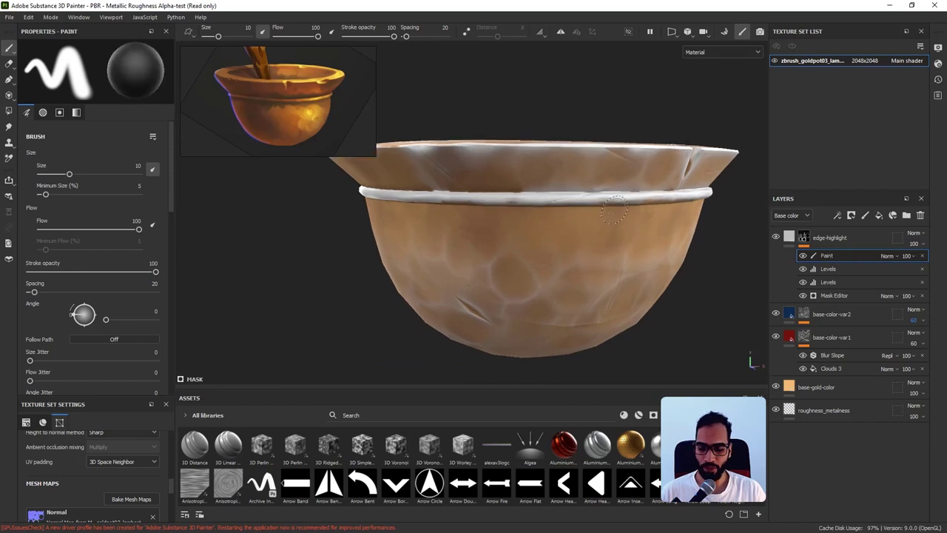
Display the mask, try smaller black strokes on the band at brush sizes 3.85 and 6.55, and undo them.
{"action": "key", "text": "m"}
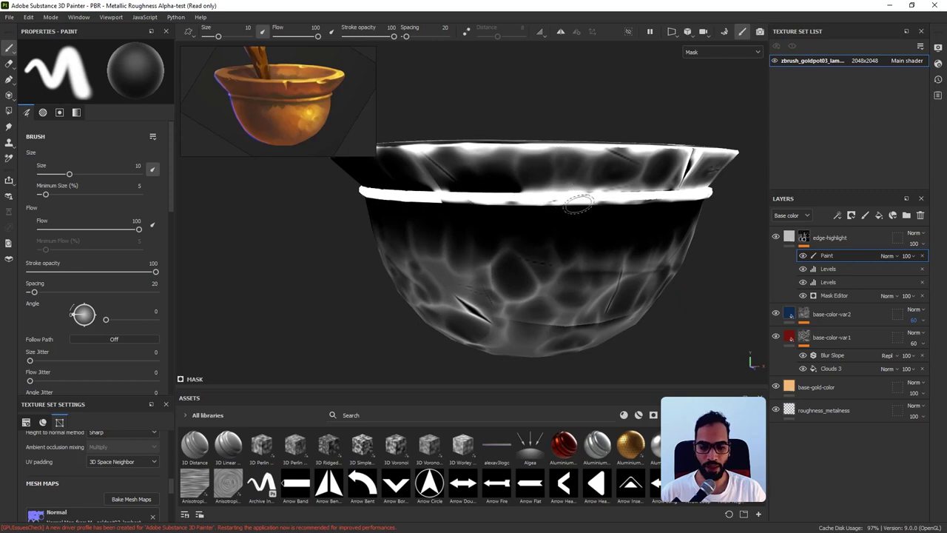
{"action": "right_click_drag", "start_coordinate": [580, 198], "coordinate": [583, 198], "text": "ctrl"}
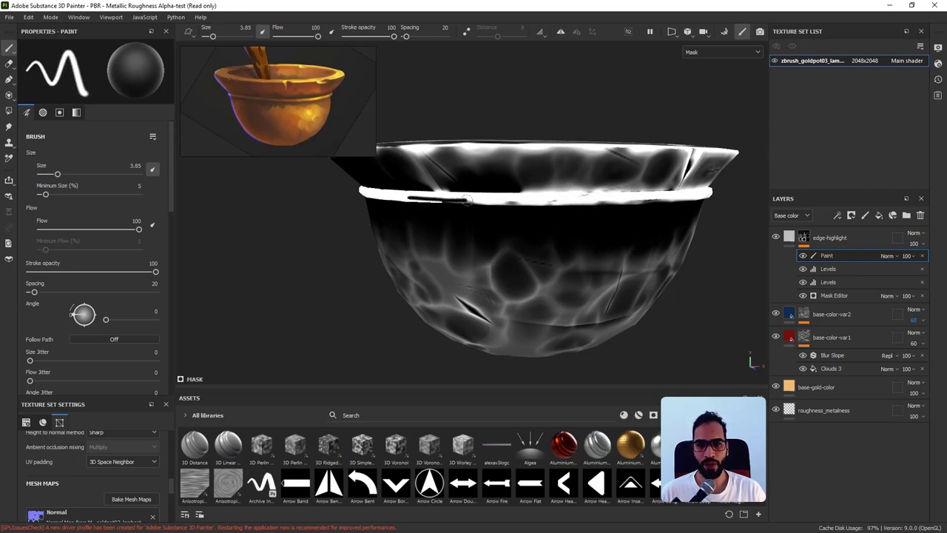
{"action": "right_click_drag", "start_coordinate": [475, 199], "coordinate": [451, 201], "text": "ctrl"}
{"action": "left_click_drag", "start_coordinate": [452, 201], "coordinate": [551, 204]}
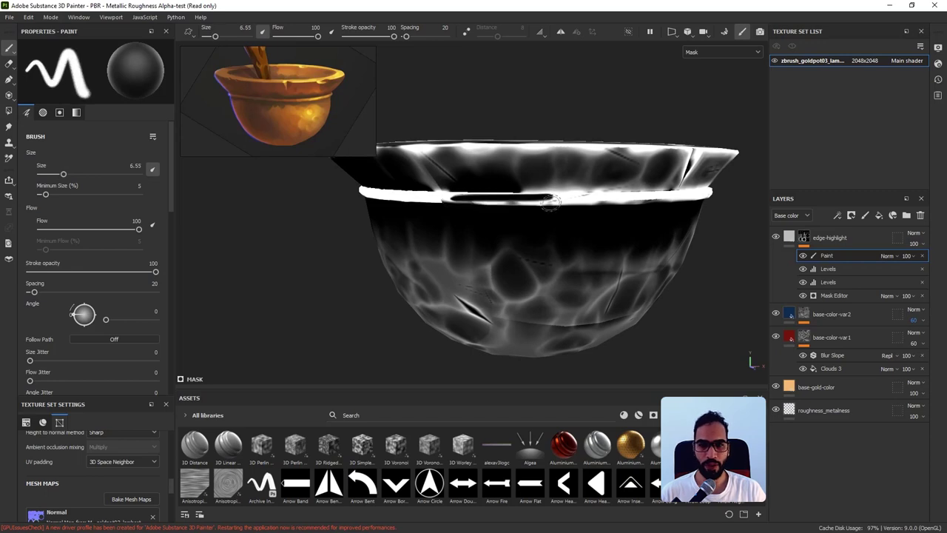
{"action": "key", "text": "ctrl+z"}
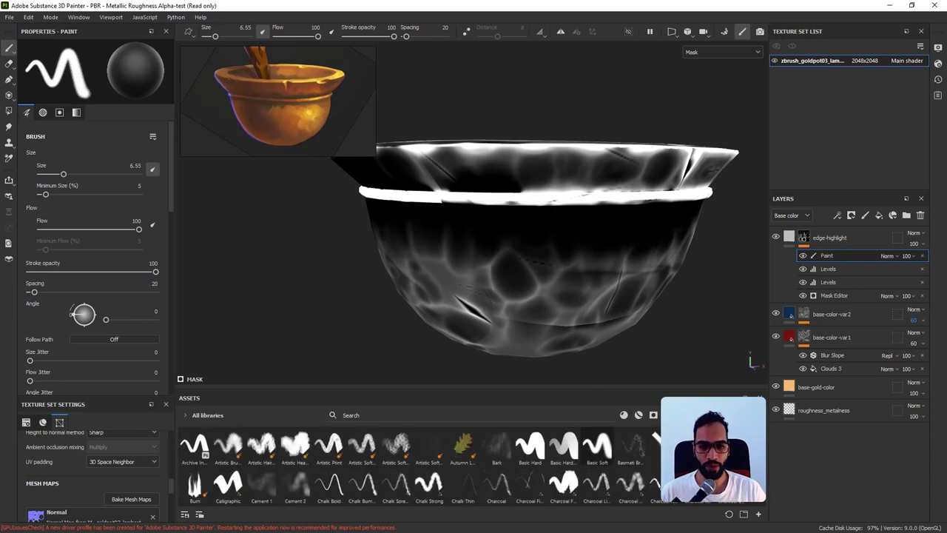
Choose the Basic Soft brush at size 7.63, test black strokes on the band, and enable pen pressure for flow.
{"action": "left_click", "coordinate": [597, 446]}
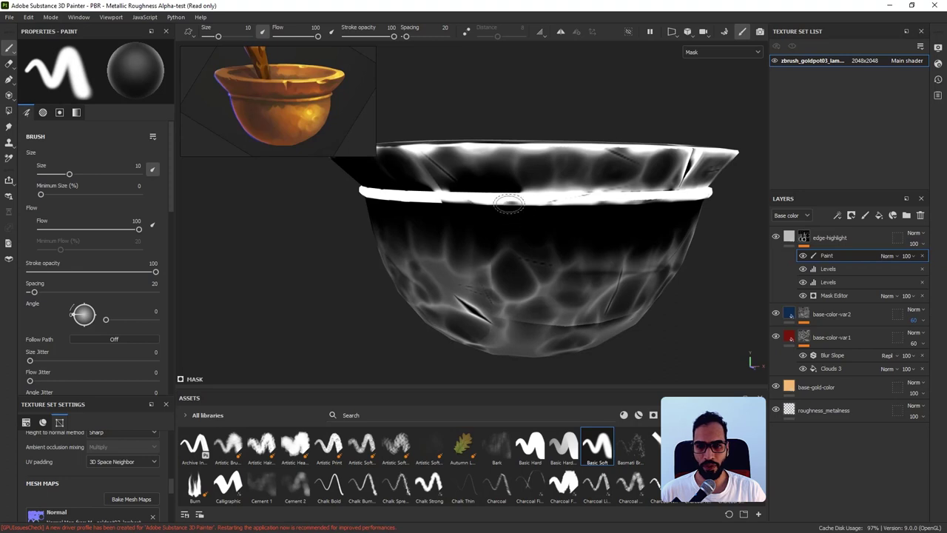
{"action": "key", "text": "bracketleft"}
{"action": "key", "text": "bracketleft"}
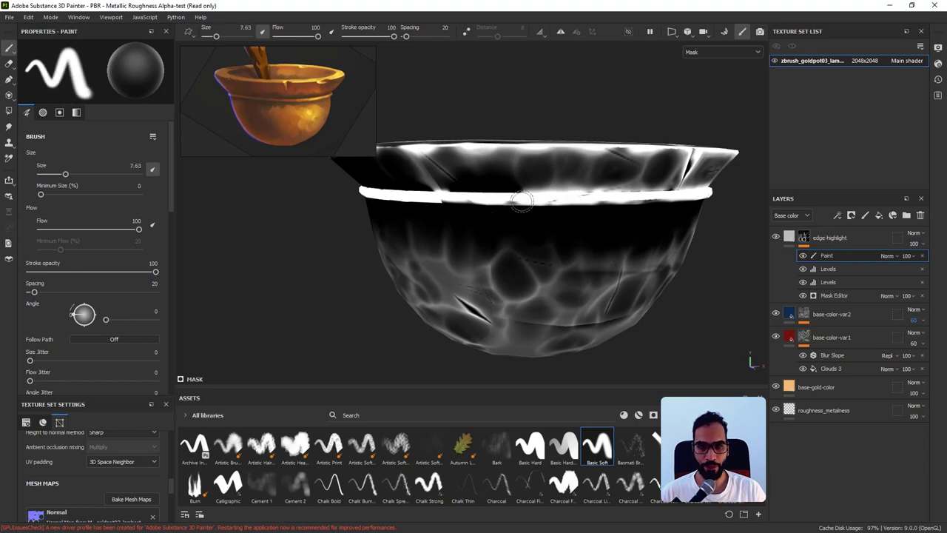
{"action": "left_click_drag", "start_coordinate": [523, 202], "coordinate": [607, 199]}
{"action": "key", "text": "ctrl+z"}
{"action": "left_click_drag", "start_coordinate": [523, 201], "coordinate": [560, 202]}
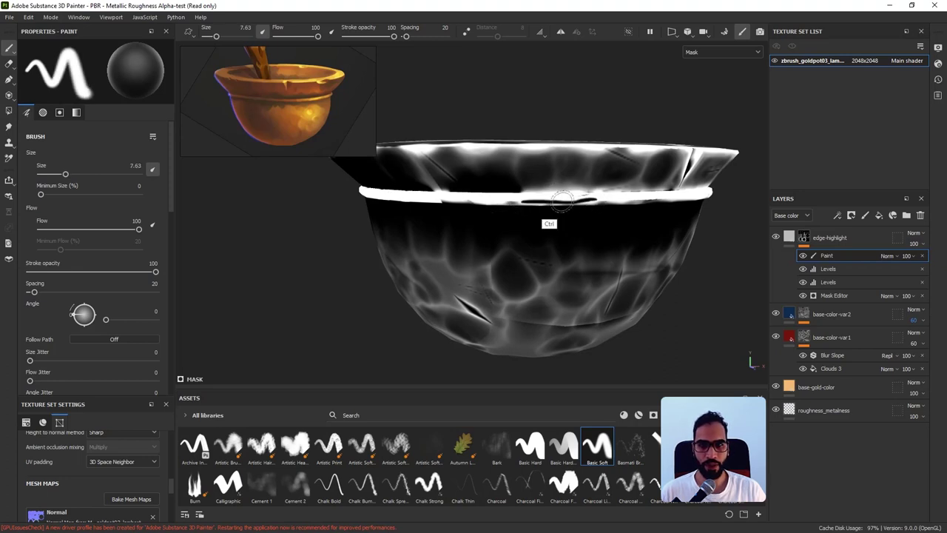
{"action": "left_click", "coordinate": [330, 31]}
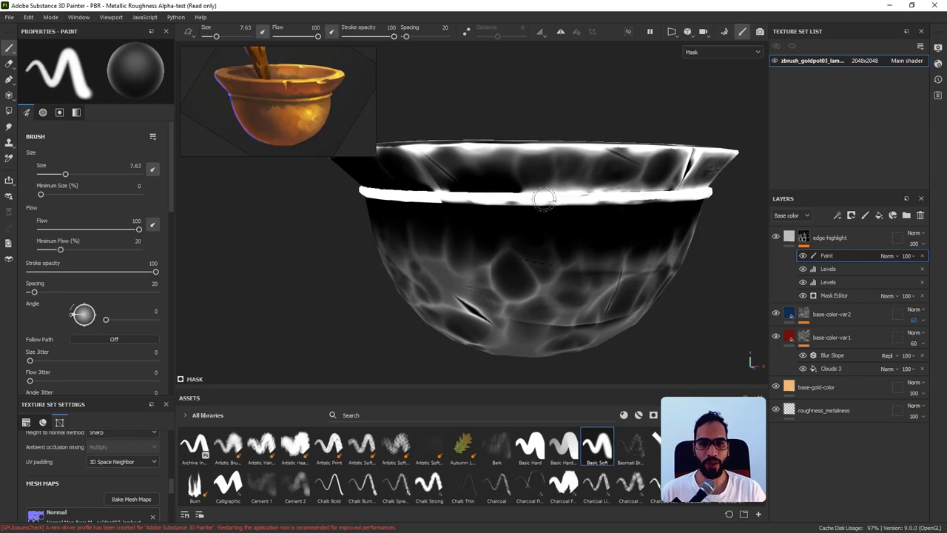
Paint a black line along the middle of the white band around the pot, undoing the strokes that stray.
{"action": "mouse_move", "coordinate": [692, 211]}
{"action": "left_mouse_down", "text": "alt"}
{"action": "mouse_move", "coordinate": [566, 236]}
{"action": "mouse_move", "coordinate": [518, 209]}
{"action": "left_mouse_up", "text": "alt"}
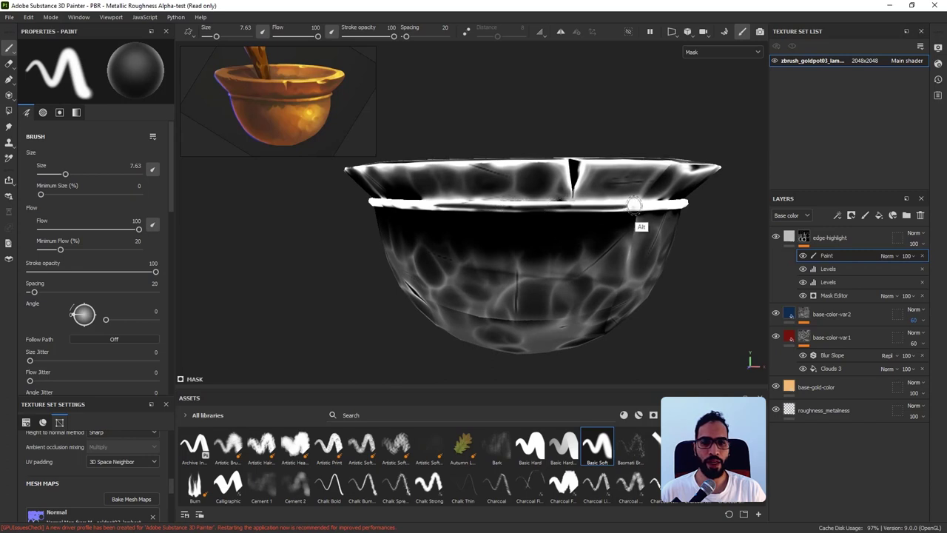
{"action": "mouse_move", "coordinate": [636, 222]}
{"action": "left_mouse_down", "text": "alt"}
{"action": "mouse_move", "coordinate": [526, 245]}
{"action": "mouse_move", "coordinate": [508, 214]}
{"action": "left_mouse_up", "text": "alt"}
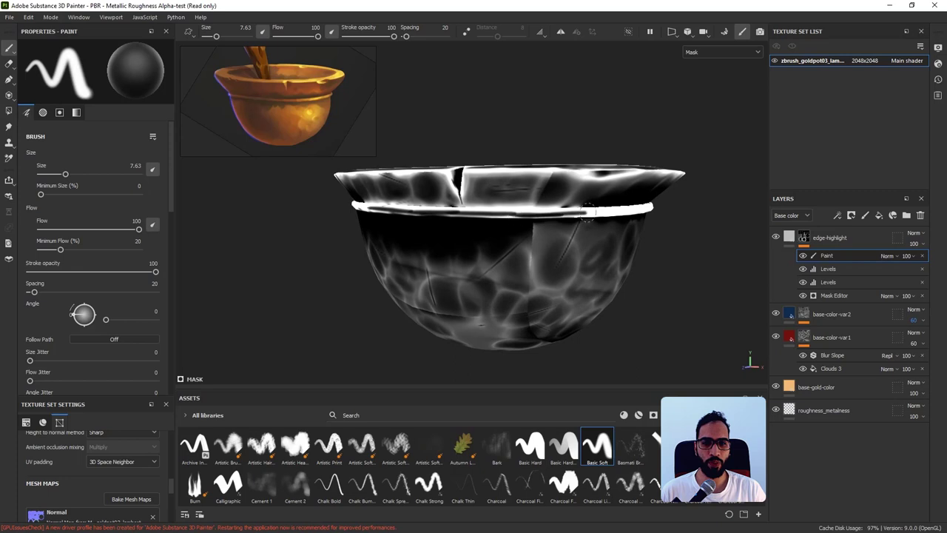
{"action": "left_click_drag", "start_coordinate": [648, 237], "coordinate": [461, 241], "text": "alt"}
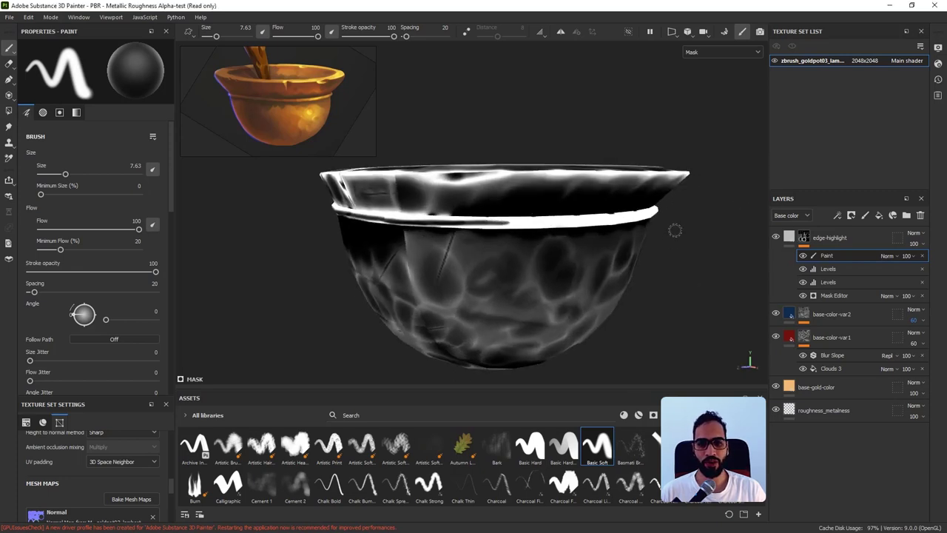
{"action": "left_click_drag", "start_coordinate": [670, 236], "coordinate": [483, 222], "text": "alt"}
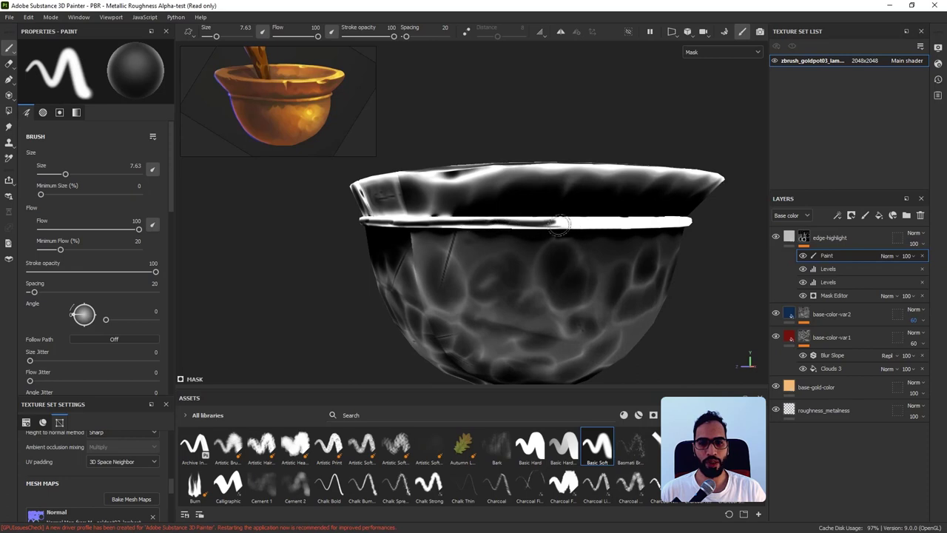
{"action": "left_click_drag", "start_coordinate": [545, 223], "coordinate": [616, 223]}
{"action": "key", "text": "ctrl+z"}
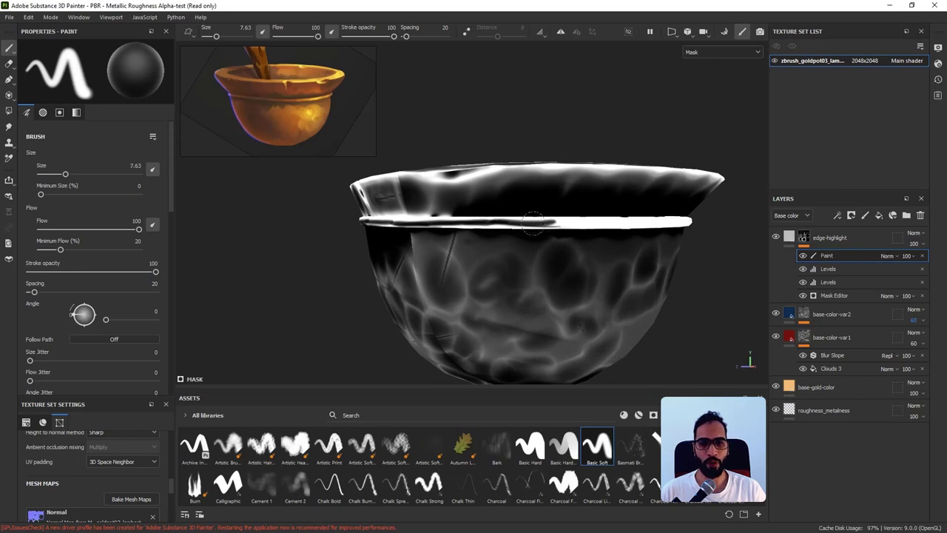
{"action": "mouse_move", "coordinate": [668, 245]}
{"action": "left_mouse_down", "text": "alt"}
{"action": "mouse_move", "coordinate": [564, 246]}
{"action": "mouse_move", "coordinate": [562, 221]}
{"action": "left_mouse_up", "text": "alt"}
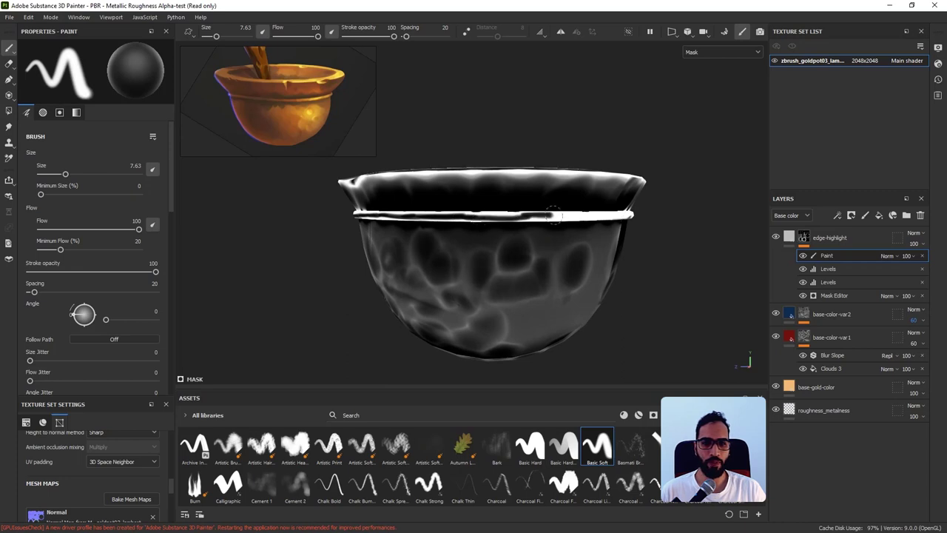
{"action": "mouse_move", "coordinate": [560, 215]}
{"action": "left_mouse_down", "text": "alt"}
{"action": "mouse_move", "coordinate": [507, 247]}
{"action": "mouse_move", "coordinate": [473, 222]}
{"action": "left_mouse_up", "text": "alt"}
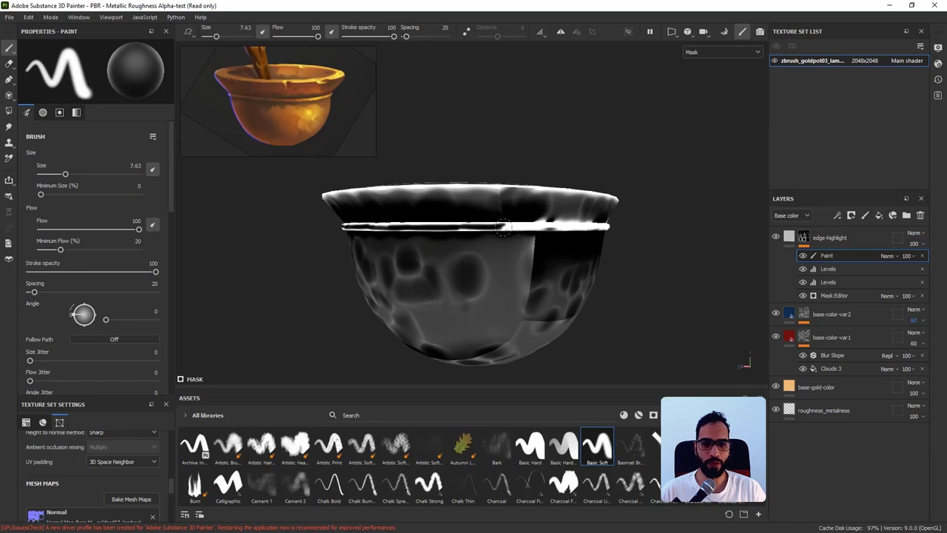
{"action": "mouse_move", "coordinate": [510, 226]}
{"action": "left_mouse_down", "text": "alt"}
{"action": "mouse_move", "coordinate": [540, 249]}
{"action": "mouse_move", "coordinate": [509, 226]}
{"action": "left_mouse_up", "text": "alt"}
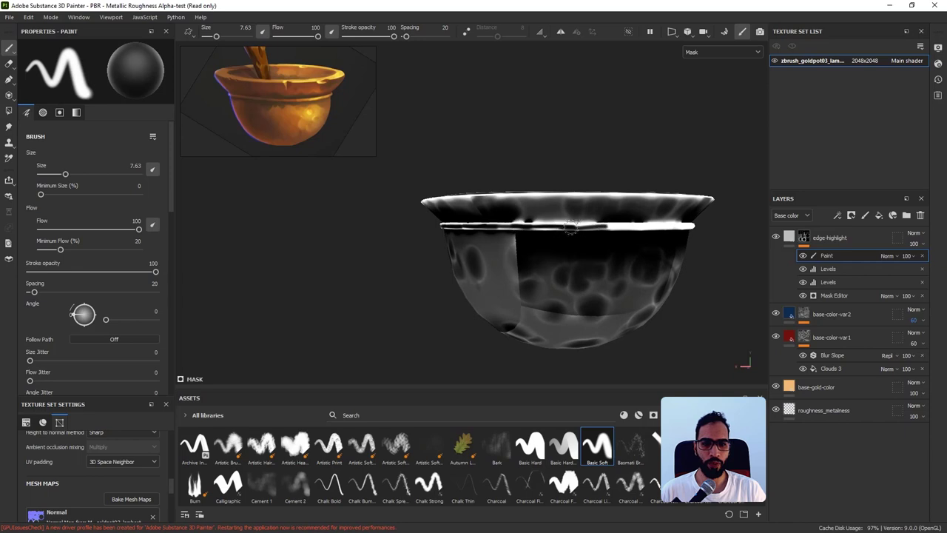
{"action": "left_click_drag", "start_coordinate": [608, 226], "coordinate": [512, 258], "text": "alt"}
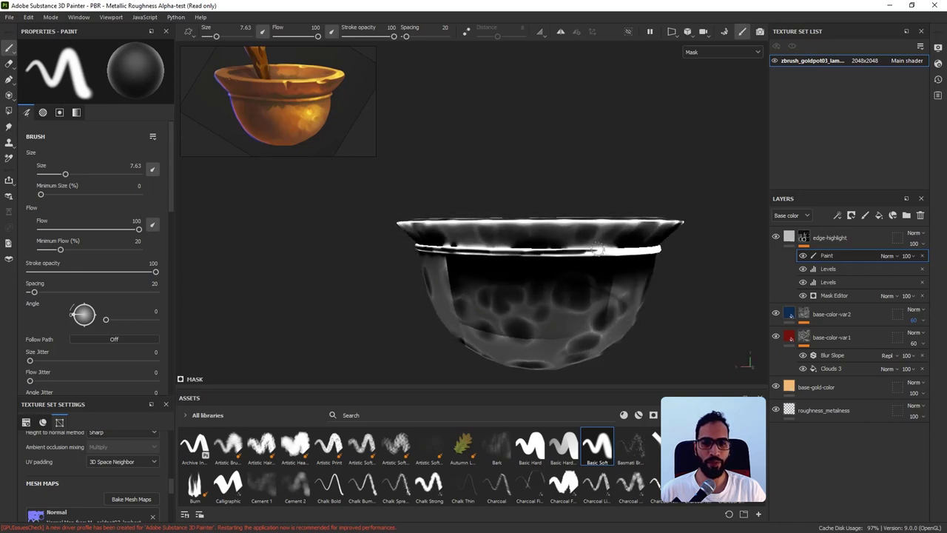
{"action": "mouse_move", "coordinate": [597, 250]}
{"action": "left_mouse_down", "text": "alt"}
{"action": "mouse_move", "coordinate": [503, 254]}
{"action": "mouse_move", "coordinate": [484, 264]}
{"action": "left_mouse_up", "text": "alt"}
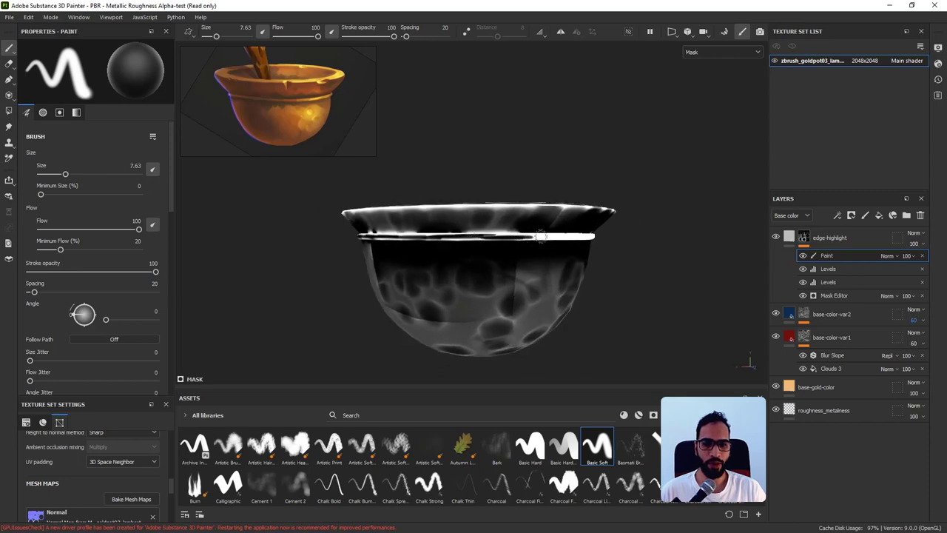
{"action": "middle_click_drag", "start_coordinate": [541, 236], "coordinate": [575, 237]}
{"action": "mouse_move", "coordinate": [602, 243]}
{"action": "left_mouse_down", "text": "alt"}
{"action": "mouse_move", "coordinate": [551, 246]}
{"action": "mouse_move", "coordinate": [600, 237]}
{"action": "left_mouse_up", "text": "alt"}
{"action": "right_click_drag", "start_coordinate": [493, 251], "coordinate": [485, 256], "text": "alt"}
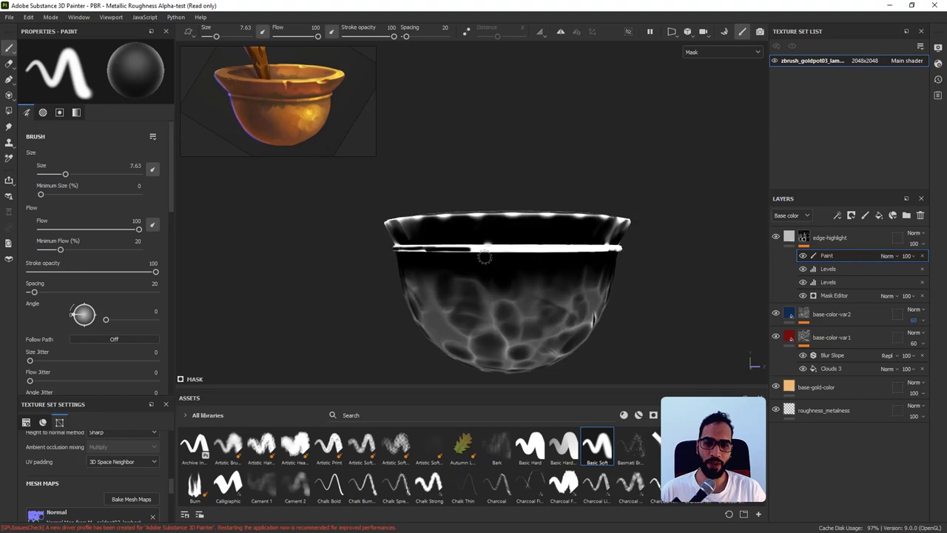
{"action": "mouse_move", "coordinate": [473, 248]}
{"action": "left_mouse_down"}
{"action": "mouse_move", "coordinate": [522, 249]}
{"action": "mouse_move", "coordinate": [478, 252]}
{"action": "mouse_move", "coordinate": [509, 272]}
{"action": "mouse_move", "coordinate": [533, 271]}
{"action": "mouse_move", "coordinate": [561, 246]}
{"action": "left_mouse_up"}
{"action": "key", "text": "ctrl+z"}
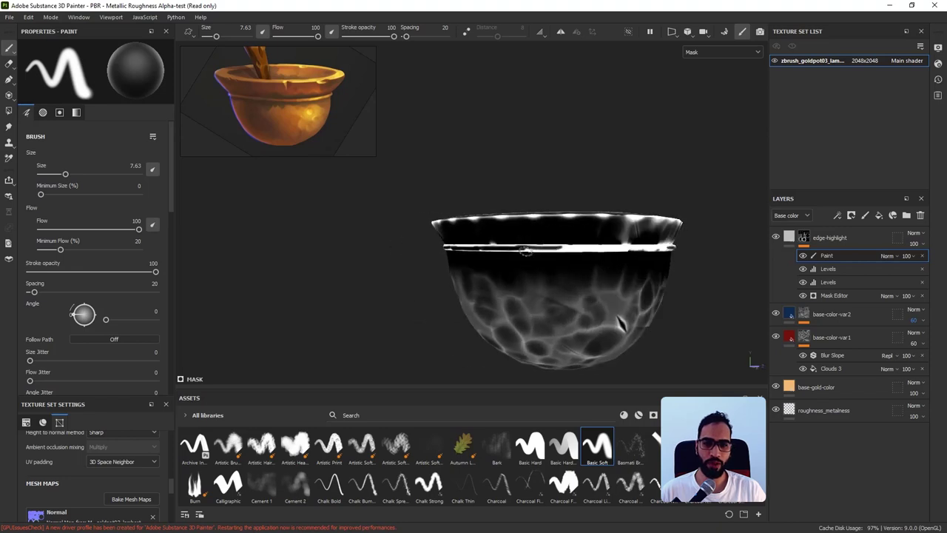
Undo the latest band strokes and delete the Paint effect from the edge-highlight mask.
{"action": "key", "text": "ctrl+z"}
{"action": "key", "text": "ctrl+z"}
{"action": "left_click", "coordinate": [922, 255]}
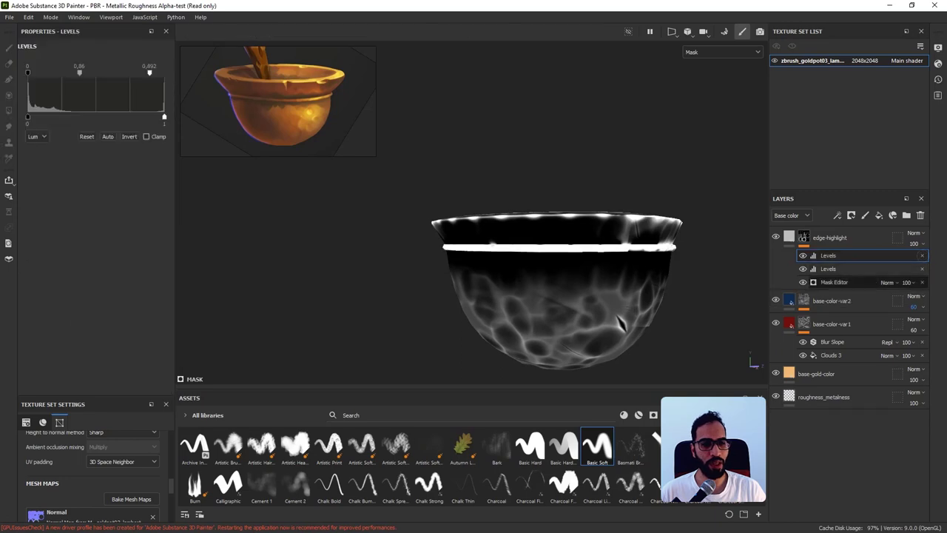
Hide the duplicated Levels adjustment to check the mask around the pot, and delete that duplicate.
{"action": "left_click", "coordinate": [803, 255]}
{"action": "left_click_drag", "start_coordinate": [663, 284], "coordinate": [838, 285], "text": "alt"}
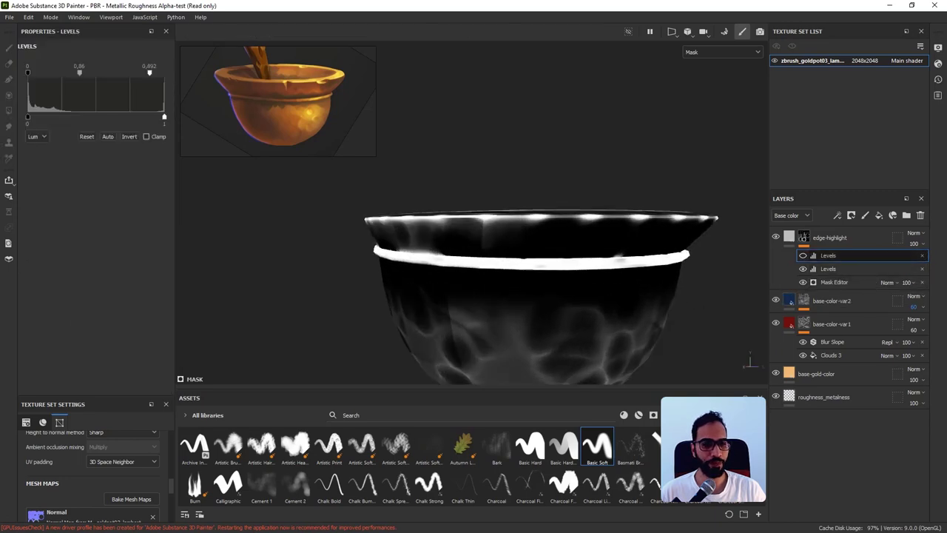
{"action": "left_click", "coordinate": [922, 256]}
Set the Global Balance of the edge-highlight mask's Mask Editor to 0.77.
{"action": "left_click", "coordinate": [835, 269]}
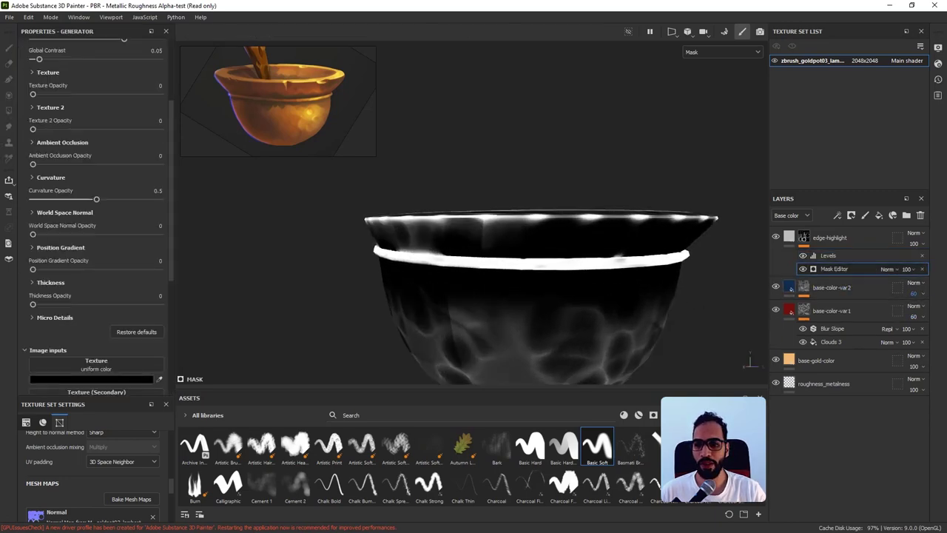
{"action": "left_click_drag", "start_coordinate": [577, 296], "coordinate": [655, 268], "text": "alt"}
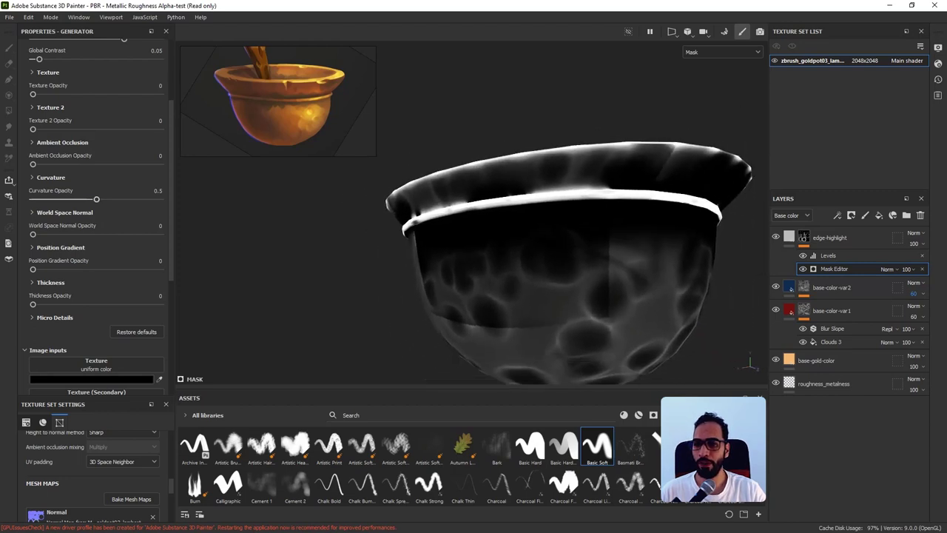
{"action": "scroll", "coordinate": [96, 215], "scroll_direction": "up", "scroll_amount": 3}
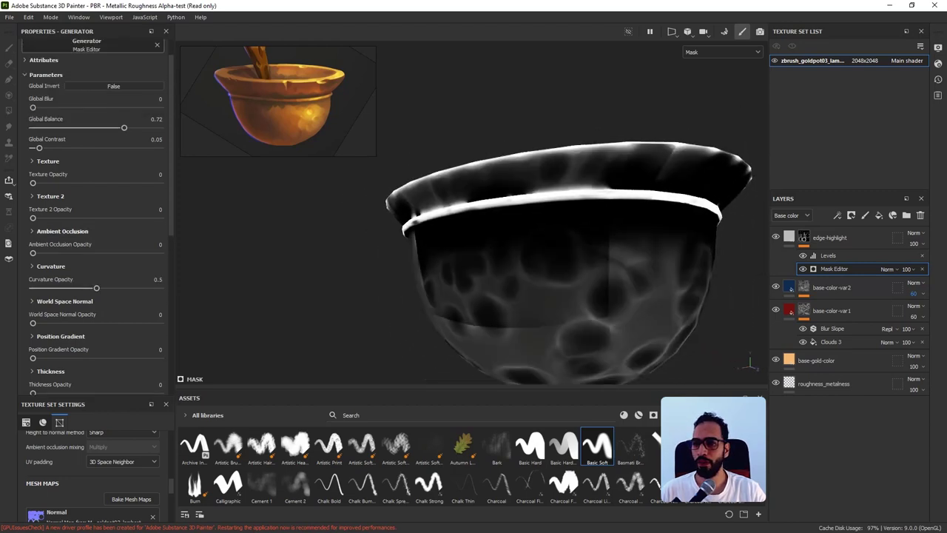
{"action": "left_click_drag", "start_coordinate": [124, 128], "coordinate": [131, 128]}
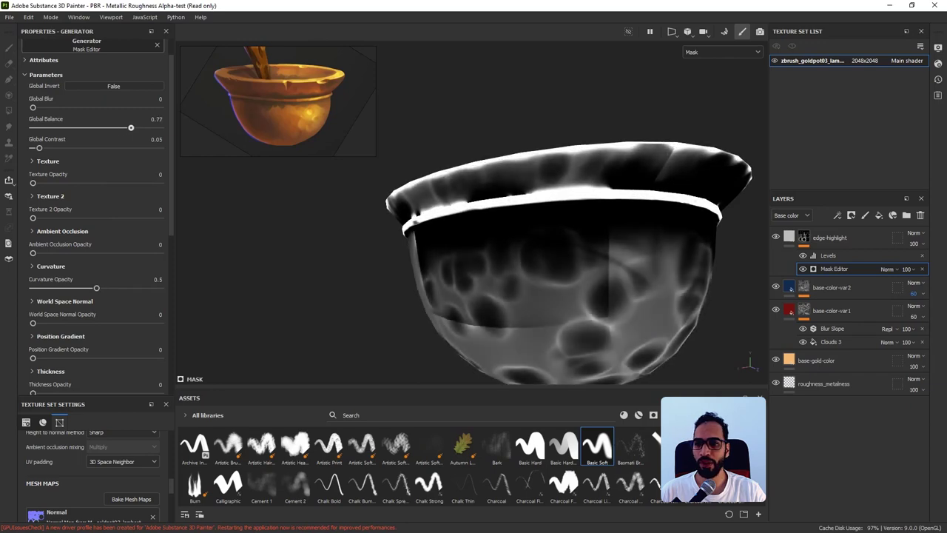
Set the Global Contrast of the edge-highlight mask's Mask Editor to 0.
{"action": "left_click_drag", "start_coordinate": [547, 274], "coordinate": [592, 267], "text": "alt"}
{"action": "scroll", "coordinate": [518, 259], "scroll_direction": "down", "scroll_amount": 2}
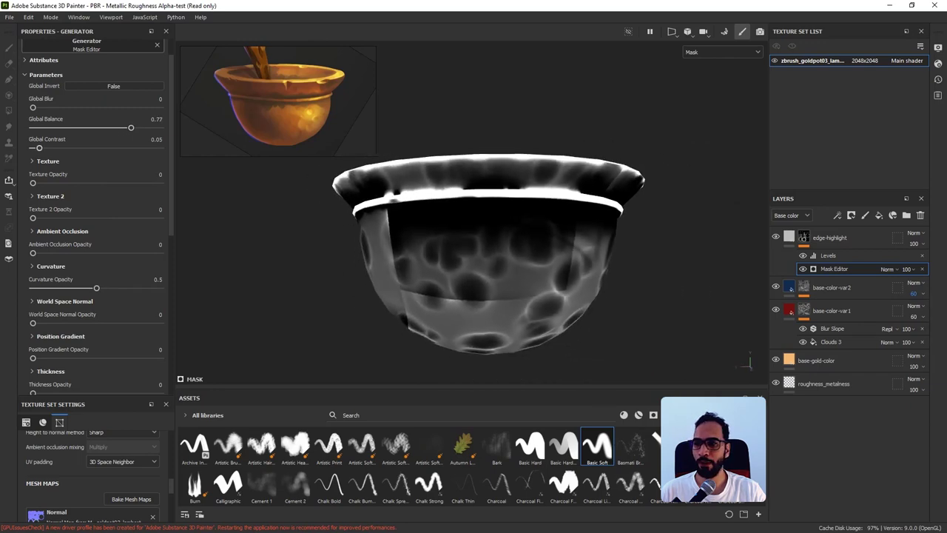
{"action": "left_click_drag", "start_coordinate": [34, 148], "coordinate": [32, 148]}
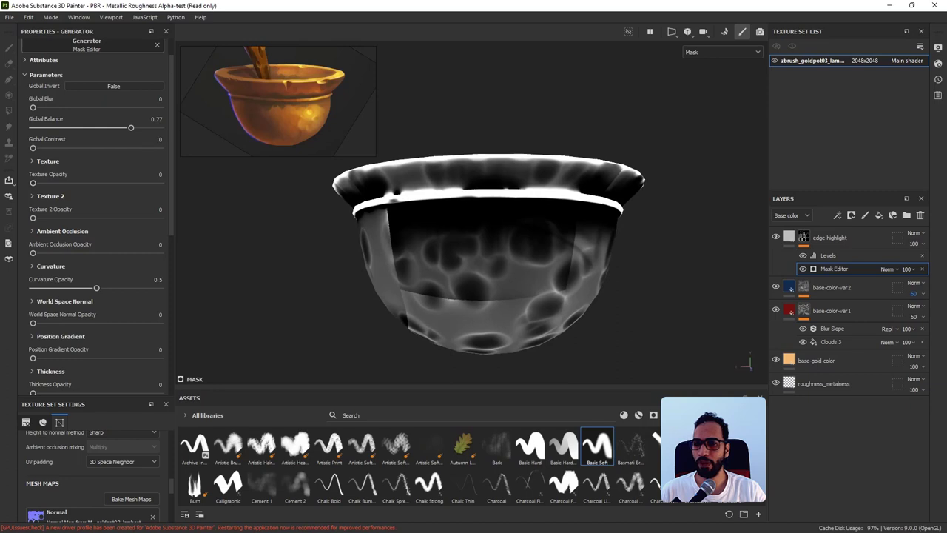
Try Global Invert on the edge-highlight mask's generator and switch it back to False.
{"action": "scroll", "coordinate": [96, 256], "scroll_direction": "down", "scroll_amount": 2}
{"action": "left_click_drag", "start_coordinate": [415, 259], "coordinate": [584, 296], "text": "alt"}
{"action": "scroll", "coordinate": [473, 258], "scroll_direction": "down", "scroll_amount": 2}
{"action": "scroll", "coordinate": [97, 245], "scroll_direction": "up", "scroll_amount": 3}
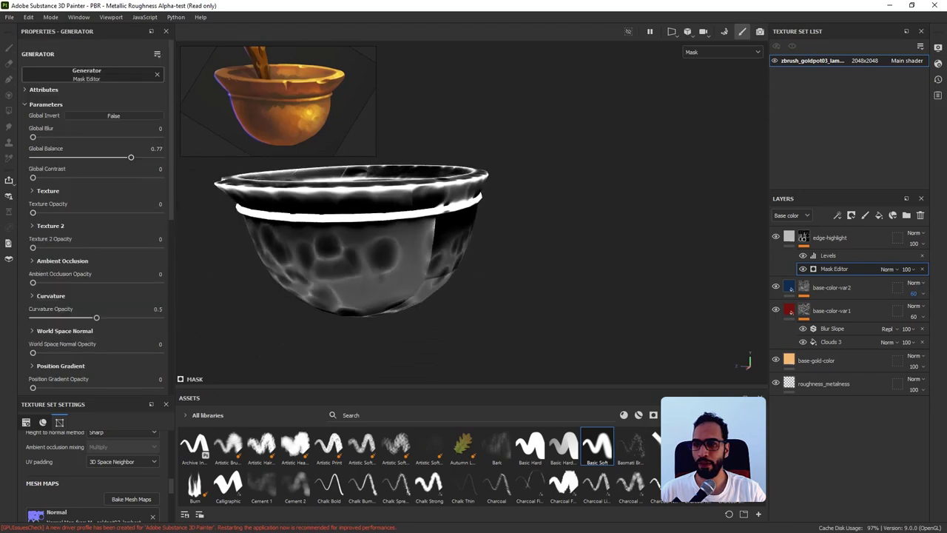
{"action": "left_click", "coordinate": [113, 115]}
{"action": "left_click", "coordinate": [114, 115]}
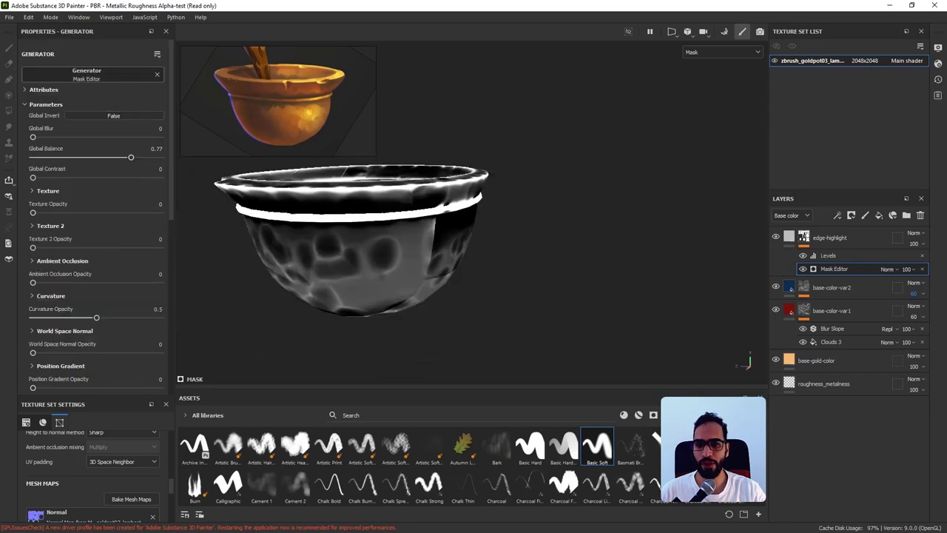
{"action": "left_click_drag", "start_coordinate": [415, 266], "coordinate": [492, 270], "text": "alt"}
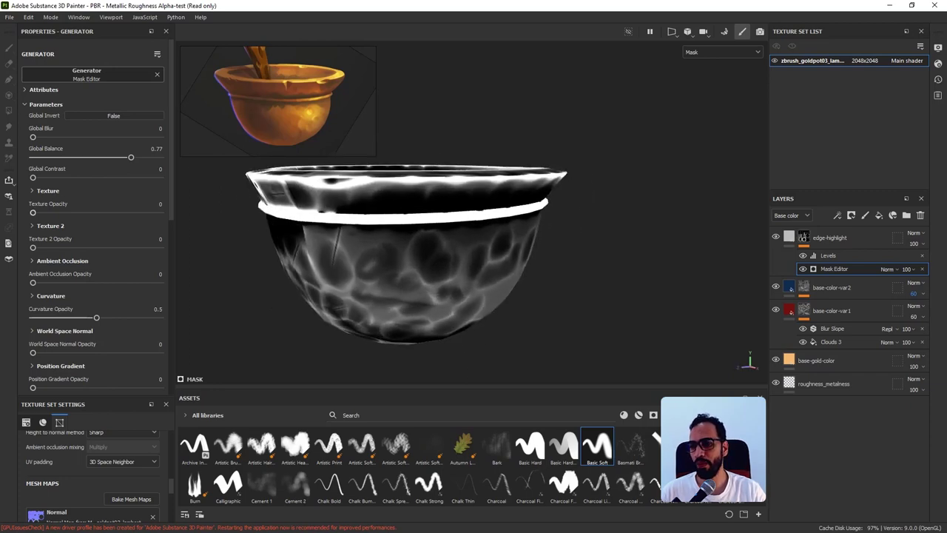
Set the Mask Editor's Global Blur to 0.19, Global Contrast to 0.28 and Global Balance to 0.7, checking the mask around the pot.
{"action": "left_click_drag", "start_coordinate": [32, 137], "coordinate": [34, 137]}
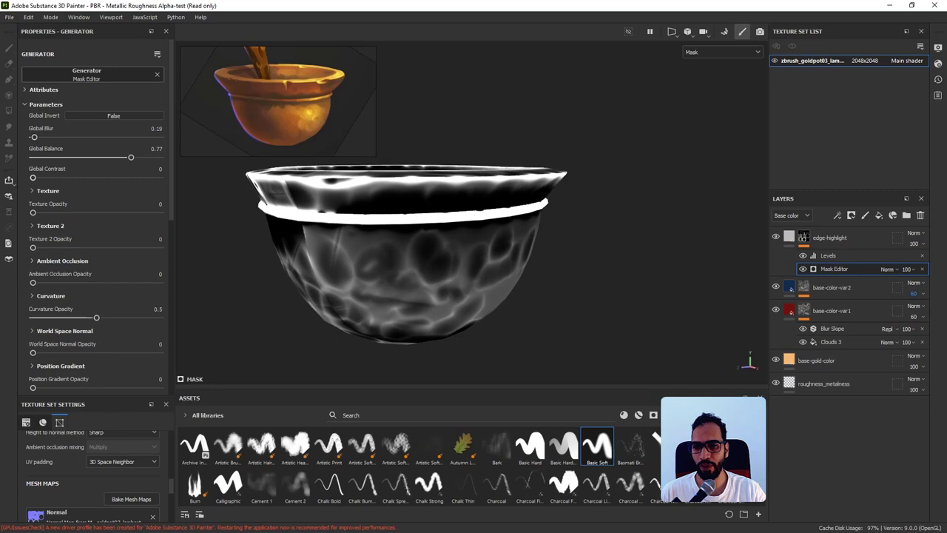
{"action": "left_click_drag", "start_coordinate": [474, 267], "coordinate": [318, 266], "text": "alt"}
{"action": "middle_click_drag", "start_coordinate": [318, 266], "coordinate": [536, 259], "text": "alt"}
{"action": "right_click_drag", "start_coordinate": [536, 259], "coordinate": [452, 274], "text": "alt"}
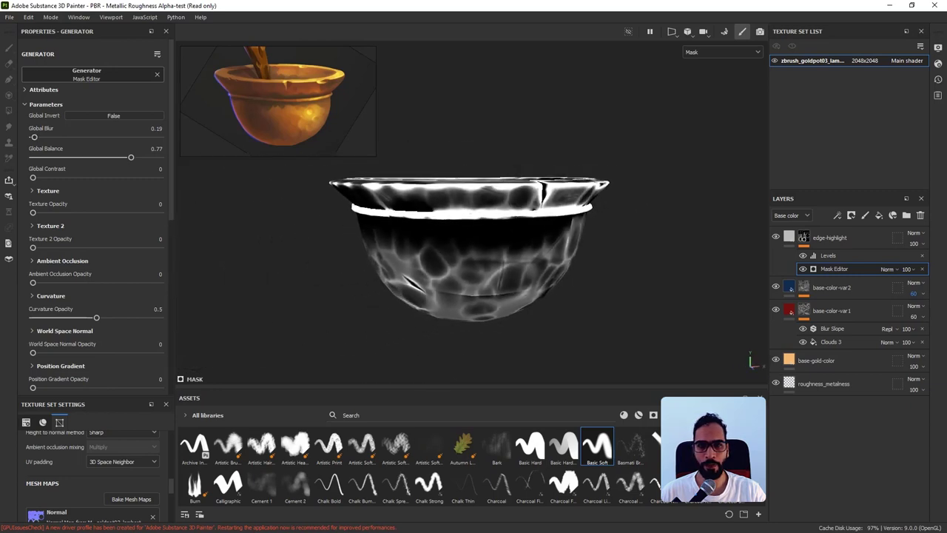
{"action": "left_click_drag", "start_coordinate": [474, 259], "coordinate": [333, 259], "text": "alt"}
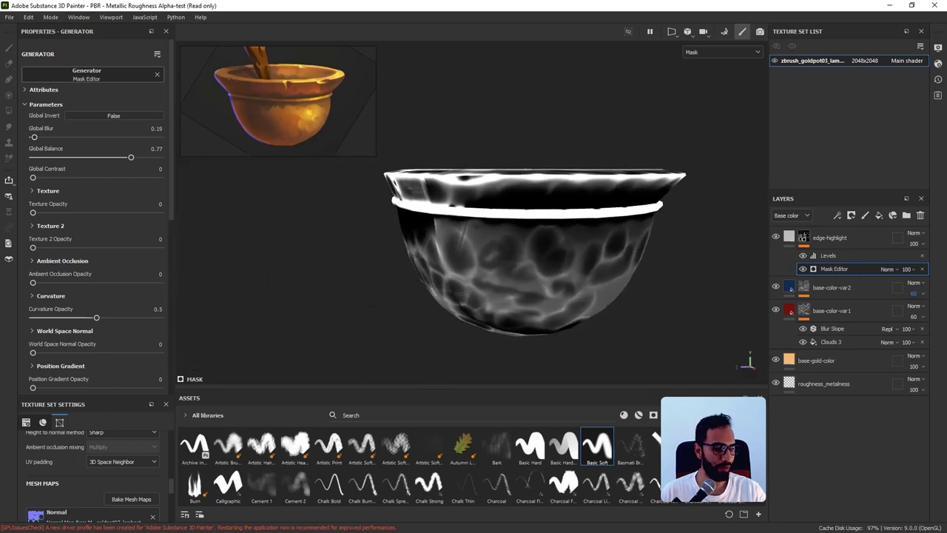
{"action": "left_click_drag", "start_coordinate": [474, 259], "coordinate": [470, 215], "text": "alt"}
{"action": "left_click_drag", "start_coordinate": [518, 274], "coordinate": [510, 298], "text": "alt"}
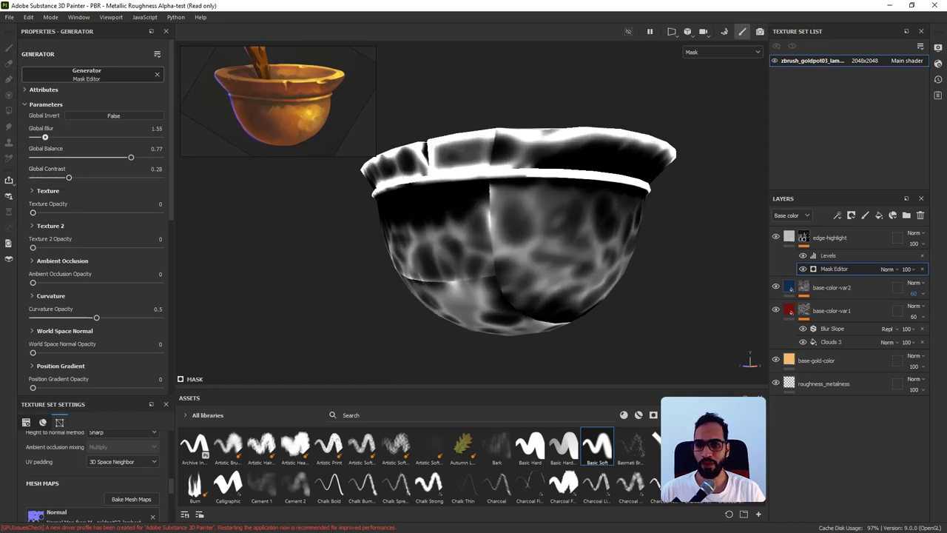
{"action": "left_click_drag", "start_coordinate": [131, 157], "coordinate": [122, 157]}
{"action": "left_click_drag", "start_coordinate": [376, 242], "coordinate": [676, 299], "text": "alt"}
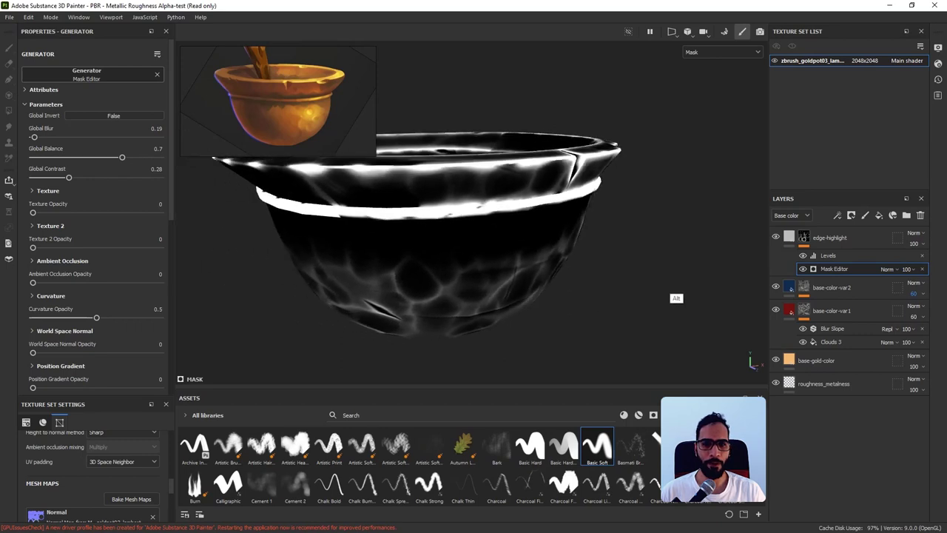
Show the 3D and UV views side by side and add a Paint effect to the edge-highlight mask, placed beneath Levels.
{"action": "key", "text": "F2"}
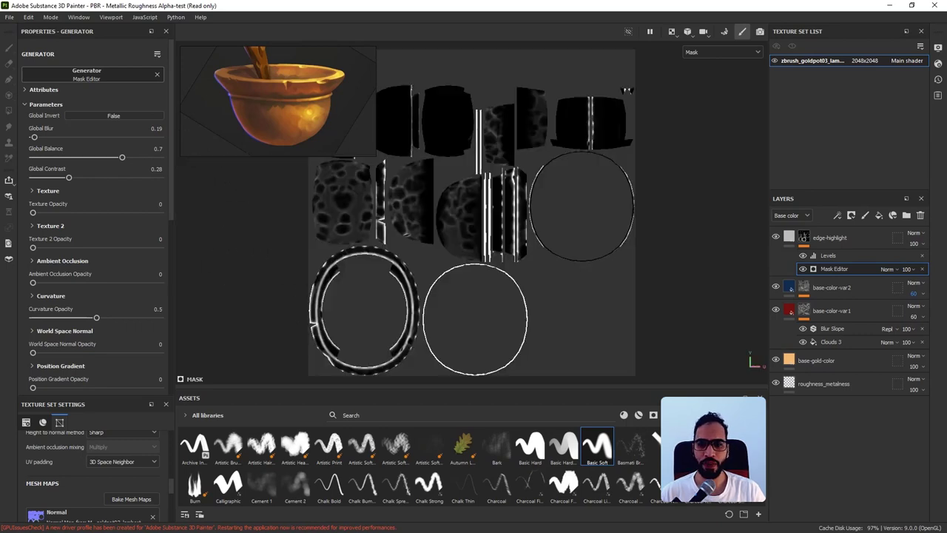
{"action": "key", "text": "F1"}
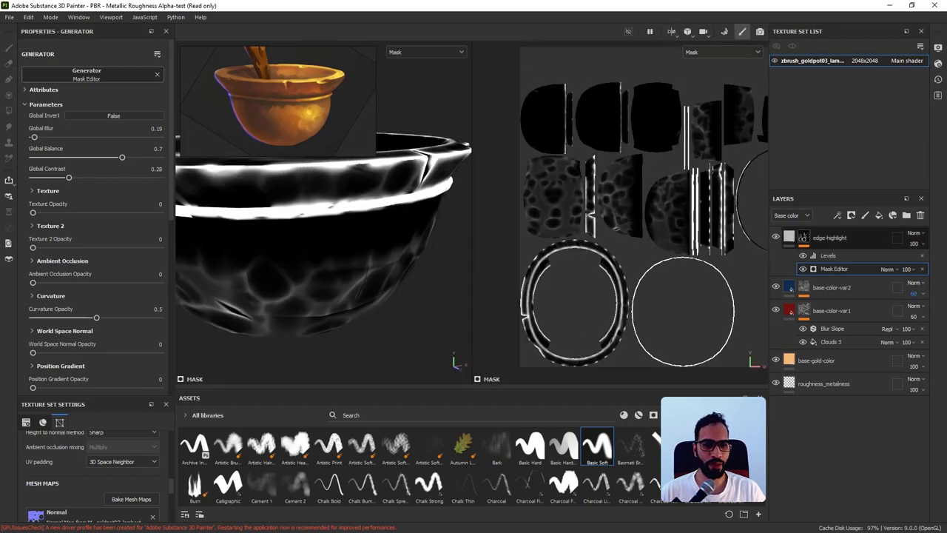
{"action": "left_click", "coordinate": [804, 238]}
{"action": "right_click", "coordinate": [804, 237]}
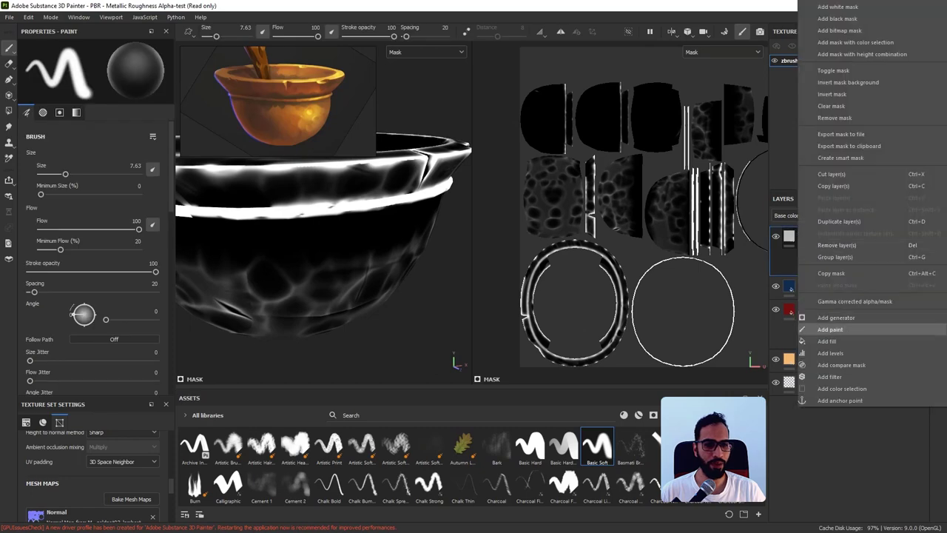
{"action": "left_click", "coordinate": [830, 329]}
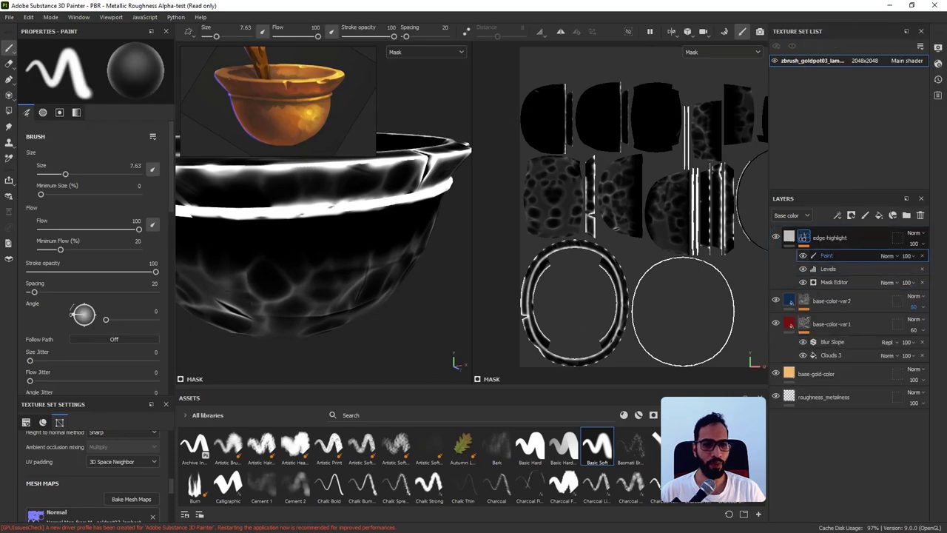
{"action": "left_click_drag", "start_coordinate": [826, 255], "coordinate": [826, 273]}
Paint black strokes along the upper pair of thin white band strips in the UV view.
{"action": "scroll", "coordinate": [665, 263], "scroll_direction": "up", "scroll_amount": 2}
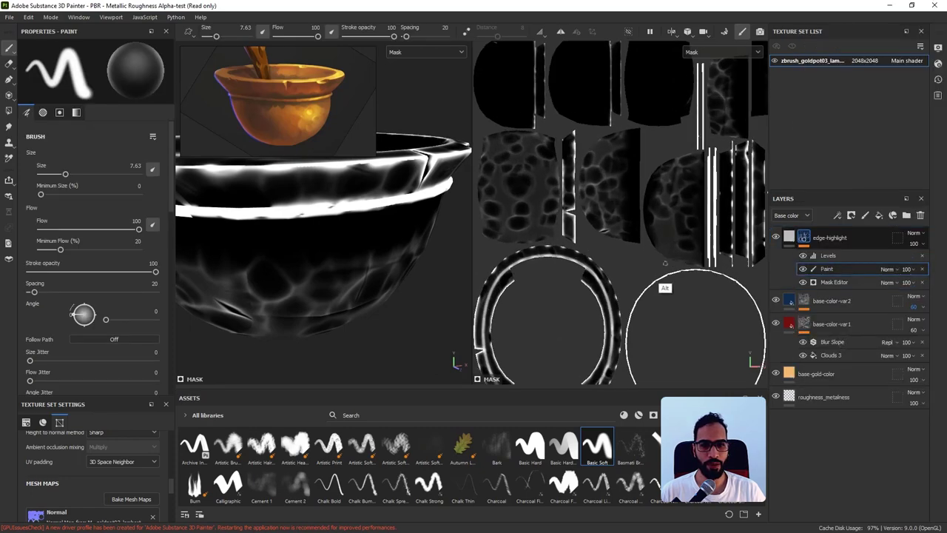
{"action": "mouse_move", "coordinate": [332, 211]}
{"action": "left_mouse_down"}
{"action": "mouse_move", "coordinate": [284, 212]}
{"action": "mouse_move", "coordinate": [318, 214]}
{"action": "left_mouse_up"}
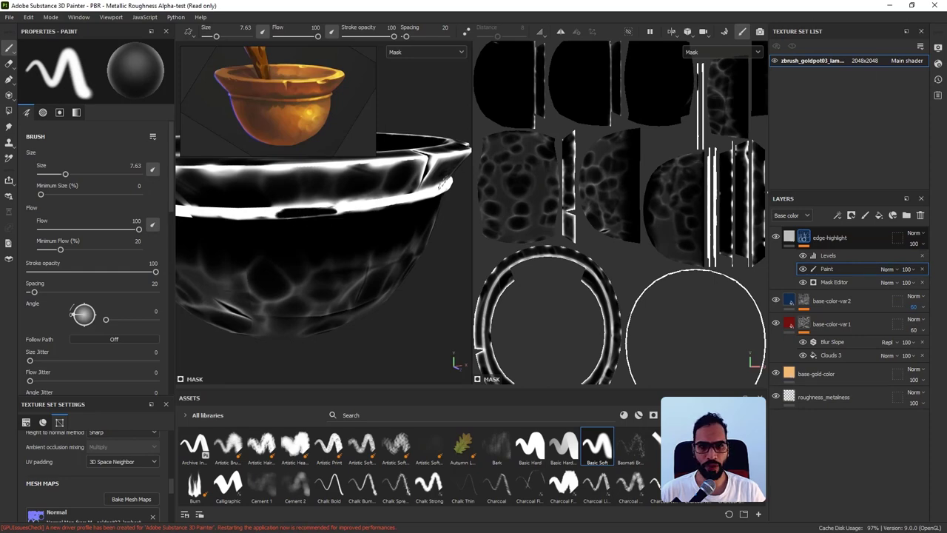
{"action": "scroll", "coordinate": [614, 135], "scroll_direction": "up", "scroll_amount": 4}
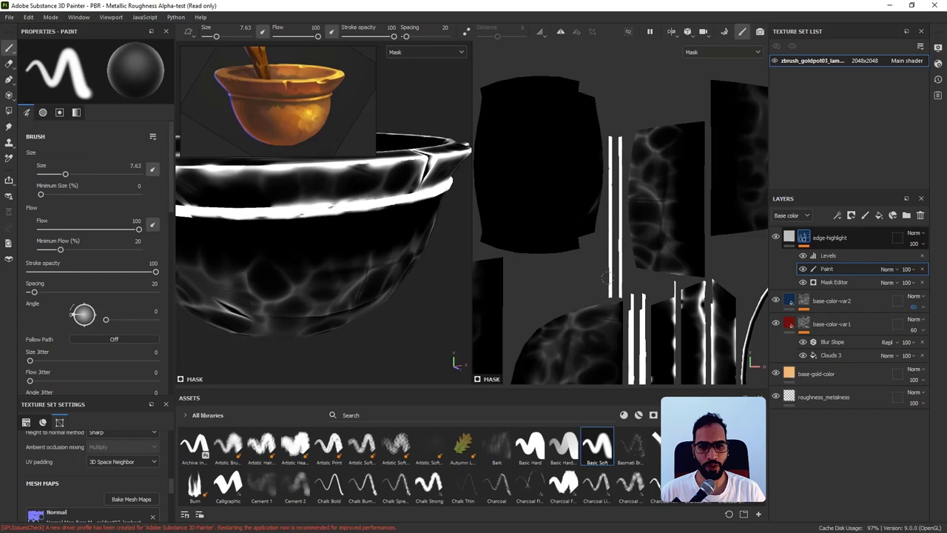
{"action": "mouse_move", "coordinate": [606, 277]}
{"action": "left_mouse_down"}
{"action": "mouse_move", "coordinate": [609, 294]}
{"action": "mouse_move", "coordinate": [615, 137]}
{"action": "mouse_move", "coordinate": [610, 144]}
{"action": "mouse_move", "coordinate": [608, 201]}
{"action": "mouse_move", "coordinate": [624, 142]}
{"action": "left_mouse_up"}
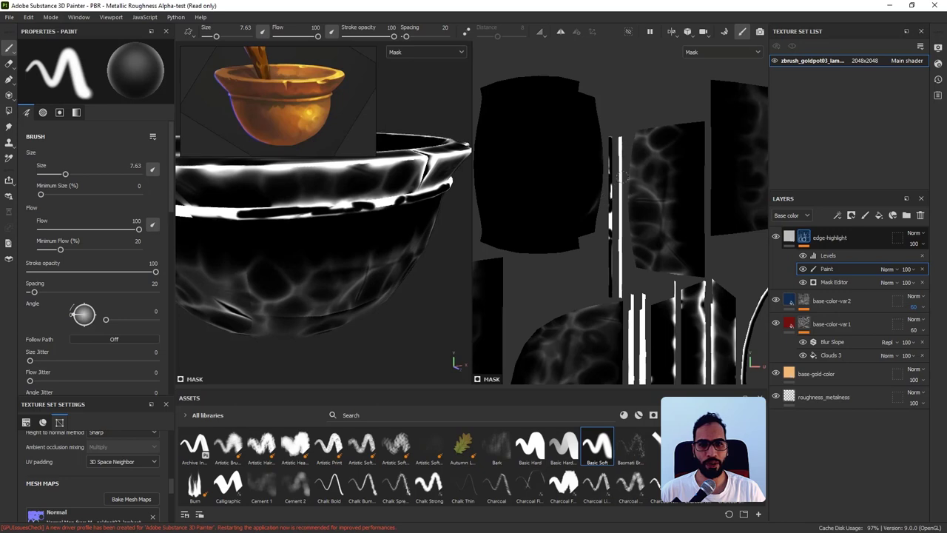
{"action": "left_click_drag", "start_coordinate": [622, 239], "coordinate": [621, 250]}
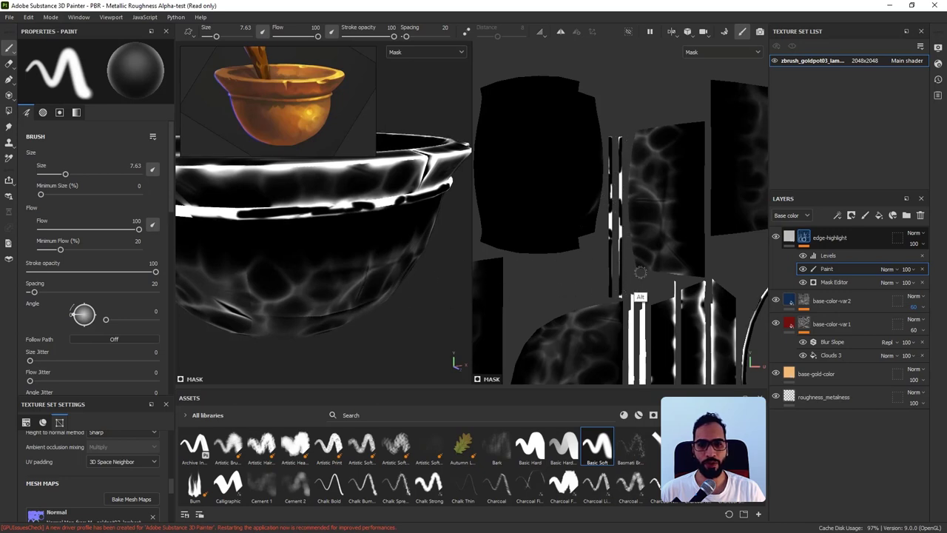
Paint black strokes along the lower pair of thin white band strips beside the rounded UV island.
{"action": "middle_click_drag", "start_coordinate": [641, 298], "coordinate": [641, 177]}
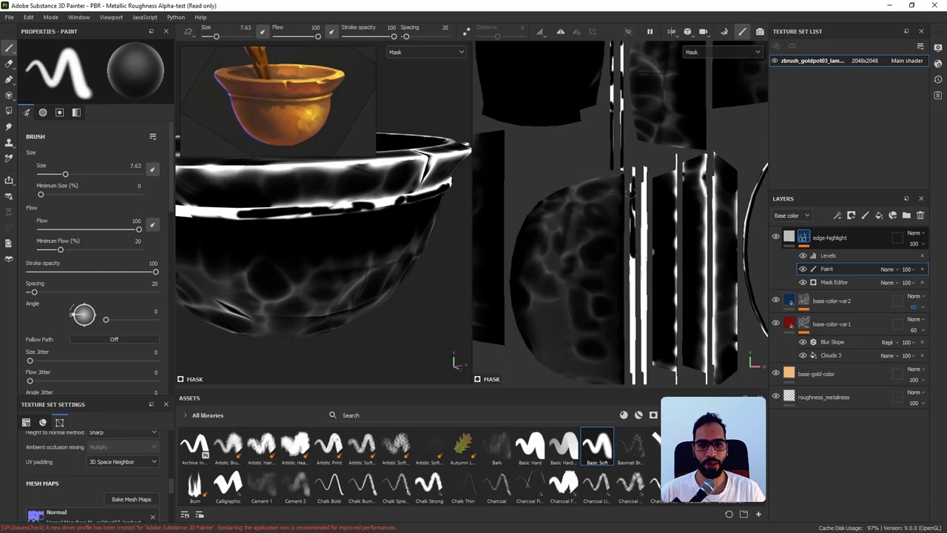
{"action": "middle_click_drag", "start_coordinate": [635, 275], "coordinate": [626, 211]}
{"action": "mouse_move", "coordinate": [626, 259]}
{"action": "left_mouse_down"}
{"action": "mouse_move", "coordinate": [626, 224]}
{"action": "mouse_move", "coordinate": [627, 309]}
{"action": "left_mouse_up"}
{"action": "mouse_move", "coordinate": [637, 265]}
{"action": "left_mouse_down"}
{"action": "mouse_move", "coordinate": [635, 228]}
{"action": "mouse_move", "coordinate": [636, 299]}
{"action": "mouse_move", "coordinate": [638, 107]}
{"action": "left_mouse_up"}
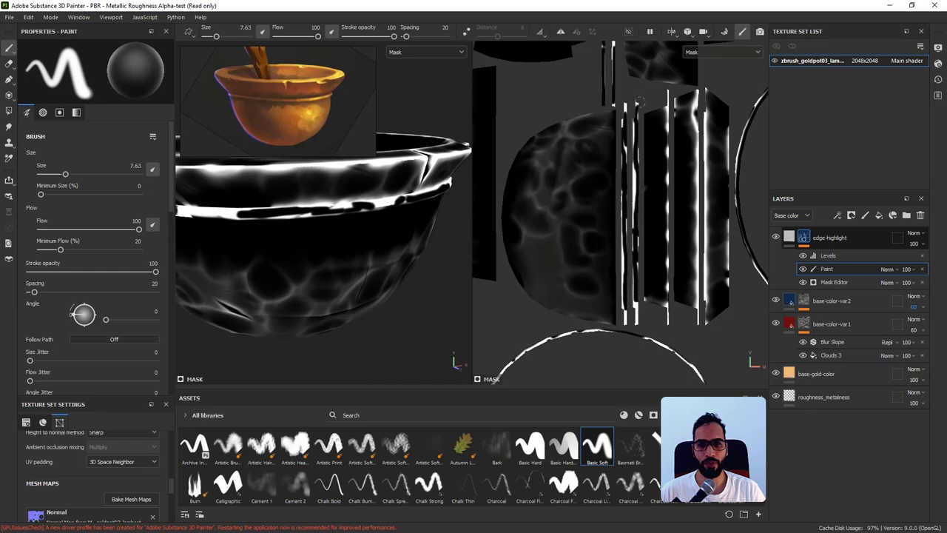
Touch up the black line at the gap in the pot's band, undoing the stray stroke.
{"action": "middle_click_drag", "start_coordinate": [383, 285], "coordinate": [450, 295], "text": "alt"}
{"action": "left_click_drag", "start_coordinate": [249, 215], "coordinate": [248, 220]}
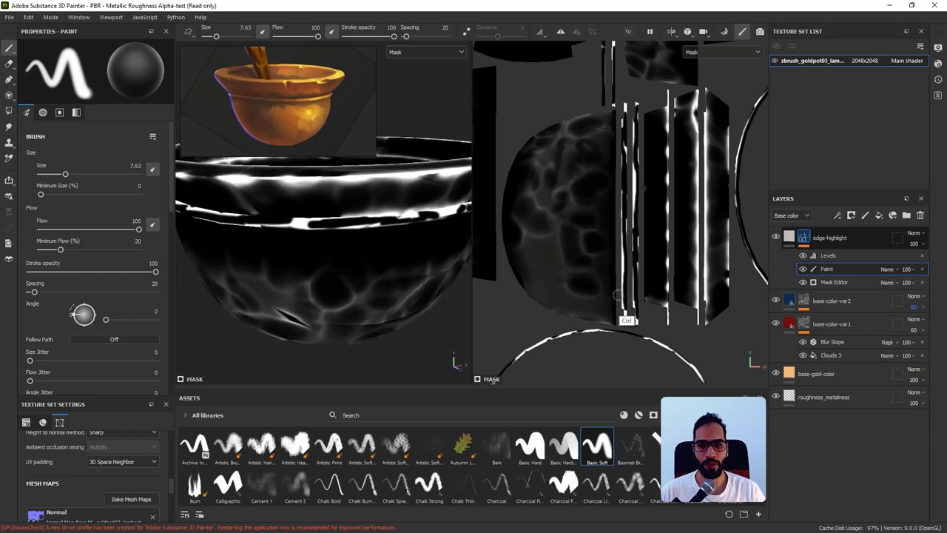
{"action": "key", "text": "ctrl+z"}
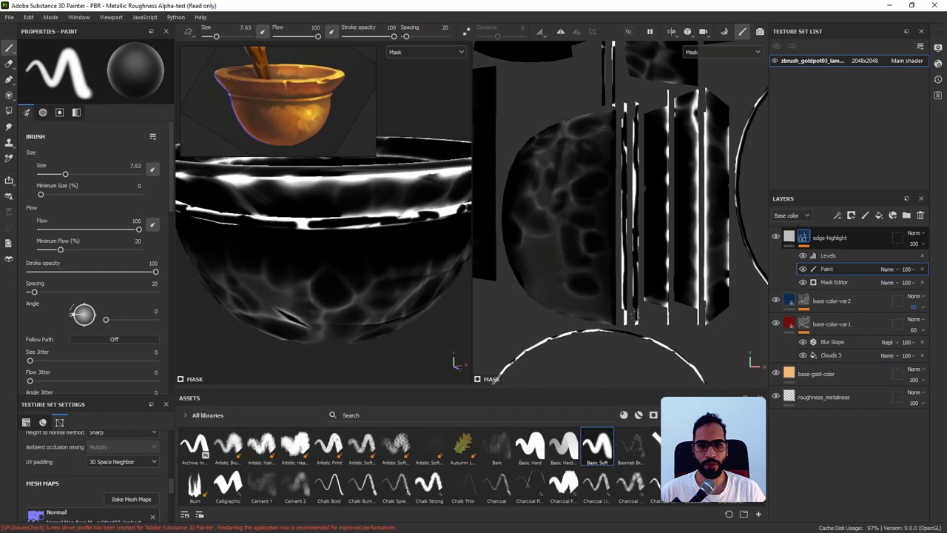
{"action": "left_click_drag", "start_coordinate": [399, 293], "coordinate": [445, 282], "text": "alt"}
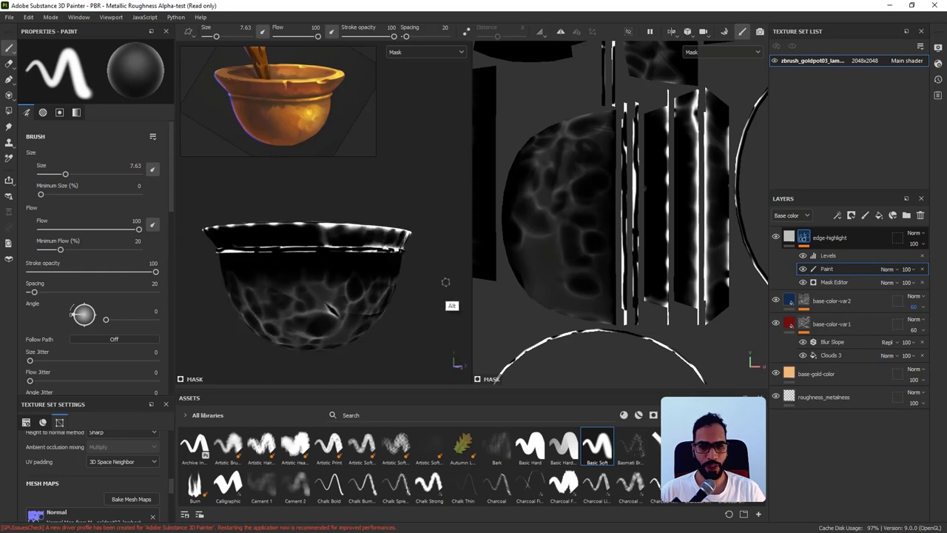
Limit the edge-highlight fill layer to the color and roughness channels.
{"action": "left_click", "coordinate": [790, 236]}
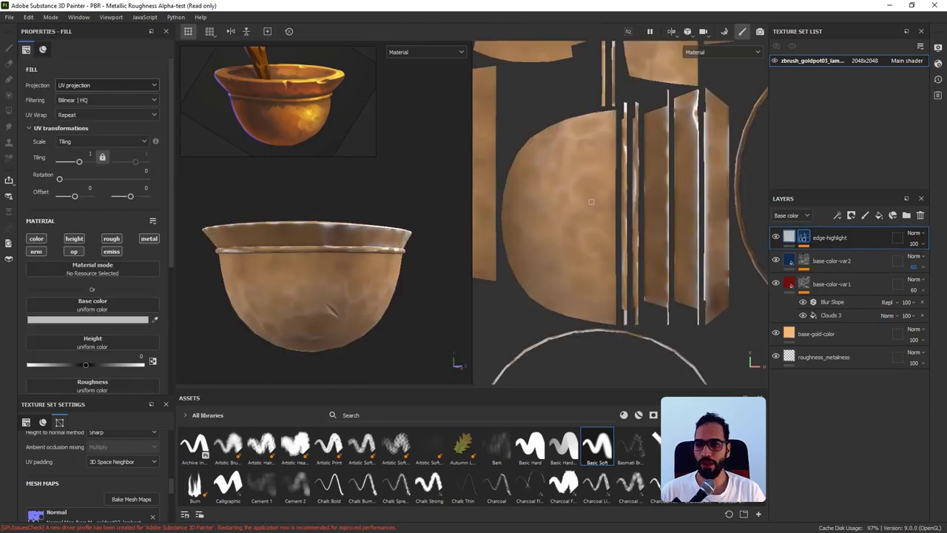
{"action": "left_click", "coordinate": [36, 239], "text": "alt"}
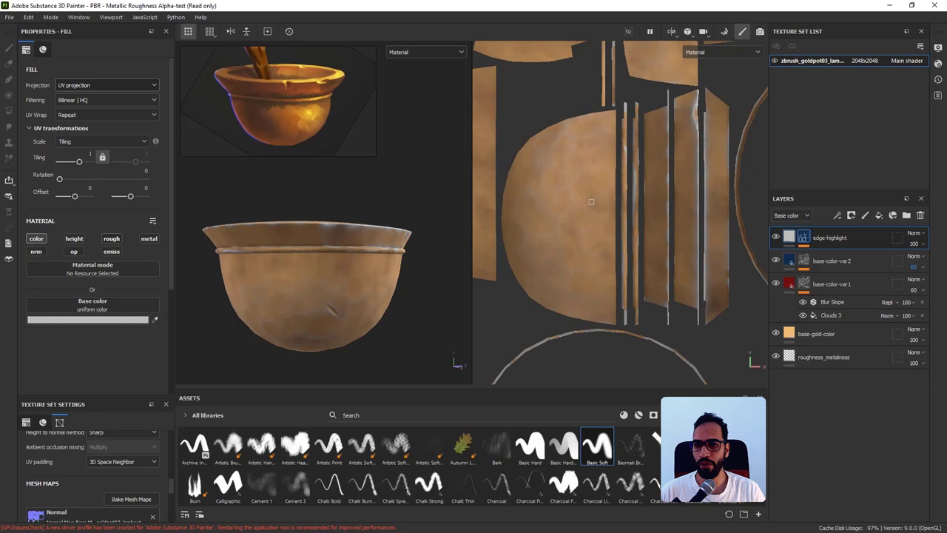
{"action": "left_click", "coordinate": [111, 238]}
{"action": "left_click_drag", "start_coordinate": [368, 281], "coordinate": [348, 317], "text": "alt"}
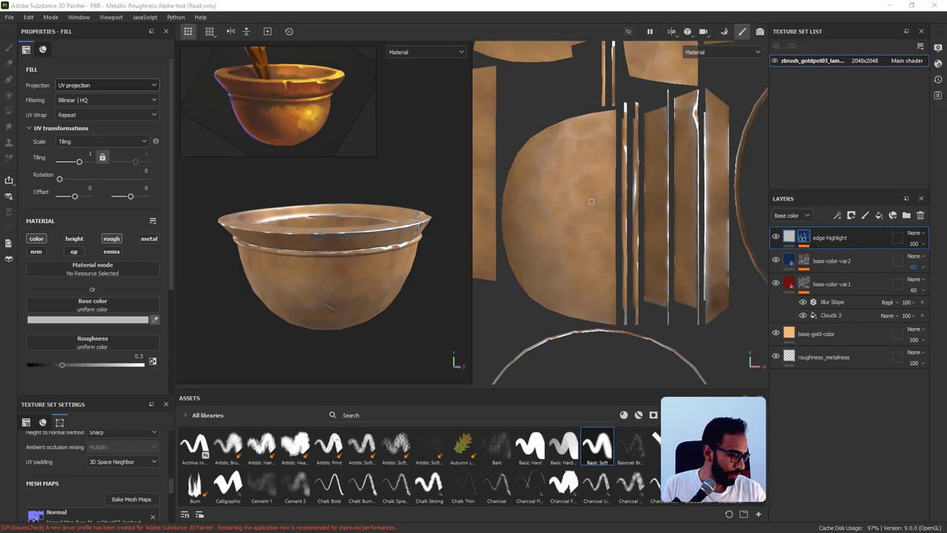
Sample the base-gold-color layer's swatch as the base color of the edge-highlight fill.
{"action": "left_click", "coordinate": [789, 333]}
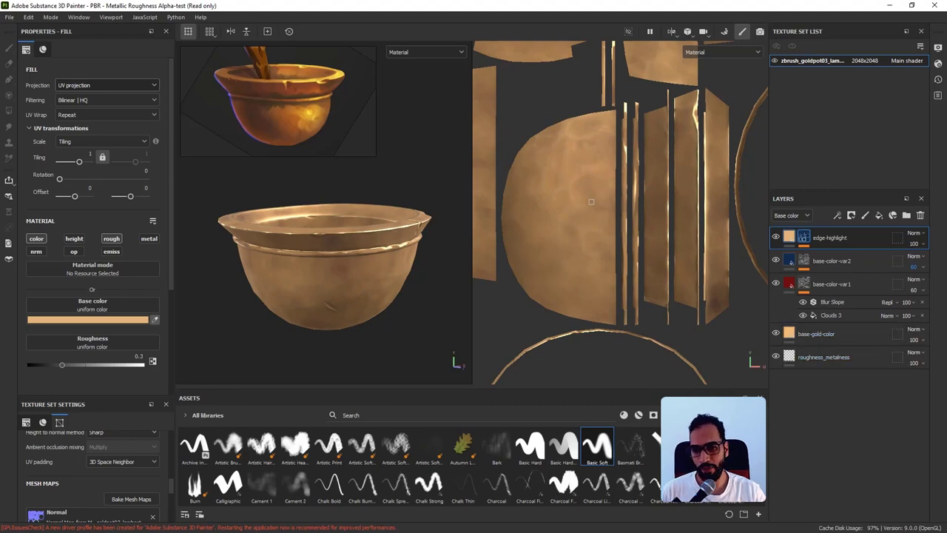
{"action": "left_click", "coordinate": [154, 319]}
{"action": "left_click", "coordinate": [789, 334]}
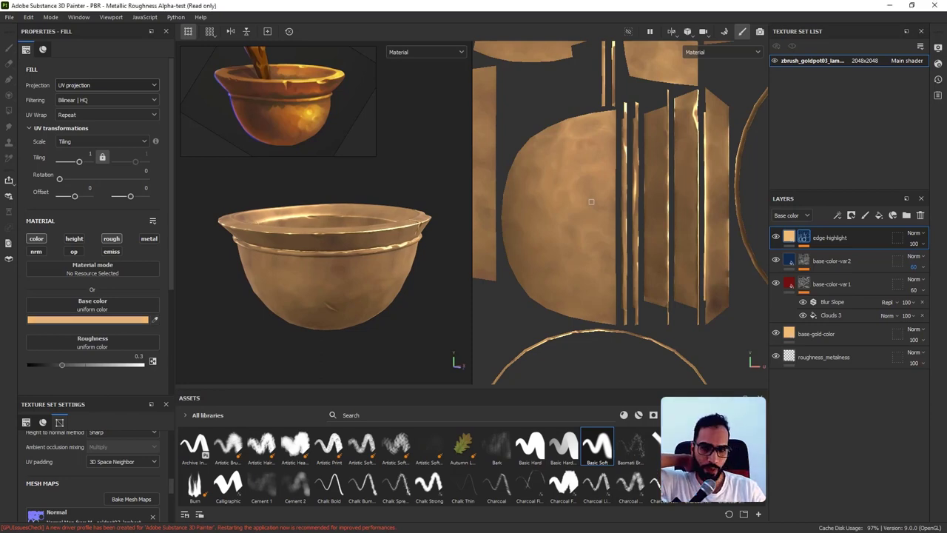
{"action": "left_click_drag", "start_coordinate": [325, 274], "coordinate": [344, 272], "text": "alt"}
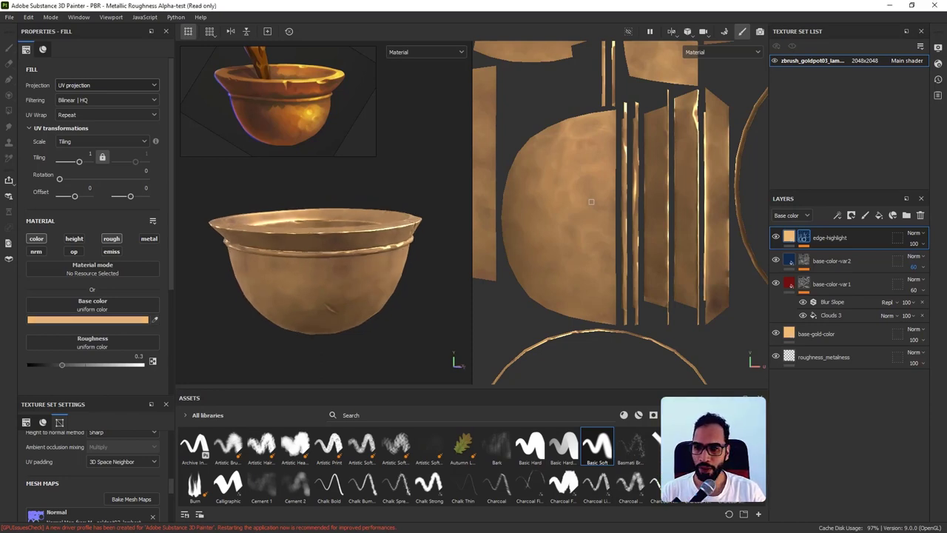
Show only the 3D view and set the edge-highlight fill's roughness to 0.4076, checking the highlights around the pot.
{"action": "mouse_move", "coordinate": [62, 365]}
{"action": "left_mouse_down"}
{"action": "mouse_move", "coordinate": [116, 365]}
{"action": "mouse_move", "coordinate": [43, 365]}
{"action": "mouse_move", "coordinate": [54, 365]}
{"action": "left_mouse_up"}
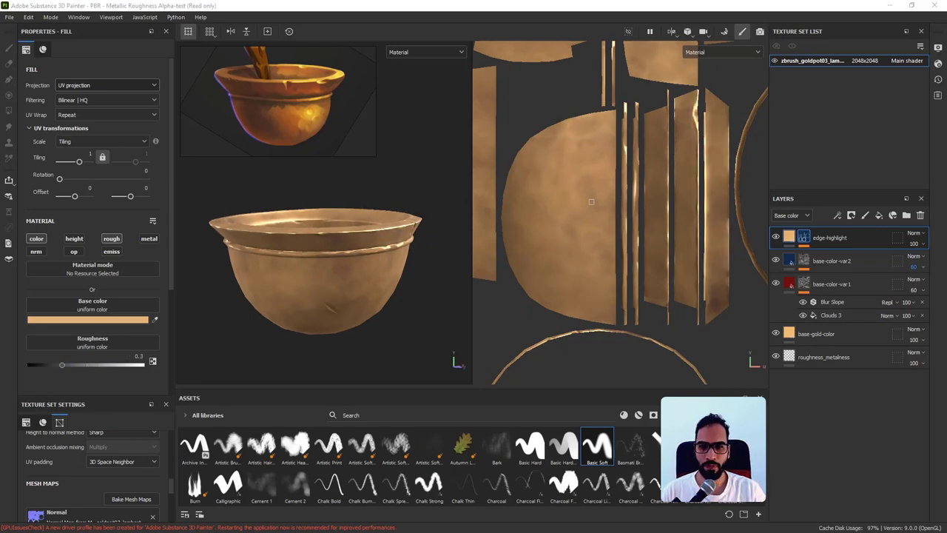
{"action": "key", "text": "F2"}
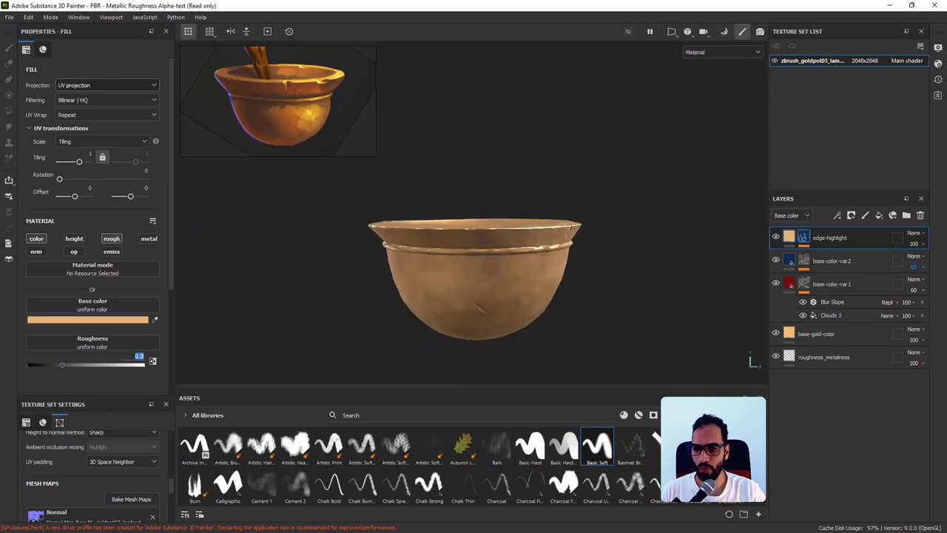
{"action": "left_click_drag", "start_coordinate": [62, 365], "coordinate": [66, 365]}
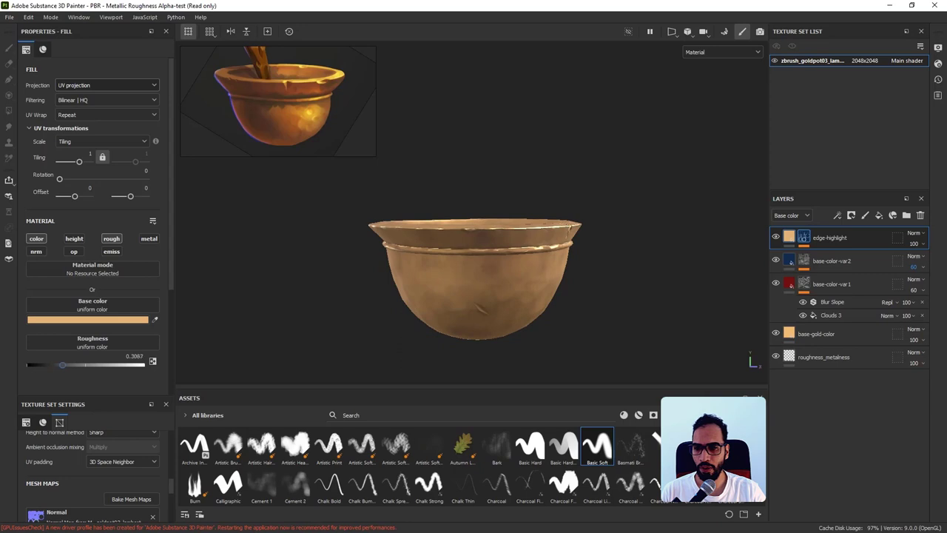
{"action": "left_click_drag", "start_coordinate": [503, 296], "coordinate": [459, 274], "text": "alt"}
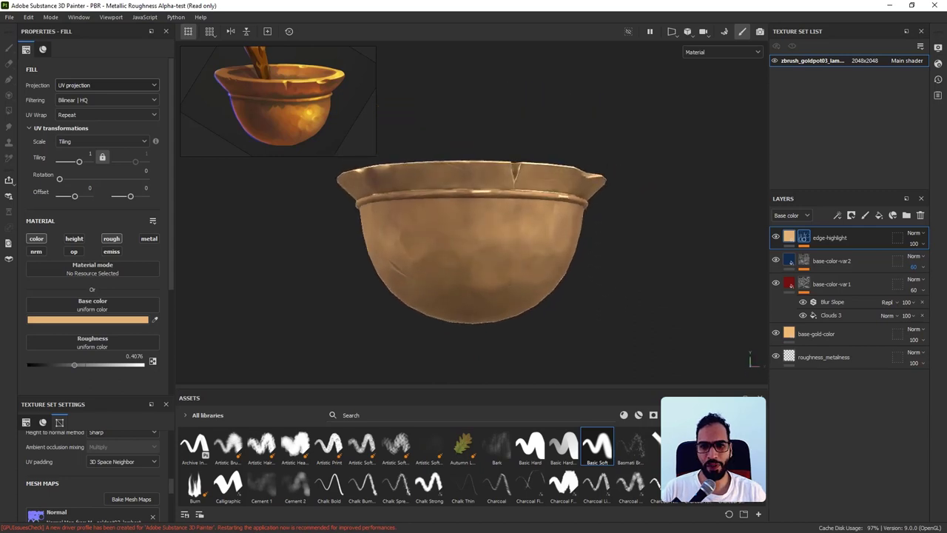
{"action": "left_click_drag", "start_coordinate": [507, 301], "coordinate": [585, 273], "text": "alt"}
{"action": "right_click_drag", "start_coordinate": [588, 250], "coordinate": [495, 254], "text": "shift"}
{"action": "left_click_drag", "start_coordinate": [497, 254], "coordinate": [598, 252], "text": "alt"}
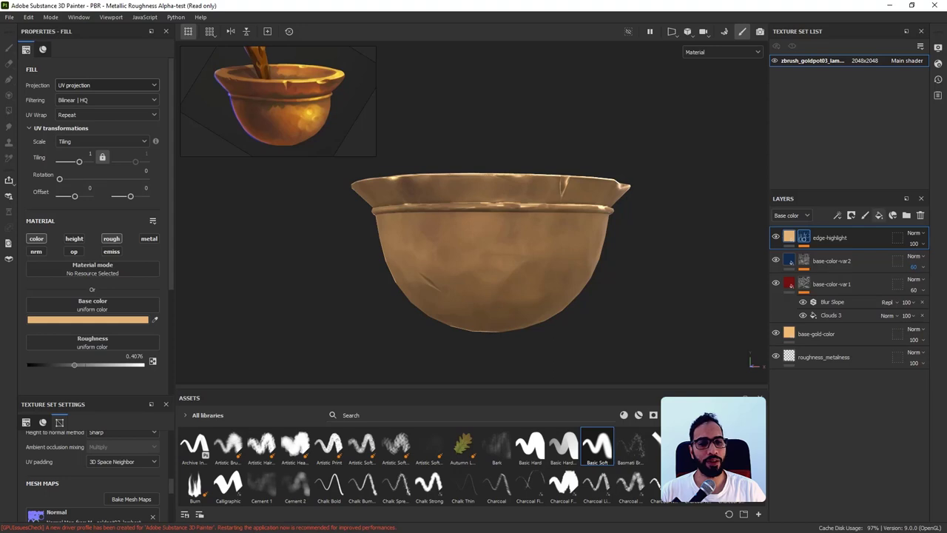
Add a fill layer above the edge-highlight layer and limit it to the color and roughness channels.
{"action": "left_click", "coordinate": [879, 215]}
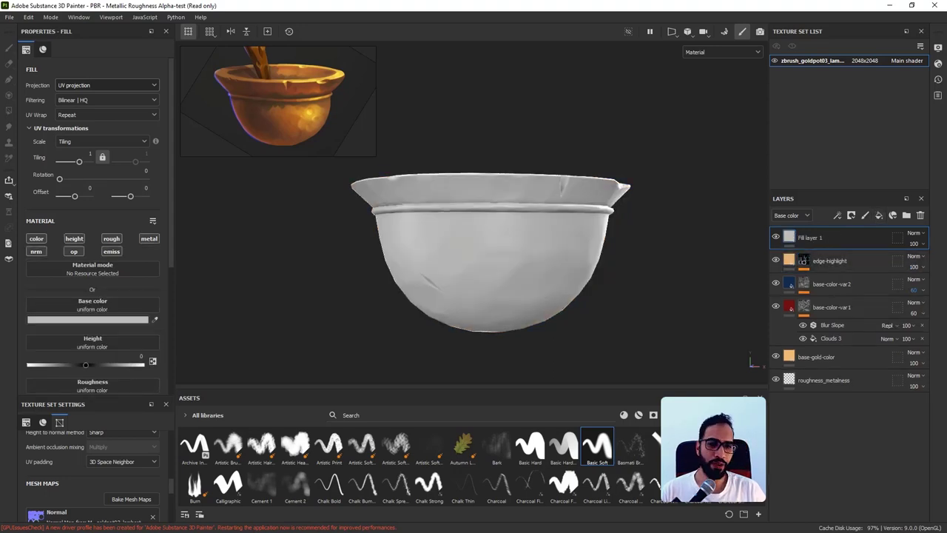
{"action": "left_click_drag", "start_coordinate": [630, 299], "coordinate": [624, 323], "text": "alt"}
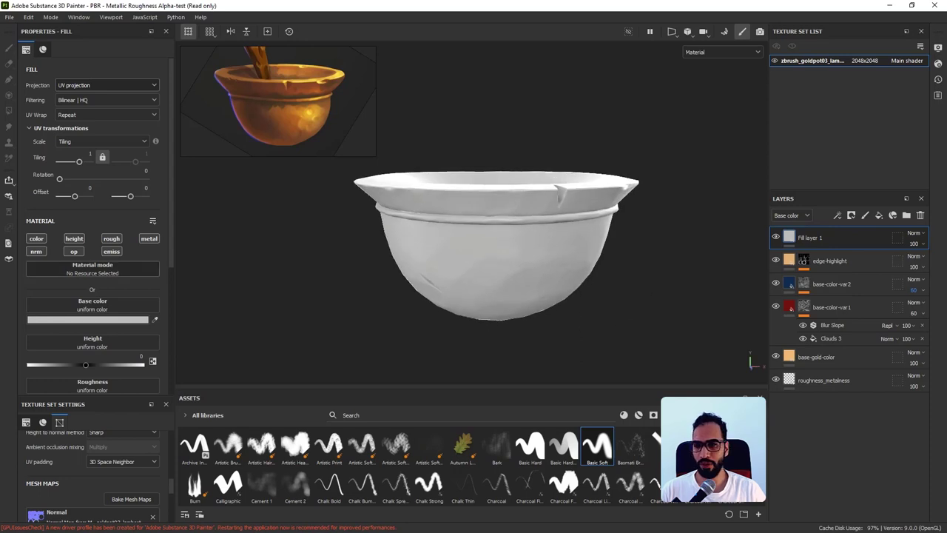
{"action": "left_click", "coordinate": [112, 238], "text": "alt"}
{"action": "left_click", "coordinate": [37, 239]}
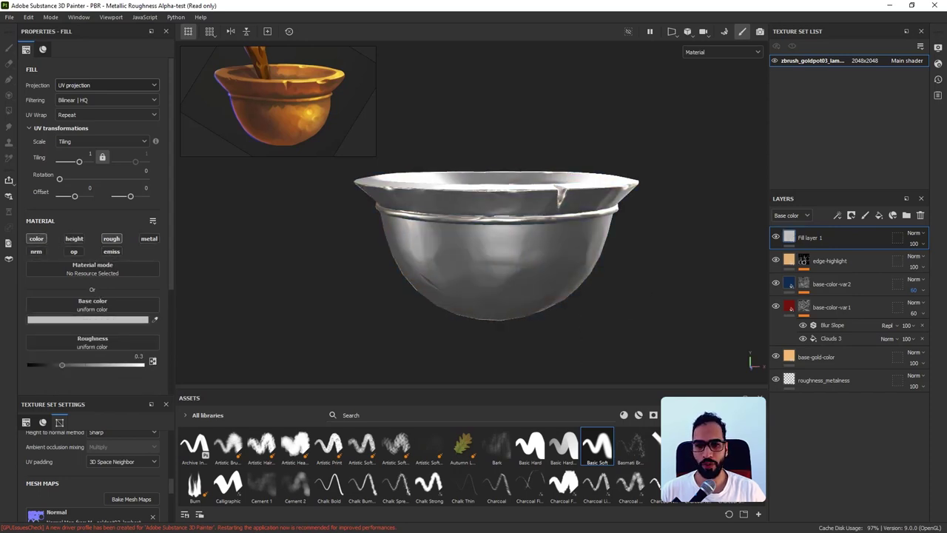
Rename the new fill layer as color-var3 and give it a black mask.
{"action": "double_click", "coordinate": [823, 237]}
{"action": "type", "text": "ro"}
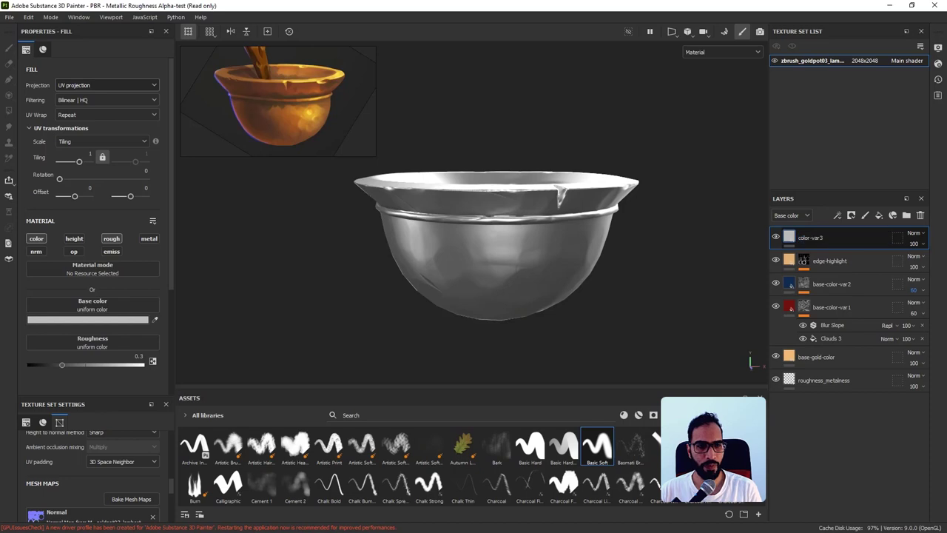
{"action": "key", "text": "Return"}
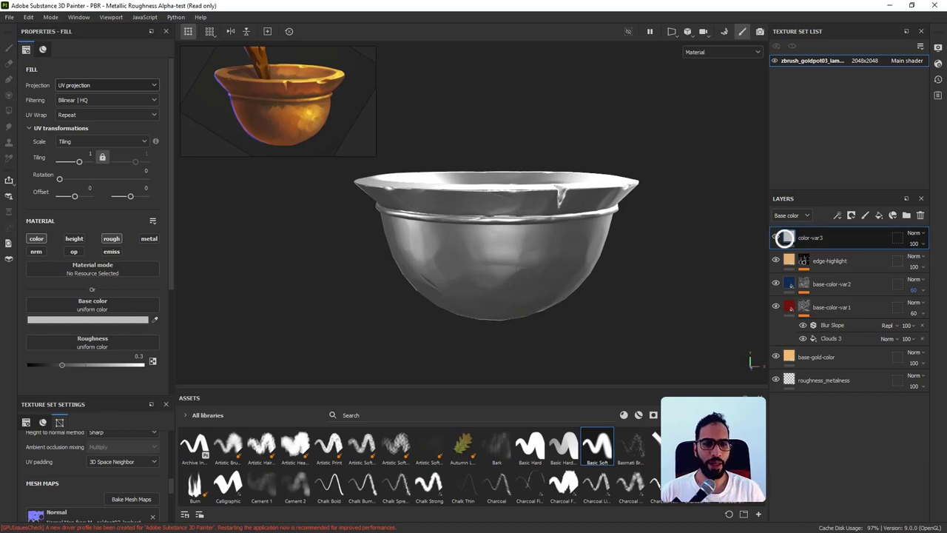
{"action": "right_click", "coordinate": [787, 238]}
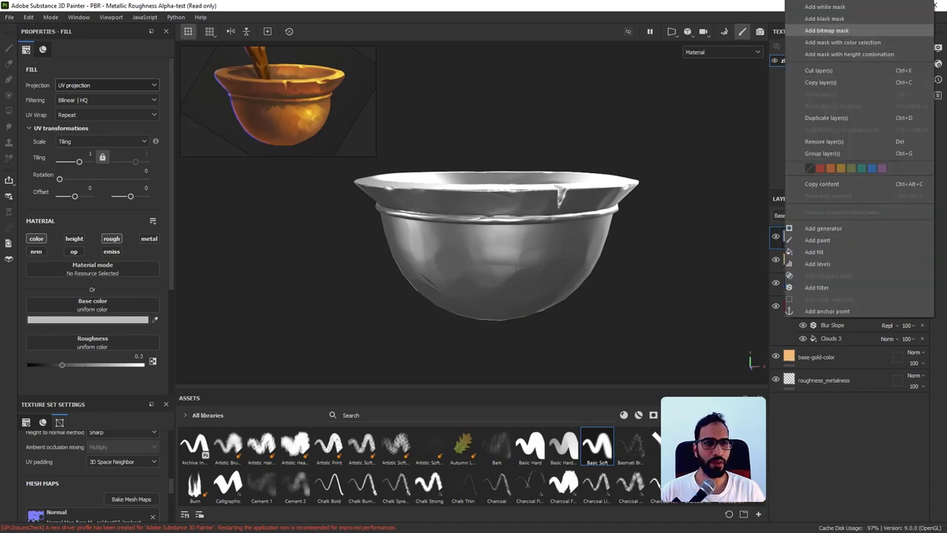
{"action": "left_click", "coordinate": [824, 18]}
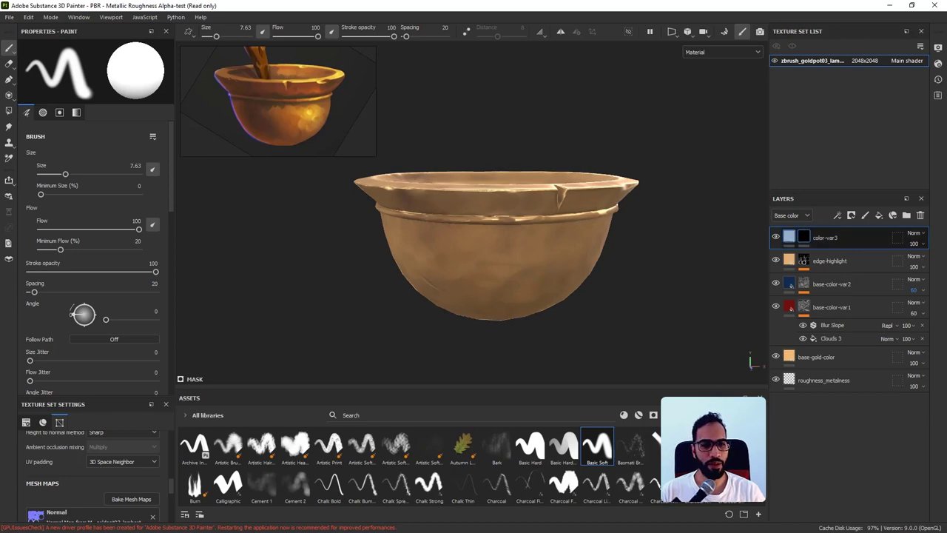
Sample a dark brown from the lower part of the reference pot as the base color of the color-var3 fill.
{"action": "left_click", "coordinate": [789, 237]}
{"action": "left_click", "coordinate": [155, 320]}
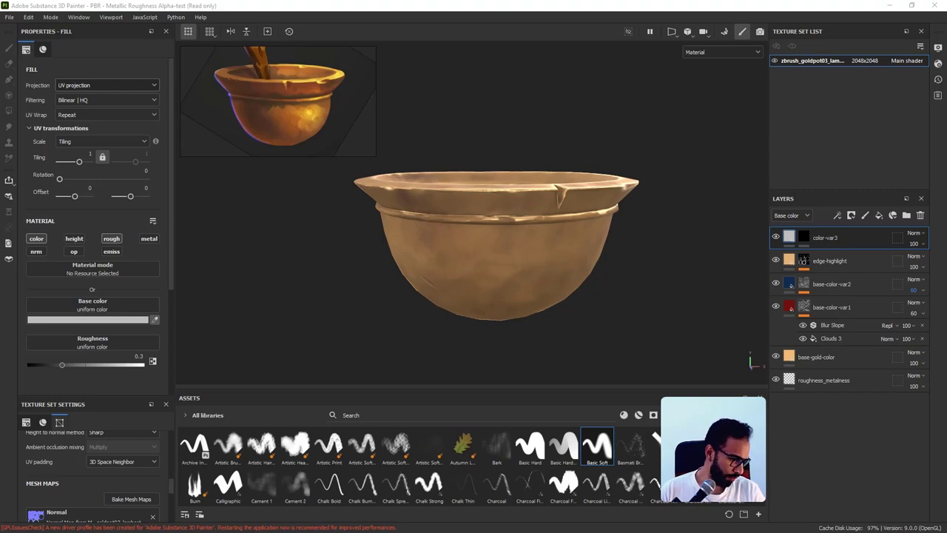
{"action": "left_click", "coordinate": [258, 117]}
{"action": "left_click_drag", "start_coordinate": [614, 258], "coordinate": [615, 274], "text": "alt"}
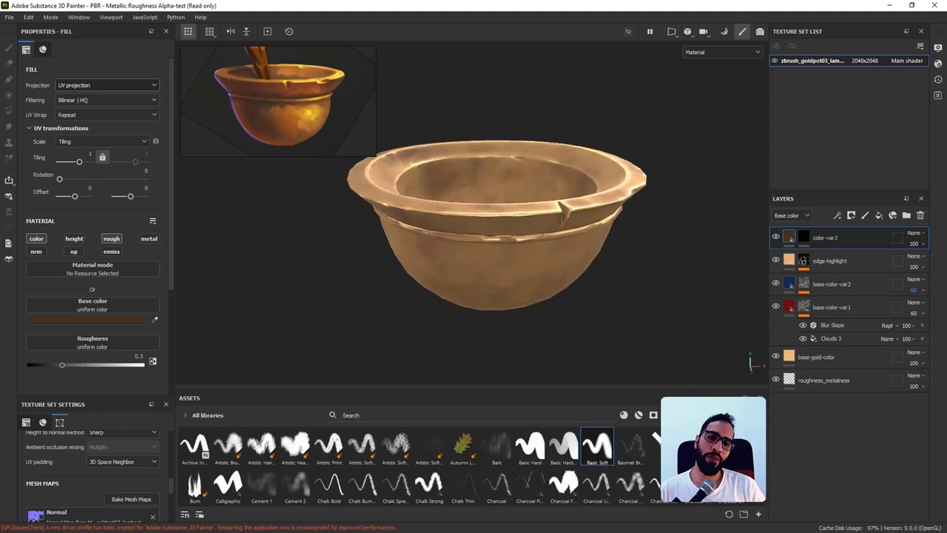
{"action": "key", "text": "alt"}
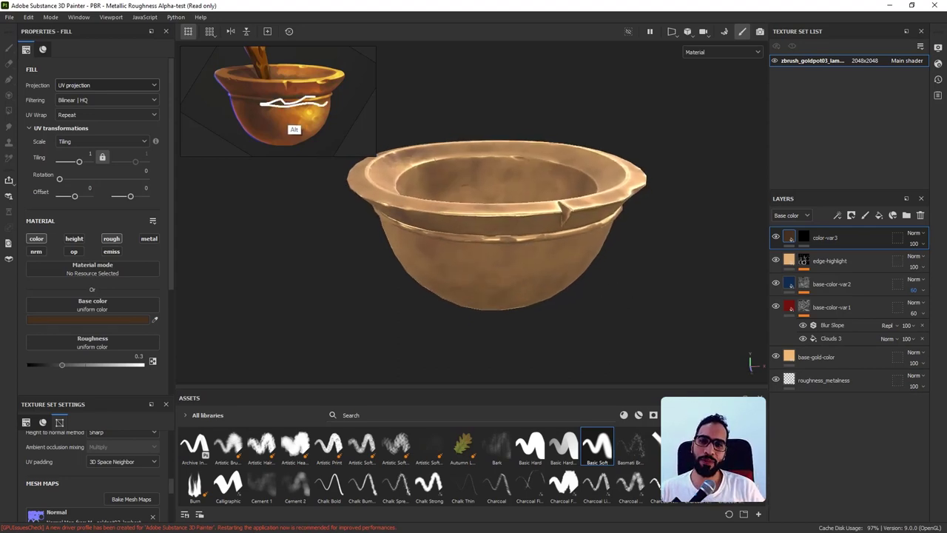
{"action": "left_click_drag", "start_coordinate": [274, 97], "coordinate": [260, 93], "text": "alt"}
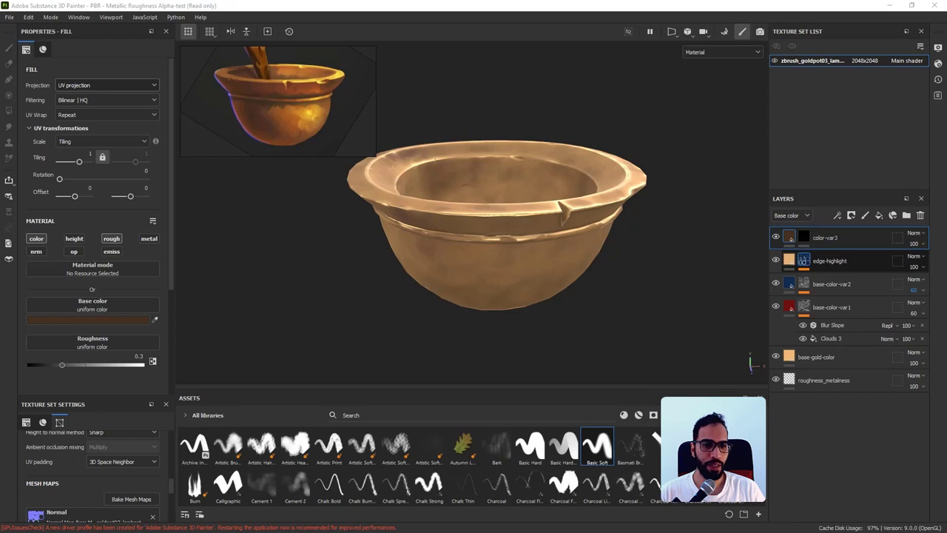
Select the edge-highlight layer's mask to show its effects stack.
{"action": "left_click", "coordinate": [803, 260]}
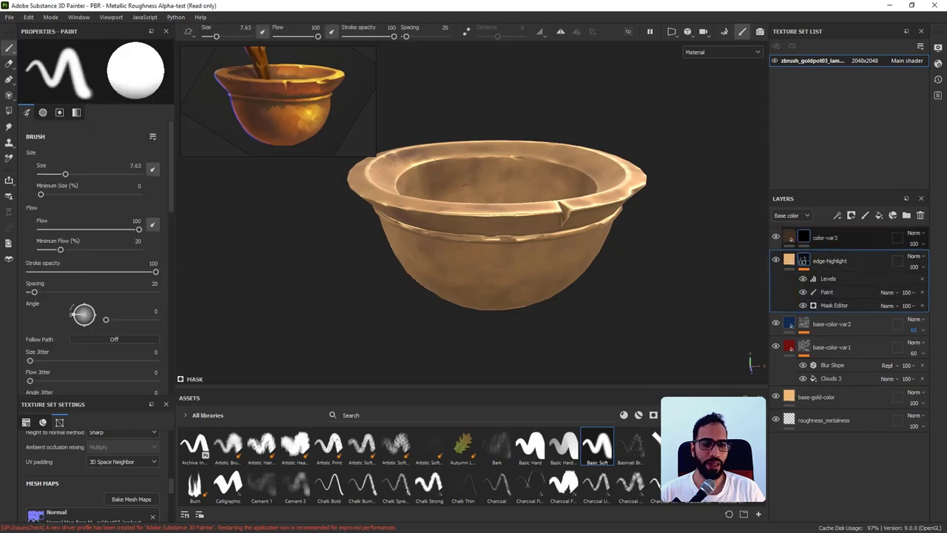
Add a Dirt generator to the mask of the color-var3 layer.
{"action": "left_click", "coordinate": [804, 237]}
{"action": "right_click", "coordinate": [804, 237]}
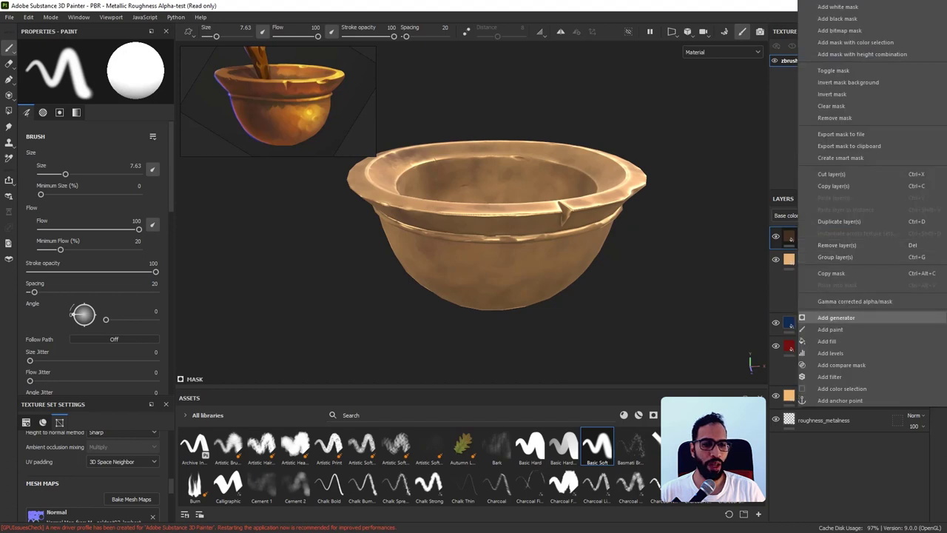
{"action": "left_click", "coordinate": [836, 317]}
{"action": "left_click", "coordinate": [143, 79]}
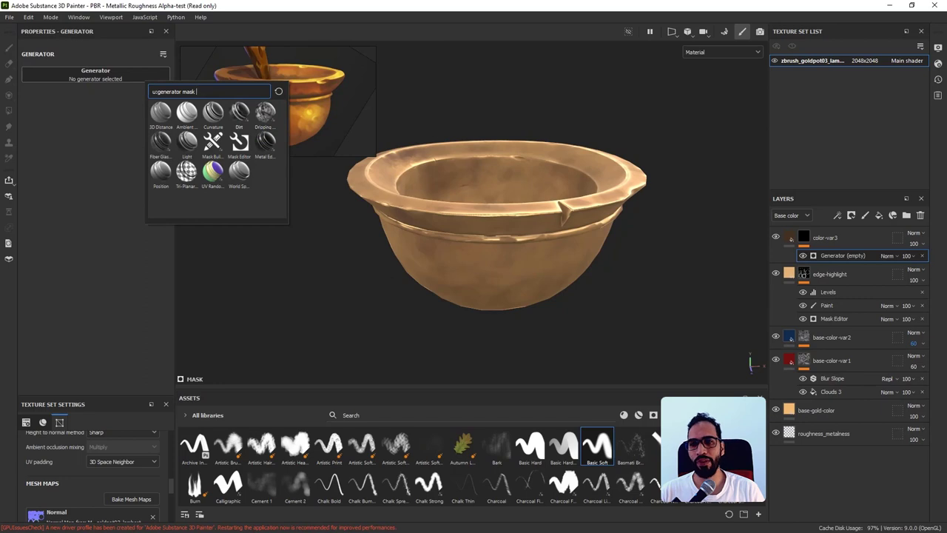
{"action": "left_click", "coordinate": [239, 113]}
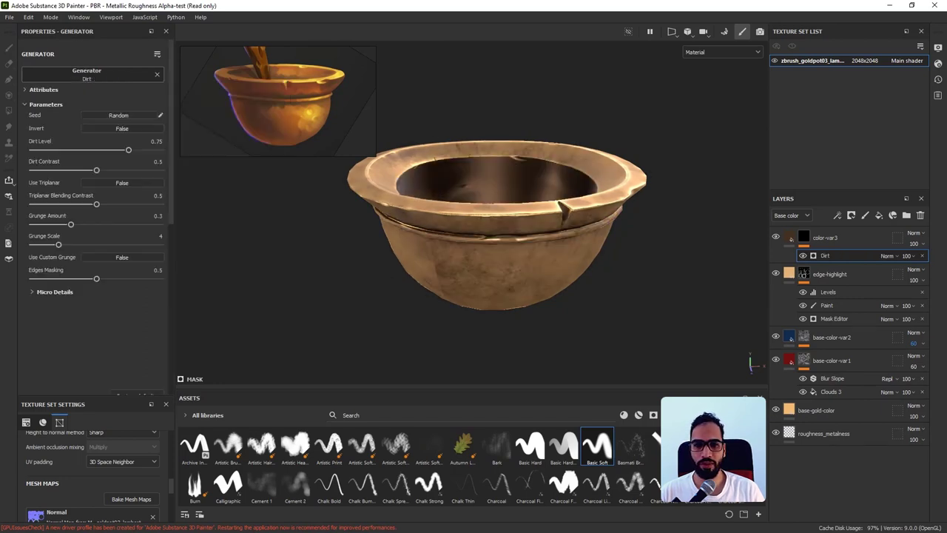
{"action": "left_click_drag", "start_coordinate": [452, 284], "coordinate": [470, 252], "text": "alt"}
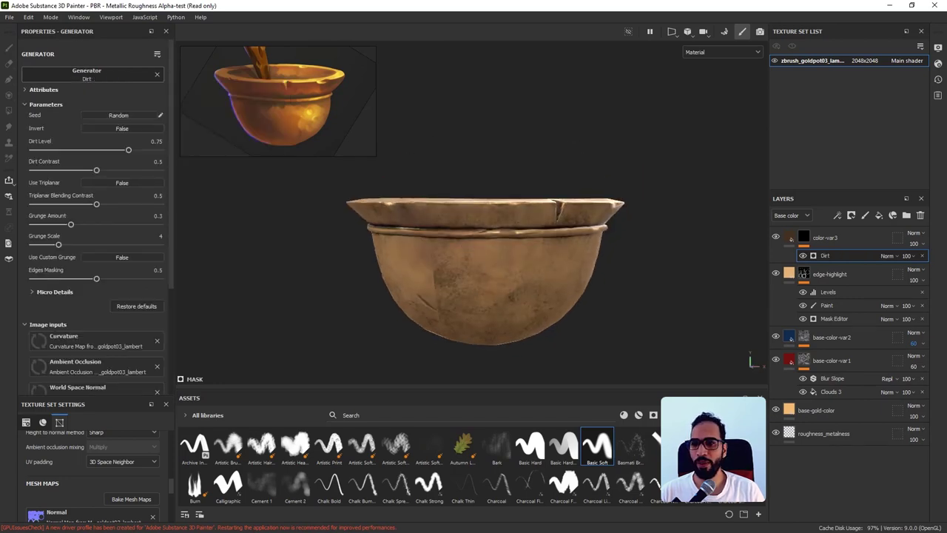
Replace the Dirt generator on the color-var3 mask with the Mask Editor generator.
{"action": "left_click", "coordinate": [134, 76]}
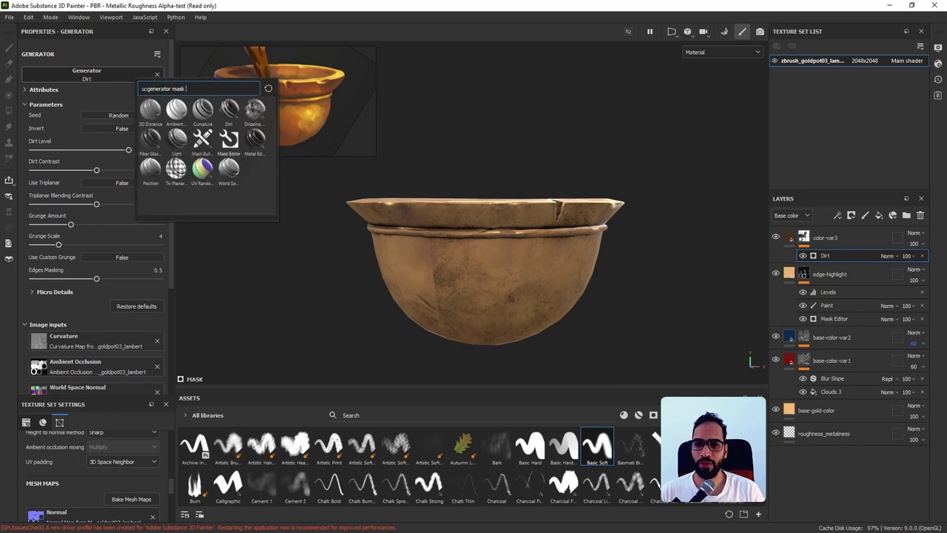
{"action": "left_click", "coordinate": [229, 139]}
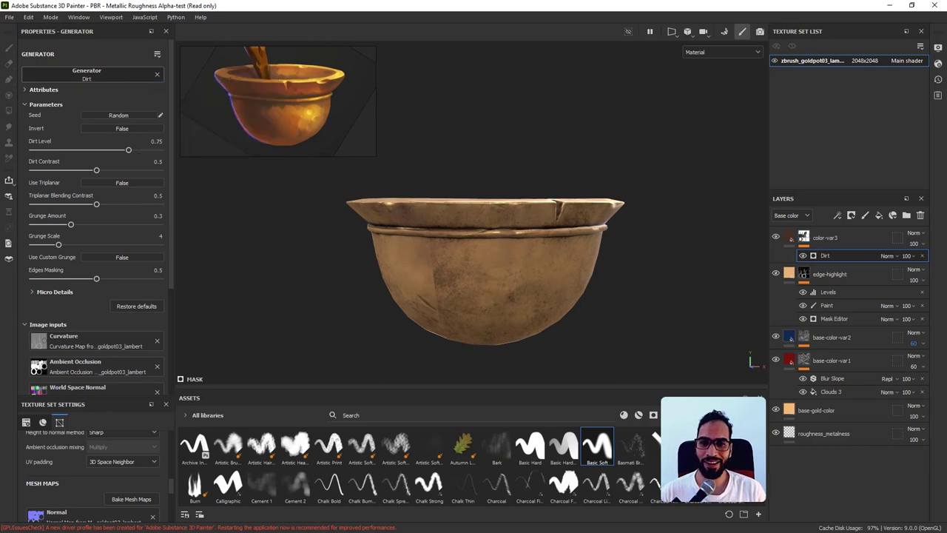
{"action": "mouse_move", "coordinate": [428, 260]}
{"action": "left_mouse_down", "text": "alt"}
{"action": "mouse_move", "coordinate": [414, 287]}
{"action": "mouse_move", "coordinate": [432, 263]}
{"action": "left_mouse_up", "text": "alt"}
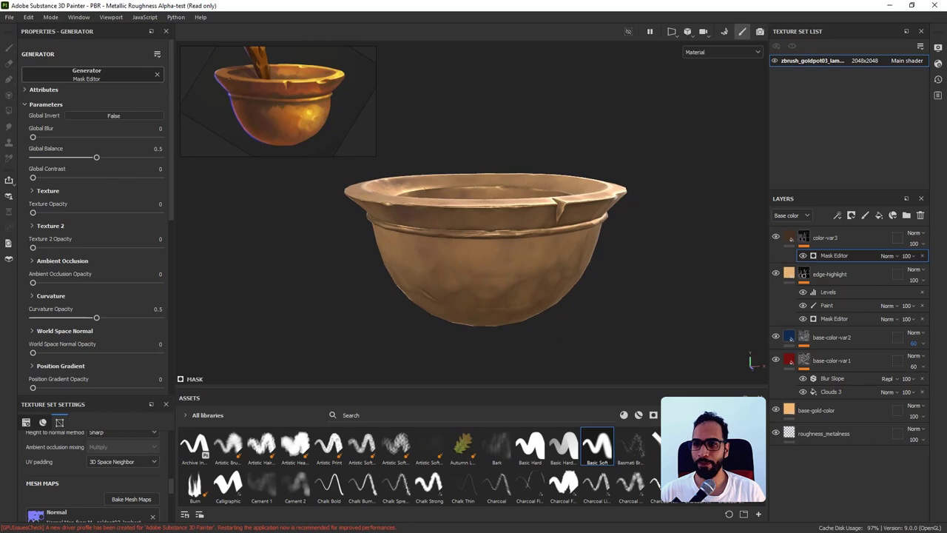
Display only the color-var3 mask on the pot and examine the areas around the band below the rim.
{"action": "left_click", "coordinate": [803, 237], "text": "alt"}
{"action": "left_click_drag", "start_coordinate": [638, 287], "coordinate": [635, 261], "text": "alt"}
{"action": "scroll", "coordinate": [540, 241], "scroll_direction": "up", "scroll_amount": 2}
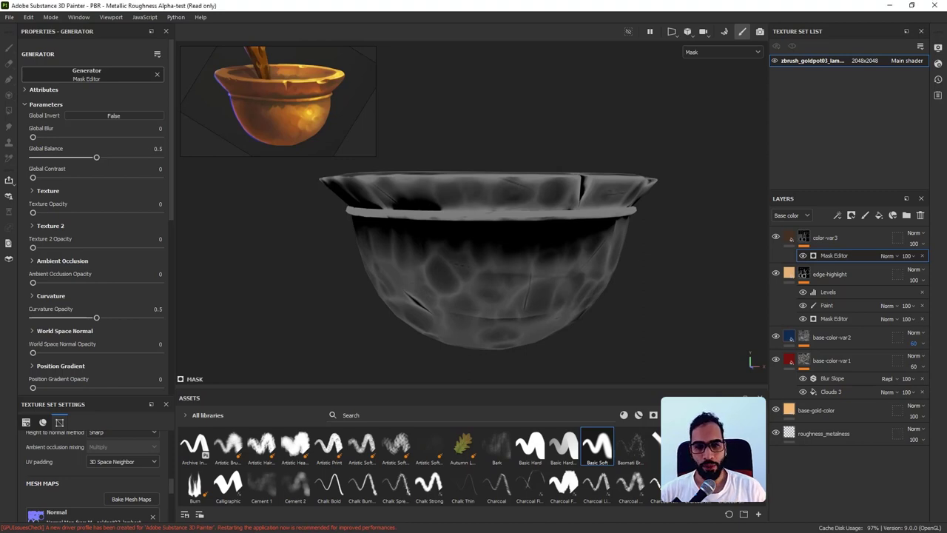
{"action": "mouse_move", "coordinate": [503, 255]}
{"action": "left_mouse_down", "text": "alt"}
{"action": "mouse_move", "coordinate": [506, 290]}
{"action": "mouse_move", "coordinate": [502, 254]}
{"action": "left_mouse_up", "text": "alt"}
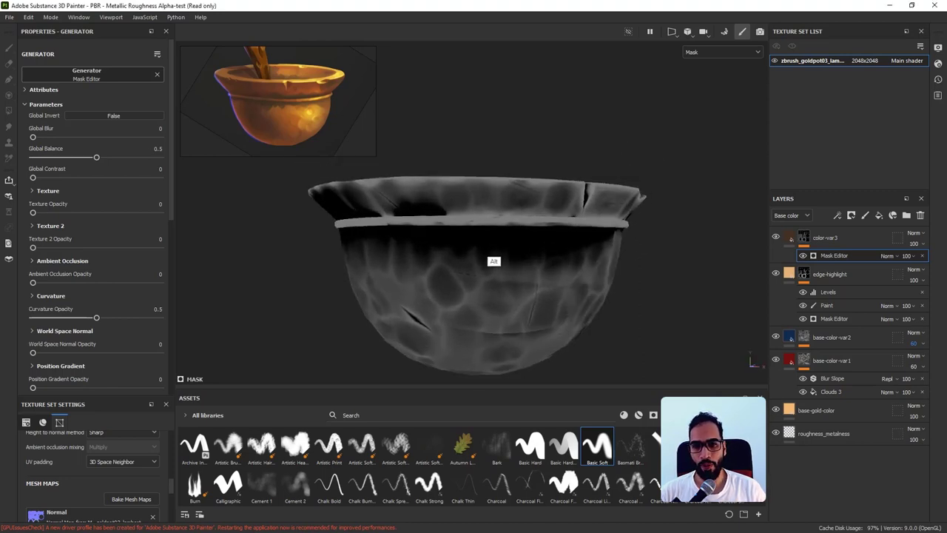
{"action": "mouse_move", "coordinate": [489, 212]}
{"action": "left_mouse_down"}
{"action": "mouse_move", "coordinate": [465, 271]}
{"action": "mouse_move", "coordinate": [454, 230]}
{"action": "left_mouse_up"}
{"action": "mouse_move", "coordinate": [524, 217]}
{"action": "left_mouse_down"}
{"action": "mouse_move", "coordinate": [472, 203]}
{"action": "mouse_move", "coordinate": [413, 216]}
{"action": "left_mouse_up"}
{"action": "key", "text": "Escape"}
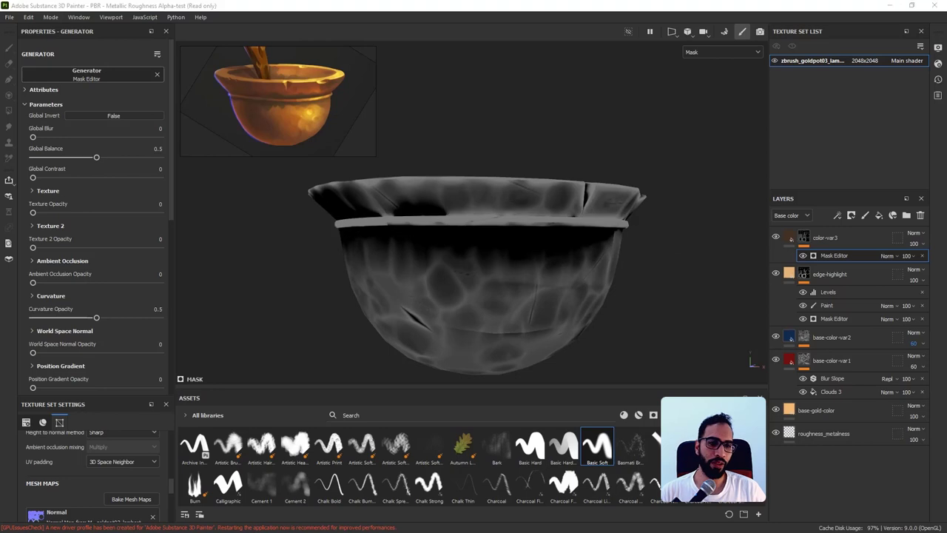
Turn on Global Invert for the color-var3 Mask Editor and set its Global Balance to 0.82.
{"action": "left_click_drag", "start_coordinate": [646, 303], "coordinate": [651, 335], "text": "alt"}
{"action": "left_click", "coordinate": [114, 115]}
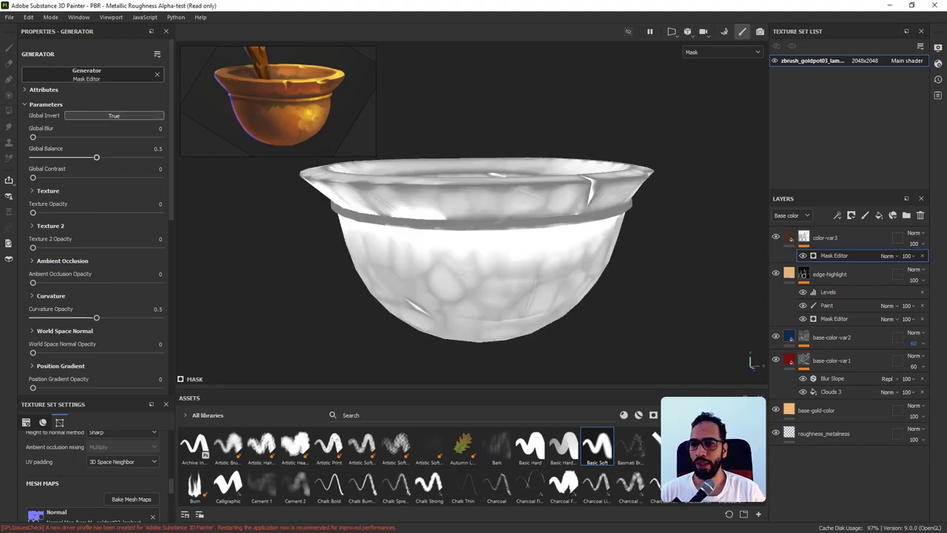
{"action": "left_click_drag", "start_coordinate": [96, 157], "coordinate": [138, 156]}
{"action": "left_click_drag", "start_coordinate": [372, 256], "coordinate": [409, 249], "text": "alt"}
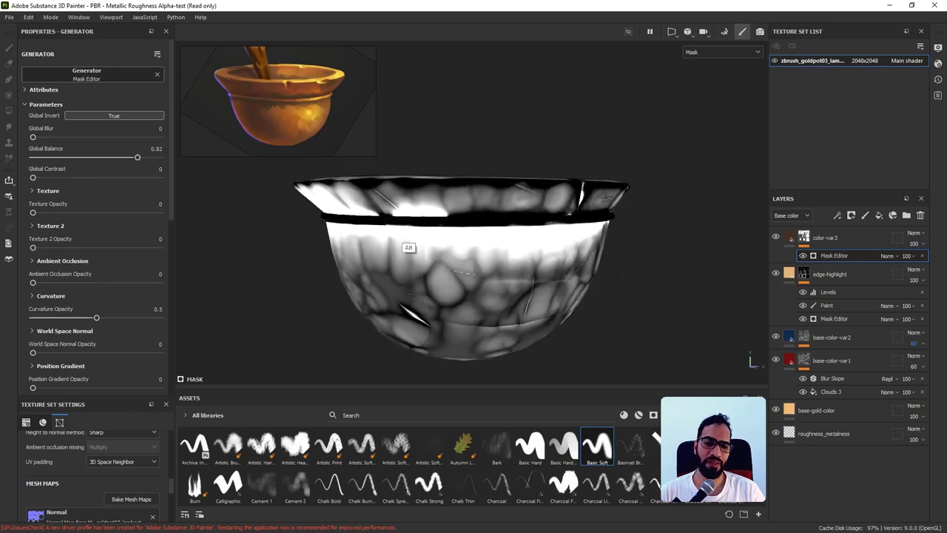
{"action": "left_click_drag", "start_coordinate": [555, 281], "coordinate": [499, 282], "text": "alt"}
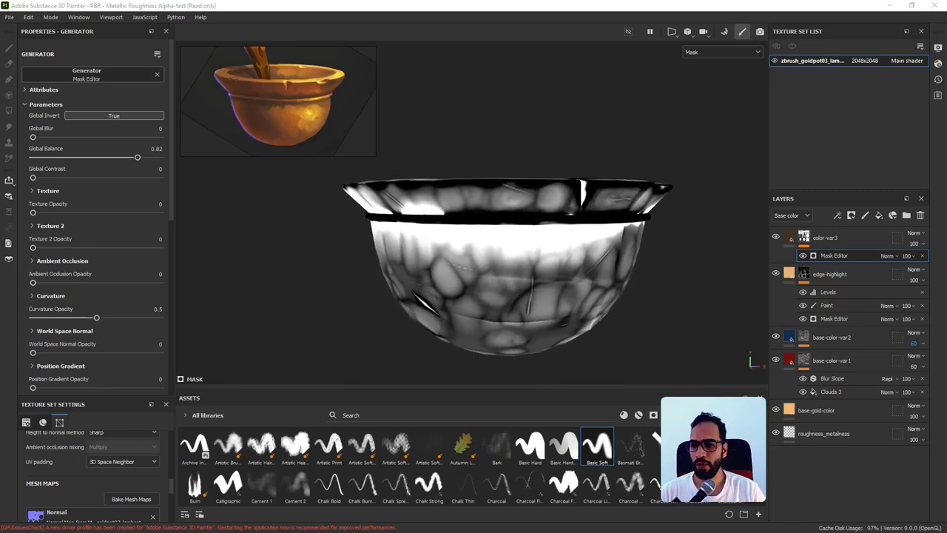
{"action": "left_click_drag", "start_coordinate": [499, 283], "coordinate": [494, 265], "text": "alt"}
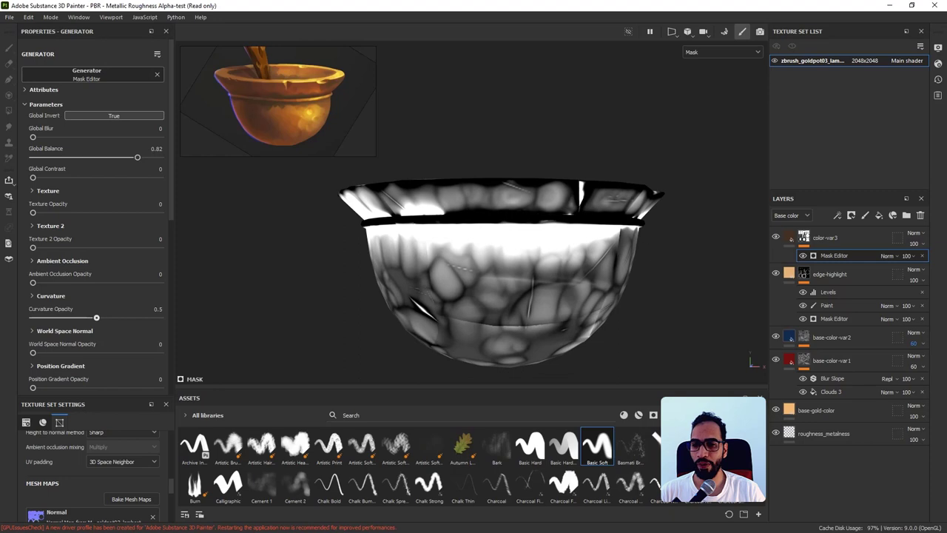
Try a Curvature Opacity of 0.79 in the Mask Editor and undo the change.
{"action": "left_click_drag", "start_coordinate": [96, 317], "coordinate": [132, 318]}
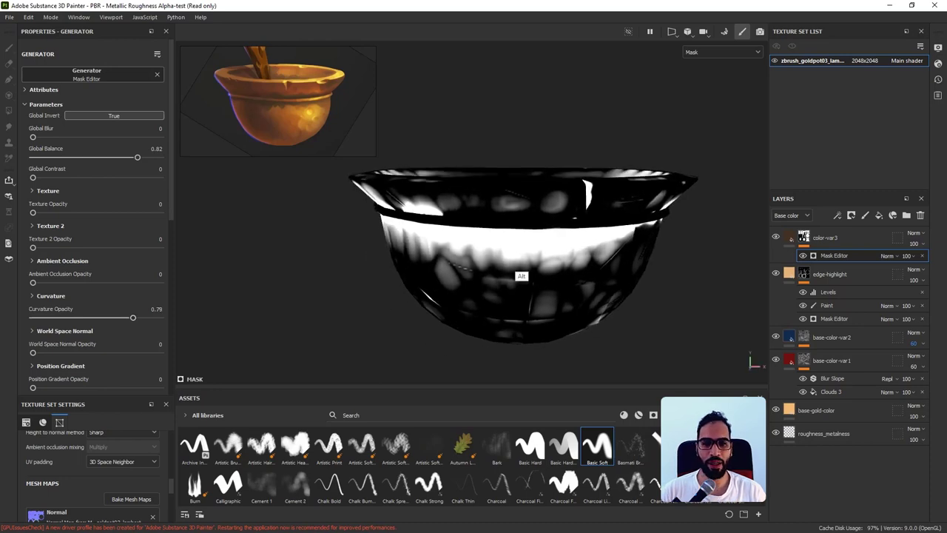
{"action": "left_click_drag", "start_coordinate": [534, 276], "coordinate": [336, 268], "text": "alt"}
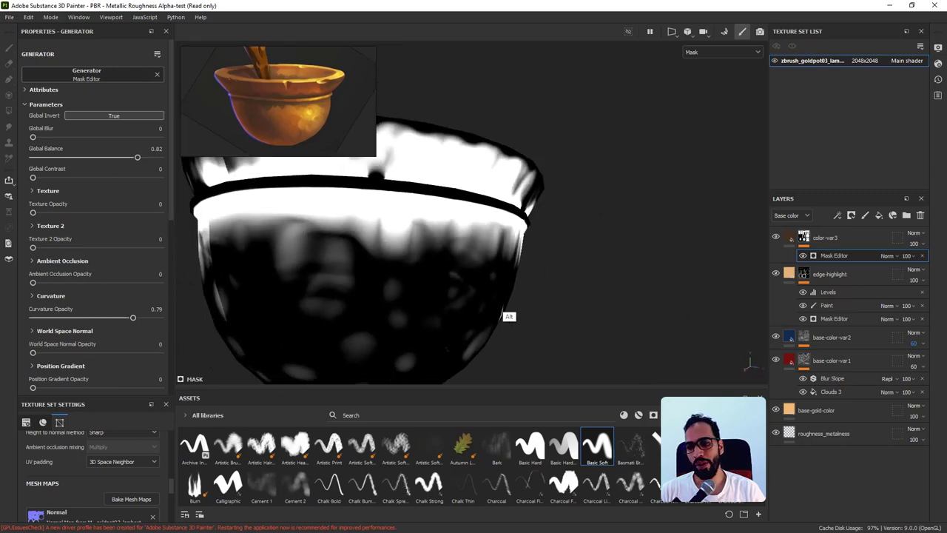
{"action": "left_click_drag", "start_coordinate": [522, 318], "coordinate": [483, 283], "text": "alt"}
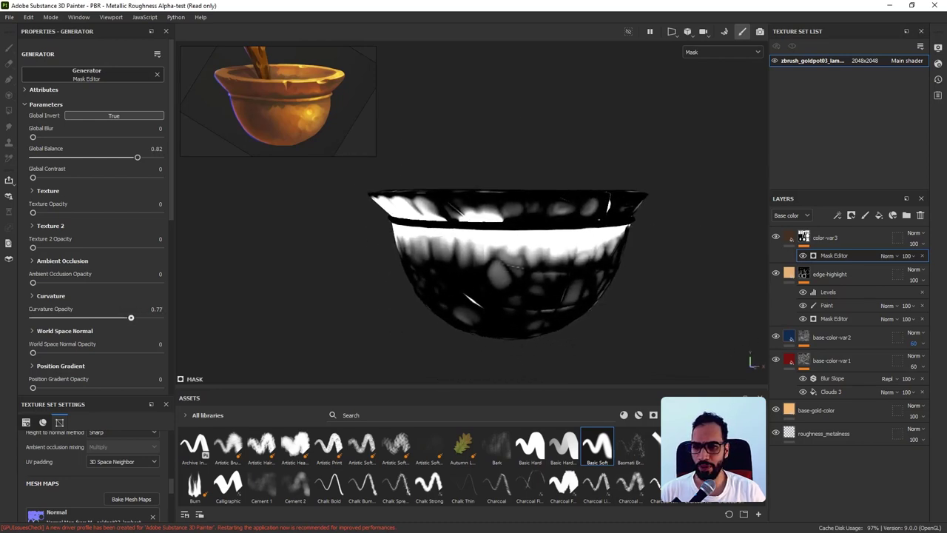
{"action": "key", "text": "ctrl+z"}
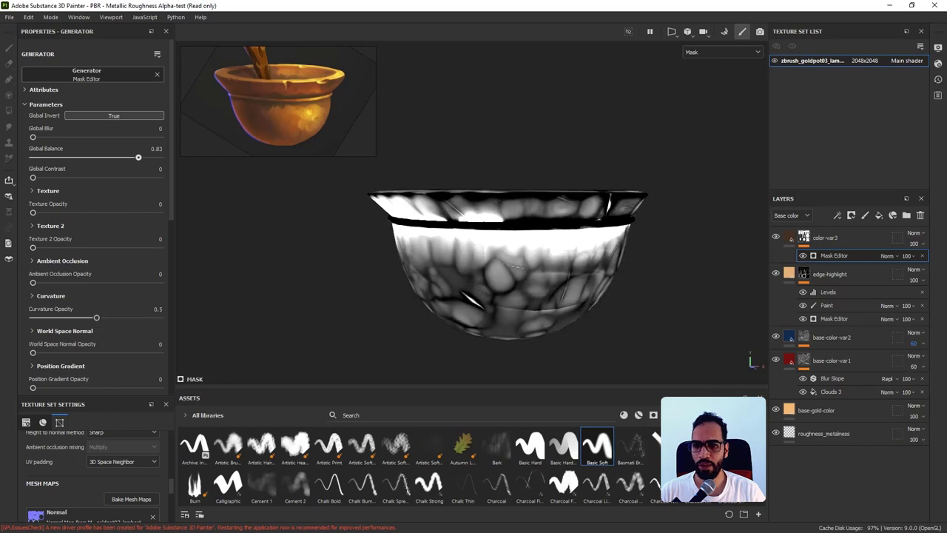
Set the Mask Editor's Global Balance to 0.81 and its Curvature Opacity to 0.78.
{"action": "mouse_move", "coordinate": [137, 157]}
{"action": "left_mouse_down"}
{"action": "mouse_move", "coordinate": [99, 157]}
{"action": "mouse_move", "coordinate": [136, 157]}
{"action": "left_mouse_up"}
{"action": "key", "text": "ctrl+z"}
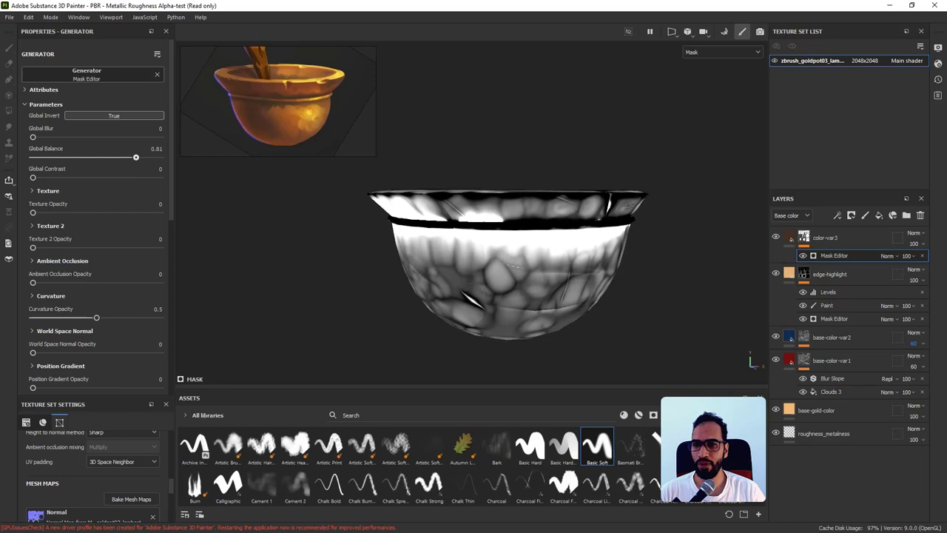
{"action": "left_click_drag", "start_coordinate": [98, 318], "coordinate": [129, 317]}
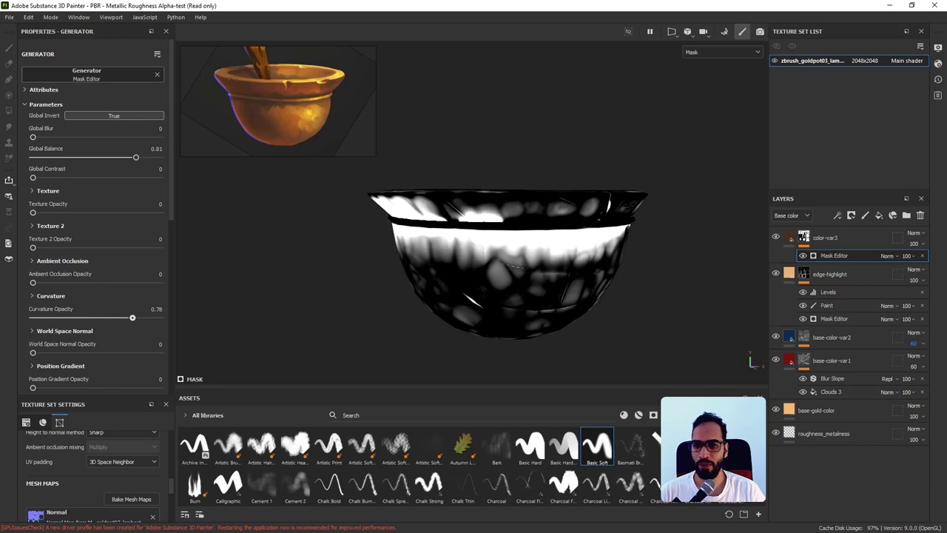
{"action": "left_click_drag", "start_coordinate": [451, 281], "coordinate": [279, 283], "text": "alt"}
{"action": "left_click_drag", "start_coordinate": [484, 262], "coordinate": [450, 298], "text": "alt"}
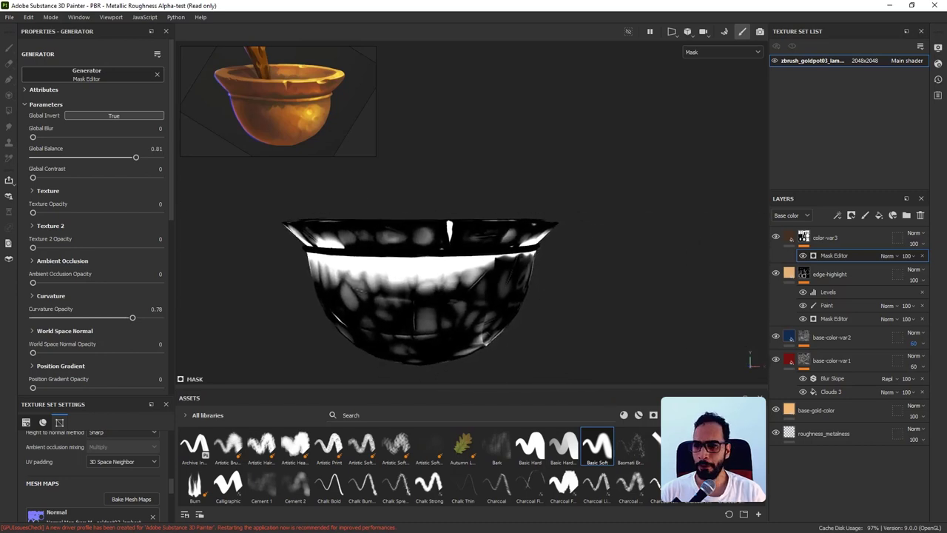
Set the Mask Editor's Global Blur to 0.5 and its Global Balance to 0.8.
{"action": "mouse_move", "coordinate": [33, 137]}
{"action": "left_mouse_down"}
{"action": "mouse_move", "coordinate": [46, 137]}
{"action": "mouse_move", "coordinate": [35, 137]}
{"action": "left_mouse_up"}
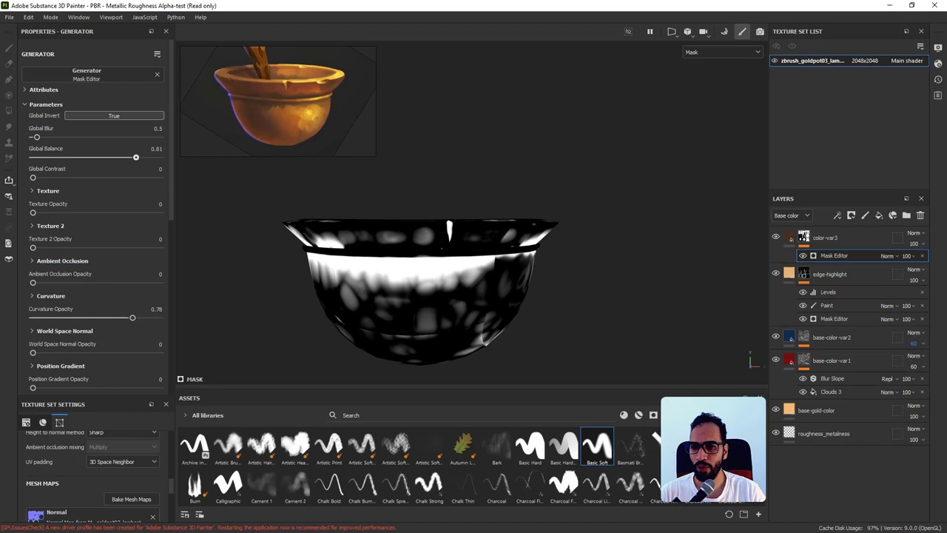
{"action": "left_click_drag", "start_coordinate": [136, 157], "coordinate": [134, 157]}
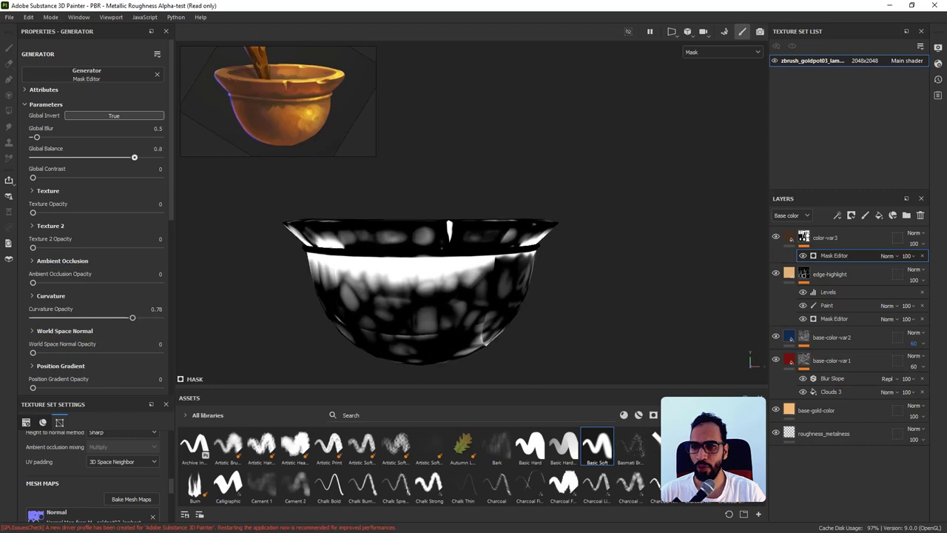
{"action": "scroll", "coordinate": [96, 222], "scroll_direction": "down", "scroll_amount": 6}
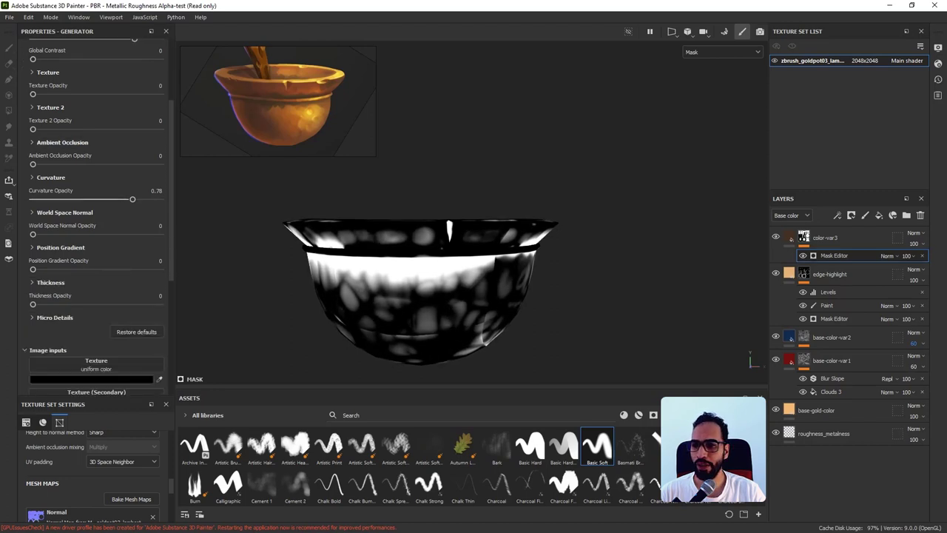
{"action": "scroll", "coordinate": [96, 222], "scroll_direction": "up", "scroll_amount": 8}
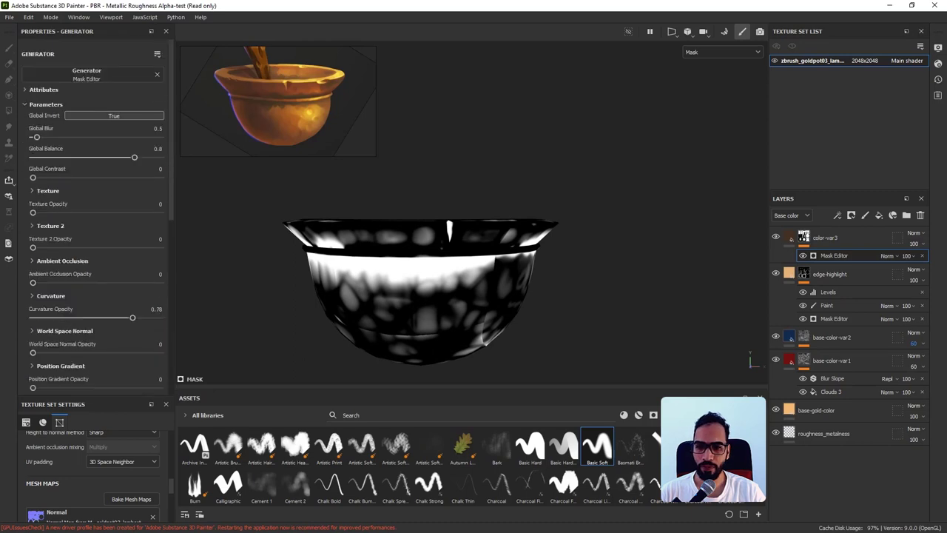
Add a Blur Slope filter above the Mask Editor in the color-var3 mask.
{"action": "left_click_drag", "start_coordinate": [522, 296], "coordinate": [521, 342], "text": "alt"}
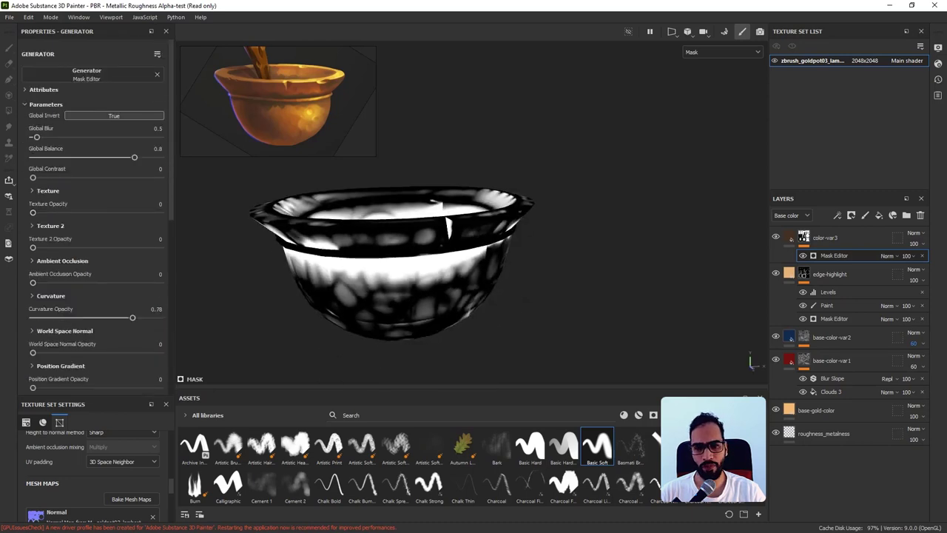
{"action": "middle_click_drag", "start_coordinate": [526, 300], "coordinate": [595, 302], "text": "alt"}
{"action": "left_click_drag", "start_coordinate": [595, 302], "coordinate": [596, 268], "text": "alt"}
{"action": "right_click", "coordinate": [803, 237]}
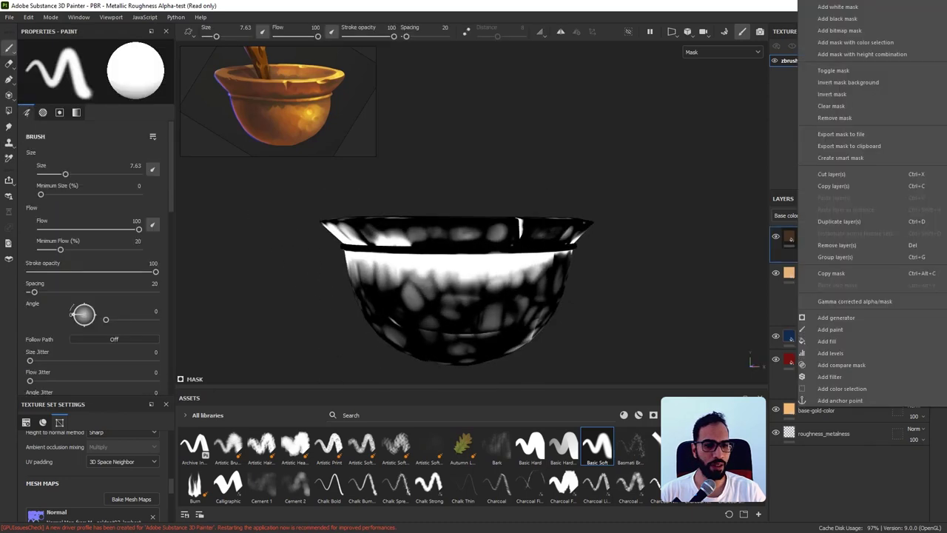
{"action": "left_click", "coordinate": [829, 377]}
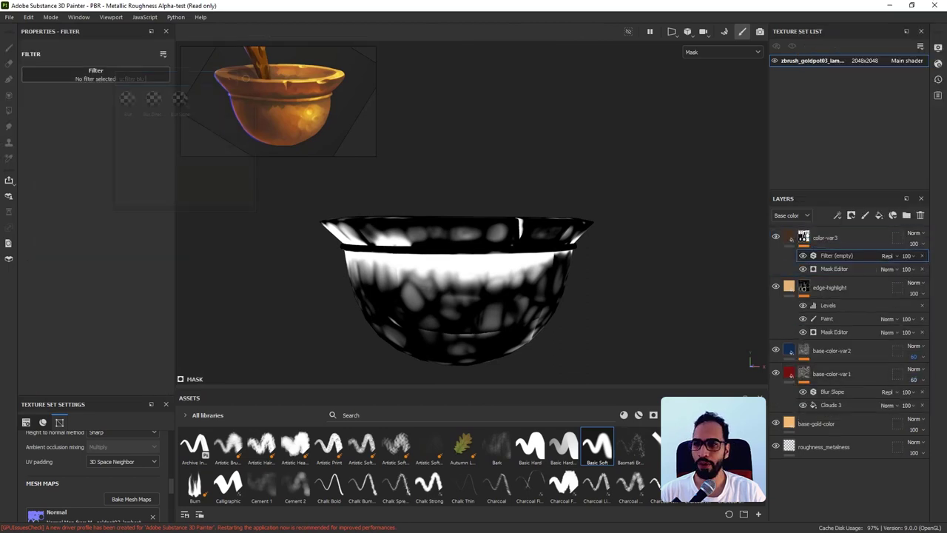
{"action": "left_click", "coordinate": [180, 100]}
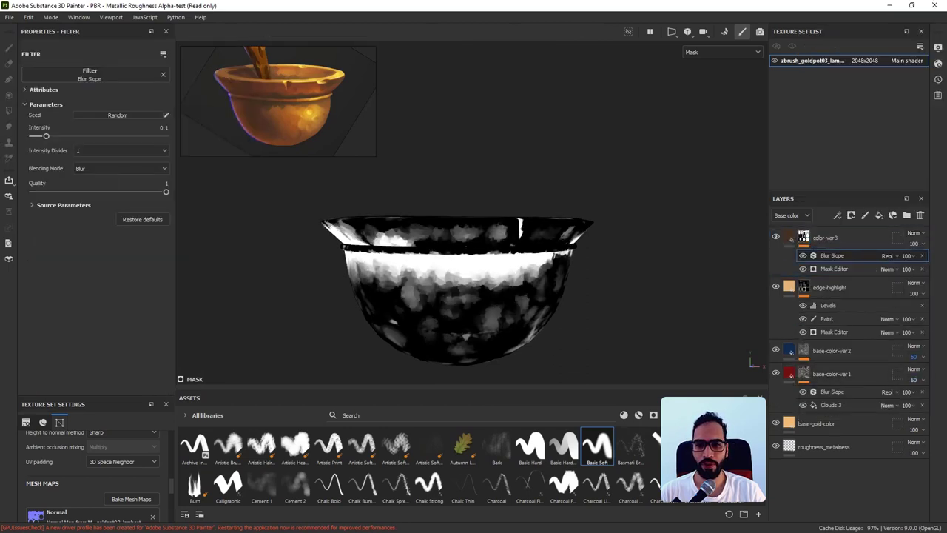
{"action": "left_click_drag", "start_coordinate": [415, 296], "coordinate": [440, 298], "text": "alt"}
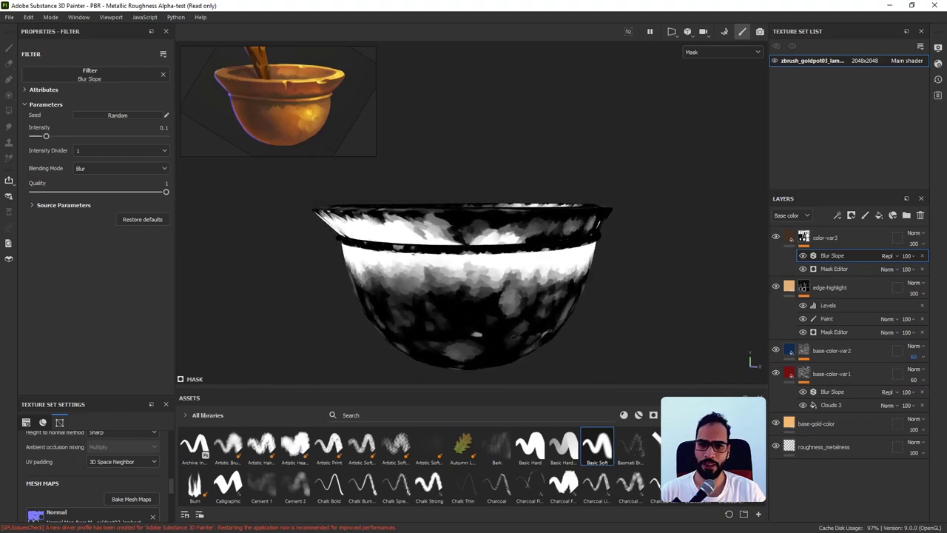
Set the color-var3 Mask Editor's Global Balance to 0.77 and its Curvature Opacity to 0.86.
{"action": "left_click", "coordinate": [836, 270]}
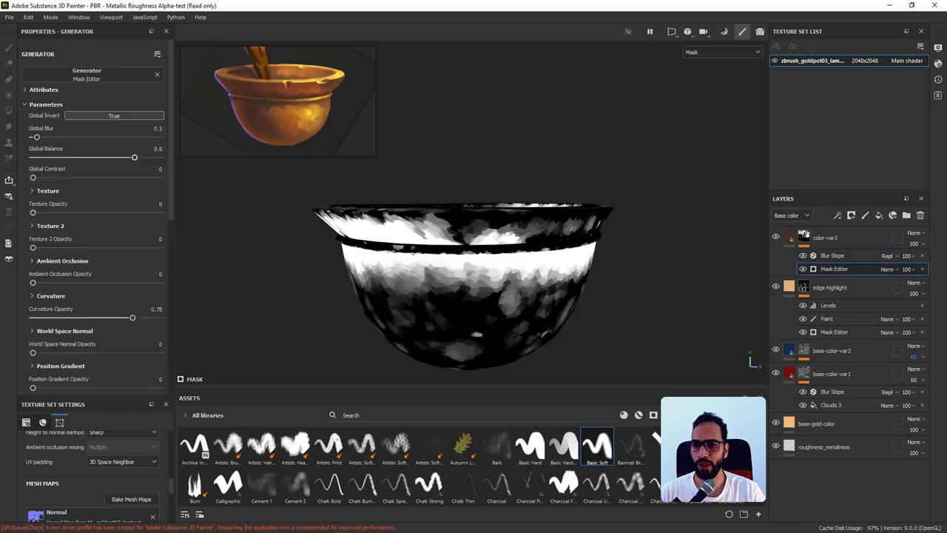
{"action": "left_click_drag", "start_coordinate": [132, 157], "coordinate": [131, 158]}
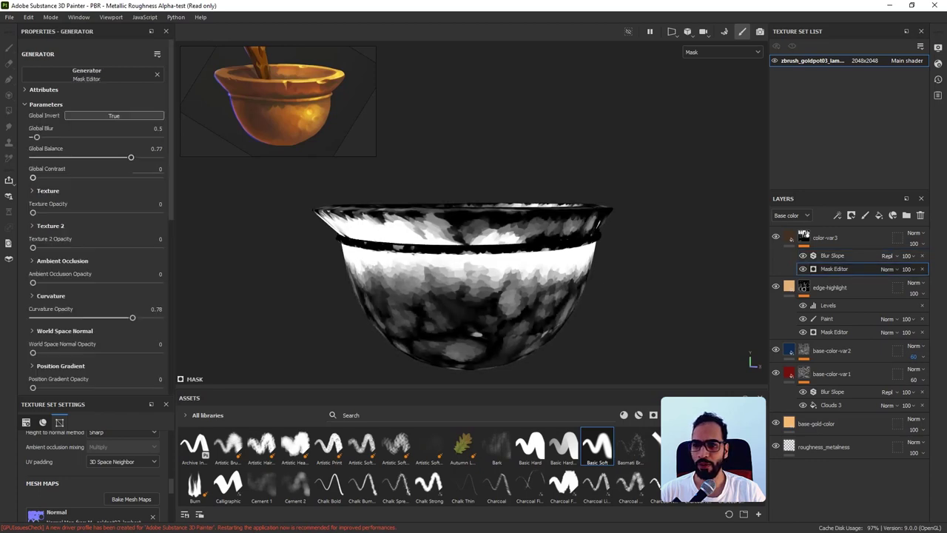
{"action": "left_click_drag", "start_coordinate": [132, 317], "coordinate": [134, 317]}
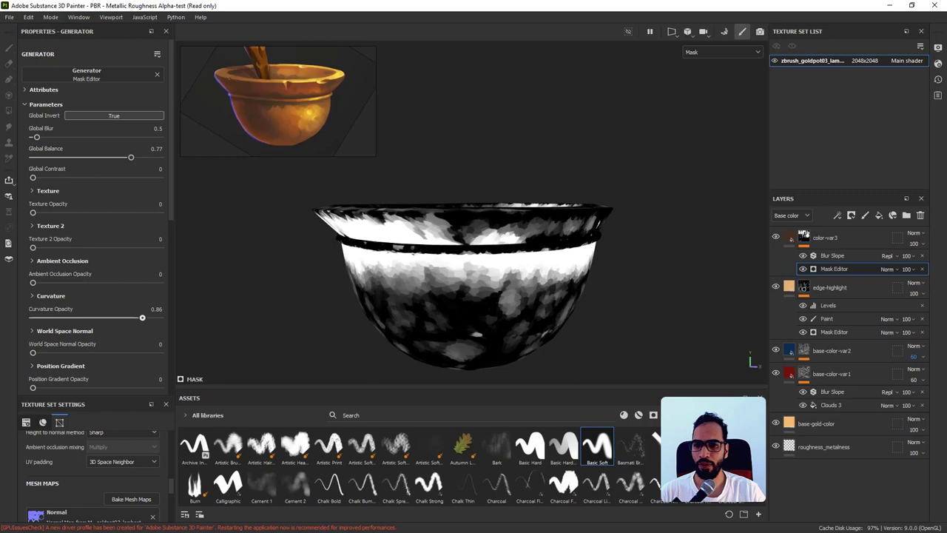
{"action": "mouse_move", "coordinate": [129, 157]}
{"action": "left_mouse_down"}
{"action": "mouse_move", "coordinate": [108, 156]}
{"action": "mouse_move", "coordinate": [131, 157]}
{"action": "left_mouse_up"}
{"action": "left_click_drag", "start_coordinate": [473, 296], "coordinate": [429, 300], "text": "alt"}
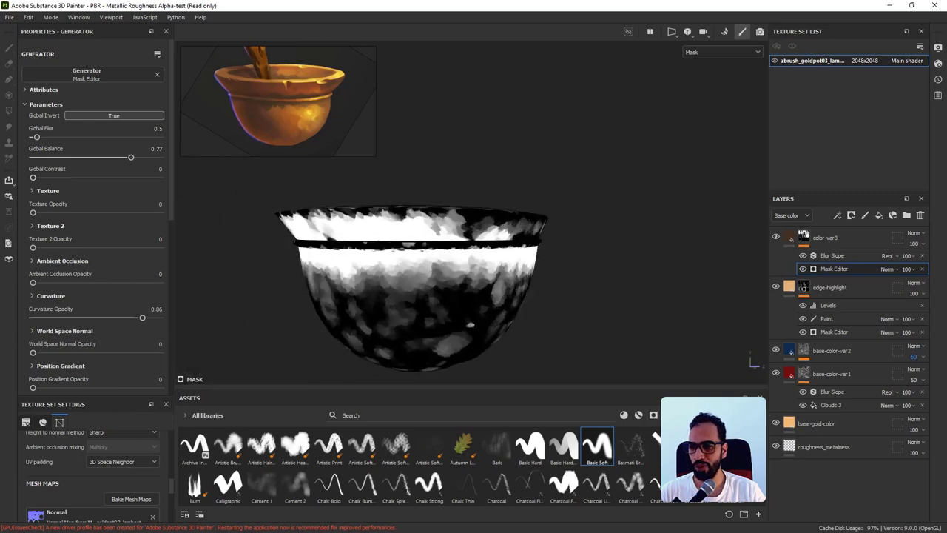
{"action": "mouse_move", "coordinate": [36, 137]}
{"action": "left_mouse_down"}
{"action": "mouse_move", "coordinate": [56, 137]}
{"action": "mouse_move", "coordinate": [37, 137]}
{"action": "left_mouse_up"}
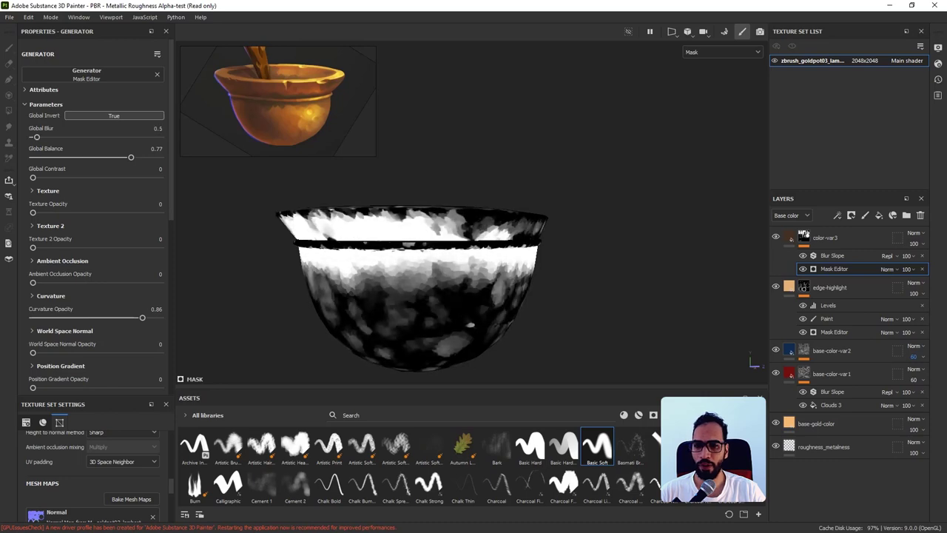
Switch the viewport from the mask to the full material and set the color-var3 layer's opacity to 42.
{"action": "left_click_drag", "start_coordinate": [444, 296], "coordinate": [459, 214], "text": "alt"}
{"action": "left_click_drag", "start_coordinate": [459, 274], "coordinate": [522, 270], "text": "alt"}
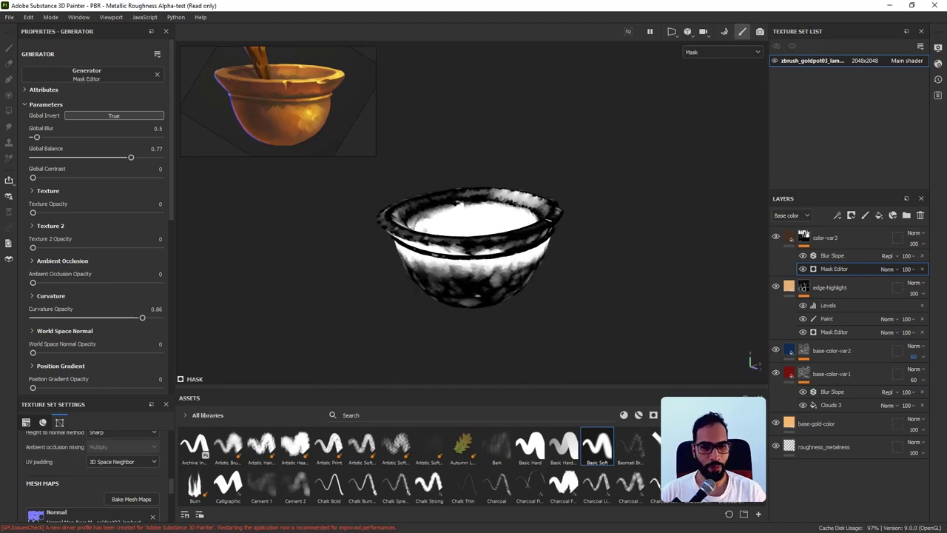
{"action": "left_click", "coordinate": [805, 235]}
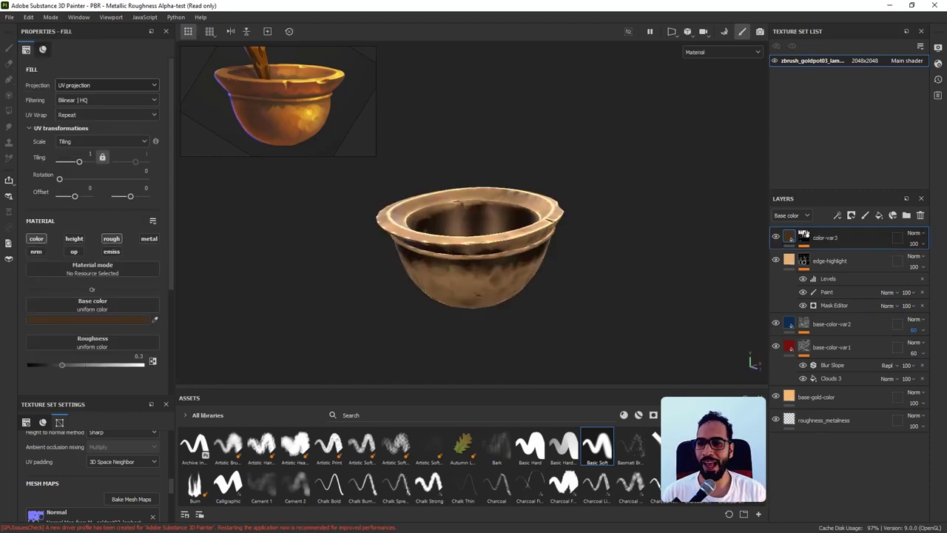
{"action": "left_click_drag", "start_coordinate": [437, 255], "coordinate": [628, 293], "text": "alt"}
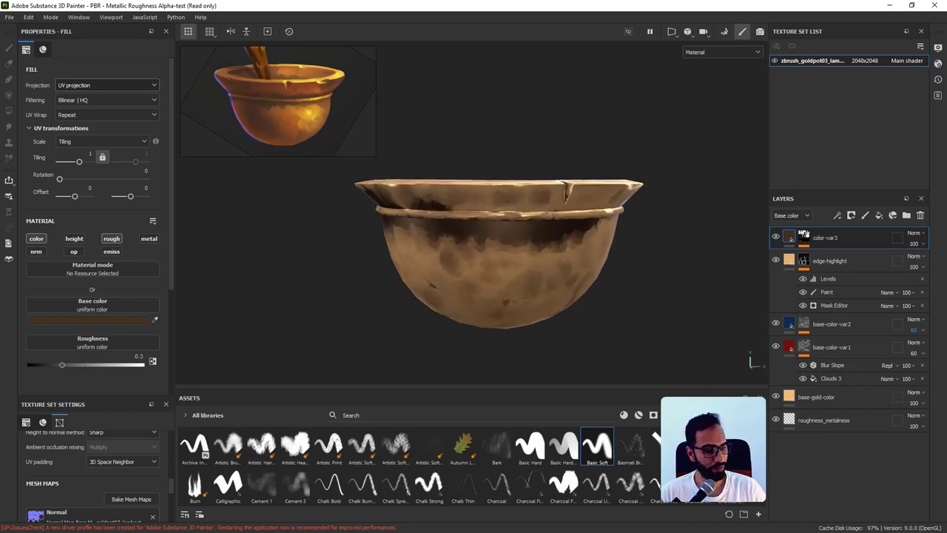
{"action": "left_click_drag", "start_coordinate": [609, 290], "coordinate": [625, 296], "text": "alt"}
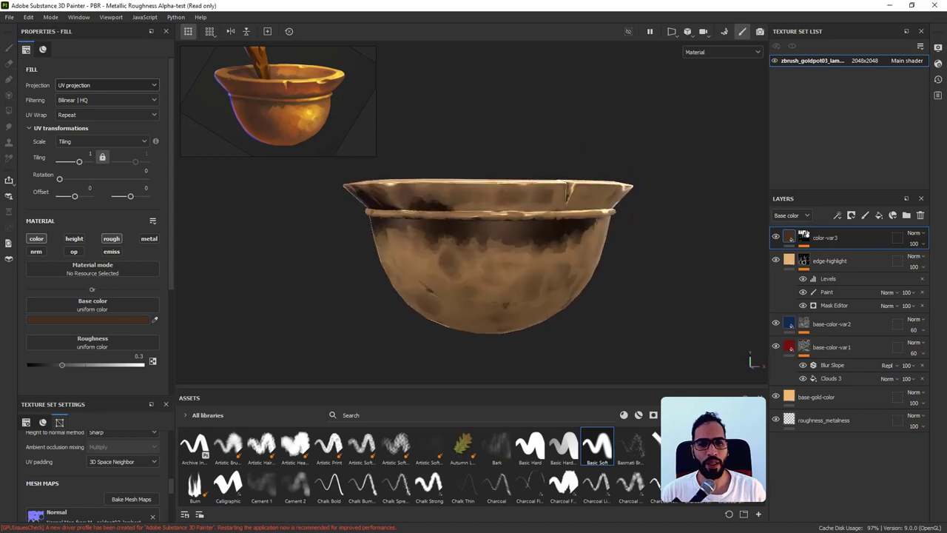
{"action": "left_click", "coordinate": [914, 243]}
{"action": "left_click_drag", "start_coordinate": [942, 261], "coordinate": [916, 261]}
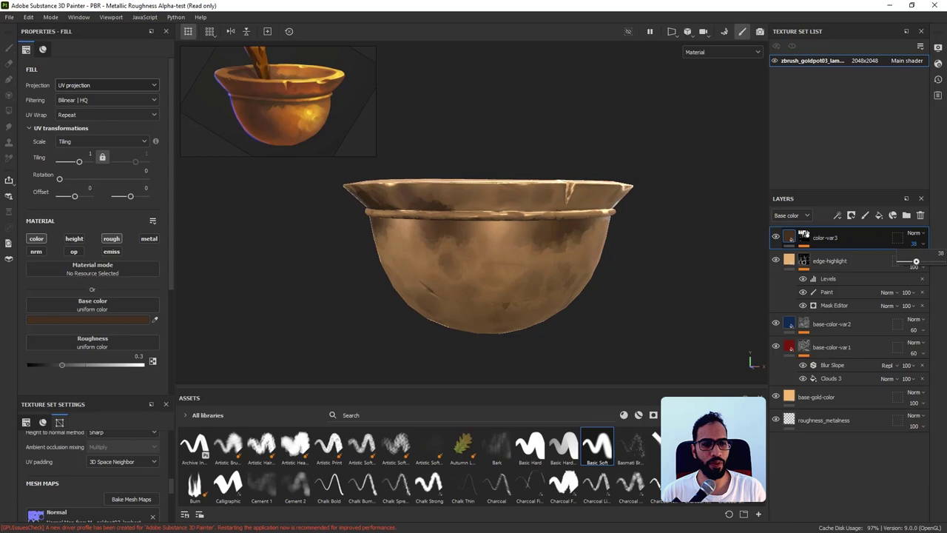
{"action": "left_click_drag", "start_coordinate": [702, 309], "coordinate": [475, 227], "text": "alt"}
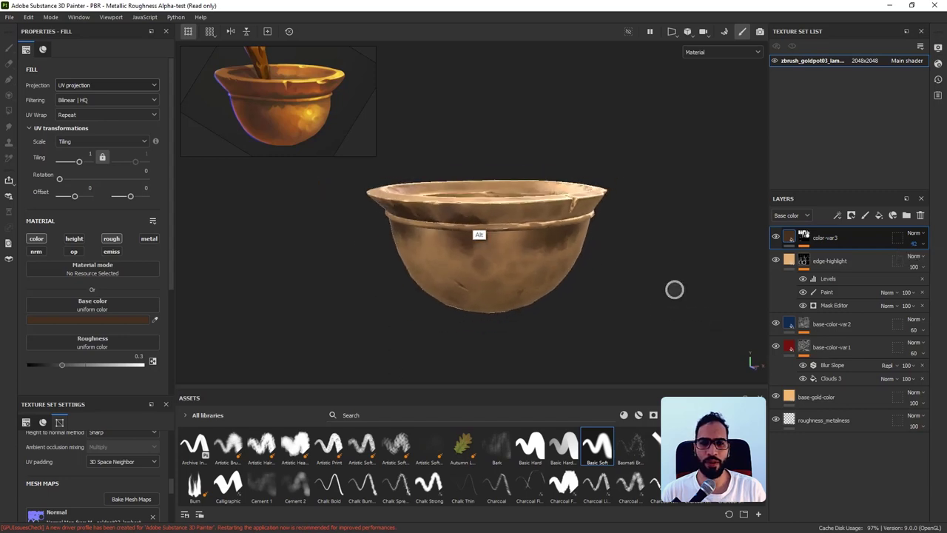
{"action": "right_click_drag", "start_coordinate": [674, 289], "coordinate": [560, 288], "text": "alt"}
{"action": "left_click_drag", "start_coordinate": [560, 288], "coordinate": [501, 258], "text": "alt"}
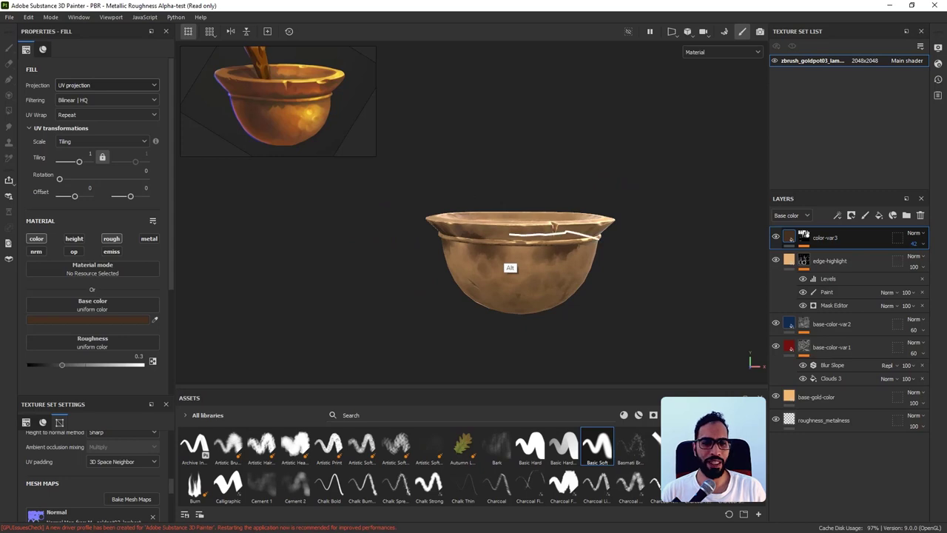
Select the Mask Editor in the color-var3 mask and show only that mask in the viewport.
{"action": "left_click", "coordinate": [804, 245]}
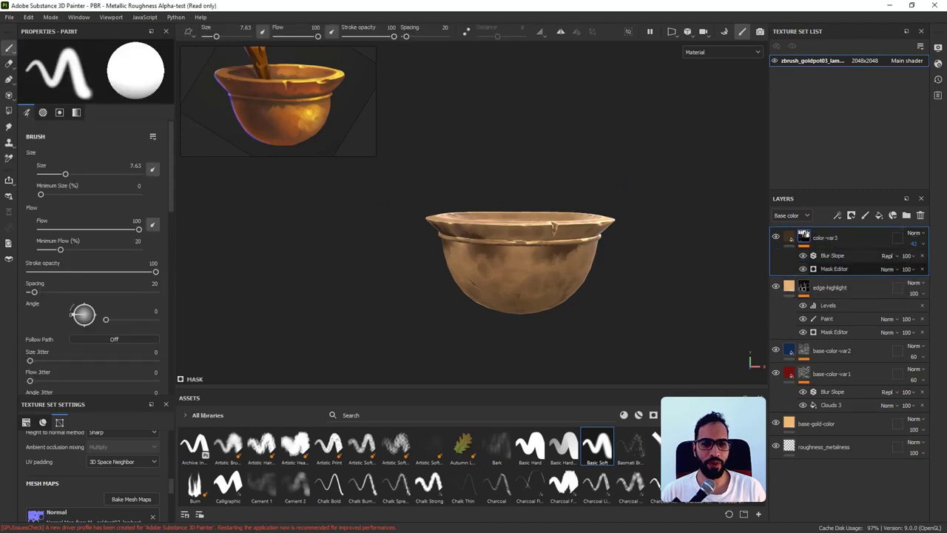
{"action": "left_click", "coordinate": [803, 255]}
{"action": "left_click", "coordinate": [834, 268]}
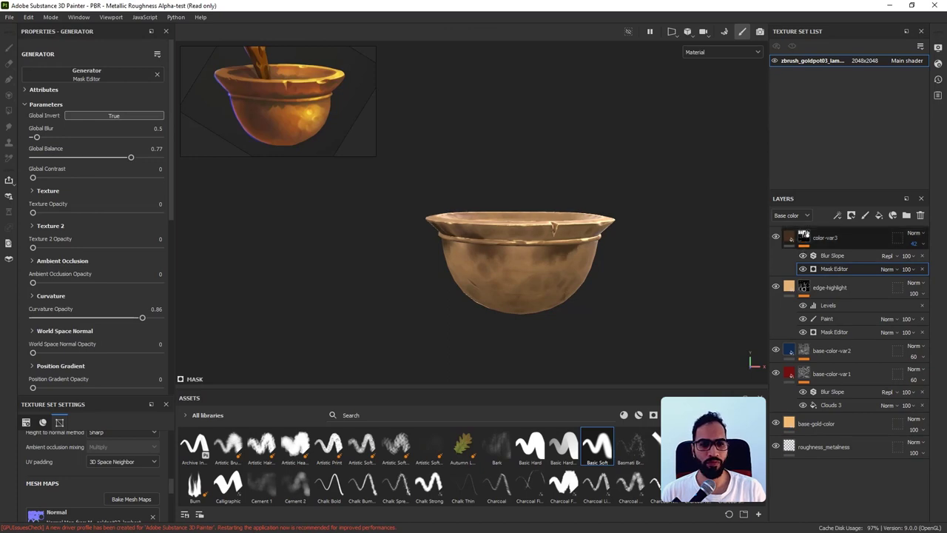
{"action": "left_click", "coordinate": [812, 265], "text": "alt"}
{"action": "right_click_drag", "start_coordinate": [596, 256], "coordinate": [605, 278], "text": "alt"}
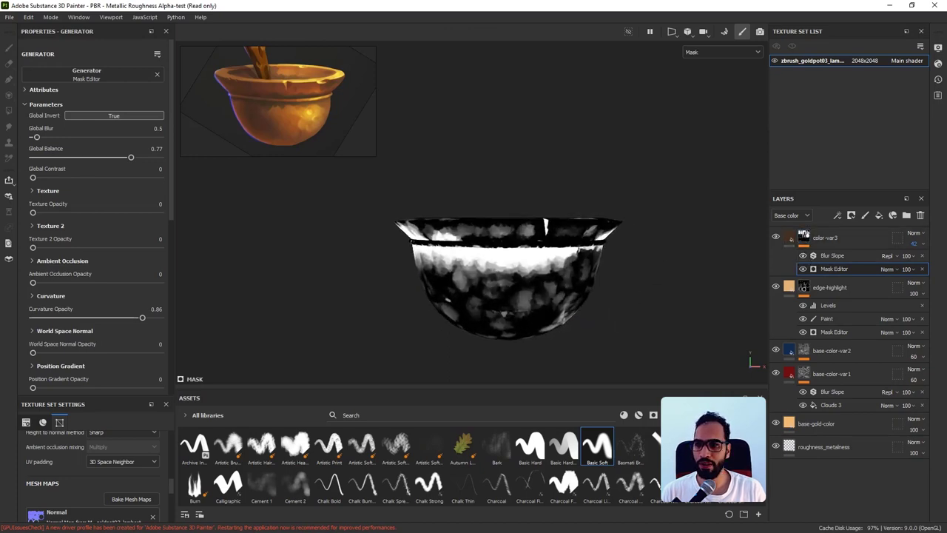
Try slight Mask Editor opacity changes, including Position Gradient Opacity, and flip Global Invert, restoring each setting.
{"action": "scroll", "coordinate": [131, 157], "scroll_direction": "down", "scroll_amount": 4}
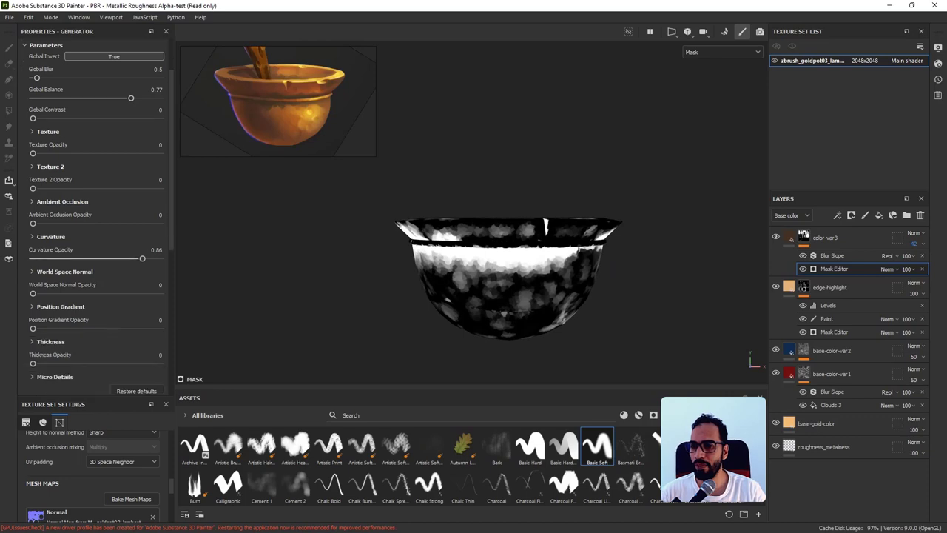
{"action": "scroll", "coordinate": [101, 217], "scroll_direction": "up", "scroll_amount": 1}
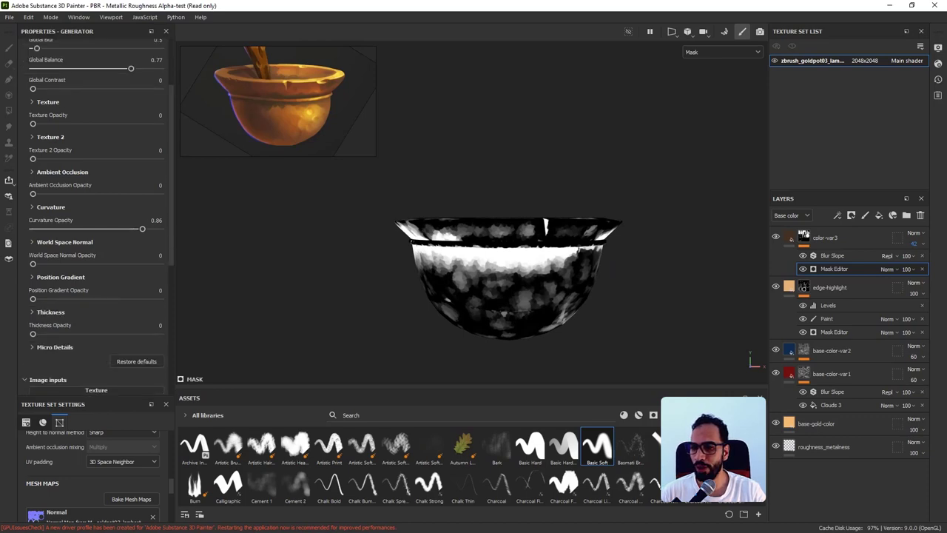
{"action": "mouse_move", "coordinate": [33, 333]}
{"action": "left_mouse_down"}
{"action": "mouse_move", "coordinate": [57, 334]}
{"action": "mouse_move", "coordinate": [33, 334]}
{"action": "left_mouse_up"}
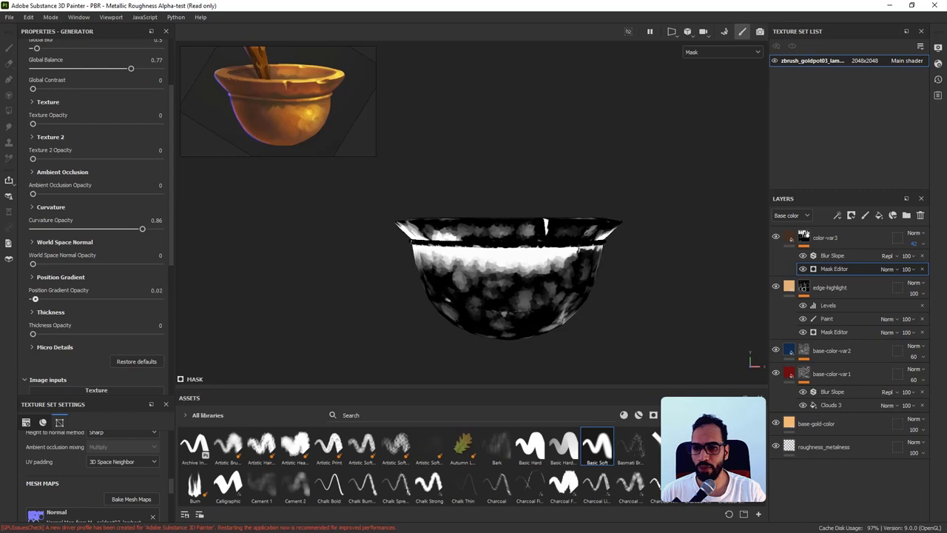
{"action": "left_click_drag", "start_coordinate": [35, 299], "coordinate": [32, 299]}
{"action": "mouse_move", "coordinate": [35, 263]}
{"action": "left_mouse_down"}
{"action": "mouse_move", "coordinate": [51, 263]}
{"action": "mouse_move", "coordinate": [33, 263]}
{"action": "left_mouse_up"}
{"action": "left_click_drag", "start_coordinate": [333, 274], "coordinate": [358, 274], "text": "alt"}
{"action": "scroll", "coordinate": [96, 215], "scroll_direction": "up", "scroll_amount": 3}
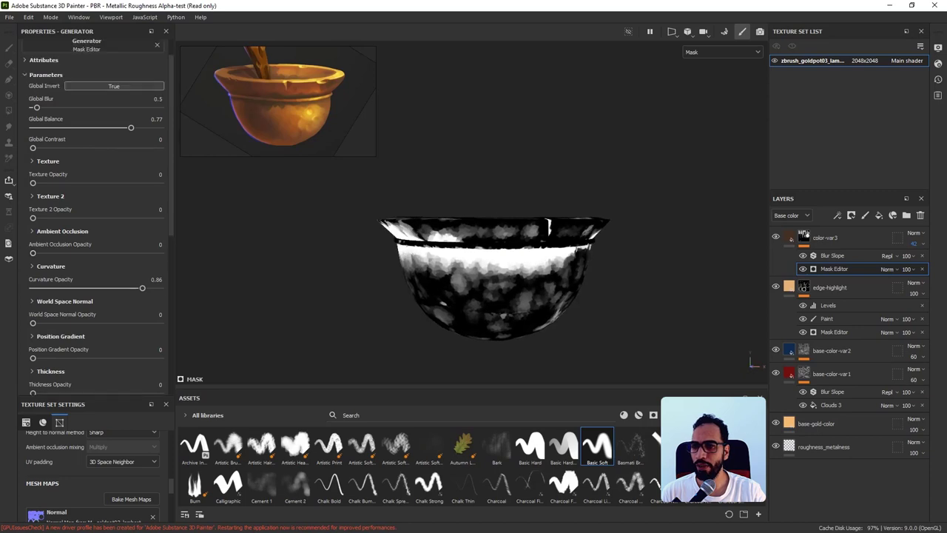
{"action": "mouse_move", "coordinate": [33, 212]}
{"action": "left_mouse_down"}
{"action": "mouse_move", "coordinate": [52, 213]}
{"action": "mouse_move", "coordinate": [36, 212]}
{"action": "left_mouse_up"}
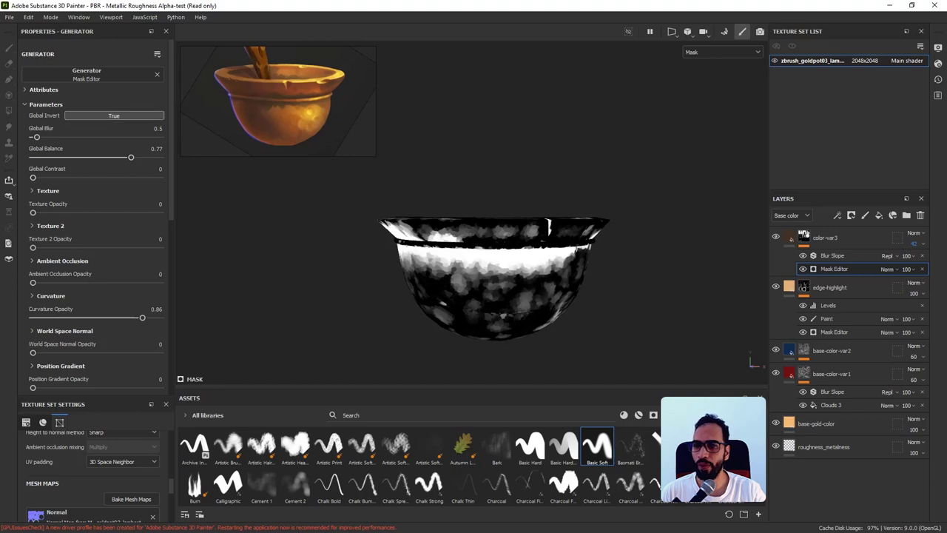
{"action": "left_click", "coordinate": [114, 116]}
{"action": "left_click", "coordinate": [114, 115]}
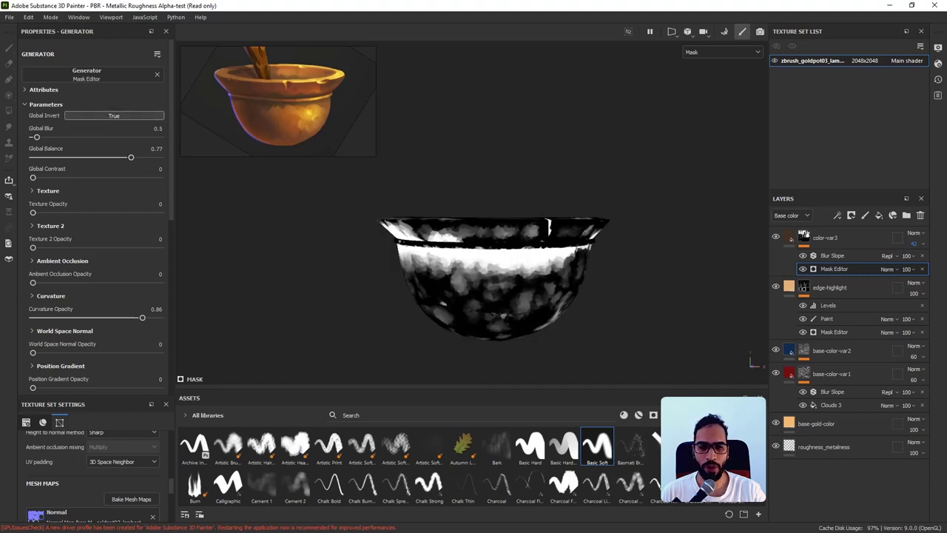
Set the color-var3 Mask Editor's Global Balance to 0.81 and Curvature Opacity to 0.79, and return to the material view.
{"action": "left_click_drag", "start_coordinate": [459, 258], "coordinate": [457, 289], "text": "alt"}
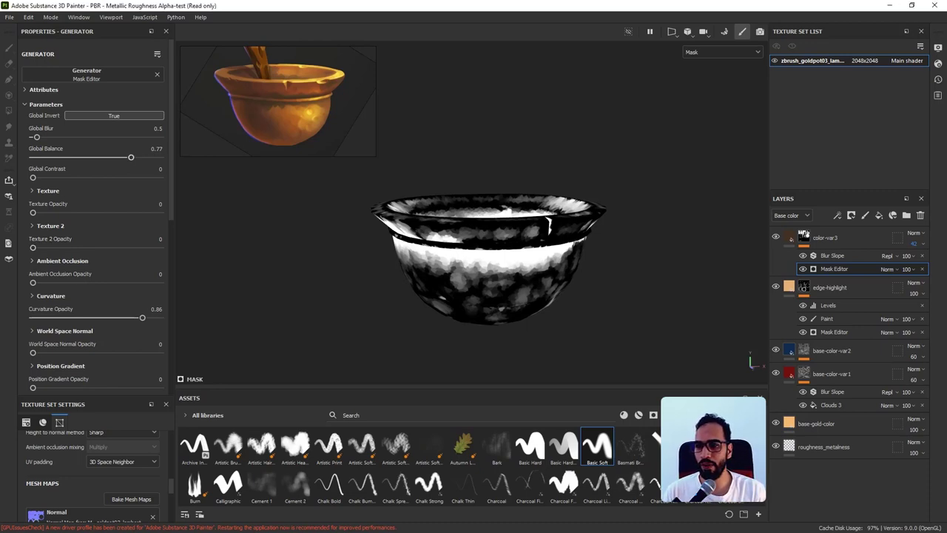
{"action": "left_click_drag", "start_coordinate": [131, 157], "coordinate": [135, 157]}
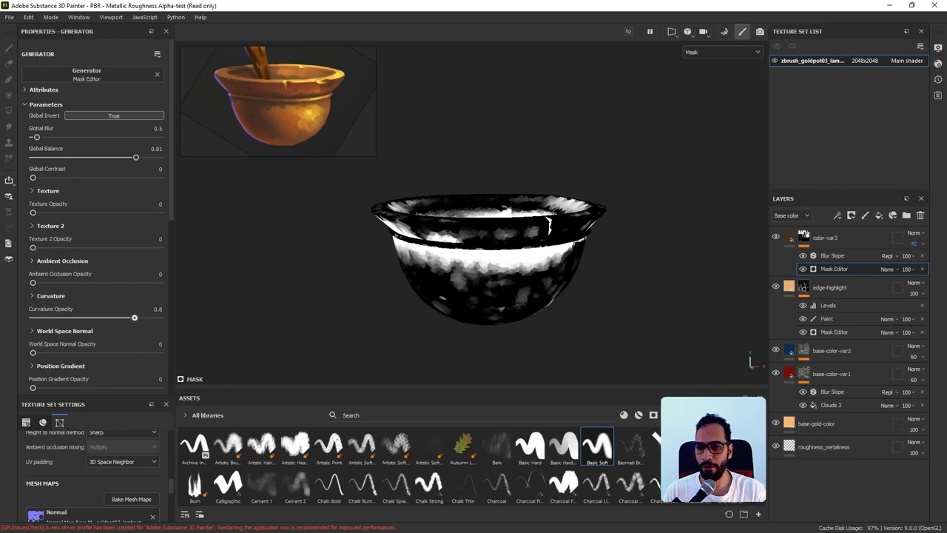
{"action": "left_click_drag", "start_coordinate": [473, 303], "coordinate": [472, 264], "text": "alt"}
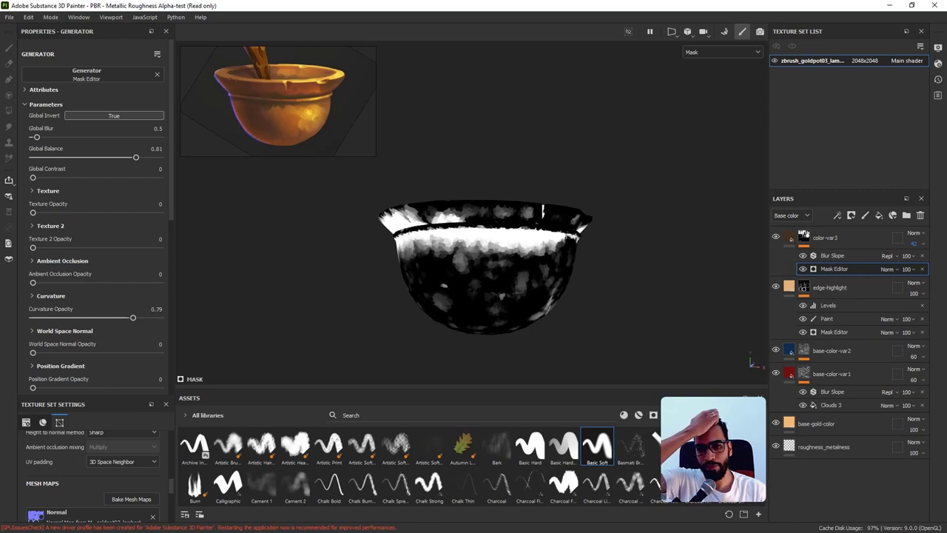
{"action": "left_click", "coordinate": [833, 256]}
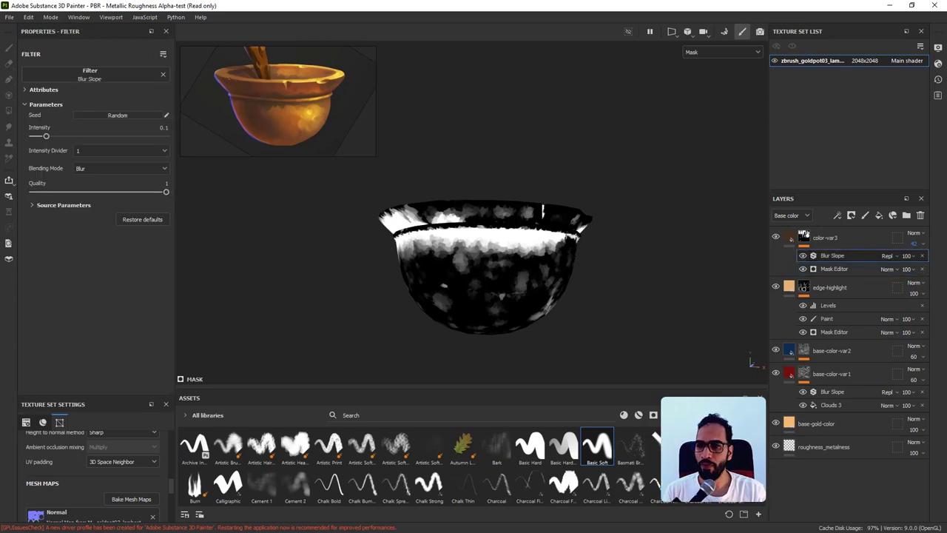
{"action": "left_click_drag", "start_coordinate": [474, 255], "coordinate": [536, 271], "text": "alt"}
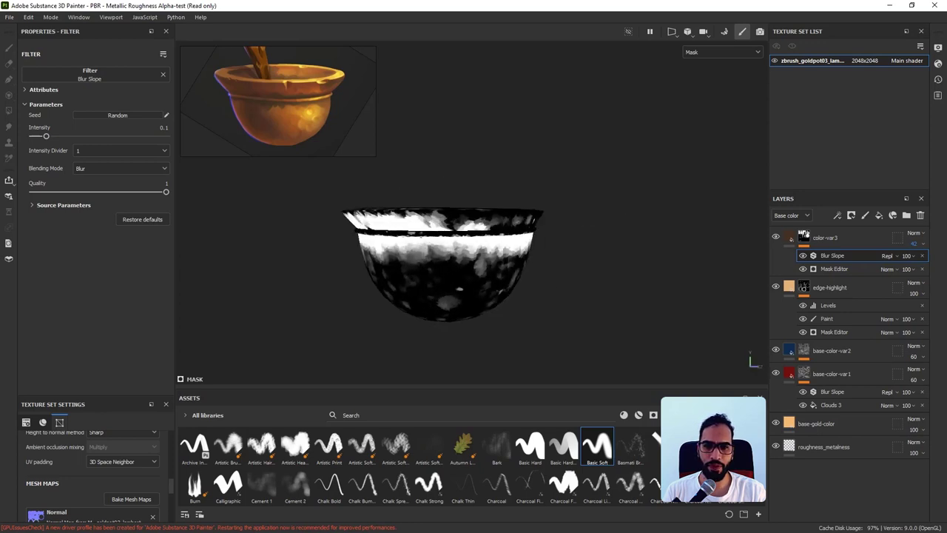
{"action": "key", "text": "m"}
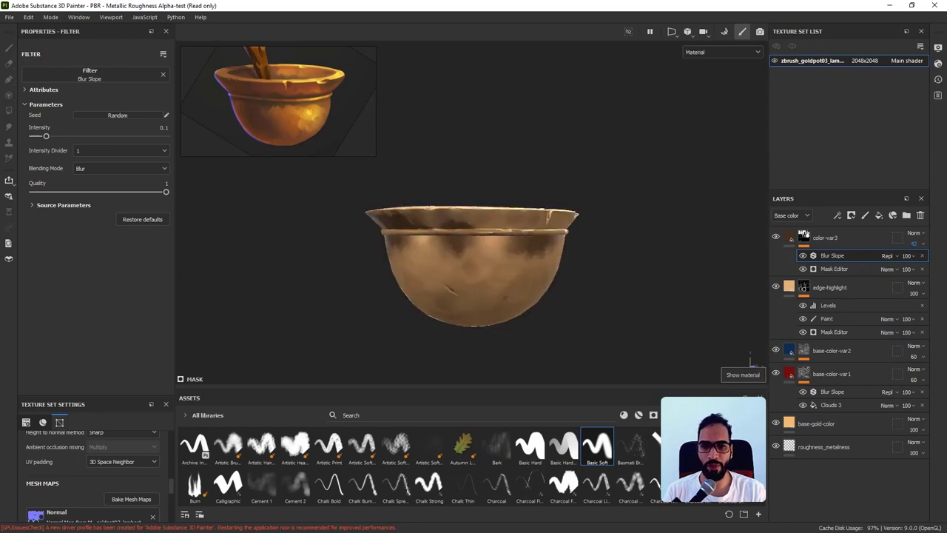
Turn off the roughness channel of the color-var3 fill and duplicate the layer.
{"action": "left_click", "coordinate": [803, 235]}
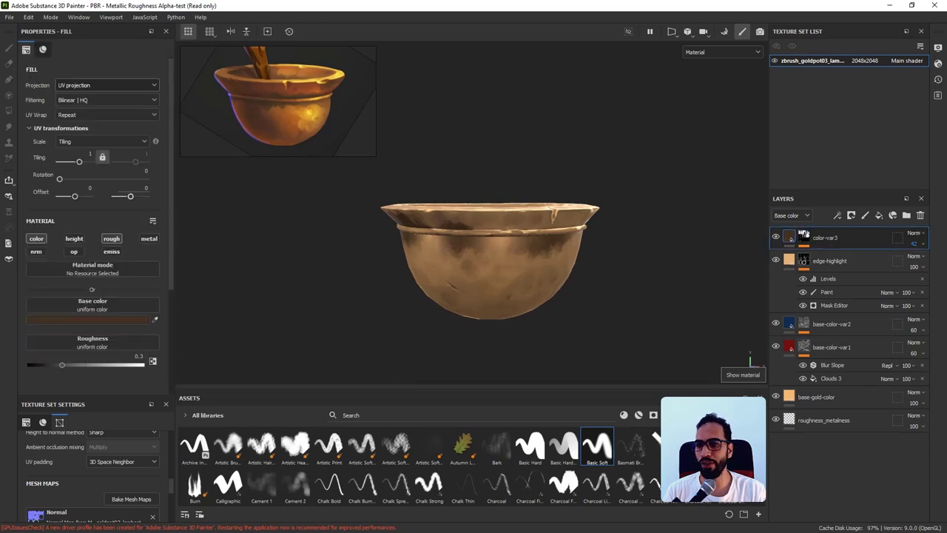
{"action": "left_click", "coordinate": [112, 239]}
{"action": "left_click_drag", "start_coordinate": [517, 281], "coordinate": [507, 273], "text": "alt"}
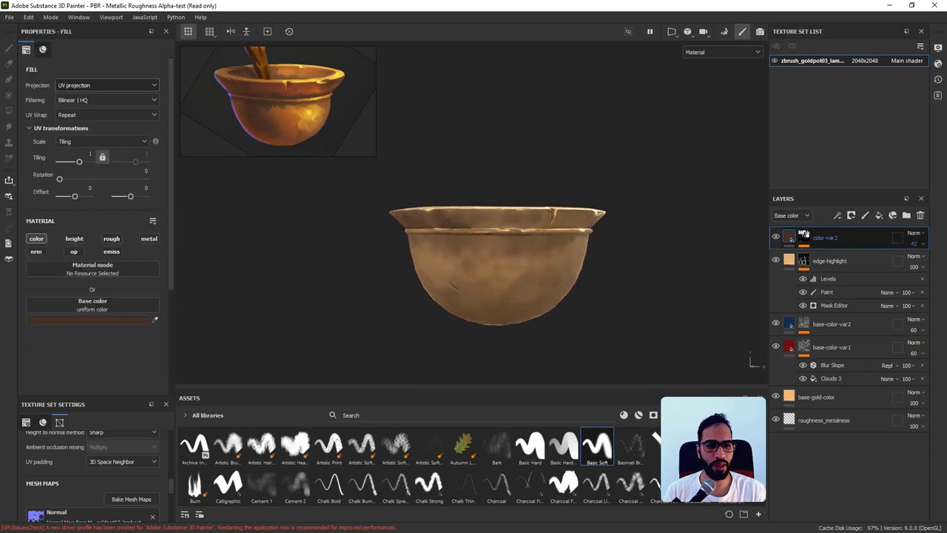
{"action": "key", "text": "ctrl+d"}
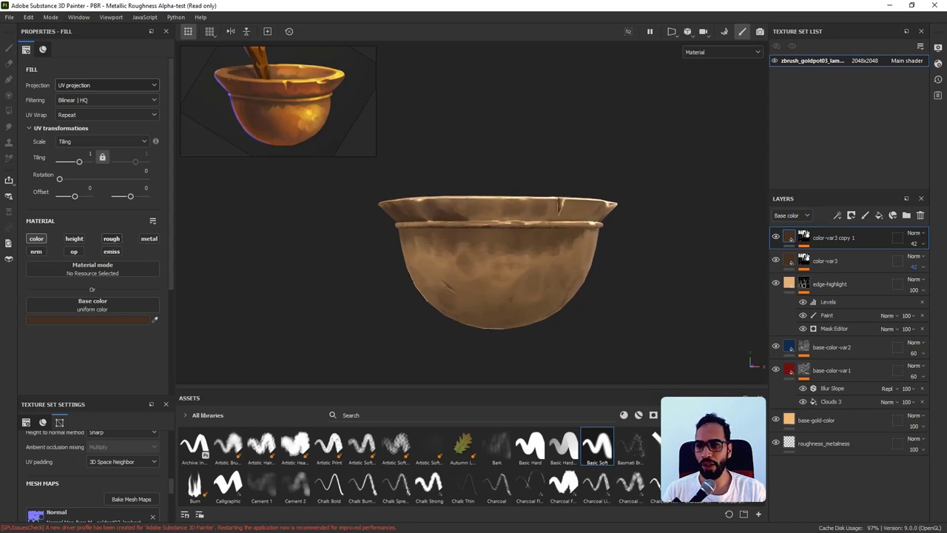
Restrict the color-var3 copy's fill to the roughness channel only and set its roughness to 0.4.
{"action": "left_click", "coordinate": [111, 238]}
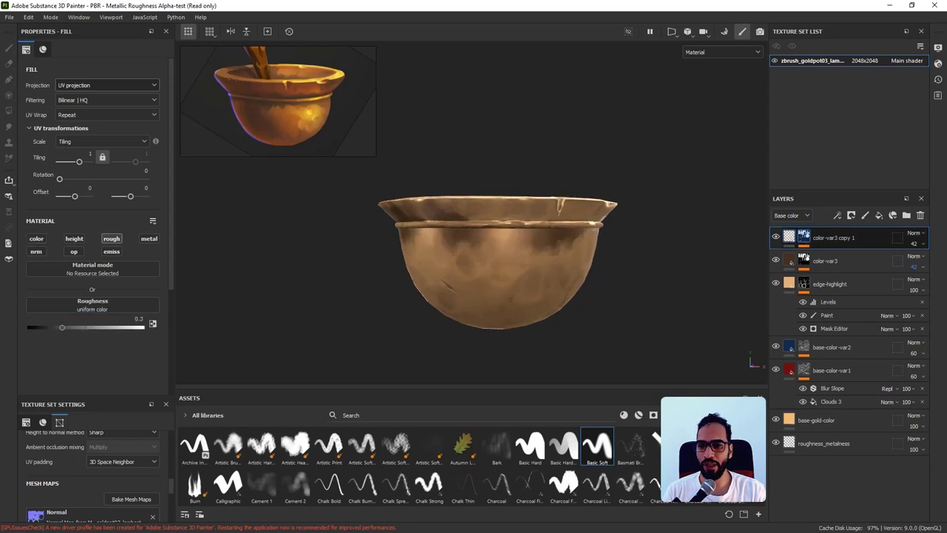
{"action": "left_click", "coordinate": [805, 237]}
{"action": "left_click", "coordinate": [789, 236]}
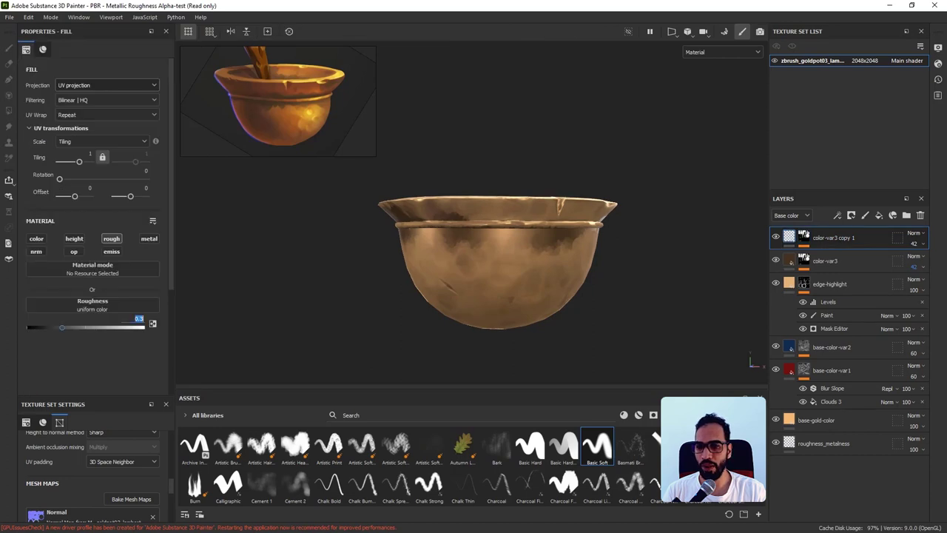
{"action": "key", "text": "Return"}
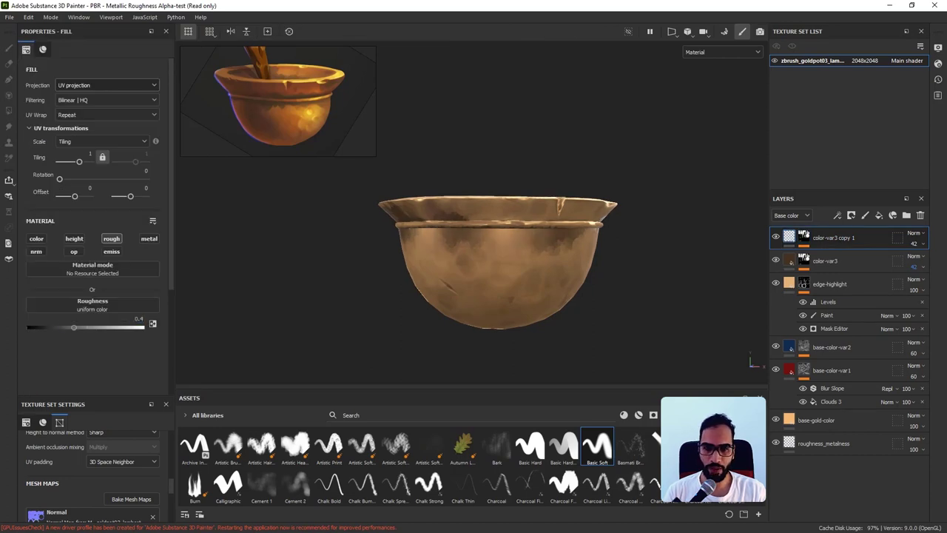
Set the opacity of the roughness-only color-var3 copy to 100.
{"action": "left_click_drag", "start_coordinate": [497, 259], "coordinate": [376, 196], "text": "alt"}
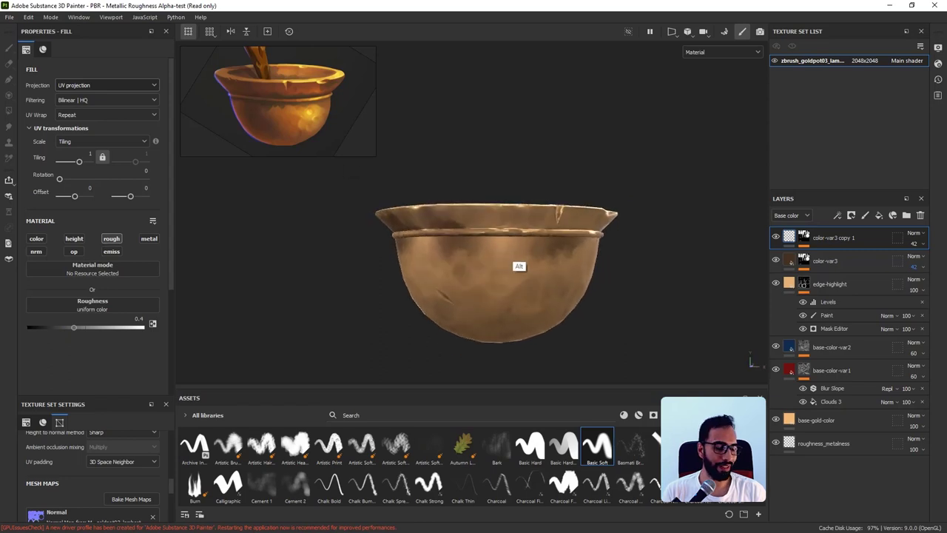
{"action": "mouse_move", "coordinate": [519, 265]}
{"action": "left_mouse_down", "text": "alt"}
{"action": "mouse_move", "coordinate": [463, 264]}
{"action": "mouse_move", "coordinate": [536, 299]}
{"action": "mouse_move", "coordinate": [511, 264]}
{"action": "left_mouse_up", "text": "alt"}
{"action": "middle_click_drag", "start_coordinate": [618, 252], "coordinate": [577, 253], "text": "alt"}
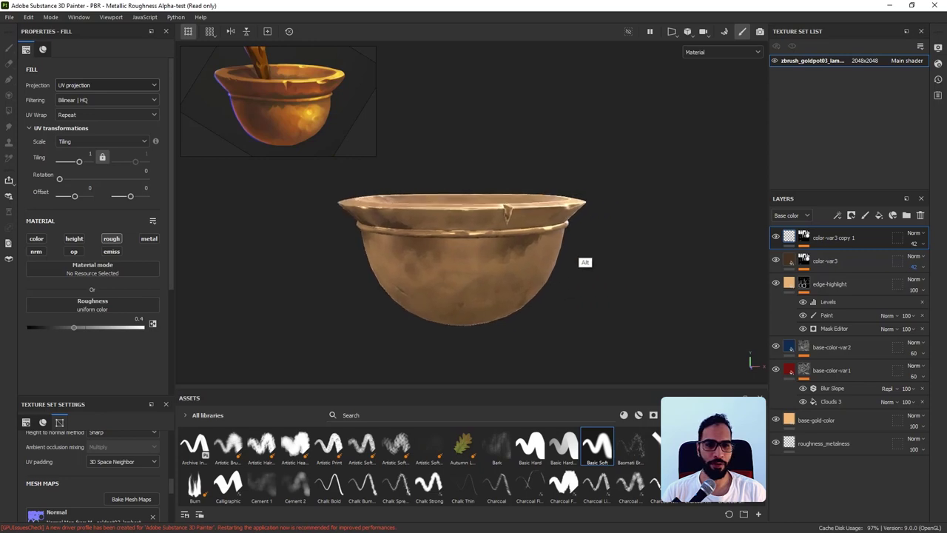
{"action": "scroll", "coordinate": [581, 260], "scroll_direction": "up", "scroll_amount": 2}
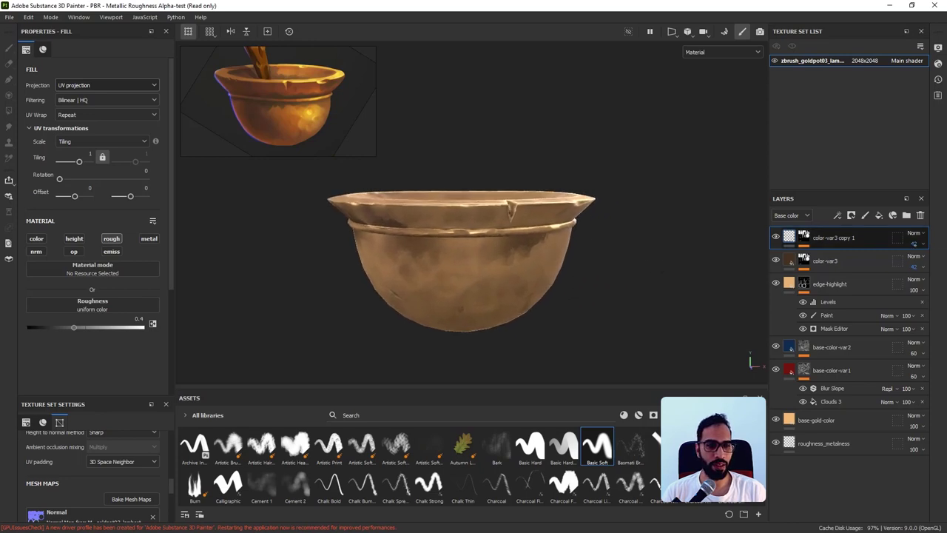
{"action": "left_click", "coordinate": [914, 244]}
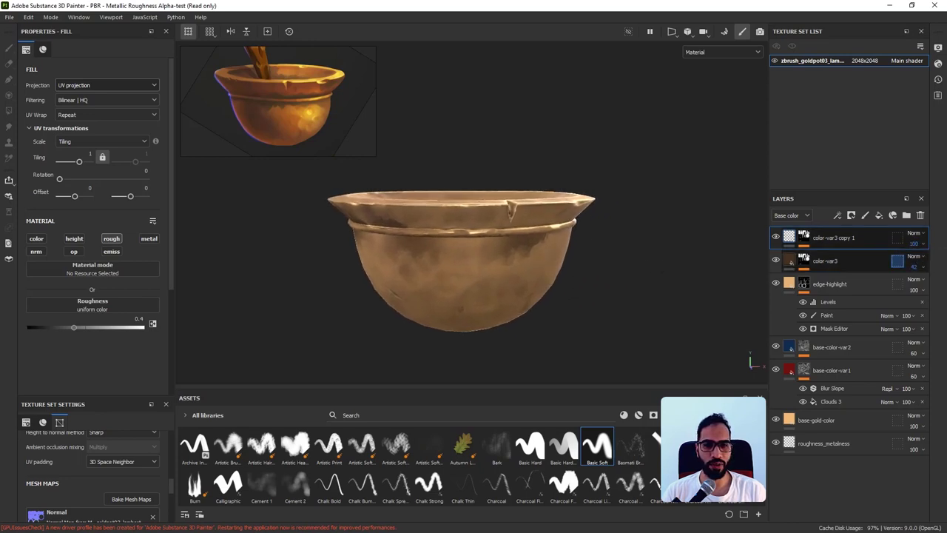
{"action": "left_click_drag", "start_coordinate": [692, 292], "coordinate": [689, 260], "text": "alt"}
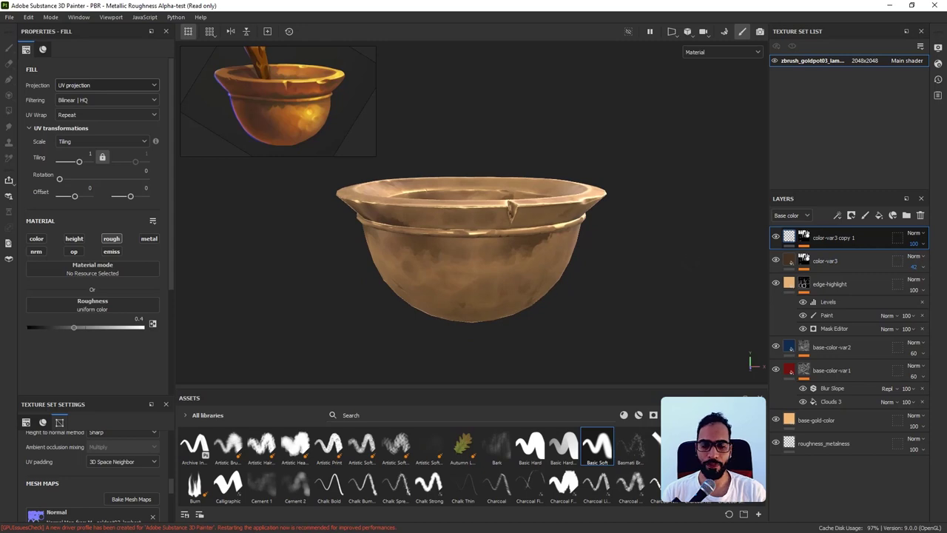
Examine the color-var3 copy's mask and the pot's isolated roughness channel from several angles.
{"action": "left_click", "coordinate": [804, 237]}
{"action": "left_click", "coordinate": [804, 236], "text": "alt"}
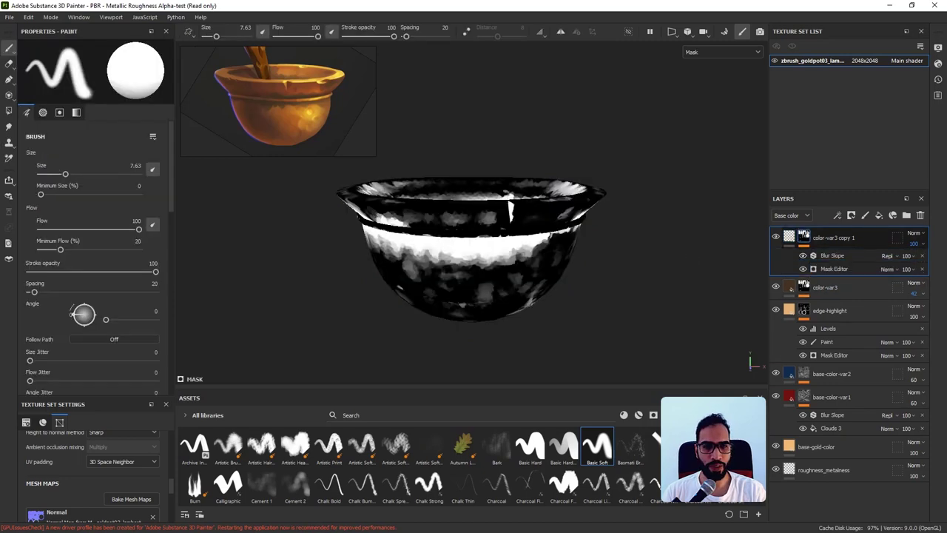
{"action": "left_click", "coordinate": [717, 52]}
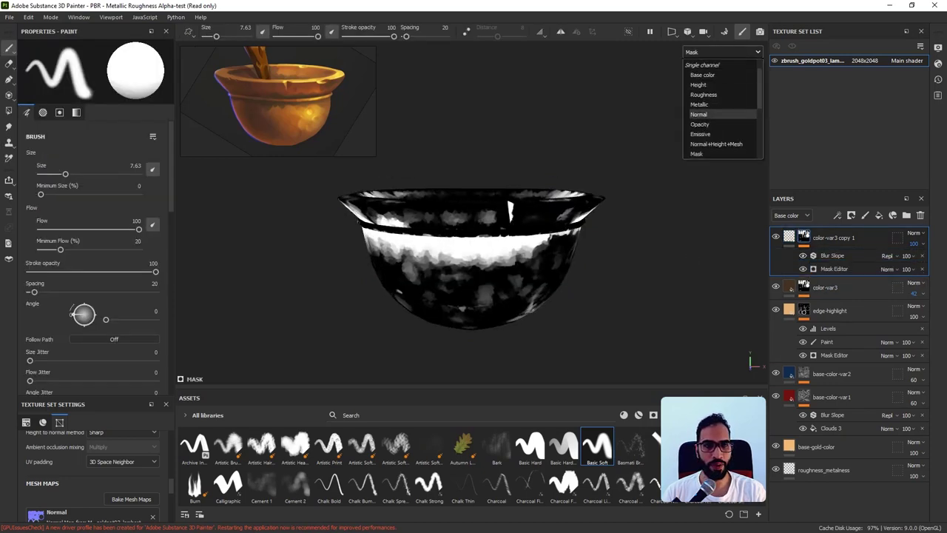
{"action": "scroll", "coordinate": [717, 134], "scroll_direction": "down", "scroll_amount": 2}
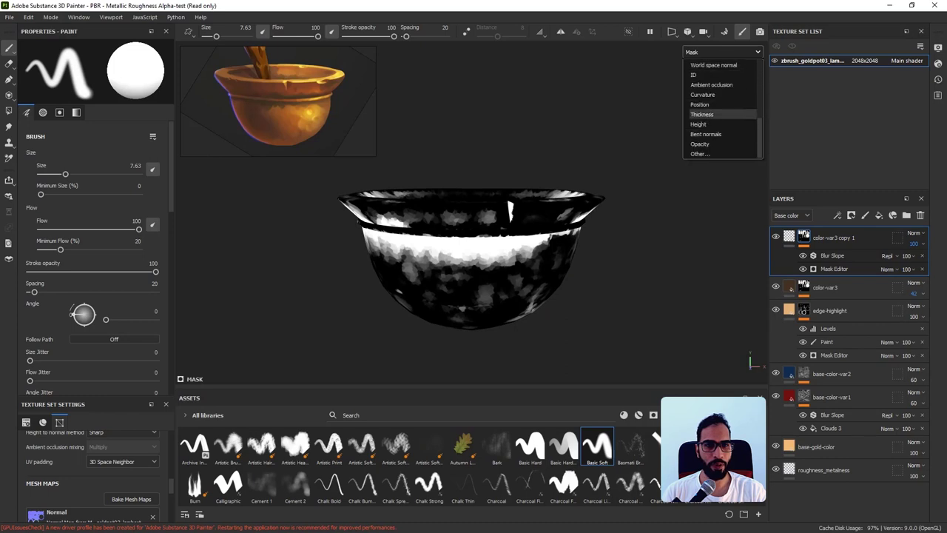
{"action": "scroll", "coordinate": [721, 111], "scroll_direction": "up", "scroll_amount": 3}
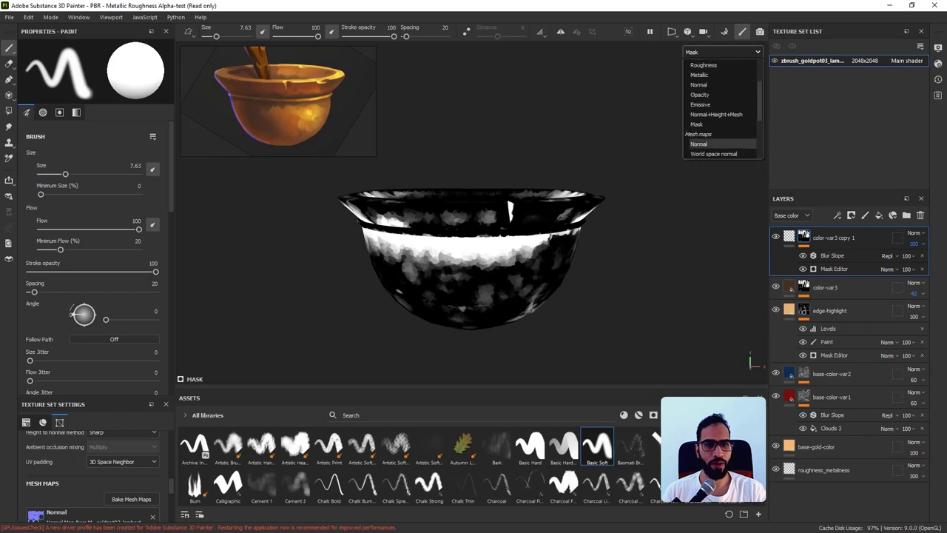
{"action": "left_click", "coordinate": [703, 94]}
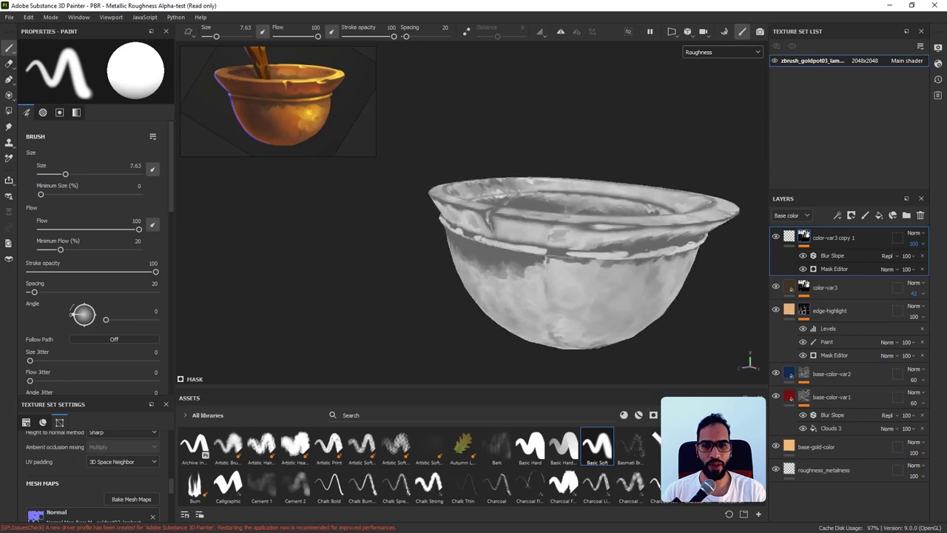
{"action": "left_click_drag", "start_coordinate": [577, 198], "coordinate": [634, 167], "text": "alt"}
{"action": "right_click_drag", "start_coordinate": [634, 168], "coordinate": [655, 172], "text": "alt"}
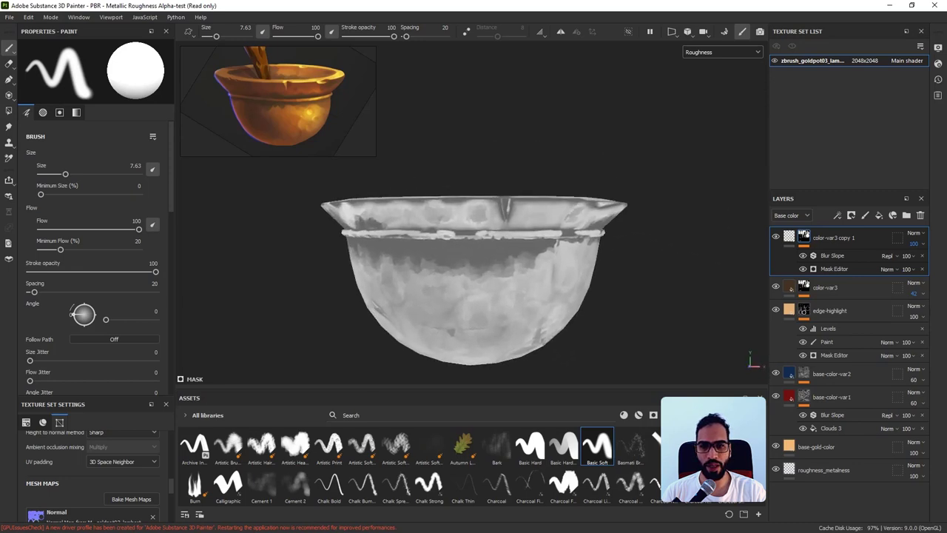
{"action": "left_click_drag", "start_coordinate": [655, 172], "coordinate": [672, 170], "text": "alt"}
{"action": "left_click_drag", "start_coordinate": [372, 232], "coordinate": [495, 226], "text": "alt"}
{"action": "key", "text": "ctrl+z"}
{"action": "left_click_drag", "start_coordinate": [643, 266], "coordinate": [653, 274], "text": "alt"}
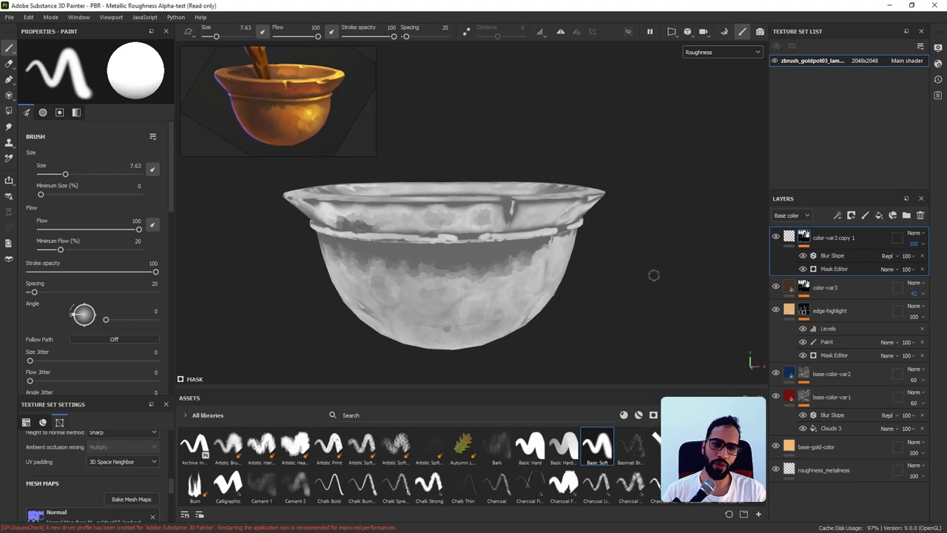
Return to the material view and inspect the pot's surface with the color-var3 copy hidden.
{"action": "key", "text": "m"}
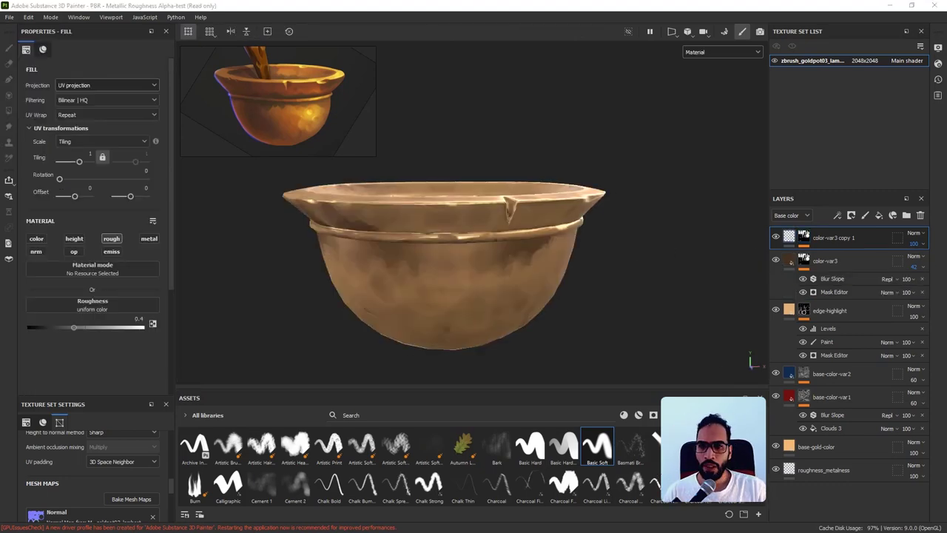
{"action": "left_click_drag", "start_coordinate": [628, 274], "coordinate": [642, 269], "text": "alt"}
{"action": "left_click_drag", "start_coordinate": [522, 268], "coordinate": [592, 283], "text": "alt"}
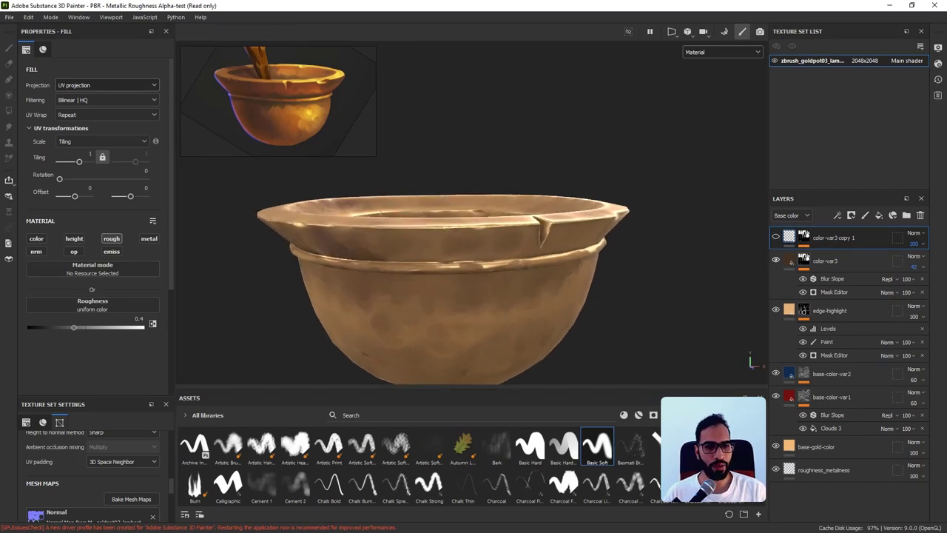
Compare the edge-highlight layer's mask with the color-var3 layer's mask on the pot.
{"action": "left_click", "coordinate": [822, 292]}
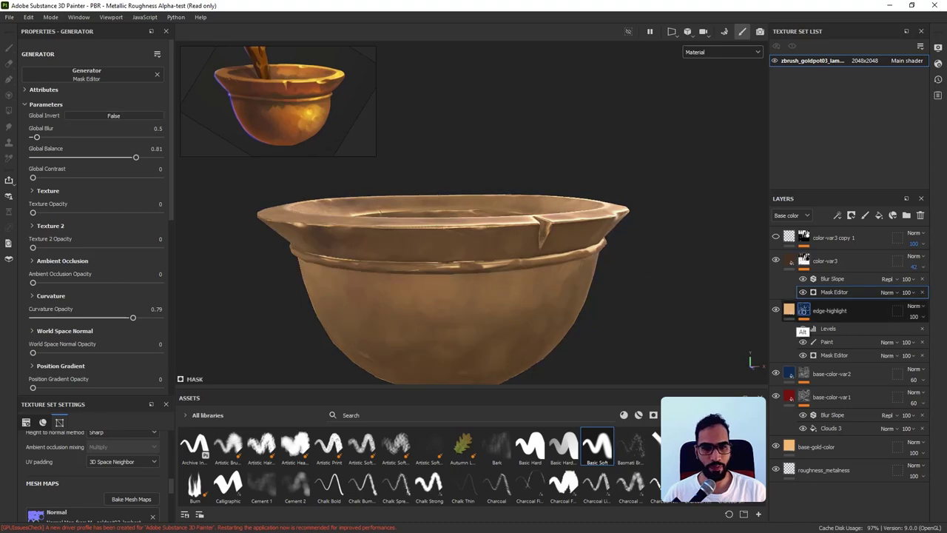
{"action": "left_click", "coordinate": [804, 312], "text": "alt"}
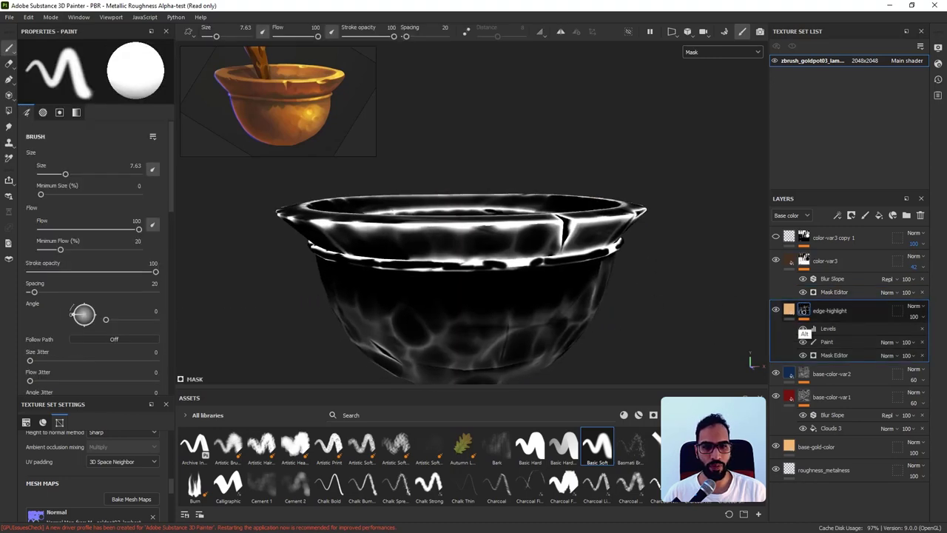
{"action": "left_click_drag", "start_coordinate": [662, 311], "coordinate": [560, 256], "text": "alt"}
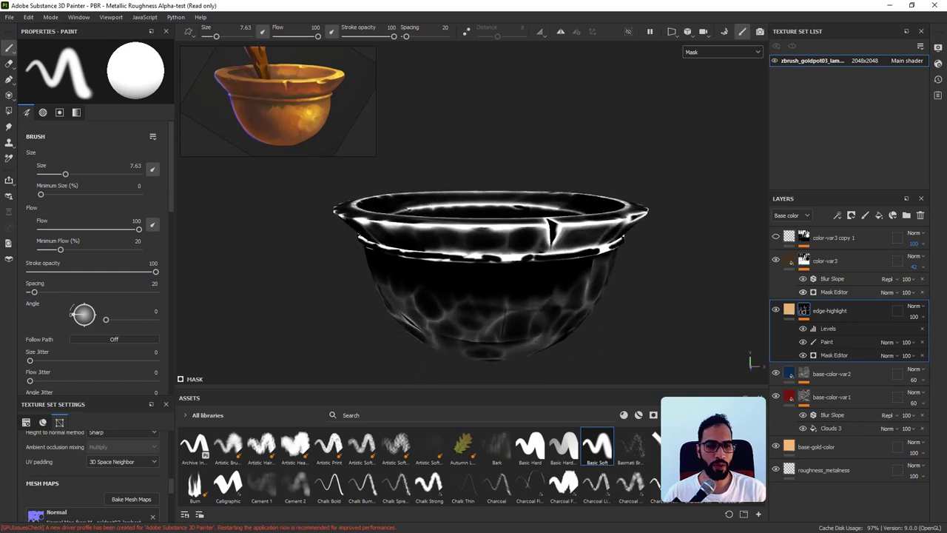
{"action": "left_click", "coordinate": [803, 260], "text": "alt"}
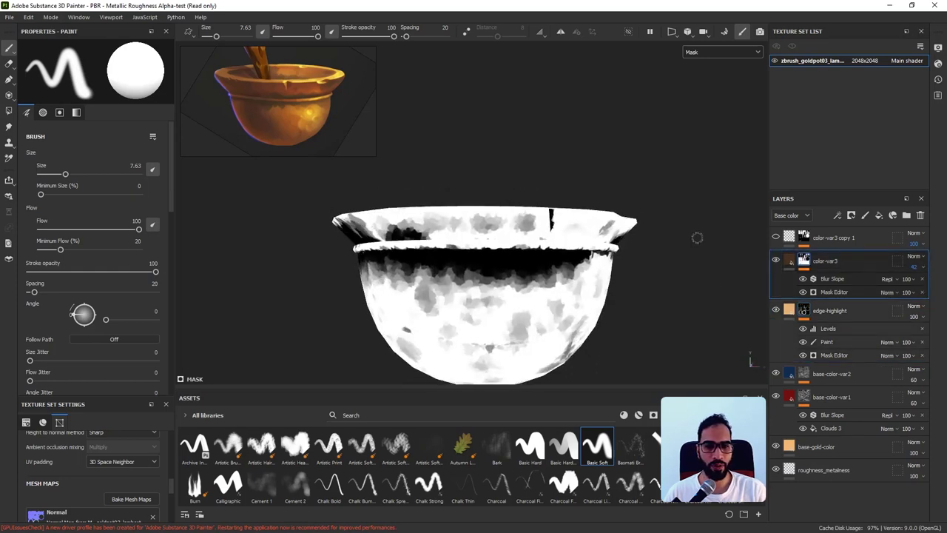
Turn off Blur Slope on the color-var3 mask and set its Mask Editor's Global Invert to True.
{"action": "left_click", "coordinate": [803, 279]}
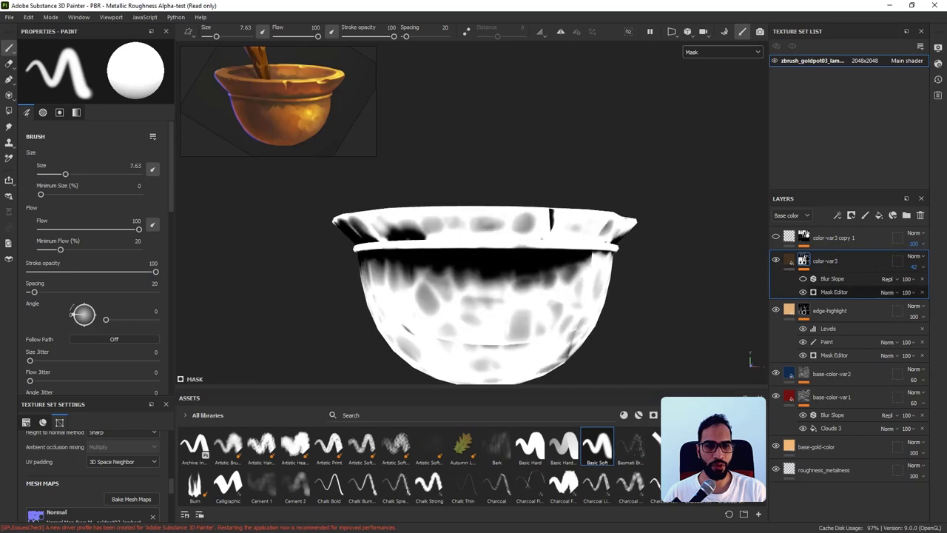
{"action": "left_click", "coordinate": [834, 291]}
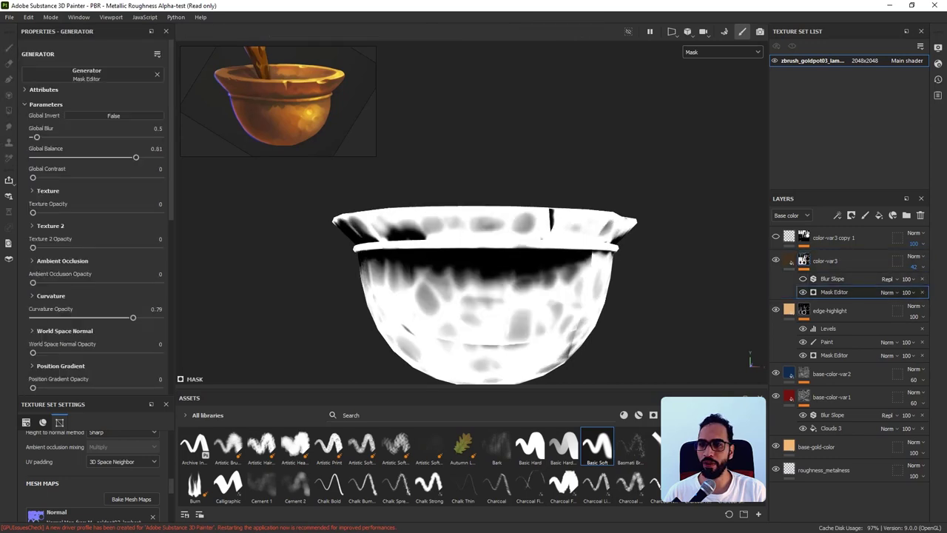
{"action": "left_click", "coordinate": [113, 116]}
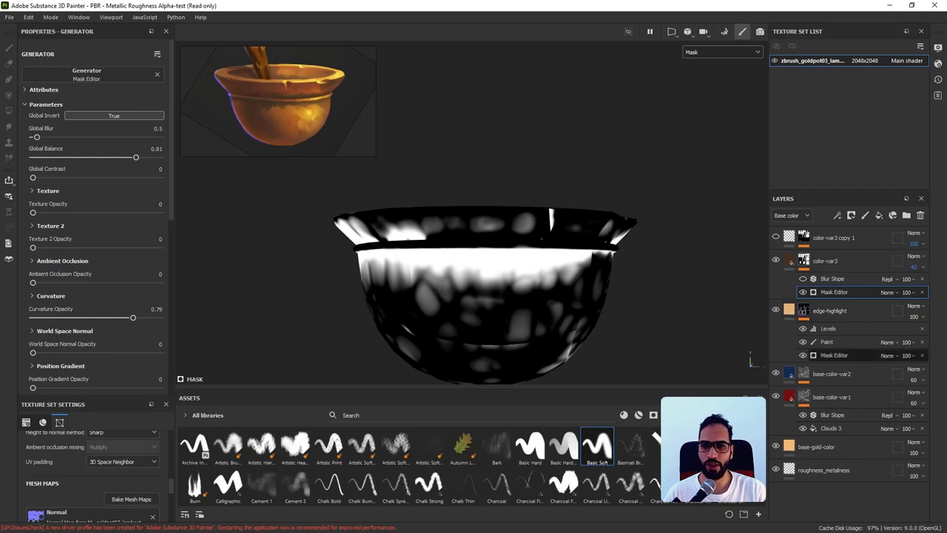
Compare the edge-highlight layer's Mask Editor settings and mask with the inverted color-var3 mask.
{"action": "left_click", "coordinate": [834, 355]}
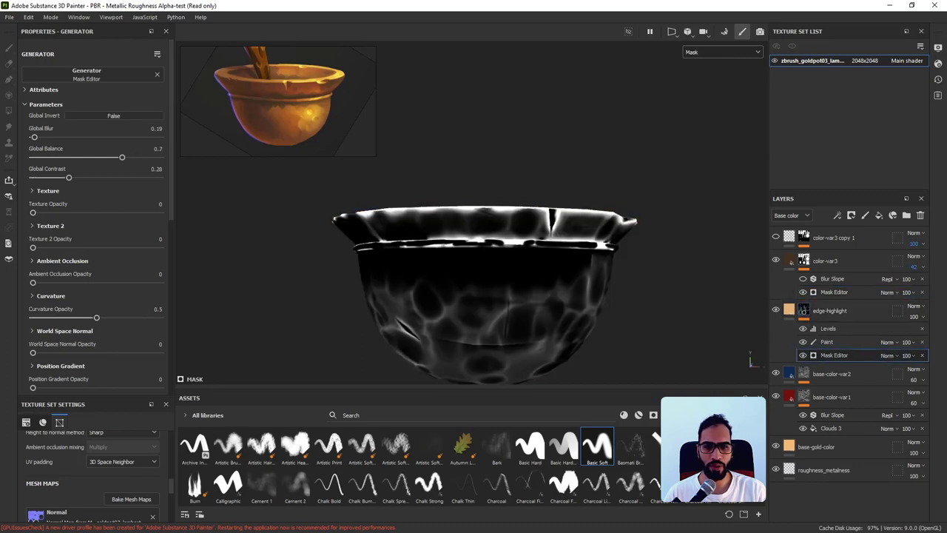
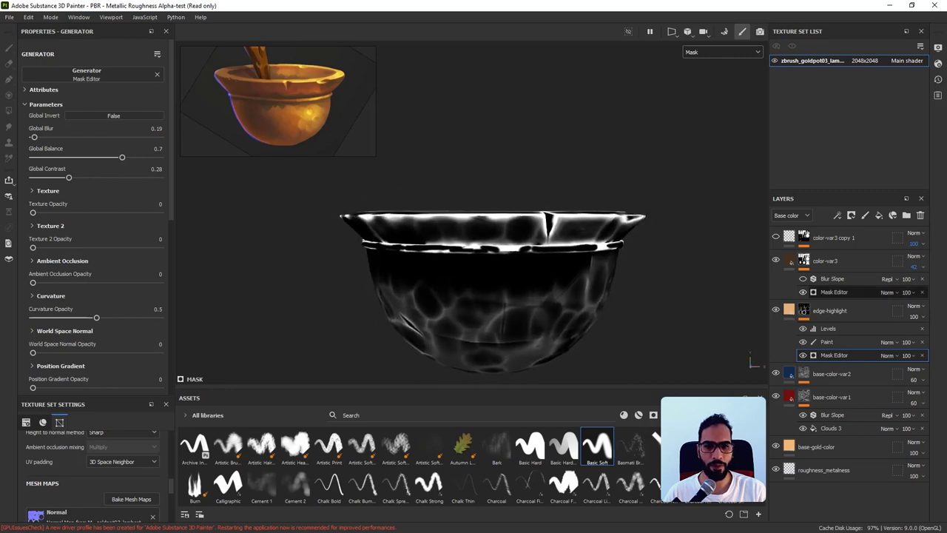
{"action": "left_click", "coordinate": [834, 292]}
{"action": "left_click", "coordinate": [804, 260], "text": "alt"}
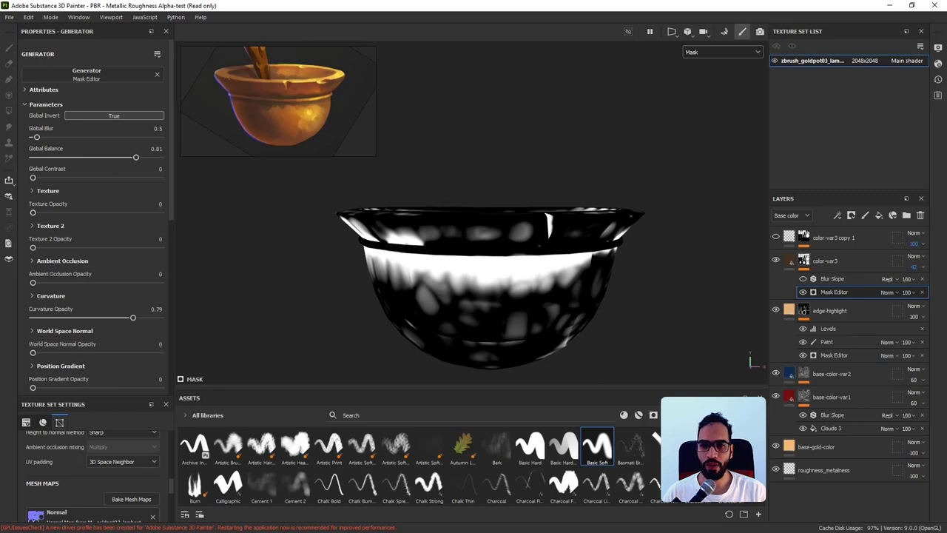
Try a Global Balance of 0.76 on the inverted color-var3 mask, and undo the change.
{"action": "right_click_drag", "start_coordinate": [294, 230], "coordinate": [405, 230], "text": "alt"}
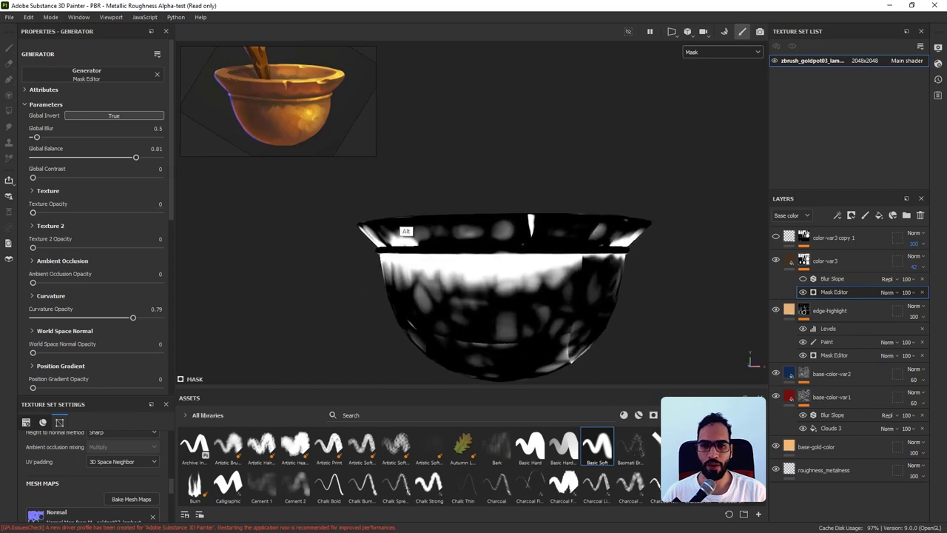
{"action": "middle_click_drag", "start_coordinate": [405, 231], "coordinate": [398, 234], "text": "alt"}
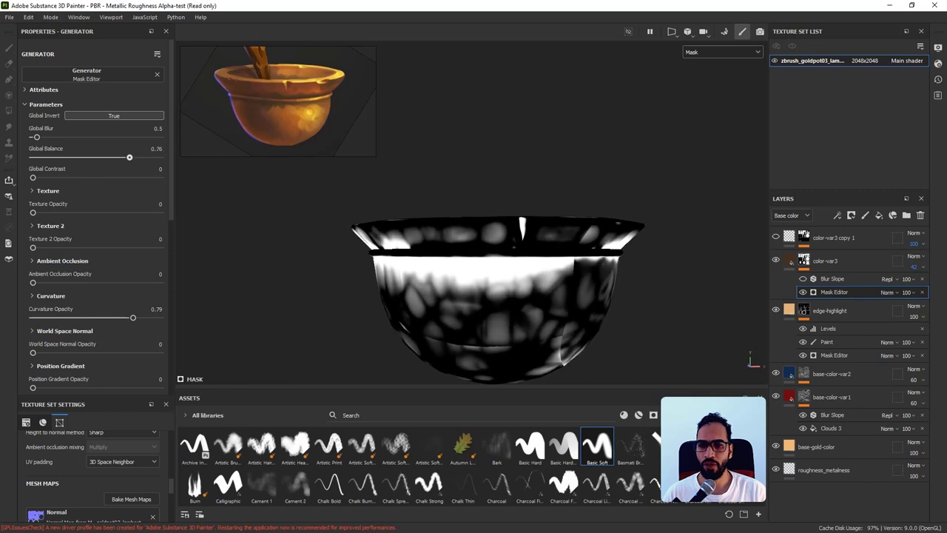
{"action": "key", "text": "ctrl+z"}
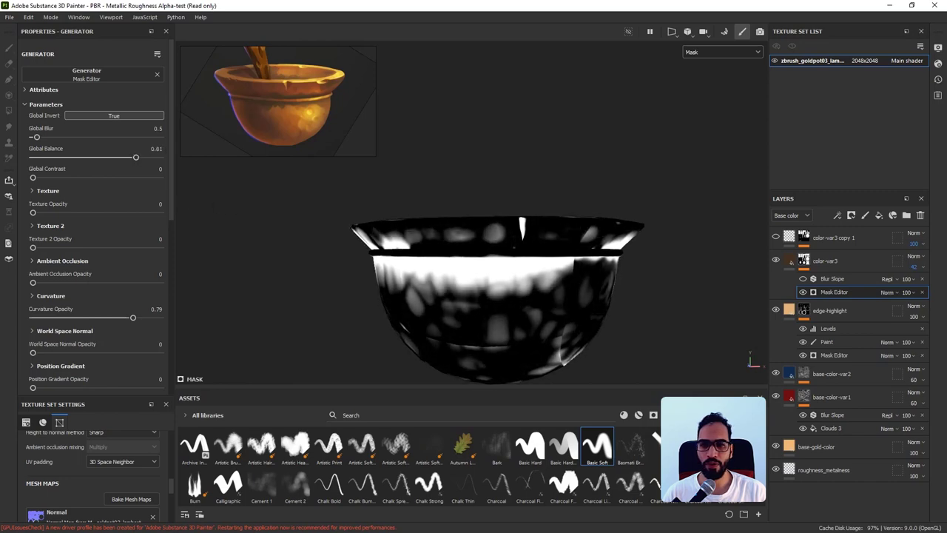
{"action": "left_click_drag", "start_coordinate": [546, 268], "coordinate": [611, 289], "text": "alt"}
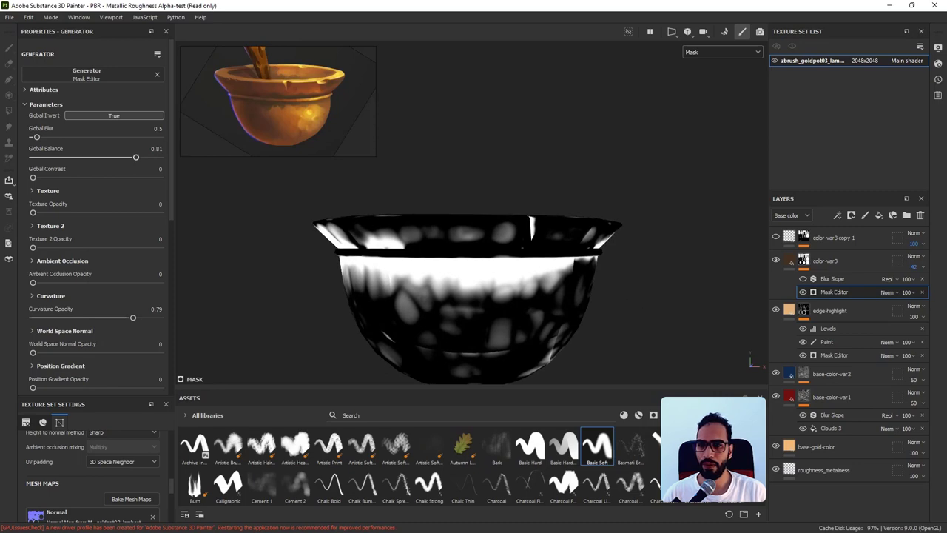
{"action": "mouse_move", "coordinate": [136, 158]}
{"action": "left_mouse_down"}
{"action": "mouse_move", "coordinate": [85, 158]}
{"action": "mouse_move", "coordinate": [147, 157]}
{"action": "mouse_move", "coordinate": [136, 157]}
{"action": "left_mouse_up"}
{"action": "left_click_drag", "start_coordinate": [295, 247], "coordinate": [293, 257], "text": "alt"}
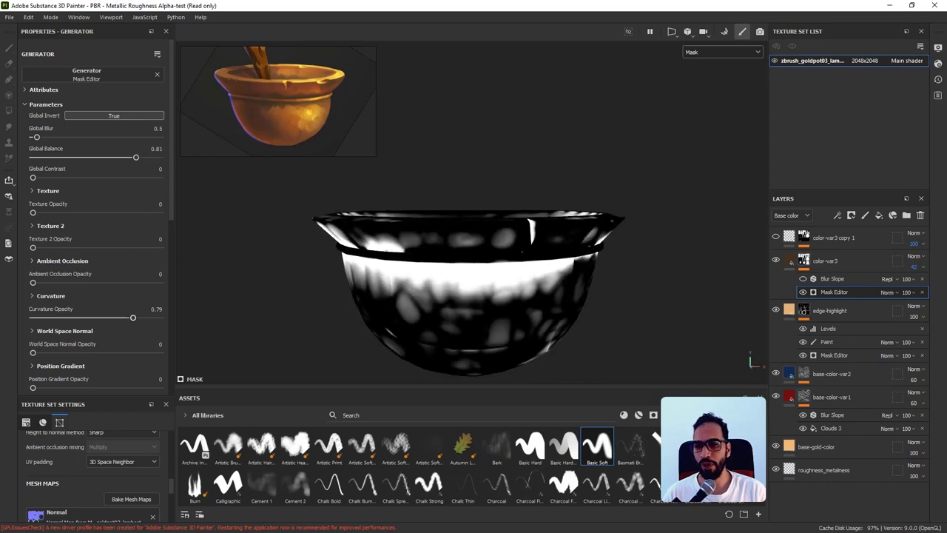
Try a Curvature Opacity of 0.99 on the color-var3 mask, and undo it together with the Global Invert change.
{"action": "left_click_drag", "start_coordinate": [133, 317], "coordinate": [144, 318]}
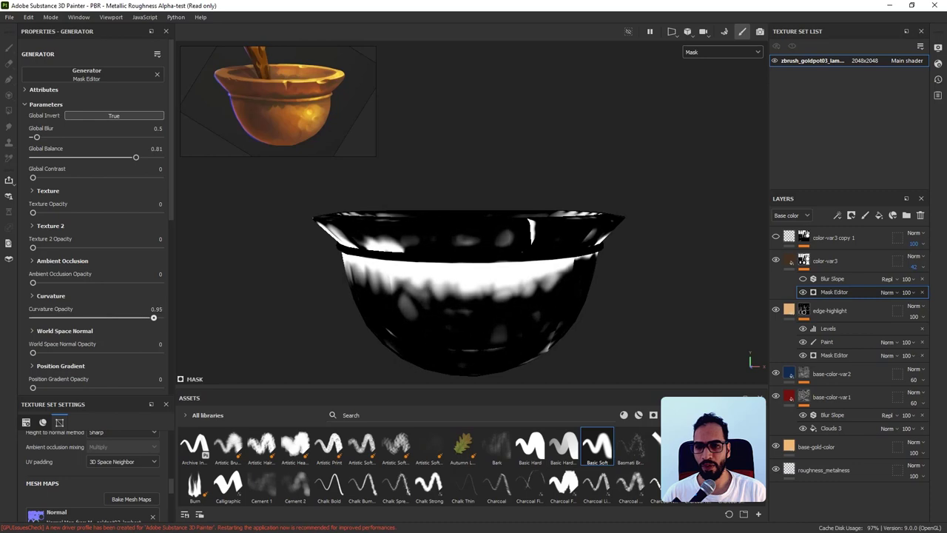
{"action": "left_click_drag", "start_coordinate": [136, 157], "coordinate": [136, 156]}
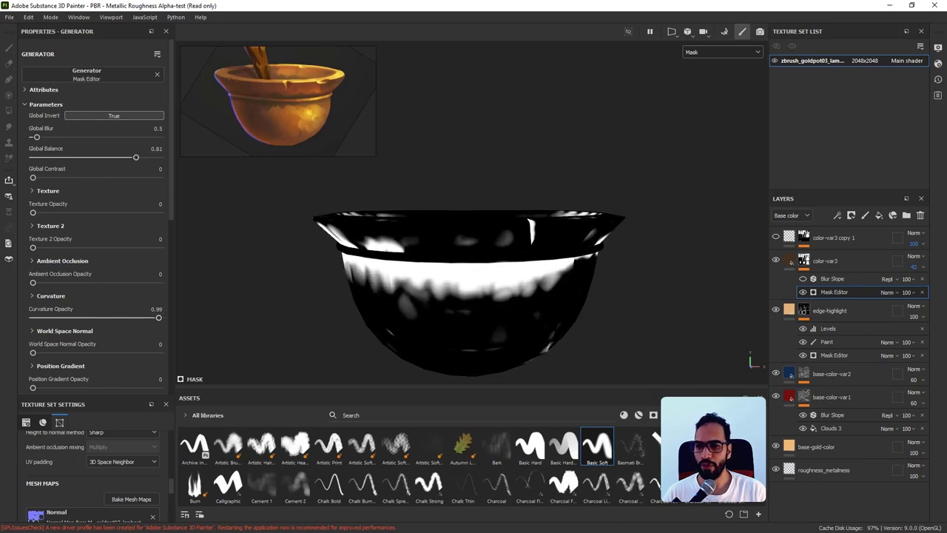
{"action": "key", "text": "ctrl+z"}
{"action": "key", "text": "ctrl+z"}
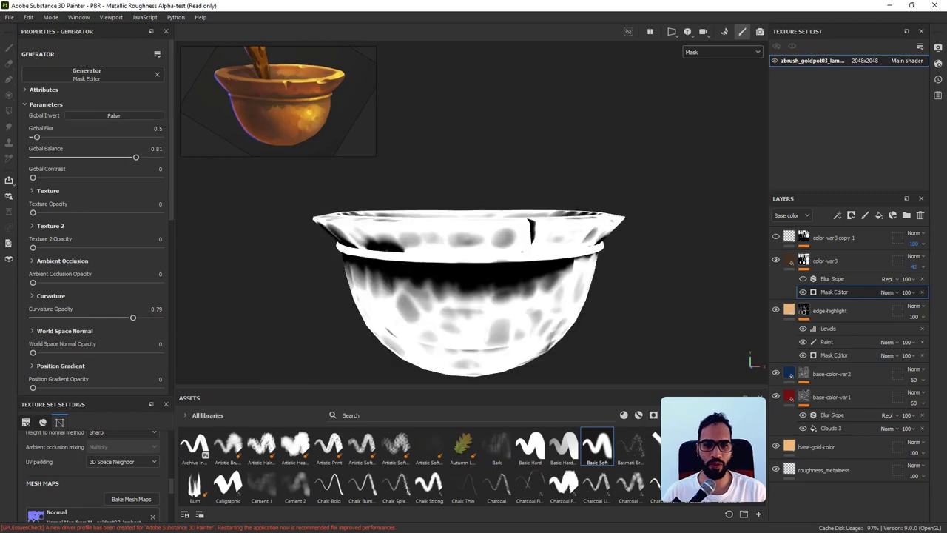
Return to the material view with the color-var3 copy and Blur Slope enabled, and inspect the pot's reflections.
{"action": "left_click_drag", "start_coordinate": [611, 272], "coordinate": [611, 258], "text": "alt"}
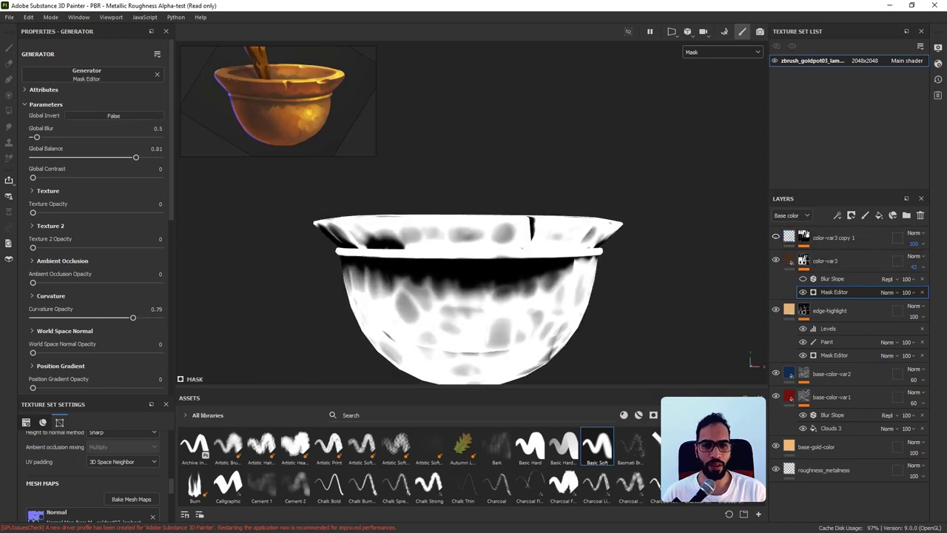
{"action": "key", "text": "m"}
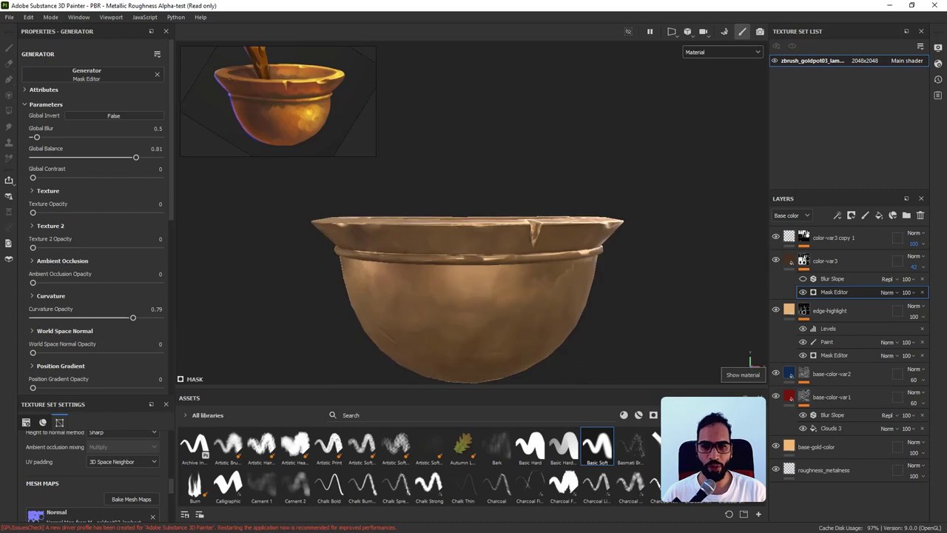
{"action": "left_click_drag", "start_coordinate": [600, 247], "coordinate": [373, 216], "text": "alt"}
{"action": "left_click_drag", "start_coordinate": [518, 215], "coordinate": [522, 296], "text": "alt"}
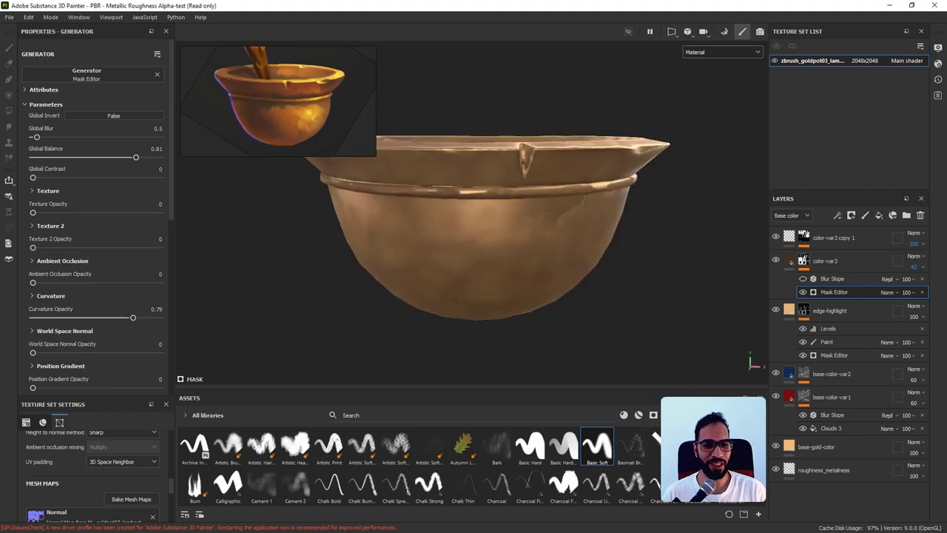
{"action": "left_click_drag", "start_coordinate": [591, 307], "coordinate": [600, 240], "text": "alt"}
Rename the color-var3 copy layer to roughness-from-color-var3.
{"action": "left_click", "coordinate": [832, 237]}
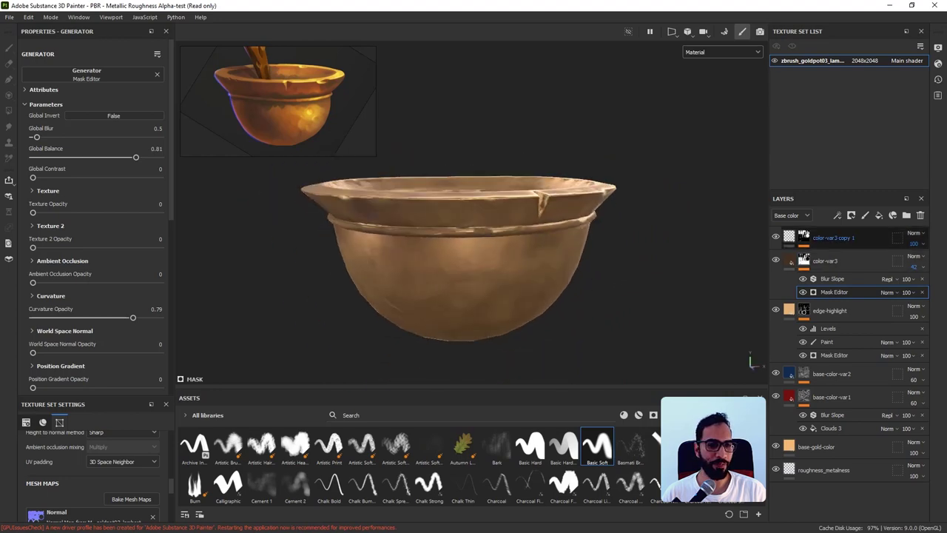
{"action": "double_click", "coordinate": [841, 238]}
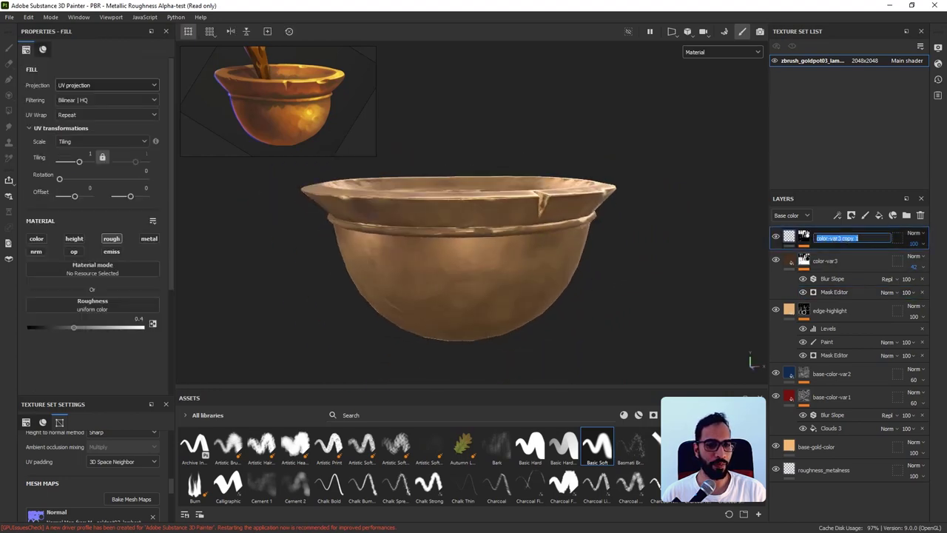
{"action": "left_click", "coordinate": [844, 238]}
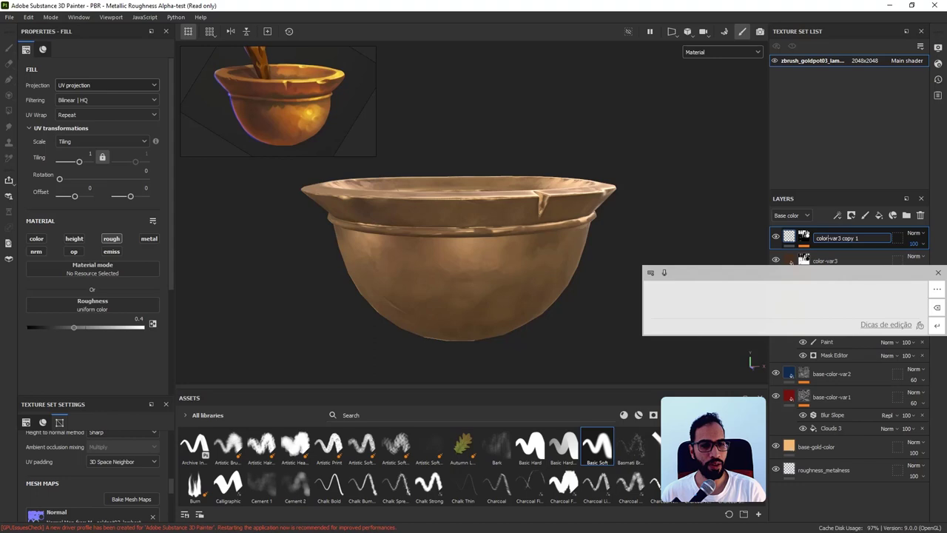
{"action": "left_click_drag", "start_coordinate": [835, 238], "coordinate": [816, 238]}
{"action": "type", "text": "roughness-from-"}
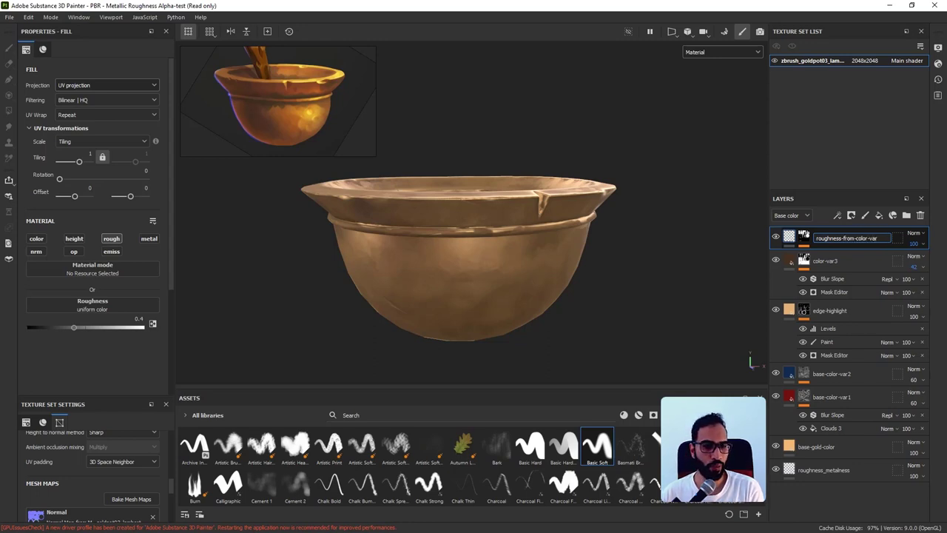
{"action": "key", "text": "Return"}
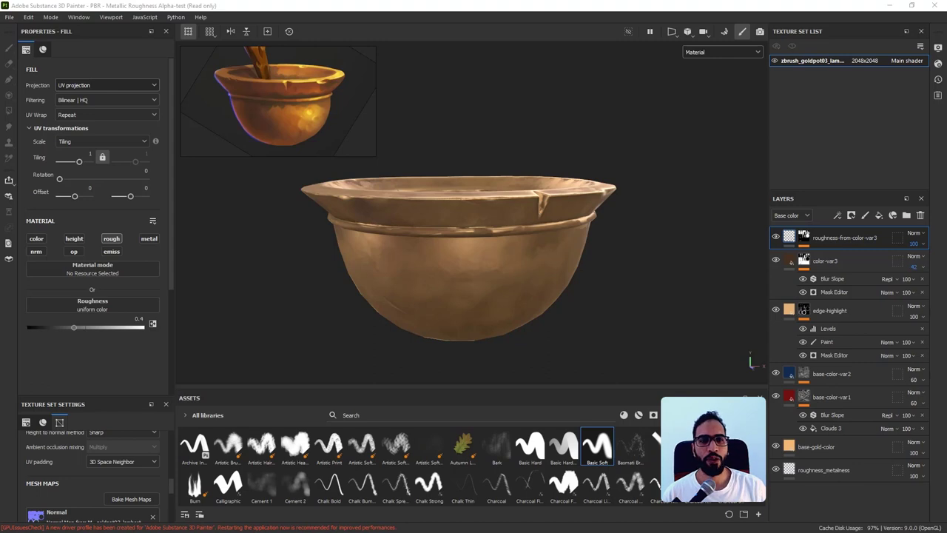
Add a fill layer above roughness-from-color-var3 and name it ao.
{"action": "left_click_drag", "start_coordinate": [719, 287], "coordinate": [713, 257], "text": "alt"}
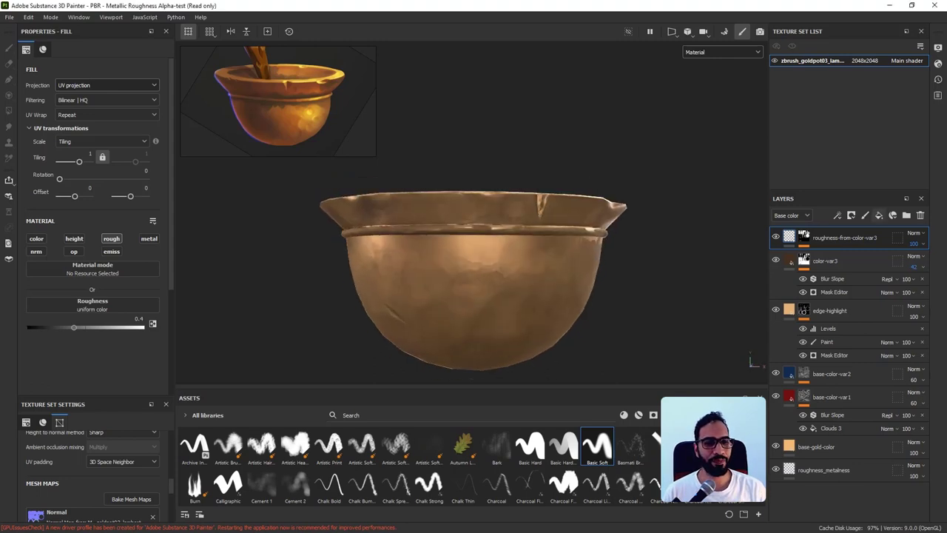
{"action": "left_click", "coordinate": [879, 215]}
{"action": "double_click", "coordinate": [824, 237]}
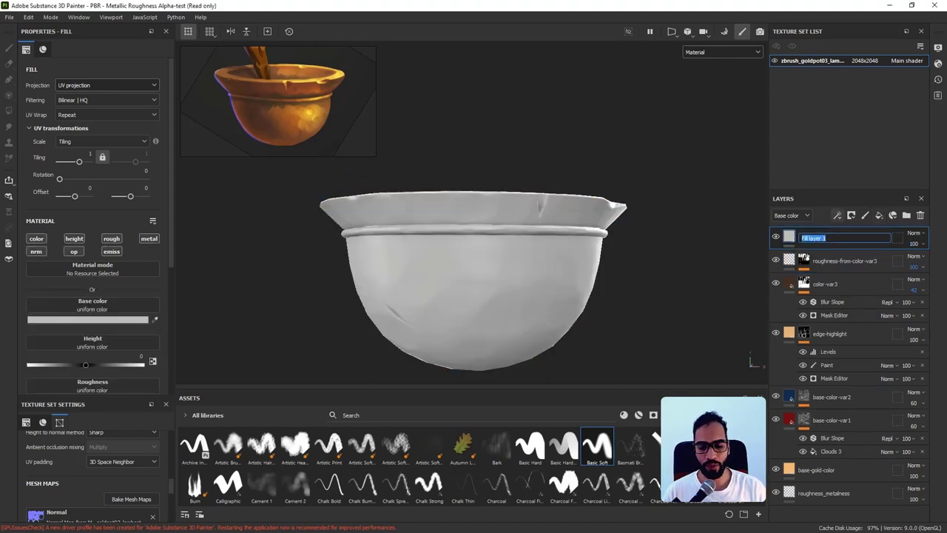
{"action": "type", "text": "ao"}
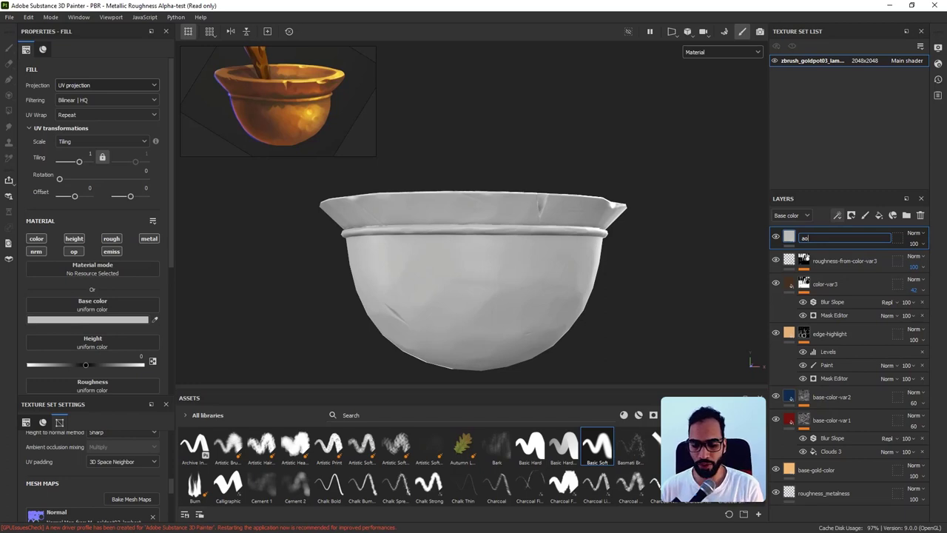
{"action": "key", "text": "Return"}
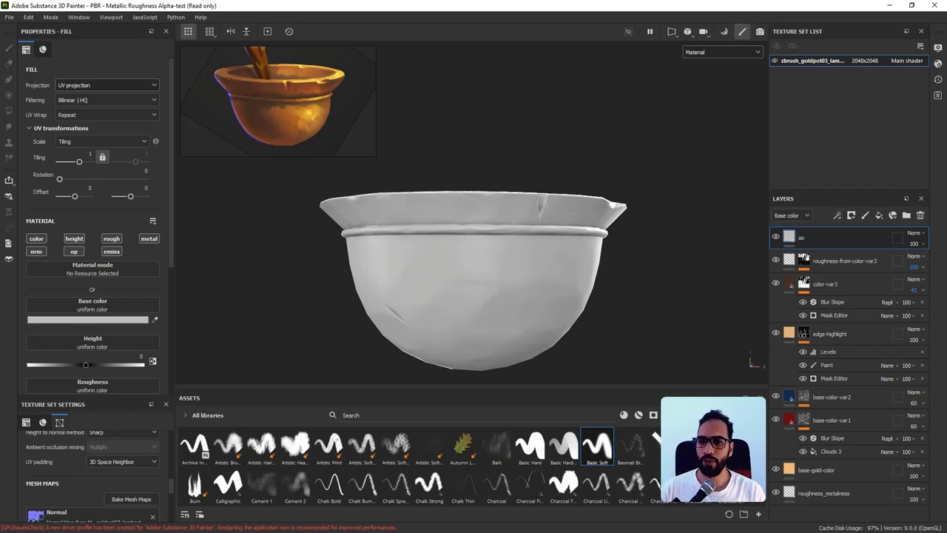
Limit the ao fill layer to the color channel only and give it a black mask.
{"action": "key", "text": "alt"}
{"action": "left_click", "coordinate": [35, 239], "text": "alt"}
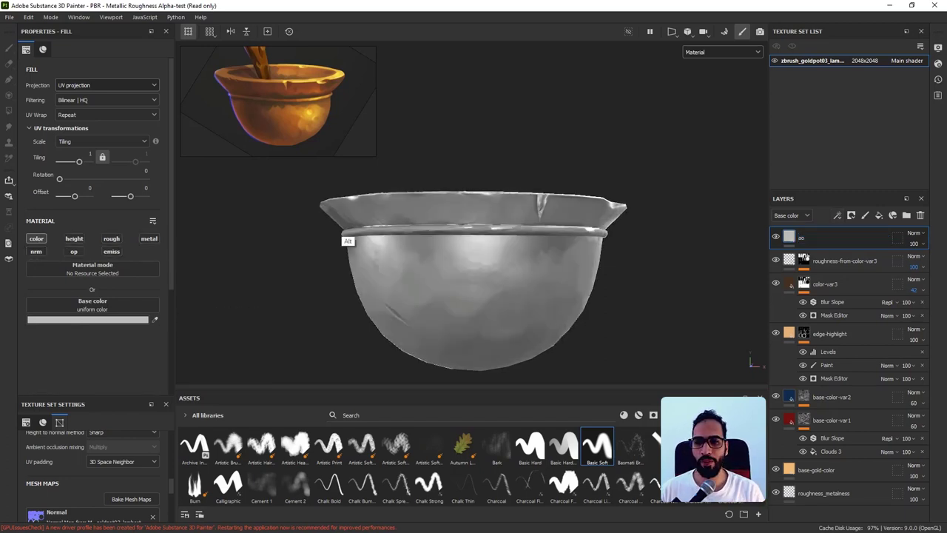
{"action": "left_click_drag", "start_coordinate": [529, 213], "coordinate": [556, 222], "text": "alt"}
{"action": "right_click", "coordinate": [793, 234]}
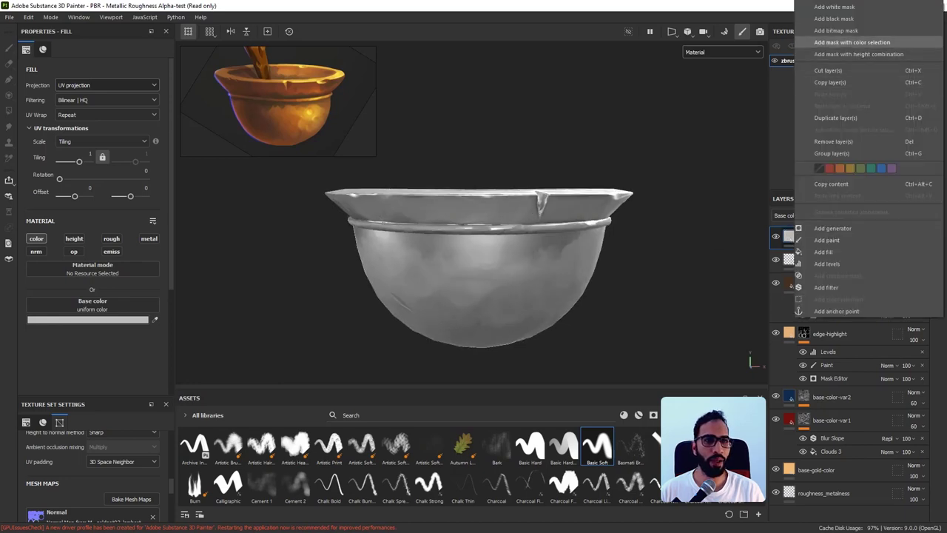
{"action": "left_click", "coordinate": [834, 19]}
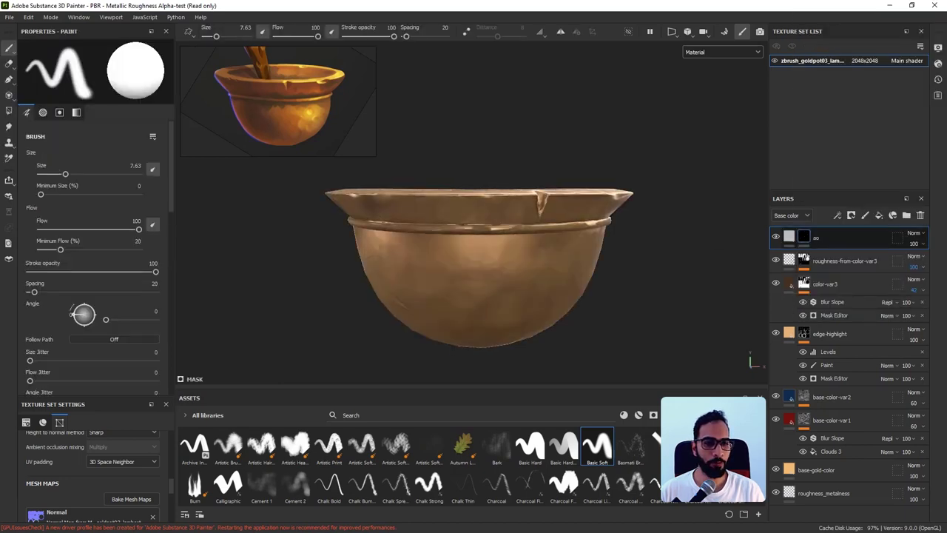
Sample the color-var3 brown as the ao layer's base color and shift its hue to red, giving 452123.
{"action": "right_click", "coordinate": [804, 235]}
{"action": "left_click", "coordinate": [790, 236]}
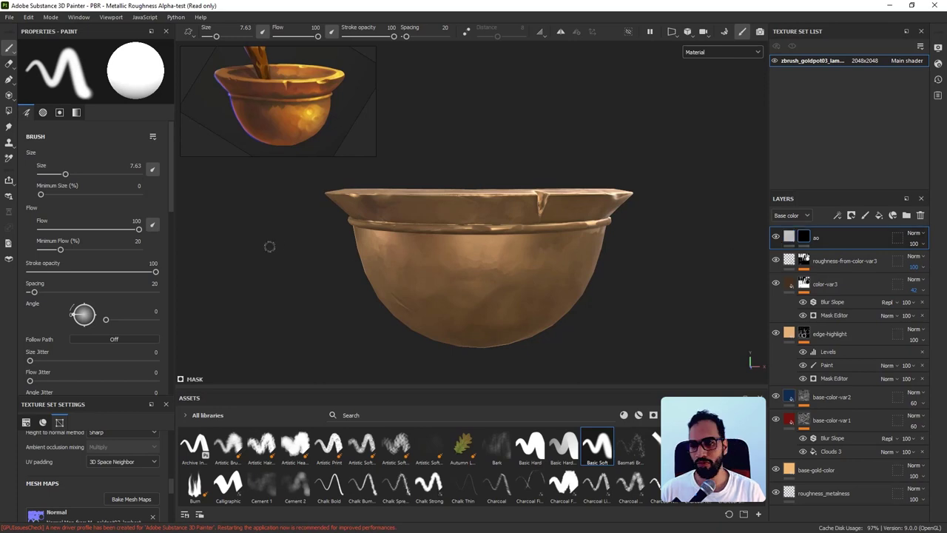
{"action": "left_click", "coordinate": [789, 236]}
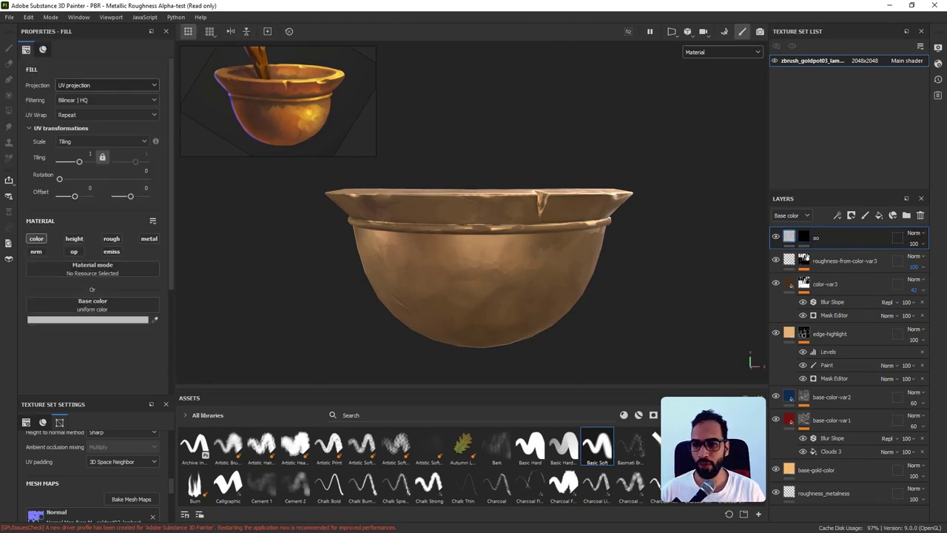
{"action": "left_click", "coordinate": [154, 319]}
{"action": "left_click", "coordinate": [812, 303]}
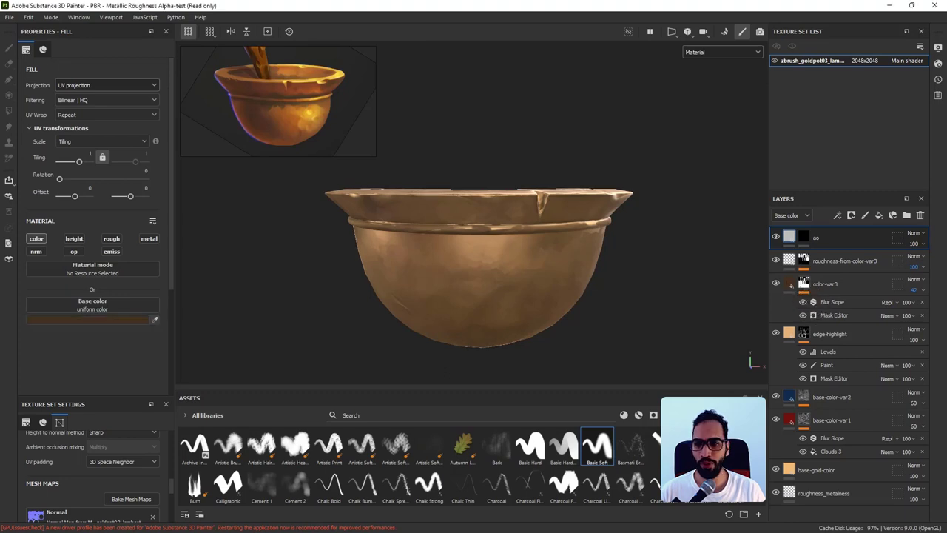
{"action": "left_click", "coordinate": [88, 319]}
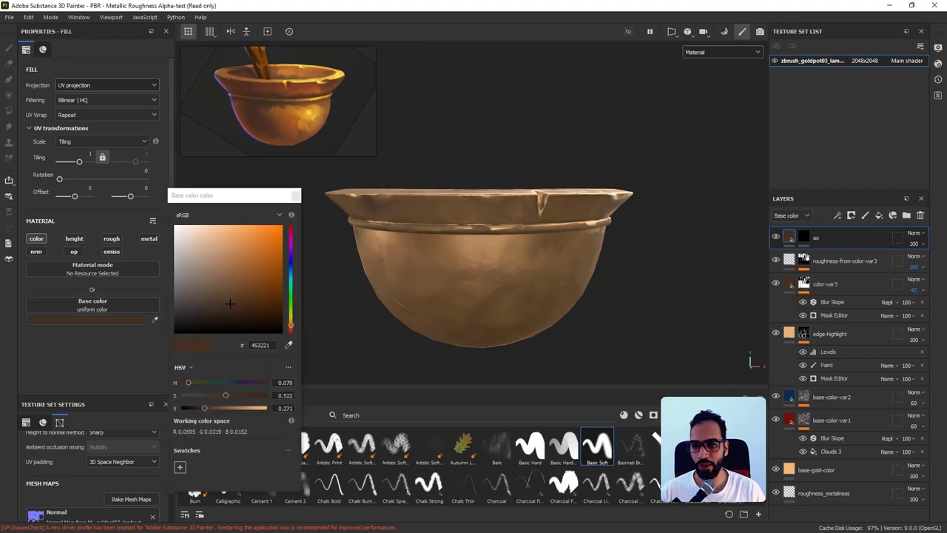
{"action": "left_click_drag", "start_coordinate": [290, 238], "coordinate": [291, 216]}
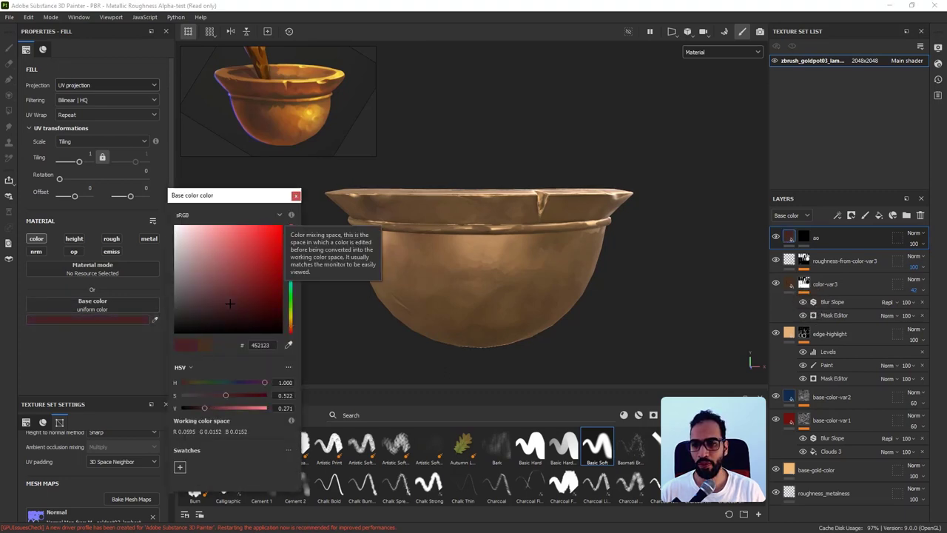
{"action": "left_click", "coordinate": [296, 195]}
Add a bitmap mask to the ao layer using the pot's baked Ambient Occlusion map.
{"action": "left_click", "coordinate": [803, 237]}
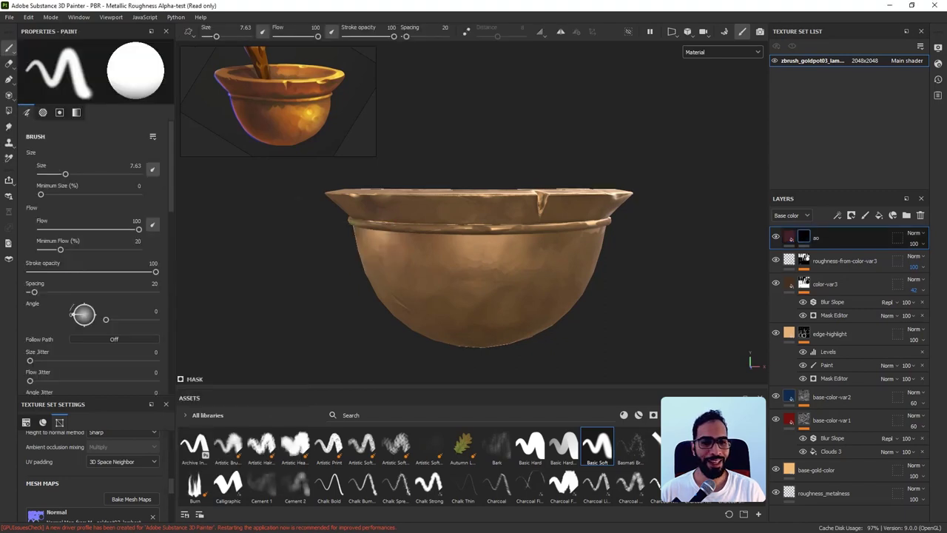
{"action": "right_click", "coordinate": [799, 236]}
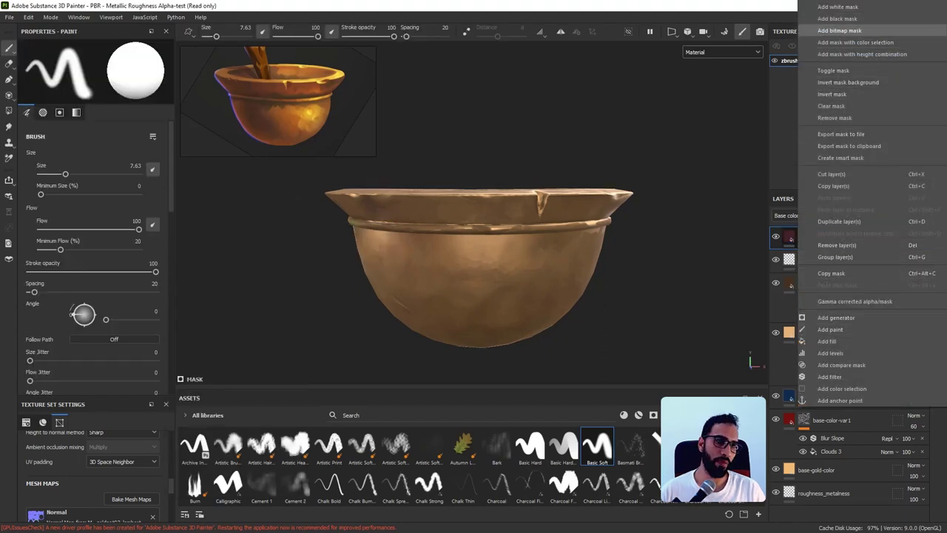
{"action": "left_click", "coordinate": [839, 31]}
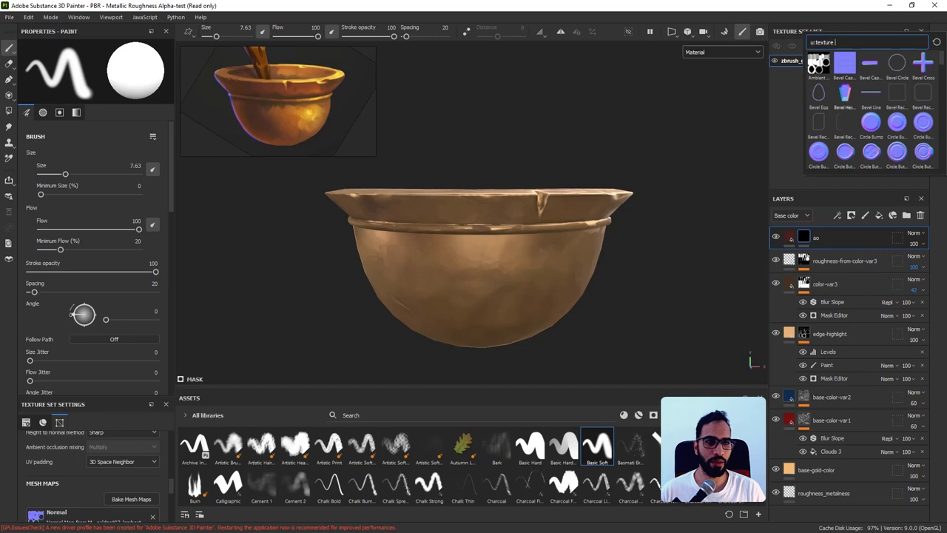
{"action": "type", "text": "ao"}
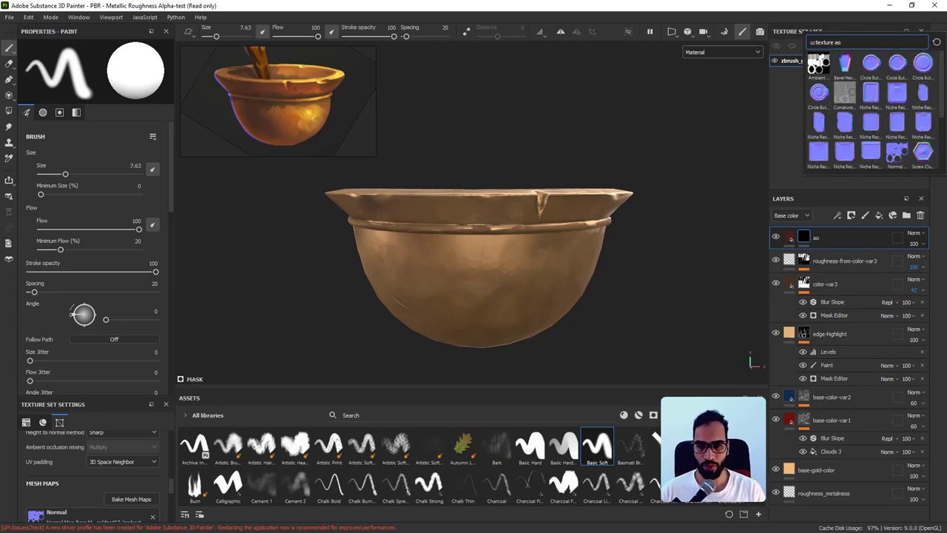
{"action": "left_click", "coordinate": [818, 65]}
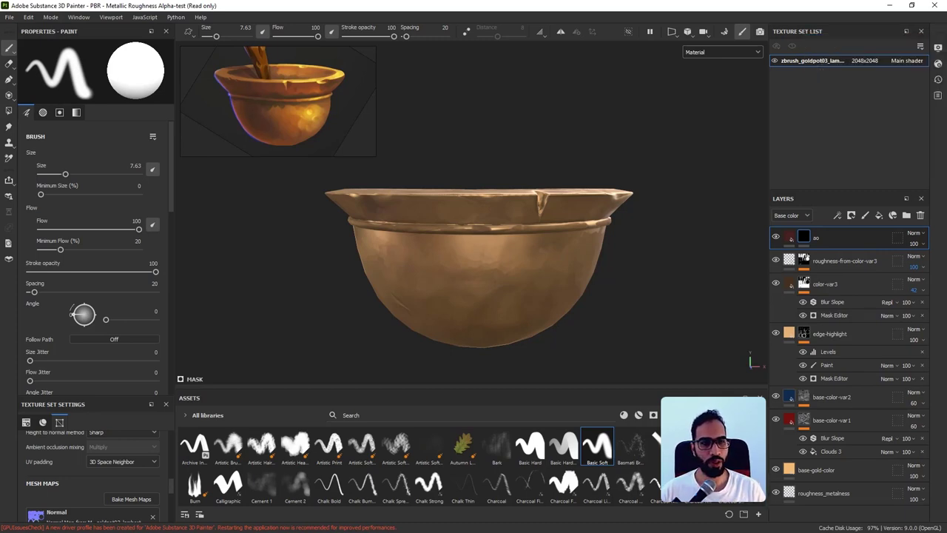
{"action": "left_click_drag", "start_coordinate": [600, 240], "coordinate": [599, 269], "text": "alt"}
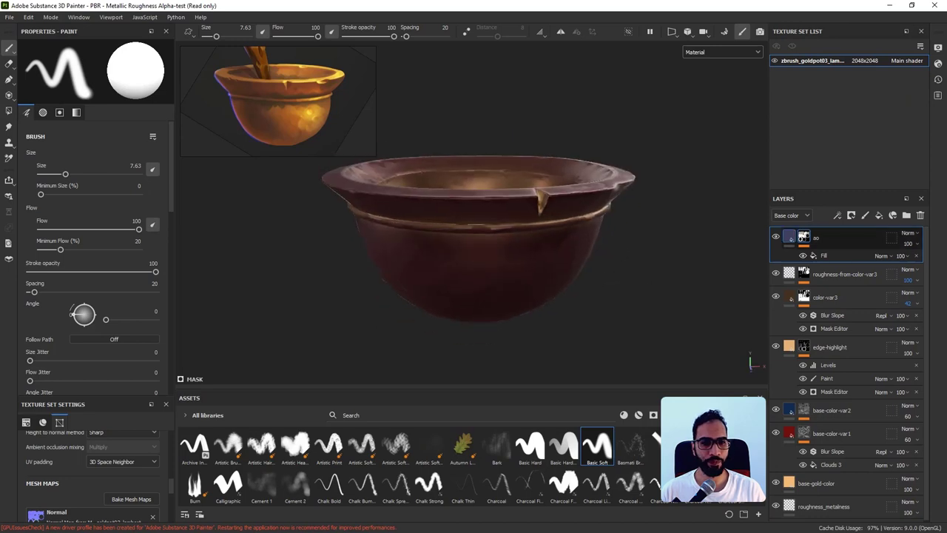
Display the ao mask in the viewport and add a Levels effect above its Fill.
{"action": "left_click", "coordinate": [808, 254], "text": "alt"}
{"action": "right_click", "coordinate": [805, 236]}
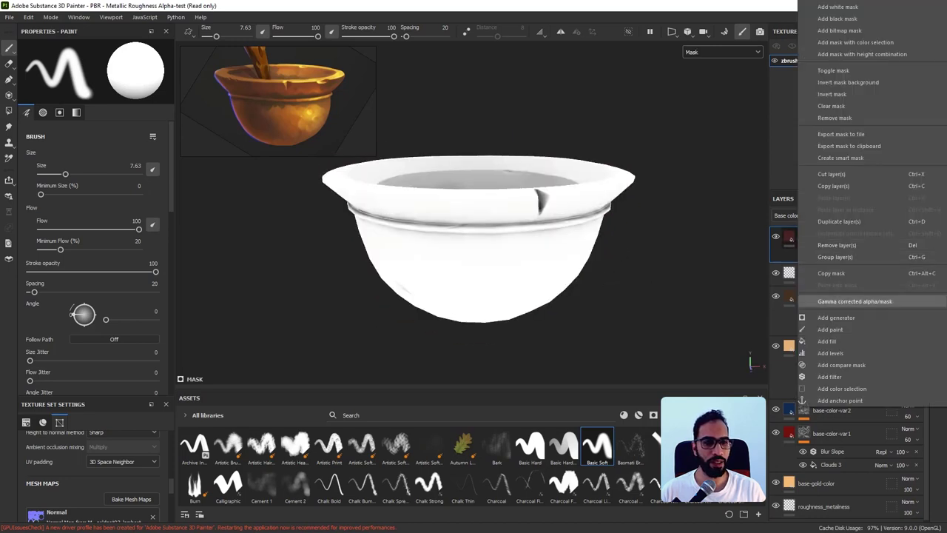
{"action": "left_click", "coordinate": [830, 353]}
{"action": "left_click_drag", "start_coordinate": [625, 248], "coordinate": [621, 270], "text": "alt"}
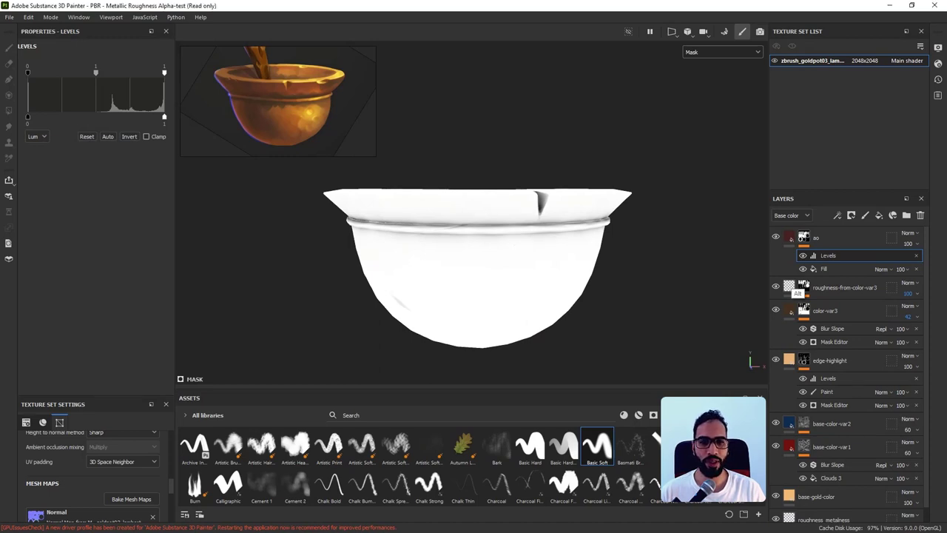
{"action": "left_click", "coordinate": [823, 268]}
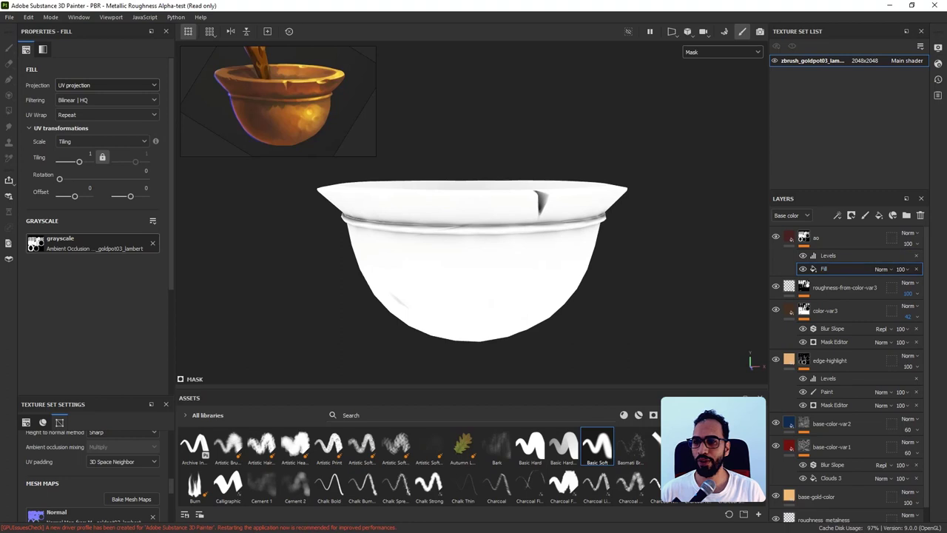
{"action": "left_click", "coordinate": [827, 256]}
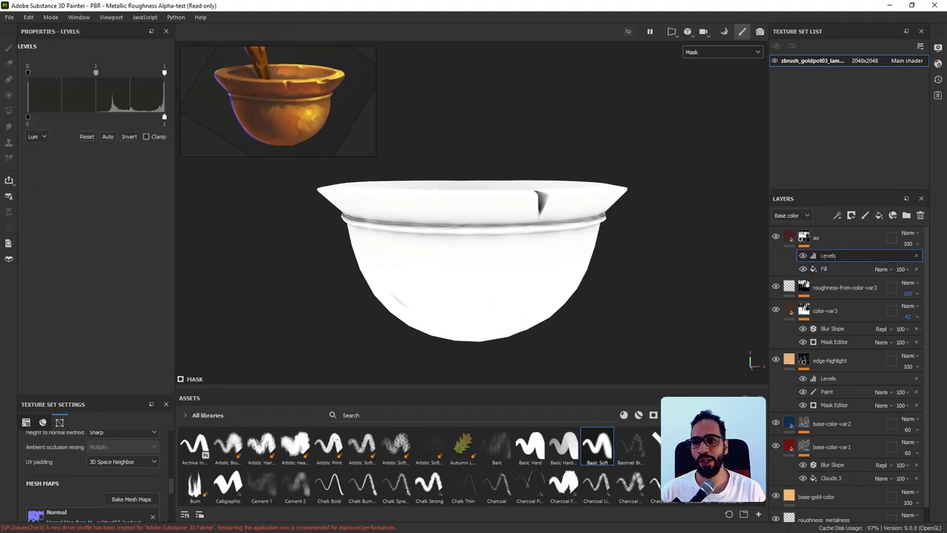
Raise the midtone of the ao mask's Levels to 11.56 to strengthen the dark occlusion areas.
{"action": "left_click_drag", "start_coordinate": [95, 72], "coordinate": [139, 71]}
{"action": "left_click_drag", "start_coordinate": [434, 165], "coordinate": [429, 212], "text": "alt"}
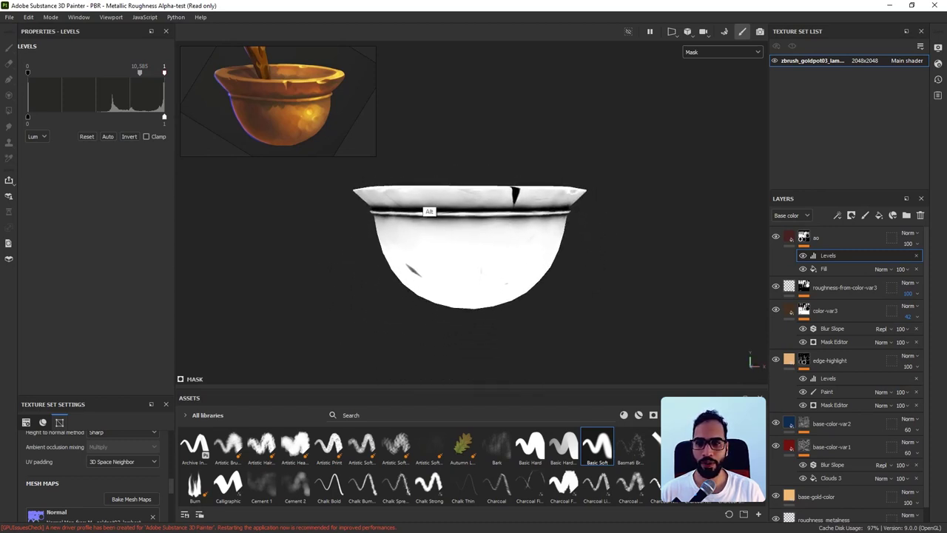
{"action": "mouse_move", "coordinate": [139, 72]}
{"action": "left_mouse_down"}
{"action": "mouse_move", "coordinate": [154, 71]}
{"action": "mouse_move", "coordinate": [118, 72]}
{"action": "mouse_move", "coordinate": [144, 72]}
{"action": "left_mouse_up"}
{"action": "left_click_drag", "start_coordinate": [567, 218], "coordinate": [580, 193], "text": "alt"}
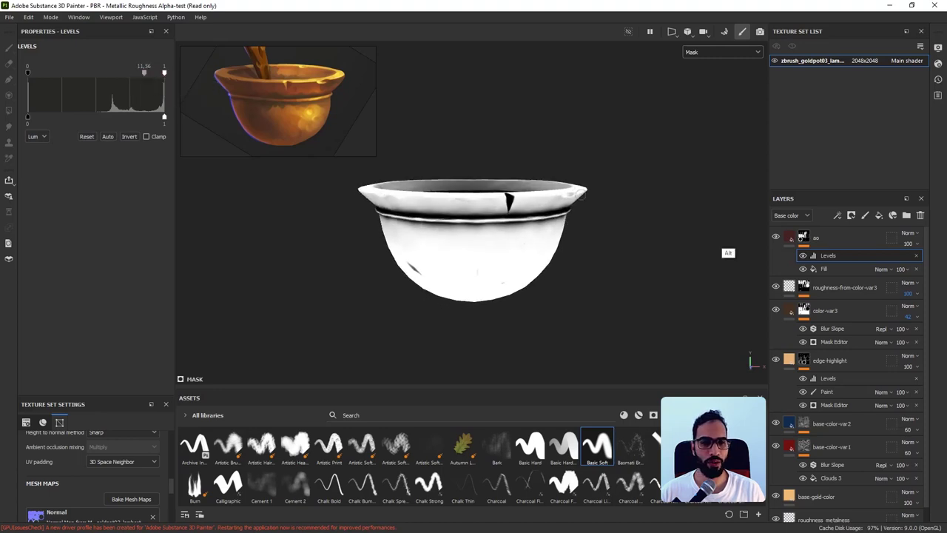
Return to the material view and set the ao layer's blending mode to Multiply.
{"action": "key", "text": "m"}
{"action": "left_click_drag", "start_coordinate": [624, 239], "coordinate": [651, 278], "text": "alt"}
{"action": "left_click", "coordinate": [803, 256], "text": "alt"}
{"action": "key", "text": "m"}
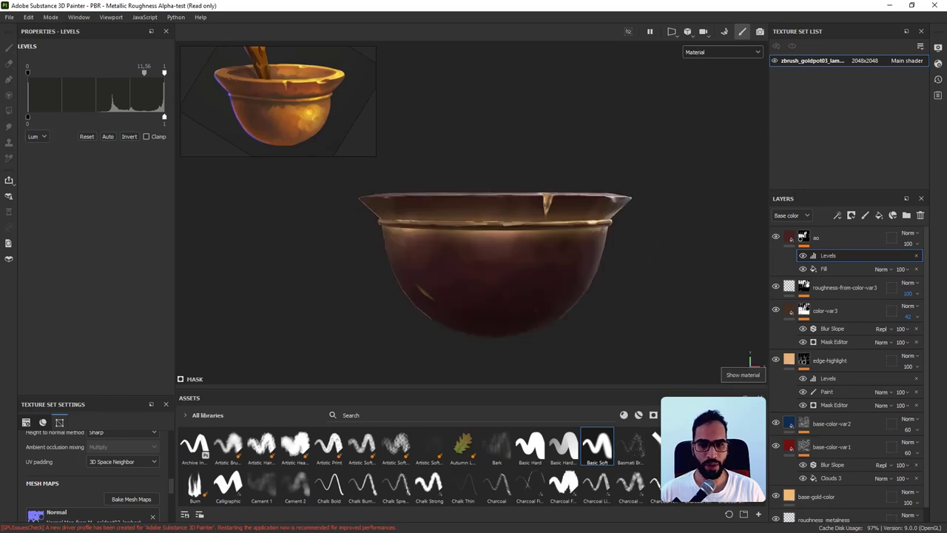
{"action": "left_click", "coordinate": [907, 233]}
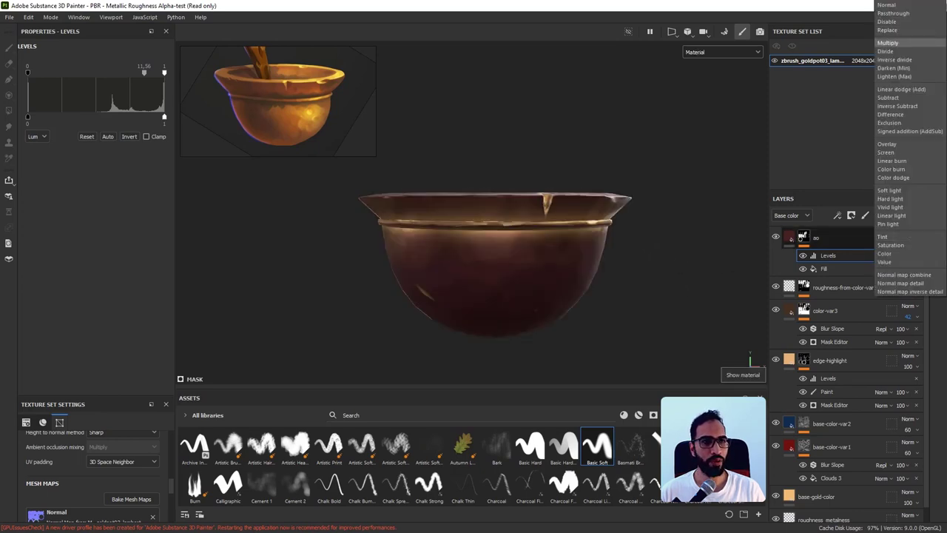
{"action": "left_click", "coordinate": [891, 42]}
{"action": "left_click_drag", "start_coordinate": [649, 231], "coordinate": [625, 253], "text": "alt"}
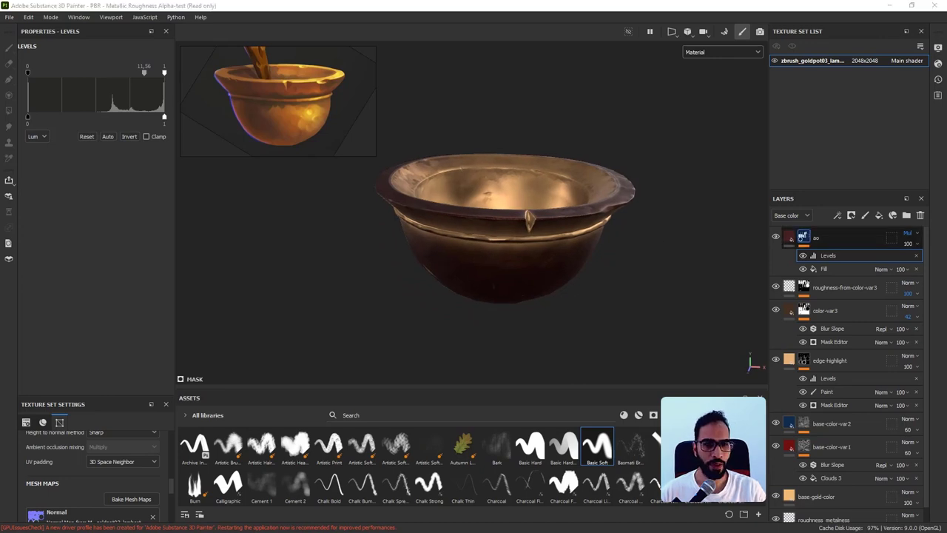
Compare the ao mask with the material view, and invert the mask's Levels so the tint falls in the crevices.
{"action": "left_click", "coordinate": [803, 236], "text": "alt"}
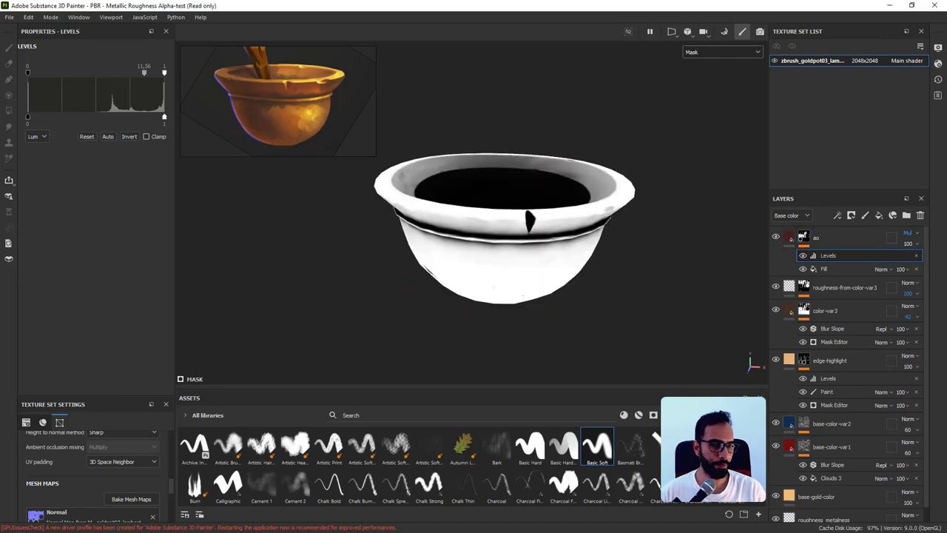
{"action": "mouse_move", "coordinate": [666, 318]}
{"action": "left_mouse_down", "text": "alt"}
{"action": "mouse_move", "coordinate": [636, 247]}
{"action": "mouse_move", "coordinate": [658, 318]}
{"action": "left_mouse_up", "text": "alt"}
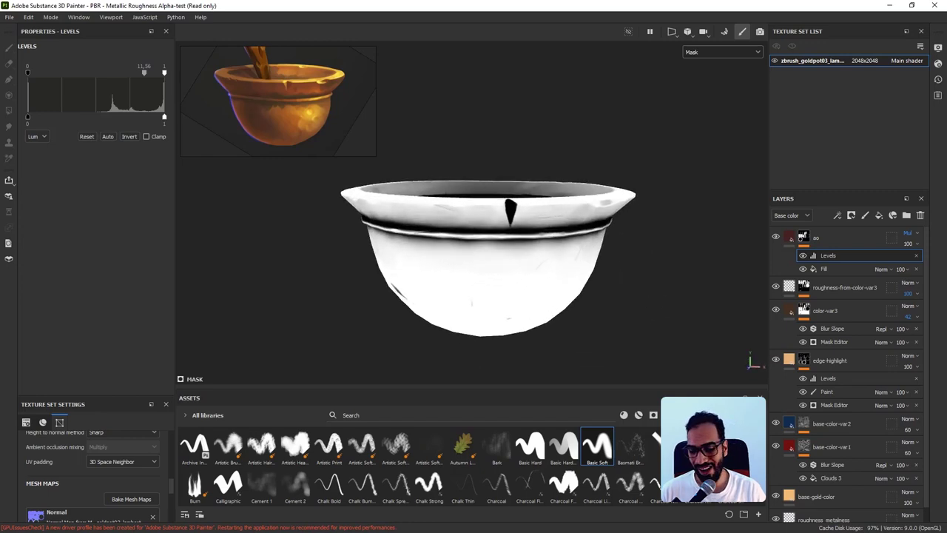
{"action": "key", "text": "m"}
{"action": "left_click_drag", "start_coordinate": [543, 295], "coordinate": [552, 288], "text": "alt"}
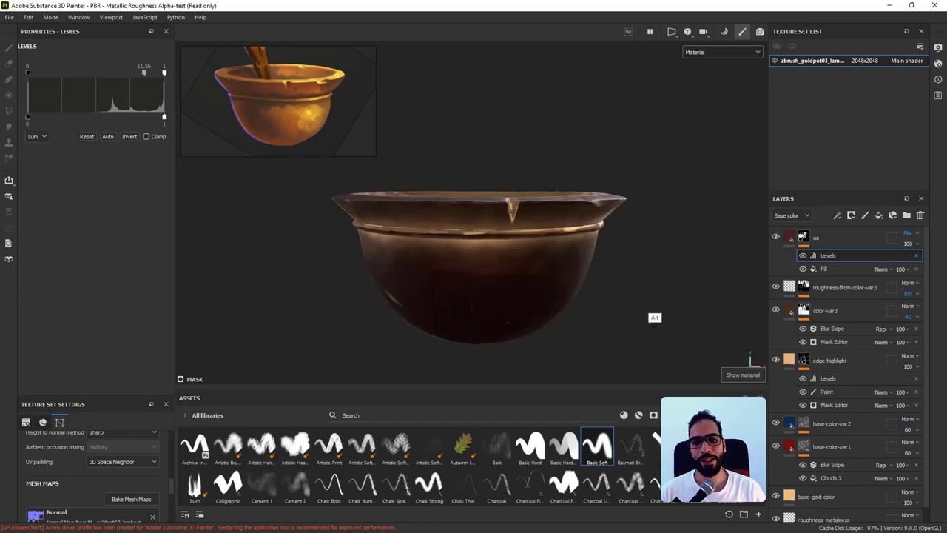
{"action": "left_click_drag", "start_coordinate": [616, 293], "coordinate": [712, 271], "text": "alt"}
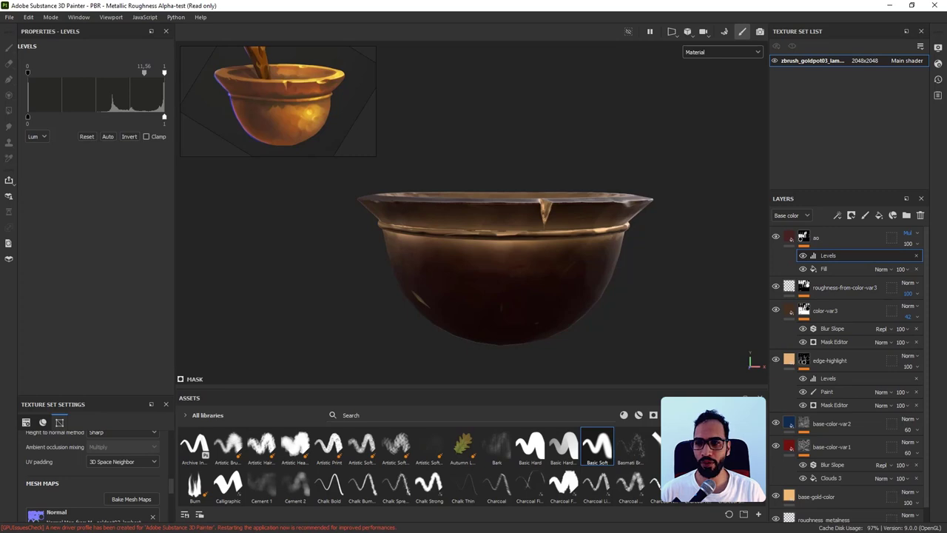
{"action": "left_click", "coordinate": [129, 136]}
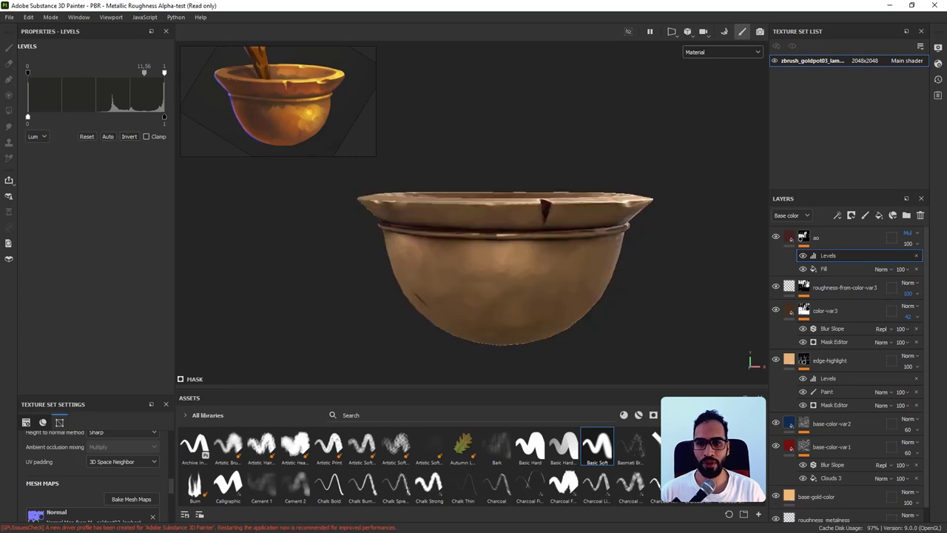
{"action": "left_click_drag", "start_coordinate": [467, 249], "coordinate": [548, 259], "text": "alt"}
{"action": "right_click_drag", "start_coordinate": [548, 259], "coordinate": [496, 242], "text": "alt"}
{"action": "left_click_drag", "start_coordinate": [497, 257], "coordinate": [437, 311], "text": "alt"}
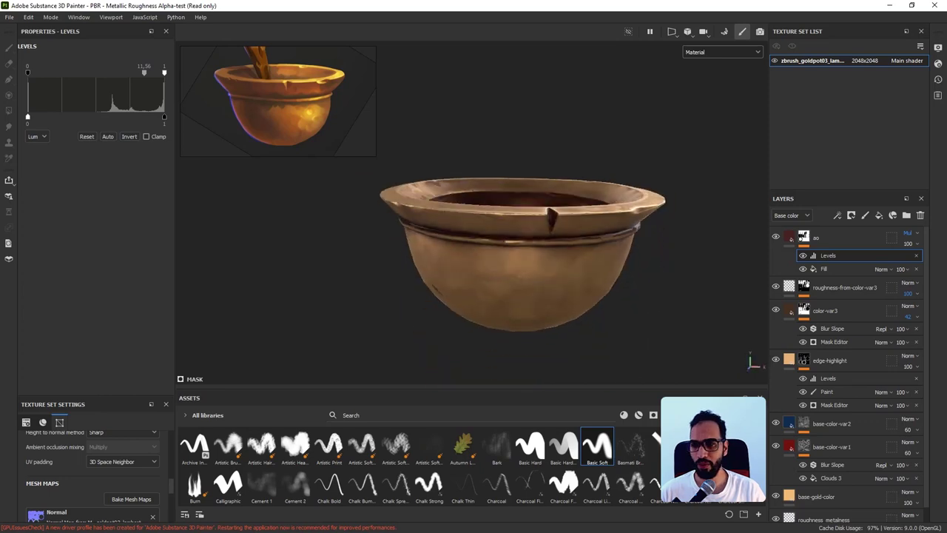
Darken the ao layer's base color to the deep red-brown 341B1B.
{"action": "left_click", "coordinate": [789, 237]}
{"action": "left_click", "coordinate": [119, 320]}
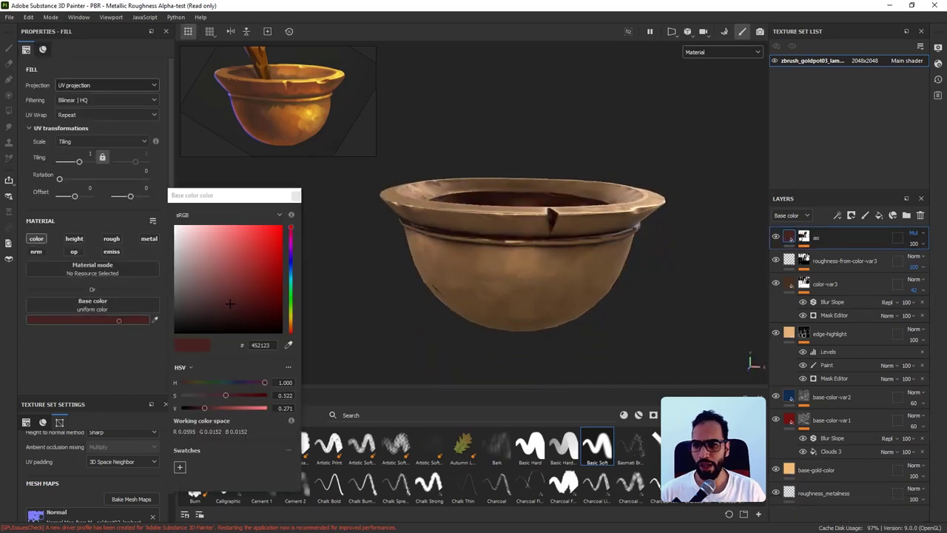
{"action": "left_click_drag", "start_coordinate": [230, 303], "coordinate": [224, 309]}
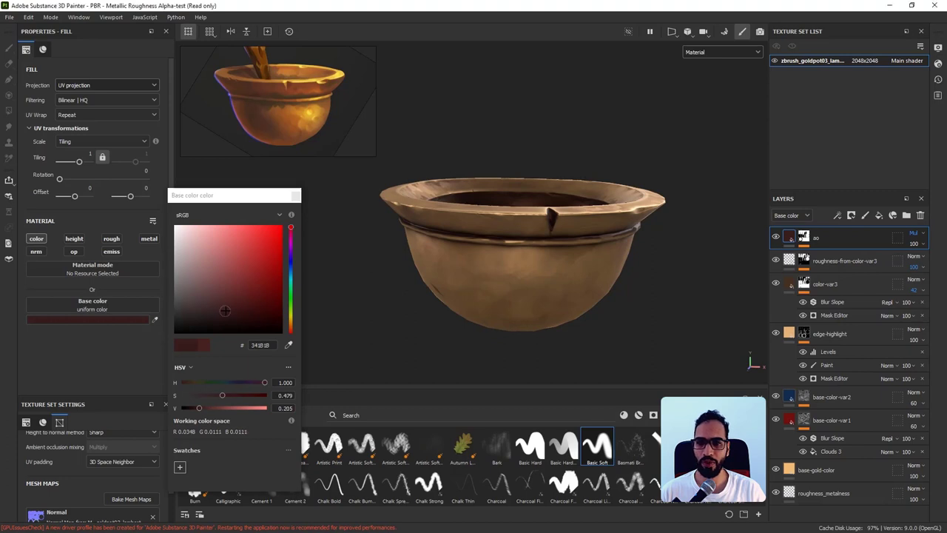
Add a Blur Slope filter to the ao layer's mask.
{"action": "left_click", "coordinate": [295, 195]}
{"action": "mouse_move", "coordinate": [518, 279]}
{"action": "left_mouse_down", "text": "alt"}
{"action": "mouse_move", "coordinate": [562, 213]}
{"action": "mouse_move", "coordinate": [593, 282]}
{"action": "mouse_move", "coordinate": [510, 304]}
{"action": "mouse_move", "coordinate": [565, 273]}
{"action": "left_mouse_up", "text": "alt"}
{"action": "key", "text": "1"}
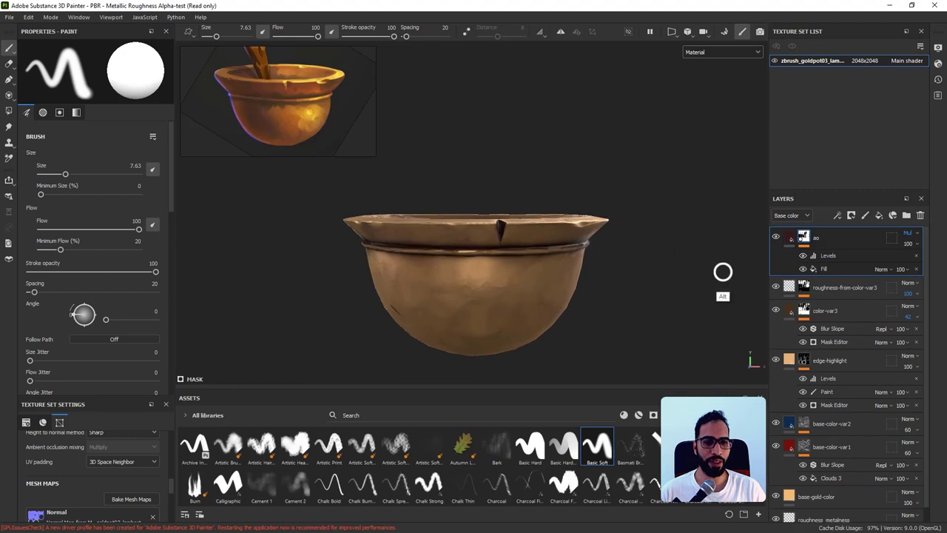
{"action": "right_click", "coordinate": [805, 238]}
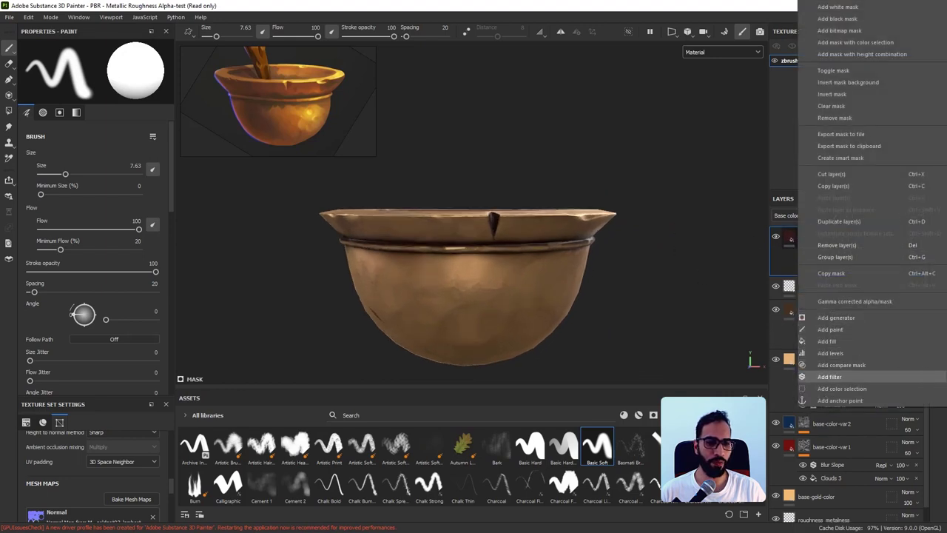
{"action": "left_click", "coordinate": [828, 376]}
{"action": "left_click", "coordinate": [125, 74]}
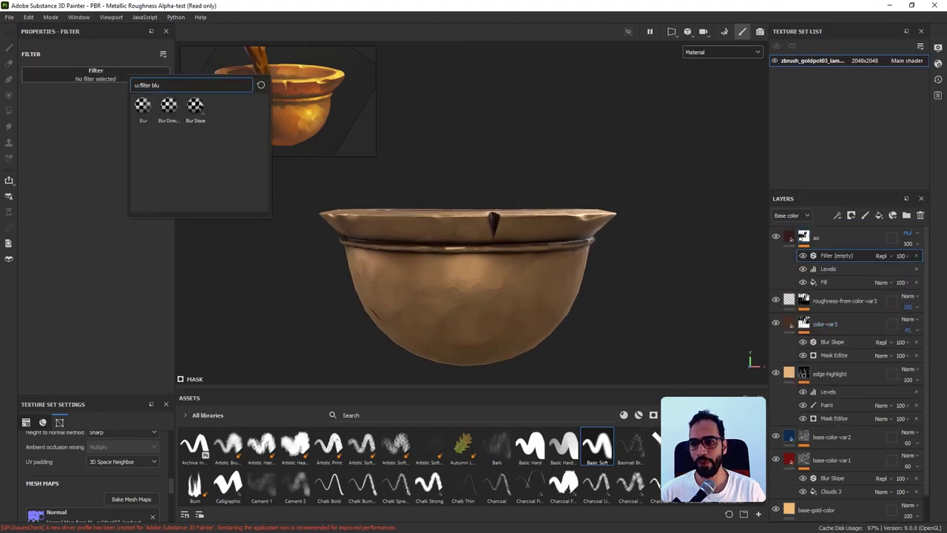
{"action": "left_click", "coordinate": [196, 106]}
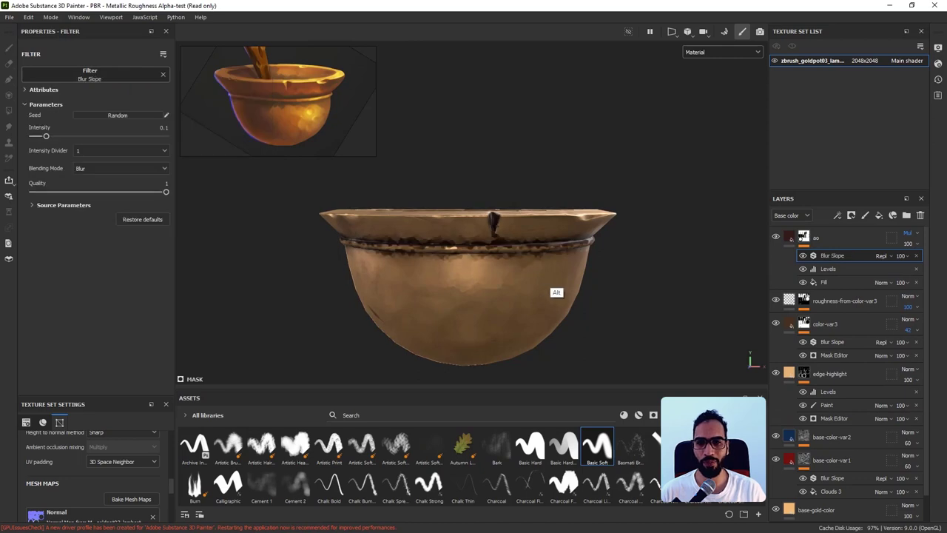
Isolate the ao mask, set its Blur Slope intensity to 0.04, and return to the material view.
{"action": "left_click_drag", "start_coordinate": [554, 285], "coordinate": [555, 299], "text": "alt"}
{"action": "right_click_drag", "start_coordinate": [556, 268], "coordinate": [643, 320], "text": "alt"}
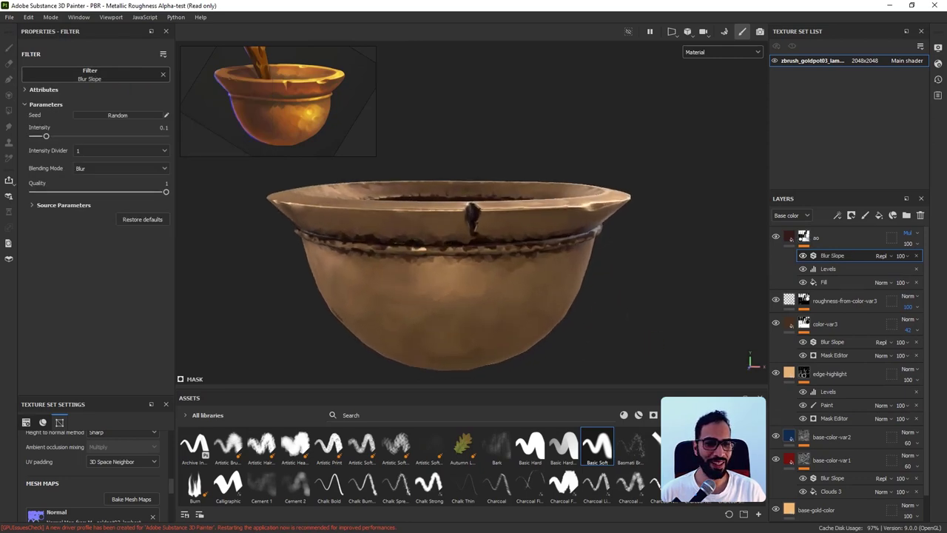
{"action": "left_click", "coordinate": [803, 236], "text": "alt"}
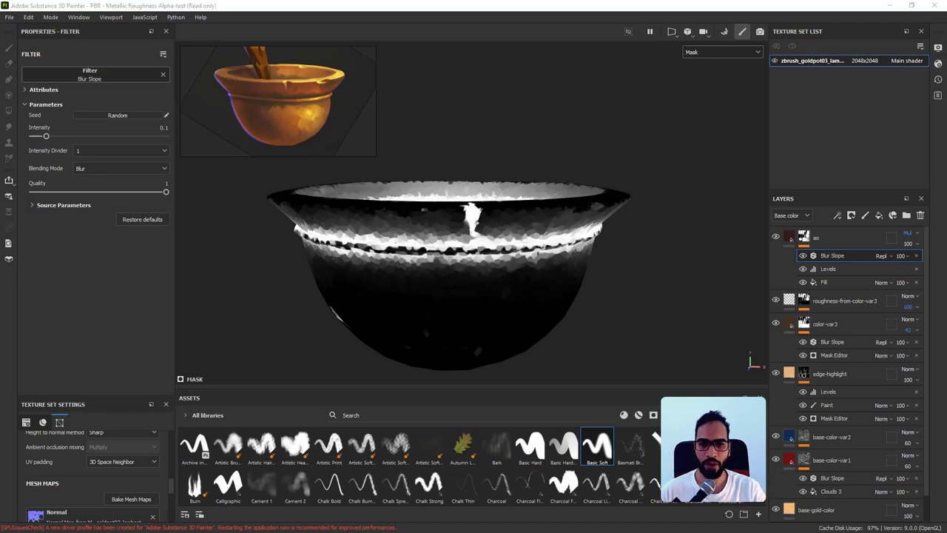
{"action": "left_click_drag", "start_coordinate": [517, 296], "coordinate": [522, 274], "text": "alt"}
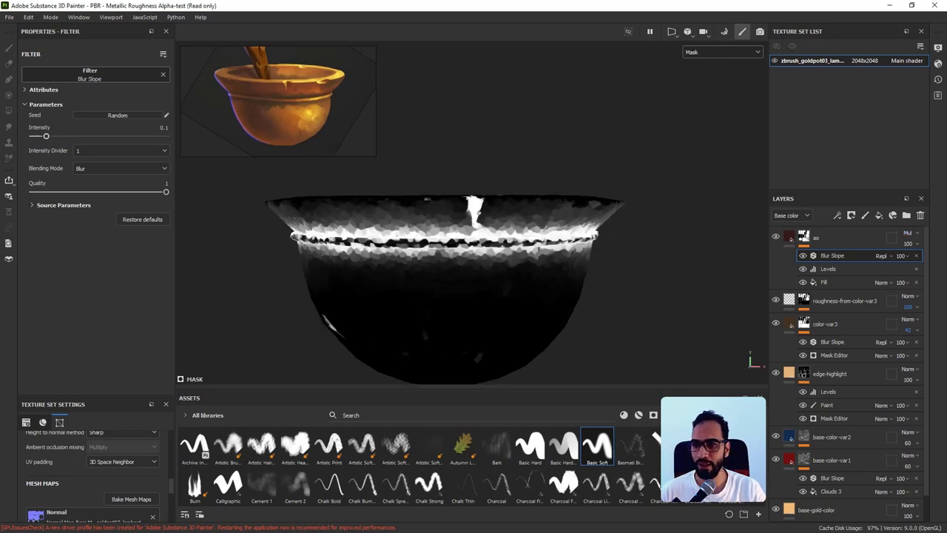
{"action": "left_click_drag", "start_coordinate": [46, 136], "coordinate": [37, 136]}
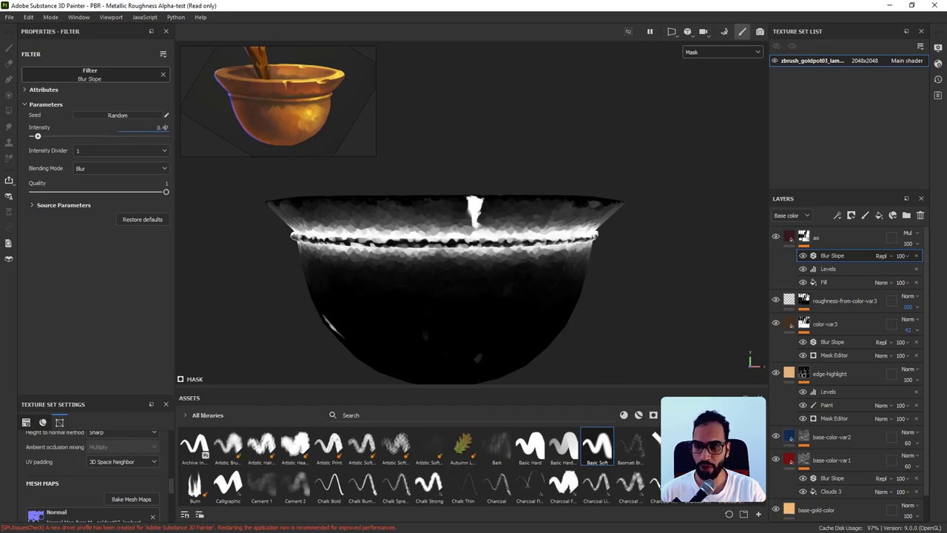
{"action": "type", "text": "0.4"}
{"action": "key", "text": "Return"}
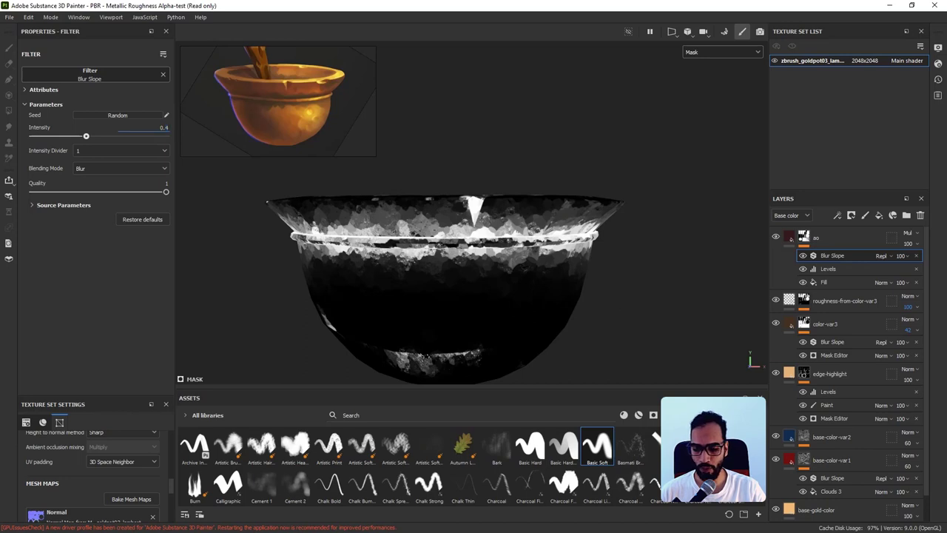
{"action": "key", "text": "Return"}
{"action": "mouse_move", "coordinate": [444, 288]}
{"action": "left_mouse_down", "text": "alt"}
{"action": "mouse_move", "coordinate": [444, 311]}
{"action": "mouse_move", "coordinate": [472, 287]}
{"action": "mouse_move", "coordinate": [422, 290]}
{"action": "mouse_move", "coordinate": [414, 355]}
{"action": "mouse_move", "coordinate": [416, 315]}
{"action": "mouse_move", "coordinate": [445, 285]}
{"action": "left_mouse_up", "text": "alt"}
{"action": "key", "text": "m"}
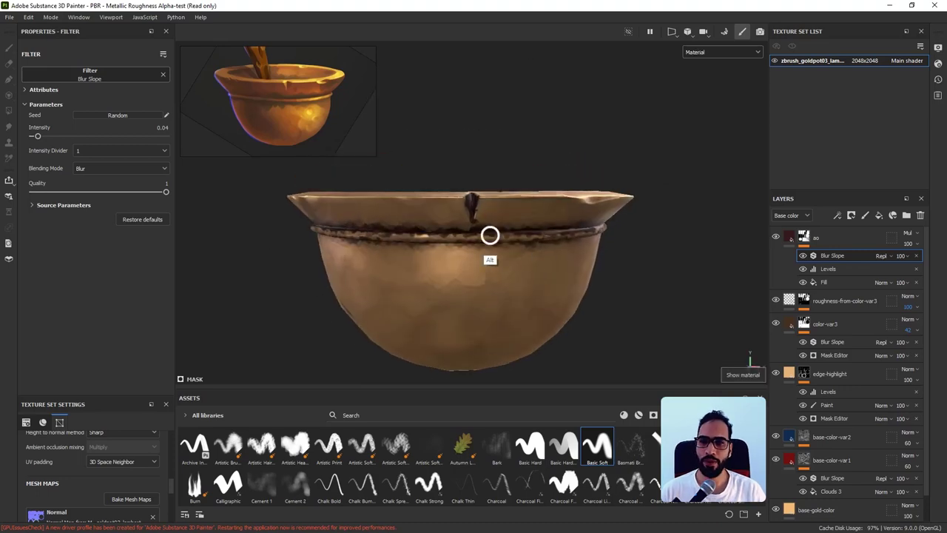
Inspect the blurred occlusion around the rim and reduce the ao mask's Blur Slope intensity to 0.02.
{"action": "right_click_drag", "start_coordinate": [490, 234], "coordinate": [474, 224], "text": "alt"}
{"action": "mouse_move", "coordinate": [475, 281]}
{"action": "right_mouse_down", "text": "alt"}
{"action": "mouse_move", "coordinate": [451, 281]}
{"action": "mouse_move", "coordinate": [511, 281]}
{"action": "right_mouse_up", "text": "alt"}
{"action": "left_click_drag", "start_coordinate": [474, 266], "coordinate": [477, 304], "text": "alt"}
{"action": "right_click_drag", "start_coordinate": [478, 303], "coordinate": [414, 281], "text": "alt"}
{"action": "mouse_move", "coordinate": [444, 281]}
{"action": "left_mouse_down", "text": "alt"}
{"action": "mouse_move", "coordinate": [445, 321]}
{"action": "mouse_move", "coordinate": [444, 270]}
{"action": "left_mouse_up", "text": "alt"}
{"action": "right_click_drag", "start_coordinate": [444, 270], "coordinate": [466, 274], "text": "alt"}
{"action": "left_click", "coordinate": [162, 128]}
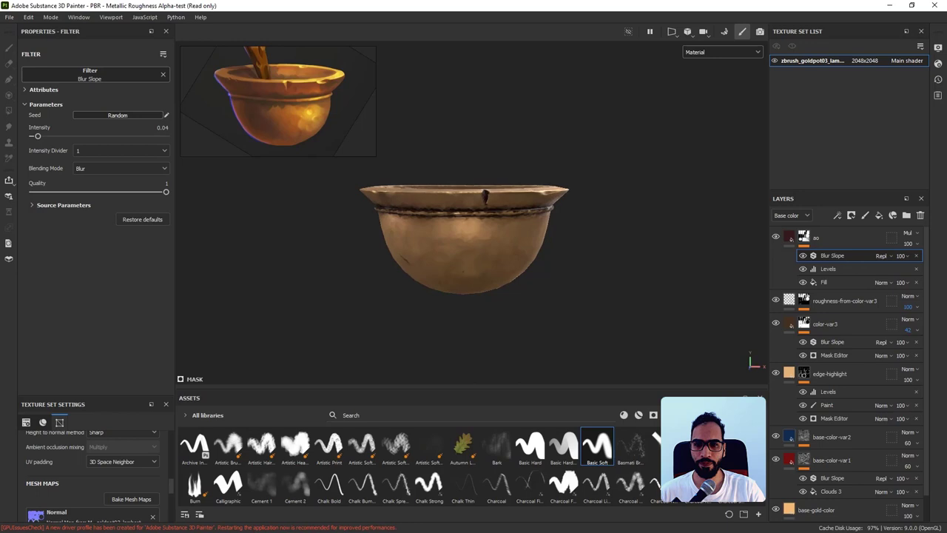
{"action": "left_click_drag", "start_coordinate": [474, 296], "coordinate": [469, 278], "text": "alt"}
{"action": "scroll", "coordinate": [469, 278], "scroll_direction": "up", "scroll_amount": 1}
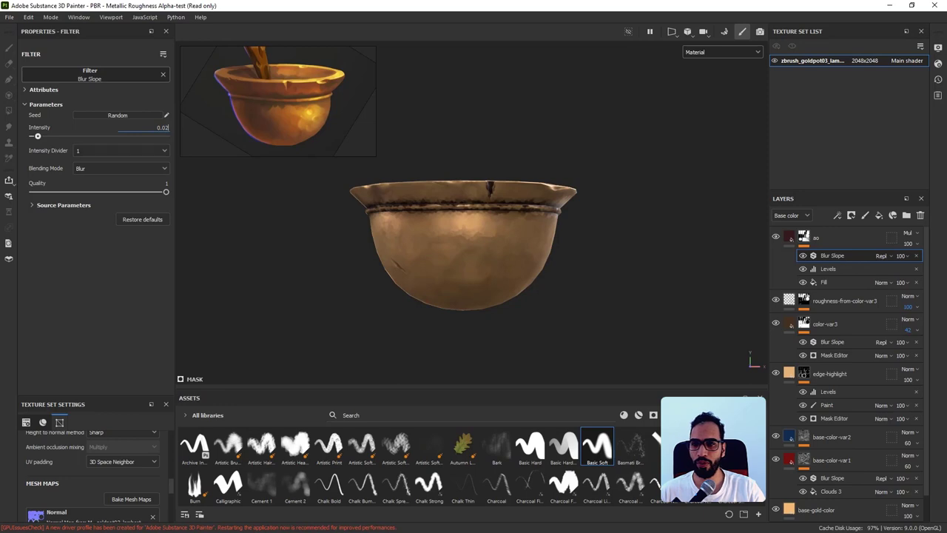
{"action": "left_click_drag", "start_coordinate": [469, 255], "coordinate": [478, 290], "text": "alt"}
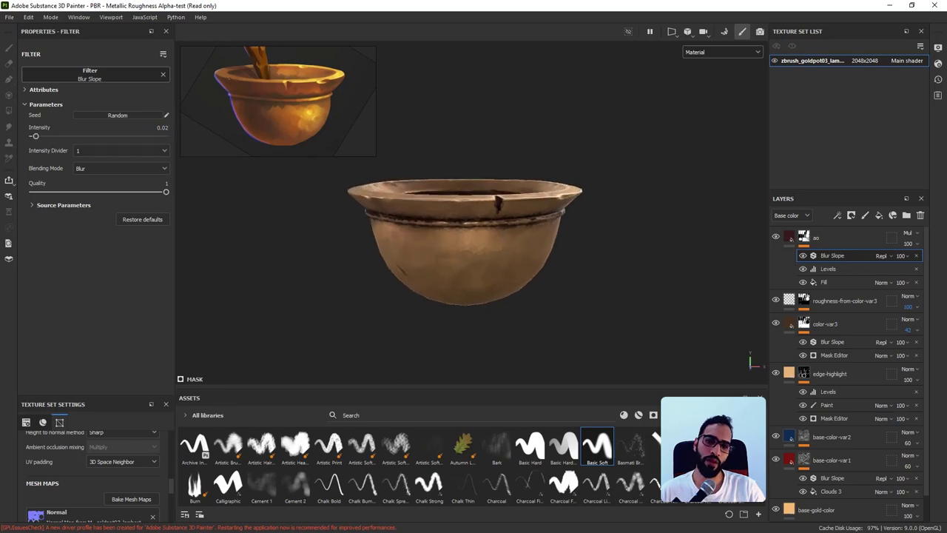
Compare the ao mask with the material view and set the Blur Slope intensity to 0.004.
{"action": "left_click_drag", "start_coordinate": [680, 286], "coordinate": [308, 298], "text": "alt"}
{"action": "right_click_drag", "start_coordinate": [307, 298], "coordinate": [560, 315], "text": "alt"}
{"action": "left_click_drag", "start_coordinate": [560, 315], "coordinate": [543, 294], "text": "alt"}
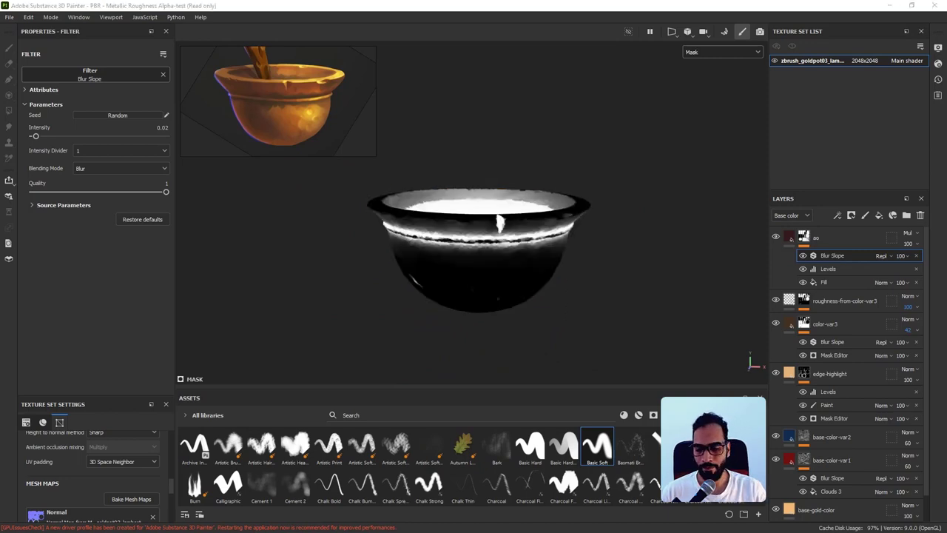
{"action": "key", "text": "m"}
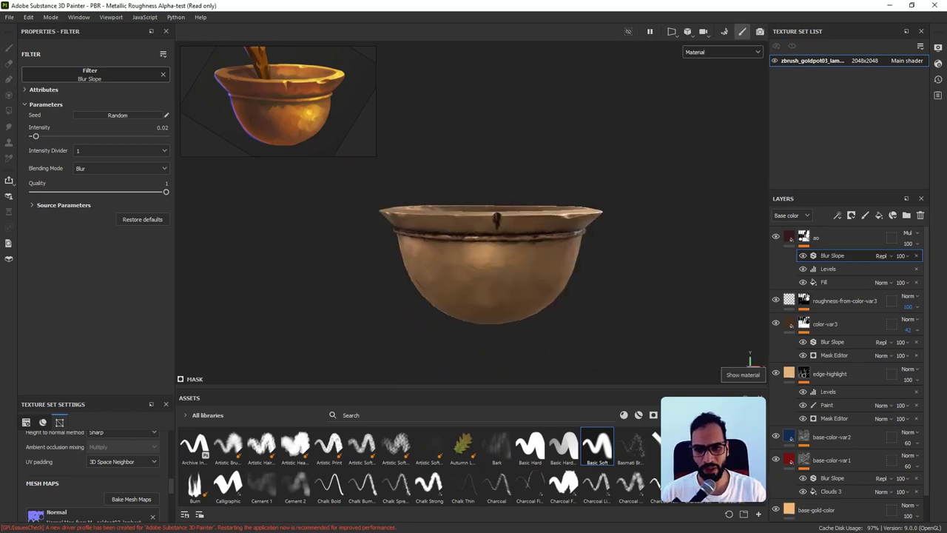
{"action": "scroll", "coordinate": [505, 226], "scroll_direction": "up", "scroll_amount": 3}
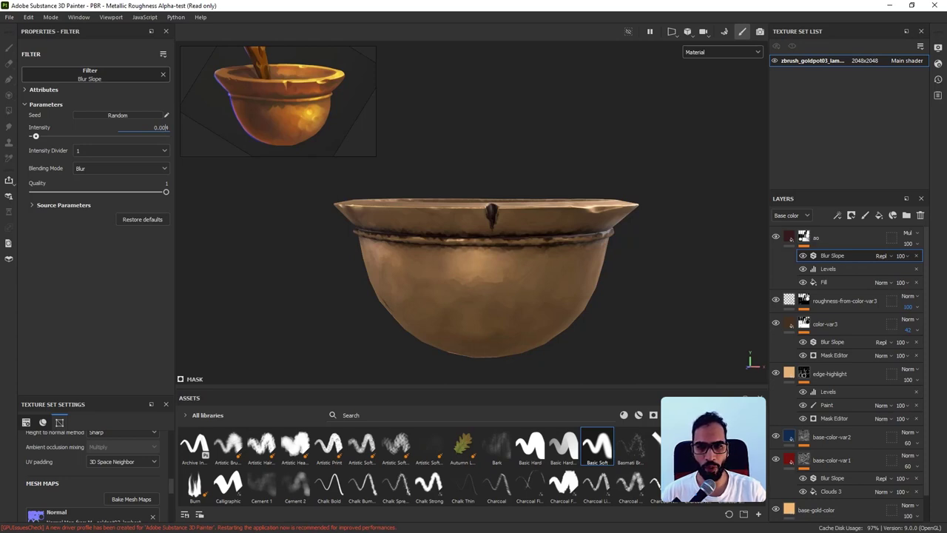
{"action": "key", "text": "Return"}
Examine the softened occlusion around the rim and notch in both the ao mask and material views.
{"action": "left_click_drag", "start_coordinate": [481, 296], "coordinate": [503, 318], "text": "alt"}
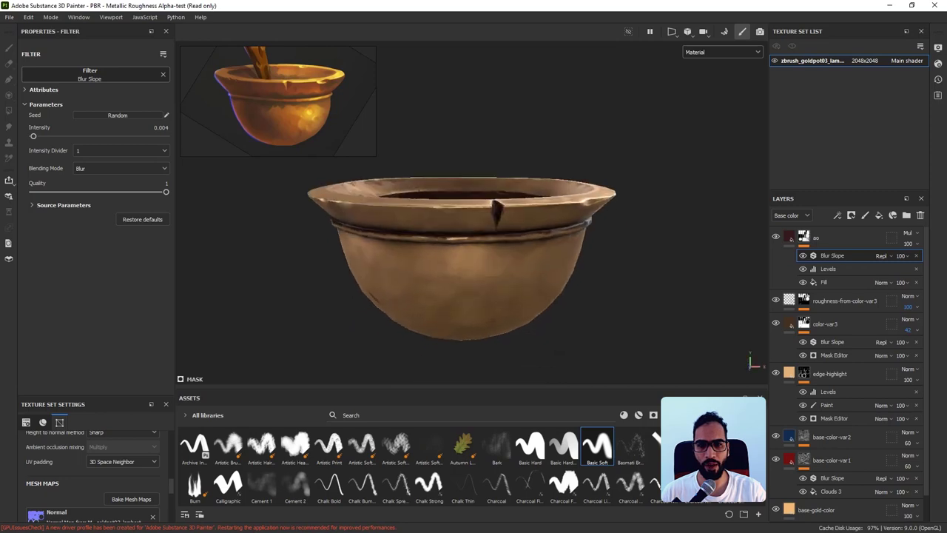
{"action": "scroll", "coordinate": [473, 244], "scroll_direction": "up", "scroll_amount": 5}
{"action": "left_click", "coordinate": [804, 237]}
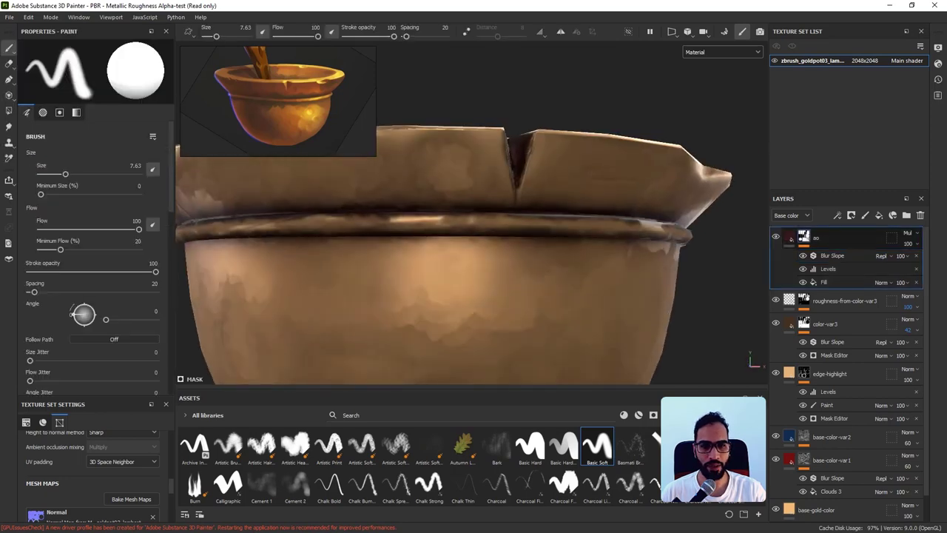
{"action": "left_click", "coordinate": [805, 237], "text": "alt"}
{"action": "scroll", "coordinate": [510, 211], "scroll_direction": "up", "scroll_amount": 2}
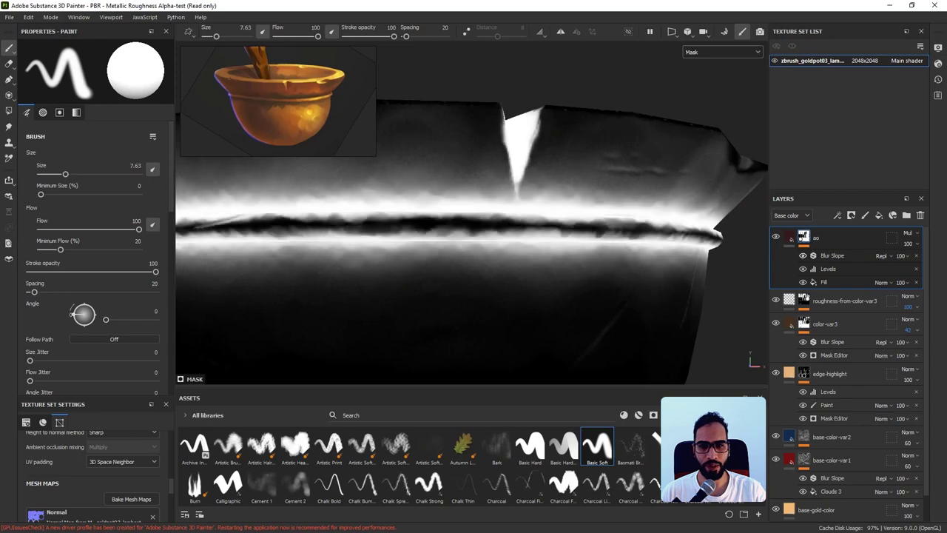
{"action": "scroll", "coordinate": [582, 272], "scroll_direction": "down", "scroll_amount": 5}
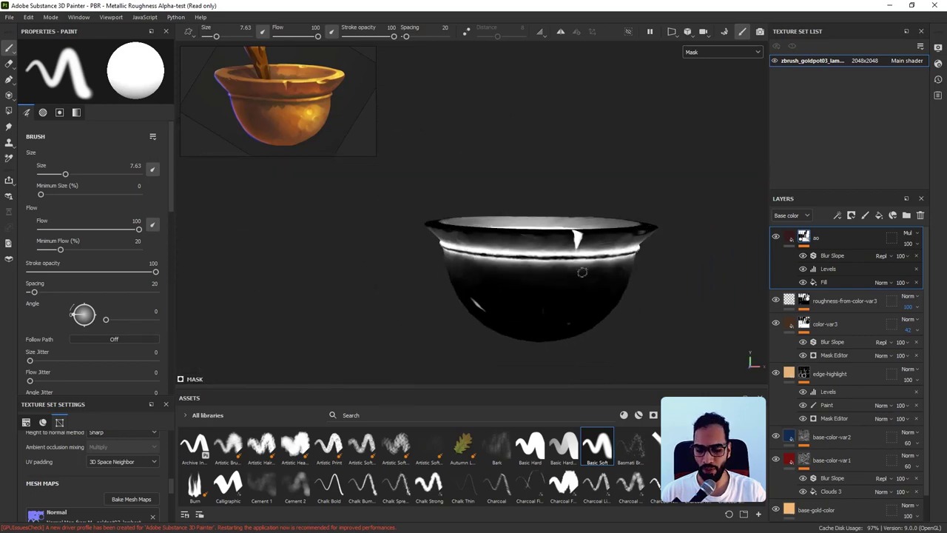
{"action": "key", "text": "m"}
{"action": "middle_click_drag", "start_coordinate": [494, 319], "coordinate": [435, 302], "text": "alt"}
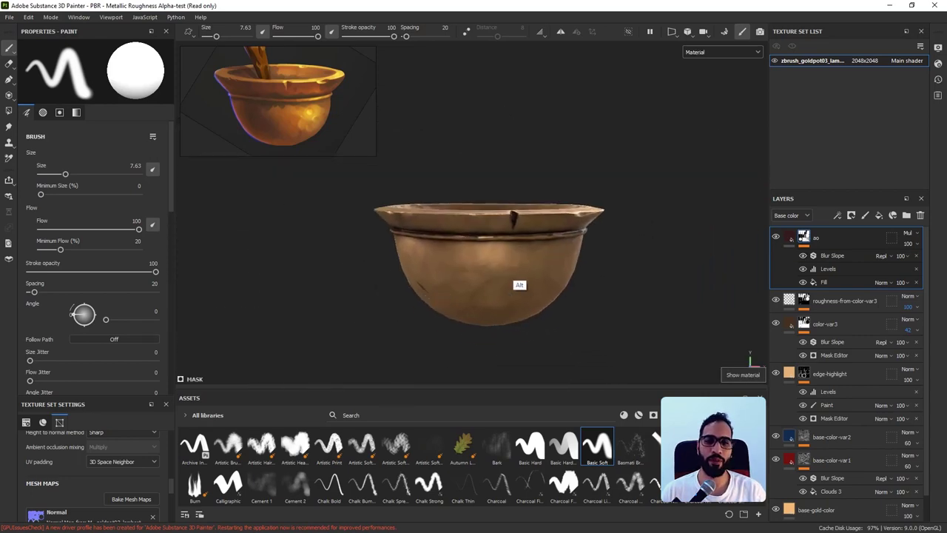
{"action": "mouse_move", "coordinate": [519, 284]}
{"action": "left_mouse_down", "text": "alt"}
{"action": "mouse_move", "coordinate": [603, 271]}
{"action": "mouse_move", "coordinate": [548, 287]}
{"action": "mouse_move", "coordinate": [512, 258]}
{"action": "mouse_move", "coordinate": [528, 257]}
{"action": "mouse_move", "coordinate": [469, 254]}
{"action": "mouse_move", "coordinate": [555, 256]}
{"action": "mouse_move", "coordinate": [551, 277]}
{"action": "mouse_move", "coordinate": [558, 264]}
{"action": "left_mouse_up", "text": "alt"}
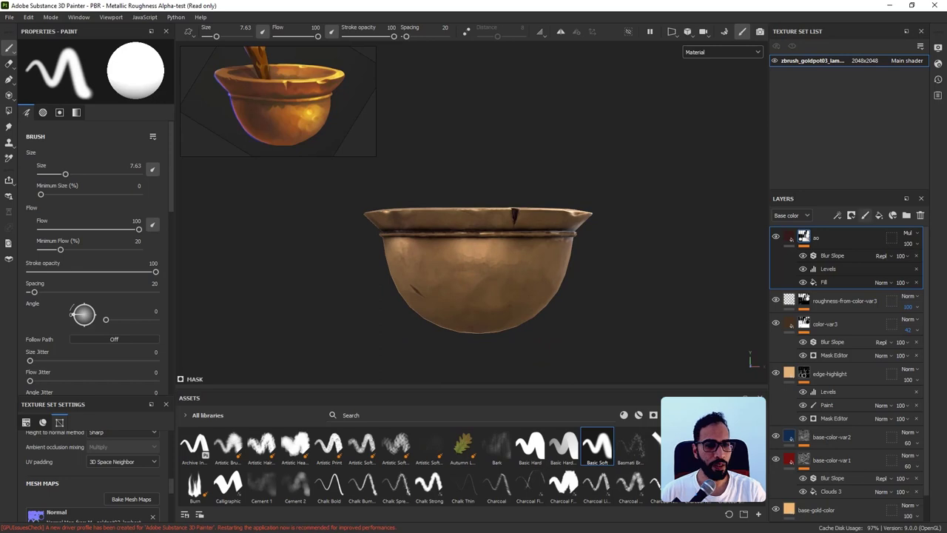
Add a fill layer above ao and name it light.
{"action": "left_click", "coordinate": [879, 215]}
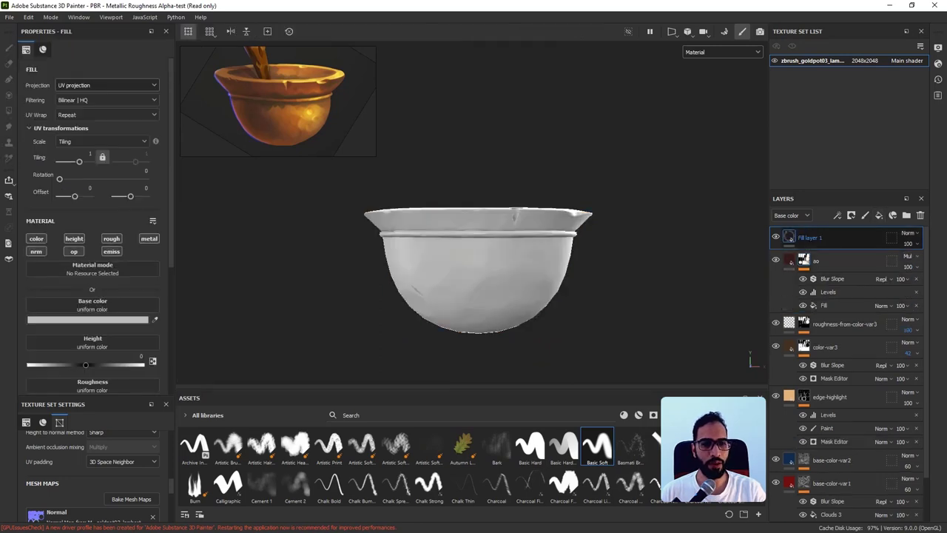
{"action": "double_click", "coordinate": [819, 237]}
{"action": "type", "text": "bak"}
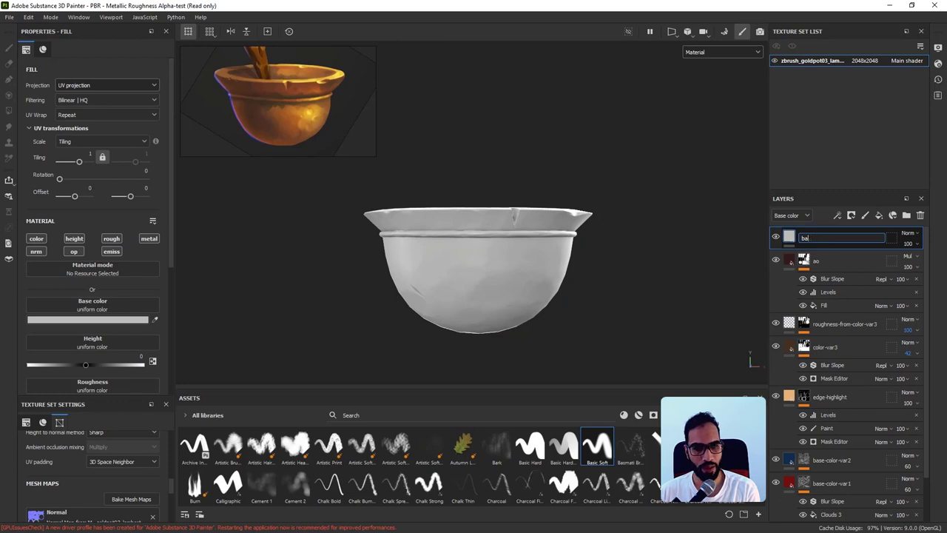
{"action": "type", "text": "light"}
{"action": "key", "text": "Return"}
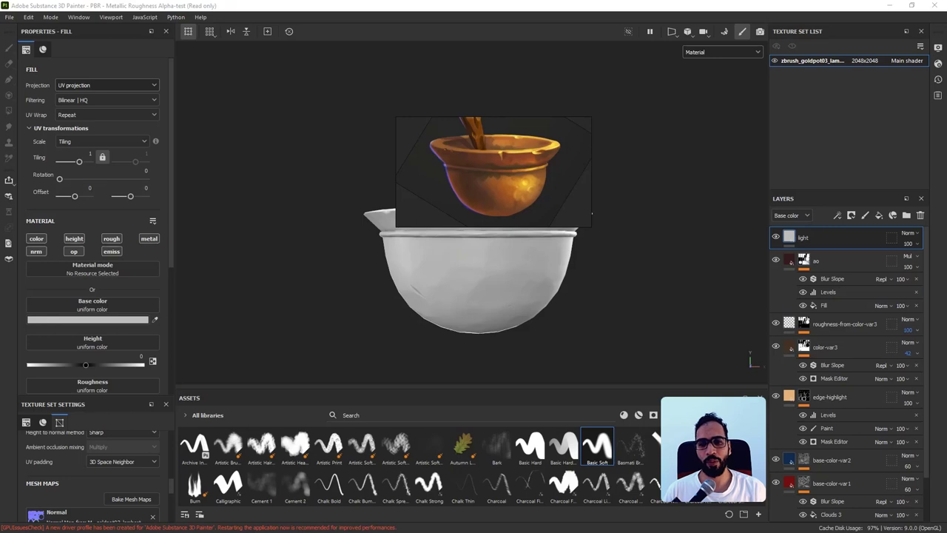
{"action": "left_click_drag", "start_coordinate": [612, 182], "coordinate": [549, 211]}
{"action": "mouse_move", "coordinate": [423, 117]}
{"action": "left_mouse_down"}
{"action": "mouse_move", "coordinate": [492, 107]}
{"action": "mouse_move", "coordinate": [465, 126]}
{"action": "left_mouse_up"}
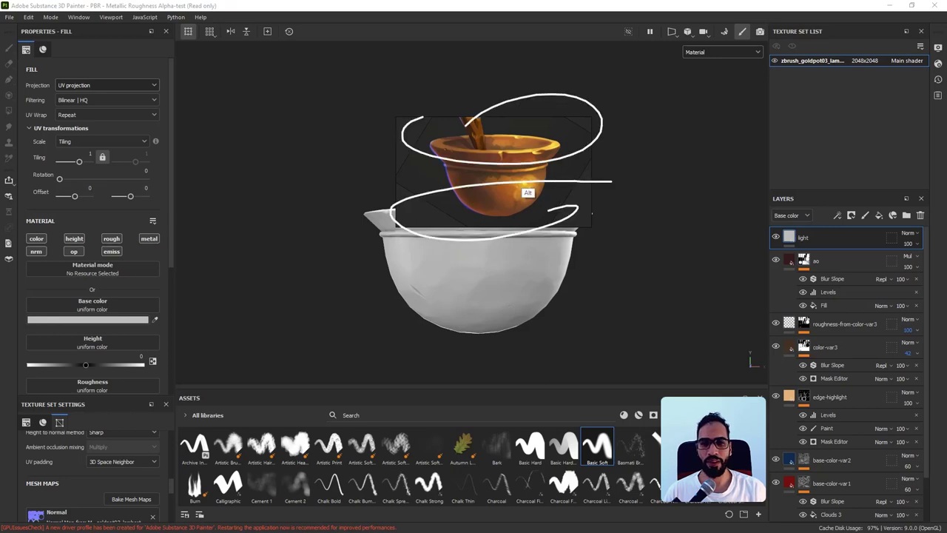
{"action": "mouse_move", "coordinate": [566, 222]}
{"action": "left_mouse_down"}
{"action": "mouse_move", "coordinate": [486, 236]}
{"action": "mouse_move", "coordinate": [567, 208]}
{"action": "left_mouse_up"}
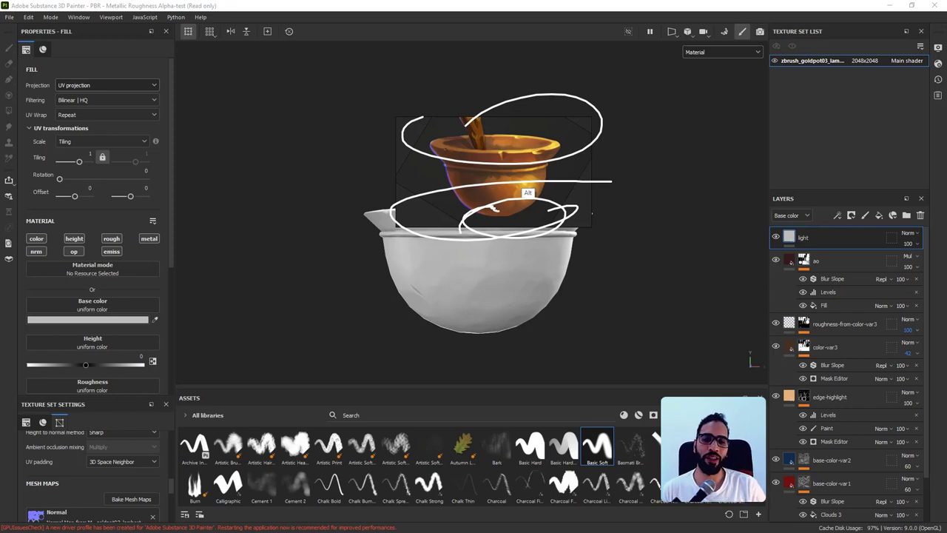
{"action": "left_click_drag", "start_coordinate": [498, 211], "coordinate": [481, 213]}
{"action": "left_click_drag", "start_coordinate": [418, 117], "coordinate": [417, 136]}
{"action": "key", "text": "Escape"}
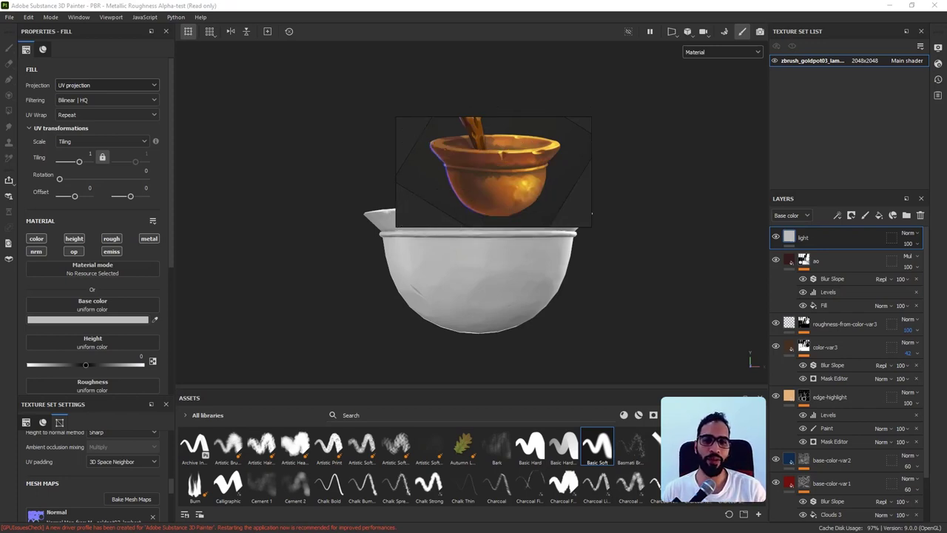
{"action": "key", "text": "alt+Tab"}
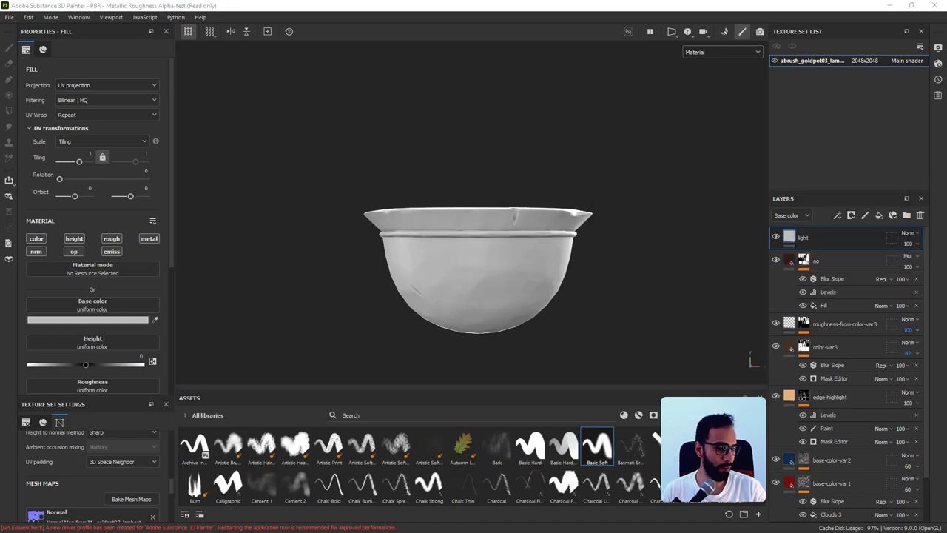
Limit the light fill layer's material to the color channel only.
{"action": "left_click_drag", "start_coordinate": [345, 269], "coordinate": [358, 303], "text": "alt"}
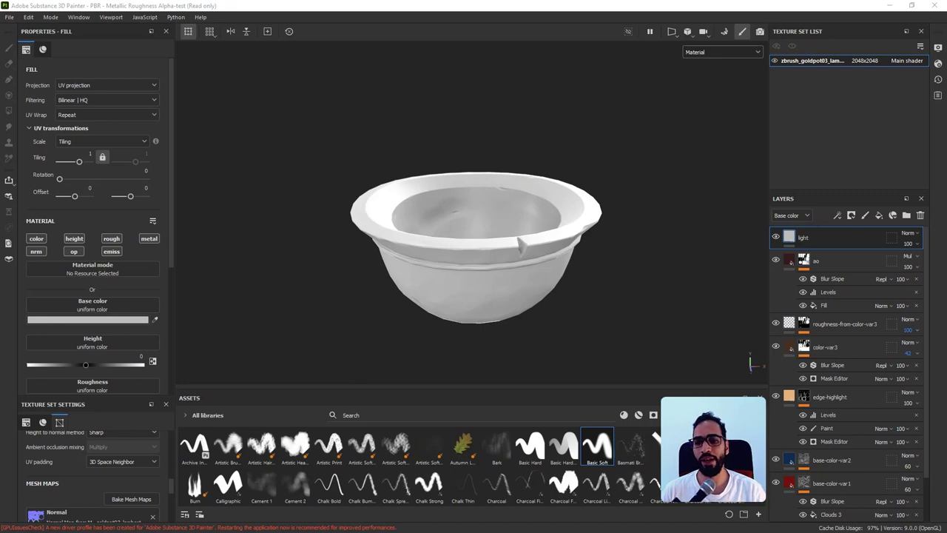
{"action": "left_click", "coordinate": [320, 201]}
{"action": "left_click_drag", "start_coordinate": [320, 201], "coordinate": [318, 178], "text": "alt"}
{"action": "left_click", "coordinate": [39, 236], "text": "alt"}
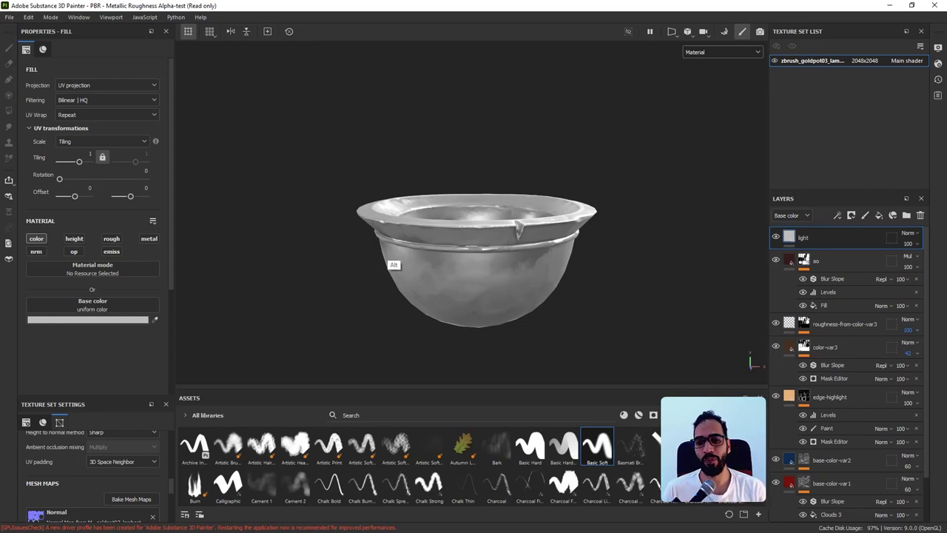
Set the light layer's base color to the pinkish red C32D52 and give the layer a black mask.
{"action": "left_click_drag", "start_coordinate": [388, 240], "coordinate": [405, 260], "text": "alt"}
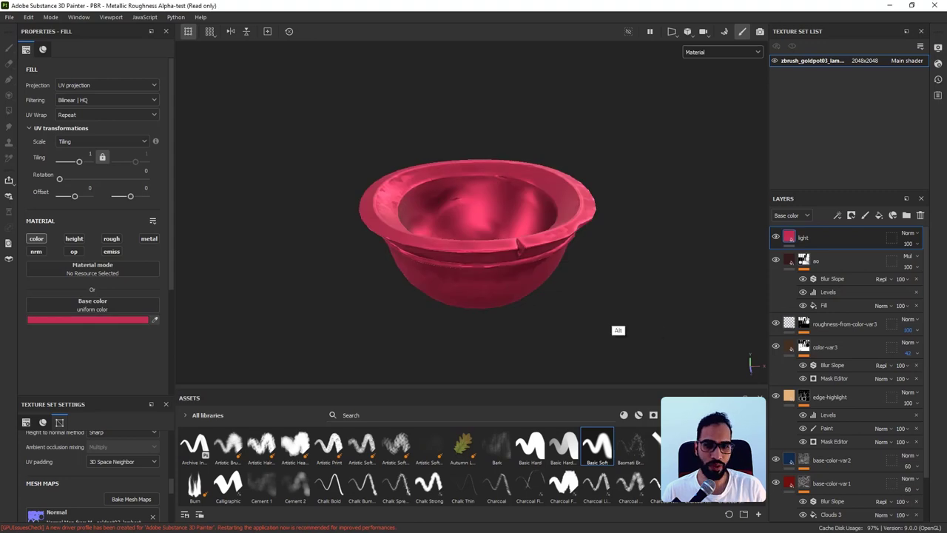
{"action": "left_click_drag", "start_coordinate": [618, 331], "coordinate": [611, 298], "text": "alt"}
{"action": "left_click", "coordinate": [74, 319]}
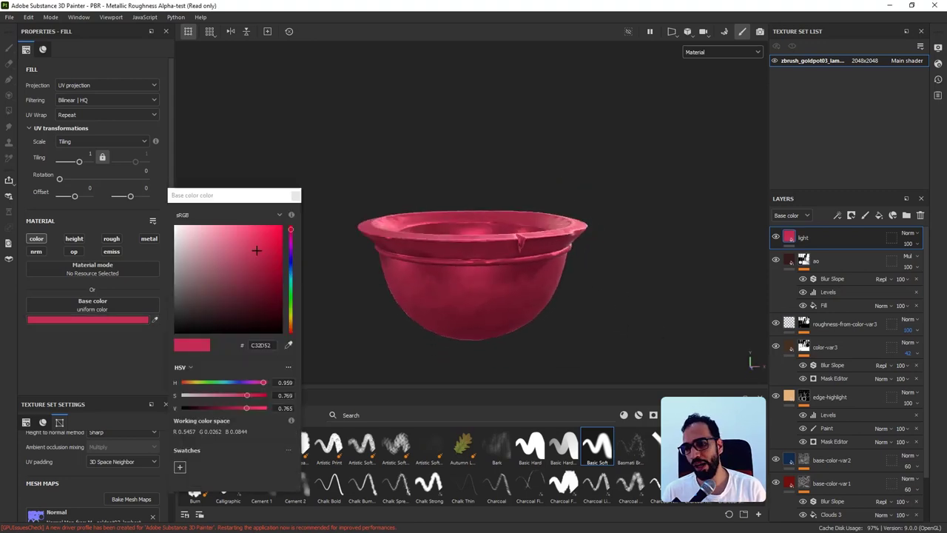
{"action": "left_click", "coordinate": [296, 196]}
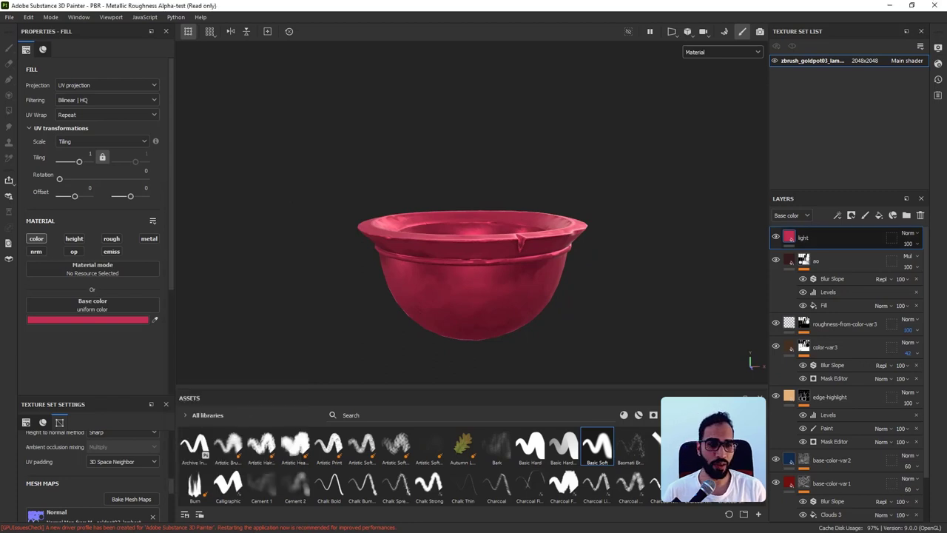
{"action": "right_click", "coordinate": [788, 237]}
{"action": "left_click", "coordinate": [830, 30]}
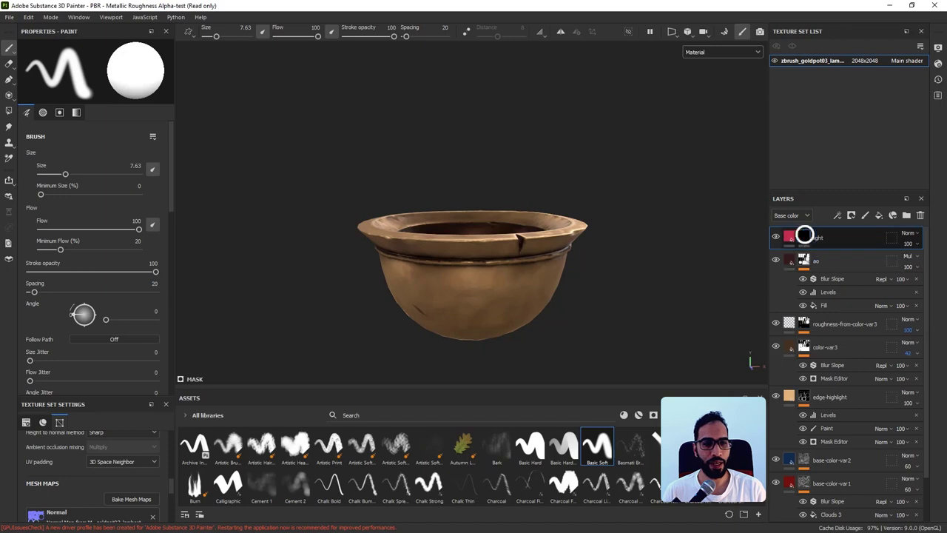
Add a generator to the light layer's mask and assign the Light generator to it.
{"action": "right_click", "coordinate": [799, 237]}
{"action": "left_click", "coordinate": [836, 318]}
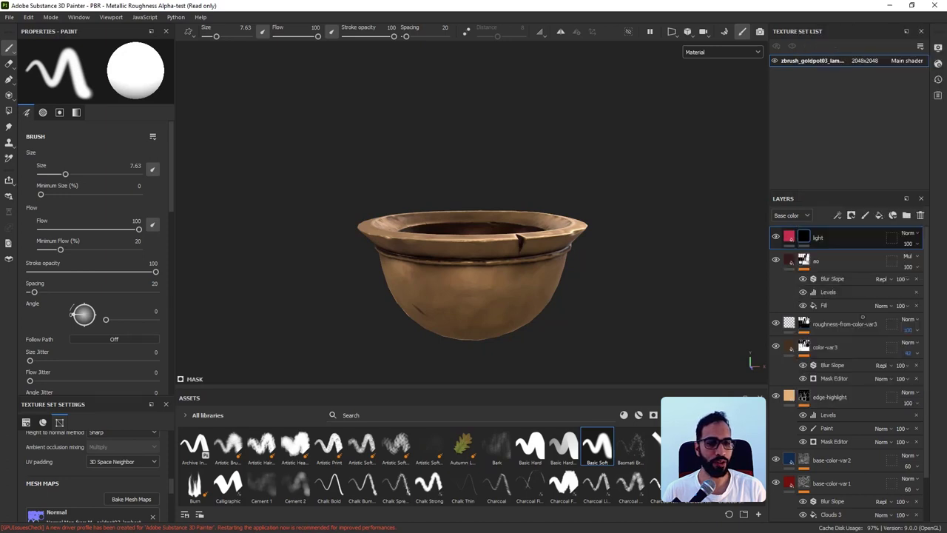
{"action": "left_click", "coordinate": [119, 75]}
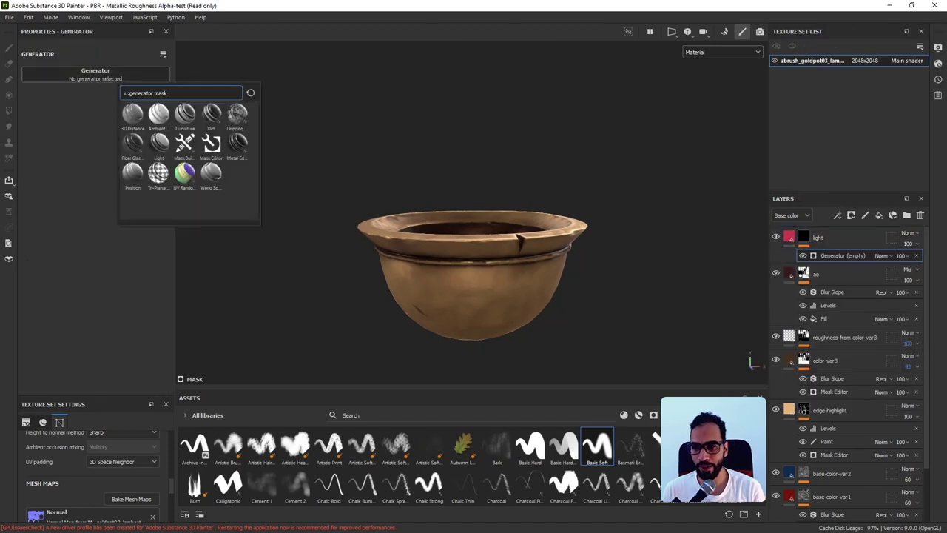
{"action": "key", "text": "BackSpace"}
{"action": "key", "text": "BackSpace"}
{"action": "key", "text": "BackSpace"}
{"action": "key", "text": "BackSpace"}
{"action": "type", "text": "l"}
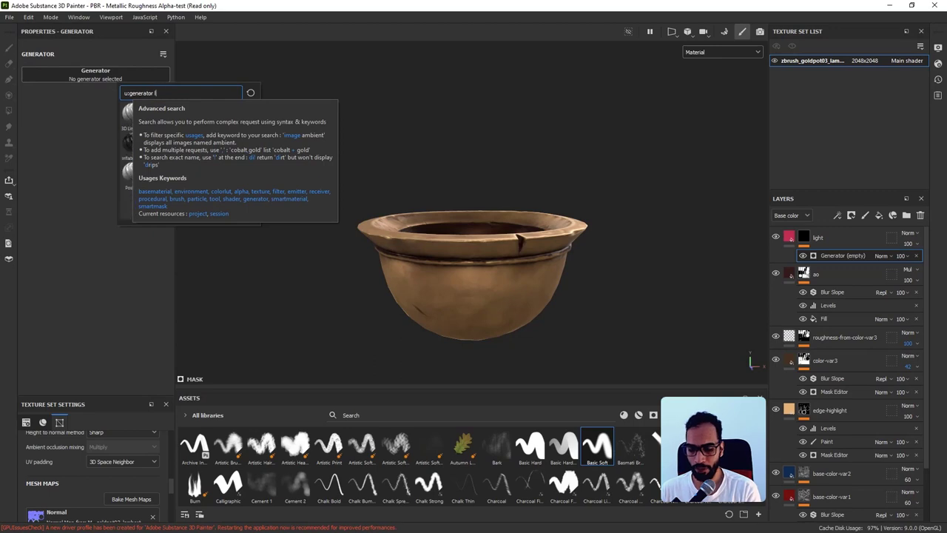
{"action": "type", "text": "igh"}
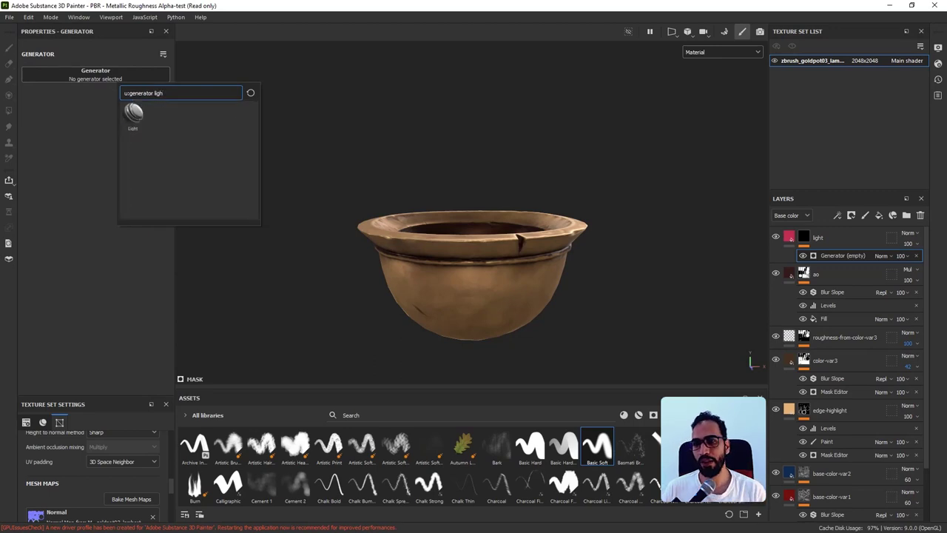
{"action": "left_click", "coordinate": [134, 114]}
Set the mask's Light generator to a horizontal angle of 90 and a vertical angle of 90.
{"action": "mouse_move", "coordinate": [531, 288]}
{"action": "left_mouse_down", "text": "alt"}
{"action": "mouse_move", "coordinate": [537, 304]}
{"action": "mouse_move", "coordinate": [533, 290]}
{"action": "left_mouse_up", "text": "alt"}
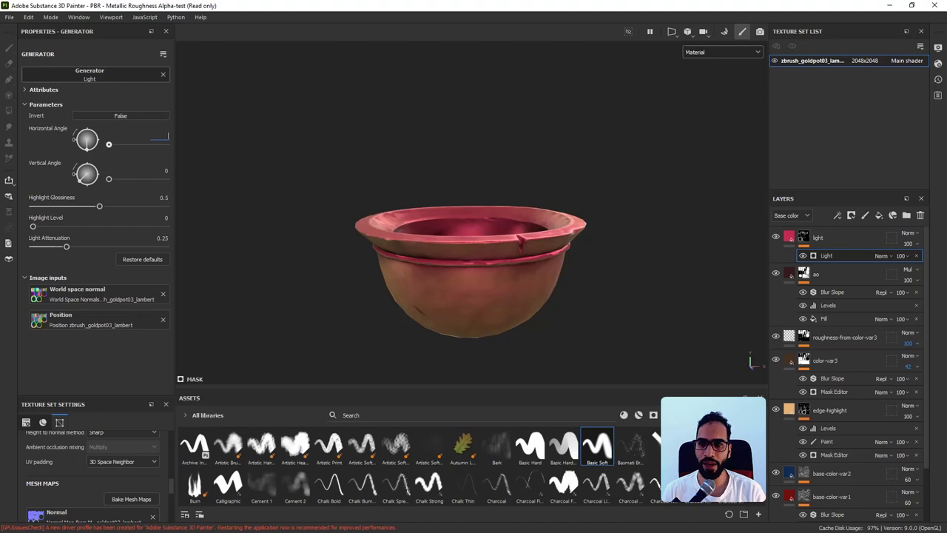
{"action": "key", "text": "Return"}
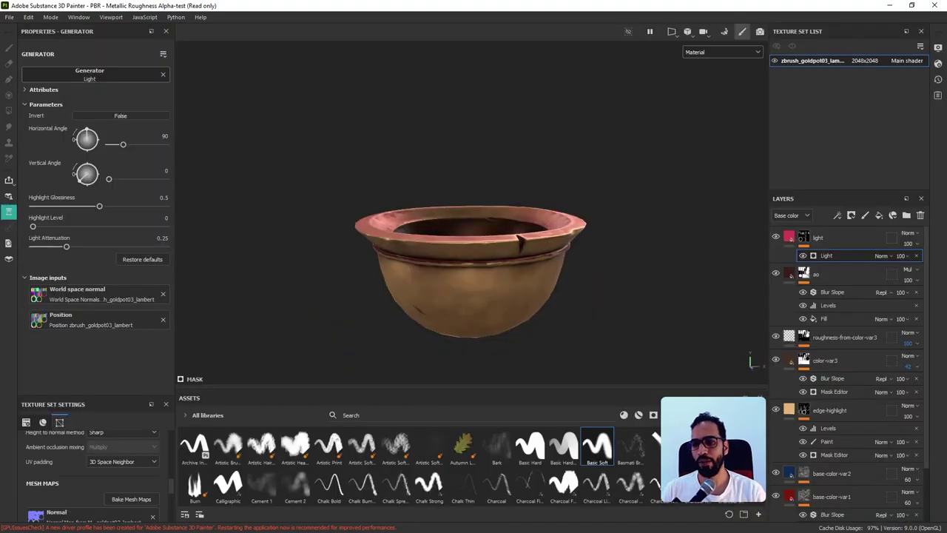
{"action": "left_click", "coordinate": [166, 171]}
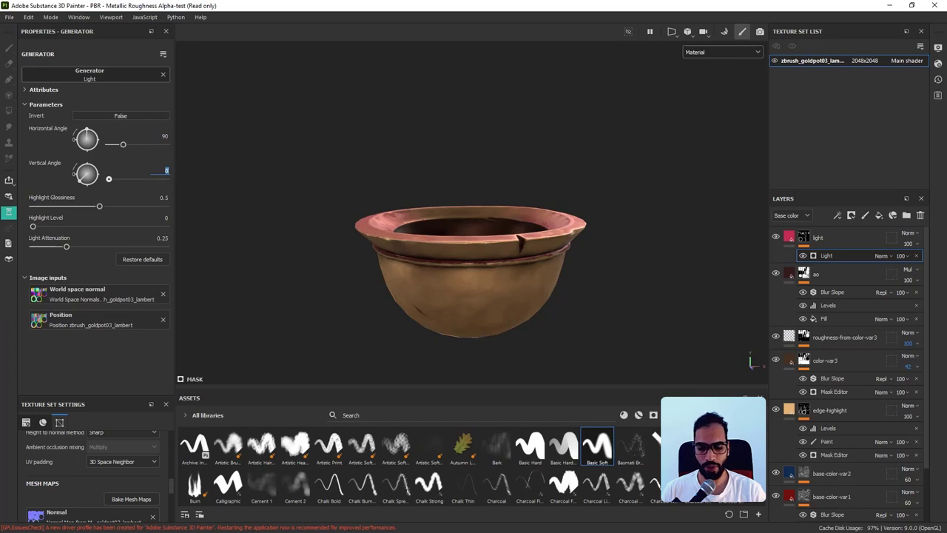
{"action": "type", "text": "90"}
{"action": "key", "text": "Return"}
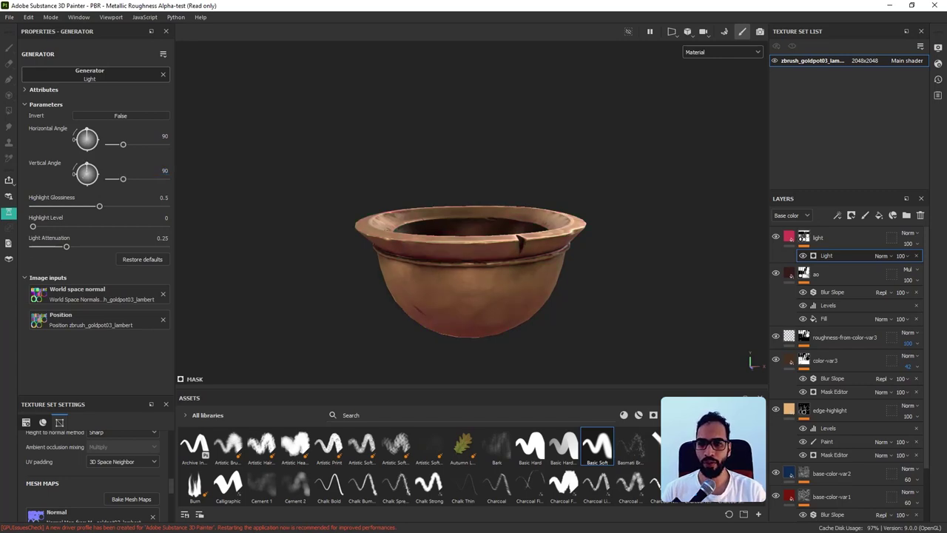
{"action": "mouse_move", "coordinate": [474, 281]}
{"action": "left_mouse_down", "text": "alt"}
{"action": "mouse_move", "coordinate": [472, 267]}
{"action": "mouse_move", "coordinate": [474, 311]}
{"action": "mouse_move", "coordinate": [471, 266]}
{"action": "left_mouse_up", "text": "alt"}
Change the Light mask generator's blend mode to Divide and check the pot from above and the side.
{"action": "left_click", "coordinate": [882, 255]}
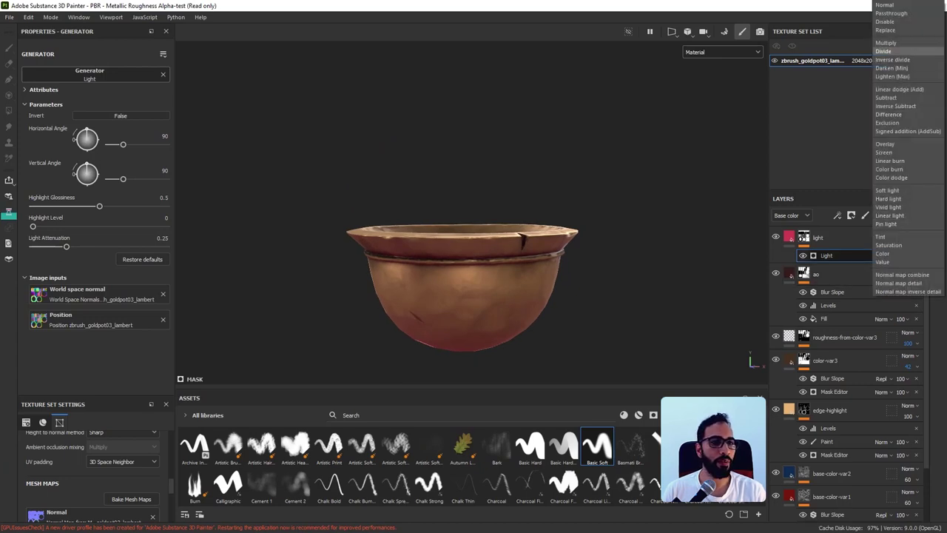
{"action": "left_click", "coordinate": [883, 51]}
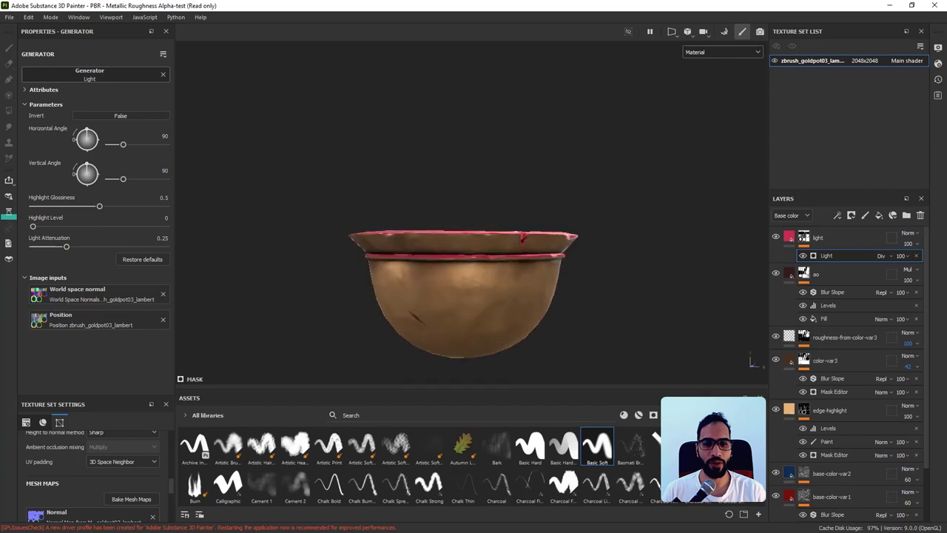
{"action": "left_click_drag", "start_coordinate": [473, 266], "coordinate": [474, 244], "text": "alt"}
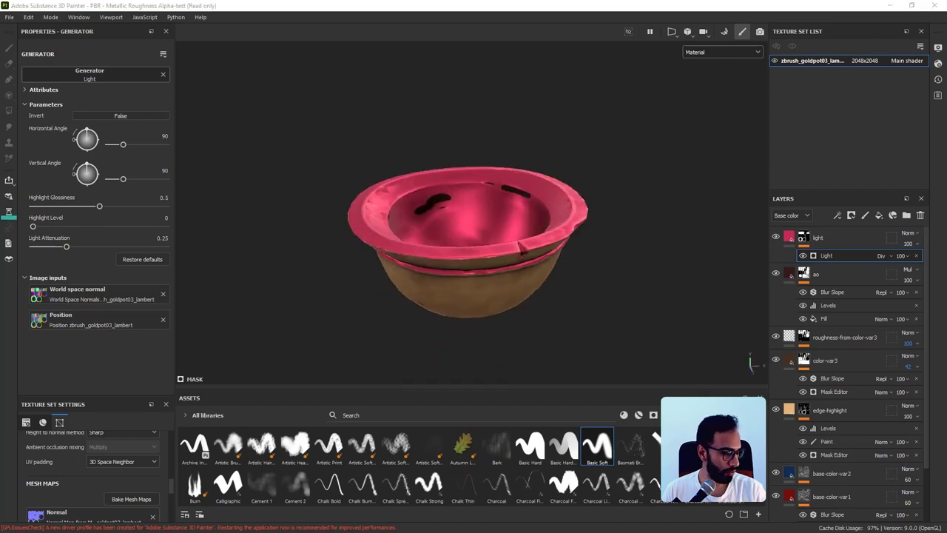
{"action": "left_click_drag", "start_coordinate": [474, 282], "coordinate": [472, 229], "text": "alt"}
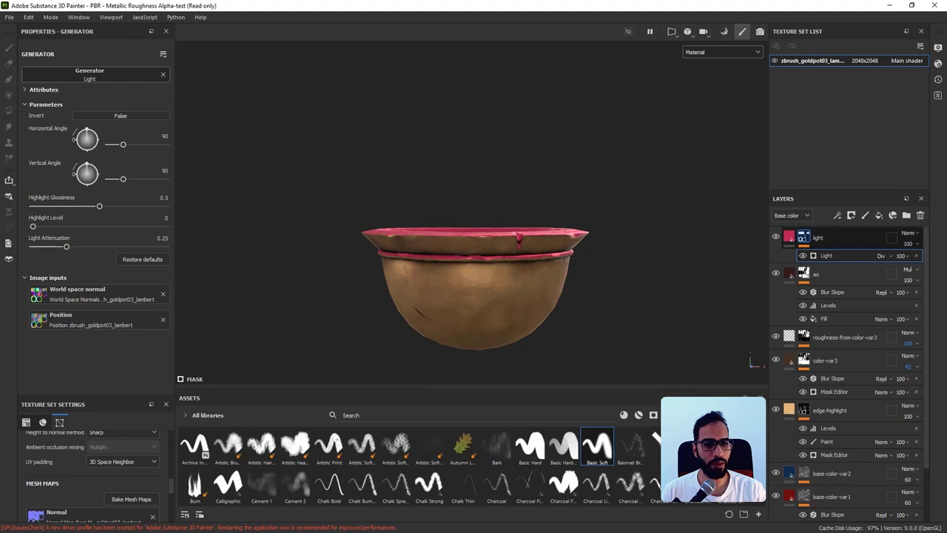
Remove the light layer's mask and add a generator to the layer's content, limited to the color channel.
{"action": "right_click", "coordinate": [800, 237]}
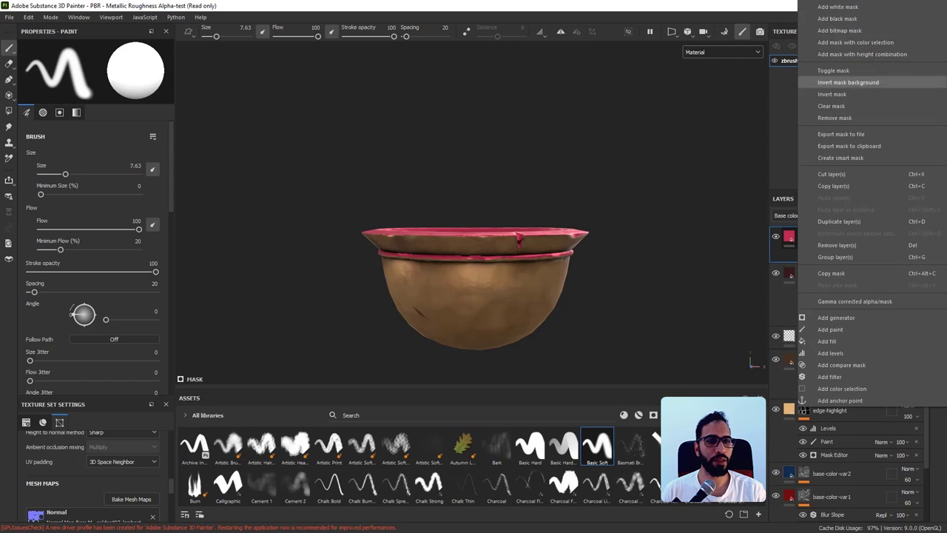
{"action": "key", "text": "Escape"}
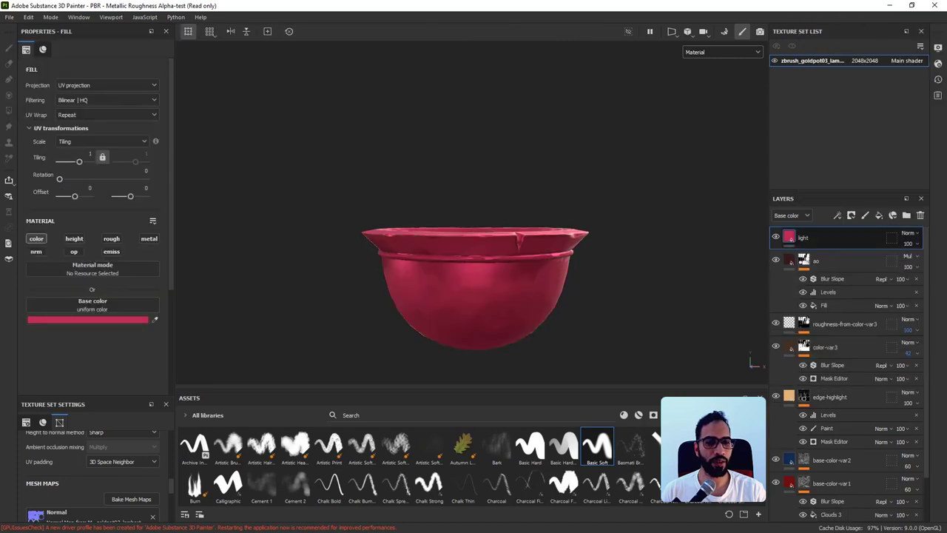
{"action": "right_click", "coordinate": [790, 236]}
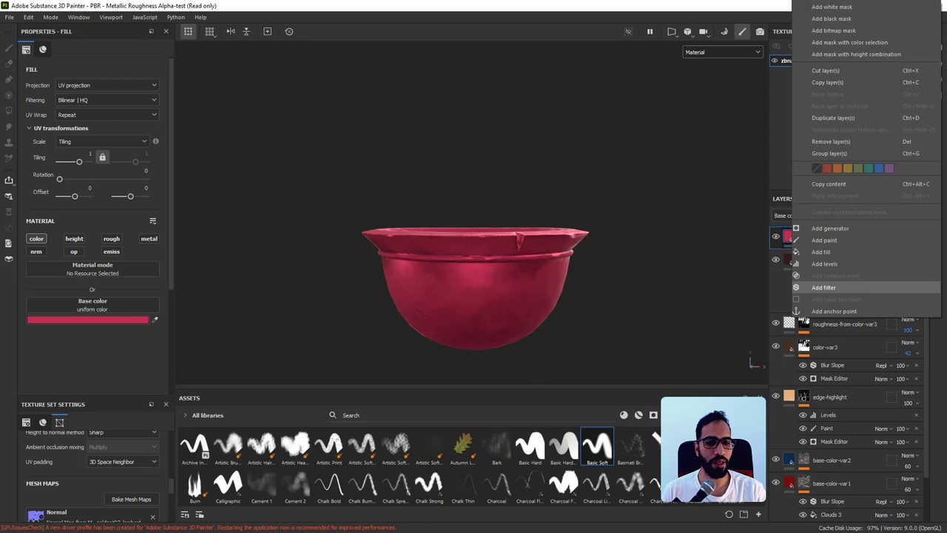
{"action": "left_click", "coordinate": [830, 228]}
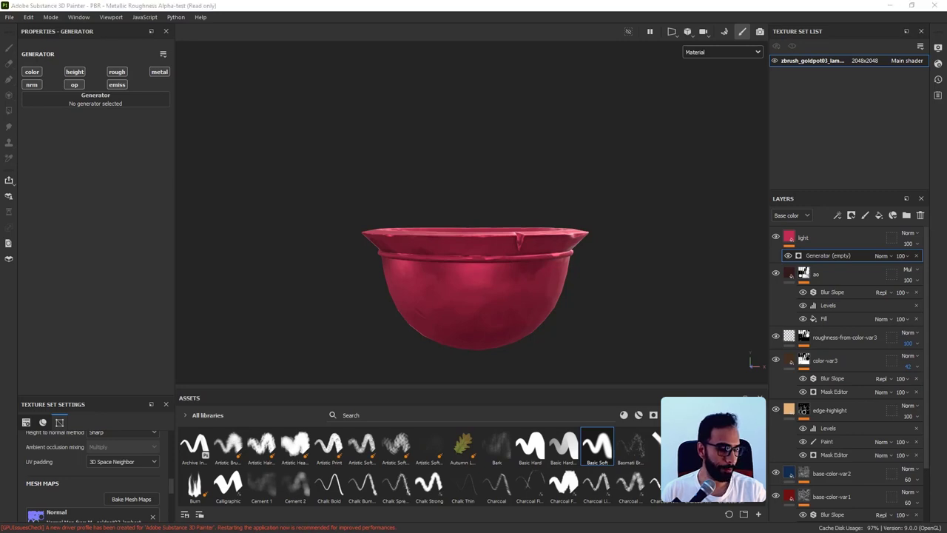
{"action": "left_click", "coordinate": [32, 71], "text": "alt"}
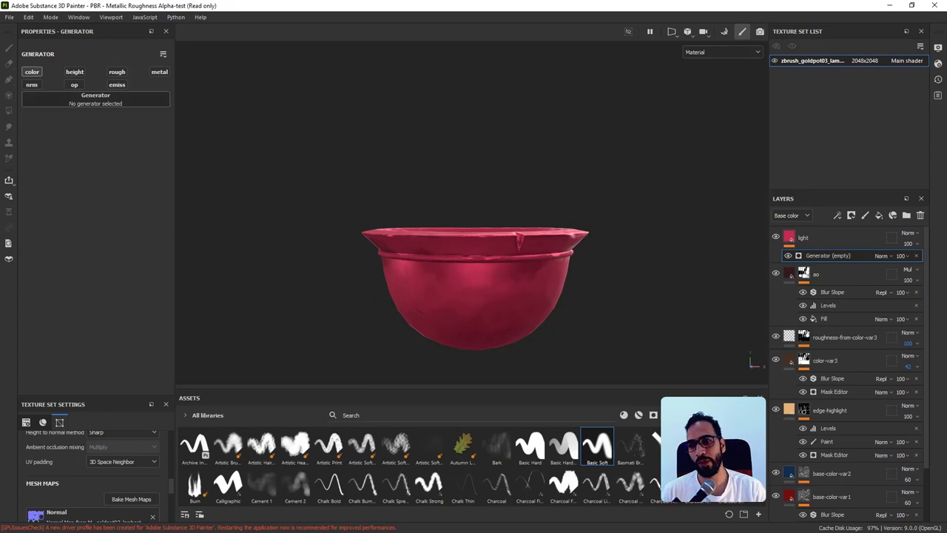
Assign the Light generator to the empty generator in the light layer's content.
{"action": "left_click", "coordinate": [130, 100]}
{"action": "type", "text": "ligh"}
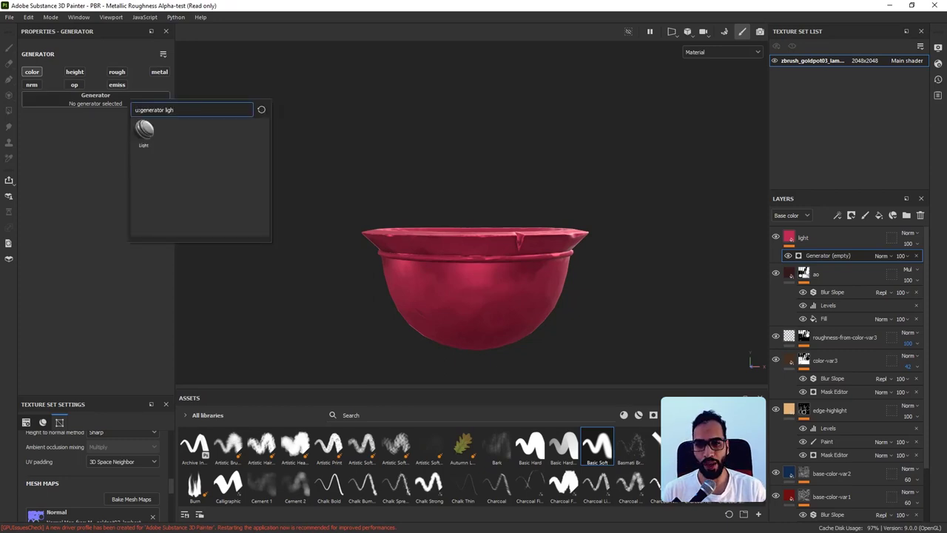
{"action": "left_click", "coordinate": [145, 131]}
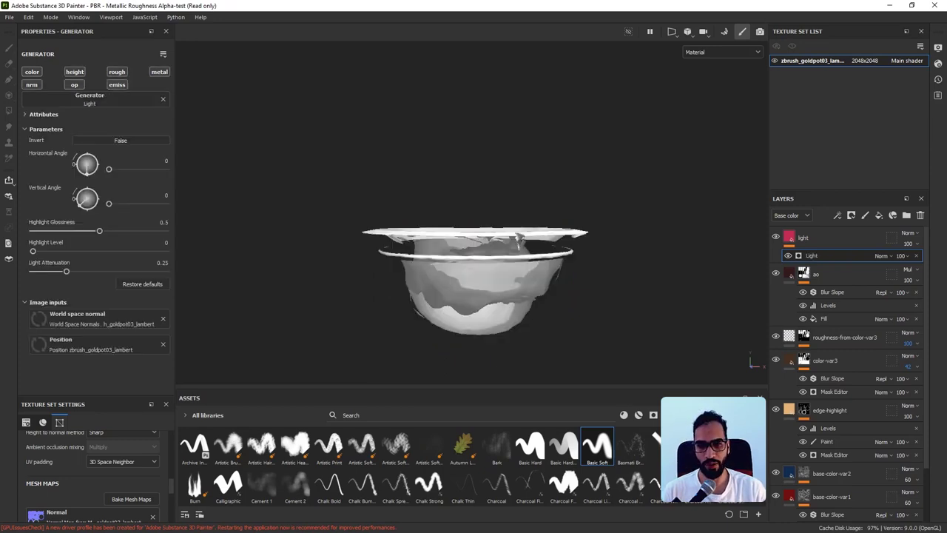
{"action": "left_click_drag", "start_coordinate": [534, 296], "coordinate": [537, 329], "text": "alt"}
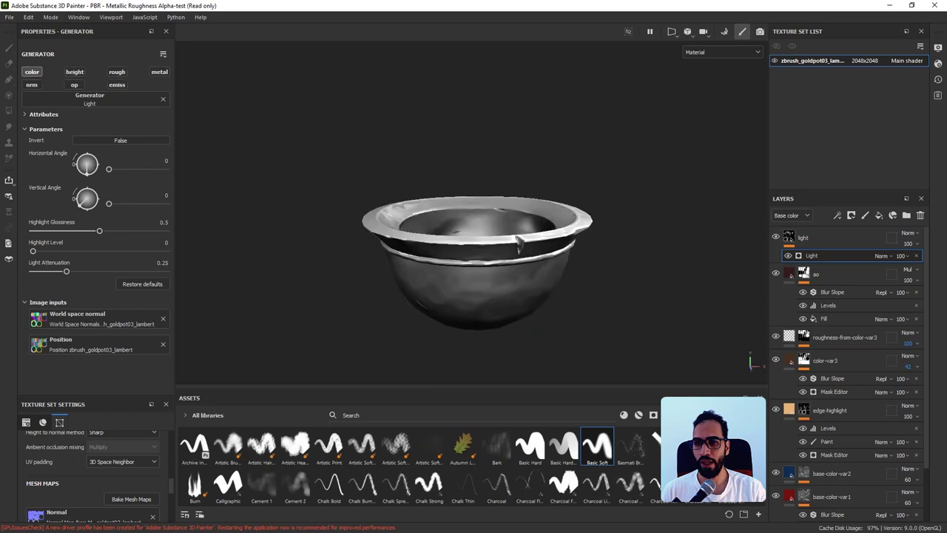
{"action": "scroll", "coordinate": [534, 296], "scroll_direction": "up", "scroll_amount": 2}
Change the blend mode of the Light generator in the light layer's content to Divide.
{"action": "left_click", "coordinate": [823, 237]}
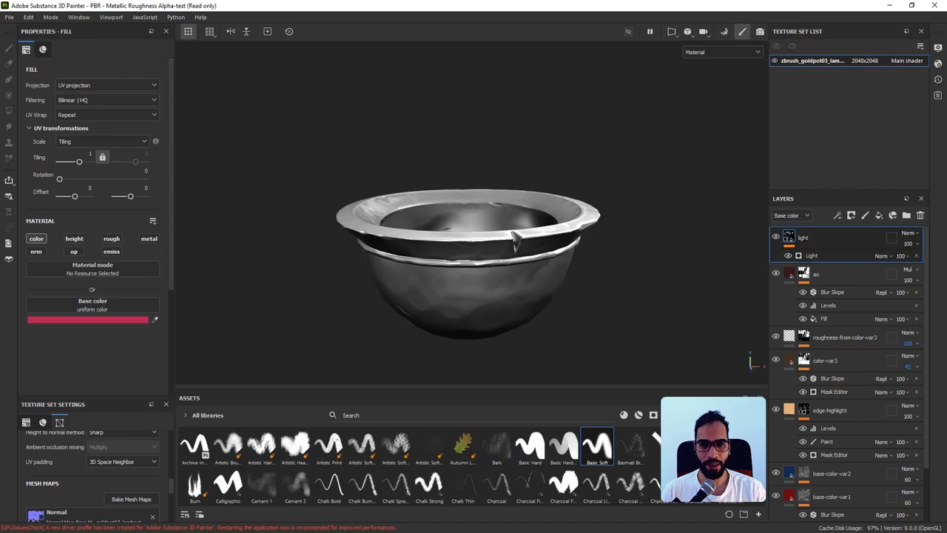
{"action": "left_click", "coordinate": [884, 256]}
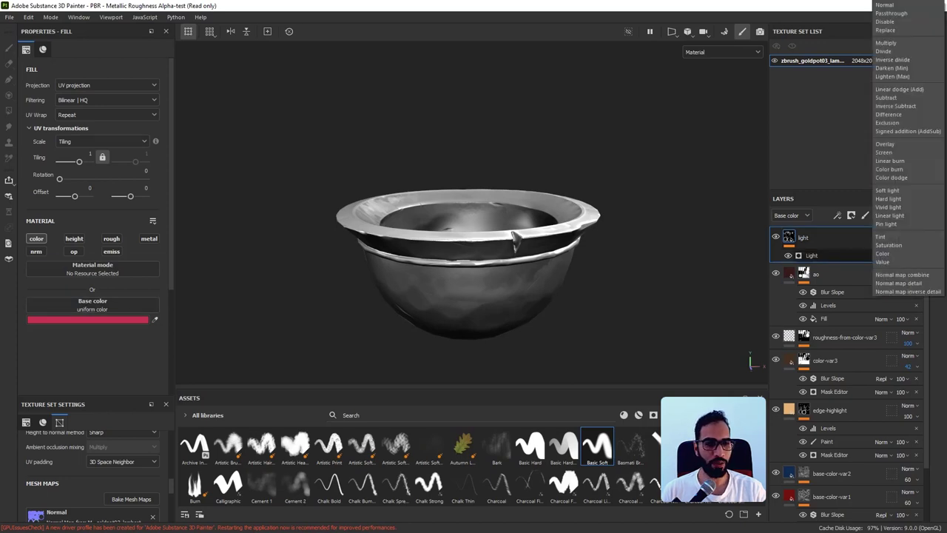
{"action": "left_click", "coordinate": [883, 51]}
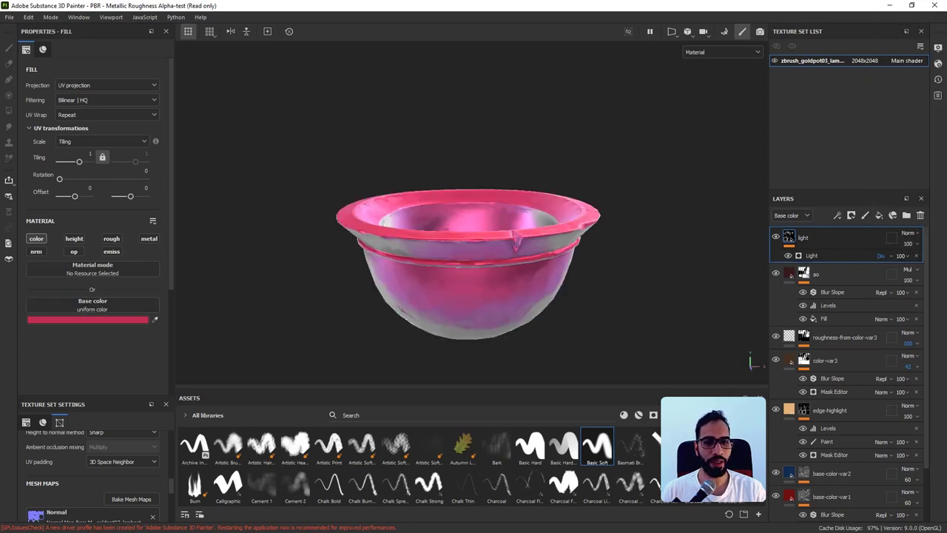
{"action": "left_click_drag", "start_coordinate": [473, 244], "coordinate": [502, 314], "text": "alt"}
Add a base color Levels effect to the light layer with output white at 0.765 and the midtone at 7.661.
{"action": "right_click", "coordinate": [786, 235]}
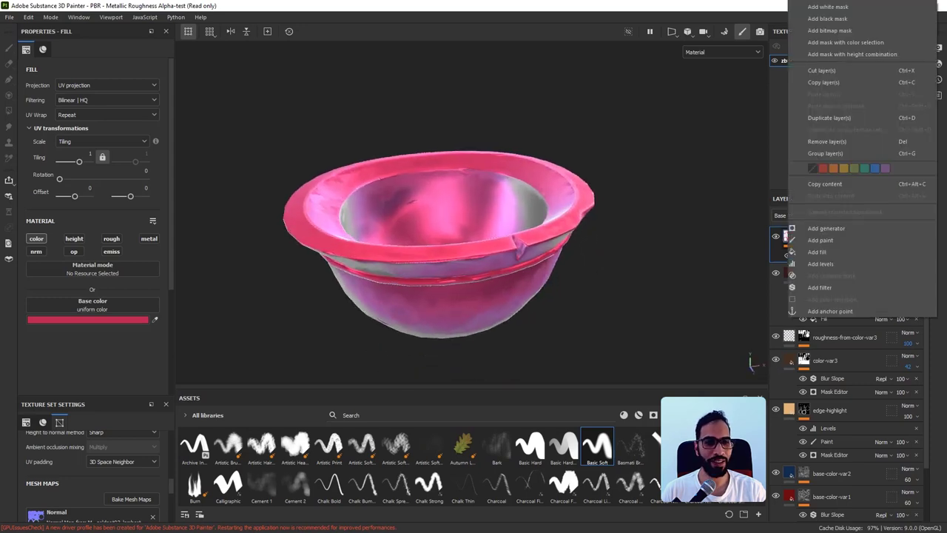
{"action": "left_click", "coordinate": [819, 264]}
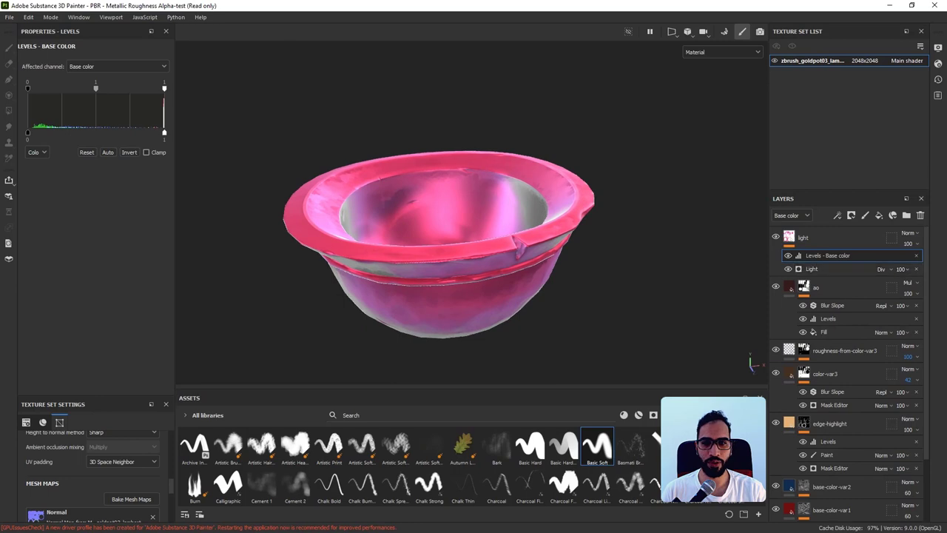
{"action": "left_click_drag", "start_coordinate": [95, 88], "coordinate": [146, 88]}
{"action": "key", "text": "ctrl+z"}
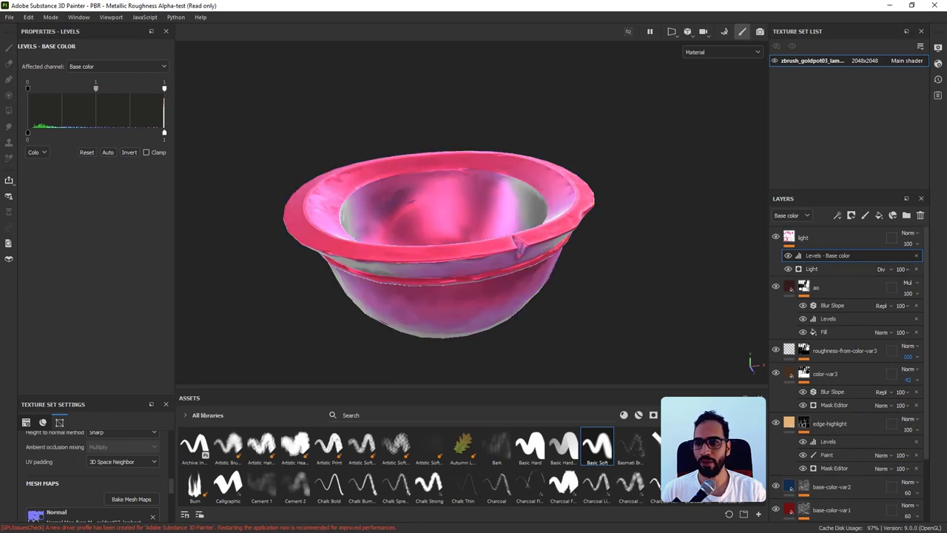
{"action": "left_click_drag", "start_coordinate": [164, 133], "coordinate": [132, 133]}
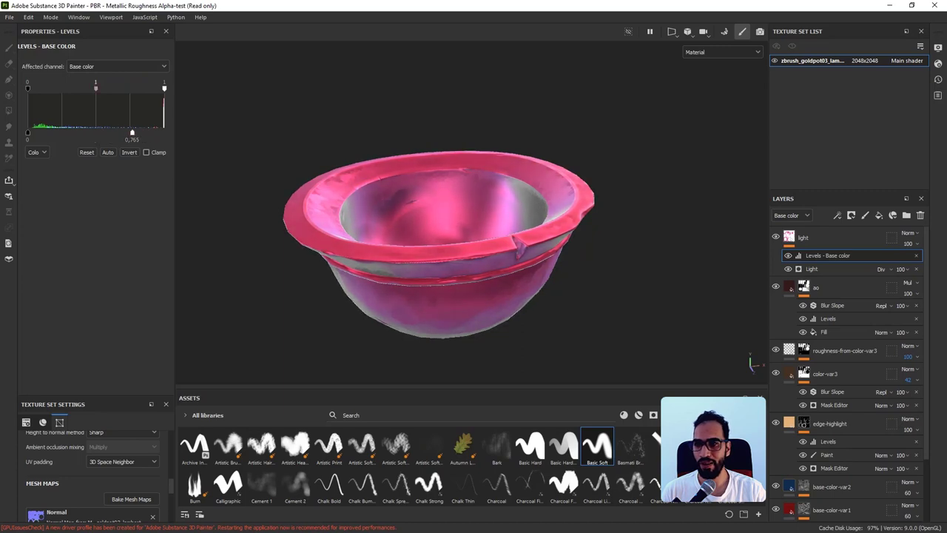
{"action": "left_click_drag", "start_coordinate": [96, 89], "coordinate": [127, 89]}
{"action": "mouse_move", "coordinate": [355, 304]}
{"action": "left_mouse_down", "text": "alt"}
{"action": "mouse_move", "coordinate": [341, 215]}
{"action": "mouse_move", "coordinate": [343, 290]}
{"action": "left_mouse_up", "text": "alt"}
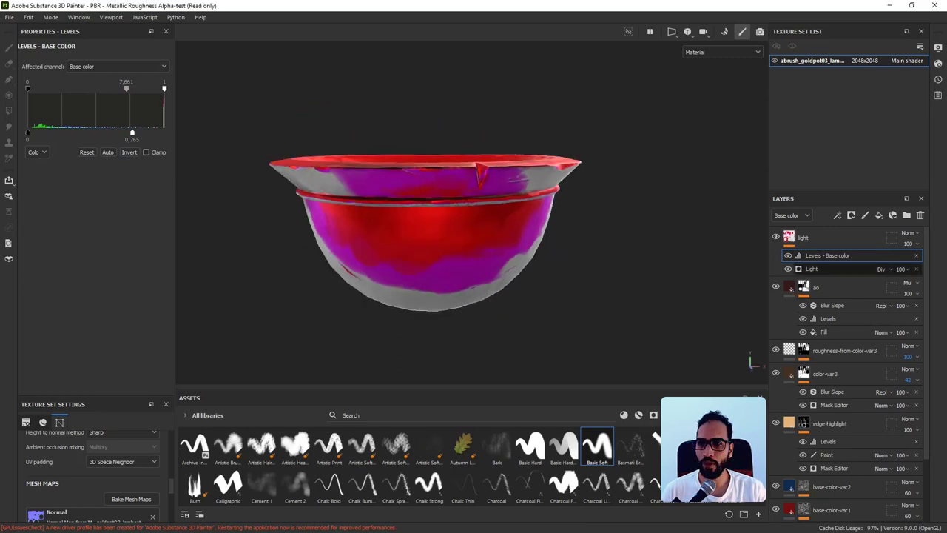
Set the Light generator's Highlight Glossiness to 0.35 and Light Attenuation to 0.37, comparing Invert on and off.
{"action": "left_click", "coordinate": [827, 269]}
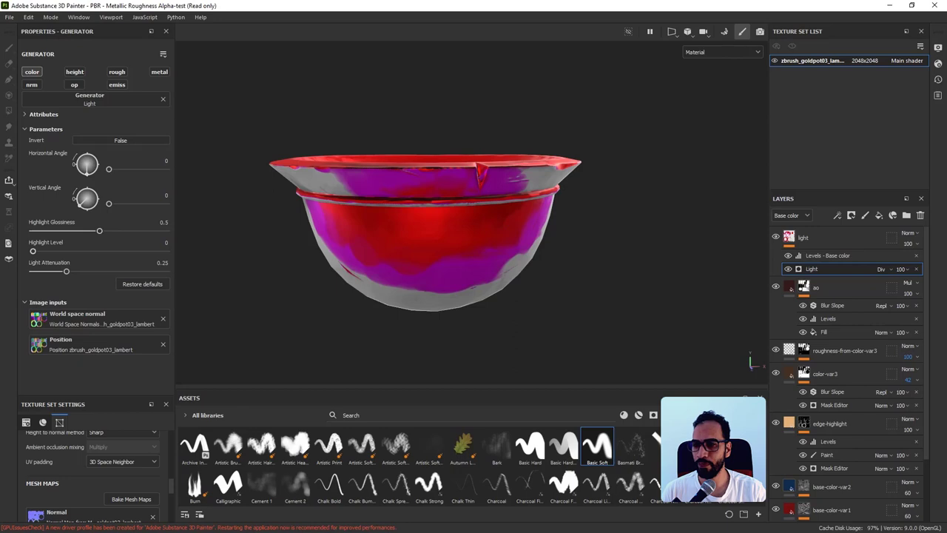
{"action": "mouse_move", "coordinate": [99, 230]}
{"action": "left_mouse_down"}
{"action": "mouse_move", "coordinate": [123, 231]}
{"action": "mouse_move", "coordinate": [99, 230]}
{"action": "left_mouse_up"}
{"action": "mouse_move", "coordinate": [67, 272]}
{"action": "left_mouse_down"}
{"action": "mouse_move", "coordinate": [113, 271]}
{"action": "mouse_move", "coordinate": [66, 272]}
{"action": "left_mouse_up"}
{"action": "left_click", "coordinate": [120, 140]}
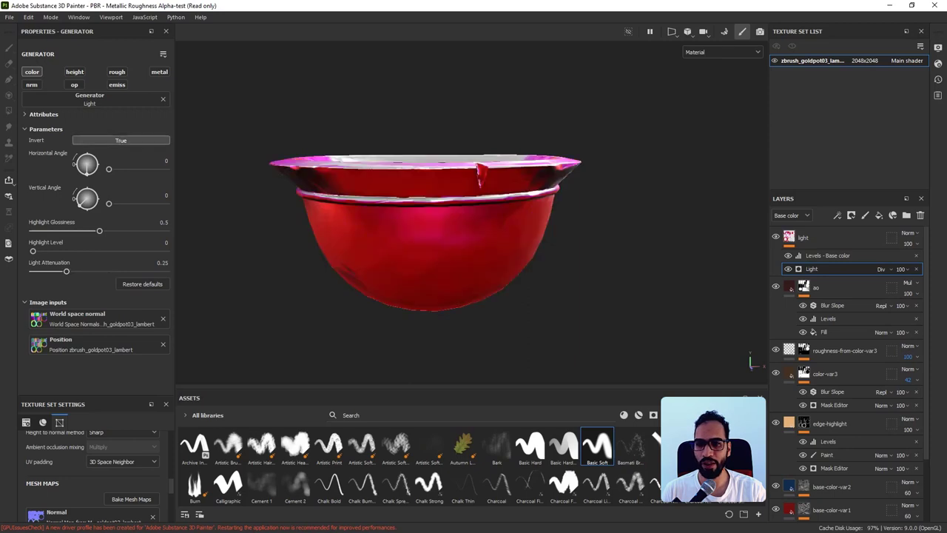
{"action": "left_click_drag", "start_coordinate": [99, 231], "coordinate": [124, 231]}
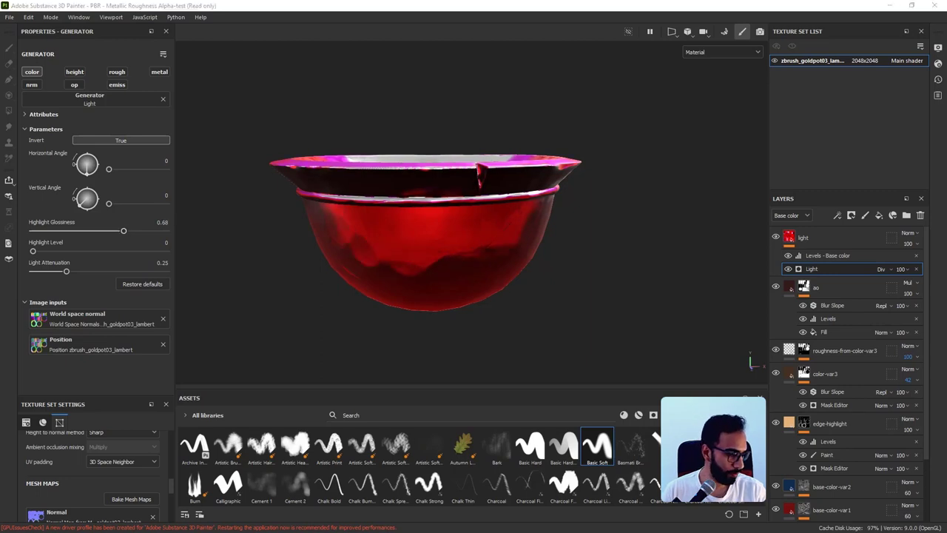
{"action": "left_click_drag", "start_coordinate": [123, 231], "coordinate": [80, 230]}
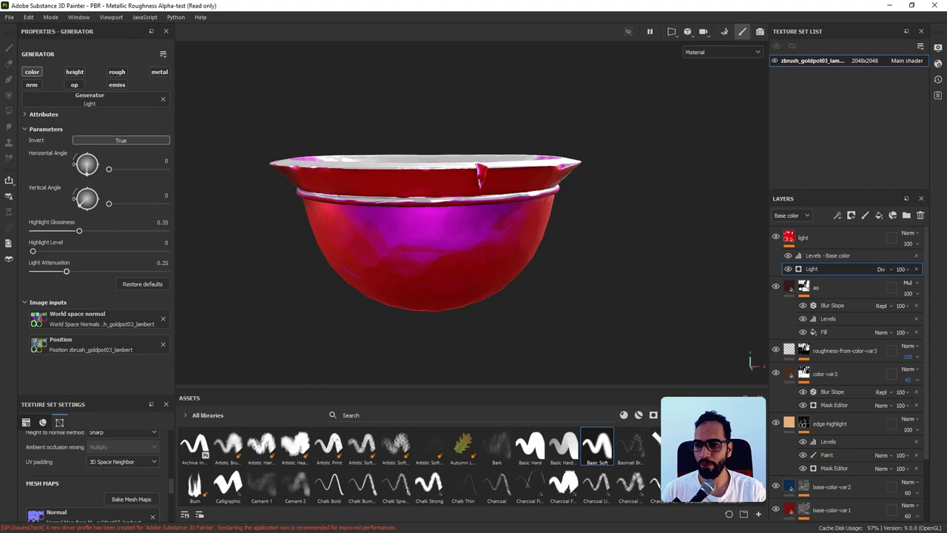
{"action": "left_click_drag", "start_coordinate": [66, 271], "coordinate": [82, 271]}
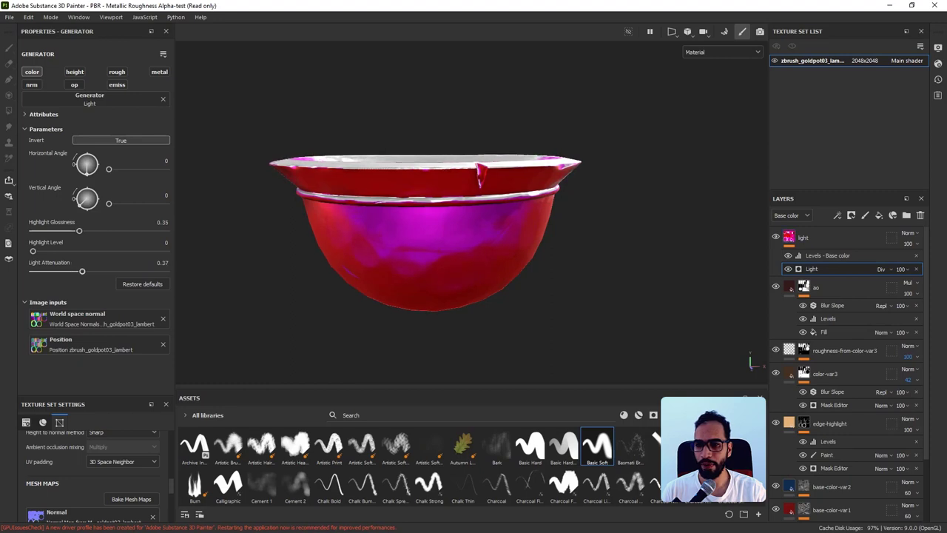
{"action": "left_click", "coordinate": [121, 139]}
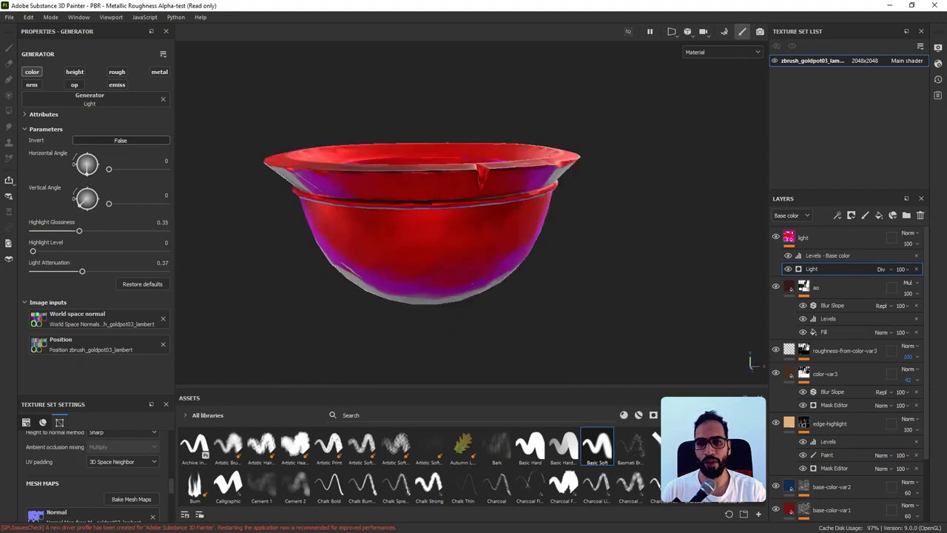
{"action": "left_click", "coordinate": [121, 140]}
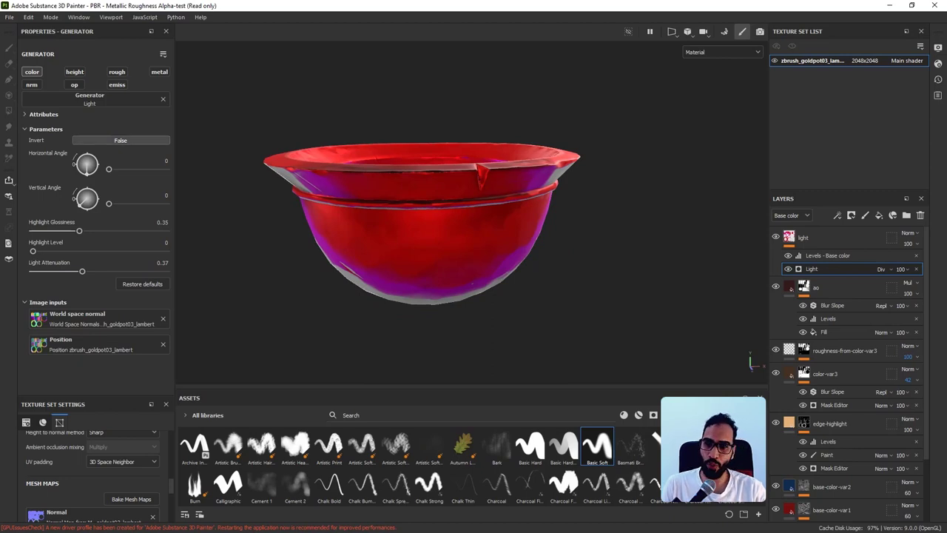
Set the light layer's base color blend mode to Multiply, keeping the Light generator's Invert off.
{"action": "left_click", "coordinate": [121, 140]}
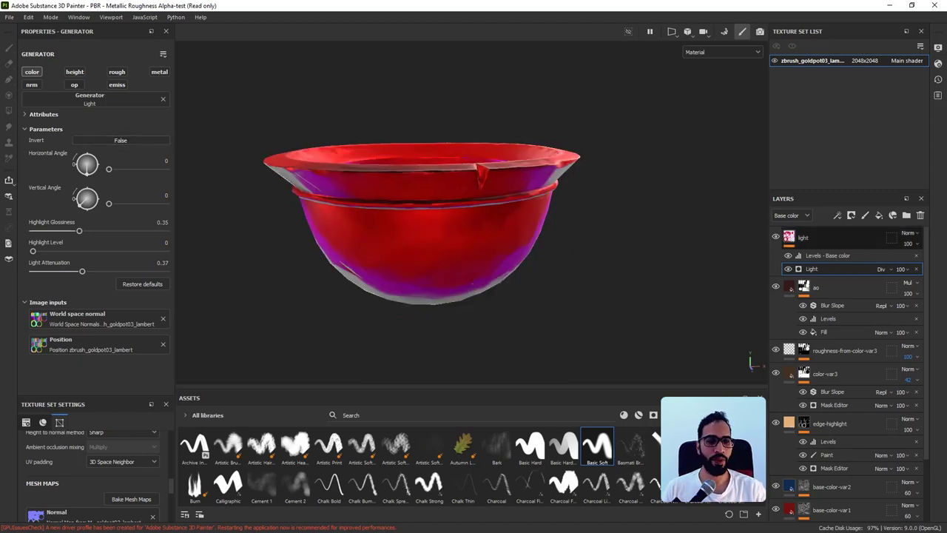
{"action": "left_click", "coordinate": [907, 232]}
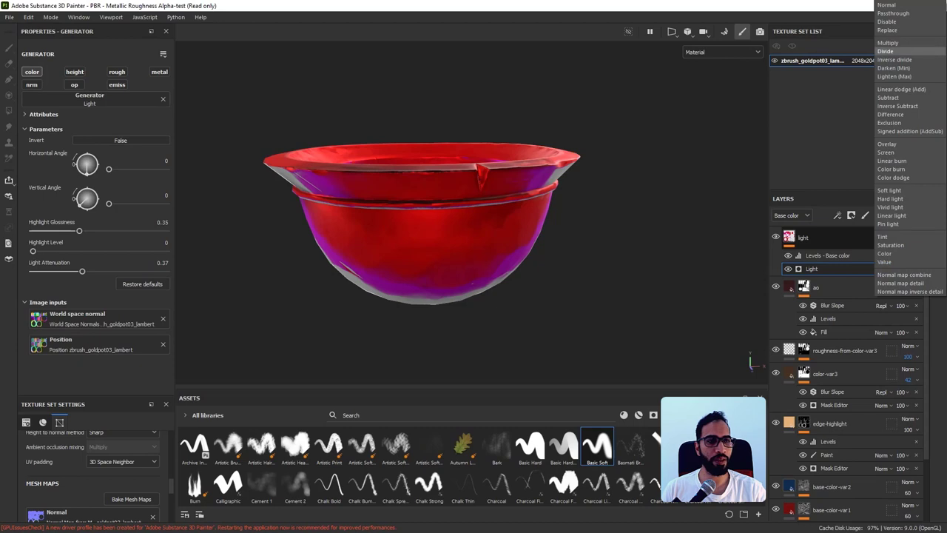
{"action": "left_click", "coordinate": [908, 52]}
{"action": "left_click_drag", "start_coordinate": [458, 248], "coordinate": [455, 233], "text": "alt"}
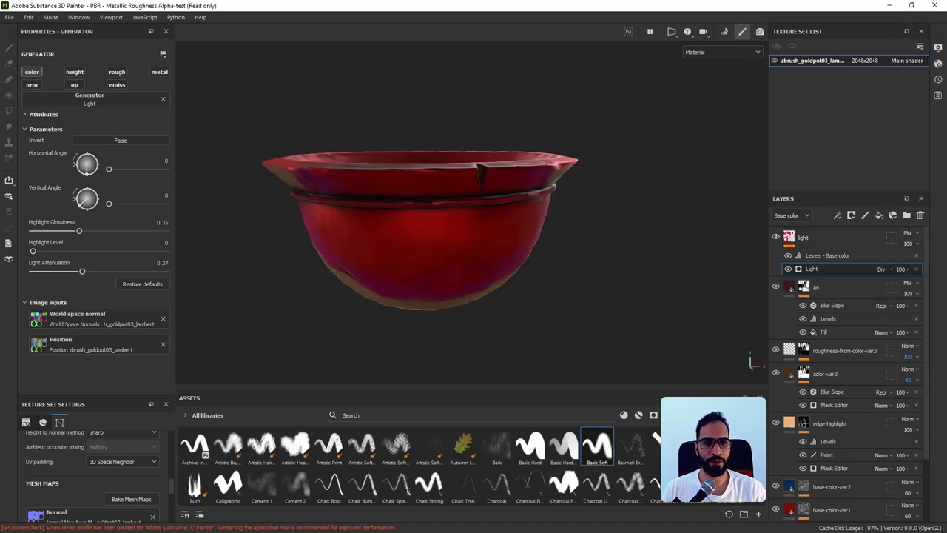
Set the Light generator's Horizontal Angle and Vertical Angle to 90, comparing Invert on and off and leaving it off.
{"action": "left_click", "coordinate": [122, 141]}
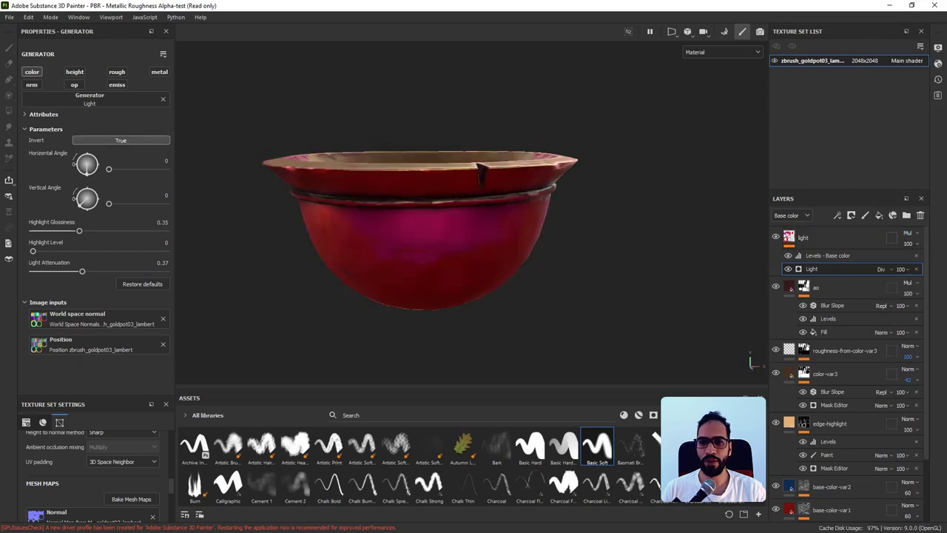
{"action": "mouse_move", "coordinate": [444, 222]}
{"action": "left_mouse_down", "text": "alt"}
{"action": "mouse_move", "coordinate": [444, 271]}
{"action": "mouse_move", "coordinate": [451, 238]}
{"action": "left_mouse_up", "text": "alt"}
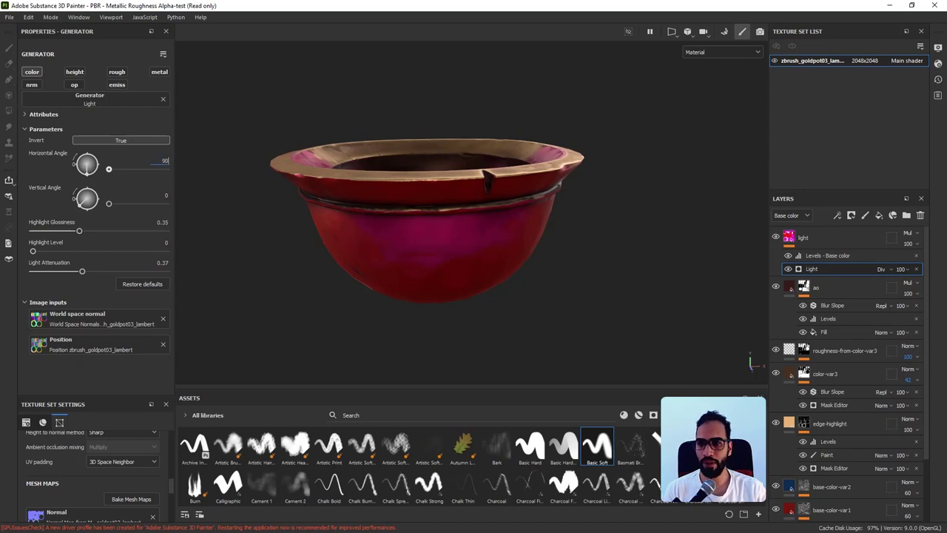
{"action": "key", "text": "Tab"}
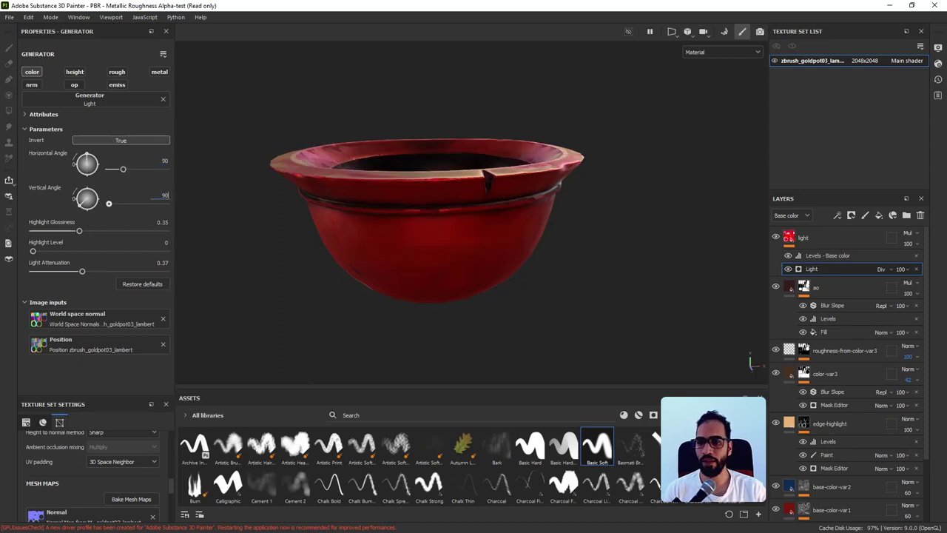
{"action": "key", "text": "Return"}
{"action": "left_click", "coordinate": [120, 140]}
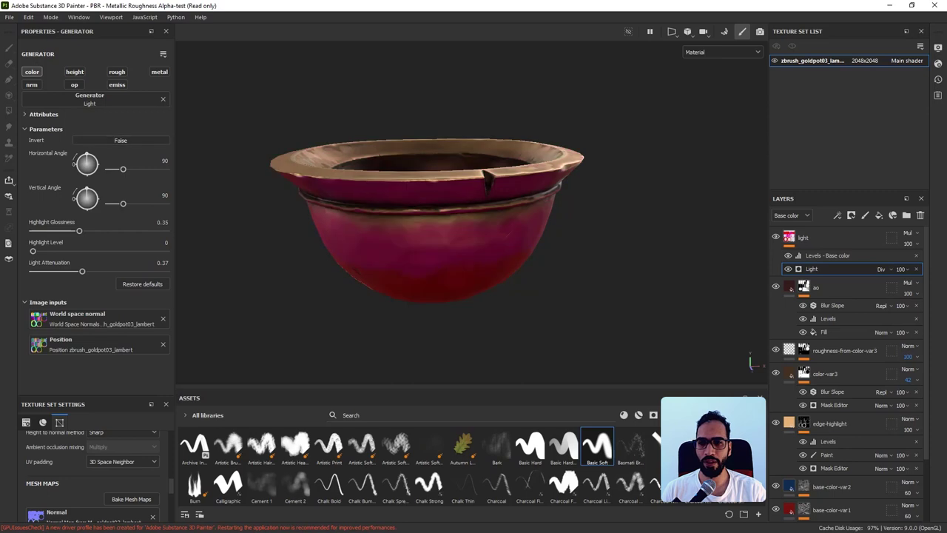
Compare the pot with the light layer hidden and shown, and lower that layer's base color opacity to 30.
{"action": "mouse_move", "coordinate": [355, 244]}
{"action": "left_mouse_down", "text": "alt"}
{"action": "mouse_move", "coordinate": [357, 167]}
{"action": "mouse_move", "coordinate": [352, 231]}
{"action": "left_mouse_up", "text": "alt"}
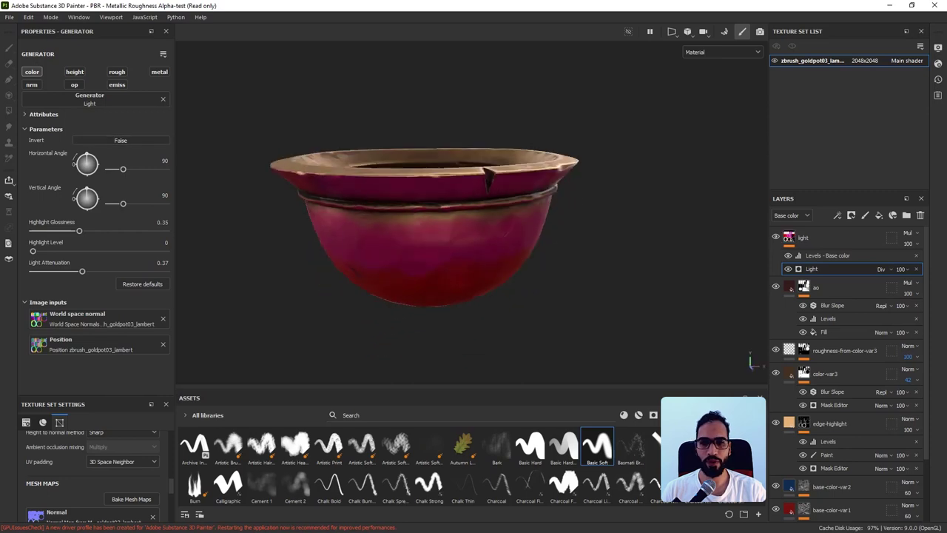
{"action": "left_click_drag", "start_coordinate": [513, 204], "coordinate": [476, 205], "text": "alt"}
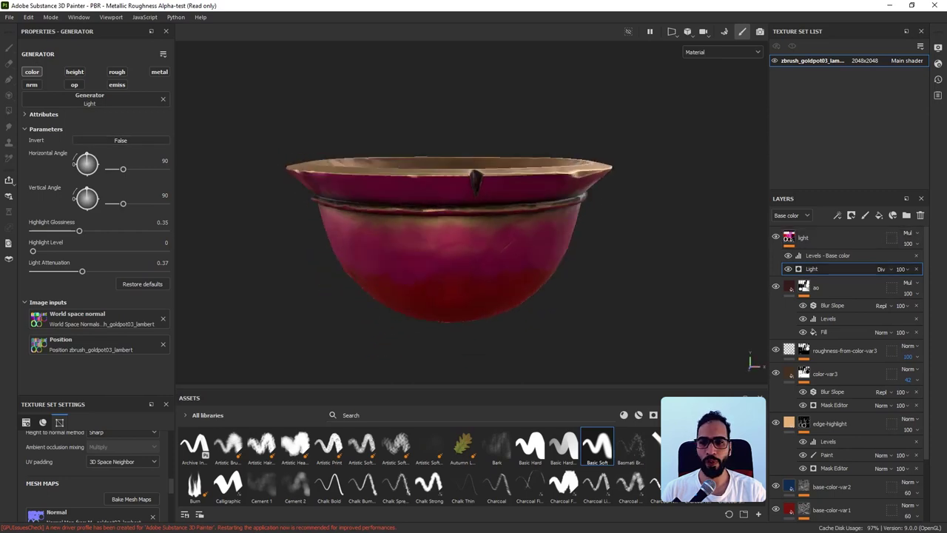
{"action": "right_click_drag", "start_coordinate": [476, 206], "coordinate": [376, 192], "text": "alt"}
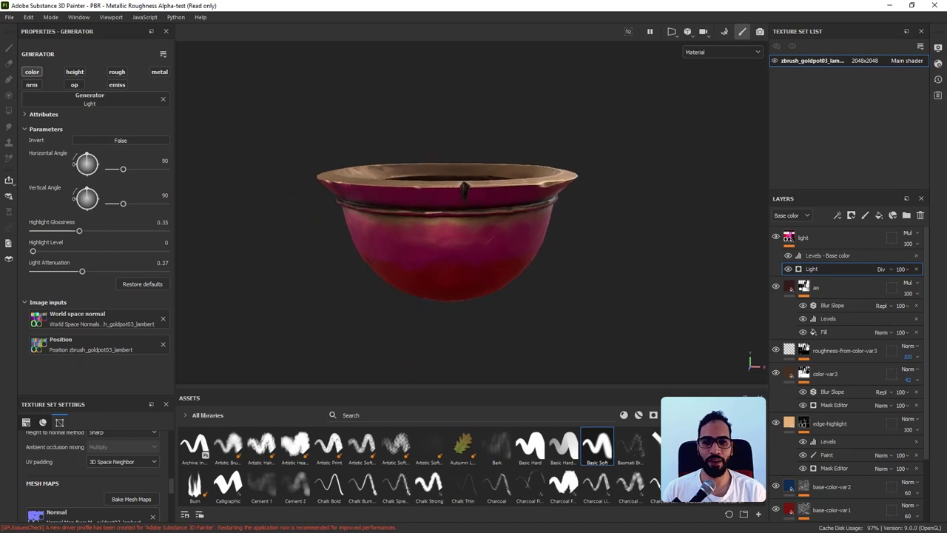
{"action": "left_click", "coordinate": [775, 236]}
{"action": "left_click", "coordinate": [775, 236]}
{"action": "left_click_drag", "start_coordinate": [663, 278], "coordinate": [657, 253], "text": "alt"}
{"action": "left_click", "coordinate": [910, 243]}
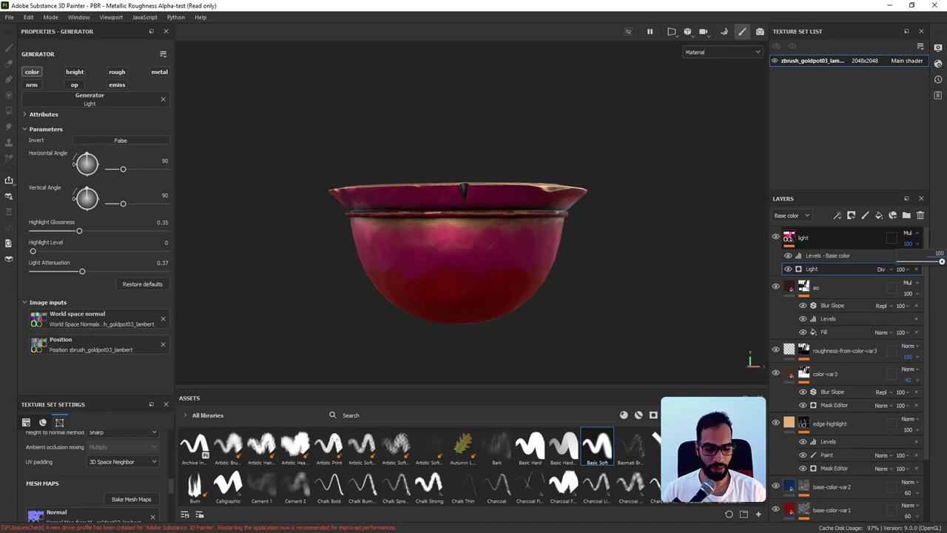
{"action": "type", "text": "3"}
{"action": "key", "text": "Return"}
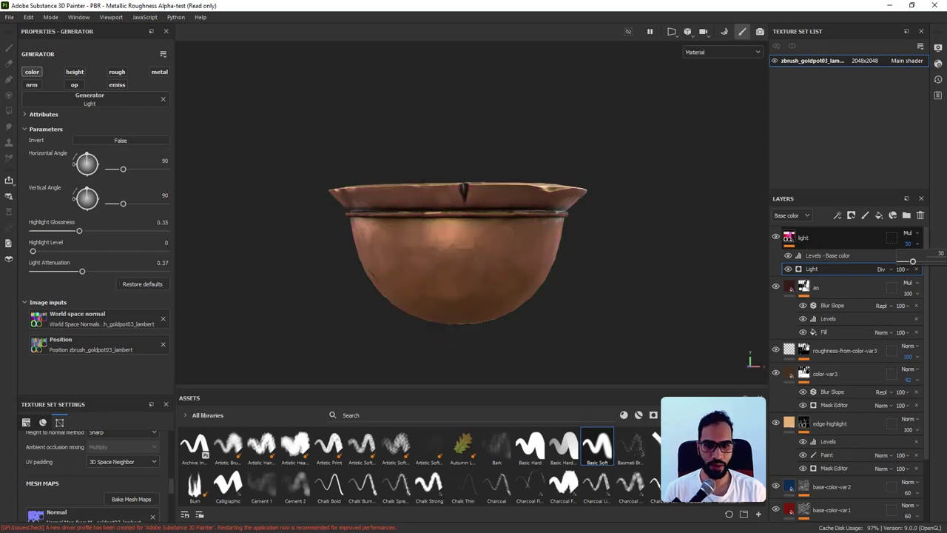
{"action": "left_click_drag", "start_coordinate": [637, 283], "coordinate": [638, 315], "text": "alt"}
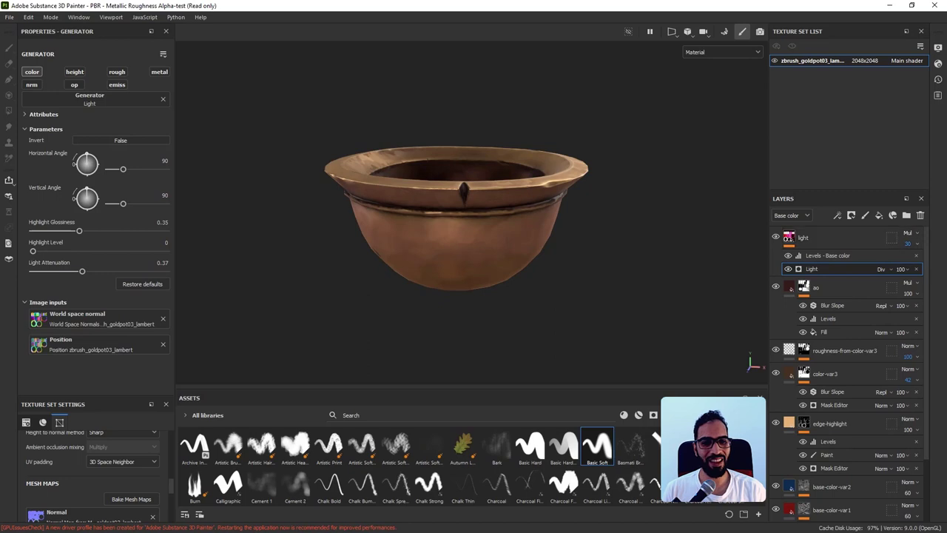
Set the output white of the light layer's base color Levels to 0.729, and undo a trial midtone change.
{"action": "left_click", "coordinate": [828, 255]}
{"action": "left_click_drag", "start_coordinate": [133, 132], "coordinate": [126, 132]}
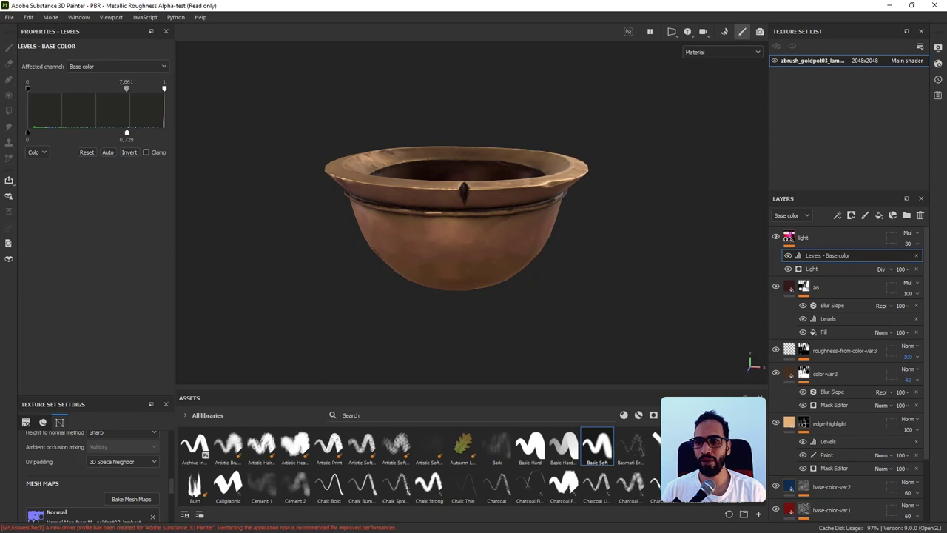
{"action": "left_click_drag", "start_coordinate": [126, 88], "coordinate": [137, 88]}
{"action": "key", "text": "ctrl+z"}
Toggle the light layer's visibility repeatedly to compare the pot's color with and without it, leaving the layer visible.
{"action": "left_click_drag", "start_coordinate": [603, 250], "coordinate": [609, 225], "text": "alt"}
{"action": "right_click_drag", "start_coordinate": [609, 225], "coordinate": [719, 330], "text": "alt"}
{"action": "left_click", "coordinate": [775, 237]}
{"action": "left_click", "coordinate": [775, 236]}
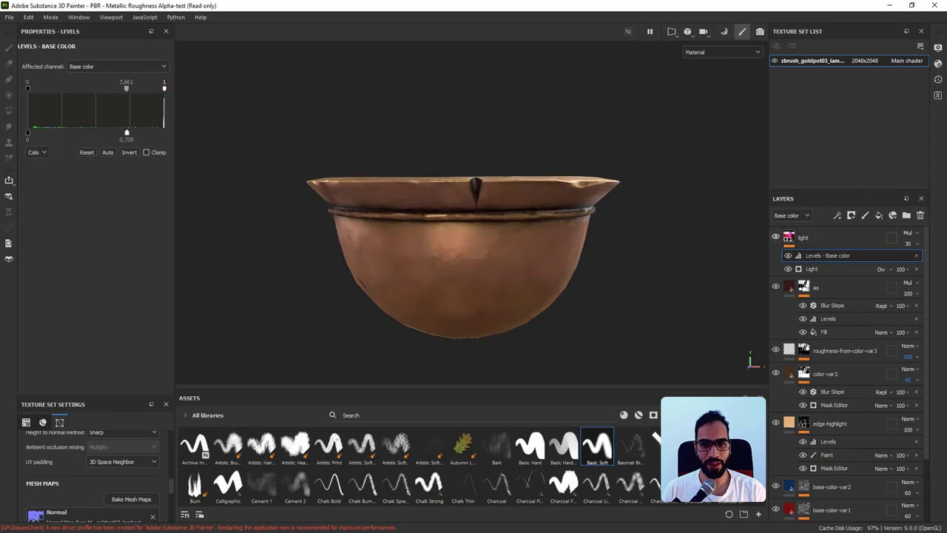
{"action": "left_click", "coordinate": [775, 236]}
{"action": "left_click", "coordinate": [775, 237]}
{"action": "left_click", "coordinate": [776, 237]}
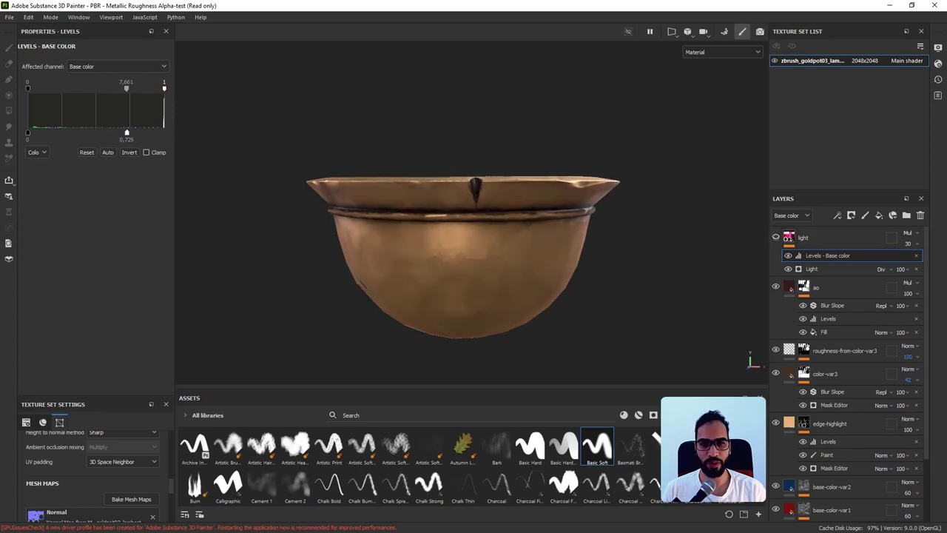
{"action": "left_click", "coordinate": [776, 237]}
{"action": "left_click", "coordinate": [775, 237]}
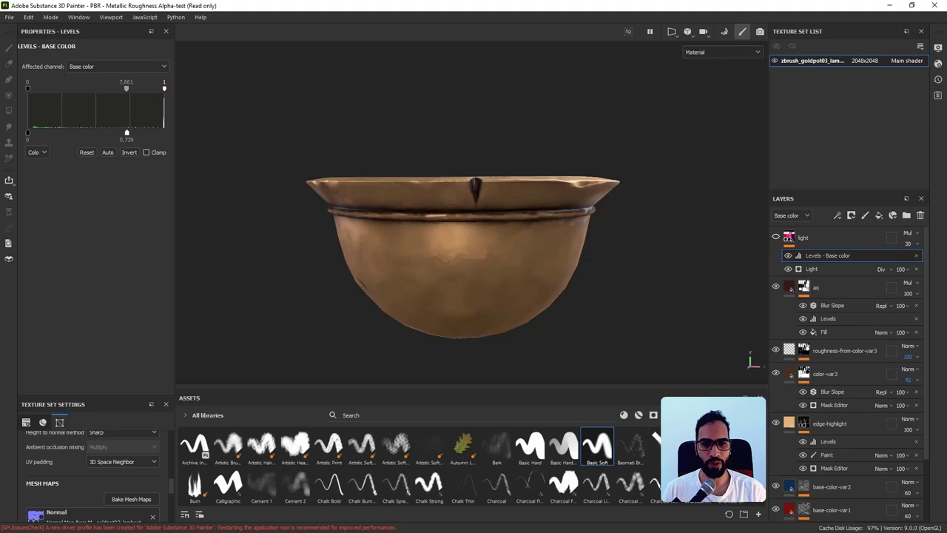
{"action": "left_click", "coordinate": [776, 237]}
{"action": "left_click", "coordinate": [790, 238]}
{"action": "left_click", "coordinate": [776, 236]}
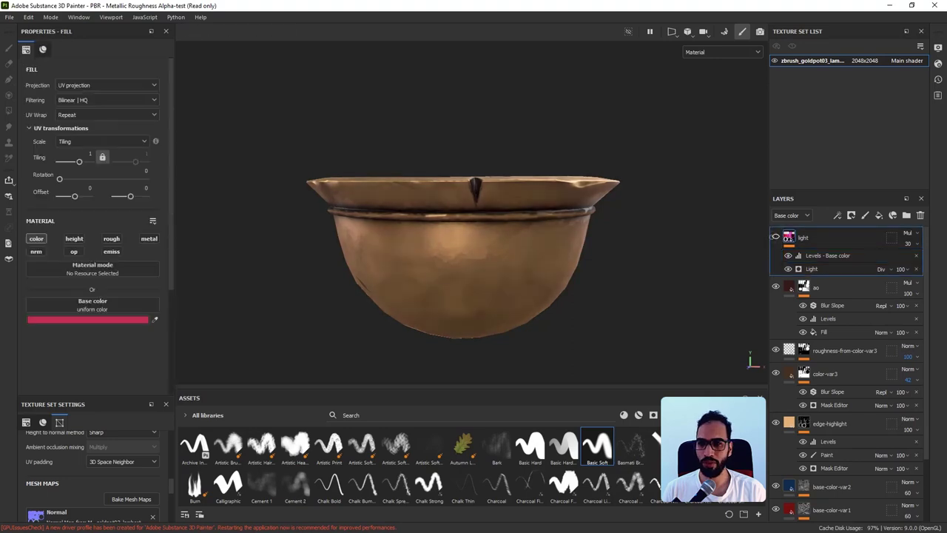
{"action": "left_click", "coordinate": [775, 237]}
{"action": "left_click_drag", "start_coordinate": [712, 282], "coordinate": [625, 256], "text": "alt"}
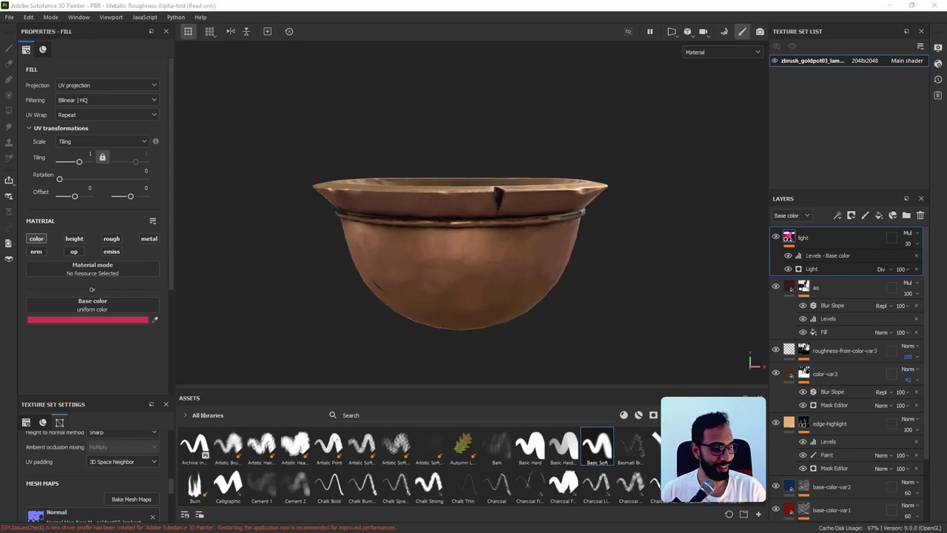
{"action": "left_click_drag", "start_coordinate": [629, 259], "coordinate": [622, 259], "text": "alt"}
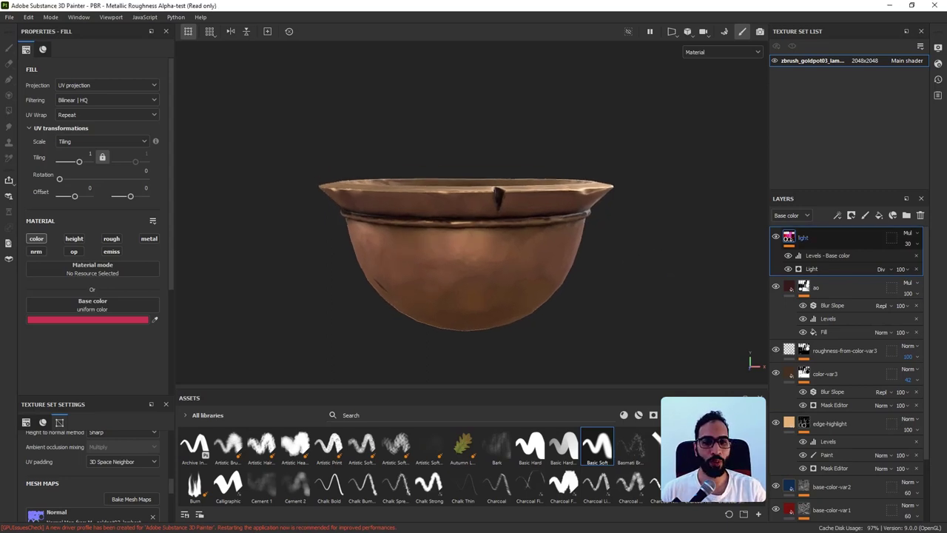
{"action": "key", "text": "Return"}
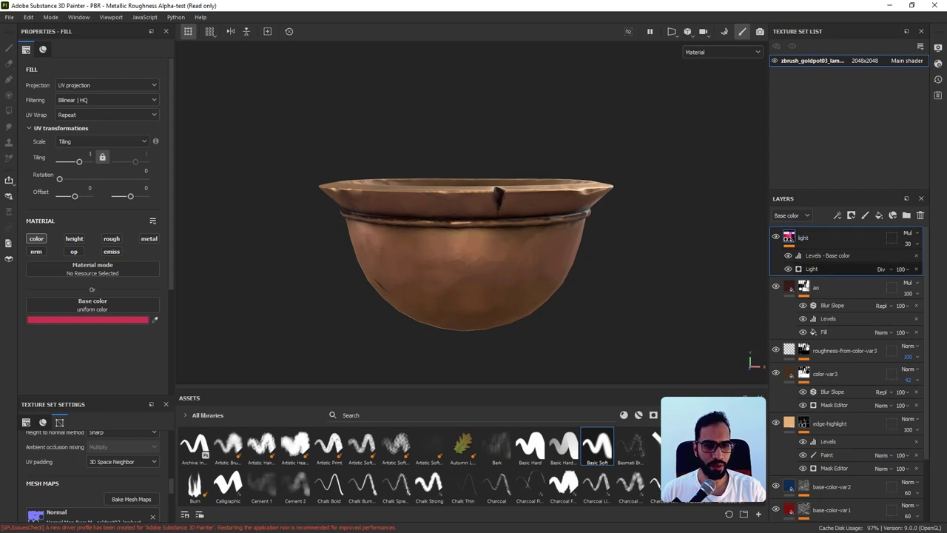
Try inverting the light layer's base color Levels, and revert the inversion.
{"action": "left_click", "coordinate": [821, 270]}
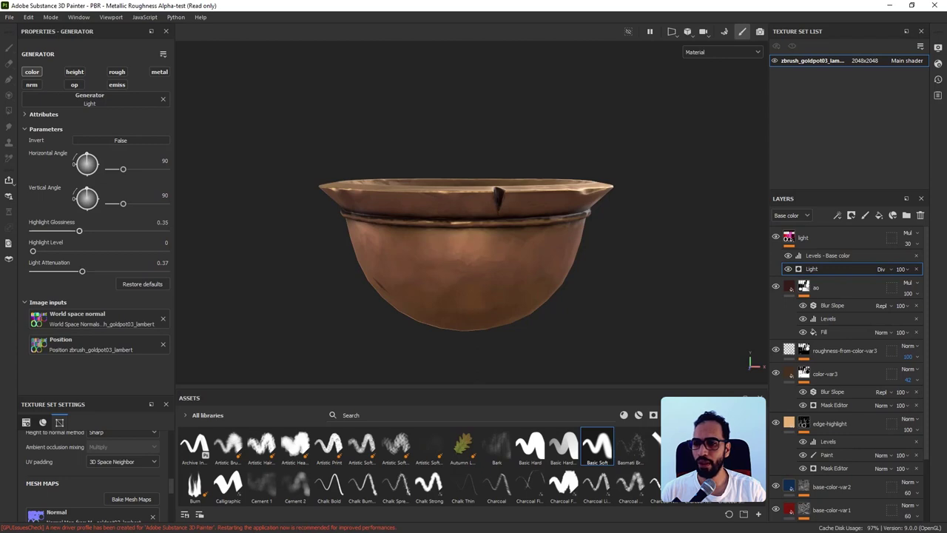
{"action": "left_click", "coordinate": [827, 255]}
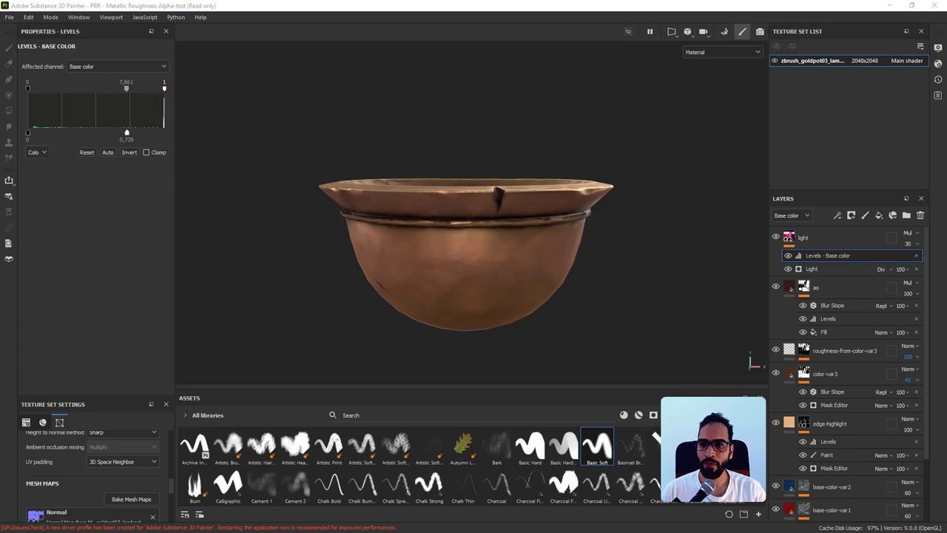
{"action": "mouse_move", "coordinate": [473, 259]}
{"action": "left_mouse_down", "text": "alt"}
{"action": "mouse_move", "coordinate": [474, 241]}
{"action": "mouse_move", "coordinate": [473, 253]}
{"action": "left_mouse_up", "text": "alt"}
{"action": "left_click", "coordinate": [130, 152]}
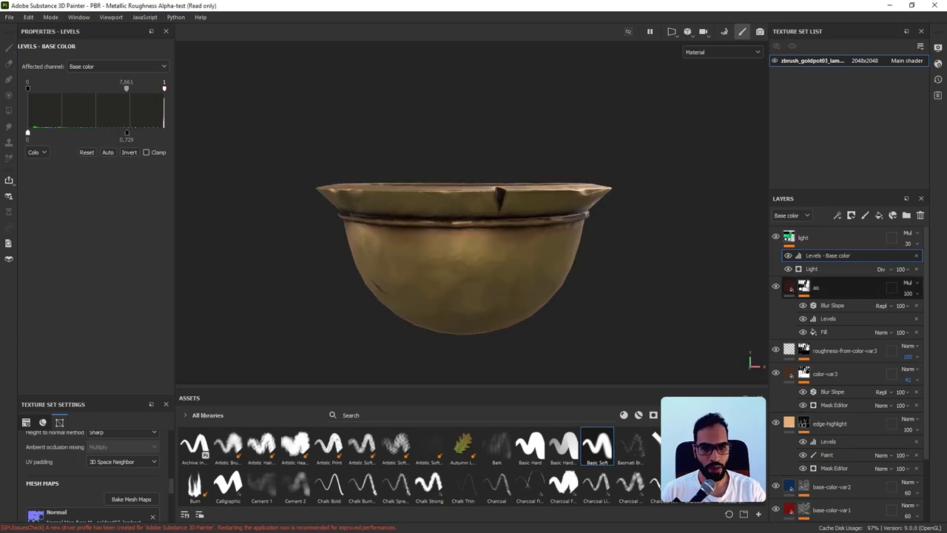
{"action": "left_click", "coordinate": [129, 153]}
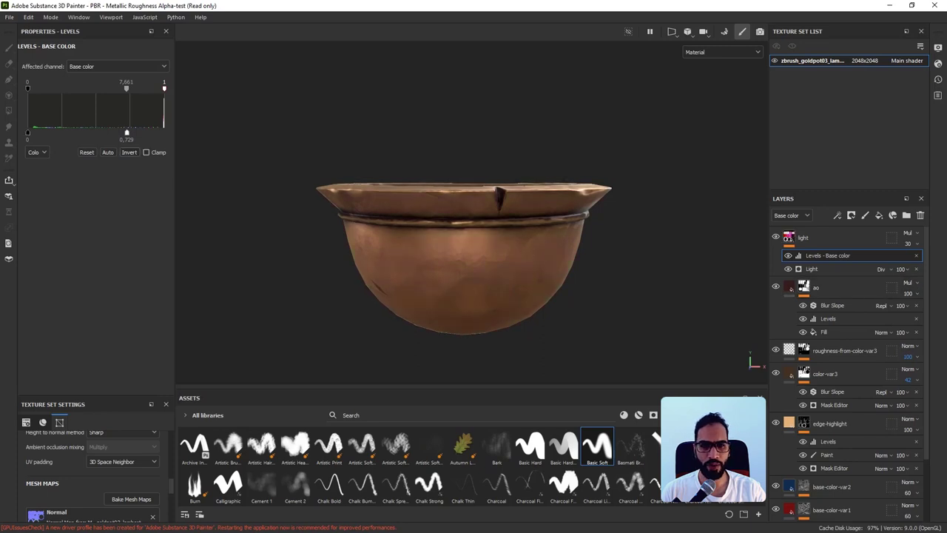
{"action": "left_click_drag", "start_coordinate": [474, 259], "coordinate": [477, 250], "text": "alt"}
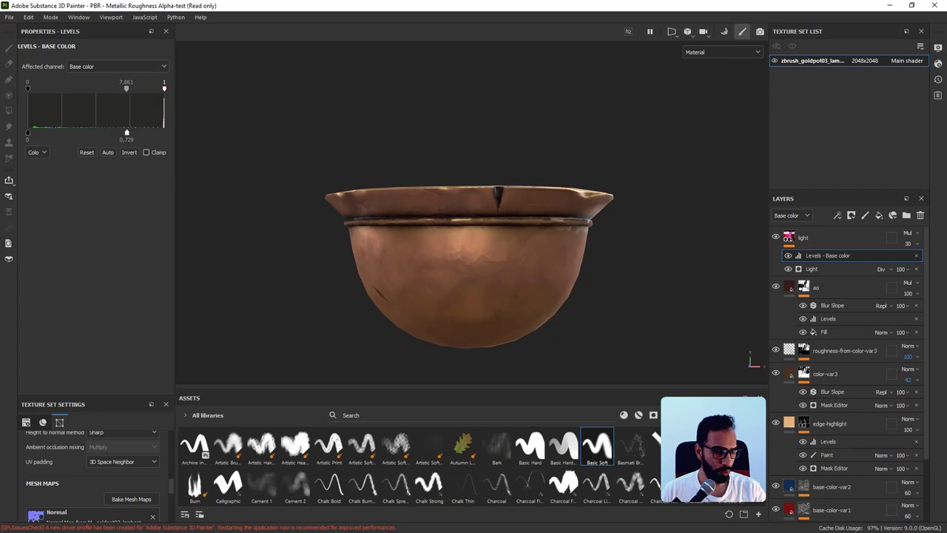
Try a midtone of 1 and an input white of 0.726 in the light layer's base color Levels.
{"action": "left_click_drag", "start_coordinate": [126, 89], "coordinate": [94, 89]}
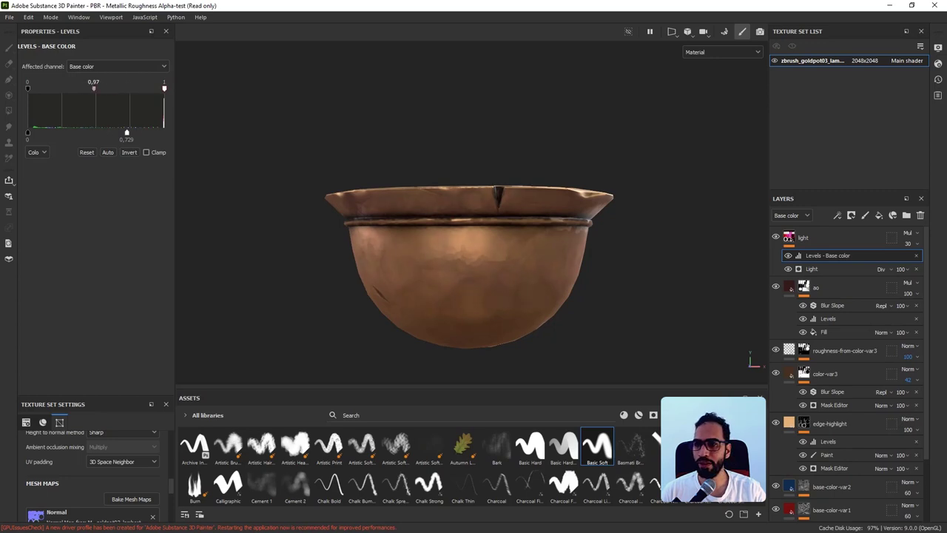
{"action": "left_click", "coordinate": [94, 82]}
{"action": "type", "text": "1"}
{"action": "key", "text": "Tab"}
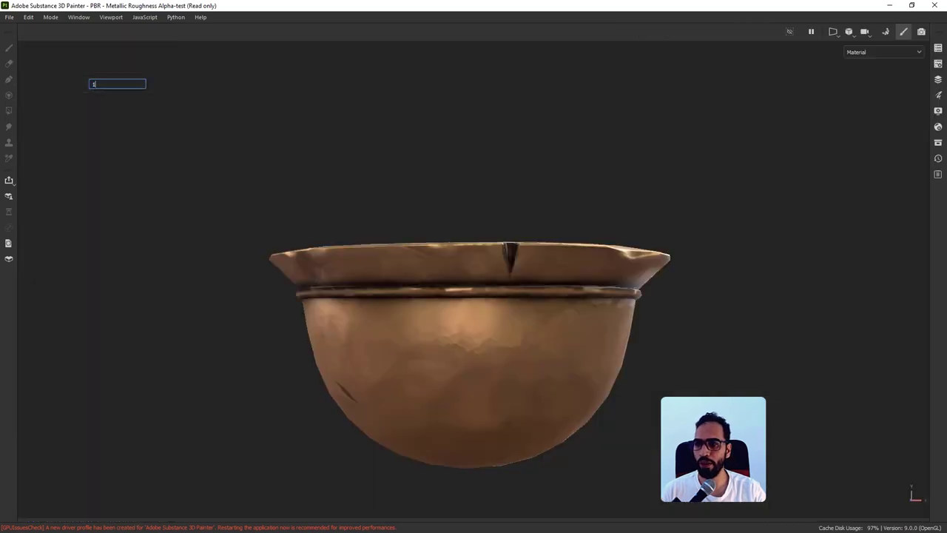
{"action": "key", "text": "Tab"}
{"action": "key", "text": "Return"}
{"action": "left_click_drag", "start_coordinate": [164, 88], "coordinate": [126, 88]}
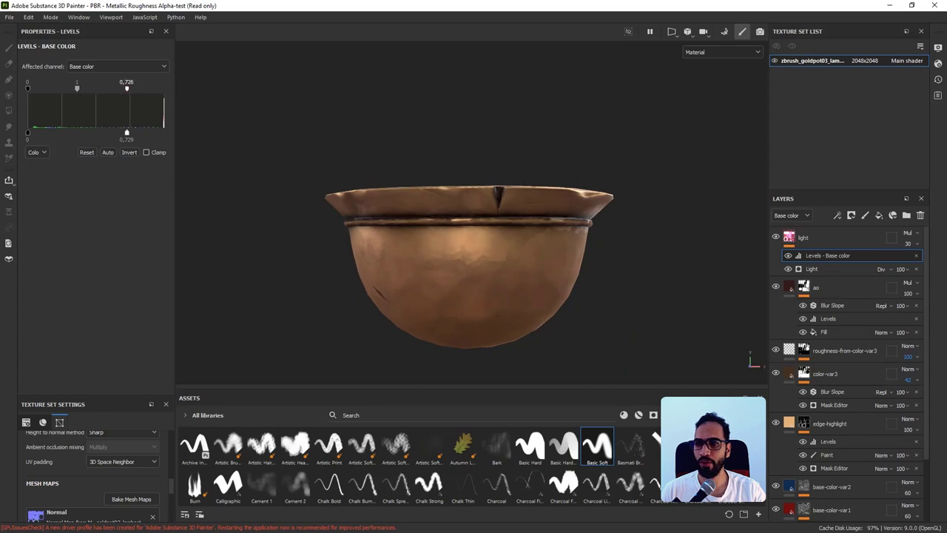
{"action": "left_click_drag", "start_coordinate": [444, 289], "coordinate": [448, 305], "text": "alt"}
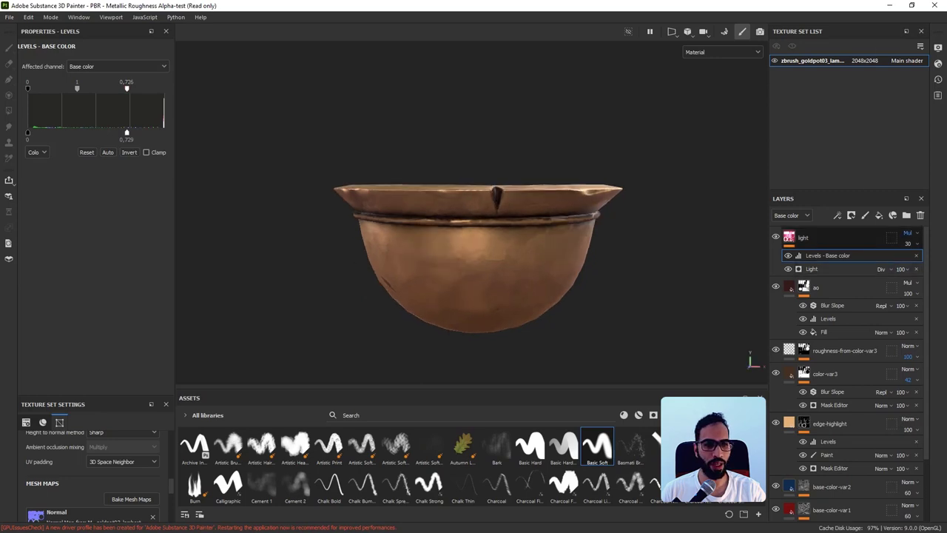
Set the light layer's base color blend mode to Normal and its opacity to 100.
{"action": "left_click", "coordinate": [910, 233]}
{"action": "left_click", "coordinate": [886, 5]}
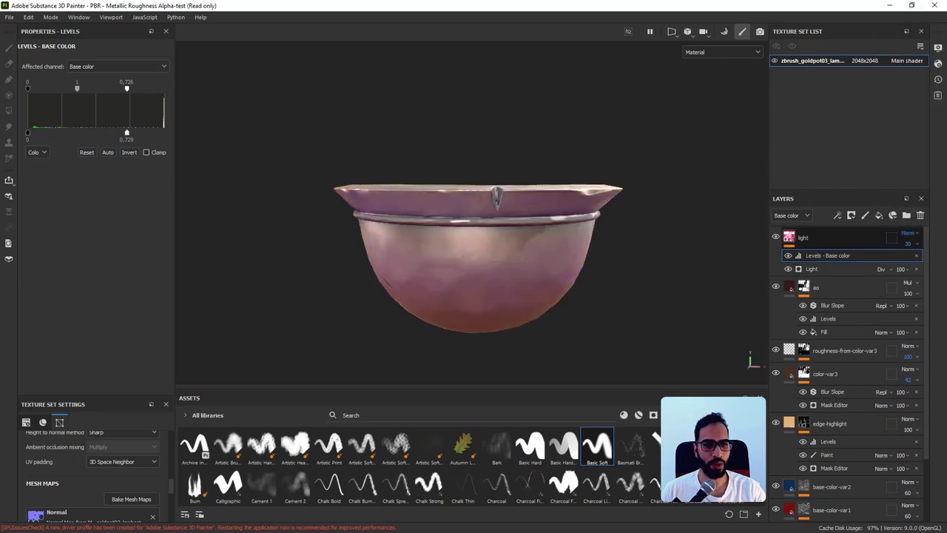
{"action": "left_click", "coordinate": [910, 244]}
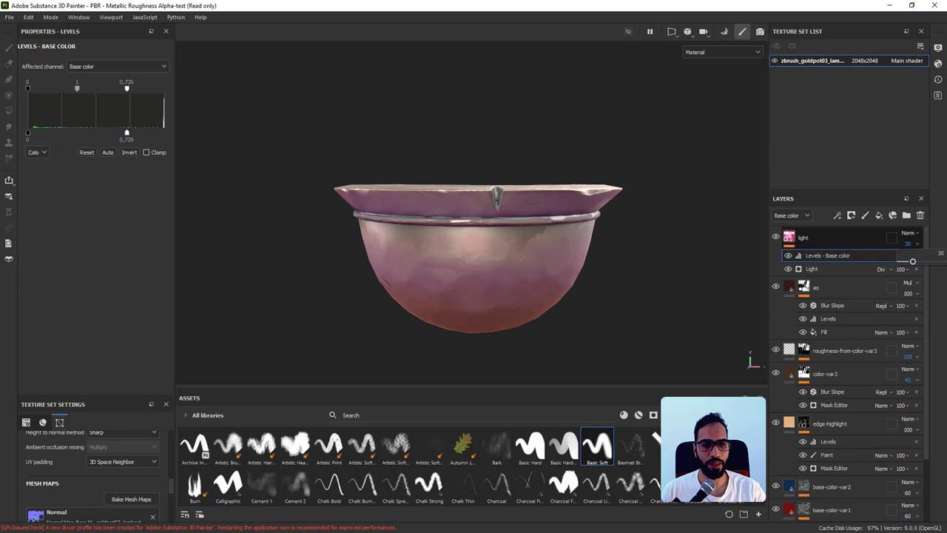
{"action": "left_click_drag", "start_coordinate": [913, 261], "coordinate": [942, 261]}
Try a stronger midtone in the light layer's base color Levels, reset it to 1, and set the input white to 0.729.
{"action": "left_click_drag", "start_coordinate": [127, 88], "coordinate": [164, 88]}
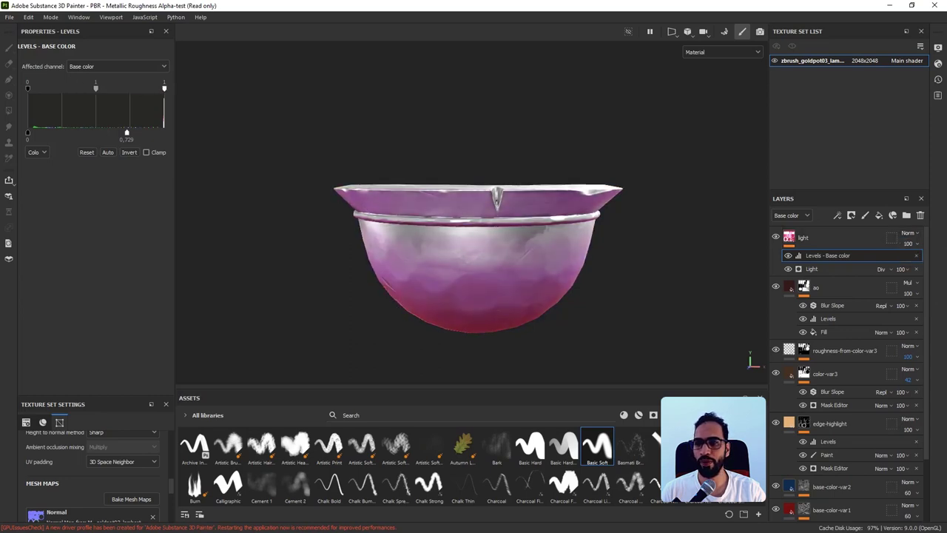
{"action": "left_click_drag", "start_coordinate": [96, 88], "coordinate": [128, 88]}
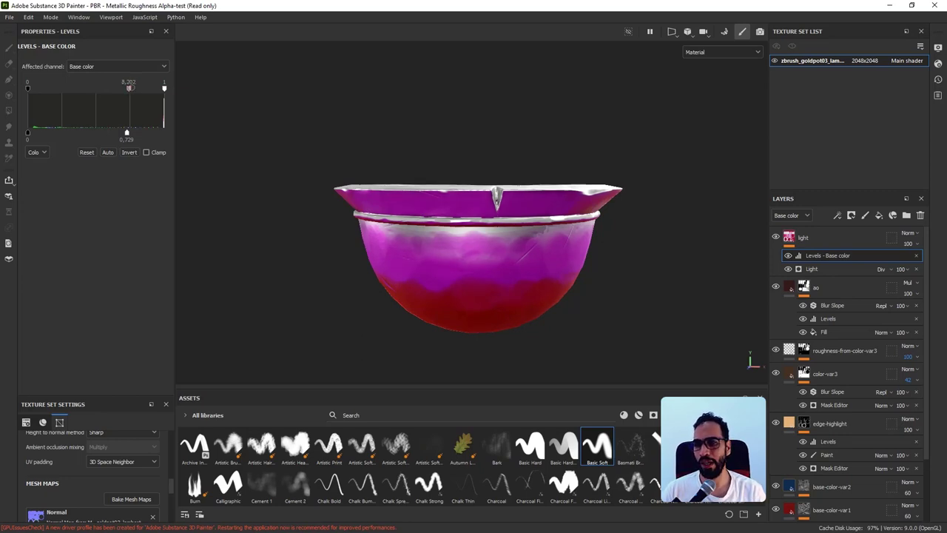
{"action": "double_click", "coordinate": [129, 83]}
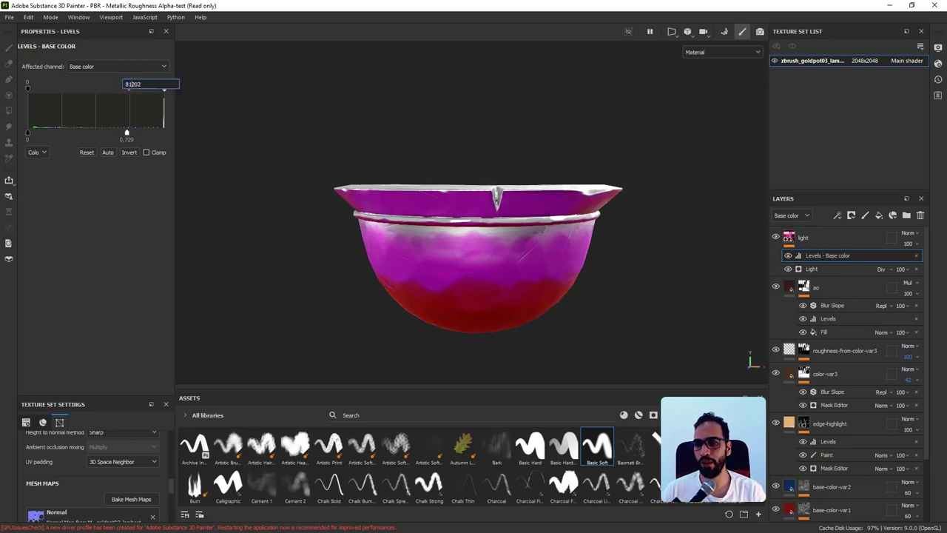
{"action": "type", "text": "1"}
{"action": "key", "text": "Return"}
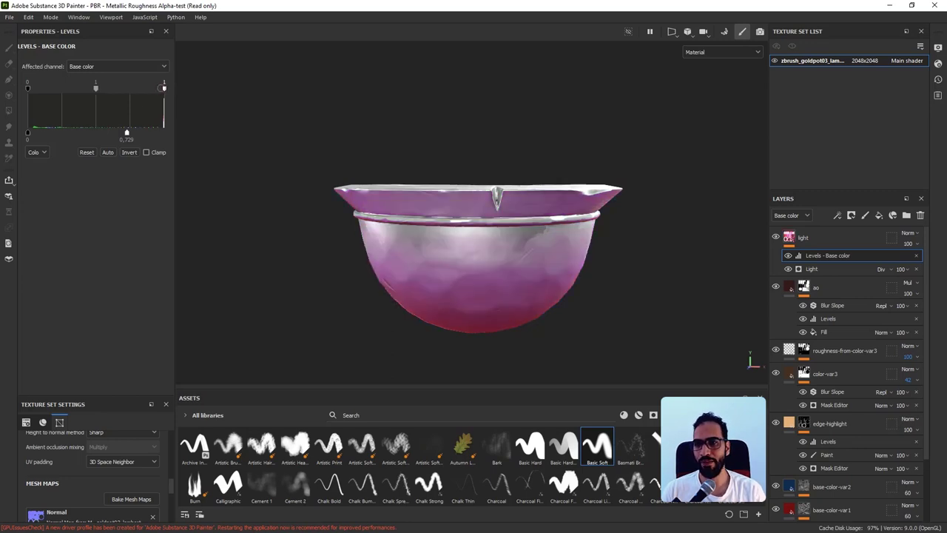
{"action": "left_click_drag", "start_coordinate": [164, 88], "coordinate": [127, 88]}
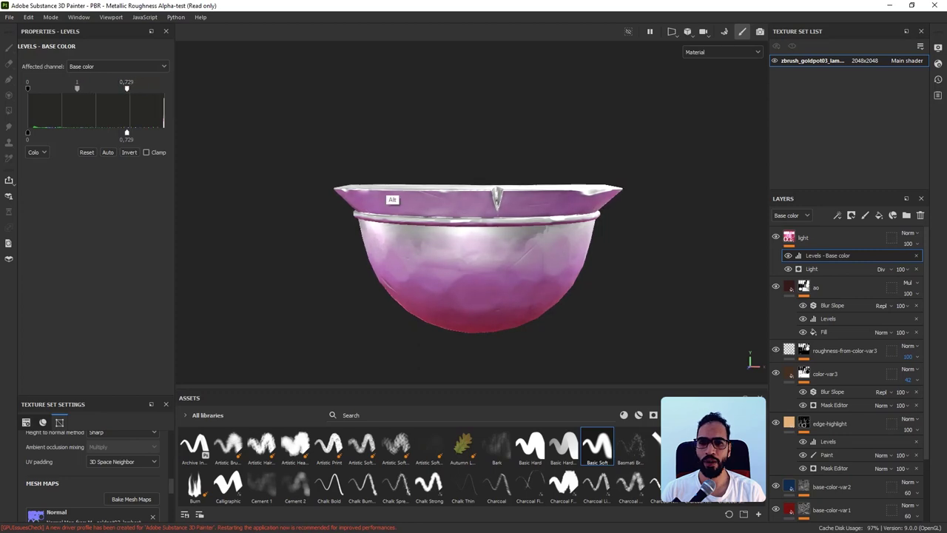
{"action": "left_click_drag", "start_coordinate": [391, 197], "coordinate": [459, 186], "text": "alt"}
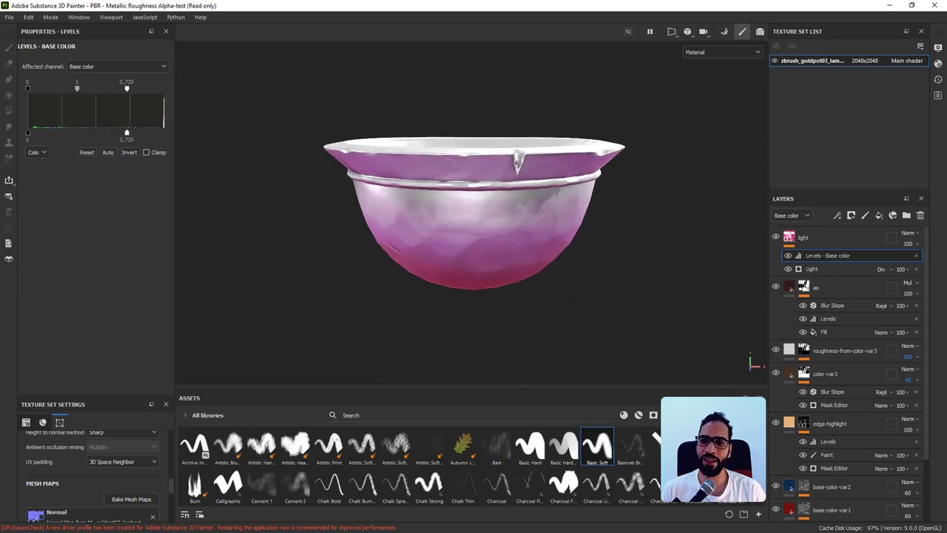
{"action": "mouse_move", "coordinate": [127, 133]}
{"action": "left_mouse_down"}
{"action": "mouse_move", "coordinate": [107, 133]}
{"action": "mouse_move", "coordinate": [147, 132]}
{"action": "mouse_move", "coordinate": [126, 133]}
{"action": "left_mouse_up"}
{"action": "mouse_move", "coordinate": [355, 174]}
{"action": "left_mouse_down", "text": "alt"}
{"action": "mouse_move", "coordinate": [384, 124]}
{"action": "mouse_move", "coordinate": [423, 144]}
{"action": "mouse_move", "coordinate": [409, 172]}
{"action": "left_mouse_up", "text": "alt"}
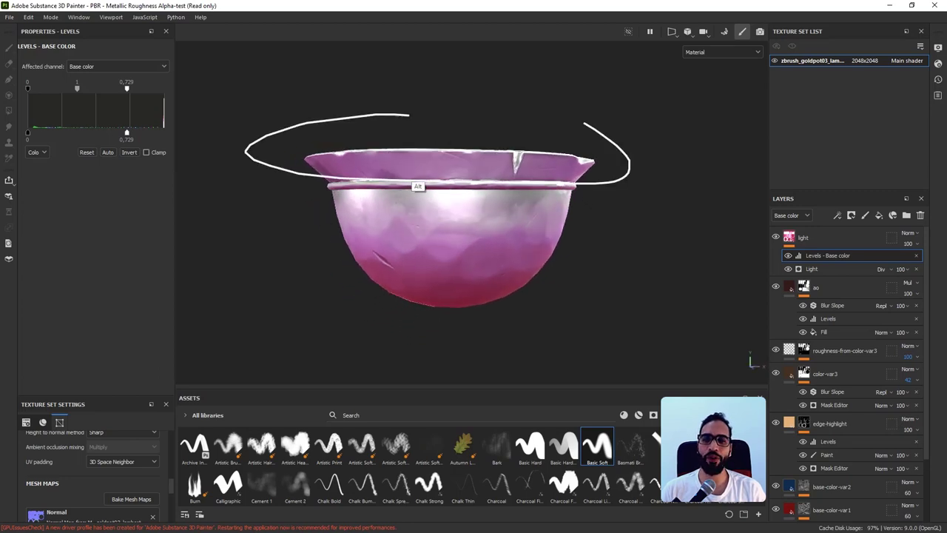
{"action": "mouse_move", "coordinate": [302, 275]}
{"action": "left_mouse_down"}
{"action": "mouse_move", "coordinate": [314, 302]}
{"action": "mouse_move", "coordinate": [231, 314]}
{"action": "left_mouse_up"}
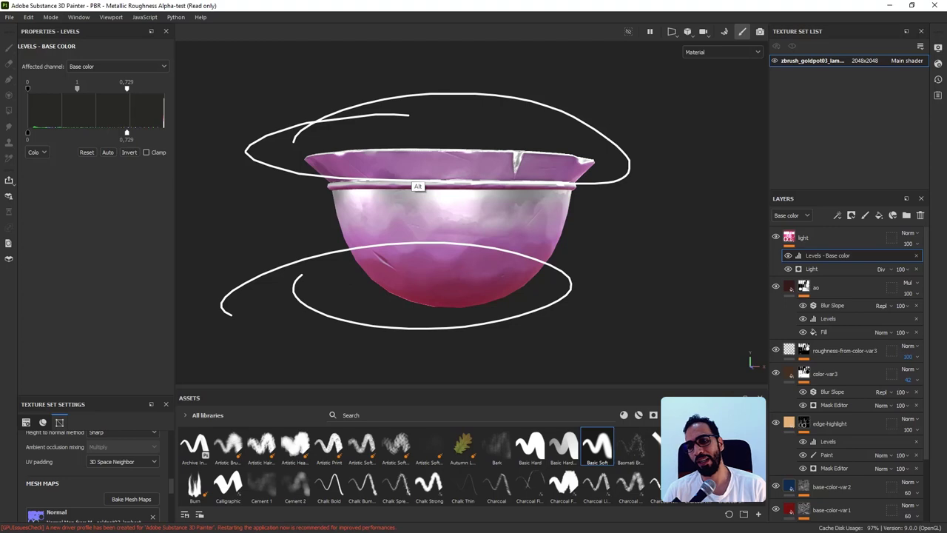
{"action": "mouse_move", "coordinate": [272, 157]}
{"action": "left_mouse_down"}
{"action": "mouse_move", "coordinate": [389, 180]}
{"action": "mouse_move", "coordinate": [648, 112]}
{"action": "left_mouse_up"}
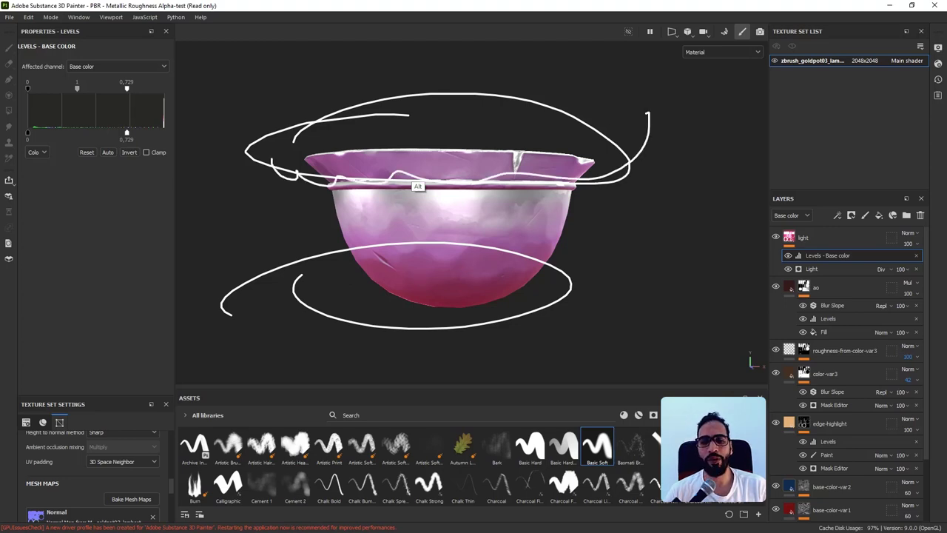
{"action": "mouse_move", "coordinate": [348, 252]}
{"action": "left_mouse_down"}
{"action": "mouse_move", "coordinate": [316, 316]}
{"action": "mouse_move", "coordinate": [570, 322]}
{"action": "left_mouse_up"}
{"action": "key", "text": "Escape"}
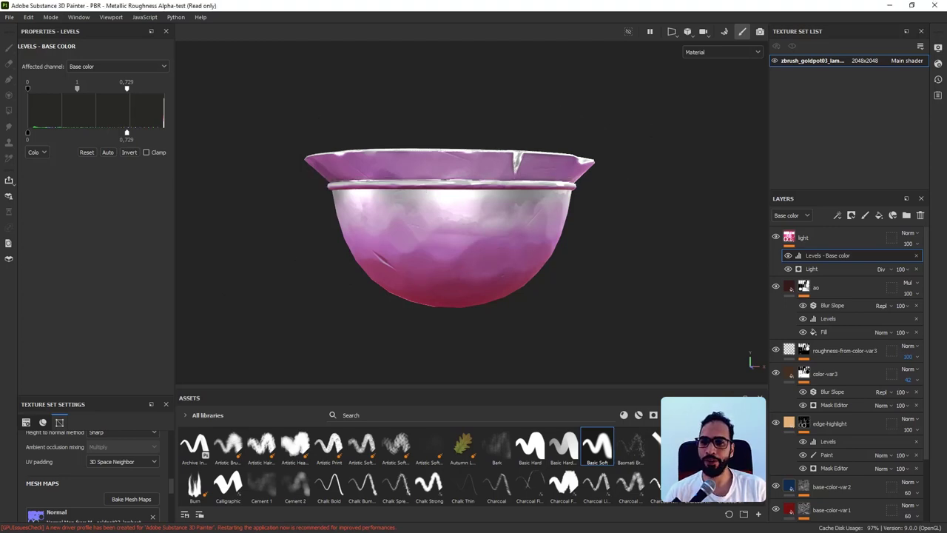
Try inverting the light layer's base color Levels again, and switch the inversion back off.
{"action": "mouse_move", "coordinate": [510, 211]}
{"action": "left_mouse_down", "text": "alt"}
{"action": "mouse_move", "coordinate": [517, 236]}
{"action": "mouse_move", "coordinate": [521, 185]}
{"action": "mouse_move", "coordinate": [705, 233]}
{"action": "mouse_move", "coordinate": [556, 231]}
{"action": "left_mouse_up", "text": "alt"}
{"action": "left_click", "coordinate": [130, 152]}
{"action": "left_click", "coordinate": [130, 153]}
Open the light layer's Light generator settings and examine its effect on the pot's rim and underside.
{"action": "left_click", "coordinate": [815, 269]}
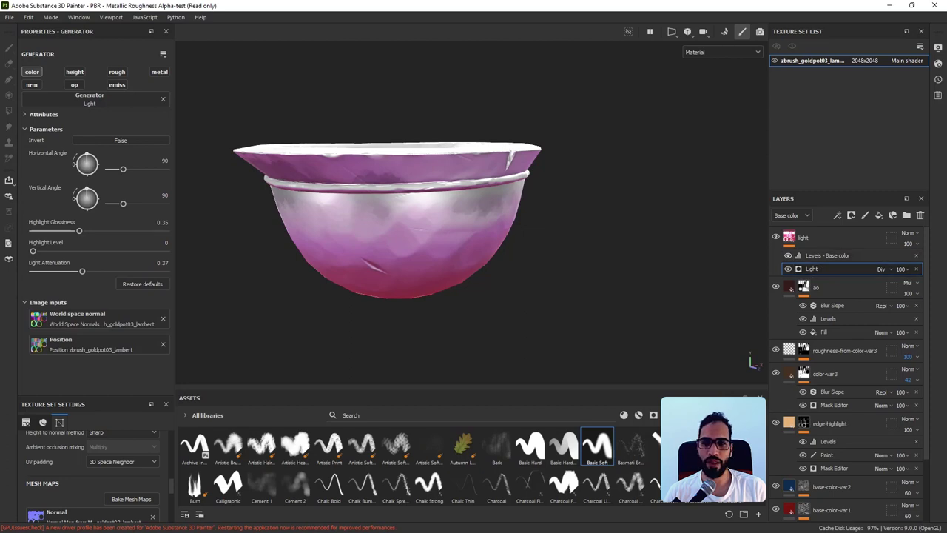
{"action": "mouse_move", "coordinate": [422, 53]}
{"action": "left_mouse_down"}
{"action": "mouse_move", "coordinate": [430, 163]}
{"action": "mouse_move", "coordinate": [405, 168]}
{"action": "left_mouse_up"}
{"action": "mouse_move", "coordinate": [432, 370]}
{"action": "left_mouse_down"}
{"action": "mouse_move", "coordinate": [420, 324]}
{"action": "mouse_move", "coordinate": [410, 331]}
{"action": "left_mouse_up"}
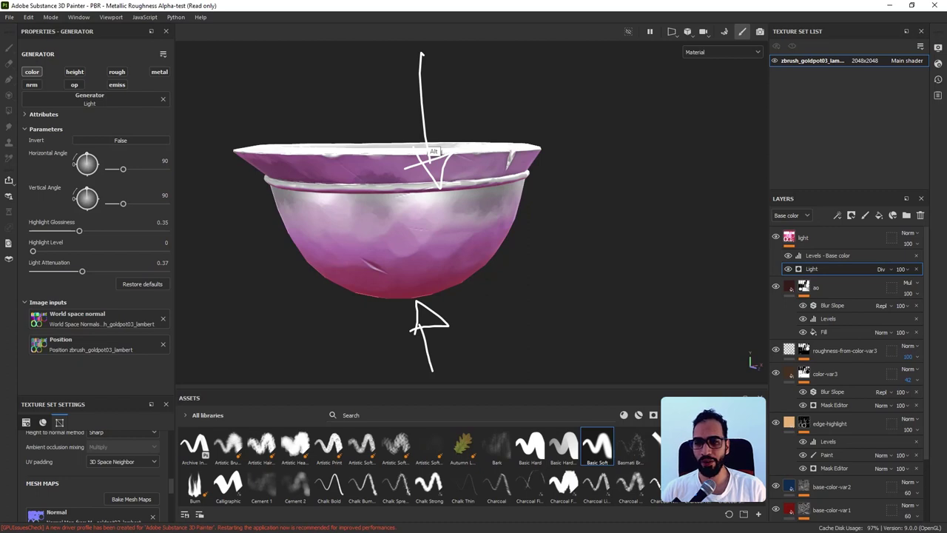
{"action": "left_click_drag", "start_coordinate": [234, 149], "coordinate": [326, 143]}
{"action": "left_click_drag", "start_coordinate": [301, 297], "coordinate": [344, 318]}
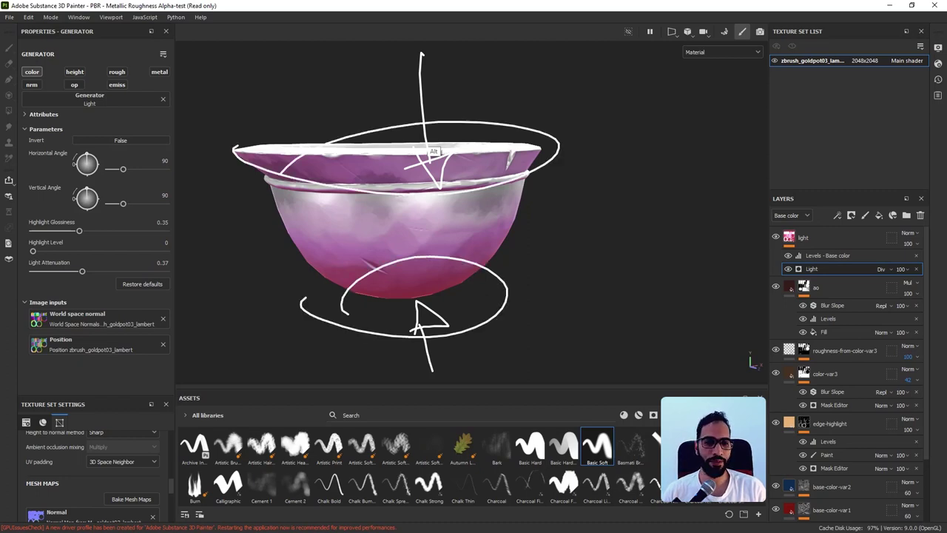
{"action": "key", "text": "Escape"}
{"action": "left_click_drag", "start_coordinate": [625, 287], "coordinate": [600, 289], "text": "alt"}
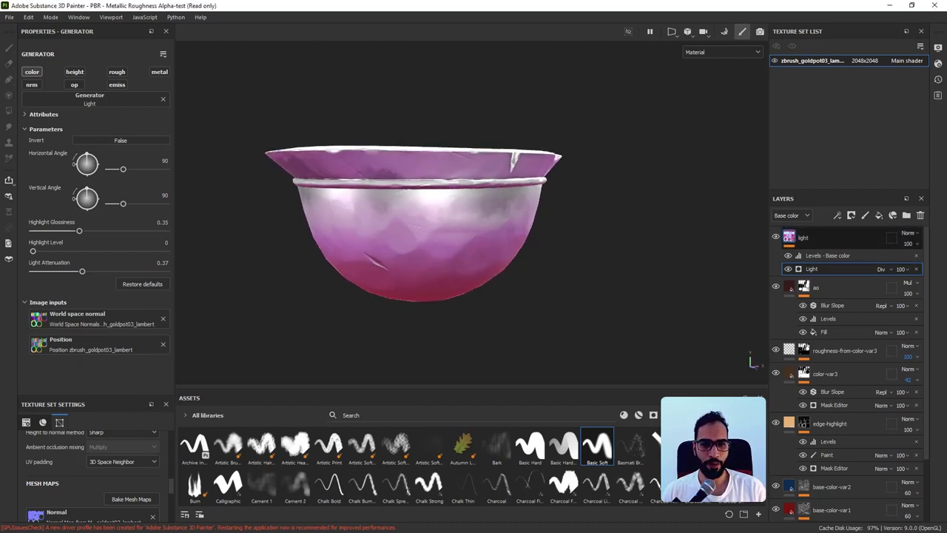
Set the light layer's base color blend mode to Multiply.
{"action": "left_click", "coordinate": [791, 238]}
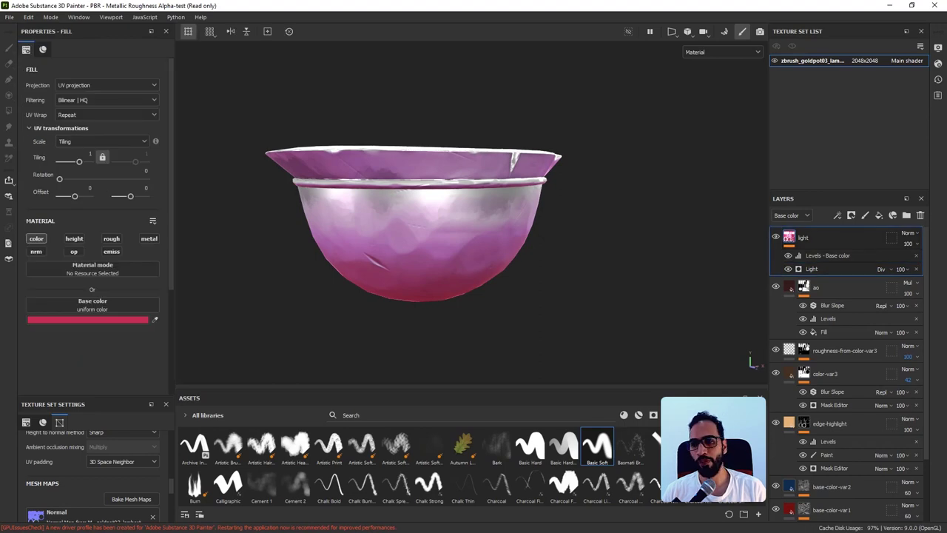
{"action": "left_click_drag", "start_coordinate": [560, 258], "coordinate": [702, 283], "text": "alt"}
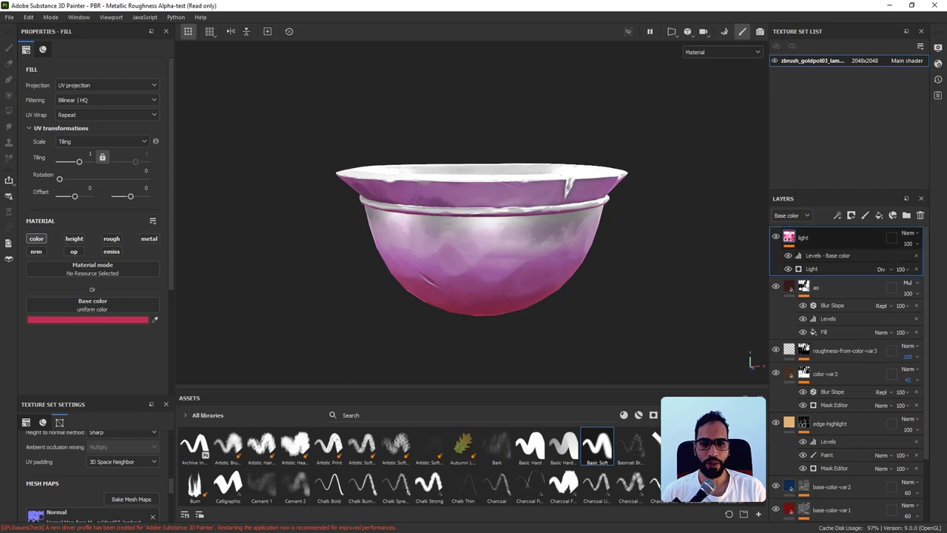
{"action": "left_click", "coordinate": [884, 269]}
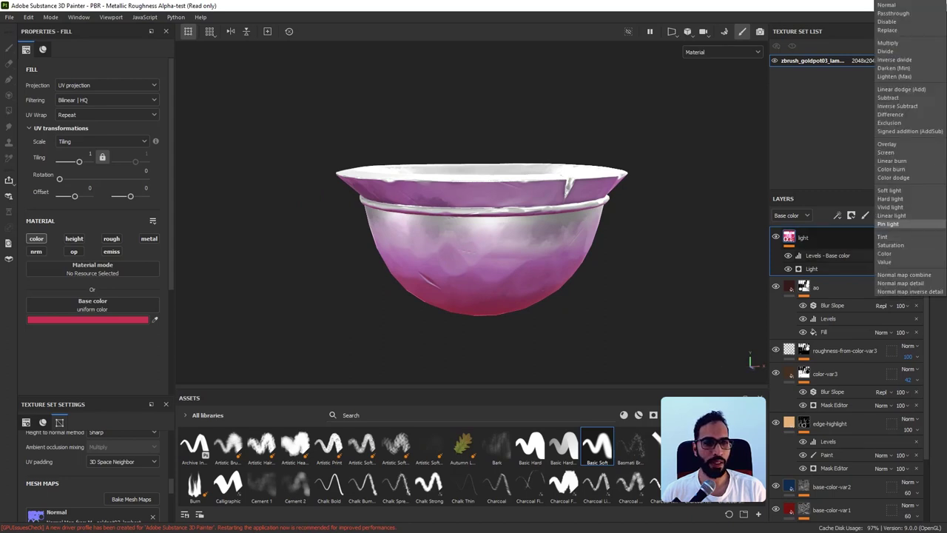
{"action": "left_click", "coordinate": [884, 51]}
{"action": "left_click_drag", "start_coordinate": [669, 246], "coordinate": [577, 307], "text": "alt"}
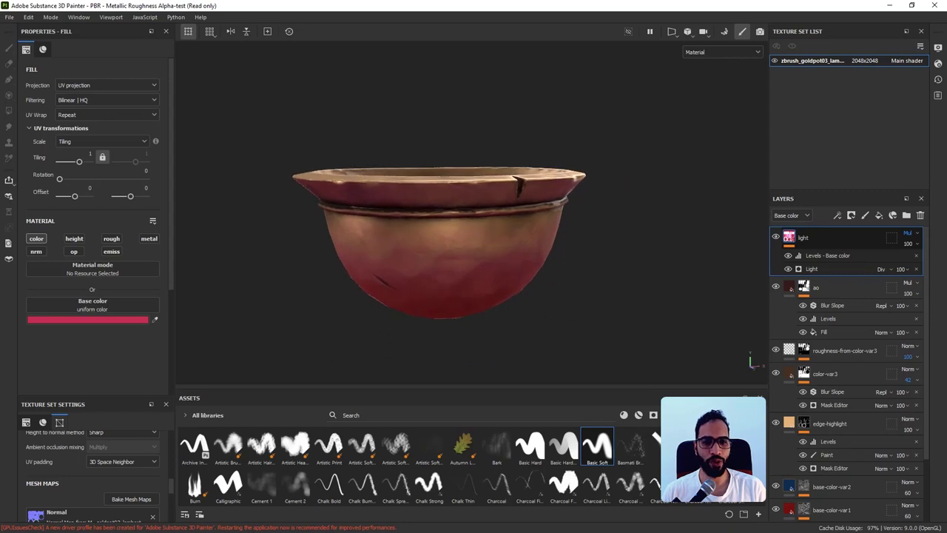
Compare the pot with and without the multiplied light layer by toggling its visibility, leaving the layer visible.
{"action": "left_click", "coordinate": [775, 237]}
{"action": "left_click", "coordinate": [775, 236]}
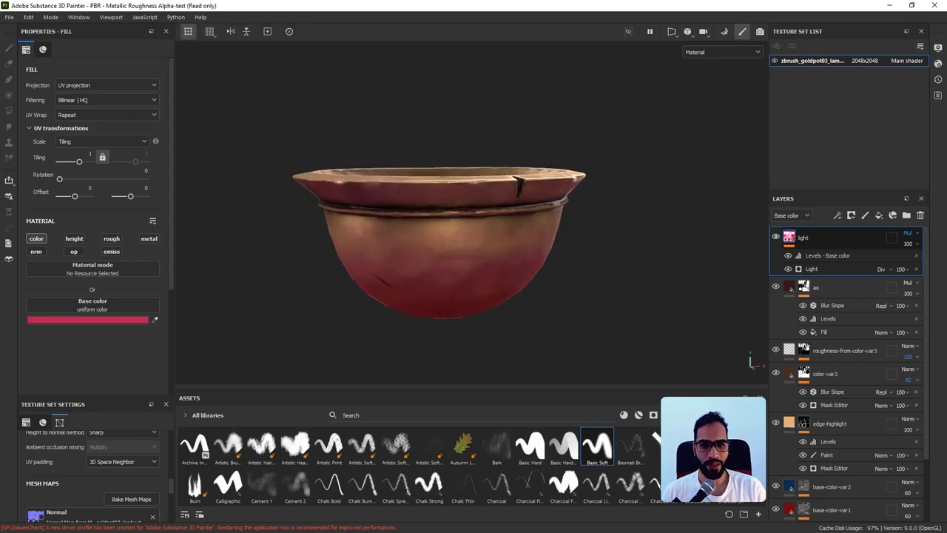
{"action": "left_click", "coordinate": [775, 237]}
{"action": "left_click", "coordinate": [776, 237]}
{"action": "left_click", "coordinate": [775, 237]}
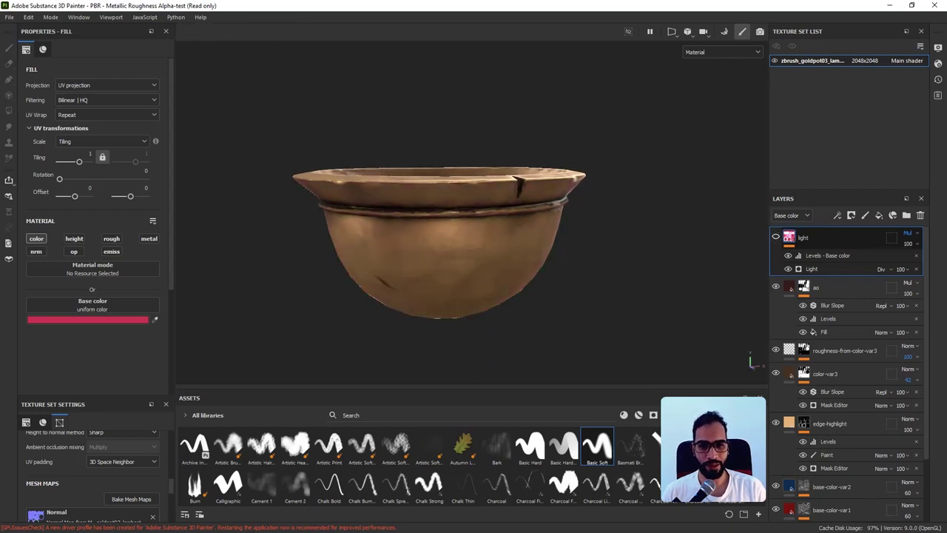
{"action": "left_click", "coordinate": [775, 236]}
{"action": "left_click", "coordinate": [776, 237]}
{"action": "left_click", "coordinate": [775, 237]}
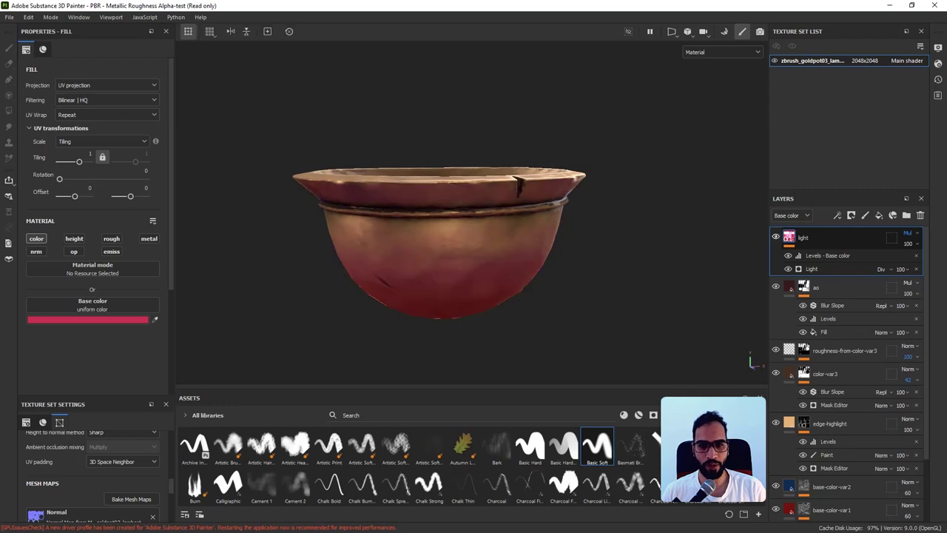
{"action": "left_click", "coordinate": [776, 236]}
{"action": "left_click", "coordinate": [775, 236]}
{"action": "left_click_drag", "start_coordinate": [693, 295], "coordinate": [754, 271], "text": "alt"}
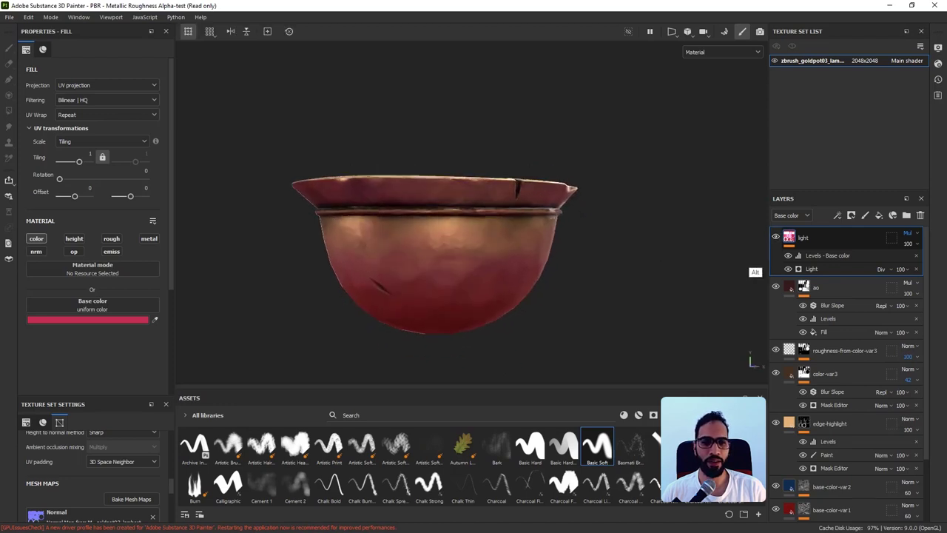
Duplicate the light layer and set the copy's base color to a dark blue sampled from the reference image.
{"action": "key", "text": "ctrl+d"}
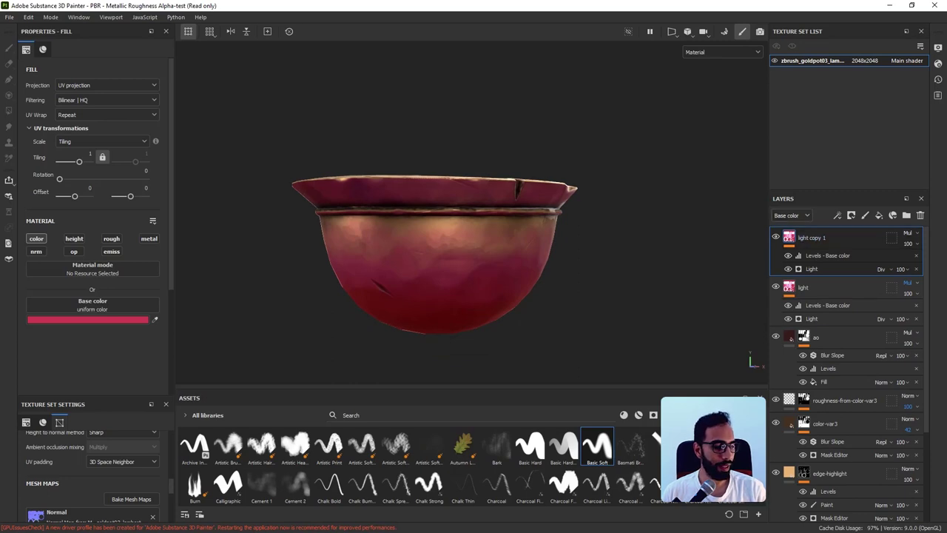
{"action": "right_click_drag", "start_coordinate": [946, 285], "coordinate": [345, 284]}
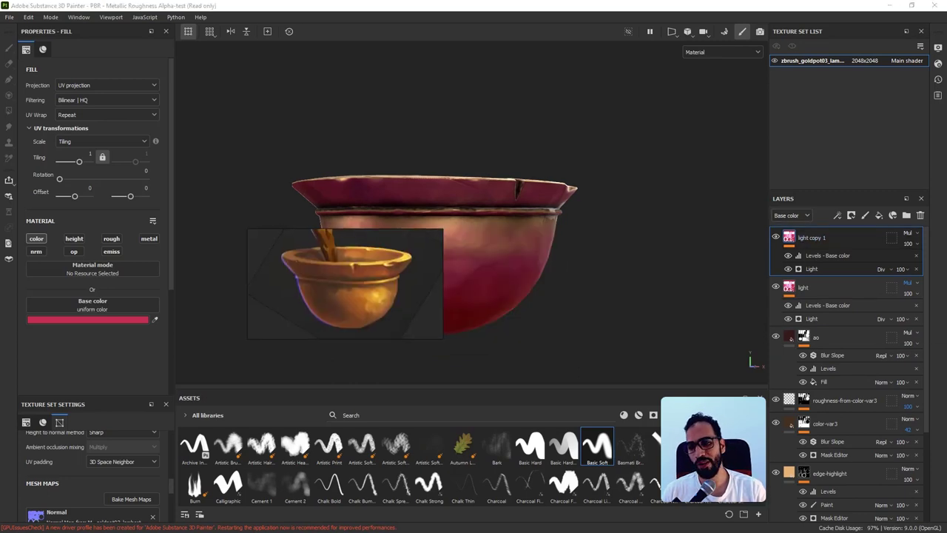
{"action": "left_click", "coordinate": [518, 281]}
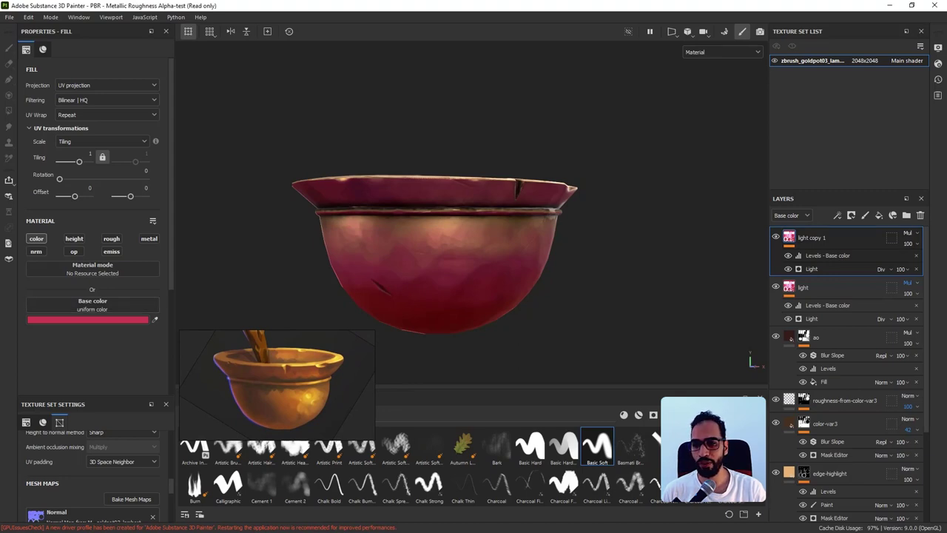
{"action": "left_click", "coordinate": [155, 320]}
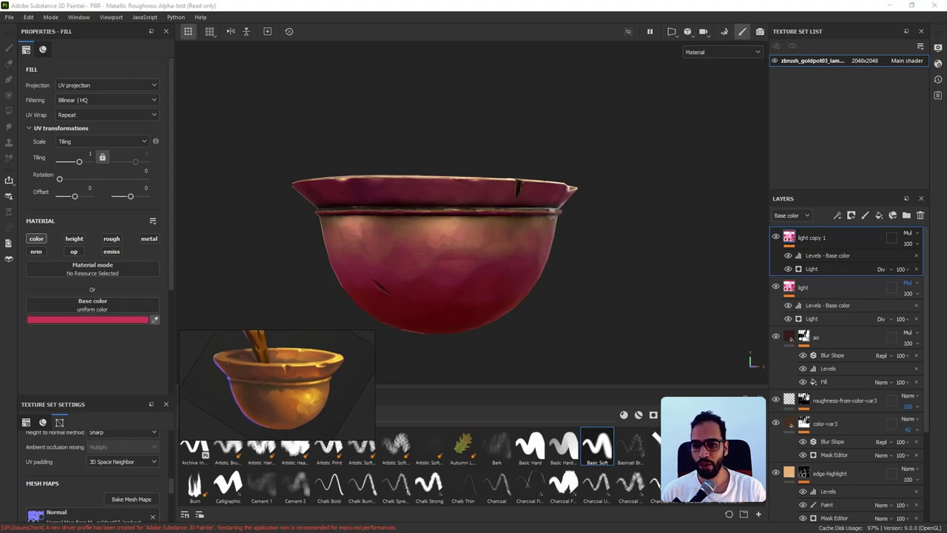
{"action": "left_click", "coordinate": [268, 439]}
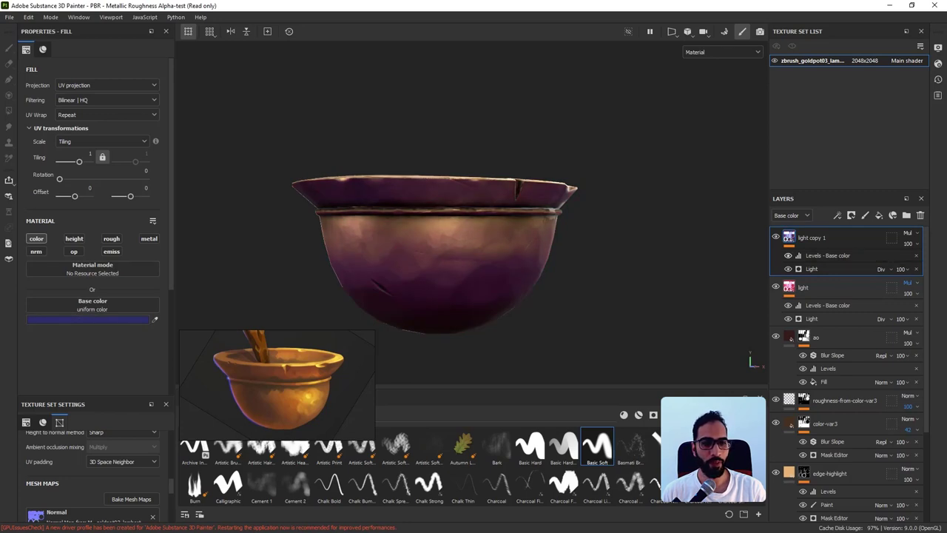
Hide the light copy's base color Levels and, after trying Overlay, set the copy's blend mode to Normal.
{"action": "left_click", "coordinate": [813, 269]}
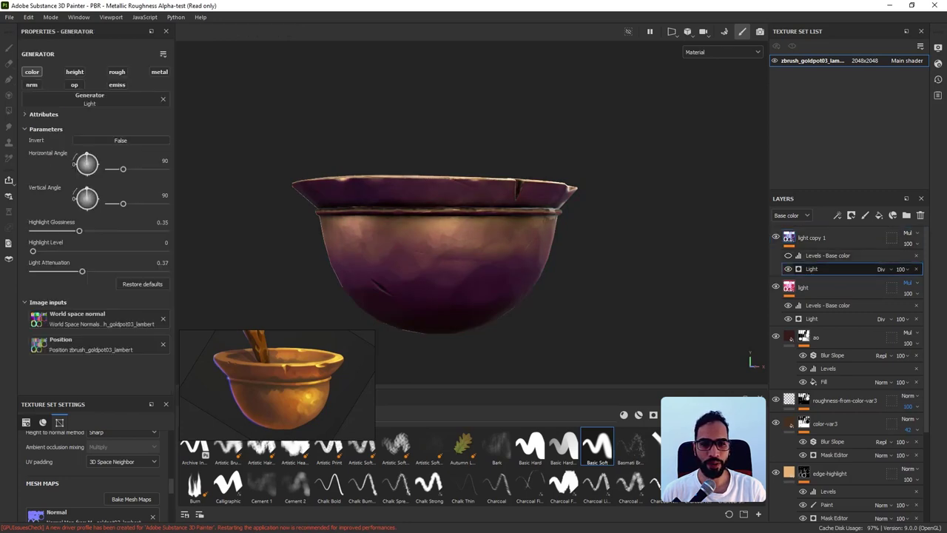
{"action": "left_click", "coordinate": [907, 232]}
{"action": "left_click", "coordinate": [910, 144]}
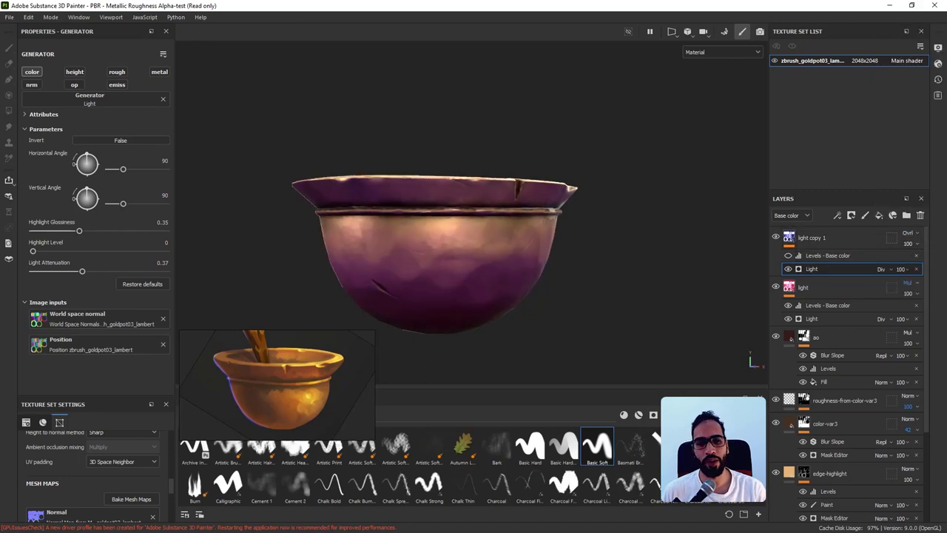
{"action": "left_click", "coordinate": [907, 232]}
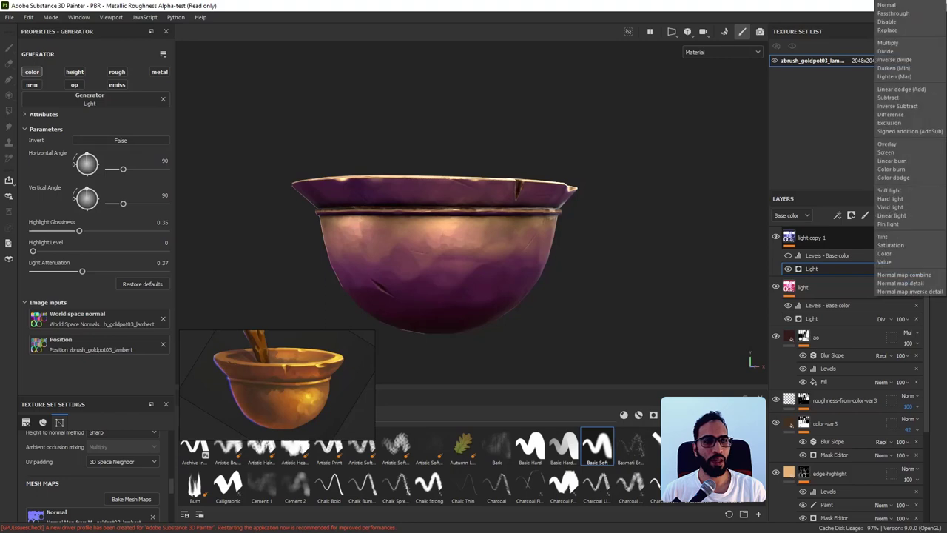
{"action": "left_click", "coordinate": [899, 4]}
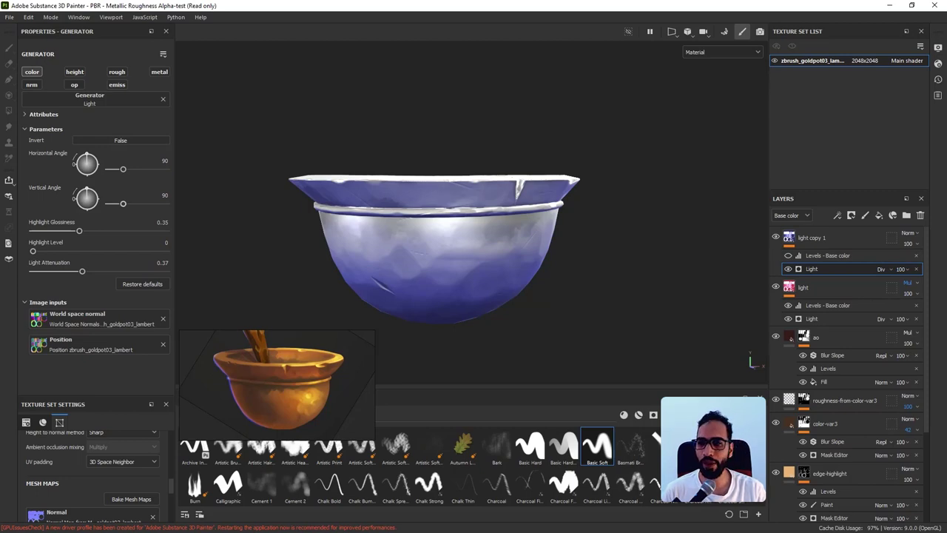
Set the light copy's Light generator to a vertical angle of 0 and a horizontal angle of 9.
{"action": "left_click_drag", "start_coordinate": [123, 203], "coordinate": [109, 203]}
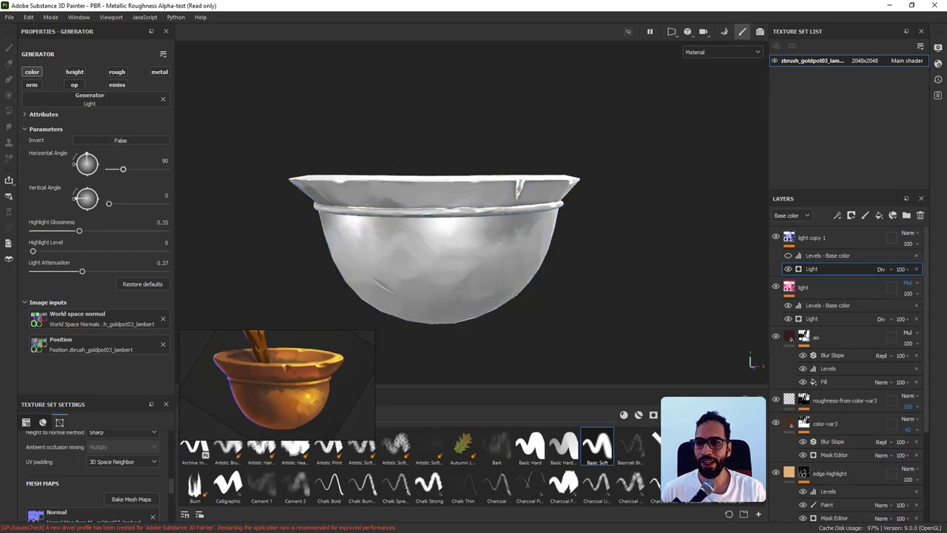
{"action": "left_click_drag", "start_coordinate": [123, 169], "coordinate": [116, 169]}
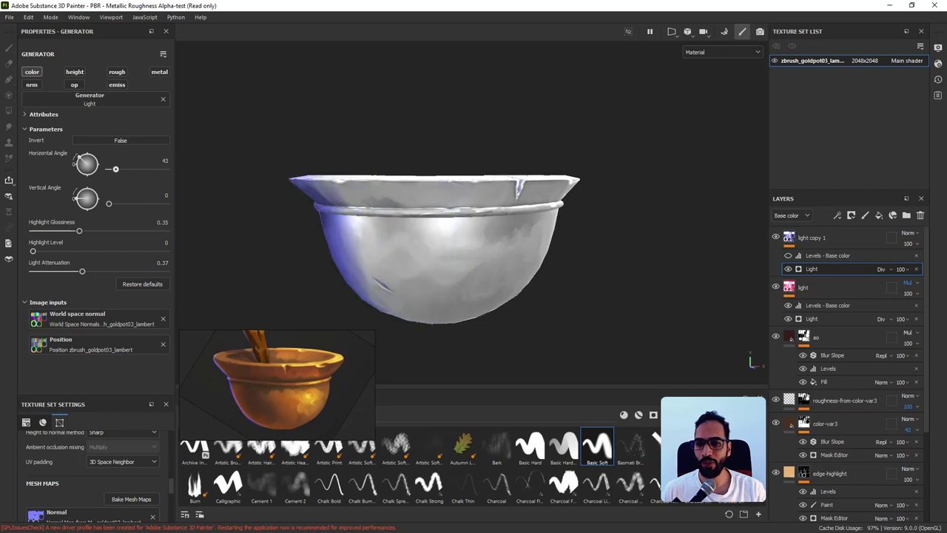
{"action": "left_click_drag", "start_coordinate": [311, 170], "coordinate": [408, 361]}
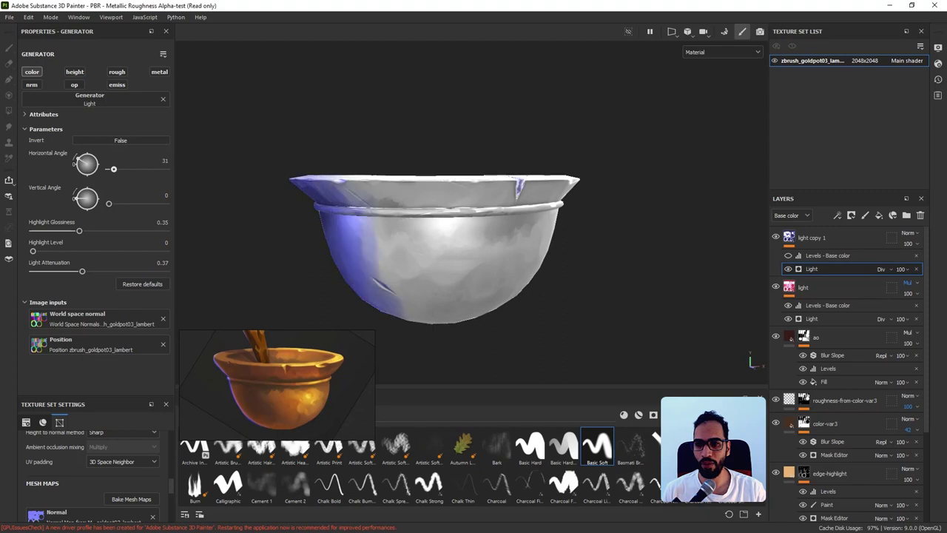
{"action": "left_click_drag", "start_coordinate": [115, 169], "coordinate": [110, 169]}
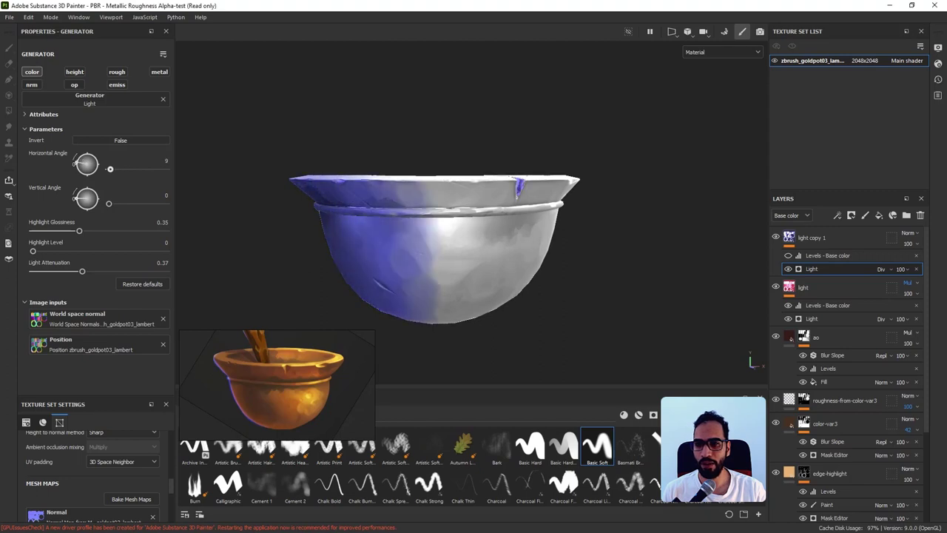
Set the horizontal angle of the light copy's Light generator to 14 and check the blue lighting around the pot.
{"action": "left_click", "coordinate": [164, 160]}
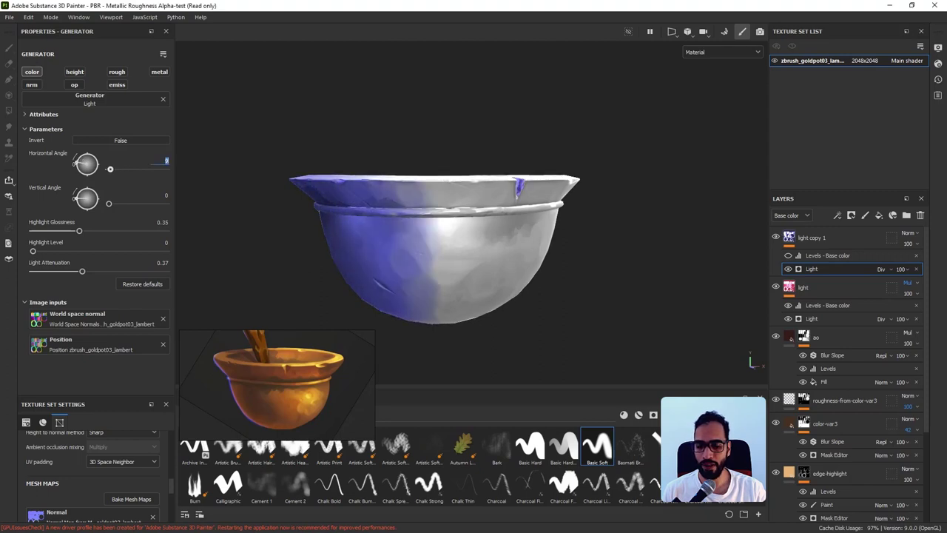
{"action": "type", "text": "14"}
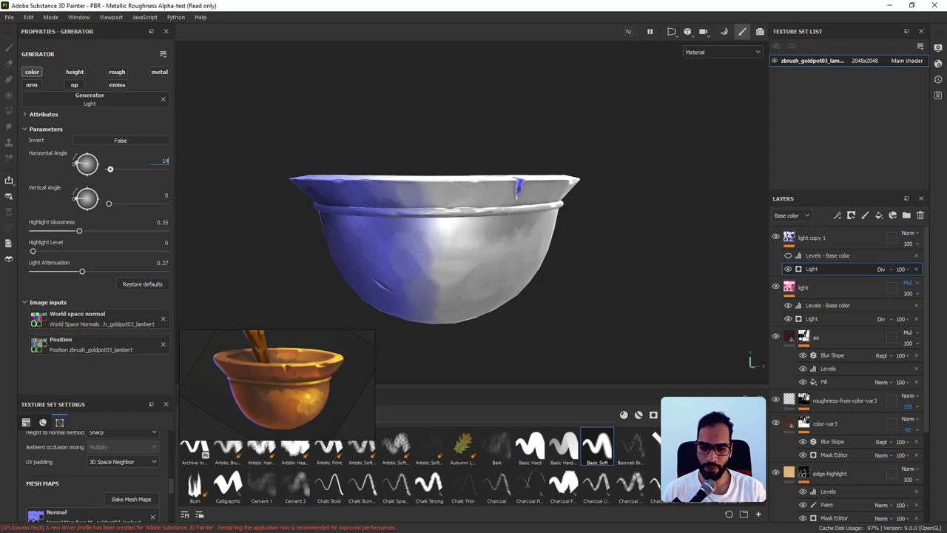
{"action": "key", "text": "Return"}
{"action": "left_click_drag", "start_coordinate": [459, 274], "coordinate": [600, 303], "text": "alt"}
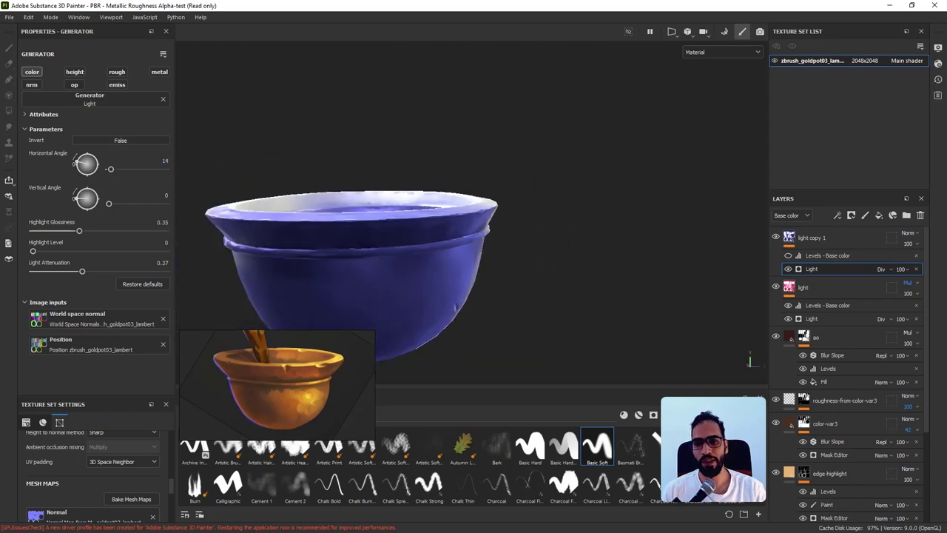
{"action": "scroll", "coordinate": [474, 255], "scroll_direction": "down", "scroll_amount": 2}
{"action": "middle_click_drag", "start_coordinate": [433, 254], "coordinate": [528, 189], "text": "alt"}
{"action": "mouse_move", "coordinate": [528, 188]}
{"action": "left_mouse_down", "text": "alt"}
{"action": "mouse_move", "coordinate": [679, 219]}
{"action": "mouse_move", "coordinate": [528, 197]}
{"action": "mouse_move", "coordinate": [300, 224]}
{"action": "mouse_move", "coordinate": [493, 273]}
{"action": "mouse_move", "coordinate": [433, 271]}
{"action": "mouse_move", "coordinate": [556, 304]}
{"action": "mouse_move", "coordinate": [500, 237]}
{"action": "mouse_move", "coordinate": [426, 276]}
{"action": "left_mouse_up", "text": "alt"}
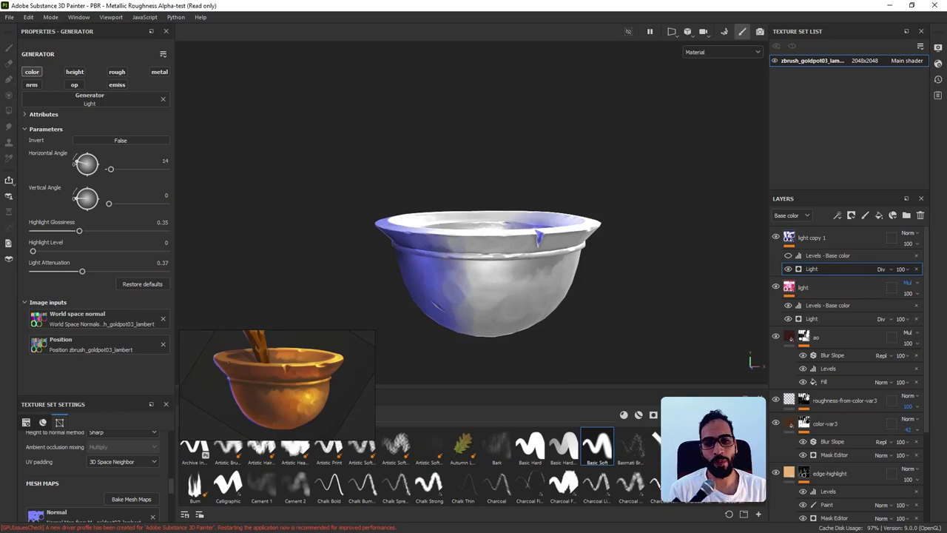
Delete the hidden base color Levels effect from the light copy 1 layer.
{"action": "left_click", "coordinate": [812, 238]}
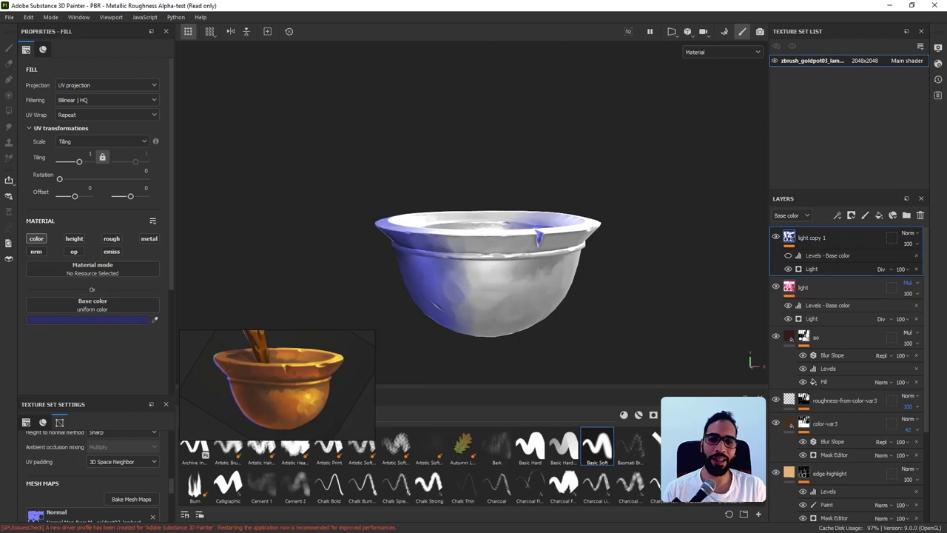
{"action": "left_click_drag", "start_coordinate": [427, 281], "coordinate": [403, 233], "text": "alt"}
{"action": "right_click_drag", "start_coordinate": [465, 252], "coordinate": [511, 321], "text": "alt"}
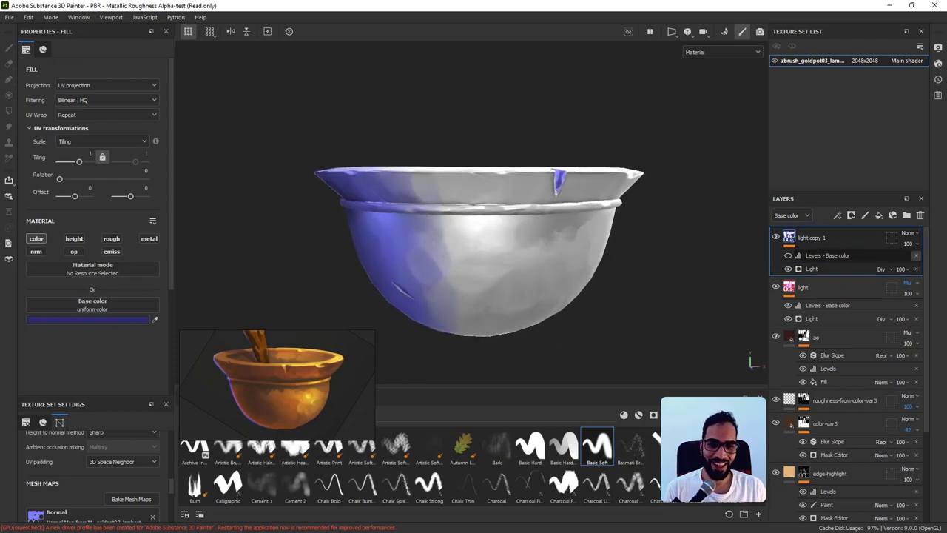
{"action": "left_click", "coordinate": [915, 256]}
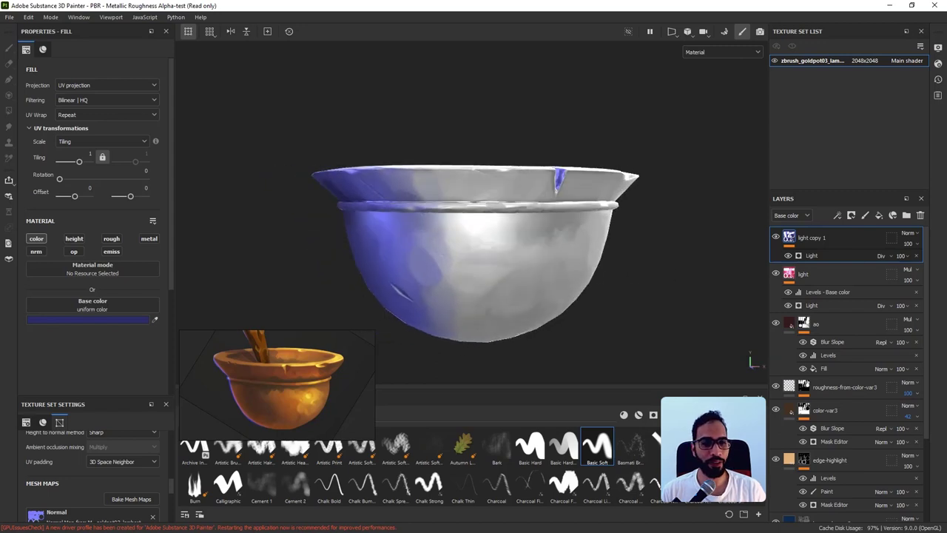
Set the light copy 1 layer's blend mode to Overlay and its opacity to 70.
{"action": "left_click", "coordinate": [907, 233]}
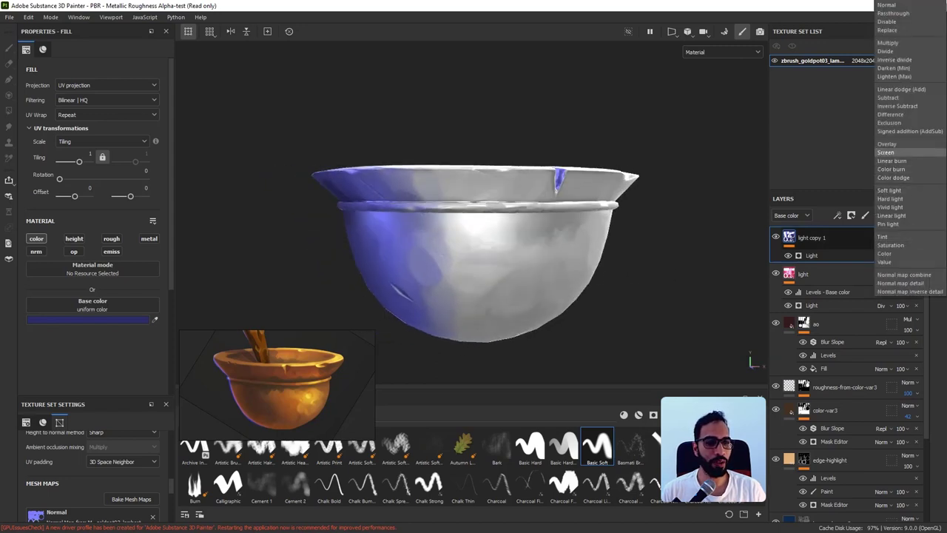
{"action": "left_click", "coordinate": [888, 143]}
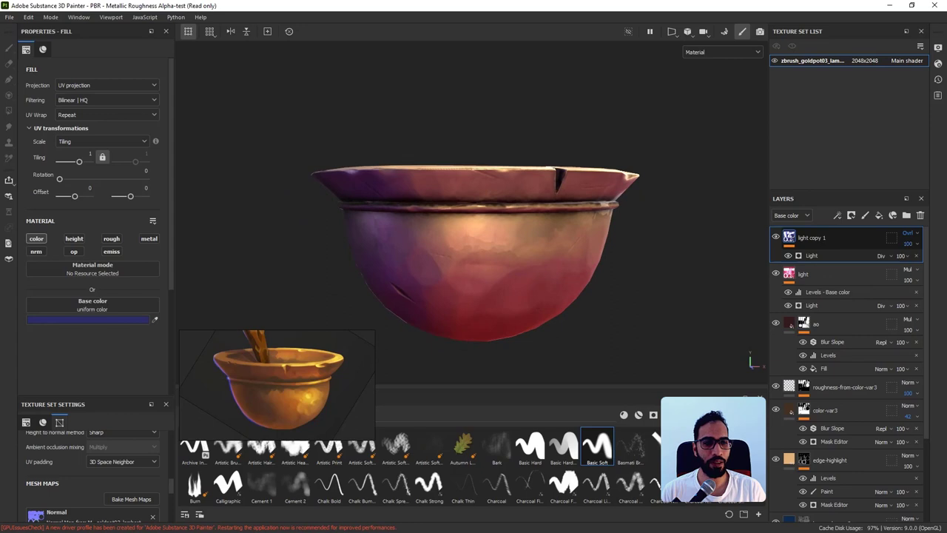
{"action": "left_click", "coordinate": [908, 243]}
{"action": "mouse_move", "coordinate": [944, 261]}
{"action": "left_mouse_down"}
{"action": "mouse_move", "coordinate": [927, 261]}
{"action": "mouse_move", "coordinate": [941, 261]}
{"action": "left_mouse_up"}
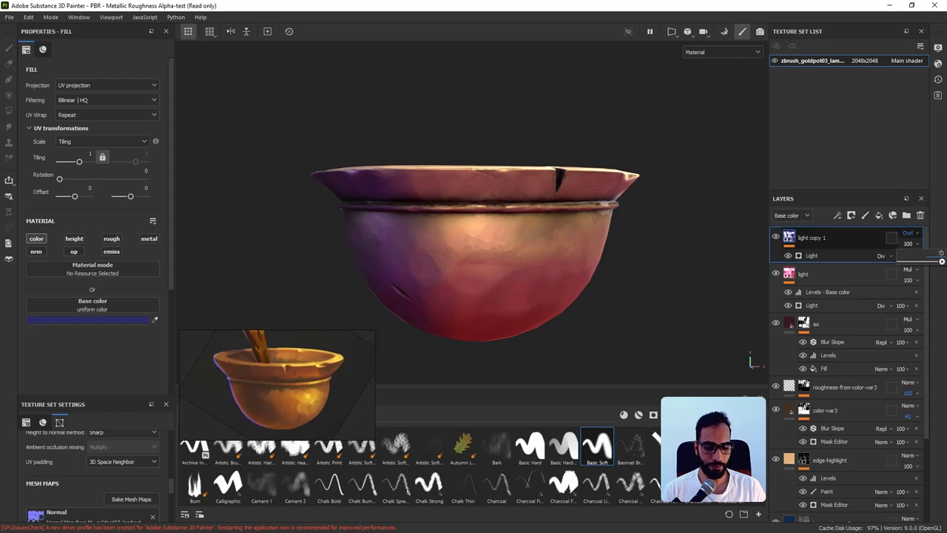
{"action": "key", "text": "Return"}
Compare the pot with and without the two light layers and the ao layer by toggling their visibility, leaving all three visible.
{"action": "left_click_drag", "start_coordinate": [651, 284], "coordinate": [657, 291], "text": "alt"}
{"action": "right_click_drag", "start_coordinate": [657, 290], "coordinate": [516, 242], "text": "alt"}
{"action": "left_click_drag", "start_coordinate": [516, 241], "coordinate": [652, 316], "text": "alt"}
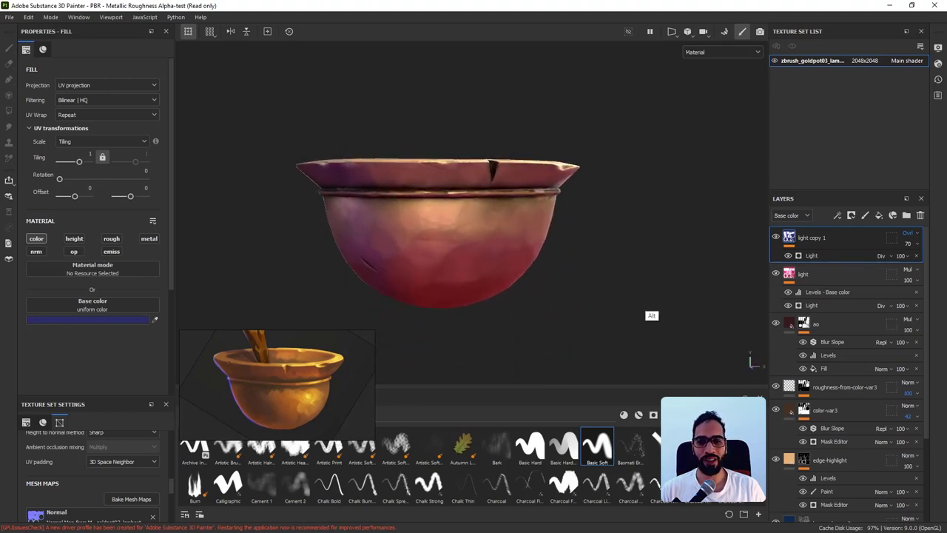
{"action": "middle_click_drag", "start_coordinate": [651, 315], "coordinate": [683, 343], "text": "alt"}
{"action": "left_click", "coordinate": [776, 237]}
{"action": "left_click", "coordinate": [775, 273]}
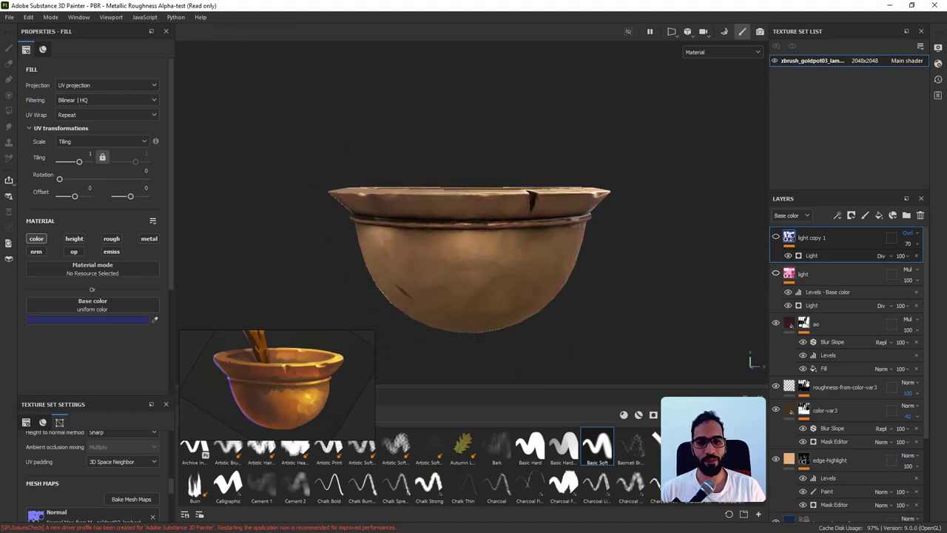
{"action": "left_click", "coordinate": [776, 324]}
{"action": "left_click", "coordinate": [776, 323]}
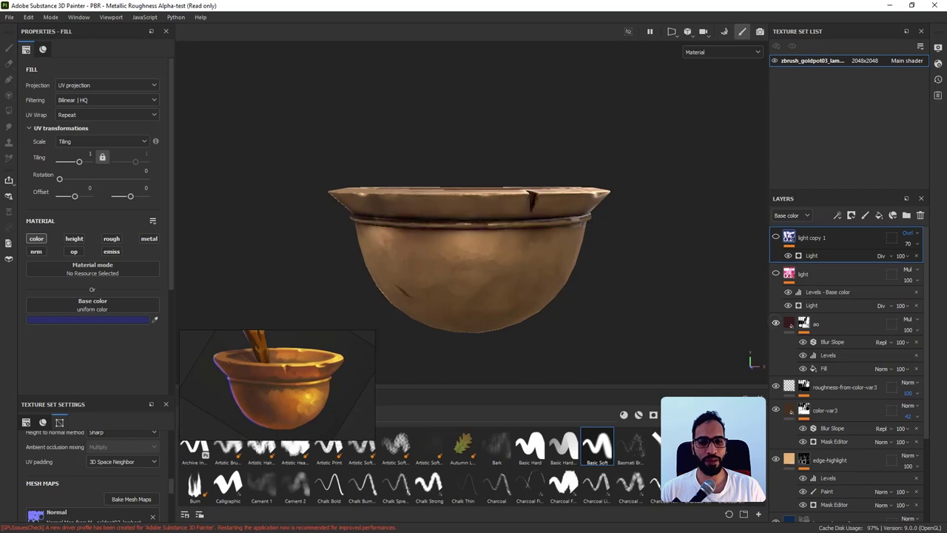
{"action": "left_click", "coordinate": [775, 274]}
{"action": "left_click", "coordinate": [776, 236]}
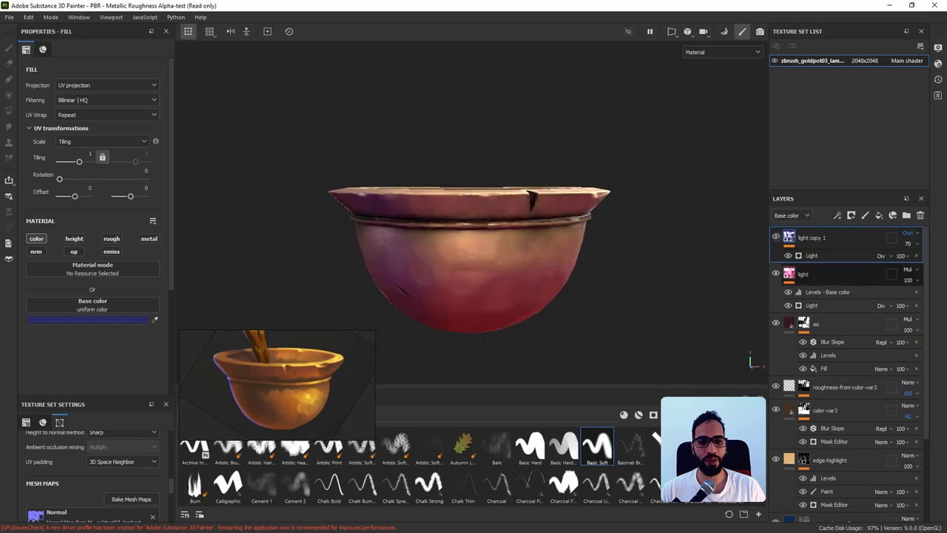
Select the ao layer and examine the pot's shading while rotating the environment lighting.
{"action": "left_click", "coordinate": [829, 323]}
{"action": "right_click_drag", "start_coordinate": [643, 282], "coordinate": [605, 268], "text": "alt"}
{"action": "mouse_move", "coordinate": [604, 269]}
{"action": "left_mouse_down", "text": "alt"}
{"action": "mouse_move", "coordinate": [661, 309]}
{"action": "mouse_move", "coordinate": [628, 349]}
{"action": "mouse_move", "coordinate": [584, 244]}
{"action": "left_mouse_up", "text": "alt"}
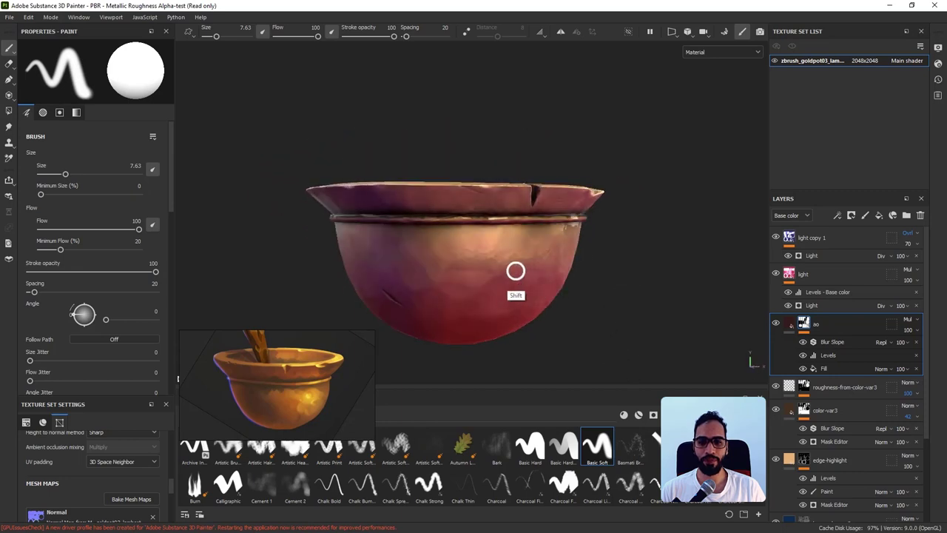
{"action": "right_click_drag", "start_coordinate": [516, 271], "coordinate": [495, 273], "text": "shift"}
{"action": "left_click_drag", "start_coordinate": [600, 309], "coordinate": [543, 306], "text": "alt"}
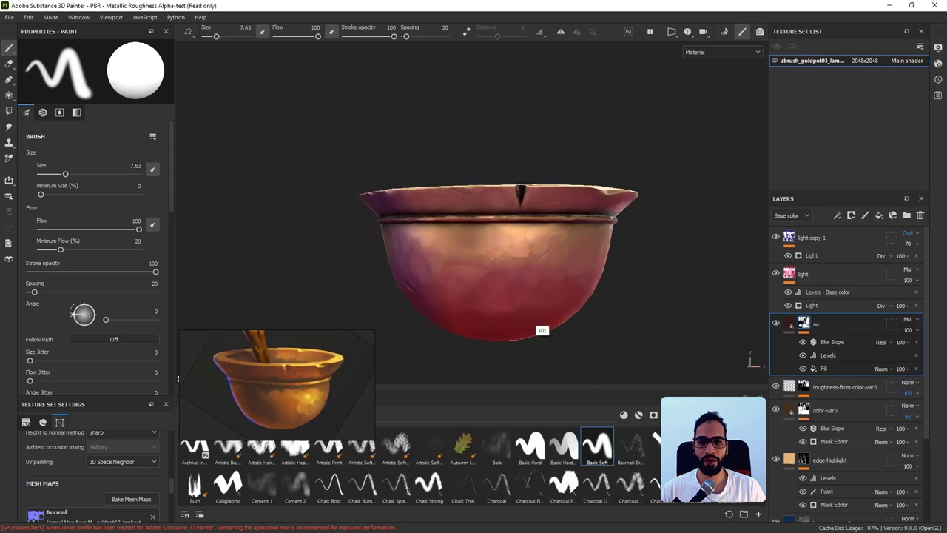
Adjust the environment rotation to 83 in the display settings to check the pot under different lighting.
{"action": "left_click", "coordinate": [937, 64]}
{"action": "left_click", "coordinate": [938, 47]}
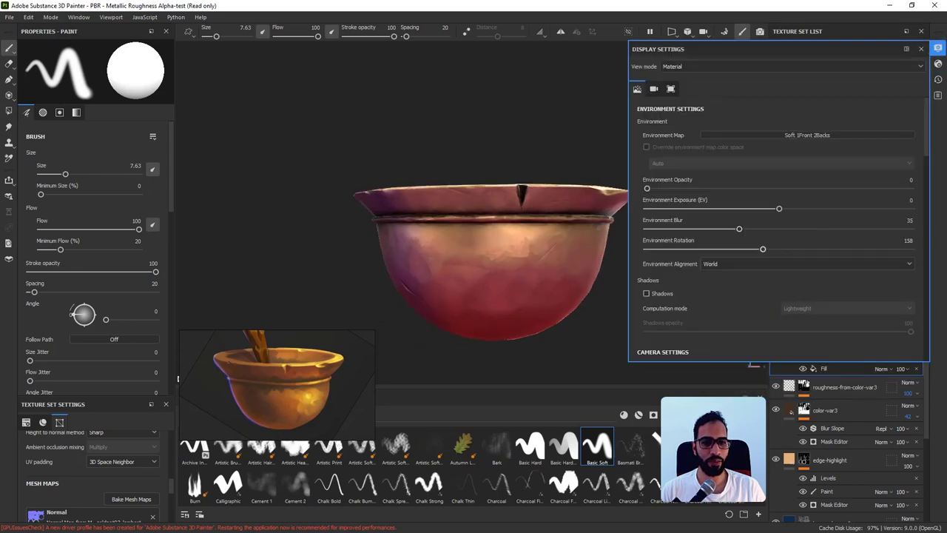
{"action": "left_click_drag", "start_coordinate": [763, 249], "coordinate": [742, 249]}
{"action": "left_click_drag", "start_coordinate": [559, 270], "coordinate": [564, 290], "text": "alt"}
{"action": "right_click_drag", "start_coordinate": [564, 286], "coordinate": [623, 232], "text": "shift"}
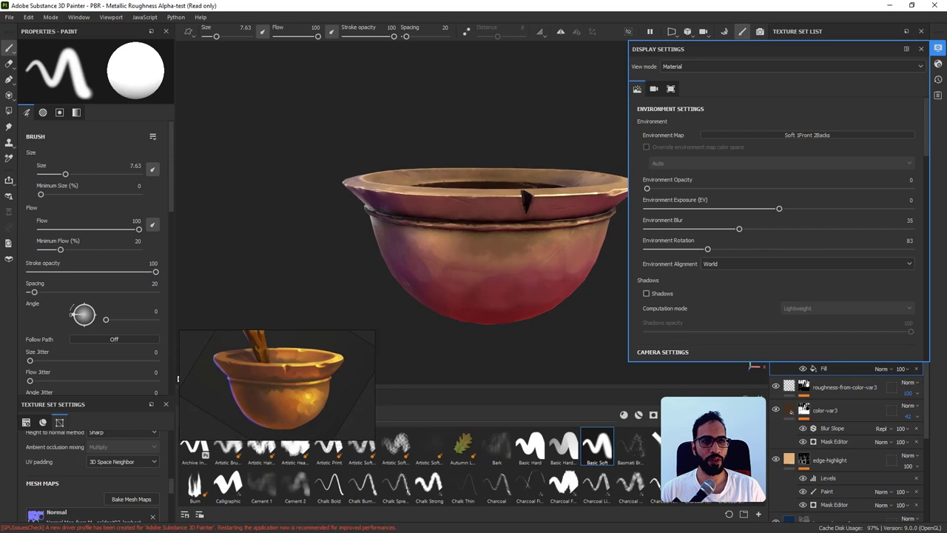
{"action": "left_click", "coordinate": [921, 49]}
{"action": "left_click_drag", "start_coordinate": [657, 261], "coordinate": [625, 292], "text": "alt"}
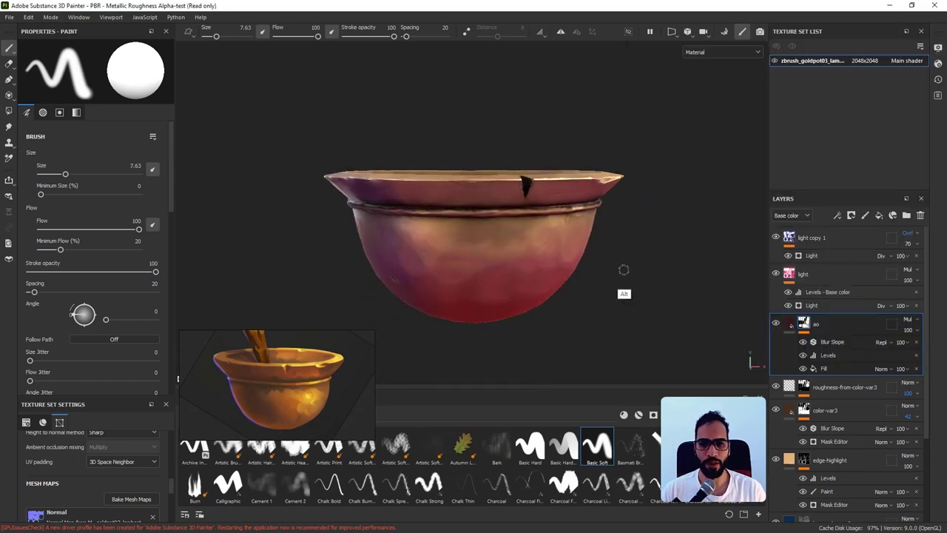
View the pot's Roughness channel on its own, and return to the full material display.
{"action": "left_click", "coordinate": [732, 53]}
{"action": "left_click", "coordinate": [703, 114]}
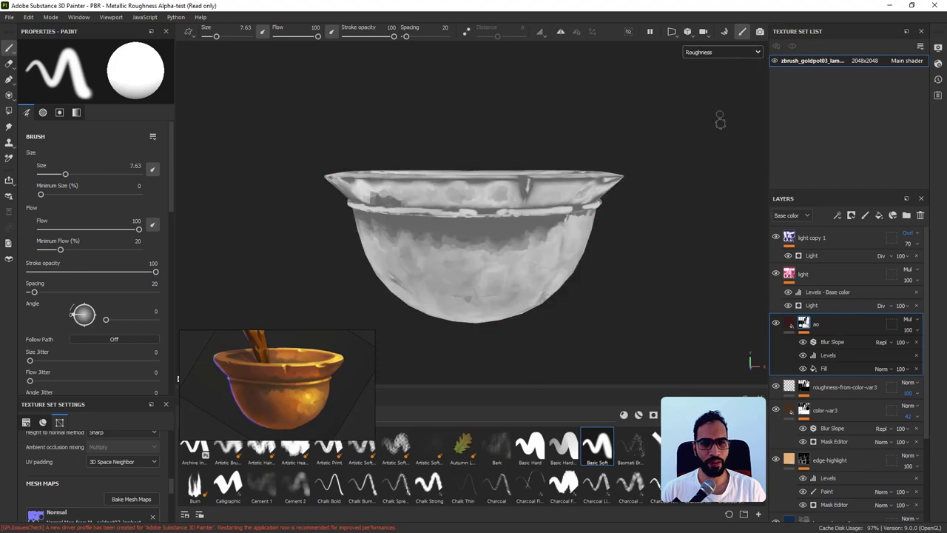
{"action": "left_click_drag", "start_coordinate": [648, 188], "coordinate": [554, 276], "text": "alt"}
{"action": "key", "text": "m"}
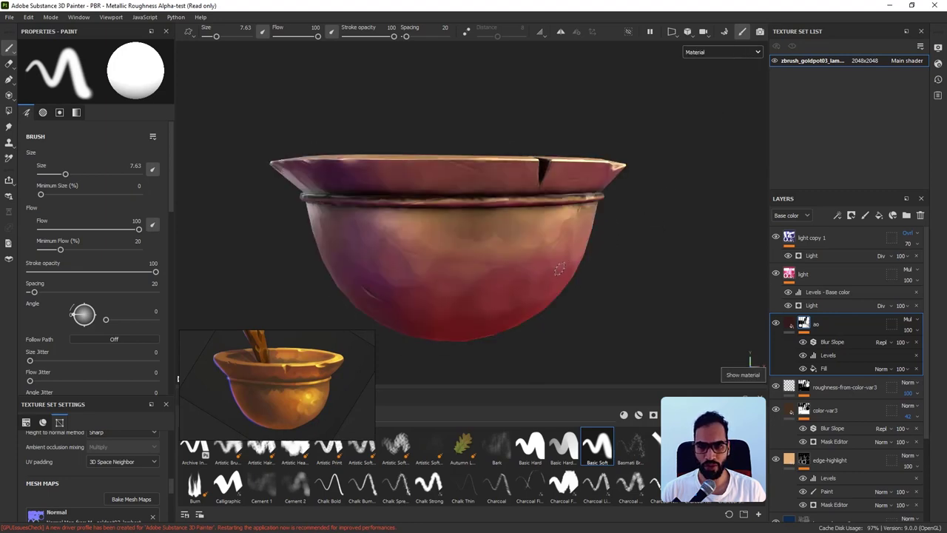
Inspect the painted red and blue lighting from several angles while turning the environment light around the pot.
{"action": "right_click_drag", "start_coordinate": [556, 275], "coordinate": [475, 269], "text": "shift"}
{"action": "left_click_drag", "start_coordinate": [615, 262], "coordinate": [599, 298], "text": "alt"}
{"action": "mouse_move", "coordinate": [579, 281]}
{"action": "right_mouse_down", "text": "shift"}
{"action": "mouse_move", "coordinate": [629, 284]}
{"action": "mouse_move", "coordinate": [556, 298]}
{"action": "mouse_move", "coordinate": [570, 294]}
{"action": "right_mouse_up", "text": "shift"}
{"action": "left_click_drag", "start_coordinate": [602, 294], "coordinate": [605, 250], "text": "alt"}
{"action": "right_click_drag", "start_coordinate": [596, 250], "coordinate": [557, 249], "text": "shift"}
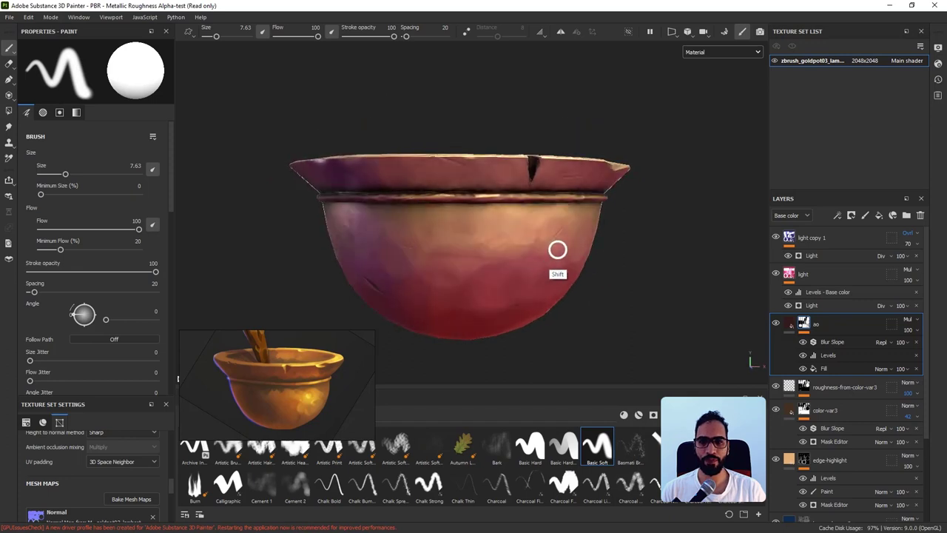
{"action": "left_click_drag", "start_coordinate": [600, 268], "coordinate": [617, 287], "text": "alt+shift"}
Rename the light copy 1 layer to light2.
{"action": "left_click", "coordinate": [839, 239]}
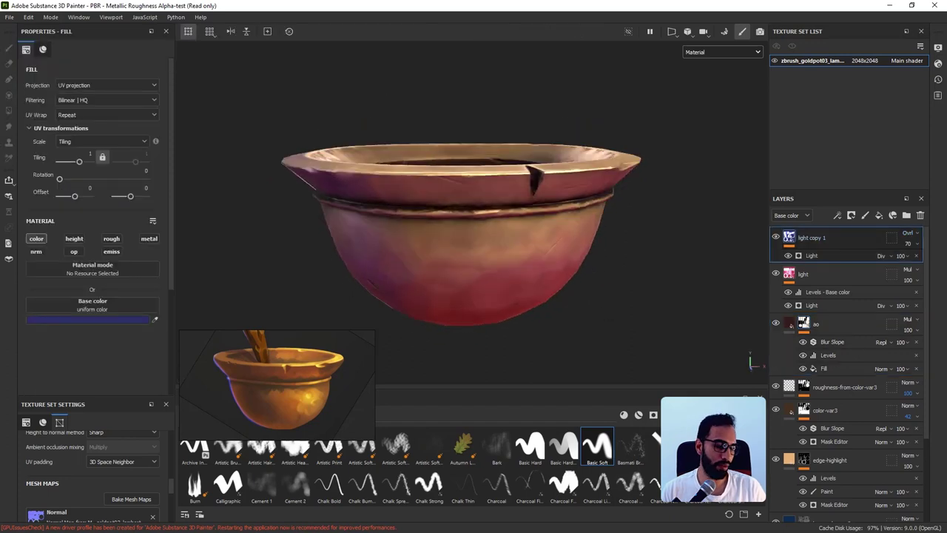
{"action": "double_click", "coordinate": [839, 239]}
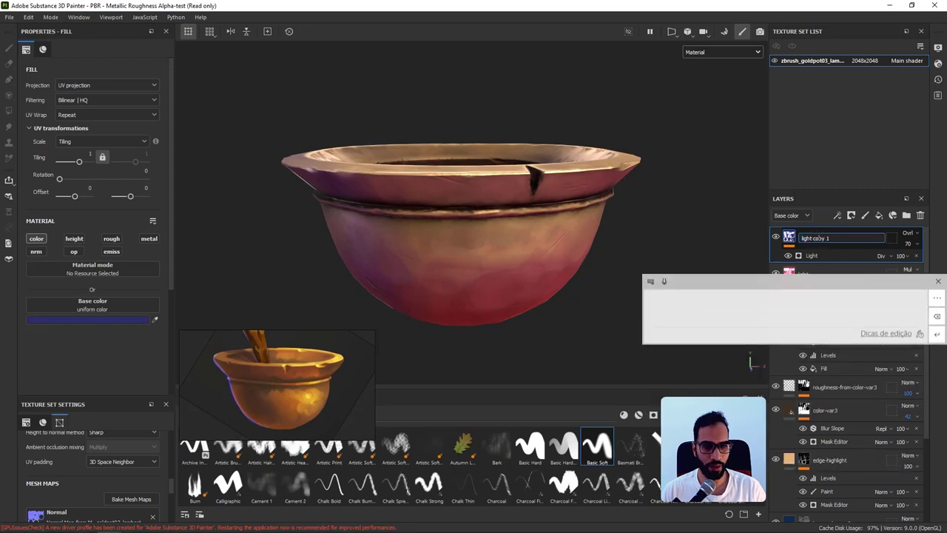
{"action": "right_click", "coordinate": [819, 238]}
{"action": "left_click", "coordinate": [819, 238]}
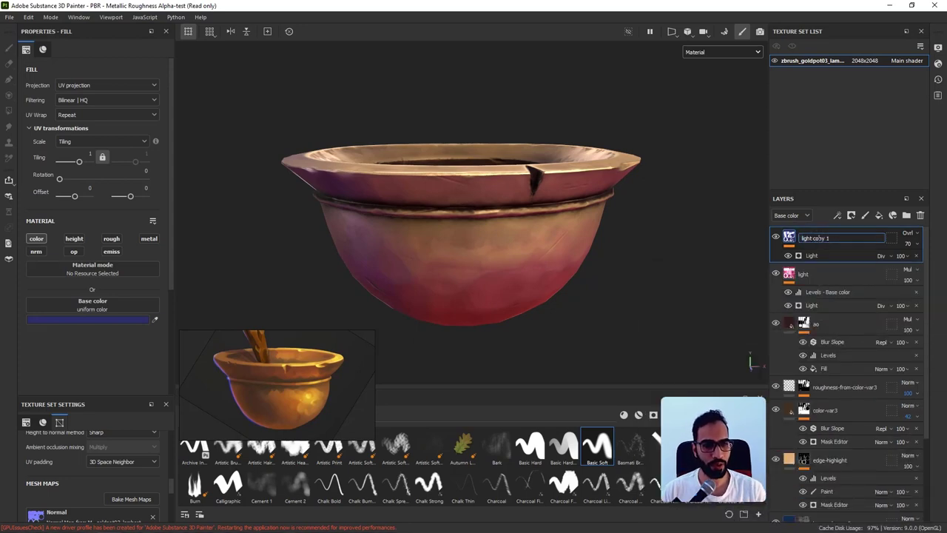
{"action": "key", "text": "ctrl+a"}
{"action": "type", "text": "light2"}
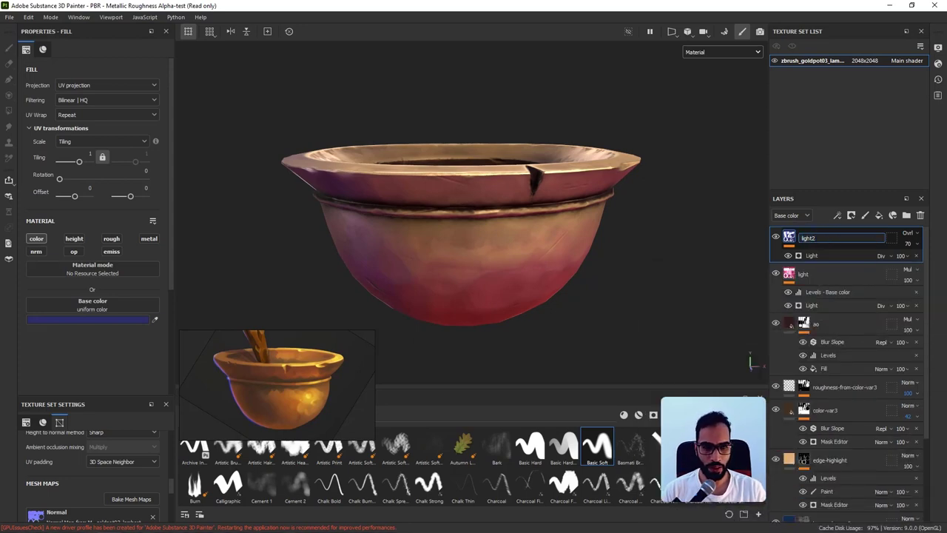
{"action": "key", "text": "Return"}
Duplicate the light2 layer and rename the copy to light3.
{"action": "left_click_drag", "start_coordinate": [511, 259], "coordinate": [492, 247], "text": "alt"}
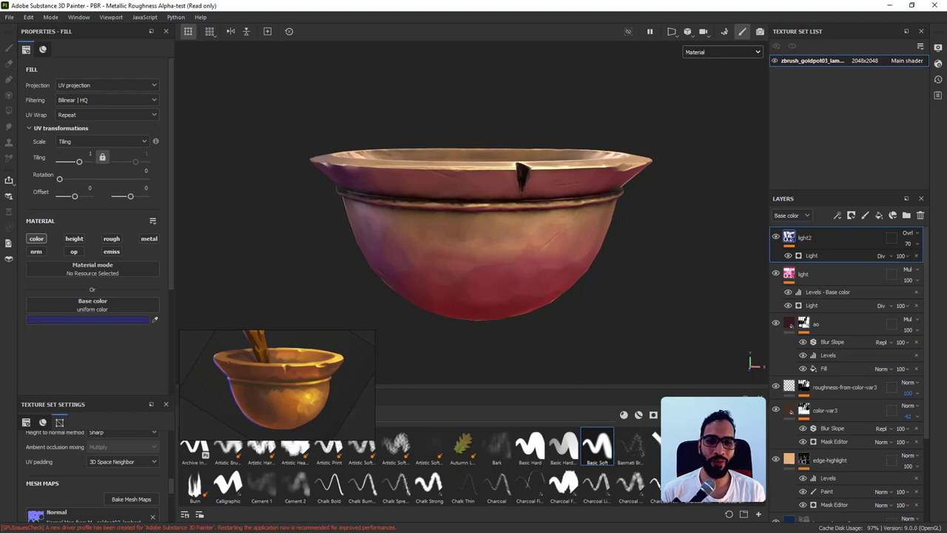
{"action": "left_click_drag", "start_coordinate": [592, 320], "coordinate": [579, 305], "text": "alt"}
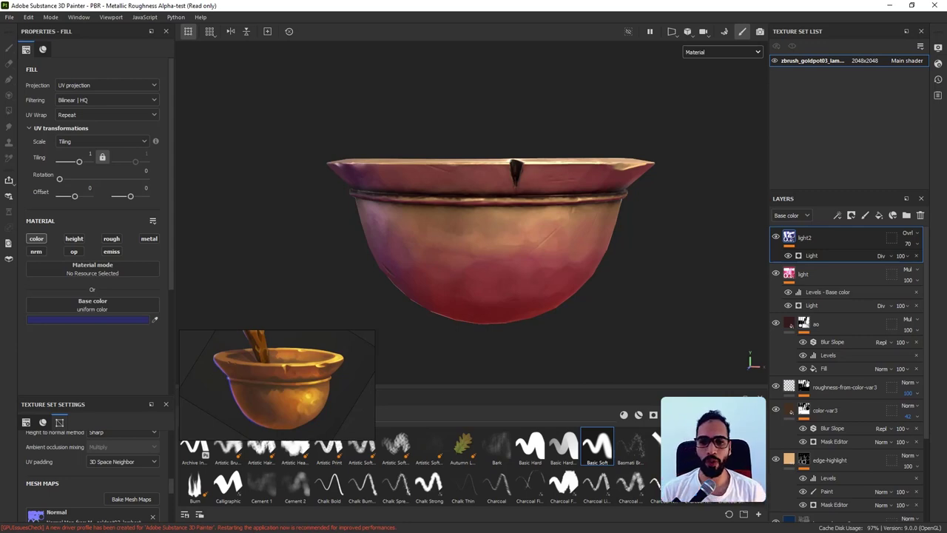
{"action": "mouse_move", "coordinate": [561, 304]}
{"action": "left_mouse_down", "text": "alt"}
{"action": "mouse_move", "coordinate": [577, 328]}
{"action": "mouse_move", "coordinate": [569, 306]}
{"action": "left_mouse_up", "text": "alt"}
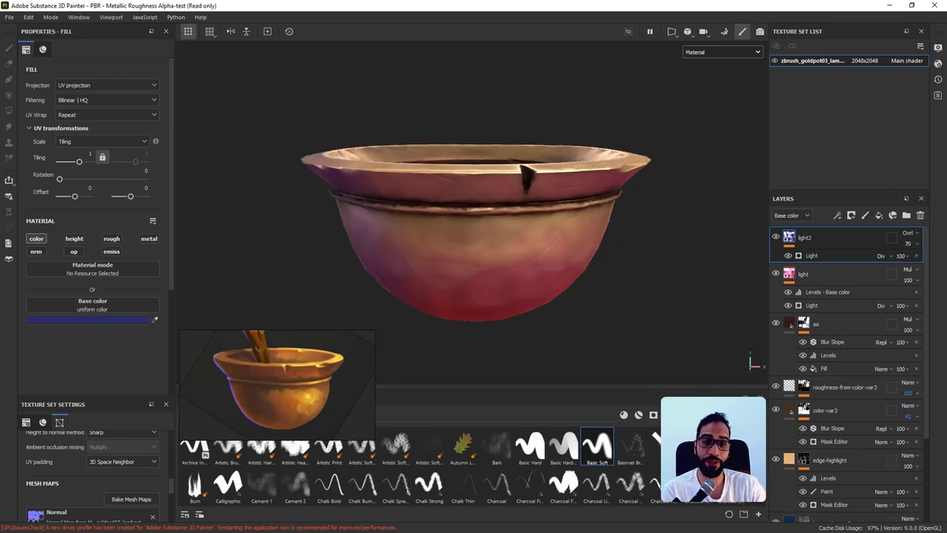
{"action": "left_click_drag", "start_coordinate": [569, 307], "coordinate": [563, 327], "text": "alt"}
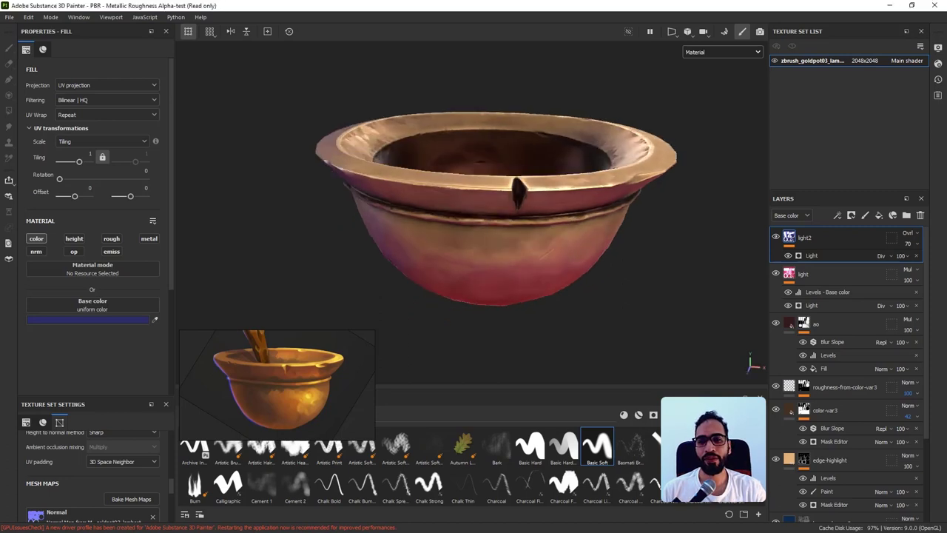
{"action": "key", "text": "ctrl+d"}
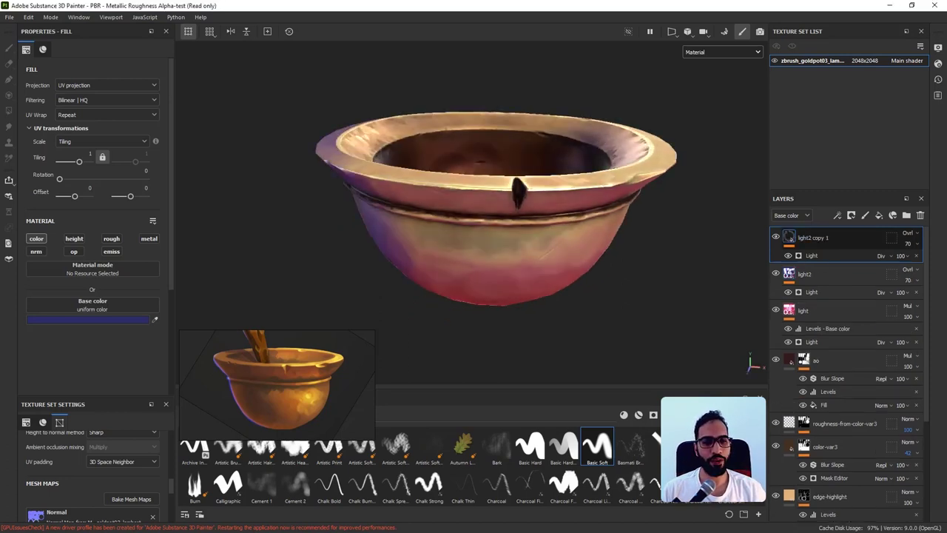
{"action": "double_click", "coordinate": [805, 238]}
{"action": "left_click", "coordinate": [815, 238]}
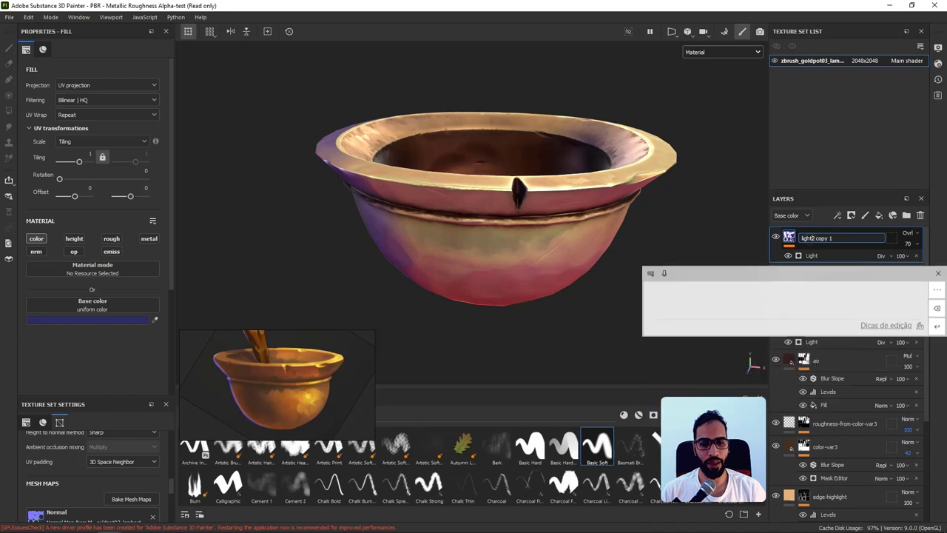
{"action": "key", "text": "shift+Left"}
{"action": "key", "text": "shift+End"}
{"action": "type", "text": "3"}
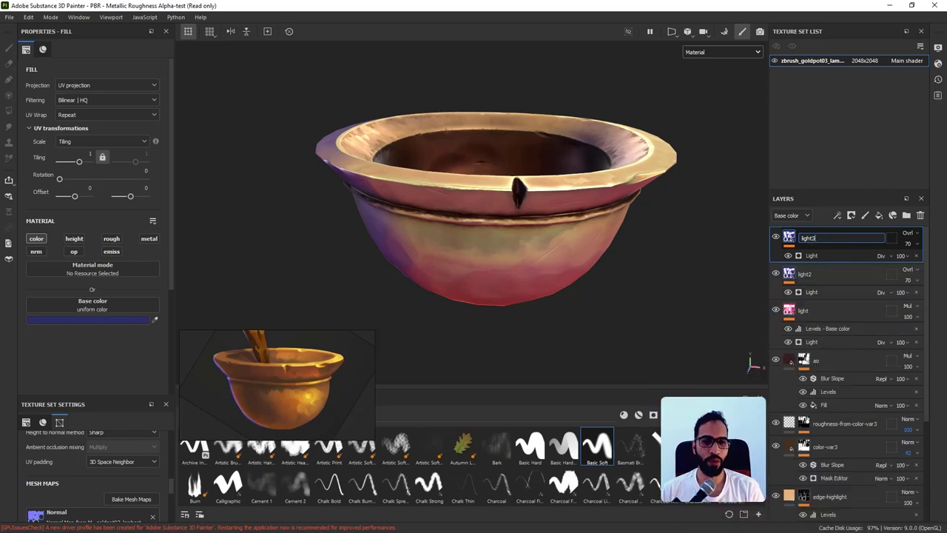
{"action": "key", "text": "Return"}
Set the horizontal angle of the light3 layer's Light generator to 90.
{"action": "left_click", "coordinate": [812, 255]}
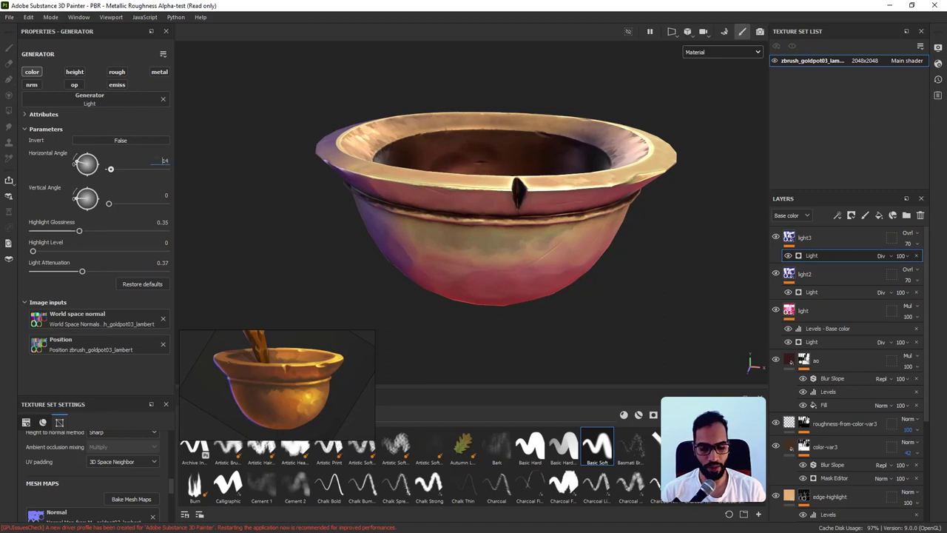
{"action": "type", "text": "90"}
{"action": "key", "text": "Return"}
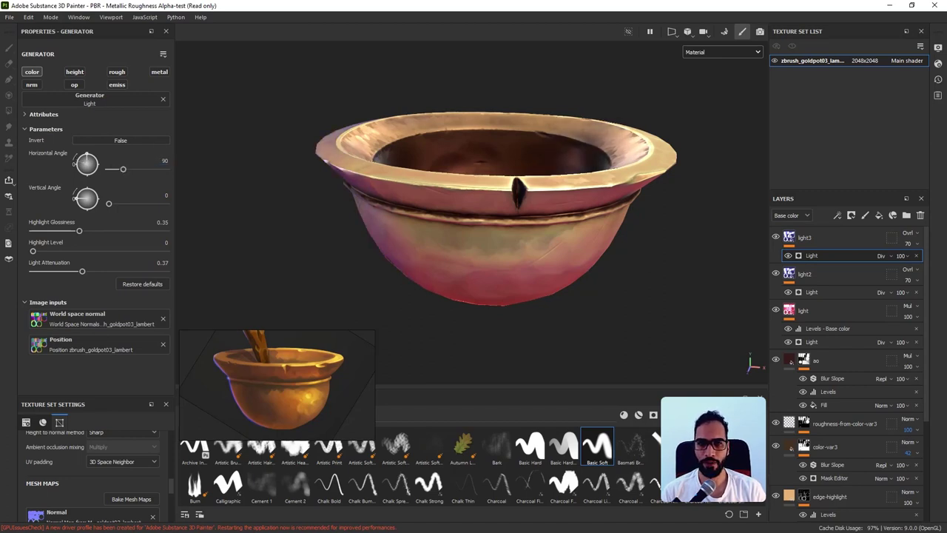
Switch the light3 layer to Normal blending and raise its opacity to 100.
{"action": "left_click", "coordinate": [907, 233]}
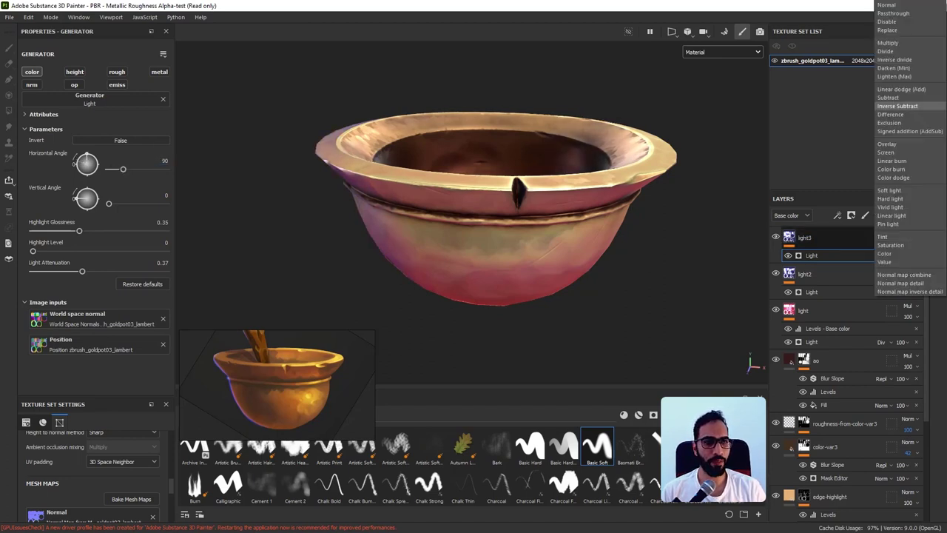
{"action": "left_click", "coordinate": [910, 4]}
{"action": "left_click", "coordinate": [917, 244]}
{"action": "left_click_drag", "start_coordinate": [916, 260], "coordinate": [933, 260]}
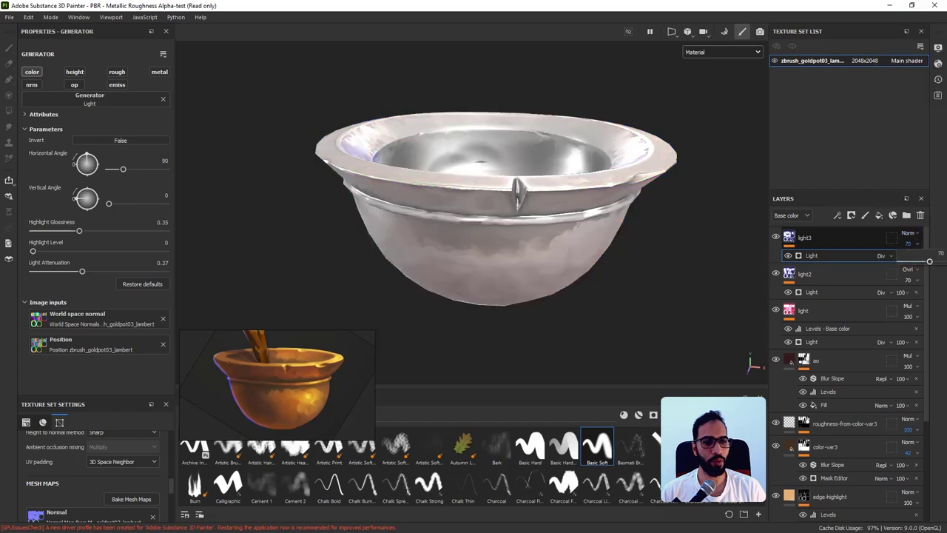
Sample a warm yellow for the light3 layer's base color, replacing its dark blue.
{"action": "left_click", "coordinate": [789, 237]}
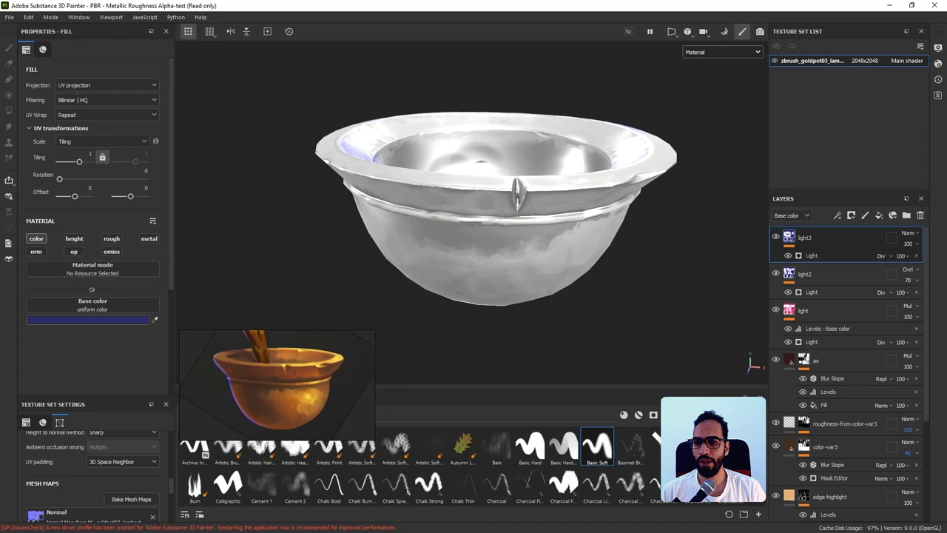
{"action": "left_click", "coordinate": [139, 320]}
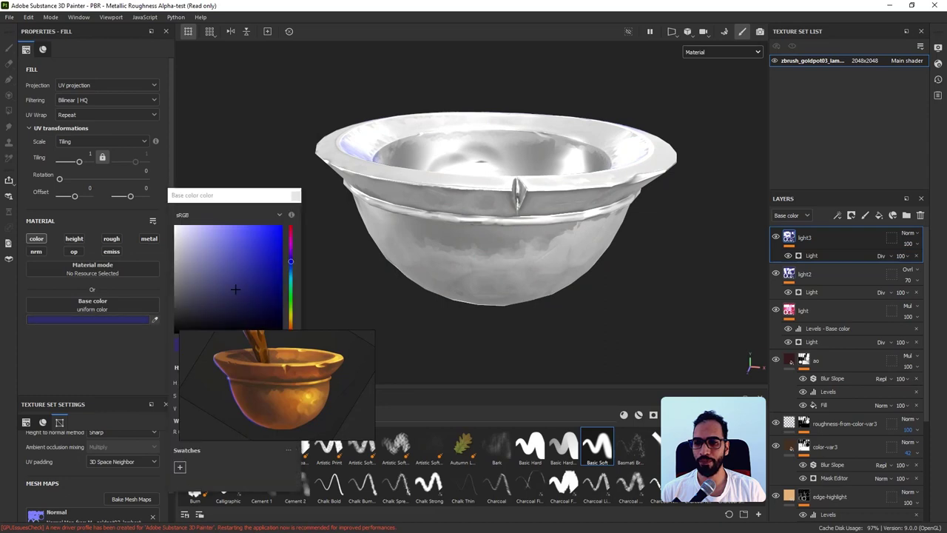
{"action": "left_click", "coordinate": [154, 319]}
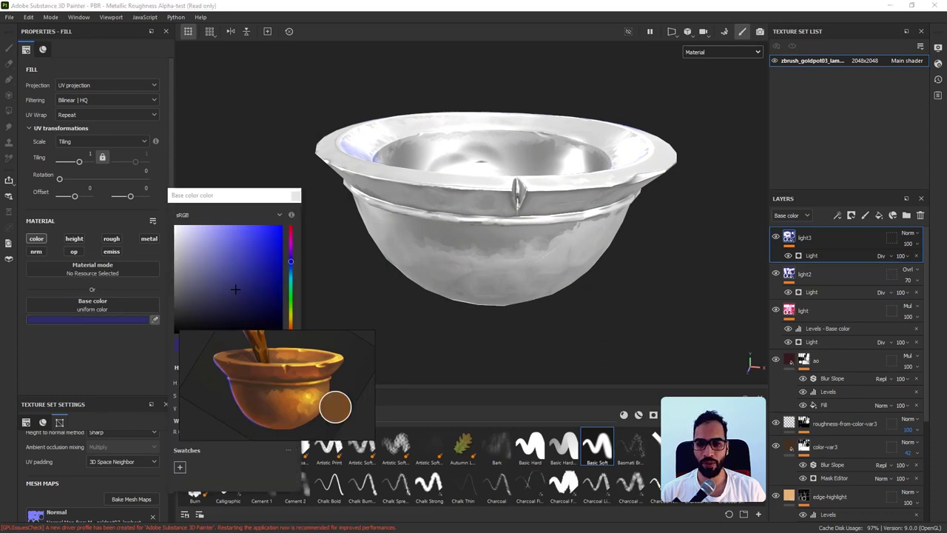
{"action": "left_click", "coordinate": [358, 381]}
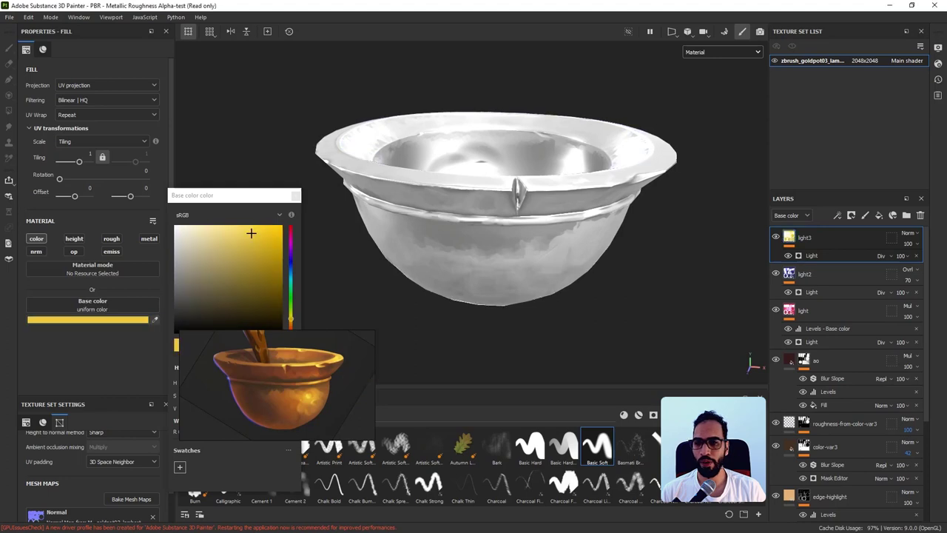
Try Screen and Signed addition as the blending mode of the light3 layer's Light generator.
{"action": "left_click", "coordinate": [909, 234]}
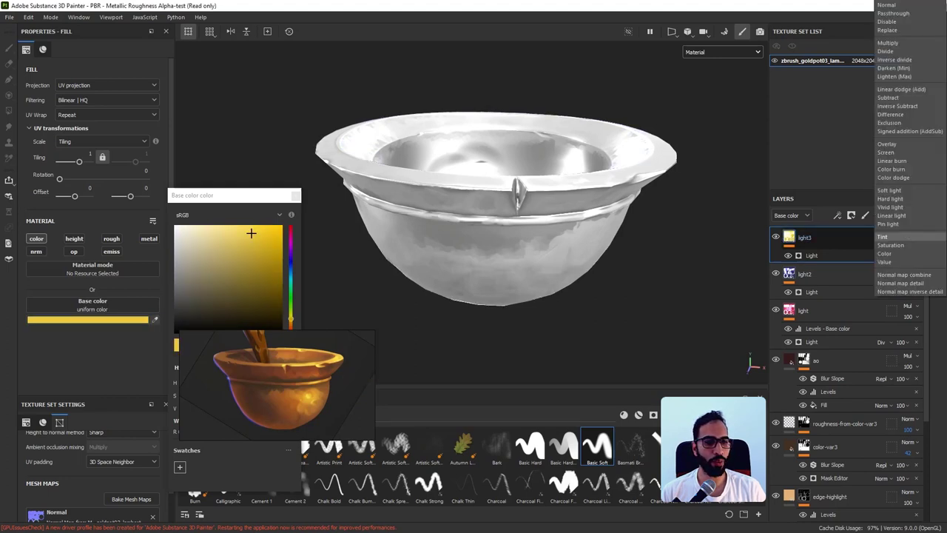
{"action": "left_click", "coordinate": [875, 255]}
{"action": "left_click", "coordinate": [907, 234]}
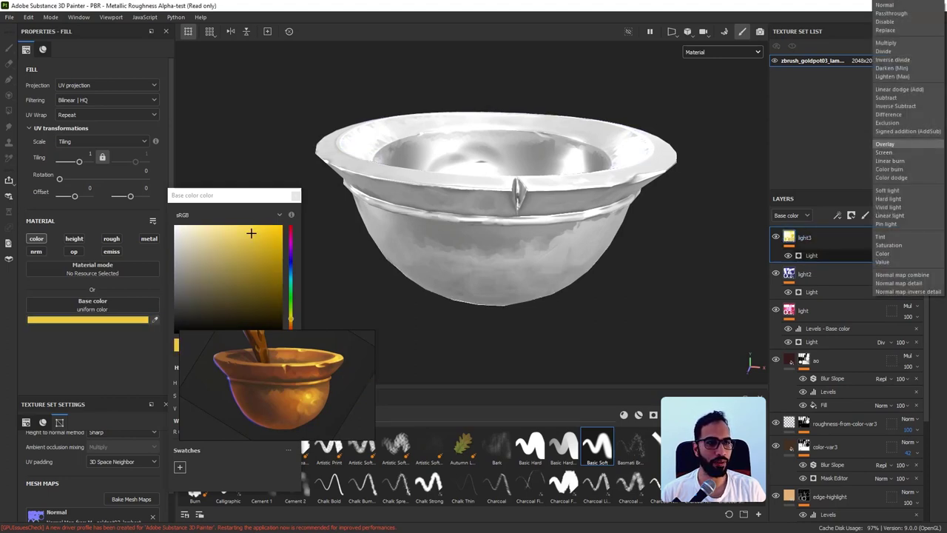
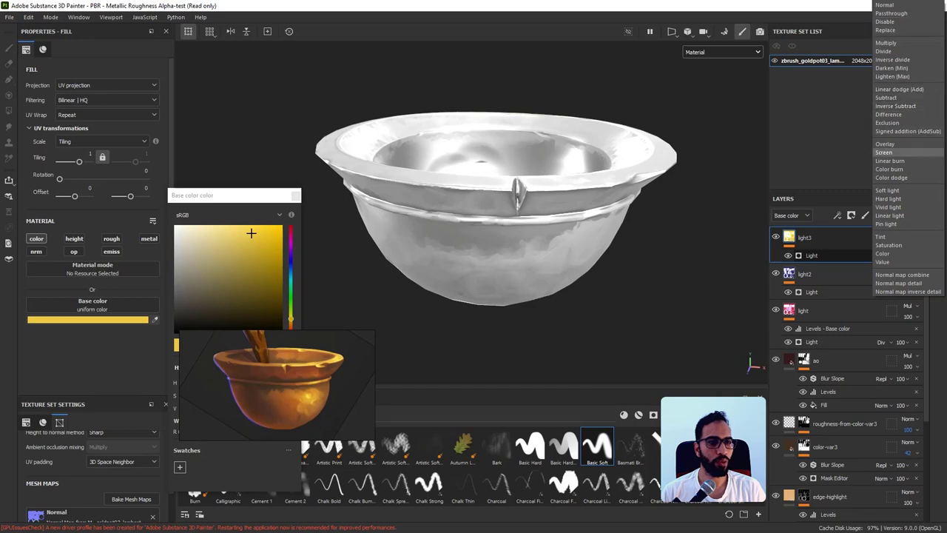
{"action": "left_click", "coordinate": [904, 152]}
{"action": "left_click", "coordinate": [907, 232]}
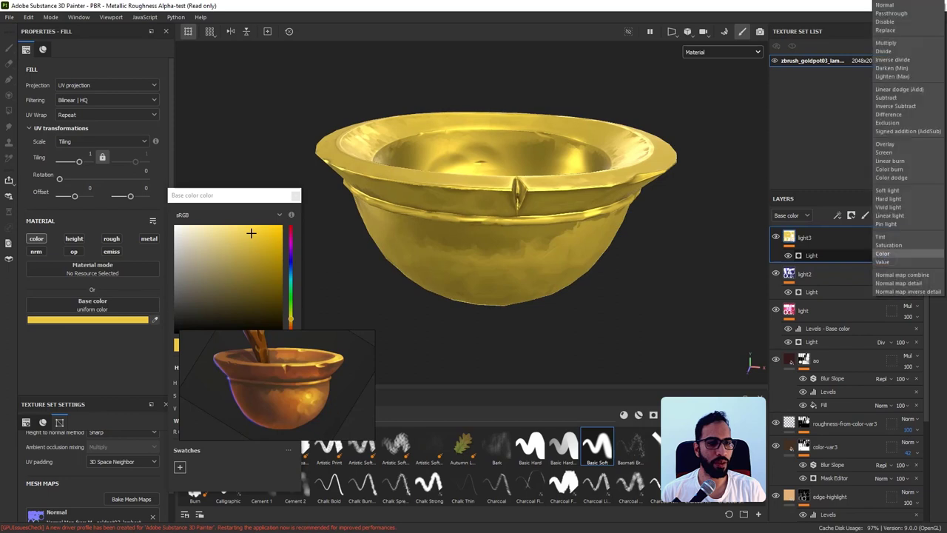
{"action": "left_click", "coordinate": [883, 253]}
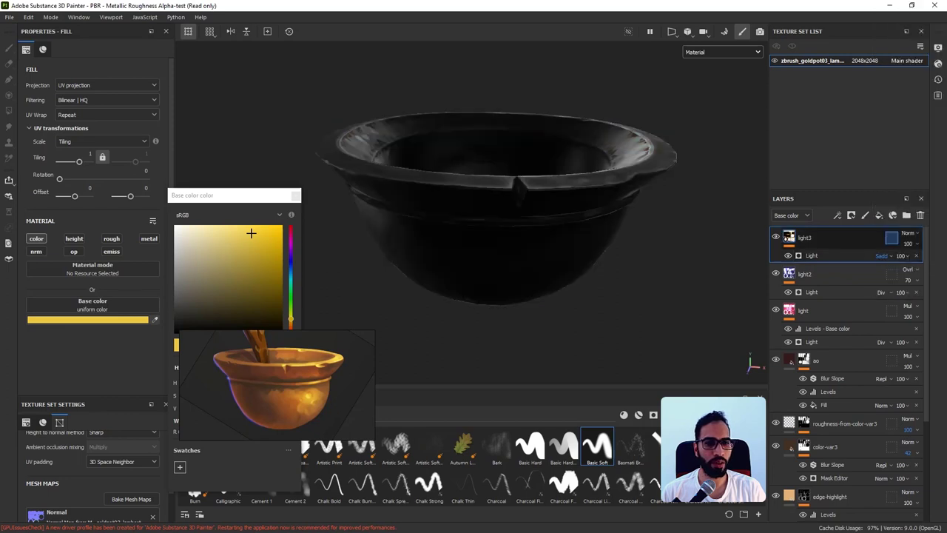
Set the blending mode of the light3 layer's Light generator to Soft light.
{"action": "left_click", "coordinate": [883, 253]}
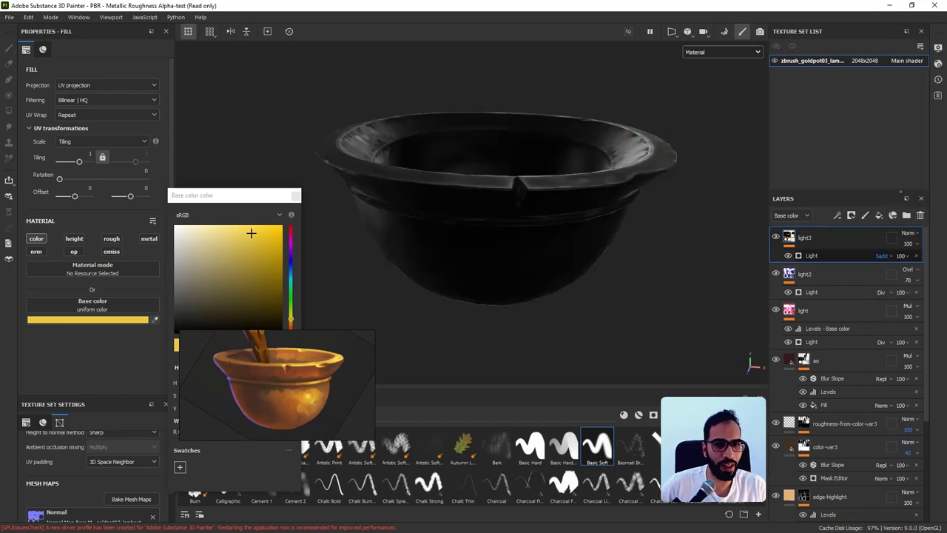
{"action": "left_click", "coordinate": [887, 190]}
{"action": "left_click_drag", "start_coordinate": [682, 314], "coordinate": [683, 341], "text": "alt"}
{"action": "scroll", "coordinate": [659, 278], "scroll_direction": "down", "scroll_amount": 1}
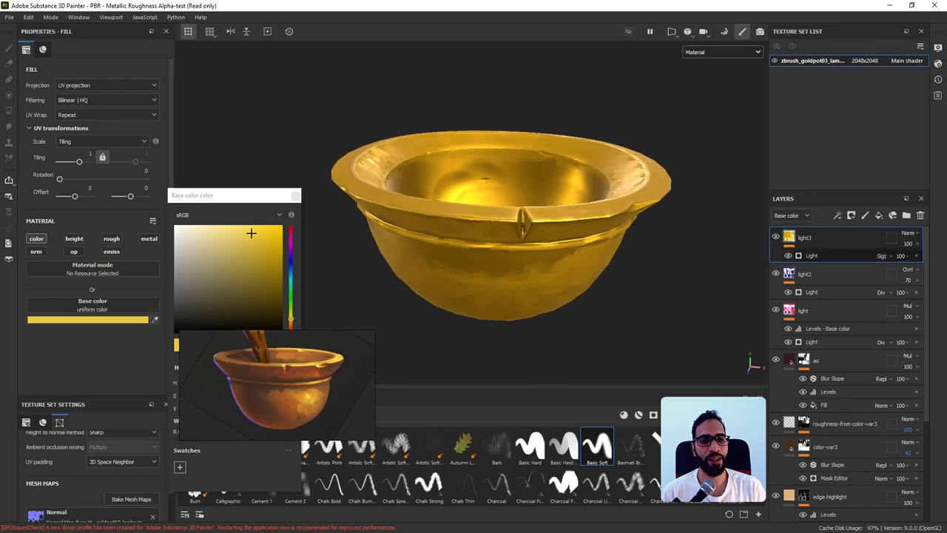
Lower the light3 layer's opacity to 31 and check the pot from the side.
{"action": "left_click", "coordinate": [916, 244]}
{"action": "left_click_drag", "start_coordinate": [941, 260], "coordinate": [910, 261]}
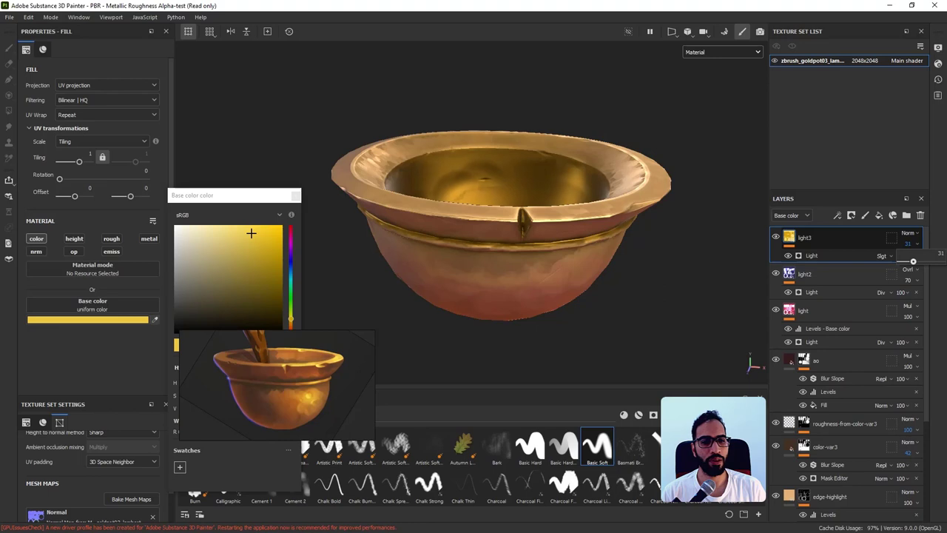
{"action": "left_click_drag", "start_coordinate": [636, 292], "coordinate": [577, 284], "text": "alt"}
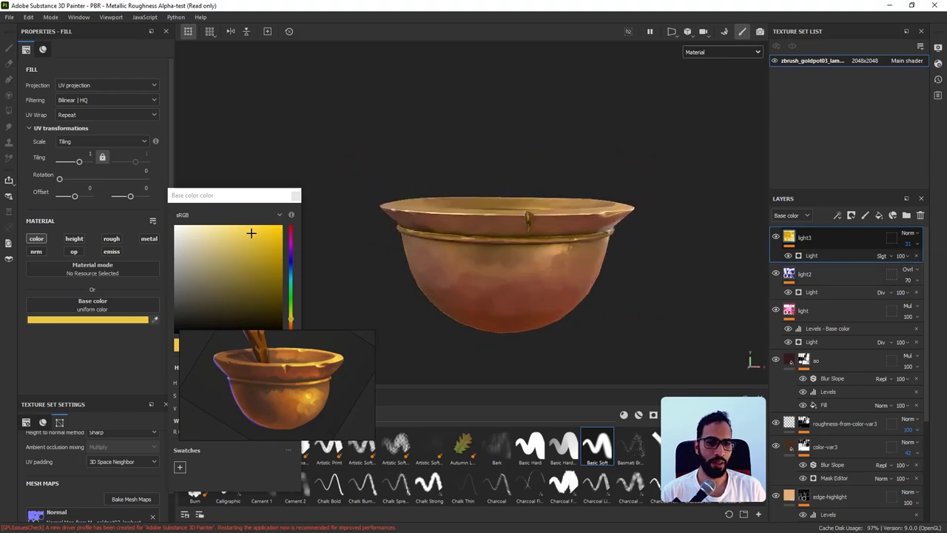
Return light3 to 100 opacity and set its Light generator's Highlight Glossiness to 0 and Light Attenuation to 0.07.
{"action": "left_click", "coordinate": [812, 255]}
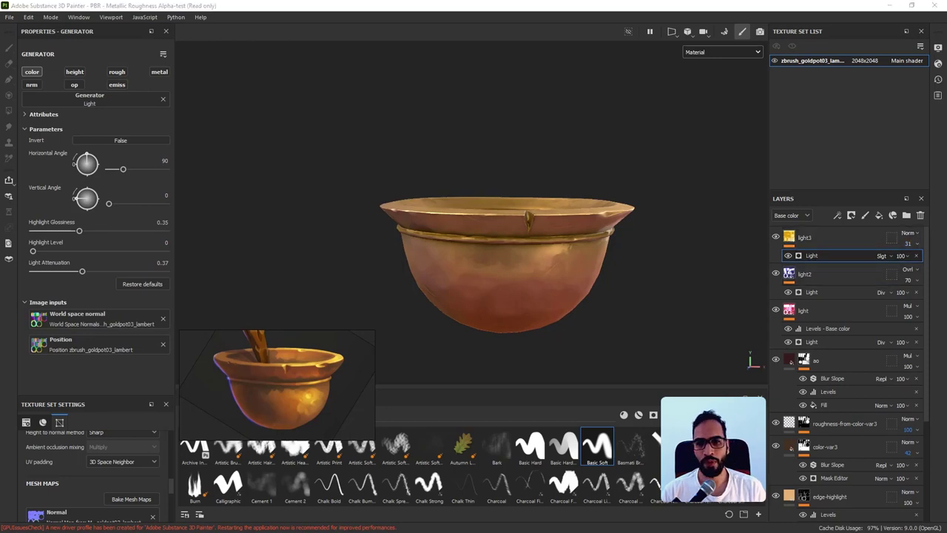
{"action": "left_click_drag", "start_coordinate": [633, 261], "coordinate": [639, 302], "text": "alt"}
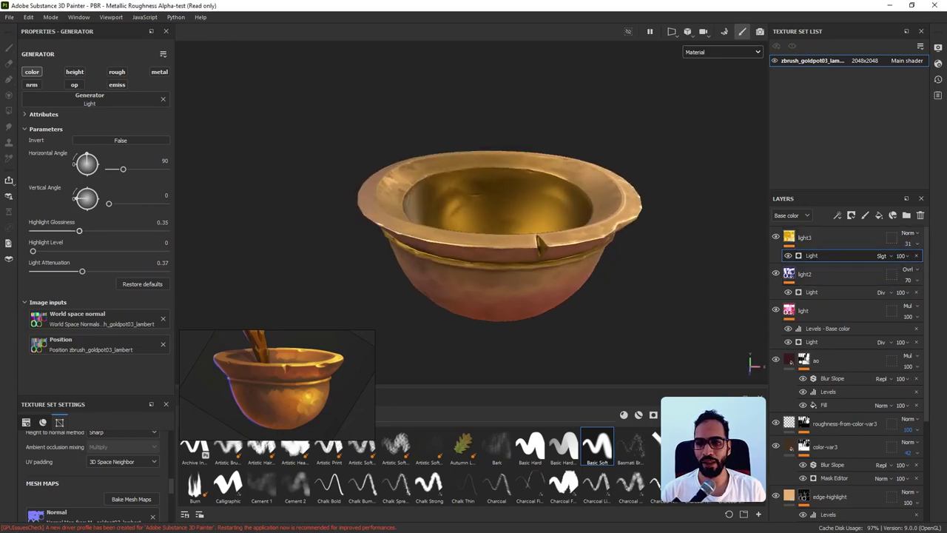
{"action": "left_click", "coordinate": [907, 233]}
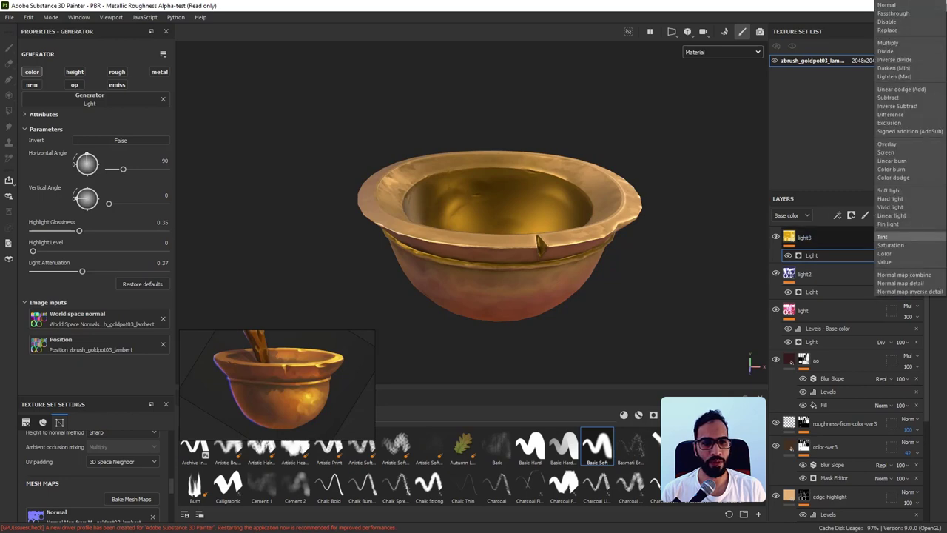
{"action": "left_click", "coordinate": [889, 190]}
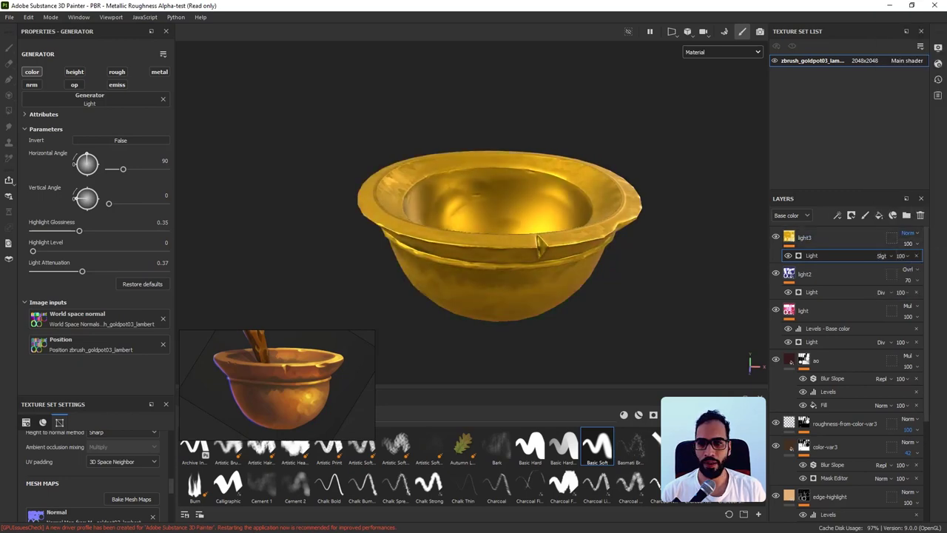
{"action": "left_click_drag", "start_coordinate": [79, 231], "coordinate": [33, 231]}
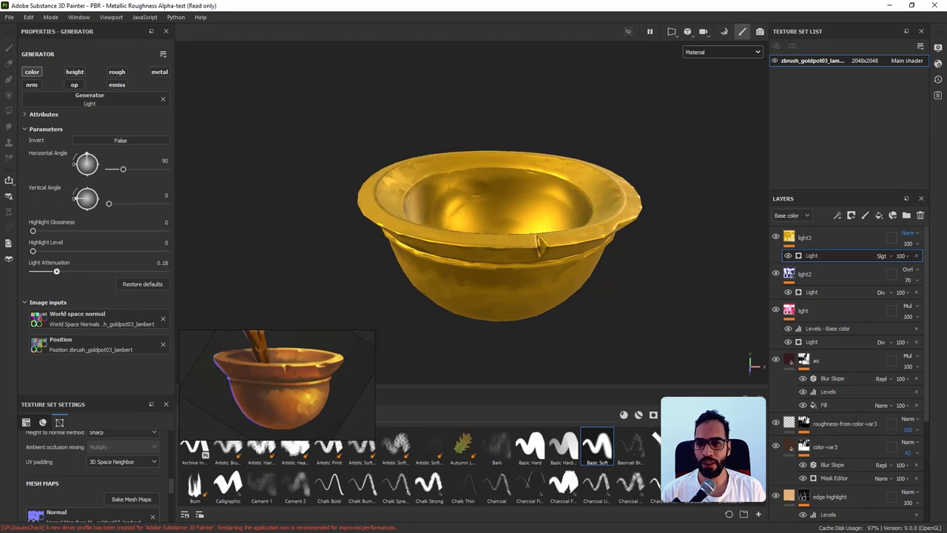
{"action": "left_click_drag", "start_coordinate": [56, 271], "coordinate": [42, 271]}
{"action": "left_click_drag", "start_coordinate": [486, 232], "coordinate": [525, 237], "text": "alt"}
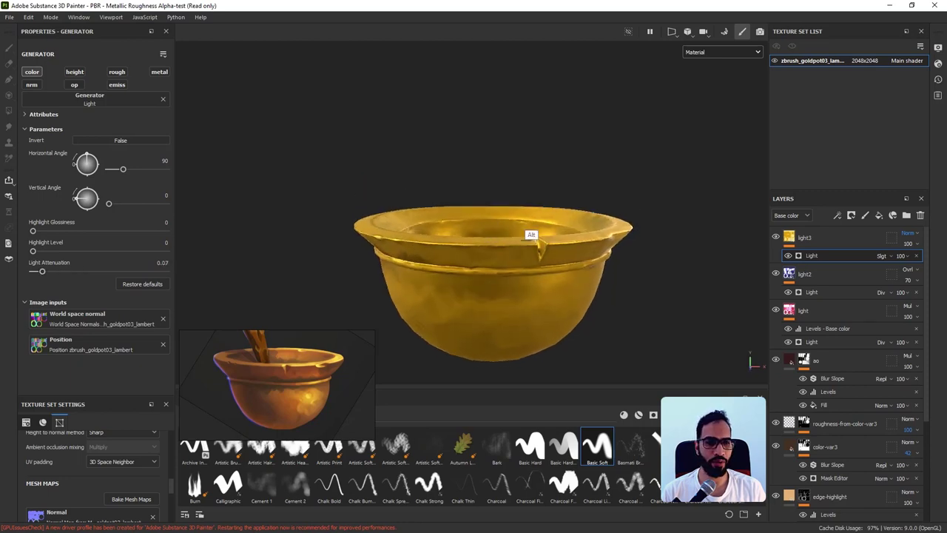
{"action": "left_click_drag", "start_coordinate": [643, 313], "coordinate": [676, 270], "text": "alt"}
{"action": "scroll", "coordinate": [676, 270], "scroll_direction": "up", "scroll_amount": 1}
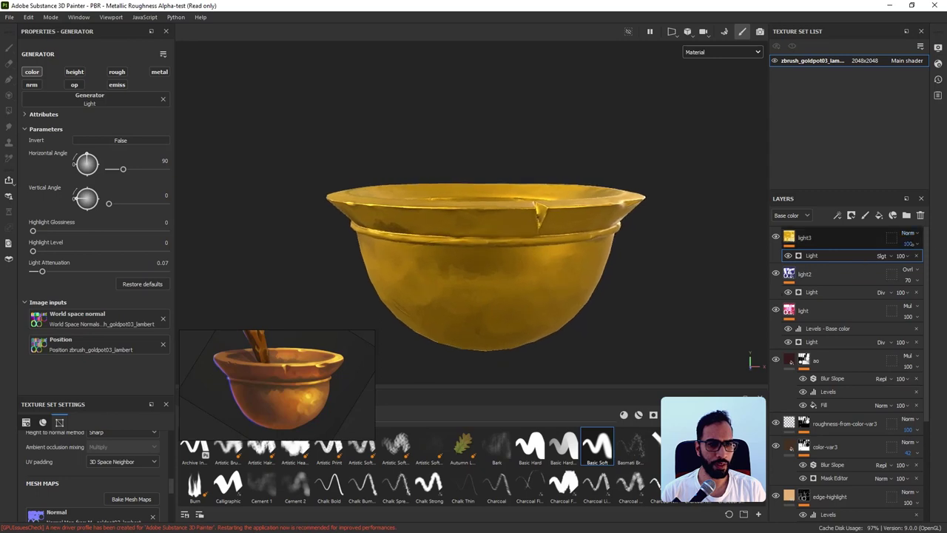
Lower the light3 layer's opacity to 11 and sample an orange base color from the reference pot.
{"action": "left_click", "coordinate": [901, 255]}
{"action": "left_click_drag", "start_coordinate": [942, 261], "coordinate": [907, 261]}
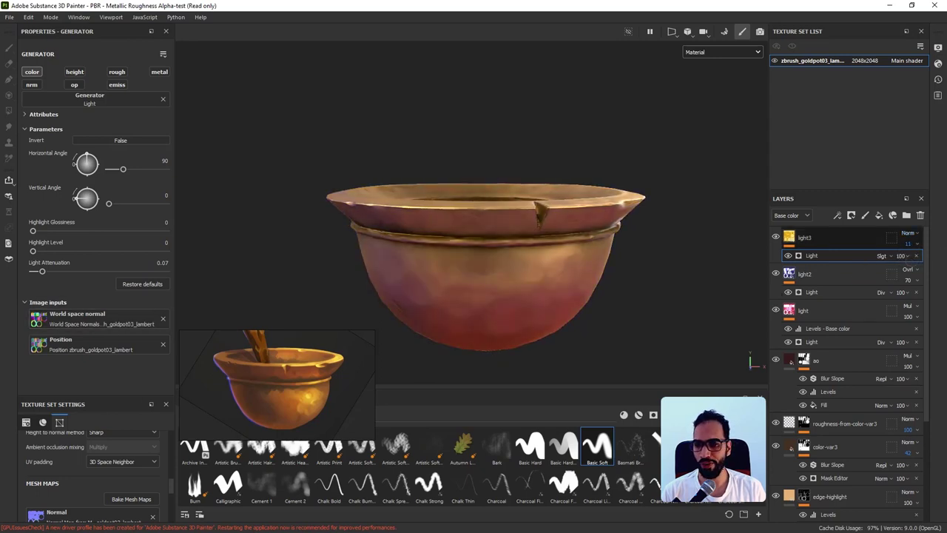
{"action": "left_click", "coordinate": [789, 237]}
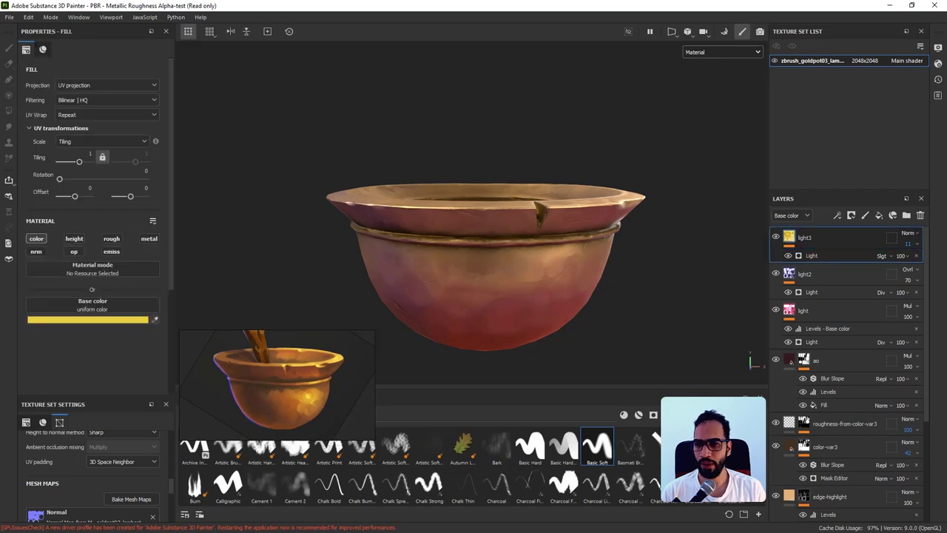
{"action": "left_click", "coordinate": [155, 319]}
{"action": "left_click", "coordinate": [307, 398]}
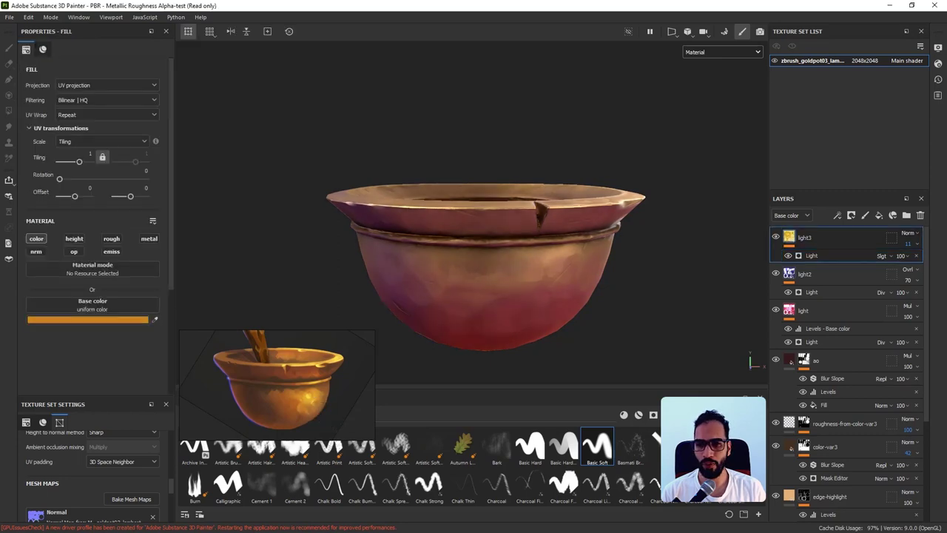
Resample the light3 layer's base color as a golden yellow from the reference pot's bright highlight.
{"action": "left_click", "coordinate": [155, 320]}
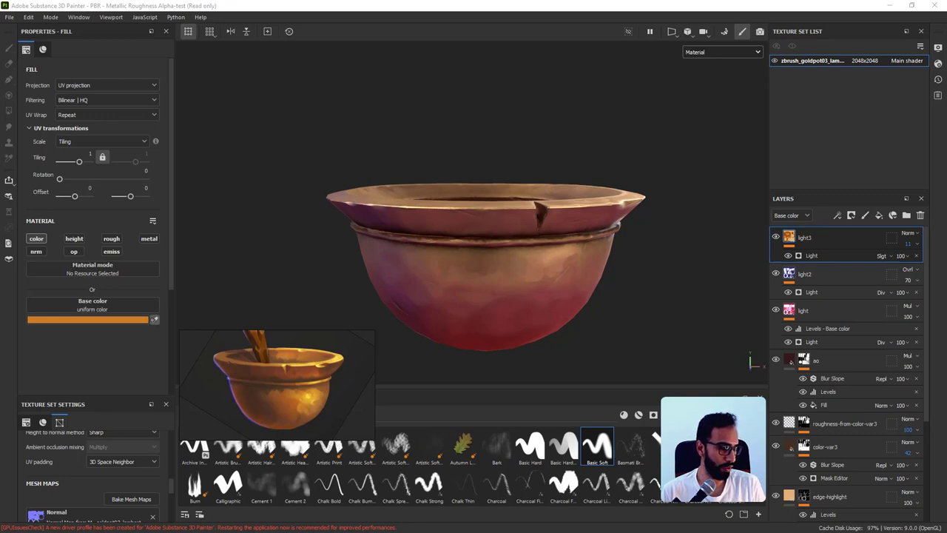
{"action": "left_click", "coordinate": [310, 397]}
{"action": "left_click_drag", "start_coordinate": [668, 294], "coordinate": [683, 271], "text": "alt"}
Set the light3 layer's opacity to 30 and compare the pot with the layer hidden and shown.
{"action": "left_click", "coordinate": [901, 255]}
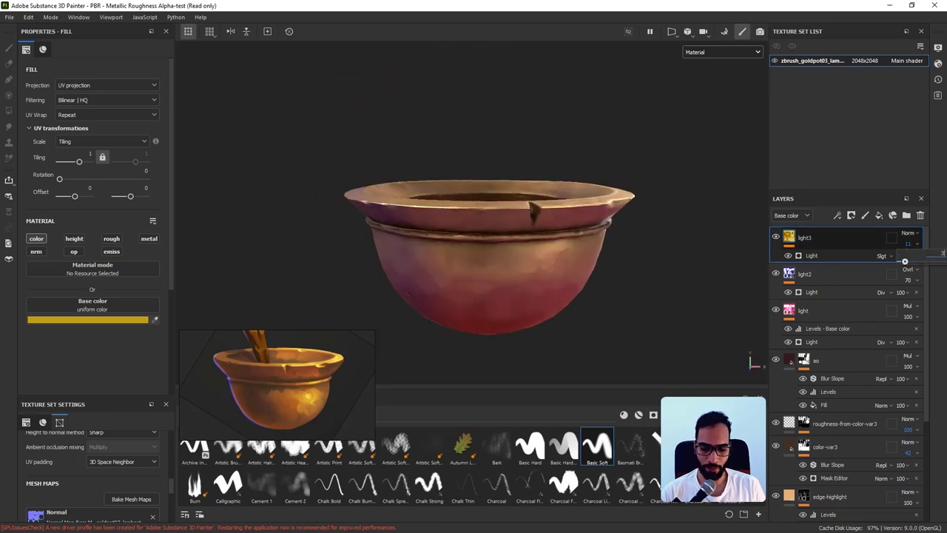
{"action": "left_click_drag", "start_coordinate": [904, 262], "coordinate": [912, 261]}
{"action": "left_click_drag", "start_coordinate": [655, 317], "coordinate": [656, 275], "text": "alt"}
{"action": "left_click", "coordinate": [775, 236]}
{"action": "left_click", "coordinate": [775, 237]}
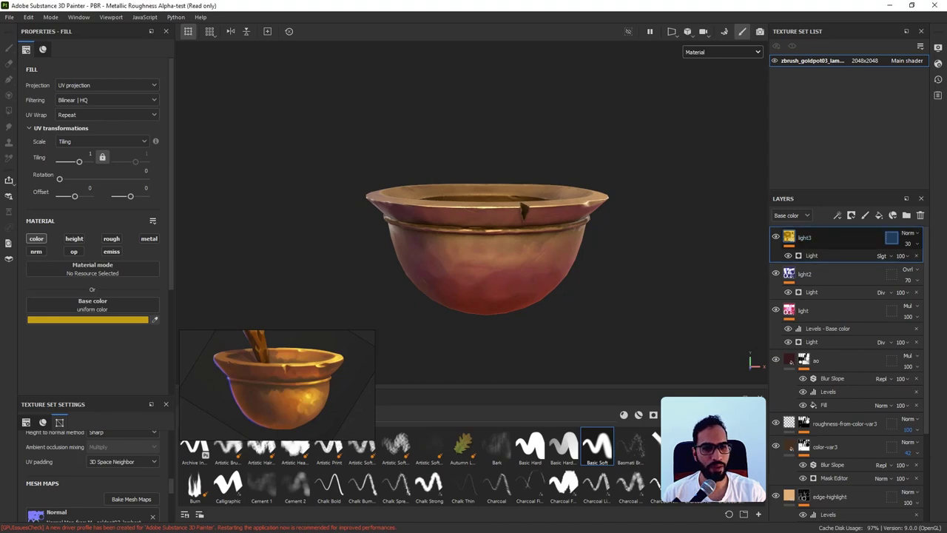
Raise the light3 layer's opacity to 100 and inspect the golden pot from several angles.
{"action": "left_click", "coordinate": [908, 243]}
{"action": "left_click_drag", "start_coordinate": [913, 261], "coordinate": [941, 261]}
{"action": "left_click", "coordinate": [928, 271]}
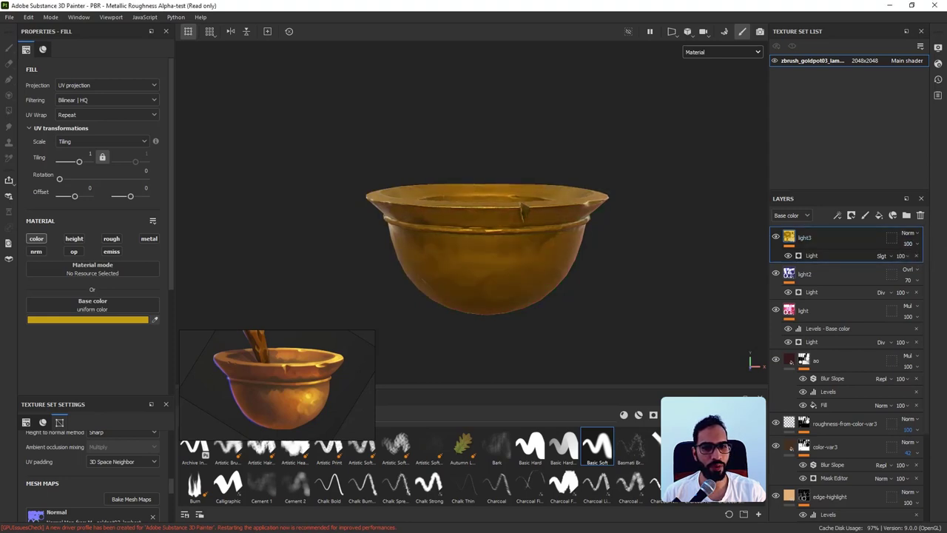
{"action": "mouse_move", "coordinate": [592, 215]}
{"action": "left_mouse_down", "text": "alt"}
{"action": "mouse_move", "coordinate": [590, 256]}
{"action": "mouse_move", "coordinate": [588, 216]}
{"action": "left_mouse_up", "text": "alt"}
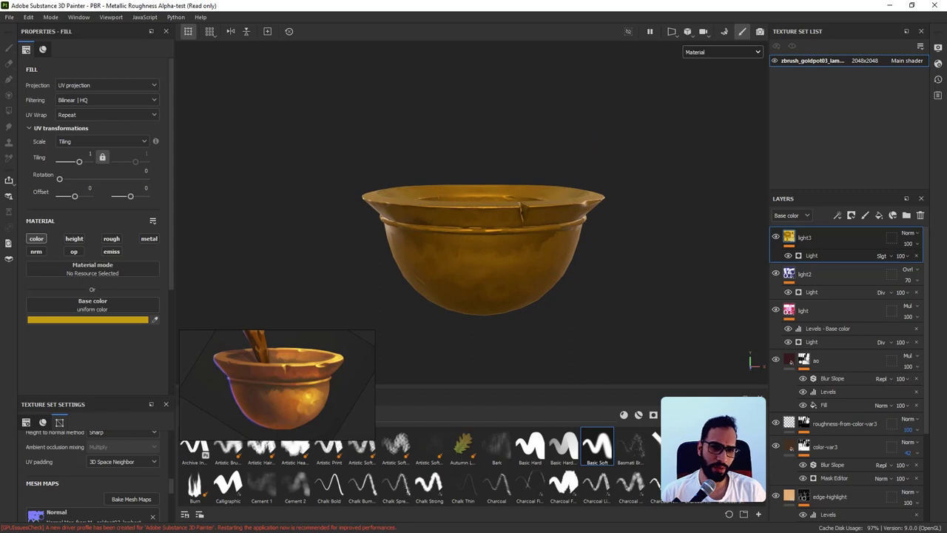
{"action": "left_click_drag", "start_coordinate": [677, 262], "coordinate": [640, 235], "text": "alt"}
{"action": "right_click_drag", "start_coordinate": [640, 233], "coordinate": [708, 309], "text": "alt"}
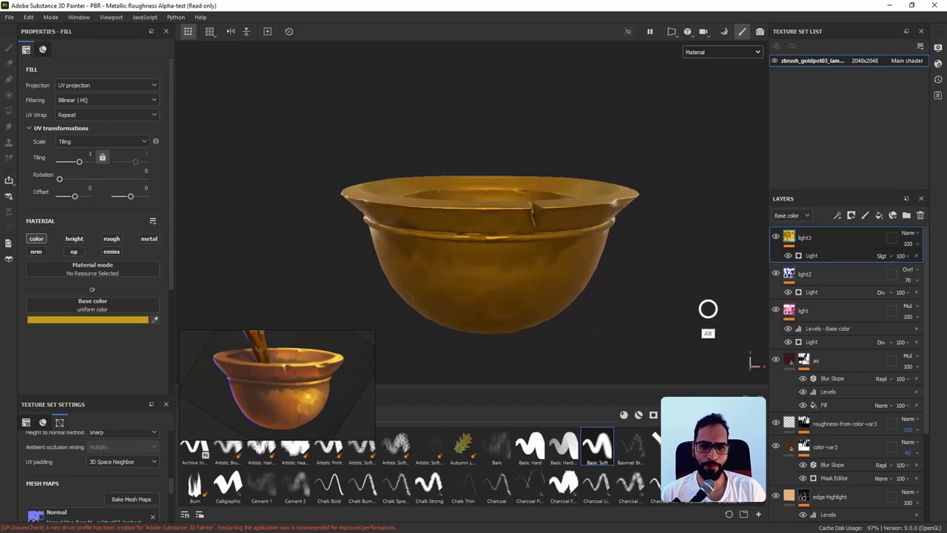
{"action": "left_click_drag", "start_coordinate": [708, 308], "coordinate": [685, 262], "text": "alt"}
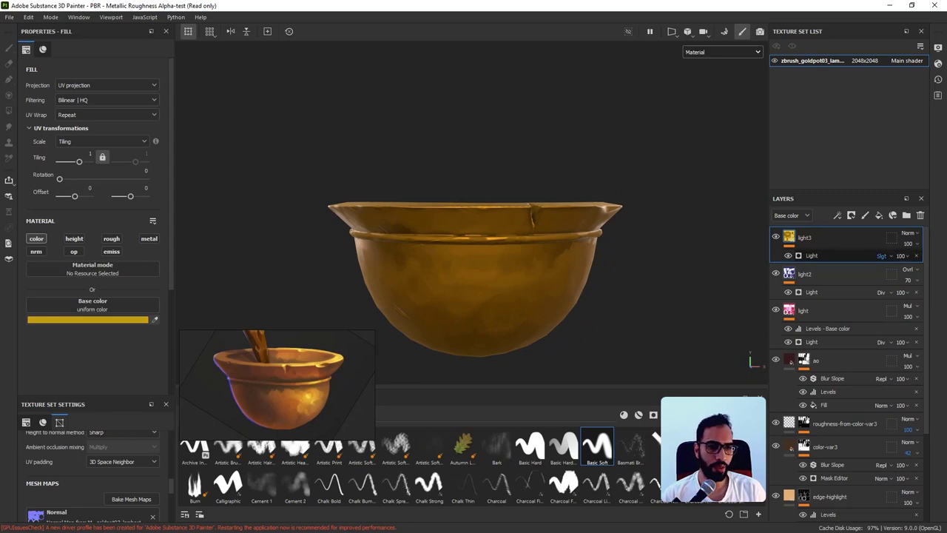
{"action": "left_click_drag", "start_coordinate": [649, 296], "coordinate": [655, 320], "text": "alt"}
Fine-tune the light3 layer's golden yellow base color.
{"action": "left_click", "coordinate": [104, 319]}
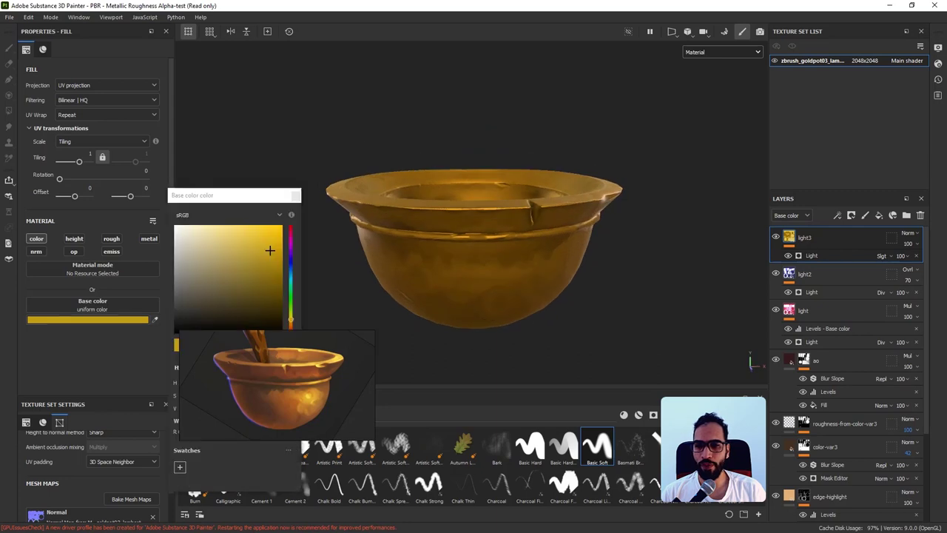
{"action": "left_click", "coordinate": [296, 195]}
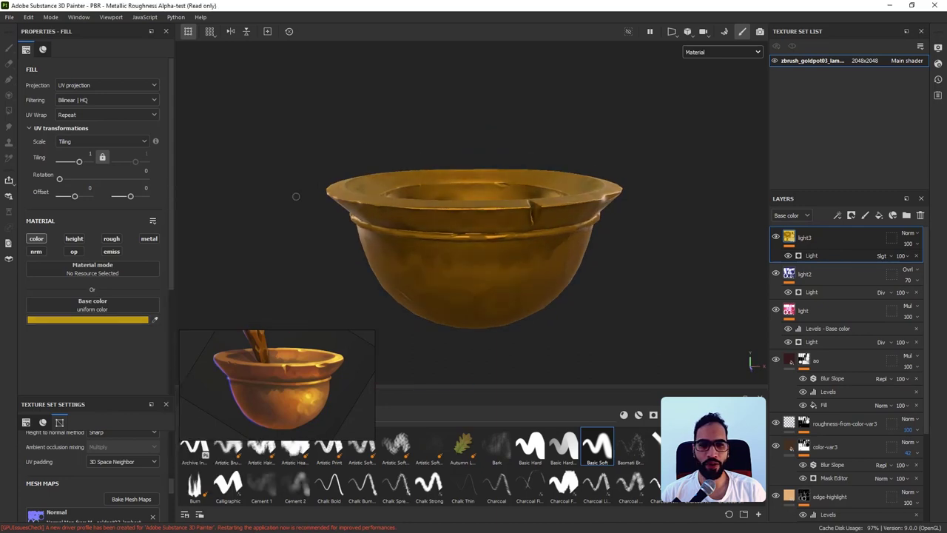
Lower the light3 layer's opacity to 19 and compare the pot with the layer hidden and shown from several angles.
{"action": "left_click", "coordinate": [907, 233]}
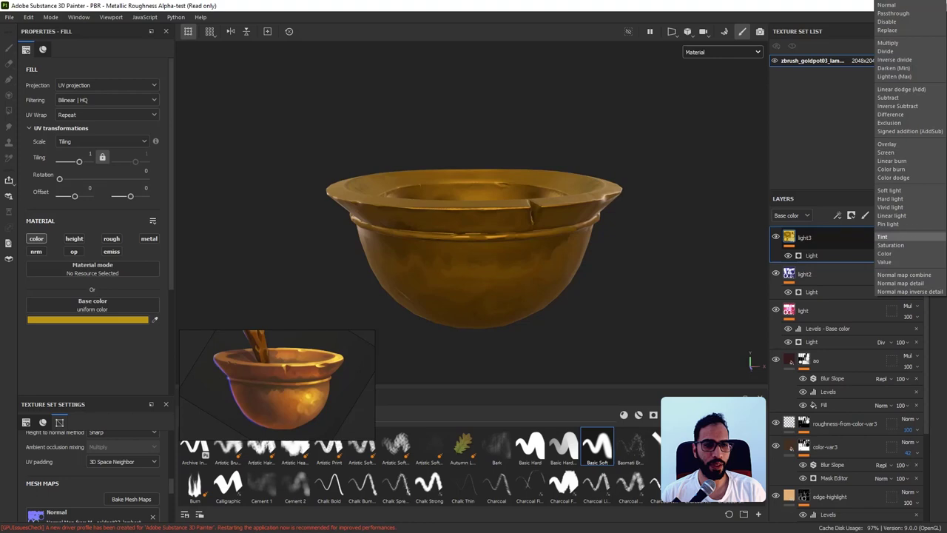
{"action": "left_click", "coordinate": [888, 237]}
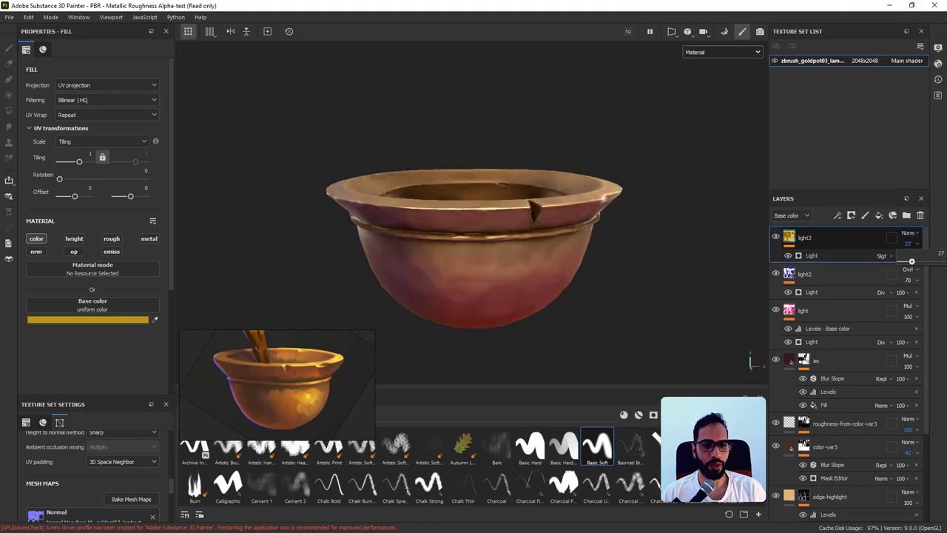
{"action": "left_click_drag", "start_coordinate": [562, 237], "coordinate": [535, 239], "text": "alt"}
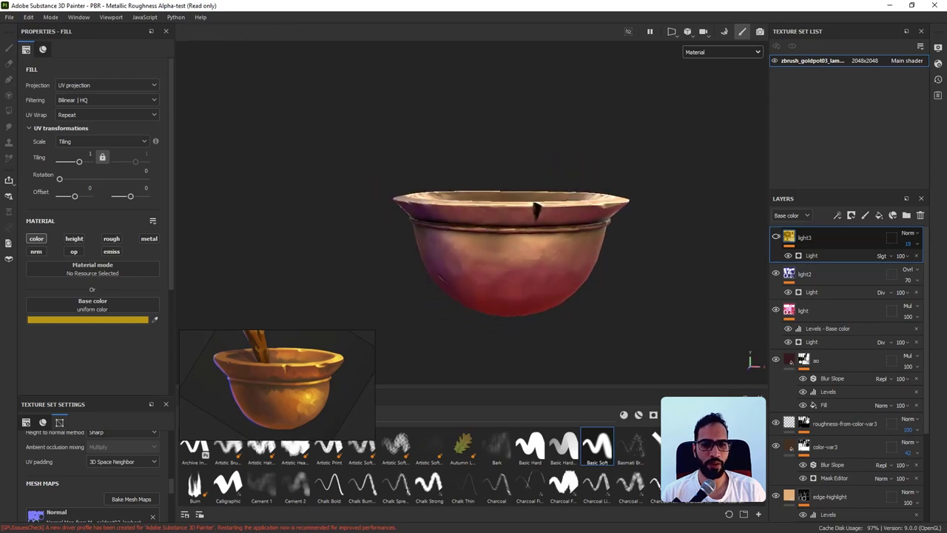
{"action": "left_click", "coordinate": [775, 237]}
{"action": "mouse_move", "coordinate": [692, 259]}
{"action": "left_mouse_down", "text": "alt"}
{"action": "mouse_move", "coordinate": [711, 256]}
{"action": "mouse_move", "coordinate": [703, 325]}
{"action": "mouse_move", "coordinate": [706, 259]}
{"action": "left_mouse_up", "text": "alt"}
{"action": "right_click_drag", "start_coordinate": [629, 229], "coordinate": [665, 231], "text": "alt"}
{"action": "middle_click_drag", "start_coordinate": [525, 197], "coordinate": [510, 176], "text": "alt"}
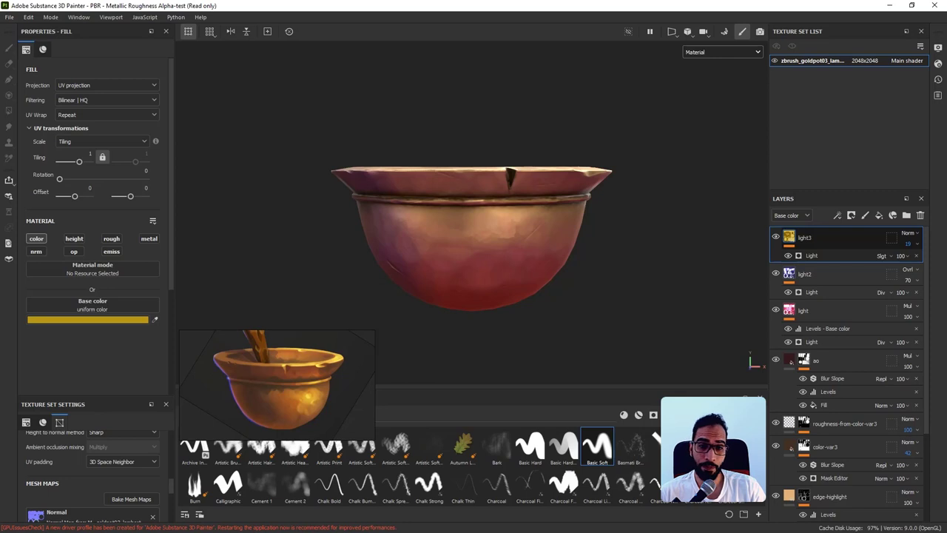
{"action": "left_click_drag", "start_coordinate": [509, 176], "coordinate": [509, 180], "text": "alt"}
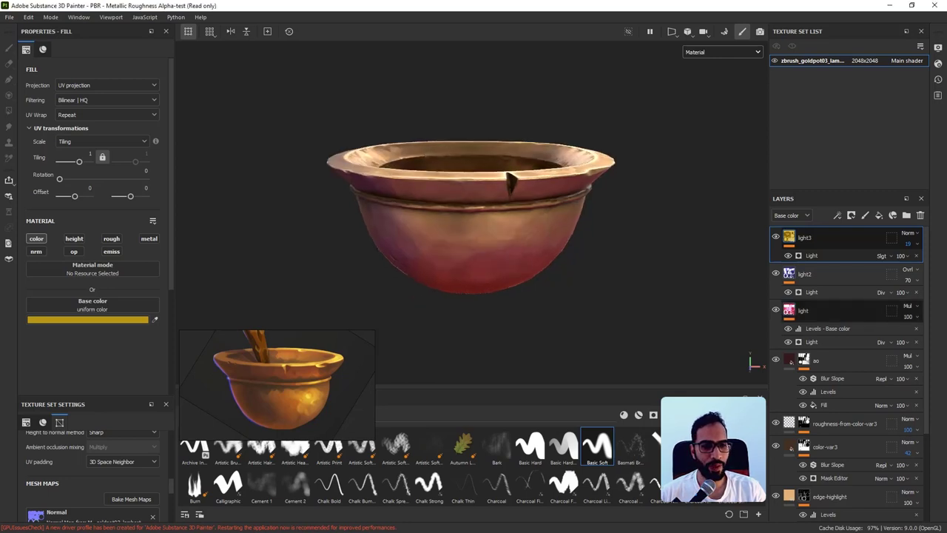
Reduce the opacity of the pink light layer to 30.
{"action": "left_click", "coordinate": [836, 311]}
{"action": "left_click", "coordinate": [916, 317]}
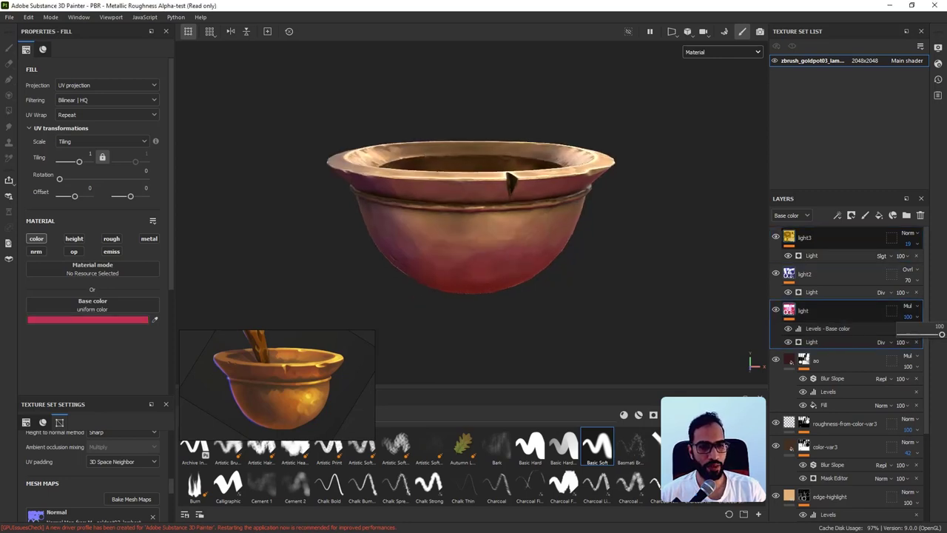
{"action": "left_click_drag", "start_coordinate": [941, 334], "coordinate": [910, 335]}
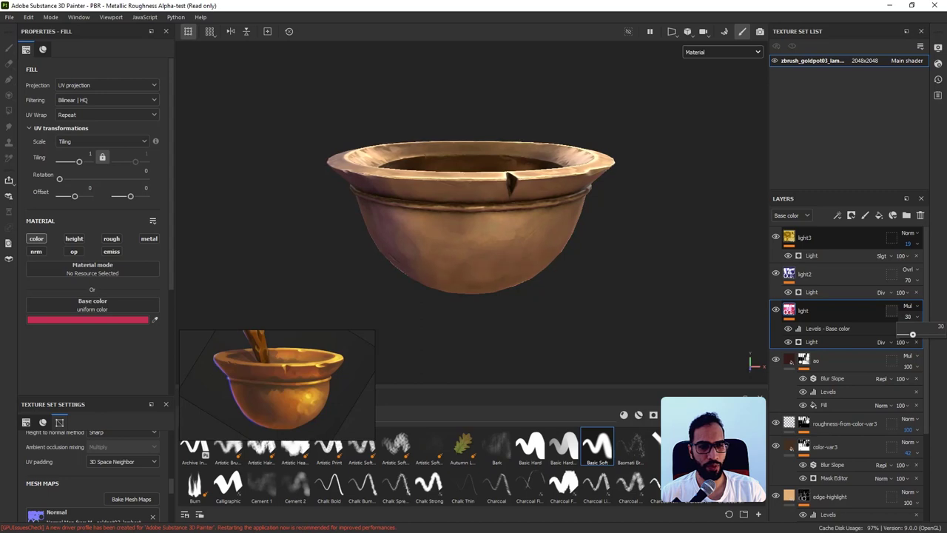
Set the light3 layer's opacity to 30 and check the pot under rotated environment lighting.
{"action": "left_click_drag", "start_coordinate": [908, 261], "coordinate": [910, 261]}
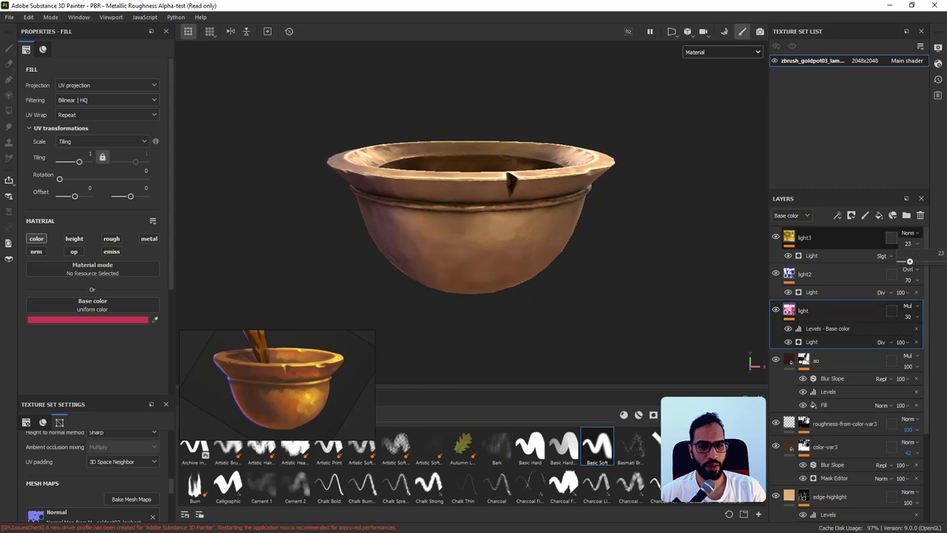
{"action": "left_click_drag", "start_coordinate": [473, 296], "coordinate": [474, 266], "text": "alt"}
{"action": "right_click_drag", "start_coordinate": [473, 266], "coordinate": [566, 266], "text": "shift"}
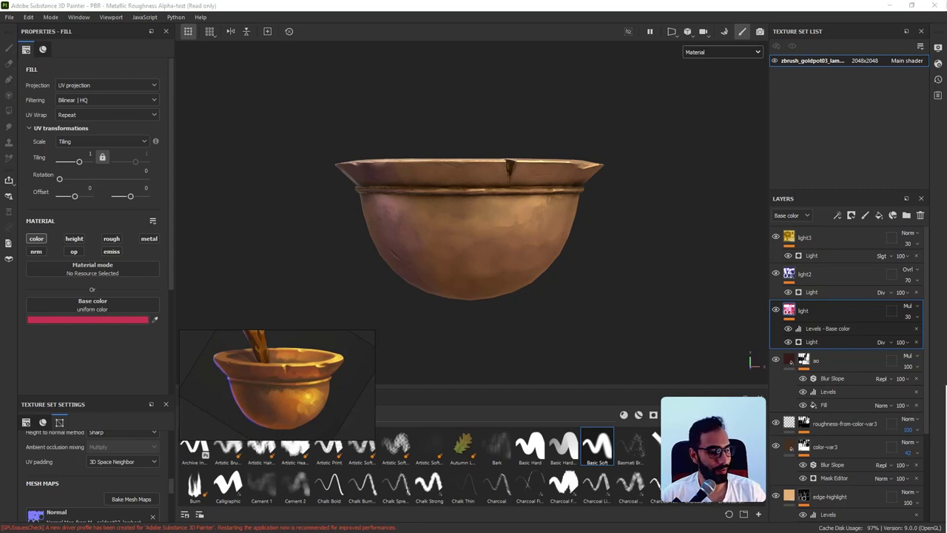
{"action": "left_click_drag", "start_coordinate": [473, 266], "coordinate": [482, 280], "text": "alt"}
{"action": "right_click_drag", "start_coordinate": [474, 266], "coordinate": [492, 266], "text": "shift"}
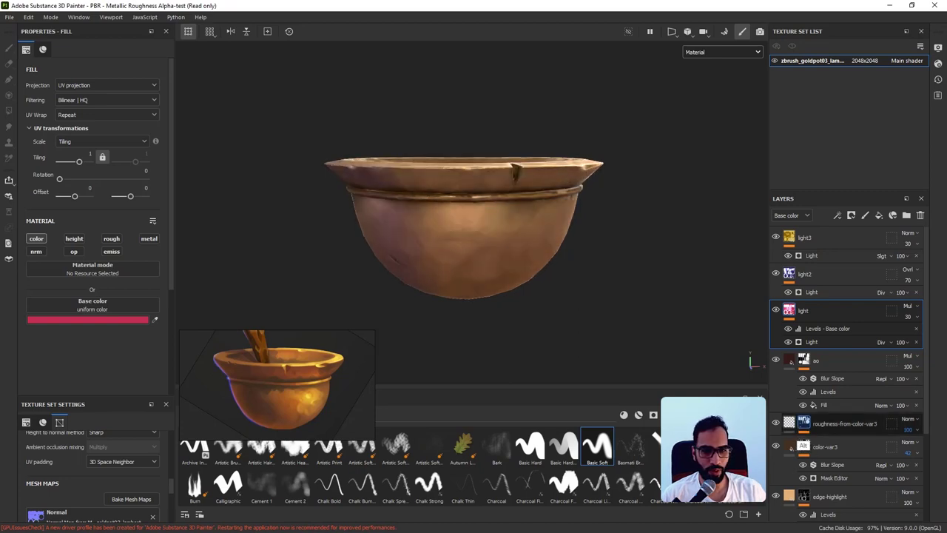
Inspect the roughness-from-color-var3 layer's mask on the pot, followed by the Roughness channel alone.
{"action": "left_click", "coordinate": [803, 423], "text": "alt"}
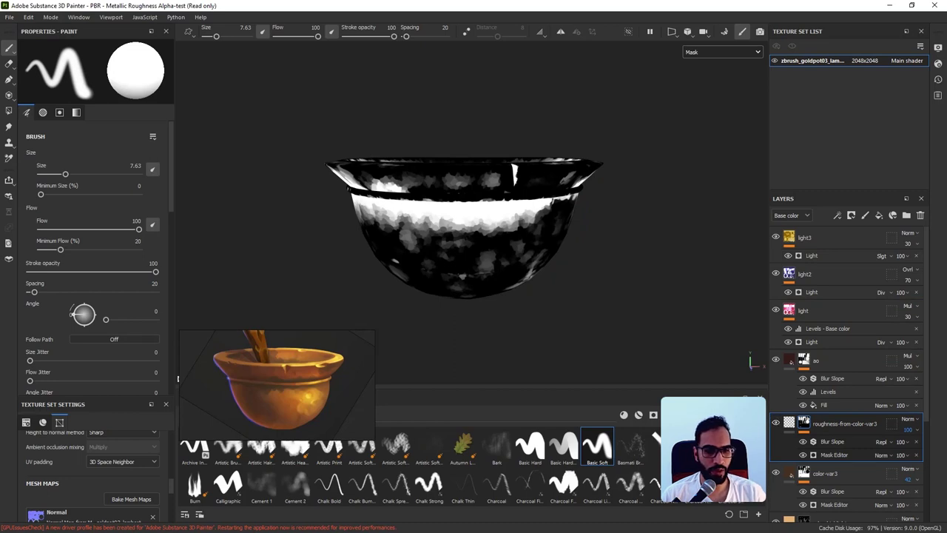
{"action": "scroll", "coordinate": [512, 284], "scroll_direction": "down", "scroll_amount": 2}
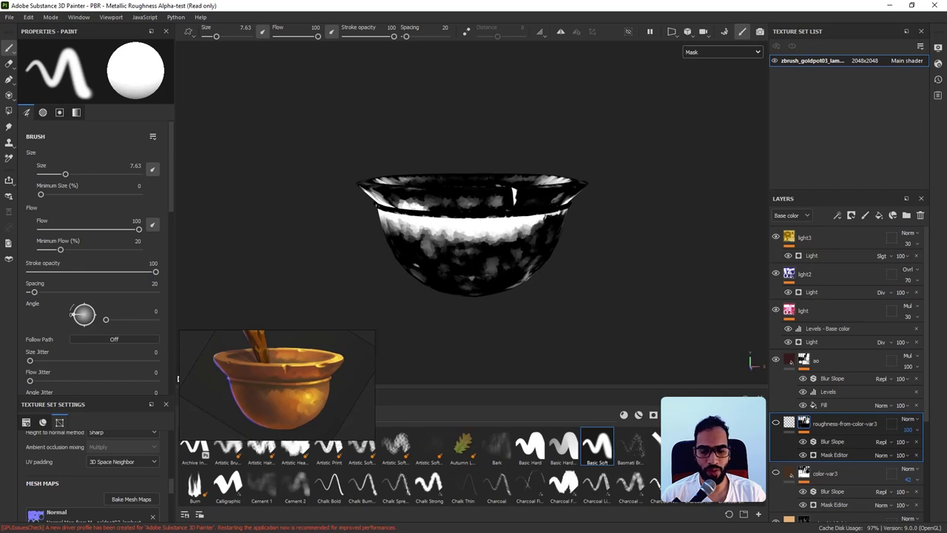
{"action": "left_click", "coordinate": [722, 52]}
{"action": "left_click", "coordinate": [710, 95]}
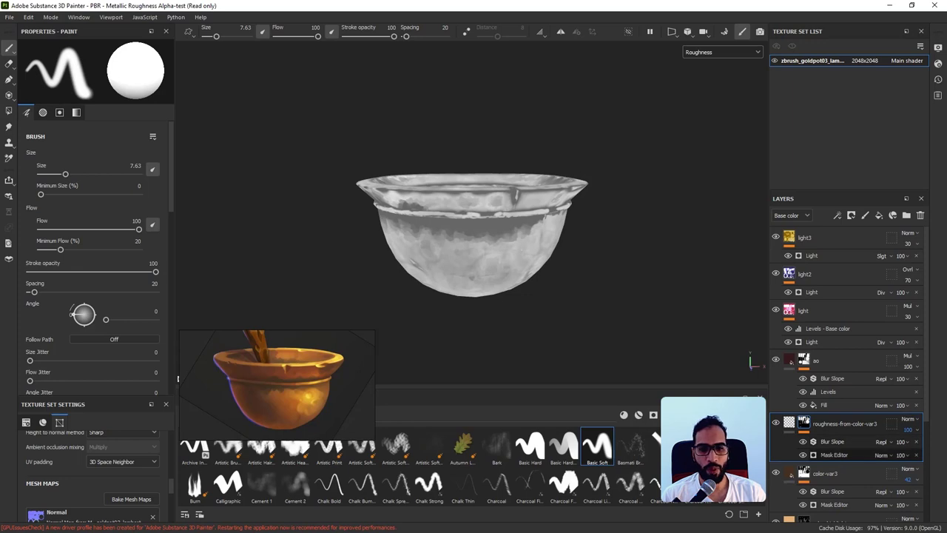
Open the Mask Editor generator settings of the roughness-from-color-var3 layer and return to the full material display.
{"action": "left_click", "coordinate": [834, 455]}
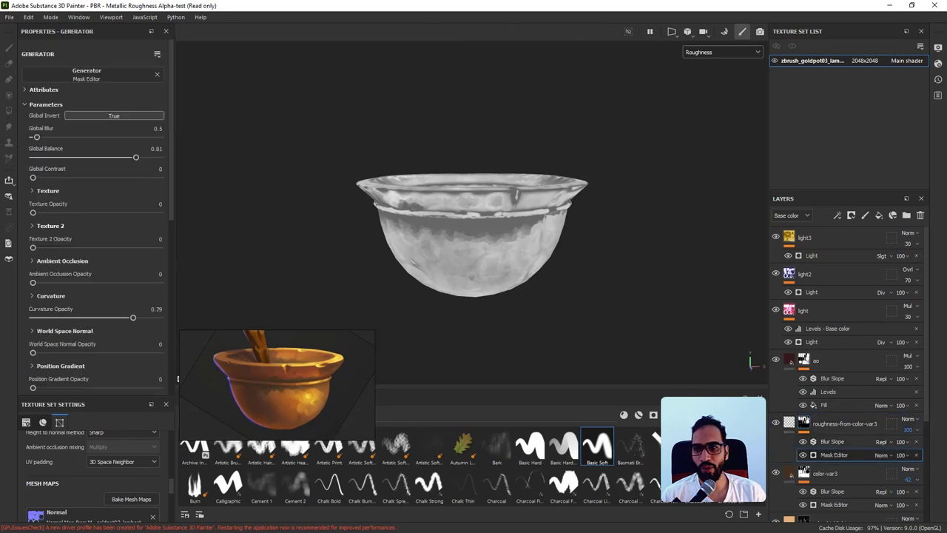
{"action": "scroll", "coordinate": [472, 207], "scroll_direction": "up", "scroll_amount": 4}
{"action": "key", "text": "m"}
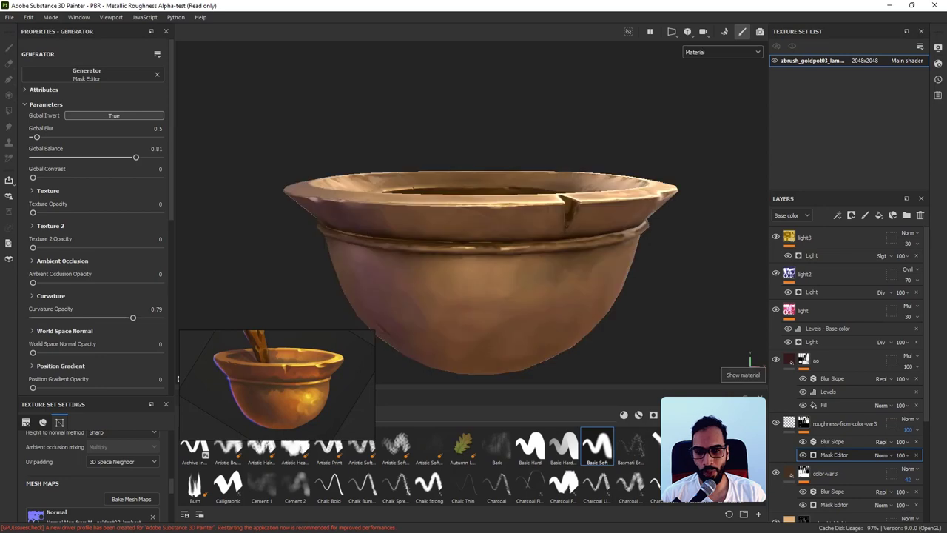
Turn off Global Invert in the Mask Editor of the roughness-from-color-var3 layer.
{"action": "right_click_drag", "start_coordinate": [473, 274], "coordinate": [510, 273], "text": "shift"}
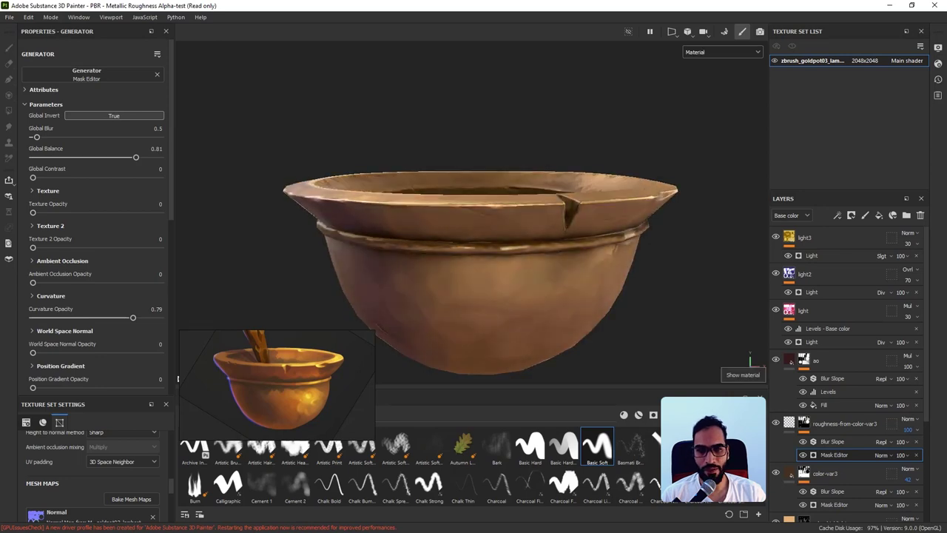
{"action": "mouse_move", "coordinate": [495, 262]}
{"action": "left_mouse_down"}
{"action": "mouse_move", "coordinate": [532, 285]}
{"action": "mouse_move", "coordinate": [497, 264]}
{"action": "left_mouse_up"}
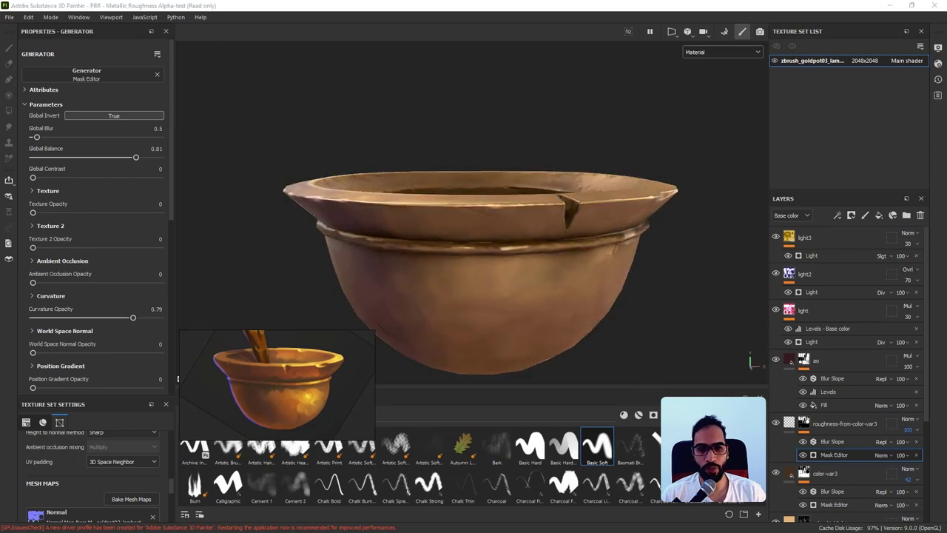
{"action": "left_click", "coordinate": [114, 116]}
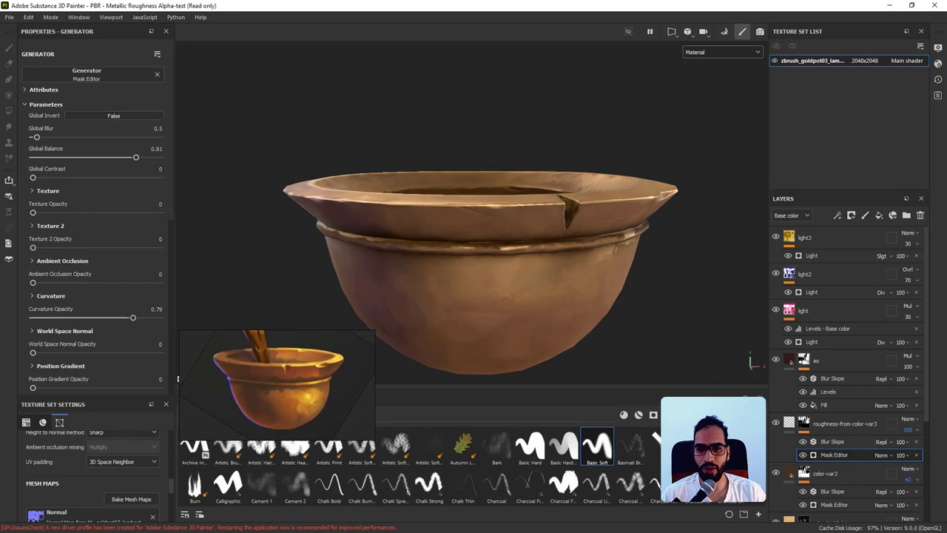
Examine how the pot's surface reflects light from several angles and under rotated environment lighting.
{"action": "left_click_drag", "start_coordinate": [474, 288], "coordinate": [475, 266], "text": "alt"}
{"action": "right_click_drag", "start_coordinate": [475, 267], "coordinate": [538, 272], "text": "shift"}
{"action": "left_click_drag", "start_coordinate": [546, 254], "coordinate": [518, 236], "text": "alt"}
{"action": "right_click_drag", "start_coordinate": [480, 318], "coordinate": [532, 320], "text": "shift"}
{"action": "middle_click_drag", "start_coordinate": [546, 323], "coordinate": [581, 266], "text": "alt"}
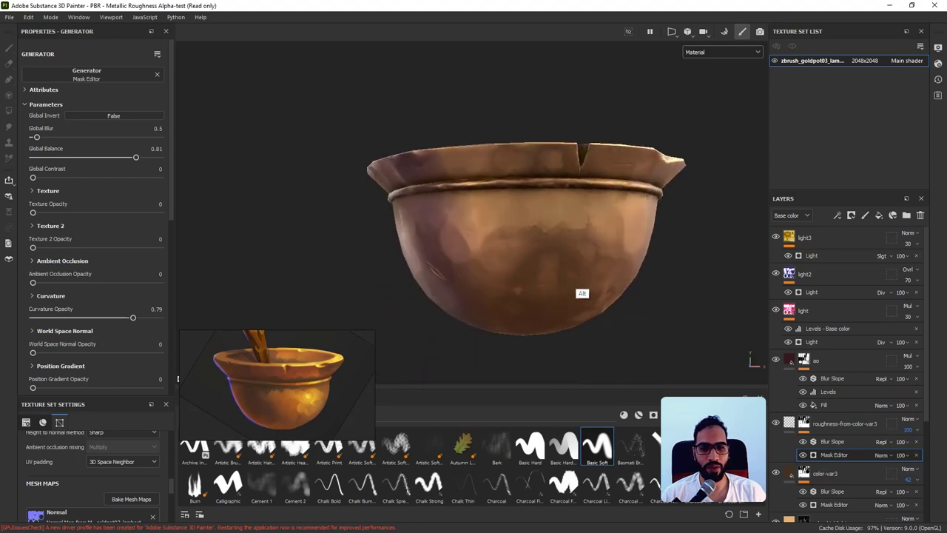
{"action": "left_click_drag", "start_coordinate": [581, 266], "coordinate": [559, 282], "text": "alt"}
{"action": "right_click_drag", "start_coordinate": [558, 282], "coordinate": [514, 276], "text": "shift"}
{"action": "right_click_drag", "start_coordinate": [491, 280], "coordinate": [477, 287], "text": "shift"}
{"action": "right_click_drag", "start_coordinate": [477, 287], "coordinate": [455, 297], "text": "alt"}
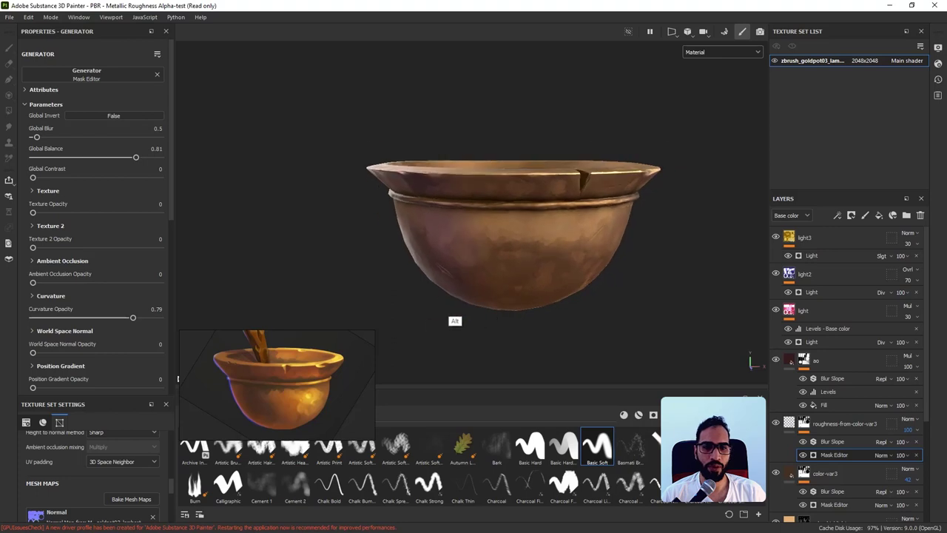
{"action": "left_click_drag", "start_coordinate": [454, 297], "coordinate": [518, 299], "text": "alt"}
{"action": "right_click_drag", "start_coordinate": [519, 301], "coordinate": [492, 293], "text": "shift"}
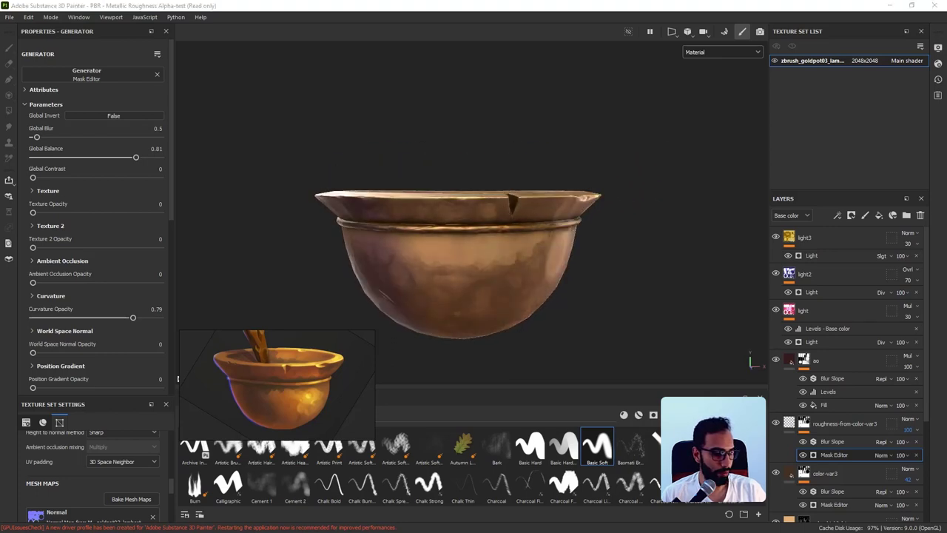
{"action": "left_click_drag", "start_coordinate": [492, 293], "coordinate": [488, 260], "text": "alt"}
{"action": "mouse_move", "coordinate": [555, 268]}
{"action": "right_mouse_down", "text": "shift"}
{"action": "mouse_move", "coordinate": [609, 268]}
{"action": "mouse_move", "coordinate": [626, 289]}
{"action": "right_mouse_up", "text": "shift"}
{"action": "middle_click_drag", "start_coordinate": [626, 295], "coordinate": [660, 228], "text": "alt"}
{"action": "scroll", "coordinate": [660, 229], "scroll_direction": "up", "scroll_amount": 2}
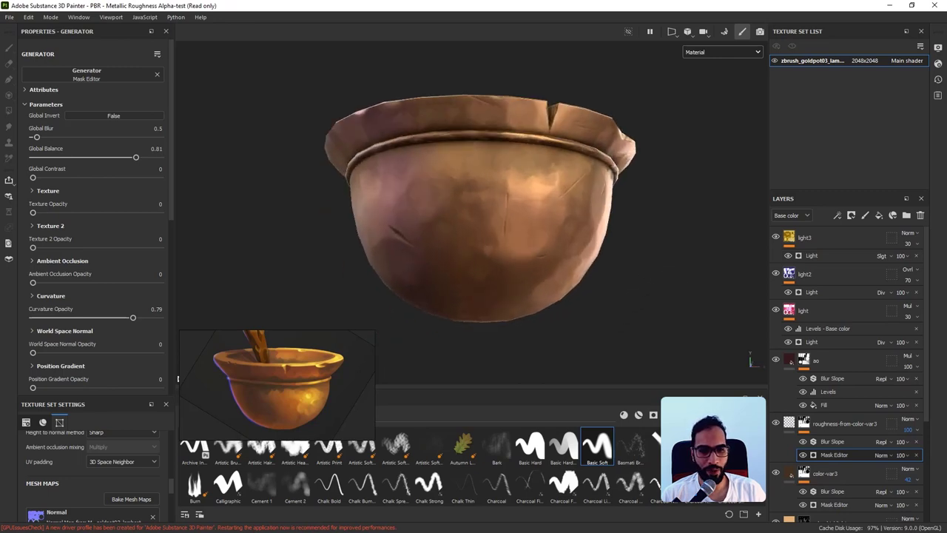
Display the roughness-from-color-var3 mask alone and set its Mask Editor's Global Blur to 0.12 and Global Balance to 0.76.
{"action": "left_click", "coordinate": [776, 422]}
{"action": "left_click", "coordinate": [775, 422]}
{"action": "left_click", "coordinate": [804, 422], "text": "alt"}
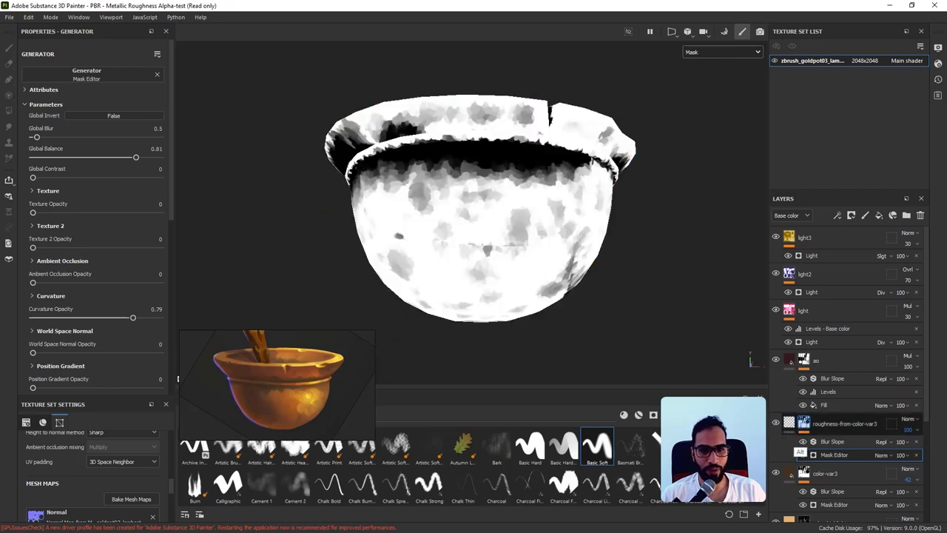
{"action": "left_click_drag", "start_coordinate": [637, 302], "coordinate": [615, 347], "text": "alt"}
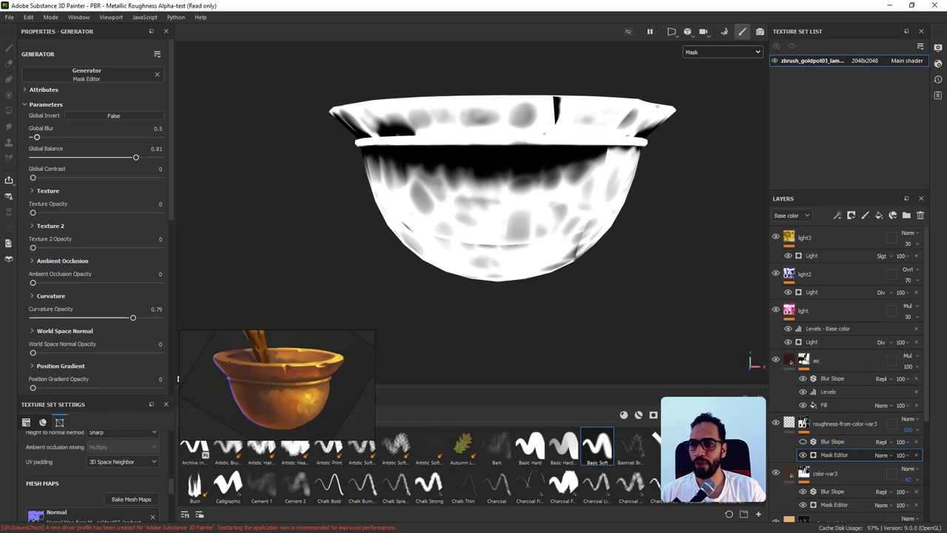
{"action": "left_click_drag", "start_coordinate": [37, 137], "coordinate": [34, 137]}
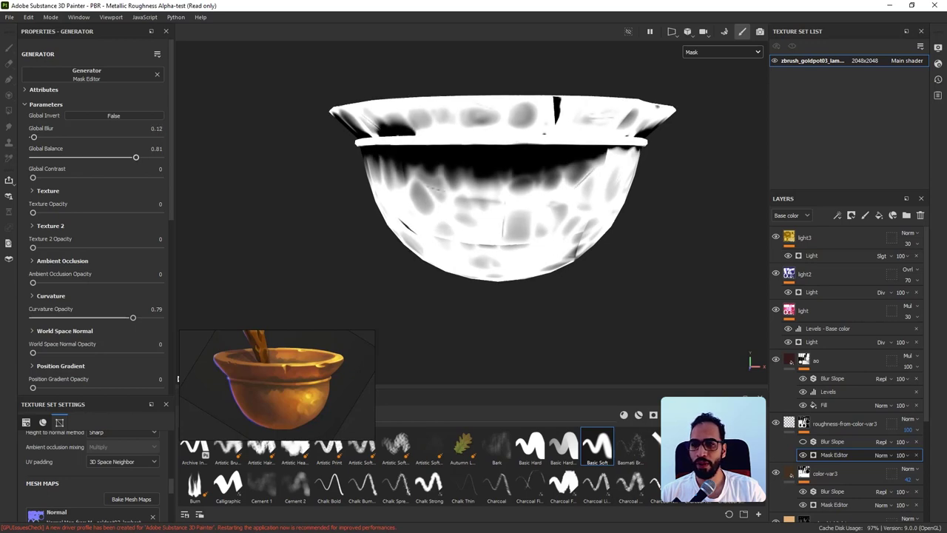
{"action": "left_click_drag", "start_coordinate": [136, 157], "coordinate": [130, 157]}
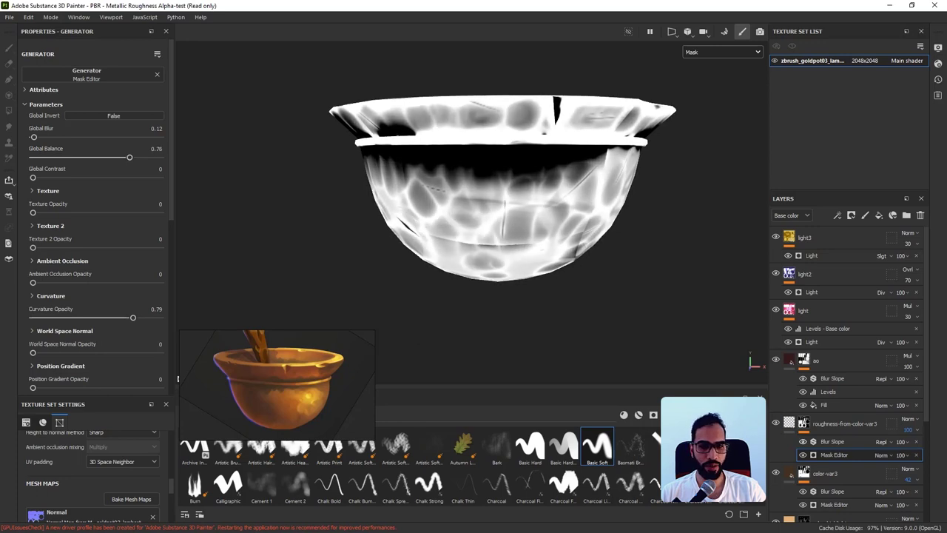
Set the Blur Slope intensity on the roughness-from-color-var3 mask to 0.015 and return to the material view.
{"action": "left_click", "coordinate": [833, 442]}
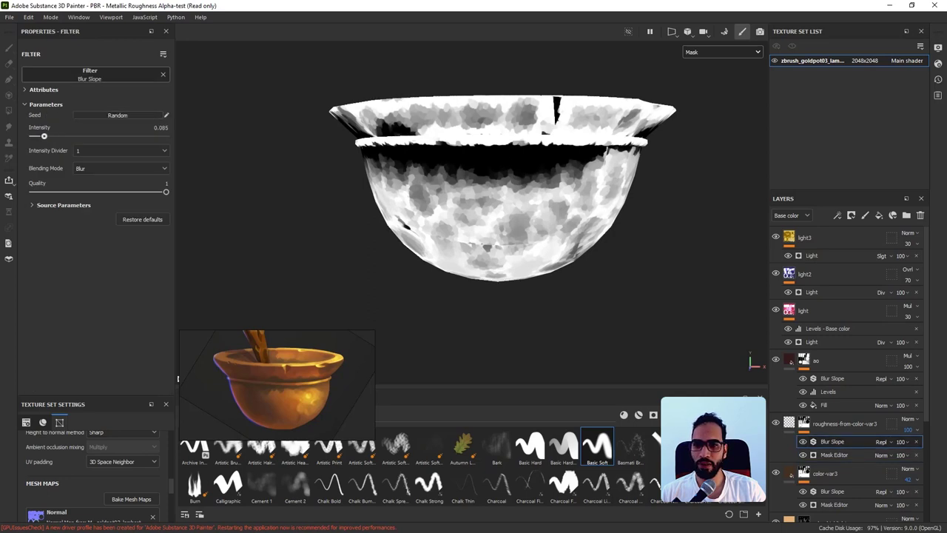
{"action": "left_click_drag", "start_coordinate": [44, 136], "coordinate": [34, 136]}
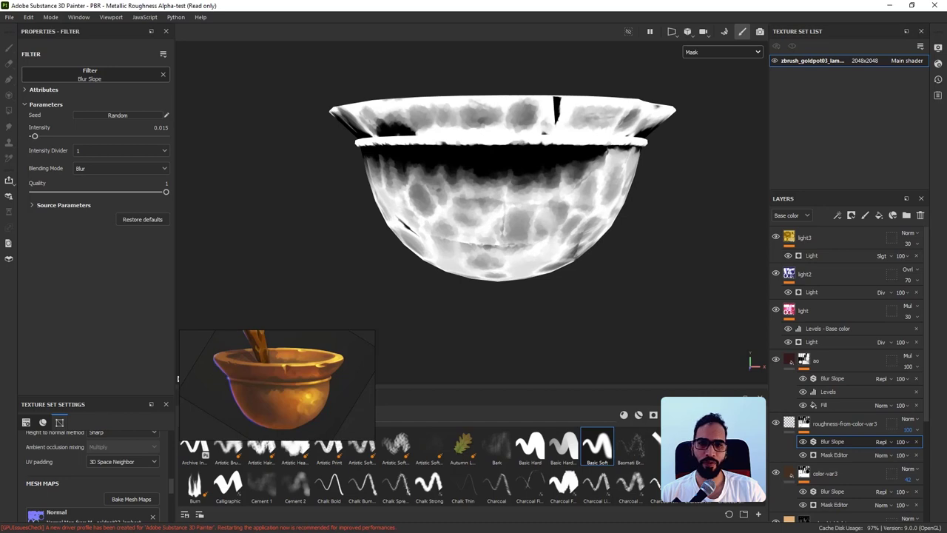
{"action": "key", "text": "m"}
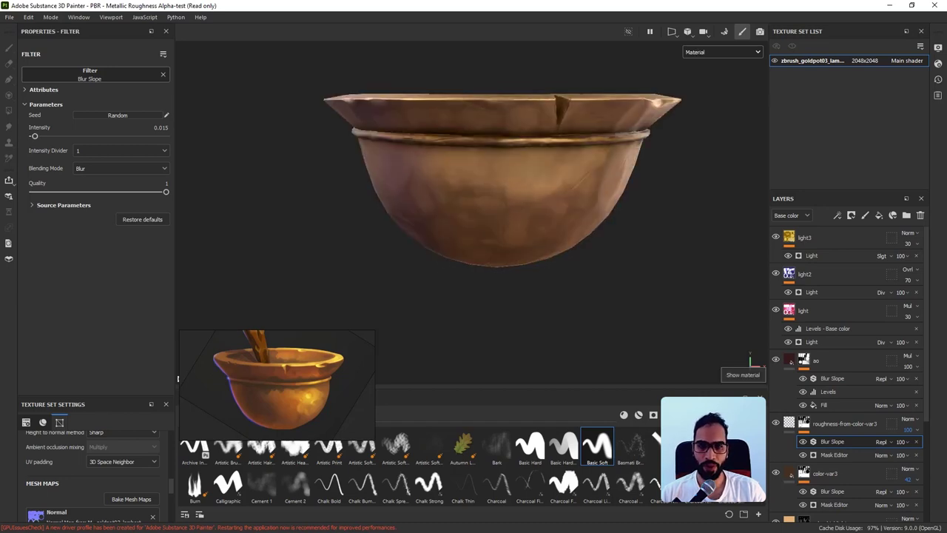
{"action": "left_click_drag", "start_coordinate": [489, 222], "coordinate": [474, 191], "text": "alt"}
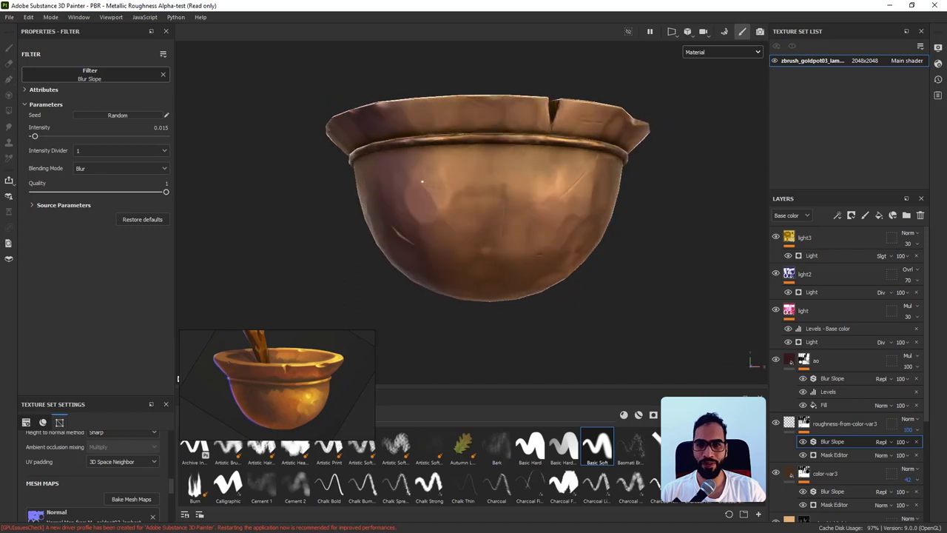
{"action": "key", "text": "Escape"}
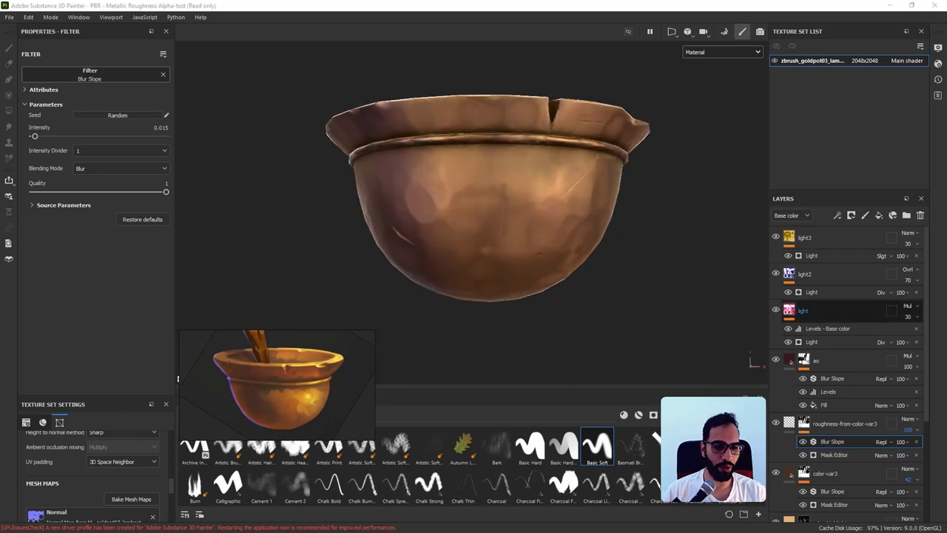
Inspect the edge-highlight layer's mask in isolation, followed by its fill properties and the pot in the material view.
{"action": "scroll", "coordinate": [850, 309], "scroll_direction": "down", "scroll_amount": 4}
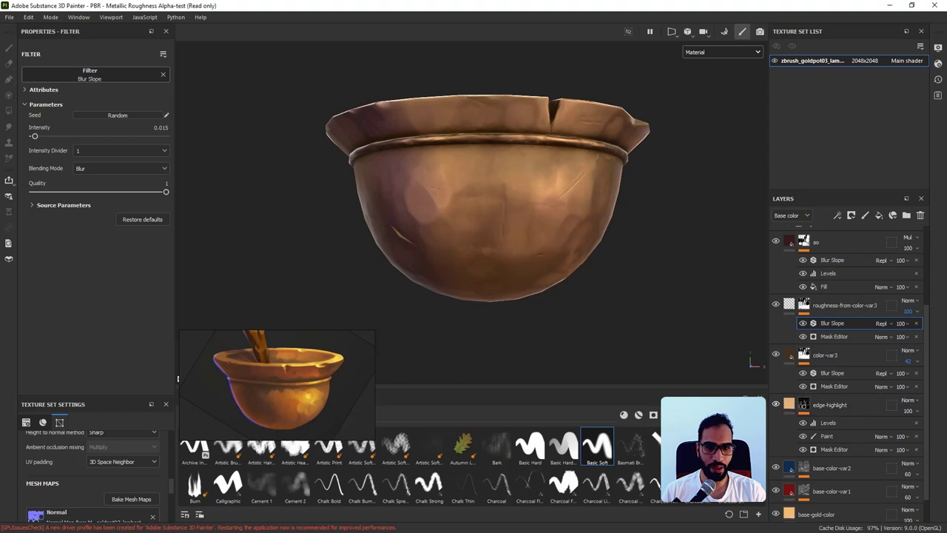
{"action": "left_click", "coordinate": [803, 405], "text": "alt"}
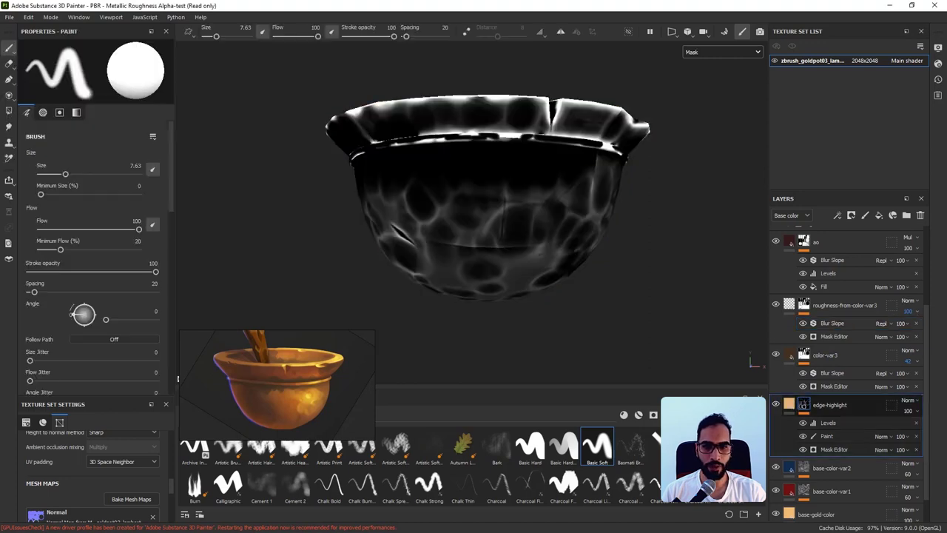
{"action": "scroll", "coordinate": [578, 269], "scroll_direction": "up", "scroll_amount": 1}
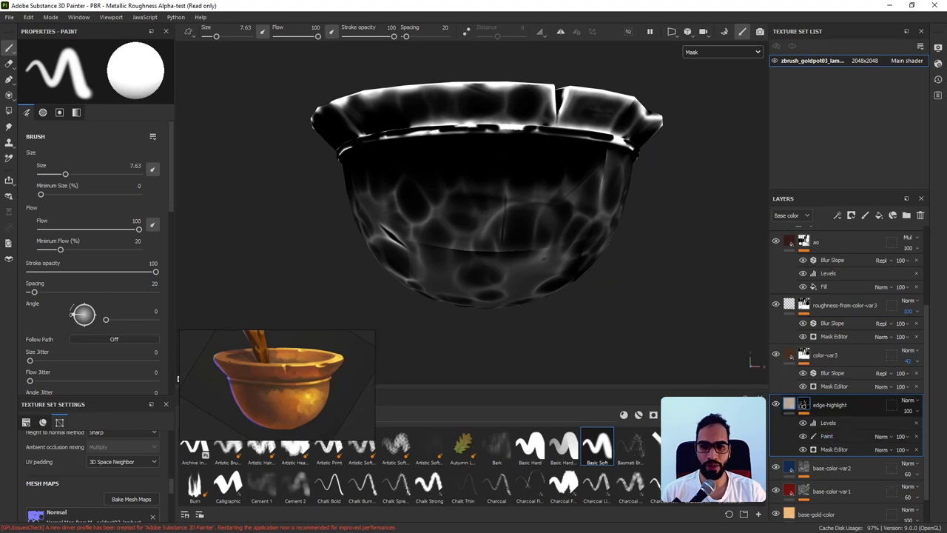
{"action": "left_click", "coordinate": [788, 405]}
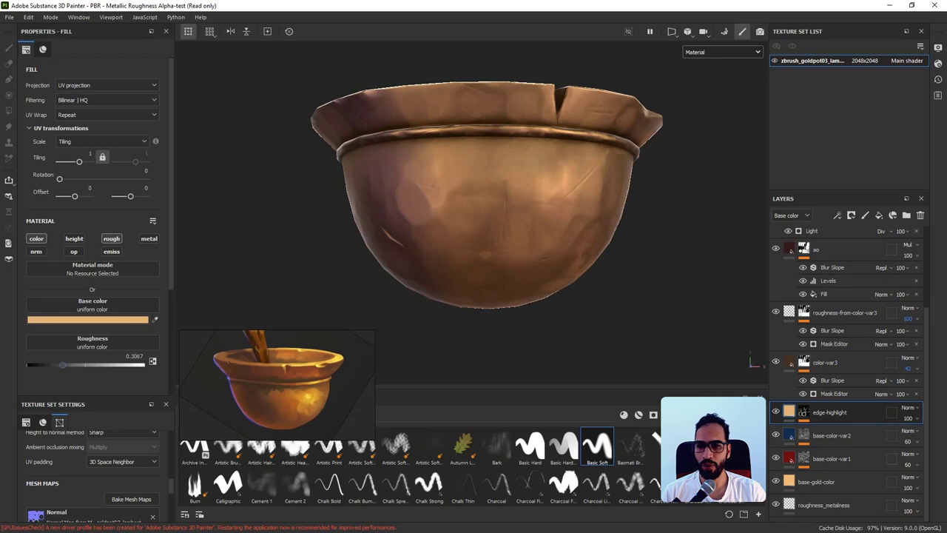
{"action": "mouse_move", "coordinate": [497, 190]}
{"action": "left_mouse_down", "text": "alt"}
{"action": "mouse_move", "coordinate": [511, 234]}
{"action": "mouse_move", "coordinate": [501, 203]}
{"action": "left_mouse_up", "text": "alt"}
With the edge-highlight mask displayed, set its Levels midtone to 1.668 and white input to 0.715.
{"action": "left_click", "coordinate": [803, 411]}
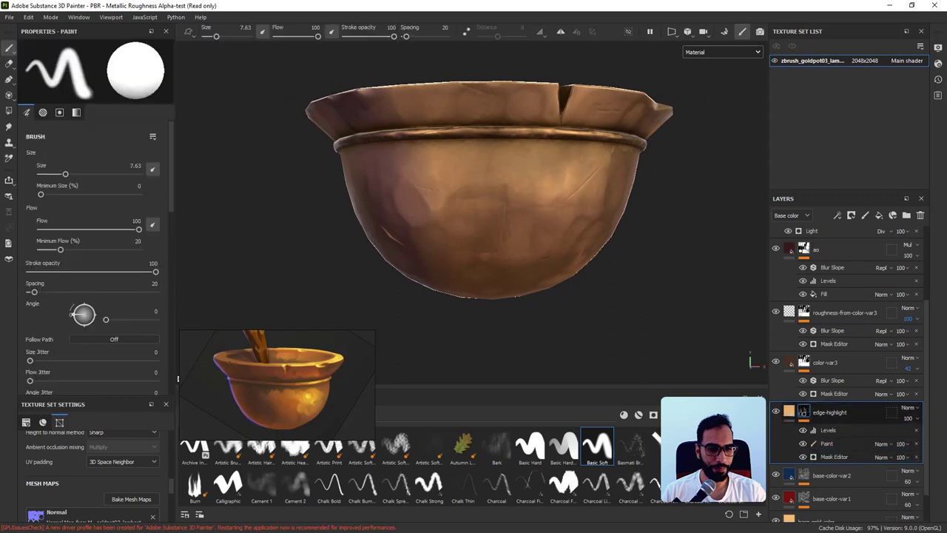
{"action": "left_click", "coordinate": [829, 430]}
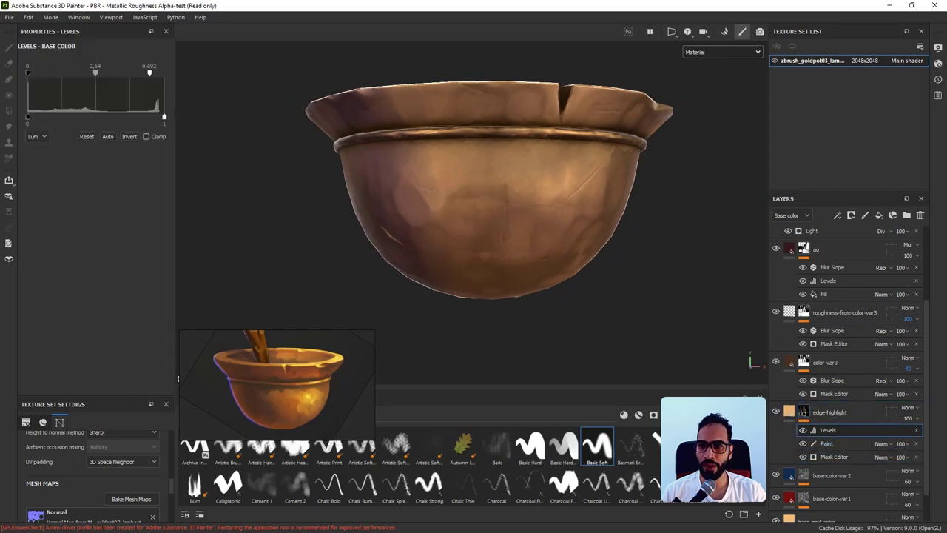
{"action": "left_click", "coordinate": [95, 67]}
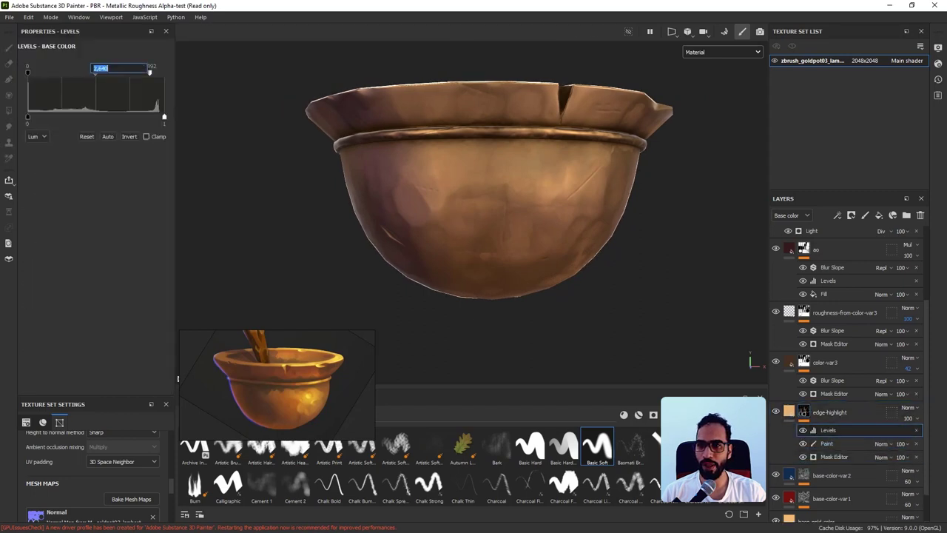
{"action": "key", "text": "Return"}
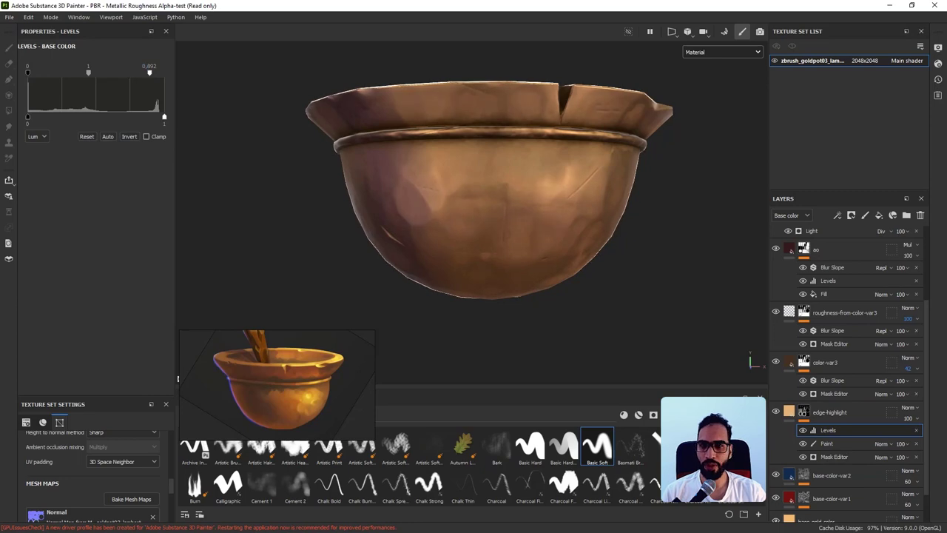
{"action": "left_click", "coordinate": [804, 411], "text": "alt"}
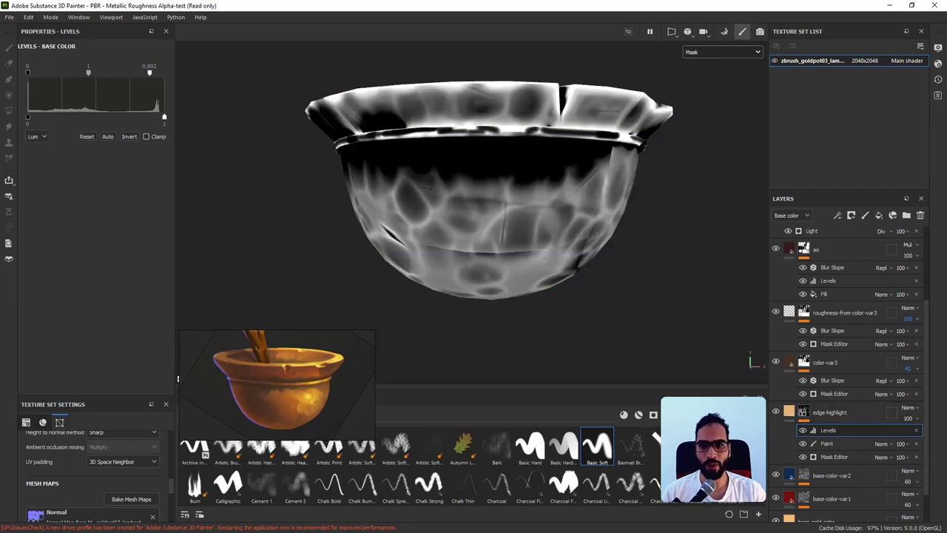
{"action": "left_click_drag", "start_coordinate": [89, 73], "coordinate": [92, 73]}
{"action": "mouse_move", "coordinate": [149, 72]}
{"action": "left_mouse_down"}
{"action": "mouse_move", "coordinate": [158, 72]}
{"action": "mouse_move", "coordinate": [125, 73]}
{"action": "left_mouse_up"}
{"action": "mouse_move", "coordinate": [415, 222]}
{"action": "left_mouse_down", "text": "alt"}
{"action": "mouse_move", "coordinate": [407, 205]}
{"action": "mouse_move", "coordinate": [404, 212]}
{"action": "left_mouse_up", "text": "alt"}
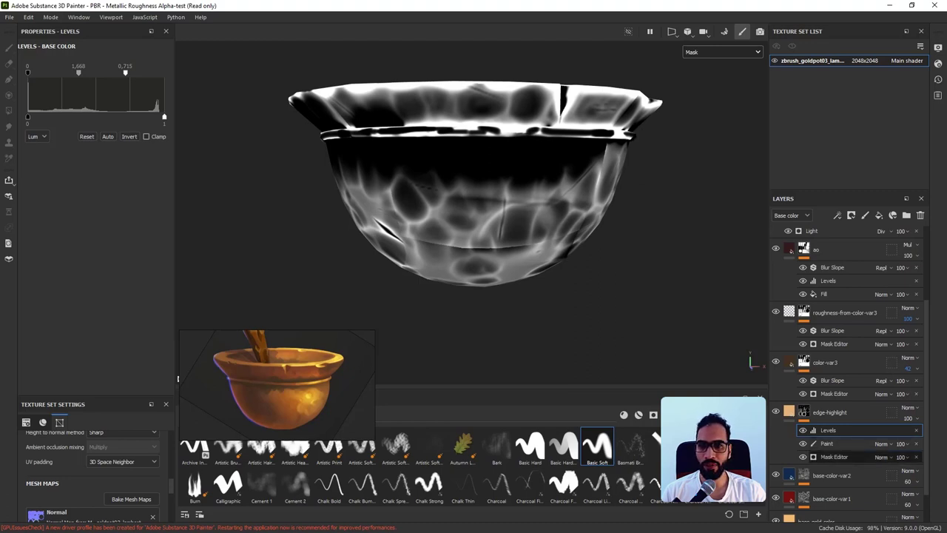
In the edge-highlight layer's Mask Editor, set Global Contrast to 0.06 and Curvature Opacity to 0.53.
{"action": "left_click", "coordinate": [834, 458]}
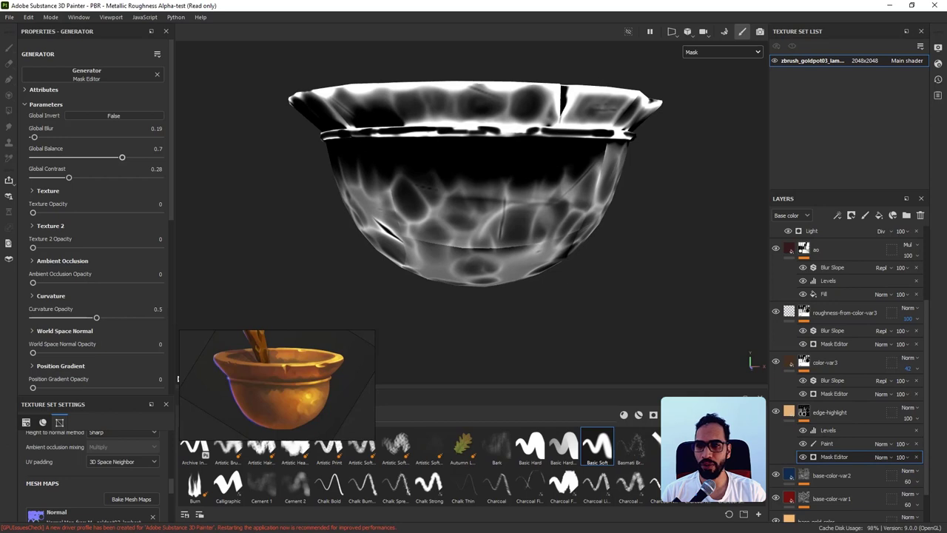
{"action": "left_click_drag", "start_coordinate": [122, 157], "coordinate": [128, 158]}
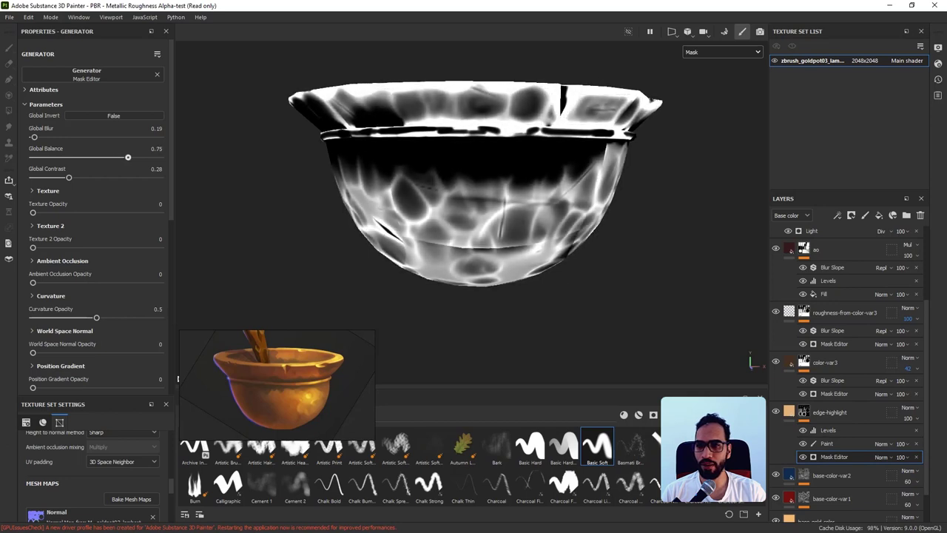
{"action": "key", "text": "ctrl+z"}
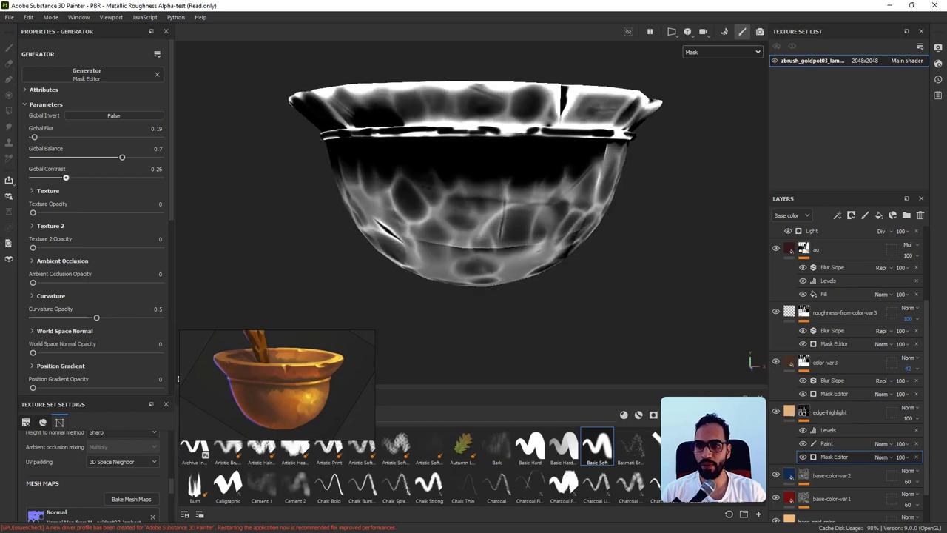
{"action": "left_click_drag", "start_coordinate": [66, 177], "coordinate": [50, 177]}
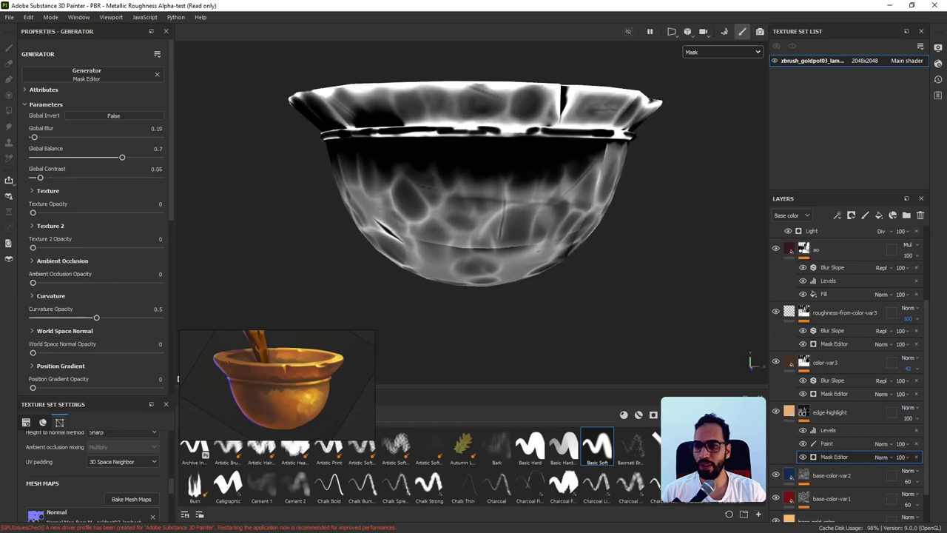
{"action": "left_click_drag", "start_coordinate": [96, 317], "coordinate": [128, 317]}
{"action": "key", "text": "ctrl+z"}
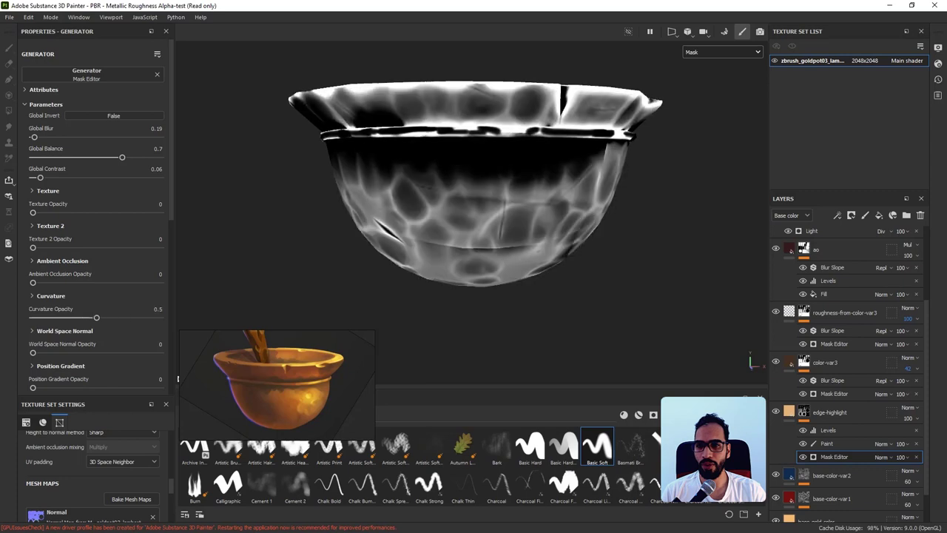
{"action": "key", "text": "ctrl+z"}
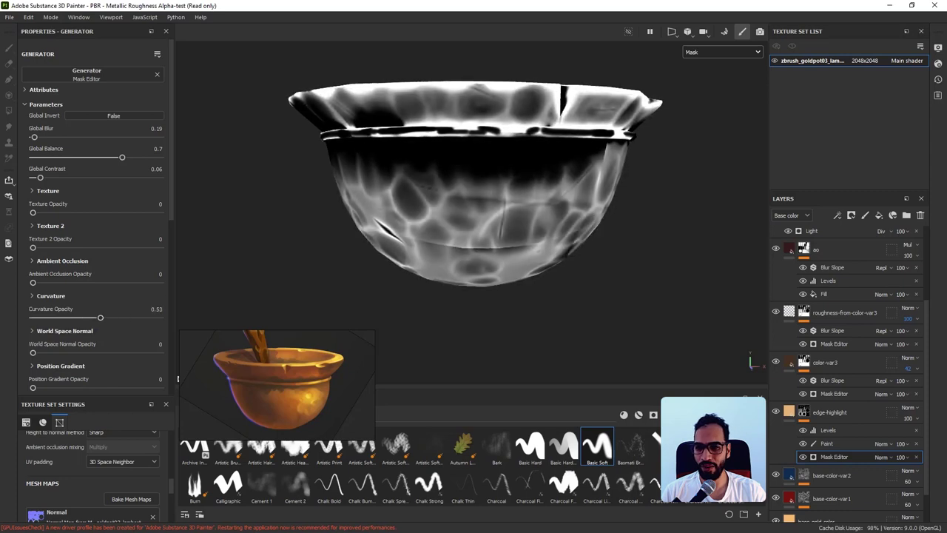
Switch back to the material view and examine the highlights on the pot's rim and body.
{"action": "key", "text": "m"}
{"action": "mouse_move", "coordinate": [474, 207]}
{"action": "left_mouse_down", "text": "alt"}
{"action": "mouse_move", "coordinate": [481, 224]}
{"action": "mouse_move", "coordinate": [481, 178]}
{"action": "left_mouse_up", "text": "alt"}
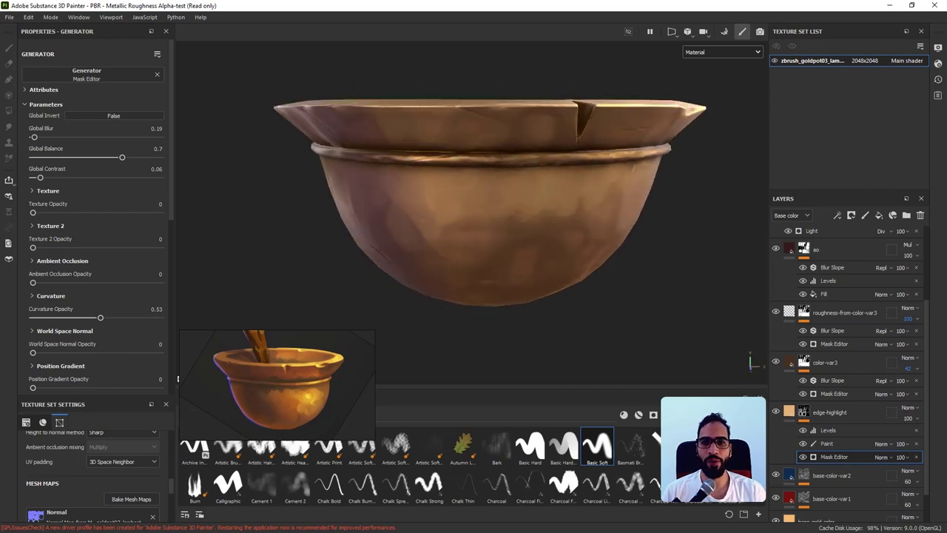
{"action": "left_click_drag", "start_coordinate": [670, 248], "coordinate": [584, 272], "text": "alt"}
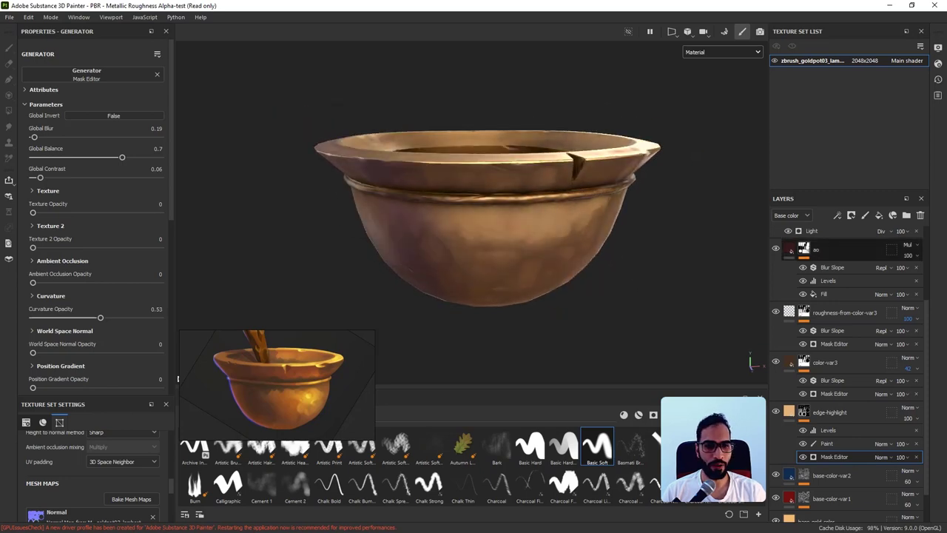
{"action": "scroll", "coordinate": [847, 259], "scroll_direction": "up", "scroll_amount": 3}
{"action": "left_click_drag", "start_coordinate": [576, 254], "coordinate": [572, 245], "text": "alt"}
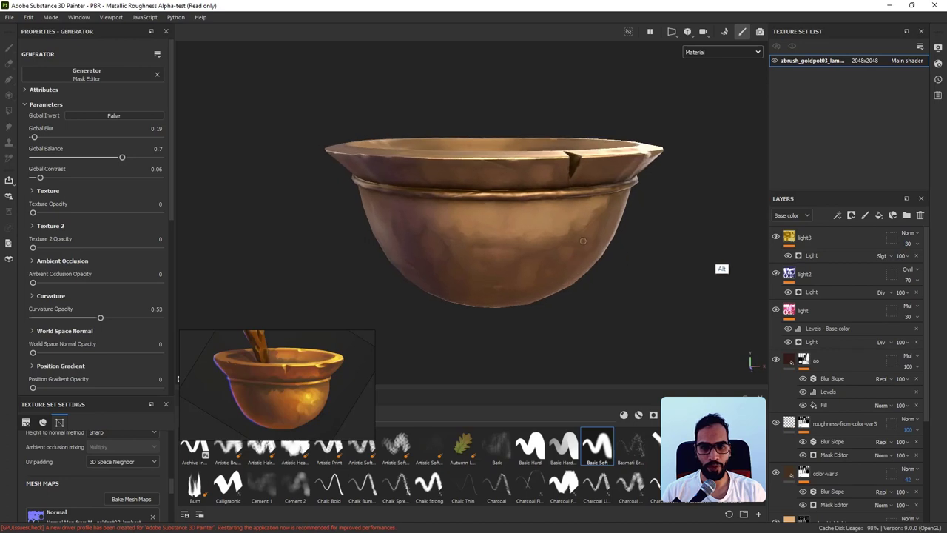
Examine the light3 fill and the pot in the material view, followed by the Roughness channel displayed on its own.
{"action": "left_click", "coordinate": [790, 238]}
{"action": "left_click_drag", "start_coordinate": [681, 272], "coordinate": [584, 244], "text": "alt"}
{"action": "key", "text": "m"}
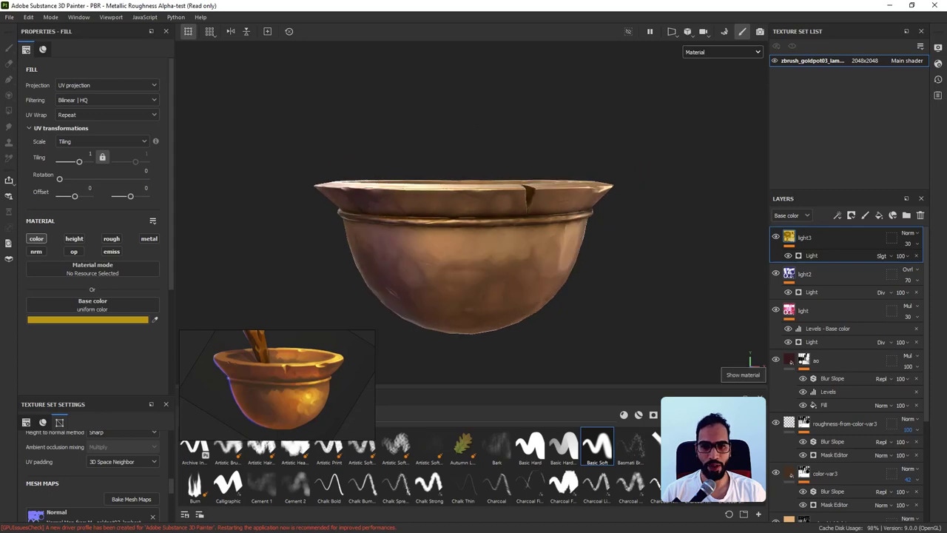
{"action": "left_click", "coordinate": [722, 52]}
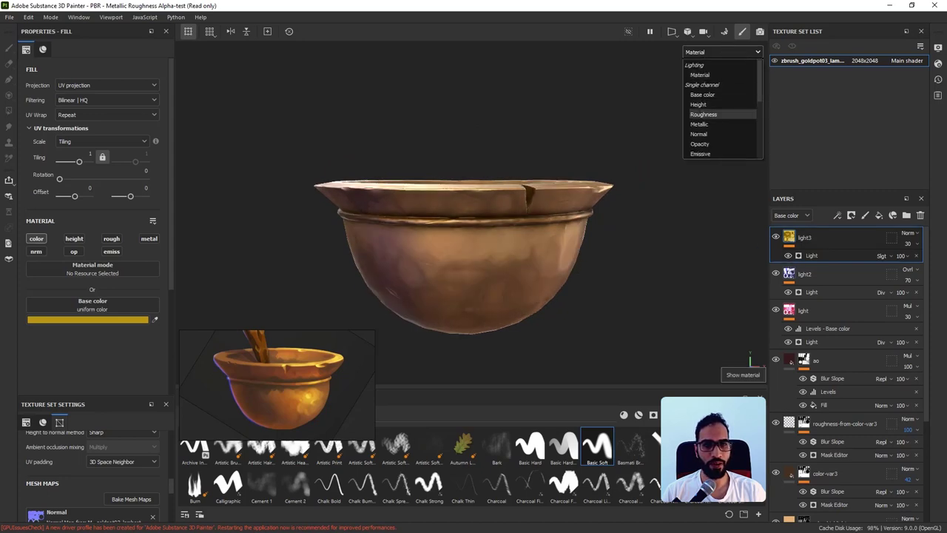
{"action": "left_click", "coordinate": [704, 114]}
{"action": "mouse_move", "coordinate": [645, 231]}
{"action": "left_mouse_down", "text": "alt"}
{"action": "mouse_move", "coordinate": [630, 239]}
{"action": "mouse_move", "coordinate": [645, 253]}
{"action": "mouse_move", "coordinate": [634, 231]}
{"action": "left_mouse_up", "text": "alt"}
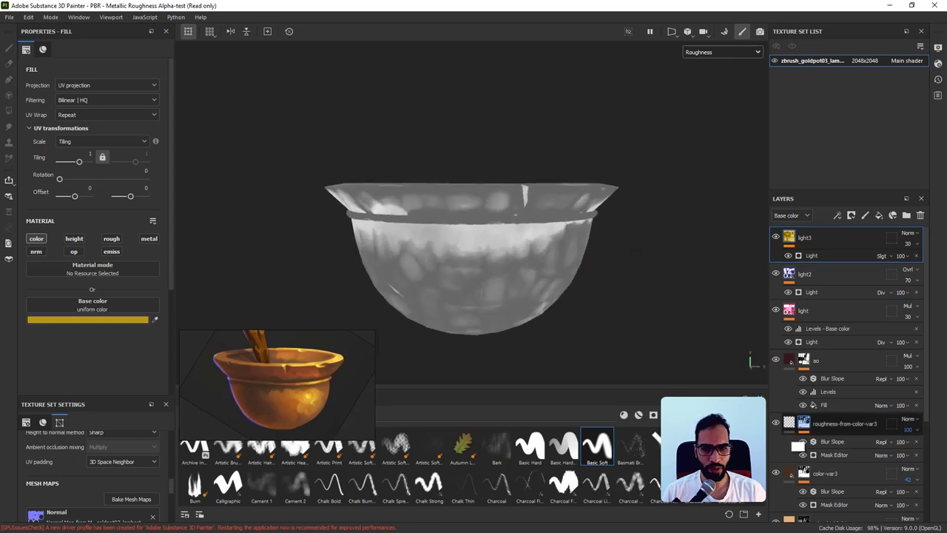
Display the mask of roughness-from-color-var3 in isolation and examine it up close on the pot.
{"action": "left_click", "coordinate": [801, 422], "text": "alt"}
{"action": "right_click_drag", "start_coordinate": [604, 294], "coordinate": [647, 337], "text": "alt"}
{"action": "middle_click_drag", "start_coordinate": [550, 250], "coordinate": [573, 243], "text": "alt"}
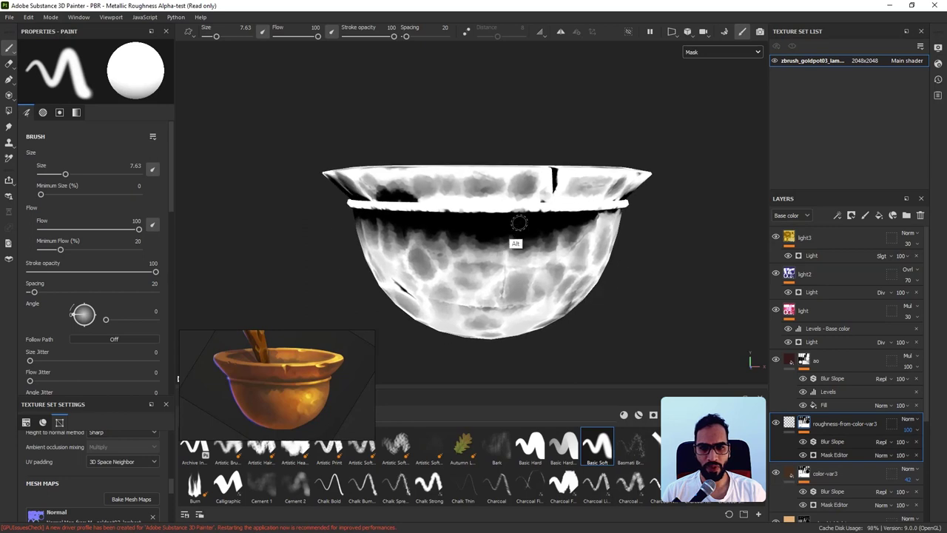
{"action": "right_click_drag", "start_coordinate": [530, 242], "coordinate": [557, 252], "text": "alt"}
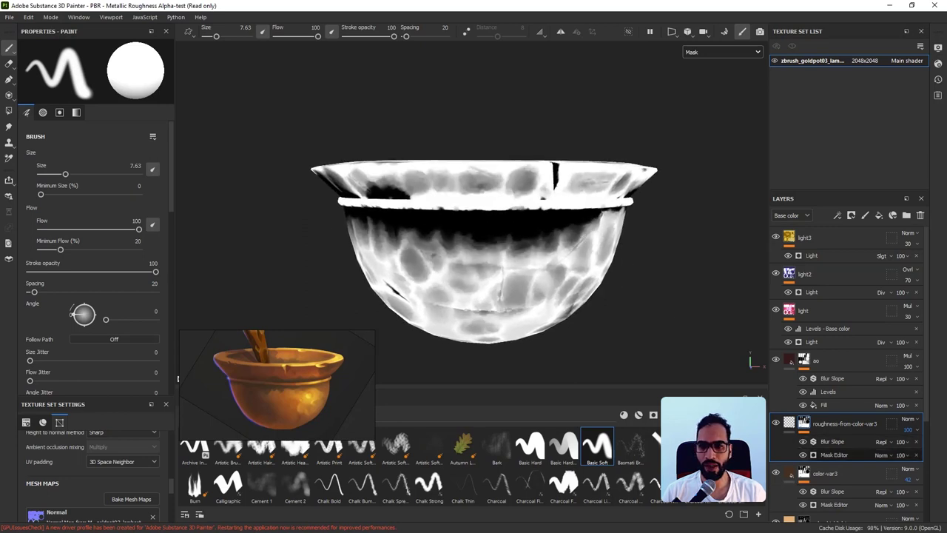
Try out Global Balance, Global Invert and Global Blur in the Mask Editor of roughness-from-color-var3, keeping their original settings.
{"action": "left_click", "coordinate": [835, 455]}
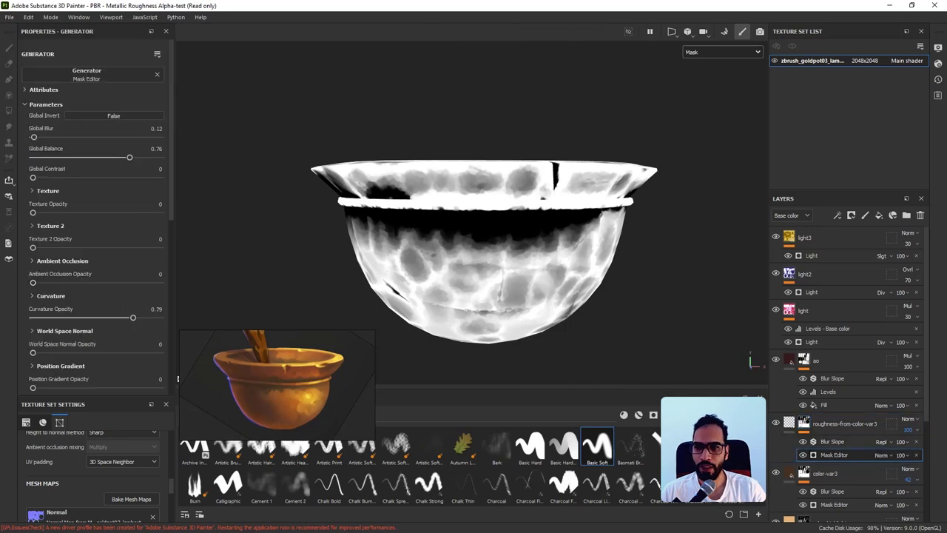
{"action": "mouse_move", "coordinate": [129, 158]}
{"action": "left_mouse_down"}
{"action": "mouse_move", "coordinate": [102, 157]}
{"action": "mouse_move", "coordinate": [129, 157]}
{"action": "left_mouse_up"}
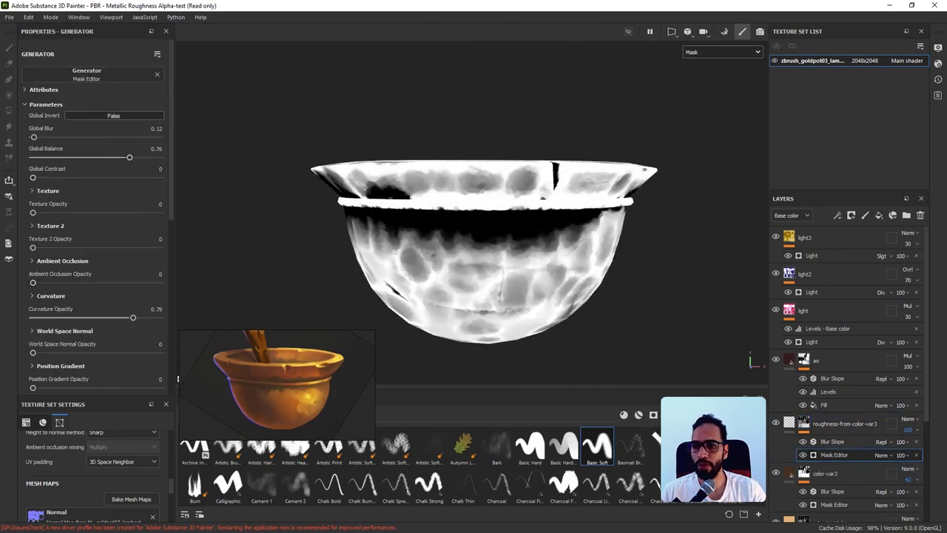
{"action": "left_click", "coordinate": [114, 116]}
{"action": "left_click", "coordinate": [114, 116]}
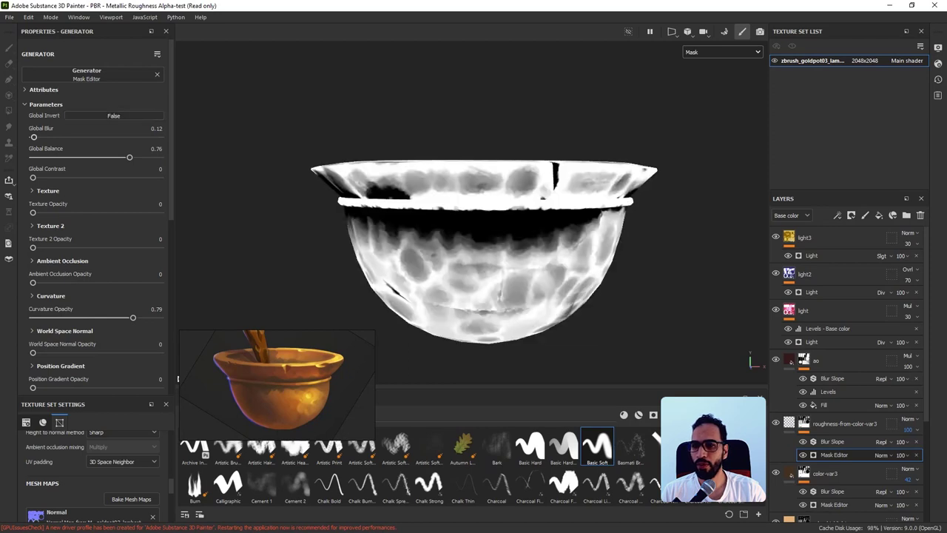
{"action": "mouse_move", "coordinate": [34, 137]}
{"action": "left_mouse_down"}
{"action": "mouse_move", "coordinate": [52, 137]}
{"action": "mouse_move", "coordinate": [33, 137]}
{"action": "left_mouse_up"}
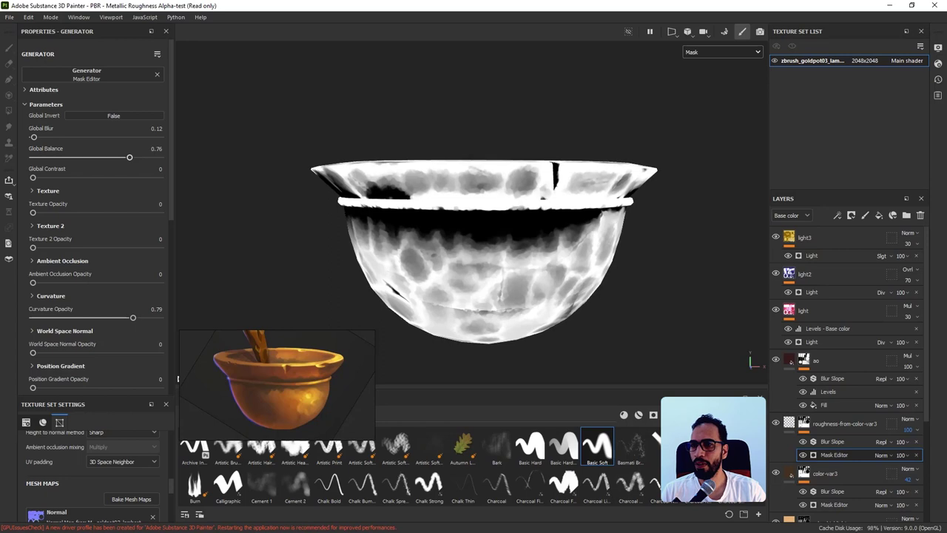
Review the Mask Editor's remaining opacity parameters and image inputs, including Position Gradient, Texture and Texture 2.
{"action": "scroll", "coordinate": [97, 217], "scroll_direction": "down", "scroll_amount": 1}
{"action": "scroll", "coordinate": [97, 217], "scroll_direction": "down", "scroll_amount": 5}
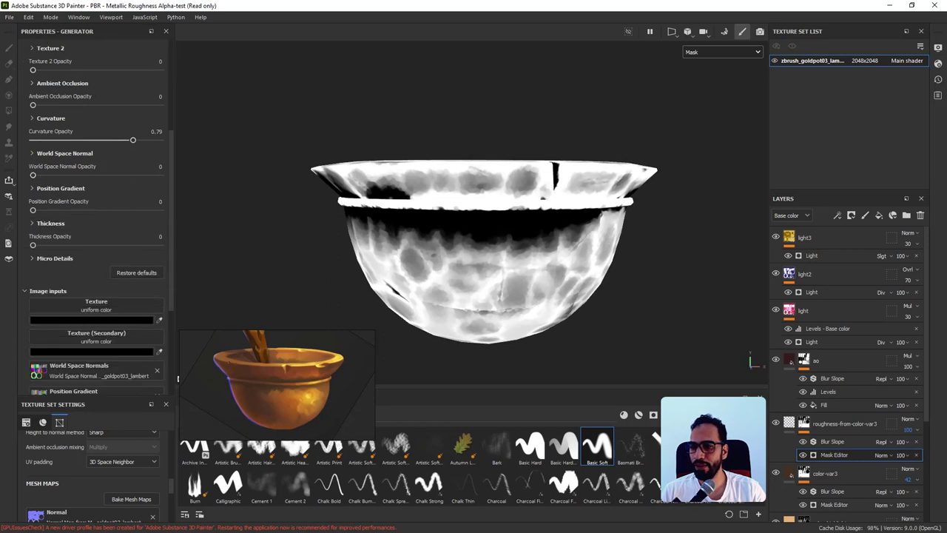
{"action": "mouse_move", "coordinate": [33, 210]}
{"action": "left_mouse_down"}
{"action": "mouse_move", "coordinate": [67, 210]}
{"action": "mouse_move", "coordinate": [31, 210]}
{"action": "left_mouse_up"}
{"action": "scroll", "coordinate": [97, 217], "scroll_direction": "down", "scroll_amount": 2}
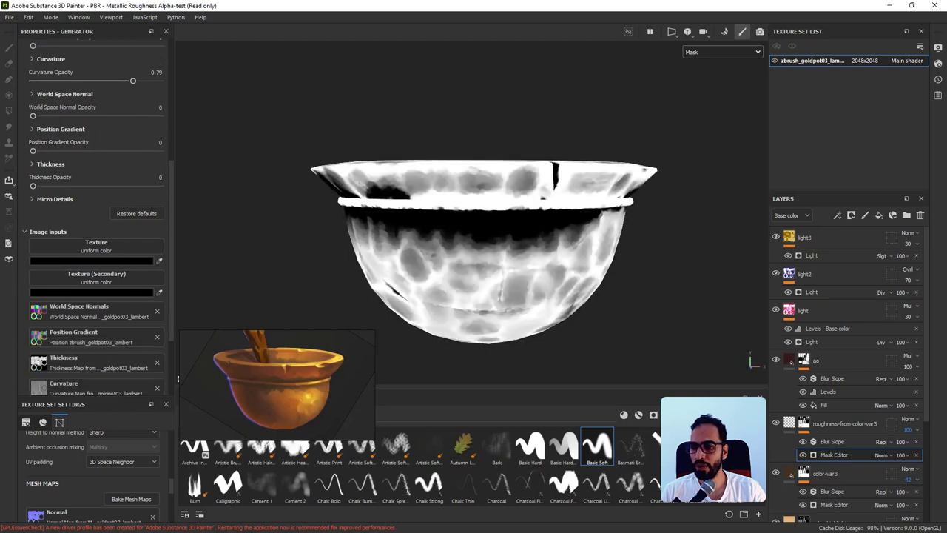
{"action": "scroll", "coordinate": [178, 378], "scroll_direction": "down", "scroll_amount": 2}
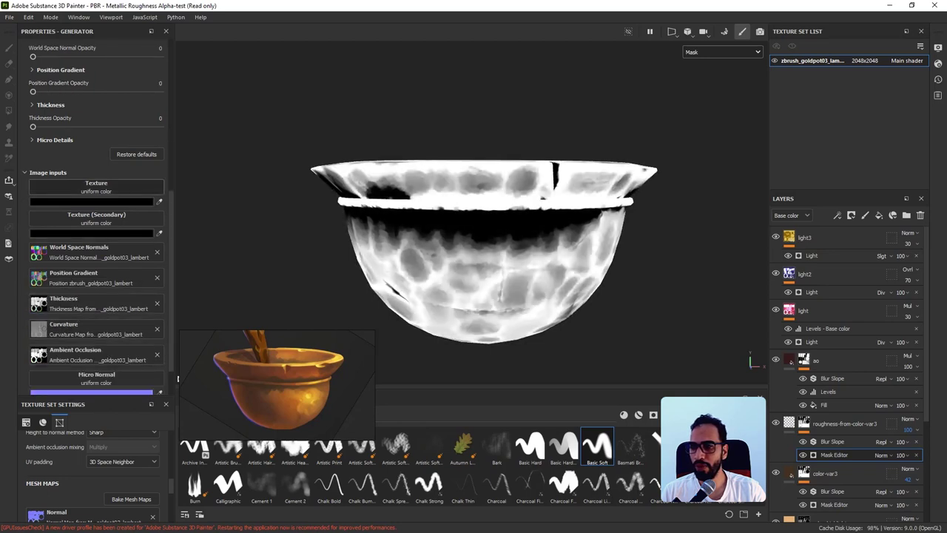
{"action": "scroll", "coordinate": [178, 378], "scroll_direction": "down", "scroll_amount": 2}
{"action": "scroll", "coordinate": [178, 379], "scroll_direction": "up", "scroll_amount": 4}
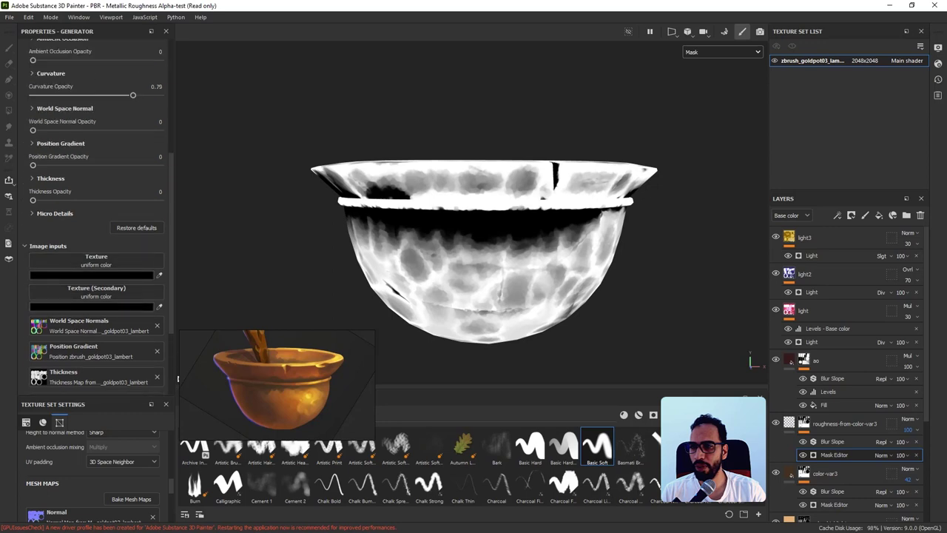
{"action": "scroll", "coordinate": [177, 378], "scroll_direction": "up", "scroll_amount": 1}
{"action": "mouse_move", "coordinate": [32, 89]}
{"action": "left_mouse_down"}
{"action": "mouse_move", "coordinate": [138, 89]}
{"action": "mouse_move", "coordinate": [33, 90]}
{"action": "left_mouse_up"}
{"action": "scroll", "coordinate": [178, 378], "scroll_direction": "up", "scroll_amount": 3}
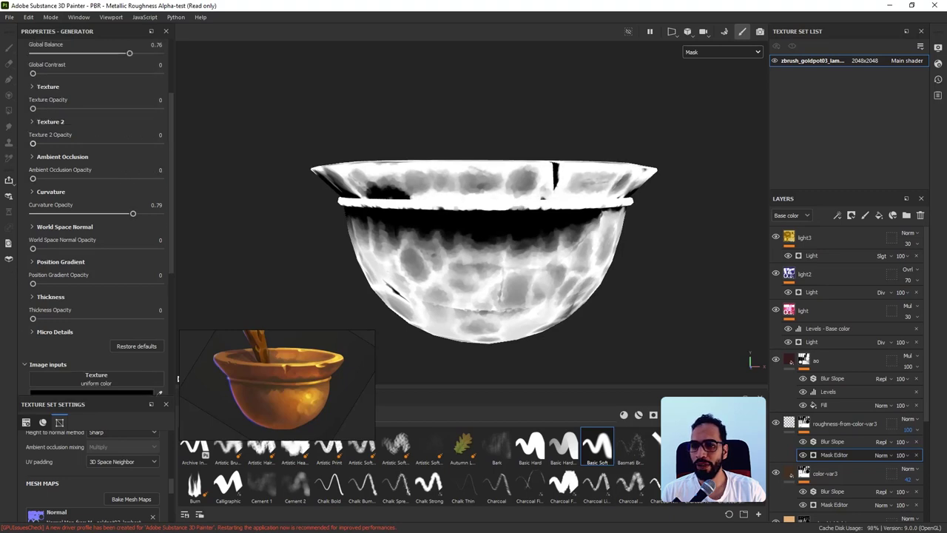
{"action": "mouse_move", "coordinate": [32, 144]}
{"action": "left_mouse_down"}
{"action": "mouse_move", "coordinate": [75, 143]}
{"action": "mouse_move", "coordinate": [33, 144]}
{"action": "left_mouse_up"}
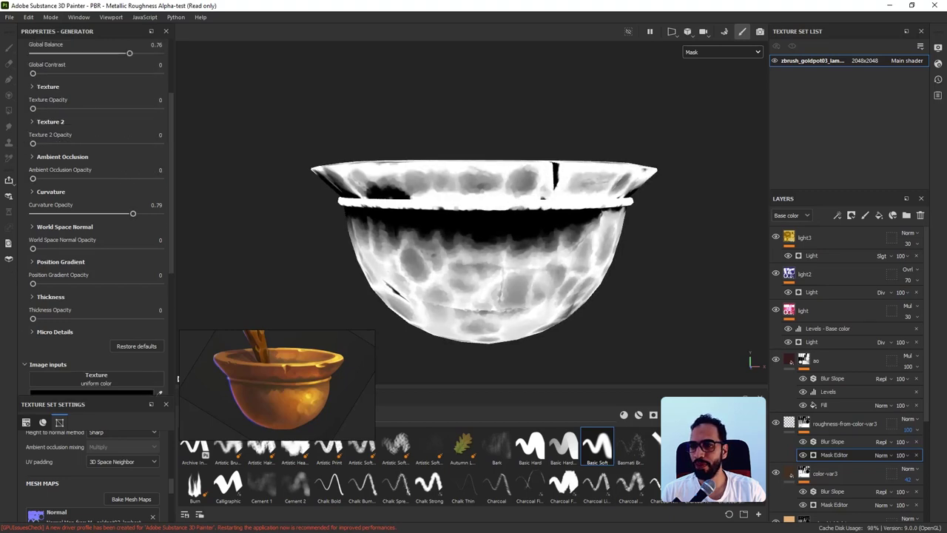
{"action": "mouse_move", "coordinate": [32, 109]}
{"action": "left_mouse_down"}
{"action": "mouse_move", "coordinate": [61, 109]}
{"action": "mouse_move", "coordinate": [33, 108]}
{"action": "left_mouse_up"}
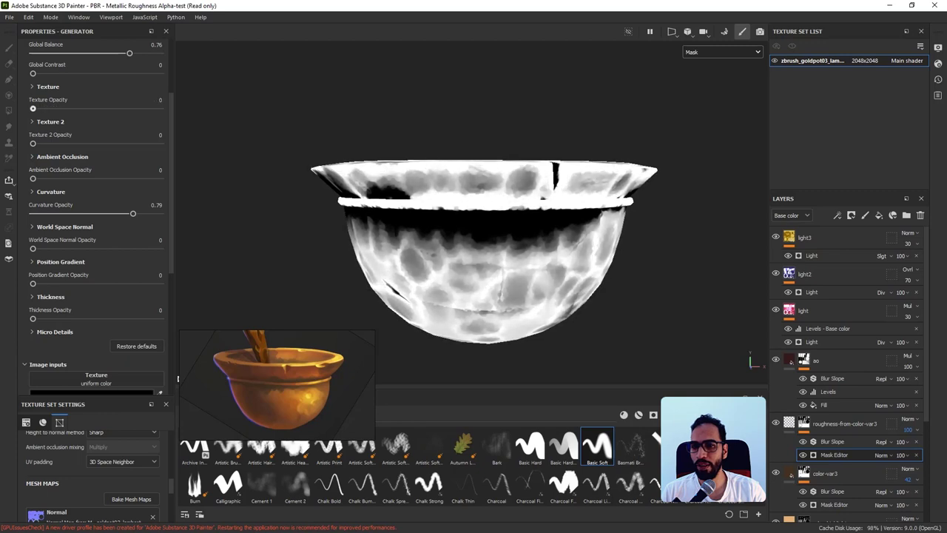
{"action": "scroll", "coordinate": [96, 215], "scroll_direction": "up", "scroll_amount": 2}
{"action": "scroll", "coordinate": [178, 378], "scroll_direction": "up", "scroll_amount": 1}
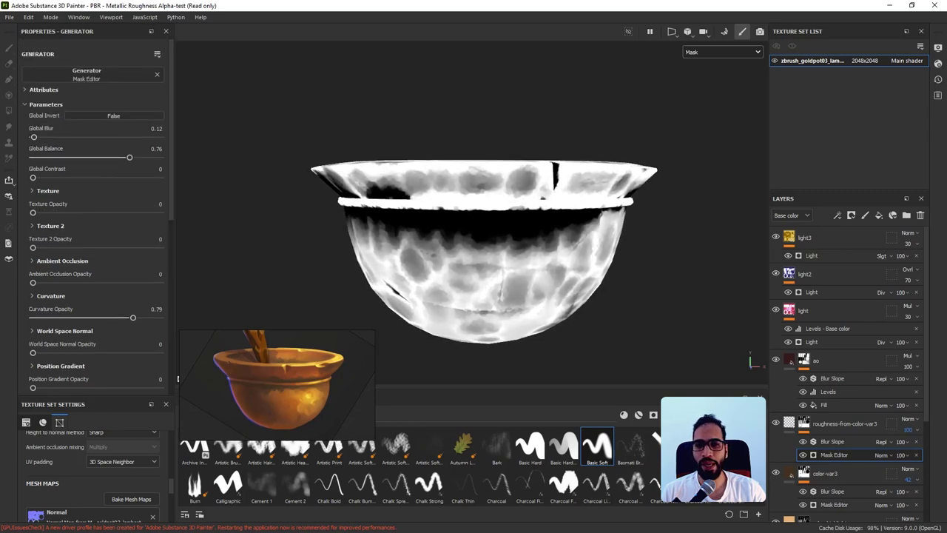
Return to the material view and examine the whole pot from a higher angle.
{"action": "key", "text": "m"}
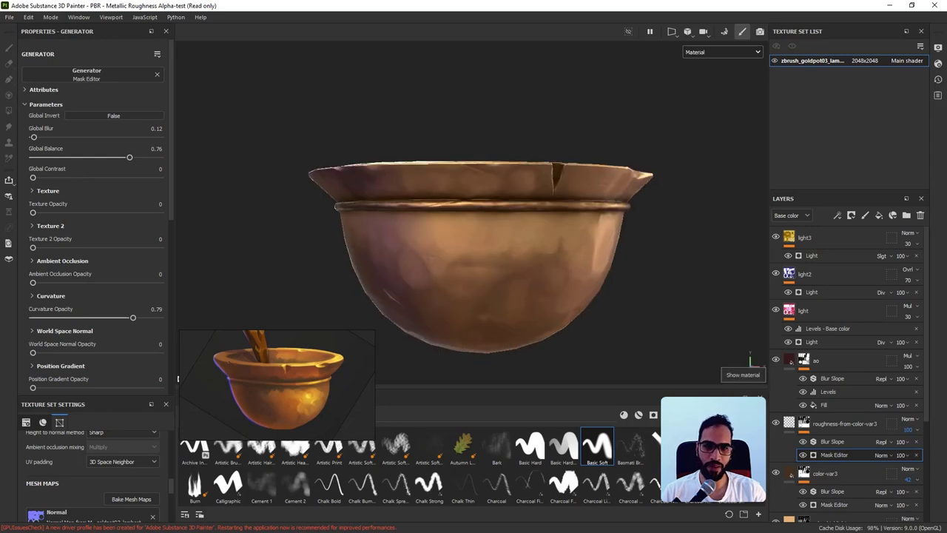
{"action": "scroll", "coordinate": [518, 237], "scroll_direction": "down", "scroll_amount": 3}
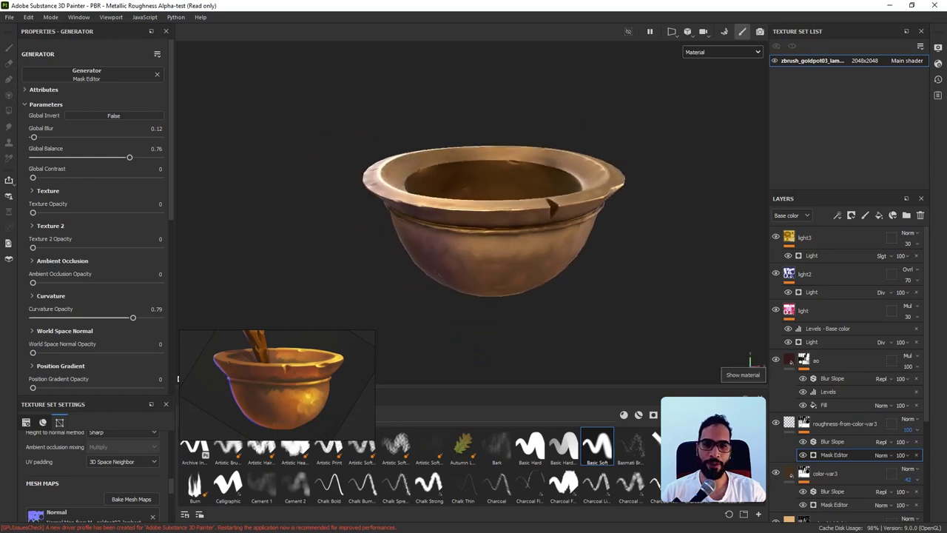
{"action": "left_click_drag", "start_coordinate": [518, 252], "coordinate": [518, 233], "text": "alt"}
{"action": "middle_click_drag", "start_coordinate": [517, 233], "coordinate": [480, 234], "text": "alt"}
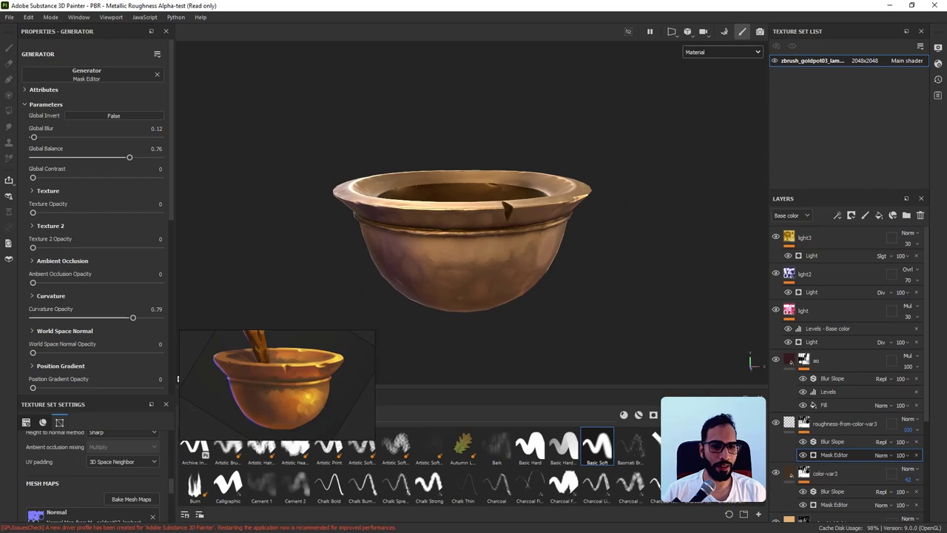
Add a fill layer above light3 and name it ao2.
{"action": "left_click", "coordinate": [821, 238]}
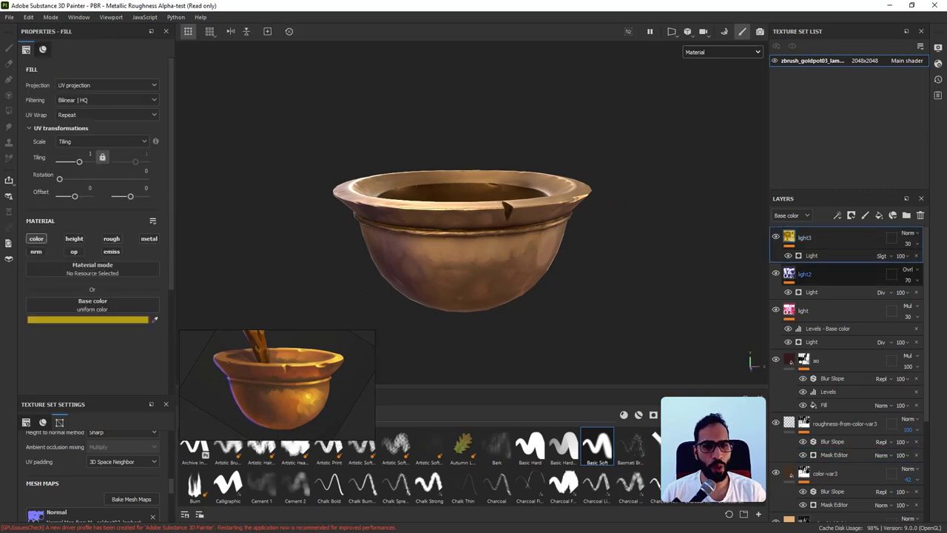
{"action": "left_click", "coordinate": [879, 215]}
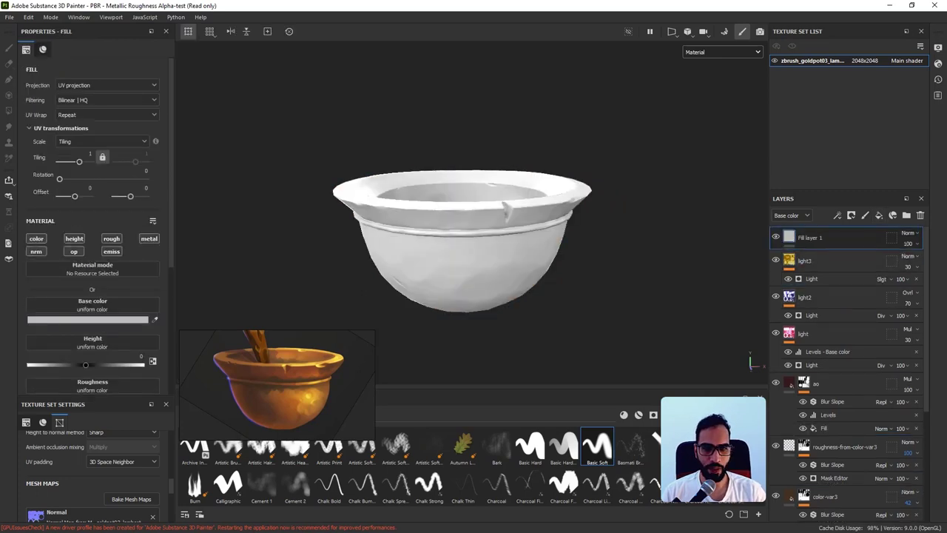
{"action": "right_click", "coordinate": [787, 236]}
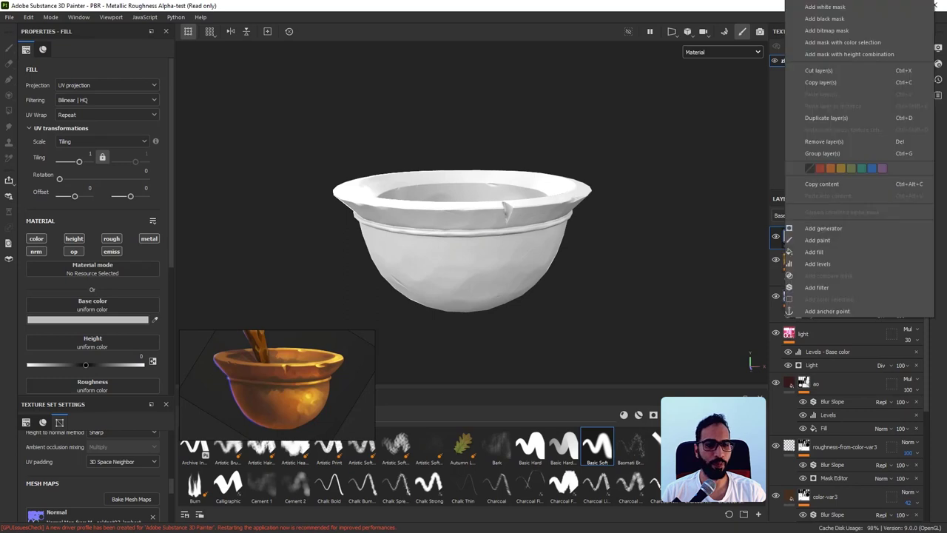
{"action": "key", "text": "Escape"}
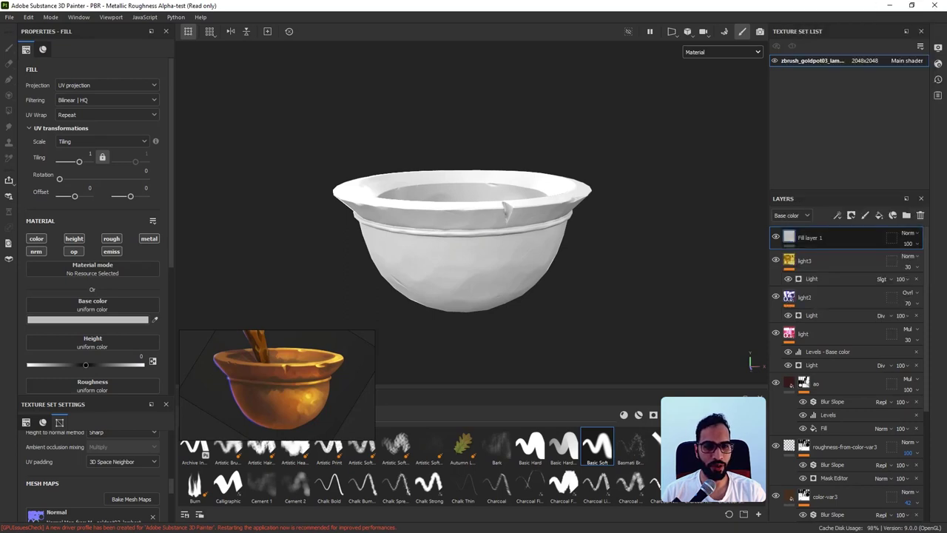
{"action": "double_click", "coordinate": [810, 237]}
{"action": "type", "text": "ao2"}
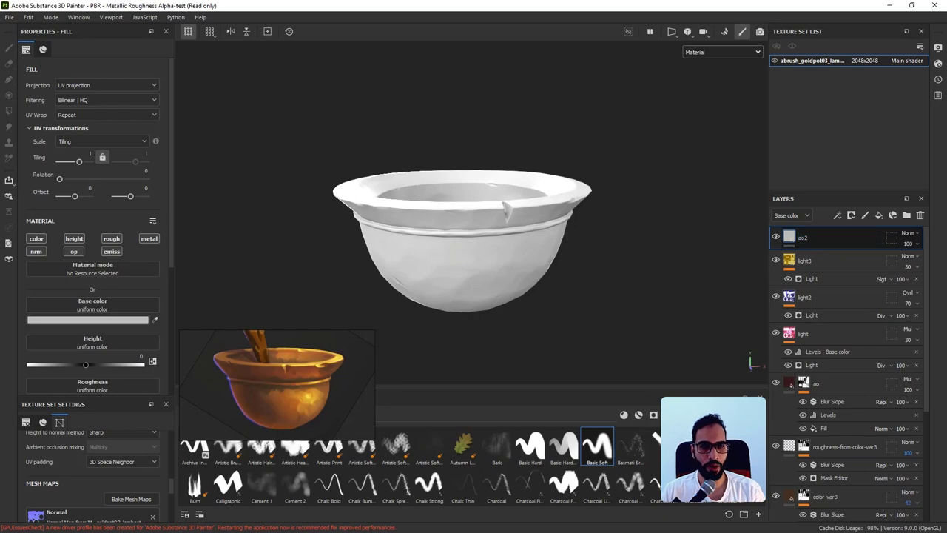
{"action": "key", "text": "Return"}
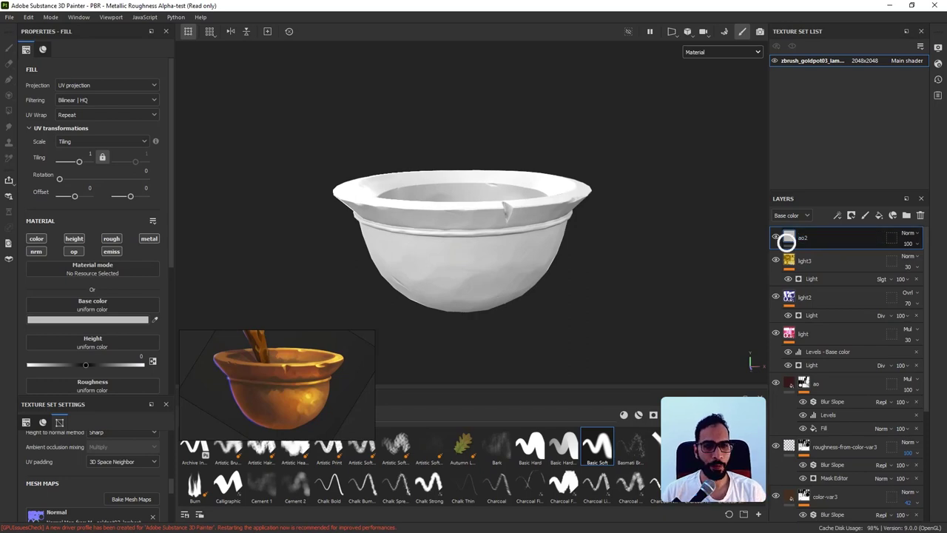
Add a black mask to the ao2 layer and an empty generator to that mask.
{"action": "right_click", "coordinate": [787, 238]}
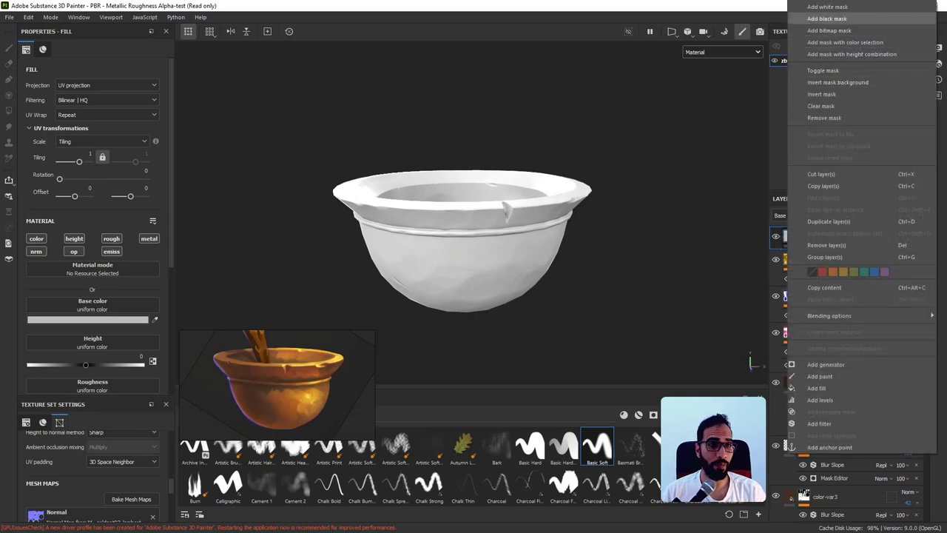
{"action": "left_click", "coordinate": [827, 19]}
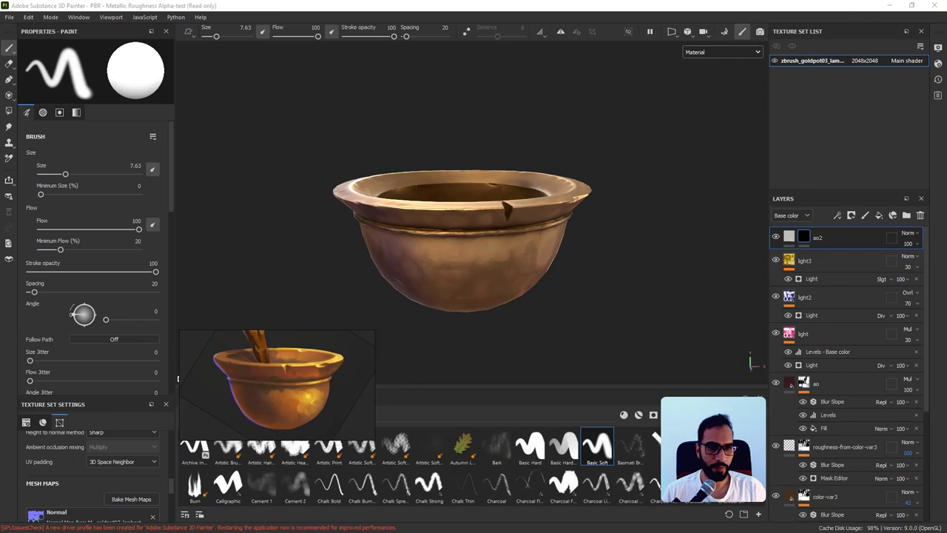
{"action": "right_click", "coordinate": [804, 237]}
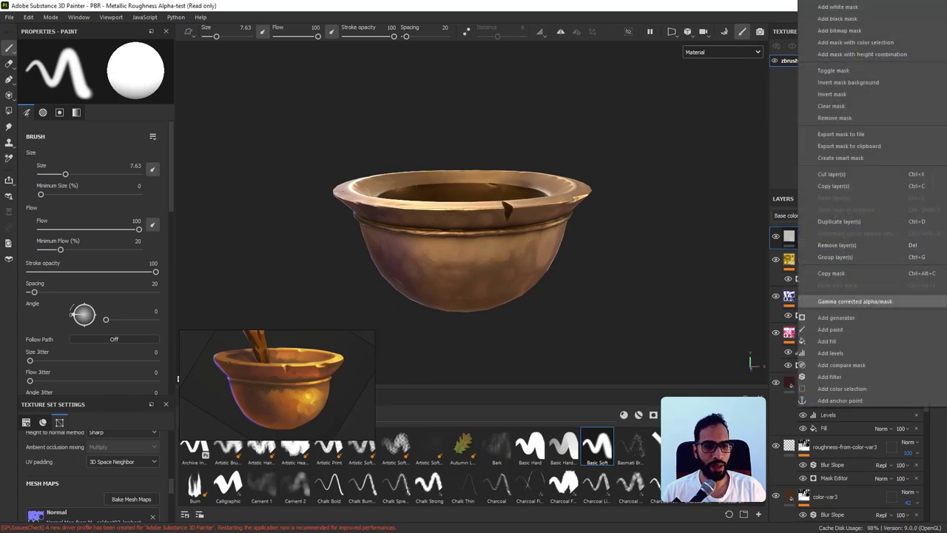
{"action": "left_click", "coordinate": [836, 317]}
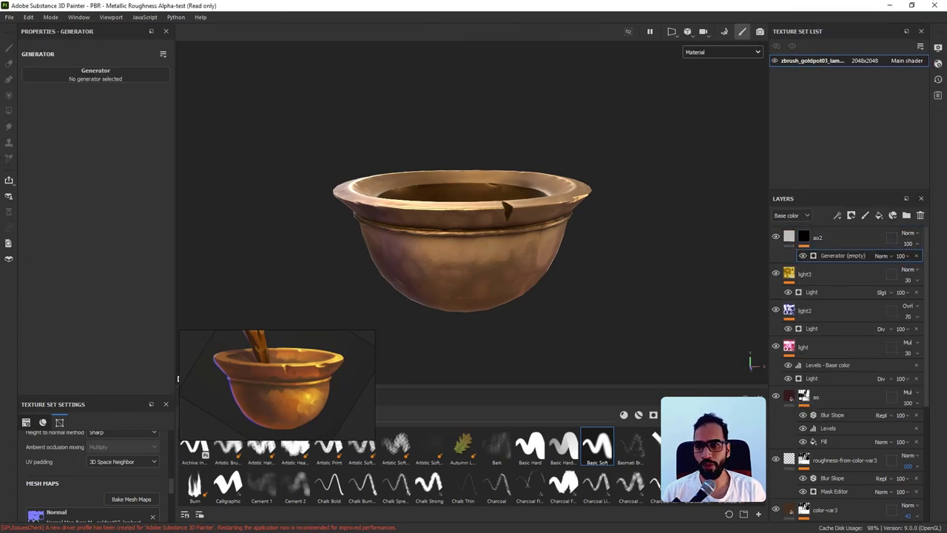
Assign the Ambient Occlusion generator to the ao2 mask and display the mask in isolation.
{"action": "left_click", "coordinate": [95, 74]}
{"action": "type", "text": "ligh"}
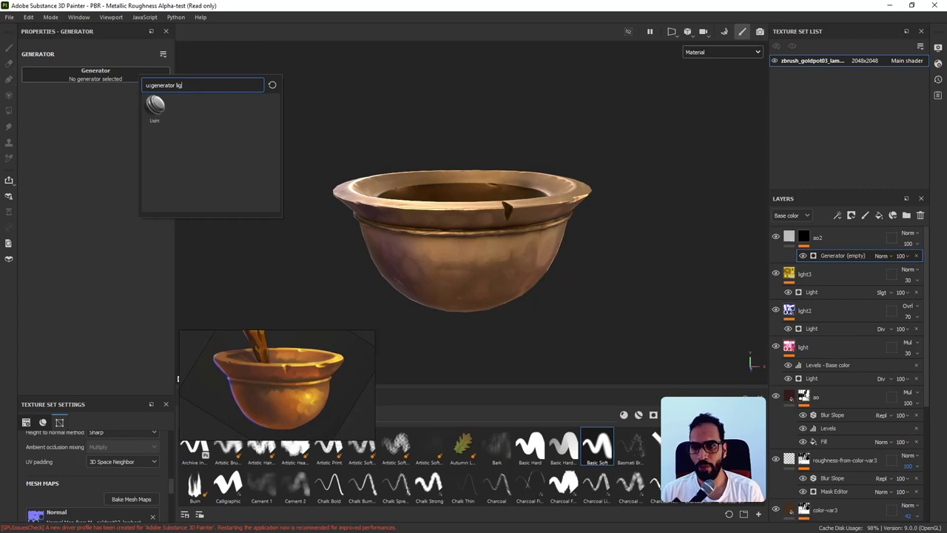
{"action": "key", "text": "BackSpace"}
{"action": "key", "text": "BackSpace"}
{"action": "type", "text": "amb"}
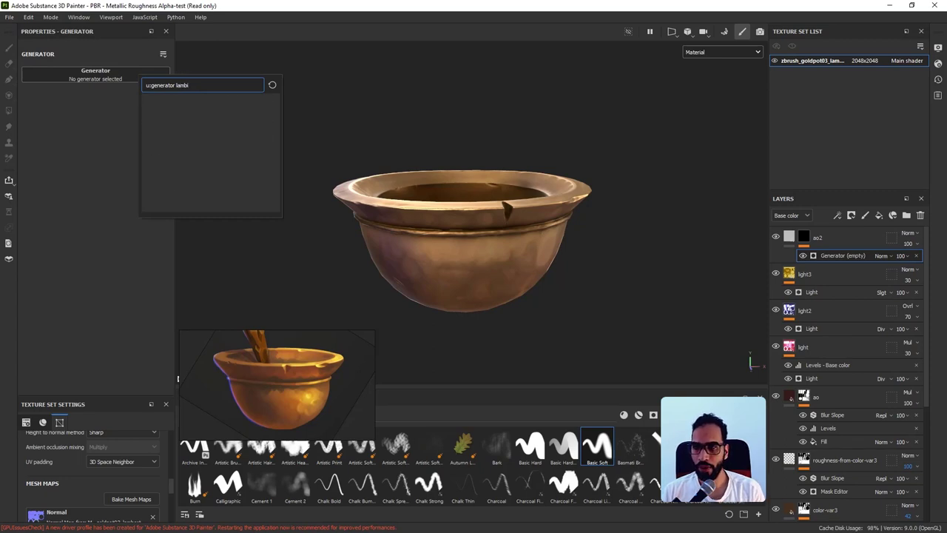
{"action": "key", "text": "BackSpace"}
{"action": "key", "text": "BackSpace"}
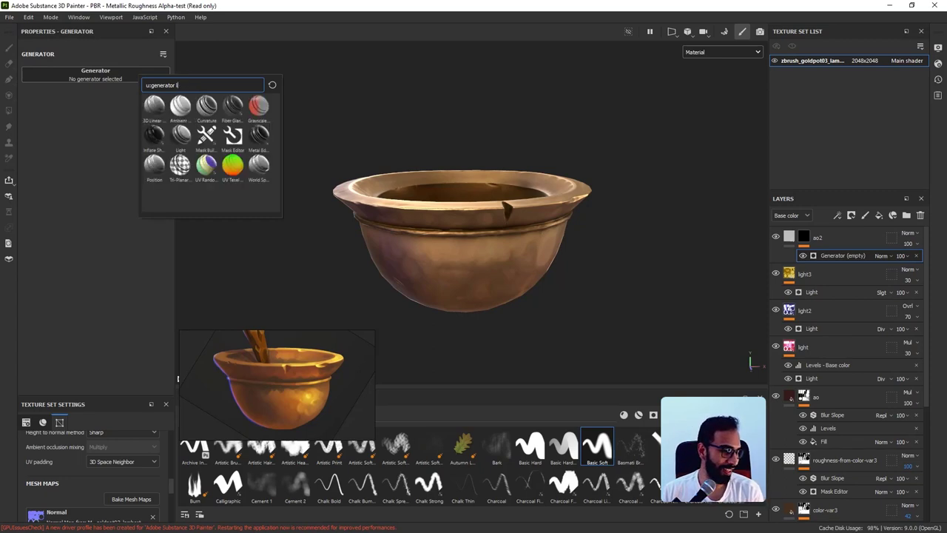
{"action": "key", "text": "BackSpace"}
{"action": "type", "text": "ambi"}
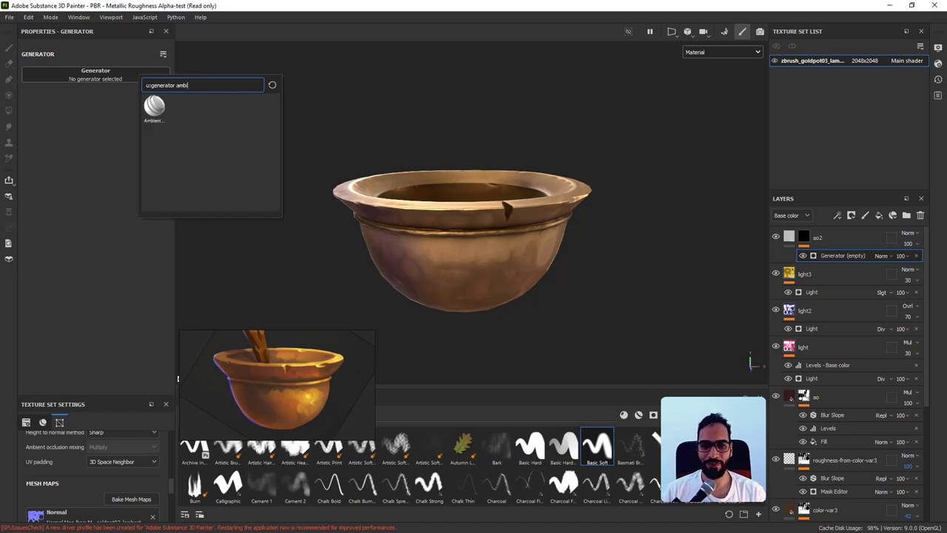
{"action": "key", "text": "Return"}
{"action": "left_click", "coordinate": [803, 237], "text": "alt"}
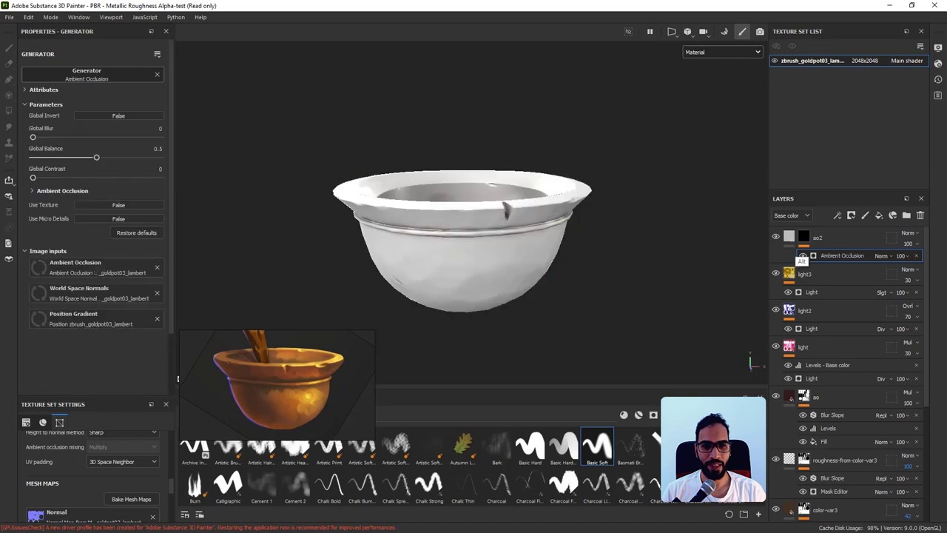
{"action": "right_click_drag", "start_coordinate": [669, 236], "coordinate": [763, 278], "text": "alt"}
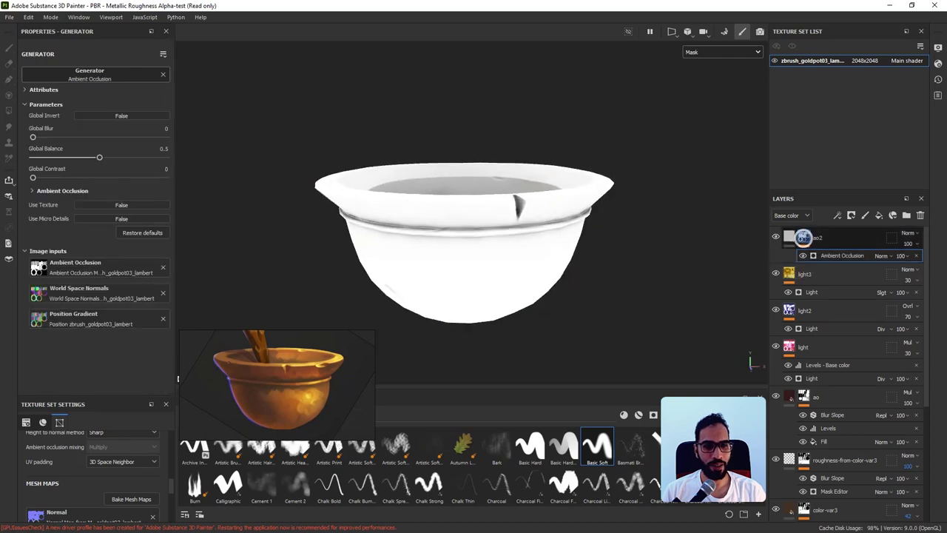
{"action": "right_click", "coordinate": [803, 237]}
{"action": "left_click", "coordinate": [830, 353]}
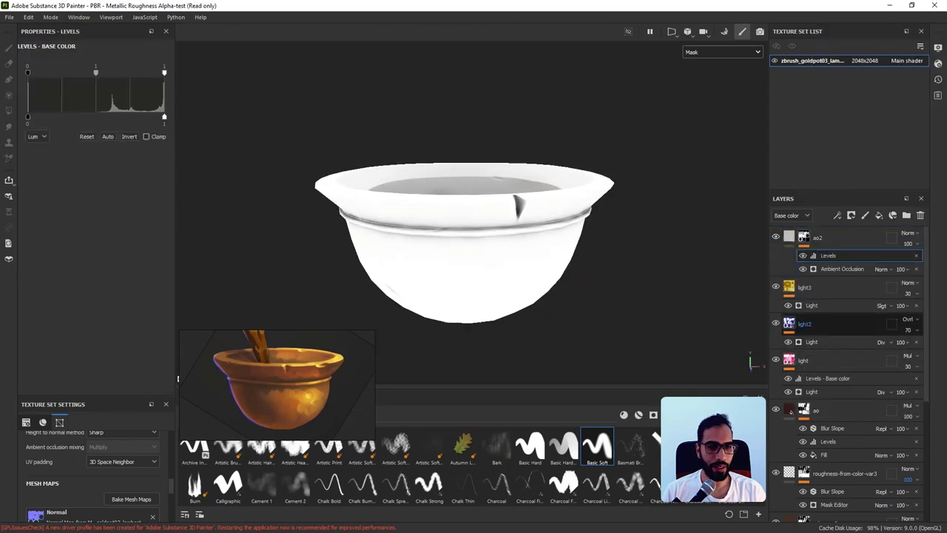
{"action": "left_click", "coordinate": [841, 268]}
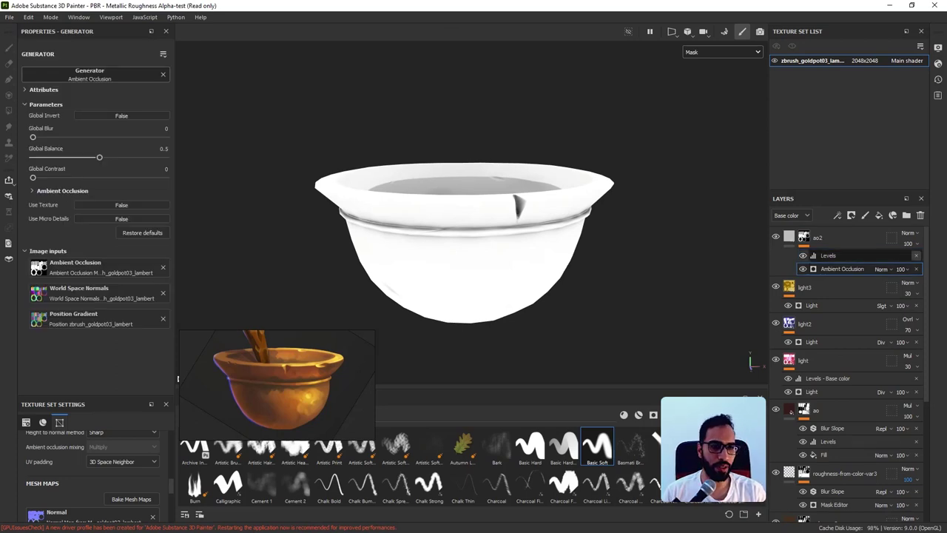
{"action": "left_click", "coordinate": [916, 255]}
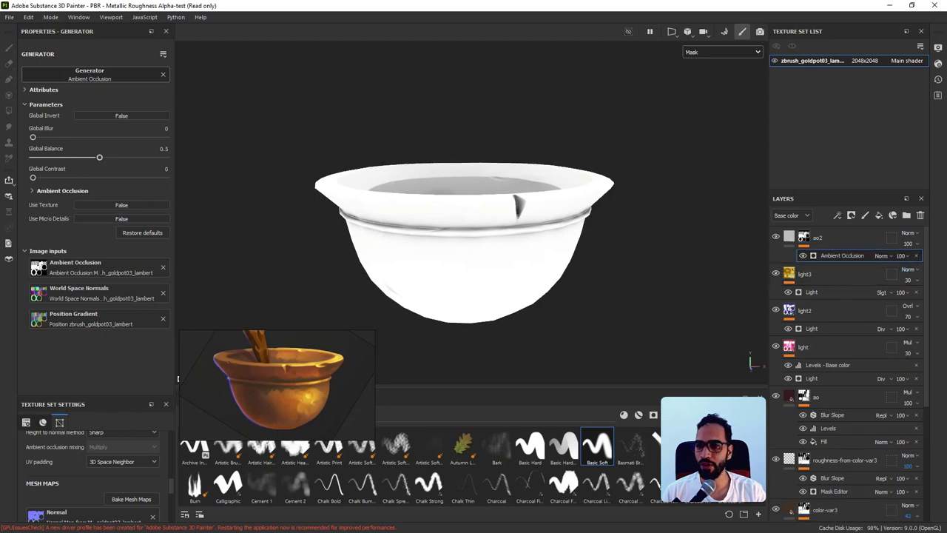
Turn on global invert for the ao2 Ambient Occlusion generator, with global balance 0.06 and global contrast 0.63.
{"action": "left_click_drag", "start_coordinate": [99, 158], "coordinate": [37, 158]}
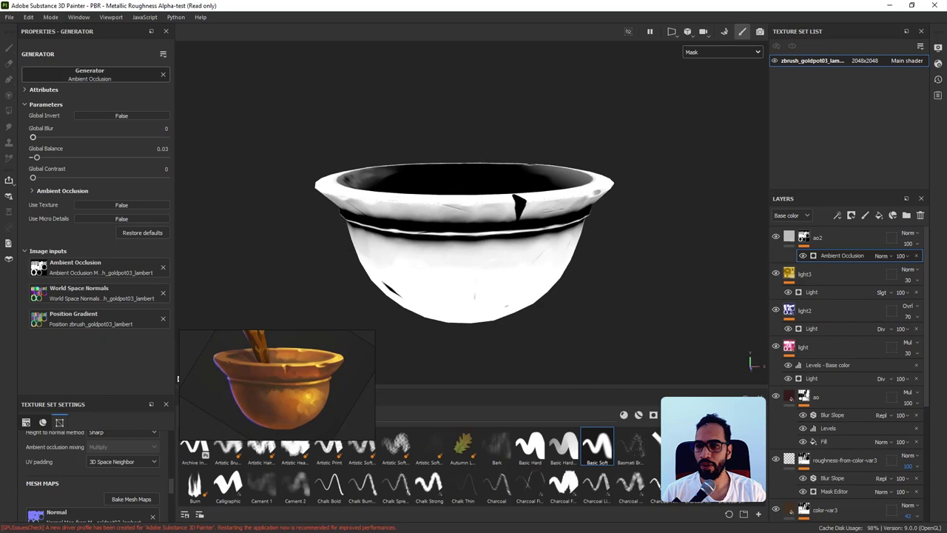
{"action": "left_click", "coordinate": [121, 116]}
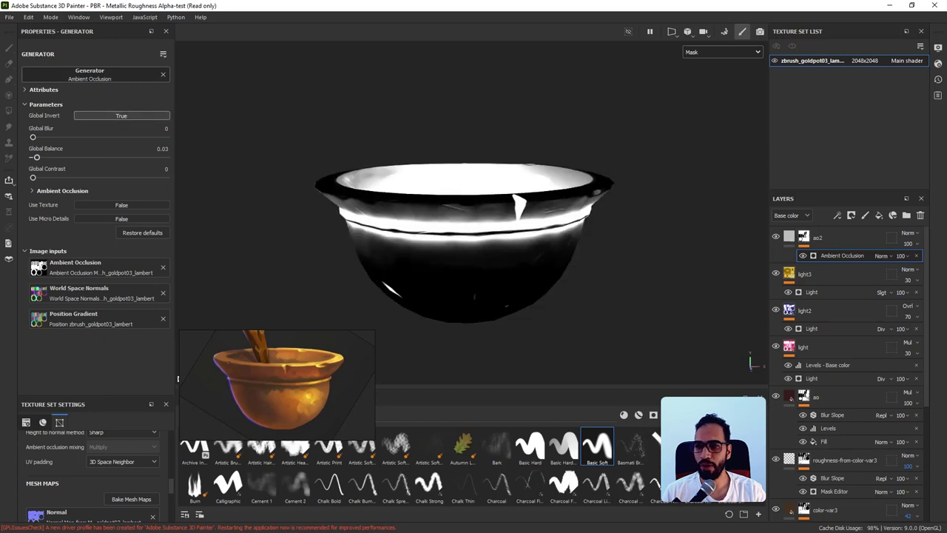
{"action": "left_click_drag", "start_coordinate": [36, 158], "coordinate": [46, 157]}
{"action": "left_click_drag", "start_coordinate": [474, 259], "coordinate": [481, 229], "text": "alt"}
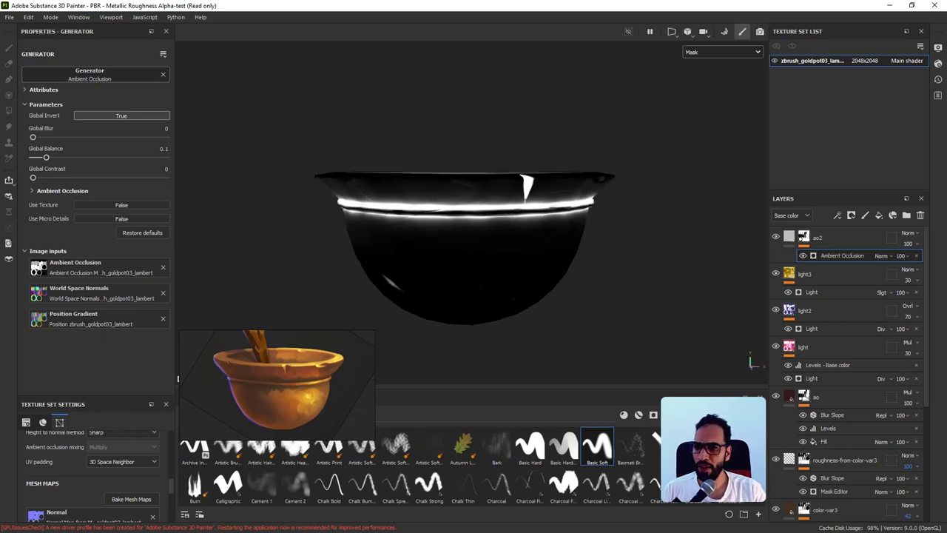
{"action": "left_click_drag", "start_coordinate": [34, 178], "coordinate": [117, 178]}
{"action": "mouse_move", "coordinate": [459, 185]}
{"action": "left_mouse_down", "text": "alt"}
{"action": "mouse_move", "coordinate": [460, 255]}
{"action": "mouse_move", "coordinate": [453, 183]}
{"action": "left_mouse_up", "text": "alt"}
{"action": "scroll", "coordinate": [539, 253], "scroll_direction": "up", "scroll_amount": 2}
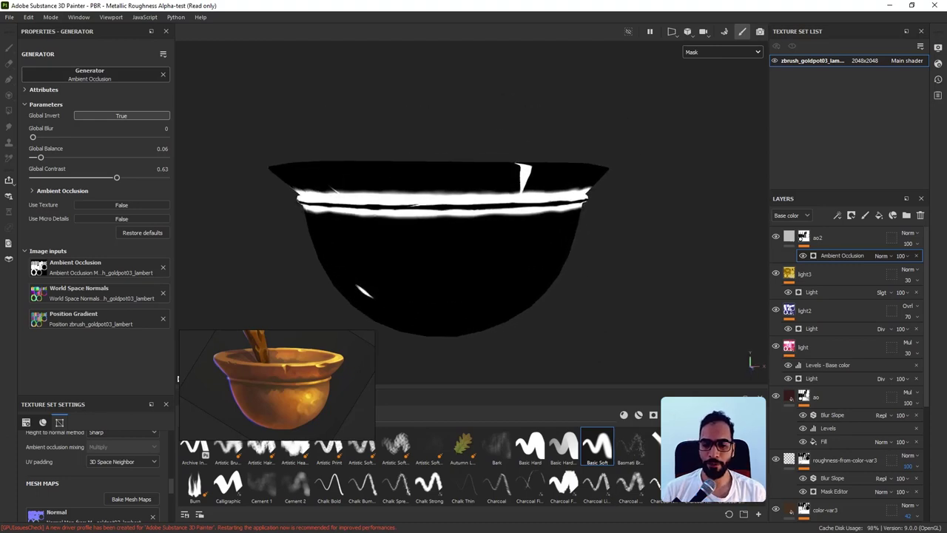
Add a filter to the ao2 mask above the Ambient Occlusion generator and assign Blur Slope to it.
{"action": "left_click_drag", "start_coordinate": [604, 252], "coordinate": [508, 291], "text": "alt"}
{"action": "scroll", "coordinate": [509, 291], "scroll_direction": "up", "scroll_amount": 2}
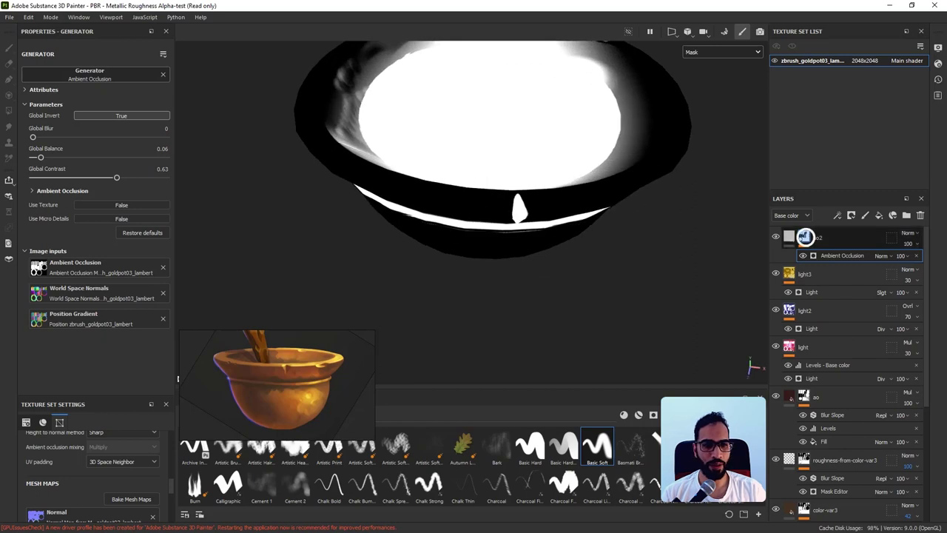
{"action": "right_click", "coordinate": [806, 237]}
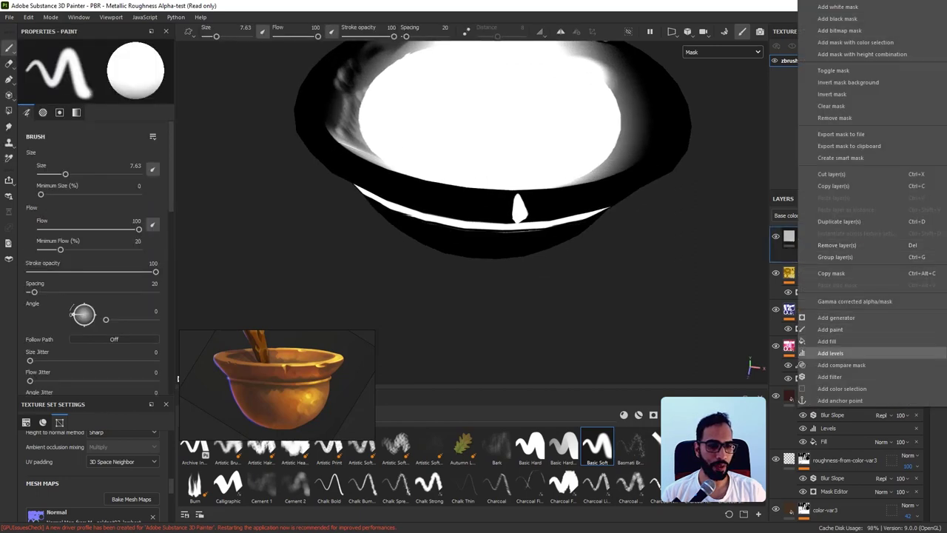
{"action": "left_click", "coordinate": [829, 377]}
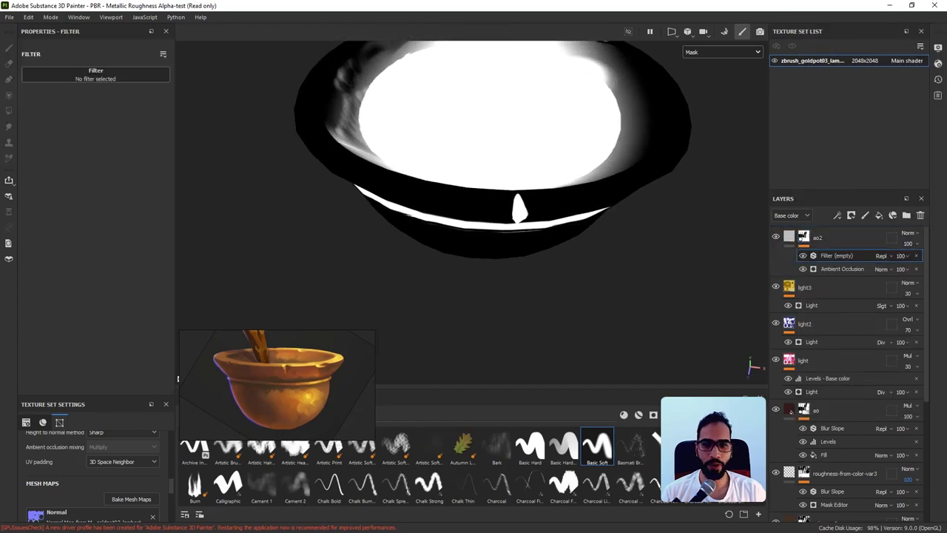
{"action": "left_click", "coordinate": [140, 75]}
{"action": "type", "text": "blu"}
{"action": "left_click", "coordinate": [214, 107]}
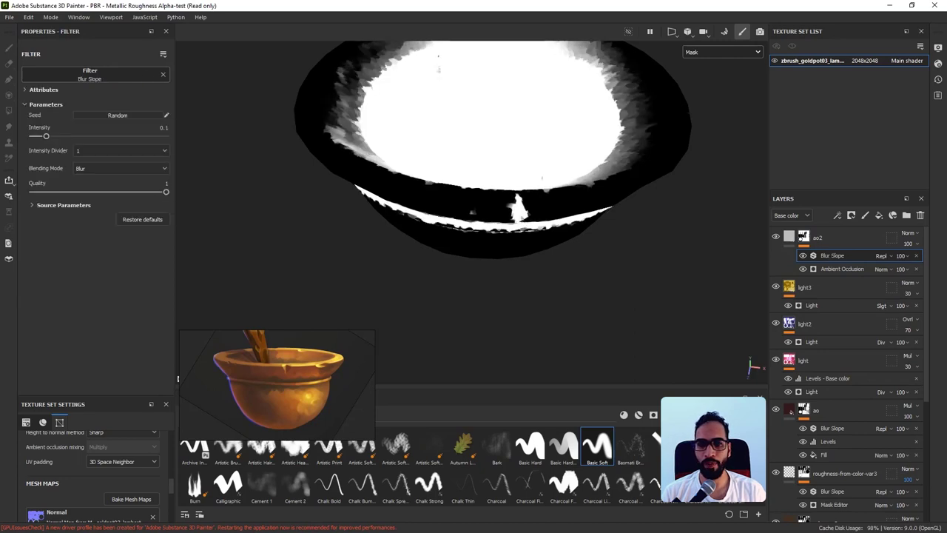
Set the Blur Slope intensity on the ao2 mask to 0.01.
{"action": "left_click_drag", "start_coordinate": [444, 253], "coordinate": [469, 185], "text": "alt"}
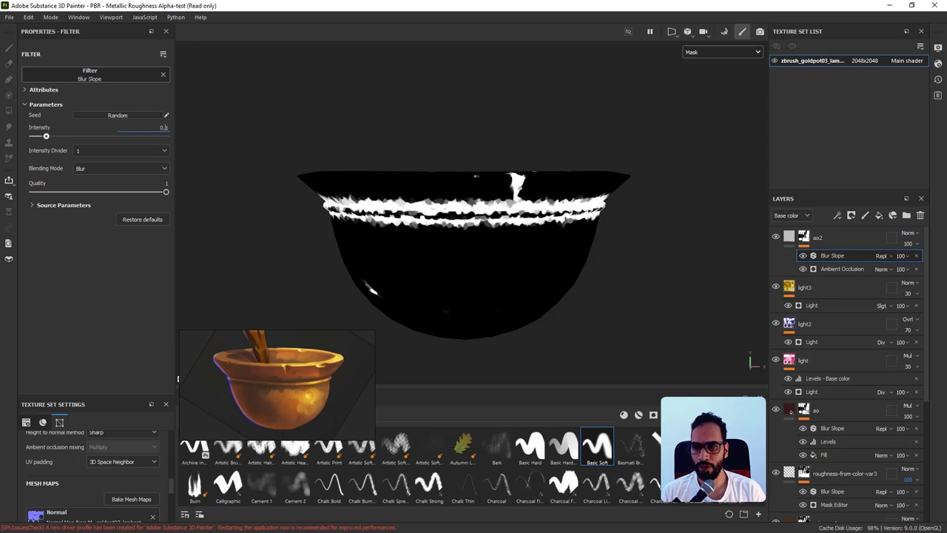
{"action": "key", "text": "Return"}
{"action": "left_click_drag", "start_coordinate": [472, 267], "coordinate": [607, 311], "text": "alt"}
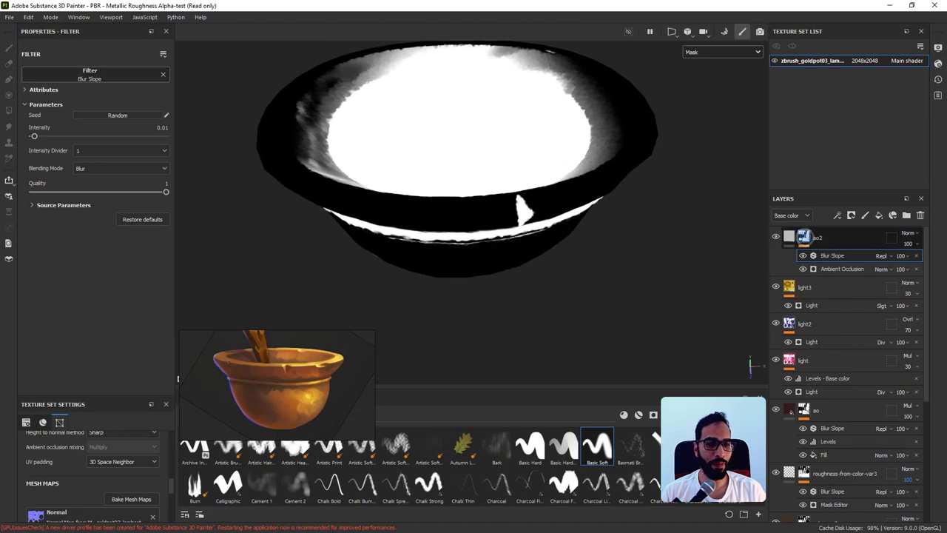
Add a paint effect to the ao2 mask and try polygon-filling the bowl's UV islands with black in the UV view.
{"action": "right_click", "coordinate": [804, 237]}
{"action": "left_click", "coordinate": [830, 330]}
{"action": "right_click_drag", "start_coordinate": [541, 181], "coordinate": [447, 148], "text": "alt"}
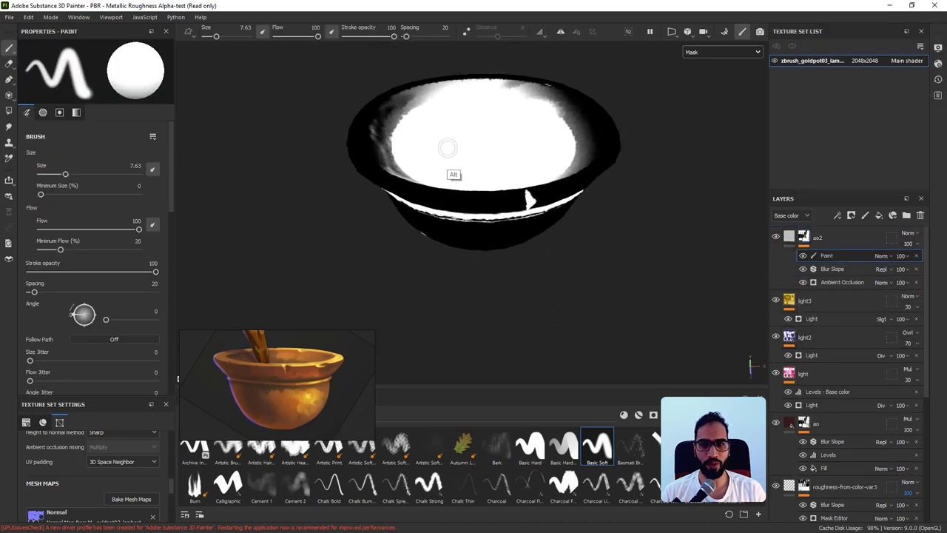
{"action": "left_click_drag", "start_coordinate": [448, 148], "coordinate": [513, 264], "text": "alt"}
{"action": "key", "text": "F3"}
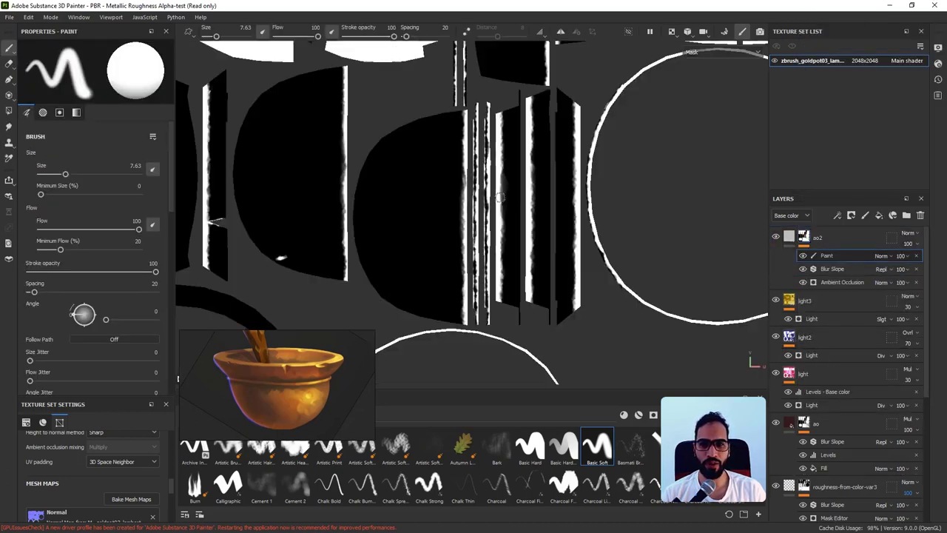
{"action": "right_click_drag", "start_coordinate": [510, 201], "coordinate": [300, 133], "text": "alt"}
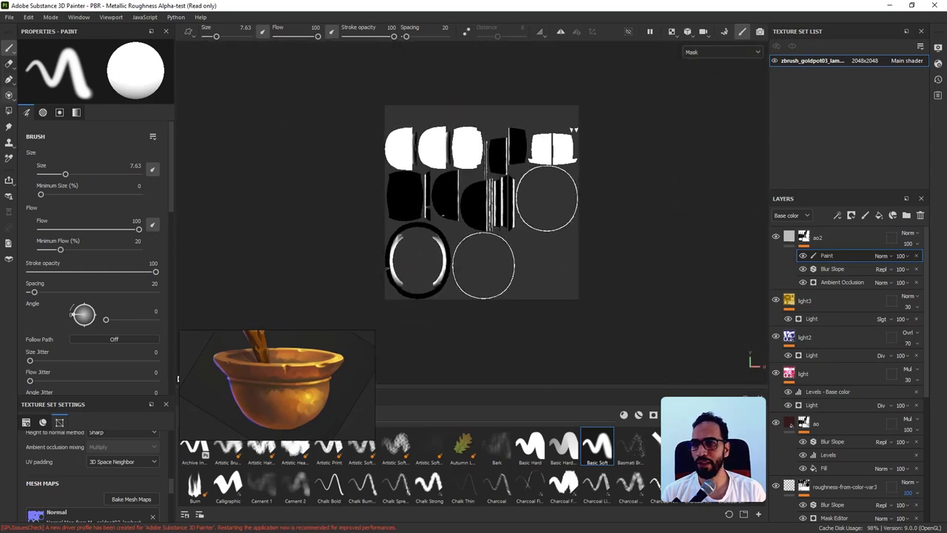
{"action": "key", "text": "4"}
{"action": "left_click_drag", "start_coordinate": [396, 126], "coordinate": [518, 159]}
{"action": "left_click_drag", "start_coordinate": [359, 101], "coordinate": [417, 170]}
{"action": "left_click_drag", "start_coordinate": [419, 125], "coordinate": [443, 166]}
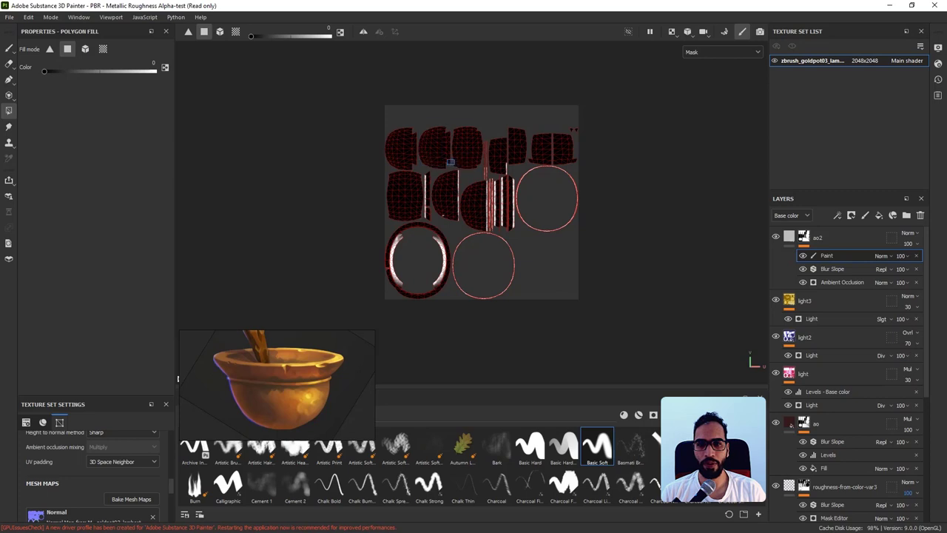
Return to the 3D view and delete the paint effect from the ao2 mask.
{"action": "key", "text": "F2"}
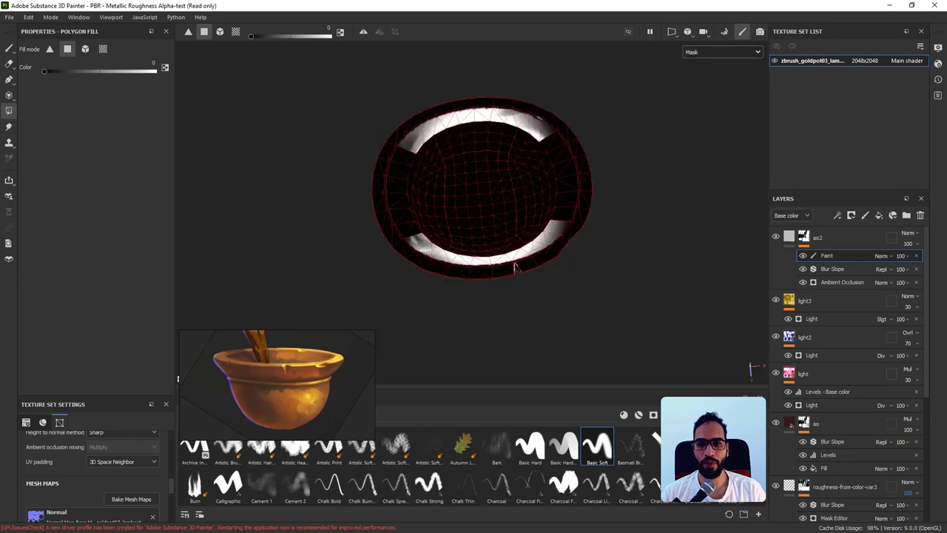
{"action": "left_click_drag", "start_coordinate": [515, 267], "coordinate": [584, 235], "text": "alt"}
{"action": "key", "text": "Delete"}
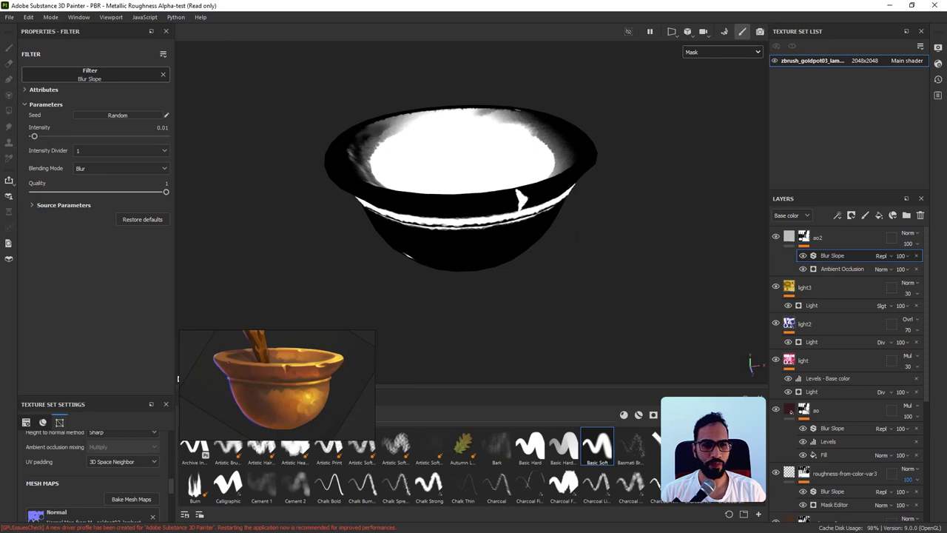
Add a new paint effect at the top of the ao2 mask stack.
{"action": "right_click", "coordinate": [800, 237]}
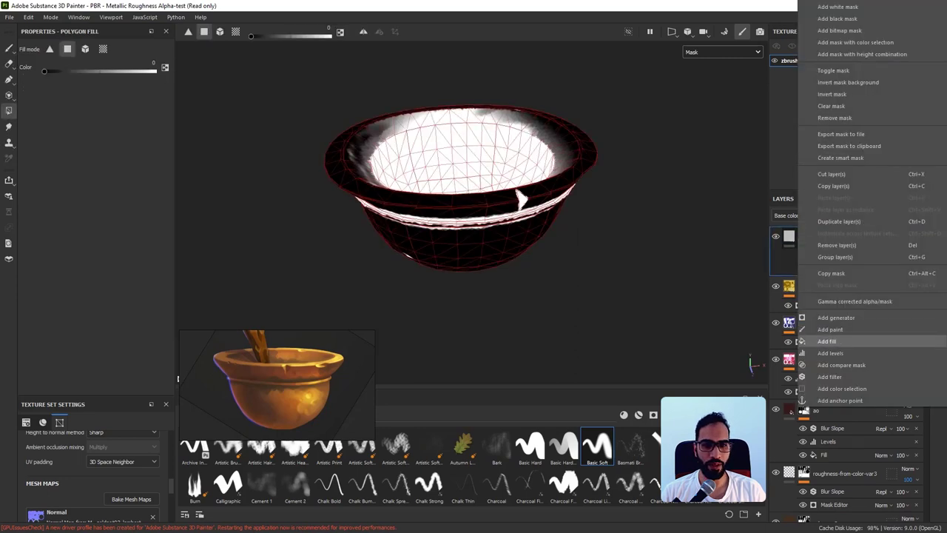
{"action": "left_click", "coordinate": [830, 329]}
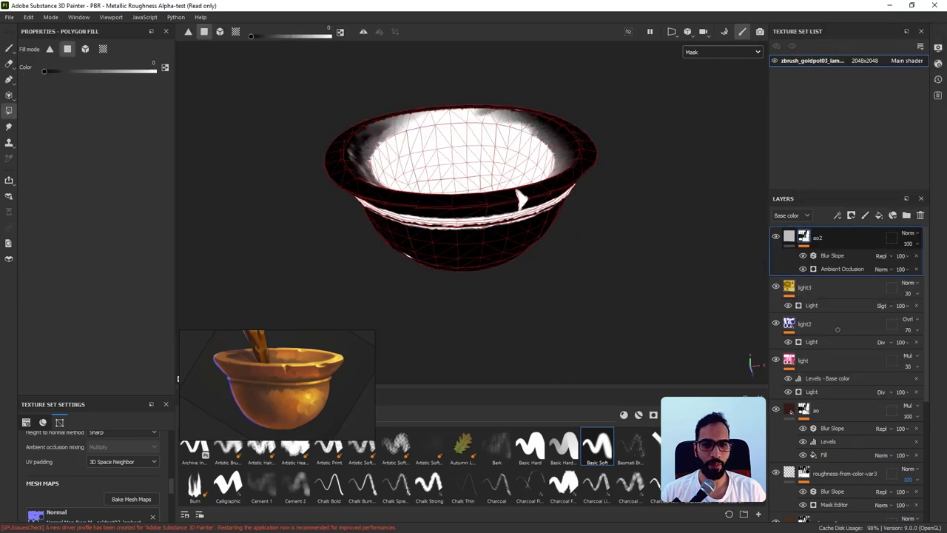
{"action": "left_click_drag", "start_coordinate": [520, 198], "coordinate": [553, 215], "text": "alt"}
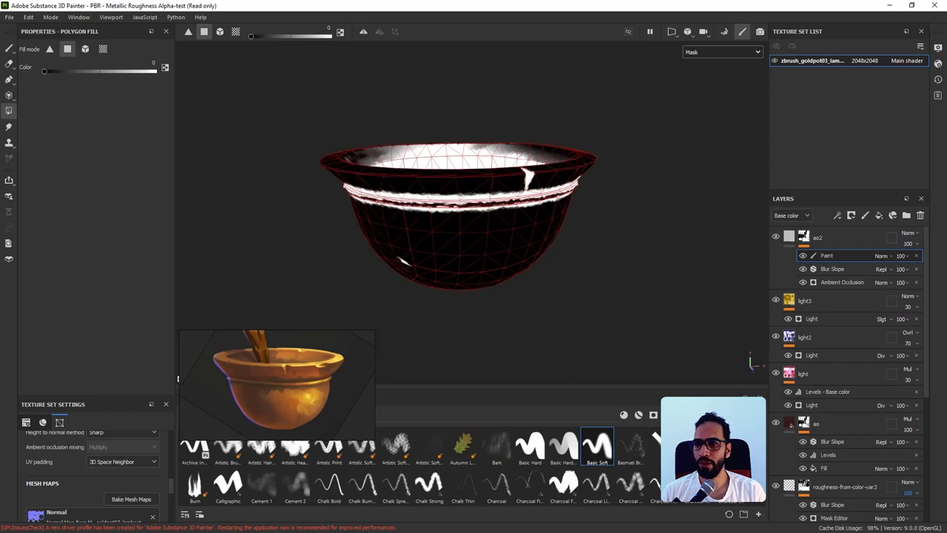
{"action": "left_click_drag", "start_coordinate": [501, 196], "coordinate": [509, 176], "text": "alt"}
Try polygon-filling the pot's rim with black directly on the 3D model, and undo the fill.
{"action": "left_click_drag", "start_coordinate": [304, 136], "coordinate": [611, 215]}
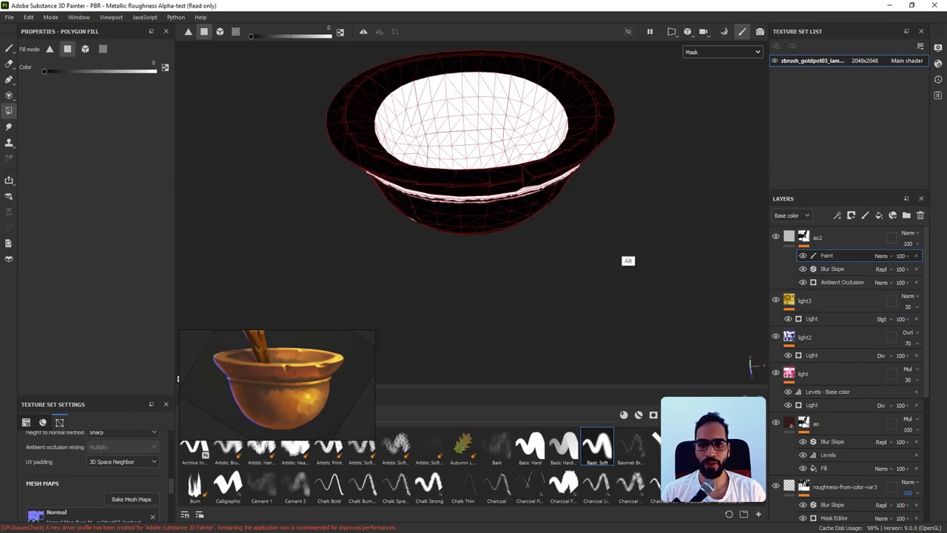
{"action": "left_click_drag", "start_coordinate": [628, 260], "coordinate": [355, 233], "text": "alt"}
{"action": "left_click_drag", "start_coordinate": [241, 199], "coordinate": [463, 233]}
{"action": "key", "text": "ctrl+z"}
{"action": "left_click_drag", "start_coordinate": [287, 213], "coordinate": [304, 222]}
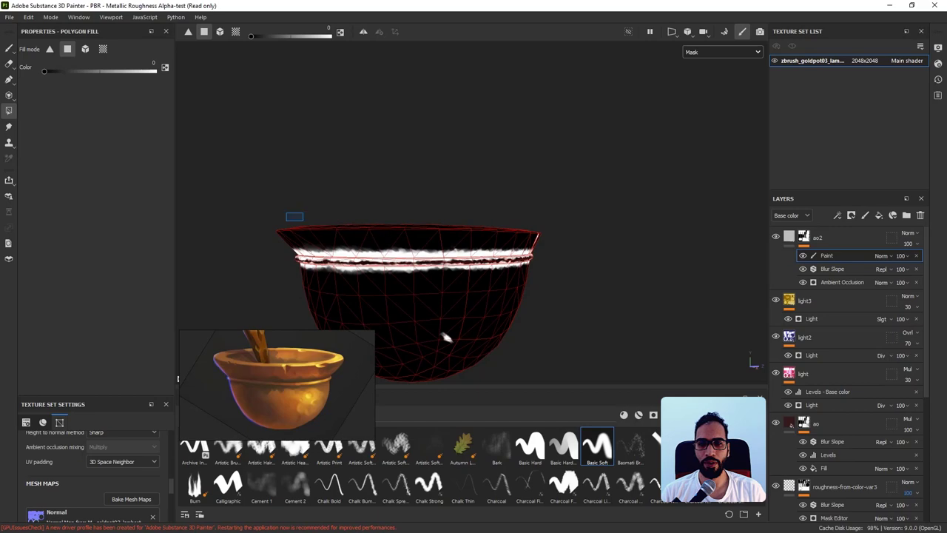
{"action": "left_click_drag", "start_coordinate": [445, 334], "coordinate": [526, 286], "text": "alt"}
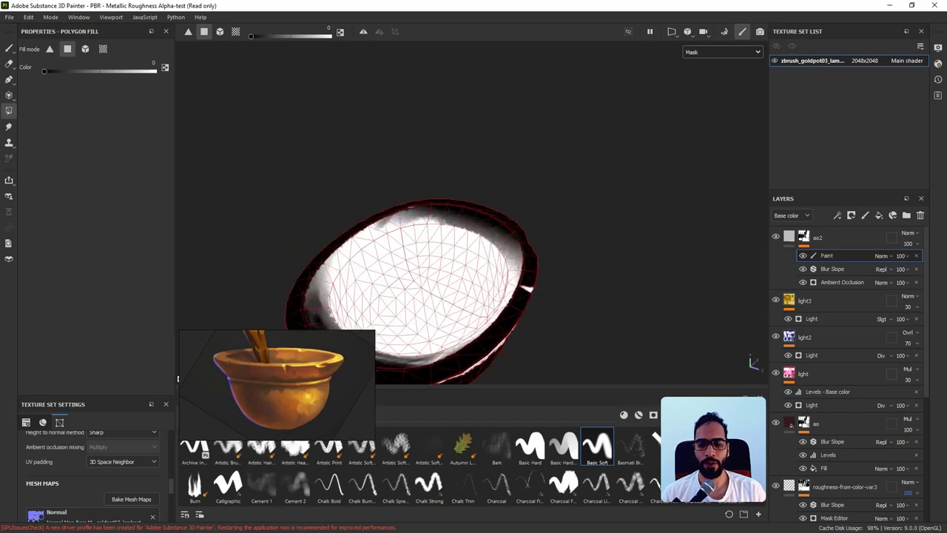
Show the 3D and UV views side by side and fill the first rounded island of the bowl's interior with black.
{"action": "key", "text": "F3"}
{"action": "key", "text": "F1"}
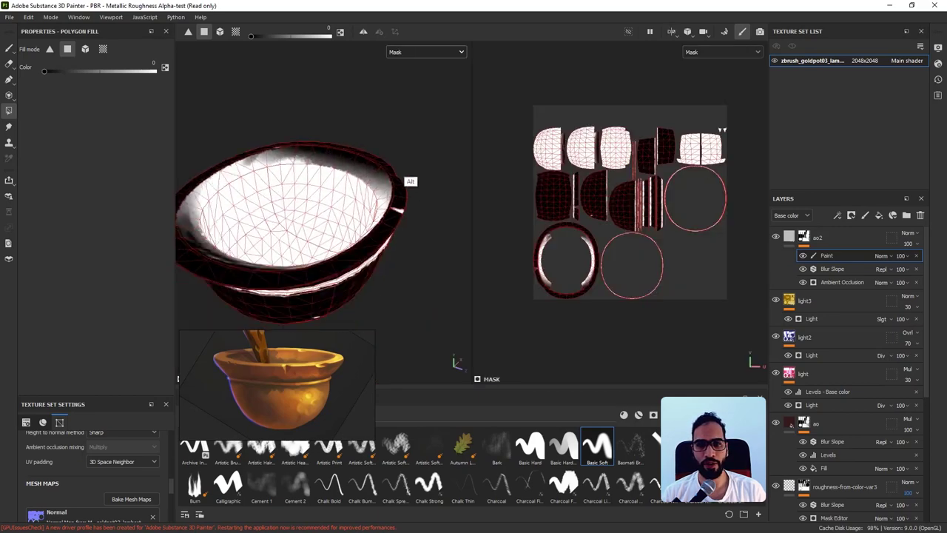
{"action": "left_click_drag", "start_coordinate": [521, 110], "coordinate": [563, 171]}
{"action": "left_click_drag", "start_coordinate": [384, 222], "coordinate": [286, 211], "text": "alt"}
{"action": "middle_click_drag", "start_coordinate": [286, 210], "coordinate": [225, 199], "text": "alt"}
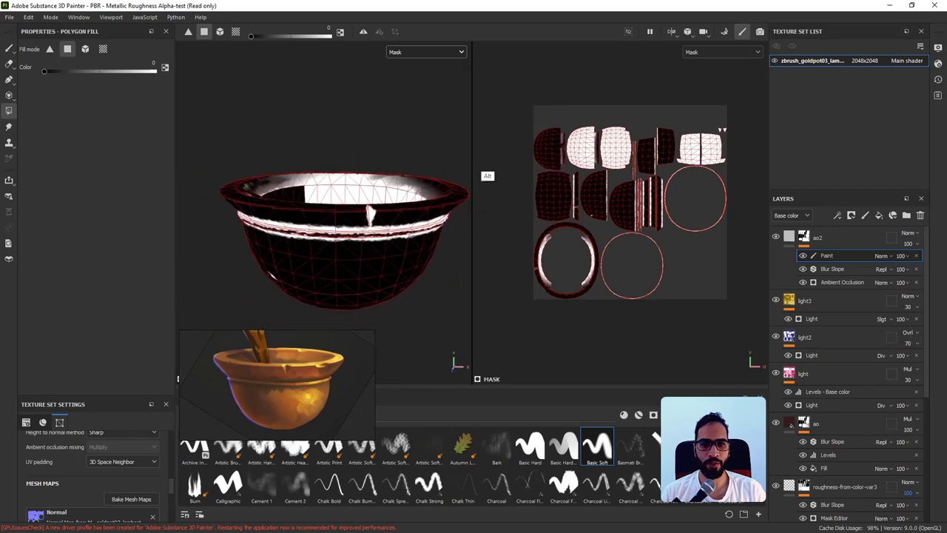
Fill the next two white islands of the bowl's interior in the top UV row with black.
{"action": "left_click_drag", "start_coordinate": [559, 106], "coordinate": [596, 162]}
{"action": "right_click_drag", "start_coordinate": [587, 152], "coordinate": [677, 285], "text": "alt"}
{"action": "left_click_drag", "start_coordinate": [555, 175], "coordinate": [584, 205]}
{"action": "left_click_drag", "start_coordinate": [614, 84], "coordinate": [687, 191]}
{"action": "left_click_drag", "start_coordinate": [621, 171], "coordinate": [681, 203]}
{"action": "right_click_drag", "start_coordinate": [360, 250], "coordinate": [349, 279], "text": "alt"}
{"action": "left_click_drag", "start_coordinate": [385, 211], "coordinate": [395, 231], "text": "alt"}
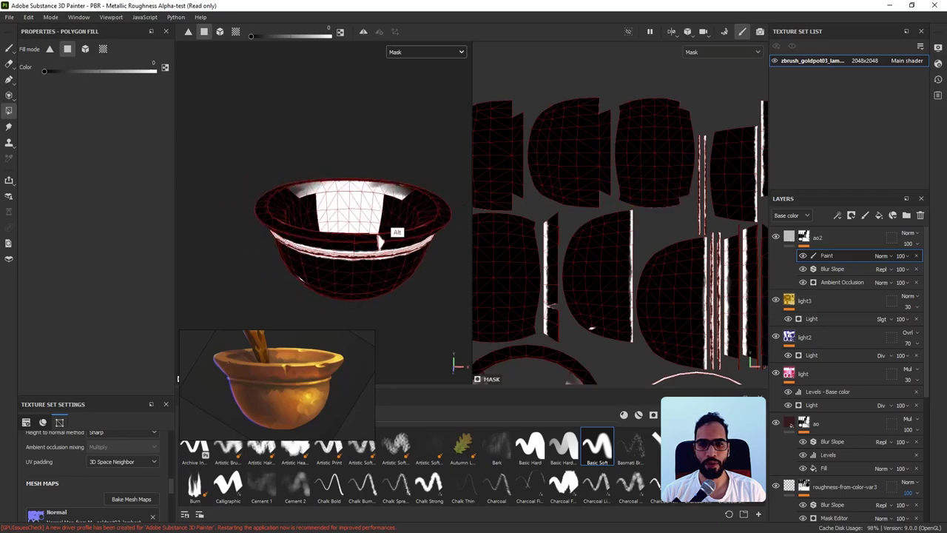
Fill the remaining pair of white interior islands at the end of the top UV row with black.
{"action": "left_click_drag", "start_coordinate": [316, 163], "coordinate": [353, 190]}
{"action": "scroll", "coordinate": [709, 151], "scroll_direction": "up", "scroll_amount": 2}
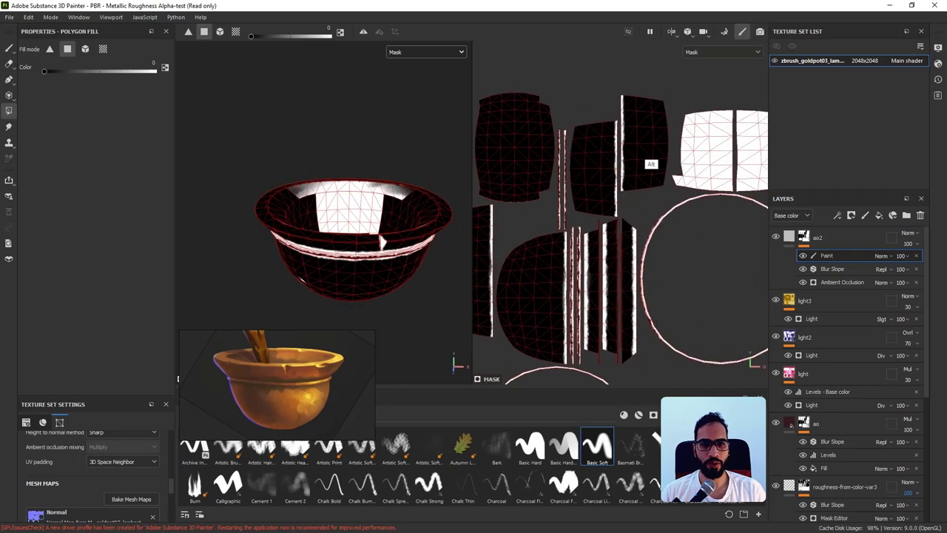
{"action": "left_click_drag", "start_coordinate": [685, 111], "coordinate": [720, 152]}
{"action": "middle_click_drag", "start_coordinate": [718, 152], "coordinate": [628, 159], "text": "alt"}
{"action": "left_click_drag", "start_coordinate": [617, 96], "coordinate": [665, 176]}
{"action": "left_click_drag", "start_coordinate": [696, 135], "coordinate": [699, 128]}
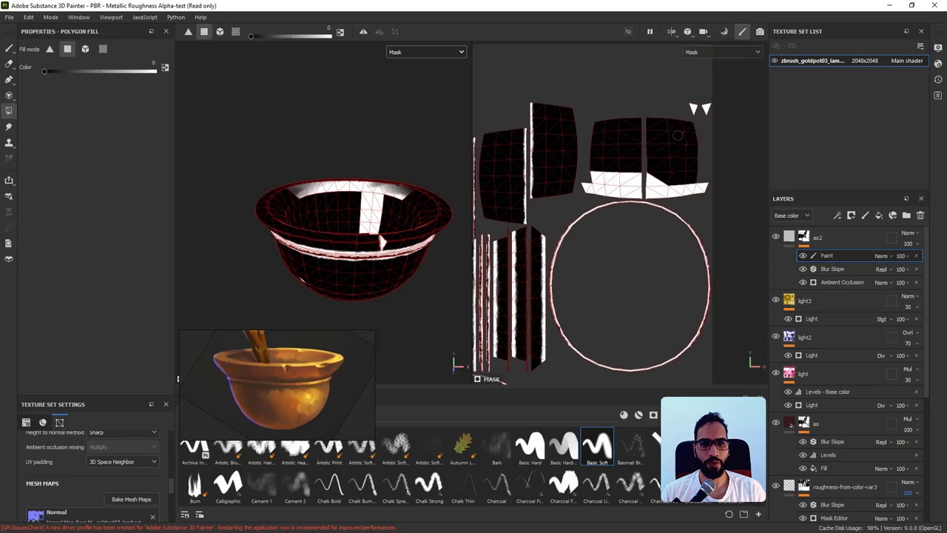
{"action": "left_click_drag", "start_coordinate": [711, 168], "coordinate": [591, 186]}
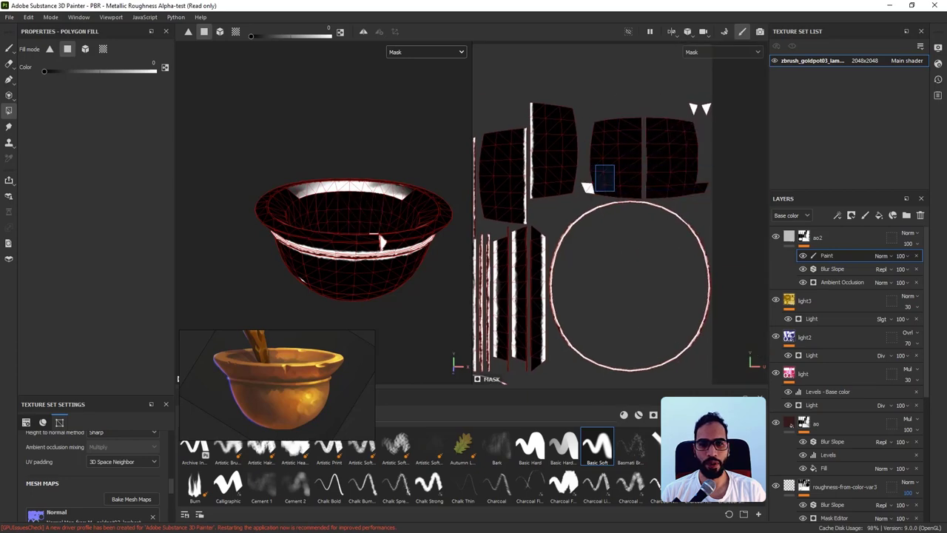
Fill the white inner band of the rim's ring-shaped UV island with black and switch back to the material display.
{"action": "right_click_drag", "start_coordinate": [561, 216], "coordinate": [486, 160], "text": "alt"}
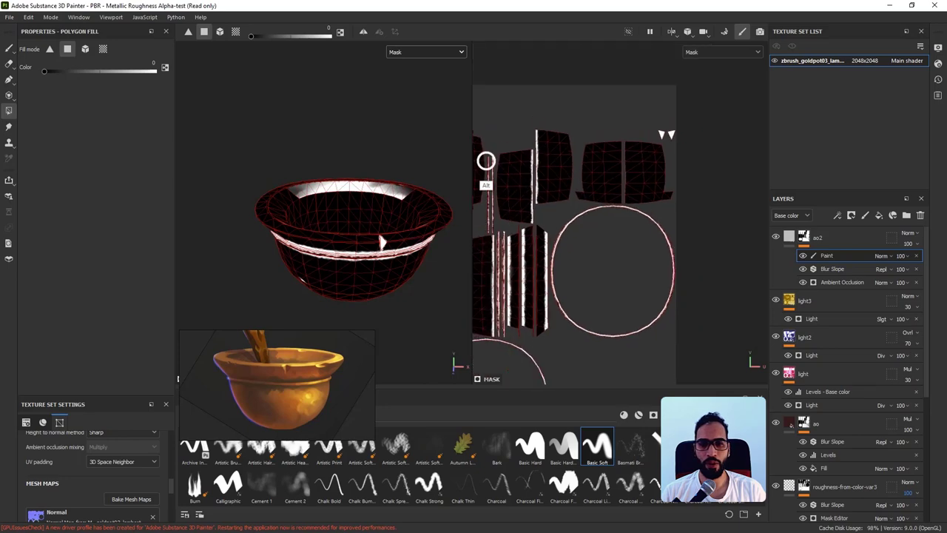
{"action": "middle_click_drag", "start_coordinate": [561, 196], "coordinate": [765, 99], "text": "alt"}
{"action": "left_click_drag", "start_coordinate": [543, 242], "coordinate": [513, 319]}
{"action": "left_click_drag", "start_coordinate": [541, 284], "coordinate": [509, 310]}
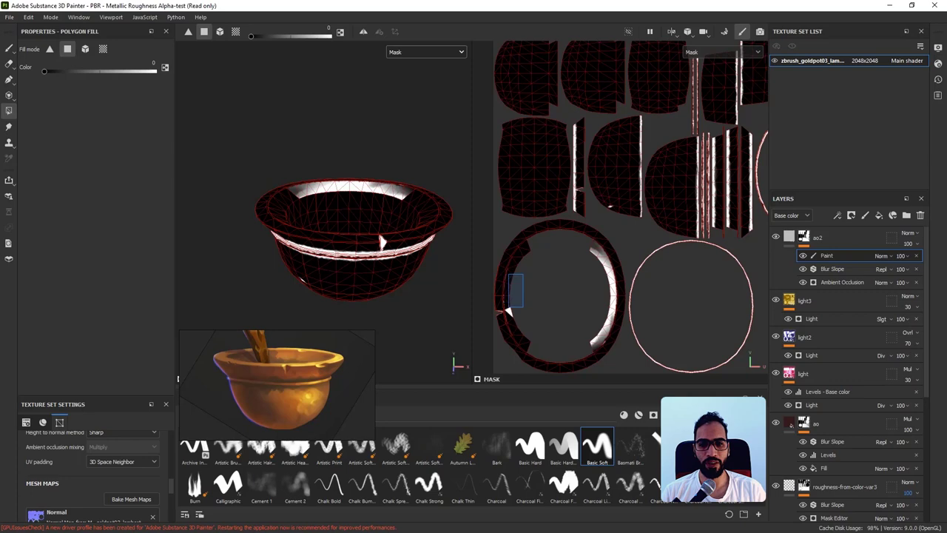
{"action": "left_click_drag", "start_coordinate": [550, 239], "coordinate": [606, 331]}
{"action": "left_click", "coordinate": [598, 343]}
{"action": "left_click_drag", "start_coordinate": [384, 255], "coordinate": [373, 229], "text": "alt"}
{"action": "key", "text": "m"}
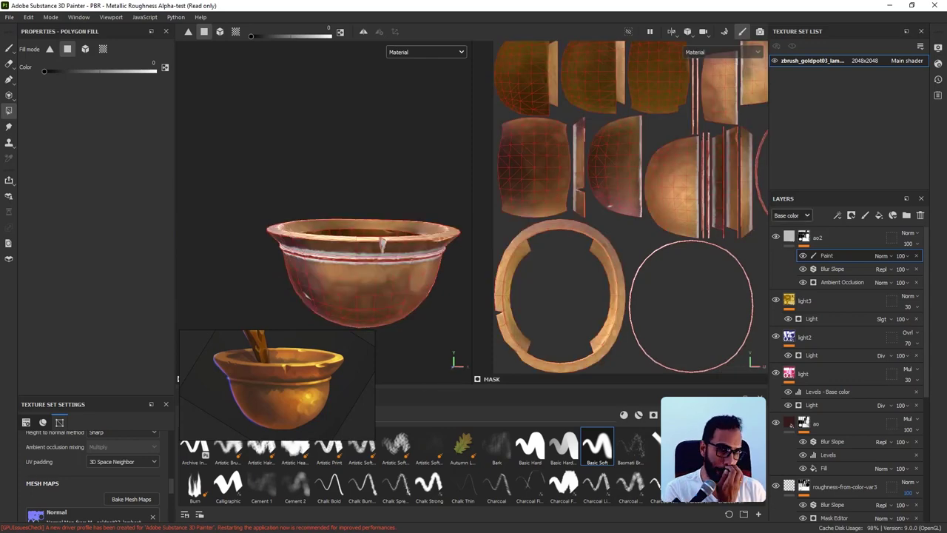
Change the base color of the ao2 fill layer to a dark olive green.
{"action": "left_click", "coordinate": [790, 236]}
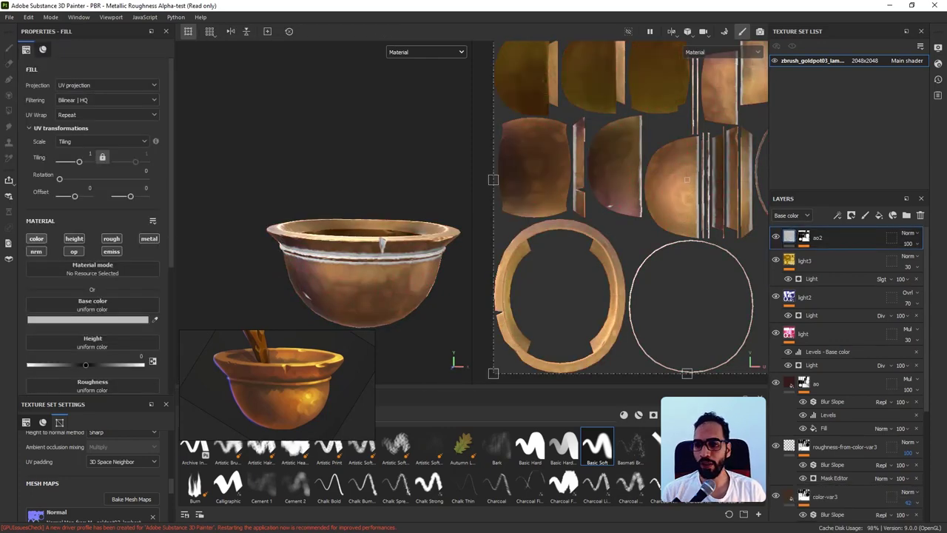
{"action": "left_click", "coordinate": [36, 239], "text": "alt"}
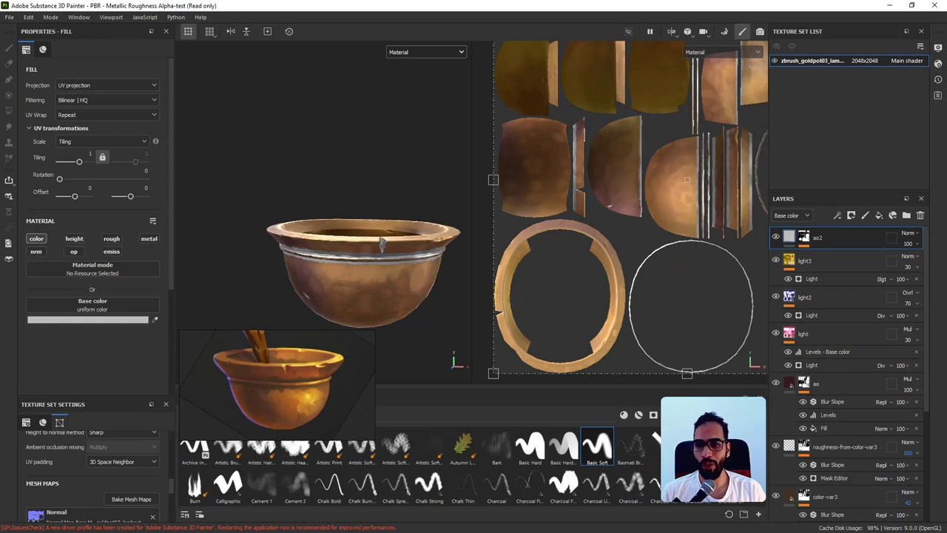
{"action": "left_click", "coordinate": [88, 319]}
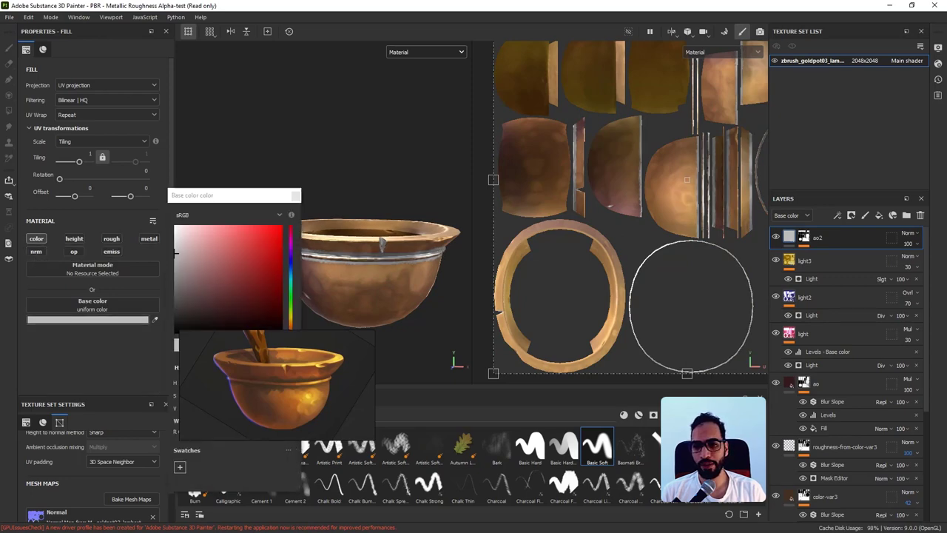
{"action": "left_click_drag", "start_coordinate": [290, 314], "coordinate": [290, 310]}
{"action": "left_click", "coordinate": [244, 280]}
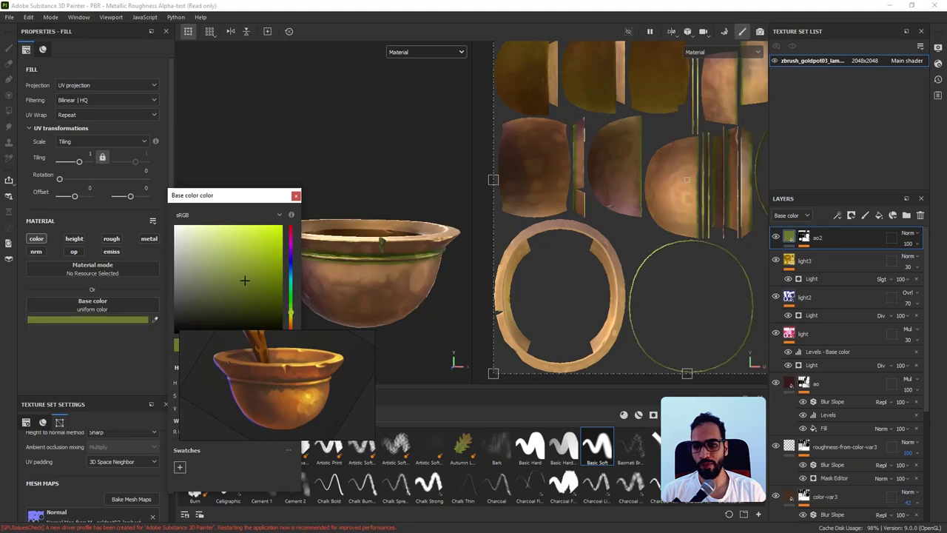
{"action": "left_click", "coordinate": [250, 289]}
{"action": "left_click", "coordinate": [296, 196]}
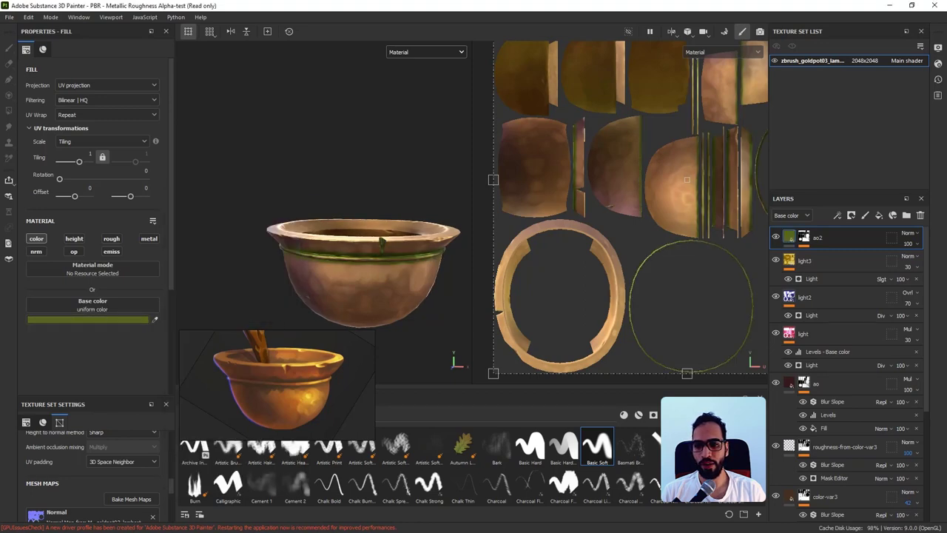
Set the ao2 layer's blending mode to Multiply and its opacity to 31.
{"action": "left_click", "coordinate": [908, 232]}
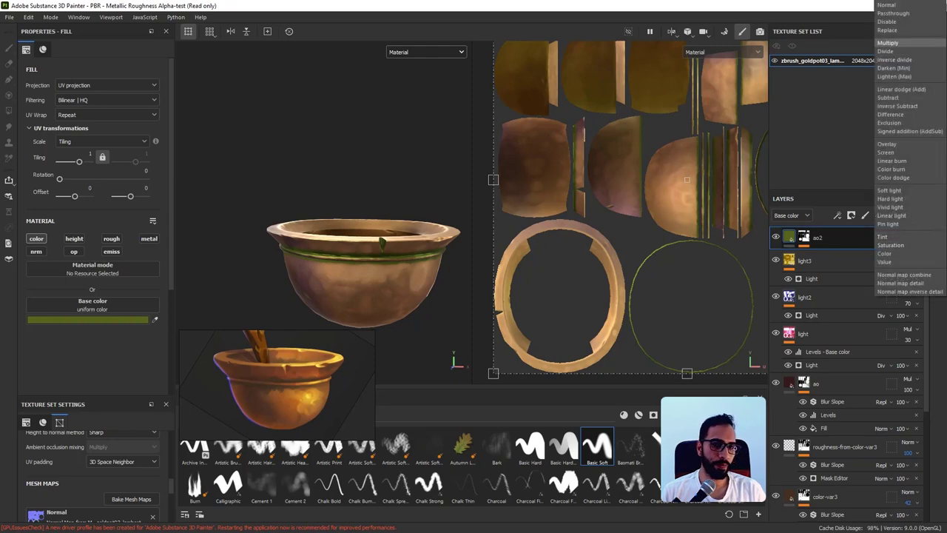
{"action": "left_click", "coordinate": [888, 43]}
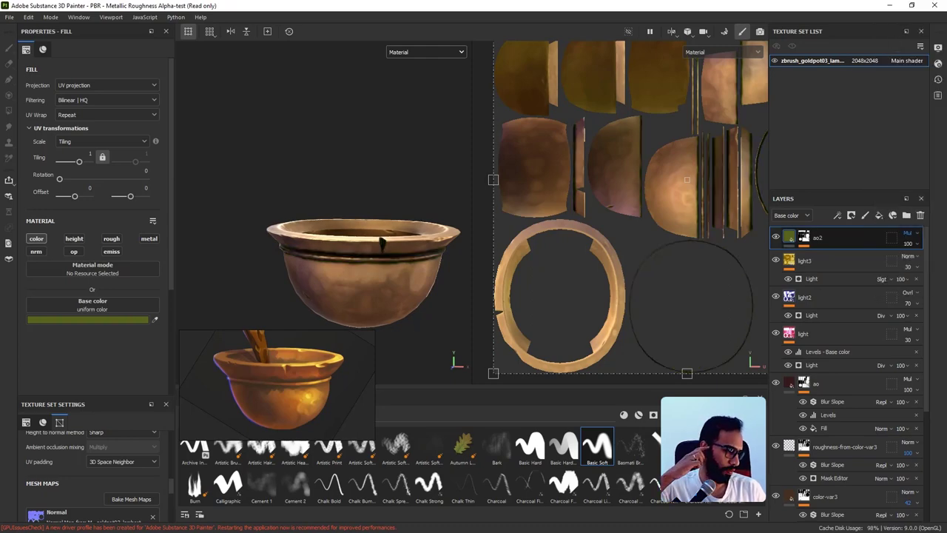
{"action": "left_click_drag", "start_coordinate": [419, 284], "coordinate": [426, 262], "text": "alt"}
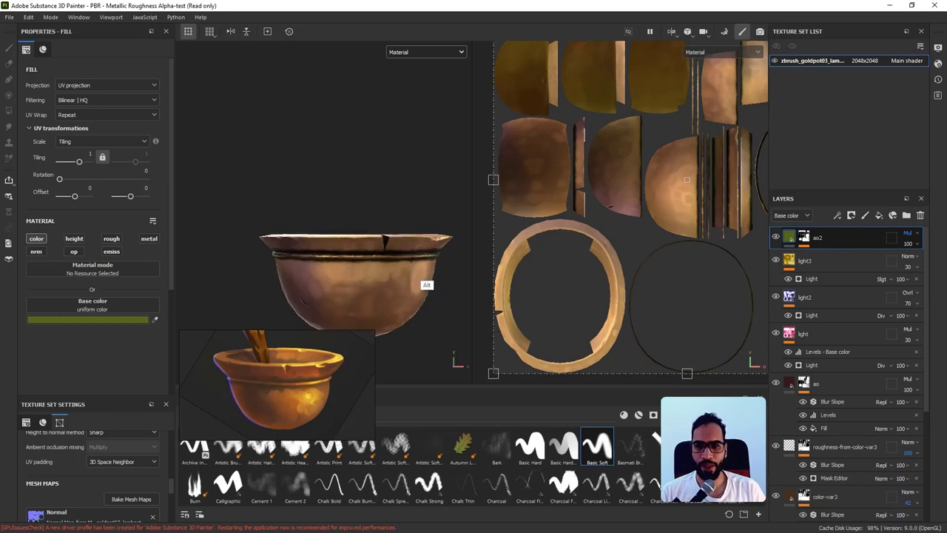
{"action": "right_click_drag", "start_coordinate": [446, 273], "coordinate": [492, 273], "text": "alt"}
{"action": "left_click", "coordinate": [915, 244]}
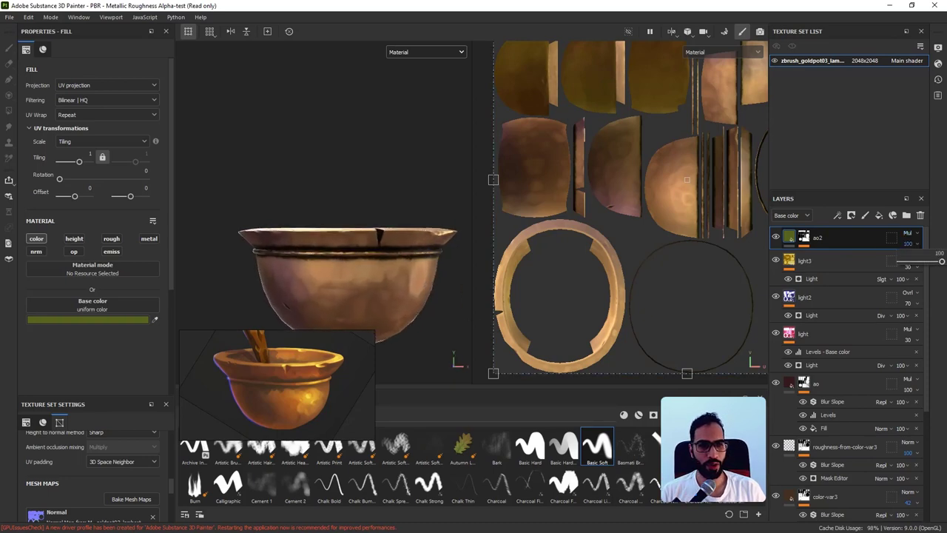
{"action": "left_click_drag", "start_coordinate": [943, 261], "coordinate": [913, 262]}
{"action": "left_click_drag", "start_coordinate": [436, 271], "coordinate": [442, 286], "text": "alt"}
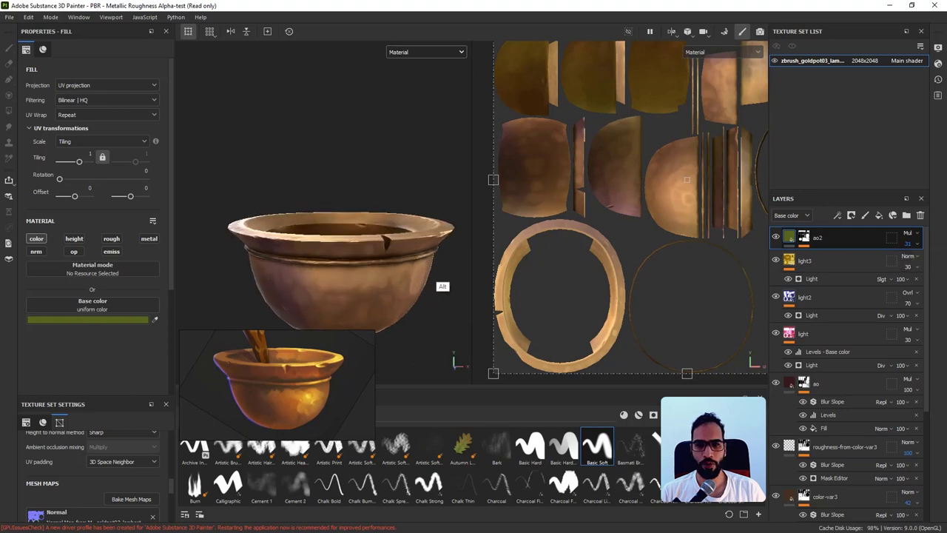
Darken the ao2 fill's base color to a very deep olive green and show only the 3D view.
{"action": "left_click", "coordinate": [109, 320]}
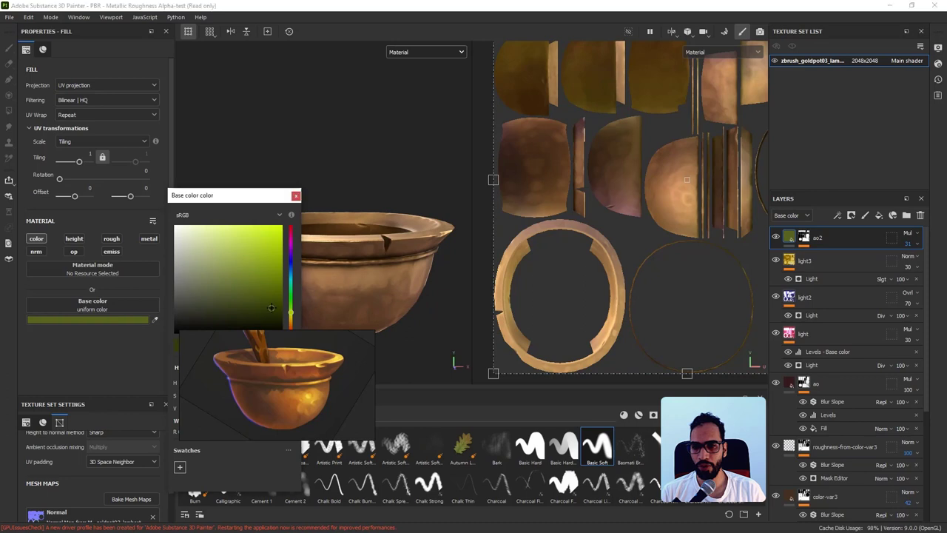
{"action": "left_click", "coordinate": [271, 307]}
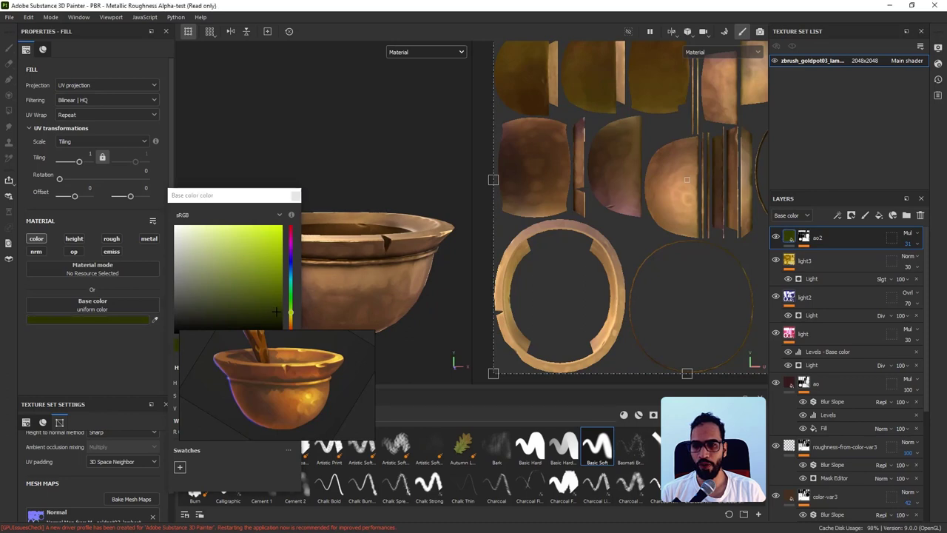
{"action": "left_click_drag", "start_coordinate": [417, 262], "coordinate": [415, 282], "text": "alt"}
{"action": "middle_click_drag", "start_coordinate": [416, 281], "coordinate": [402, 238], "text": "alt"}
{"action": "right_click_drag", "start_coordinate": [402, 238], "coordinate": [342, 210], "text": "alt"}
{"action": "left_click_drag", "start_coordinate": [341, 209], "coordinate": [370, 208], "text": "alt"}
{"action": "key", "text": "F2"}
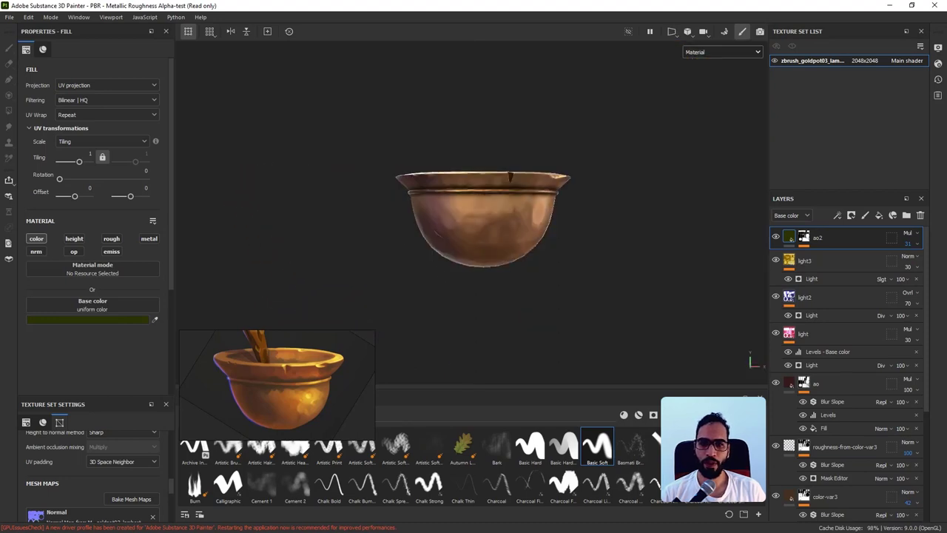
{"action": "middle_click_drag", "start_coordinate": [529, 236], "coordinate": [517, 270], "text": "alt"}
{"action": "mouse_move", "coordinate": [518, 271]}
{"action": "left_mouse_down", "text": "alt"}
{"action": "mouse_move", "coordinate": [519, 252]}
{"action": "mouse_move", "coordinate": [557, 295]}
{"action": "mouse_move", "coordinate": [554, 282]}
{"action": "mouse_move", "coordinate": [510, 269]}
{"action": "mouse_move", "coordinate": [552, 269]}
{"action": "left_mouse_up", "text": "alt"}
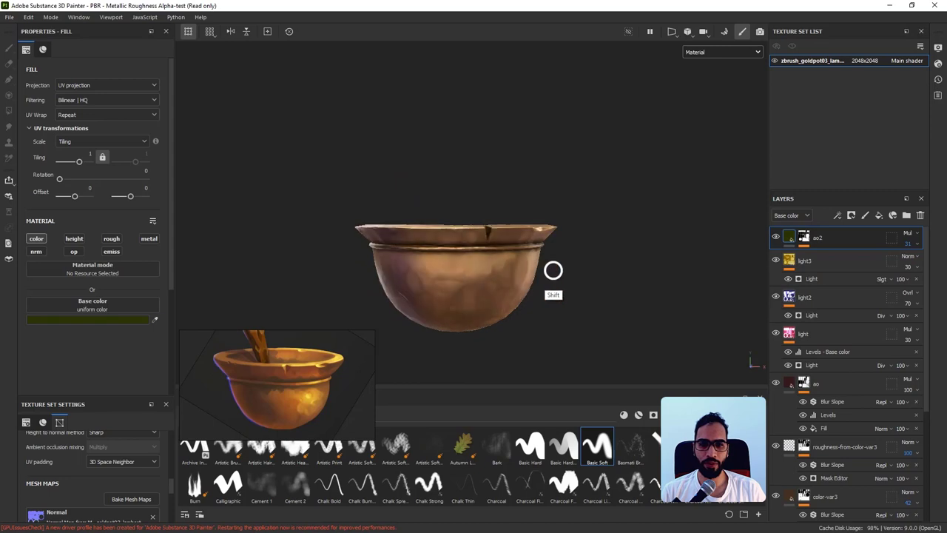
Duplicate the color-var3 layer to strengthen the dark color variation on the bowl, and switch to the paint brush.
{"action": "scroll", "coordinate": [847, 370], "scroll_direction": "down", "scroll_amount": 2}
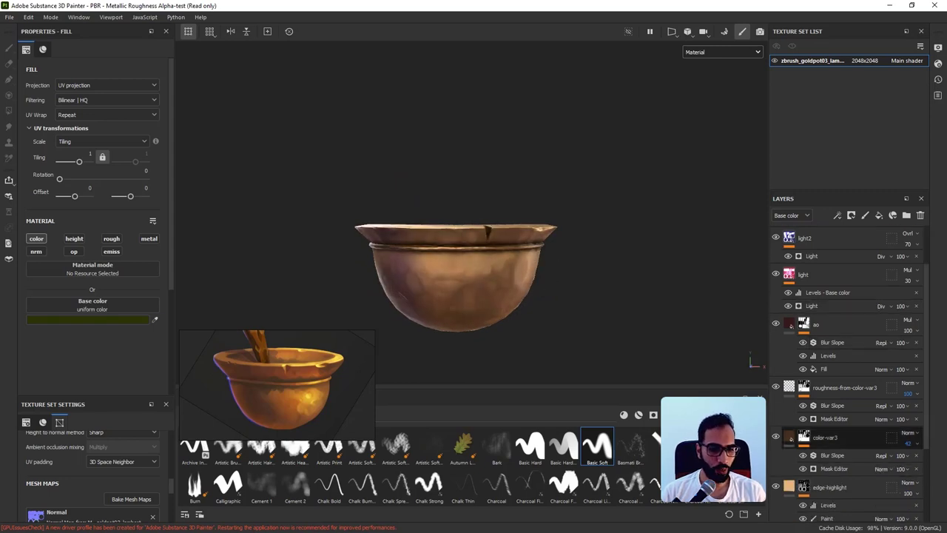
{"action": "key", "text": "4"}
{"action": "key", "text": "ctrl+d"}
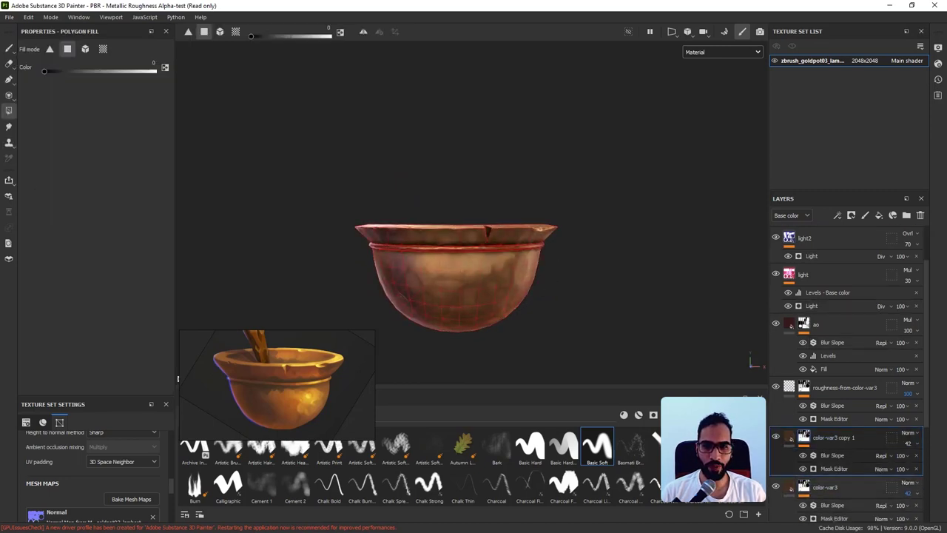
{"action": "key", "text": "1"}
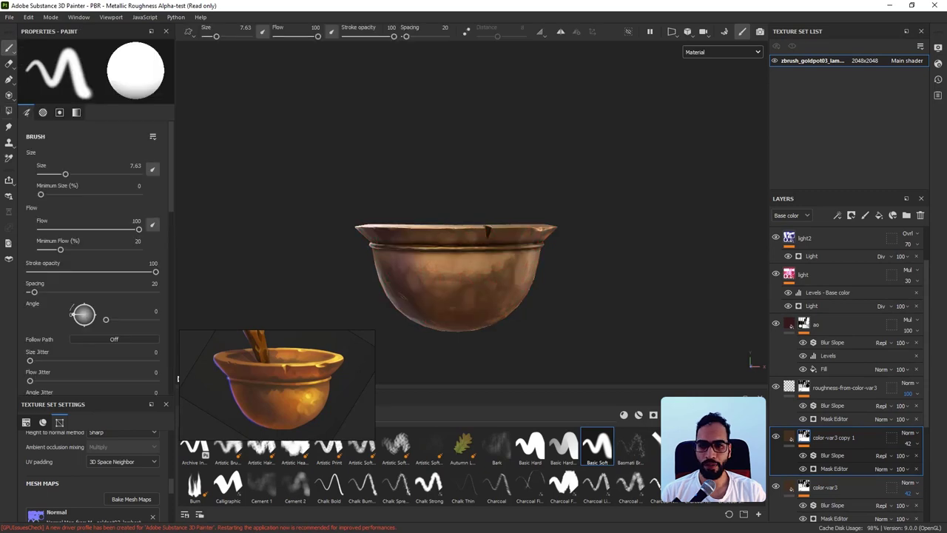
Compare the bowl with the duplicated color-var3 layer hidden and shown, viewing it from several angles.
{"action": "left_click", "coordinate": [775, 437]}
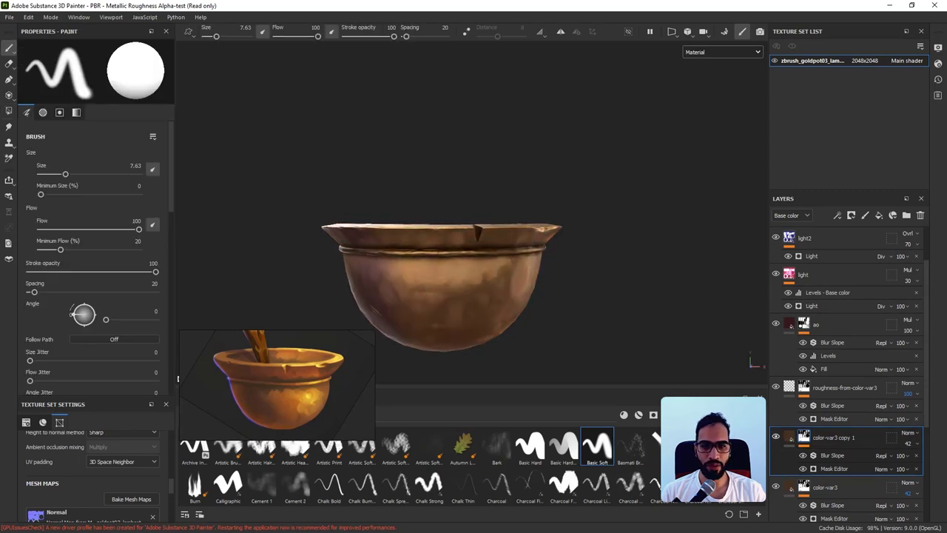
{"action": "left_click", "coordinate": [775, 437]}
{"action": "left_click", "coordinate": [775, 437]}
{"action": "left_click_drag", "start_coordinate": [592, 282], "coordinate": [635, 293], "text": "alt"}
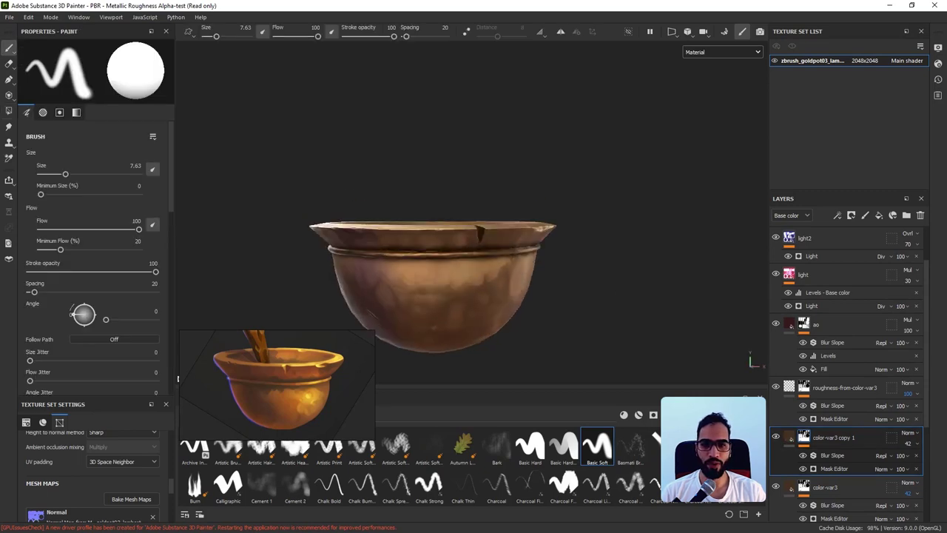
{"action": "scroll", "coordinate": [636, 294], "scroll_direction": "down", "scroll_amount": 2}
{"action": "left_click_drag", "start_coordinate": [545, 281], "coordinate": [594, 298], "text": "alt"}
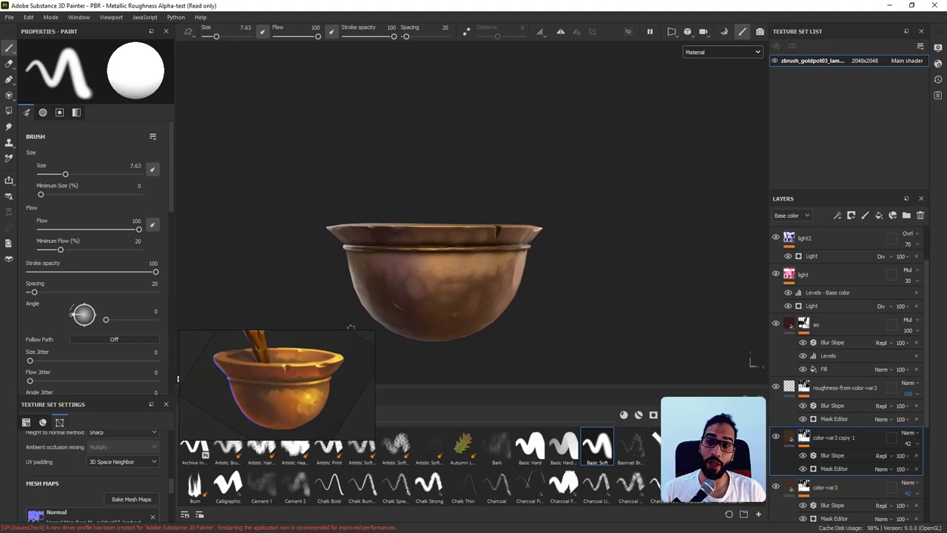
{"action": "key", "text": "alt"}
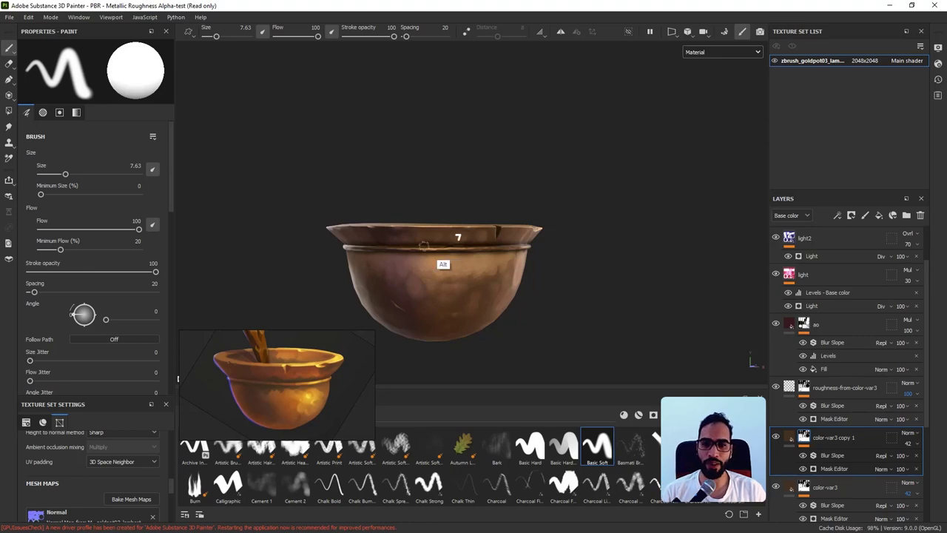
{"action": "left_click_drag", "start_coordinate": [425, 257], "coordinate": [468, 258]}
{"action": "key", "text": "Escape"}
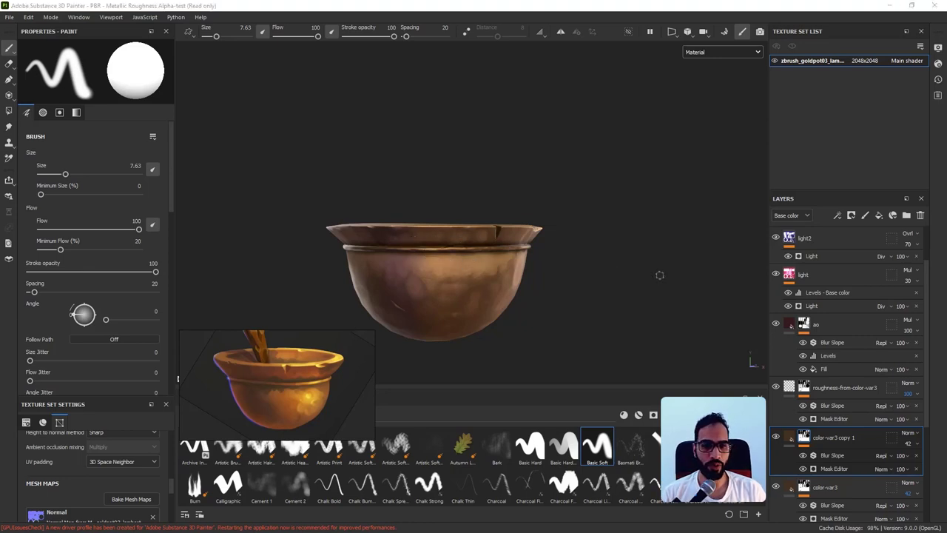
Set the Global Contrast of the Ambient Occlusion generator in the ao2 mask to 0.41, using the mask display.
{"action": "scroll", "coordinate": [851, 277], "scroll_direction": "up", "scroll_amount": 2}
{"action": "left_click", "coordinate": [775, 237]}
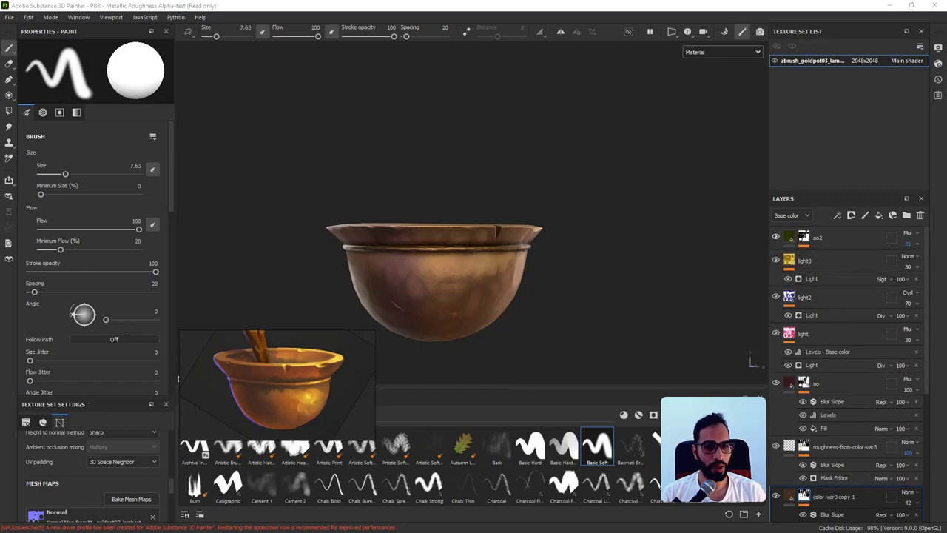
{"action": "left_click", "coordinate": [803, 237]}
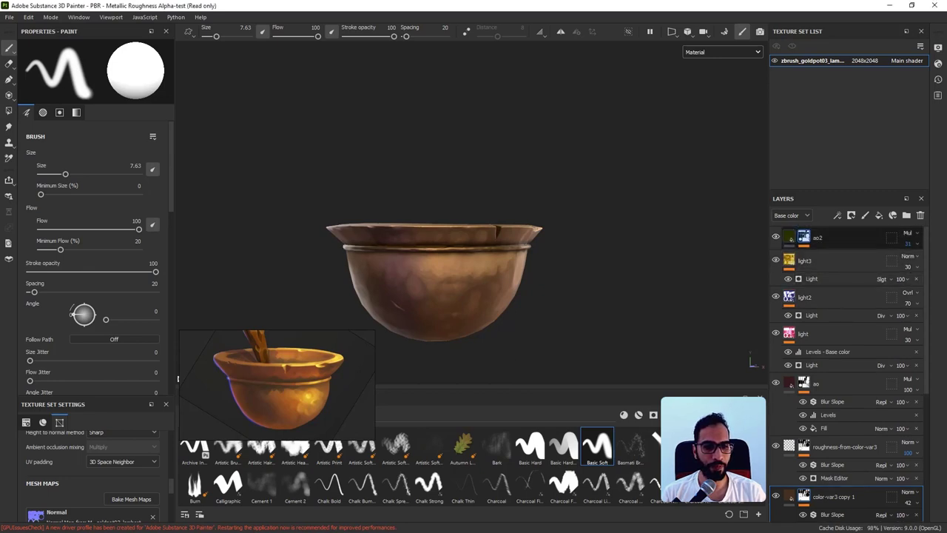
{"action": "left_click", "coordinate": [803, 245]}
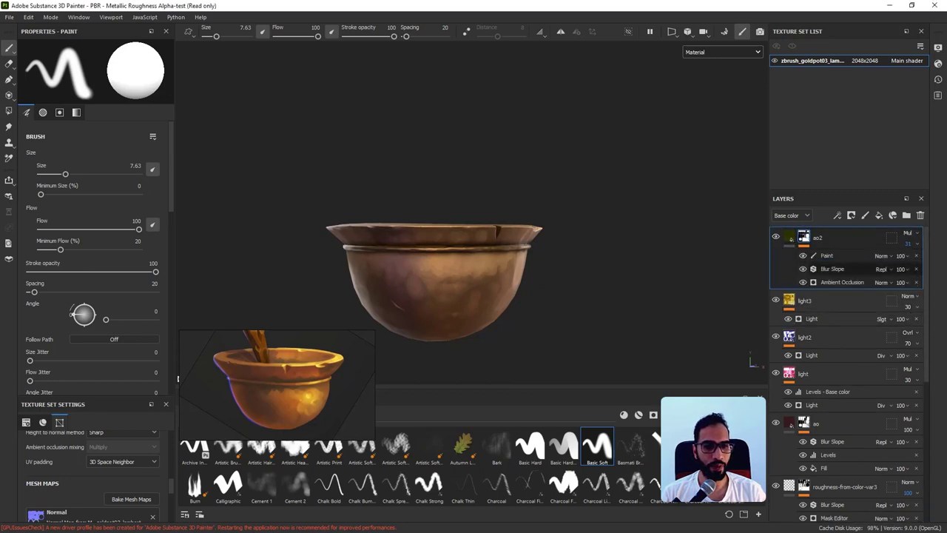
{"action": "left_click", "coordinate": [832, 269]}
{"action": "left_click", "coordinate": [842, 282]}
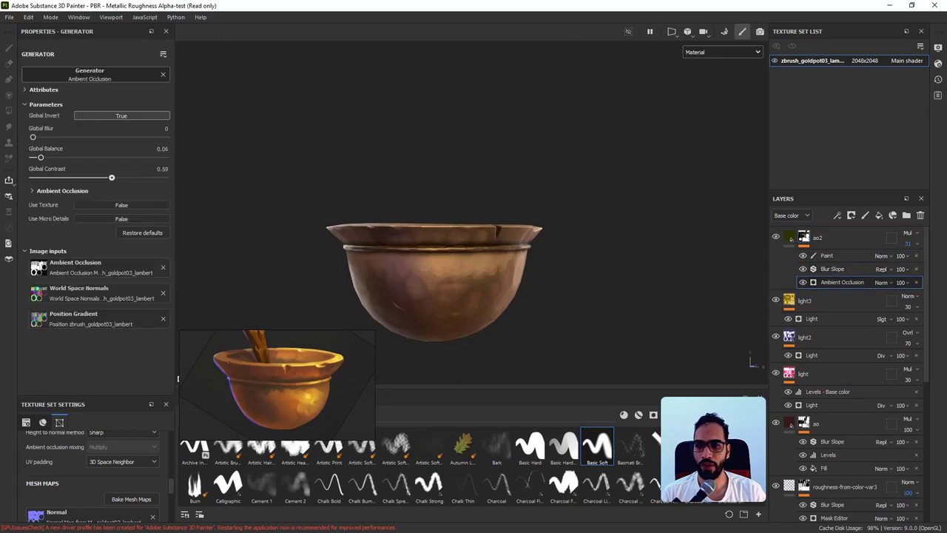
{"action": "left_click_drag", "start_coordinate": [112, 178], "coordinate": [85, 178]}
{"action": "scroll", "coordinate": [533, 232], "scroll_direction": "up", "scroll_amount": 3}
{"action": "left_click", "coordinate": [804, 237], "text": "alt"}
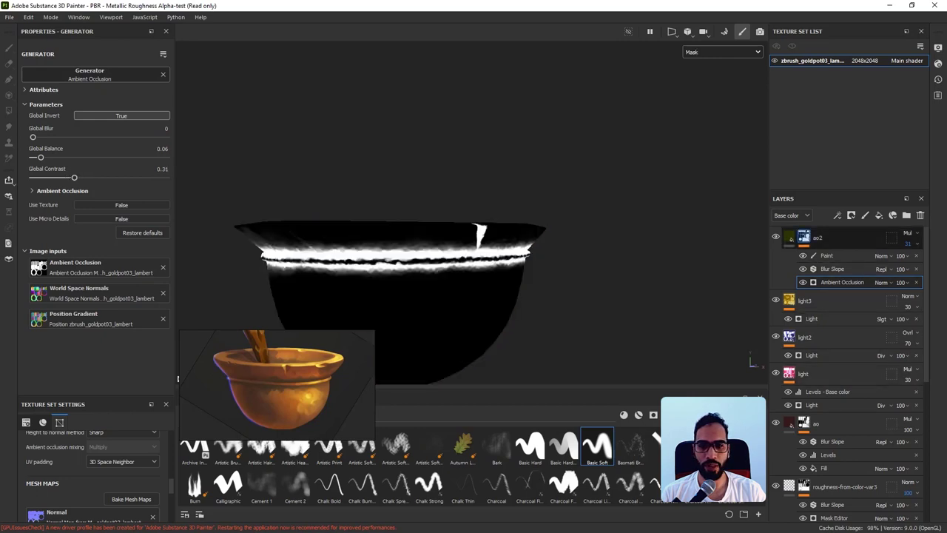
{"action": "left_click_drag", "start_coordinate": [74, 177], "coordinate": [86, 177]}
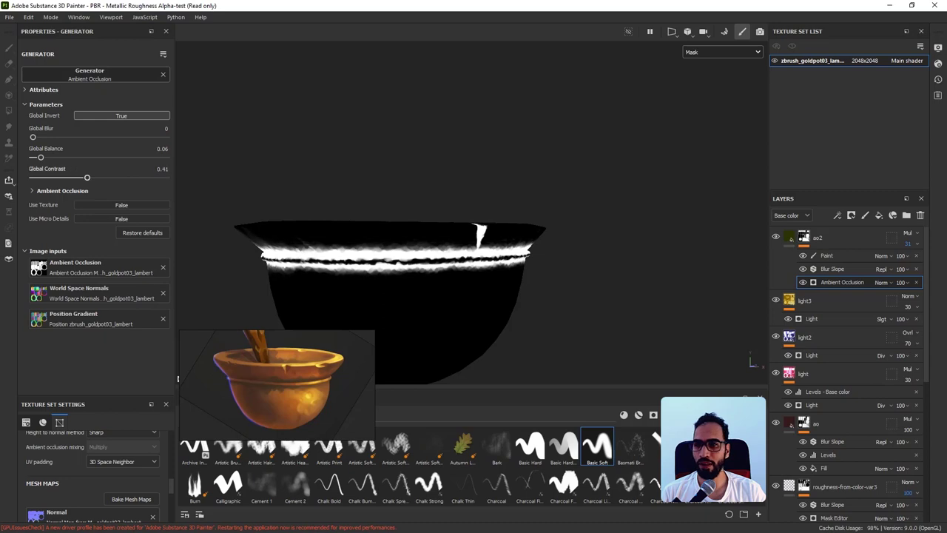
Try a Global Balance of 0.12, settle on 0.05 for the generator, and return to the material display.
{"action": "left_click_drag", "start_coordinate": [41, 157], "coordinate": [46, 156]}
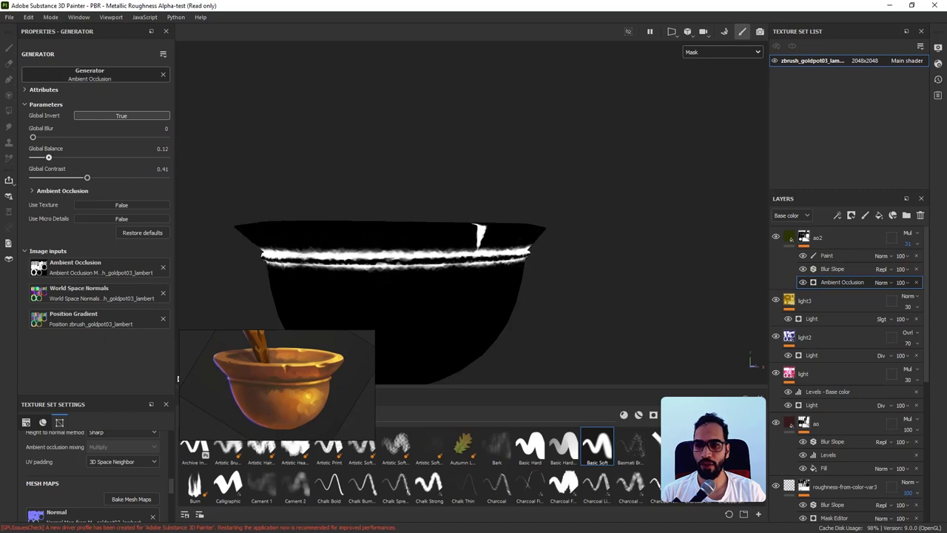
{"action": "key", "text": "ctrl+z"}
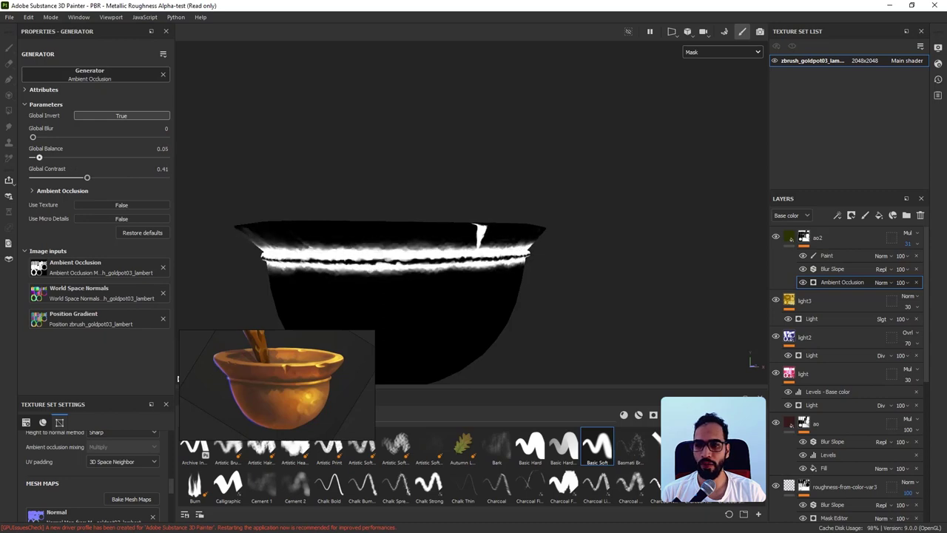
{"action": "key", "text": "m"}
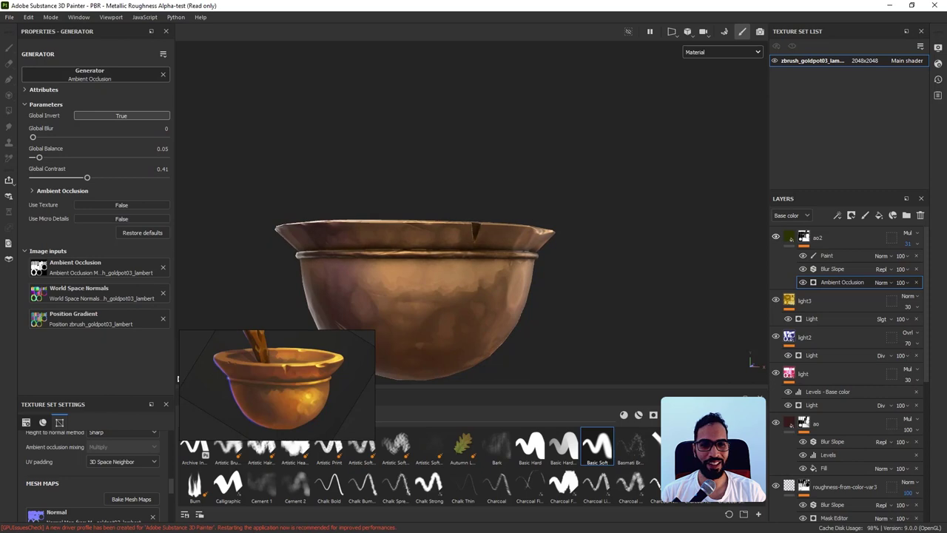
Compare the bowl with the ao2 layer off and on, and raise the layer's opacity to 45.
{"action": "left_click", "coordinate": [775, 237]}
{"action": "left_click", "coordinate": [775, 237]}
{"action": "left_click_drag", "start_coordinate": [503, 281], "coordinate": [492, 314], "text": "alt"}
{"action": "right_click_drag", "start_coordinate": [547, 222], "coordinate": [504, 222], "text": "alt"}
{"action": "left_click_drag", "start_coordinate": [504, 252], "coordinate": [503, 233], "text": "alt"}
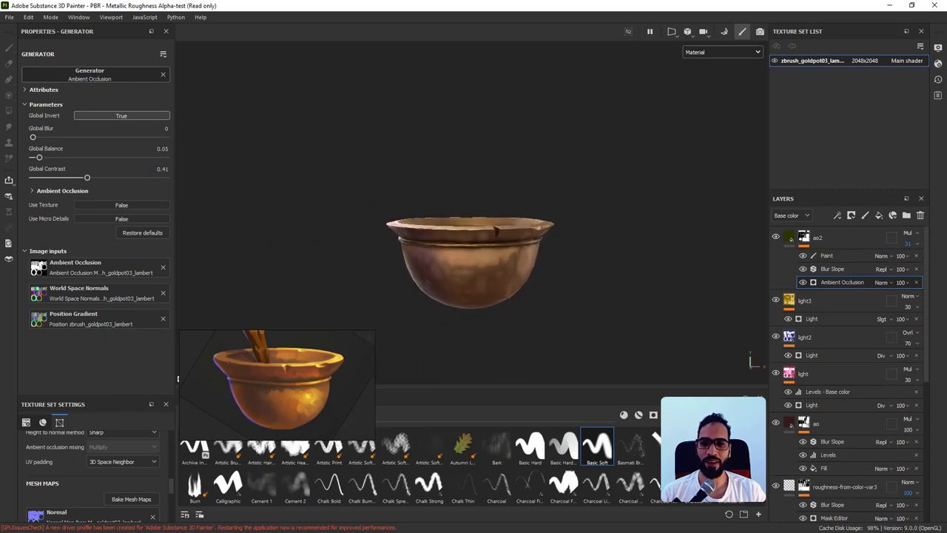
{"action": "left_click", "coordinate": [912, 244]}
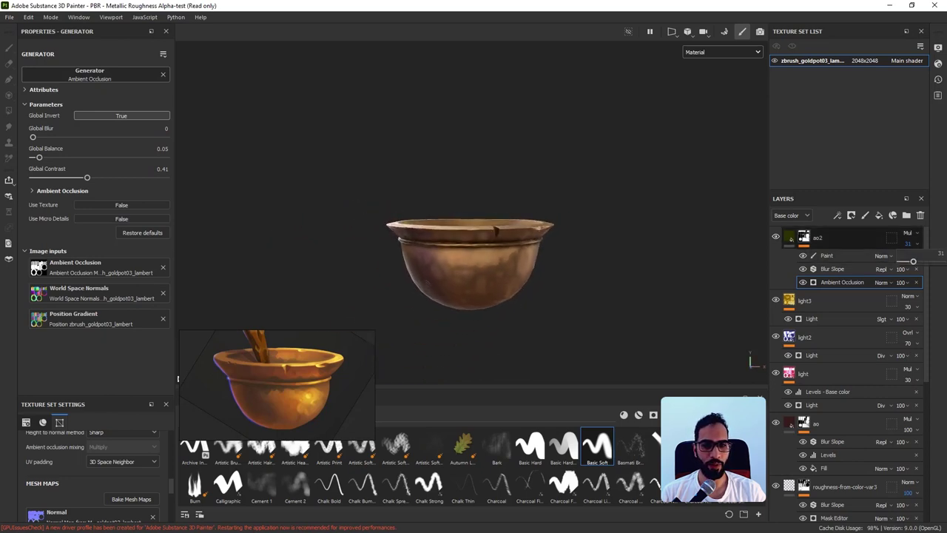
{"action": "left_click_drag", "start_coordinate": [913, 261], "coordinate": [917, 262]}
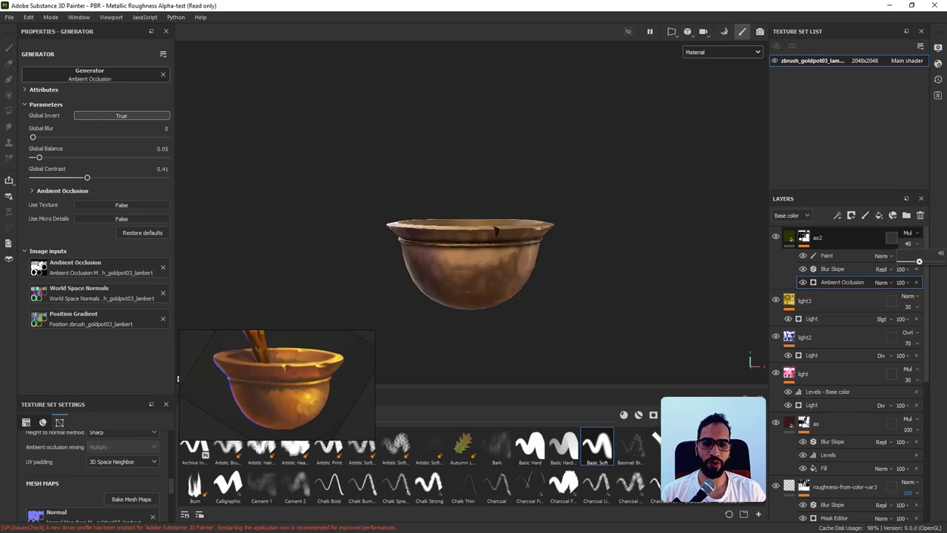
{"action": "left_click_drag", "start_coordinate": [510, 255], "coordinate": [497, 241], "text": "alt"}
{"action": "right_click_drag", "start_coordinate": [510, 229], "coordinate": [557, 229], "text": "alt"}
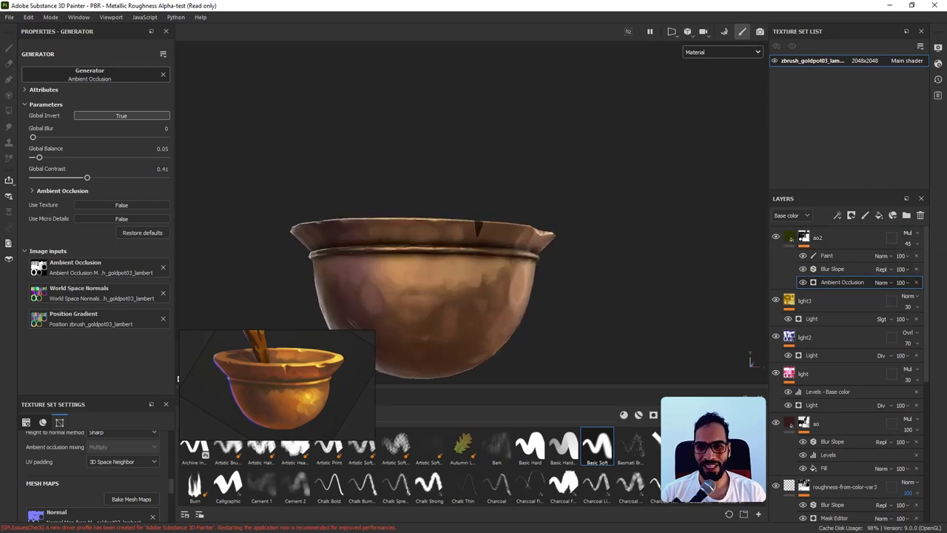
Examine the edge-highlight mask, and compare the bowl with both color-var3 layers hidden and shown.
{"action": "key", "text": "alt"}
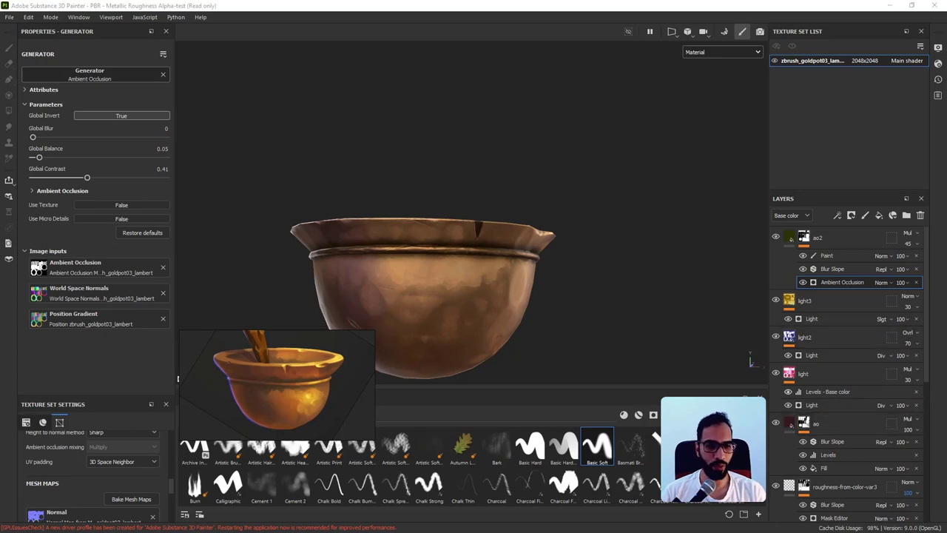
{"action": "scroll", "coordinate": [850, 352], "scroll_direction": "down", "scroll_amount": 3}
{"action": "scroll", "coordinate": [851, 352], "scroll_direction": "down", "scroll_amount": 6}
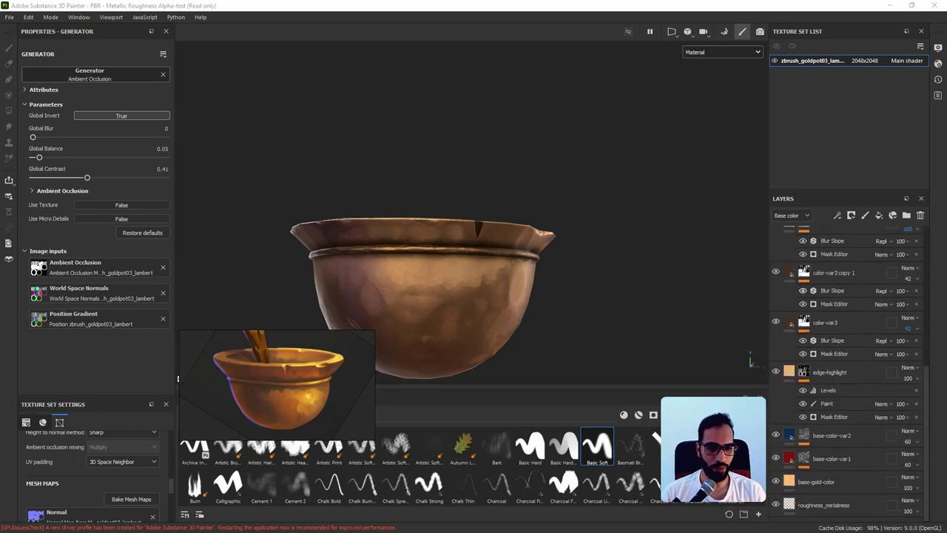
{"action": "scroll", "coordinate": [851, 352], "scroll_direction": "up", "scroll_amount": 1}
{"action": "left_click", "coordinate": [804, 401], "text": "alt"}
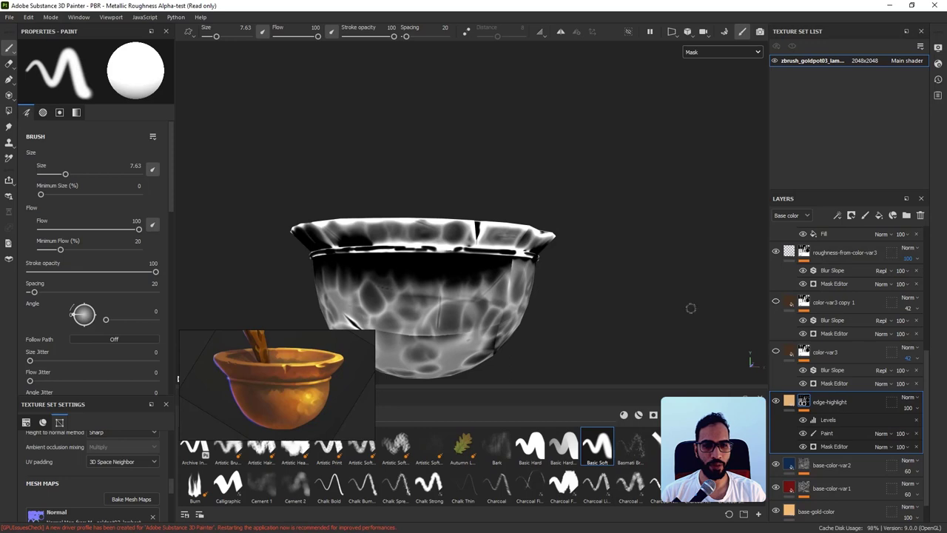
{"action": "key", "text": "m"}
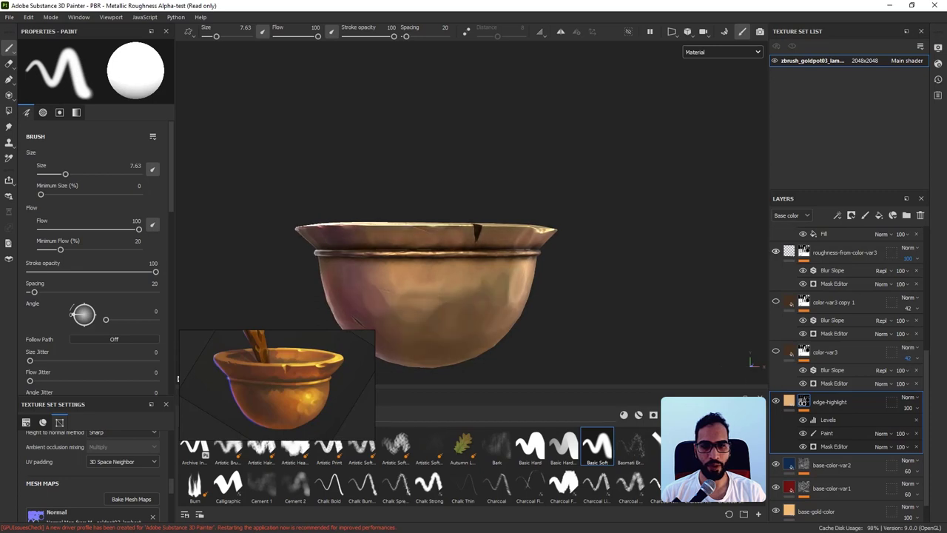
{"action": "scroll", "coordinate": [847, 369], "scroll_direction": "down", "scroll_amount": 1}
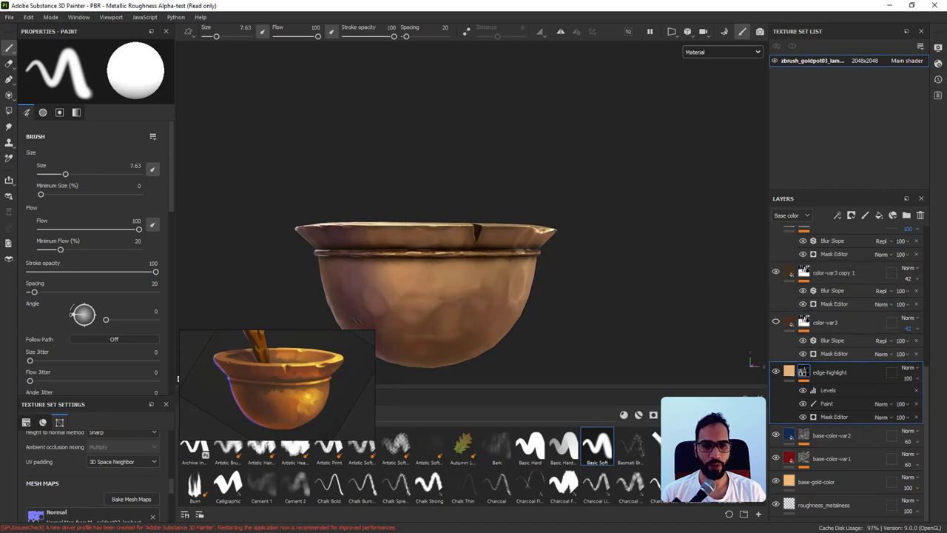
{"action": "left_click", "coordinate": [775, 322]}
{"action": "scroll", "coordinate": [775, 322], "scroll_direction": "up", "scroll_amount": 1}
{"action": "left_click", "coordinate": [775, 251]}
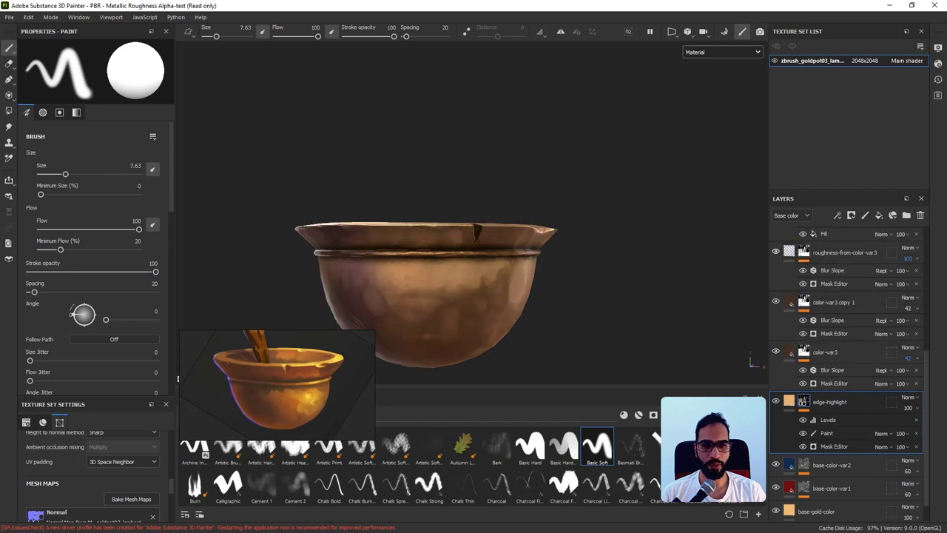
Randomize the seed of the Clouds 3 fill in the base-color-var2 mask.
{"action": "scroll", "coordinate": [804, 429], "scroll_direction": "down", "scroll_amount": 1}
{"action": "left_click", "coordinate": [803, 434]}
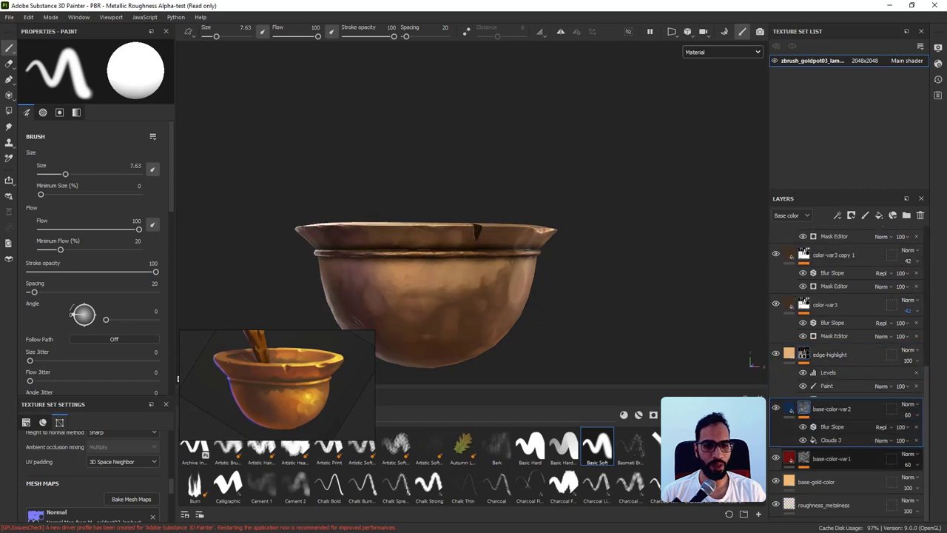
{"action": "left_click", "coordinate": [831, 467]}
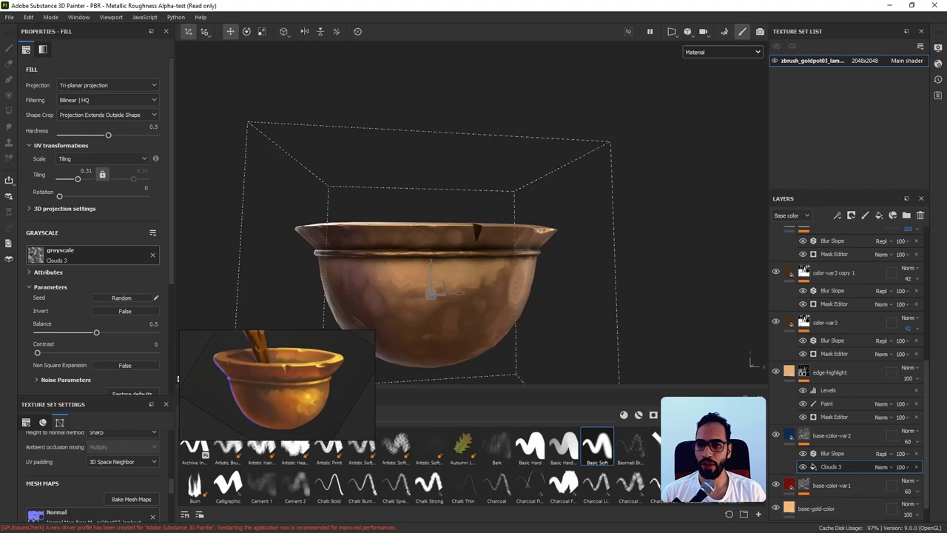
{"action": "scroll", "coordinate": [121, 268], "scroll_direction": "down", "scroll_amount": 1}
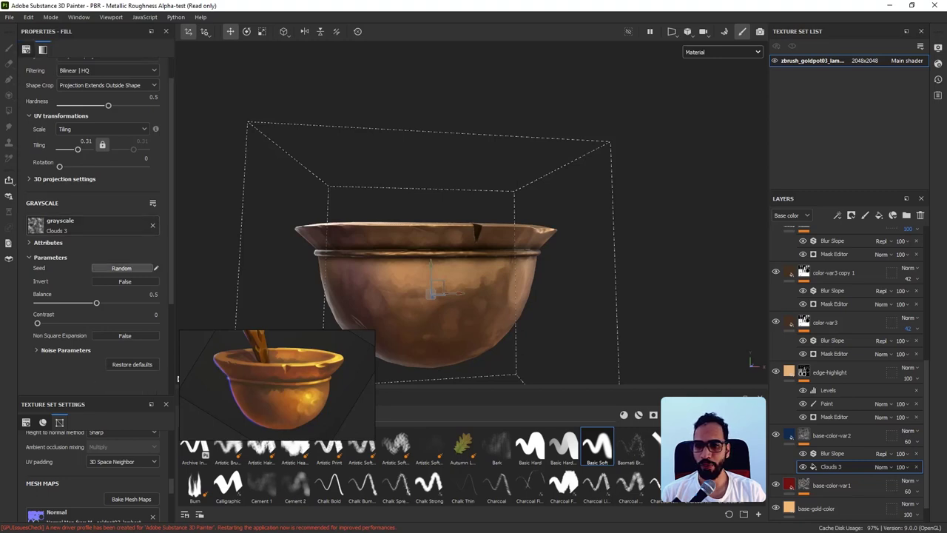
{"action": "left_click", "coordinate": [121, 268]}
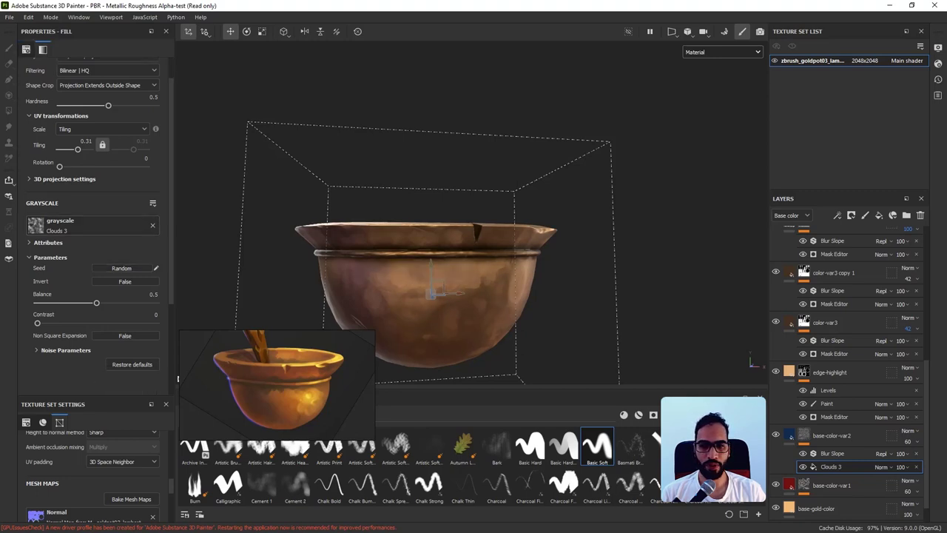
{"action": "mouse_move", "coordinate": [422, 235]}
{"action": "left_mouse_down", "text": "alt"}
{"action": "mouse_move", "coordinate": [432, 260]}
{"action": "mouse_move", "coordinate": [423, 294]}
{"action": "mouse_move", "coordinate": [408, 251]}
{"action": "mouse_move", "coordinate": [444, 264]}
{"action": "mouse_move", "coordinate": [440, 273]}
{"action": "left_mouse_up", "text": "alt"}
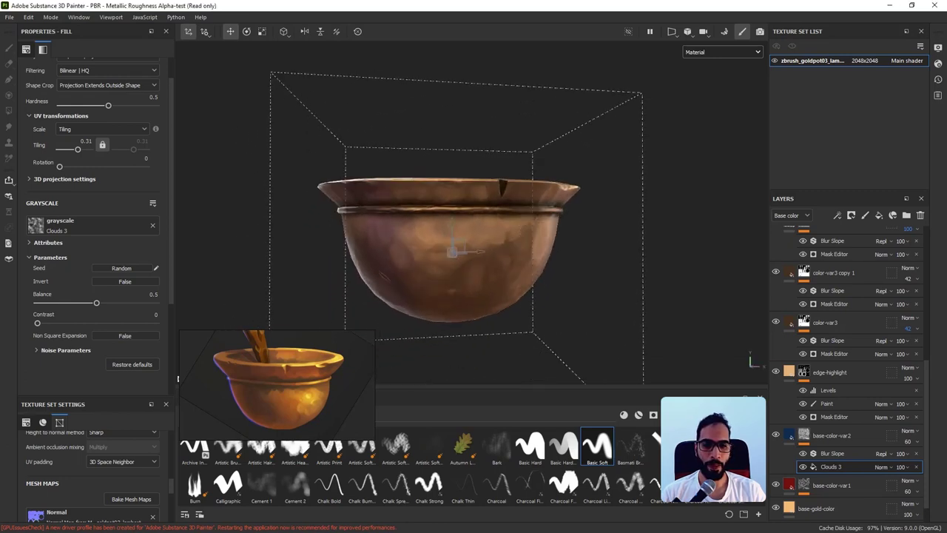
Randomize the seed of the Clouds 3 fill in the base-color-var1 mask and set its tiling to 2.2.
{"action": "scroll", "coordinate": [832, 437], "scroll_direction": "down", "scroll_amount": 2}
{"action": "left_click", "coordinate": [804, 459]}
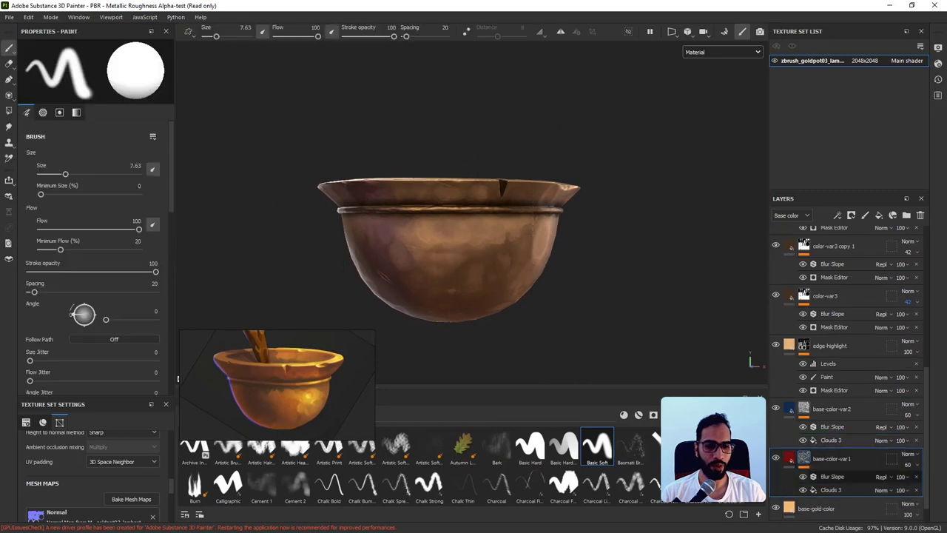
{"action": "left_click", "coordinate": [831, 490]}
{"action": "scroll", "coordinate": [60, 168], "scroll_direction": "up", "scroll_amount": 1}
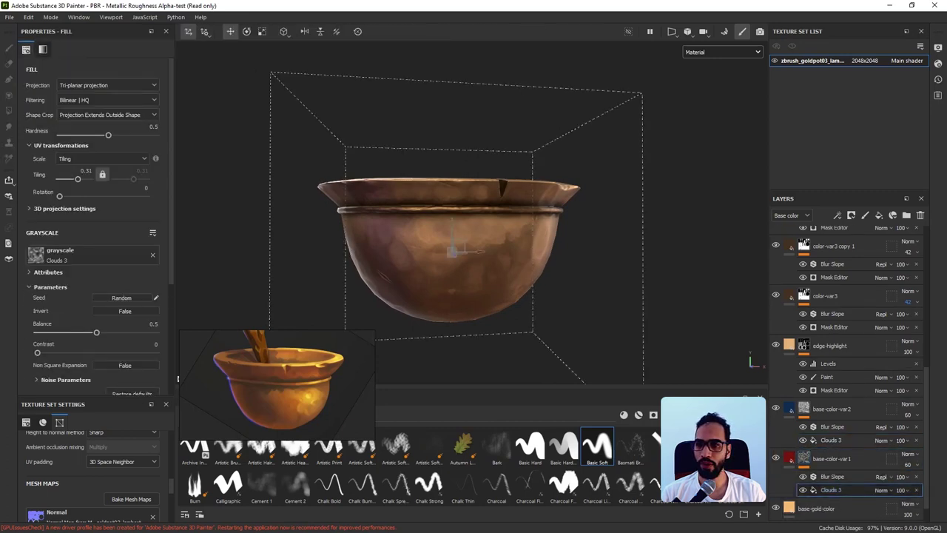
{"action": "left_click", "coordinate": [121, 297]}
{"action": "left_click", "coordinate": [122, 297]}
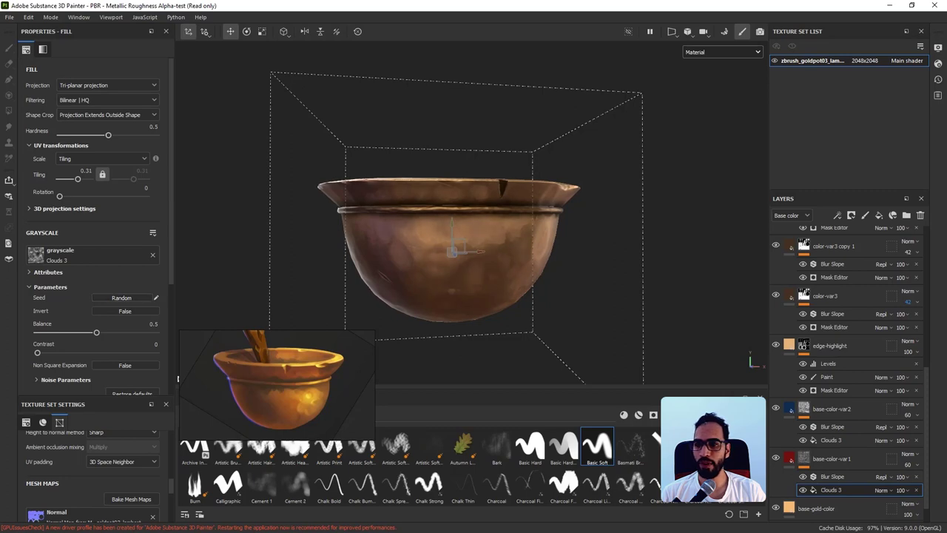
{"action": "left_click_drag", "start_coordinate": [78, 179], "coordinate": [81, 179]}
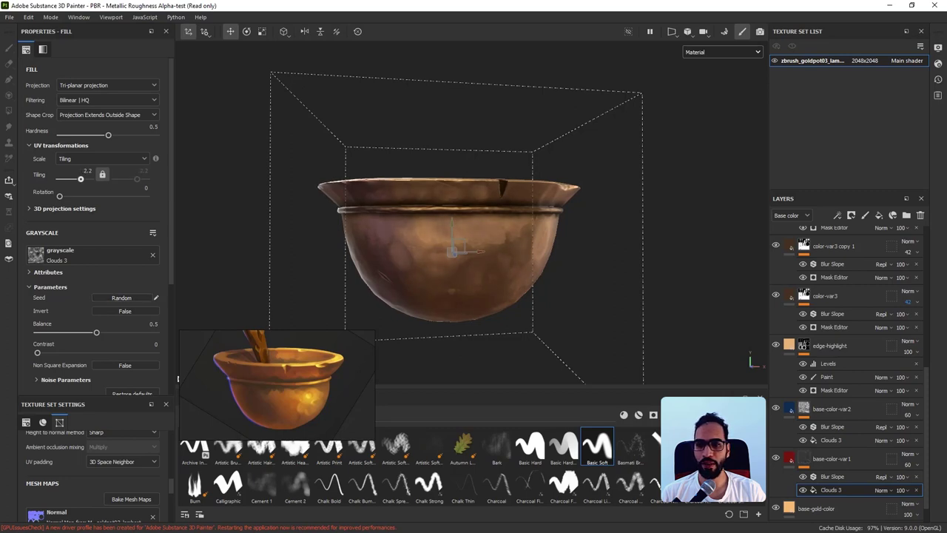
{"action": "left_click_drag", "start_coordinate": [437, 248], "coordinate": [422, 263], "text": "alt"}
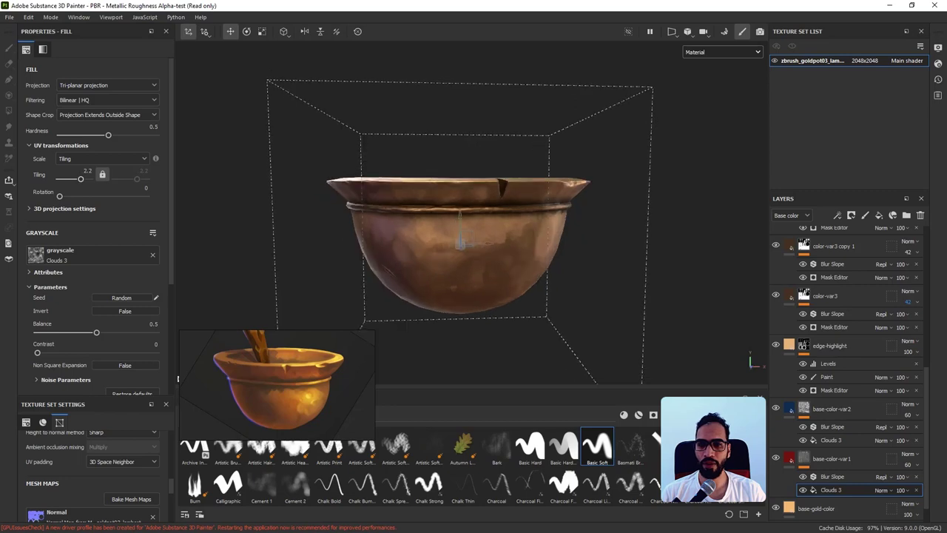
Hide both color-var3 layers and inspect the bowl and the edge-highlight mask without them.
{"action": "left_click", "coordinate": [824, 295]}
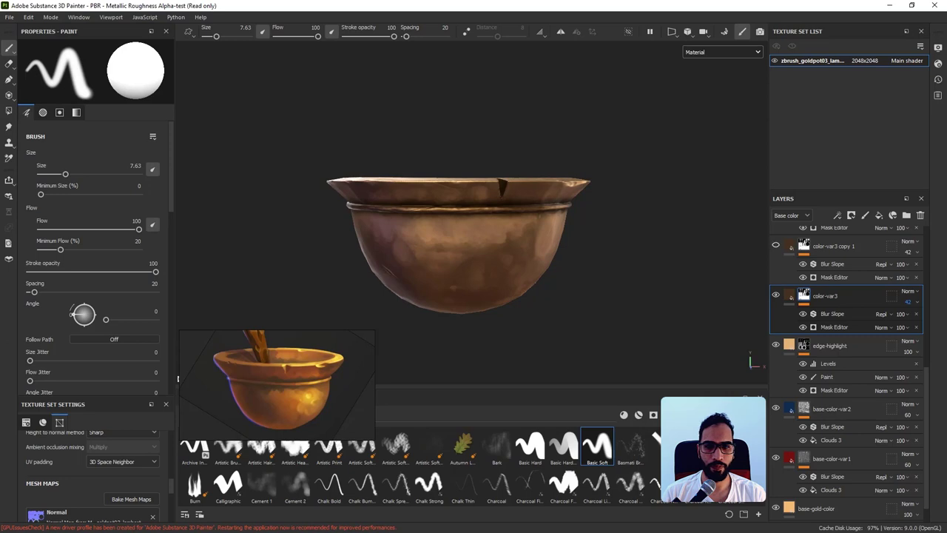
{"action": "scroll", "coordinate": [846, 355], "scroll_direction": "up", "scroll_amount": 1}
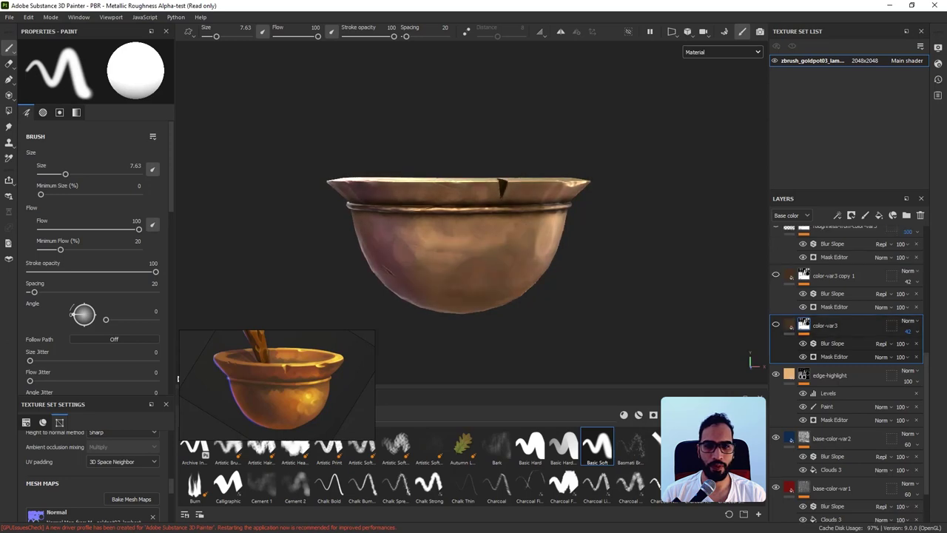
{"action": "mouse_move", "coordinate": [474, 281]}
{"action": "left_mouse_down", "text": "alt"}
{"action": "mouse_move", "coordinate": [463, 206]}
{"action": "mouse_move", "coordinate": [427, 284]}
{"action": "mouse_move", "coordinate": [460, 277]}
{"action": "left_mouse_up", "text": "alt"}
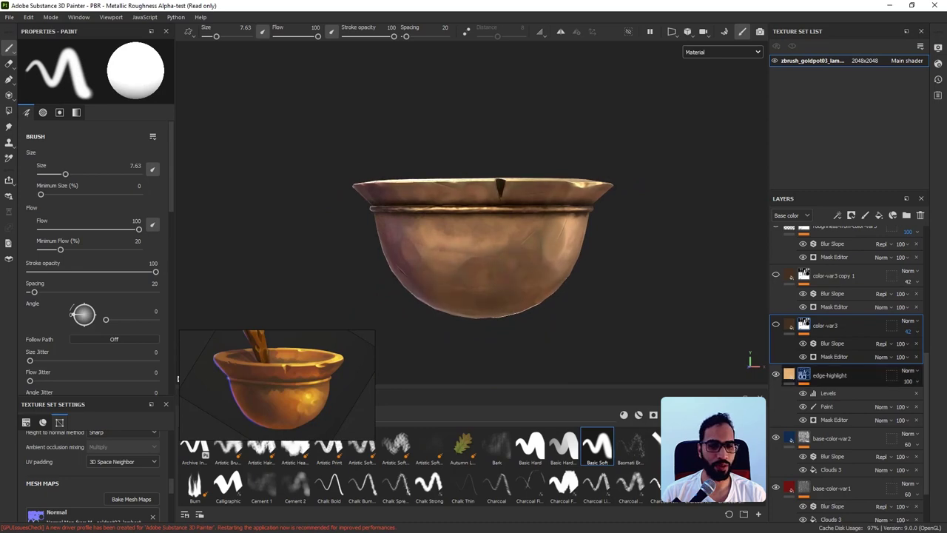
{"action": "left_click", "coordinate": [803, 375], "text": "alt"}
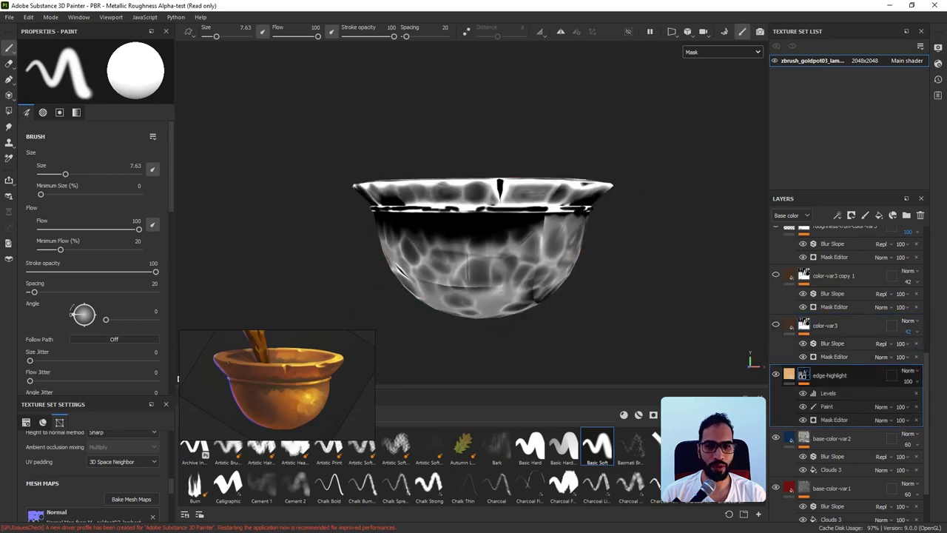
{"action": "left_click", "coordinate": [910, 381]}
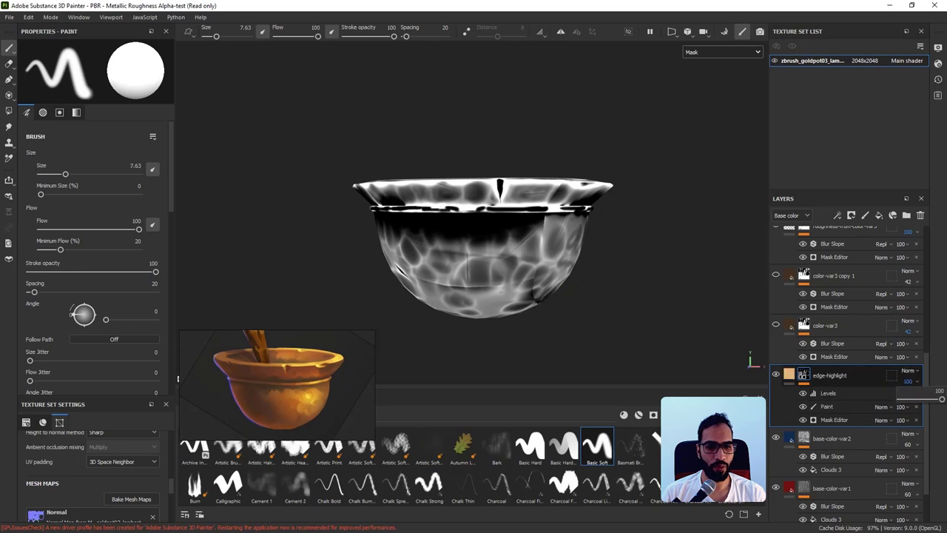
{"action": "mouse_move", "coordinate": [942, 399]}
{"action": "left_mouse_down"}
{"action": "mouse_move", "coordinate": [907, 399]}
{"action": "mouse_move", "coordinate": [943, 398]}
{"action": "left_mouse_up"}
{"action": "left_click", "coordinate": [910, 382]}
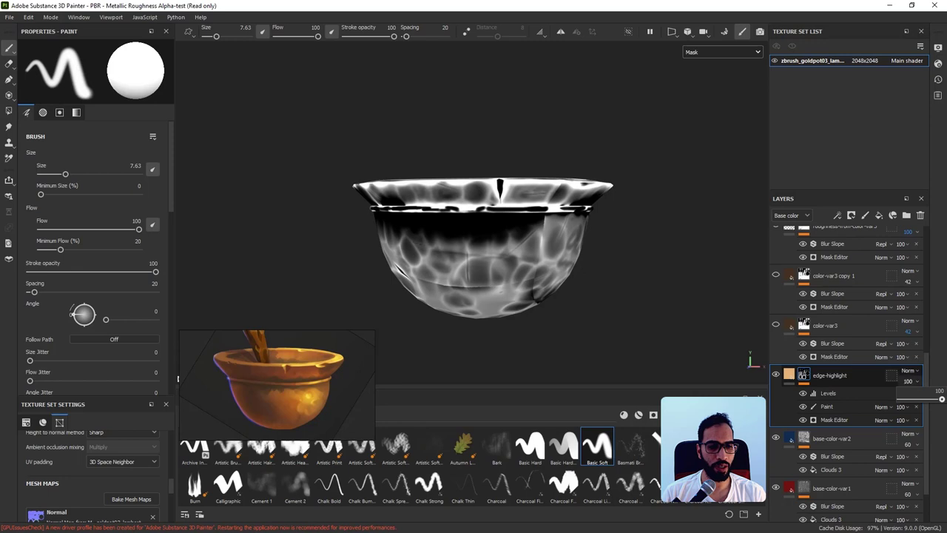
Display only the roughness channel and inspect its variation over the rim and body of the bowl.
{"action": "left_click", "coordinate": [721, 51]}
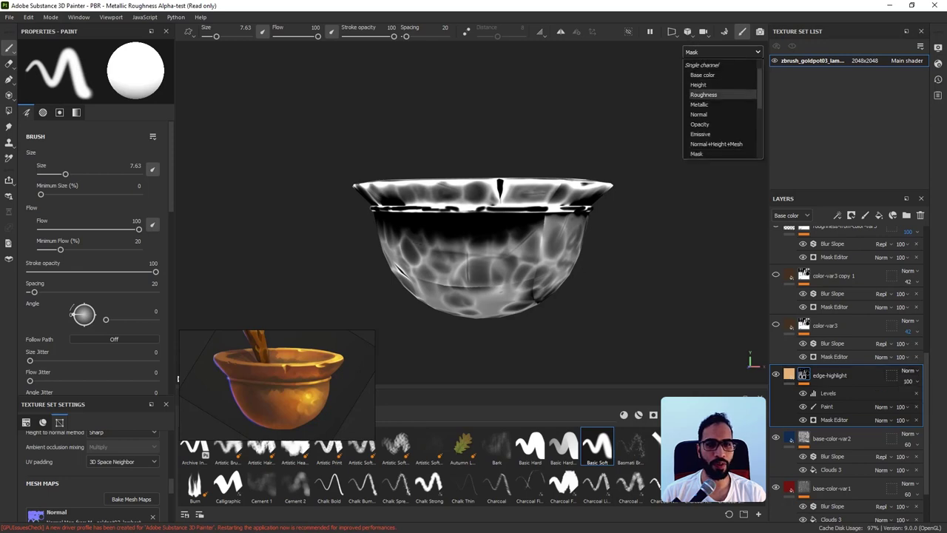
{"action": "left_click", "coordinate": [710, 94]}
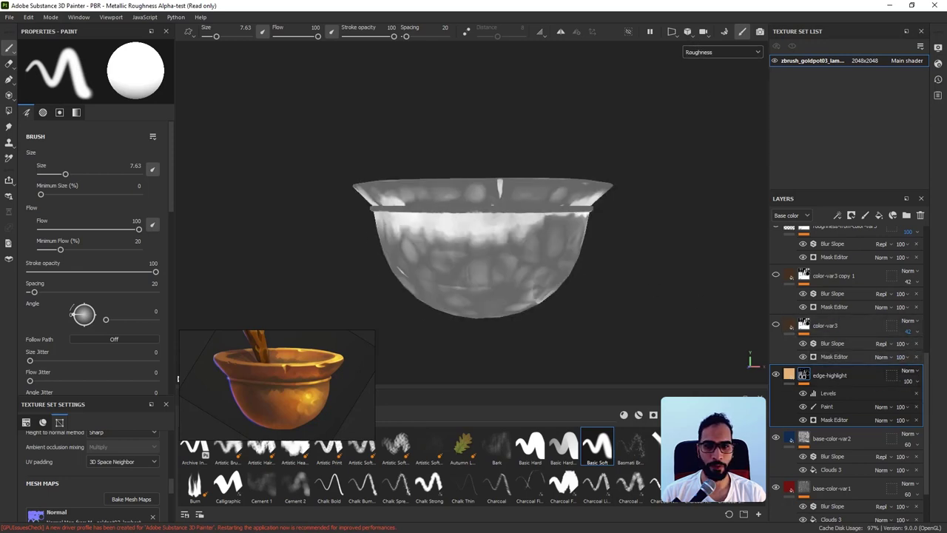
{"action": "left_click_drag", "start_coordinate": [669, 289], "coordinate": [691, 274], "text": "alt"}
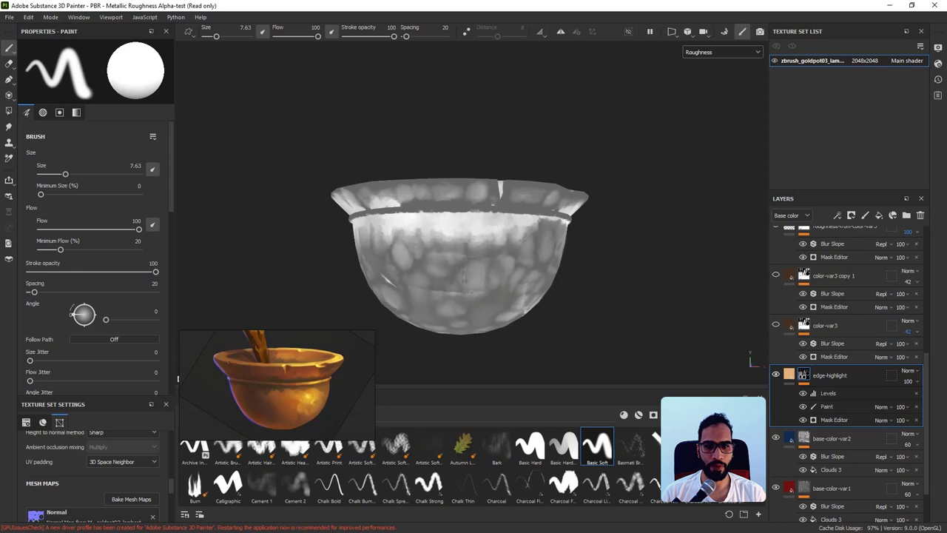
{"action": "key", "text": "ctrl+y"}
{"action": "key", "text": "ctrl+z"}
{"action": "key", "text": "ctrl+y"}
{"action": "scroll", "coordinate": [459, 257], "scroll_direction": "up", "scroll_amount": 1}
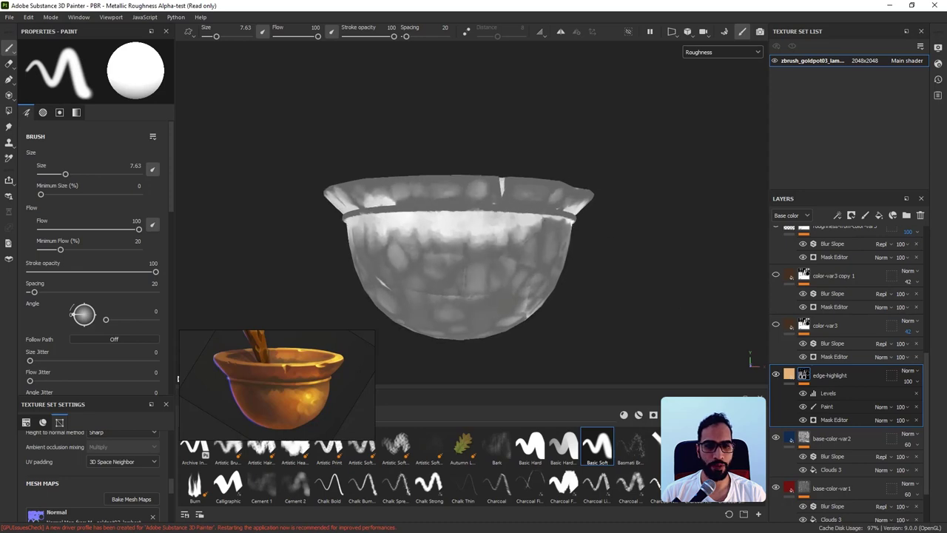
{"action": "scroll", "coordinate": [456, 260], "scroll_direction": "up", "scroll_amount": 1}
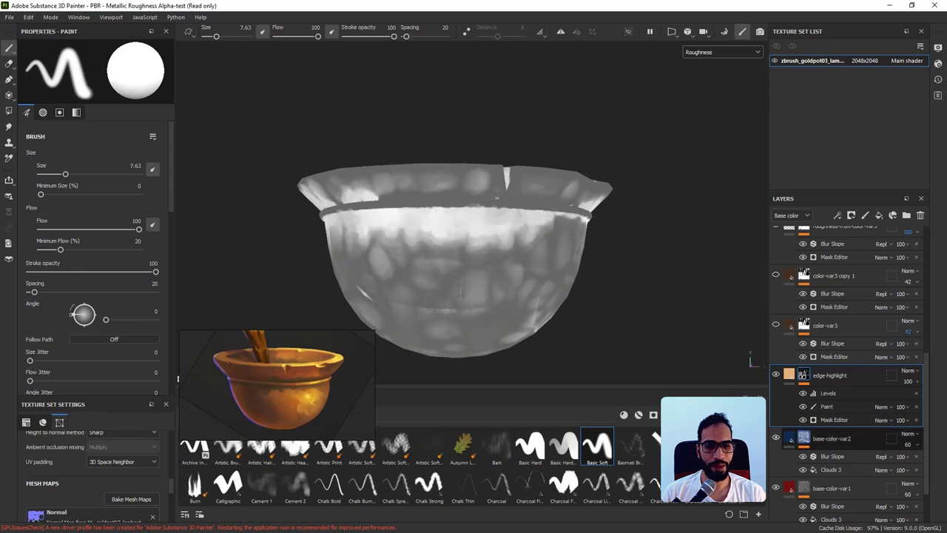
Return to the material display and add a paint effect to the base-color-var2 mask.
{"action": "left_click", "coordinate": [831, 438]}
{"action": "left_click", "coordinate": [791, 439]}
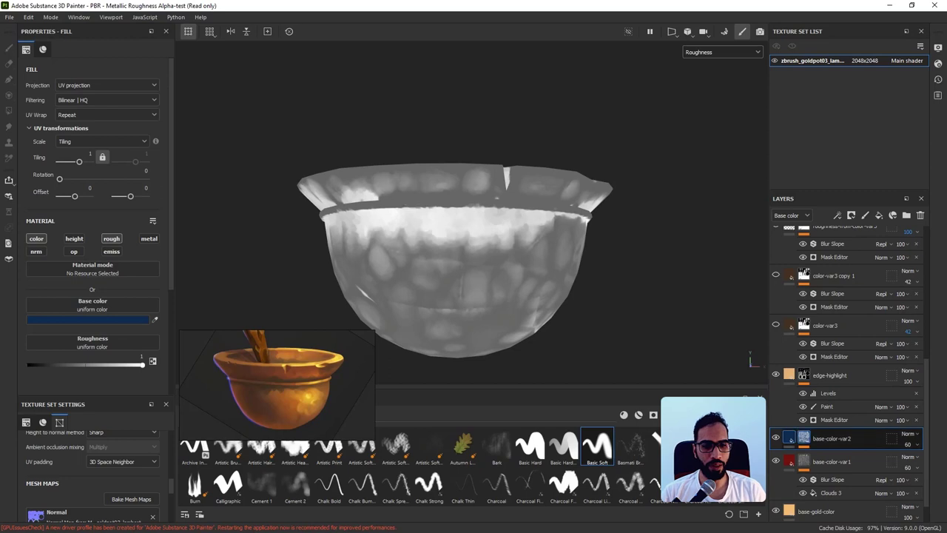
{"action": "right_click", "coordinate": [803, 438]}
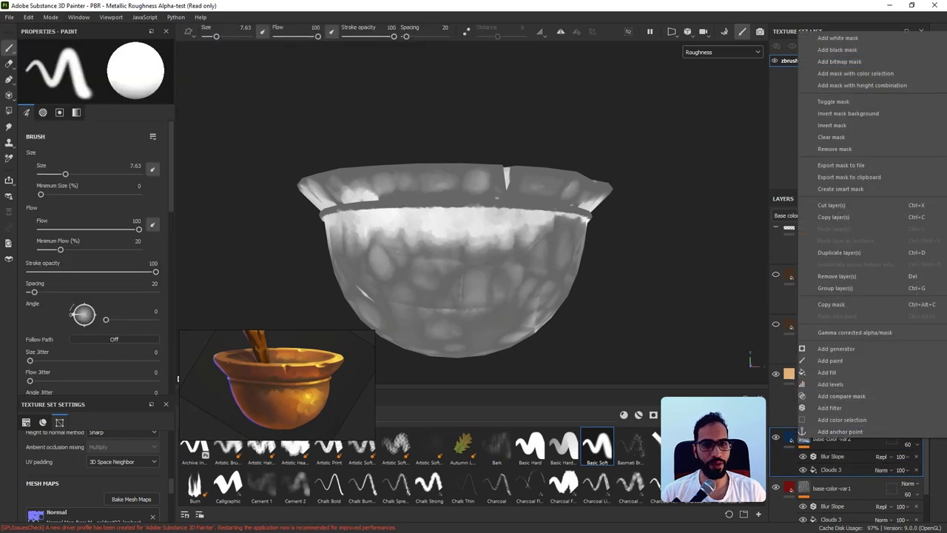
{"action": "left_click", "coordinate": [721, 51]}
{"action": "left_click", "coordinate": [711, 74]}
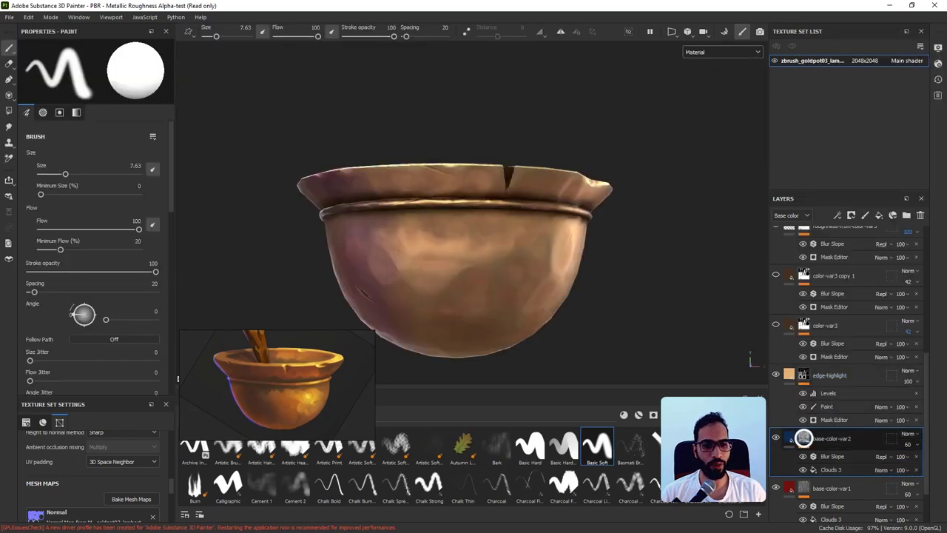
{"action": "right_click", "coordinate": [803, 438]}
{"action": "left_click", "coordinate": [853, 358]}
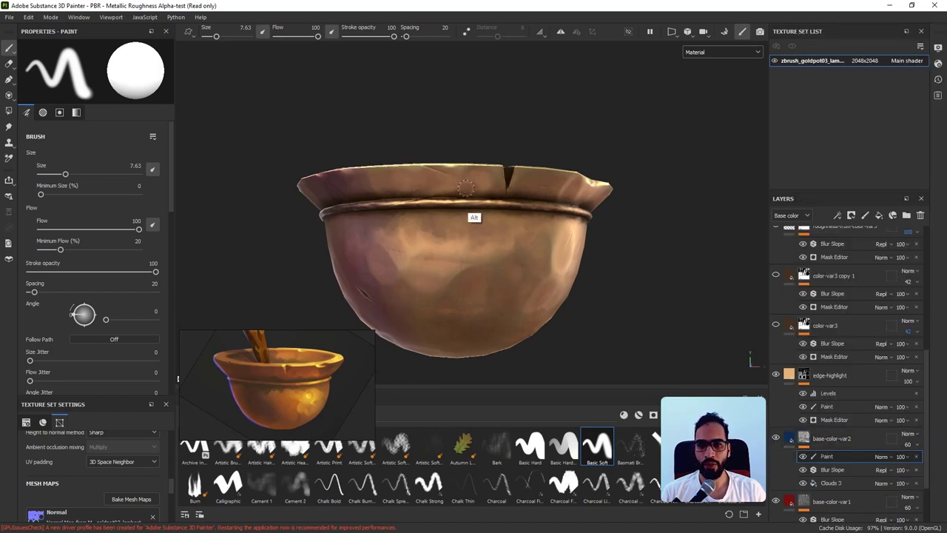
Try a stroke along the rim in the base-color-var2 mask with brush size 12.67, undo it, and return to the material display.
{"action": "left_click_drag", "start_coordinate": [478, 214], "coordinate": [446, 227], "text": "alt"}
{"action": "right_click_drag", "start_coordinate": [438, 192], "coordinate": [460, 191], "text": "ctrl"}
{"action": "left_click", "coordinate": [731, 52]}
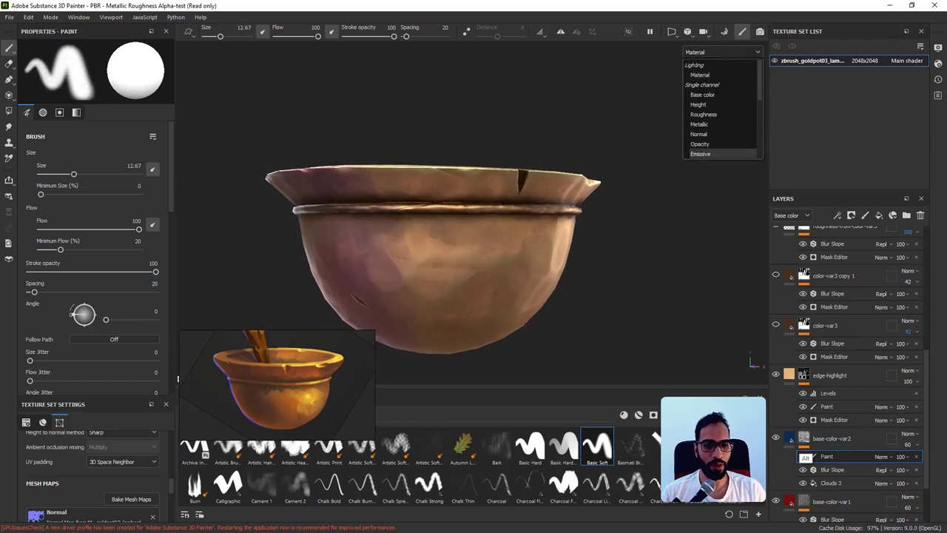
{"action": "left_click", "coordinate": [803, 441], "text": "alt"}
{"action": "mouse_move", "coordinate": [438, 187]}
{"action": "left_mouse_down"}
{"action": "mouse_move", "coordinate": [370, 187]}
{"action": "mouse_move", "coordinate": [485, 186]}
{"action": "left_mouse_up"}
{"action": "key", "text": "ctrl+z"}
{"action": "key", "text": "ctrl+z"}
{"action": "key", "text": "m"}
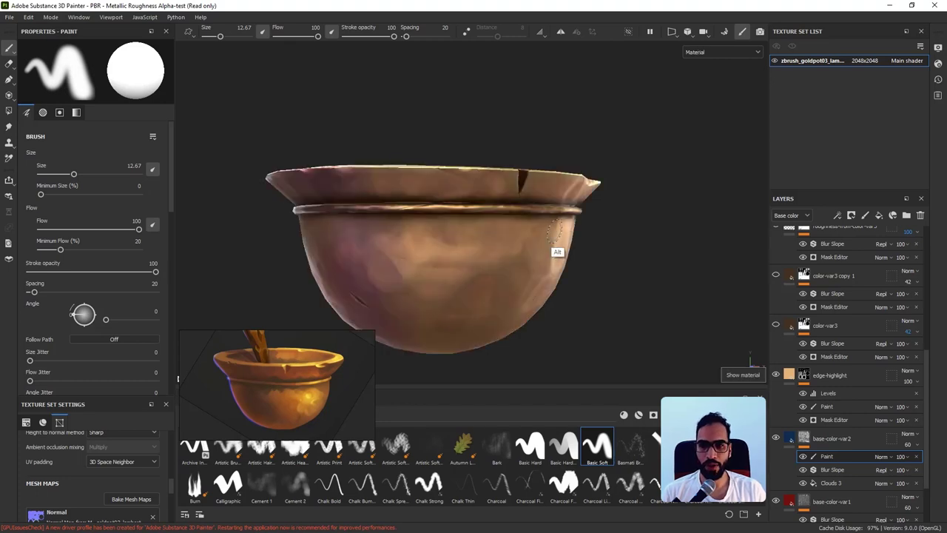
Show both color-var3 layers again, check the bowl from the front, and open the fill properties of color-var3.
{"action": "mouse_move", "coordinate": [559, 229]}
{"action": "left_mouse_down", "text": "alt"}
{"action": "mouse_move", "coordinate": [457, 180]}
{"action": "mouse_move", "coordinate": [571, 248]}
{"action": "left_mouse_up", "text": "alt"}
{"action": "left_click_drag", "start_coordinate": [740, 329], "coordinate": [661, 304], "text": "alt"}
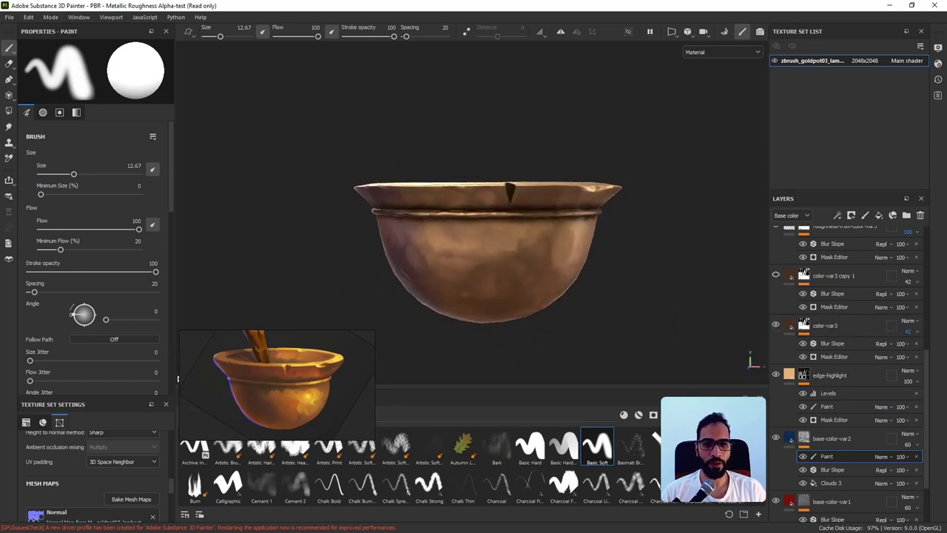
{"action": "left_click", "coordinate": [825, 326]}
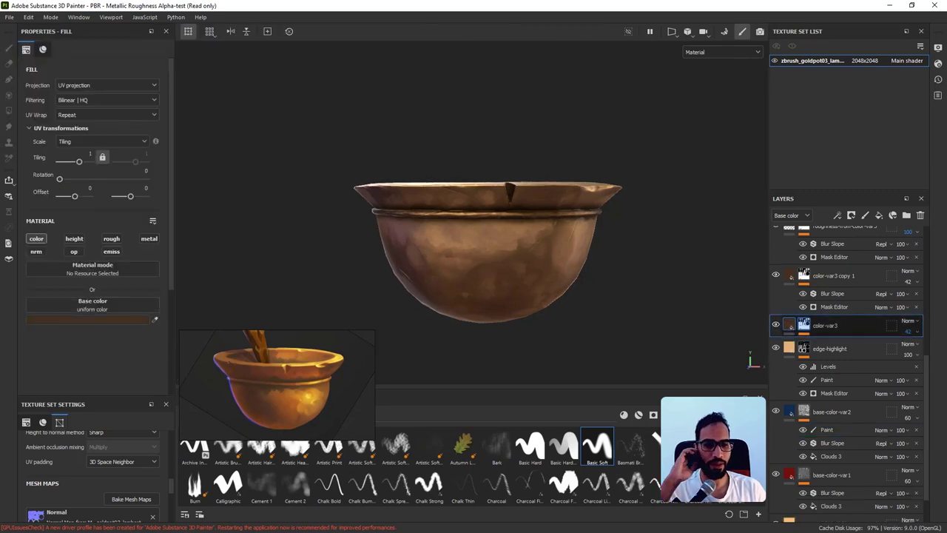
Open the Mask Editor of color-var3 and look over its generator parameters against the bowl.
{"action": "key", "text": "1"}
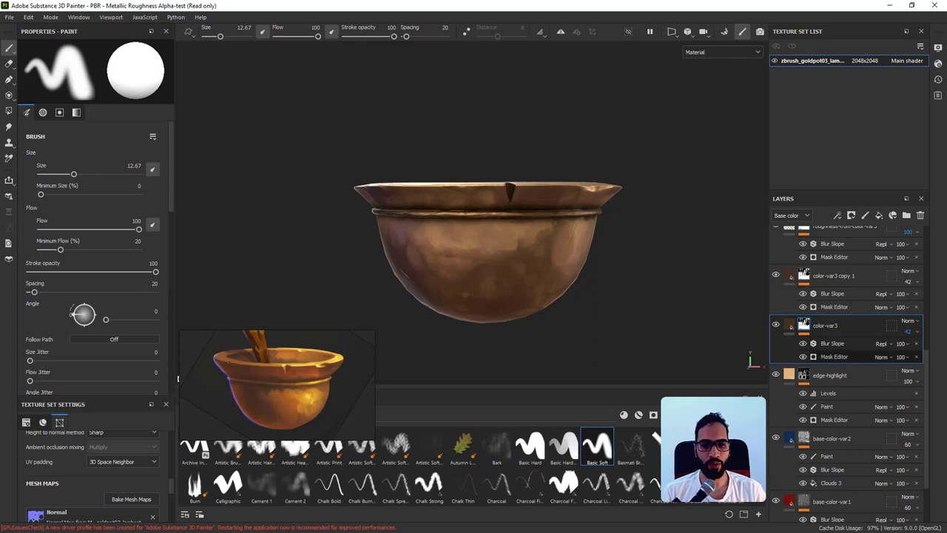
{"action": "left_click", "coordinate": [834, 356]}
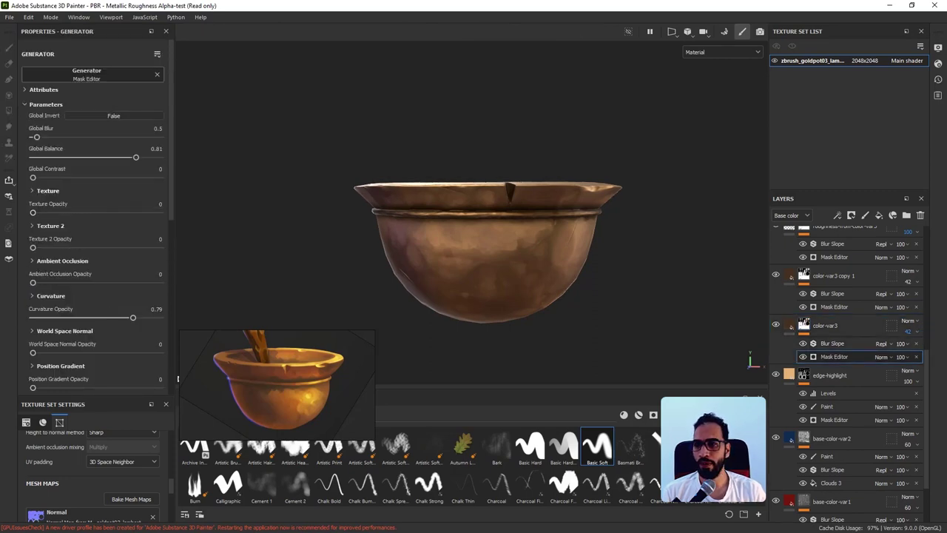
{"action": "scroll", "coordinate": [177, 378], "scroll_direction": "down", "scroll_amount": 6}
{"action": "scroll", "coordinate": [178, 378], "scroll_direction": "up", "scroll_amount": 4}
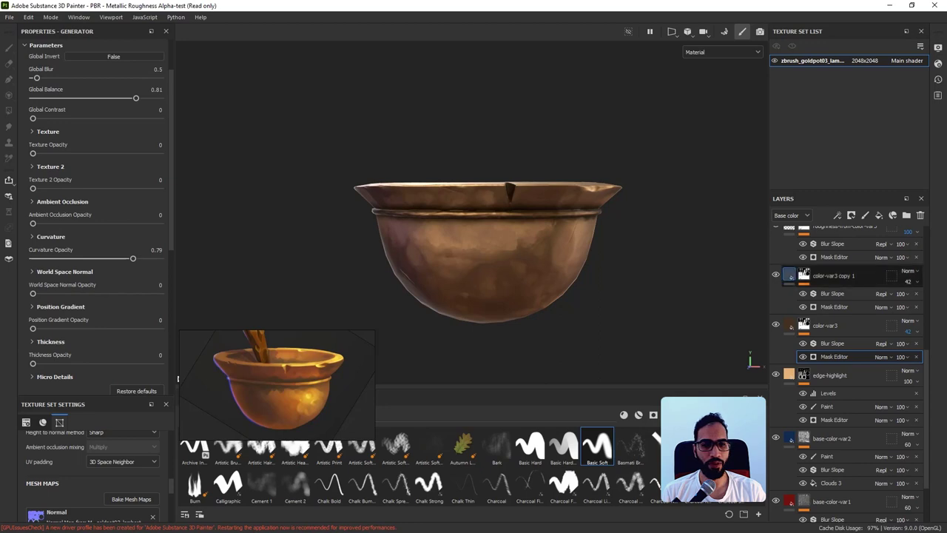
{"action": "left_click_drag", "start_coordinate": [511, 259], "coordinate": [530, 265], "text": "alt"}
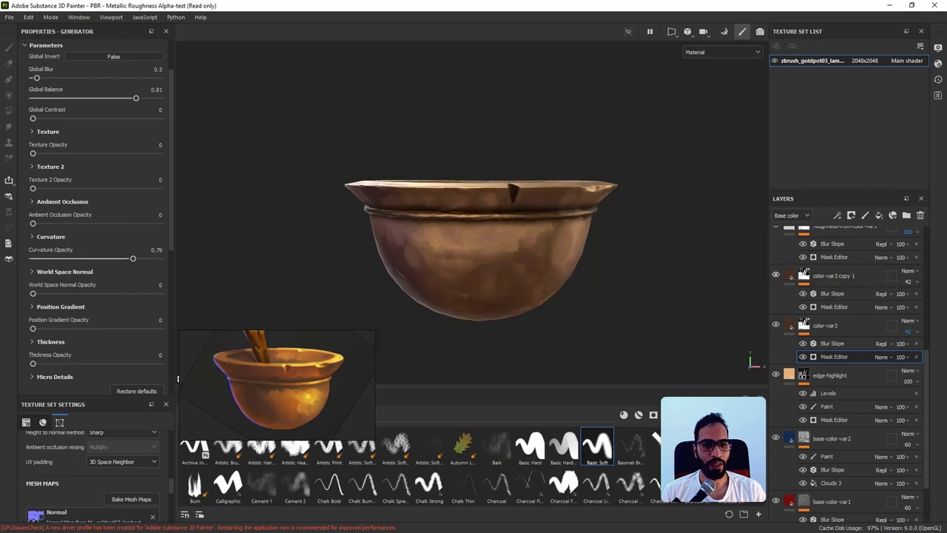
Hide color-var3 copy 1 and compare the bowl with color-var3 off and on.
{"action": "left_click", "coordinate": [803, 283]}
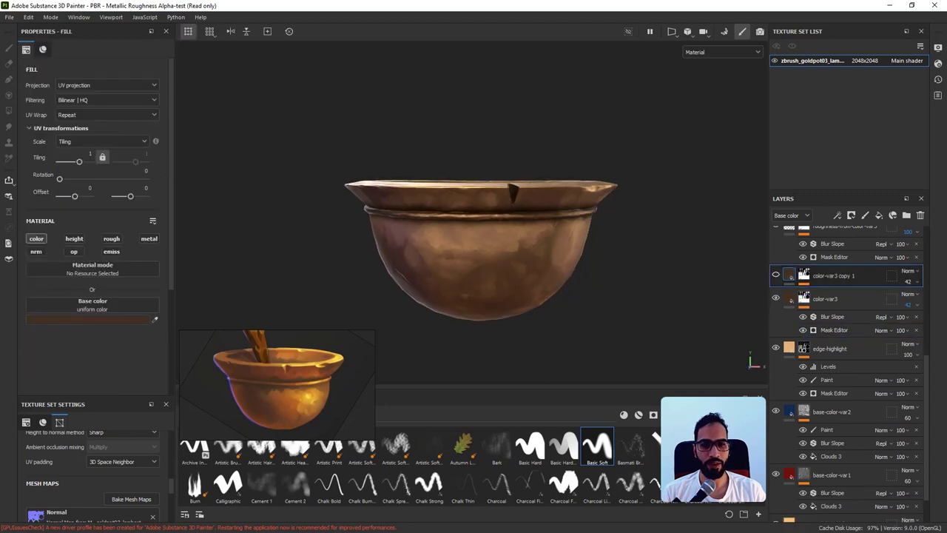
{"action": "left_click", "coordinate": [775, 298]}
{"action": "left_click_drag", "start_coordinate": [510, 267], "coordinate": [517, 253], "text": "alt"}
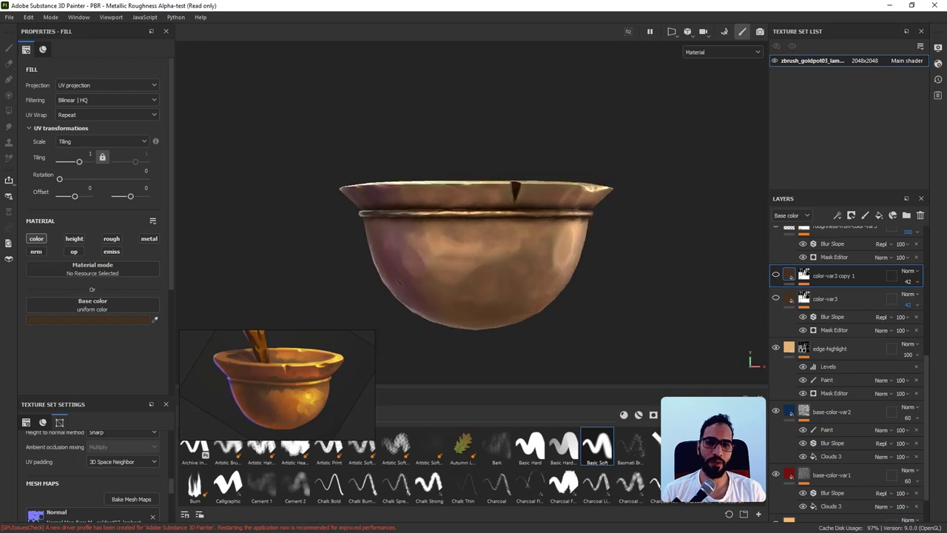
{"action": "left_click_drag", "start_coordinate": [775, 274], "coordinate": [776, 298]}
Set the Global Balance of color-var3's Mask Editor to 0.66 in the mask display and return to the material display.
{"action": "left_click", "coordinate": [804, 298]}
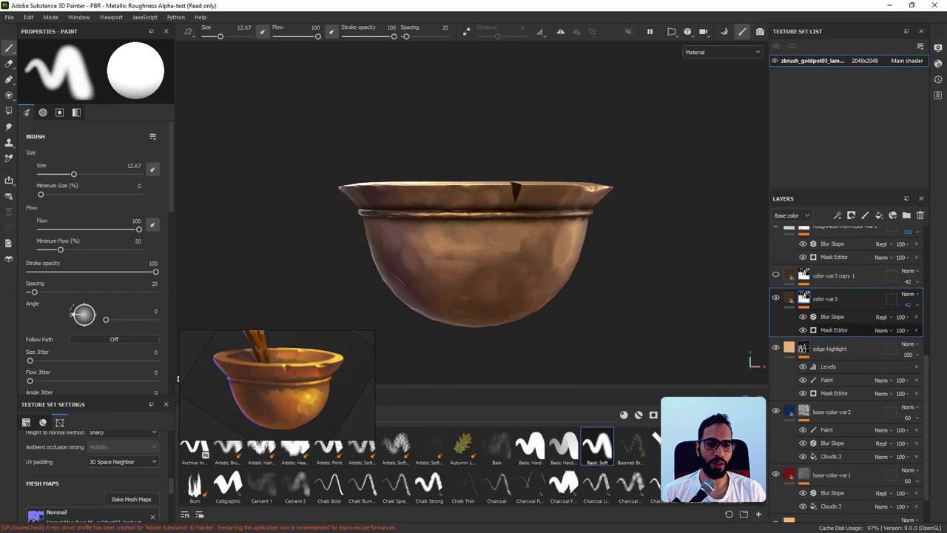
{"action": "left_click", "coordinate": [835, 330]}
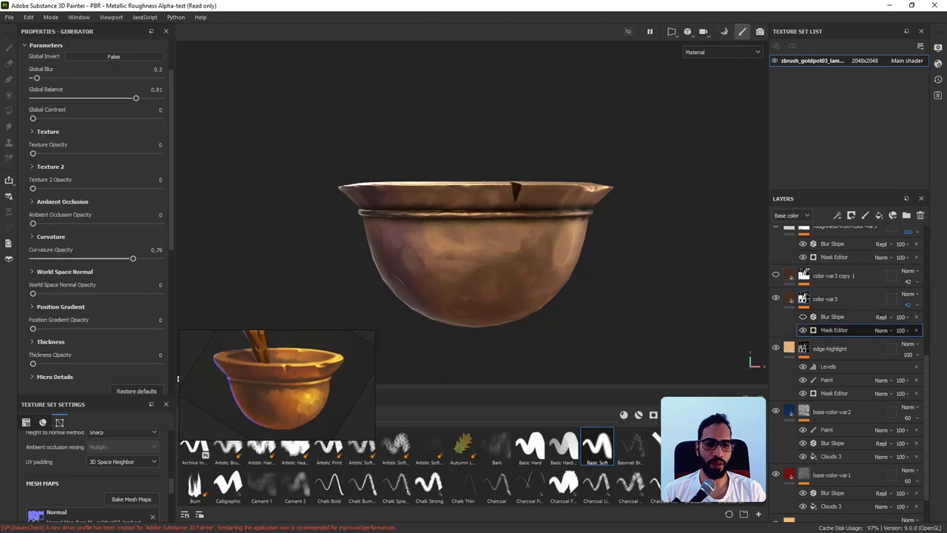
{"action": "left_click", "coordinate": [804, 298], "text": "alt"}
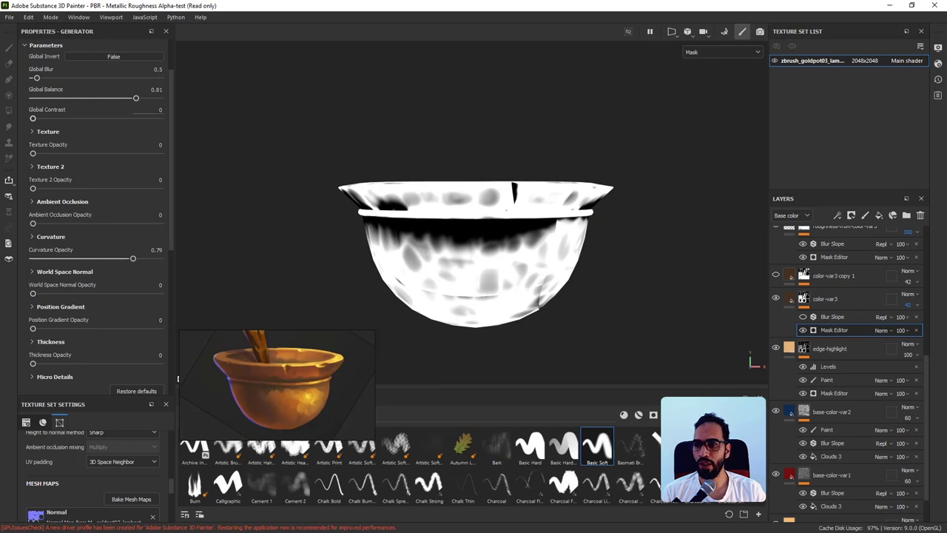
{"action": "left_click_drag", "start_coordinate": [136, 98], "coordinate": [130, 99]}
{"action": "left_click_drag", "start_coordinate": [125, 98], "coordinate": [117, 98]}
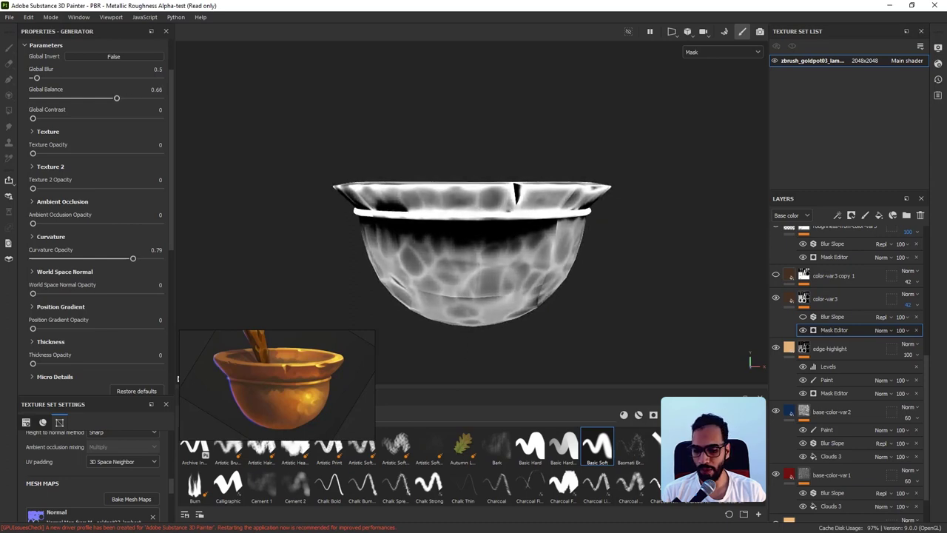
{"action": "key", "text": "m"}
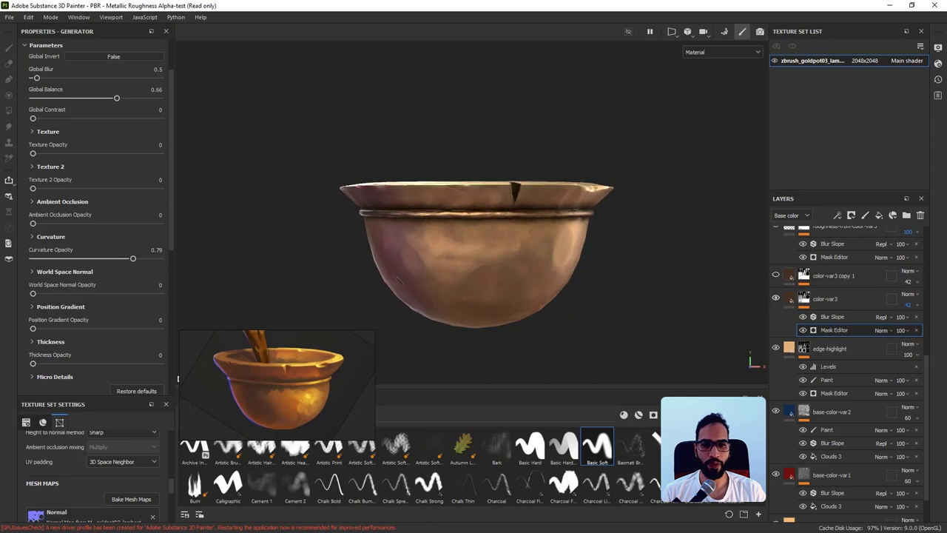
Set the base color opacity of the color-var3 layer to 21.
{"action": "key", "text": "alt"}
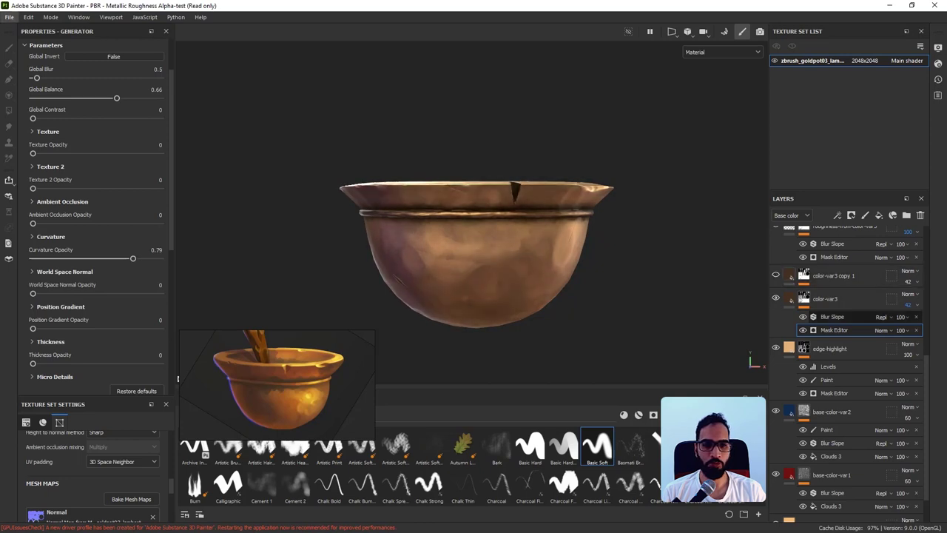
{"action": "left_click", "coordinate": [917, 305]}
{"action": "left_click_drag", "start_coordinate": [918, 323], "coordinate": [903, 323]}
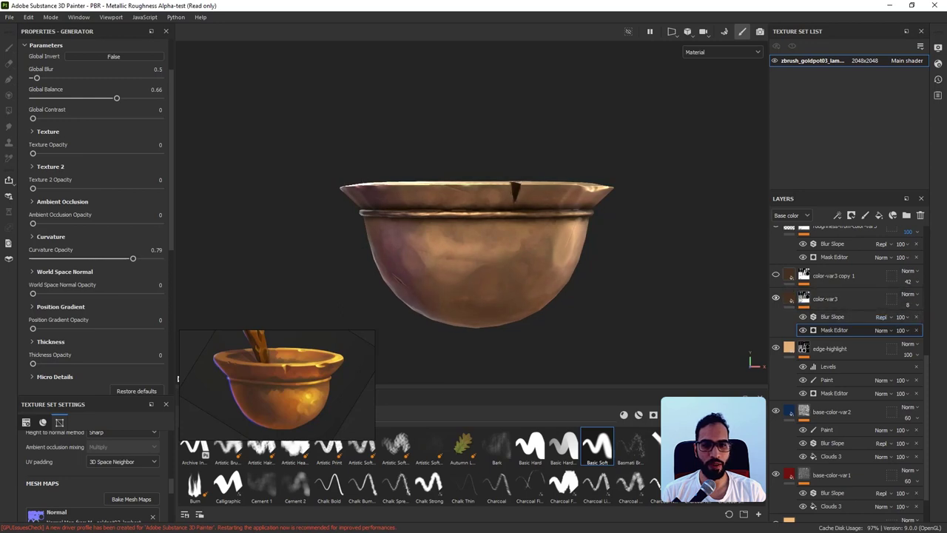
{"action": "scroll", "coordinate": [547, 252], "scroll_direction": "up", "scroll_amount": 2}
{"action": "left_click", "coordinate": [916, 304]}
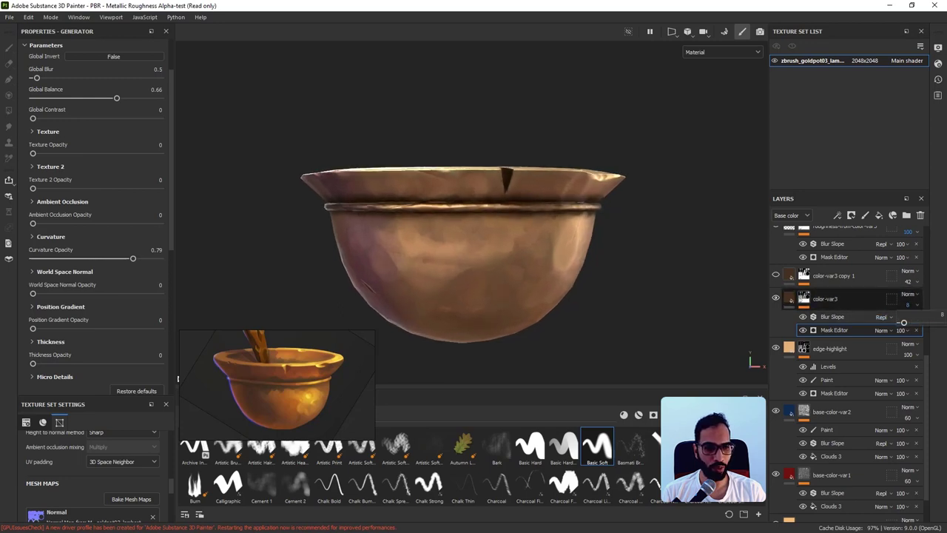
{"action": "left_click_drag", "start_coordinate": [903, 323], "coordinate": [909, 323]}
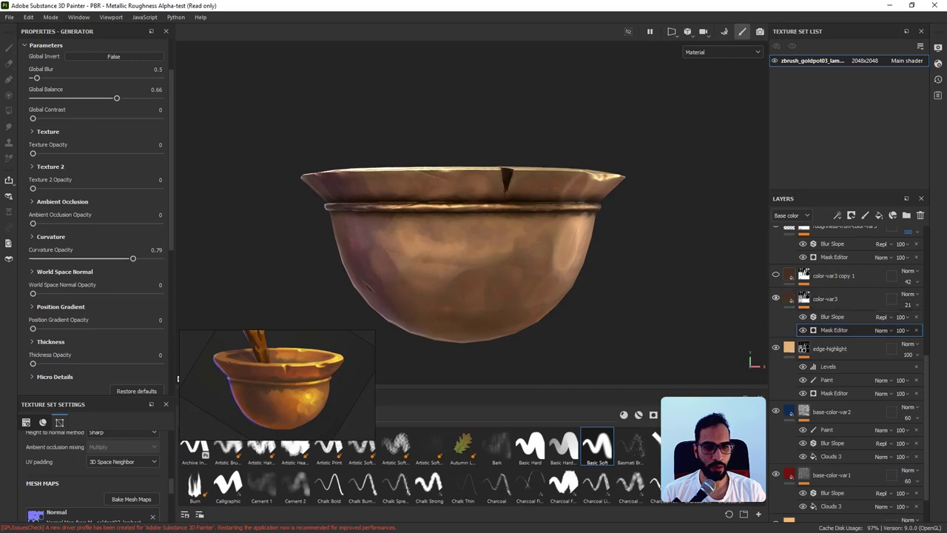
Check the bowl from above and delete the color-var3 copy 1 layer.
{"action": "left_click_drag", "start_coordinate": [510, 244], "coordinate": [553, 289], "text": "alt"}
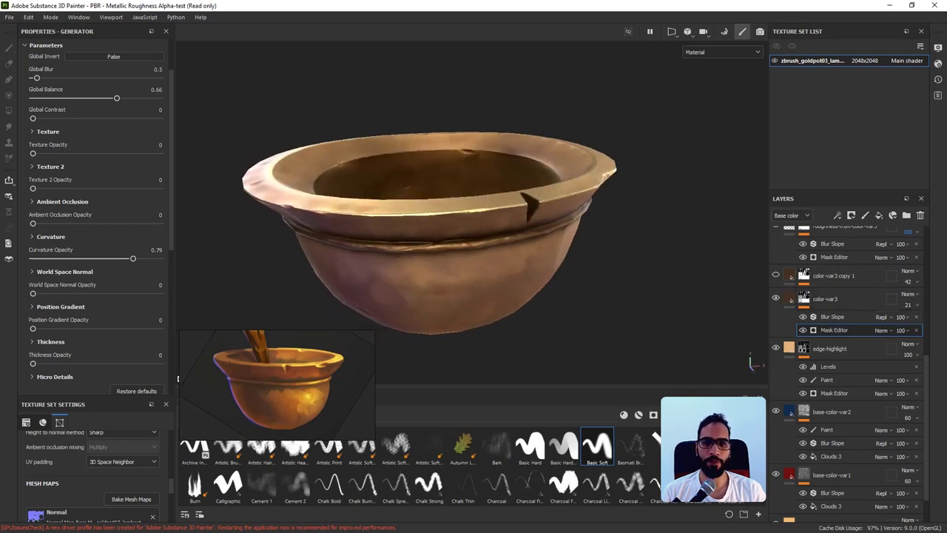
{"action": "scroll", "coordinate": [553, 289], "scroll_direction": "down", "scroll_amount": 3}
{"action": "left_click", "coordinate": [833, 276]}
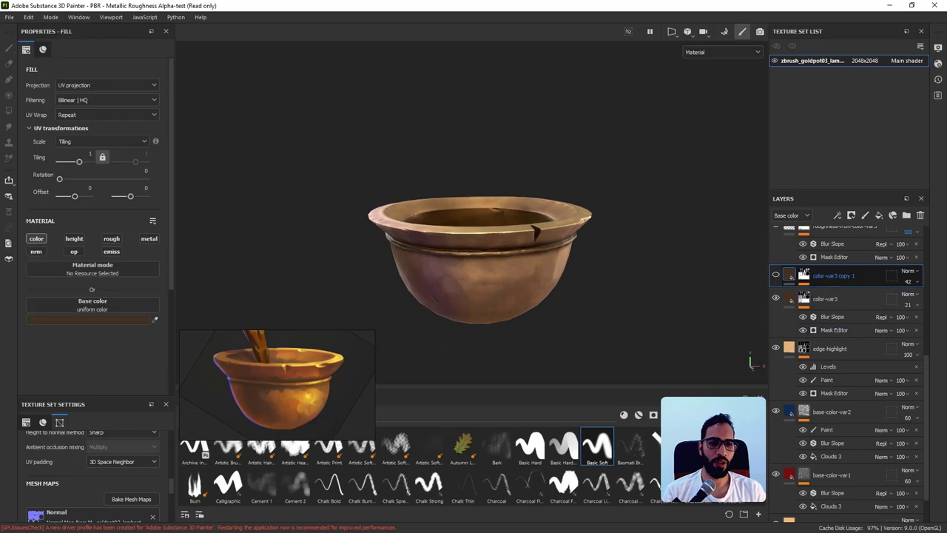
{"action": "key", "text": "Delete"}
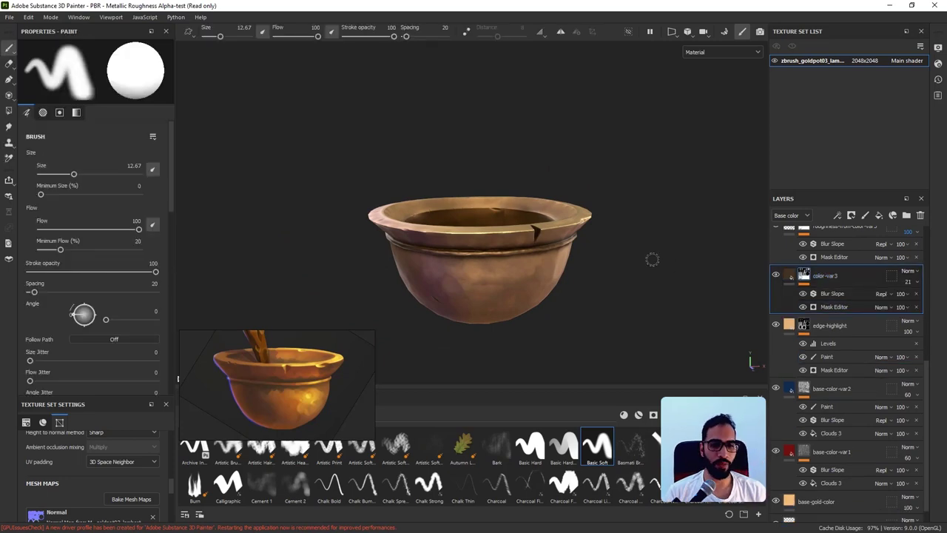
Examine the bowl's shading and color variation from several angles and under different lighting rotations.
{"action": "left_click_drag", "start_coordinate": [477, 243], "coordinate": [450, 208], "text": "alt"}
{"action": "middle_click_drag", "start_coordinate": [493, 225], "coordinate": [404, 194], "text": "alt"}
{"action": "right_click_drag", "start_coordinate": [506, 224], "coordinate": [557, 223], "text": "shift"}
{"action": "left_click_drag", "start_coordinate": [557, 224], "coordinate": [621, 260], "text": "alt"}
{"action": "right_click_drag", "start_coordinate": [620, 261], "coordinate": [597, 270], "text": "shift"}
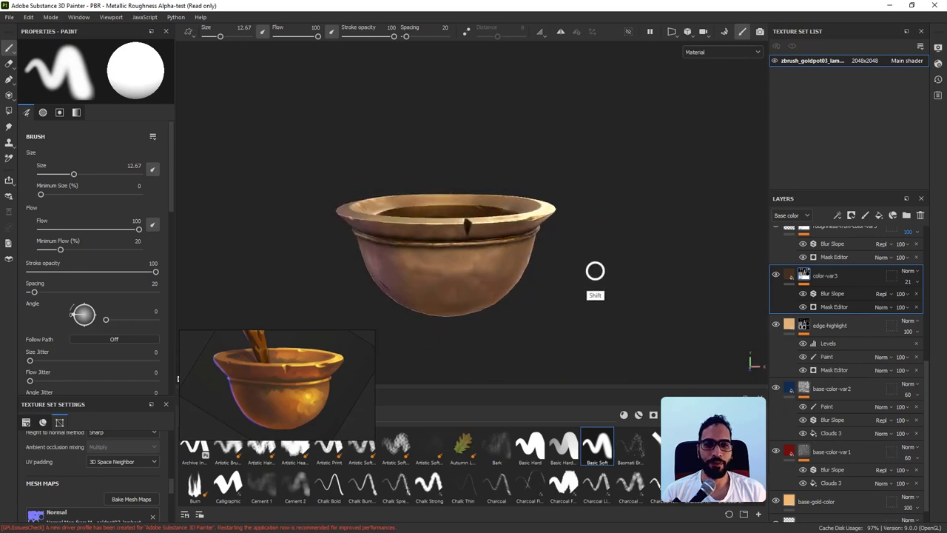
{"action": "left_click_drag", "start_coordinate": [596, 271], "coordinate": [654, 260], "text": "alt"}
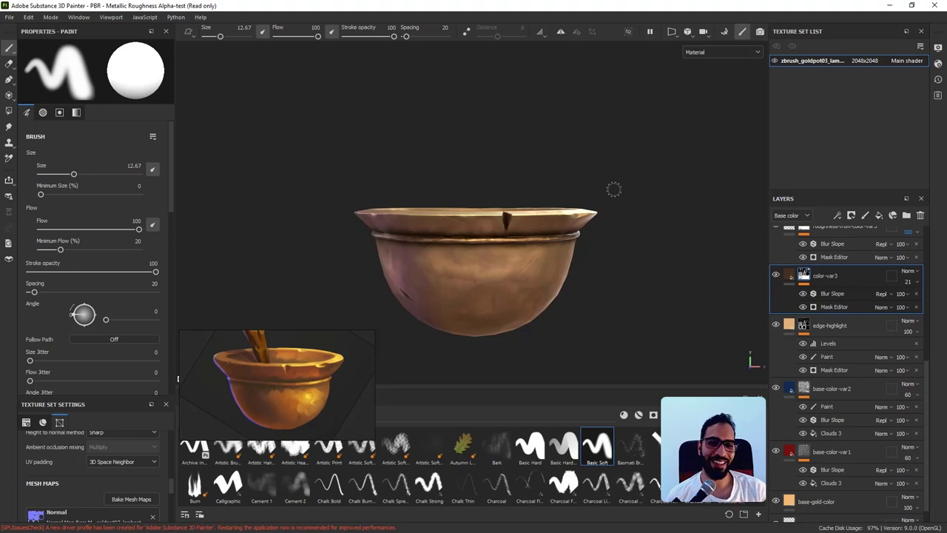
{"action": "scroll", "coordinate": [847, 311], "scroll_direction": "up", "scroll_amount": 5}
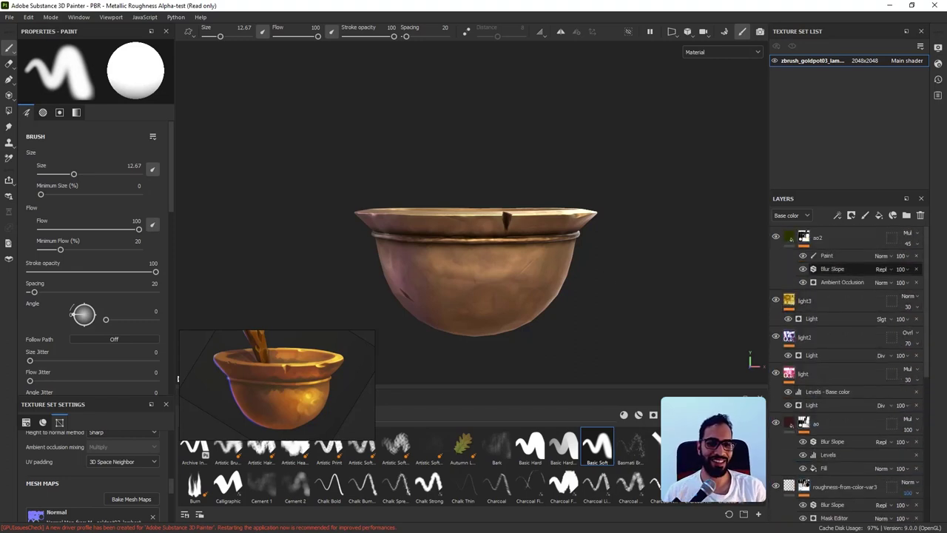
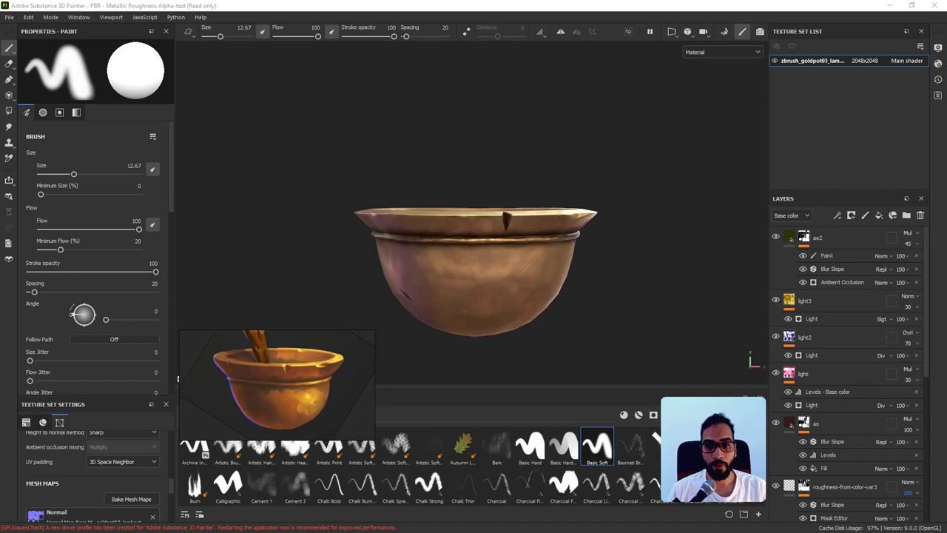
{"action": "left_click_drag", "start_coordinate": [607, 187], "coordinate": [598, 205], "text": "alt"}
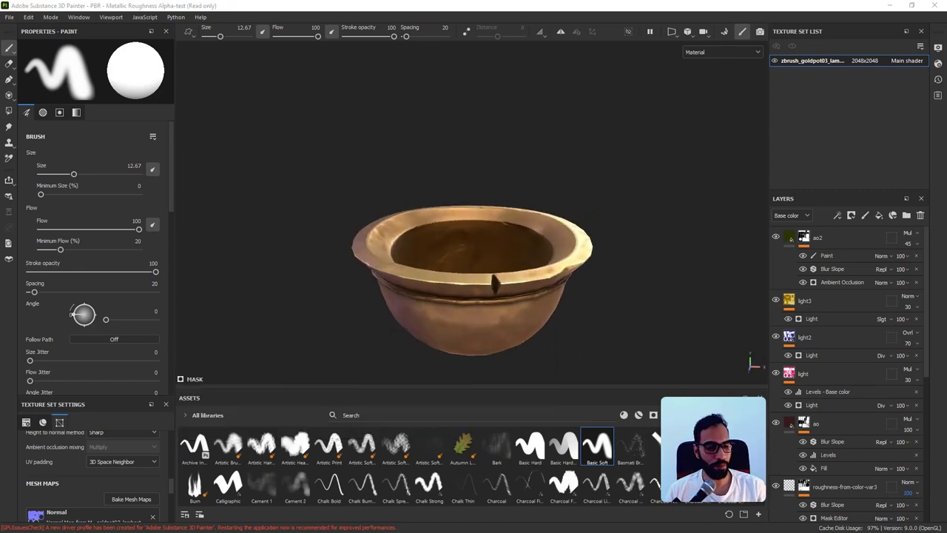
{"action": "left_click_drag", "start_coordinate": [650, 222], "coordinate": [647, 185], "text": "alt"}
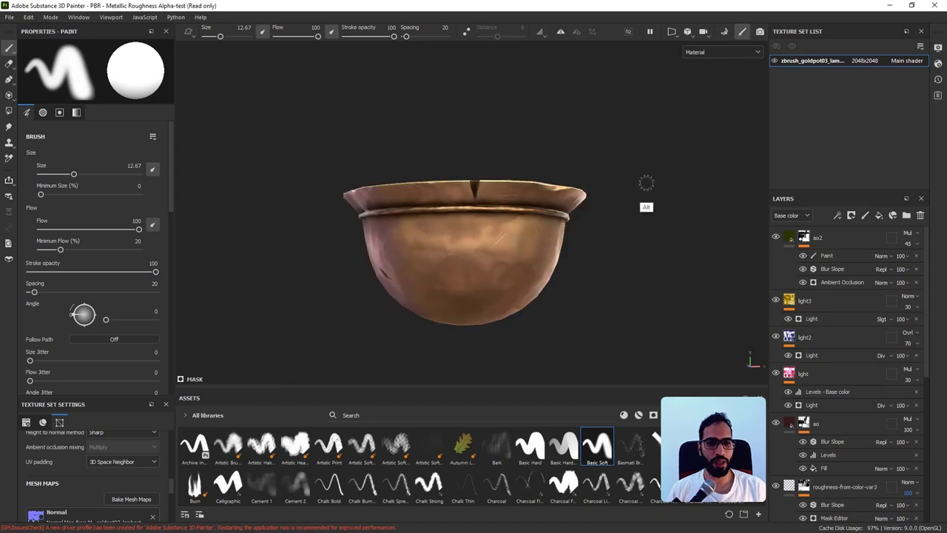
Add a fill layer above ao2 and rename it aniso.
{"action": "left_click", "coordinate": [856, 238]}
{"action": "left_click", "coordinate": [879, 216]}
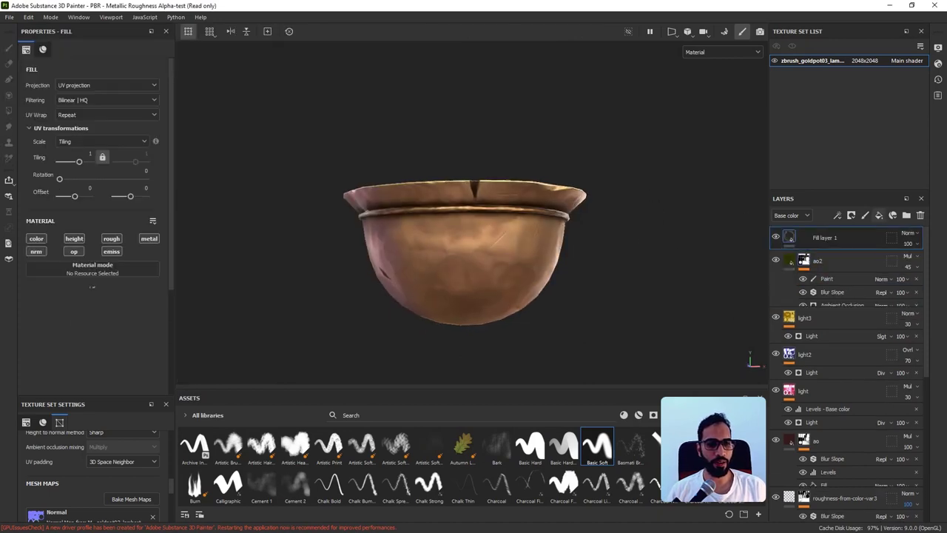
{"action": "double_click", "coordinate": [825, 238]}
{"action": "type", "text": "aniso"}
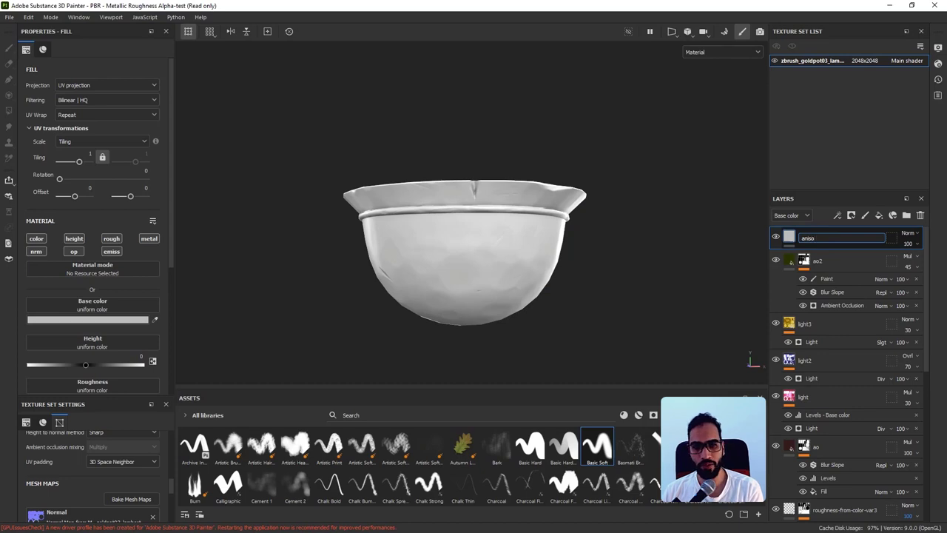
{"action": "key", "text": "Return"}
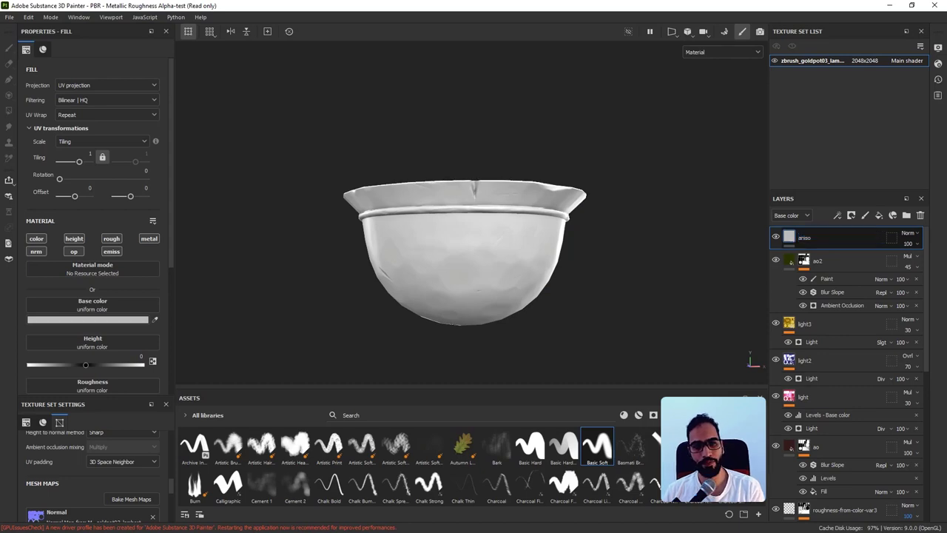
Try a white mask on the aniso layer and remove it again.
{"action": "right_click", "coordinate": [788, 235]}
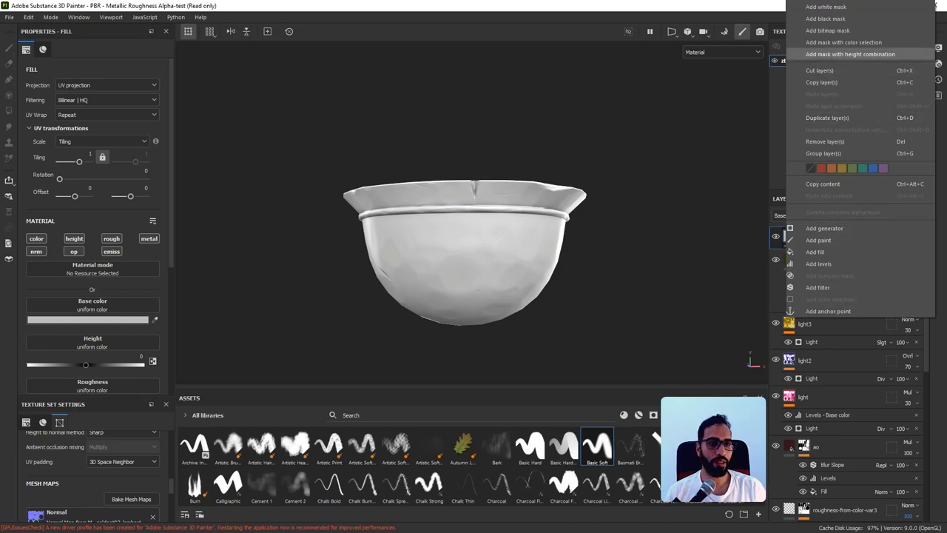
{"action": "left_click", "coordinate": [827, 30]}
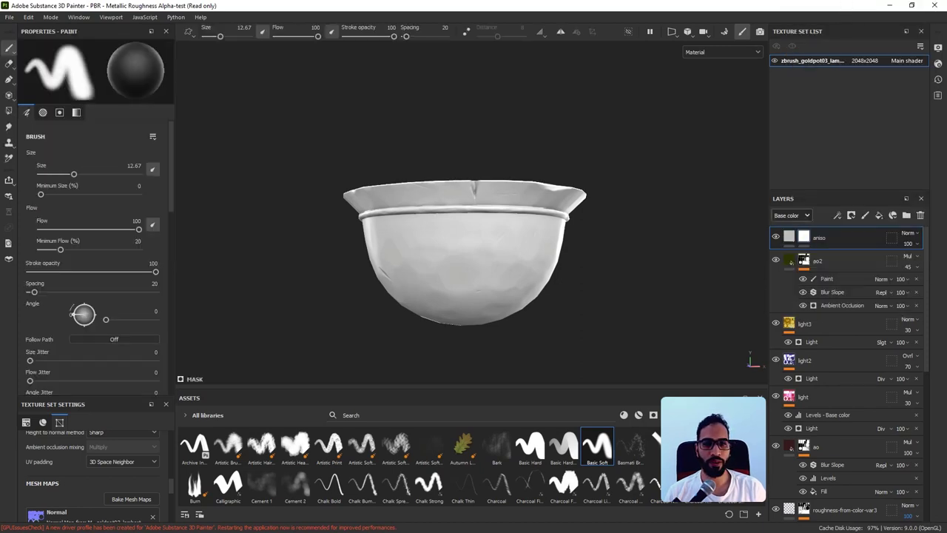
{"action": "left_click", "coordinate": [789, 237]}
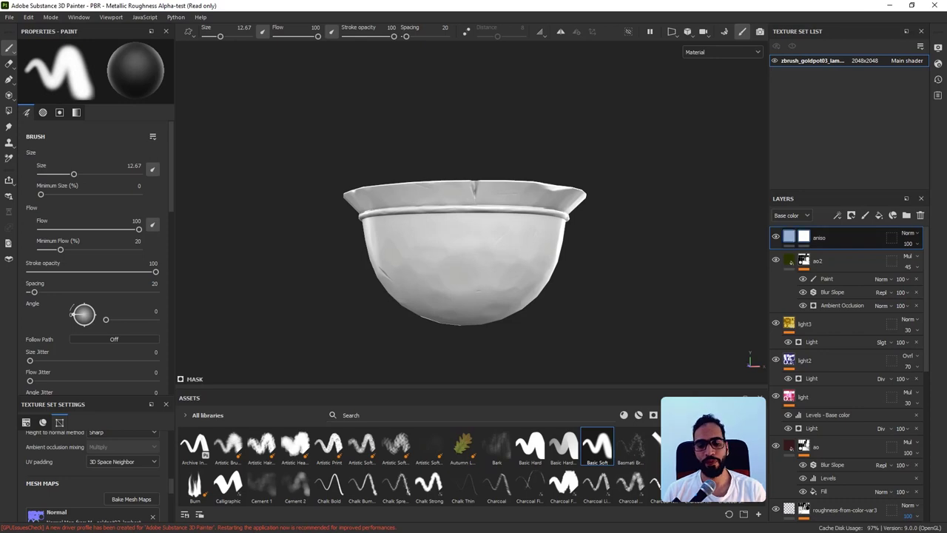
{"action": "right_click", "coordinate": [790, 237]}
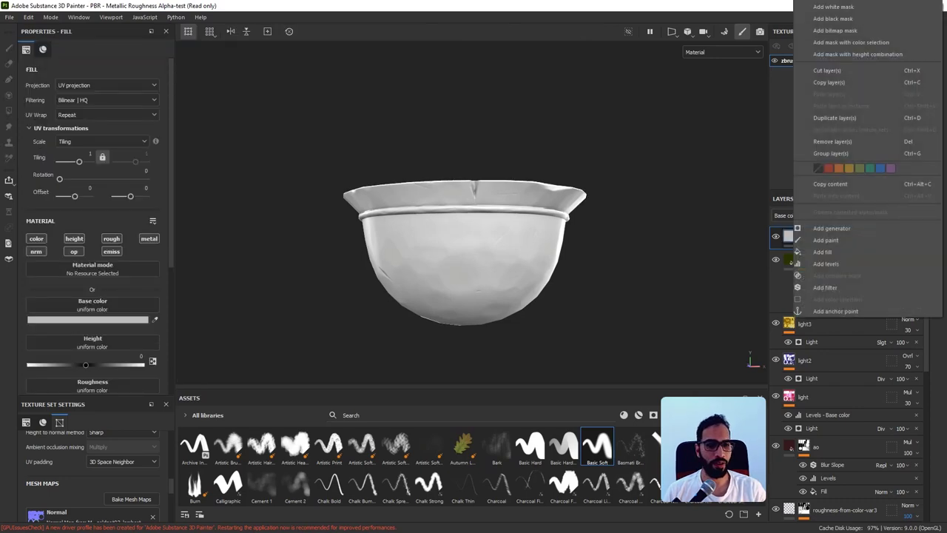
{"action": "key", "text": "Escape"}
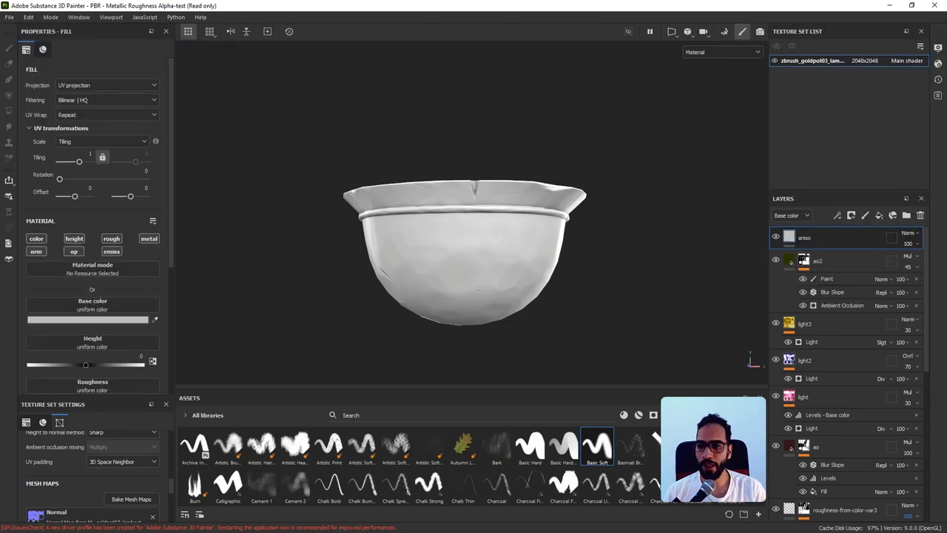
Limit the aniso fill layer to the color channel only and add a black mask to it.
{"action": "left_click", "coordinate": [36, 238], "text": "alt"}
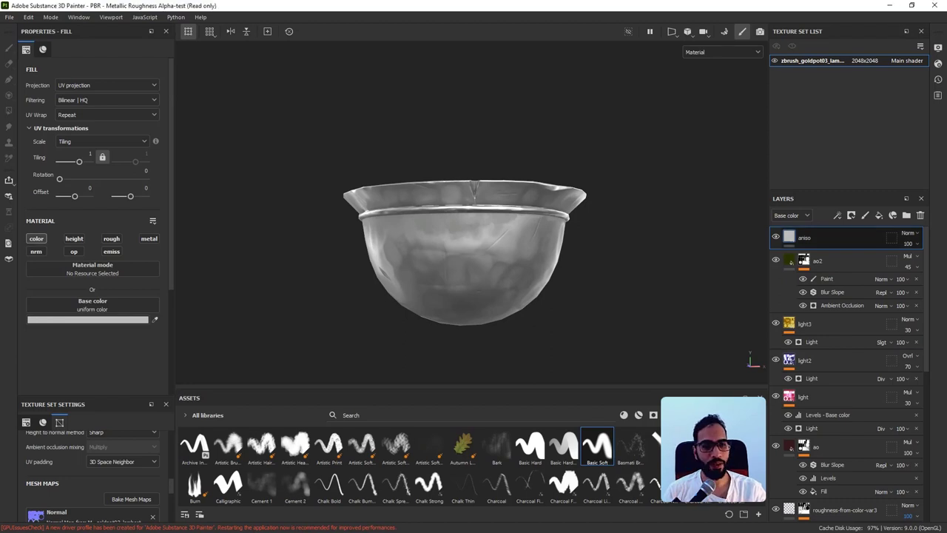
{"action": "right_click", "coordinate": [804, 238]}
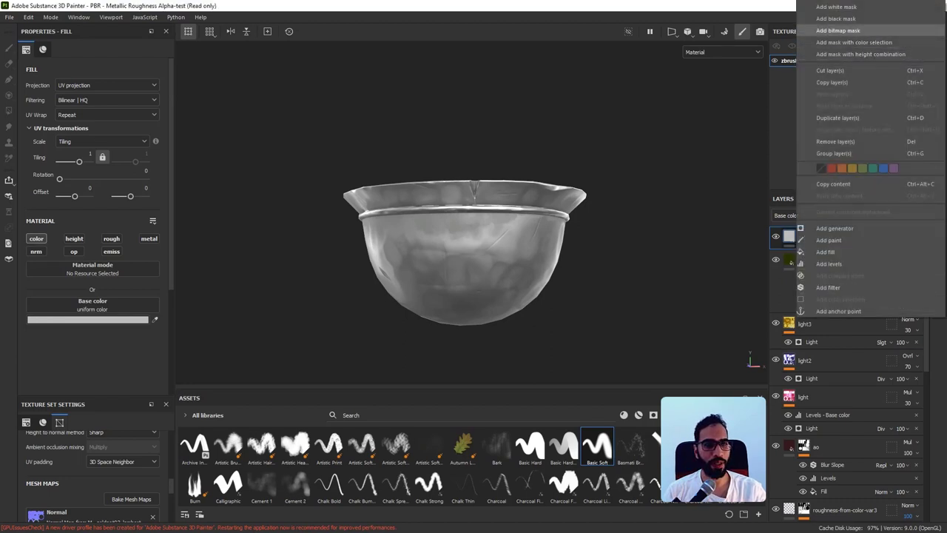
{"action": "left_click", "coordinate": [836, 19]}
{"action": "right_click", "coordinate": [804, 237]}
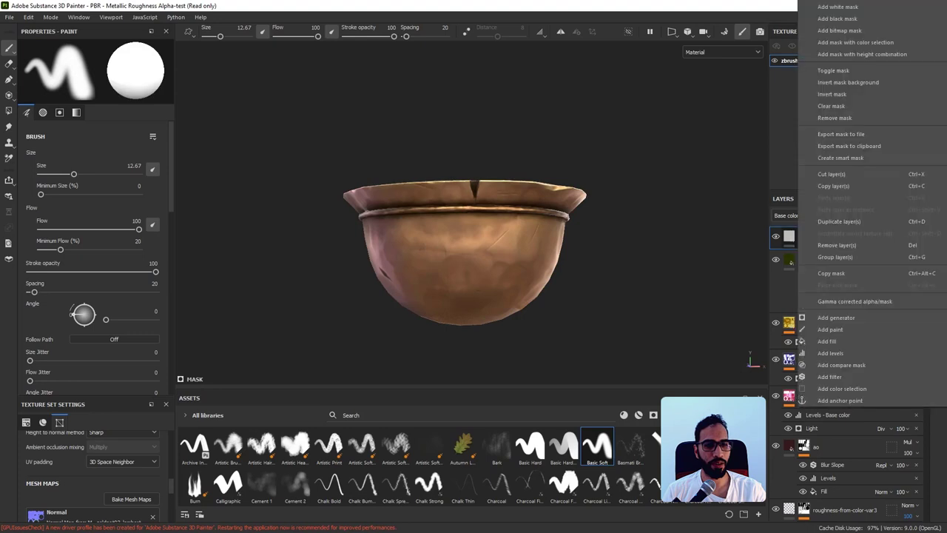
{"action": "left_click", "coordinate": [832, 377]}
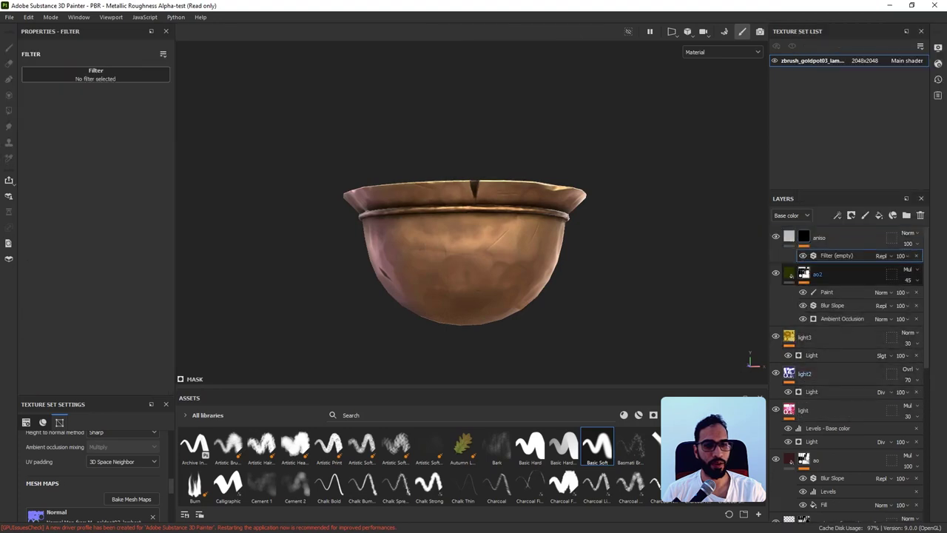
{"action": "left_click", "coordinate": [916, 256]}
Add a fill to the aniso layer's mask and assign the Anisotropic Noise texture as its grayscale source.
{"action": "right_click", "coordinate": [804, 236]}
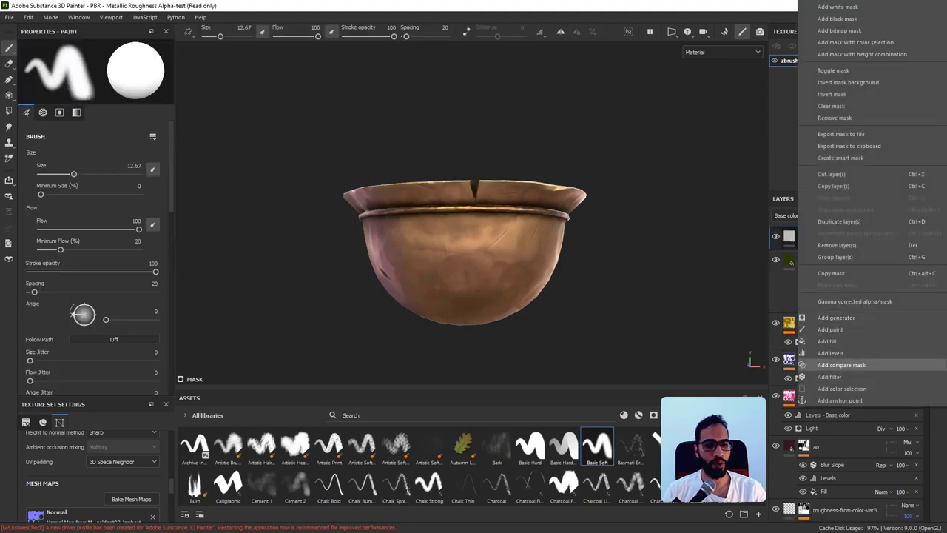
{"action": "left_click", "coordinate": [826, 341]}
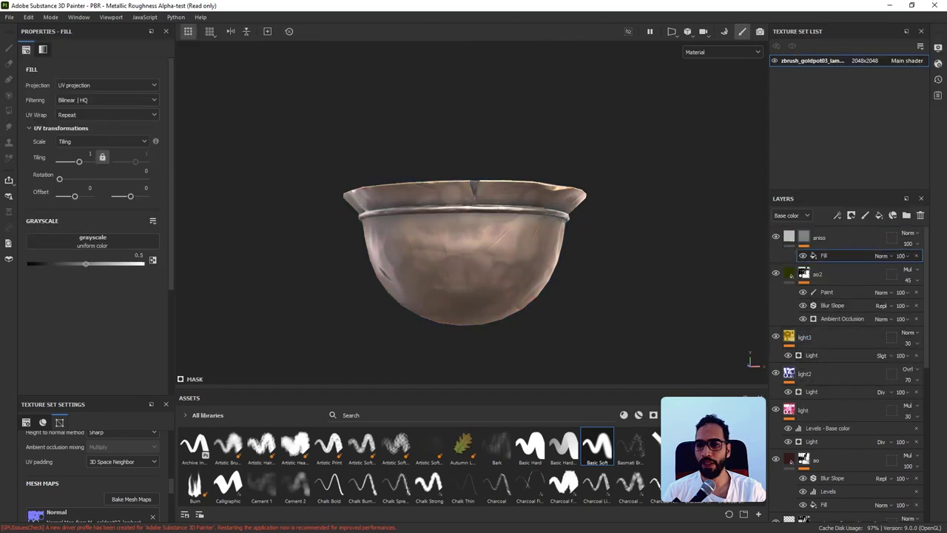
{"action": "left_click", "coordinate": [93, 240]}
{"action": "key", "text": "Escape"}
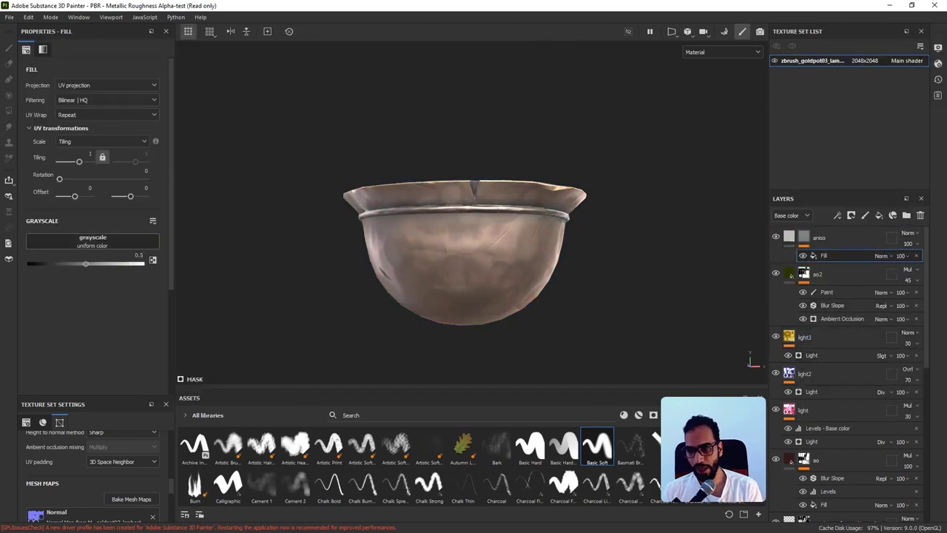
{"action": "left_click", "coordinate": [93, 240]}
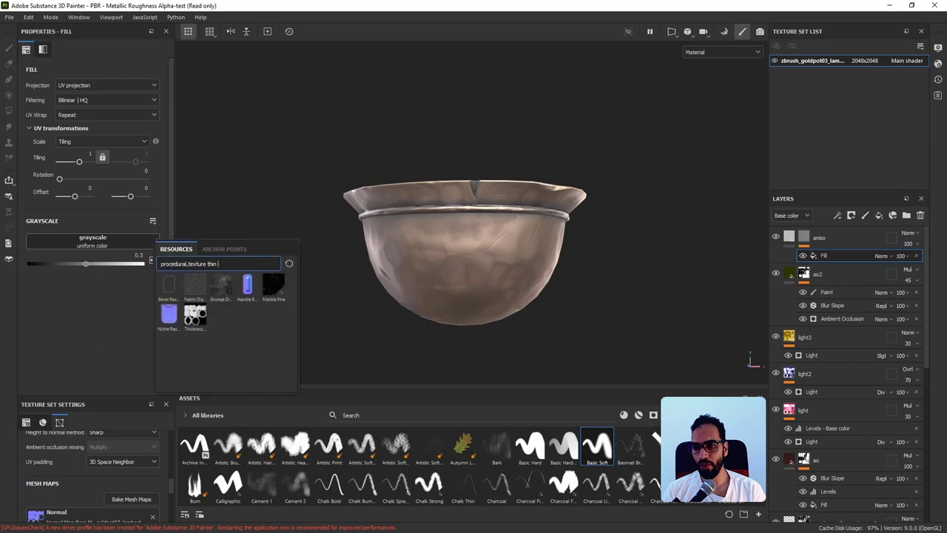
{"action": "key", "text": "BackSpace"}
{"action": "key", "text": "BackSpace"}
{"action": "key", "text": "BackSpace"}
{"action": "key", "text": "BackSpace"}
{"action": "key", "text": "BackSpace"}
{"action": "key", "text": "BackSpace"}
{"action": "key", "text": "BackSpace"}
{"action": "key", "text": "BackSpace"}
{"action": "key", "text": "BackSpace"}
{"action": "key", "text": "BackSpace"}
{"action": "key", "text": "BackSpace"}
{"action": "key", "text": "BackSpace"}
{"action": "key", "text": "BackSpace"}
{"action": "key", "text": "BackSpace"}
{"action": "key", "text": "BackSpace"}
{"action": "key", "text": "BackSpace"}
{"action": "key", "text": "BackSpace"}
{"action": "key", "text": "BackSpace"}
{"action": "key", "text": "BackSpace"}
{"action": "key", "text": "BackSpace"}
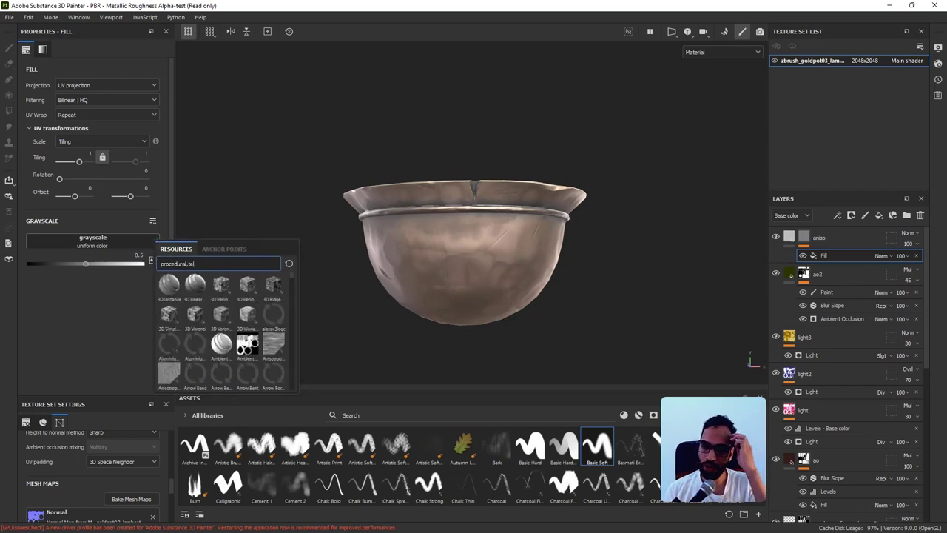
{"action": "type", "text": "an"}
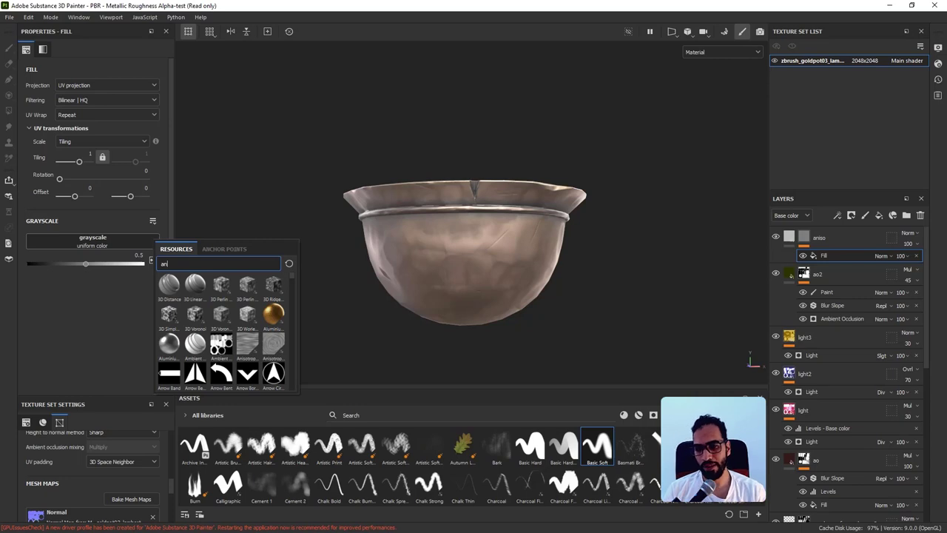
{"action": "left_click", "coordinate": [247, 345]}
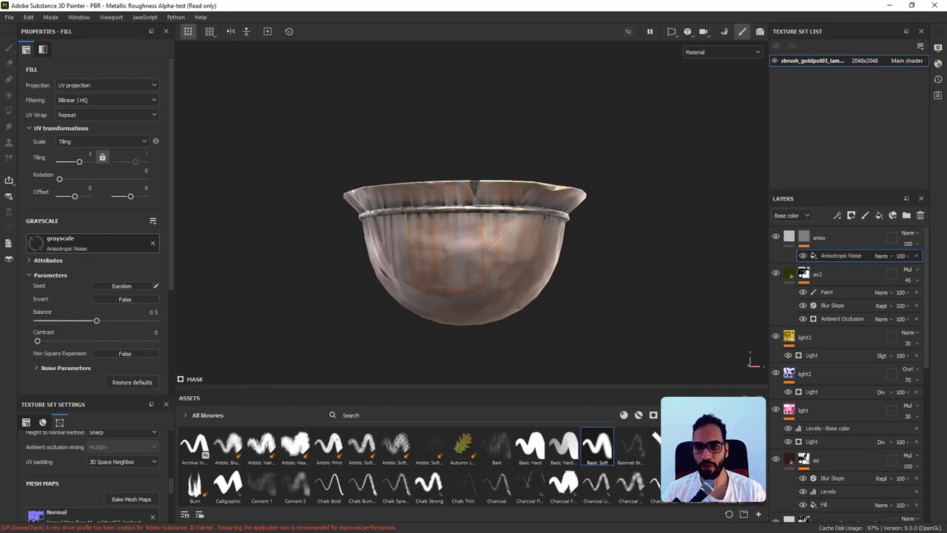
Check the noise streaks on the bowl and switch the Anisotropic Noise fill to tri-planar projection.
{"action": "left_click_drag", "start_coordinate": [467, 252], "coordinate": [498, 265], "text": "alt"}
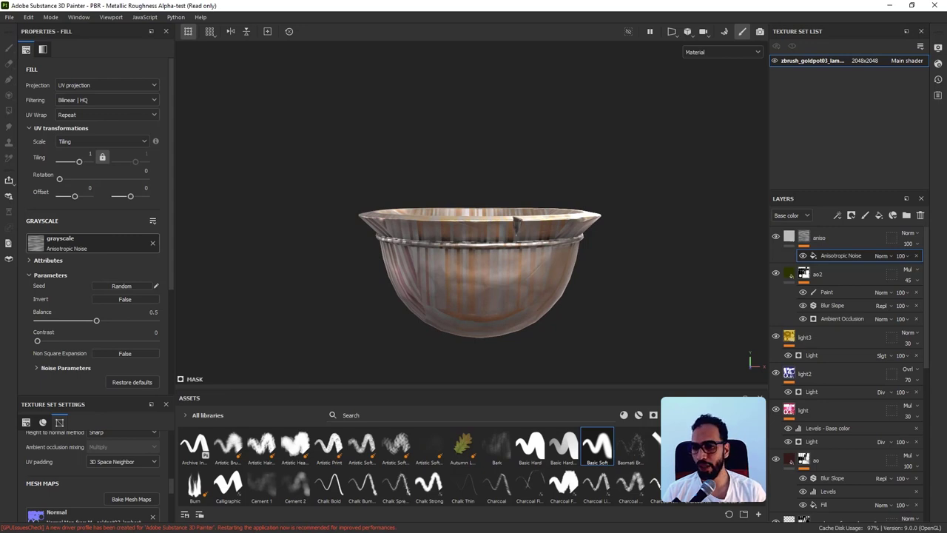
{"action": "scroll", "coordinate": [97, 215], "scroll_direction": "down", "scroll_amount": 2}
{"action": "scroll", "coordinate": [96, 214], "scroll_direction": "up", "scroll_amount": 2}
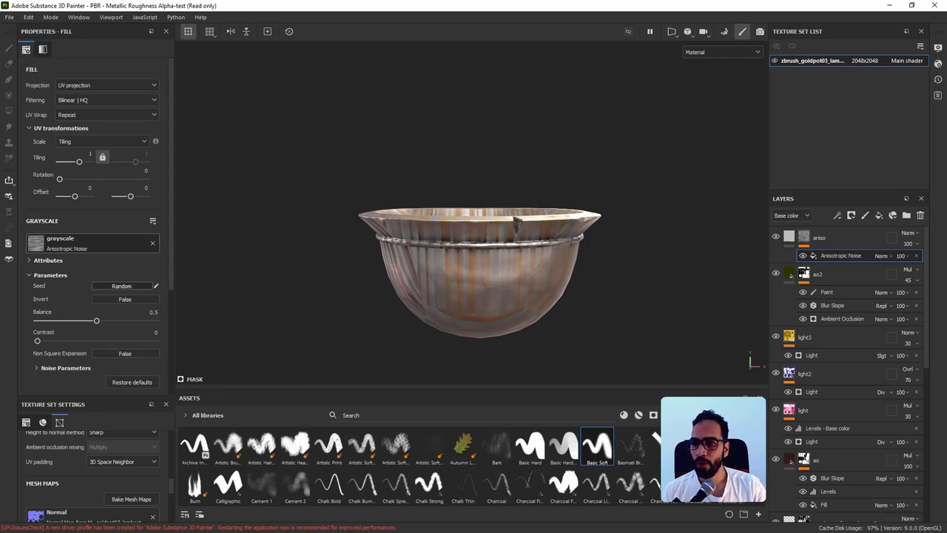
{"action": "left_click_drag", "start_coordinate": [477, 275], "coordinate": [472, 258], "text": "alt"}
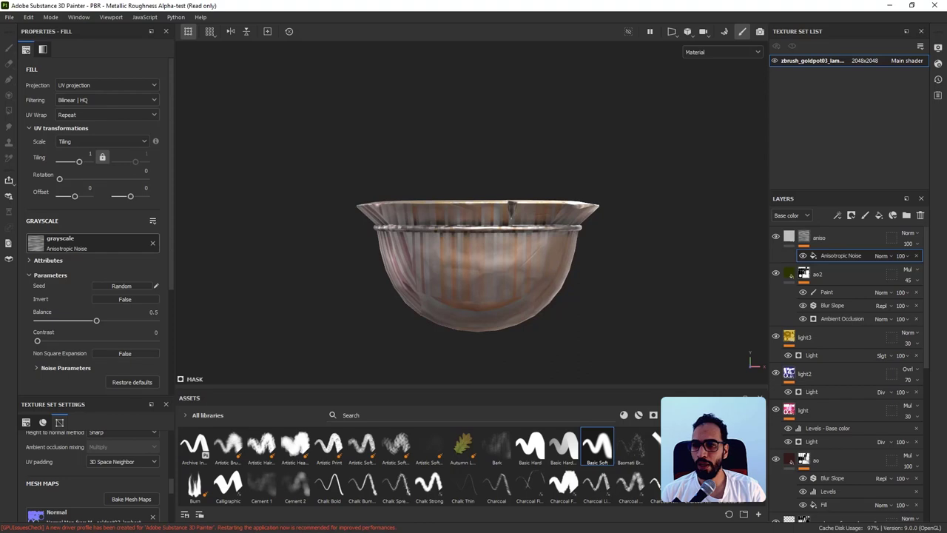
{"action": "mouse_move", "coordinate": [60, 179]}
{"action": "left_mouse_down"}
{"action": "mouse_move", "coordinate": [73, 179]}
{"action": "mouse_move", "coordinate": [60, 179]}
{"action": "left_mouse_up"}
{"action": "scroll", "coordinate": [477, 267], "scroll_direction": "up", "scroll_amount": 3}
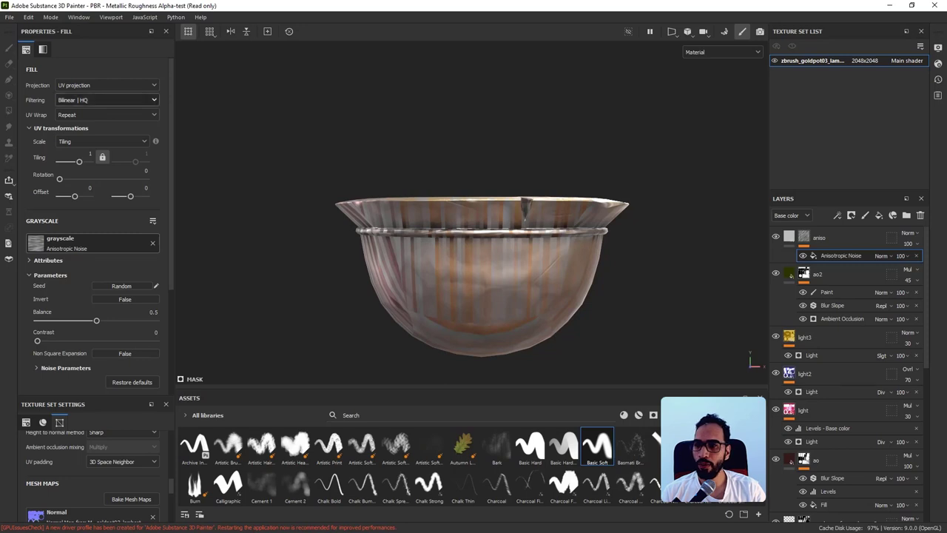
{"action": "left_click", "coordinate": [108, 86]}
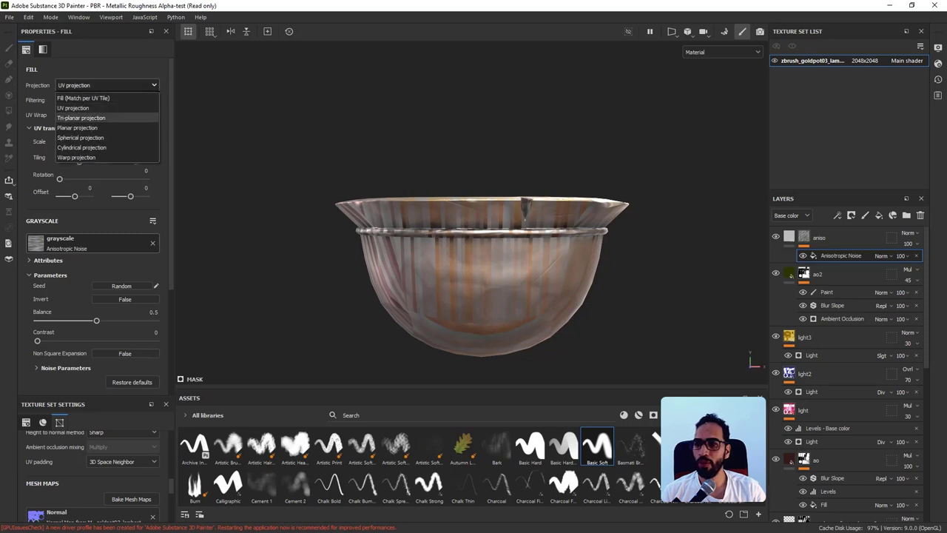
{"action": "left_click", "coordinate": [81, 117]}
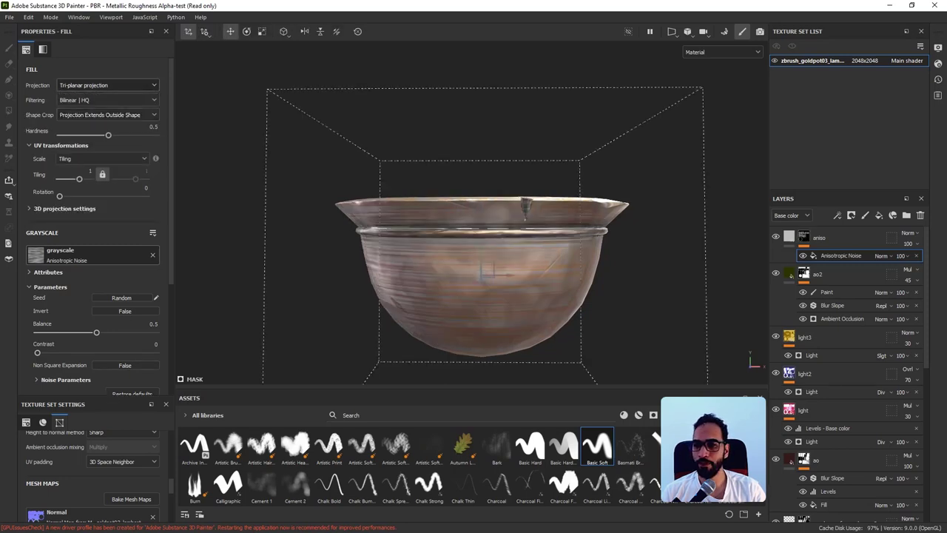
Inspect the streaks around the bowl and set the Anisotropic Noise balance to 0.84.
{"action": "left_click_drag", "start_coordinate": [481, 273], "coordinate": [472, 292], "text": "alt"}
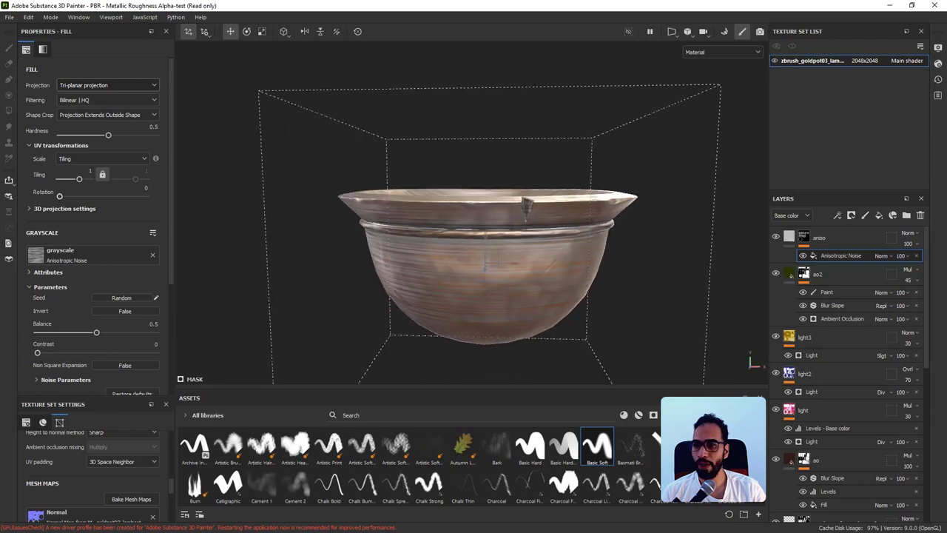
{"action": "scroll", "coordinate": [96, 217], "scroll_direction": "down", "scroll_amount": 1}
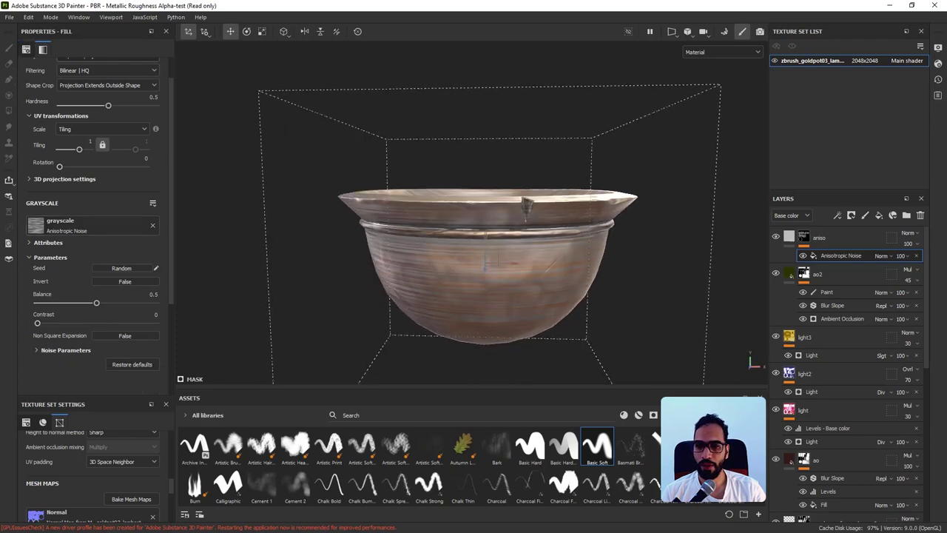
{"action": "mouse_move", "coordinate": [548, 271]}
{"action": "left_mouse_down", "text": "alt"}
{"action": "mouse_move", "coordinate": [625, 231]}
{"action": "mouse_move", "coordinate": [640, 235]}
{"action": "mouse_move", "coordinate": [555, 290]}
{"action": "mouse_move", "coordinate": [560, 268]}
{"action": "left_mouse_up", "text": "alt"}
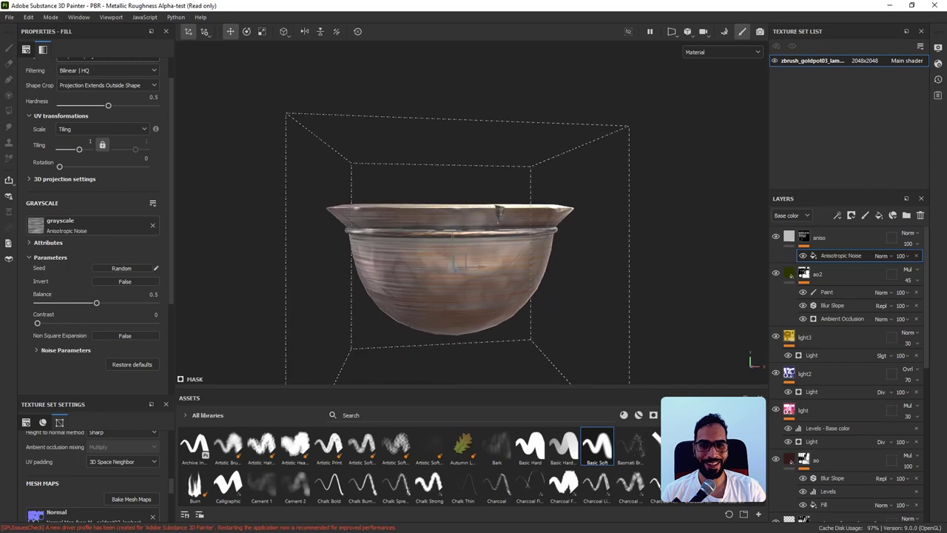
{"action": "scroll", "coordinate": [455, 267], "scroll_direction": "up", "scroll_amount": 3}
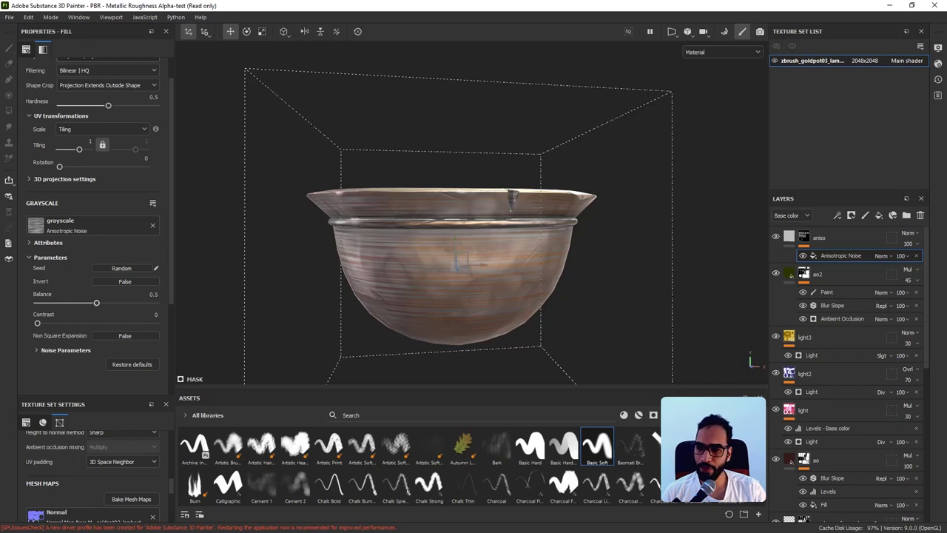
{"action": "left_click_drag", "start_coordinate": [96, 303], "coordinate": [136, 303]}
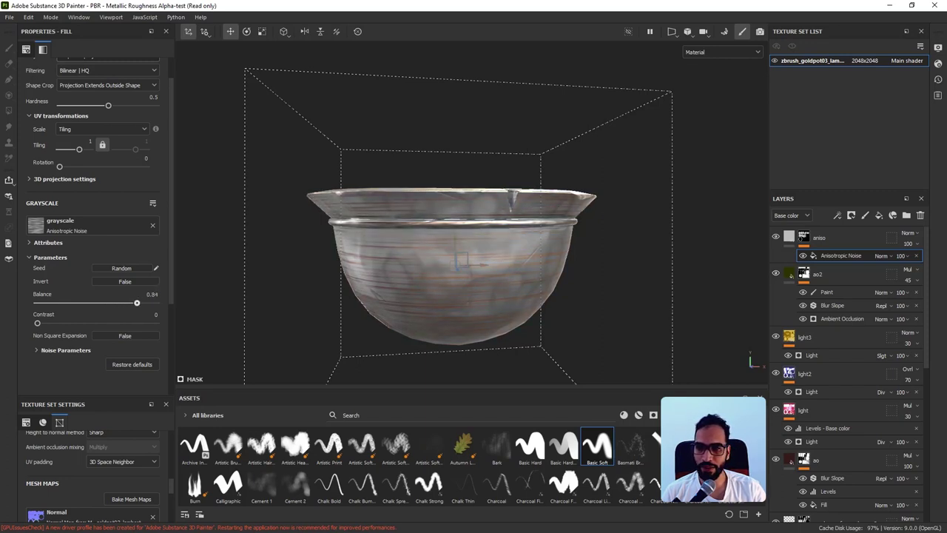
{"action": "left_click_drag", "start_coordinate": [415, 296], "coordinate": [448, 333], "text": "alt"}
{"action": "left_click_drag", "start_coordinate": [481, 211], "coordinate": [478, 252], "text": "alt"}
Add a Blur Slope filter above the Anisotropic Noise in the aniso mask and set its intensity to 0.01.
{"action": "right_click", "coordinate": [799, 238]}
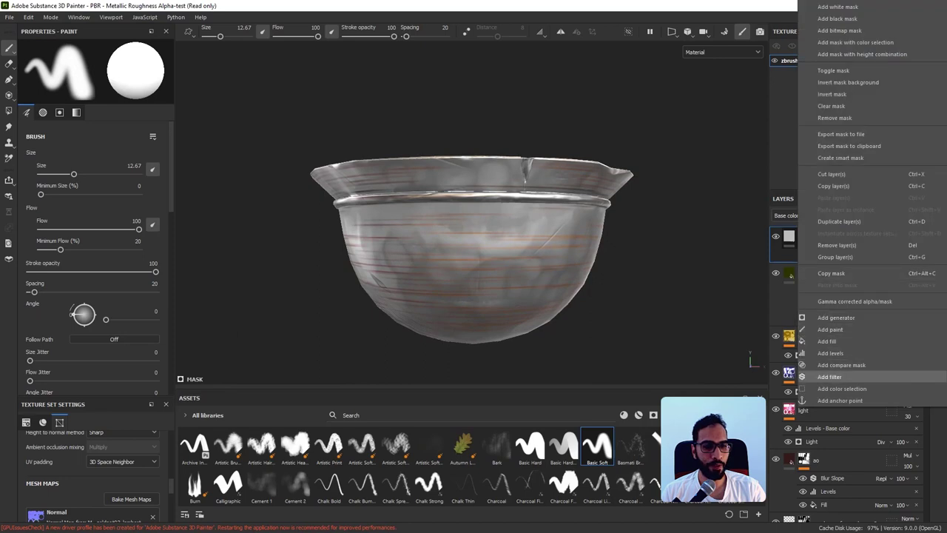
{"action": "left_click", "coordinate": [829, 377]}
{"action": "left_click", "coordinate": [146, 74]}
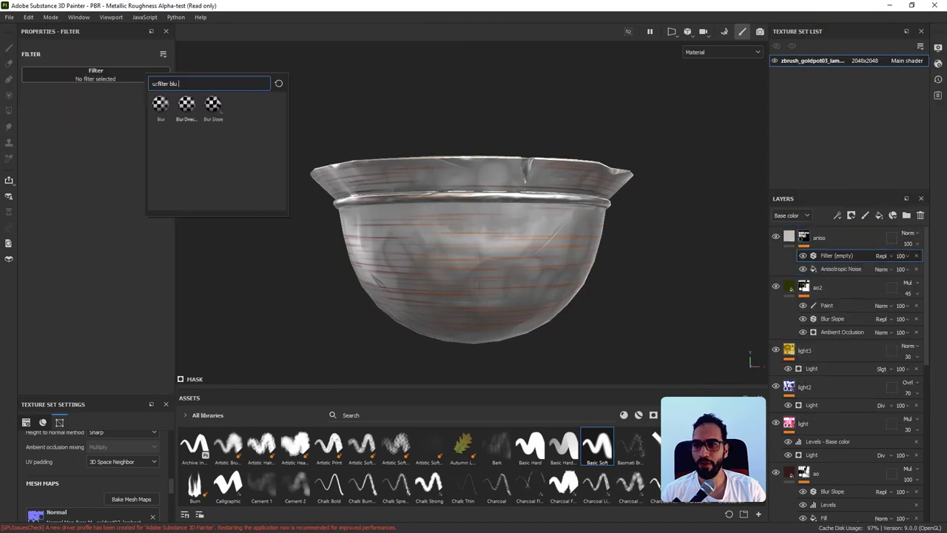
{"action": "left_click", "coordinate": [213, 106]}
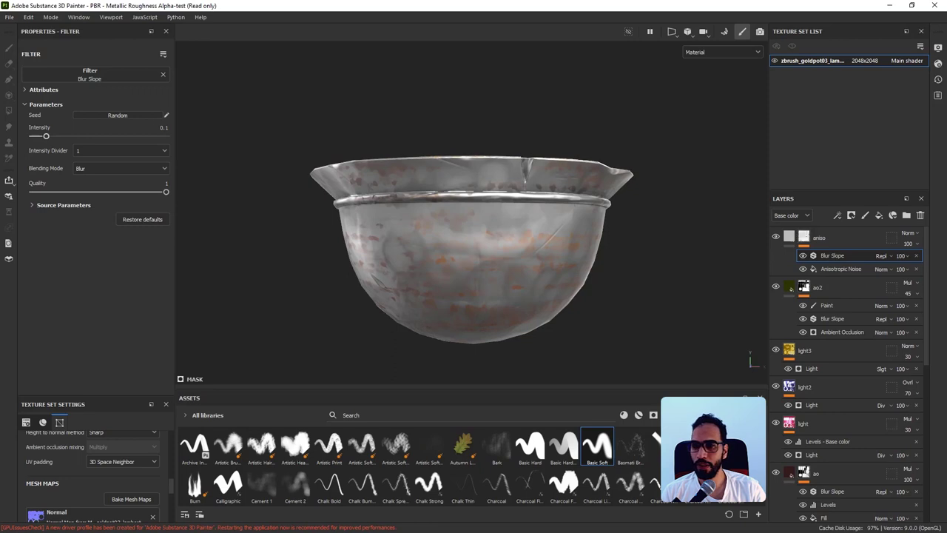
{"action": "left_click_drag", "start_coordinate": [46, 136], "coordinate": [34, 137]}
{"action": "left_click", "coordinate": [165, 128]}
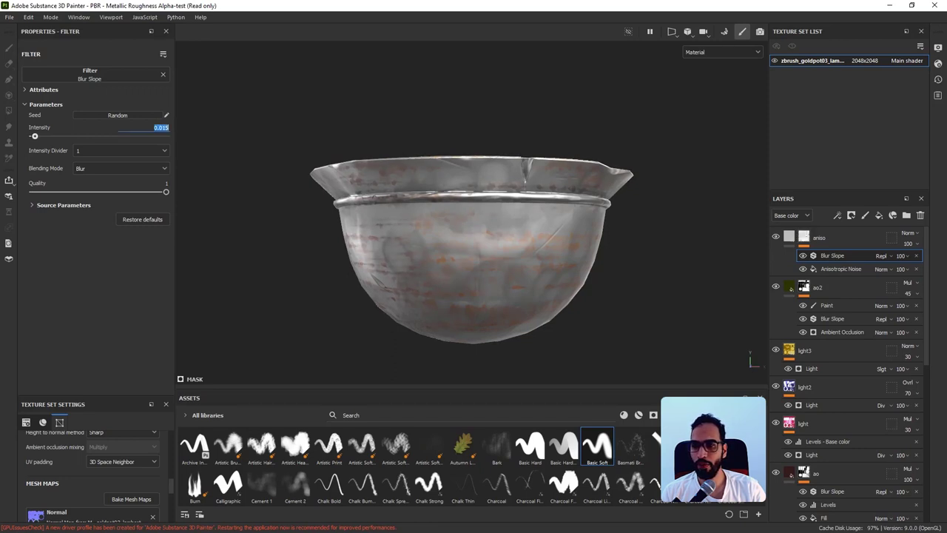
{"action": "left_click", "coordinate": [165, 128]}
{"action": "key", "text": "BackSpace"}
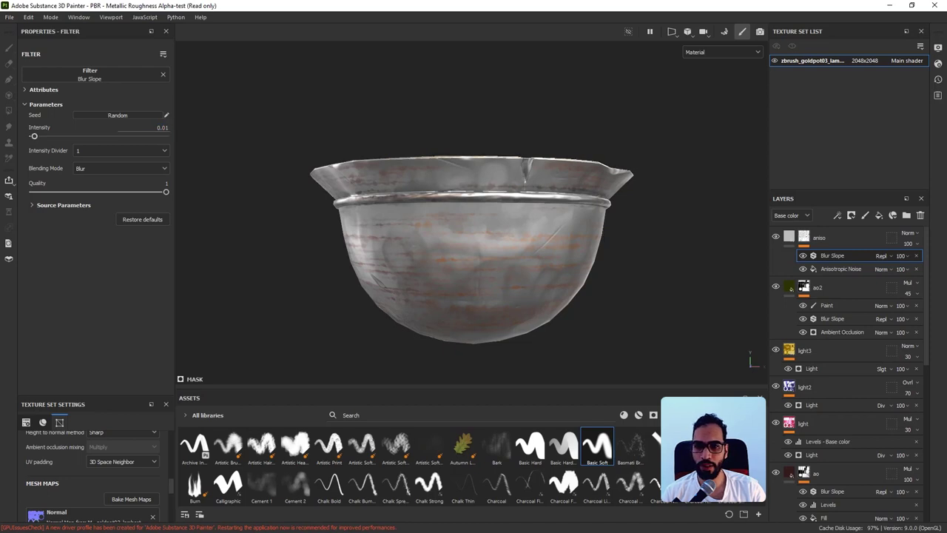
{"action": "key", "text": "Return"}
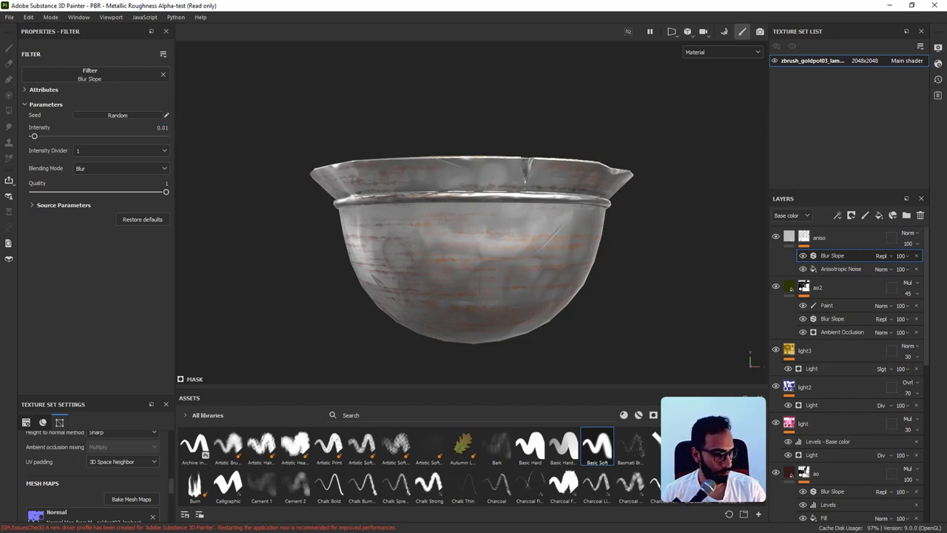
Set the aniso layer's base color to the dark red 923434.
{"action": "left_click", "coordinate": [790, 237]}
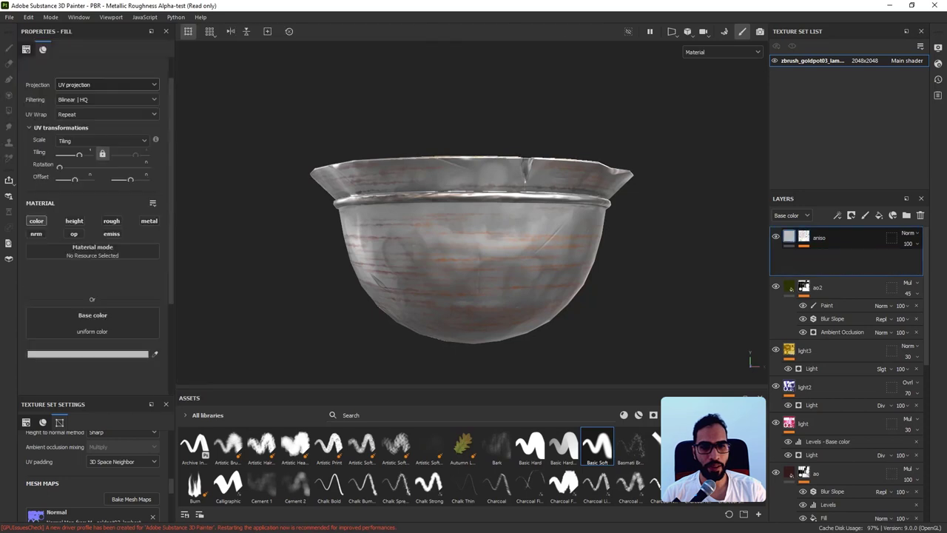
{"action": "left_click", "coordinate": [87, 290]}
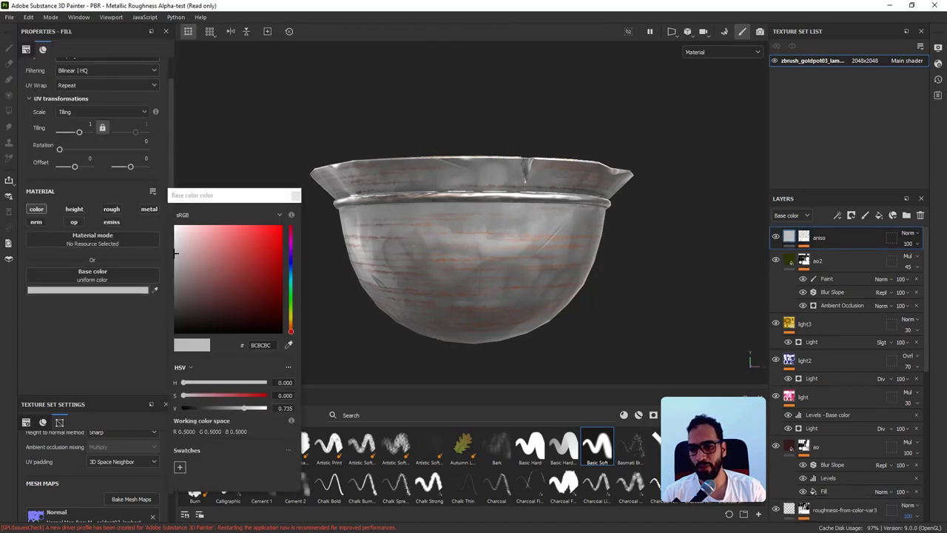
{"action": "left_click", "coordinate": [257, 269]}
{"action": "left_click", "coordinate": [243, 270]}
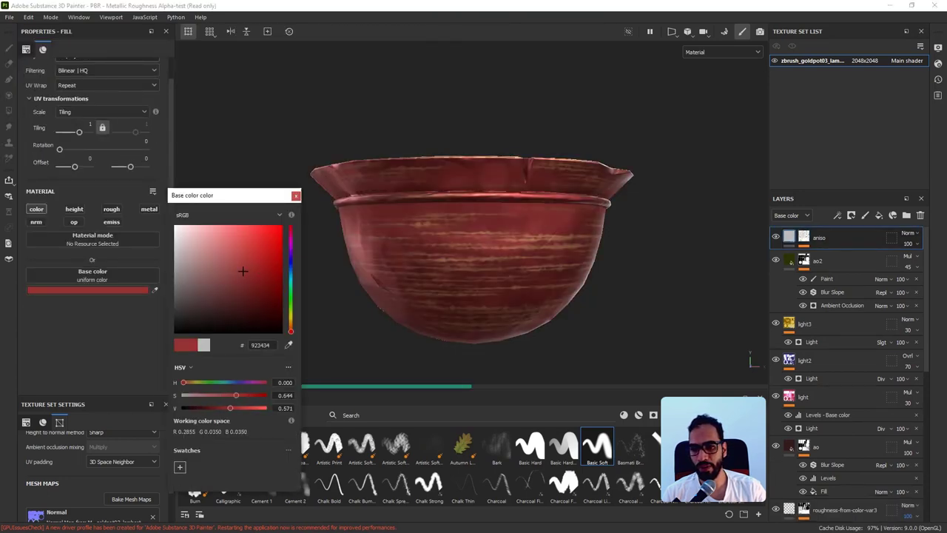
{"action": "left_click", "coordinate": [296, 196]}
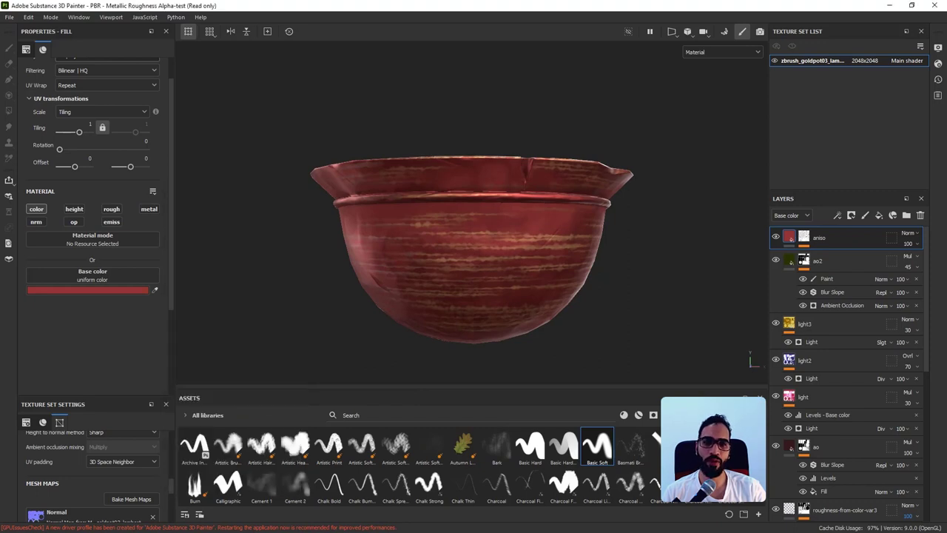
Set the aniso layer's blending mode to Multiply with an opacity of 15 and check the result on the bowl.
{"action": "mouse_move", "coordinate": [429, 244]}
{"action": "left_mouse_down", "text": "alt"}
{"action": "mouse_move", "coordinate": [433, 296]}
{"action": "mouse_move", "coordinate": [433, 259]}
{"action": "left_mouse_up", "text": "alt"}
{"action": "left_click", "coordinate": [907, 233]}
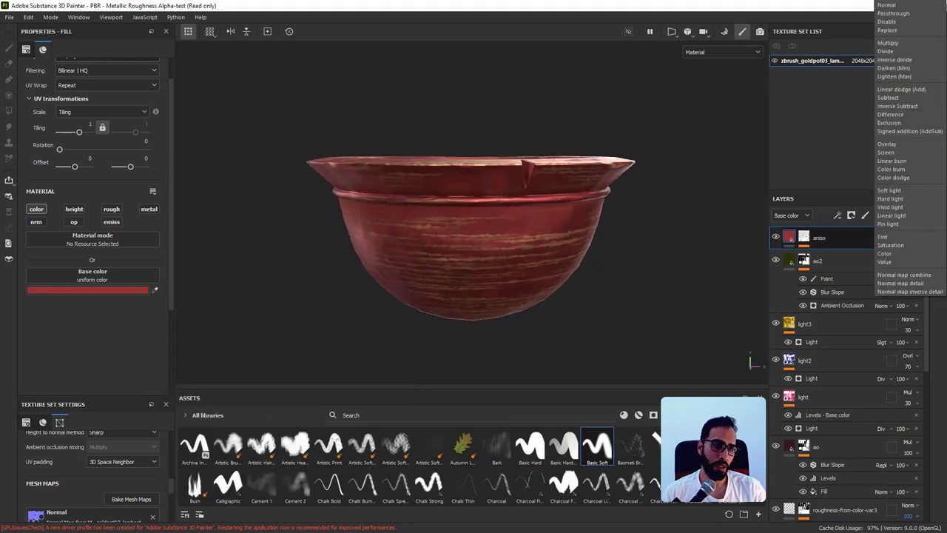
{"action": "left_click", "coordinate": [910, 43]}
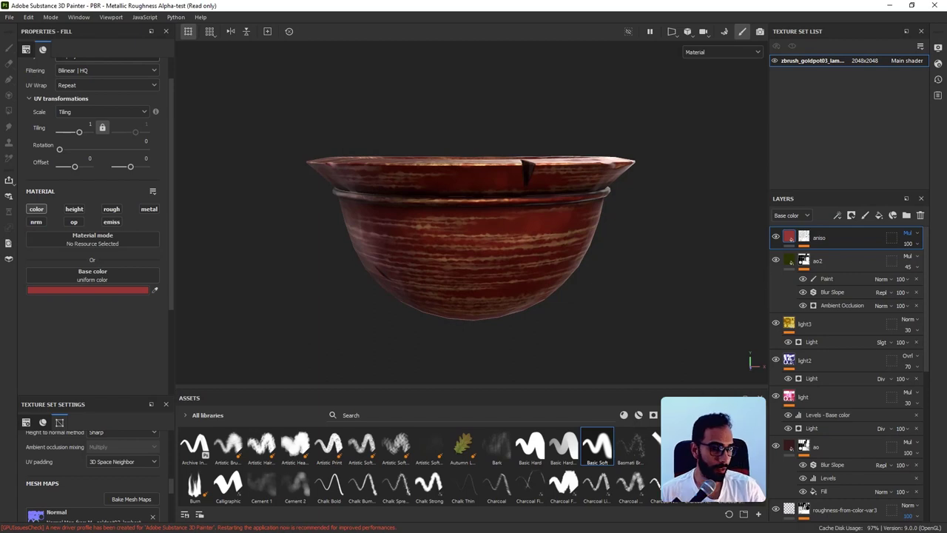
{"action": "left_click_drag", "start_coordinate": [908, 263], "coordinate": [907, 261]}
{"action": "left_click_drag", "start_coordinate": [479, 284], "coordinate": [474, 240], "text": "alt"}
{"action": "right_click_drag", "start_coordinate": [518, 290], "coordinate": [608, 383], "text": "alt"}
{"action": "left_click_drag", "start_coordinate": [521, 296], "coordinate": [524, 322], "text": "alt"}
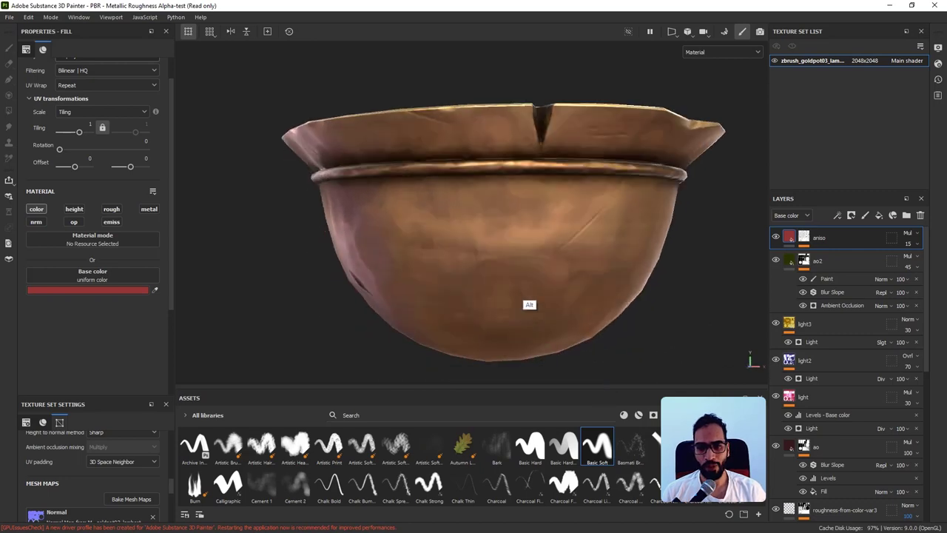
Compare the bowl's surface up close with the aniso layer hidden and shown.
{"action": "middle_click_drag", "start_coordinate": [524, 322], "coordinate": [524, 268], "text": "alt"}
{"action": "right_click_drag", "start_coordinate": [569, 289], "coordinate": [645, 363], "text": "alt"}
{"action": "right_click_drag", "start_coordinate": [535, 266], "coordinate": [637, 366], "text": "alt"}
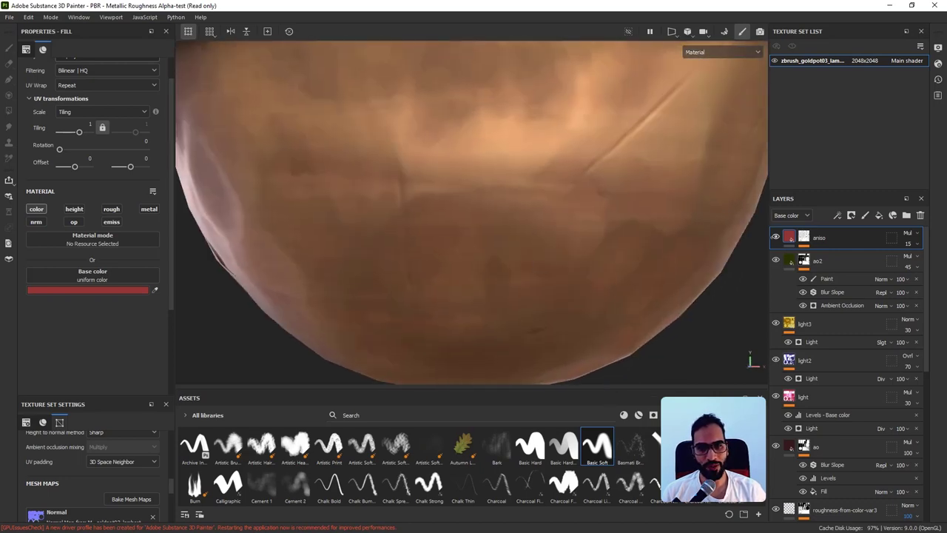
{"action": "left_click", "coordinate": [775, 237]}
{"action": "left_click", "coordinate": [776, 237]}
{"action": "left_click", "coordinate": [775, 237]}
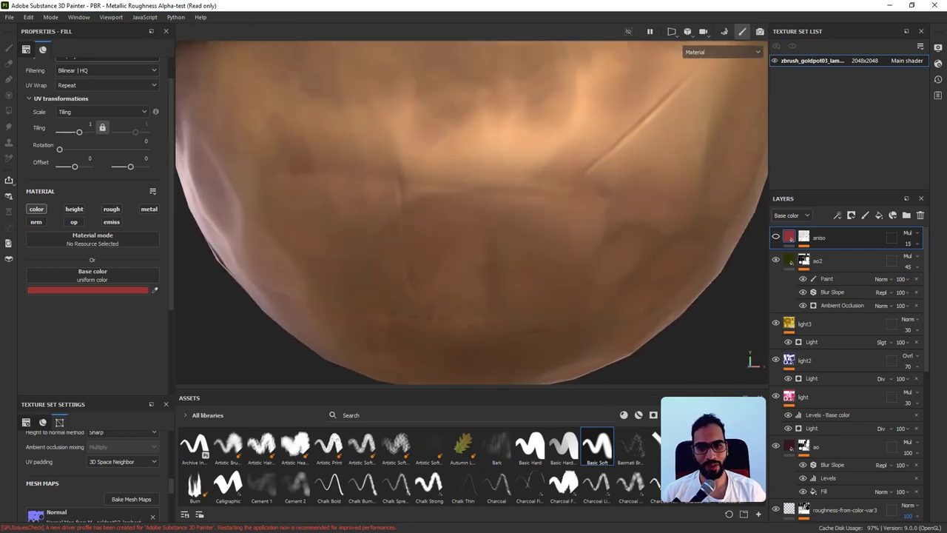
{"action": "left_click", "coordinate": [775, 237]}
View the whole pot from the front and bring up the painted reference image for comparison.
{"action": "right_click_drag", "start_coordinate": [662, 272], "coordinate": [461, 220], "text": "alt"}
{"action": "middle_click_drag", "start_coordinate": [461, 220], "coordinate": [523, 279], "text": "alt"}
{"action": "right_click_drag", "start_coordinate": [523, 279], "coordinate": [515, 286], "text": "alt"}
{"action": "middle_click_drag", "start_coordinate": [515, 285], "coordinate": [473, 320], "text": "alt"}
{"action": "right_click_drag", "start_coordinate": [474, 320], "coordinate": [513, 268], "text": "alt"}
{"action": "left_click_drag", "start_coordinate": [513, 268], "coordinate": [543, 274], "text": "alt"}
{"action": "left_click_drag", "start_coordinate": [535, 269], "coordinate": [537, 240], "text": "alt"}
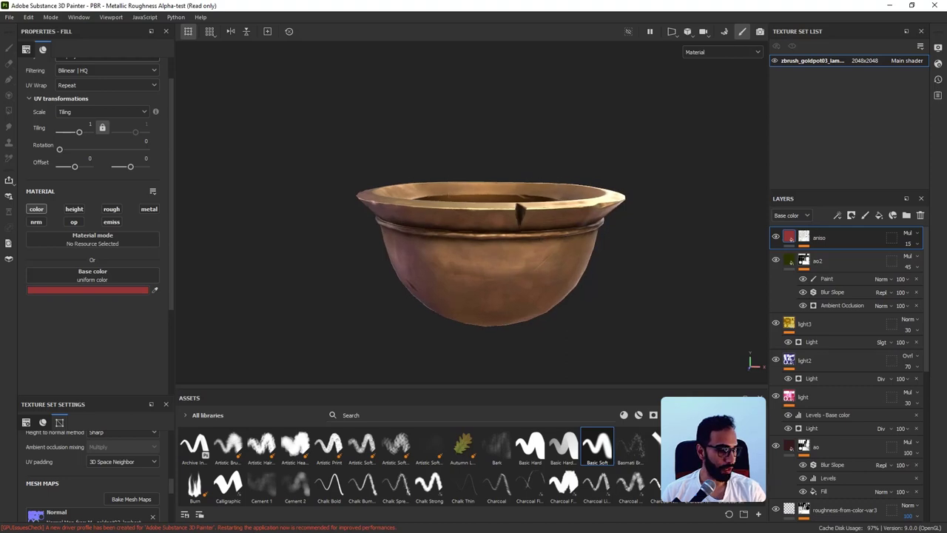
{"action": "key", "text": "super"}
{"action": "key", "text": "super"}
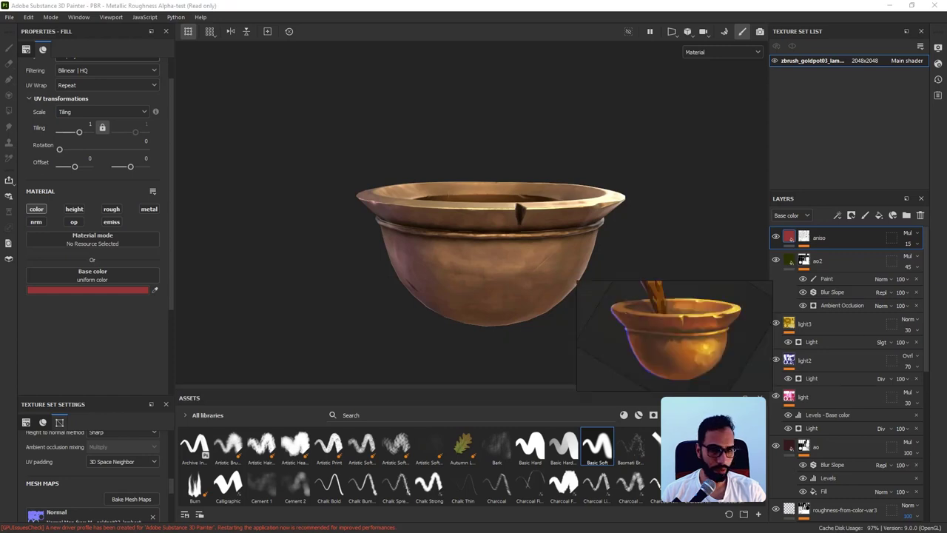
Activate post effects with Color Correction in the display settings and set the saturation to 1.06.
{"action": "left_click", "coordinate": [938, 48]}
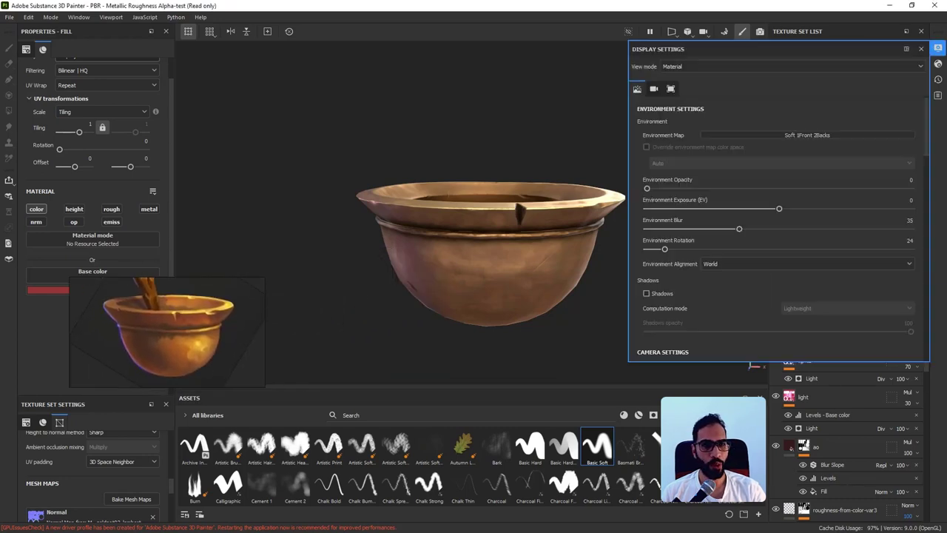
{"action": "scroll", "coordinate": [777, 222], "scroll_direction": "down", "scroll_amount": 10}
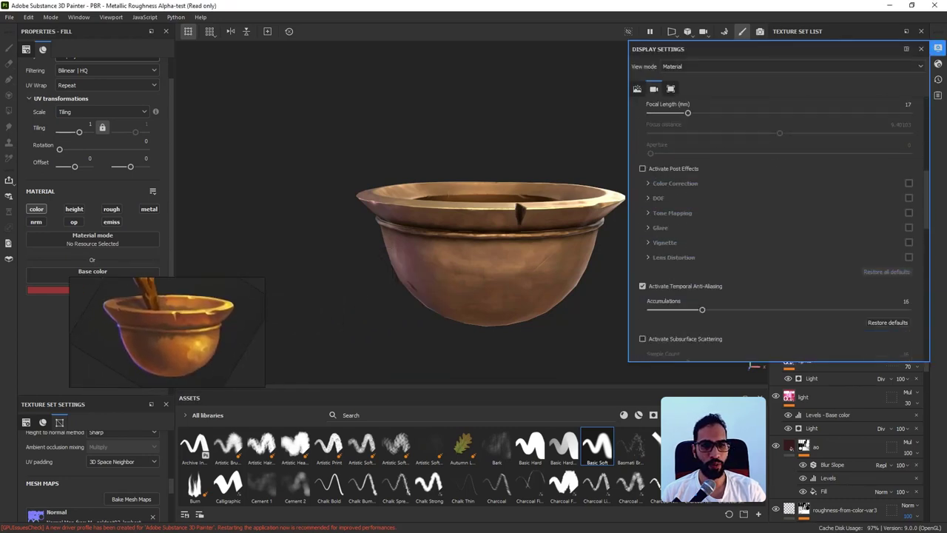
{"action": "left_click", "coordinate": [643, 167]}
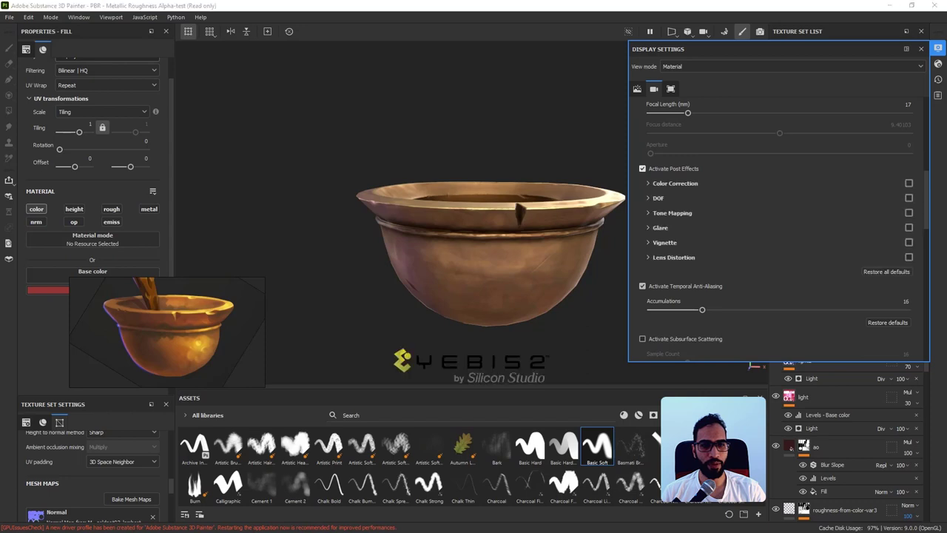
{"action": "left_click", "coordinate": [908, 182]}
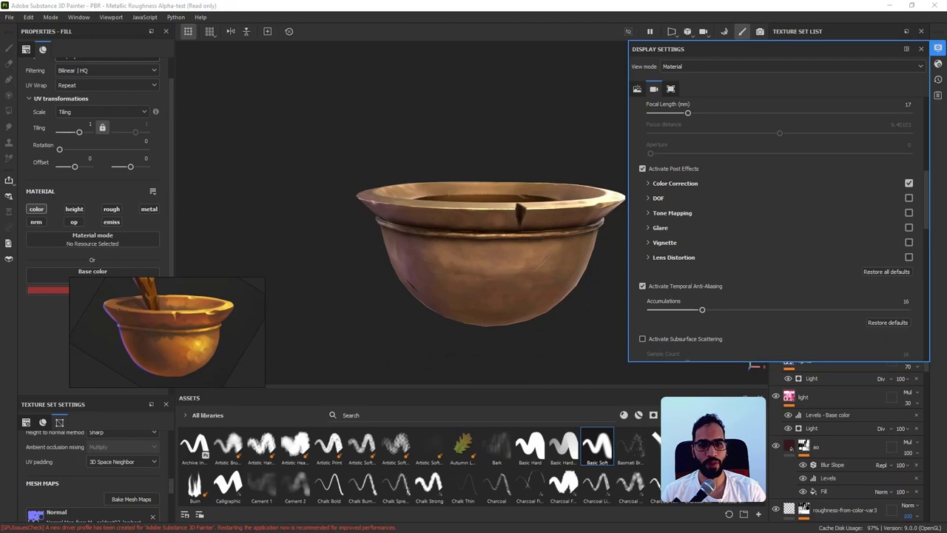
{"action": "left_click", "coordinate": [658, 184]}
{"action": "left_click_drag", "start_coordinate": [782, 201], "coordinate": [784, 222]}
Try extreme Color Correction contrast values, then set contrast to 1 and brightness to 1.16.
{"action": "left_click", "coordinate": [784, 222]}
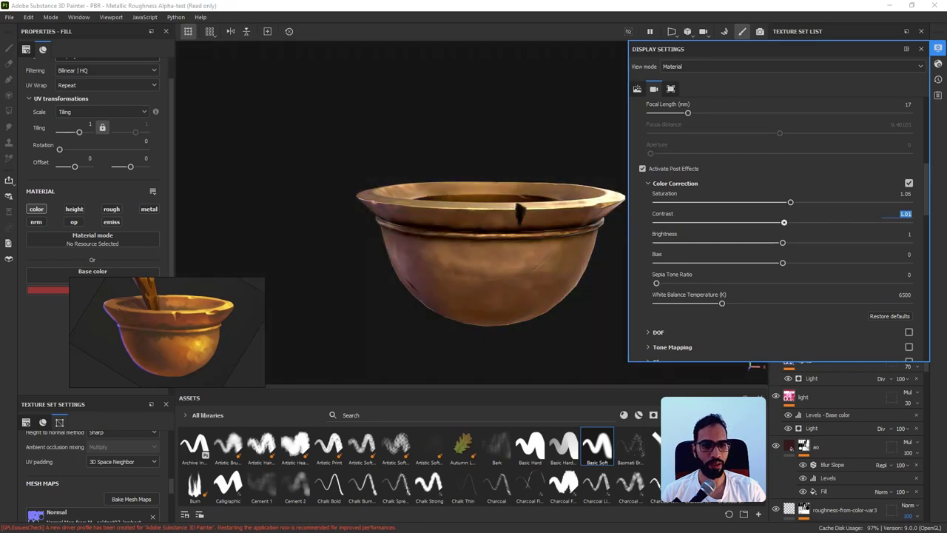
{"action": "type", "text": "0"}
{"action": "key", "text": "Tab"}
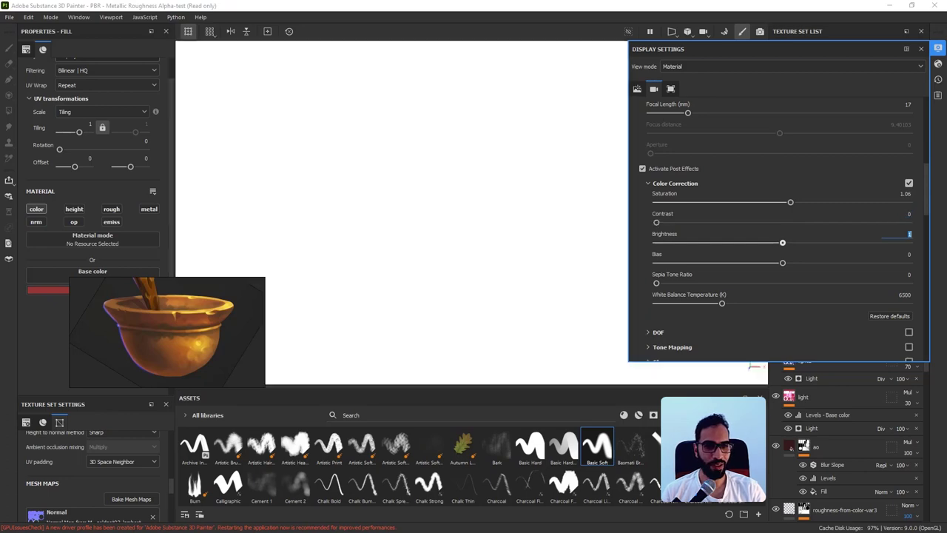
{"action": "left_click_drag", "start_coordinate": [783, 243], "coordinate": [782, 242]}
{"action": "left_click_drag", "start_coordinate": [656, 222], "coordinate": [902, 222]}
{"action": "left_click_drag", "start_coordinate": [912, 214], "coordinate": [897, 214]}
{"action": "type", "text": "1"}
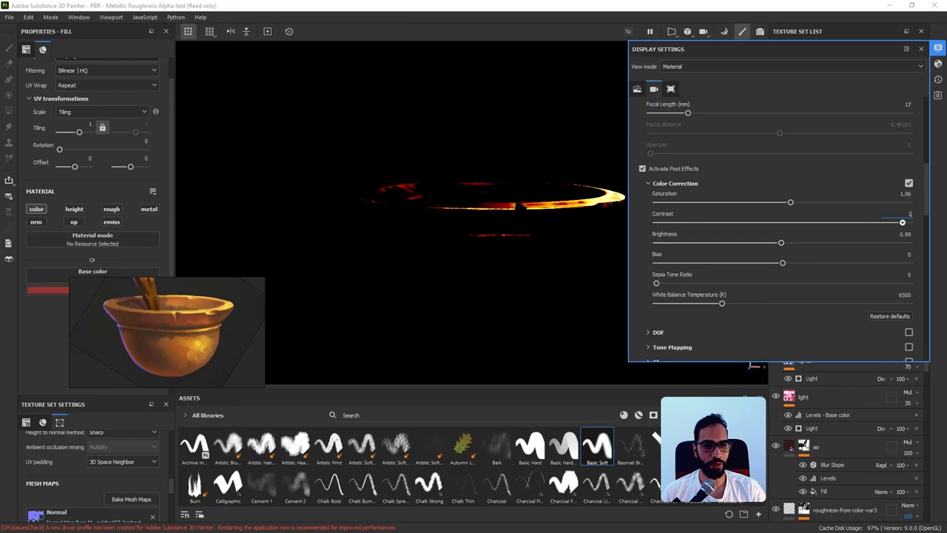
{"action": "key", "text": "Tab"}
{"action": "left_click_drag", "start_coordinate": [781, 242], "coordinate": [782, 263]}
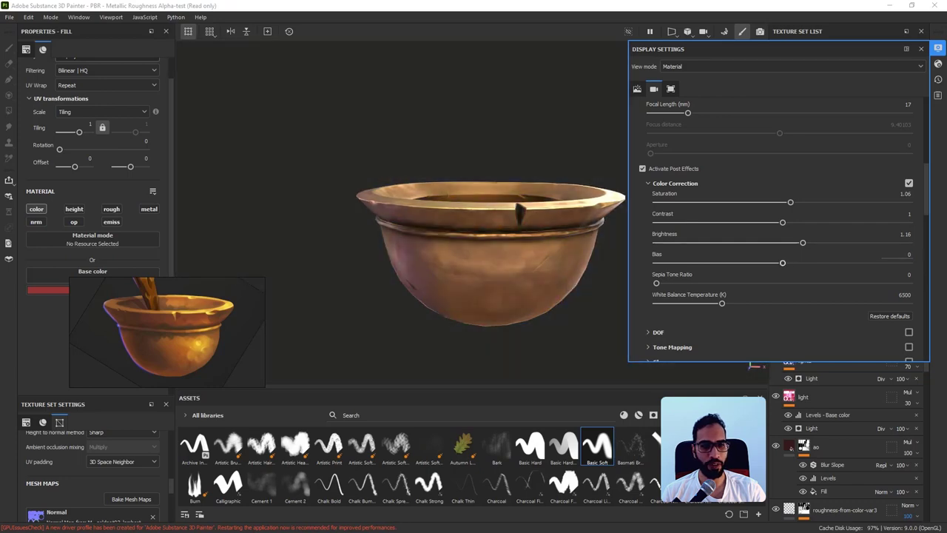
{"action": "key", "text": "Tab"}
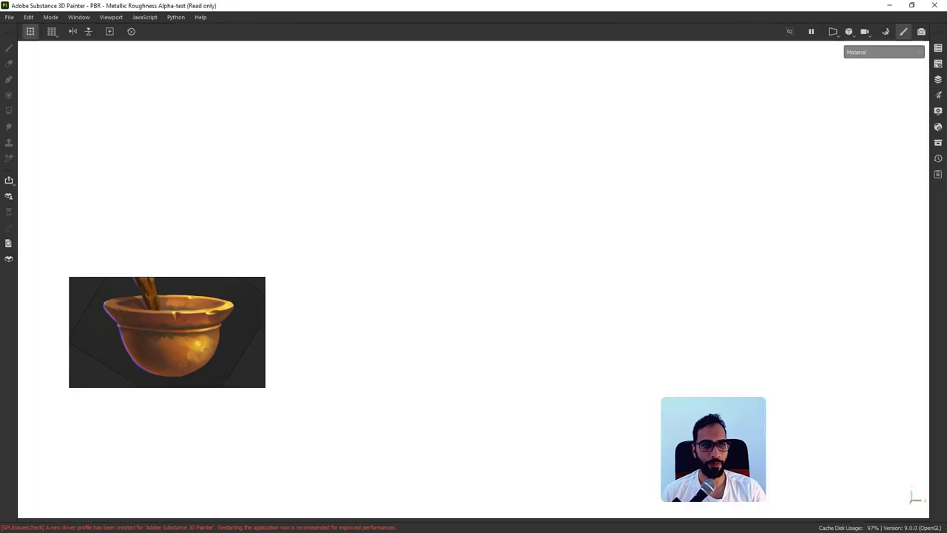
{"action": "left_click", "coordinate": [938, 48]}
{"action": "left_click", "coordinate": [938, 48]}
{"action": "left_click", "coordinate": [938, 64]}
{"action": "scroll", "coordinate": [836, 244], "scroll_direction": "down", "scroll_amount": 5}
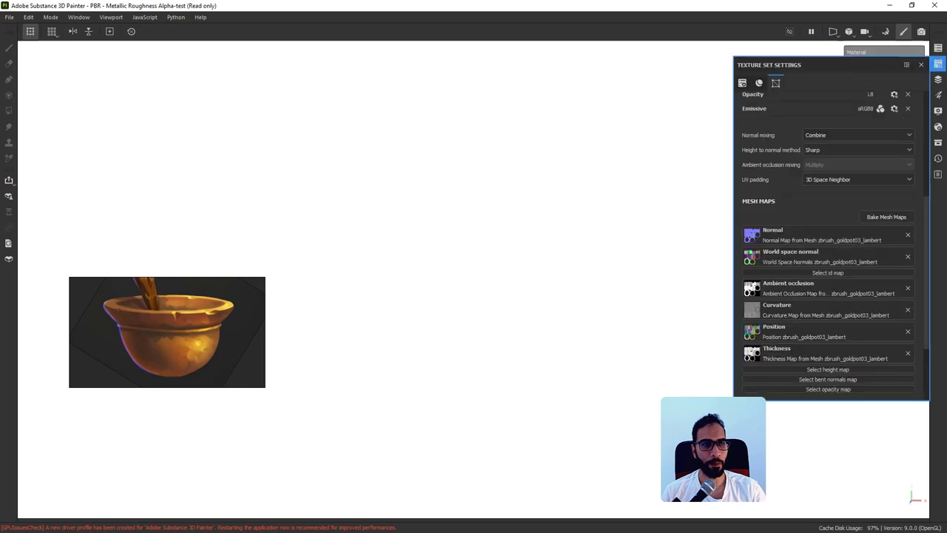
{"action": "left_click", "coordinate": [938, 63]}
{"action": "key", "text": "Tab"}
{"action": "left_click", "coordinate": [938, 48]}
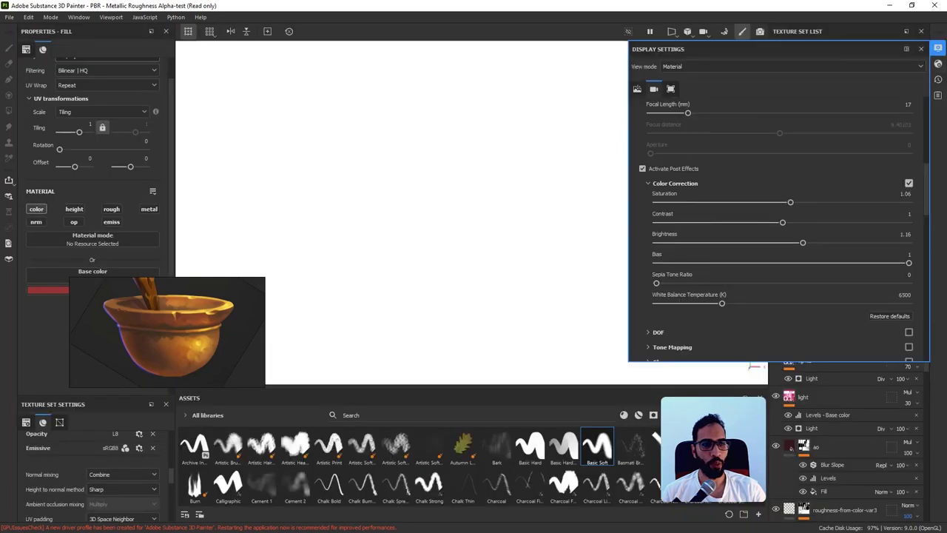
Set the Color Correction bias to 0 and the Sepia Tone Ratio to 0.04.
{"action": "left_click", "coordinate": [908, 255]}
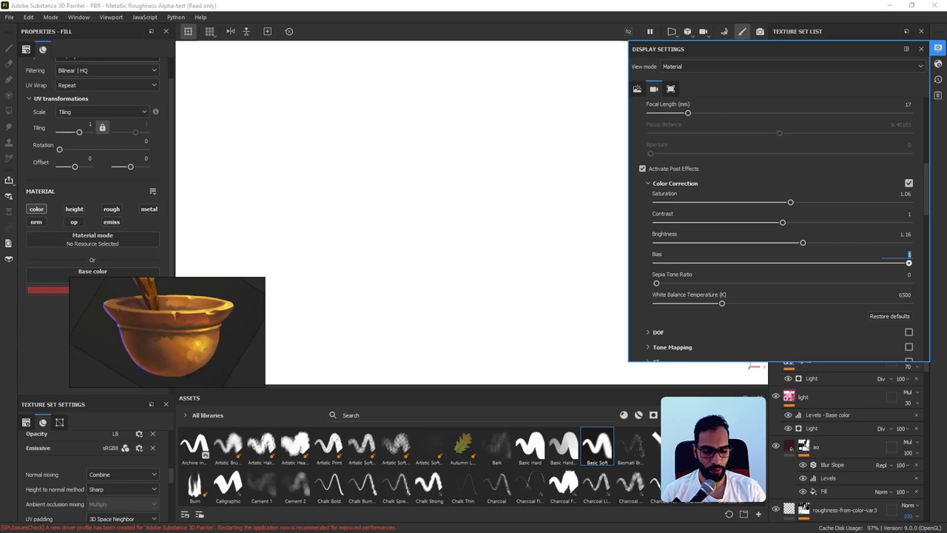
{"action": "type", "text": "0"}
{"action": "key", "text": "Tab"}
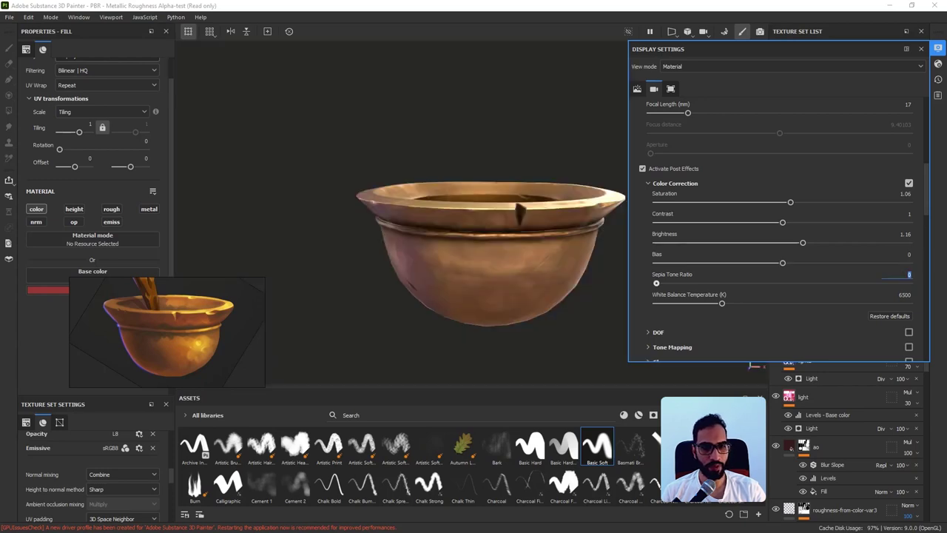
{"action": "mouse_move", "coordinate": [657, 283]}
{"action": "left_mouse_down"}
{"action": "mouse_move", "coordinate": [690, 283]}
{"action": "mouse_move", "coordinate": [666, 283]}
{"action": "left_mouse_up"}
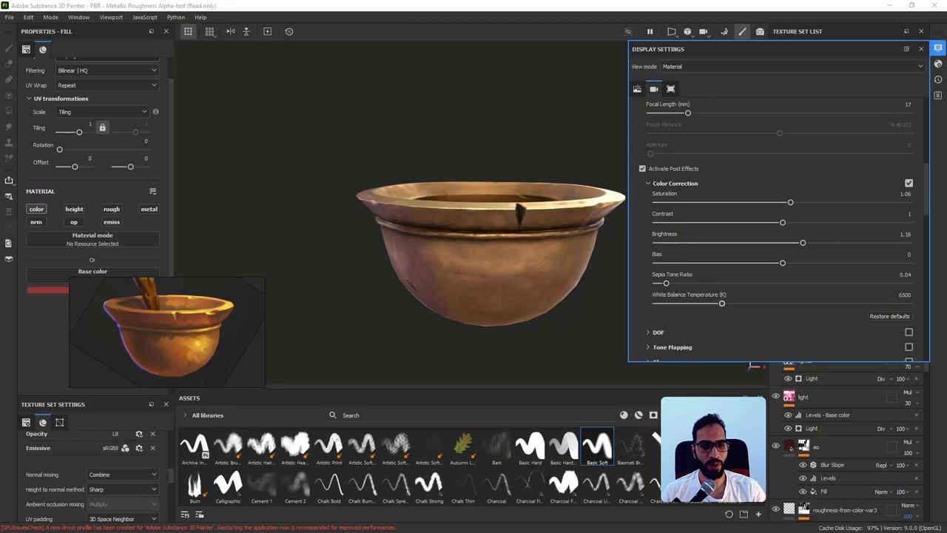
Look through the Tone Mapping options and enable the Lens Distortion post effect.
{"action": "scroll", "coordinate": [666, 283], "scroll_direction": "down", "scroll_amount": 3}
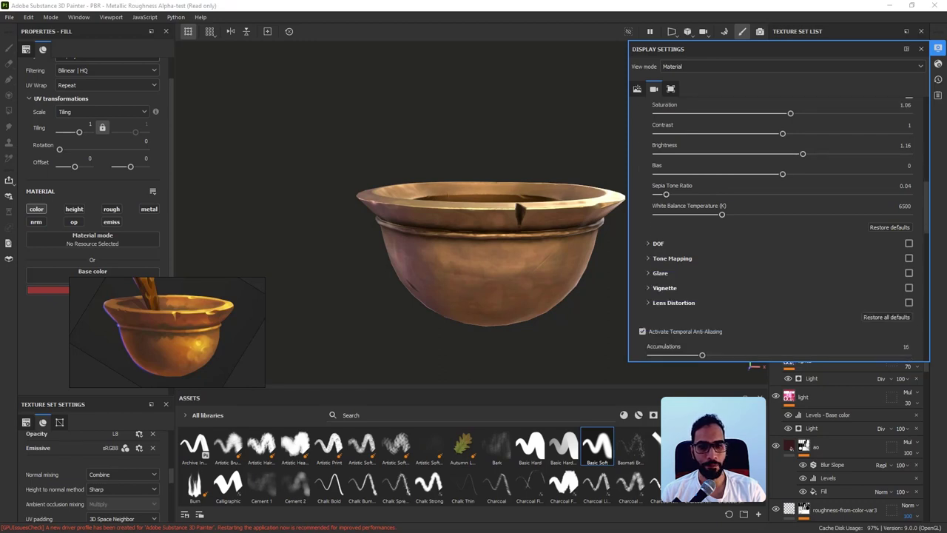
{"action": "left_click", "coordinate": [673, 303]}
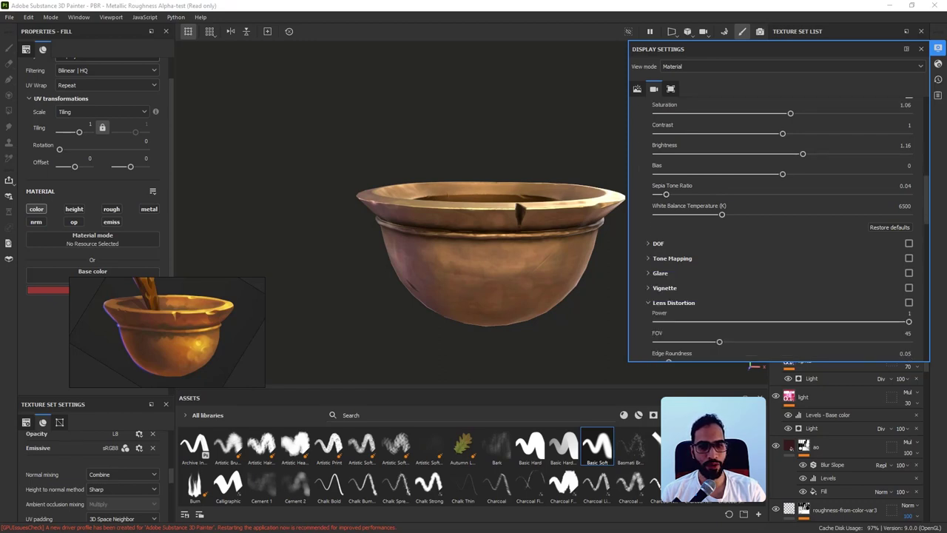
{"action": "left_click", "coordinate": [666, 258]}
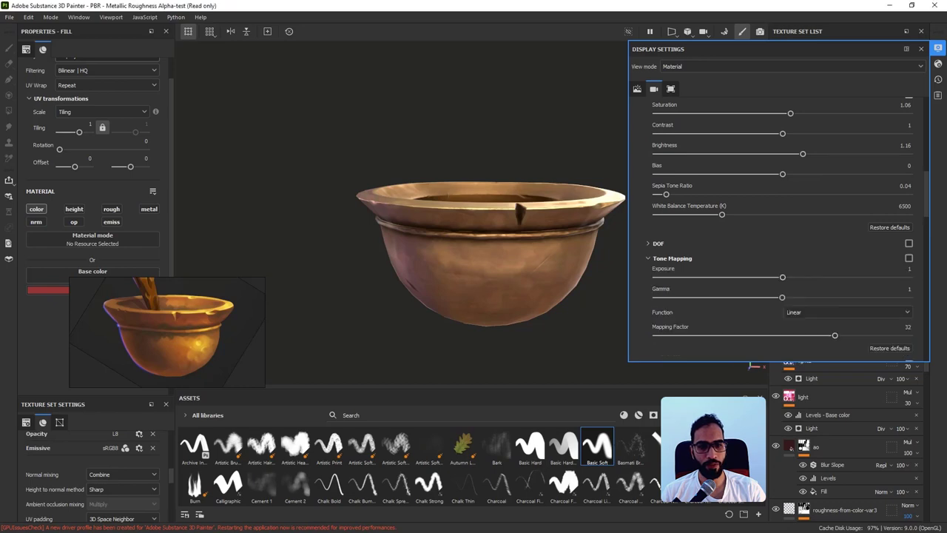
{"action": "left_click", "coordinate": [666, 259]}
{"action": "scroll", "coordinate": [790, 228], "scroll_direction": "down", "scroll_amount": 1}
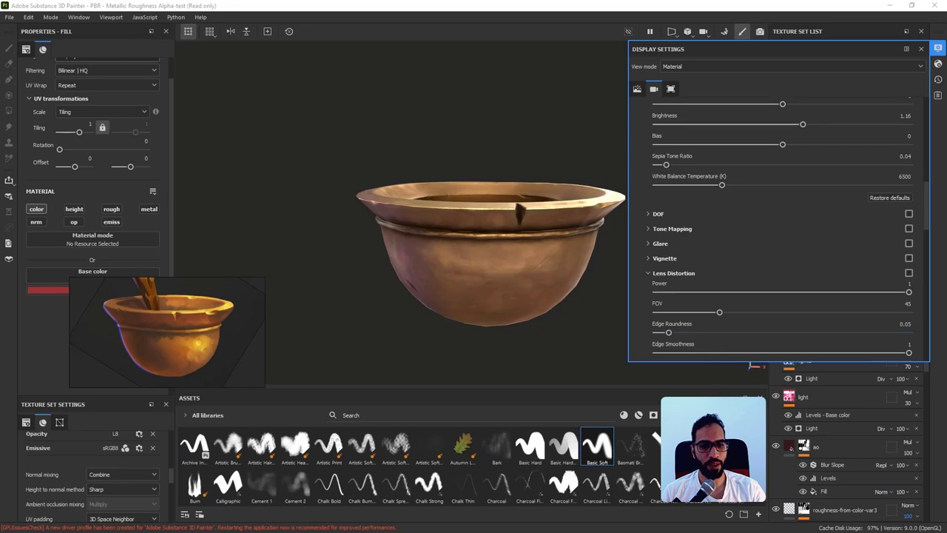
{"action": "left_click", "coordinate": [909, 272]}
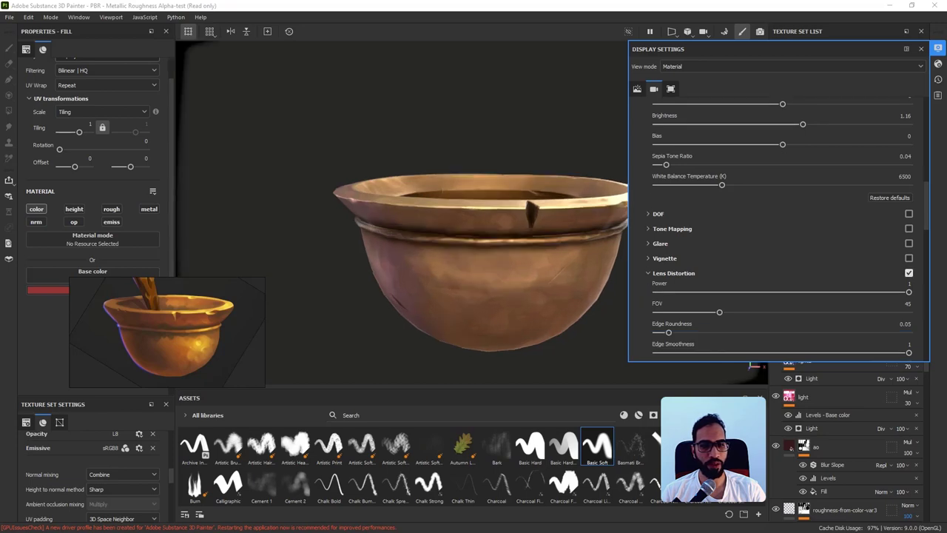
Set the Vignette strength to 0.81 and the Lens Distortion power to 0.59, then check the pot from a lower angle.
{"action": "scroll", "coordinate": [784, 229], "scroll_direction": "down", "scroll_amount": 4}
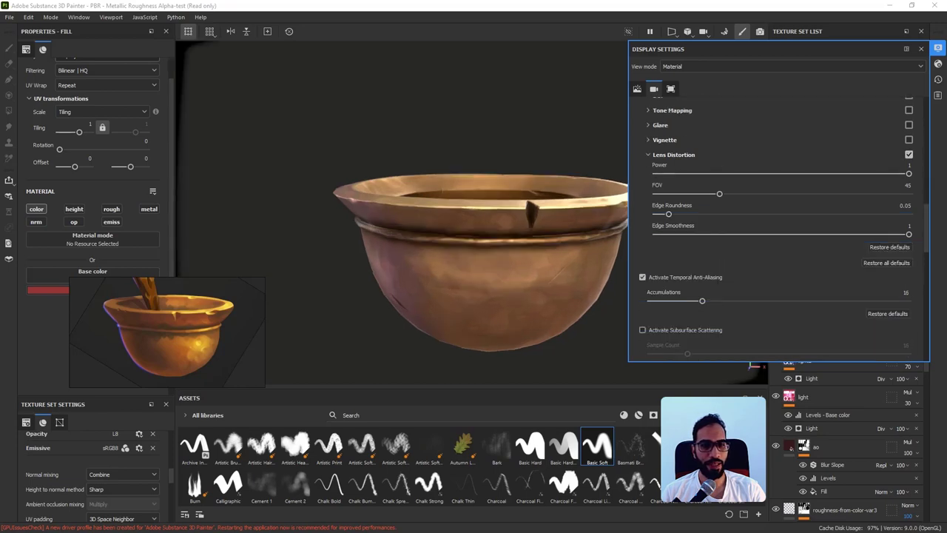
{"action": "scroll", "coordinate": [784, 229], "scroll_direction": "down", "scroll_amount": 4}
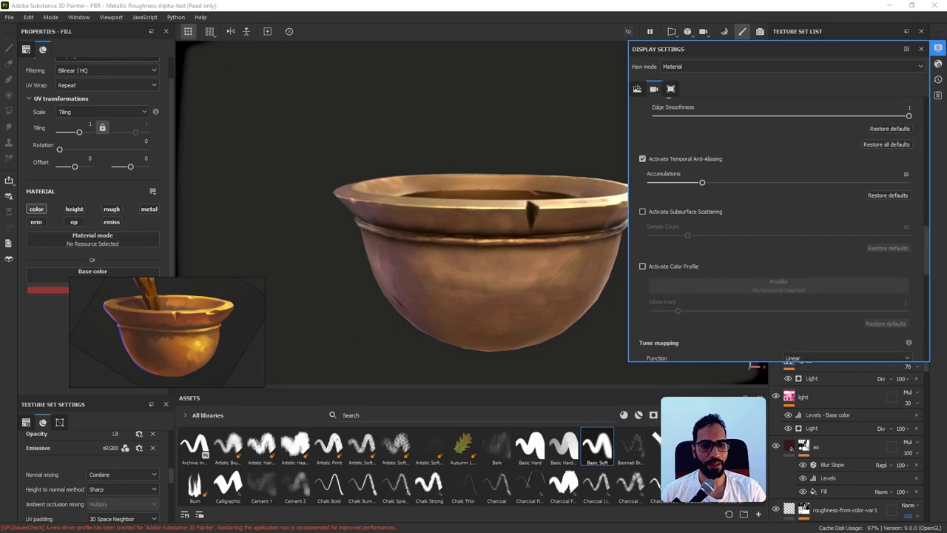
{"action": "scroll", "coordinate": [783, 229], "scroll_direction": "up", "scroll_amount": 4}
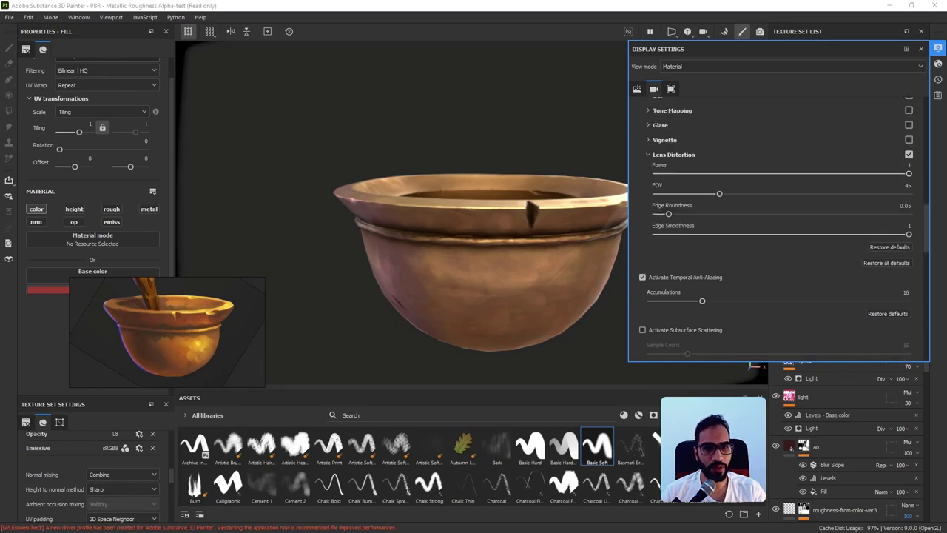
{"action": "left_click", "coordinate": [663, 140]}
{"action": "left_click_drag", "start_coordinate": [706, 158], "coordinate": [860, 159]}
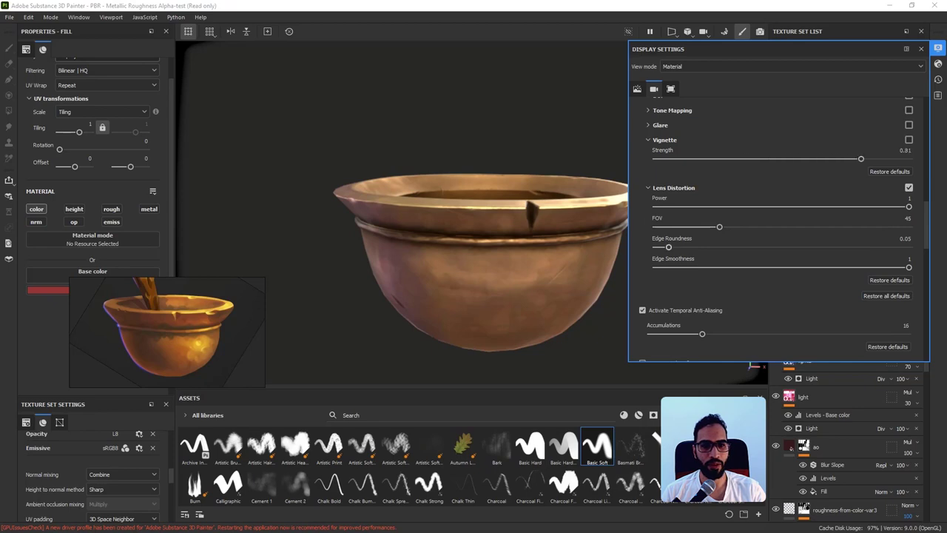
{"action": "mouse_move", "coordinate": [909, 207]}
{"action": "left_mouse_down"}
{"action": "mouse_move", "coordinate": [795, 206]}
{"action": "mouse_move", "coordinate": [805, 206]}
{"action": "left_mouse_up"}
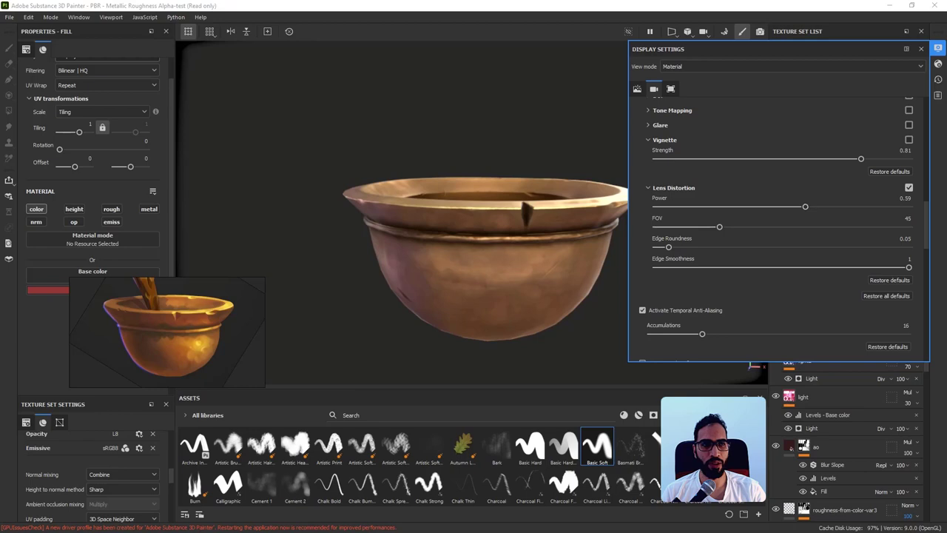
{"action": "left_click", "coordinate": [474, 296]}
{"action": "left_click_drag", "start_coordinate": [473, 296], "coordinate": [464, 263], "text": "alt"}
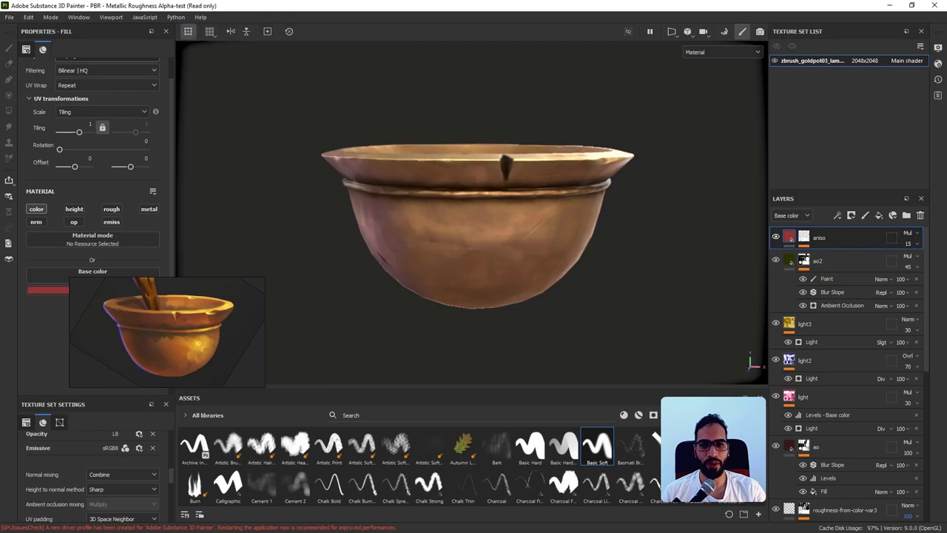
Lower the aniso layer's opacity to 7 and check the result around the pot.
{"action": "left_click", "coordinate": [911, 243]}
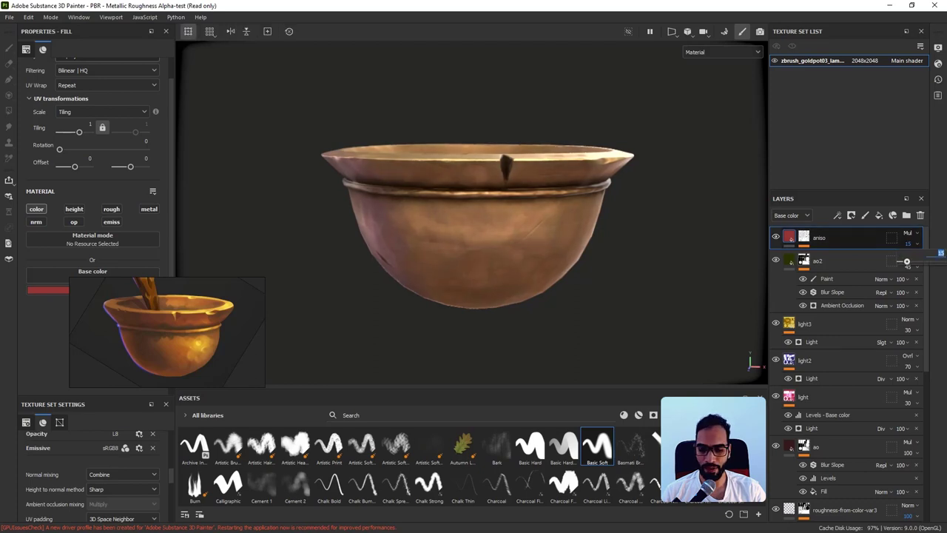
{"action": "type", "text": "7"}
{"action": "key", "text": "Return"}
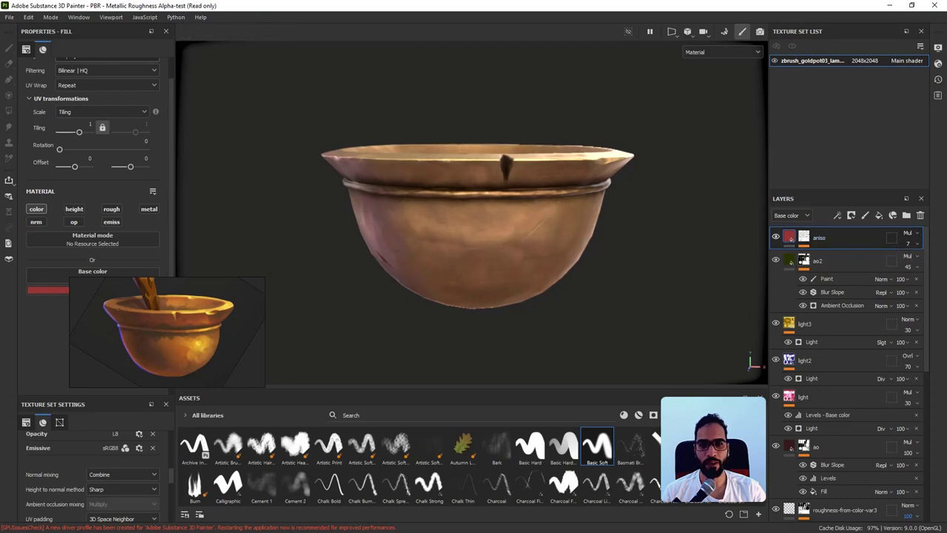
{"action": "left_click_drag", "start_coordinate": [518, 200], "coordinate": [915, 218], "text": "alt"}
Hide the layers one after another from aniso down to base-color-var2 to examine what each contributes to the pot.
{"action": "scroll", "coordinate": [526, 229], "scroll_direction": "down", "scroll_amount": 3}
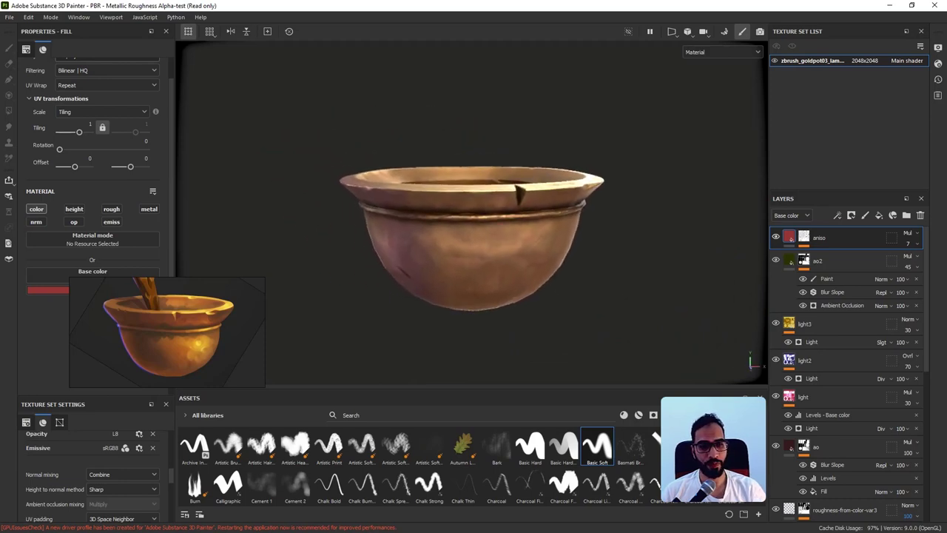
{"action": "scroll", "coordinate": [849, 370], "scroll_direction": "down", "scroll_amount": 1}
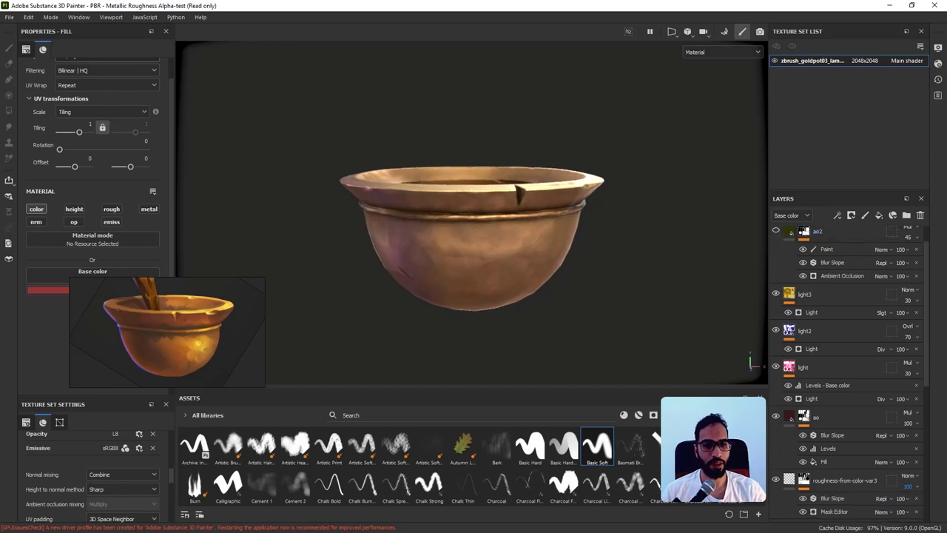
{"action": "scroll", "coordinate": [850, 370], "scroll_direction": "up", "scroll_amount": 1}
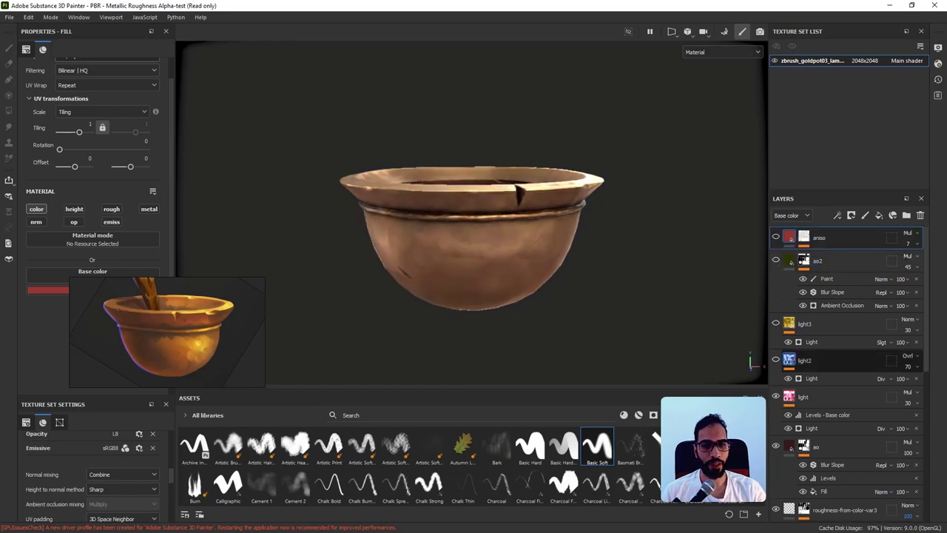
{"action": "scroll", "coordinate": [849, 370], "scroll_direction": "down", "scroll_amount": 1}
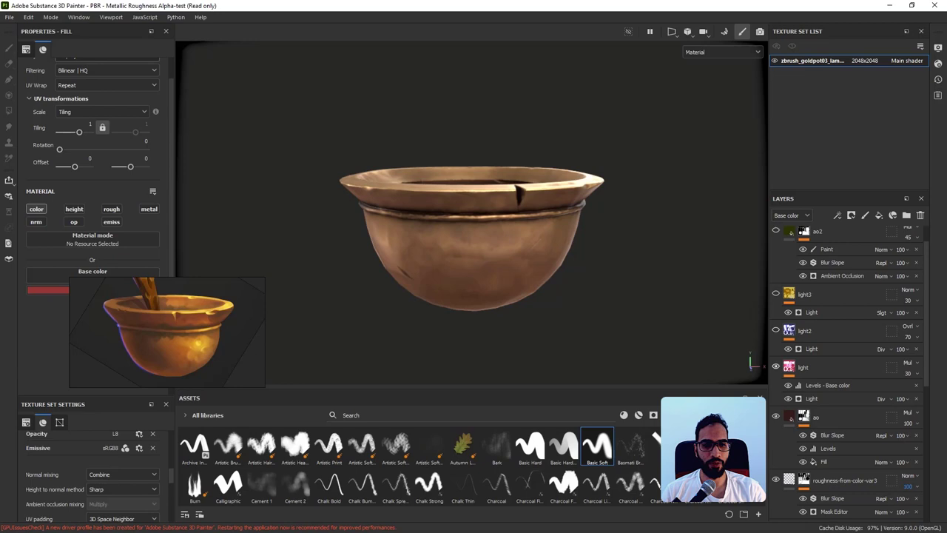
{"action": "scroll", "coordinate": [849, 370], "scroll_direction": "down", "scroll_amount": 1}
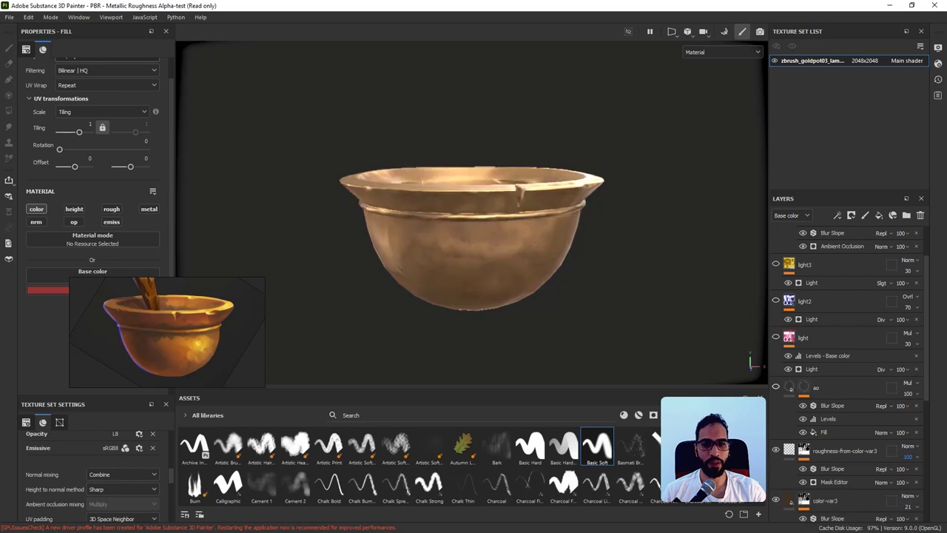
{"action": "scroll", "coordinate": [775, 387], "scroll_direction": "down", "scroll_amount": 1}
{"action": "scroll", "coordinate": [776, 361], "scroll_direction": "down", "scroll_amount": 2}
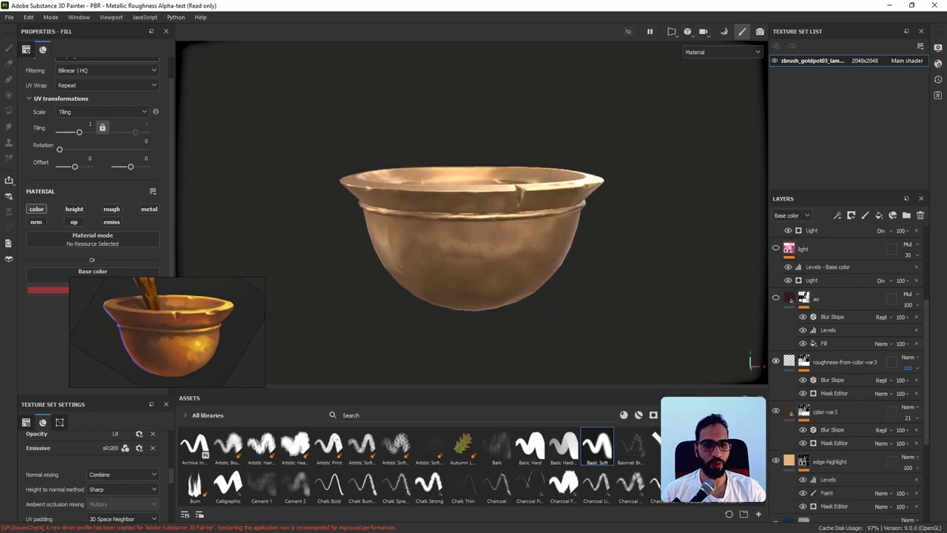
{"action": "scroll", "coordinate": [849, 370], "scroll_direction": "down", "scroll_amount": 2}
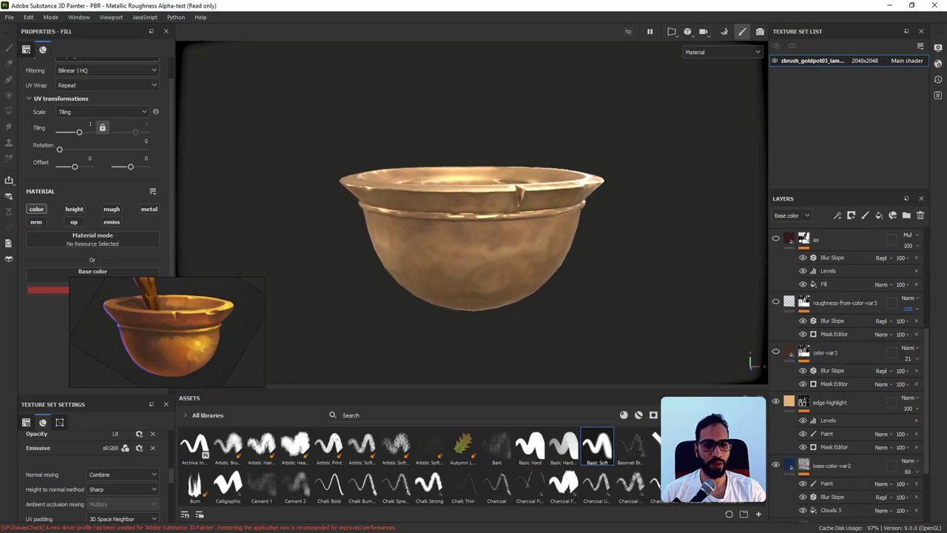
{"action": "scroll", "coordinate": [849, 370], "scroll_direction": "down", "scroll_amount": 2}
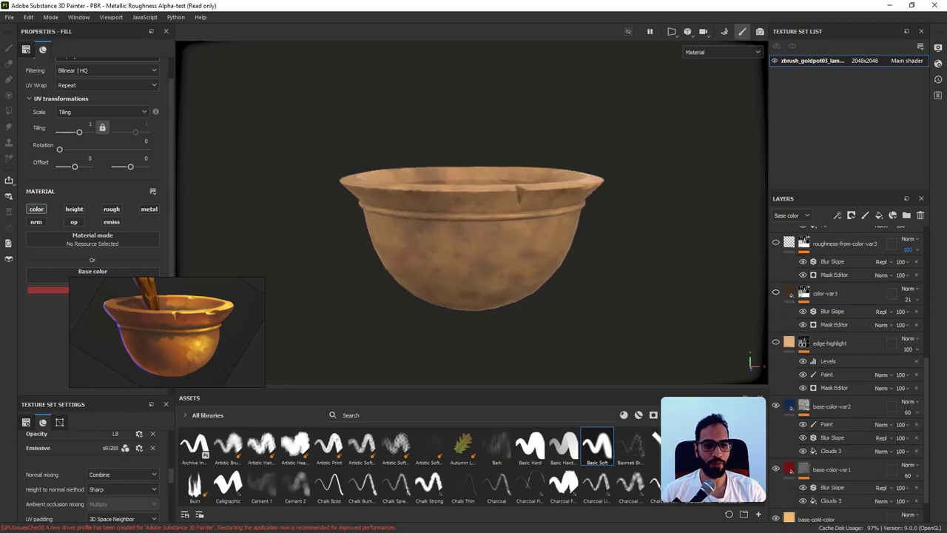
{"action": "scroll", "coordinate": [849, 370], "scroll_direction": "down", "scroll_amount": 1}
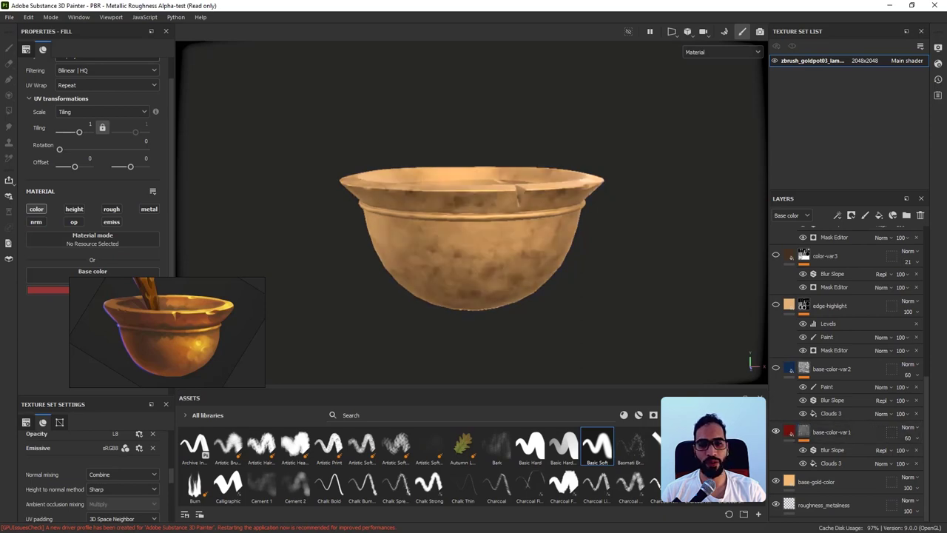
Show the layers again one by one from base-color-var2 up to ao, comparing their effect on the pot.
{"action": "left_click", "coordinate": [775, 367]}
{"action": "left_click_drag", "start_coordinate": [518, 244], "coordinate": [466, 261], "text": "alt"}
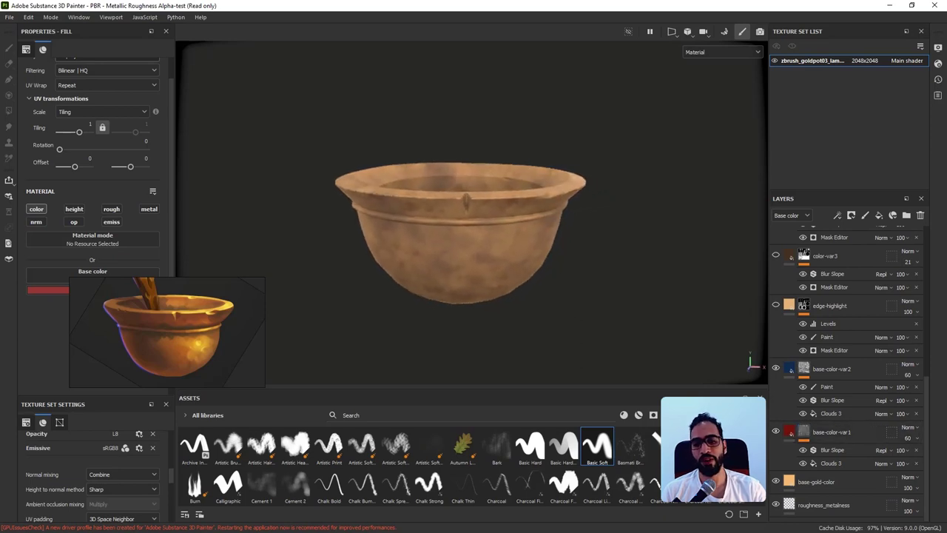
{"action": "scroll", "coordinate": [849, 370], "scroll_direction": "up", "scroll_amount": 1}
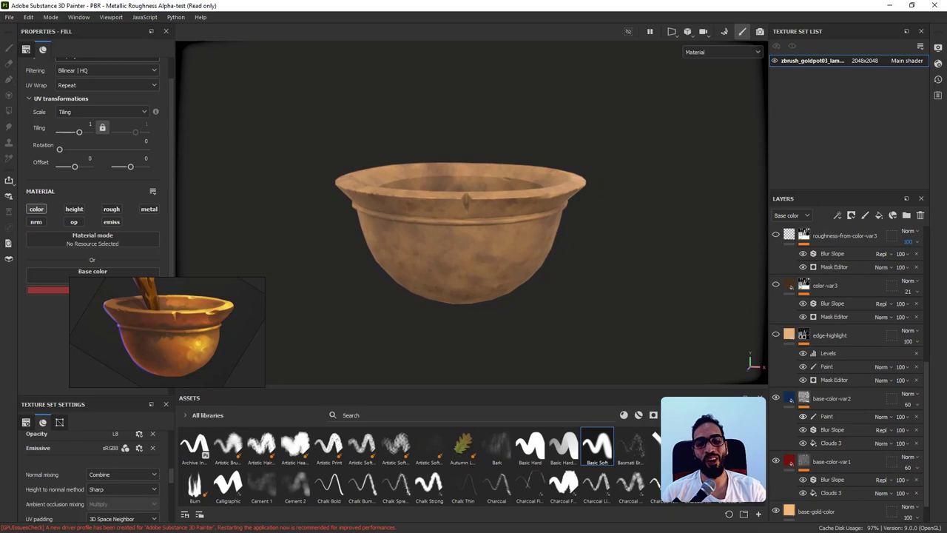
{"action": "left_click", "coordinate": [775, 334]}
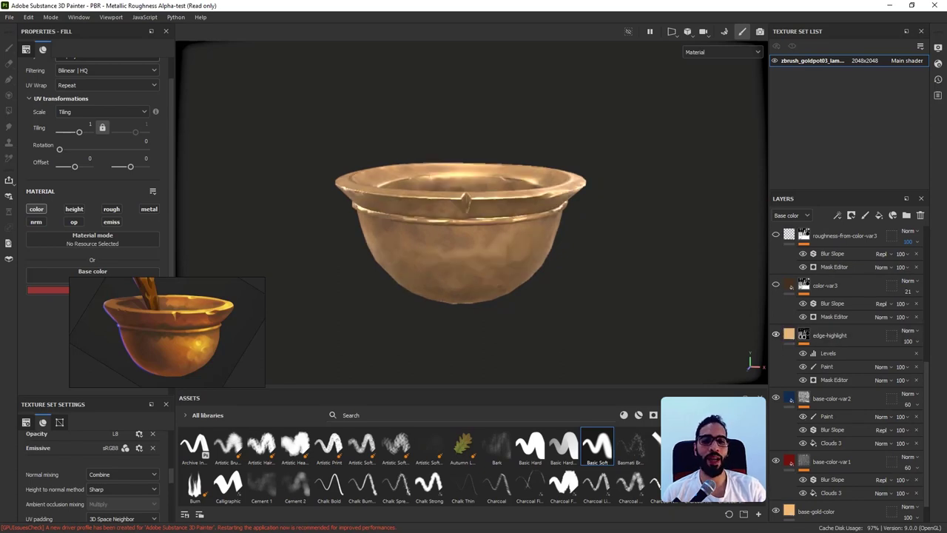
{"action": "scroll", "coordinate": [849, 370], "scroll_direction": "up", "scroll_amount": 2}
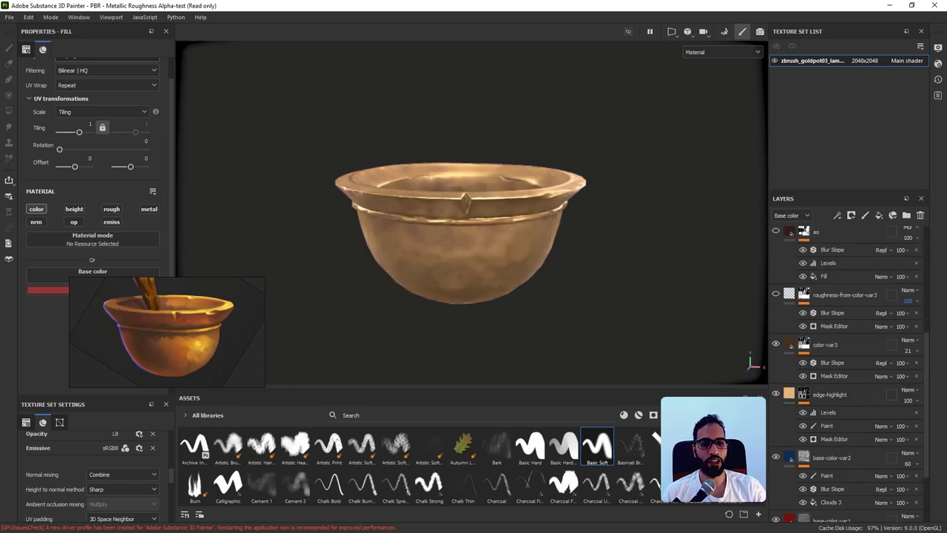
{"action": "scroll", "coordinate": [849, 370], "scroll_direction": "up", "scroll_amount": 1}
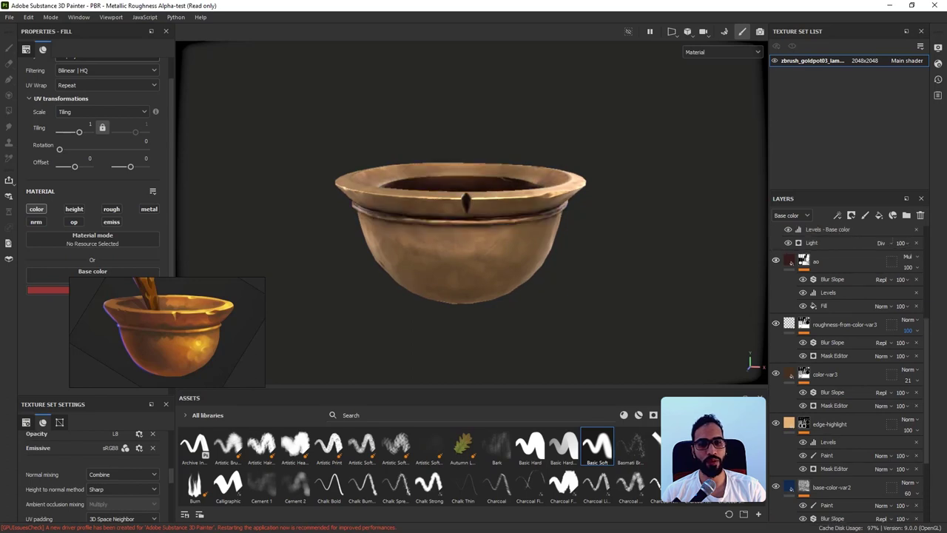
Show the remaining light, light2, light3, ao2 and aniso layers again and look over the full layer stack.
{"action": "scroll", "coordinate": [849, 370], "scroll_direction": "up", "scroll_amount": 3}
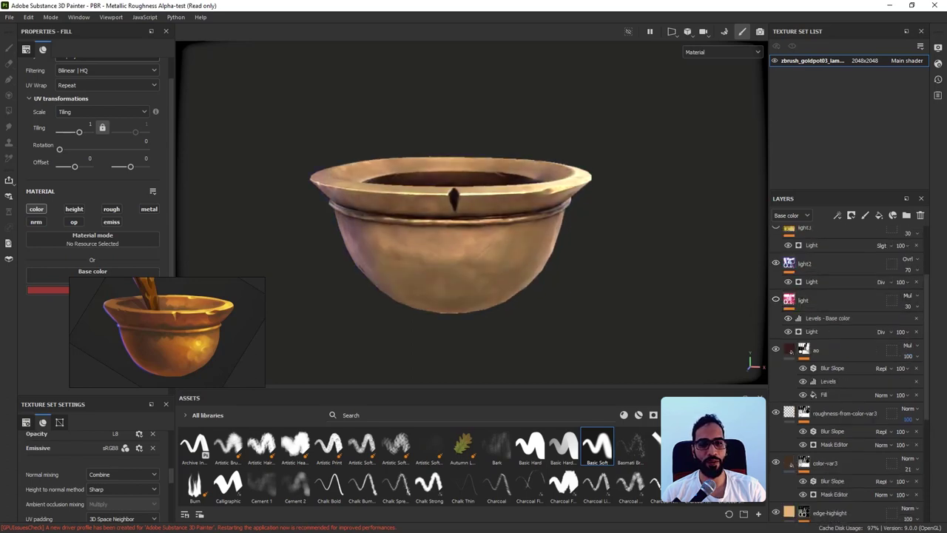
{"action": "scroll", "coordinate": [849, 370], "scroll_direction": "up", "scroll_amount": 1}
{"action": "left_click", "coordinate": [776, 255]}
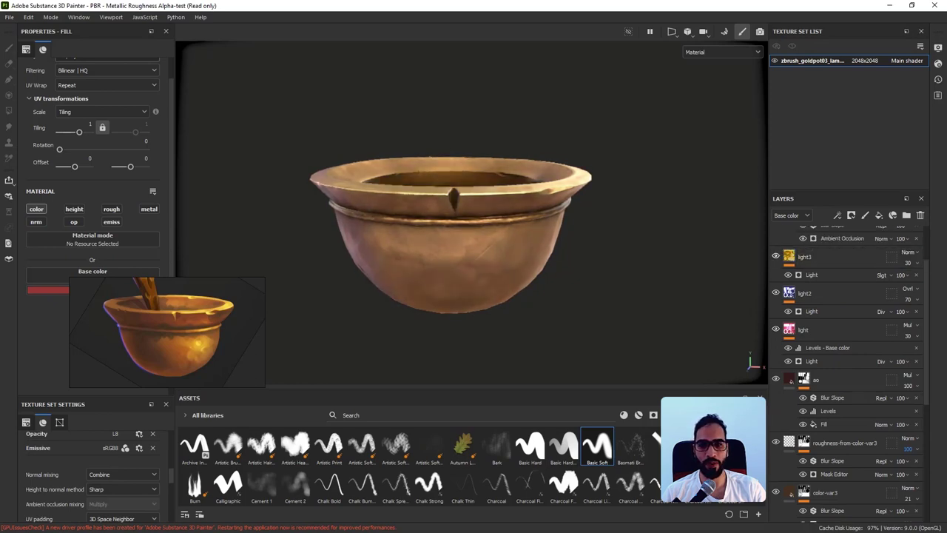
{"action": "scroll", "coordinate": [849, 370], "scroll_direction": "up", "scroll_amount": 2}
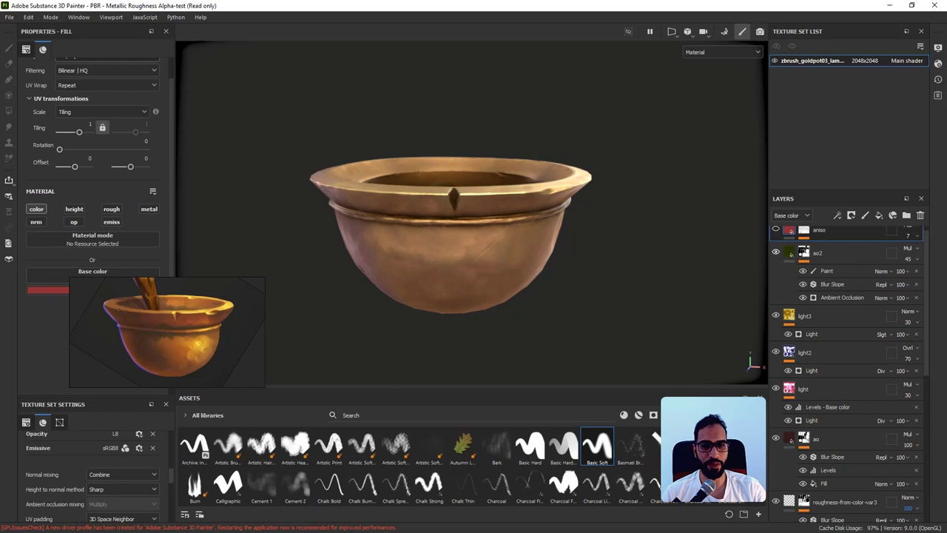
{"action": "scroll", "coordinate": [849, 333], "scroll_direction": "up", "scroll_amount": 1}
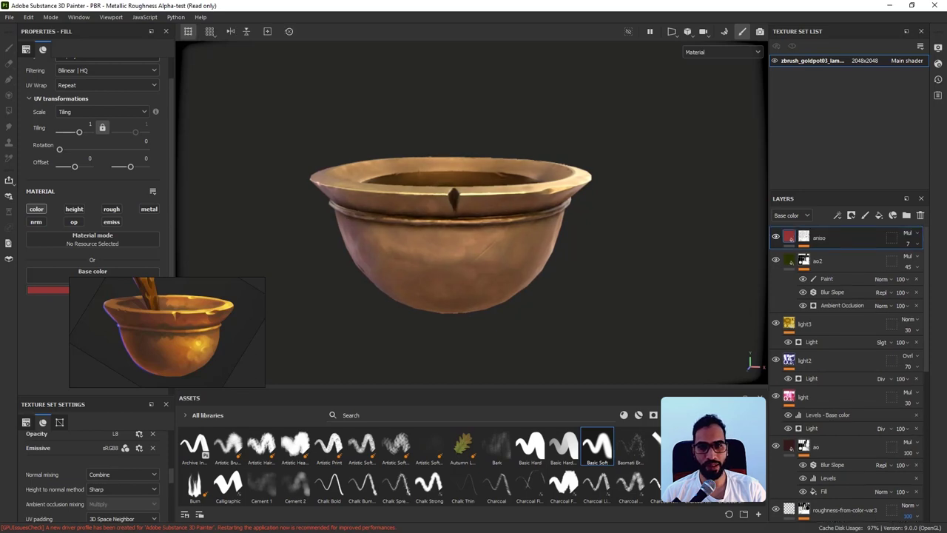
{"action": "scroll", "coordinate": [849, 333], "scroll_direction": "down", "scroll_amount": 8}
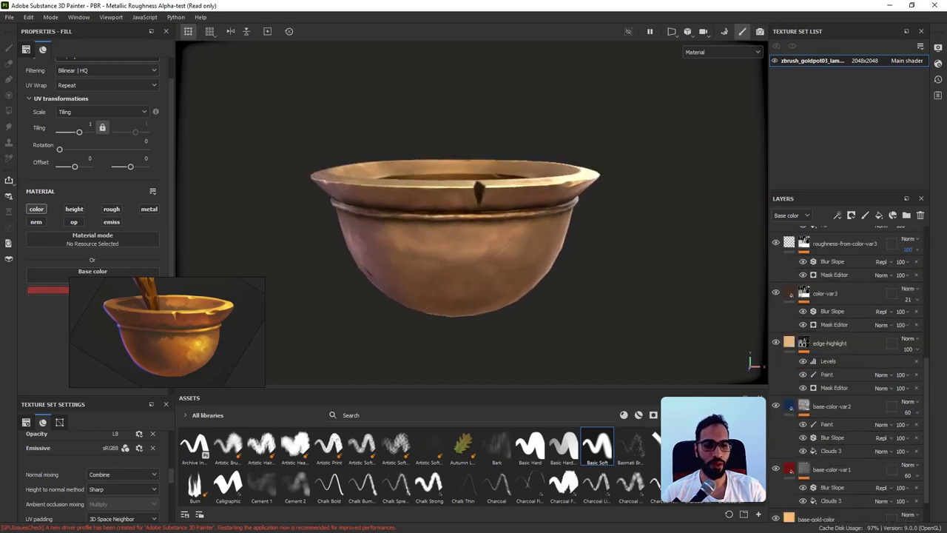
{"action": "scroll", "coordinate": [849, 370], "scroll_direction": "up", "scroll_amount": 8}
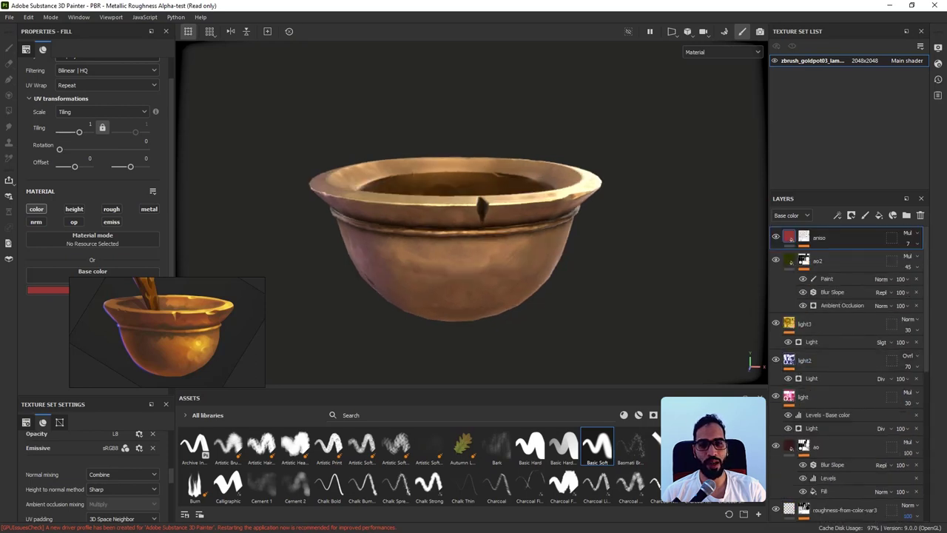
Enable viewport shadows in the display settings, with the computation mode on Average and the shadows opacity at 38.
{"action": "left_click", "coordinate": [938, 47]}
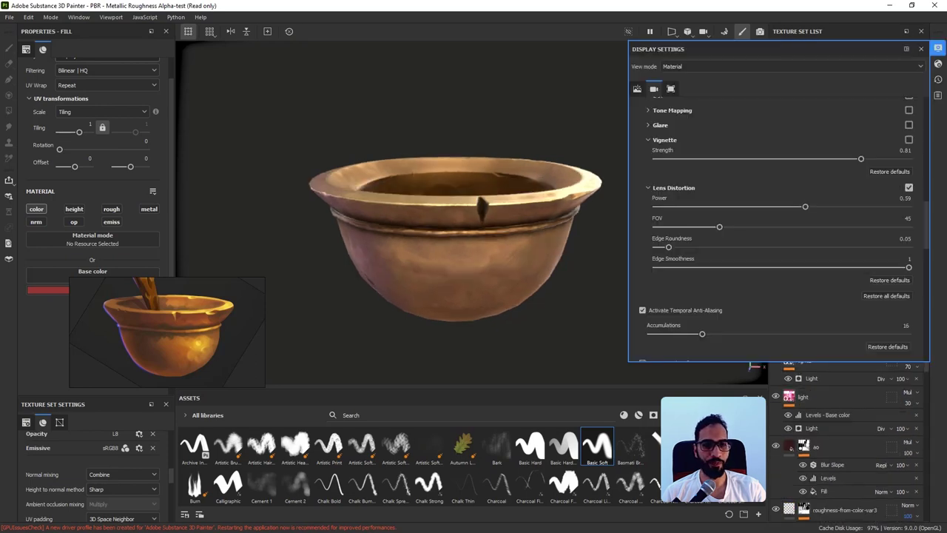
{"action": "scroll", "coordinate": [777, 222], "scroll_direction": "down", "scroll_amount": 5}
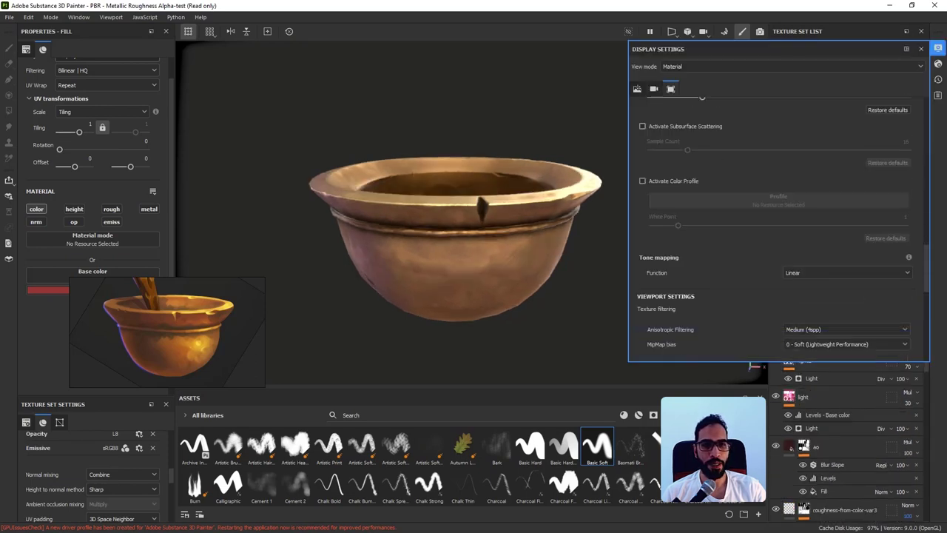
{"action": "scroll", "coordinate": [777, 222], "scroll_direction": "down", "scroll_amount": 5}
{"action": "scroll", "coordinate": [777, 222], "scroll_direction": "up", "scroll_amount": 6}
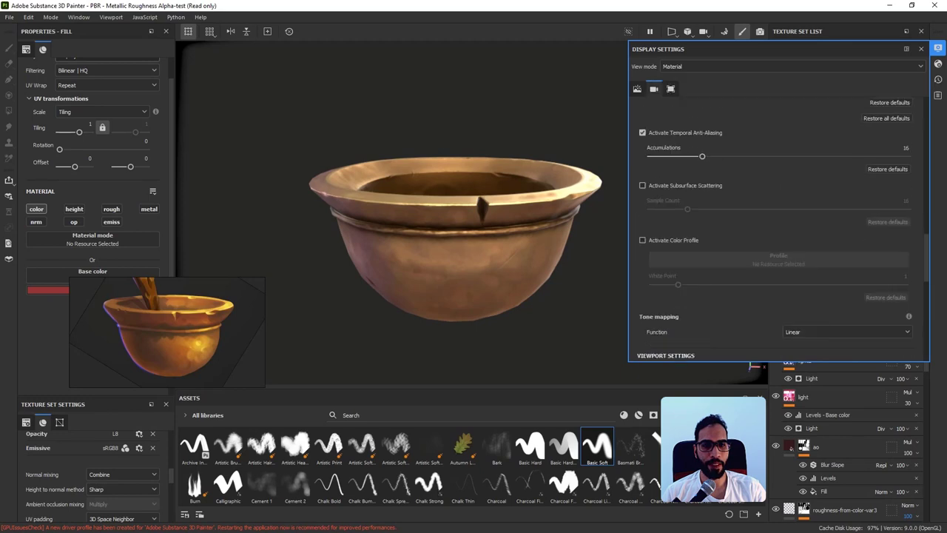
{"action": "scroll", "coordinate": [776, 222], "scroll_direction": "down", "scroll_amount": 10}
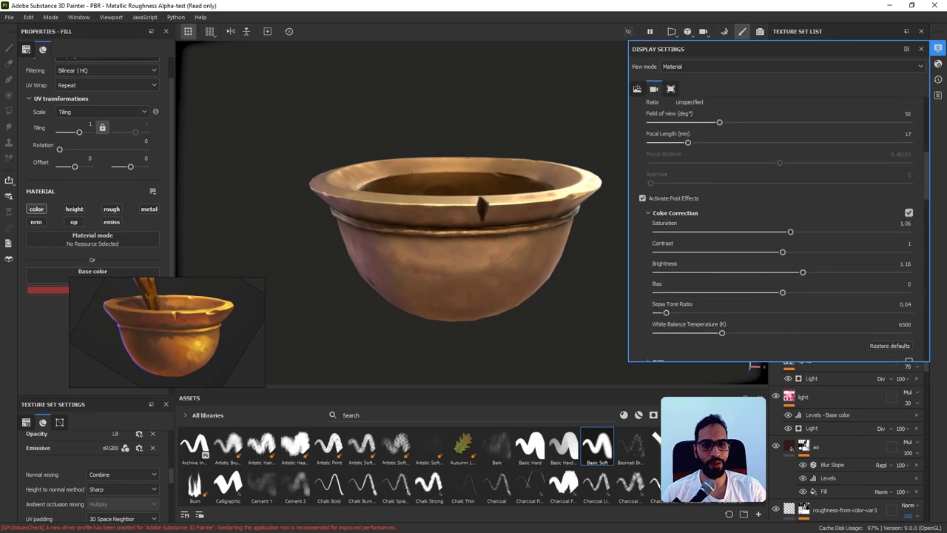
{"action": "scroll", "coordinate": [777, 222], "scroll_direction": "up", "scroll_amount": 6}
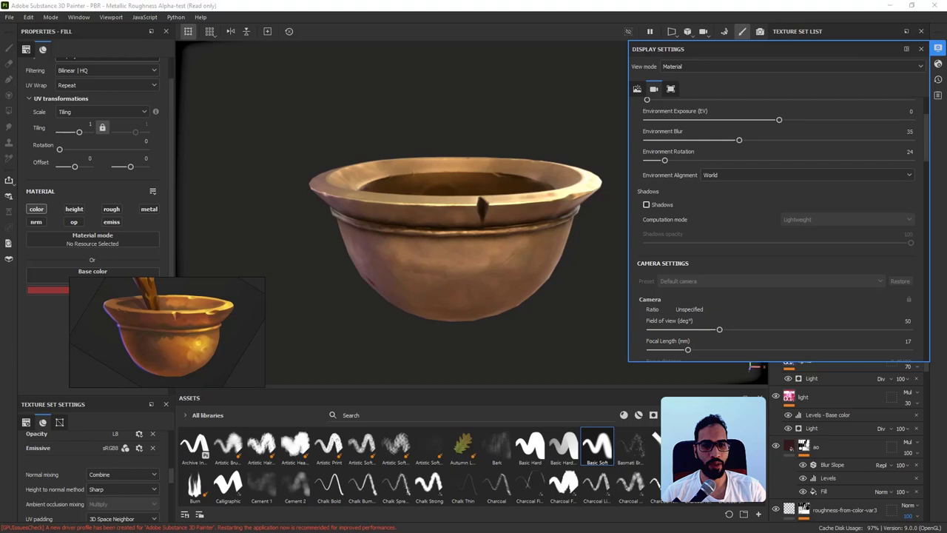
{"action": "left_click", "coordinate": [646, 205]}
{"action": "left_click", "coordinate": [847, 219]}
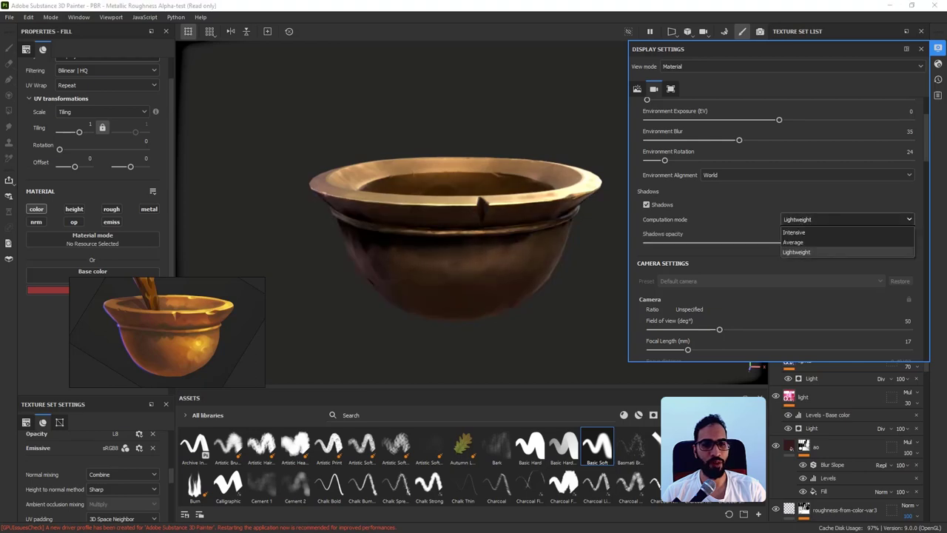
{"action": "left_click", "coordinate": [793, 242]}
{"action": "left_click_drag", "start_coordinate": [912, 242], "coordinate": [746, 243]}
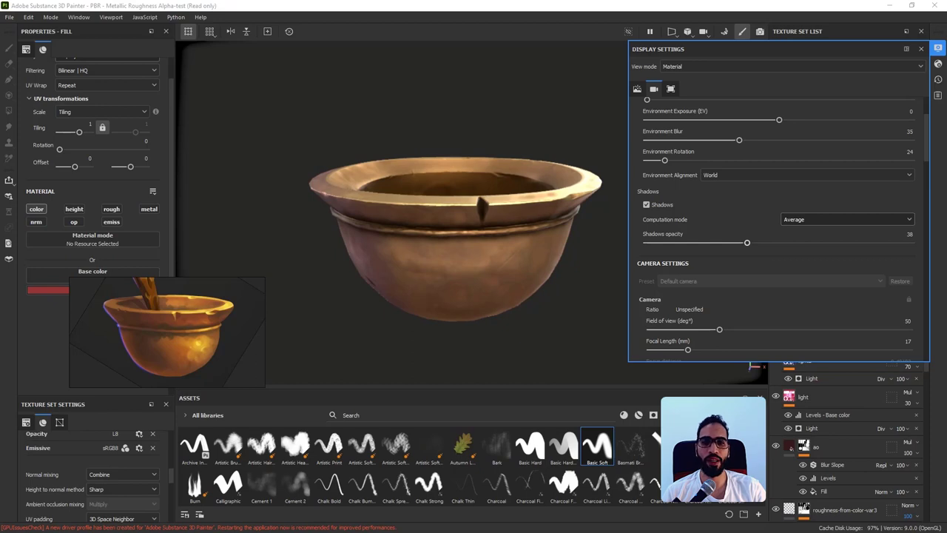
Compare the pot with shadows off and on, close the display settings and check the result from a lower angle.
{"action": "left_click", "coordinate": [646, 204]}
{"action": "left_click", "coordinate": [646, 204]}
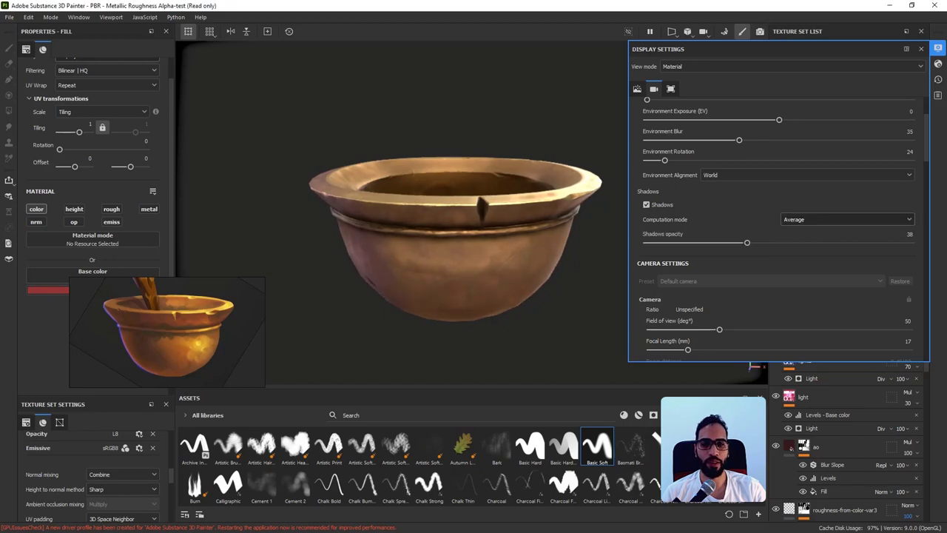
{"action": "mouse_move", "coordinate": [474, 282]}
{"action": "left_mouse_down", "text": "alt"}
{"action": "mouse_move", "coordinate": [476, 252]}
{"action": "mouse_move", "coordinate": [476, 264]}
{"action": "left_mouse_up", "text": "alt"}
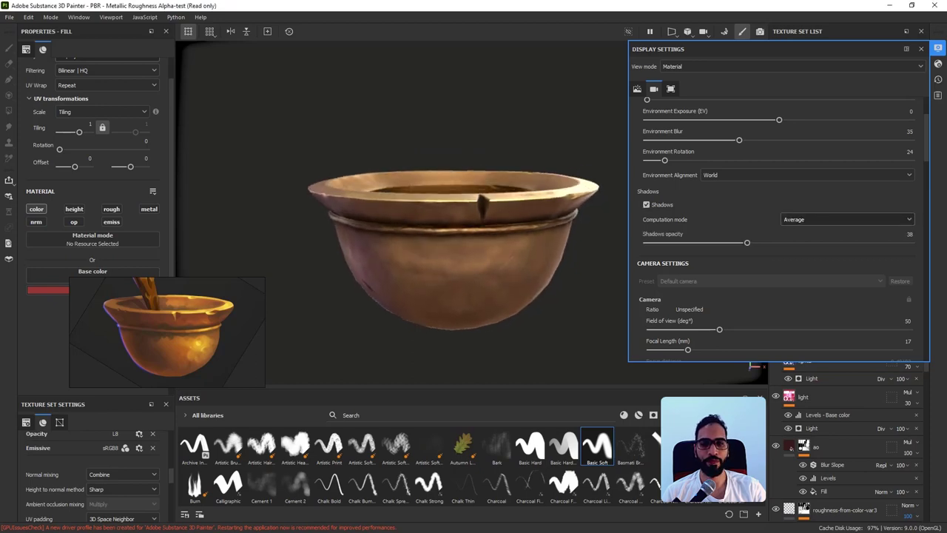
{"action": "left_click", "coordinate": [921, 49]}
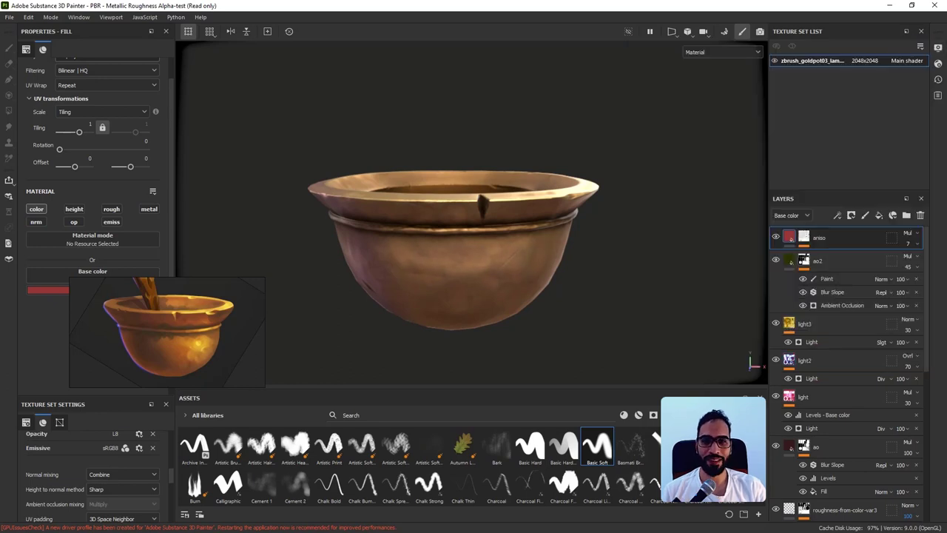
{"action": "middle_click_drag", "start_coordinate": [473, 256], "coordinate": [498, 251], "text": "alt"}
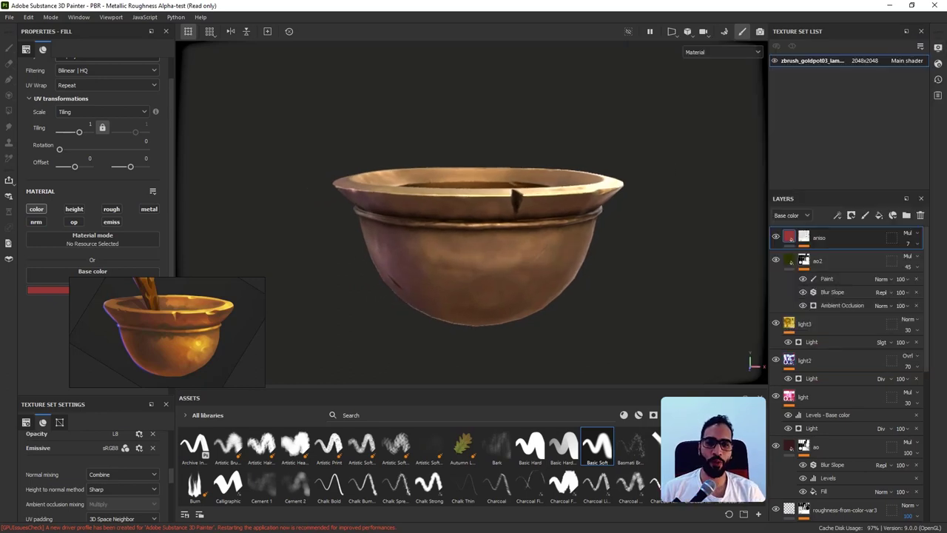
{"action": "left_click_drag", "start_coordinate": [637, 138], "coordinate": [577, 179]}
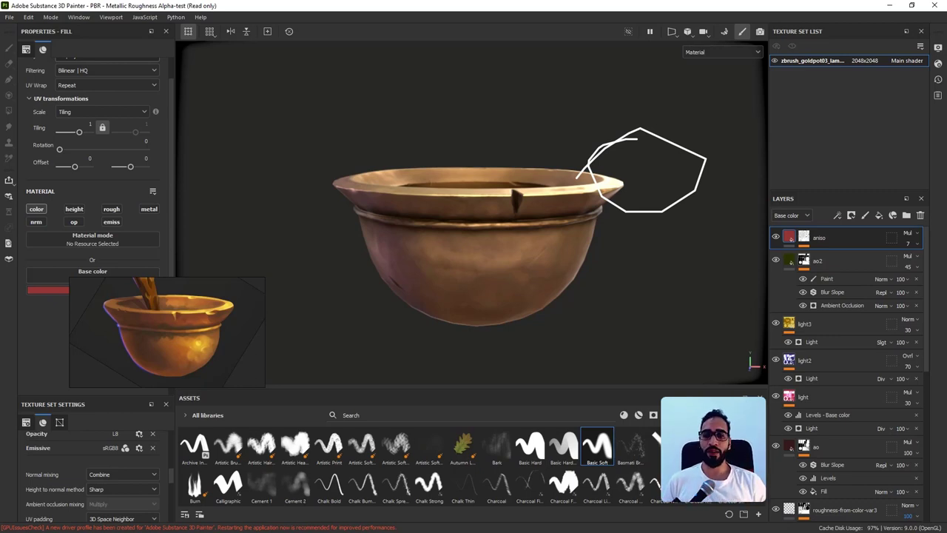
{"action": "left_click_drag", "start_coordinate": [485, 220], "coordinate": [455, 222]}
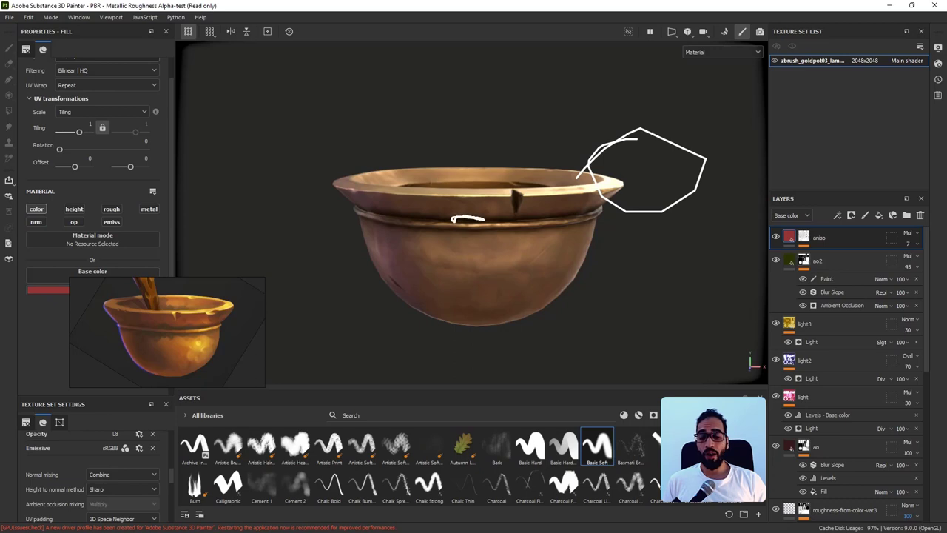
{"action": "mouse_move", "coordinate": [372, 220]}
{"action": "left_mouse_down"}
{"action": "mouse_move", "coordinate": [394, 213]}
{"action": "mouse_move", "coordinate": [433, 253]}
{"action": "left_mouse_up"}
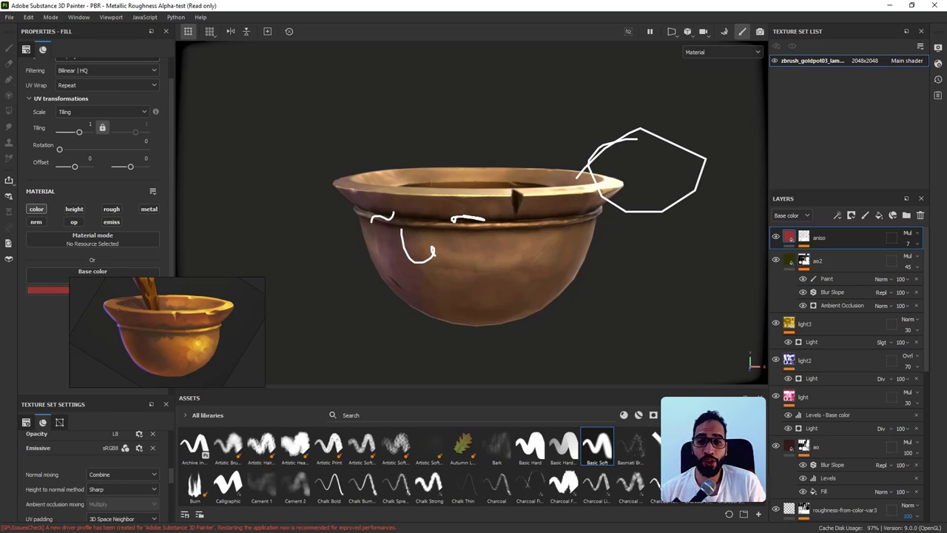
{"action": "key", "text": "Escape"}
{"action": "left_click_drag", "start_coordinate": [478, 244], "coordinate": [477, 261], "text": "alt"}
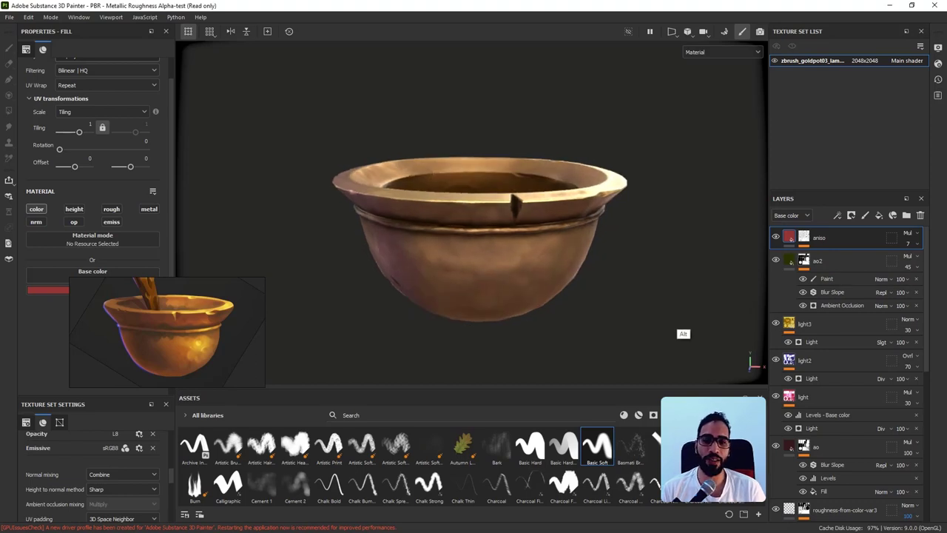
Group all layers from aniso down to roughness_metalness in a new folder and collapse the folder.
{"action": "left_click_drag", "start_coordinate": [687, 332], "coordinate": [691, 309], "text": "alt"}
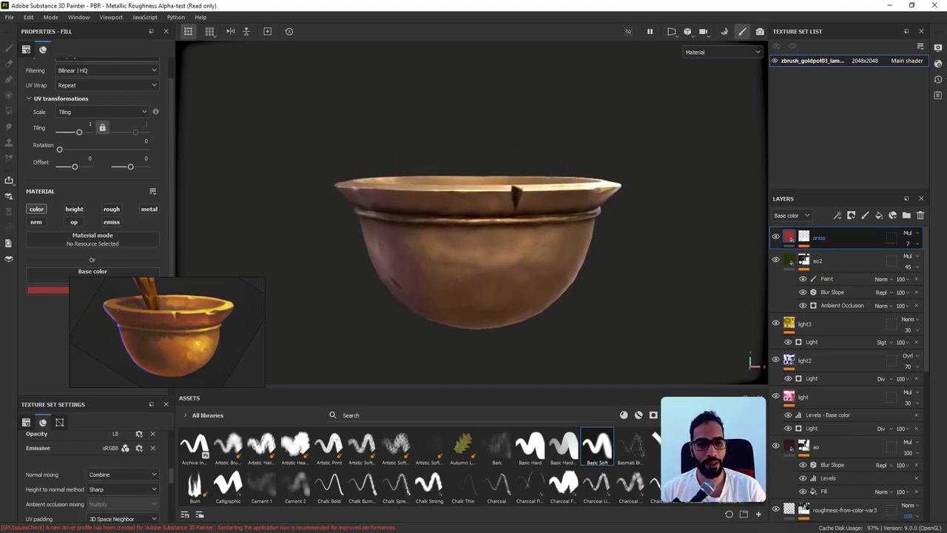
{"action": "scroll", "coordinate": [851, 242], "scroll_direction": "down", "scroll_amount": 5}
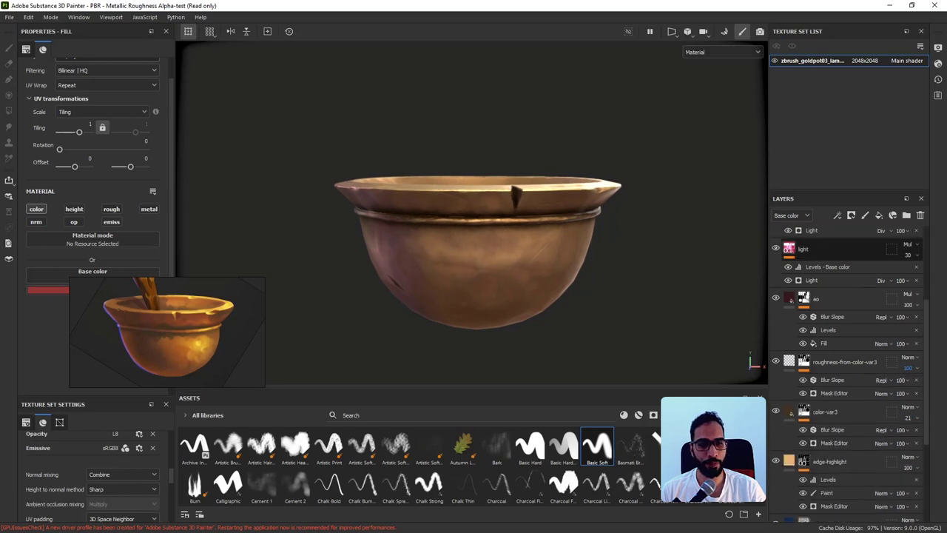
{"action": "scroll", "coordinate": [851, 243], "scroll_direction": "up", "scroll_amount": 5}
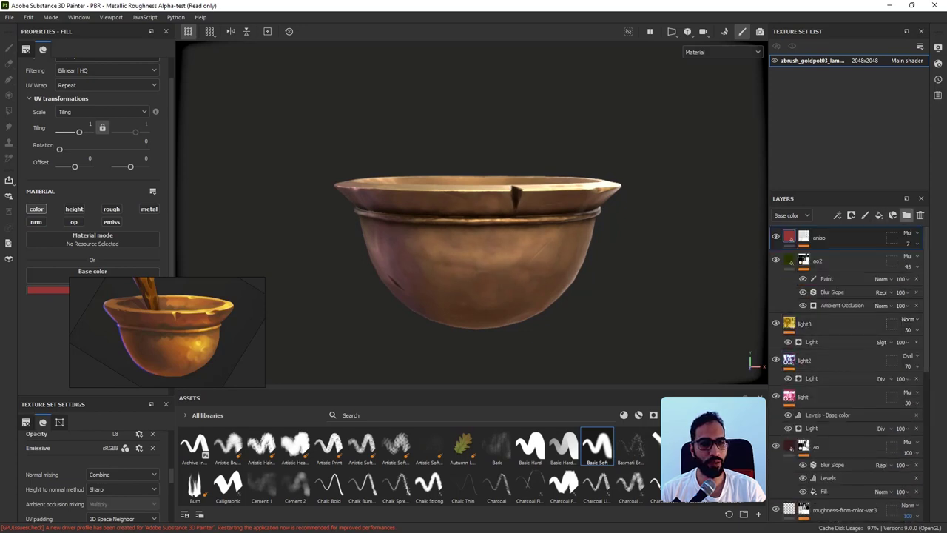
{"action": "left_click", "coordinate": [906, 215]}
{"action": "left_click", "coordinate": [829, 261]}
{"action": "scroll", "coordinate": [830, 299], "scroll_direction": "down", "scroll_amount": 7}
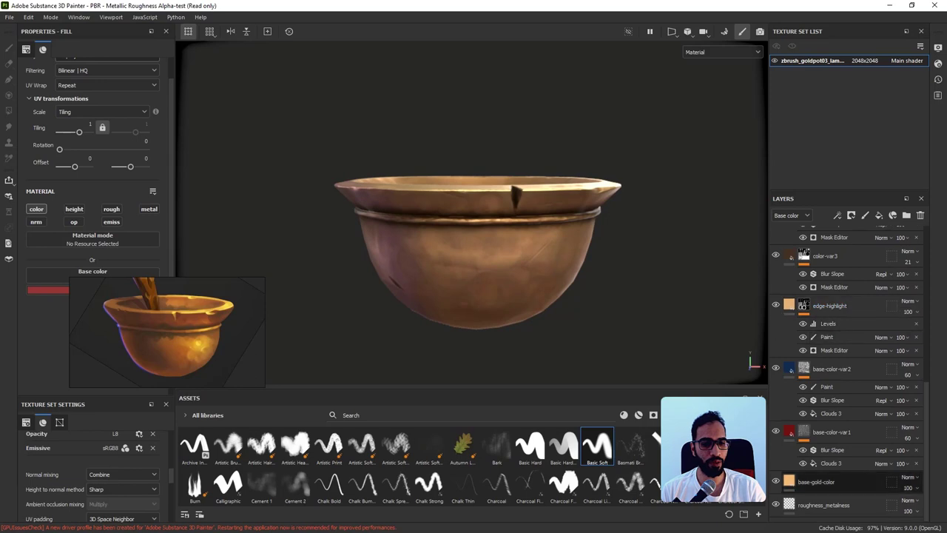
{"action": "left_click", "coordinate": [825, 507], "text": "shift"}
{"action": "scroll", "coordinate": [825, 505], "scroll_direction": "up", "scroll_amount": 7}
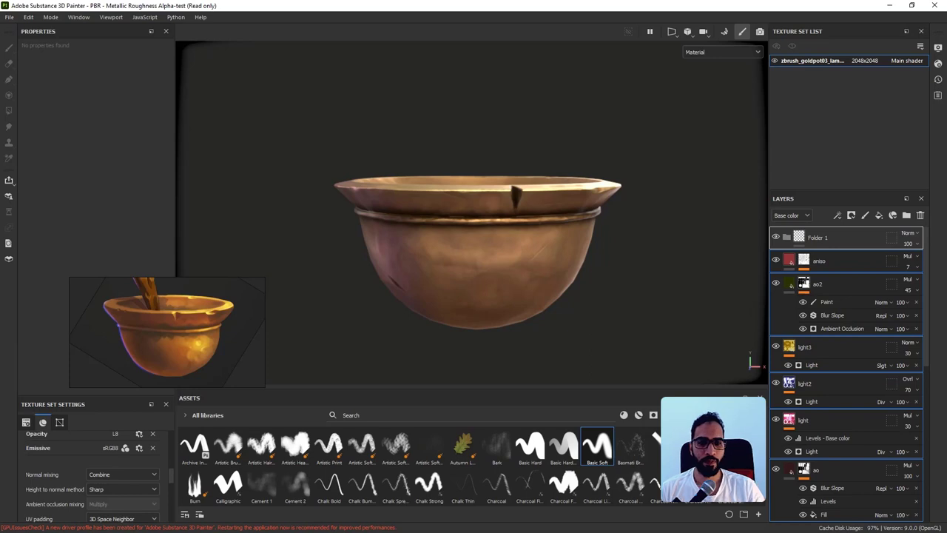
{"action": "left_click_drag", "start_coordinate": [825, 261], "coordinate": [825, 239]}
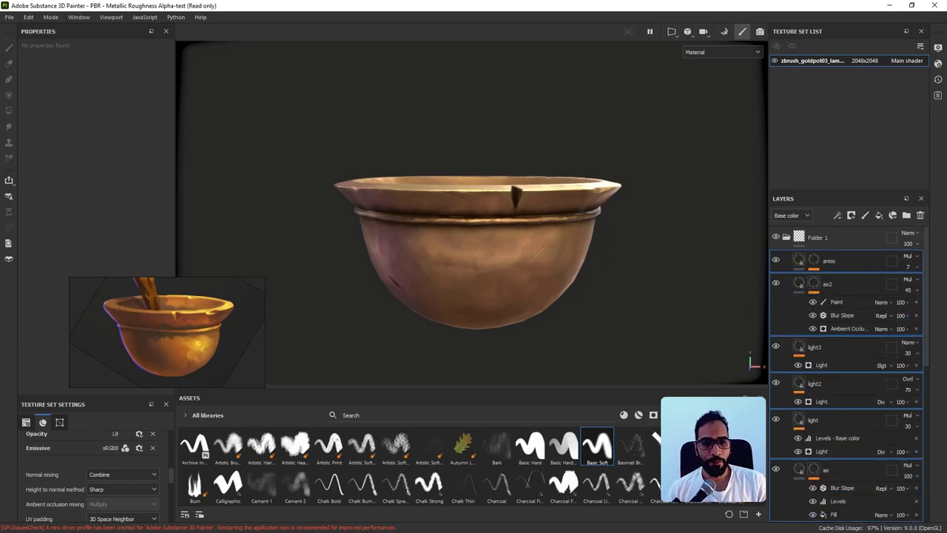
{"action": "left_click", "coordinate": [786, 237]}
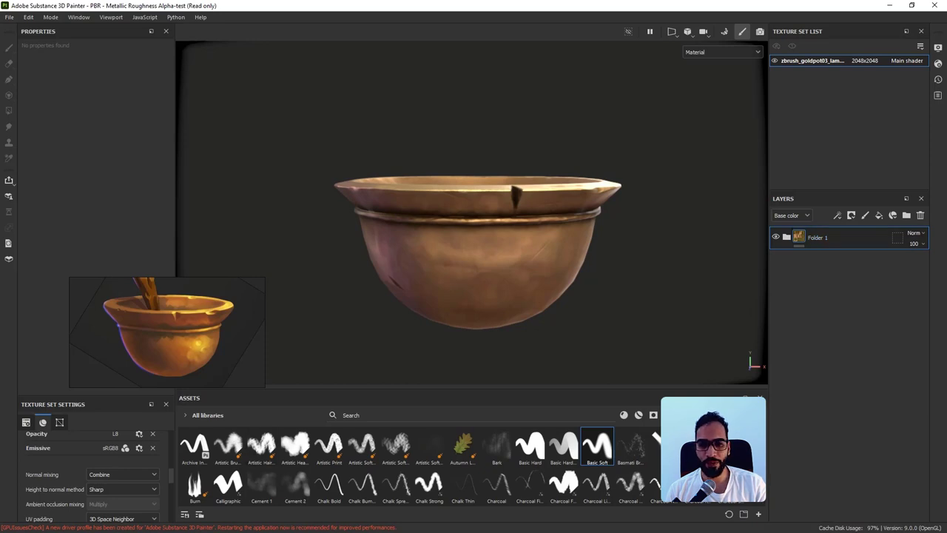
Add the Brass Pure, Gold Armor and Gold Damaged materials above the folder in turn to compare them with the pot's texture.
{"action": "left_click", "coordinate": [624, 414]}
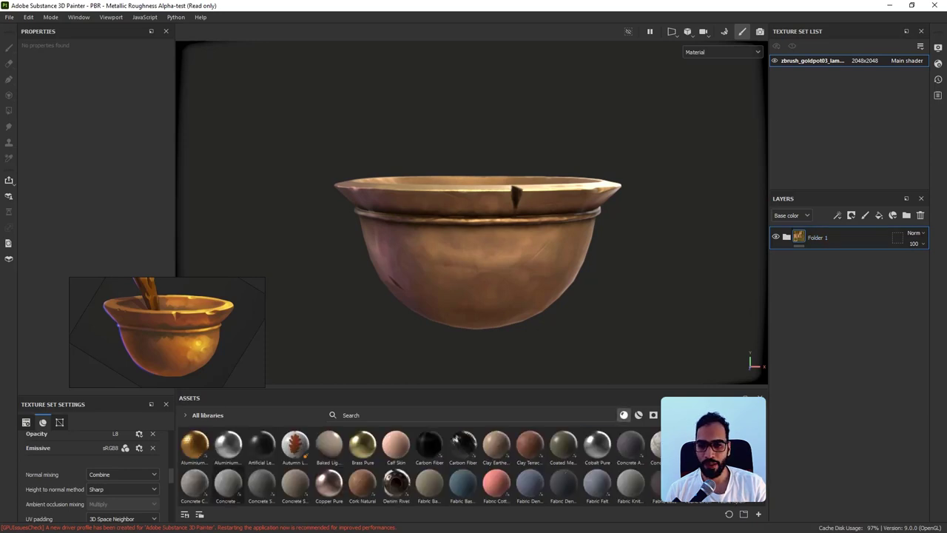
{"action": "left_click_drag", "start_coordinate": [363, 445], "coordinate": [821, 228]}
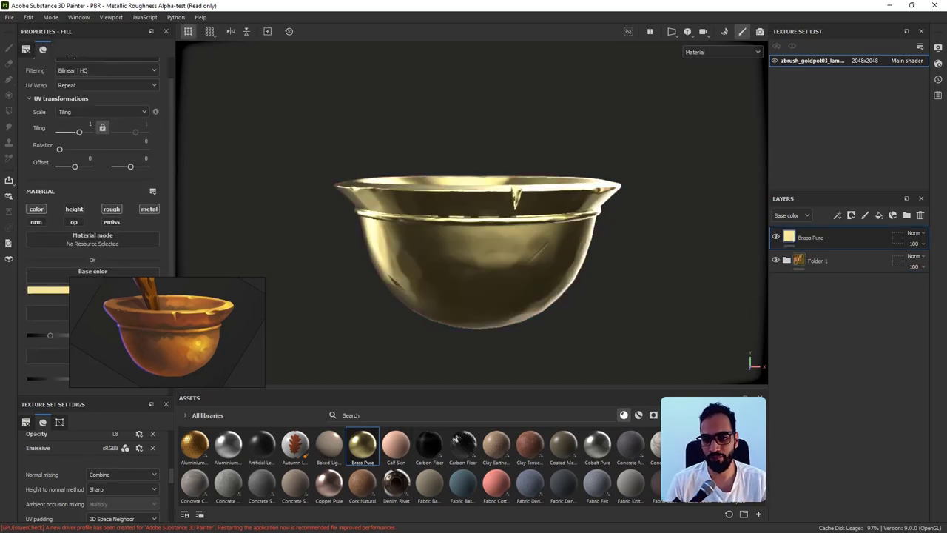
{"action": "left_click", "coordinate": [392, 415]}
{"action": "type", "text": "gold"}
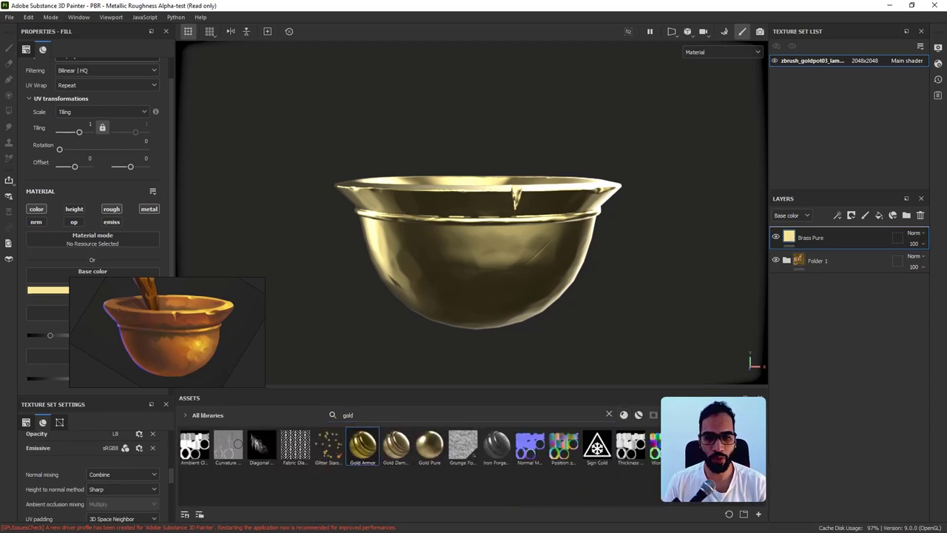
{"action": "left_click_drag", "start_coordinate": [363, 445], "coordinate": [821, 229]}
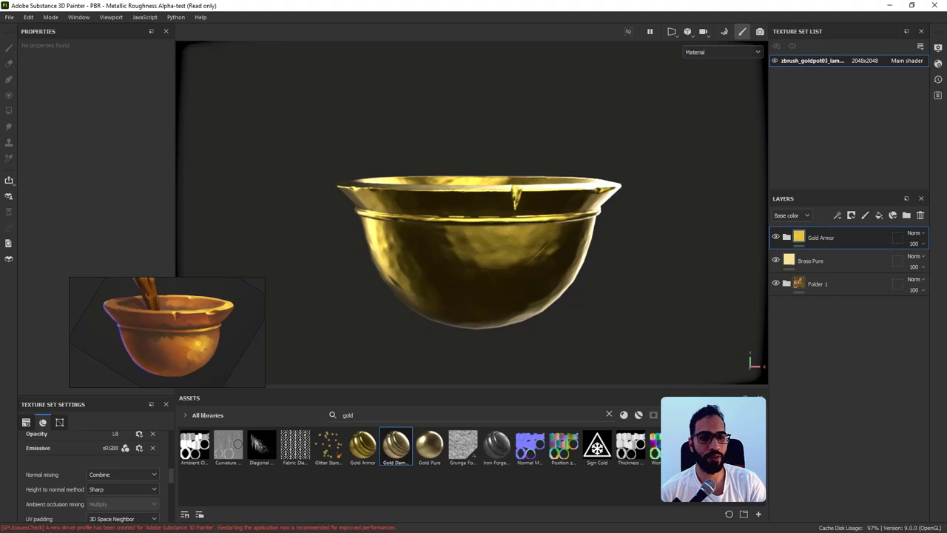
{"action": "left_click_drag", "start_coordinate": [396, 445], "coordinate": [821, 230]}
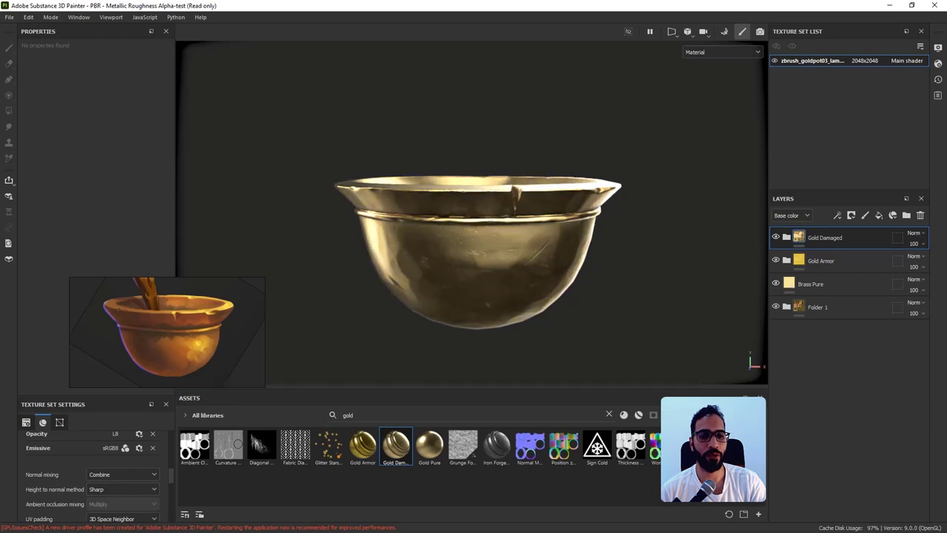
Hide the Gold Damaged, Gold Armor and Brass Pure layers and view the pot with only its own texture.
{"action": "left_click", "coordinate": [776, 260]}
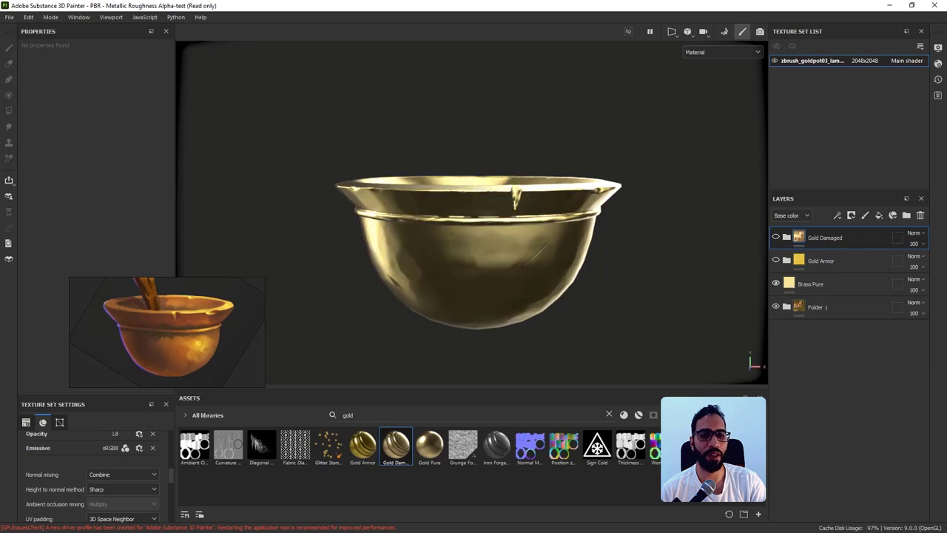
{"action": "left_click", "coordinate": [775, 284]}
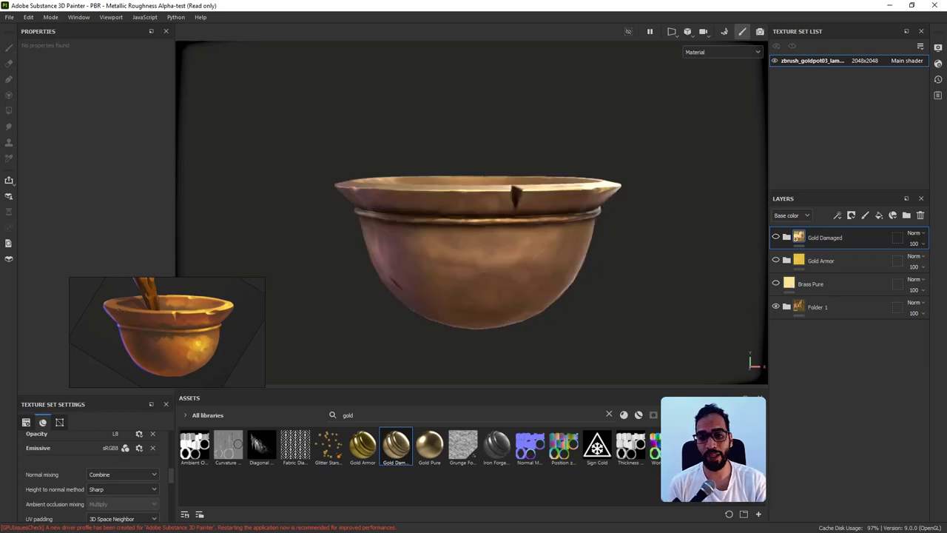
{"action": "left_click_drag", "start_coordinate": [474, 244], "coordinate": [507, 252], "text": "alt"}
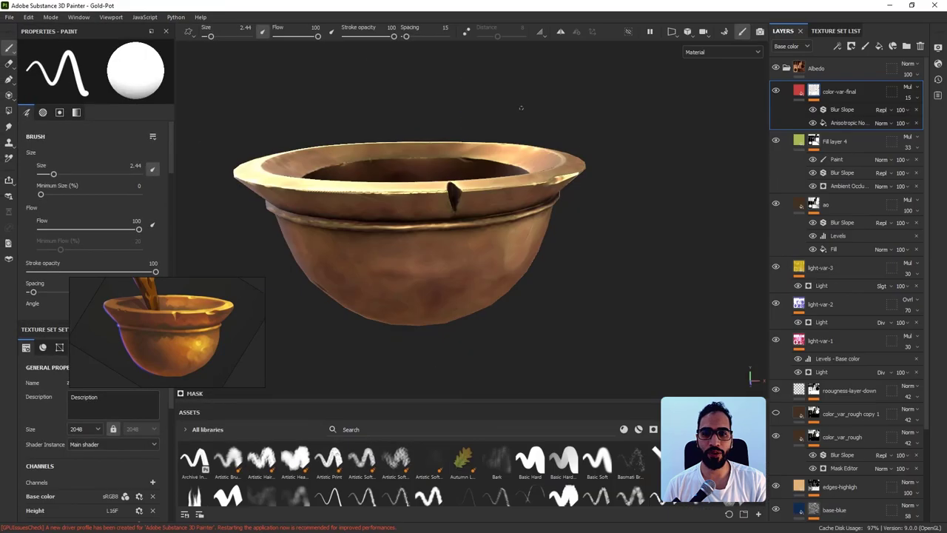
In the Gold-Pot project, frame the pot, collapse the mask effects of the Albedo folder's layers and show color_var_rough copy 1.
{"action": "right_click_drag", "start_coordinate": [657, 190], "coordinate": [594, 182], "text": "alt"}
{"action": "middle_click_drag", "start_coordinate": [594, 182], "coordinate": [646, 184], "text": "alt"}
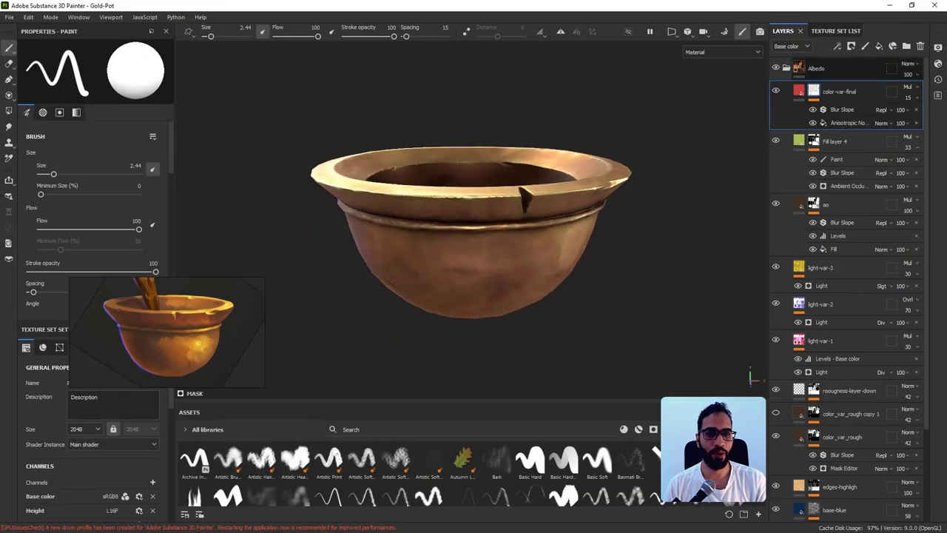
{"action": "left_click", "coordinate": [814, 98]}
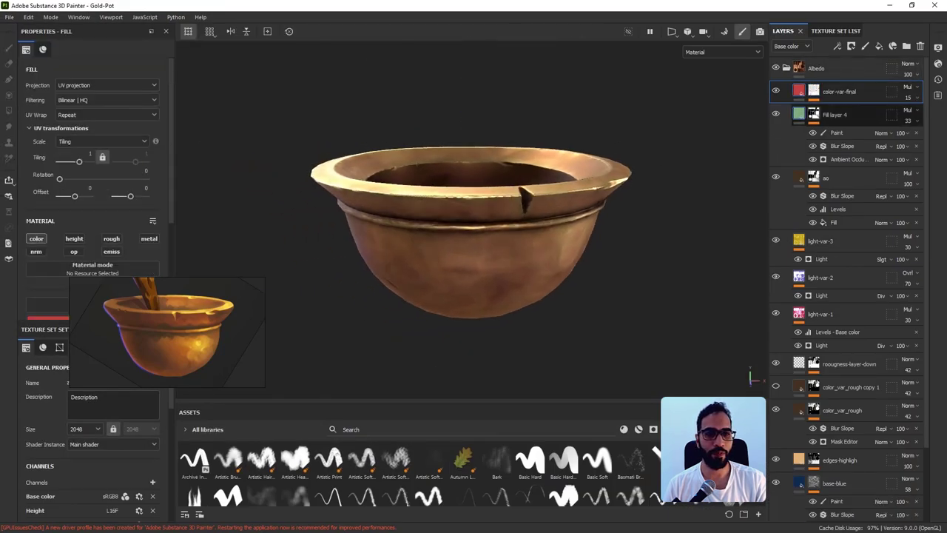
{"action": "left_click", "coordinate": [813, 122]}
{"action": "left_click", "coordinate": [844, 138]}
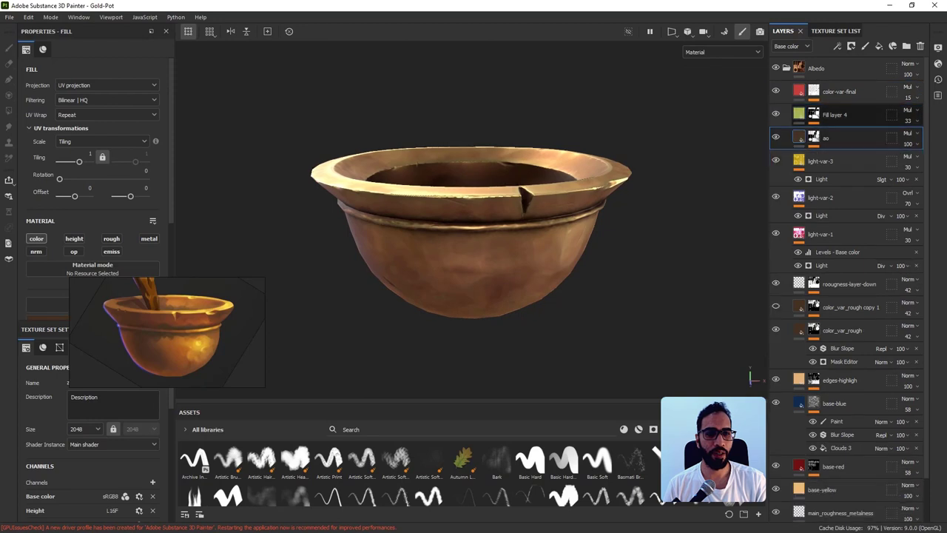
{"action": "left_click", "coordinate": [843, 197]}
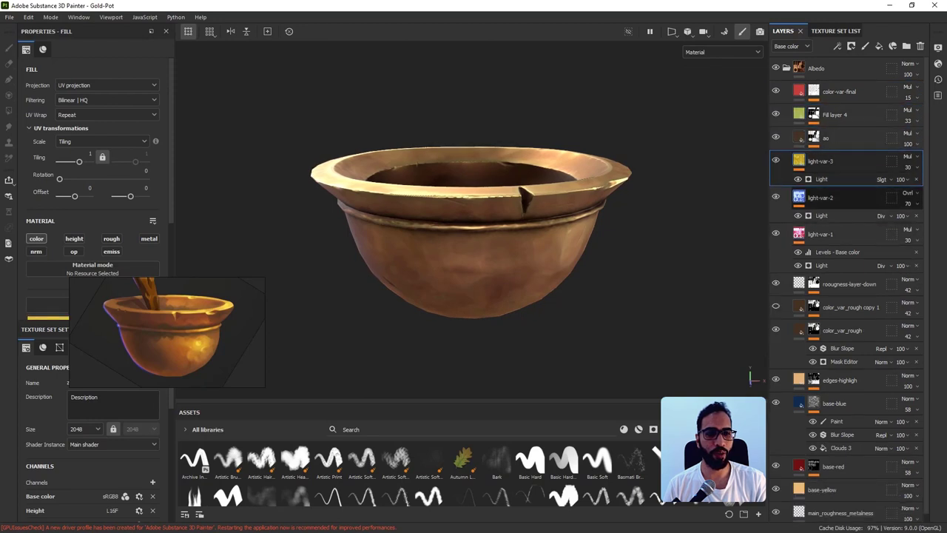
{"action": "left_click", "coordinate": [848, 285]}
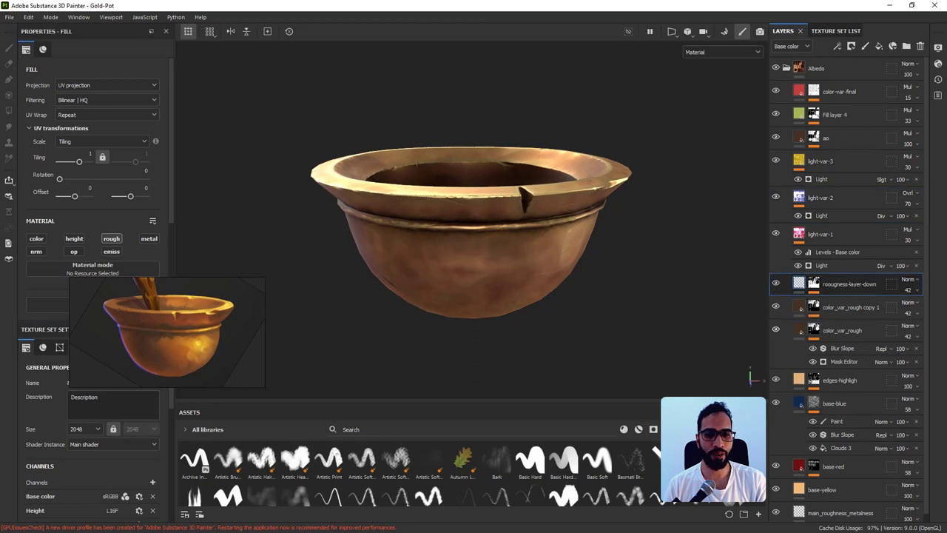
{"action": "left_click", "coordinate": [842, 330]}
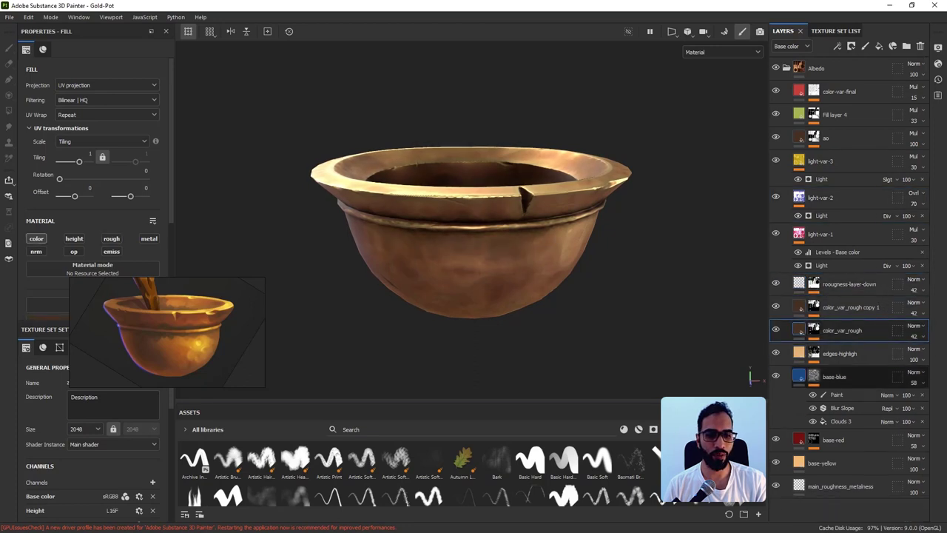
{"action": "left_click", "coordinate": [814, 383]}
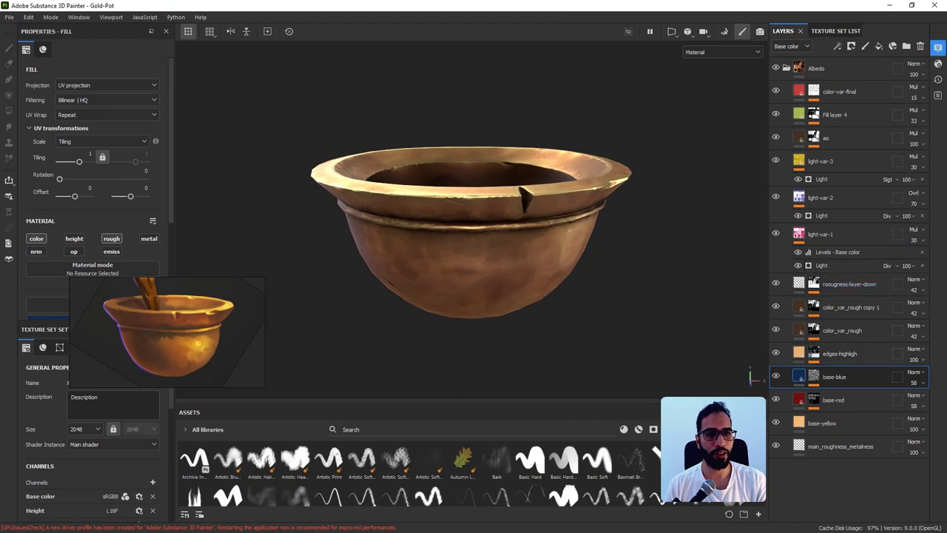
Enable viewport shadows in the display settings, with the computation mode on Average and the shadows opacity at 18.
{"action": "left_click", "coordinate": [937, 46]}
{"action": "scroll", "coordinate": [777, 222], "scroll_direction": "down", "scroll_amount": 1}
{"action": "scroll", "coordinate": [777, 222], "scroll_direction": "down", "scroll_amount": 1}
{"action": "left_click", "coordinate": [646, 204]}
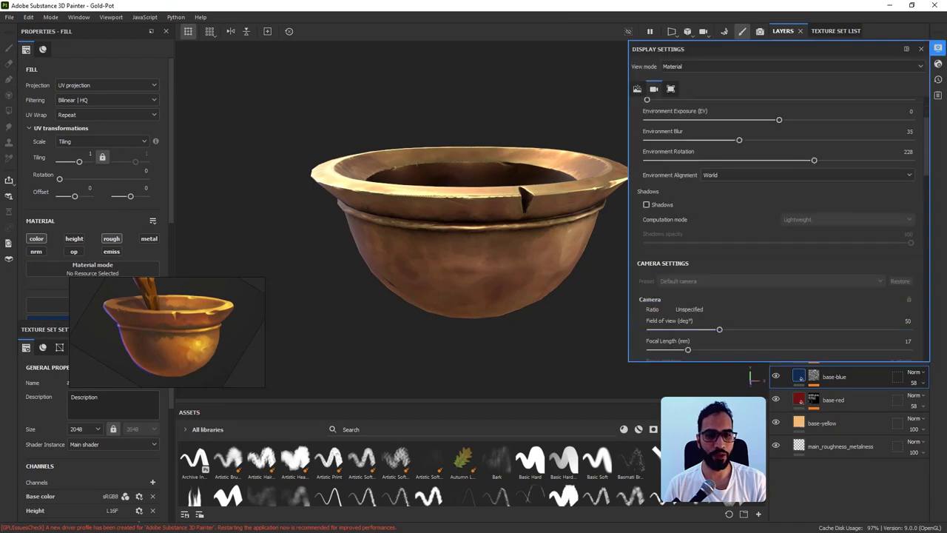
{"action": "left_click", "coordinate": [847, 219]}
{"action": "left_click", "coordinate": [793, 229]}
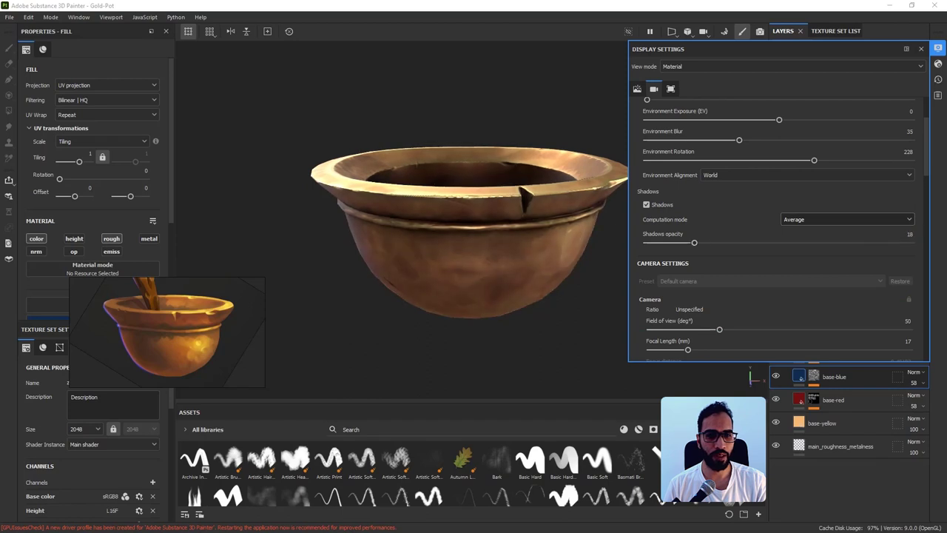
{"action": "left_click", "coordinate": [646, 204]}
Activate post effects with color correction, setting saturation to 1.07, brightness to 1.19 and white balance temperature to 6836 K.
{"action": "scroll", "coordinate": [646, 206], "scroll_direction": "down", "scroll_amount": 1}
{"action": "scroll", "coordinate": [643, 222], "scroll_direction": "down", "scroll_amount": 1}
{"action": "left_click", "coordinate": [642, 228]}
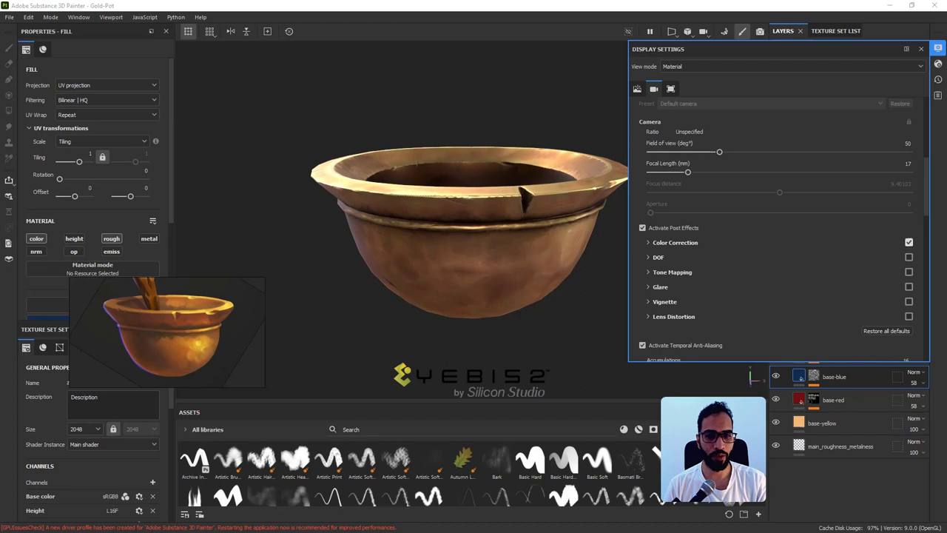
{"action": "left_click", "coordinate": [908, 242]}
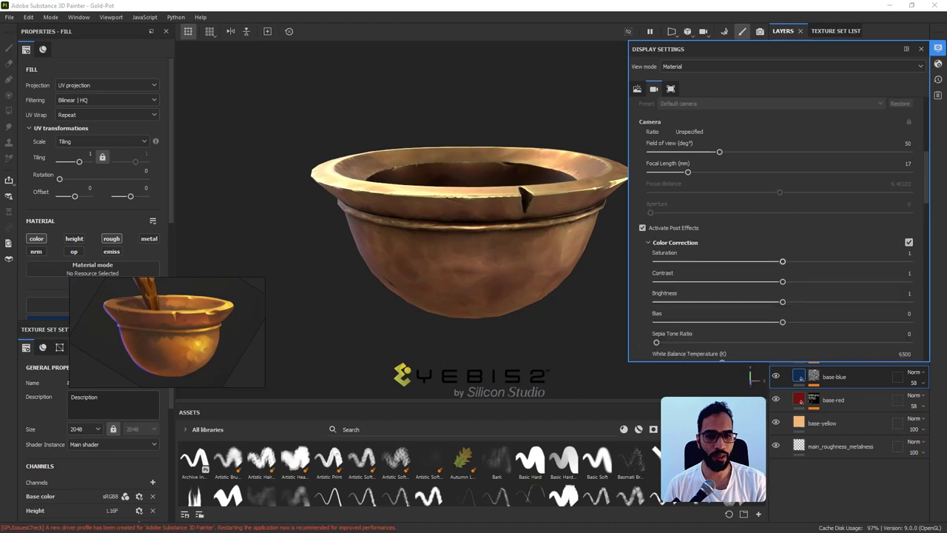
{"action": "left_click_drag", "start_coordinate": [782, 262], "coordinate": [790, 261]}
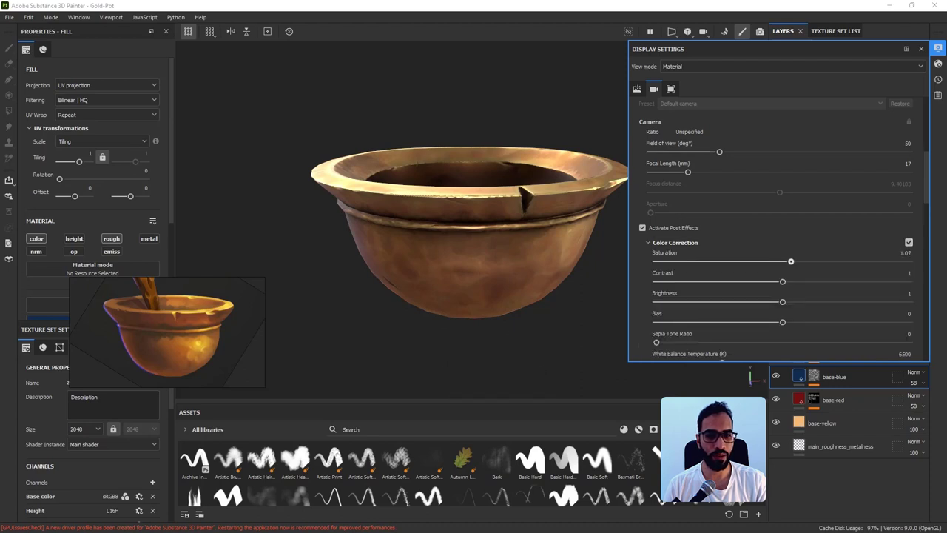
{"action": "left_click_drag", "start_coordinate": [782, 302], "coordinate": [806, 302]}
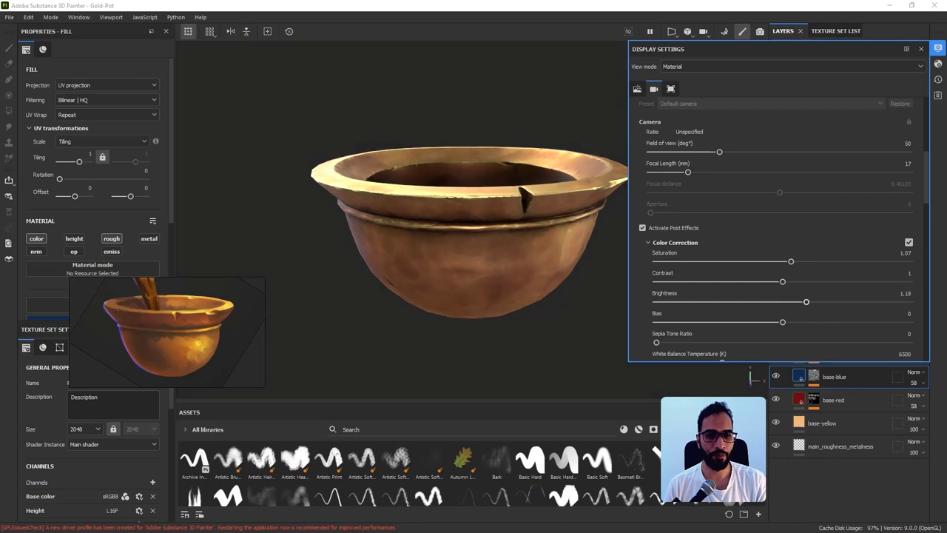
{"action": "scroll", "coordinate": [805, 302], "scroll_direction": "down", "scroll_amount": 4}
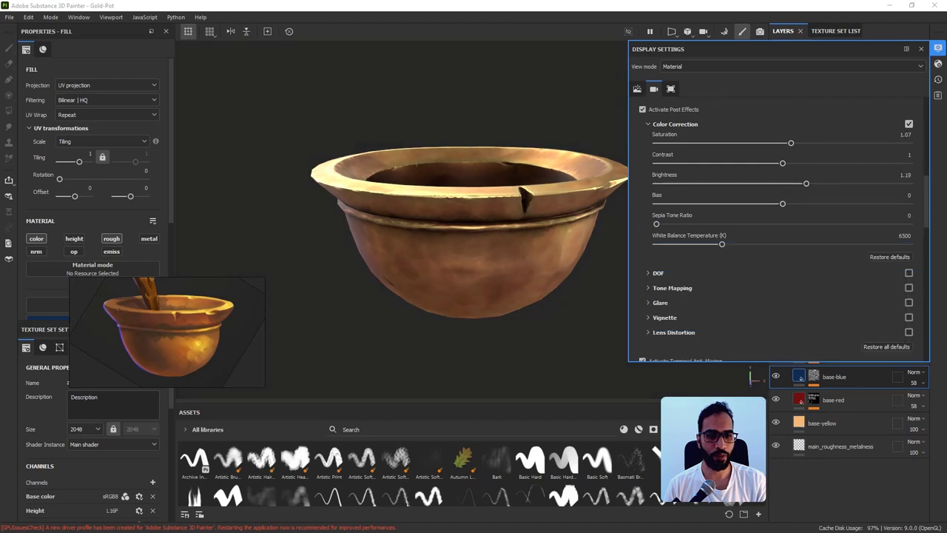
{"action": "left_click_drag", "start_coordinate": [721, 244], "coordinate": [725, 244]}
{"action": "scroll", "coordinate": [725, 244], "scroll_direction": "down", "scroll_amount": 2}
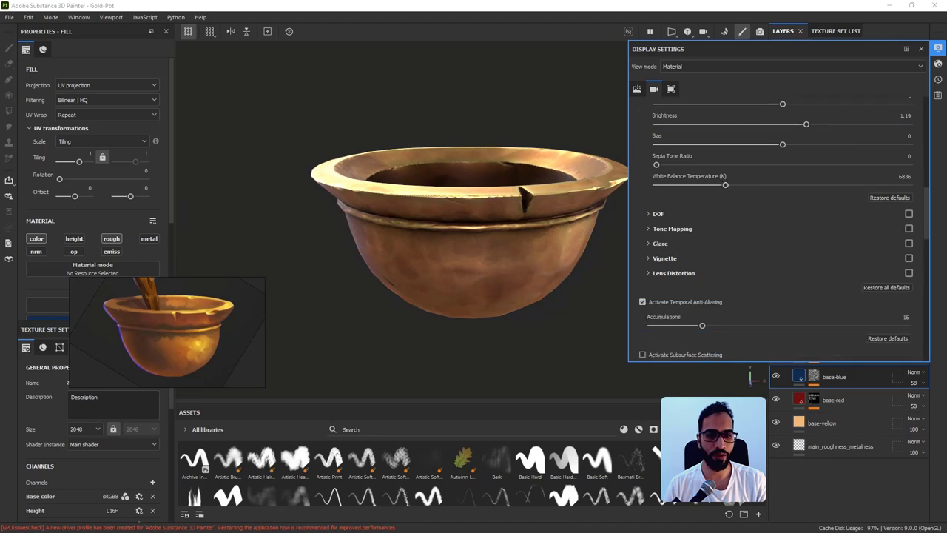
Expand the vignette settings without activating the effect, and enable lens distortion with its power at 0.46.
{"action": "scroll", "coordinate": [658, 257], "scroll_direction": "down", "scroll_amount": 2}
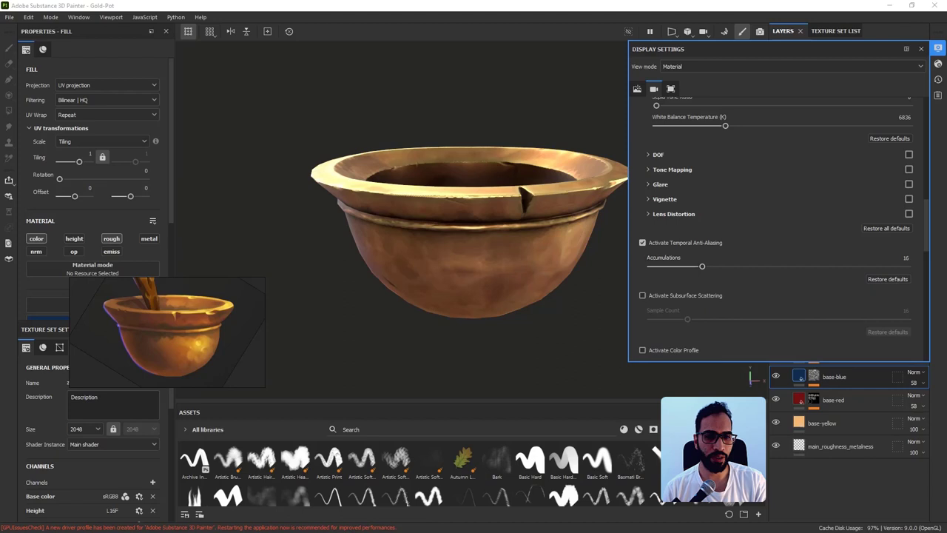
{"action": "left_click", "coordinate": [664, 199]}
{"action": "left_click_drag", "start_coordinate": [704, 218], "coordinate": [909, 218]}
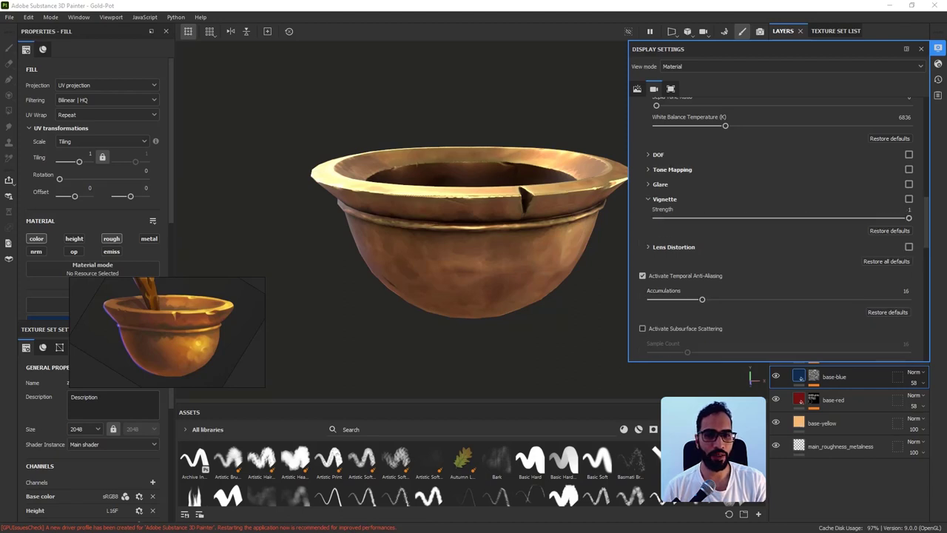
{"action": "scroll", "coordinate": [777, 222], "scroll_direction": "up", "scroll_amount": 3}
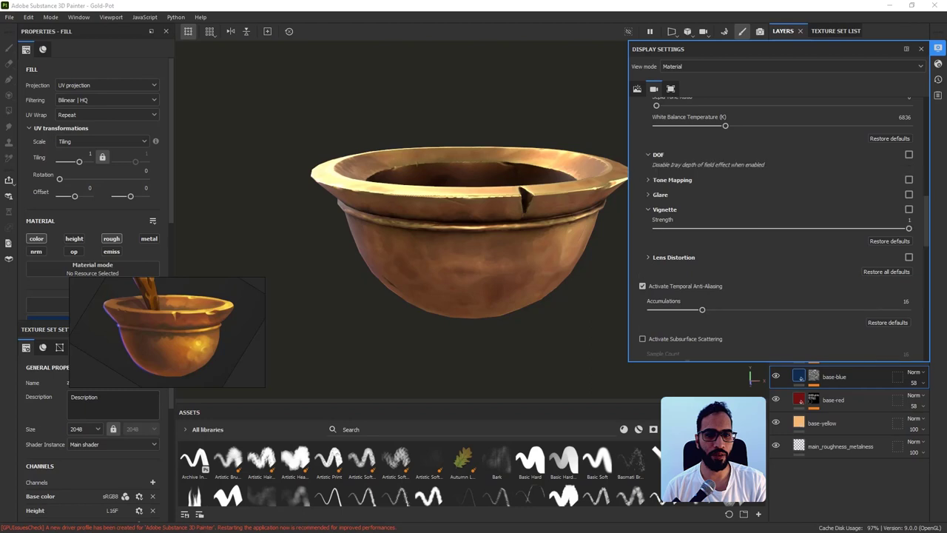
{"action": "scroll", "coordinate": [777, 222], "scroll_direction": "up", "scroll_amount": 4}
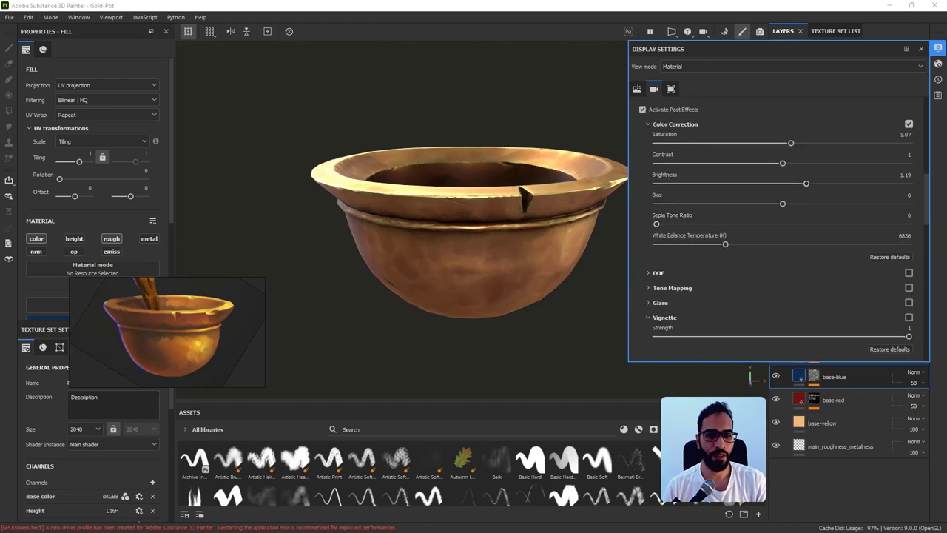
{"action": "scroll", "coordinate": [777, 222], "scroll_direction": "down", "scroll_amount": 4}
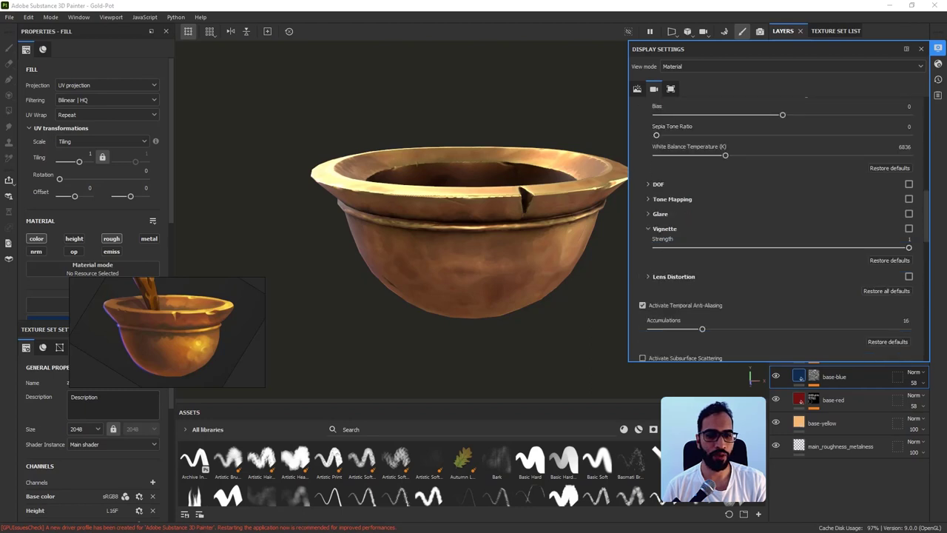
{"action": "left_click", "coordinate": [909, 276]}
{"action": "left_click", "coordinate": [649, 277]}
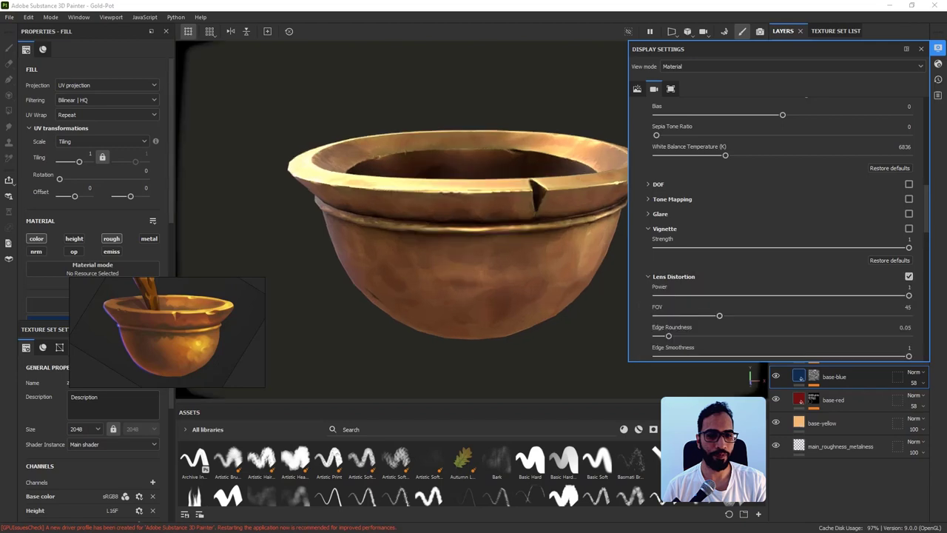
{"action": "left_click_drag", "start_coordinate": [908, 295], "coordinate": [780, 295]}
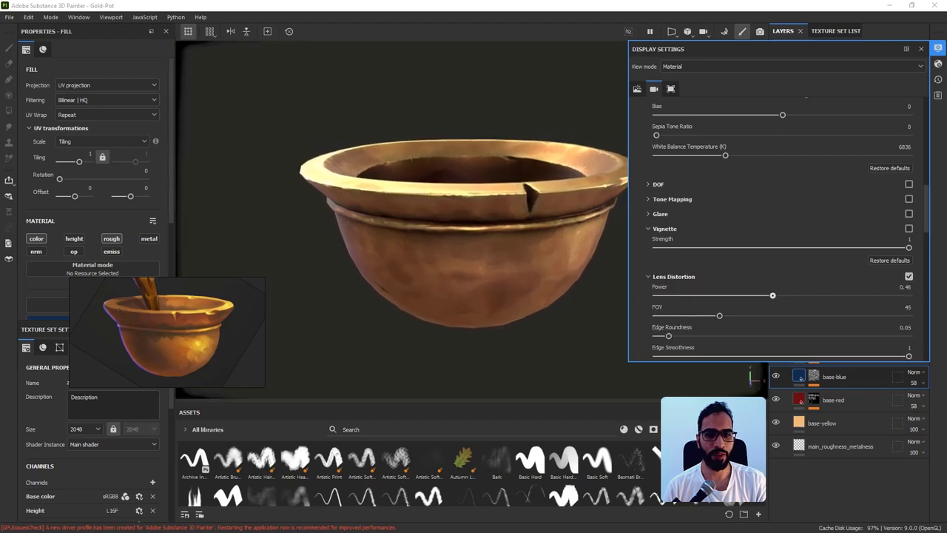
Try small color correction changes, including saturation 1.06 and contrast 0.99, and restore the color correction defaults.
{"action": "scroll", "coordinate": [780, 229], "scroll_direction": "up", "scroll_amount": 4}
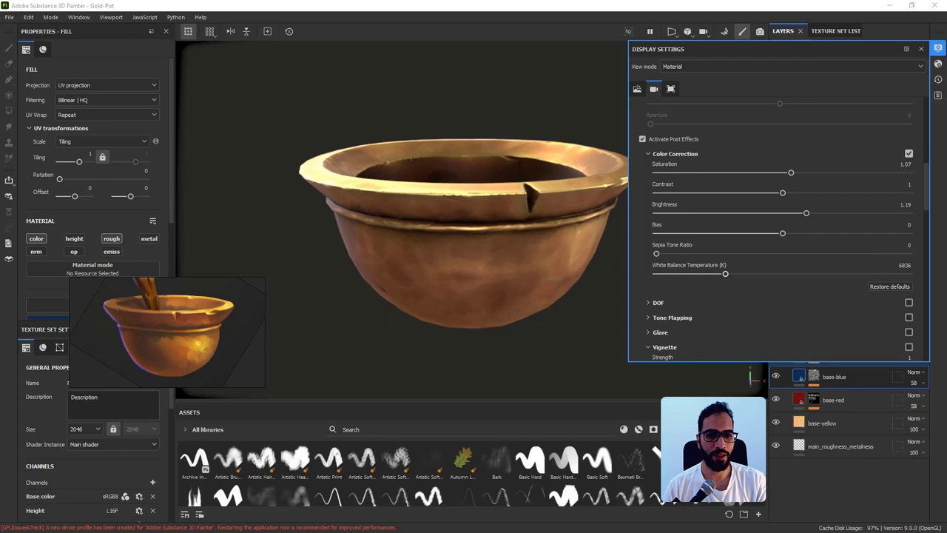
{"action": "scroll", "coordinate": [780, 229], "scroll_direction": "up", "scroll_amount": 2}
{"action": "left_click_drag", "start_coordinate": [791, 231], "coordinate": [785, 232]}
{"action": "left_click_drag", "start_coordinate": [806, 272], "coordinate": [806, 272]}
{"action": "scroll", "coordinate": [780, 229], "scroll_direction": "down", "scroll_amount": 2}
{"action": "mouse_move", "coordinate": [725, 273]}
{"action": "left_mouse_down"}
{"action": "mouse_move", "coordinate": [742, 273]}
{"action": "mouse_move", "coordinate": [715, 274]}
{"action": "left_mouse_up"}
{"action": "left_click", "coordinate": [890, 286]}
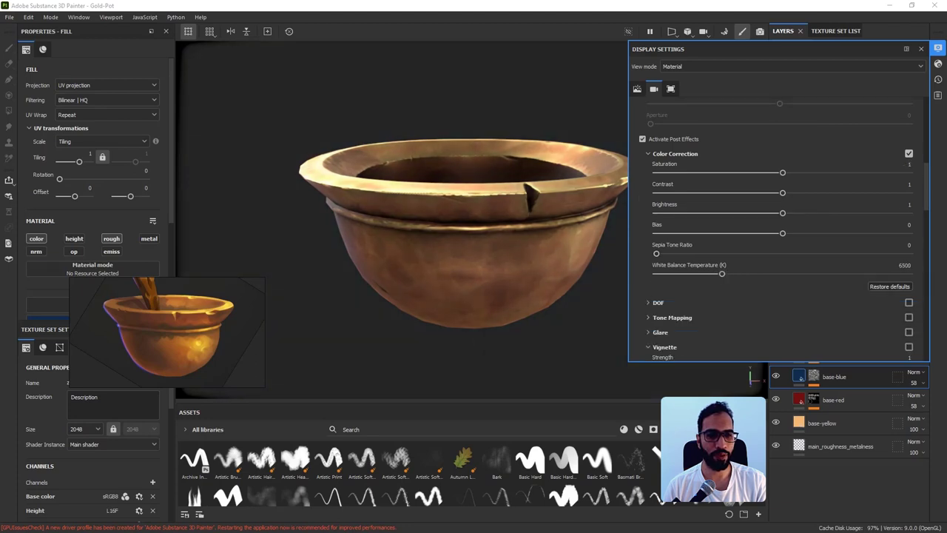
{"action": "left_click_drag", "start_coordinate": [782, 233], "coordinate": [782, 233]}
{"action": "left_click_drag", "start_coordinate": [782, 172], "coordinate": [780, 192]}
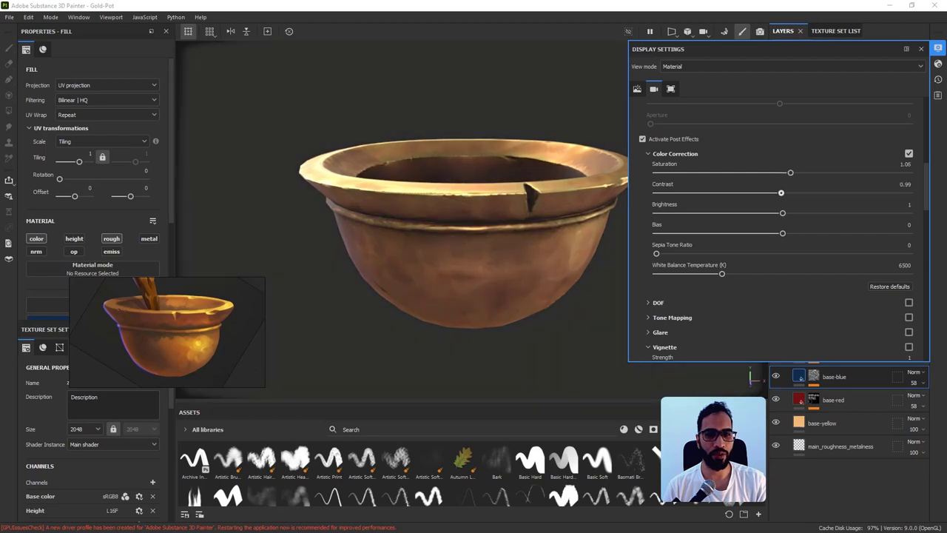
{"action": "left_click", "coordinate": [890, 286]}
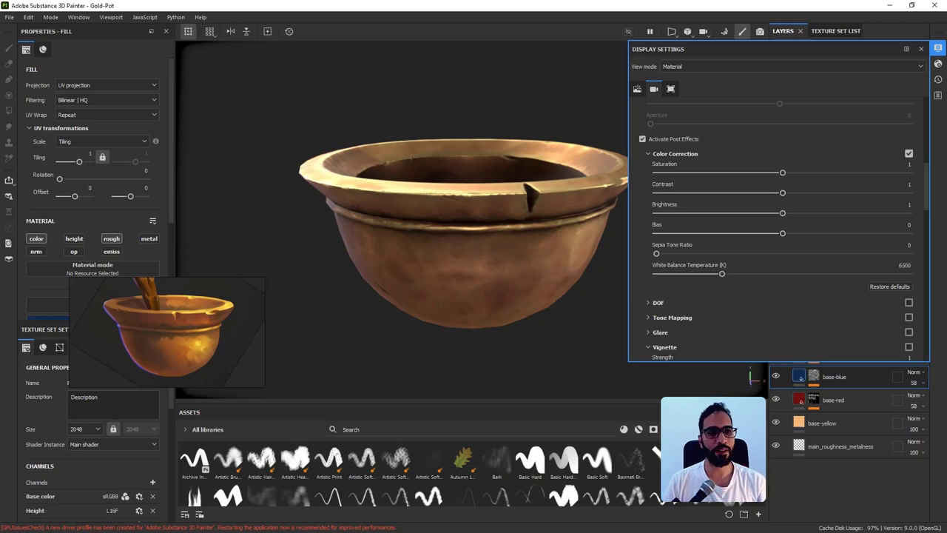
Turn on viewport shadows in the display settings and view the pot from a lower angle.
{"action": "left_click", "coordinate": [938, 48]}
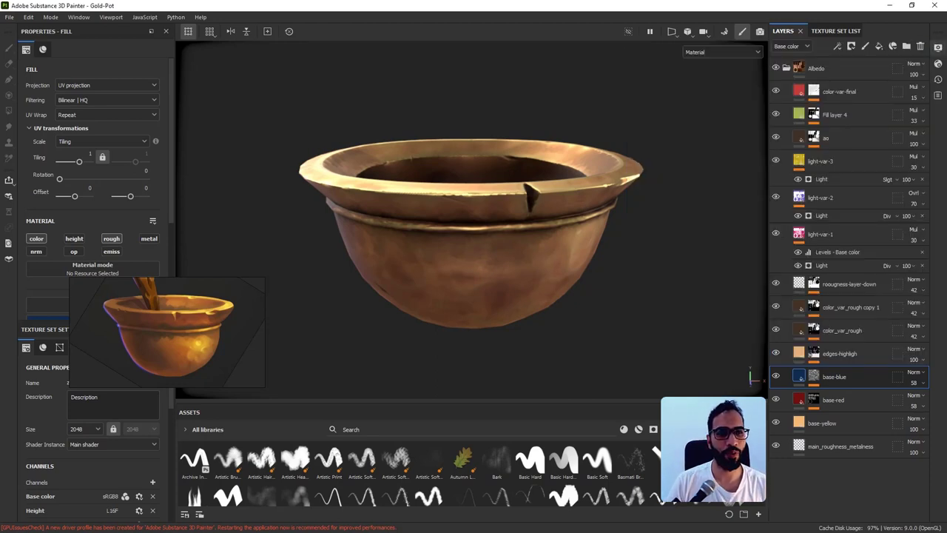
{"action": "left_click", "coordinate": [938, 46]}
{"action": "scroll", "coordinate": [777, 221], "scroll_direction": "down", "scroll_amount": 1}
{"action": "scroll", "coordinate": [777, 222], "scroll_direction": "up", "scroll_amount": 4}
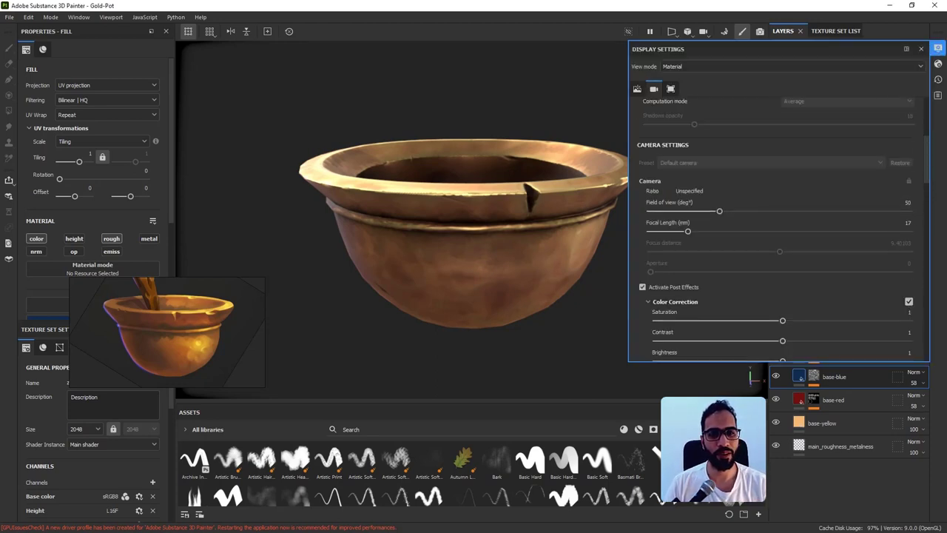
{"action": "left_click", "coordinate": [646, 204]}
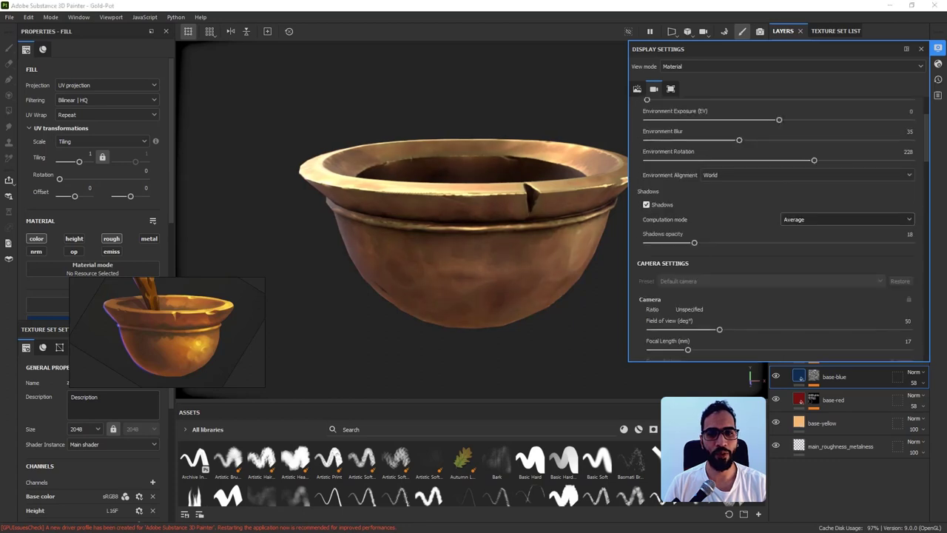
{"action": "left_click", "coordinate": [459, 237]}
{"action": "mouse_move", "coordinate": [458, 237]}
{"action": "left_mouse_down", "text": "alt"}
{"action": "mouse_move", "coordinate": [477, 238]}
{"action": "mouse_move", "coordinate": [459, 237]}
{"action": "mouse_move", "coordinate": [458, 248]}
{"action": "mouse_move", "coordinate": [458, 227]}
{"action": "left_mouse_up", "text": "alt"}
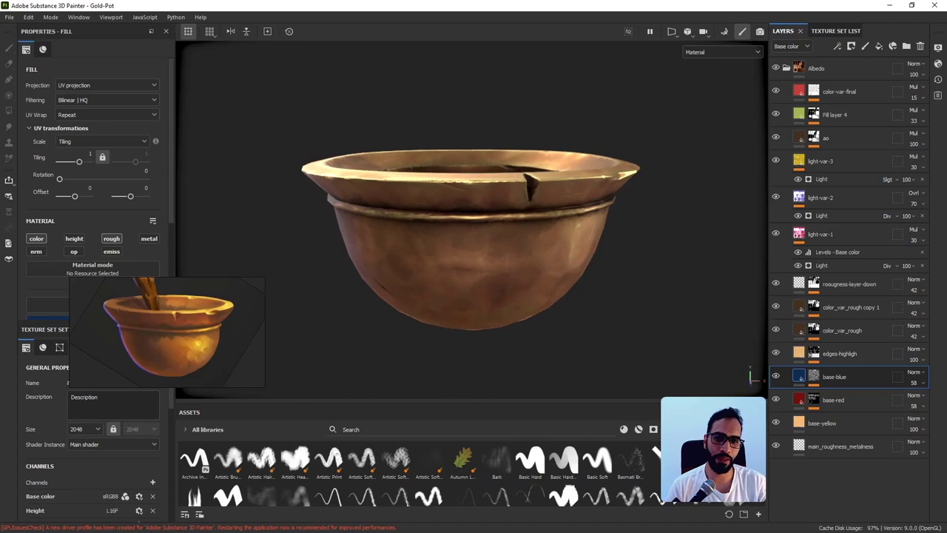
Arrange the Alpha-test and Gold-Pot project windows side by side, with the reference image between the two pots.
{"action": "mouse_move", "coordinate": [511, 6]}
{"action": "left_mouse_down"}
{"action": "mouse_move", "coordinate": [639, 8]}
{"action": "mouse_move", "coordinate": [750, 52]}
{"action": "mouse_move", "coordinate": [760, 47]}
{"action": "left_mouse_up"}
{"action": "mouse_move", "coordinate": [473, 5]}
{"action": "left_mouse_down"}
{"action": "mouse_move", "coordinate": [403, 6]}
{"action": "mouse_move", "coordinate": [287, 32]}
{"action": "mouse_move", "coordinate": [293, 25]}
{"action": "mouse_move", "coordinate": [250, 20]}
{"action": "left_mouse_up"}
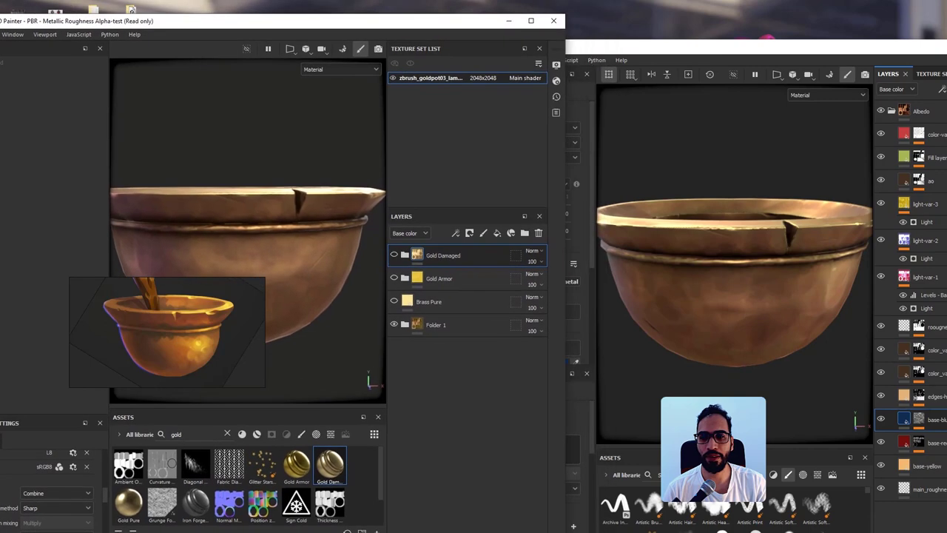
{"action": "right_click_drag", "start_coordinate": [168, 332], "coordinate": [535, 418]}
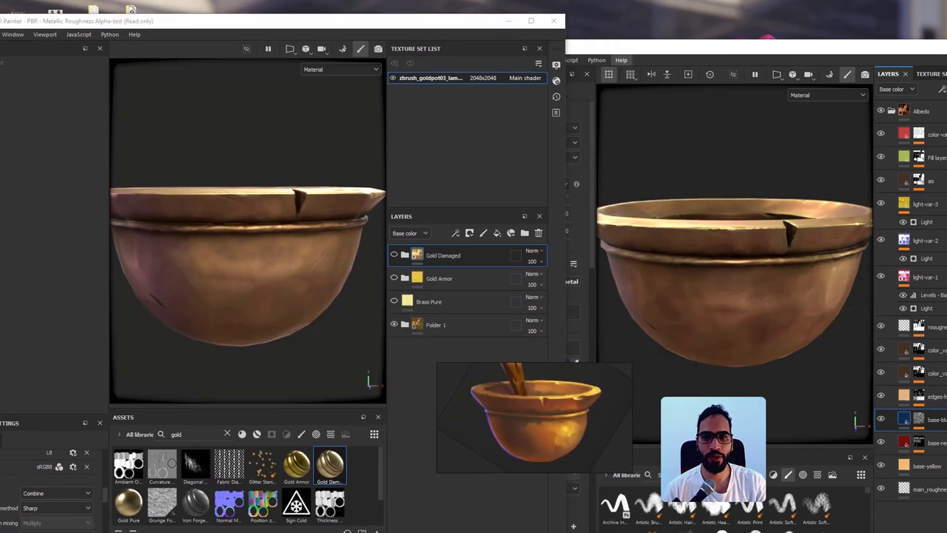
{"action": "left_click_drag", "start_coordinate": [632, 47], "coordinate": [591, 30]}
Compare the pots in both projects at a similar size and from similar viewing angles.
{"action": "right_click_drag", "start_coordinate": [729, 296], "coordinate": [695, 296], "text": "alt"}
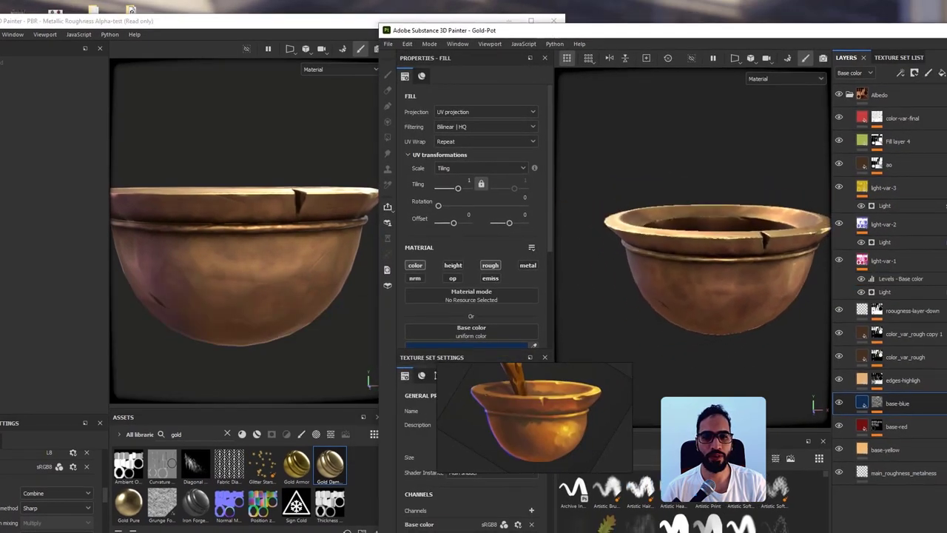
{"action": "left_click_drag", "start_coordinate": [710, 296], "coordinate": [693, 291], "text": "alt"}
{"action": "right_click_drag", "start_coordinate": [259, 281], "coordinate": [222, 281], "text": "alt"}
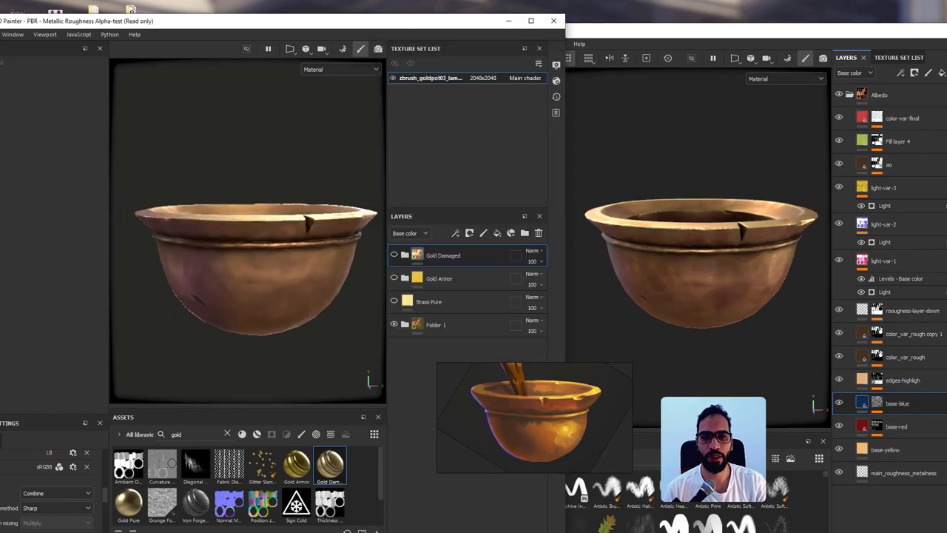
{"action": "mouse_move", "coordinate": [244, 267]}
{"action": "left_mouse_down", "text": "alt"}
{"action": "mouse_move", "coordinate": [246, 288]}
{"action": "mouse_move", "coordinate": [245, 259]}
{"action": "left_mouse_up", "text": "alt"}
{"action": "mouse_move", "coordinate": [703, 289]}
{"action": "left_mouse_down", "text": "alt"}
{"action": "mouse_move", "coordinate": [712, 256]}
{"action": "mouse_move", "coordinate": [712, 267]}
{"action": "left_mouse_up", "text": "alt"}
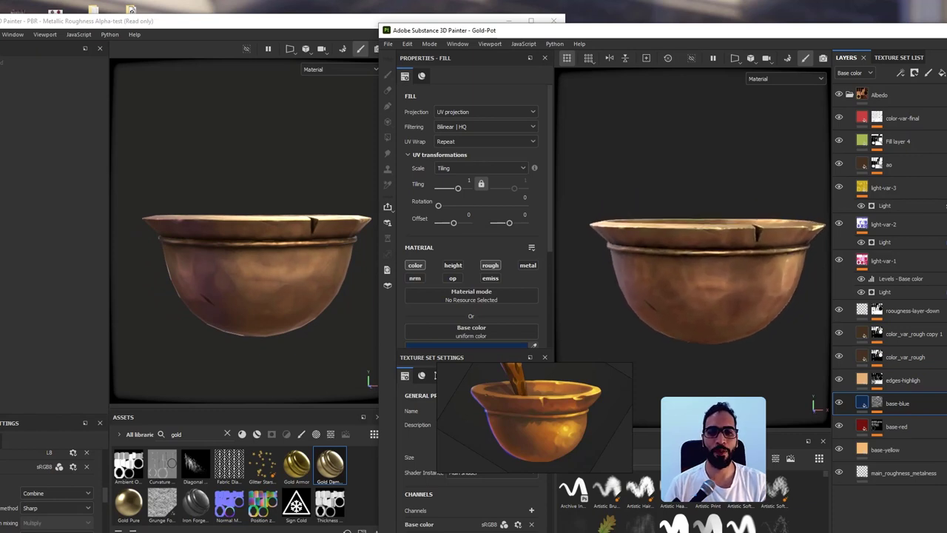
{"action": "left_click_drag", "start_coordinate": [248, 270], "coordinate": [250, 282], "text": "alt"}
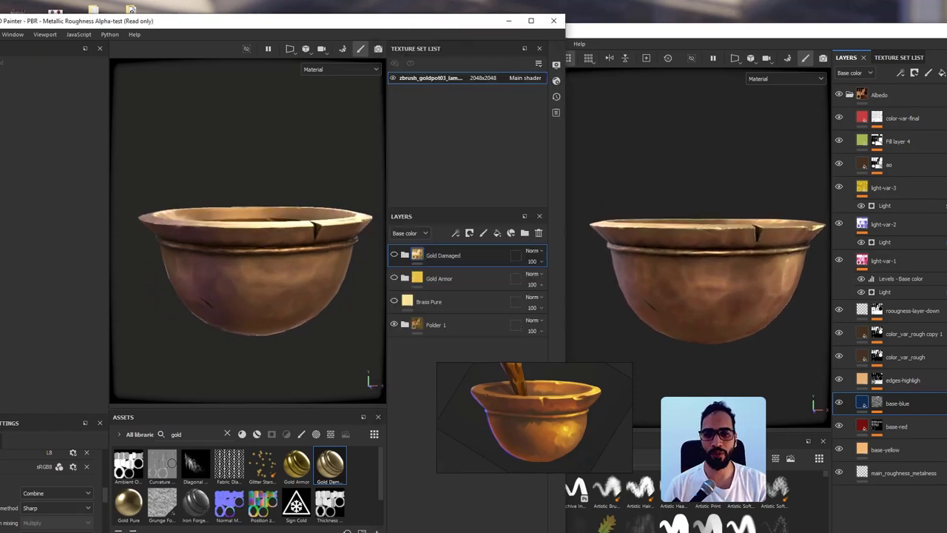